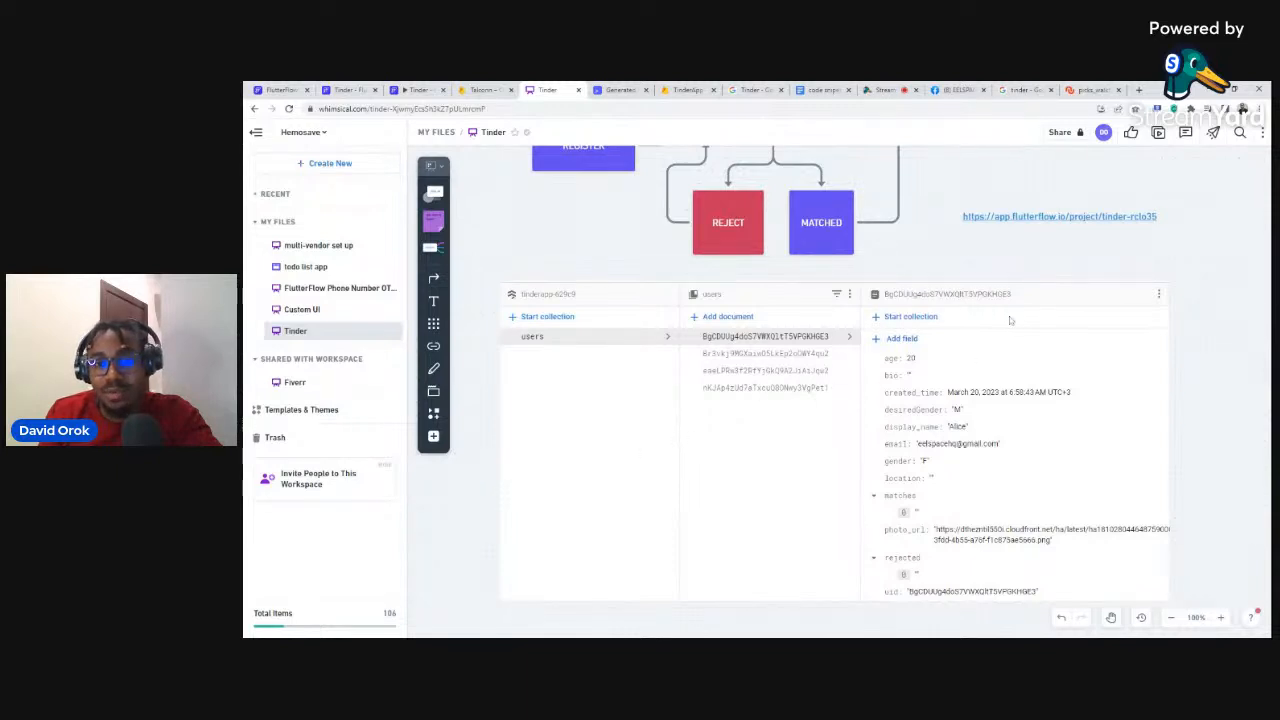
Step: Go to the FlutterFlow website and sign in
scroll(1032, 360, "down", 1)
scroll(1035, 336, "down", 1)
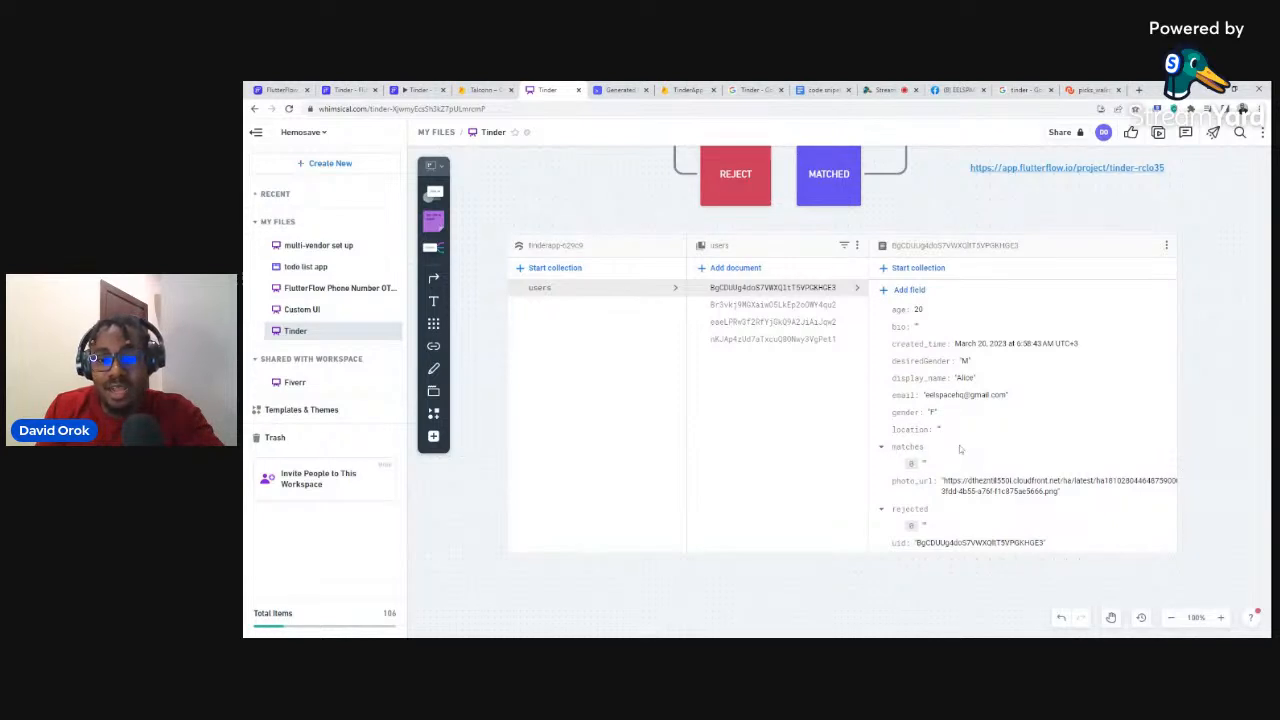
scroll(959, 445, "down", 1)
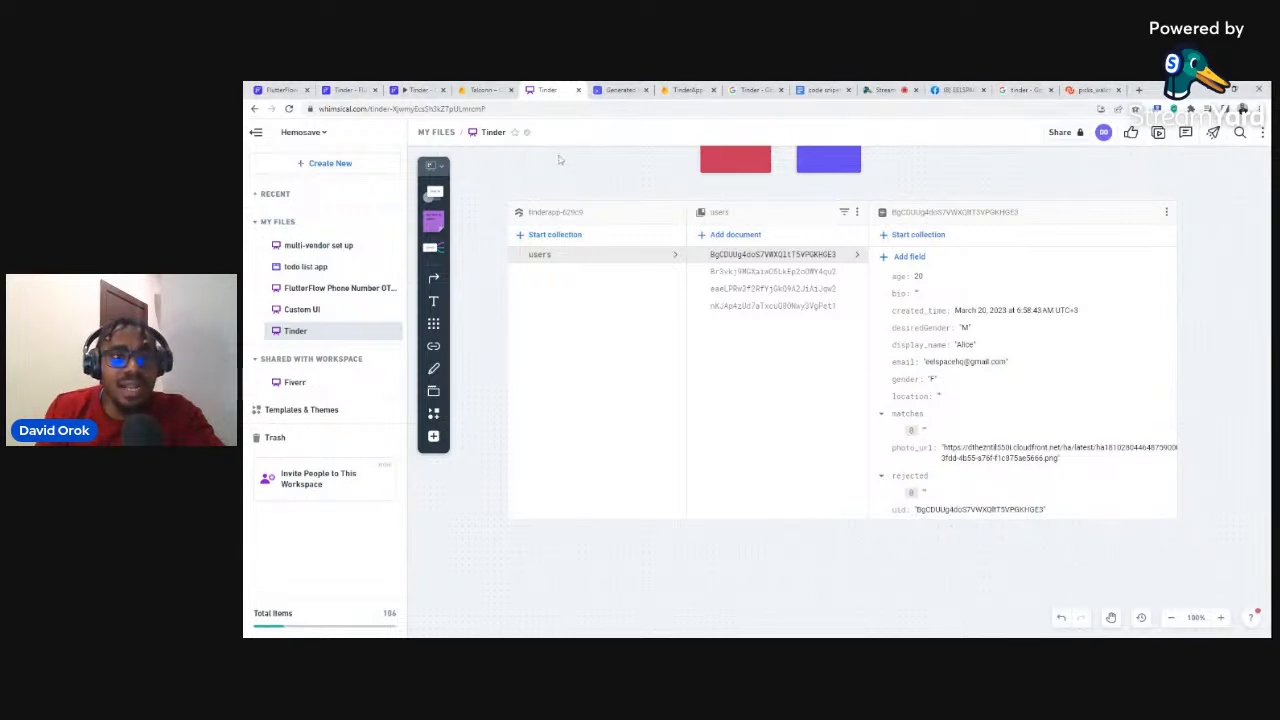
left_click(273, 90)
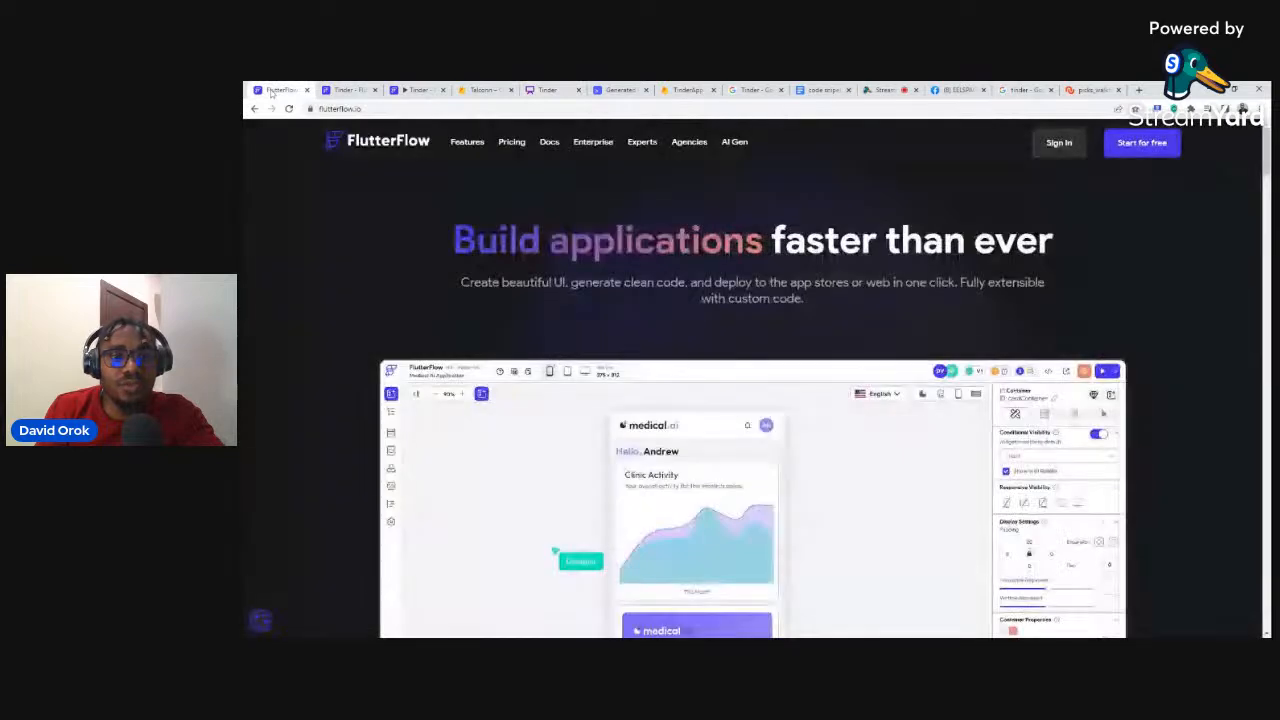
left_click(1045, 149)
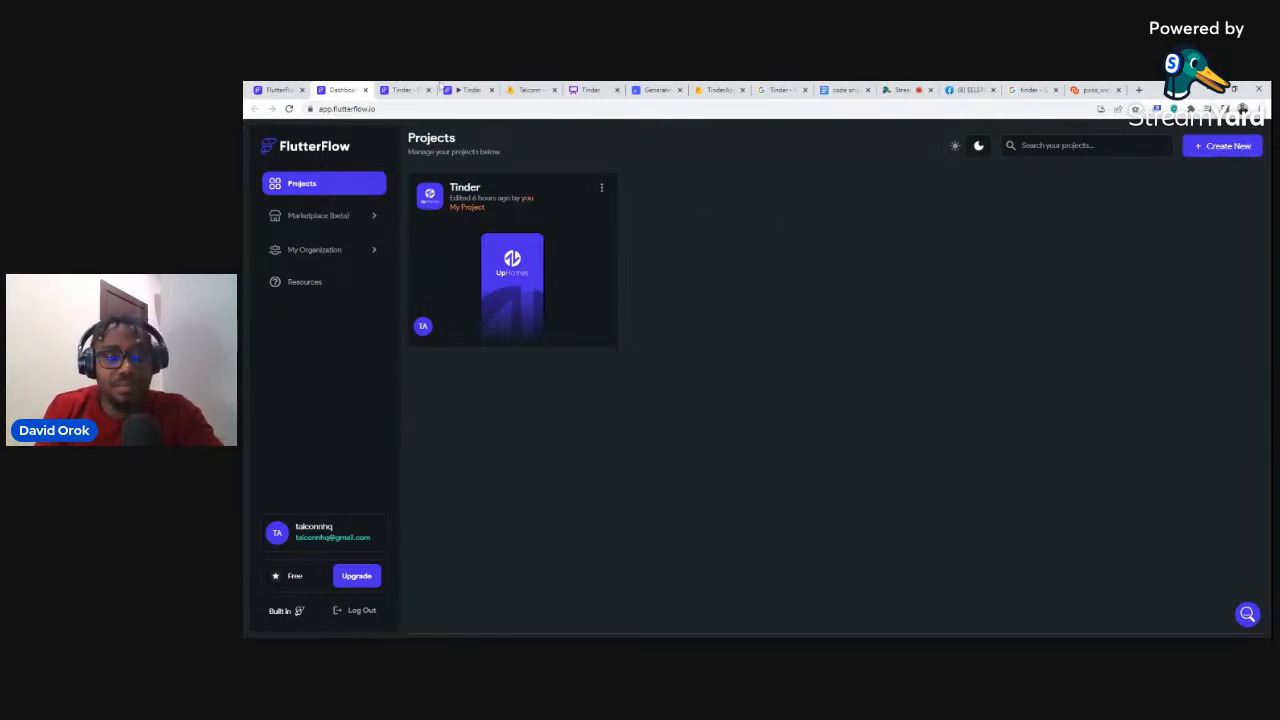
Step: Open the Tinder project and enlarge the pages list to reveal mainPage
left_click(400, 89)
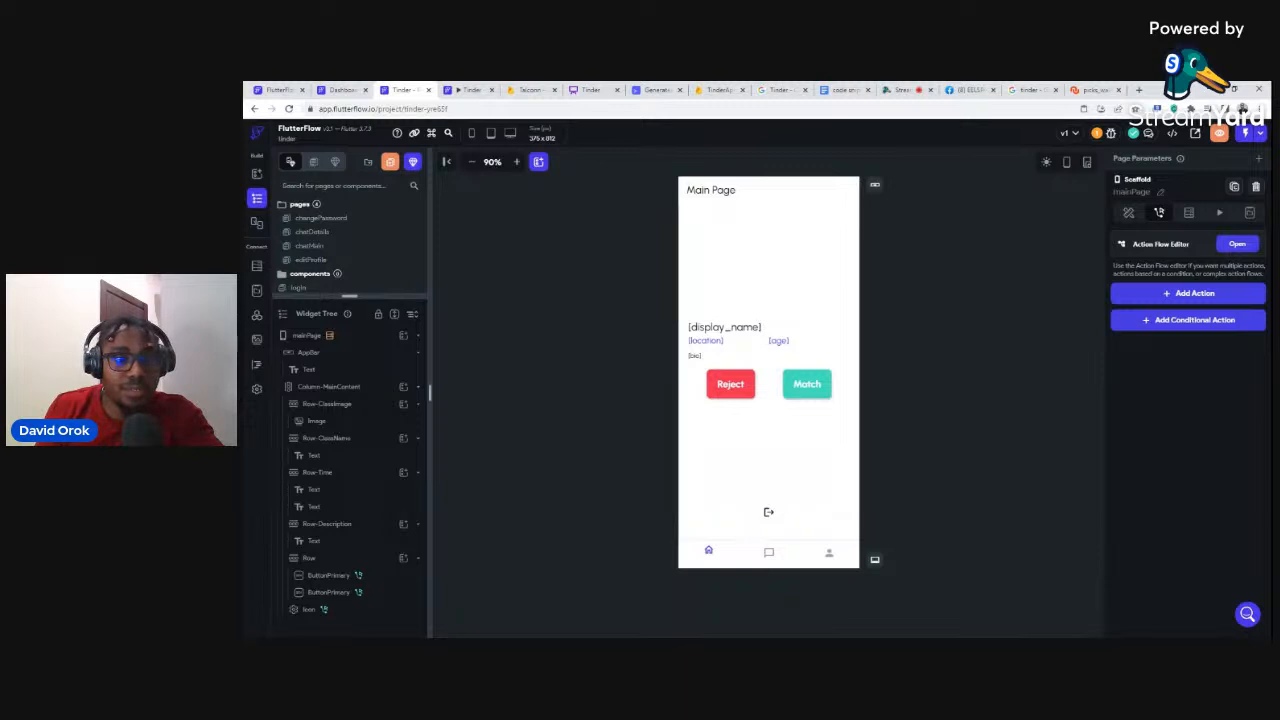
left_click_drag(349, 296, 349, 372)
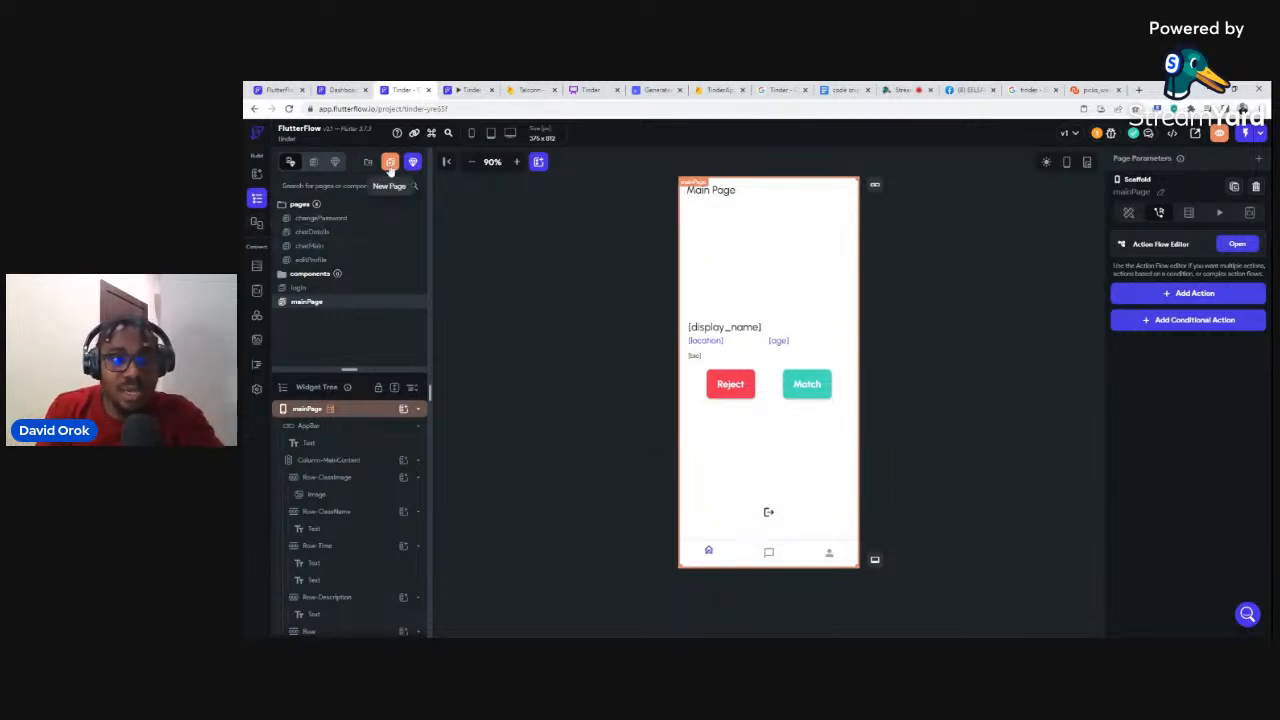
left_click(390, 166)
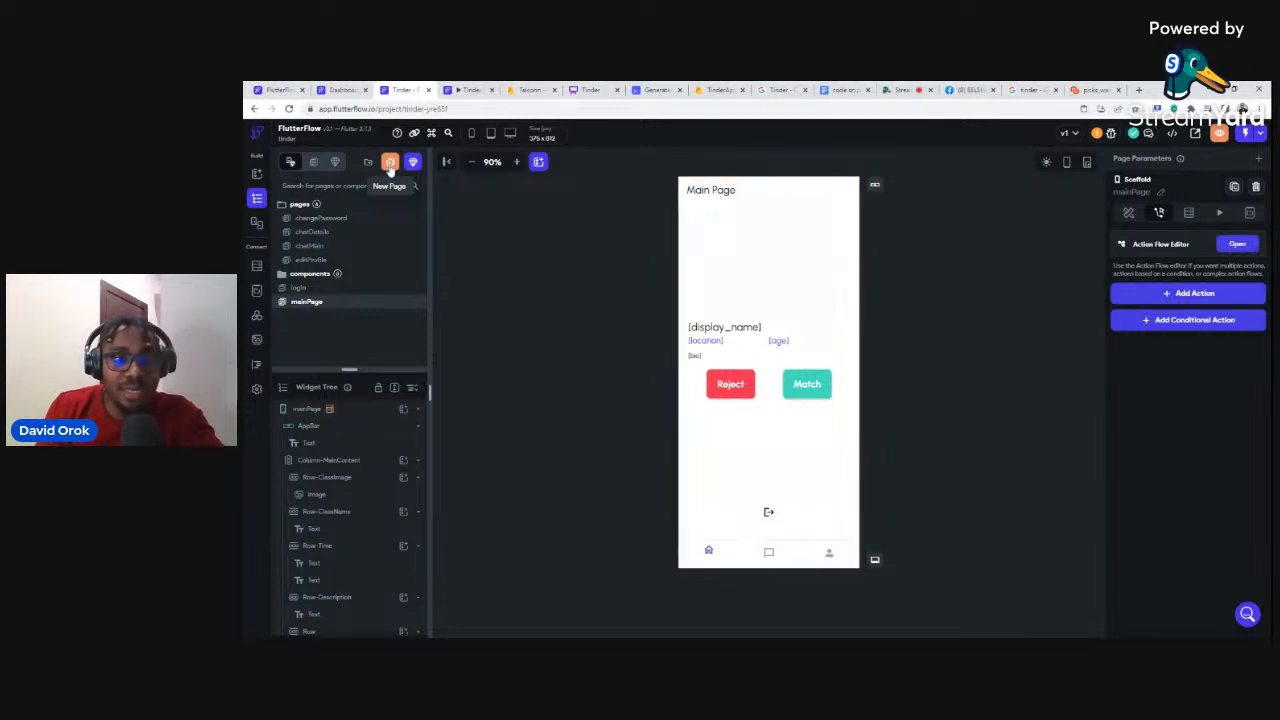
Step: Open the Create Page dialog and browse templates like Onboarding_4, Authenticate Solo 1, Create Profile
left_click(390, 166)
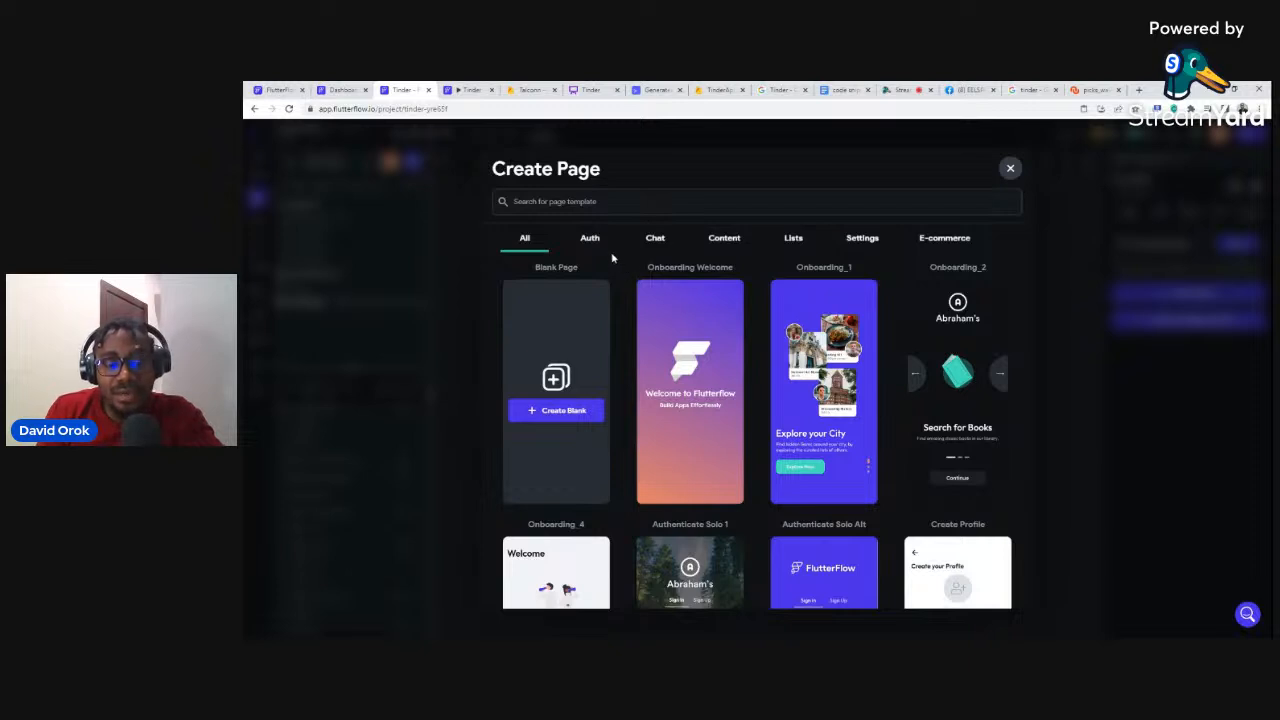
scroll(630, 278, "down", 1)
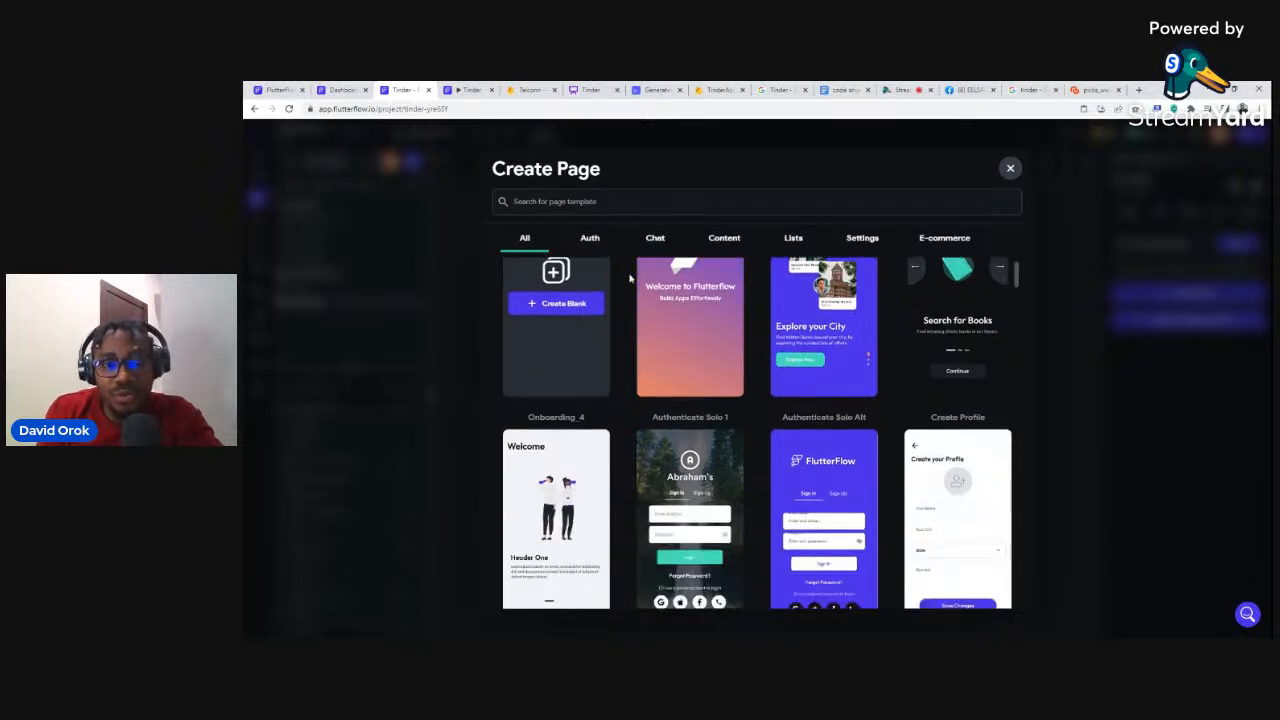
scroll(630, 272, "up", 1)
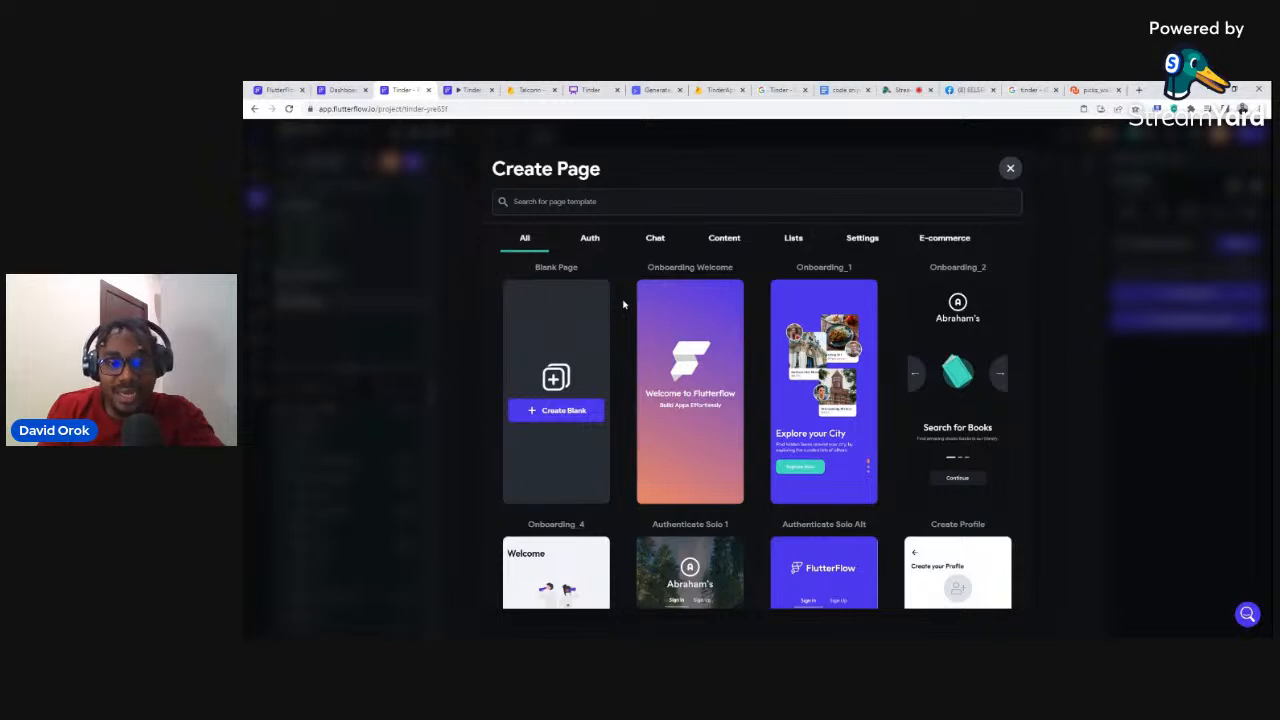
scroll(620, 317, "down", 1)
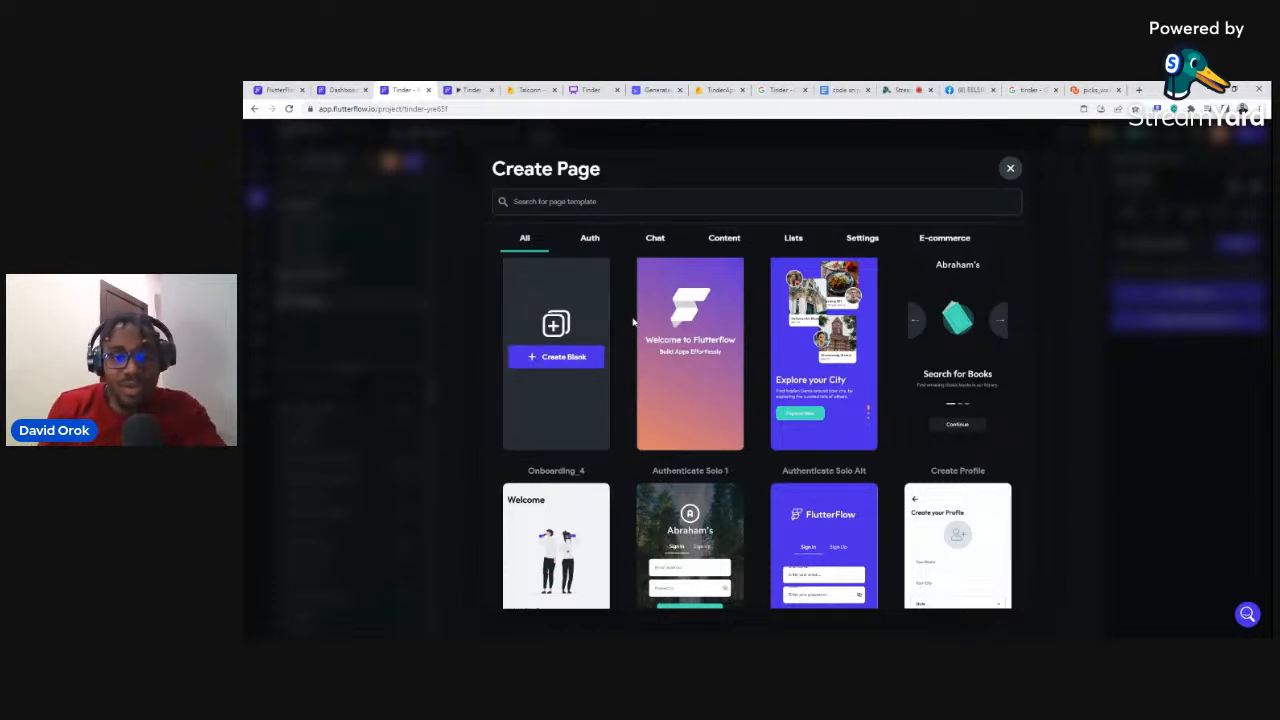
mouse_move(693, 328)
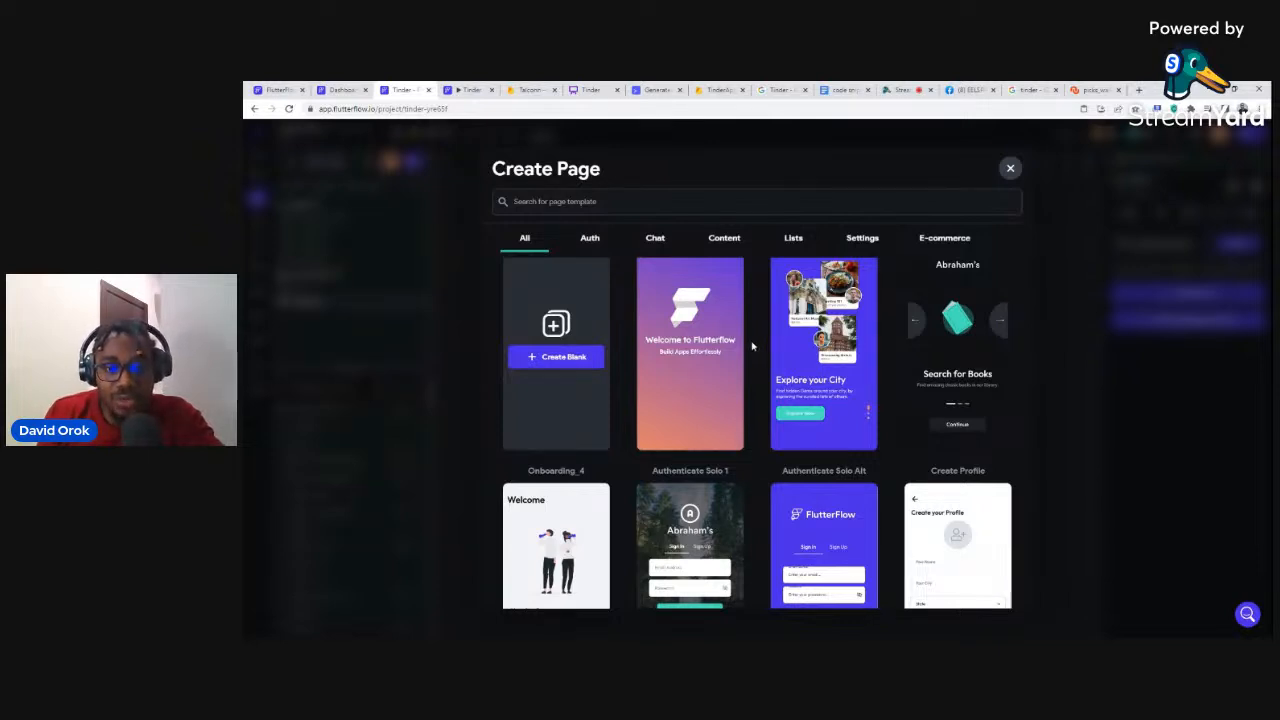
scroll(636, 372, "down", 1)
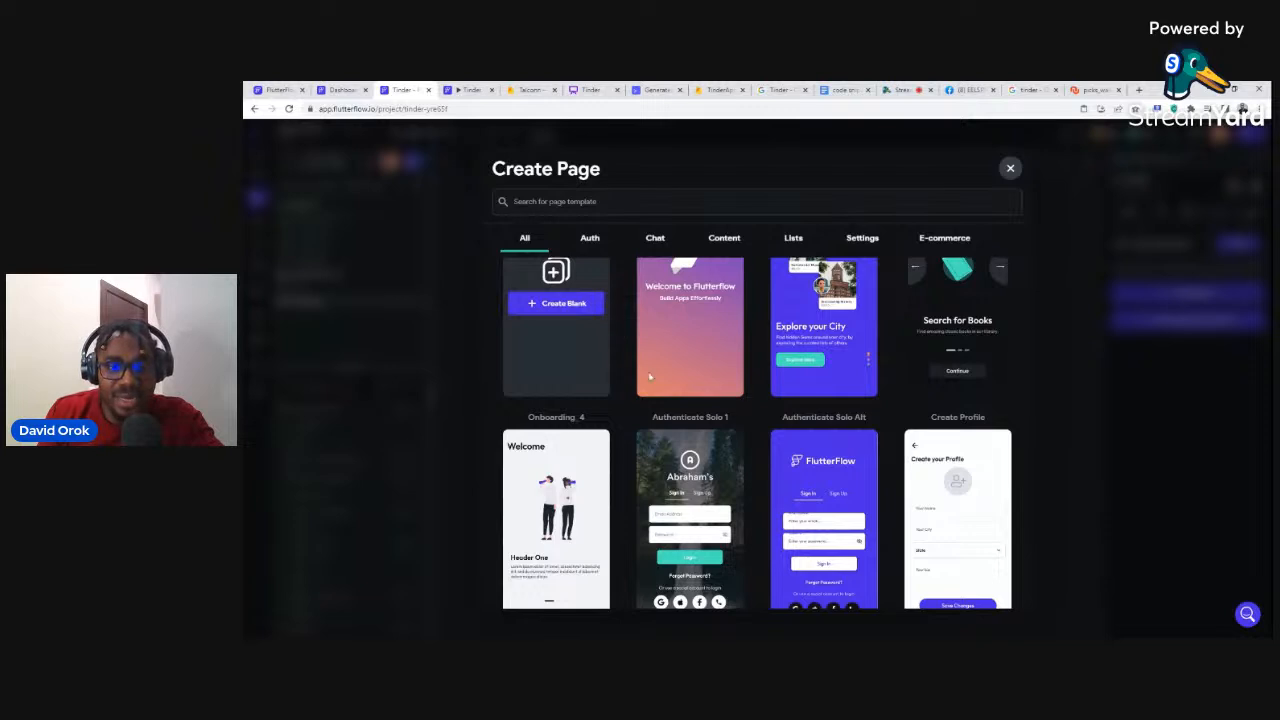
mouse_move(699, 357)
scroll(697, 390, "down", 10)
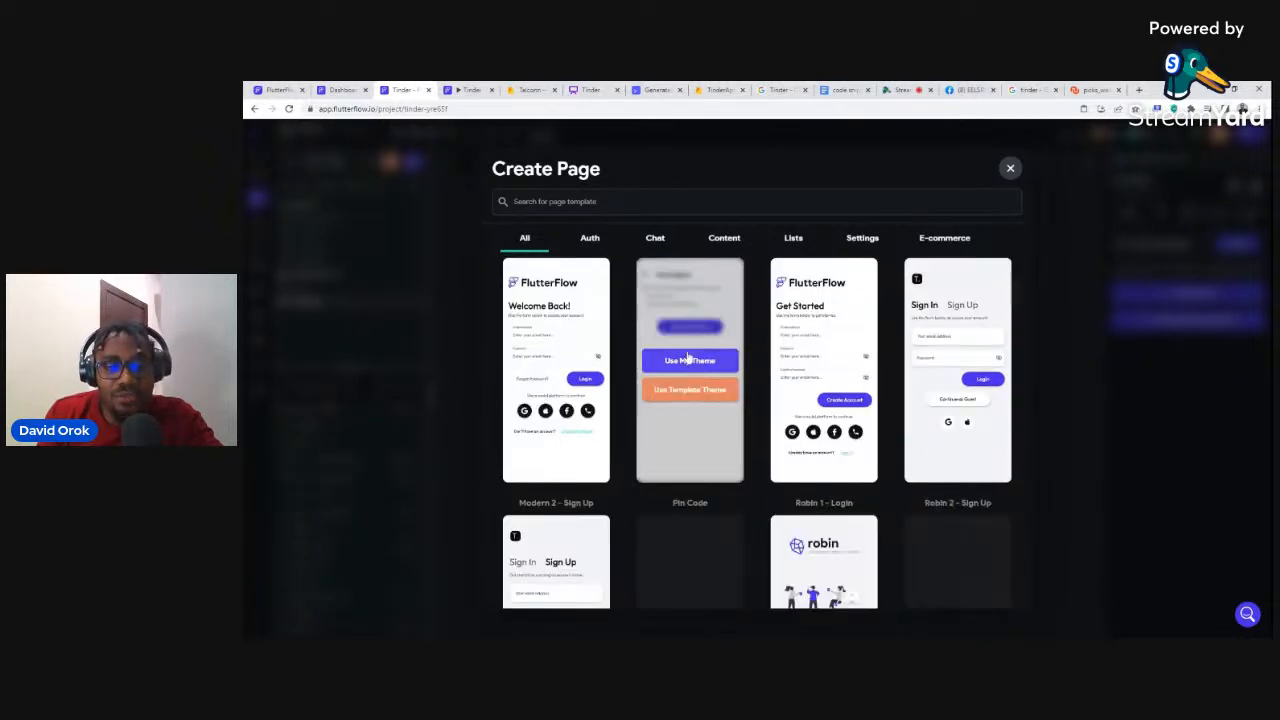
scroll(690, 360, "down", 5)
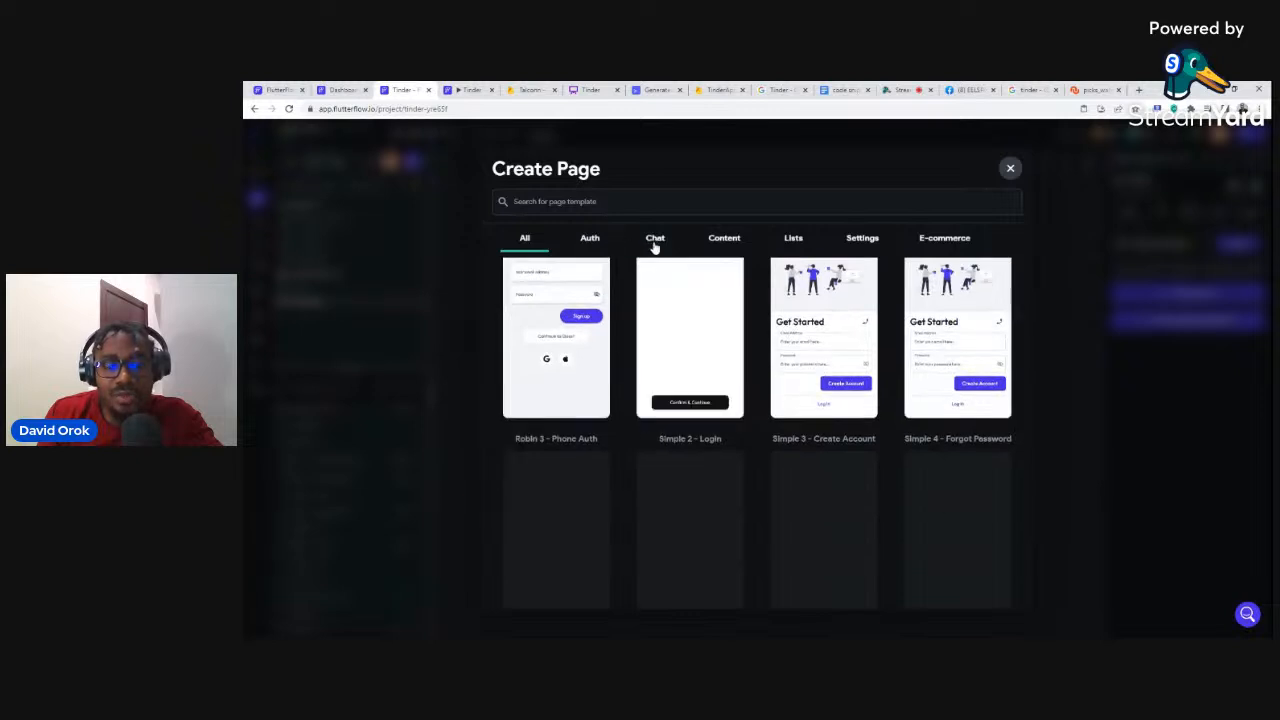
left_click(655, 240)
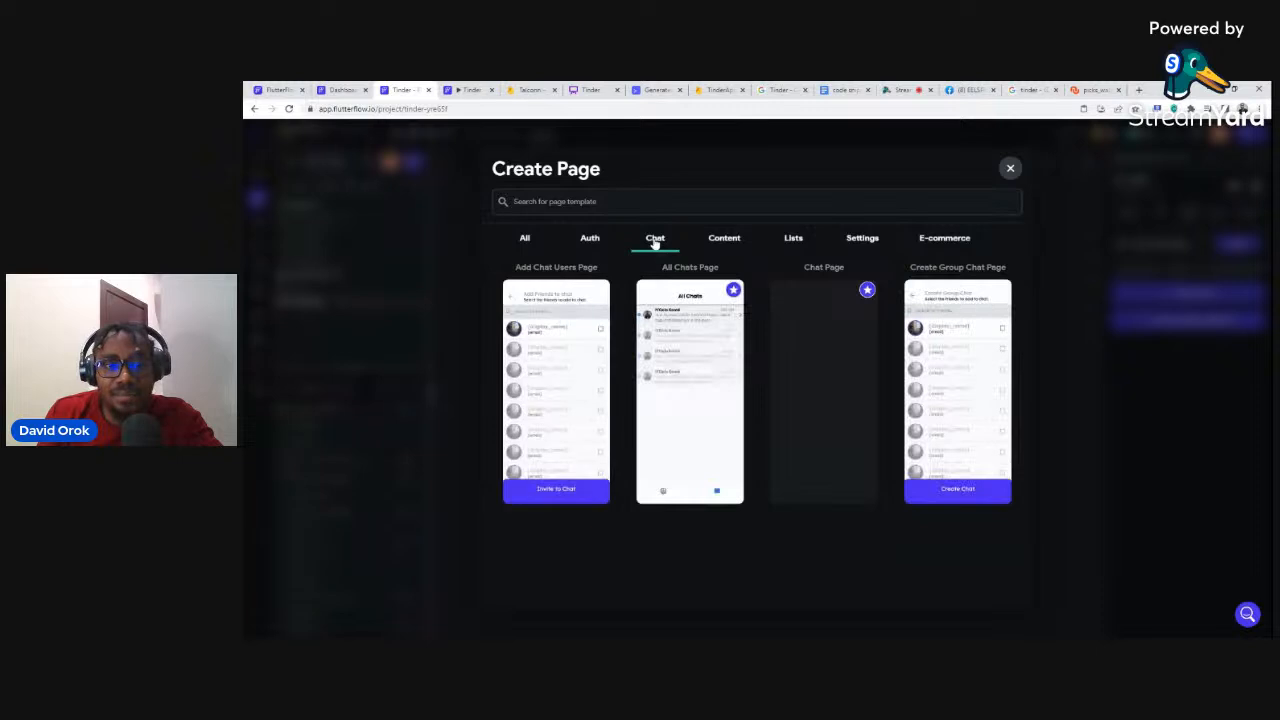
left_click(590, 240)
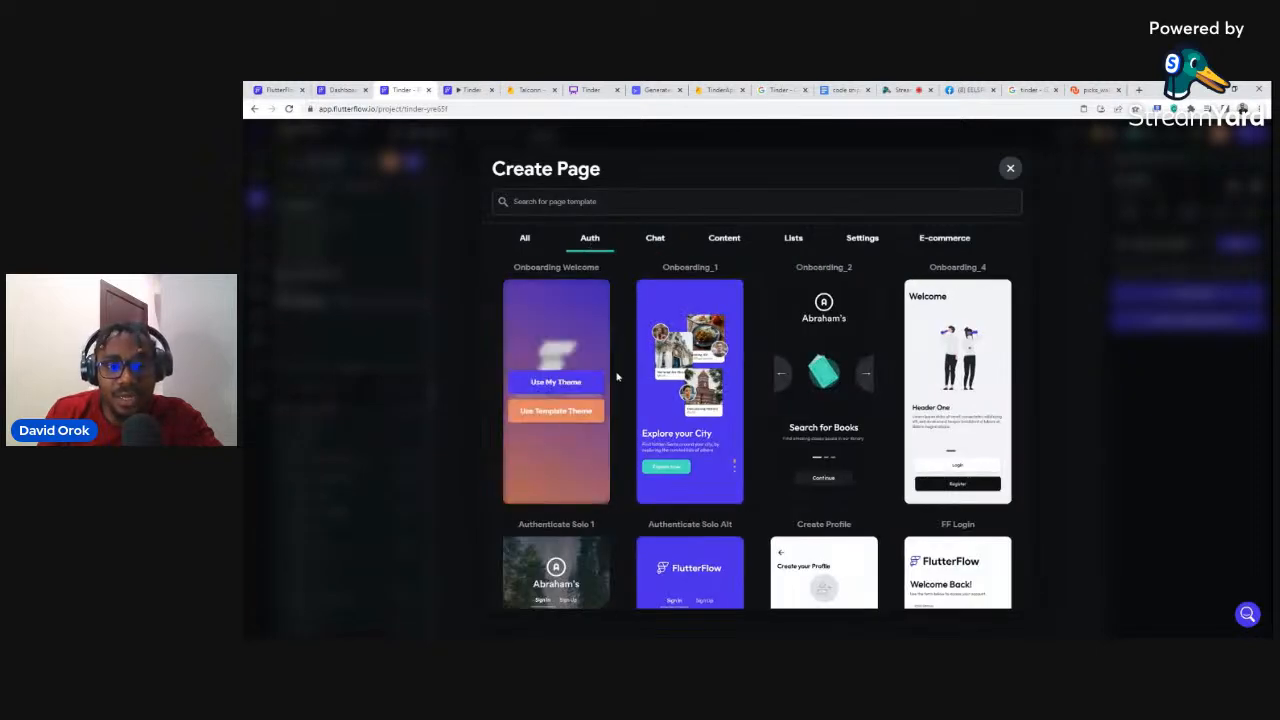
scroll(627, 367, "down", 2)
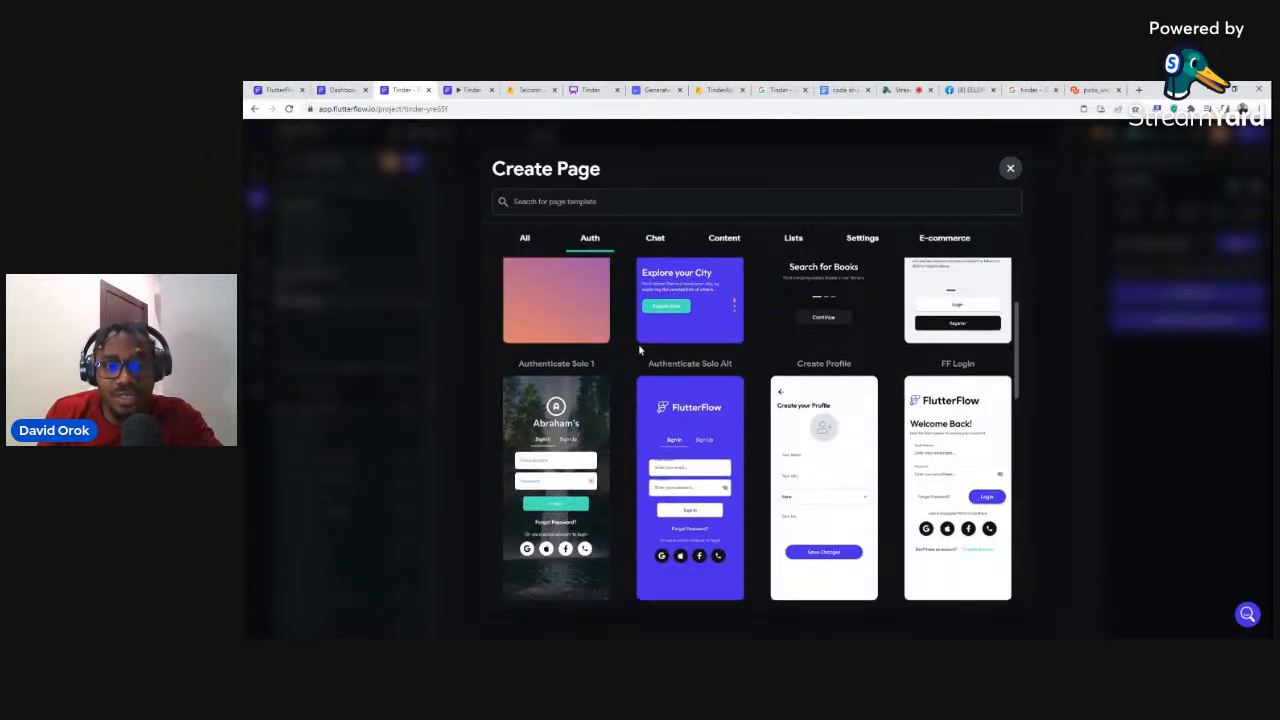
scroll(724, 362, "down", 3)
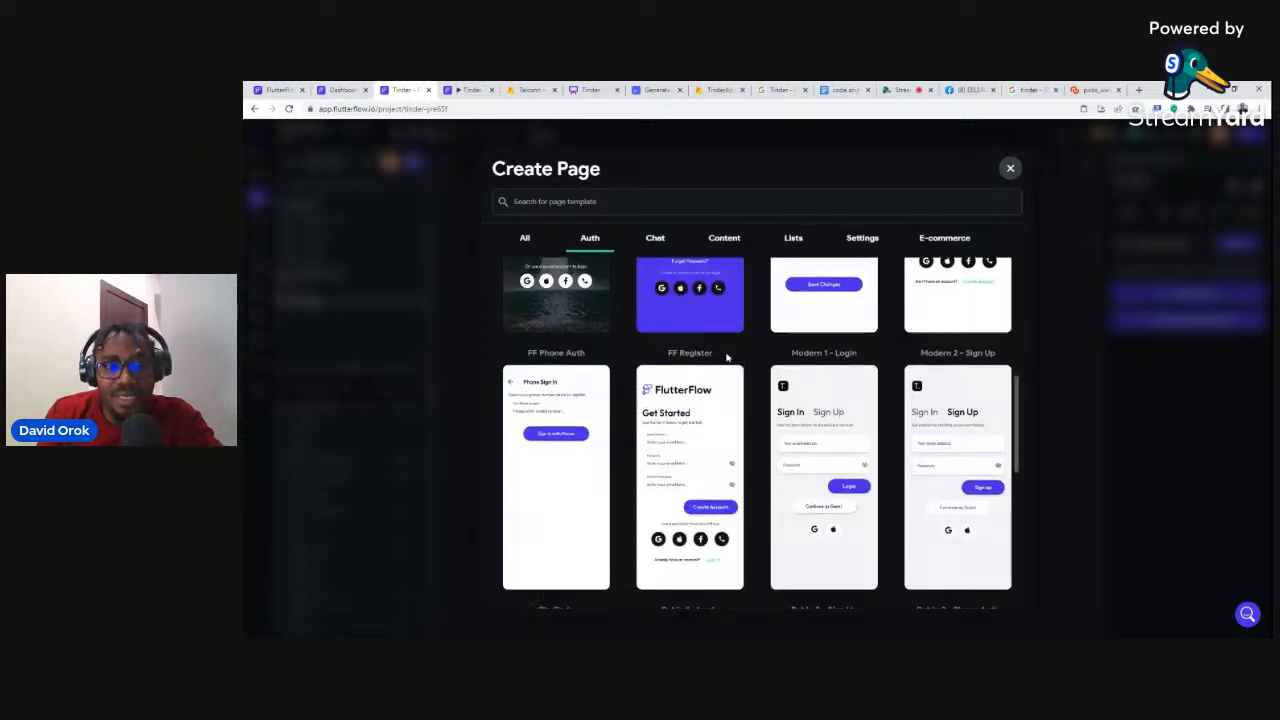
scroll(727, 357, "down", 5)
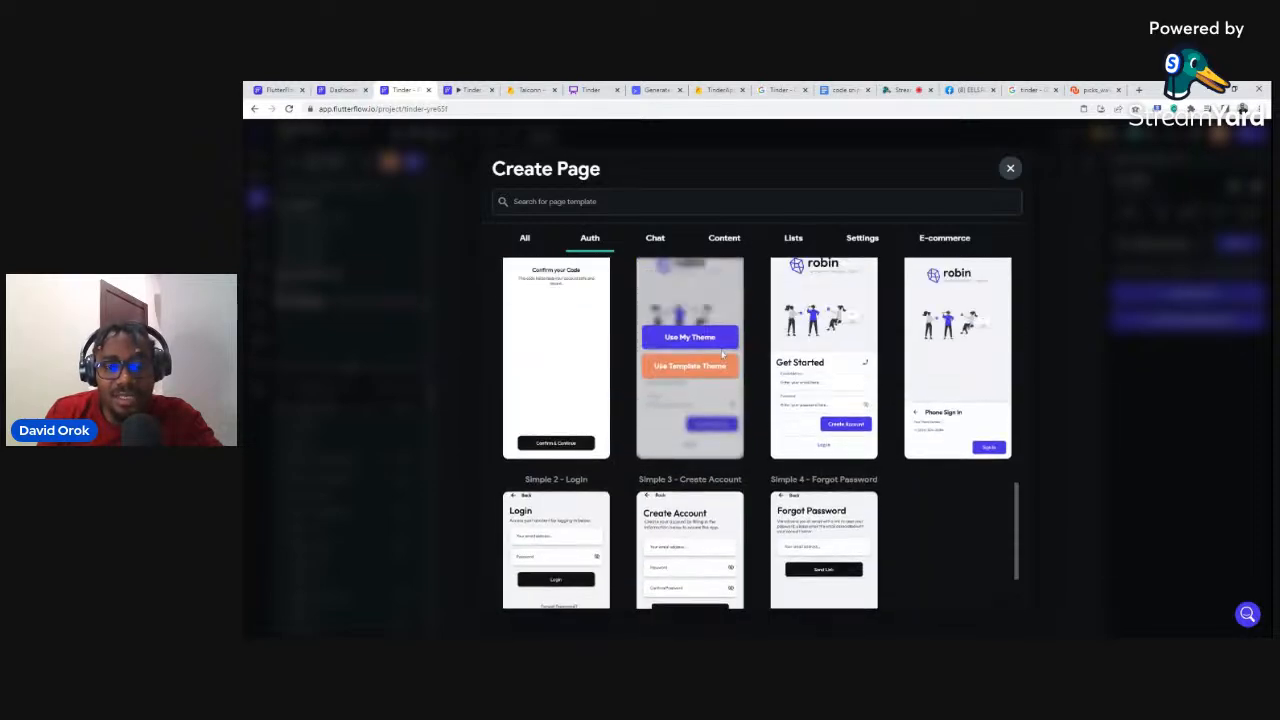
scroll(722, 354, "up", 5)
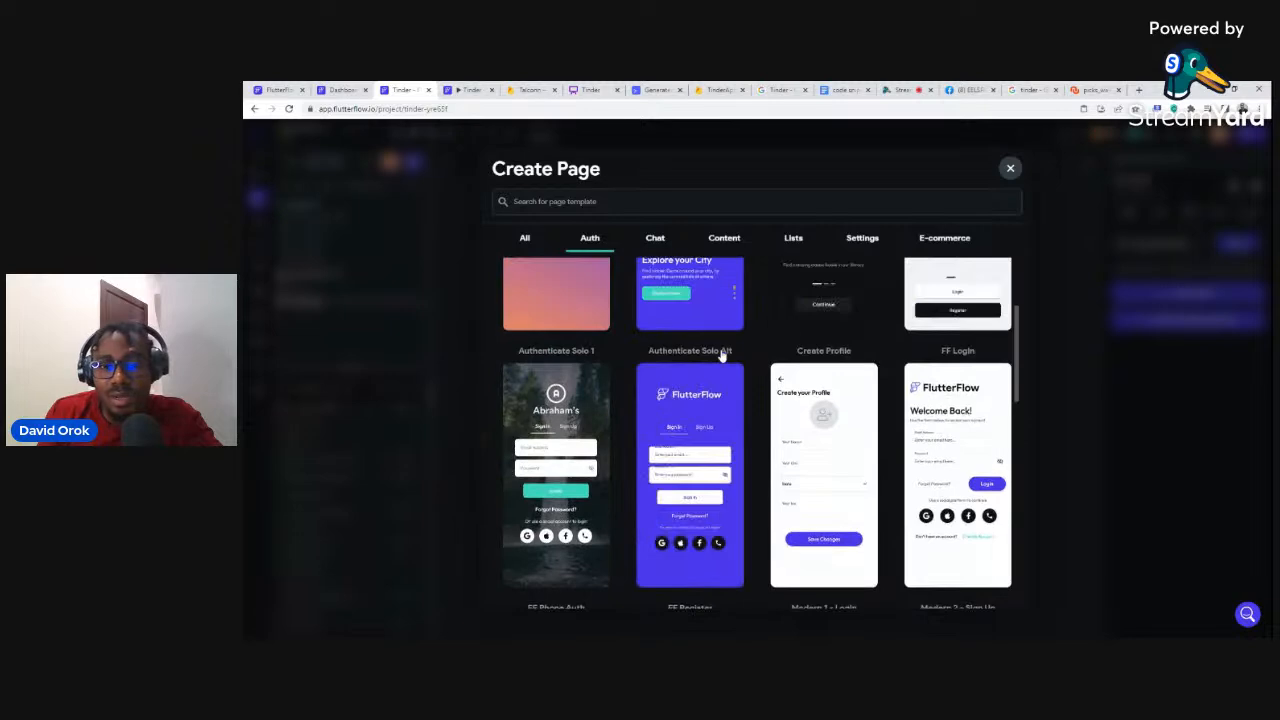
scroll(722, 354, "up", 3)
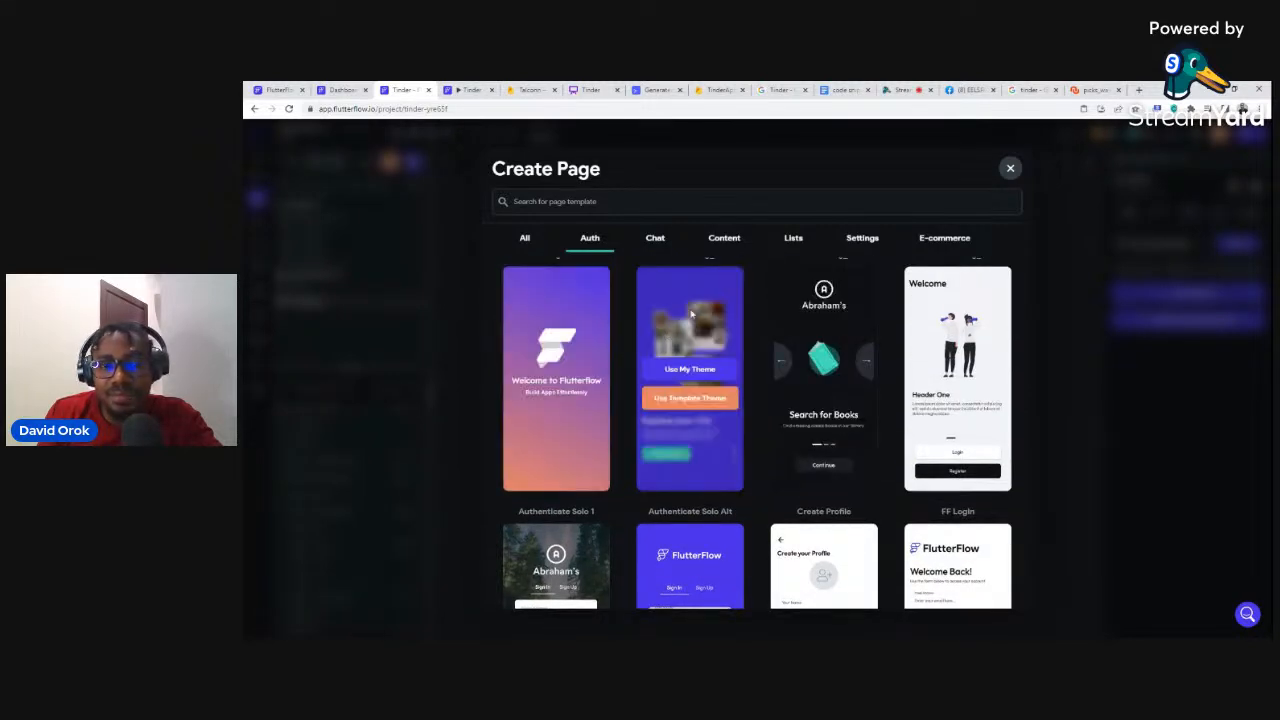
left_click(521, 240)
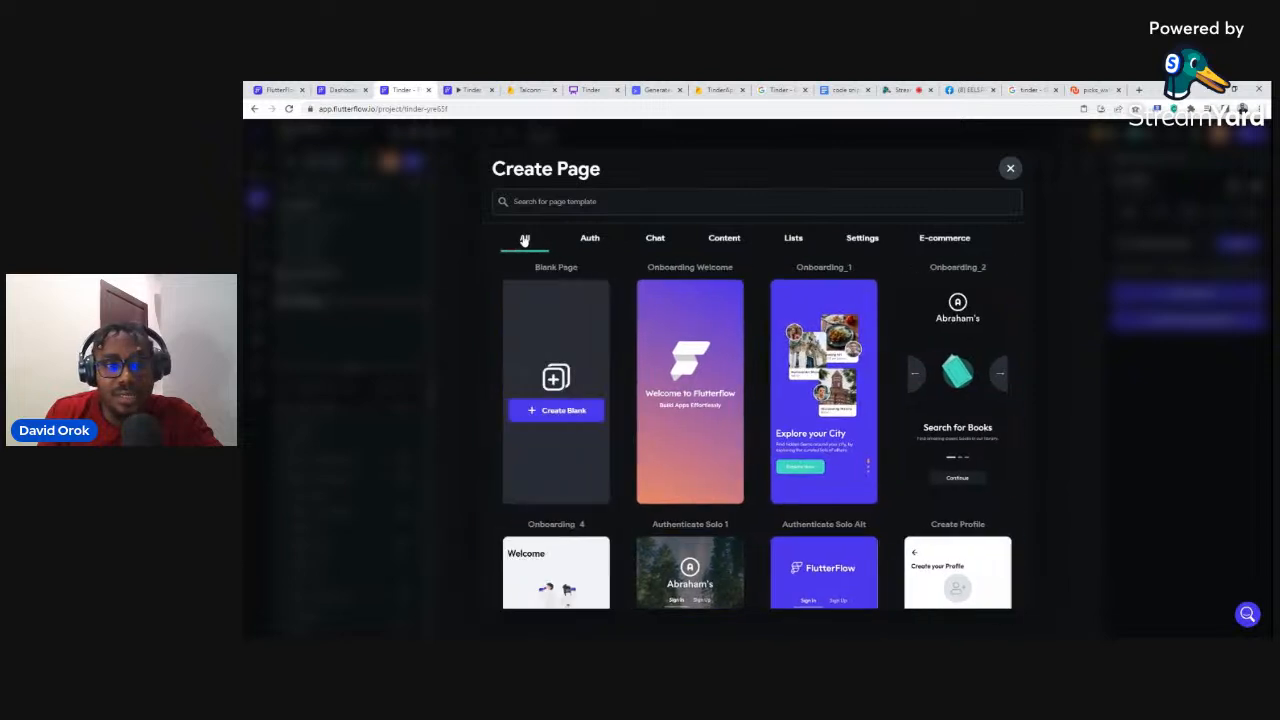
mouse_move(703, 294)
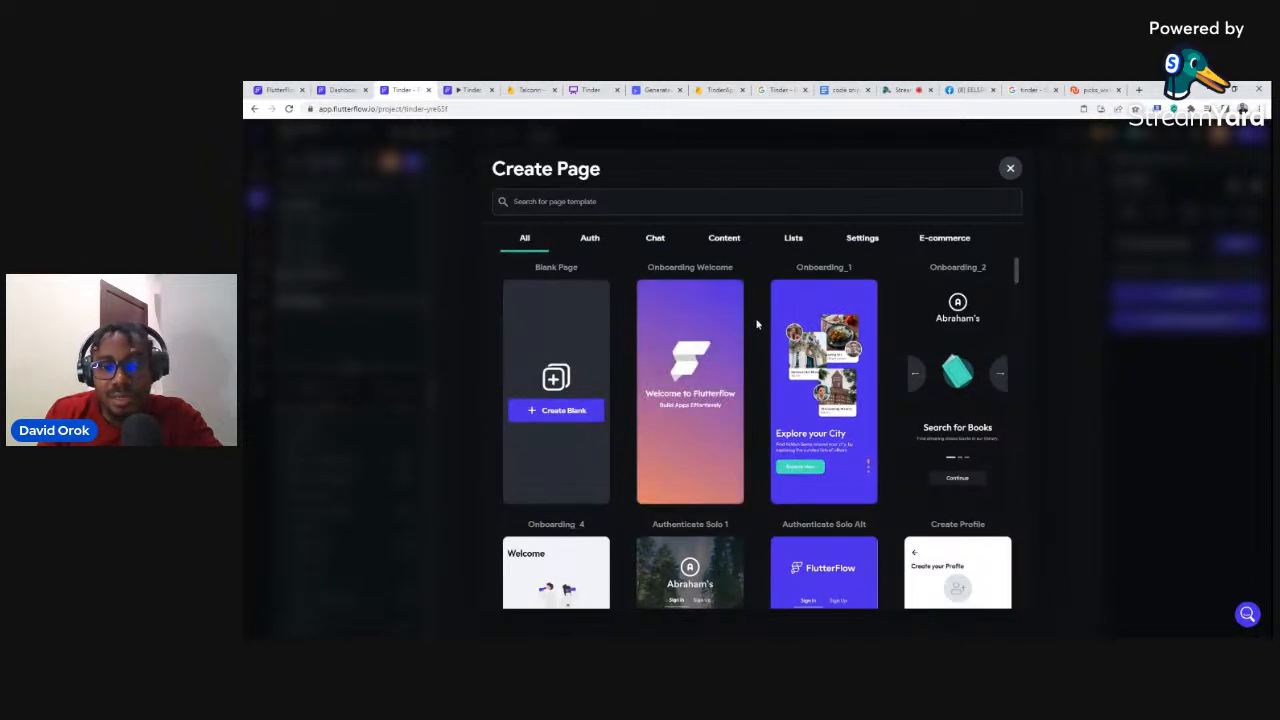
scroll(757, 323, "down", 3)
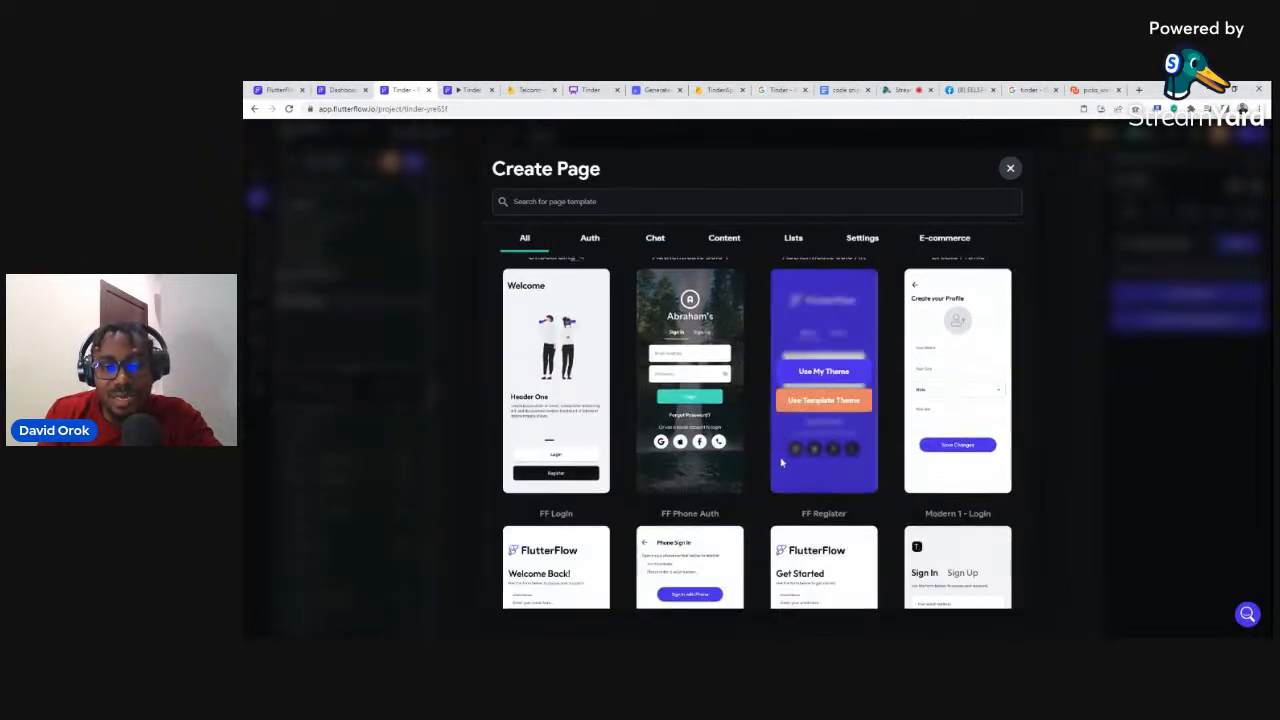
scroll(745, 455, "down", 3)
scroll(740, 465, "down", 10)
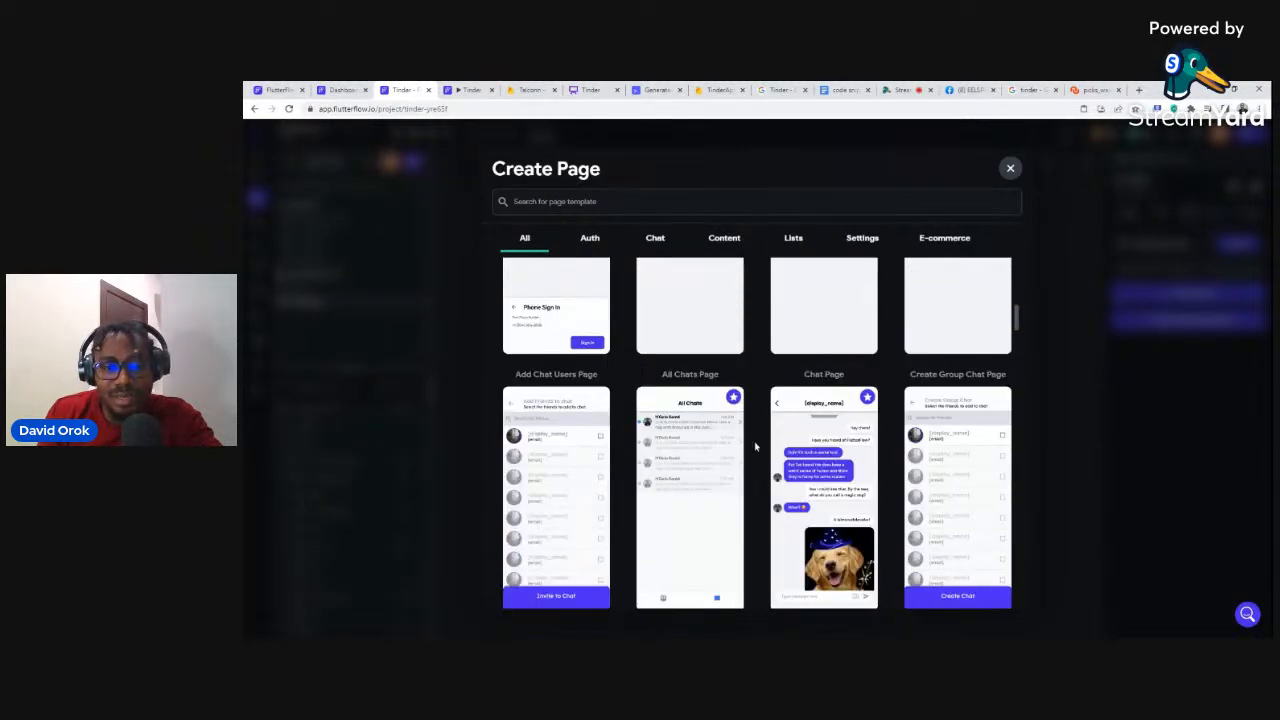
scroll(757, 437, "down", 3)
scroll(810, 410, "up", 1)
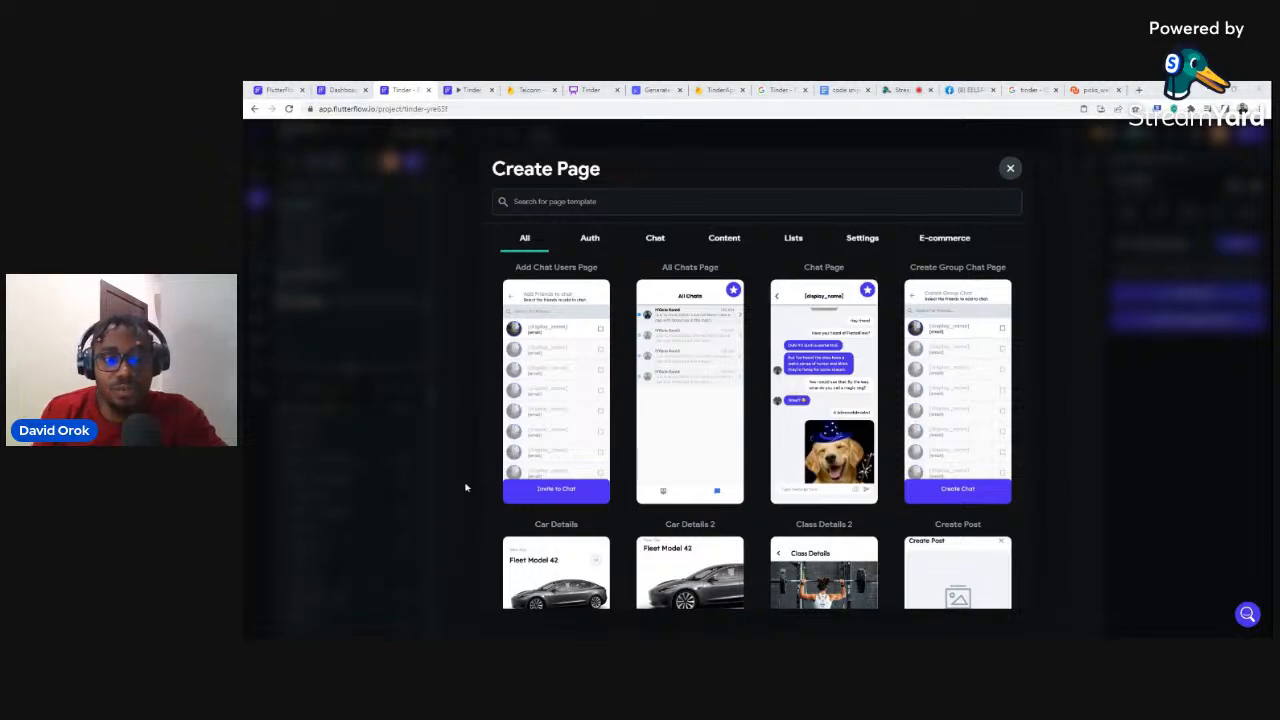
mouse_move(824, 355)
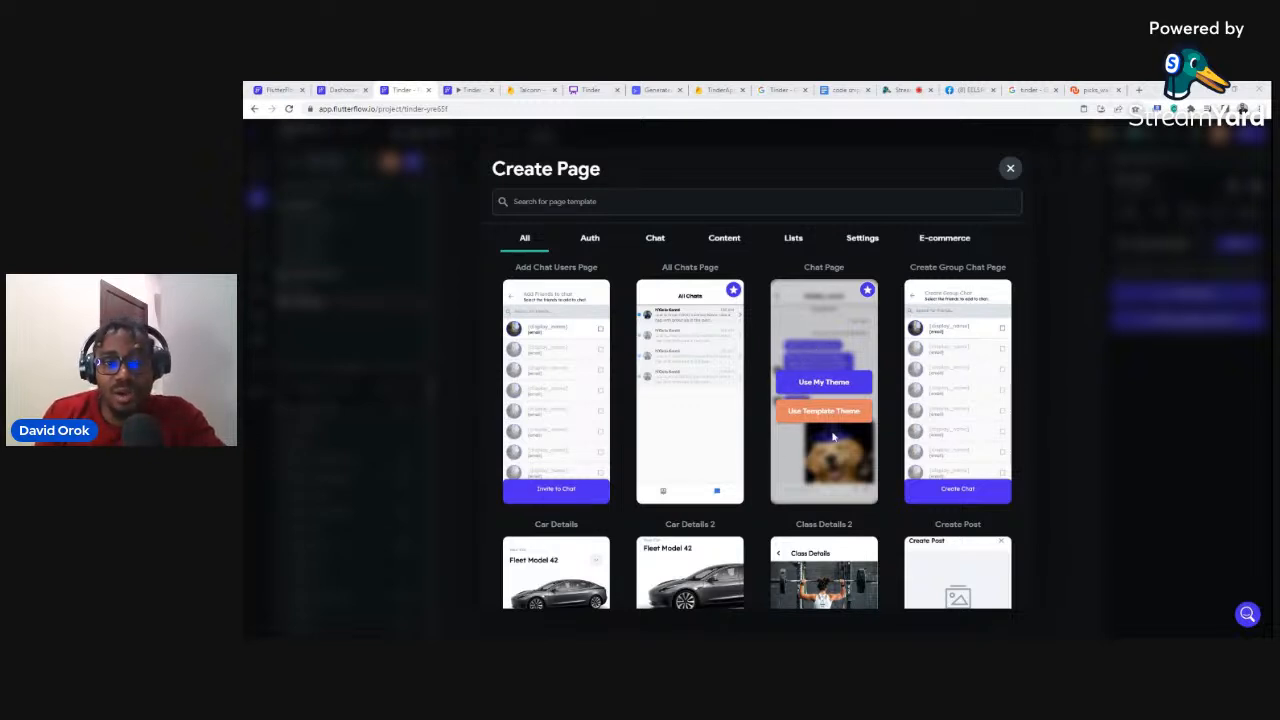
mouse_move(868, 296)
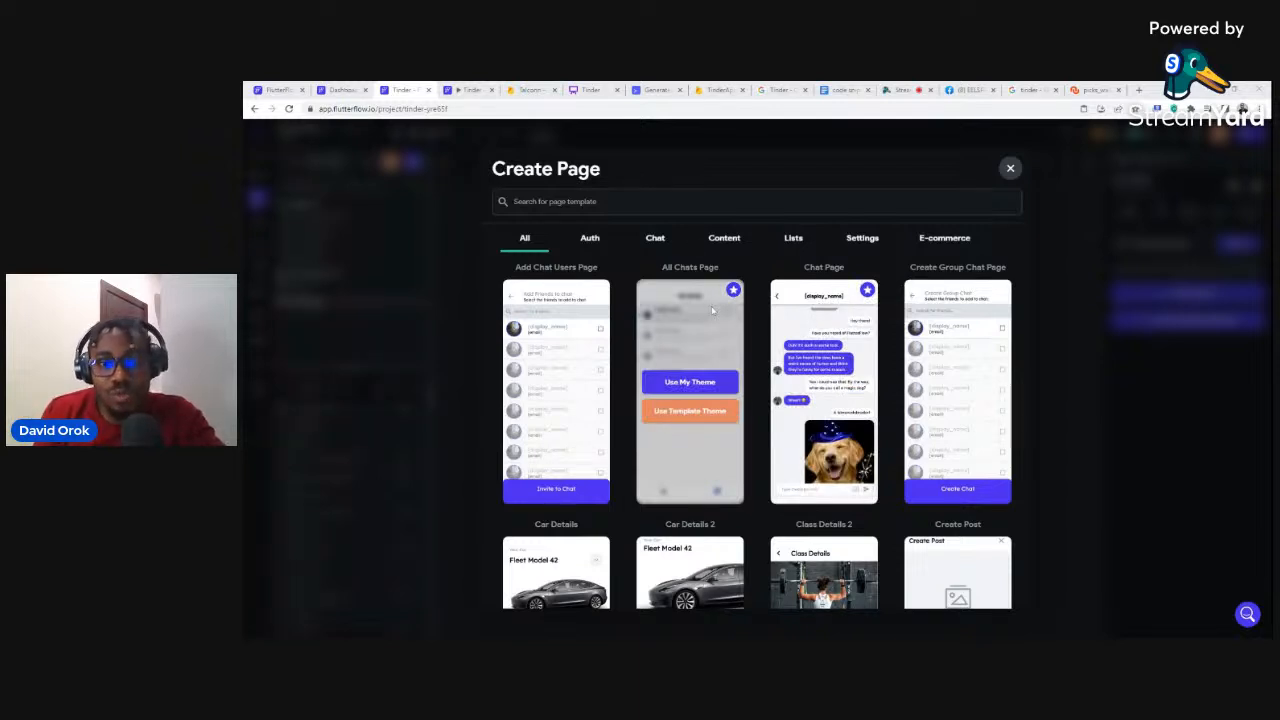
scroll(825, 350, "down", 1)
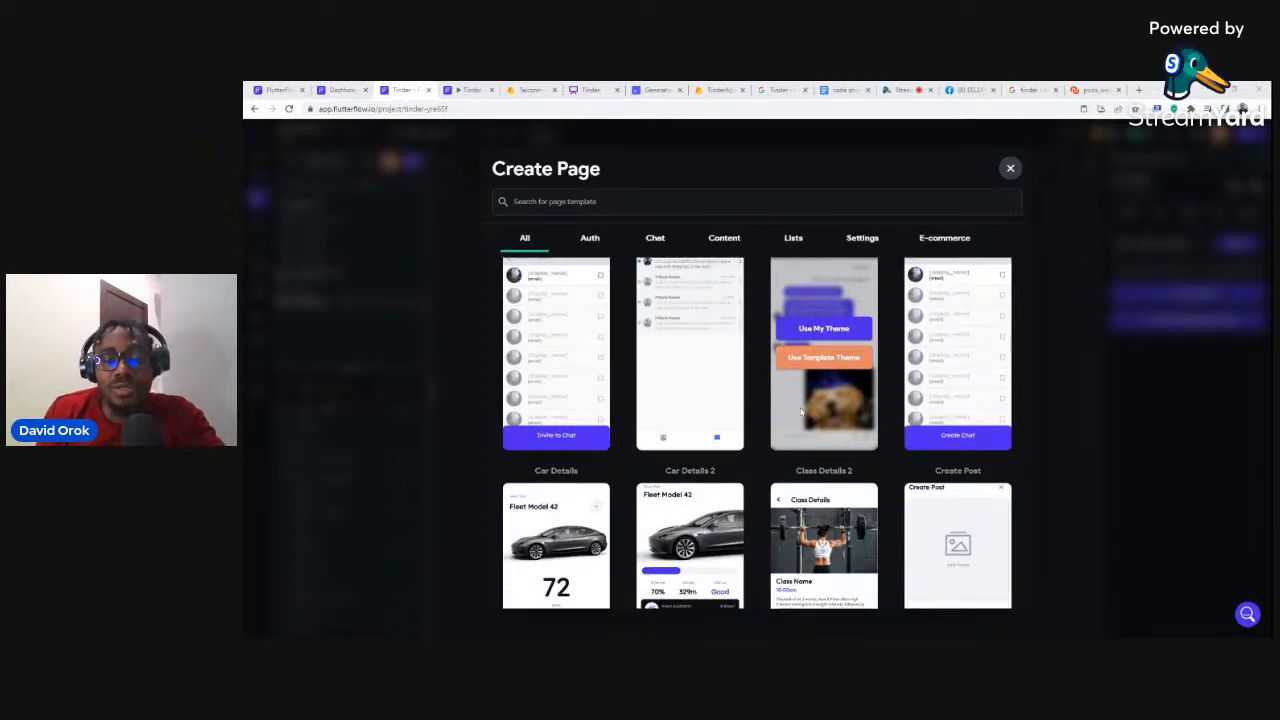
scroll(804, 410, "down", 5)
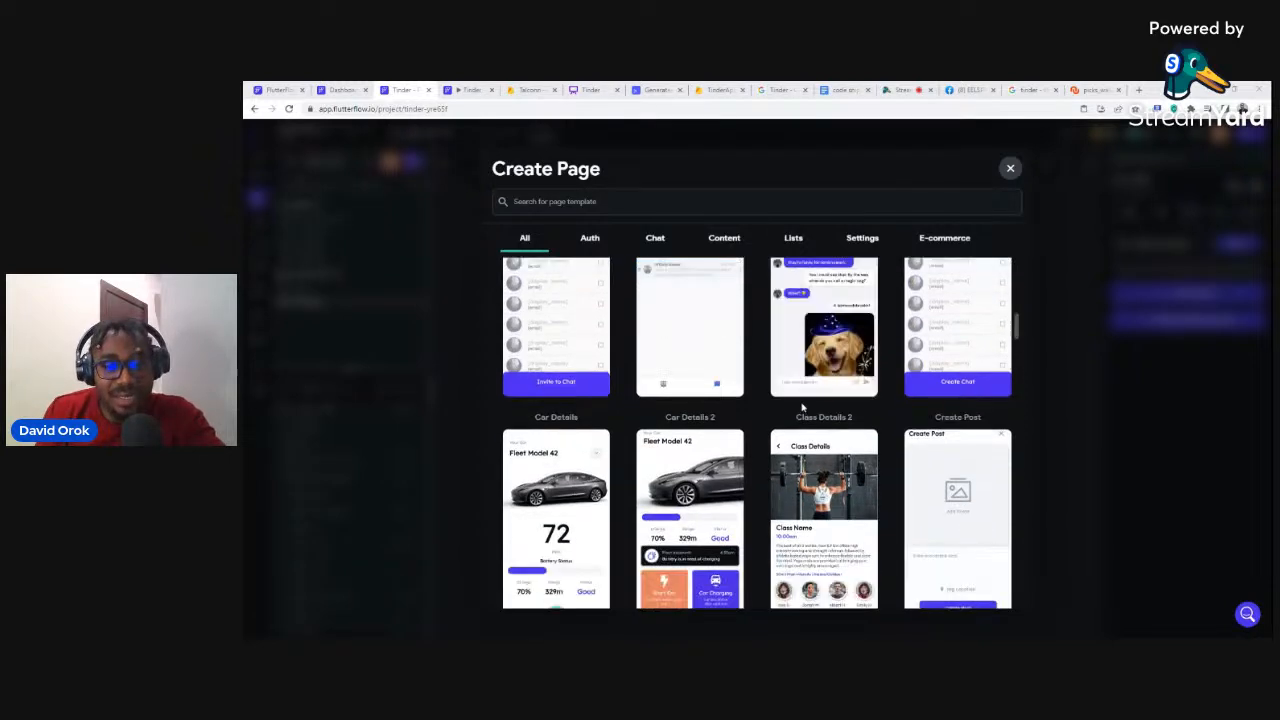
scroll(804, 401, "down", 5)
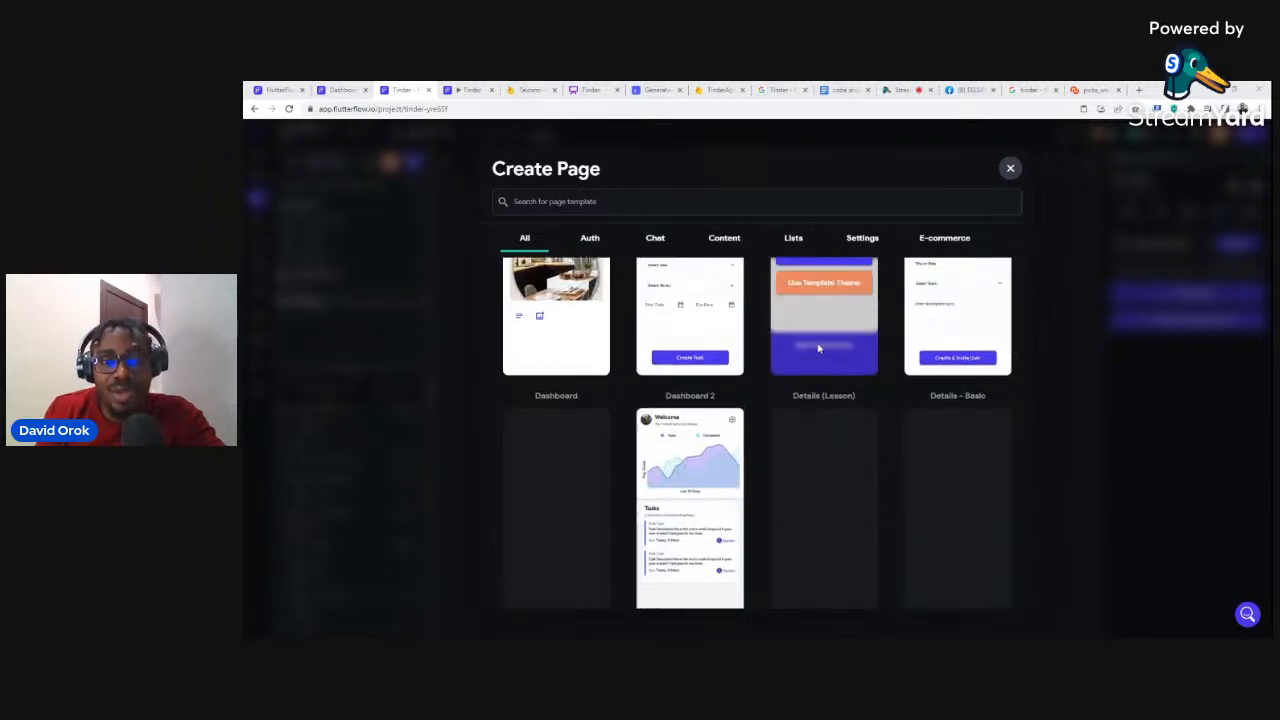
scroll(818, 348, "down", 2)
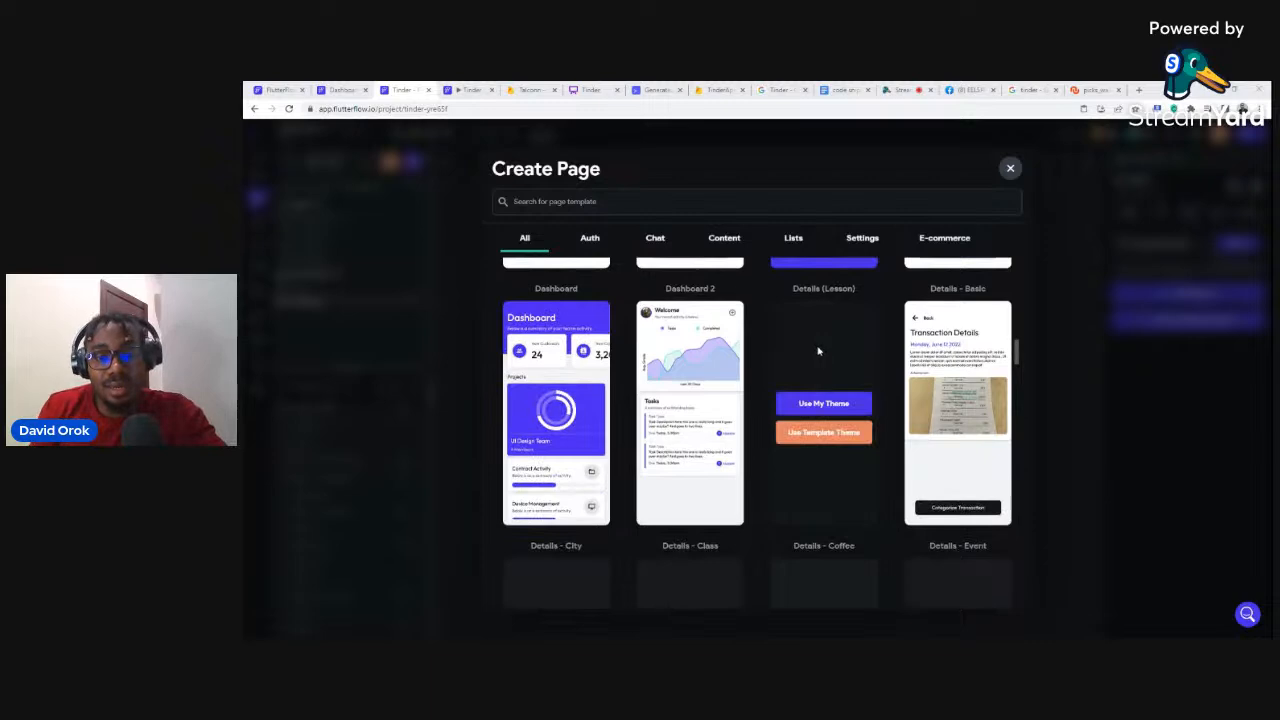
scroll(817, 345, "down", 2)
scroll(840, 320, "up", 6)
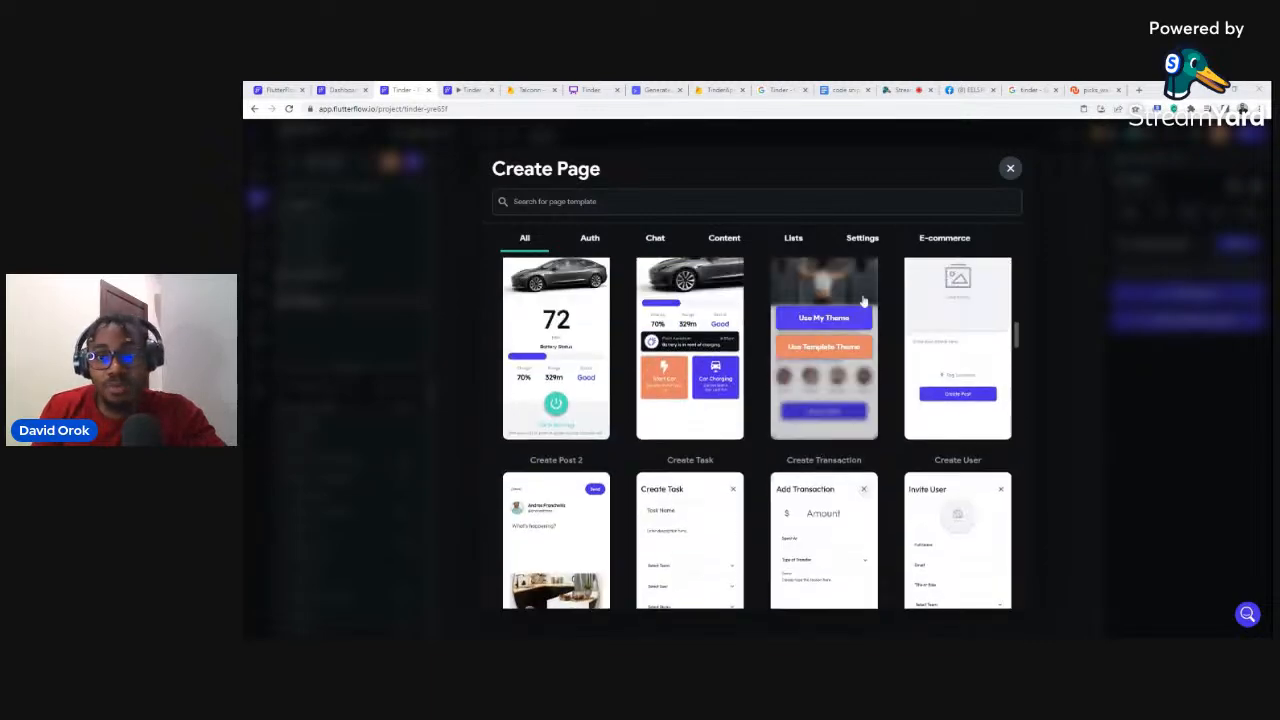
left_click(1010, 168)
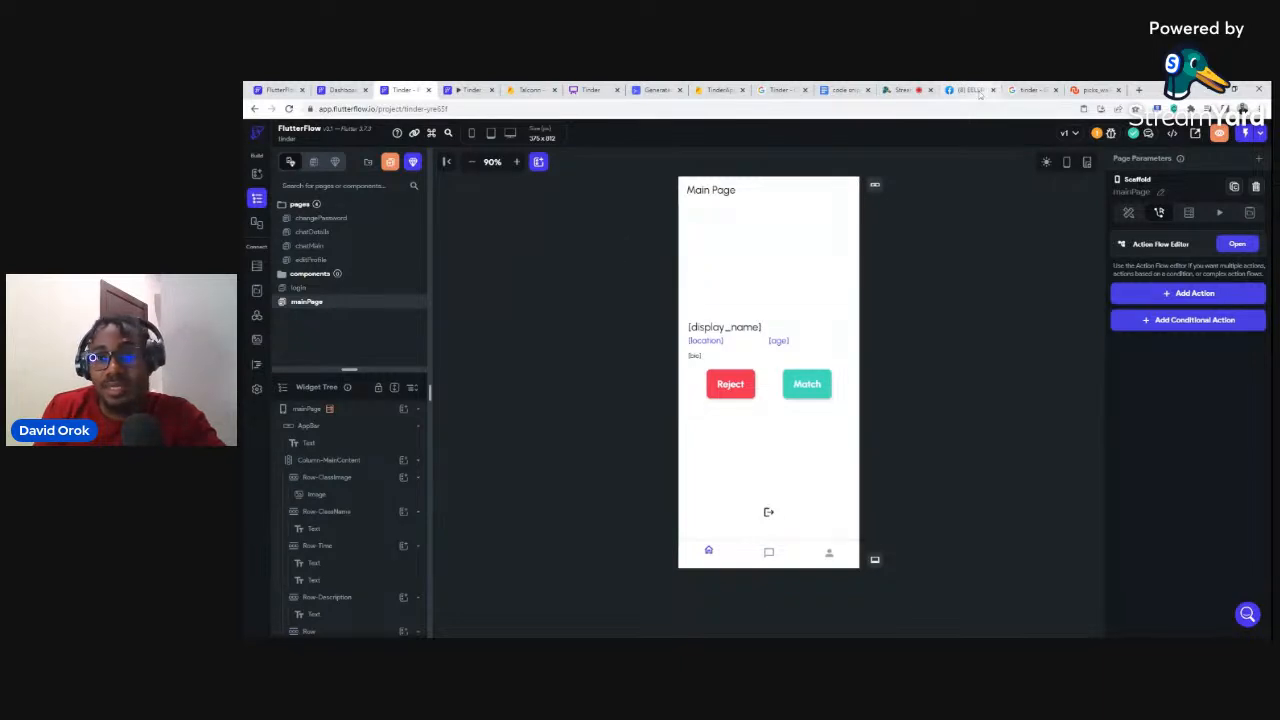
Step: Go to the tutorial channel on YouTube and play its Tinder Clone dating app live stream
left_click(1139, 90)
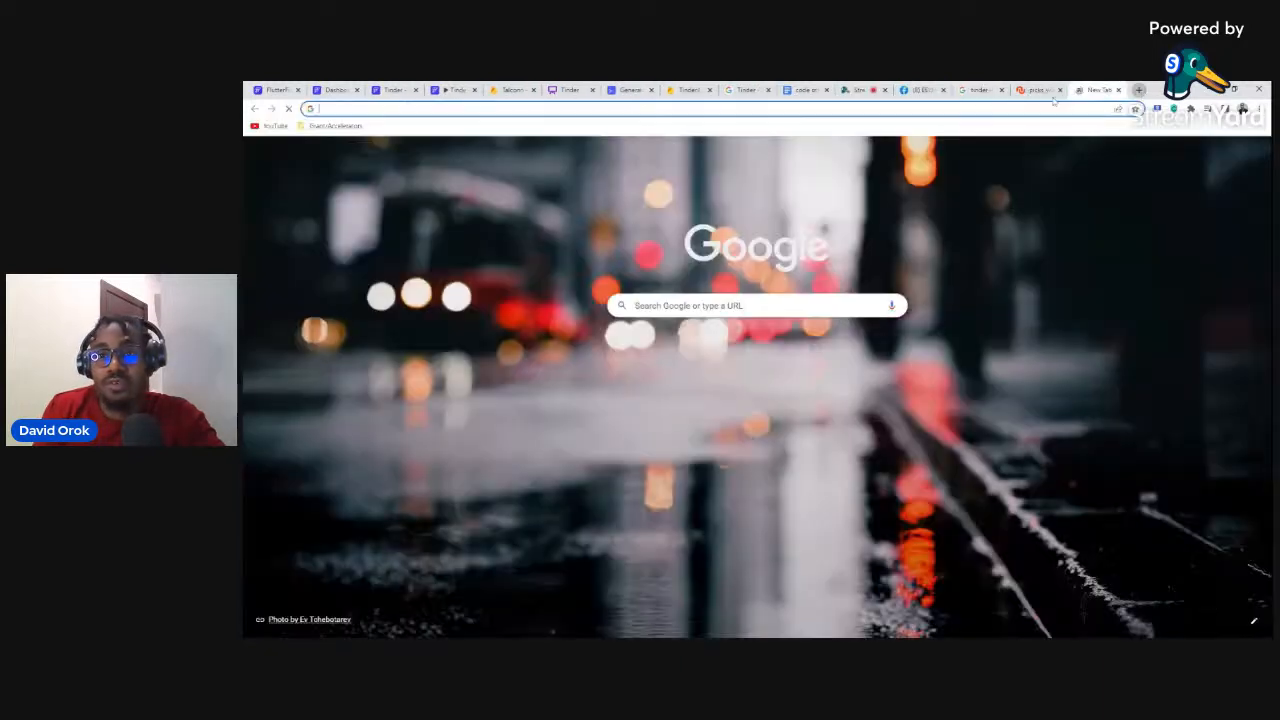
type("youtube.com/@eelspace/videos")
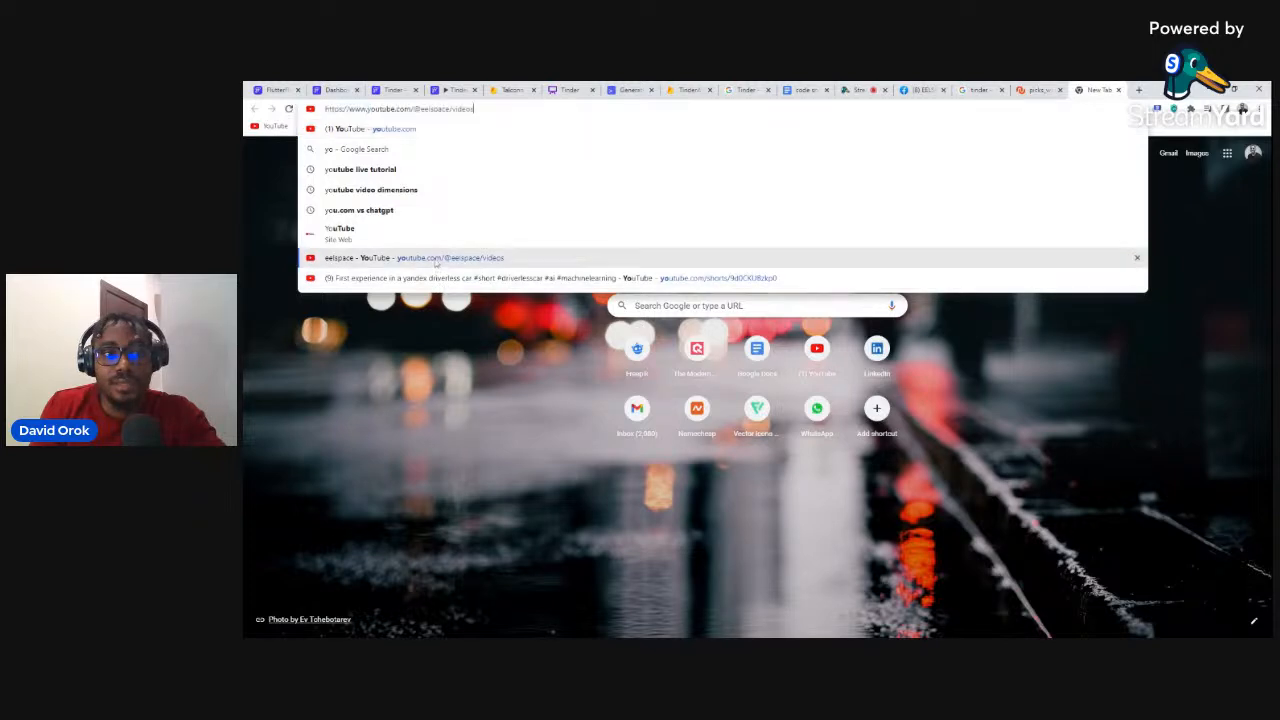
left_click(468, 258)
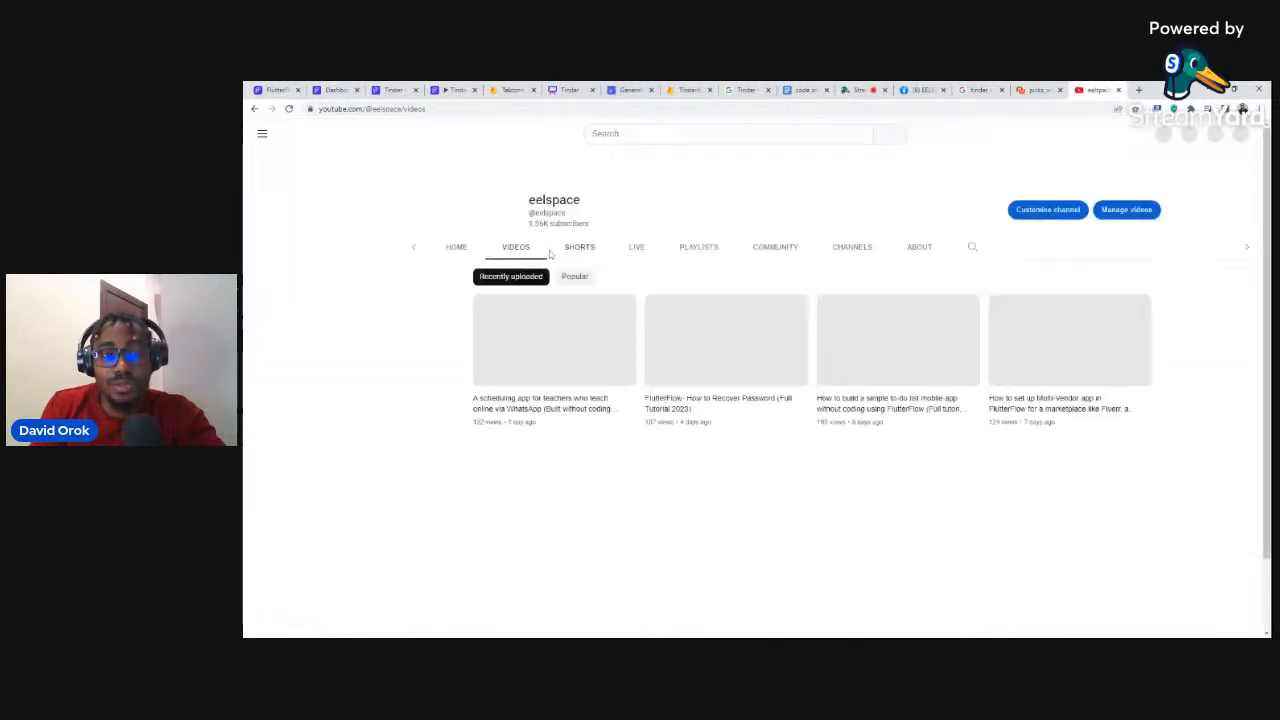
left_click(673, 218)
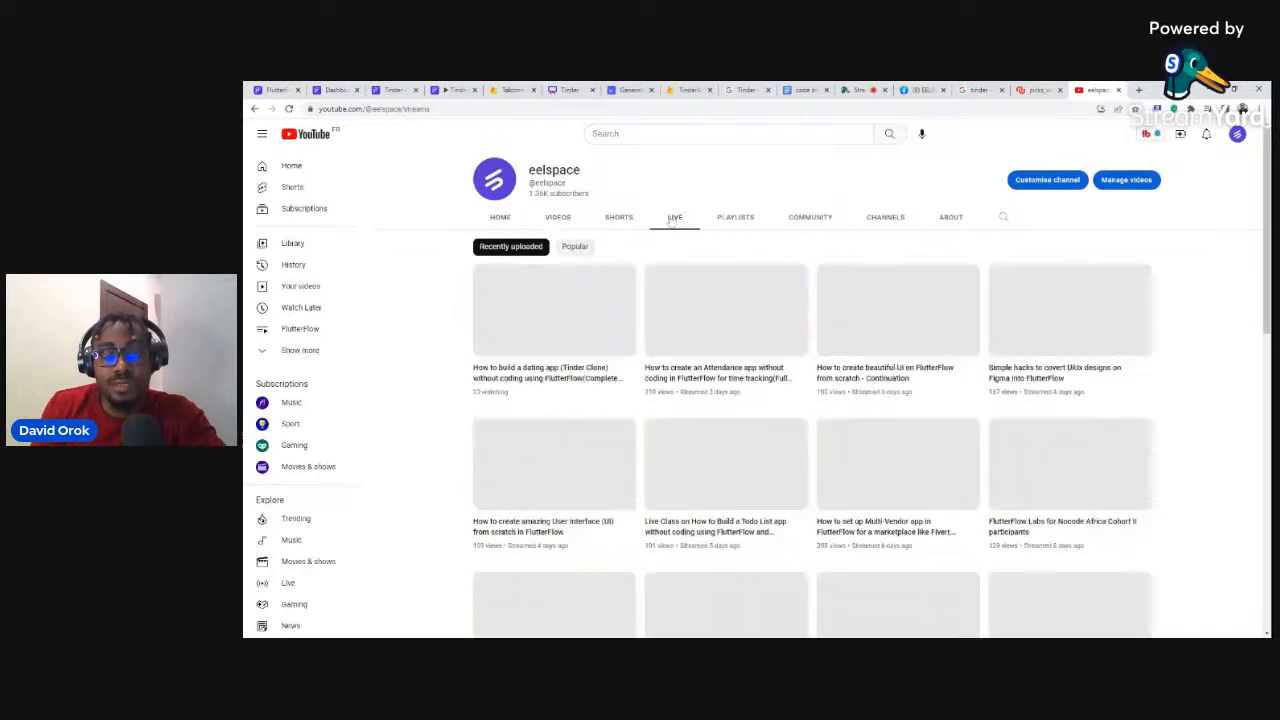
left_click(565, 300)
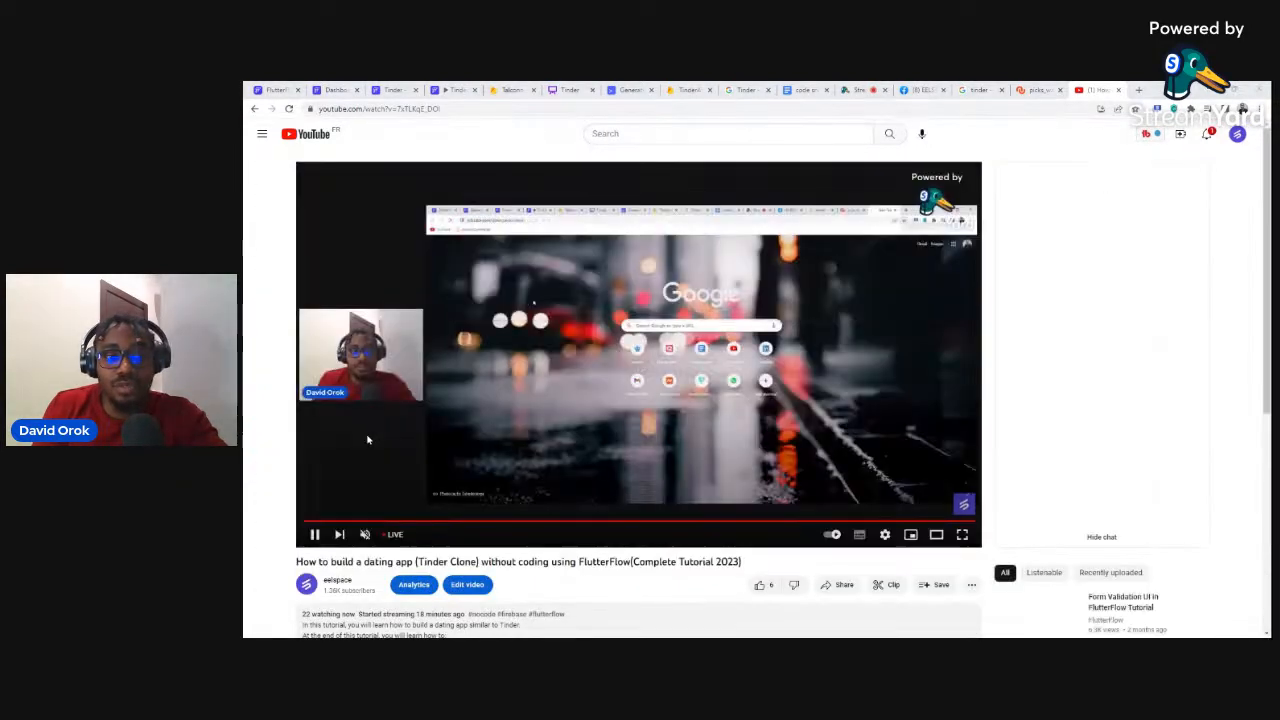
Step: Expand the stream's description and open its app.flutterflow.io template project link
scroll(706, 420, "down", 4)
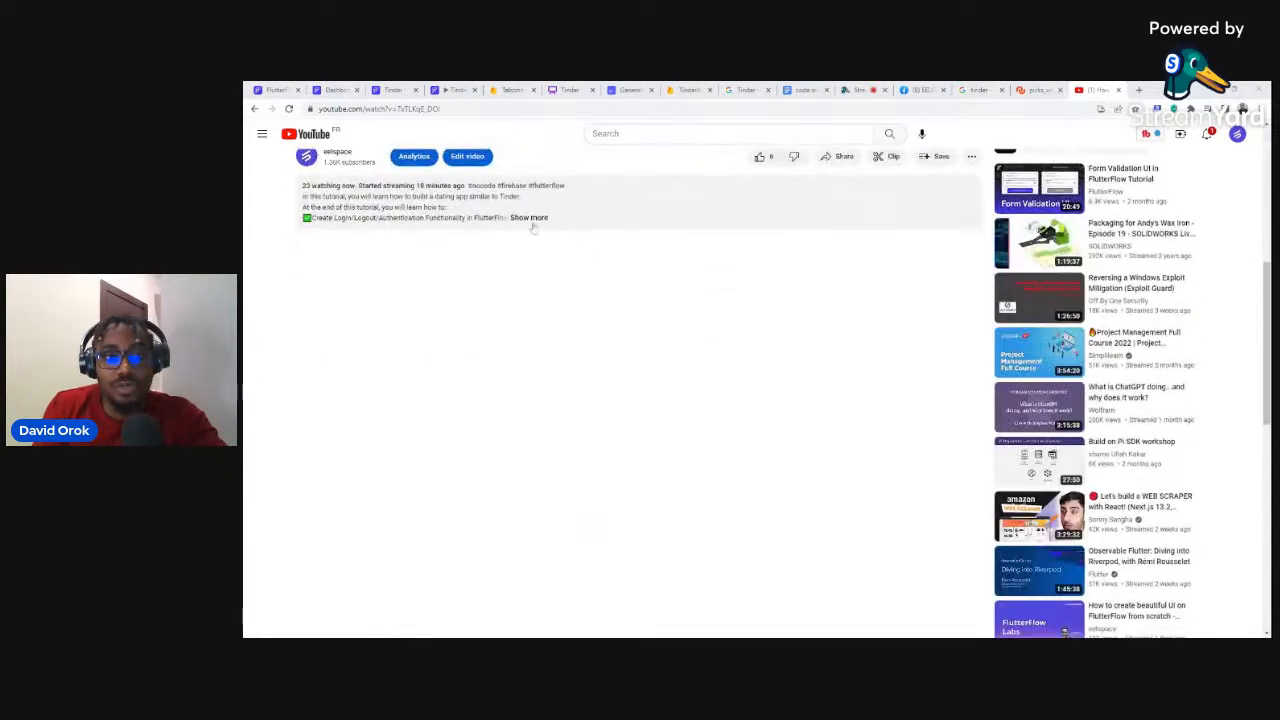
left_click(529, 220)
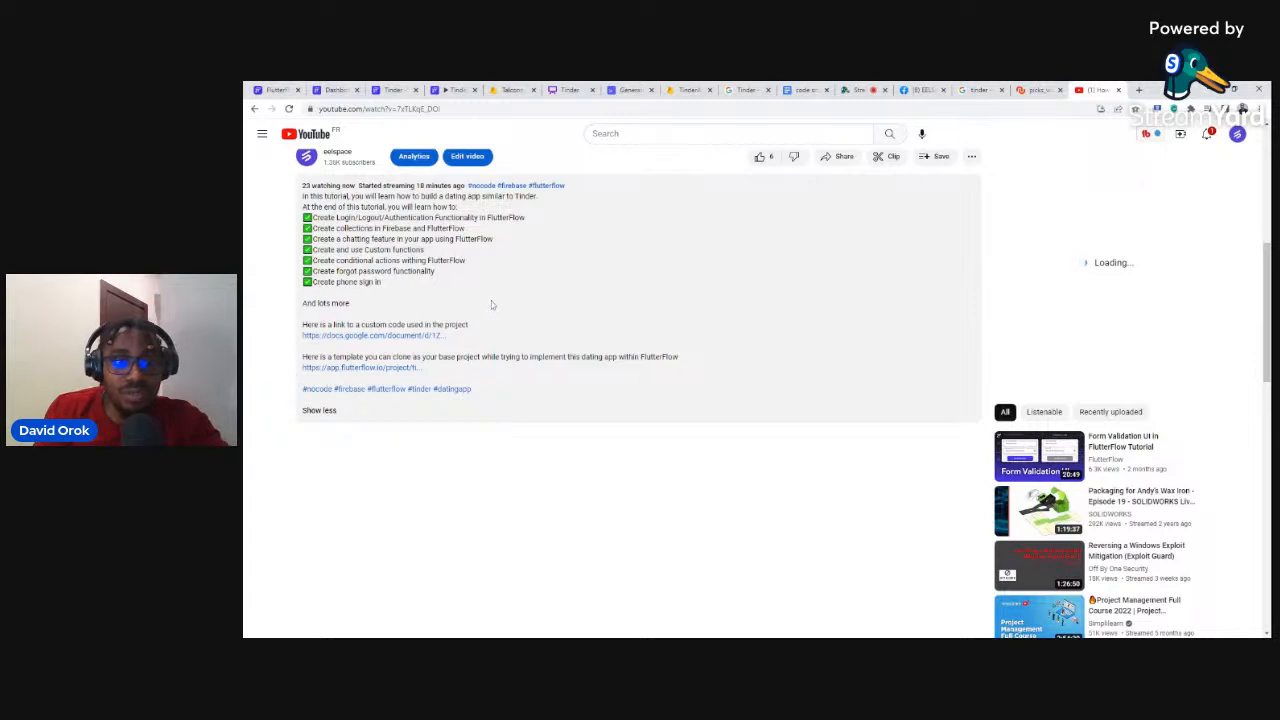
scroll(497, 300, "up", 1)
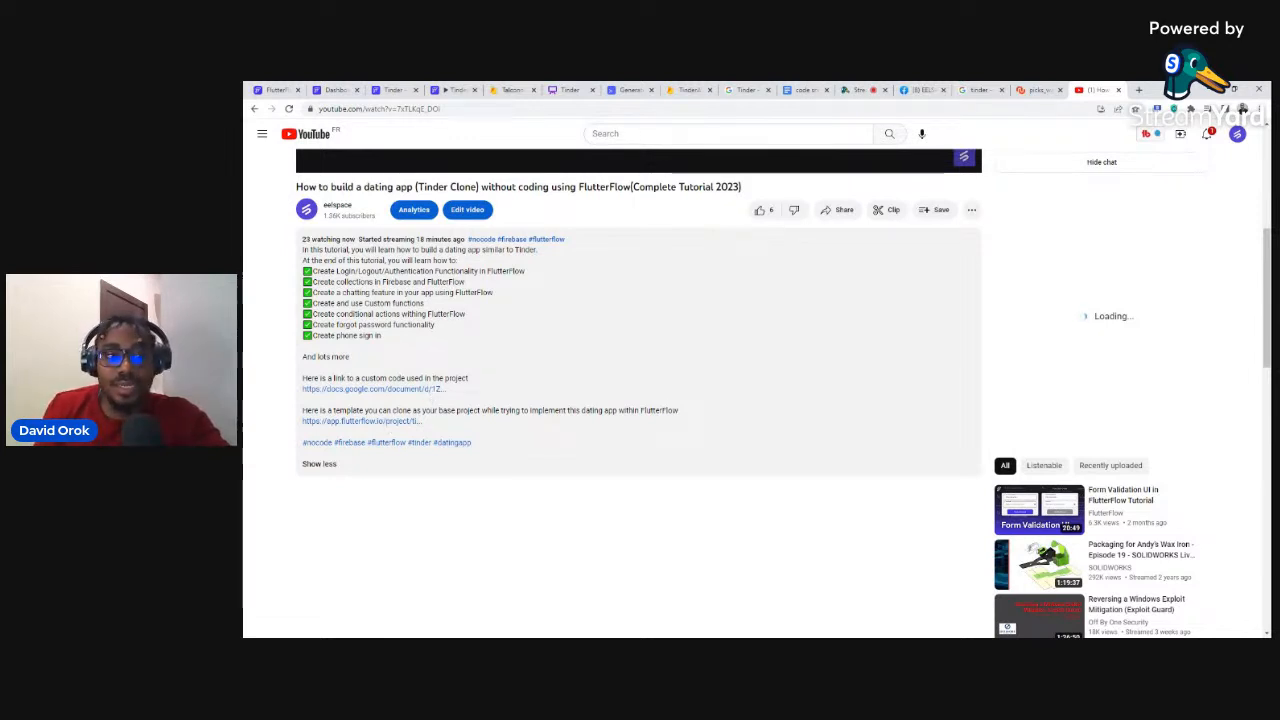
left_click(371, 421)
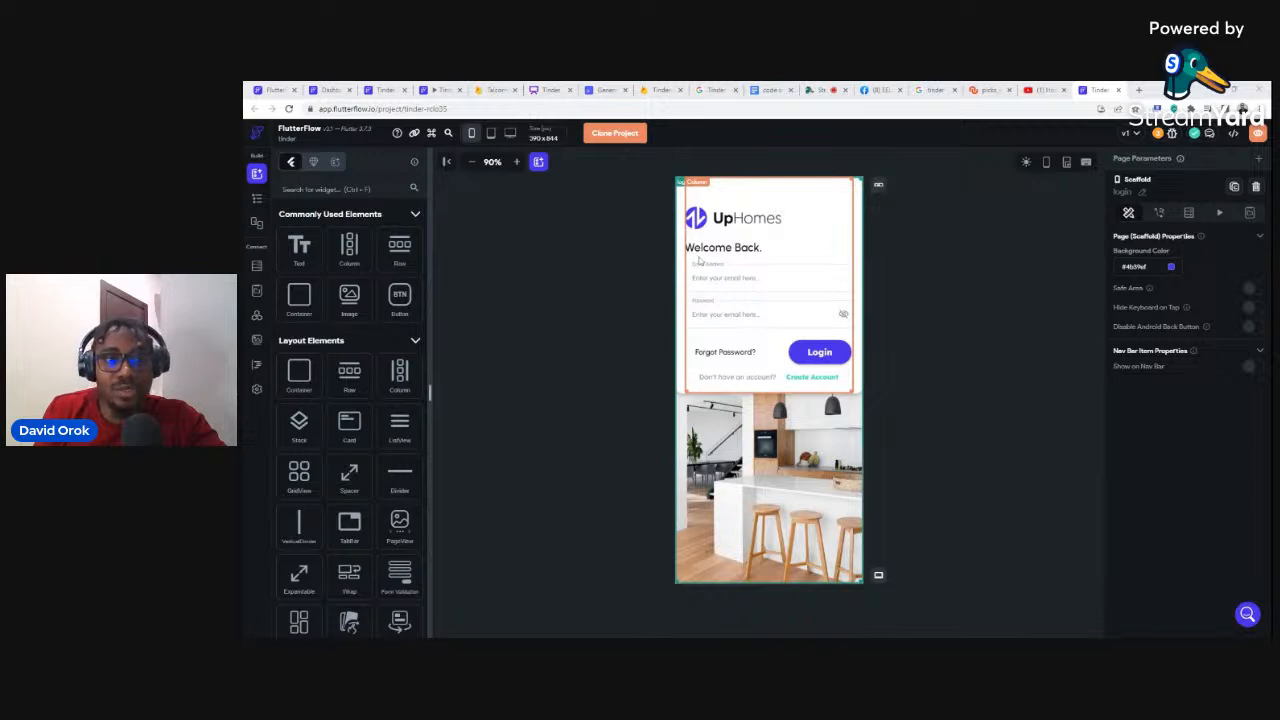
Step: Clone the UpHomes template into an editable project in your own account
left_click(612, 136)
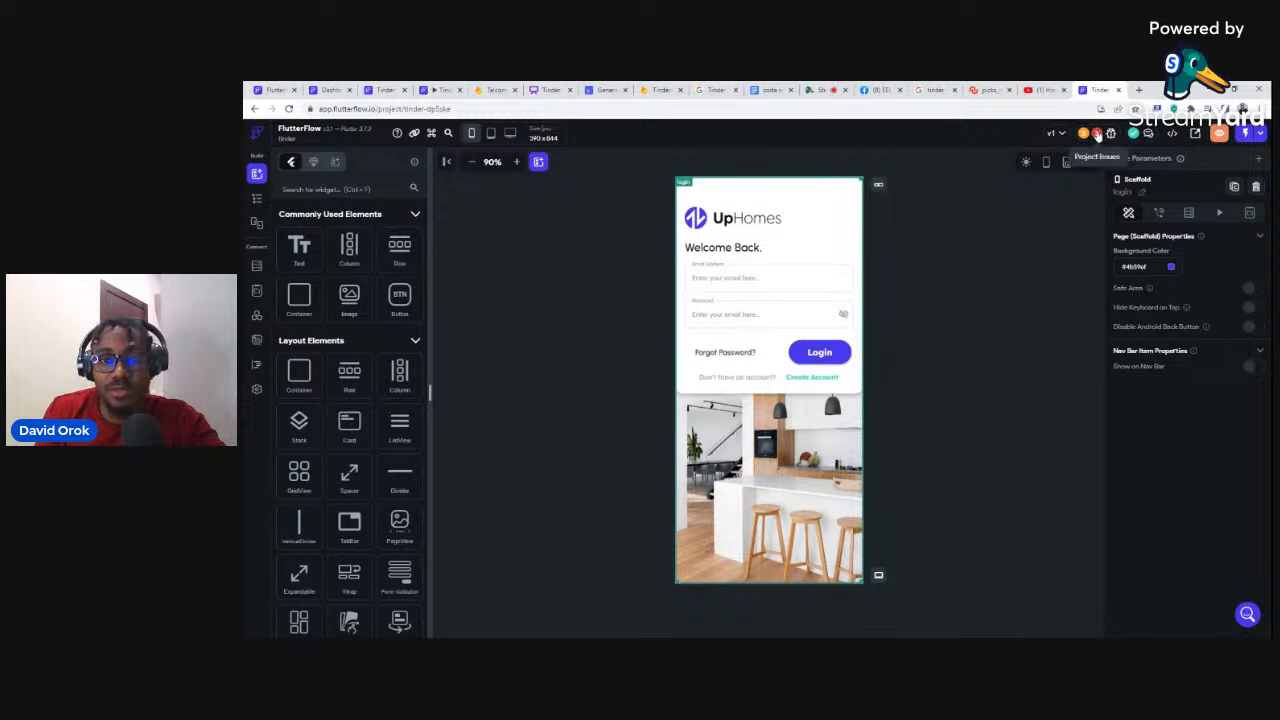
left_click(1097, 135)
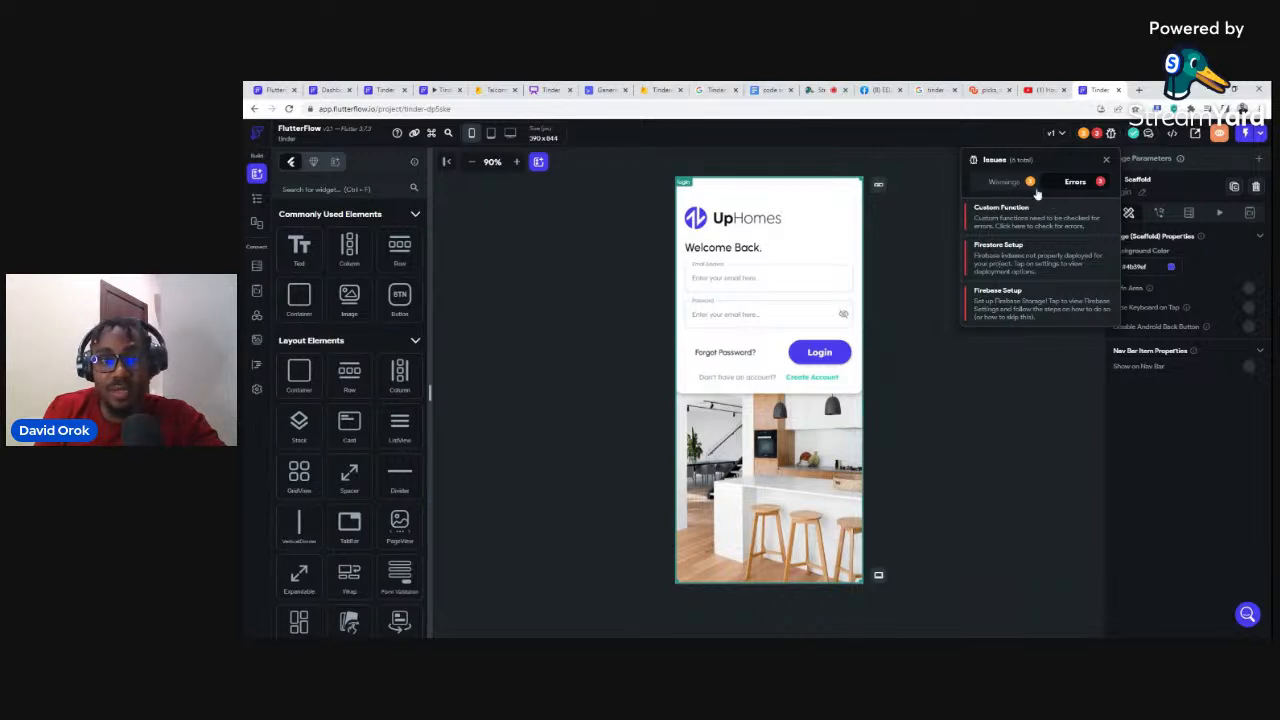
left_click(911, 225)
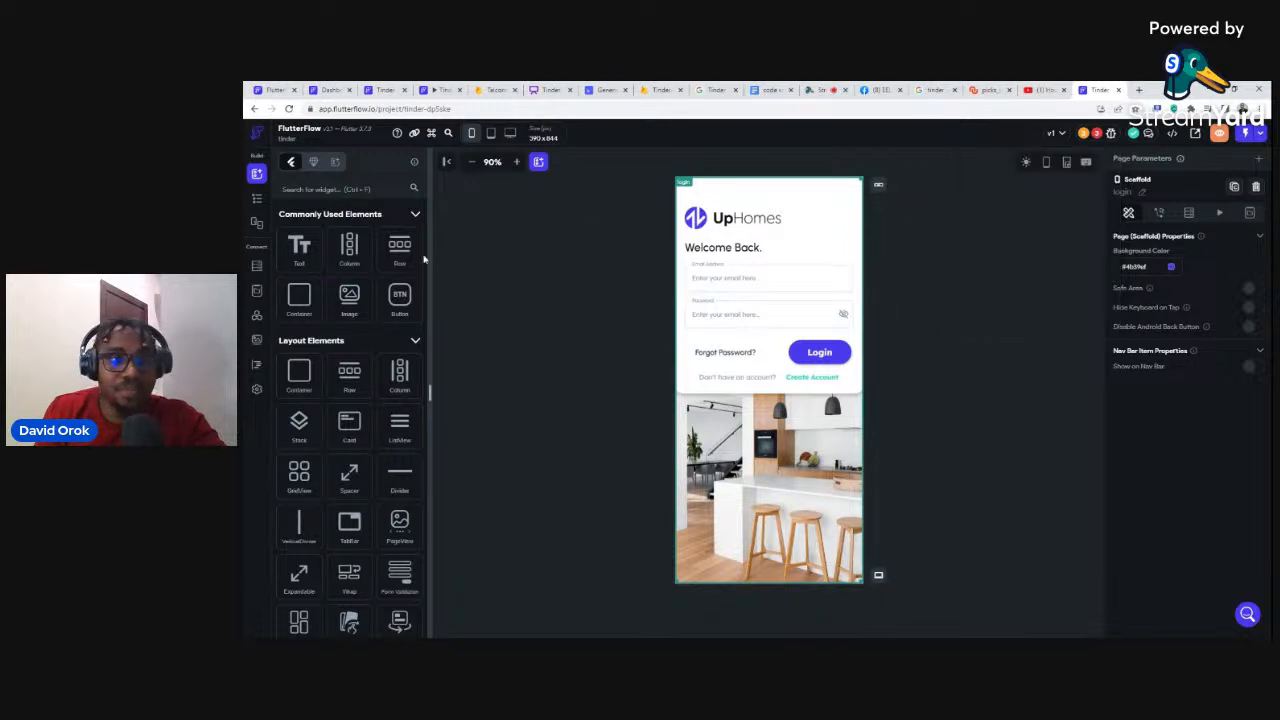
Step: Show and enlarge the pages list, checking chatDetails, then settle on chatMain's All Chats list
left_click(257, 199)
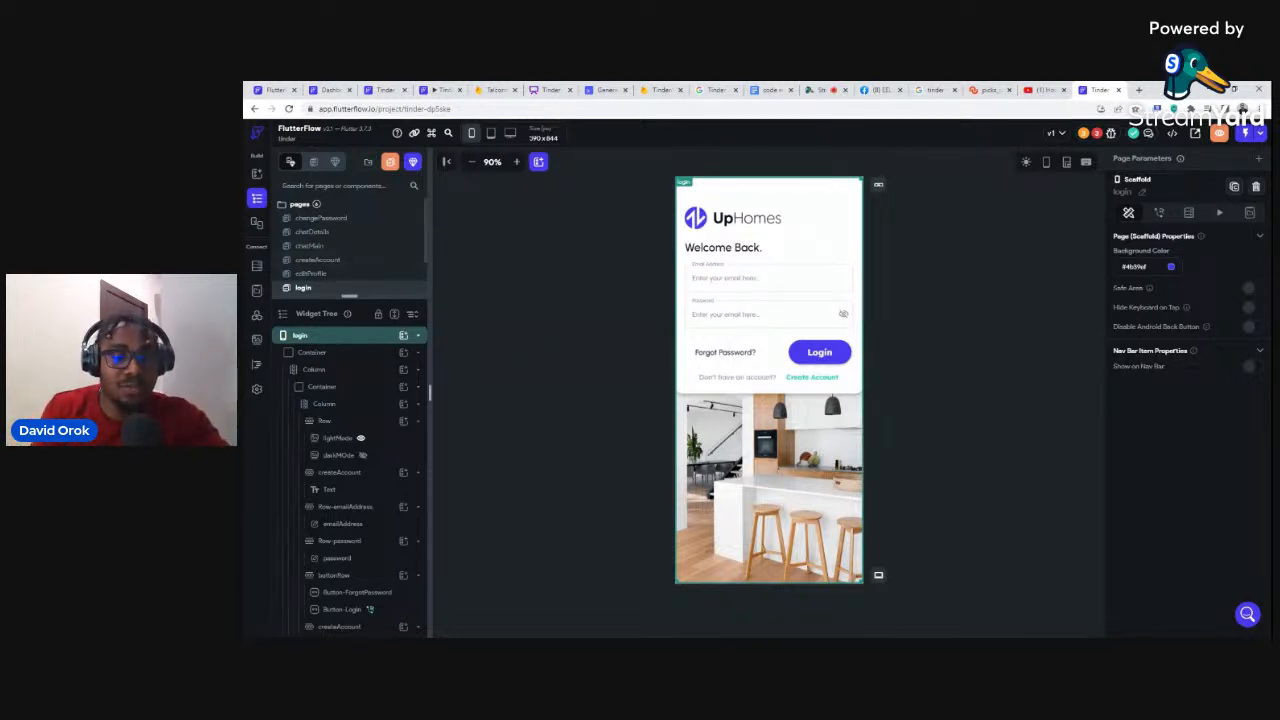
left_click_drag(349, 296, 349, 379)
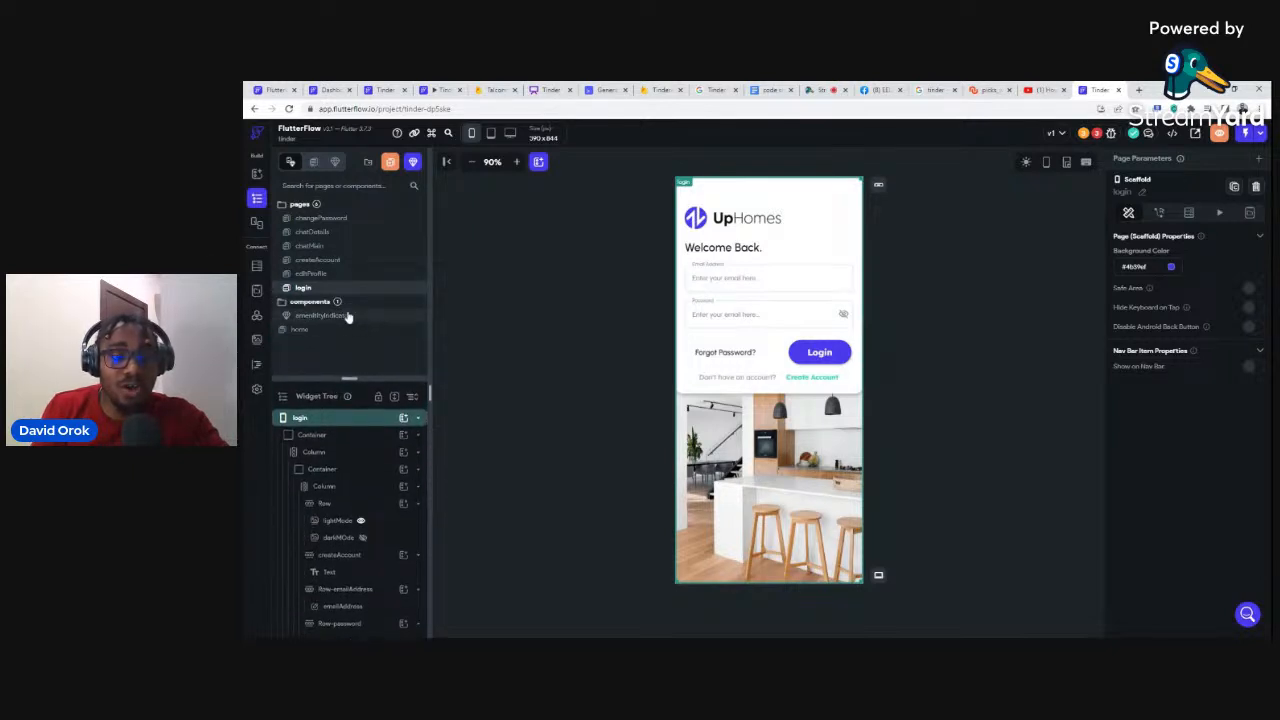
double_click(322, 250)
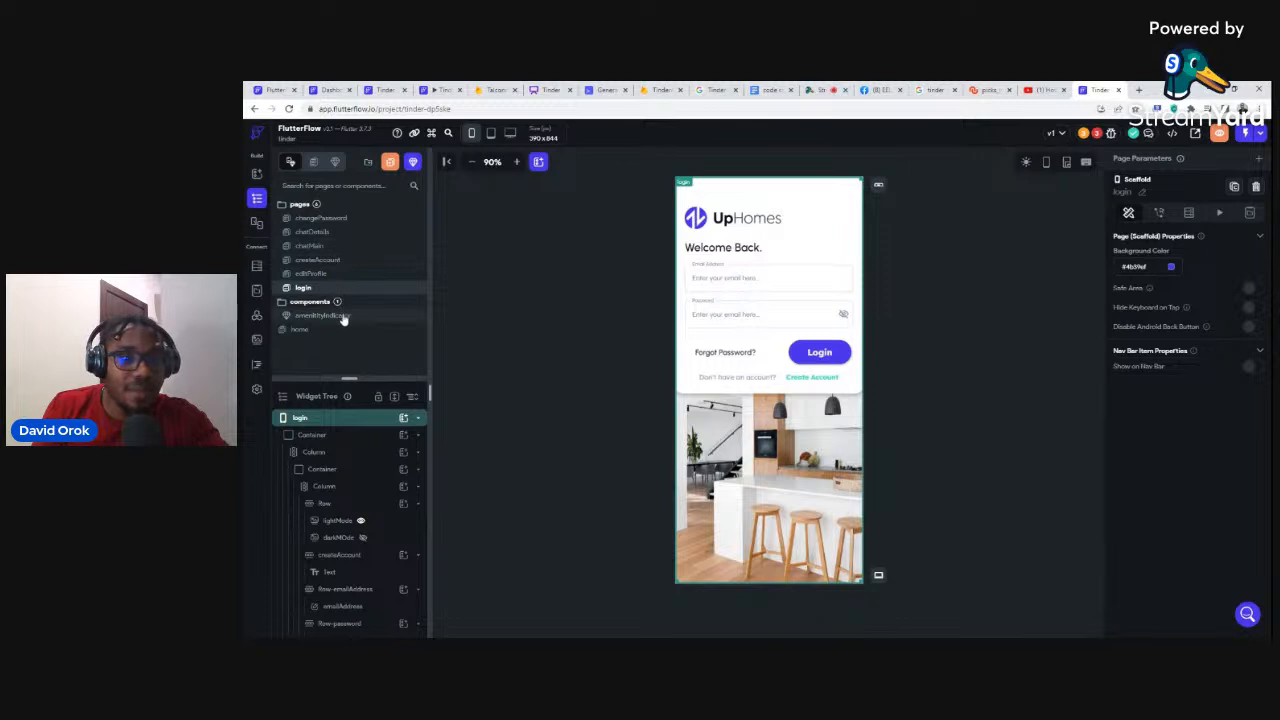
left_click(336, 234)
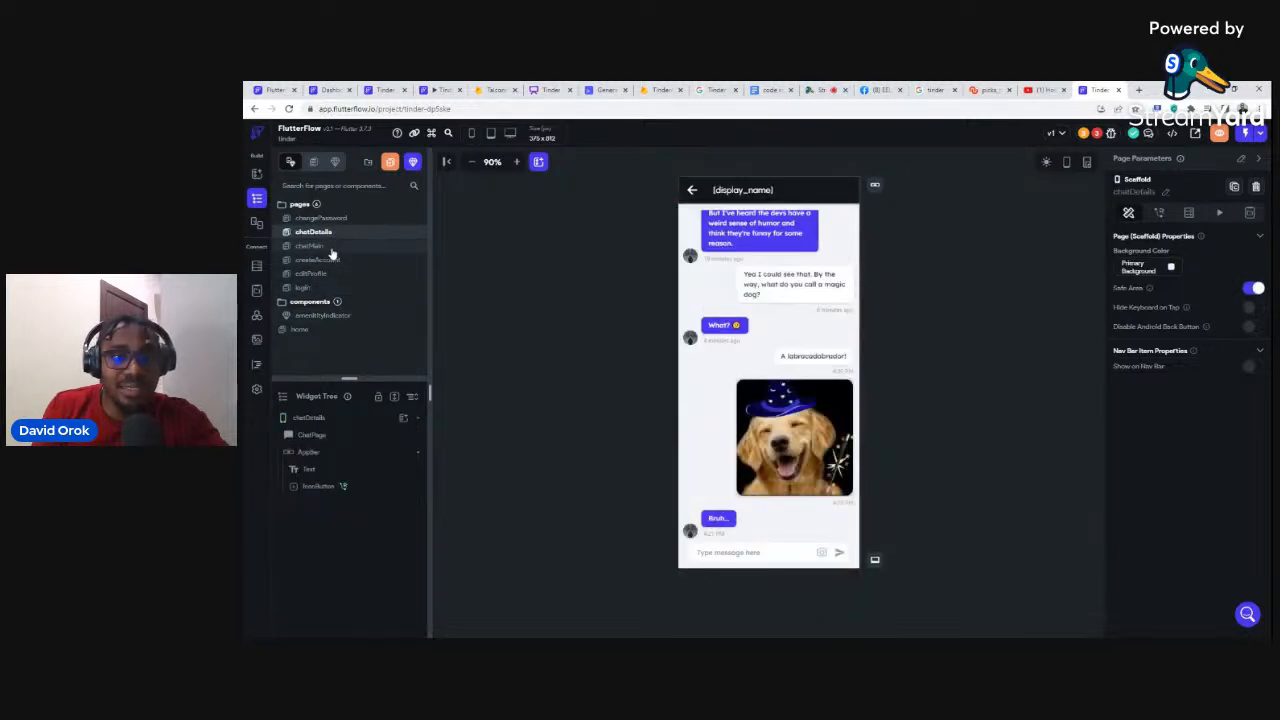
left_click(325, 247)
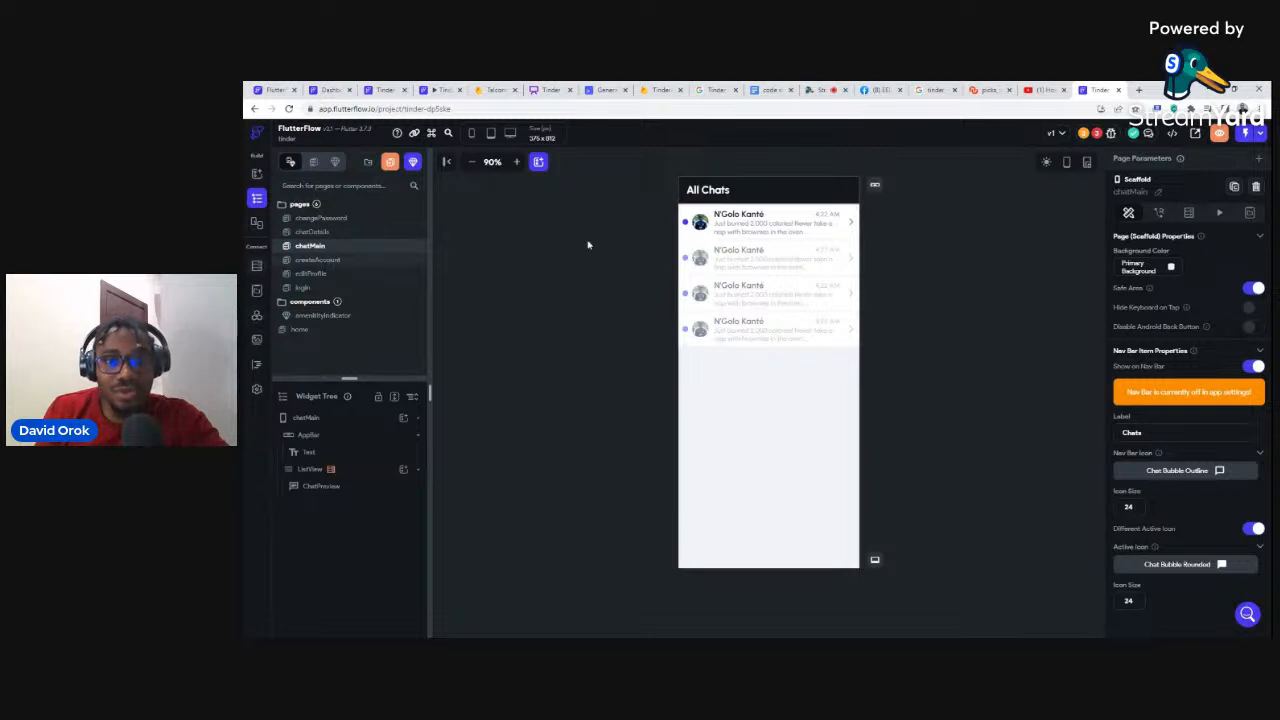
left_click(315, 233)
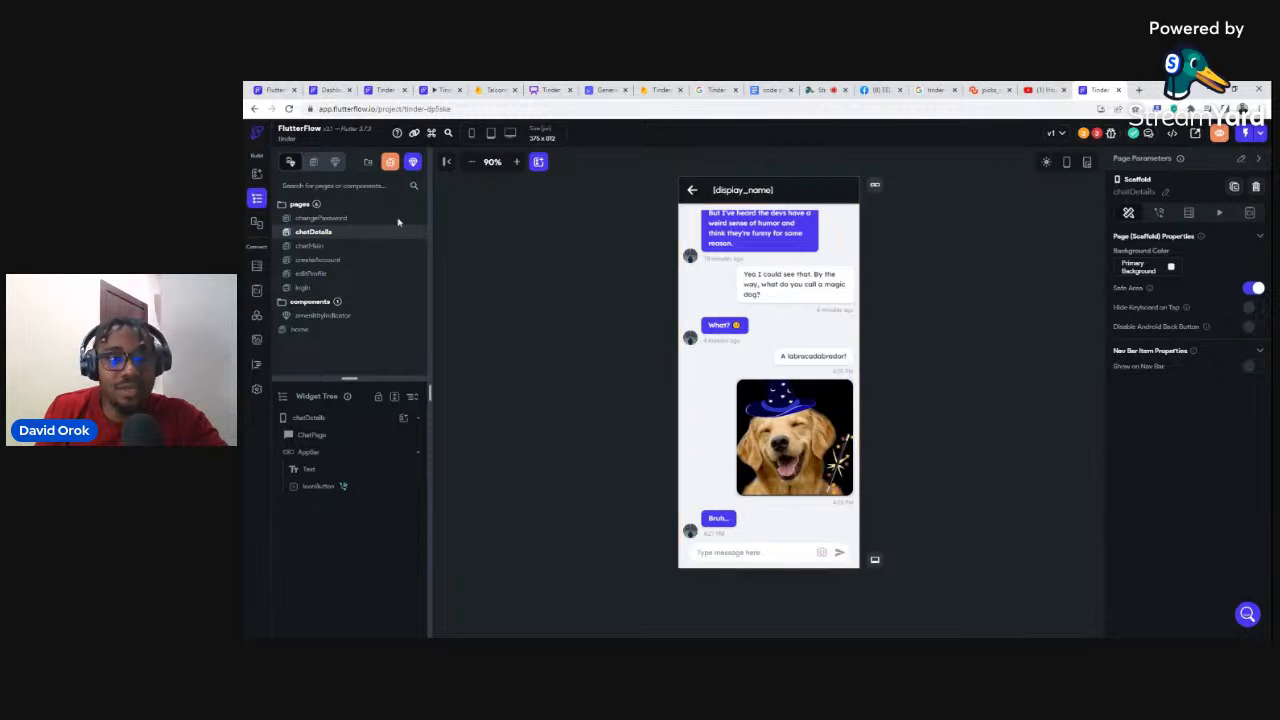
left_click(310, 246)
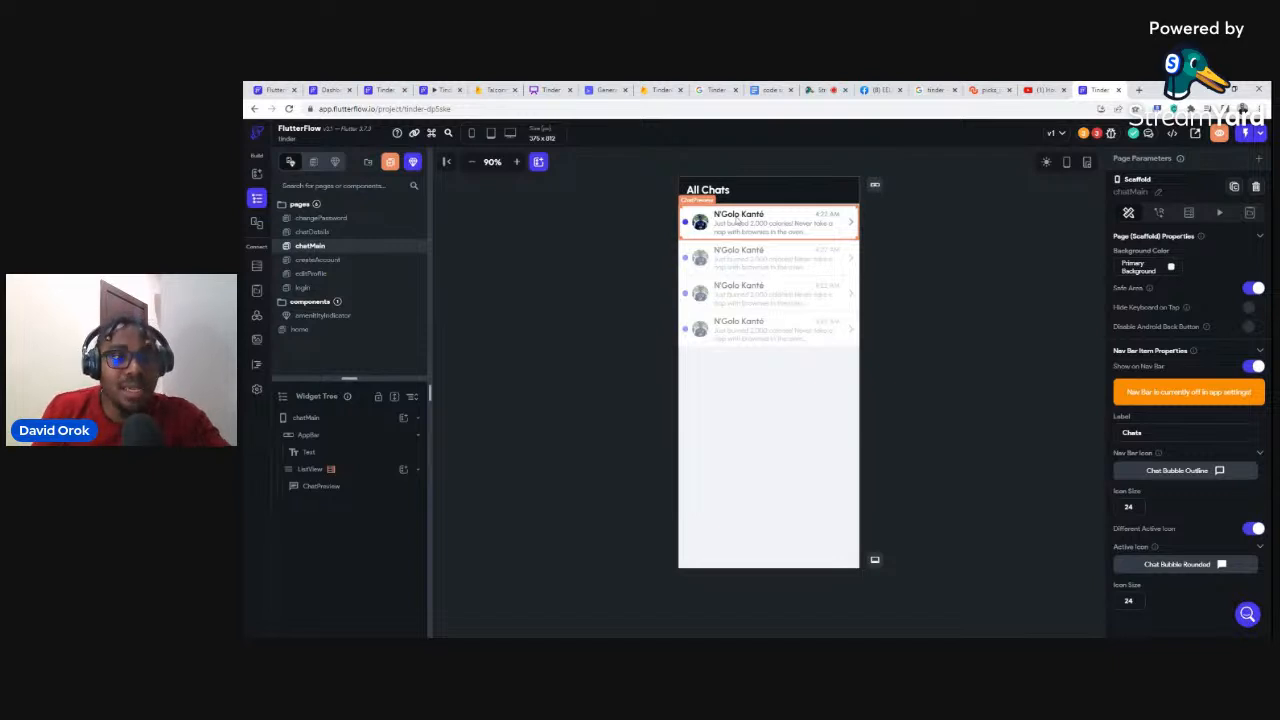
Step: Open Firestore, select the reviews collection, and bring up its actions menu
left_click(257, 266)
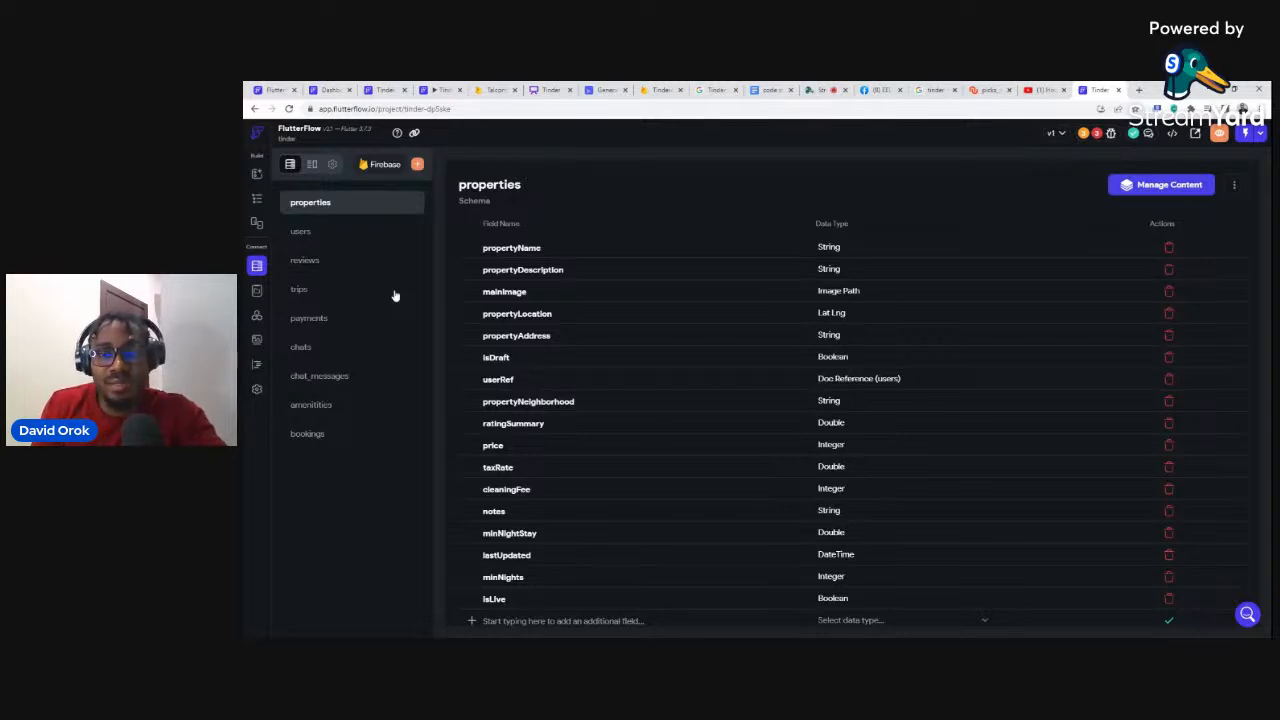
left_click(310, 263)
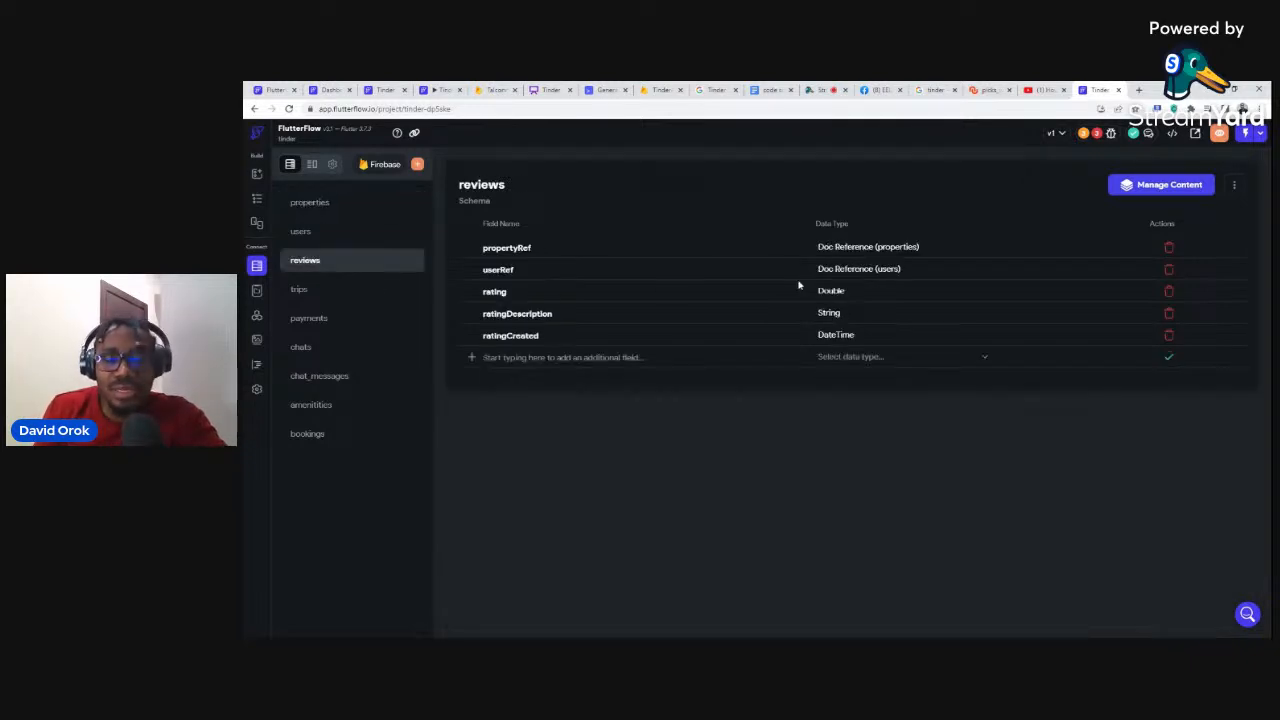
left_click(1234, 188)
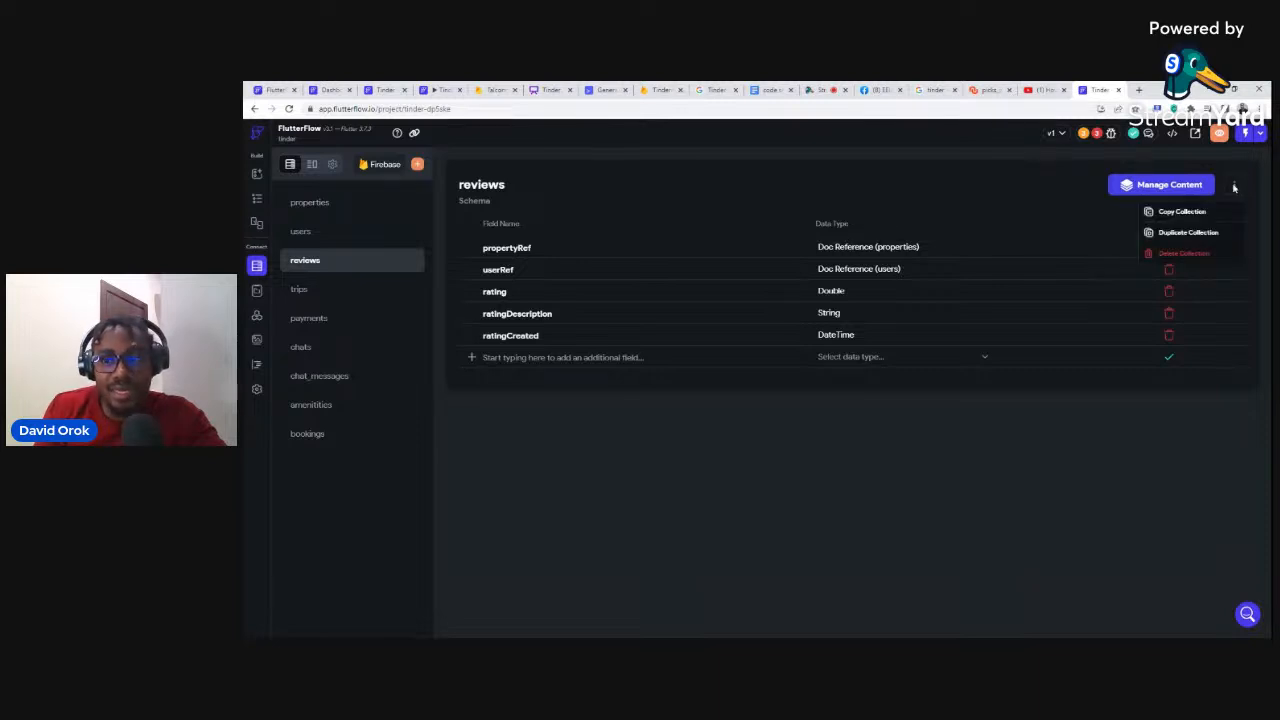
Step: Delete the reviews, trips and payments collections
left_click(1176, 255)
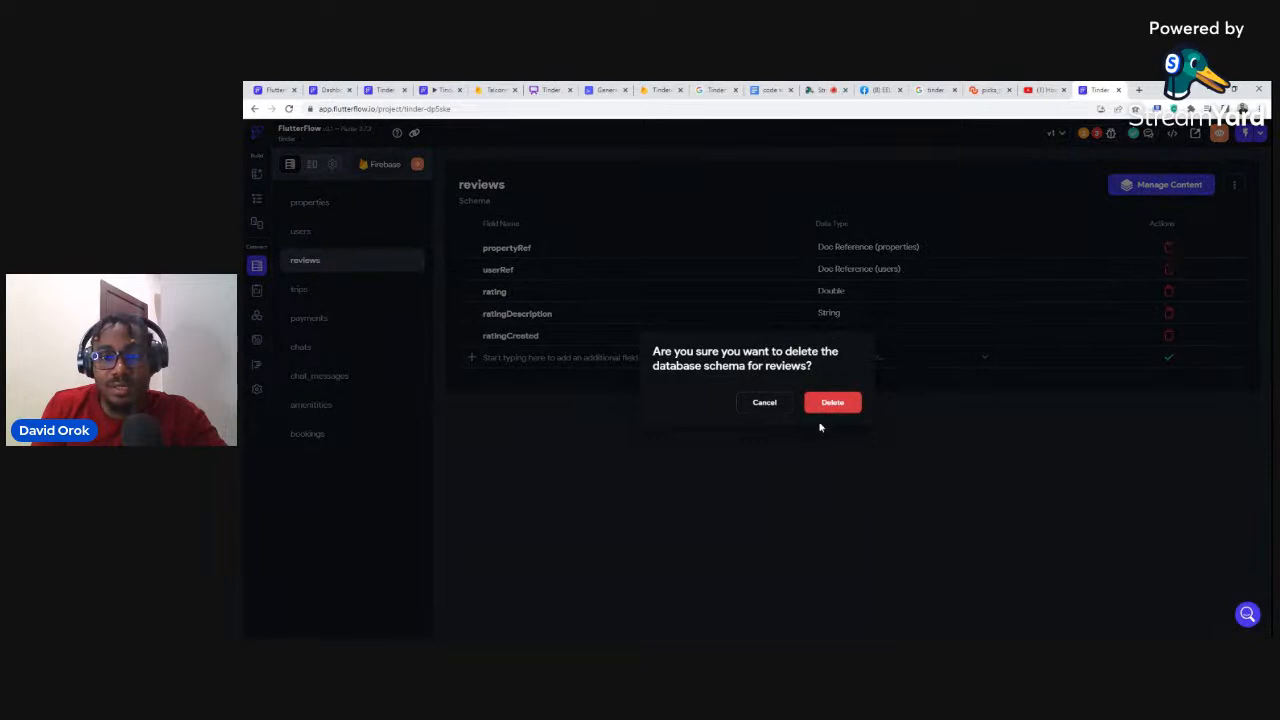
left_click(828, 402)
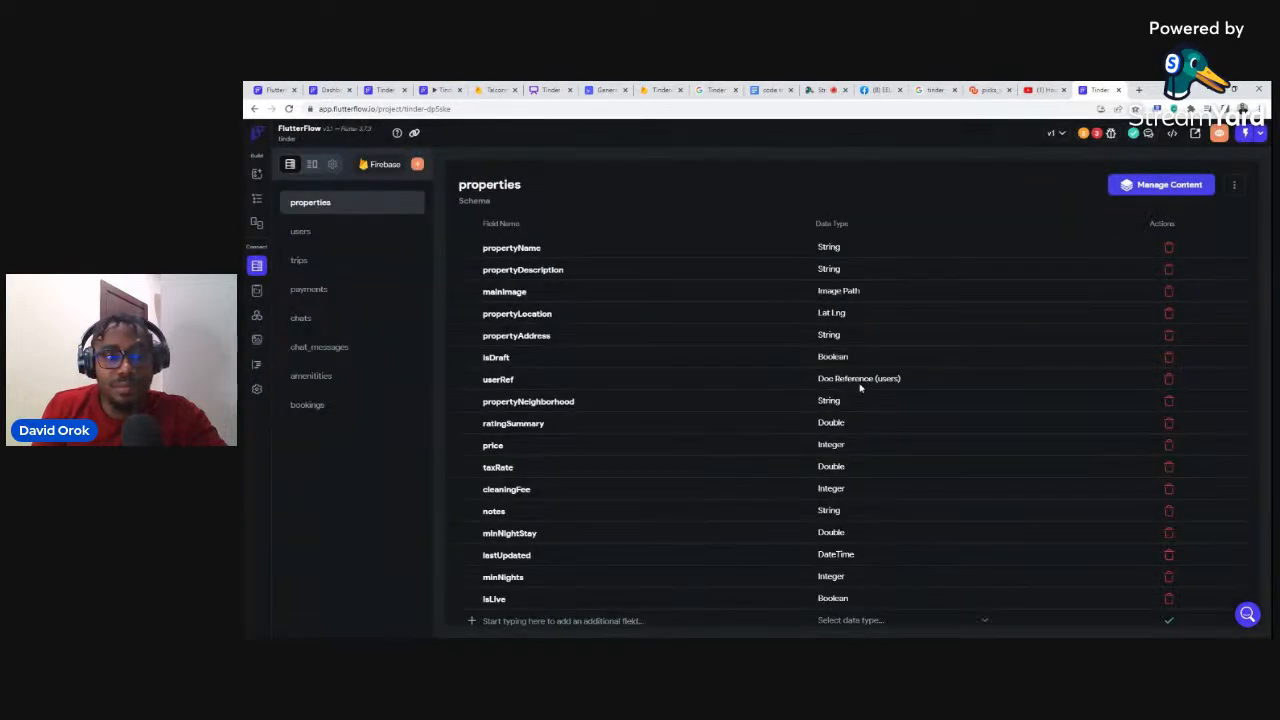
left_click(306, 262)
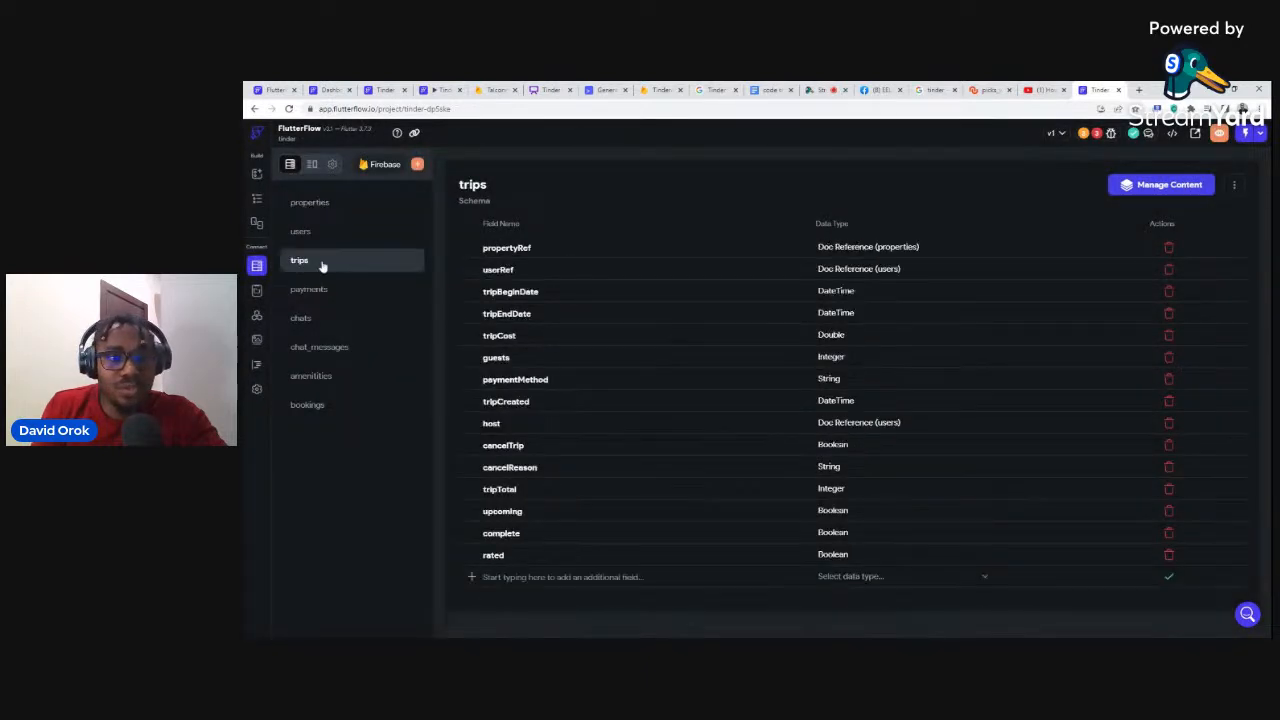
left_click(1234, 185)
left_click(1176, 255)
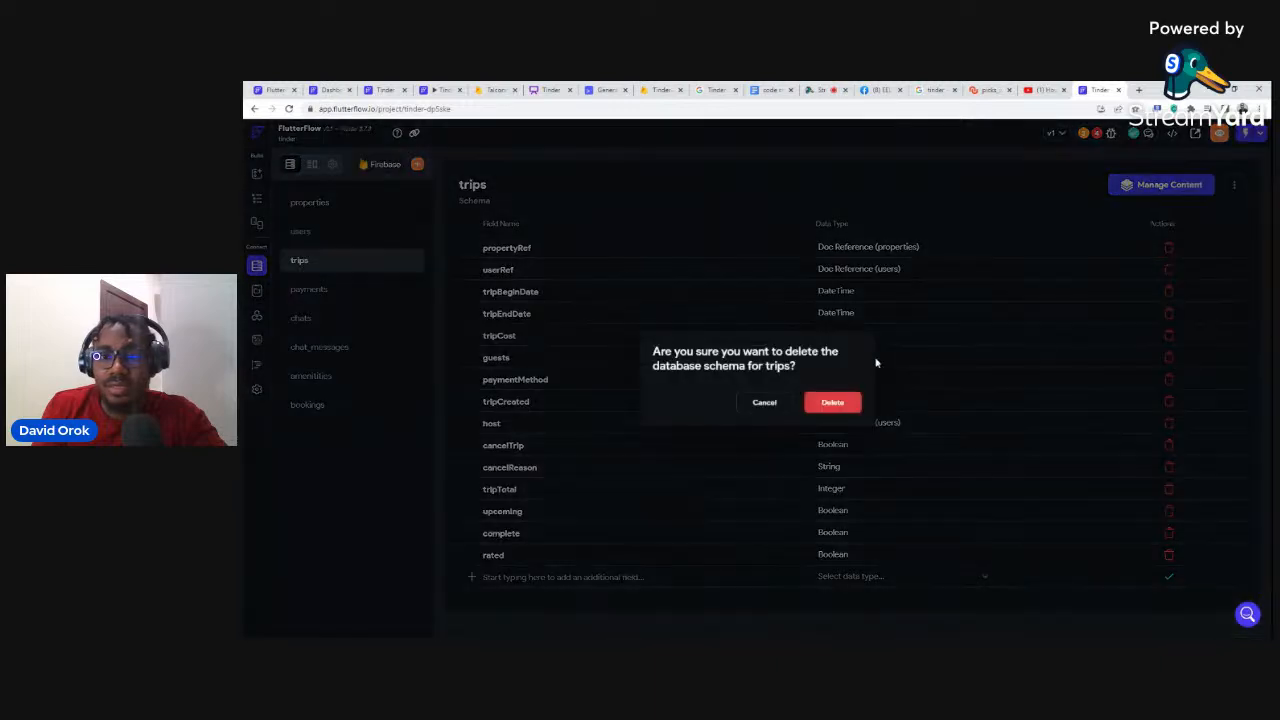
left_click(832, 402)
left_click(302, 263)
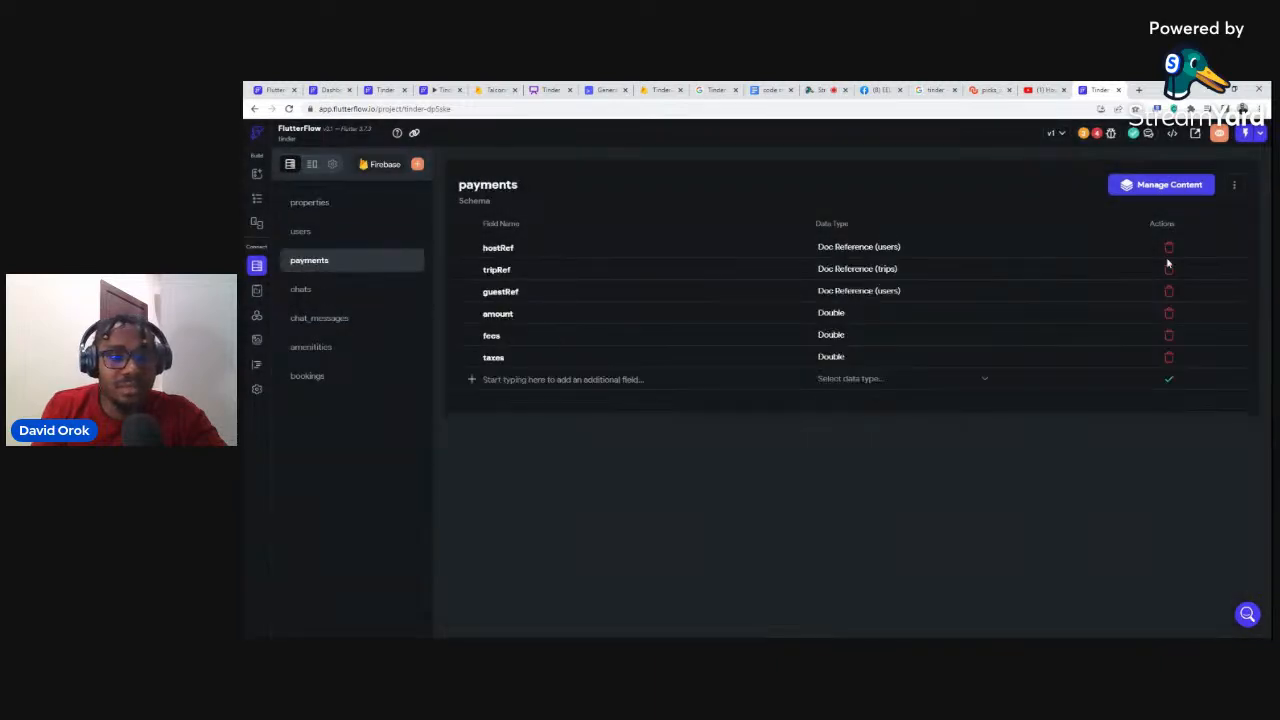
left_click(1234, 185)
left_click(1169, 255)
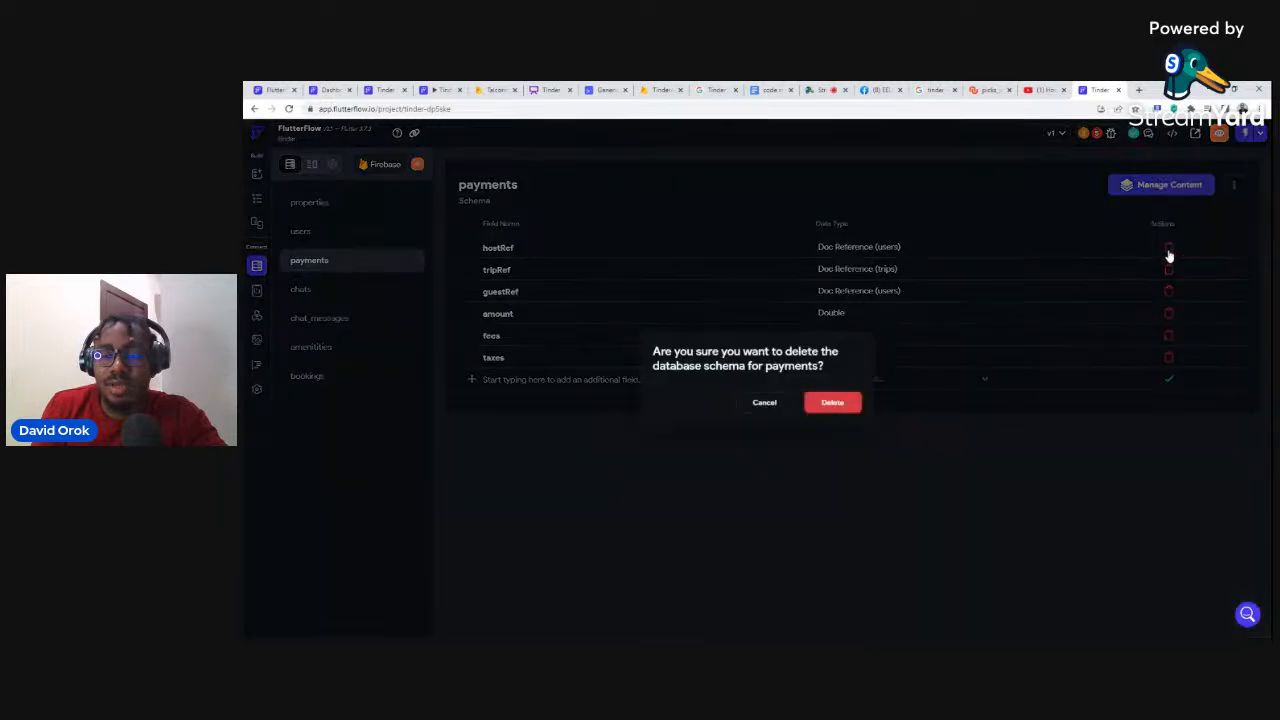
left_click(829, 401)
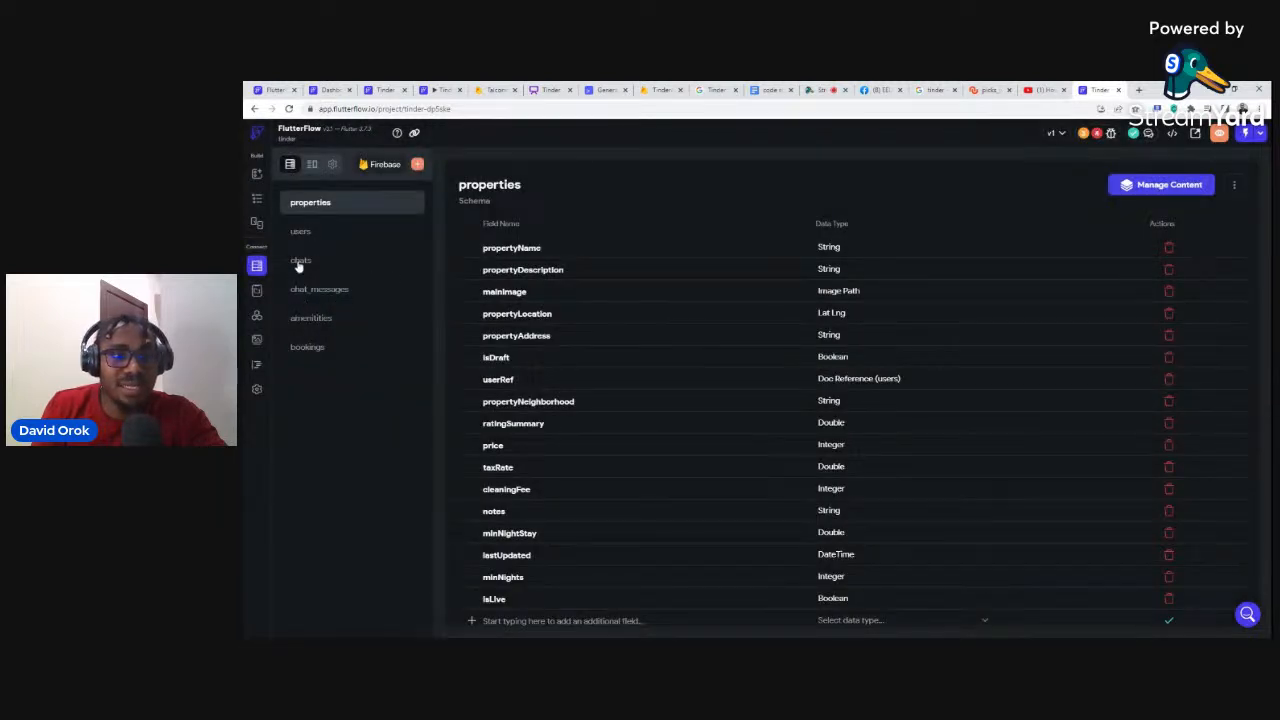
Step: Delete the properties, amenitities and bookings collections
left_click(1234, 185)
left_click(1160, 256)
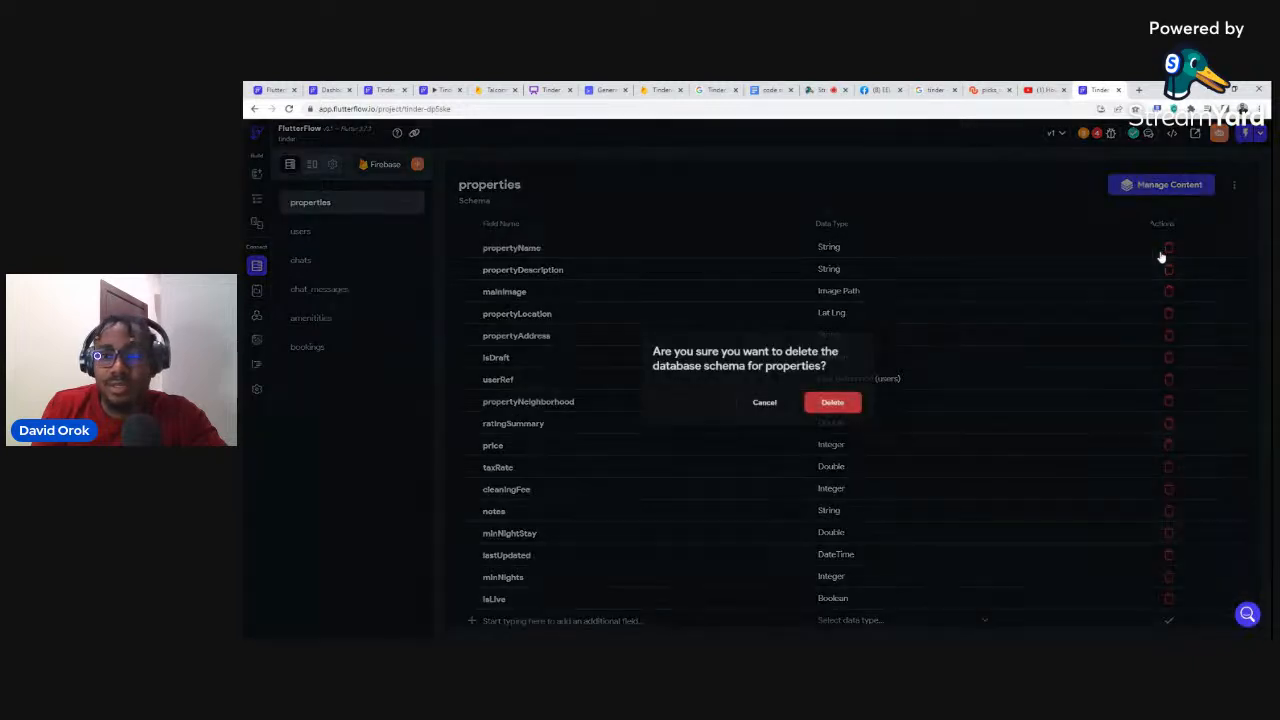
left_click(831, 405)
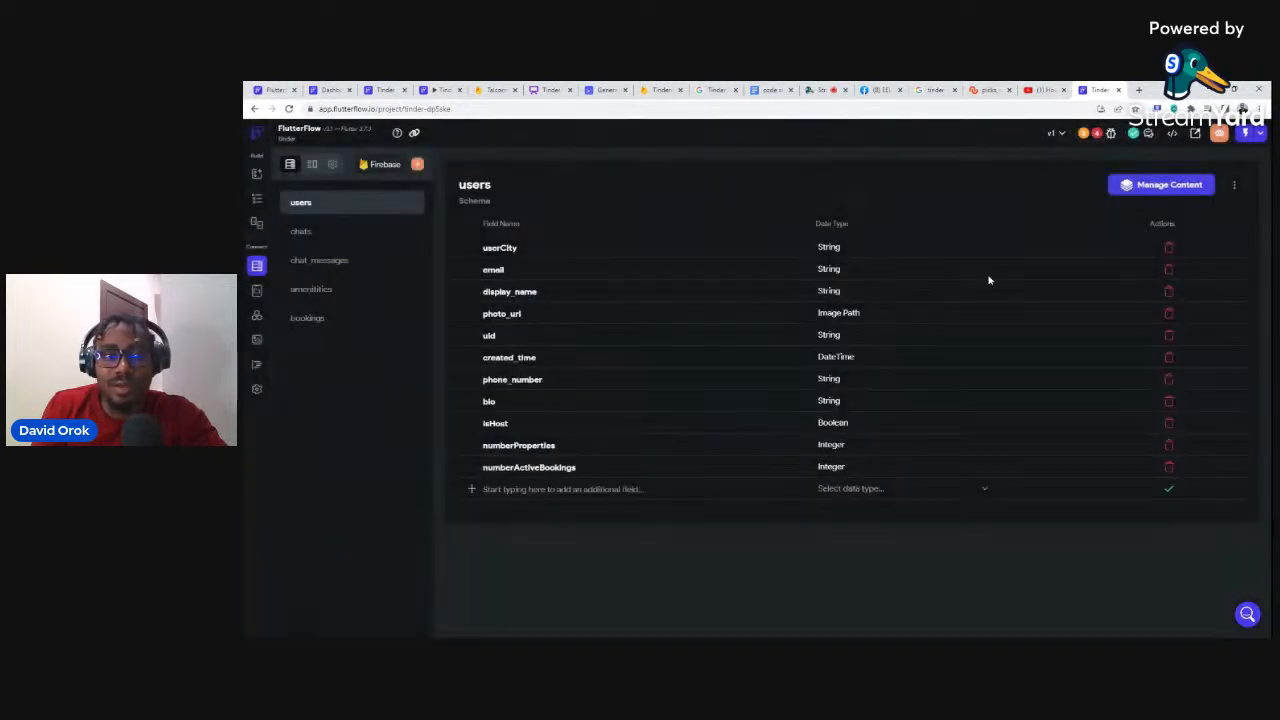
left_click(325, 291)
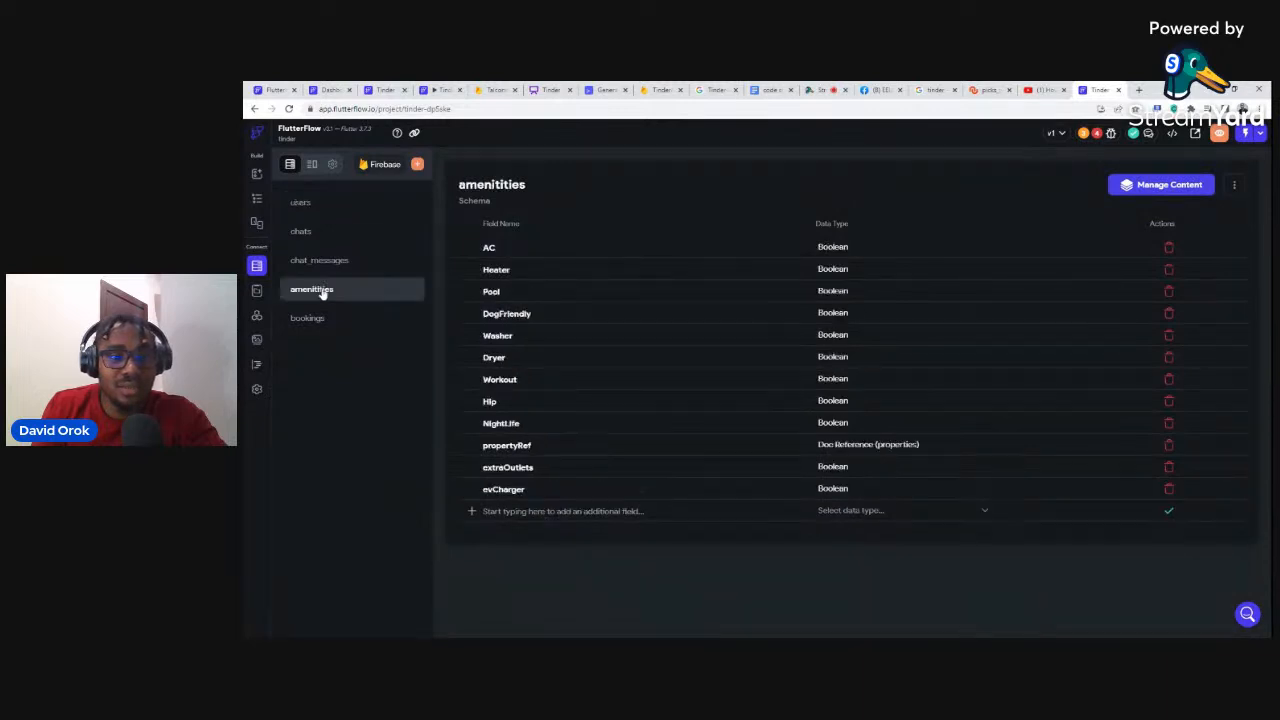
left_click(1234, 187)
left_click(1160, 257)
left_click(822, 402)
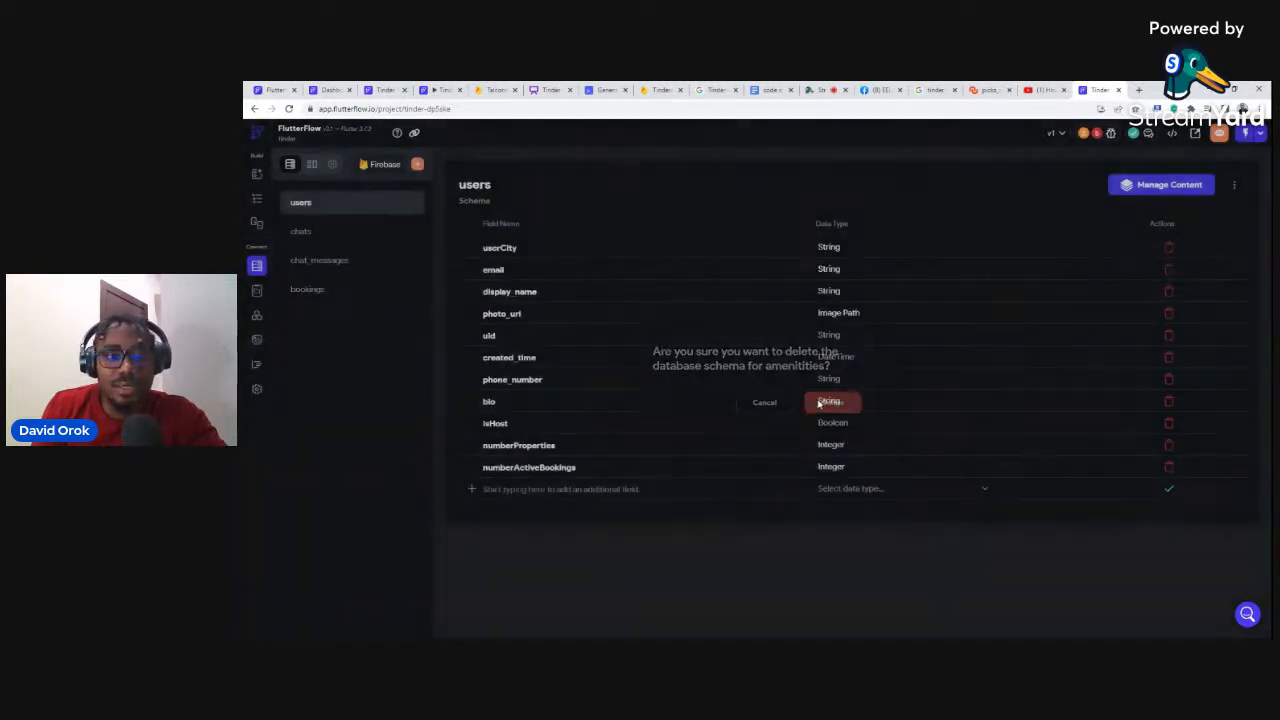
left_click(308, 289)
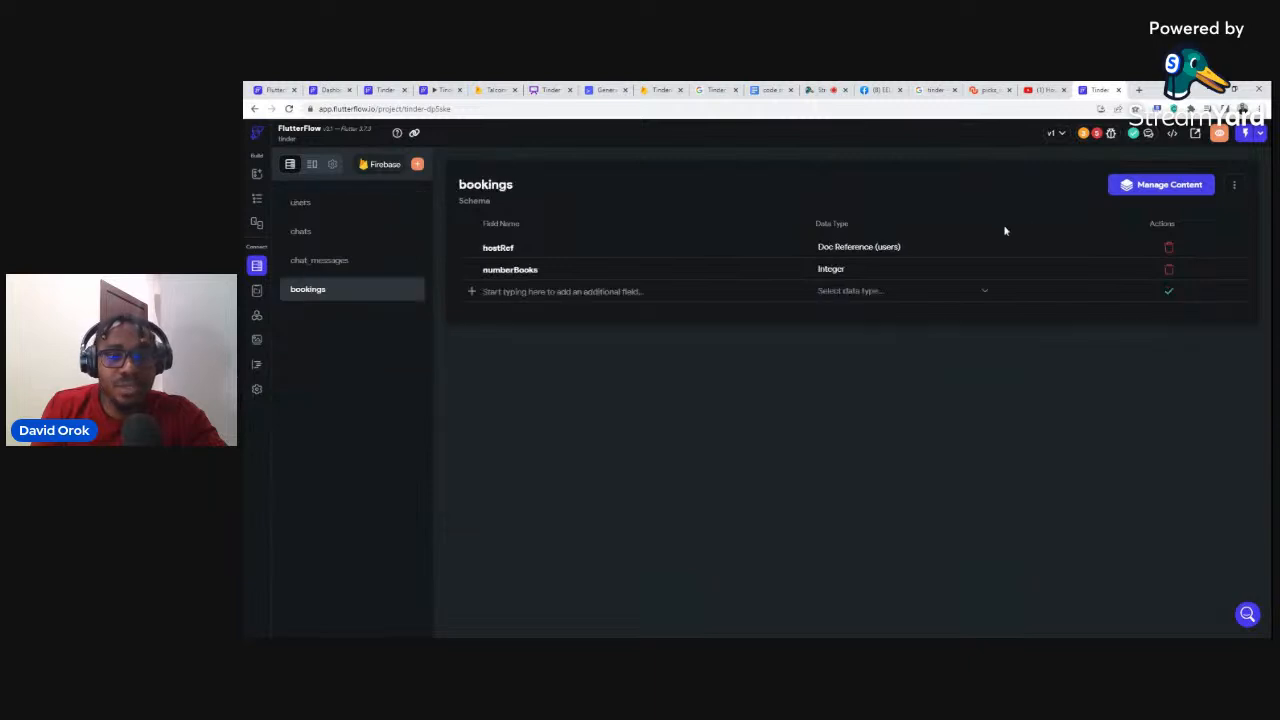
left_click(1234, 187)
left_click(1163, 255)
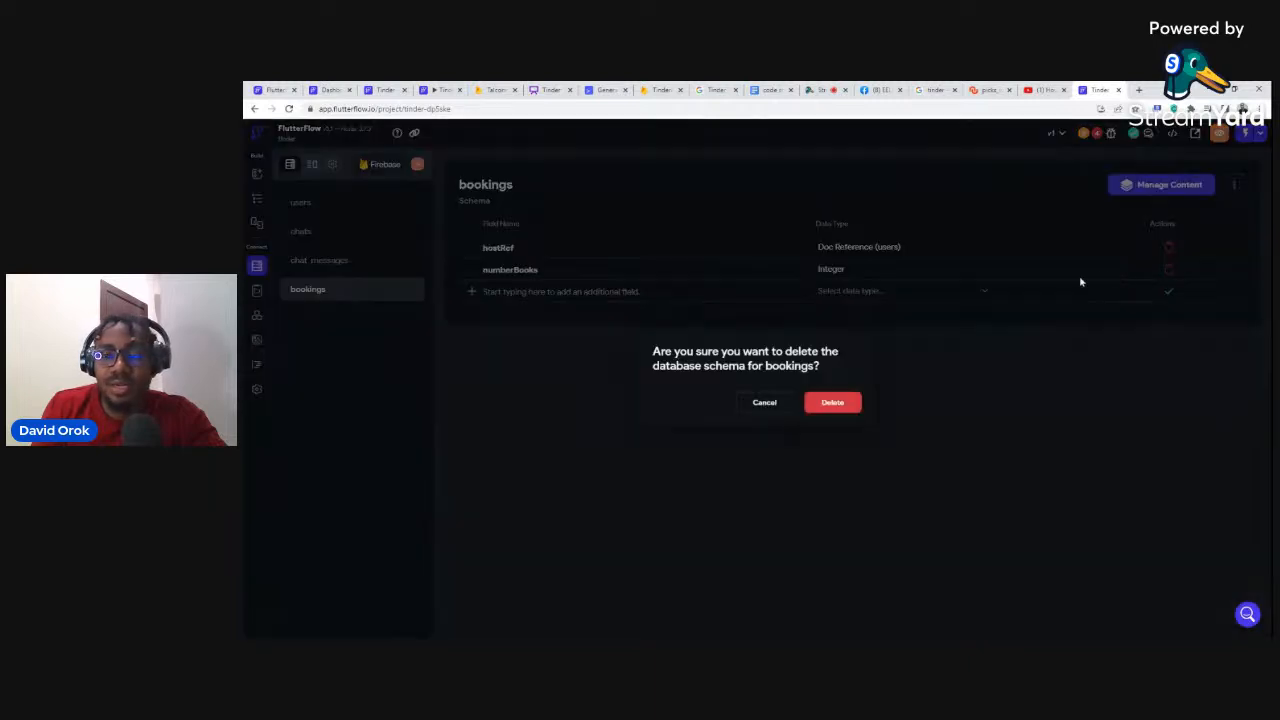
left_click(833, 402)
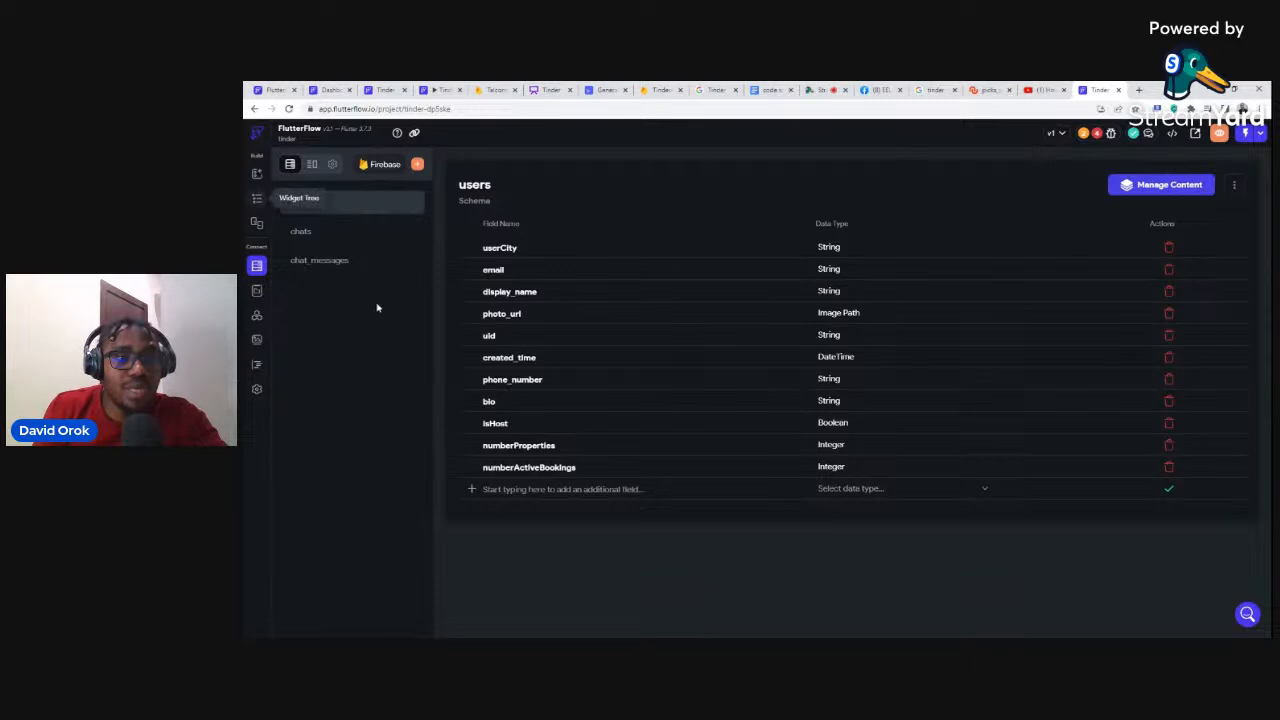
Step: Inspect the chats and chat_messages schemas, then return to the pages view
left_click(318, 233)
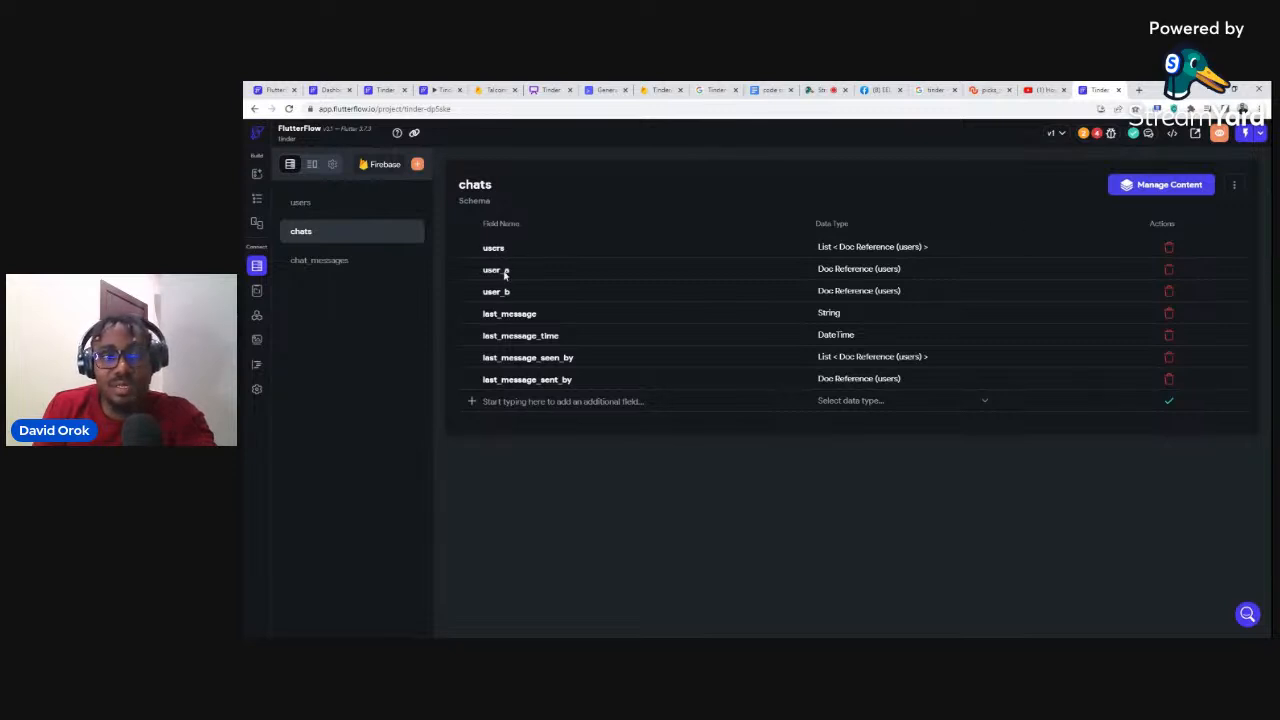
left_click(322, 261)
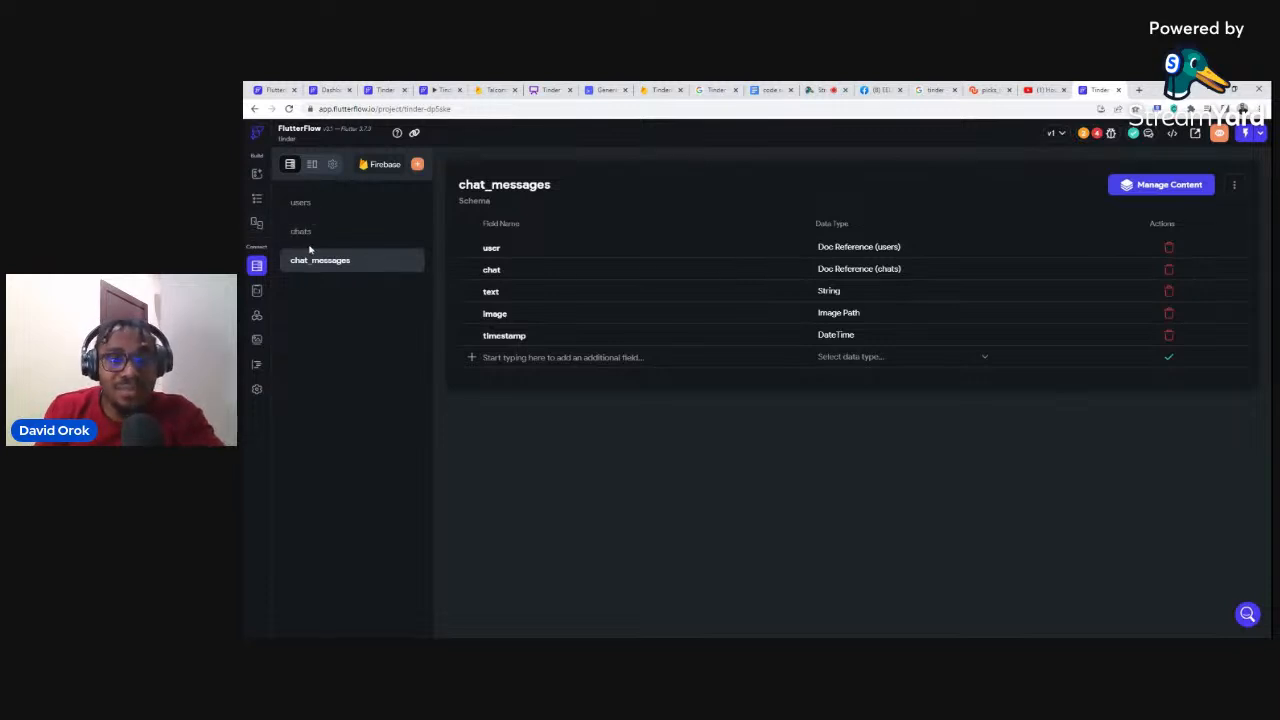
left_click(256, 199)
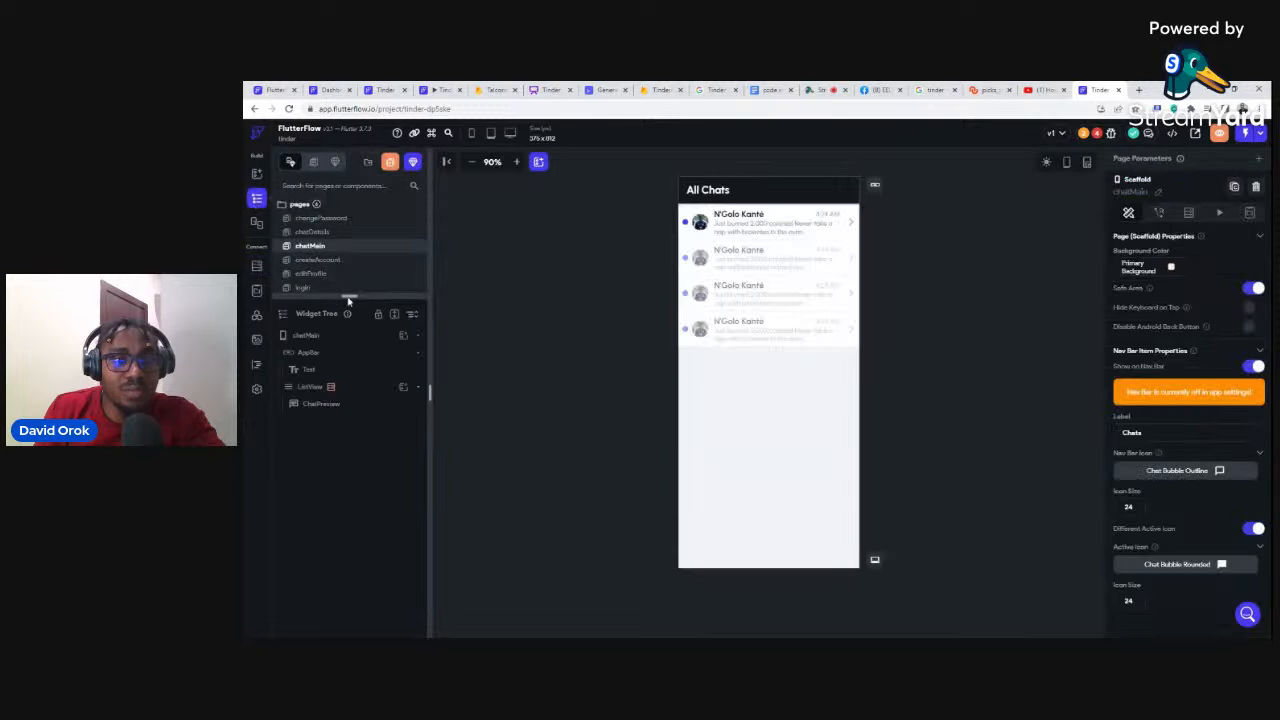
Step: Enlarge the pages list and look through changePassword, chatDetails, chatMain and createAccount
left_click_drag(349, 296, 348, 398)
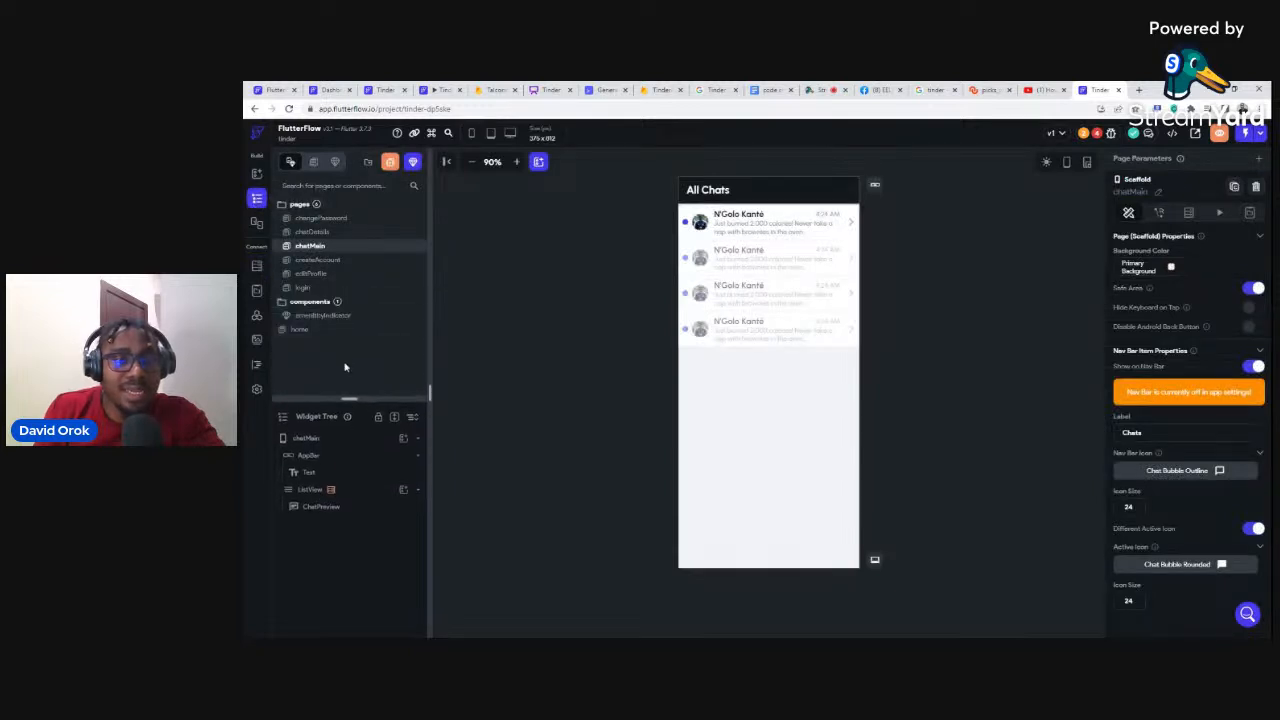
left_click(321, 219)
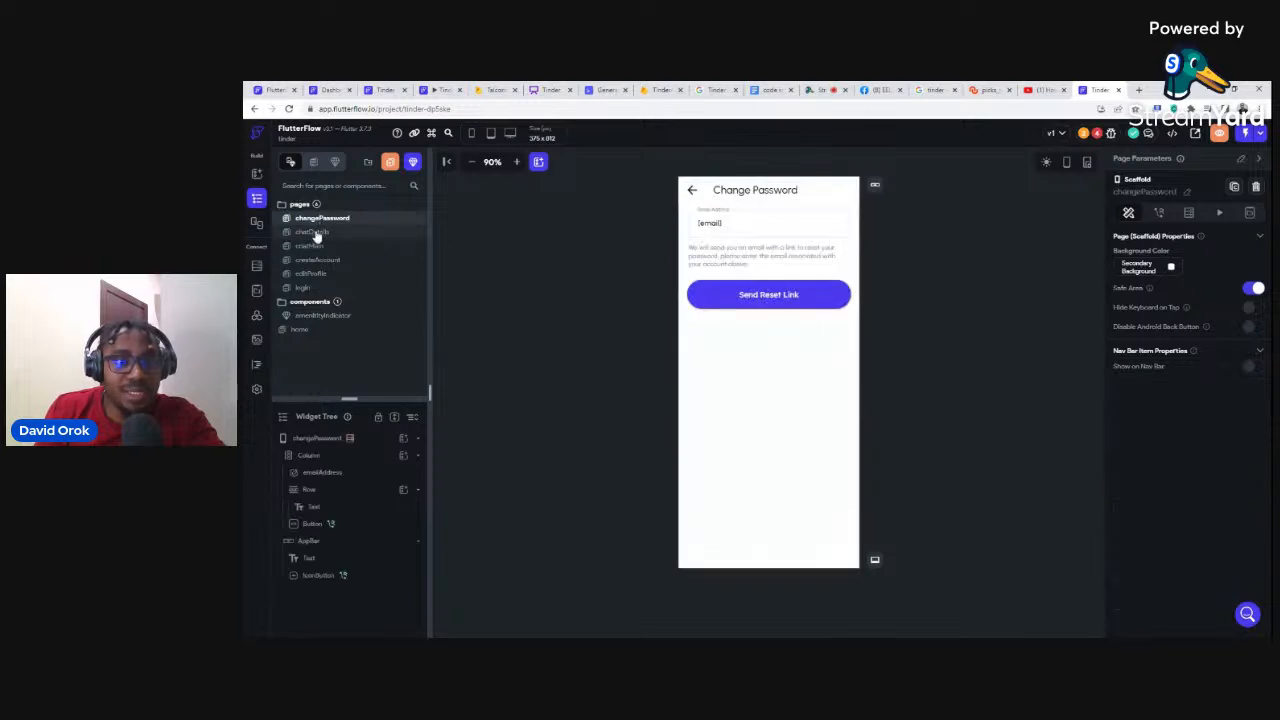
left_click(316, 233)
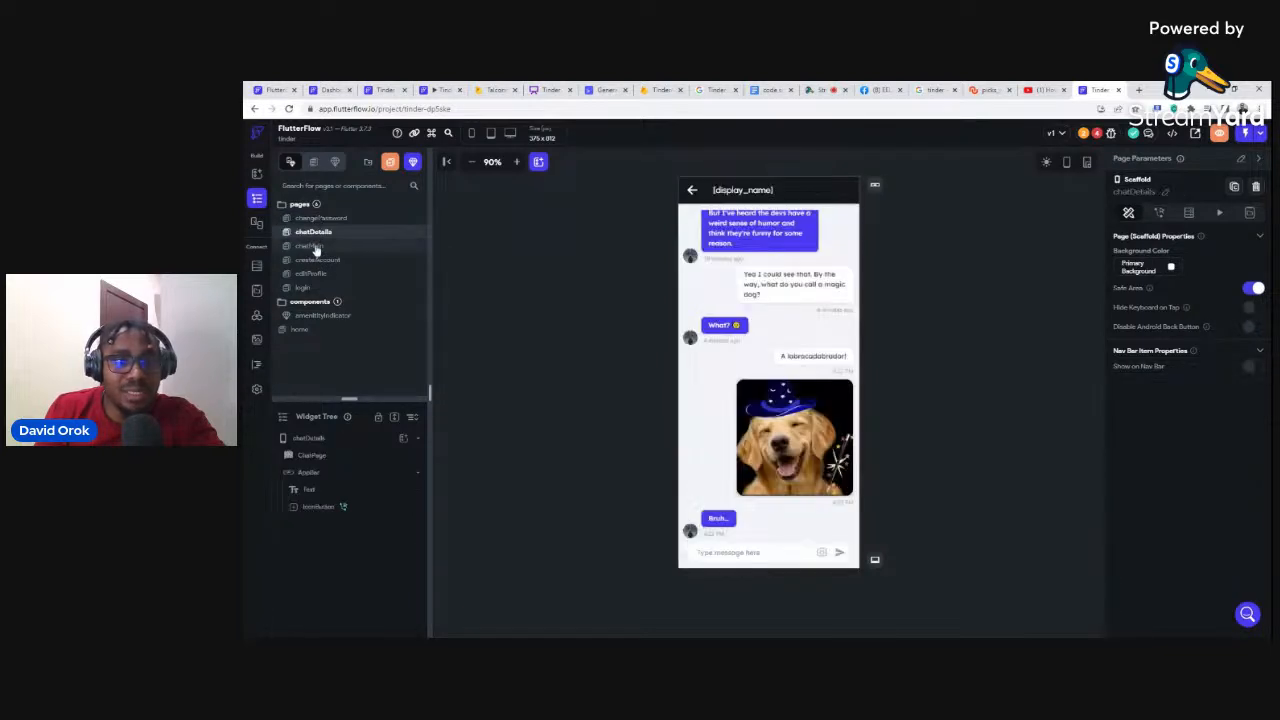
left_click(316, 248)
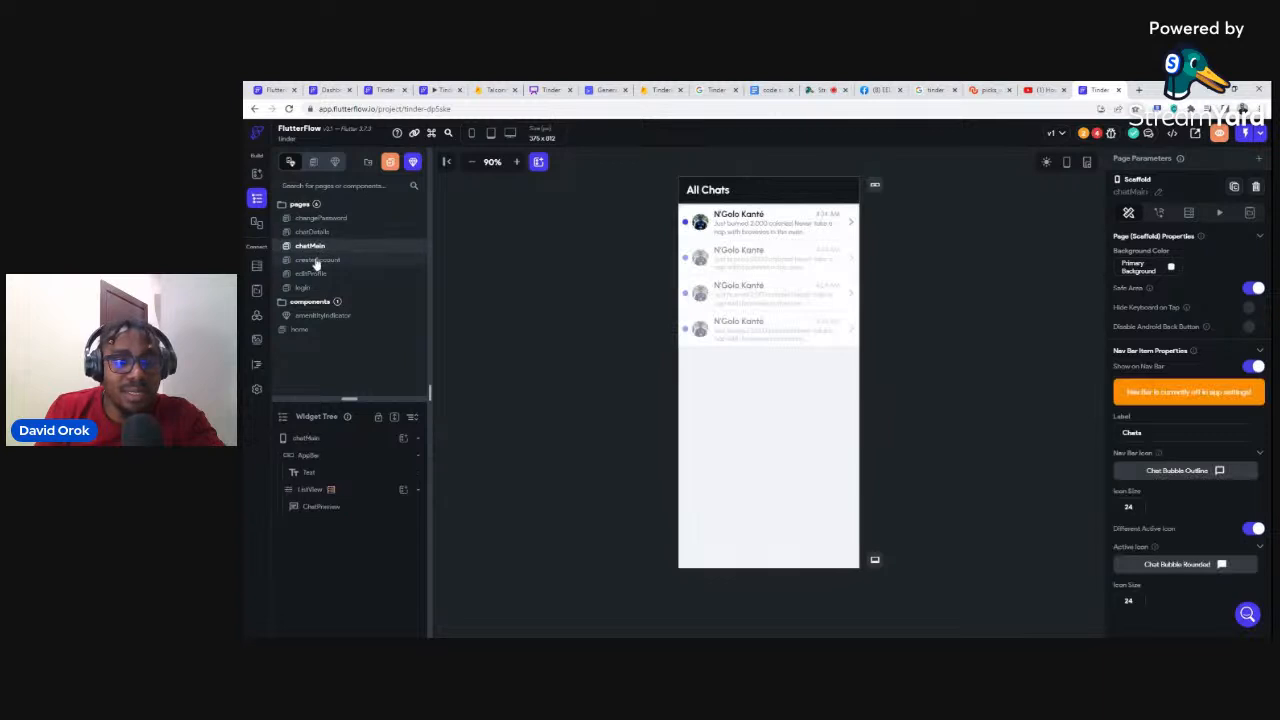
left_click(315, 262)
left_click(315, 262)
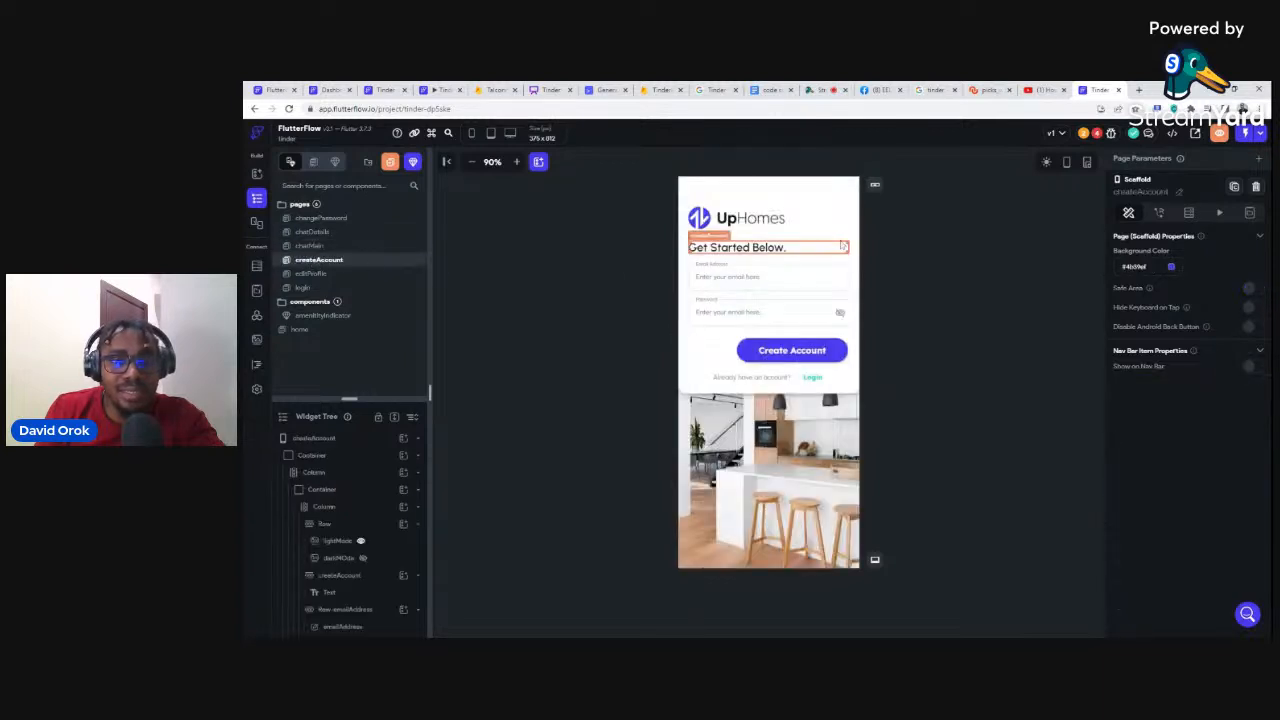
Step: Delete the createAccount and login pages
right_click(353, 262)
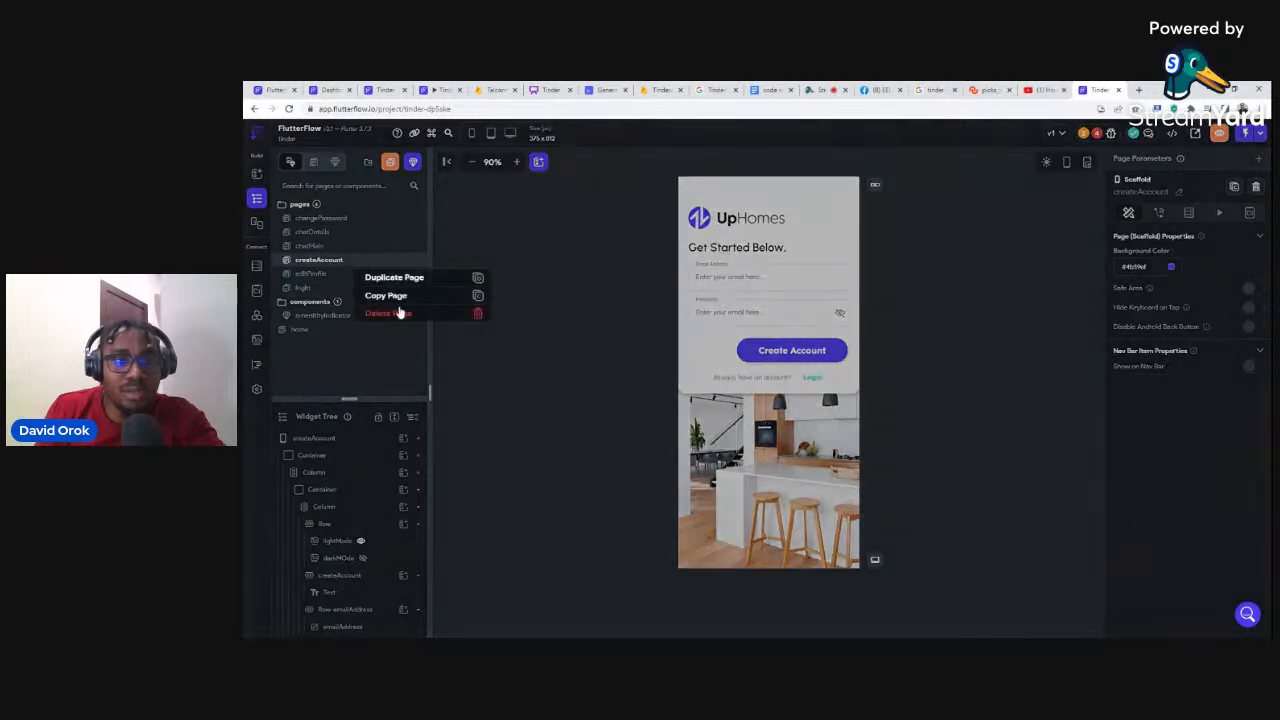
left_click(476, 314)
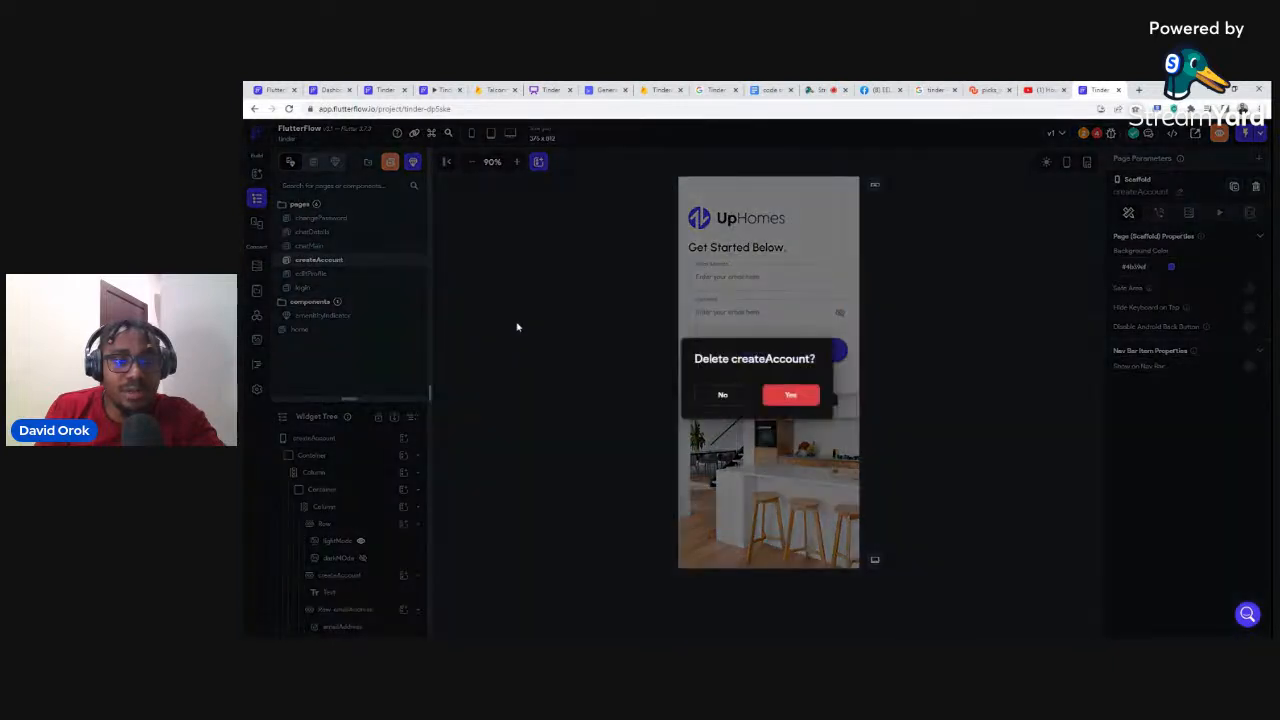
left_click(780, 393)
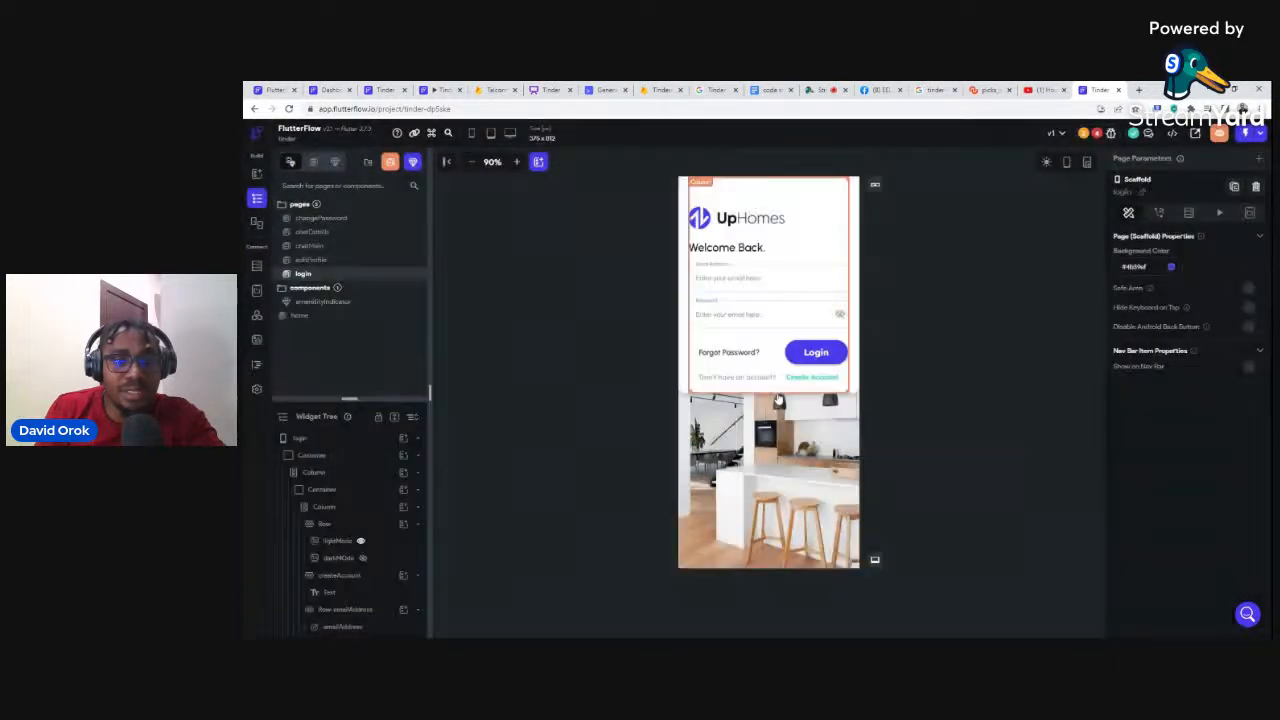
right_click(324, 275)
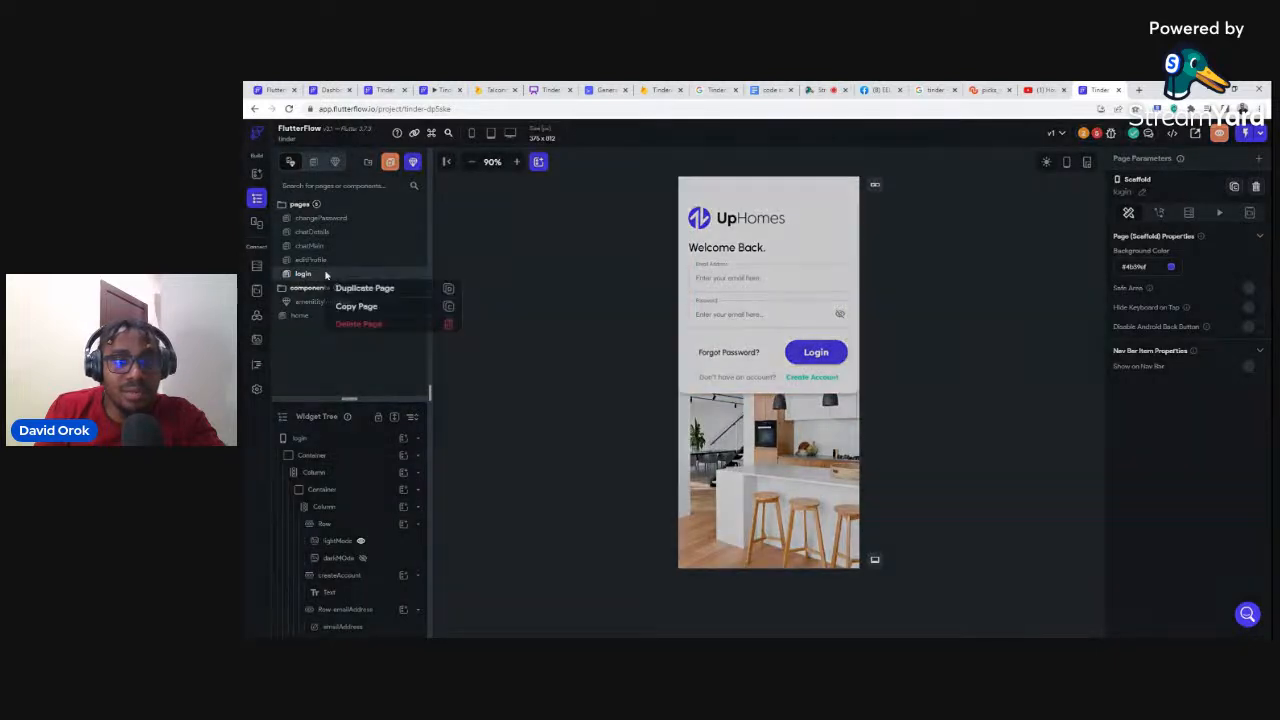
left_click(445, 326)
left_click(785, 395)
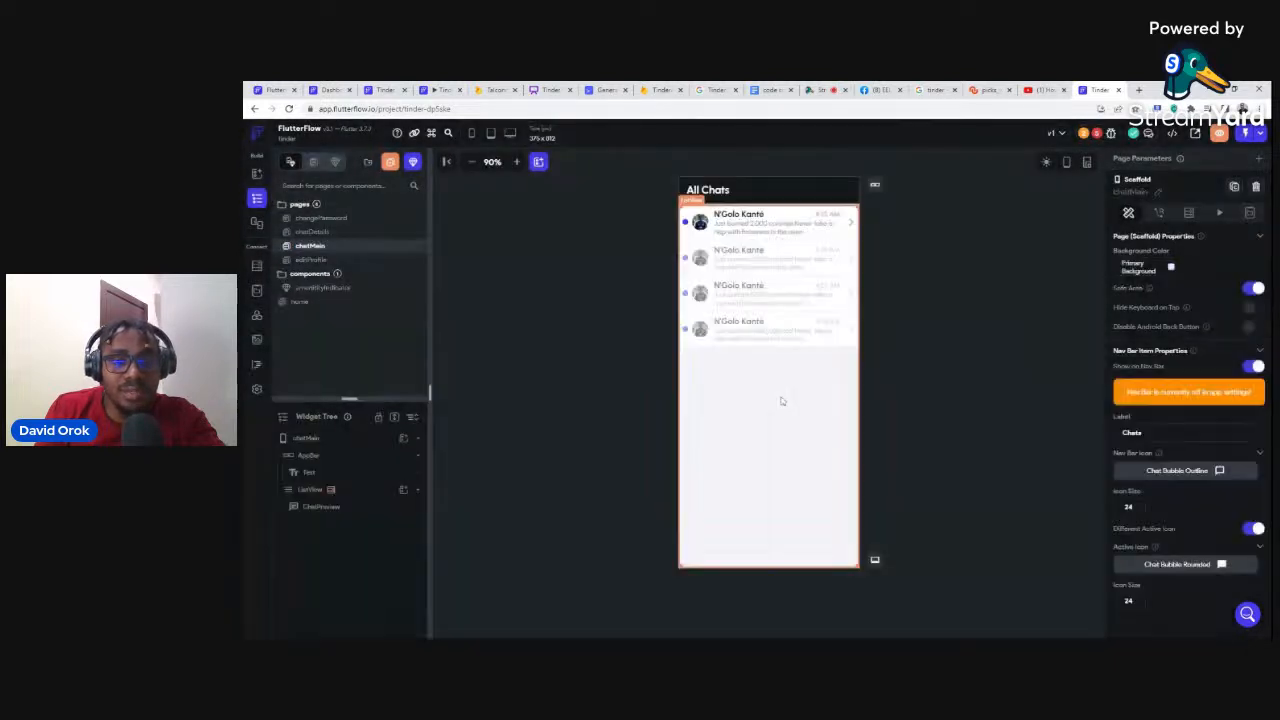
Step: Delete the amenityIndicator component and review the project's Issues list
left_click(324, 289)
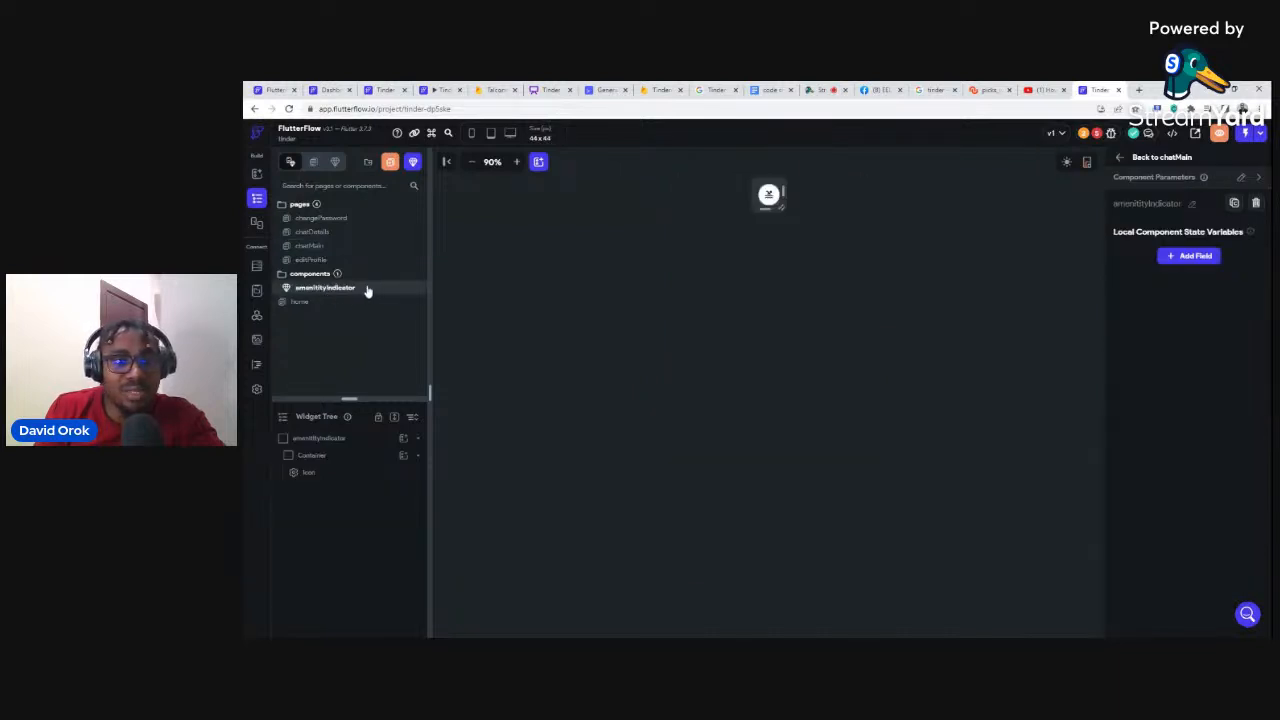
left_click(322, 305)
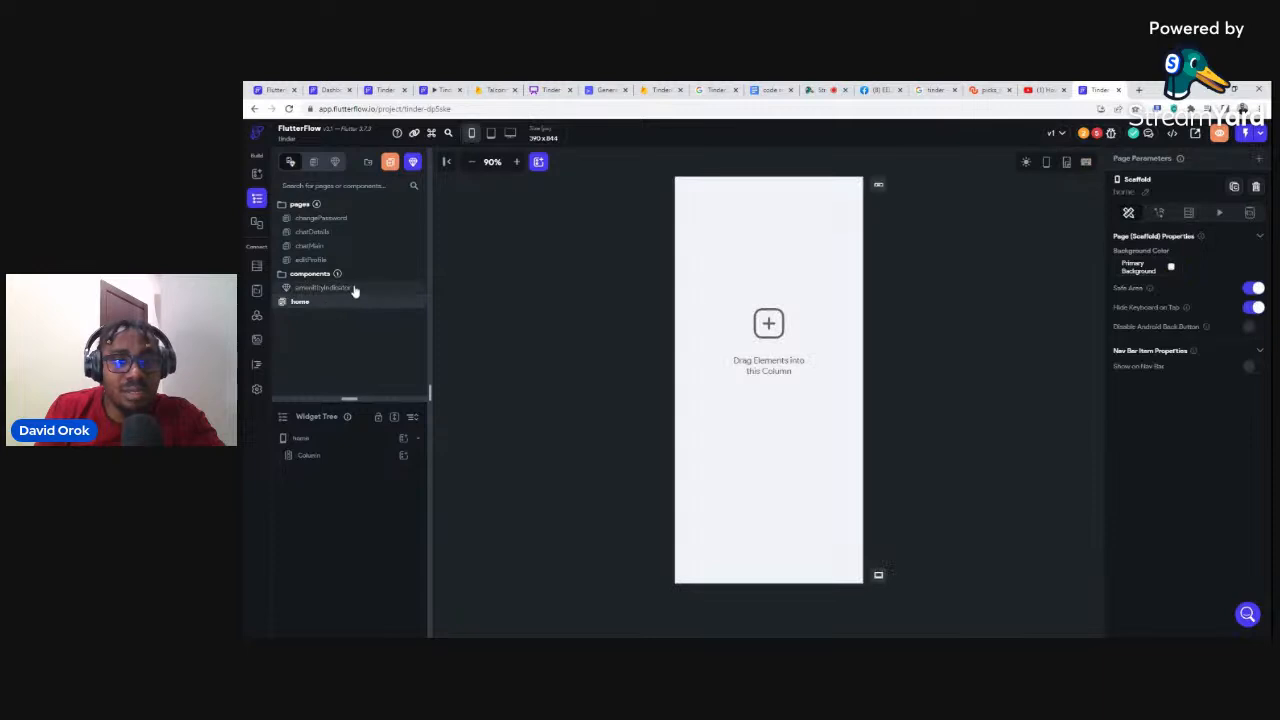
left_click(352, 288)
right_click(354, 289)
left_click(414, 340)
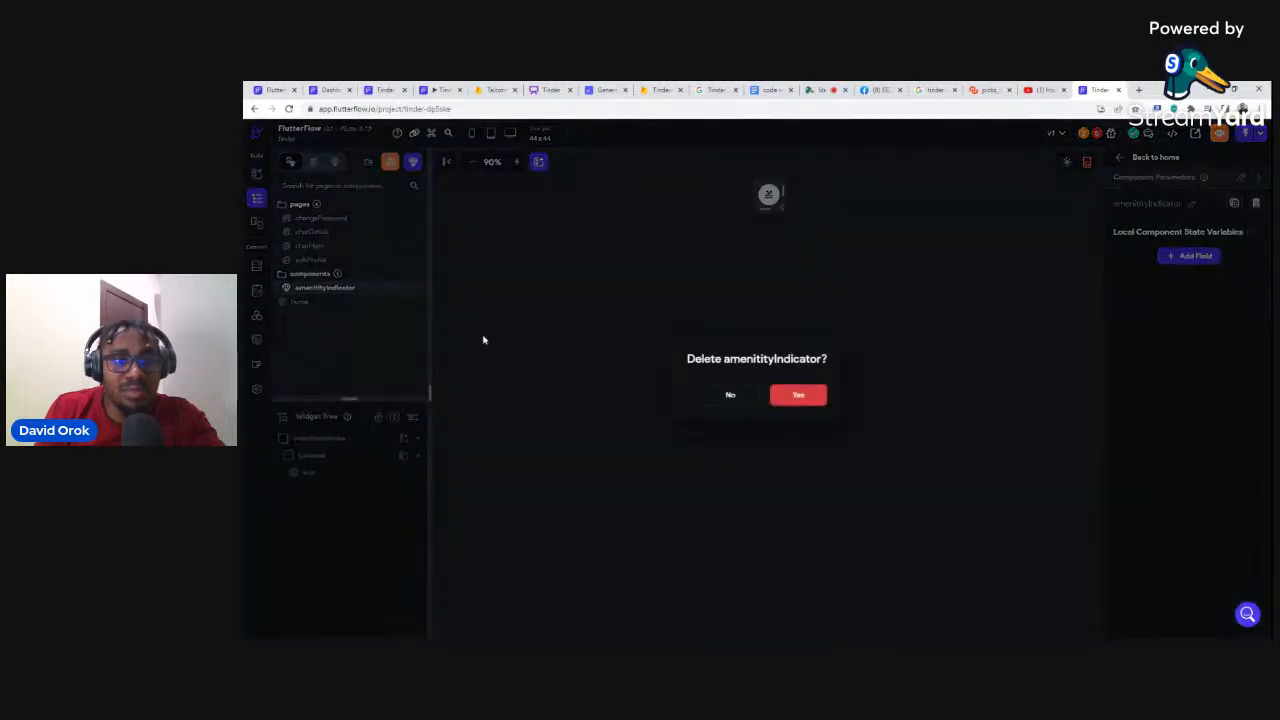
left_click(797, 392)
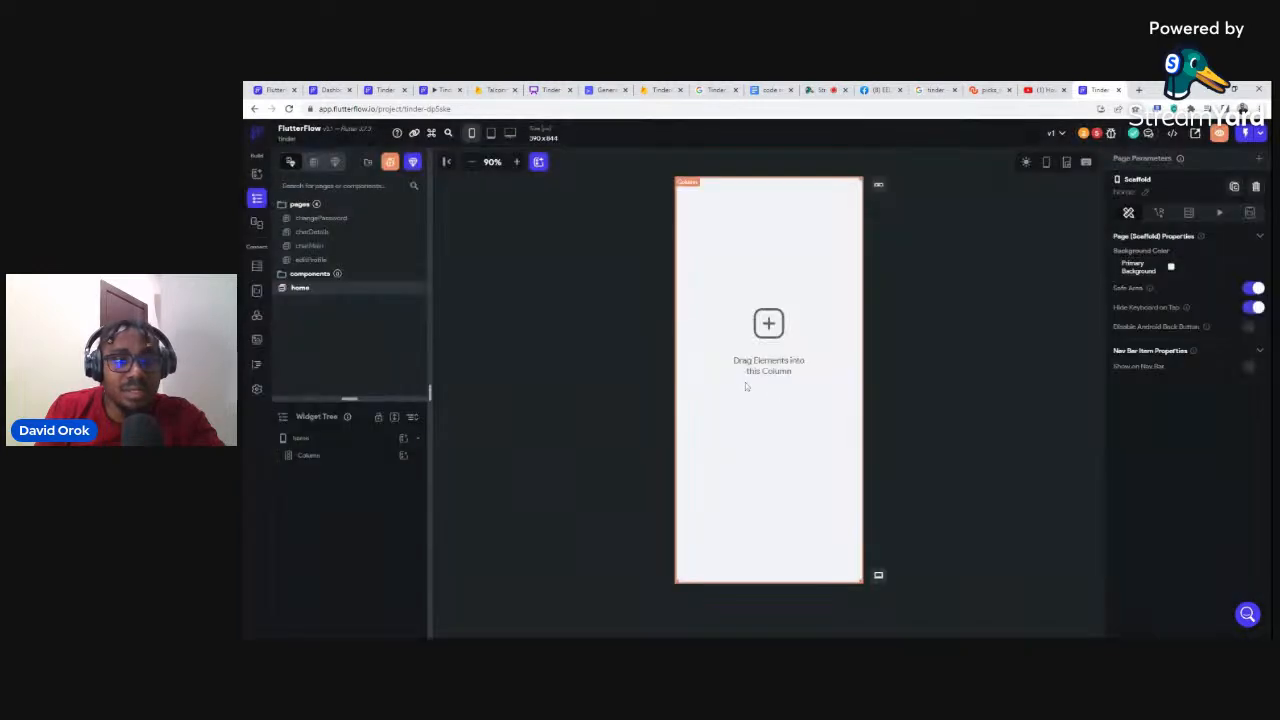
left_click(1099, 134)
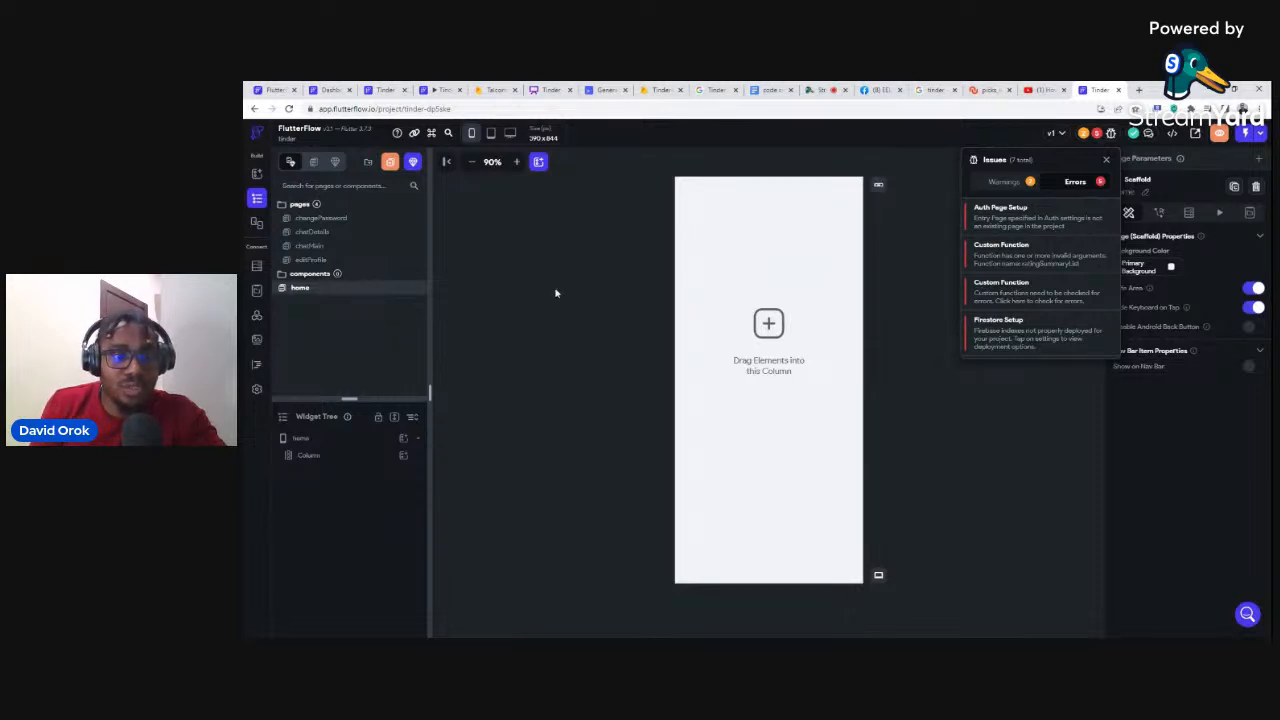
left_click(504, 203)
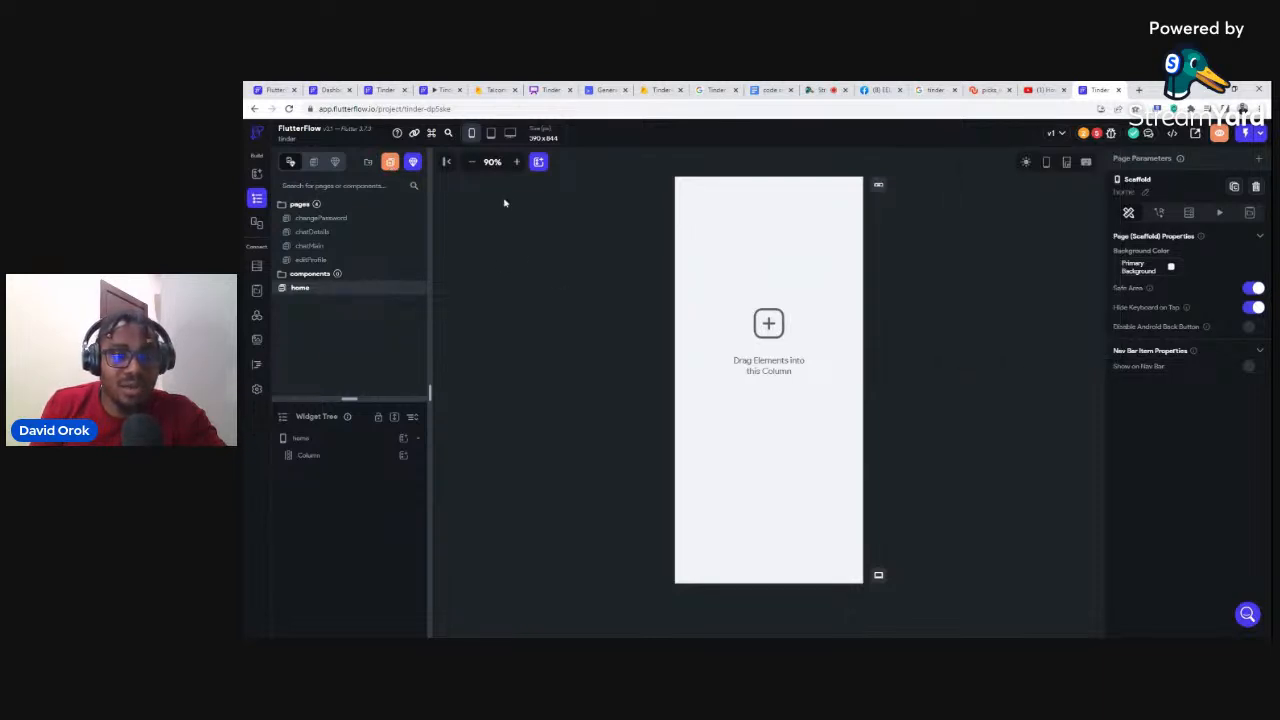
Step: Create a page named 'login' from the Authenticate Solo Alt authentication template
left_click(390, 163)
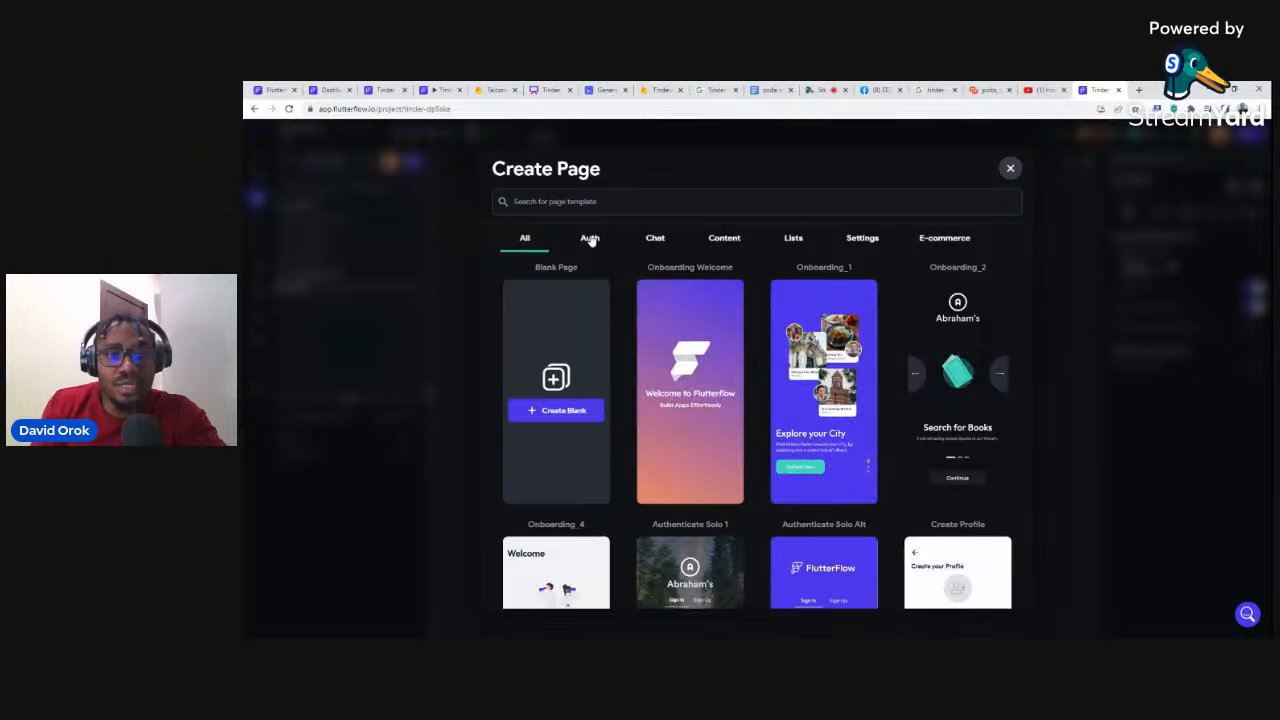
left_click(590, 240)
scroll(692, 368, "down", 2)
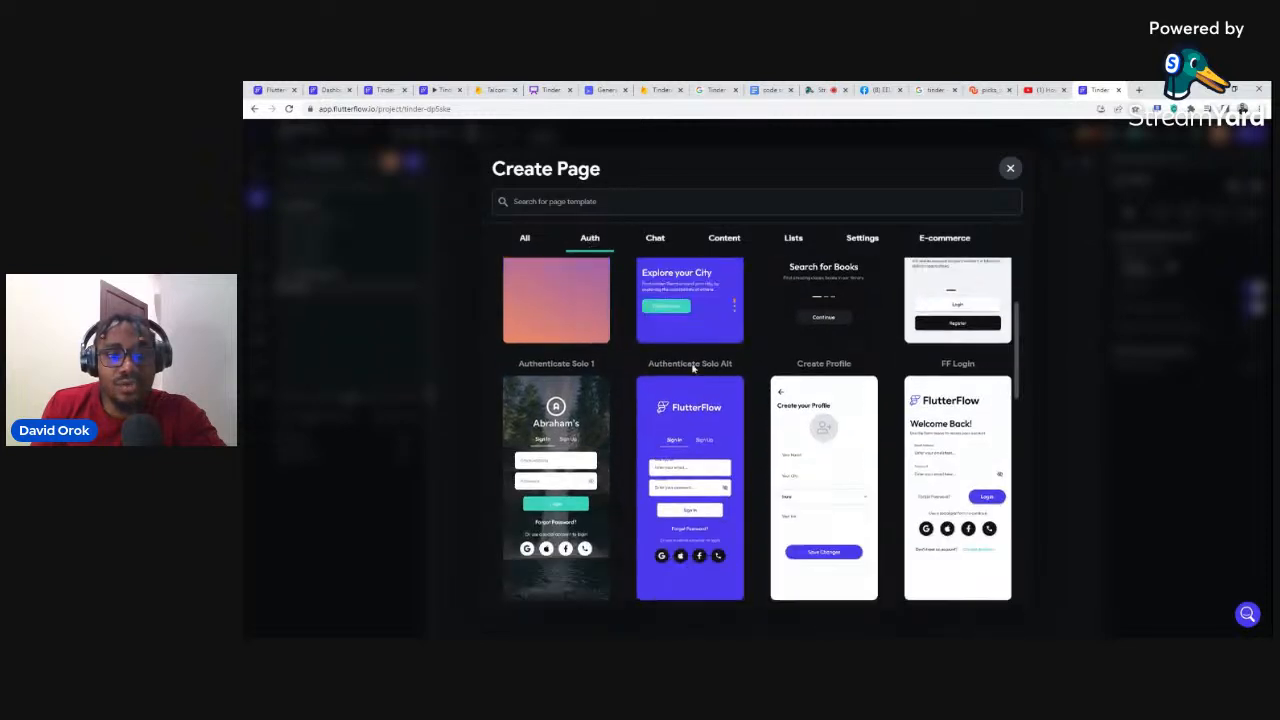
left_click(685, 479)
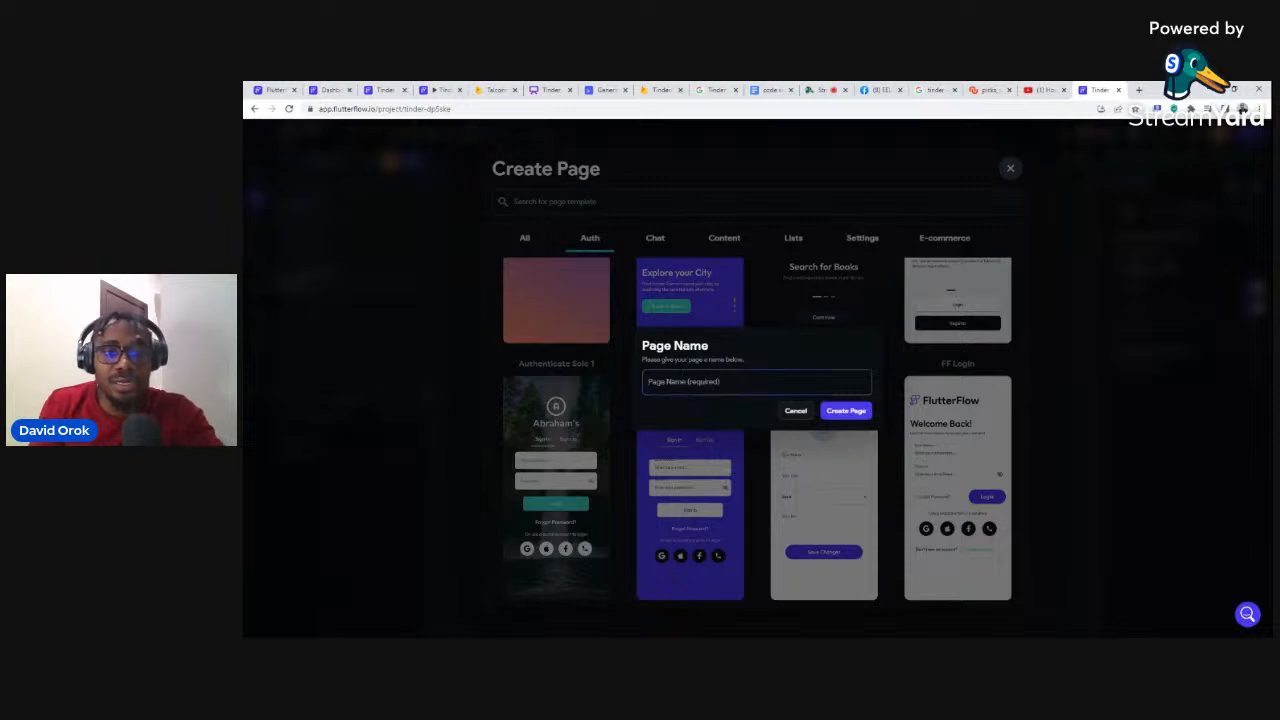
type("login")
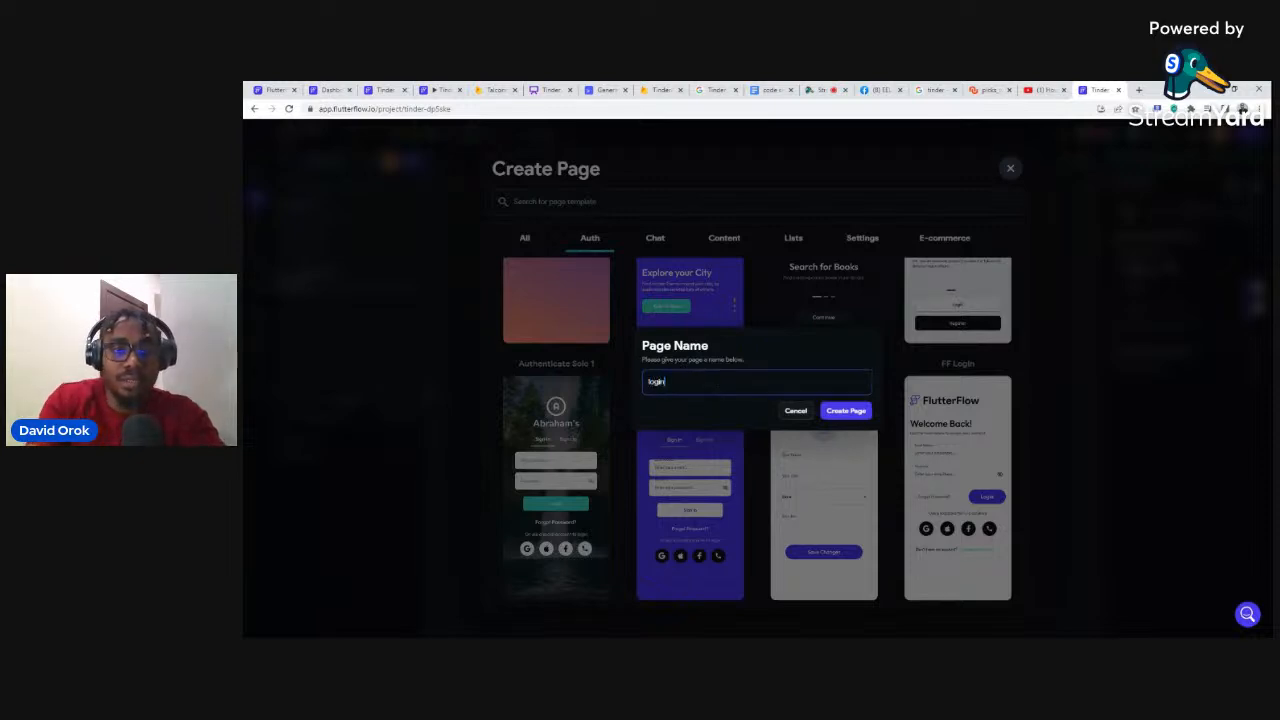
left_click(830, 412)
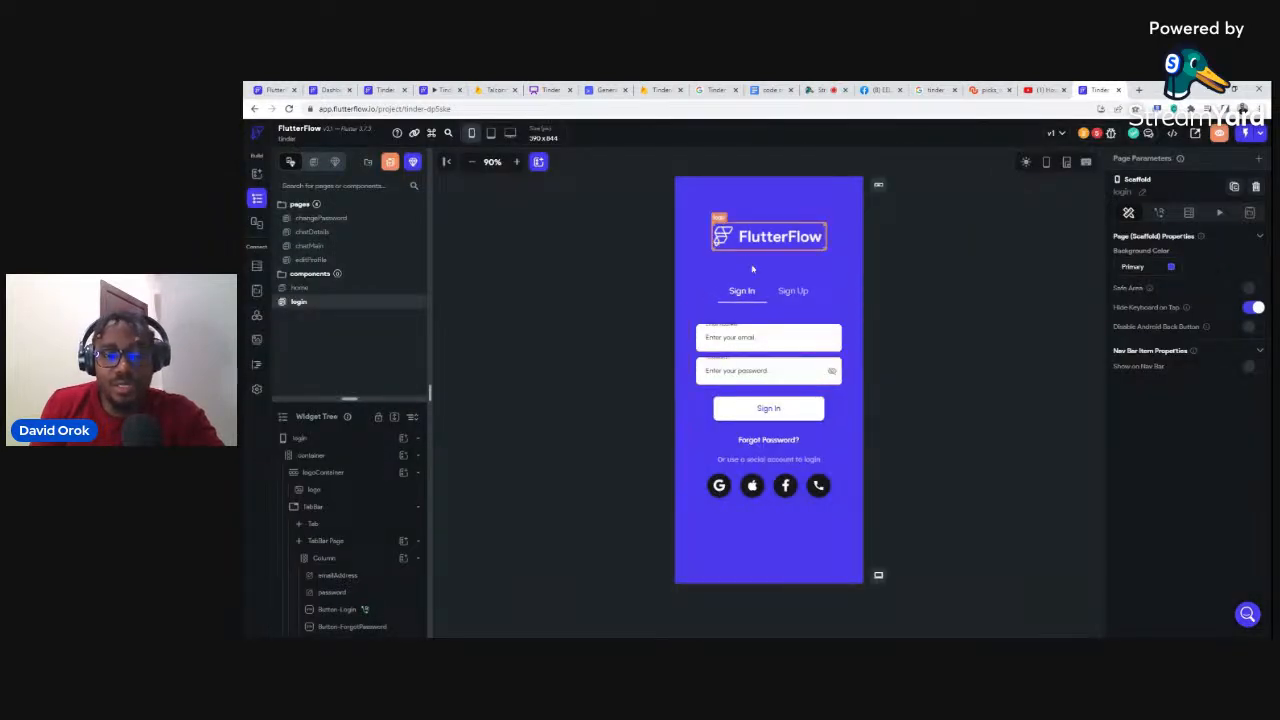
Step: Delete the social sign-in icon row, its caption and the empty caption row from the Sign In form
left_click(737, 491)
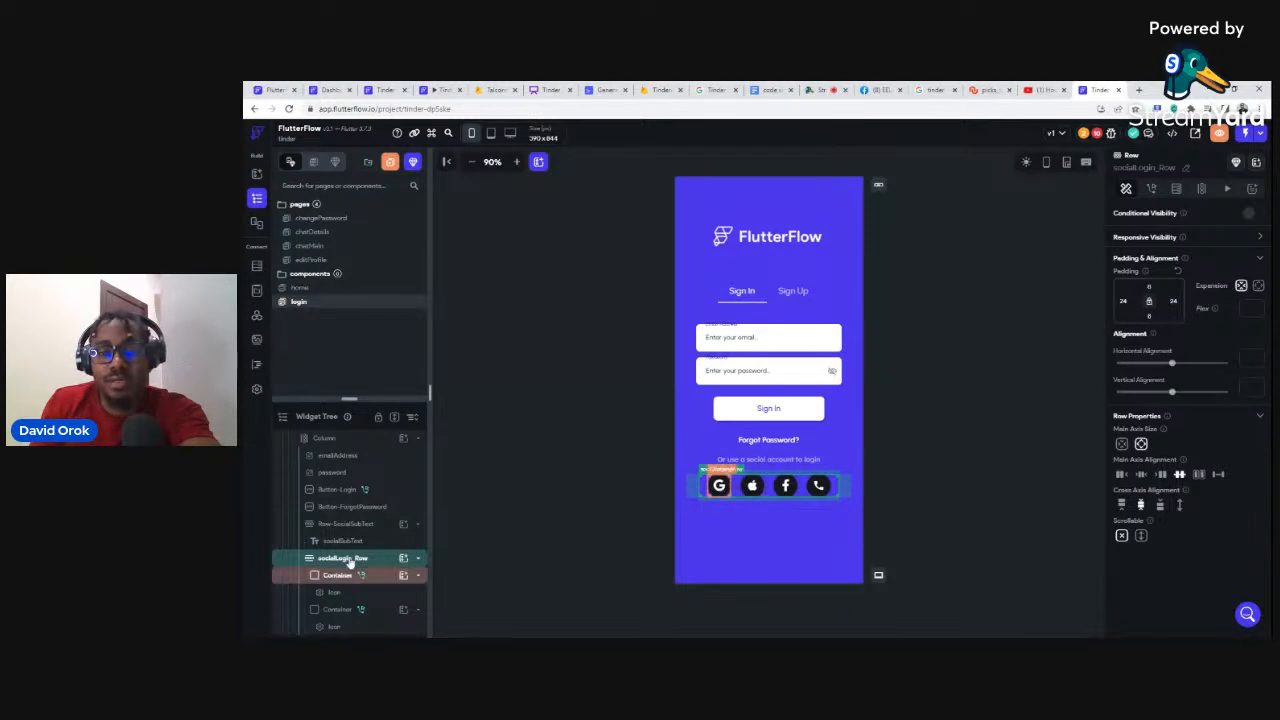
key("Delete")
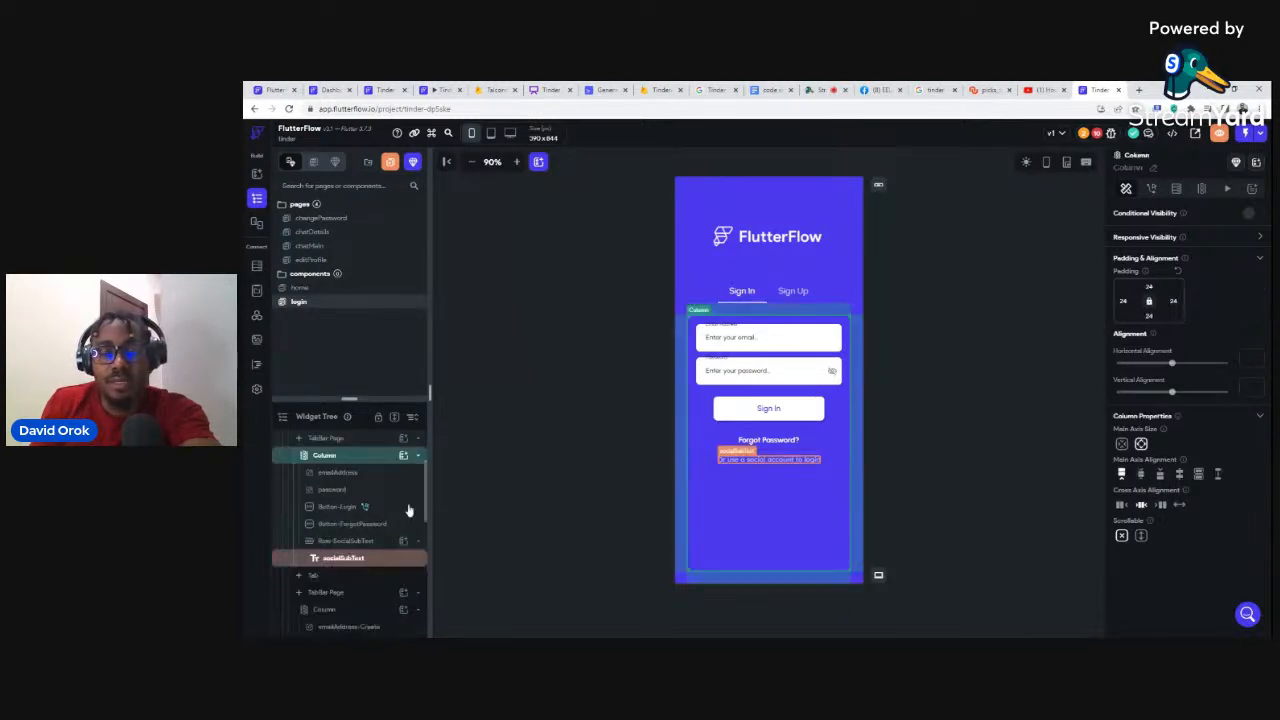
left_click(730, 460)
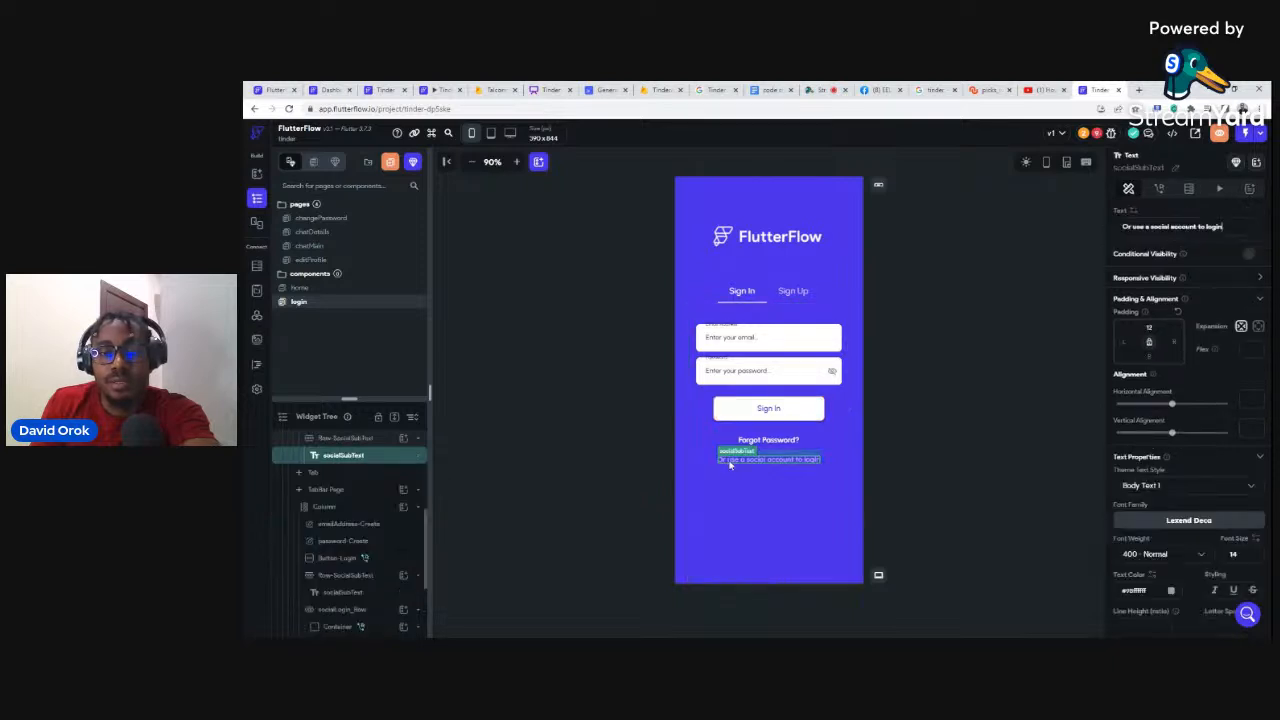
key("Delete")
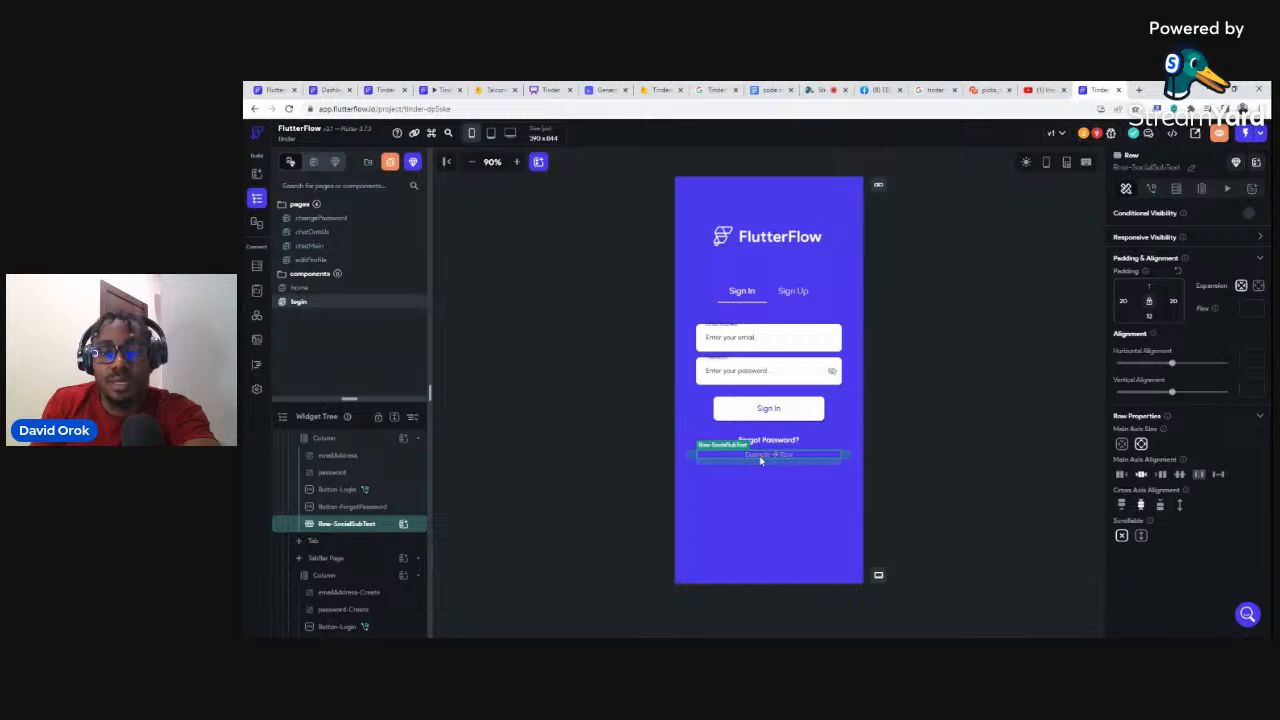
key("Delete")
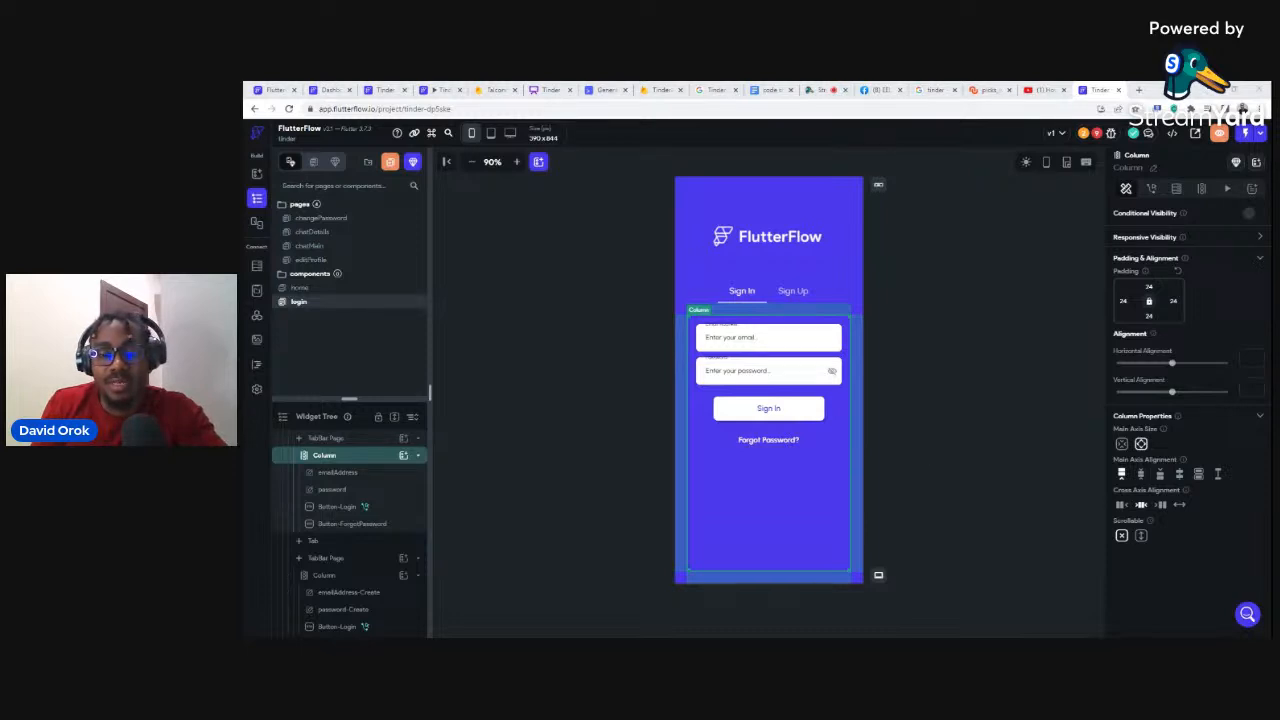
Step: Delete the Sign Up form's social icon row, 'Sign up using a social account' caption and empty row
left_click(793, 292)
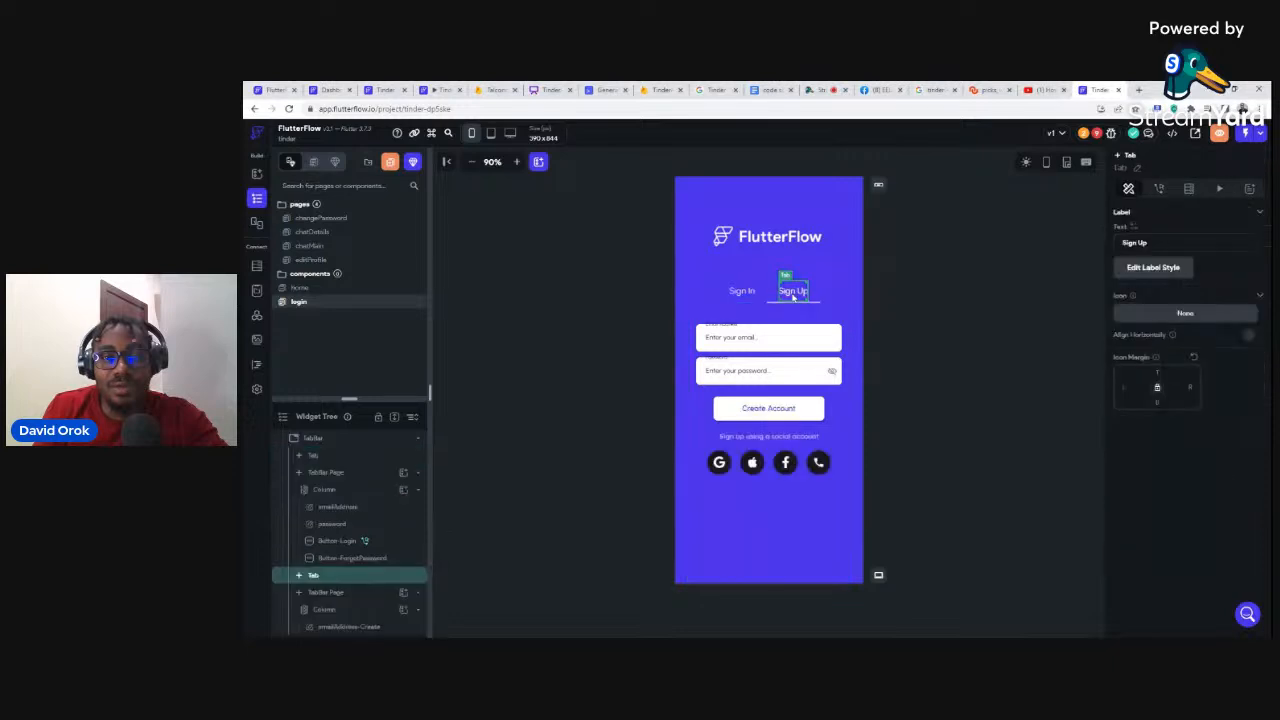
left_click(707, 475)
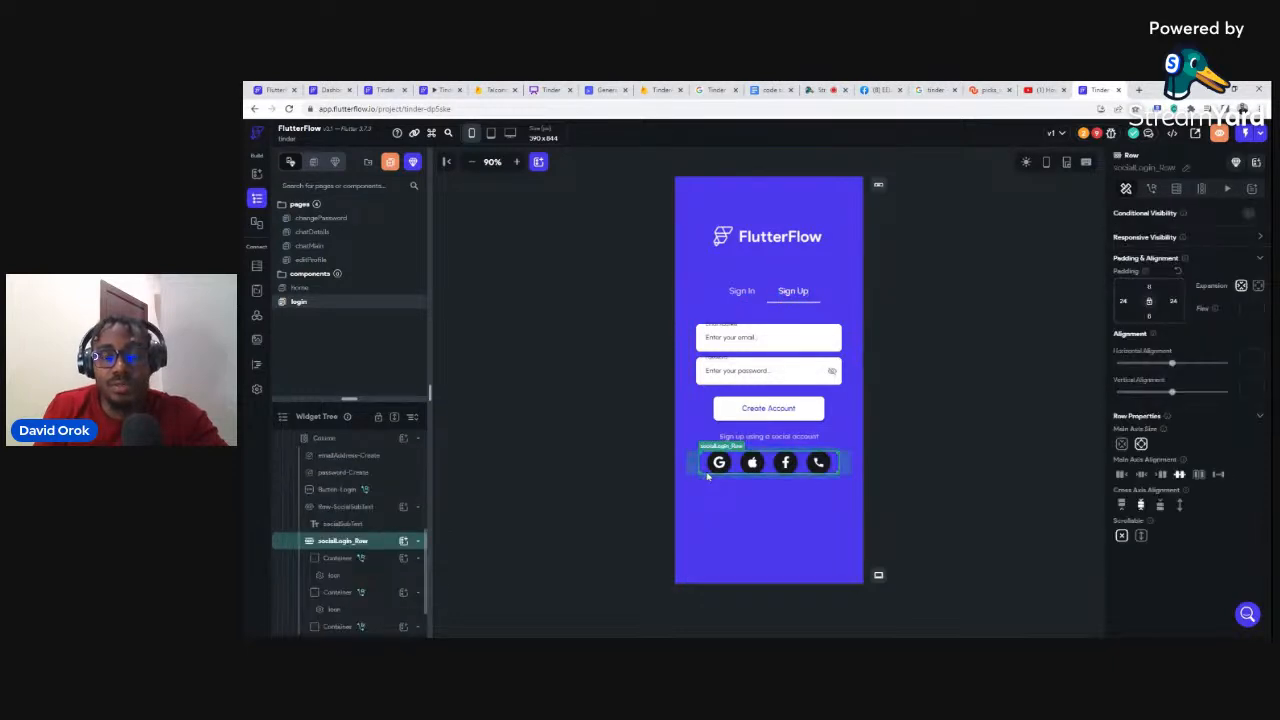
key("Delete")
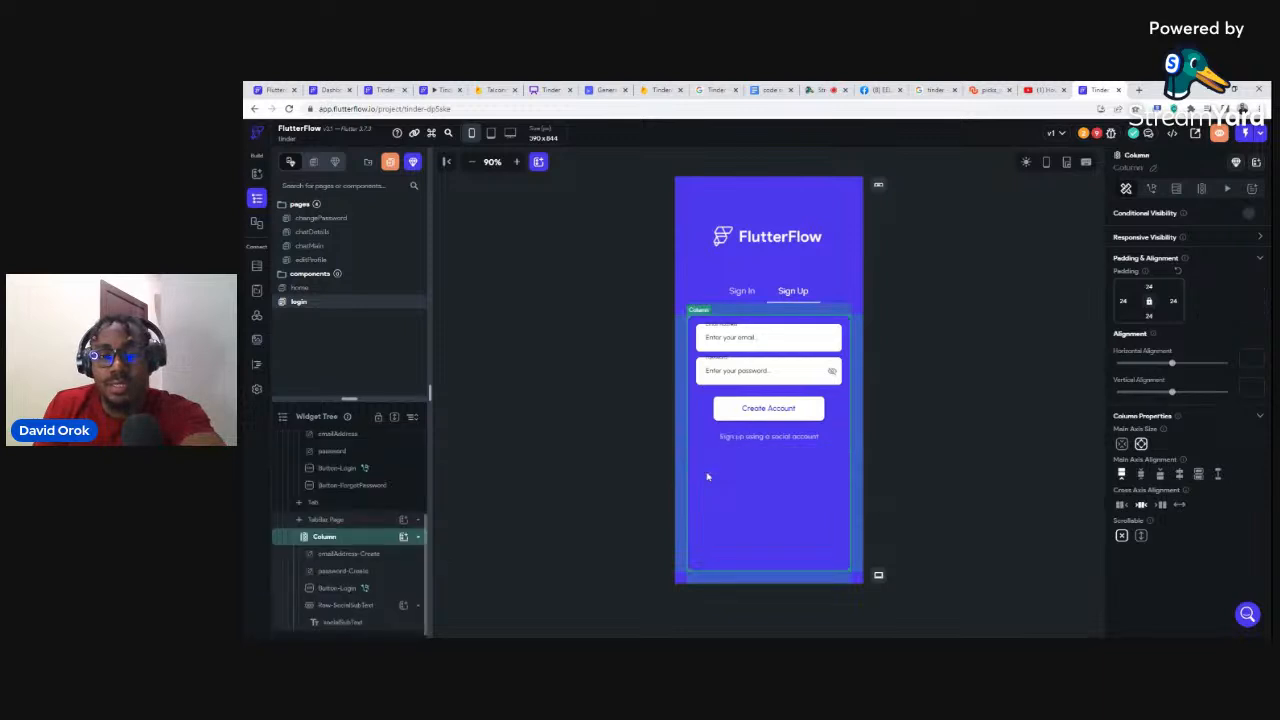
left_click(759, 438)
key("Delete")
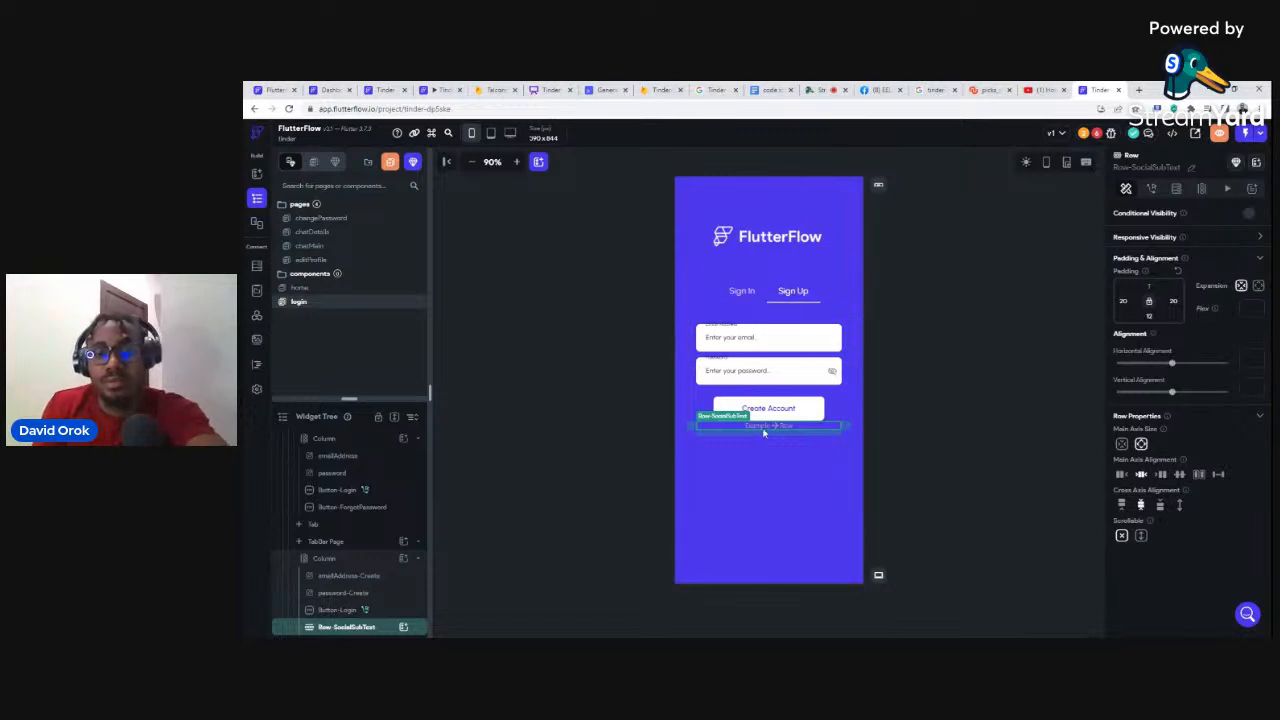
key("Delete")
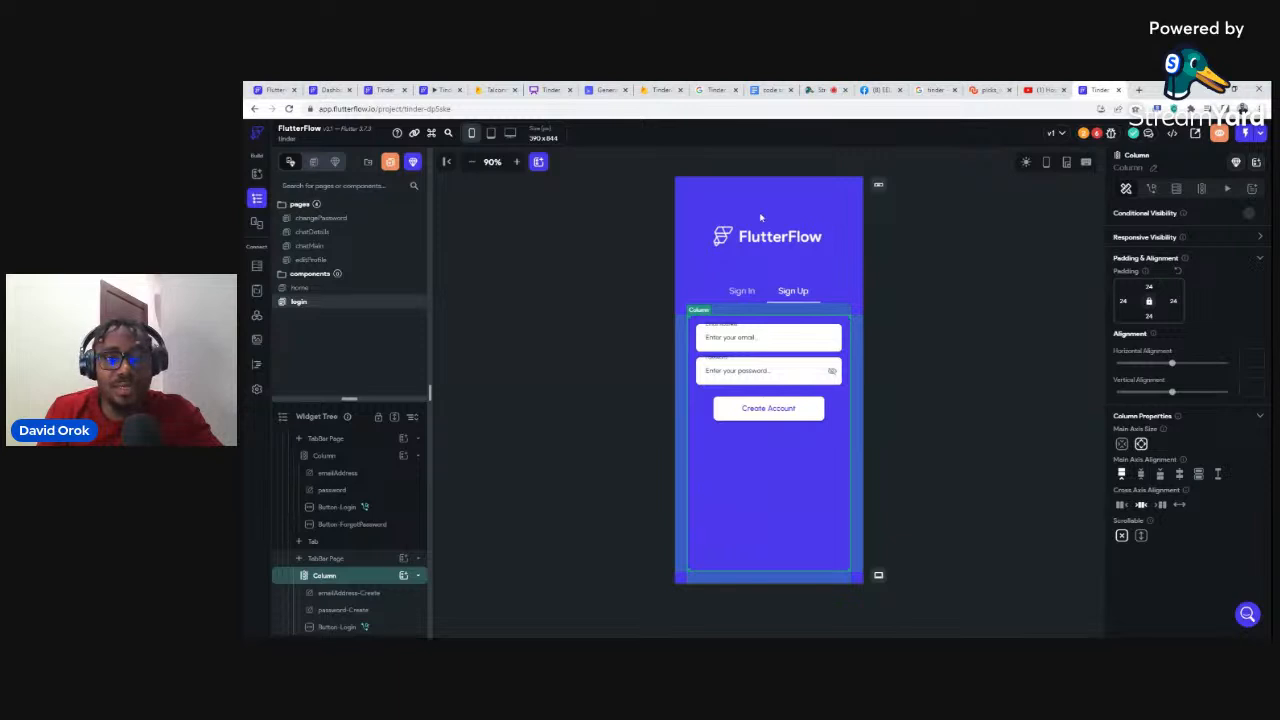
Step: Replace the FlutterFlow logo image with a new Text widget inside logoContainer
left_click(805, 245)
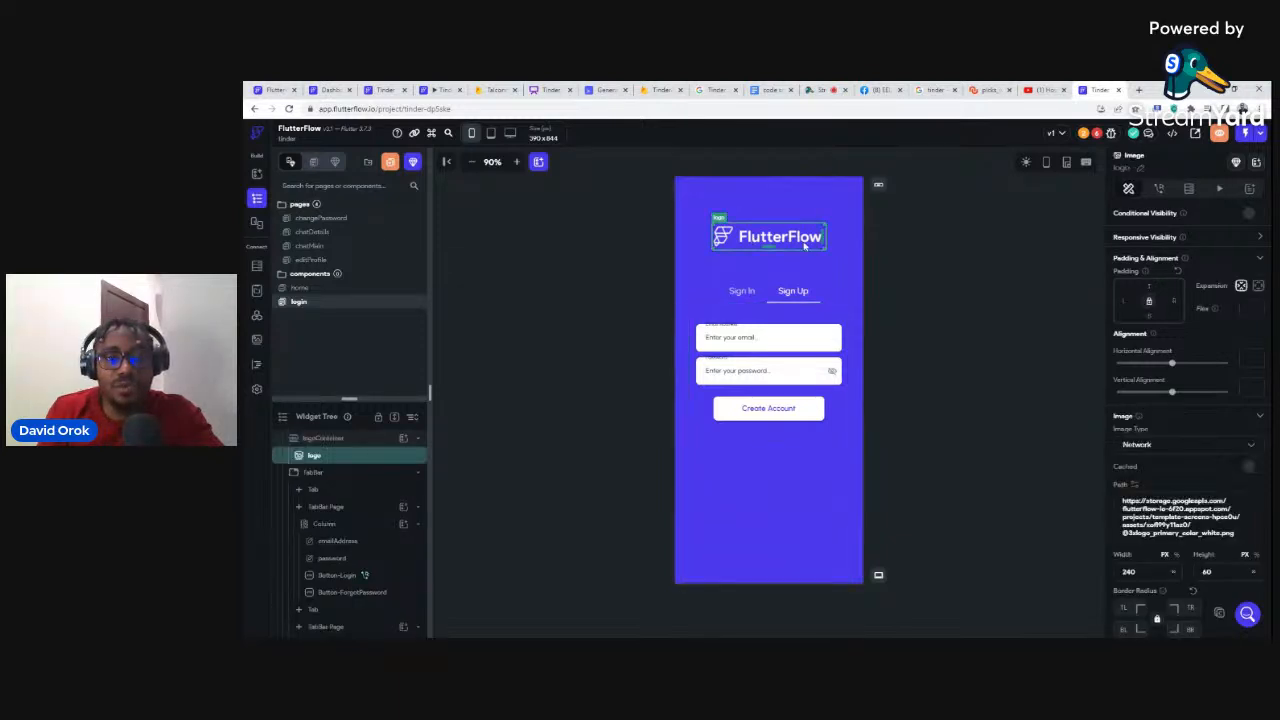
key("Delete")
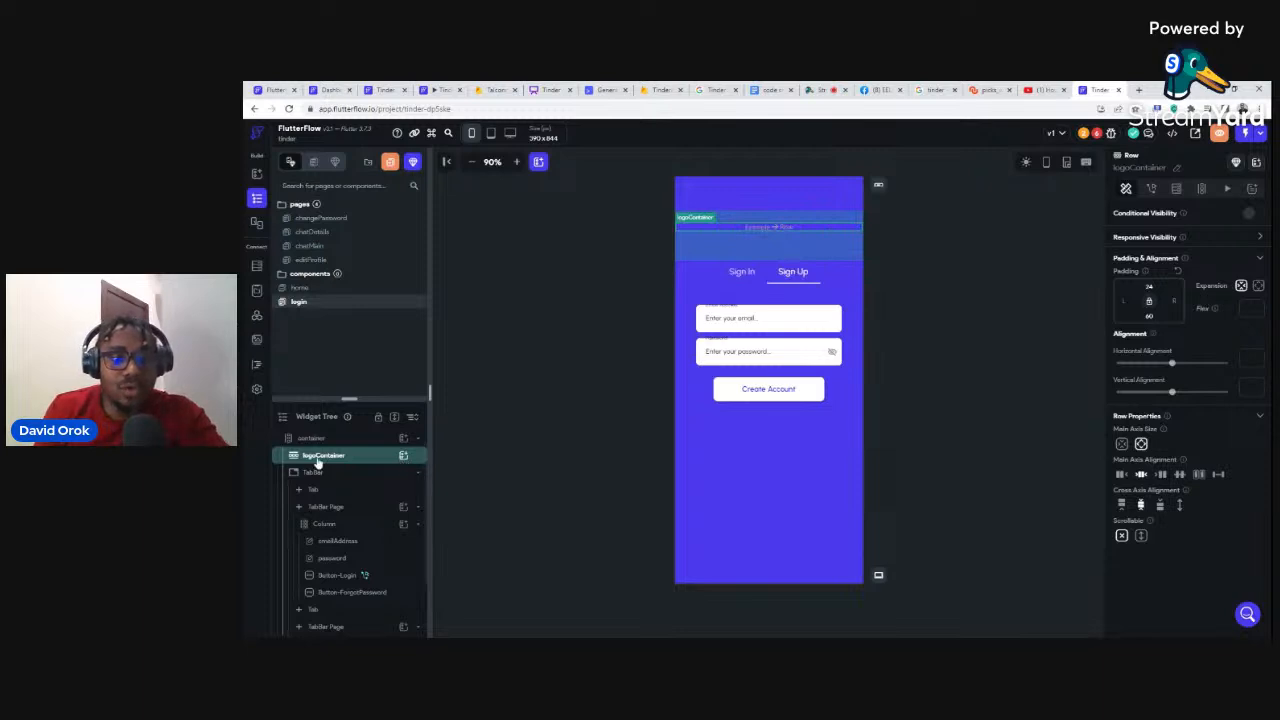
left_click(403, 457)
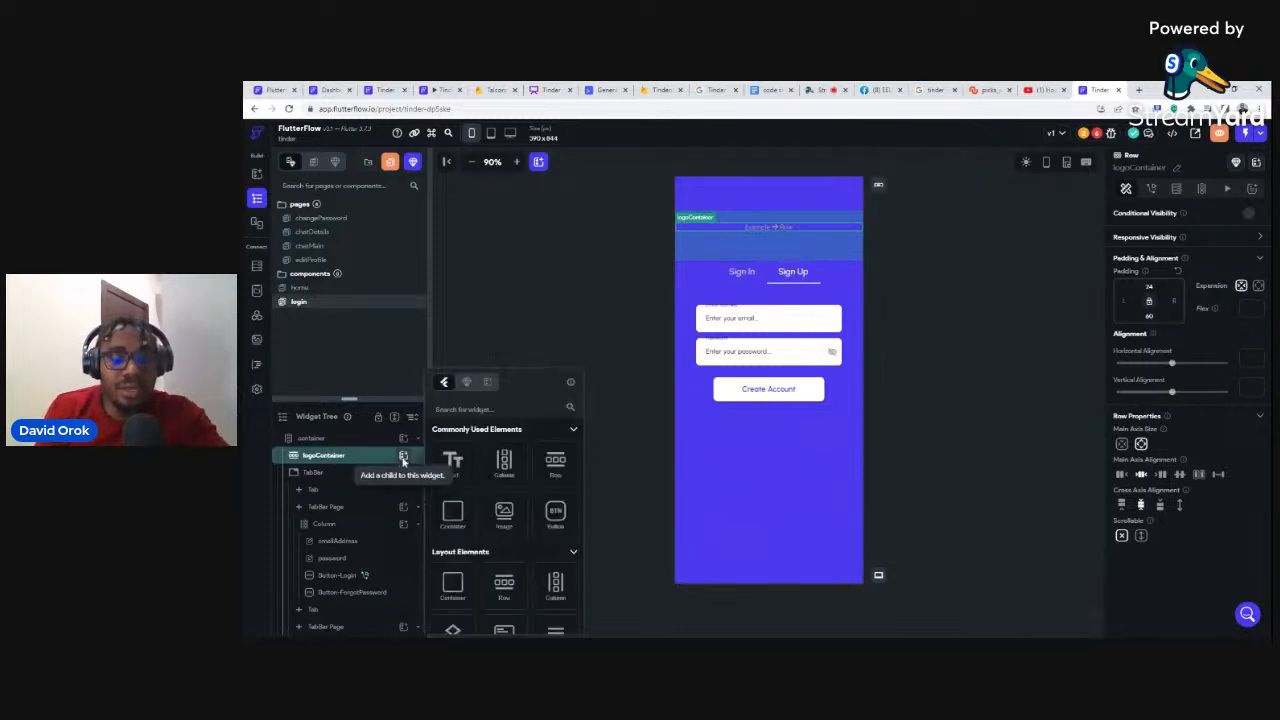
left_click(454, 463)
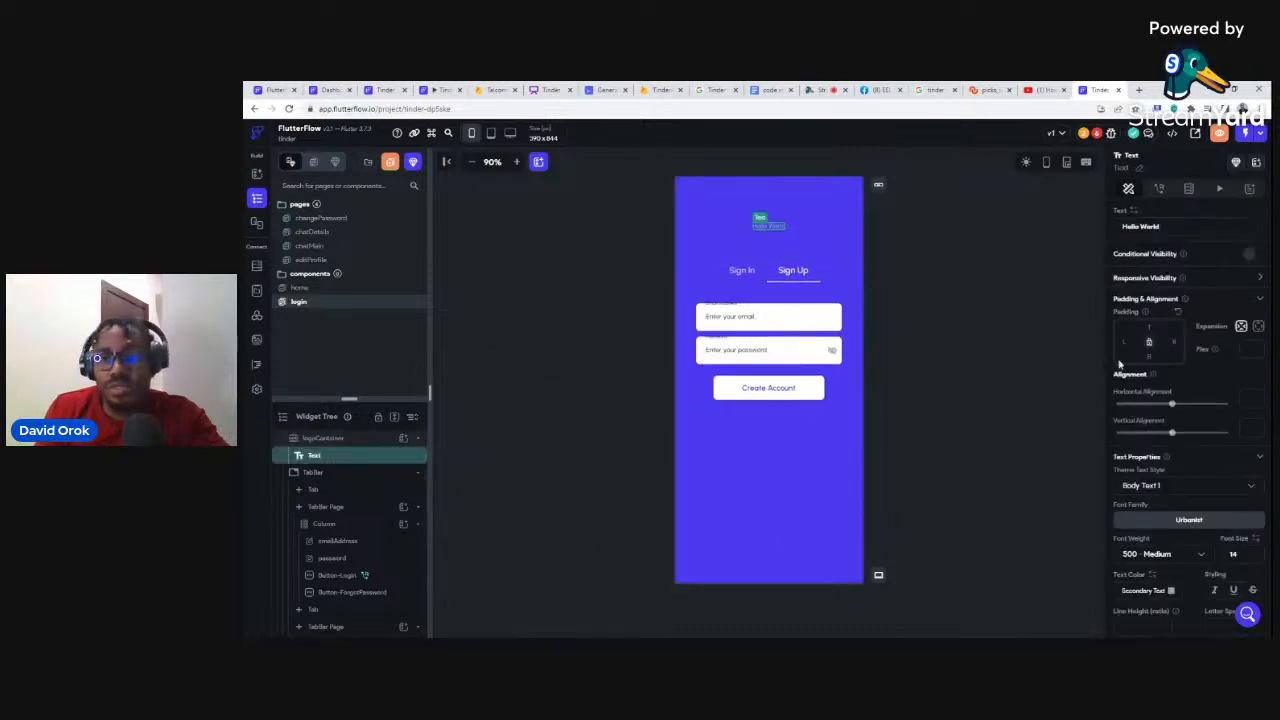
Step: Make the text read 'Tinder' at font size 36, weight 700 Bold, colour Cultured
key("ctrl+shift+Left")
key("ctrl+shift+Left")
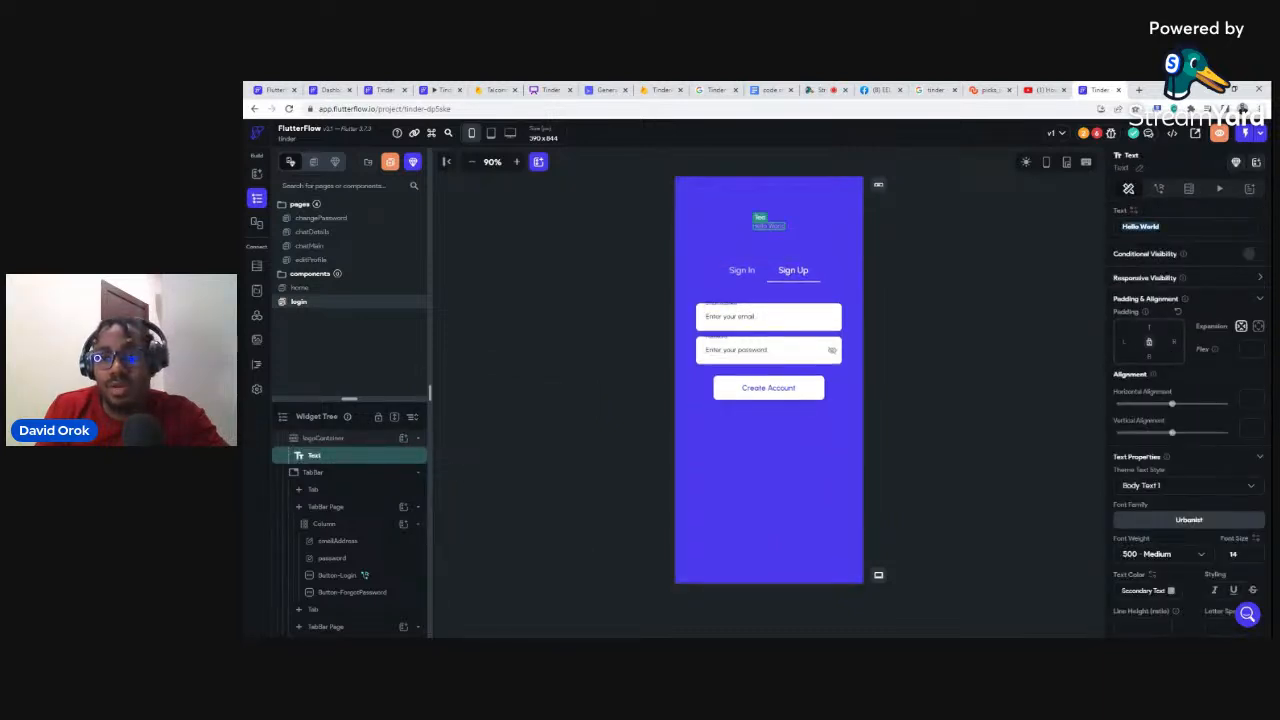
type("T")
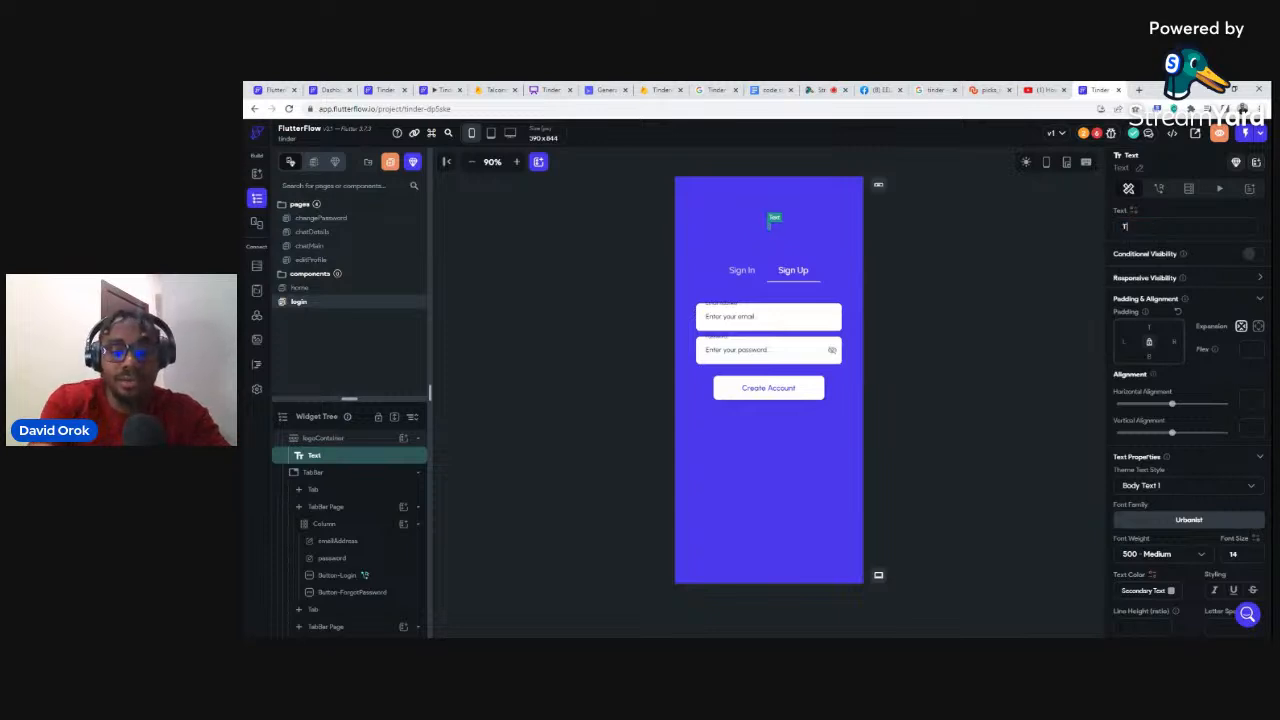
type("inder")
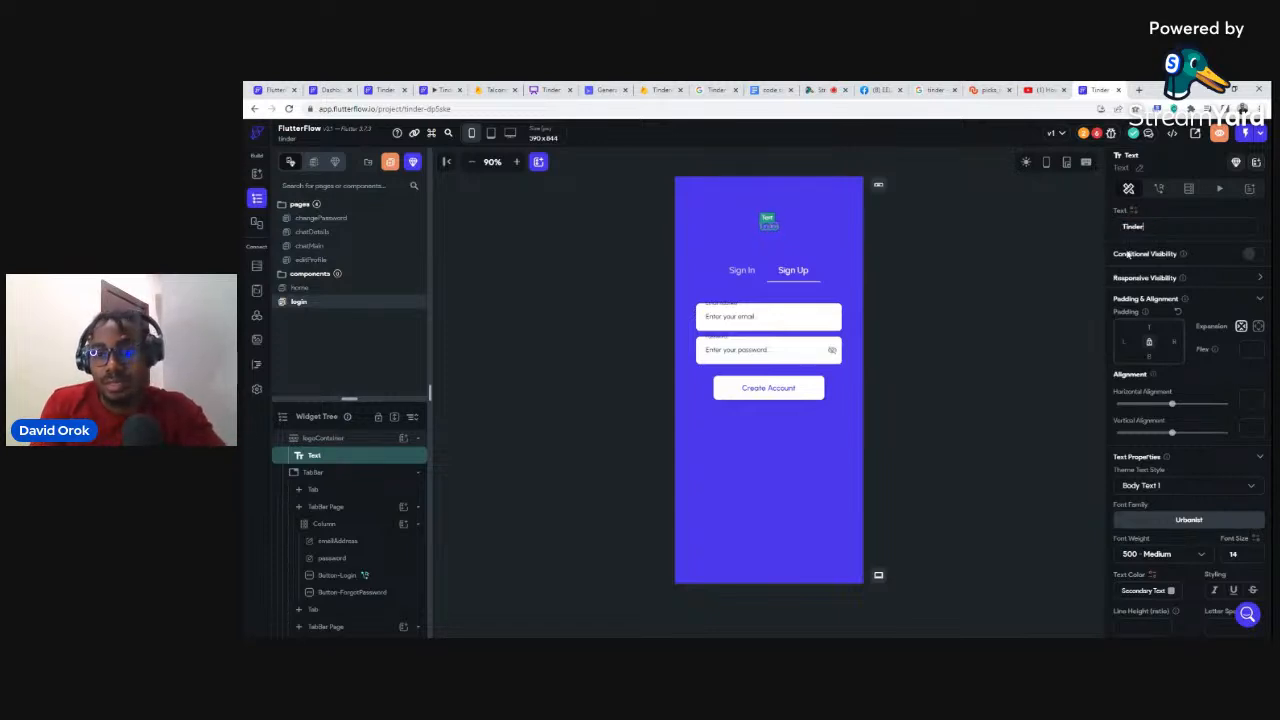
scroll(1222, 503, "down", 3)
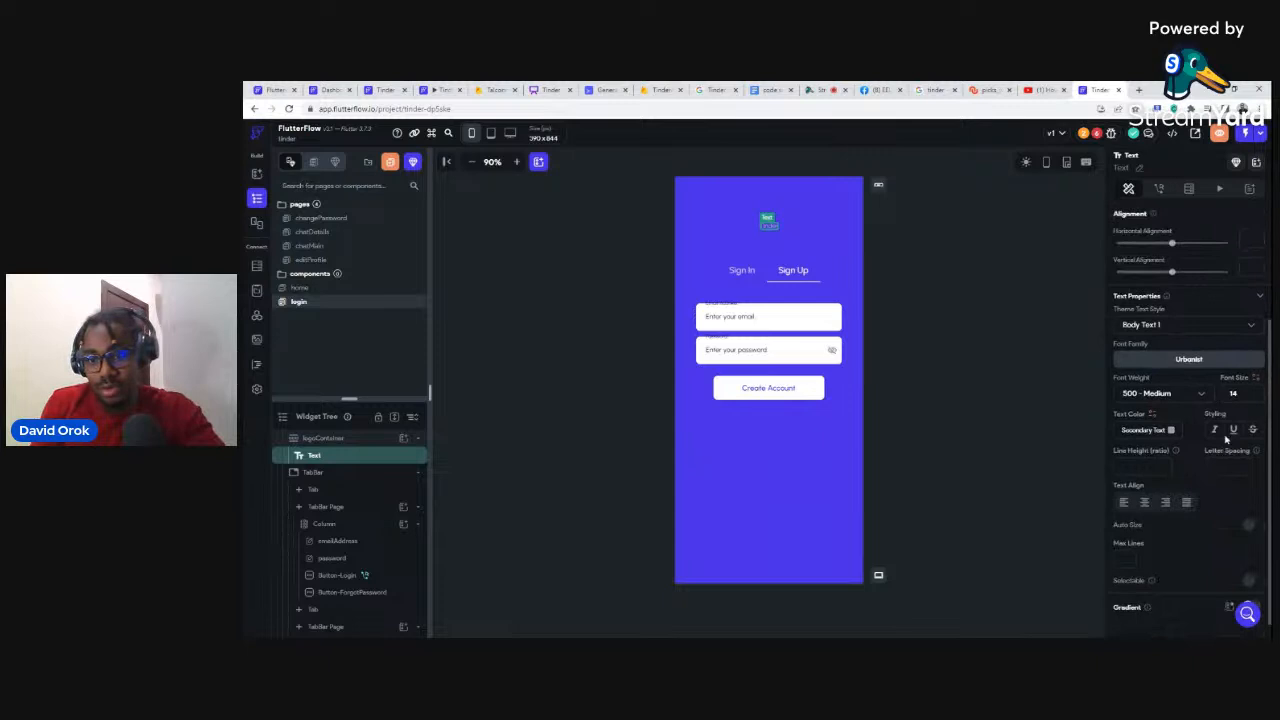
type("36")
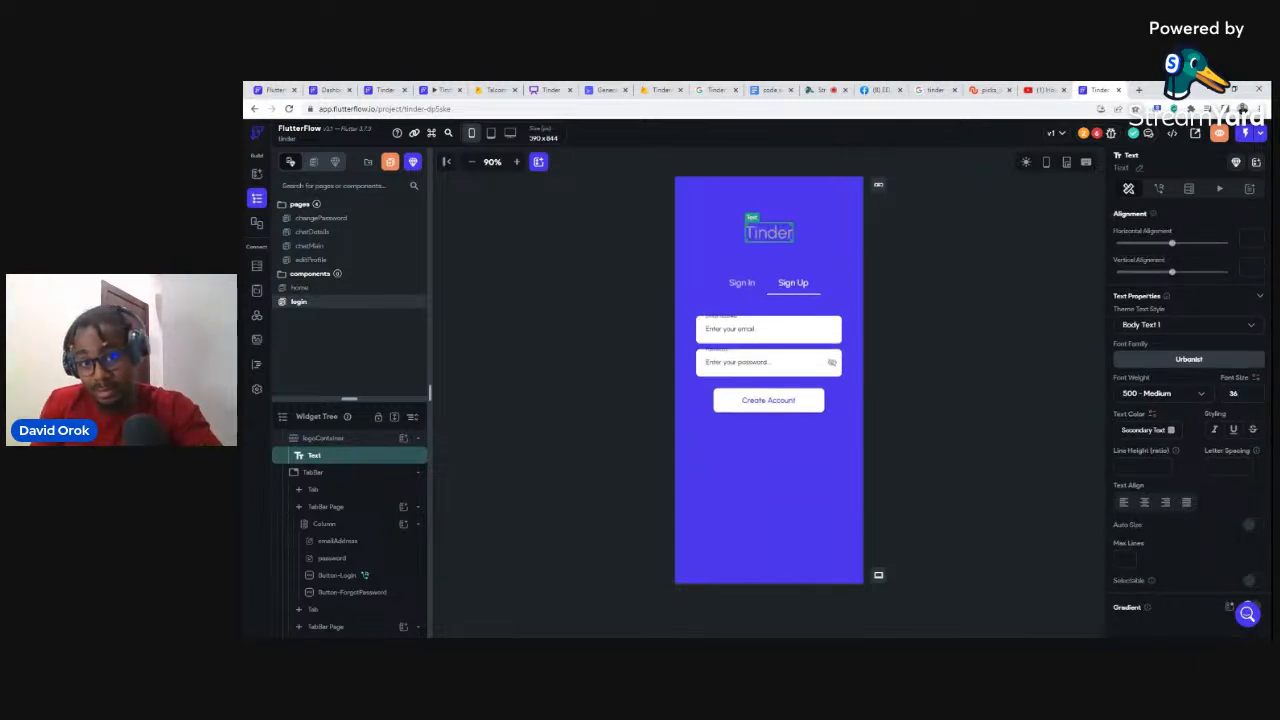
left_click(1152, 394)
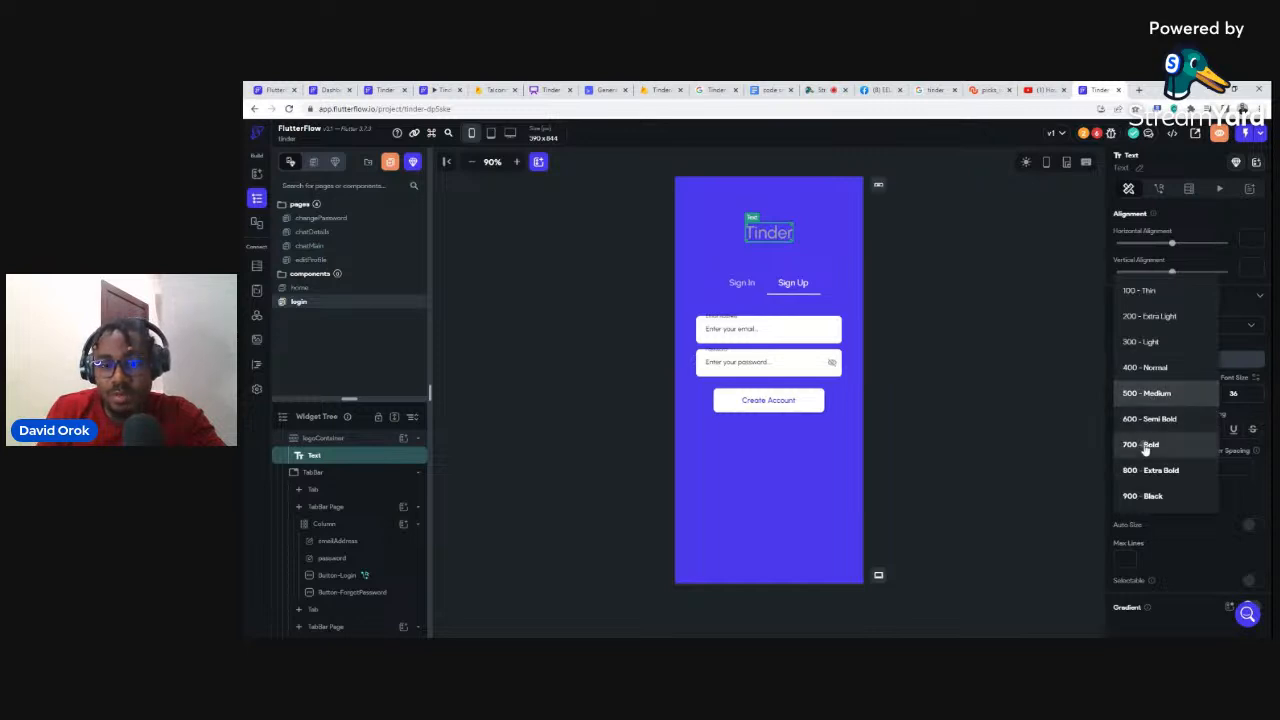
left_click(1146, 444)
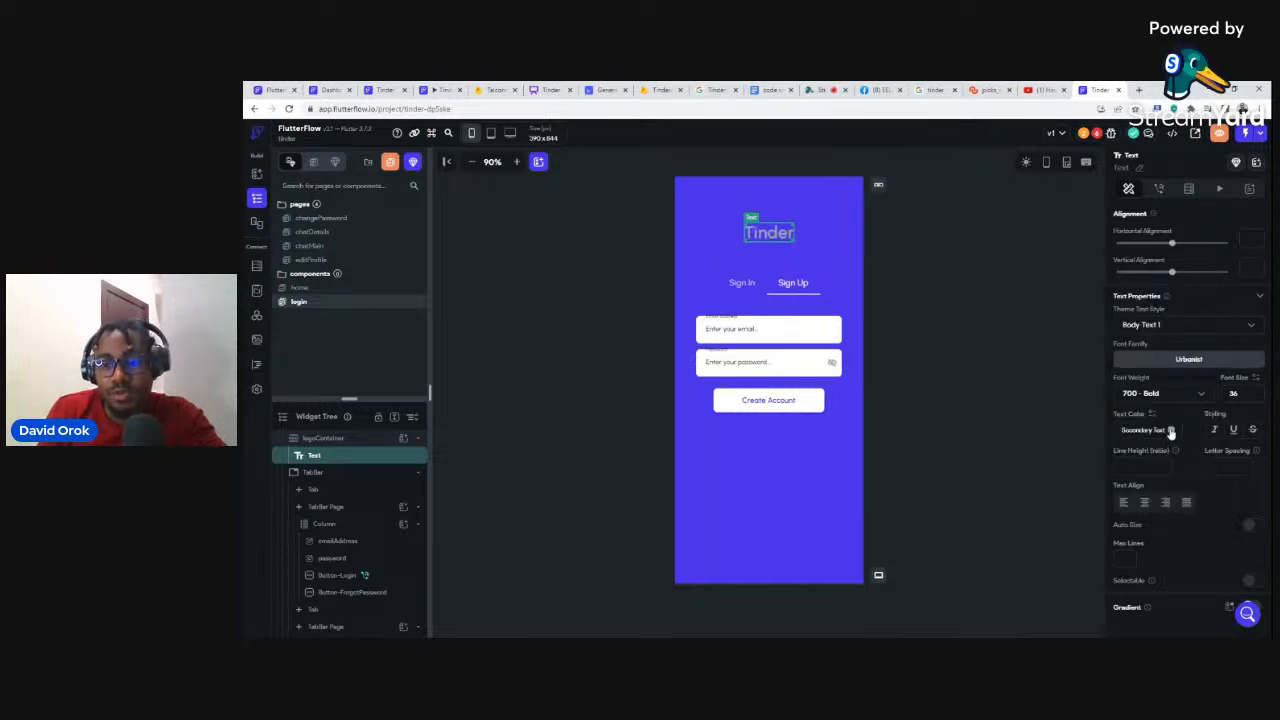
left_click(1171, 430)
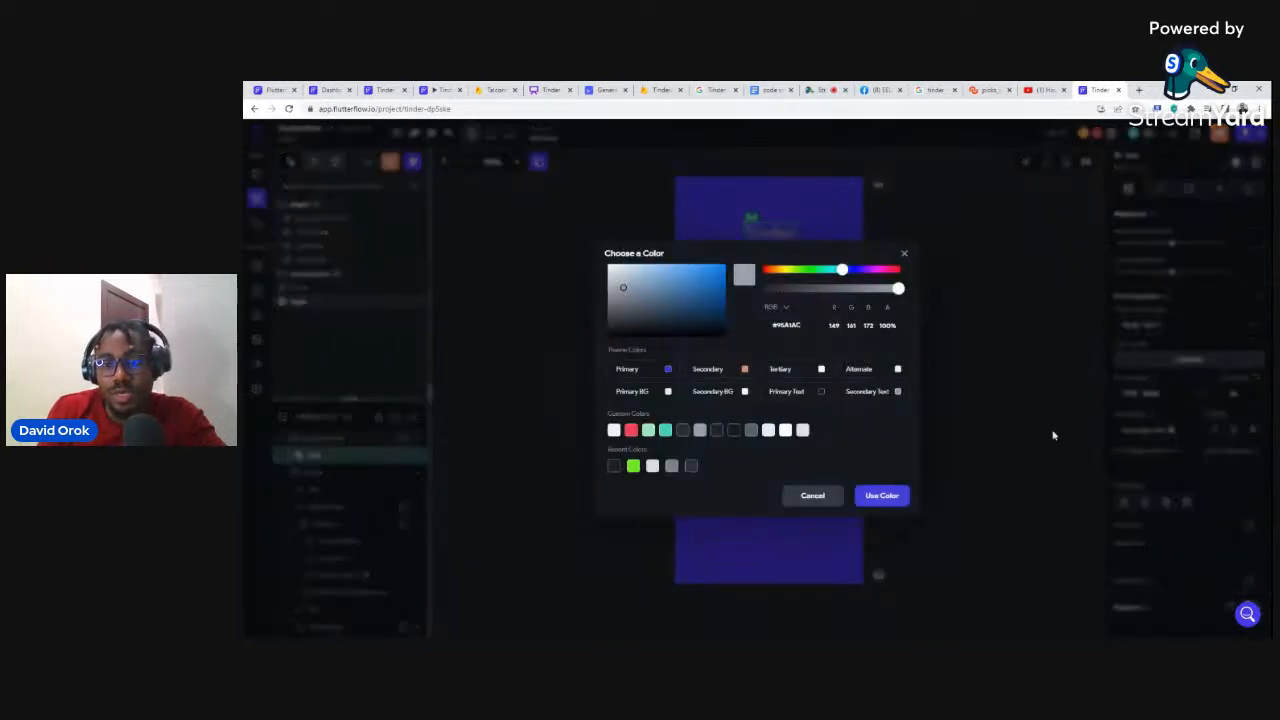
left_click(614, 432)
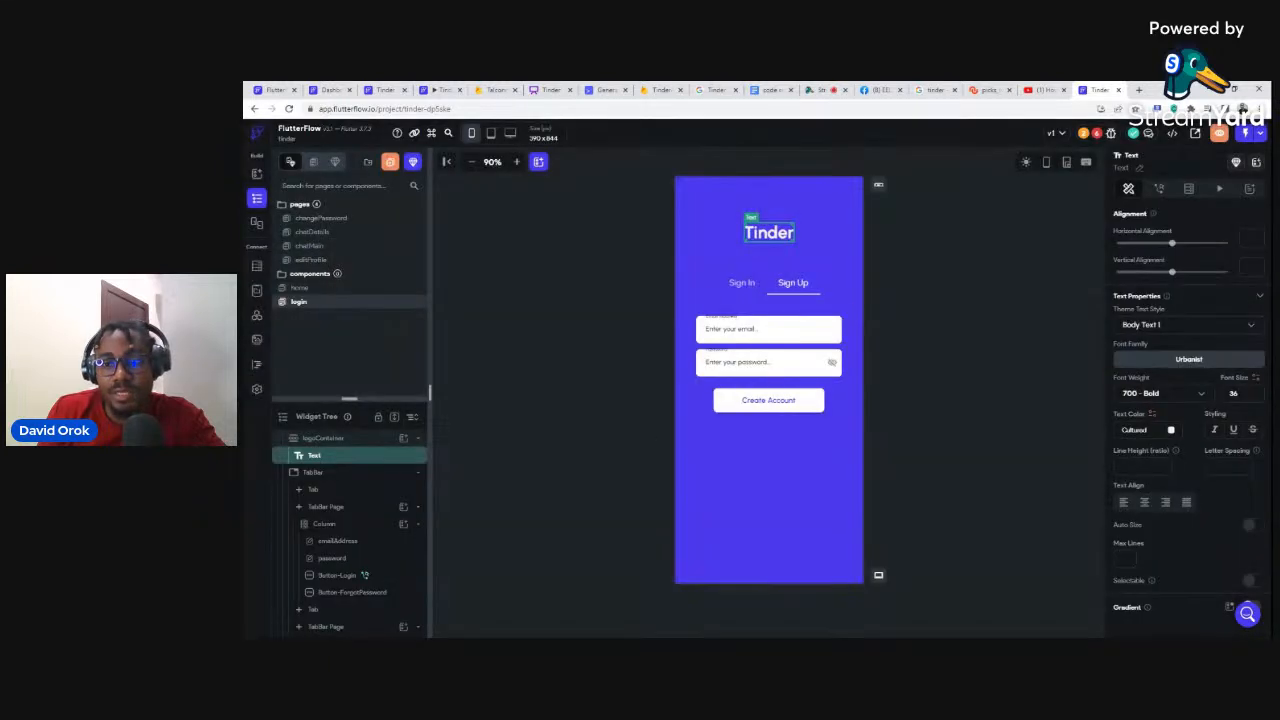
left_click(972, 218)
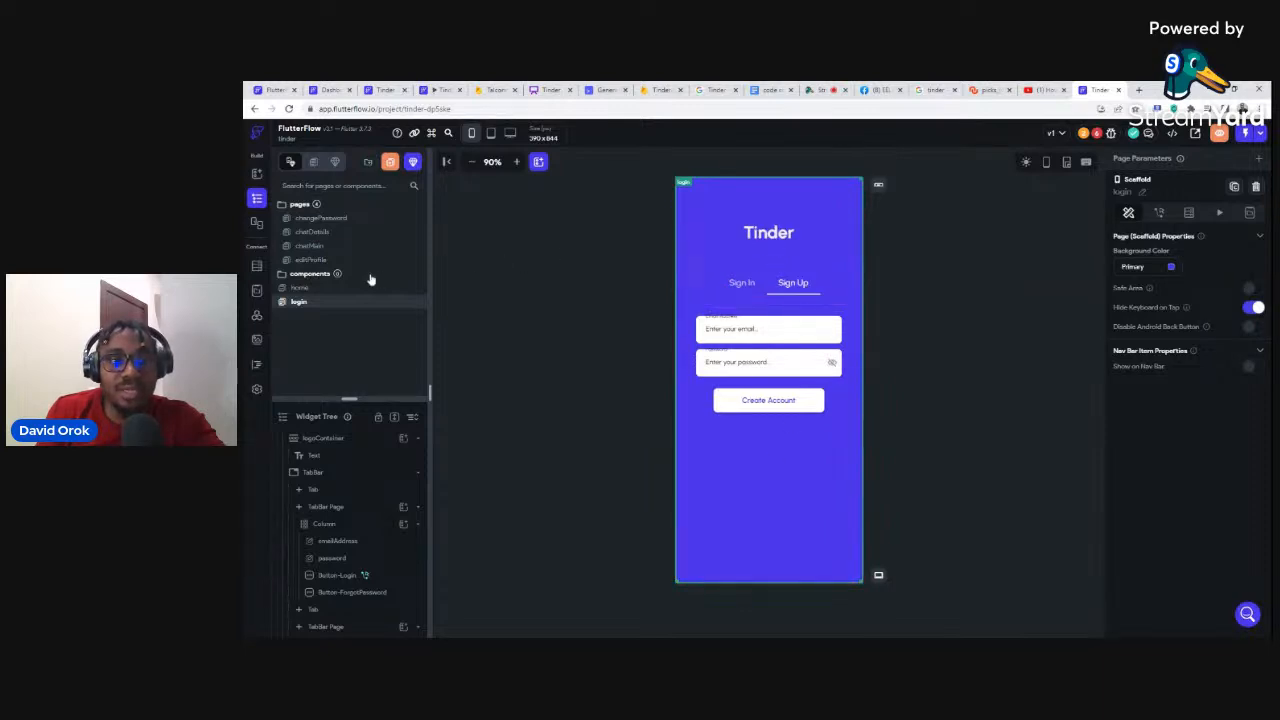
Step: Check the Sign Up and Sign In password fields, then open the Errors list of project issues
left_click(1096, 134)
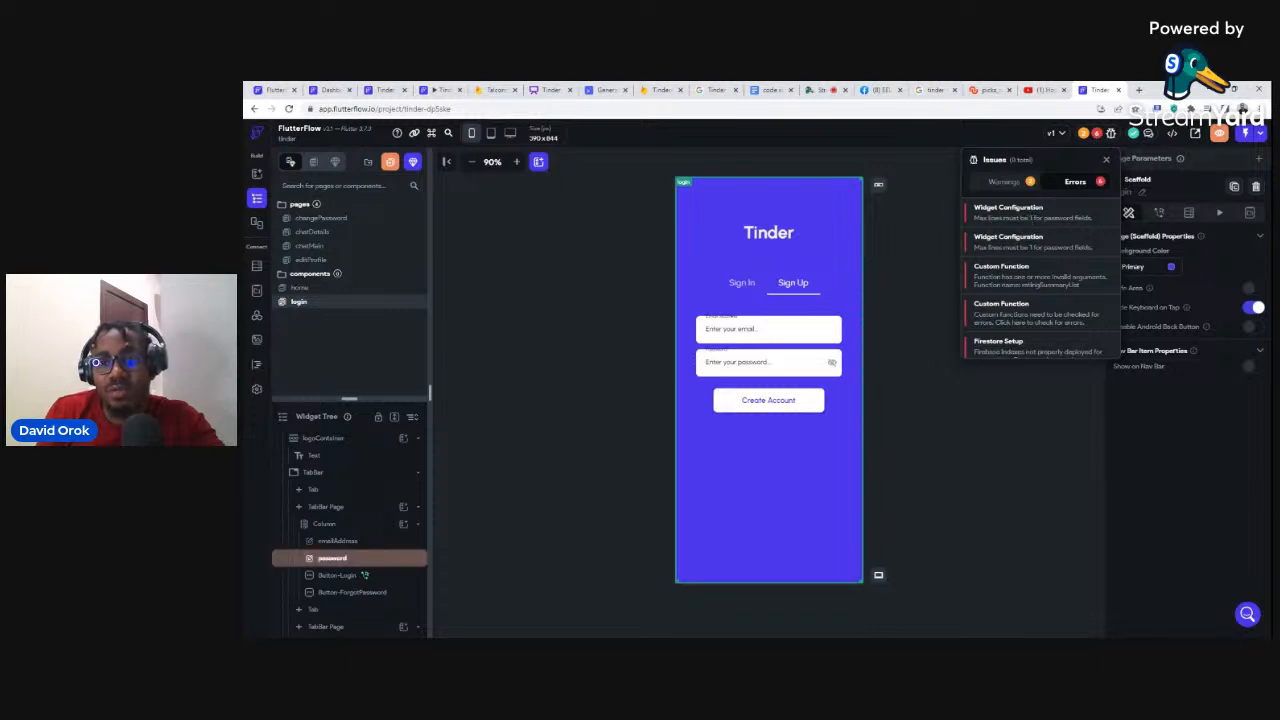
left_click(755, 366)
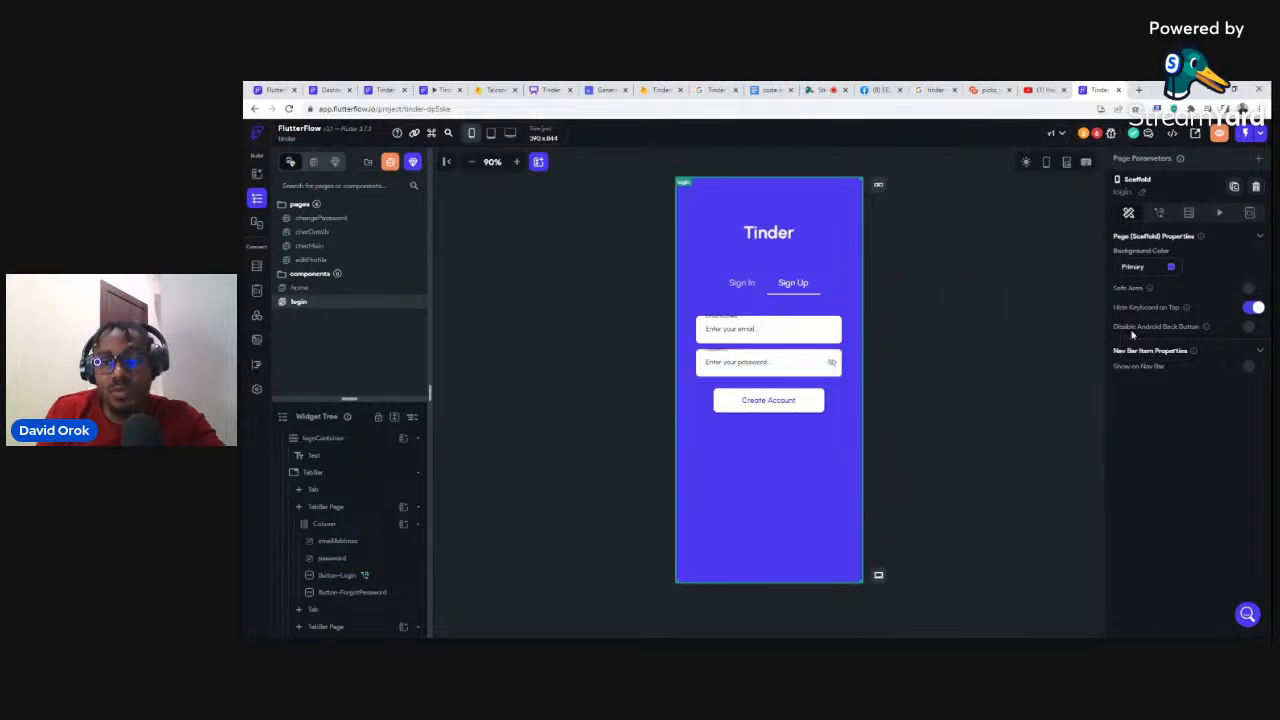
left_click(766, 370)
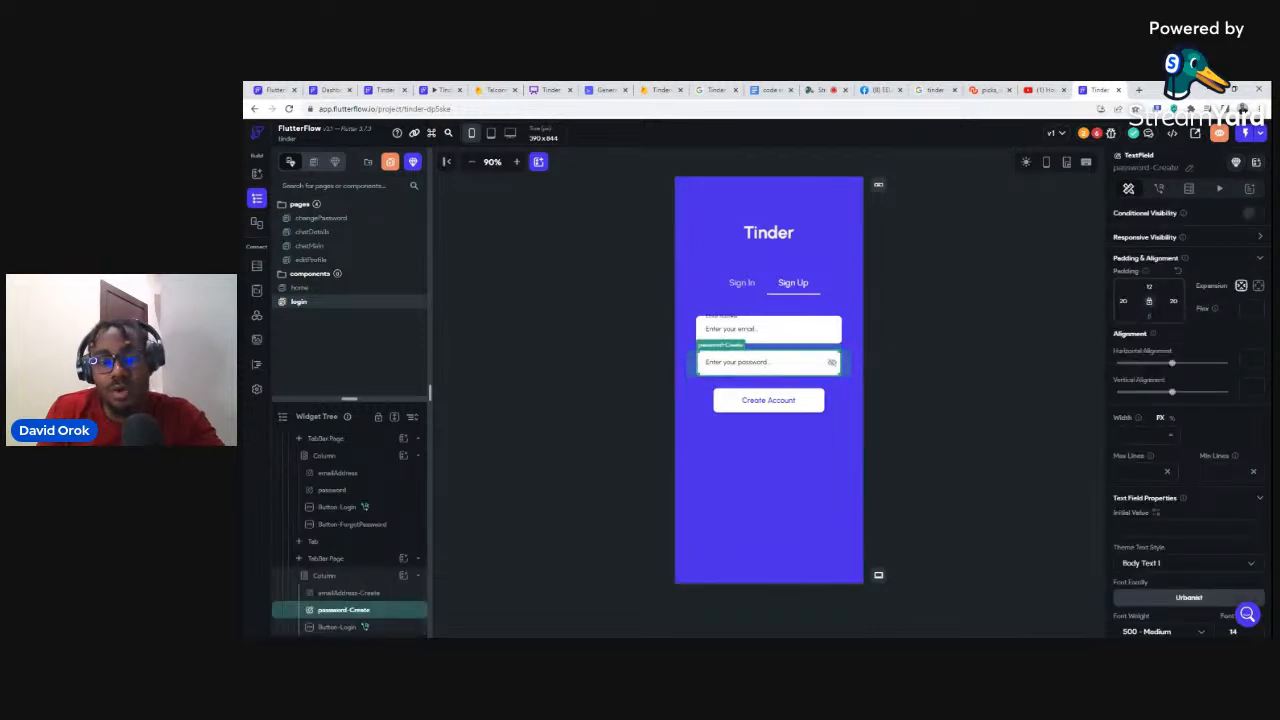
left_click(951, 329)
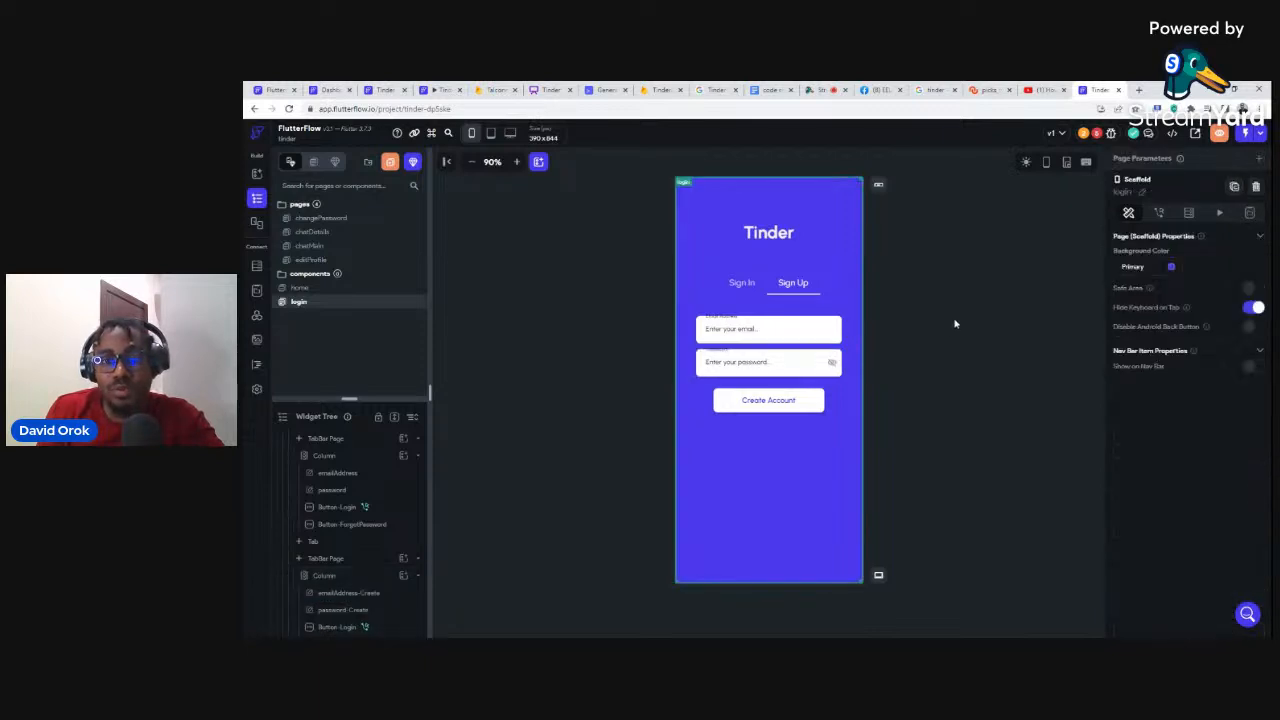
left_click(743, 284)
left_click(744, 368)
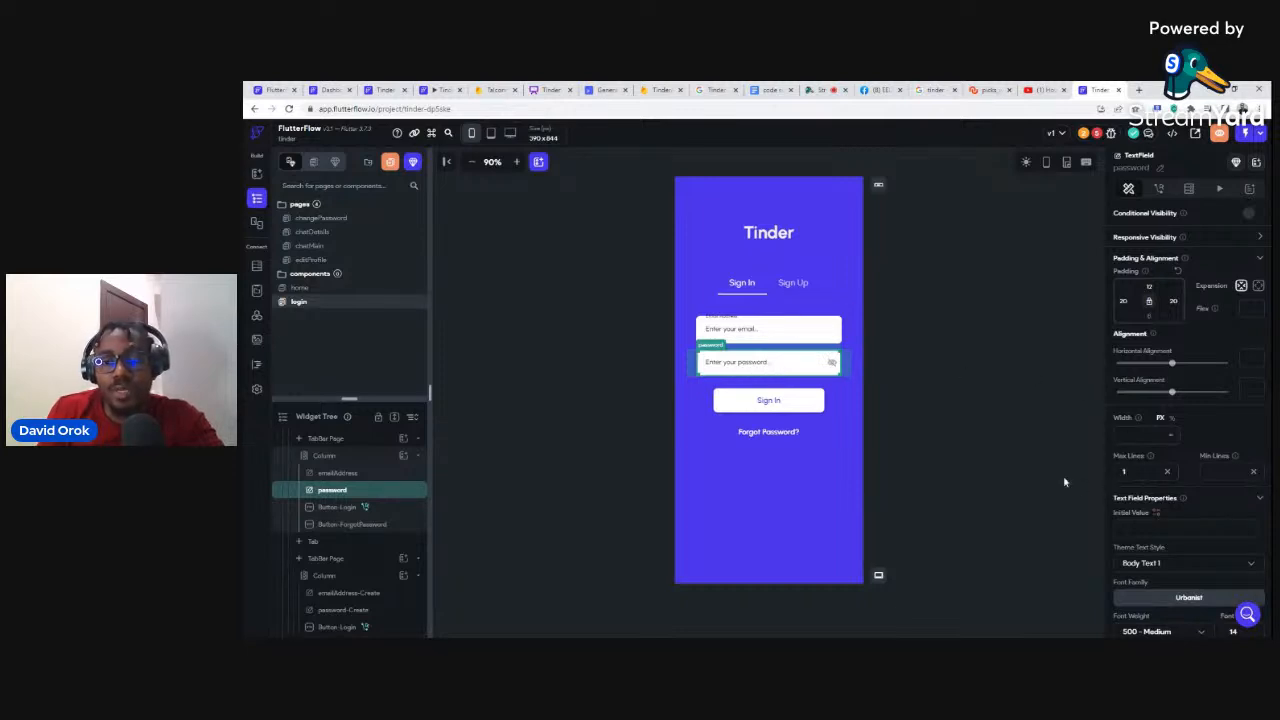
left_click(929, 381)
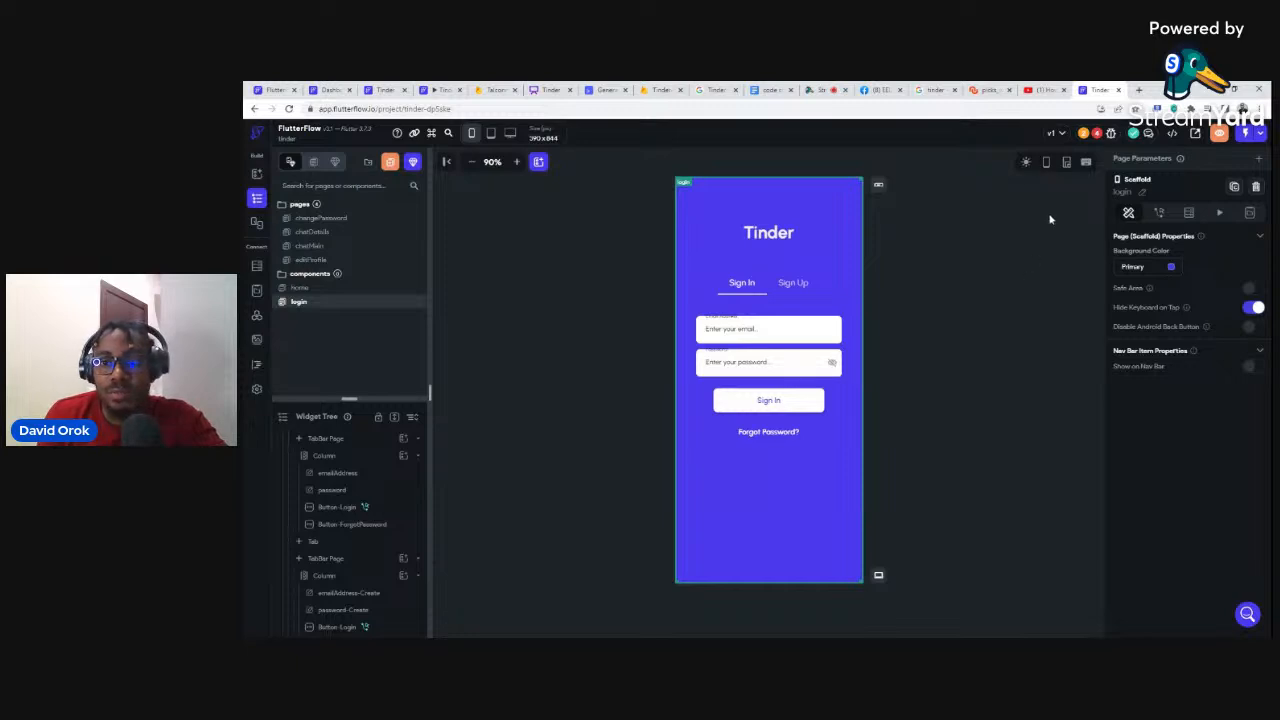
left_click(1097, 134)
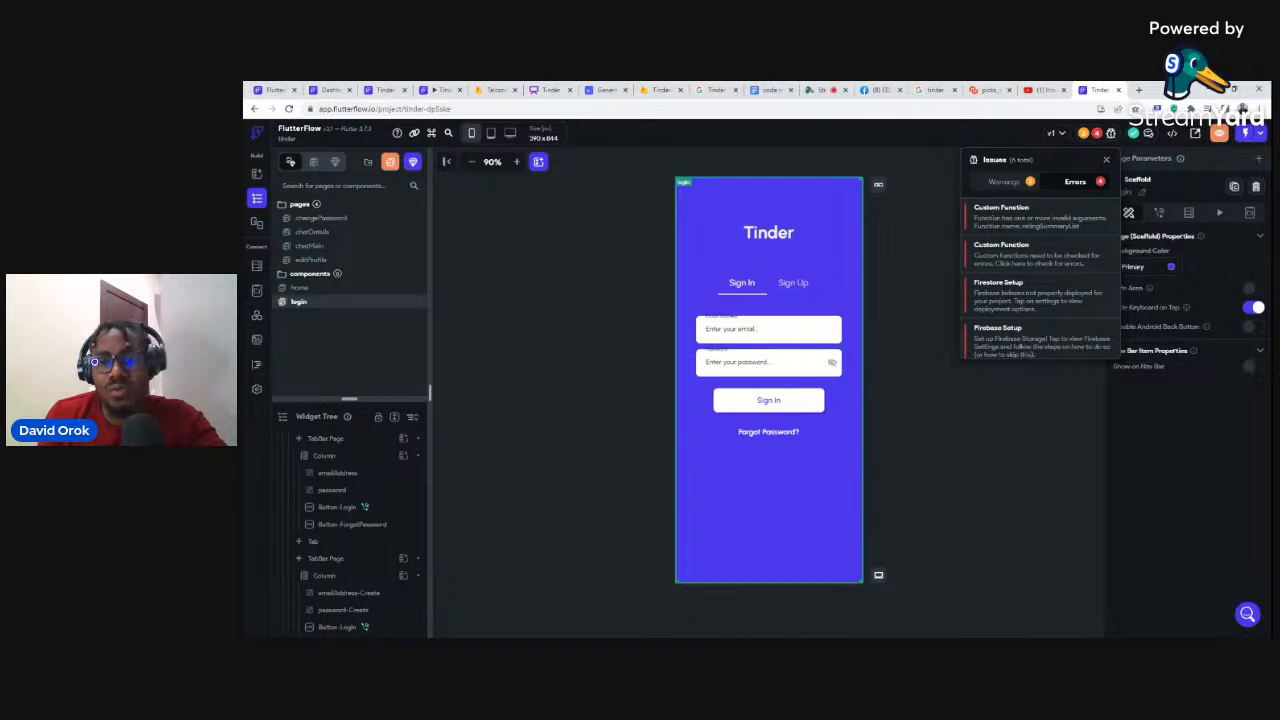
Step: Delete the ratingSummary and ratingSummaryList custom functions, confirming each deletion
left_click(991, 213)
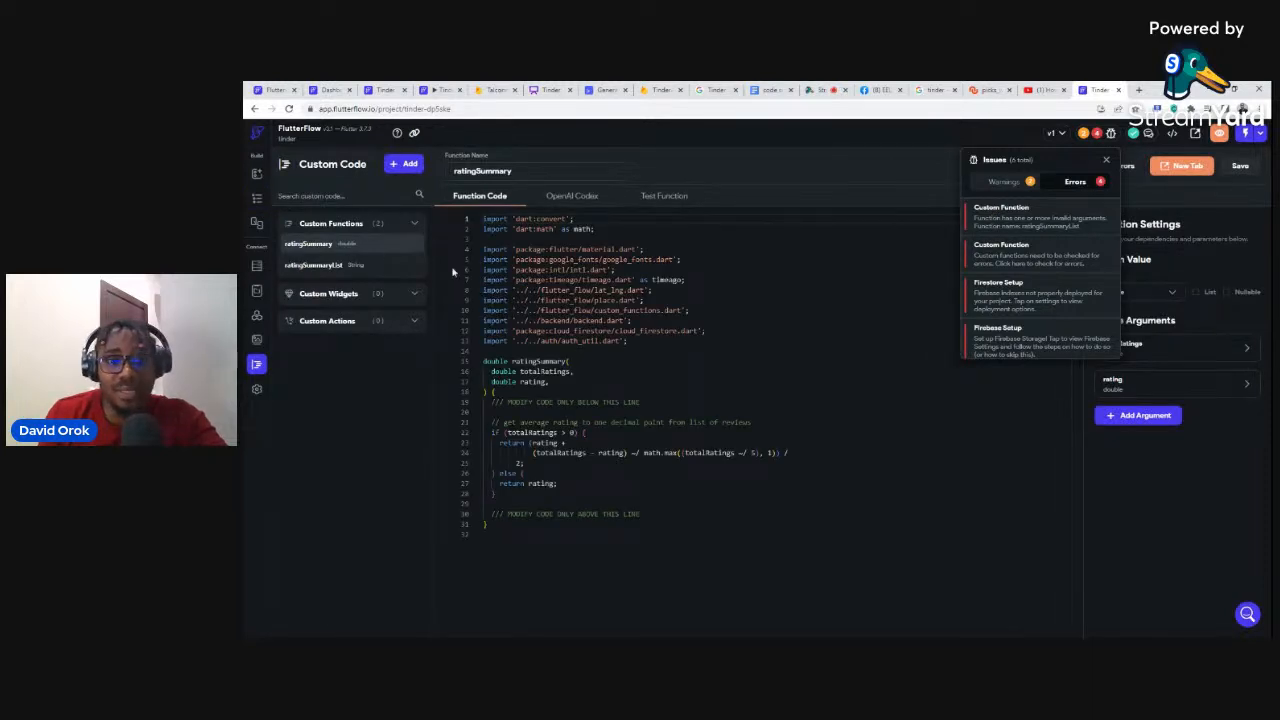
left_click(417, 227)
left_click(417, 227)
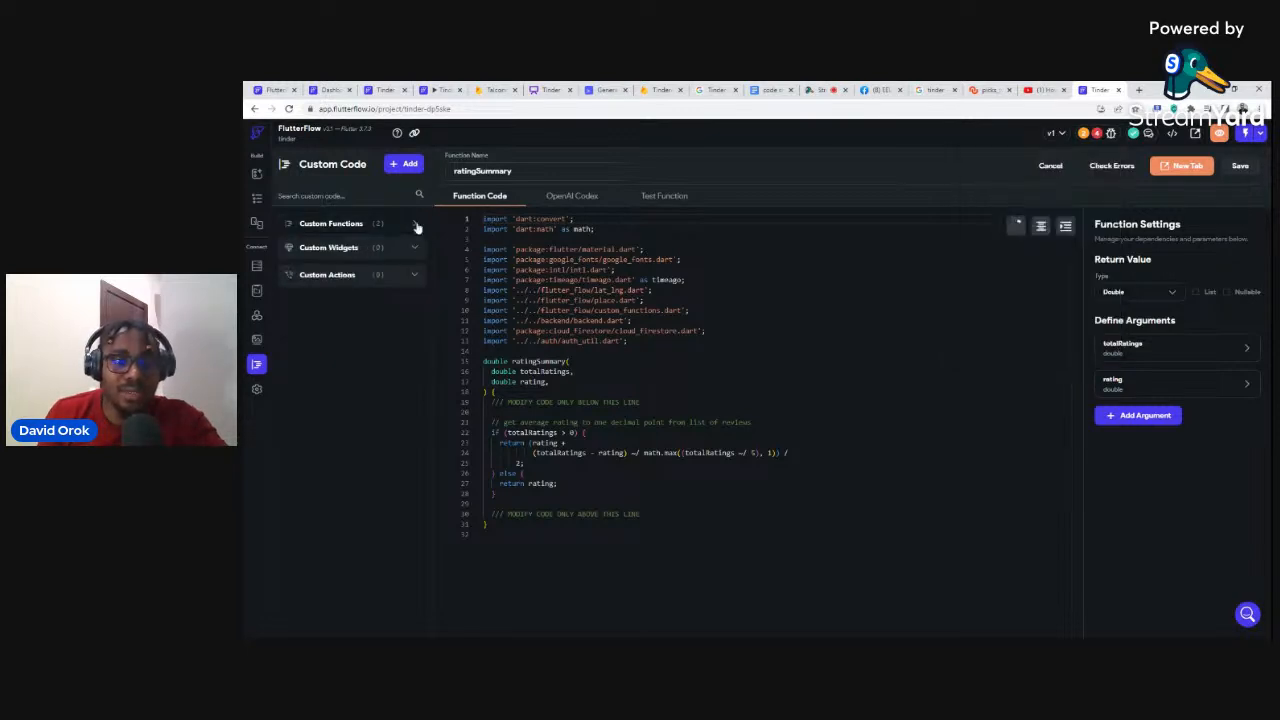
left_click(417, 227)
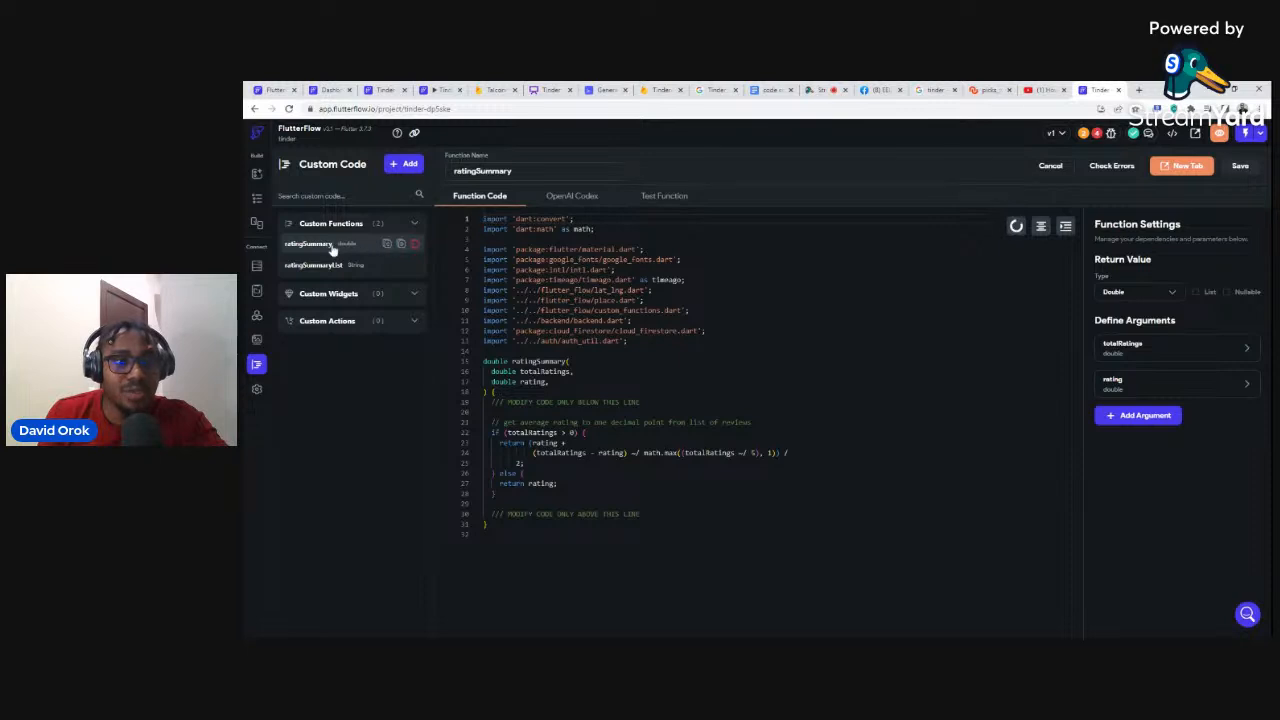
left_click(415, 244)
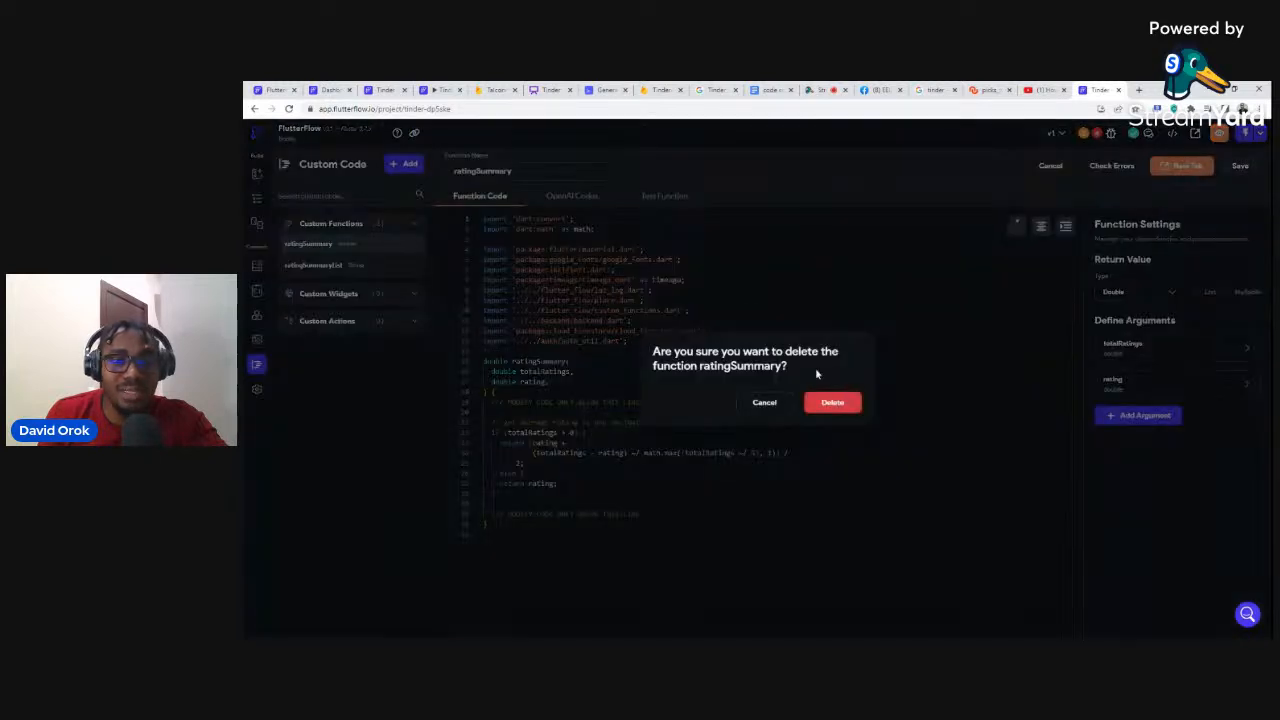
left_click(828, 404)
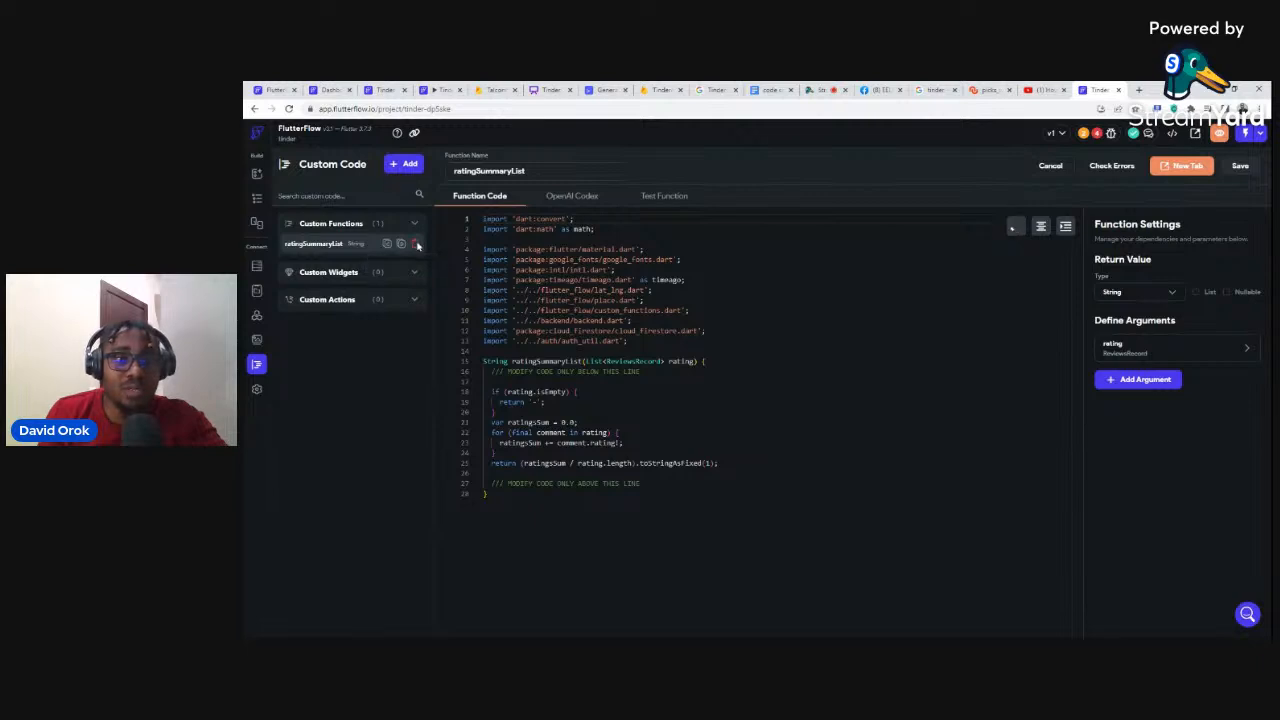
left_click(417, 245)
left_click(834, 404)
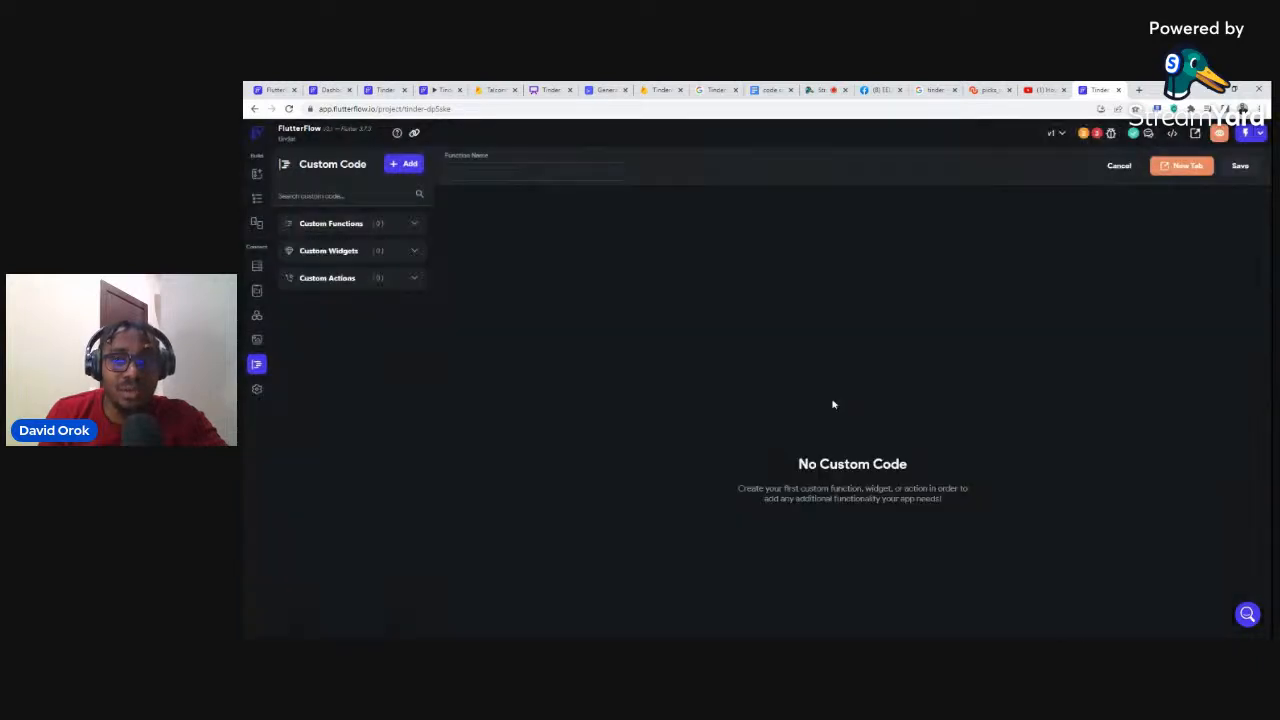
Step: Return to the cloned Tinder project's login page in the editor after checking the other browser tabs
left_click(257, 201)
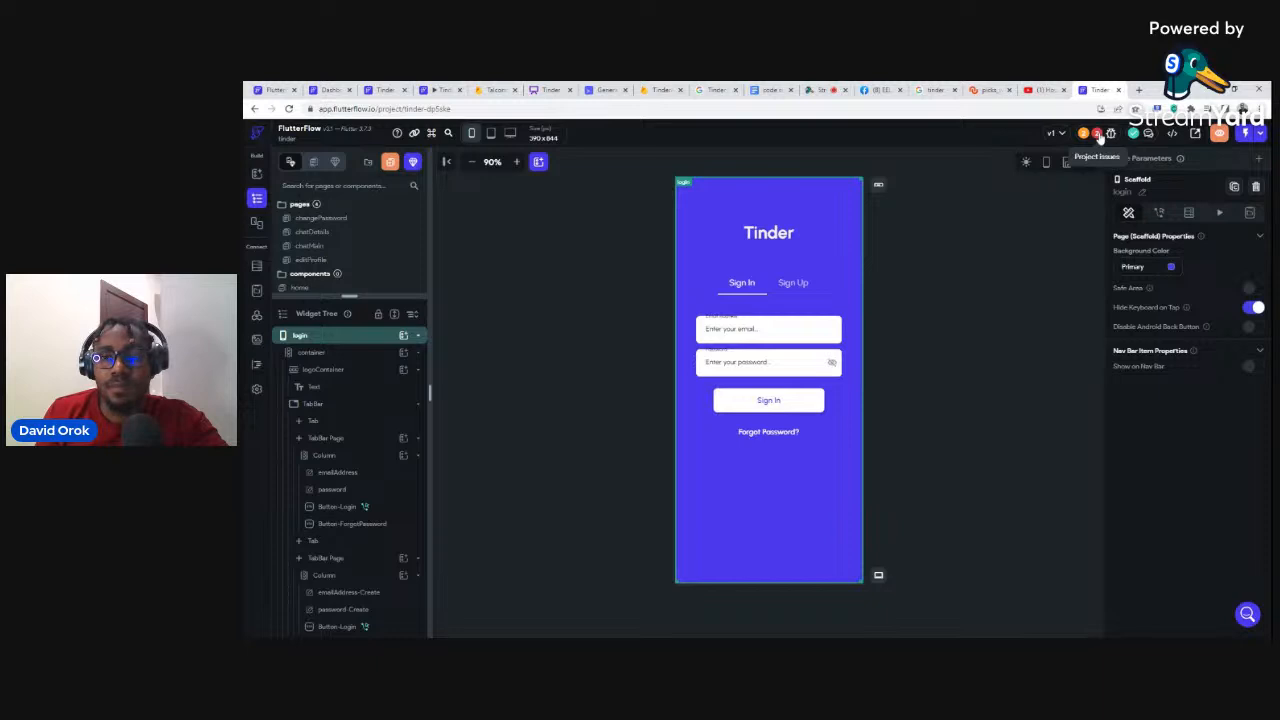
left_click(820, 89)
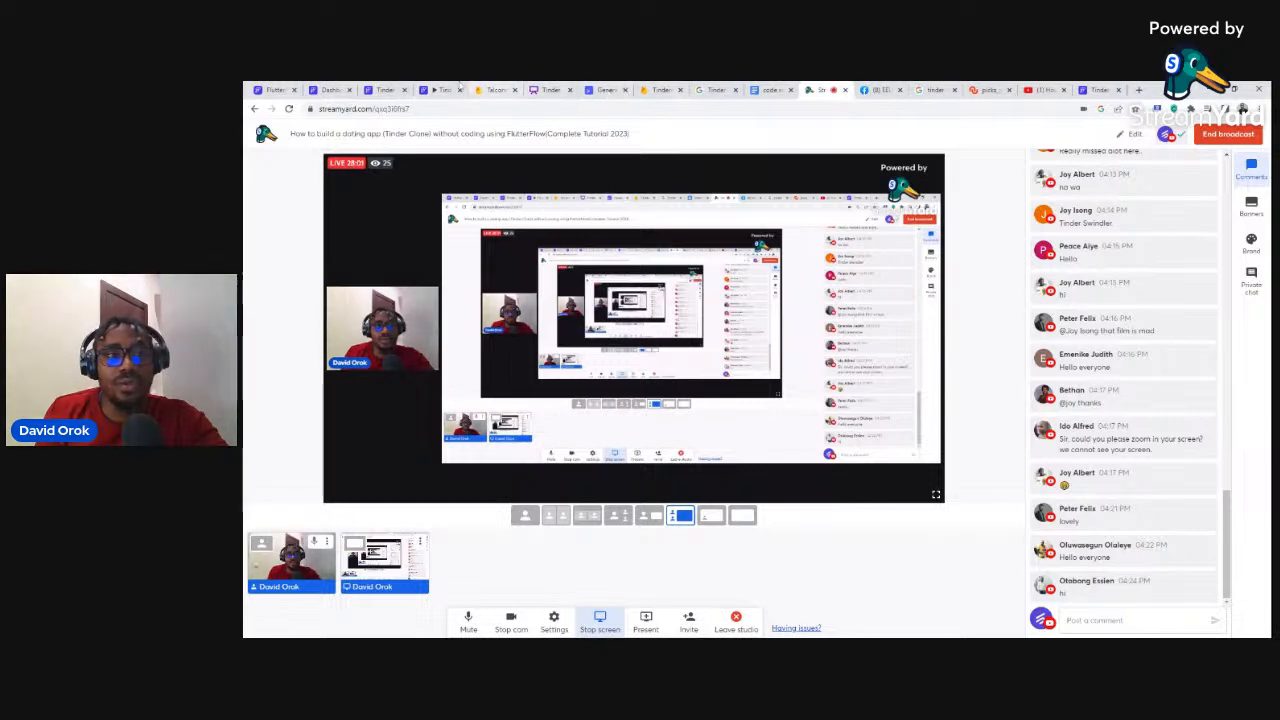
left_click(384, 89)
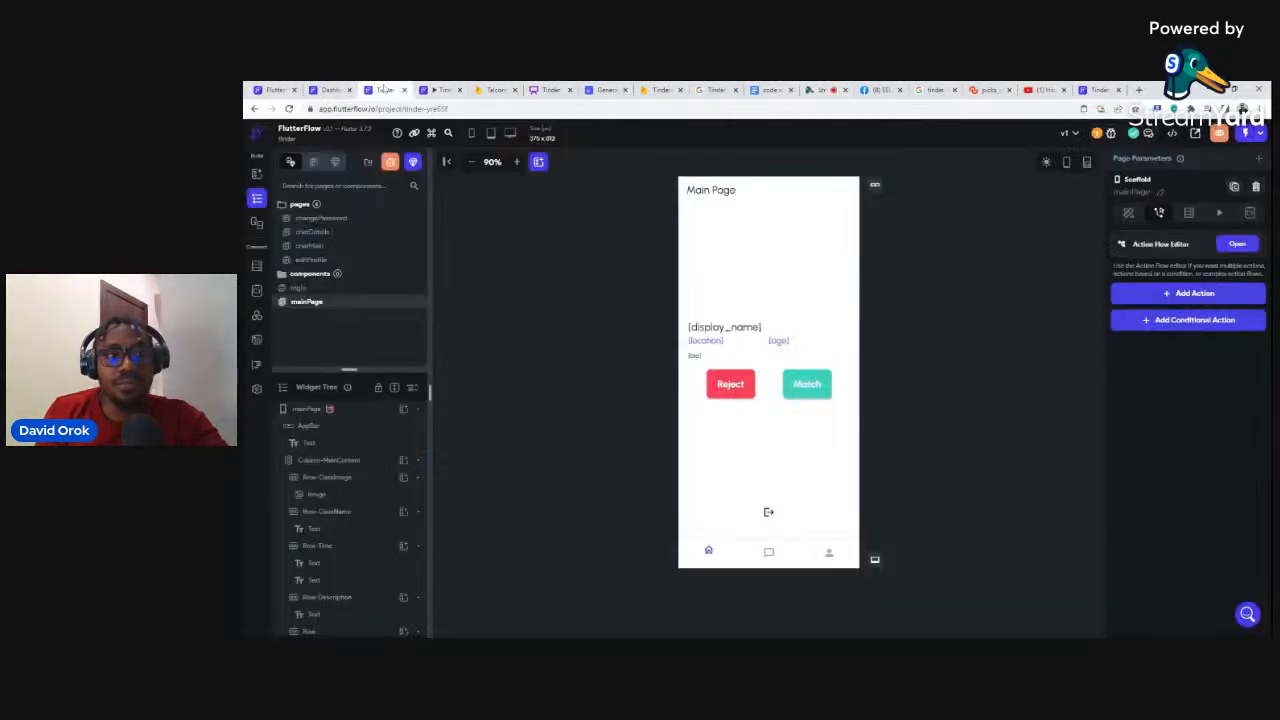
left_click(331, 88)
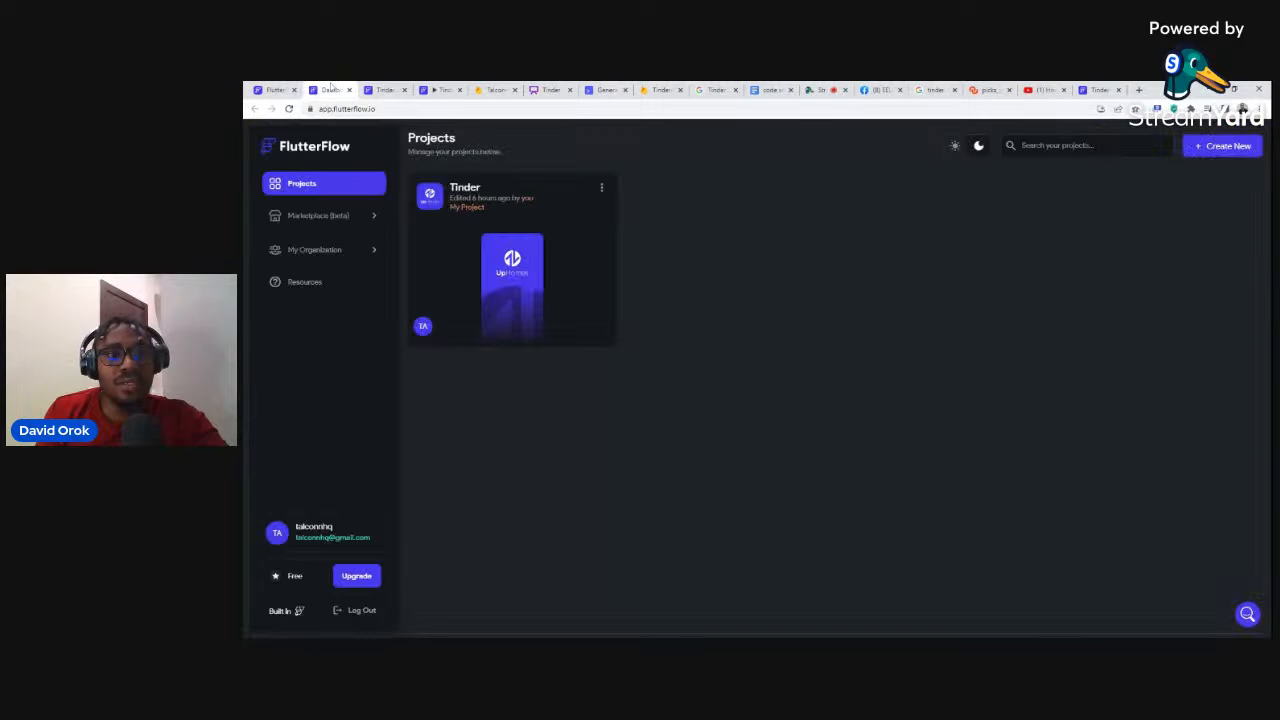
left_click(1094, 88)
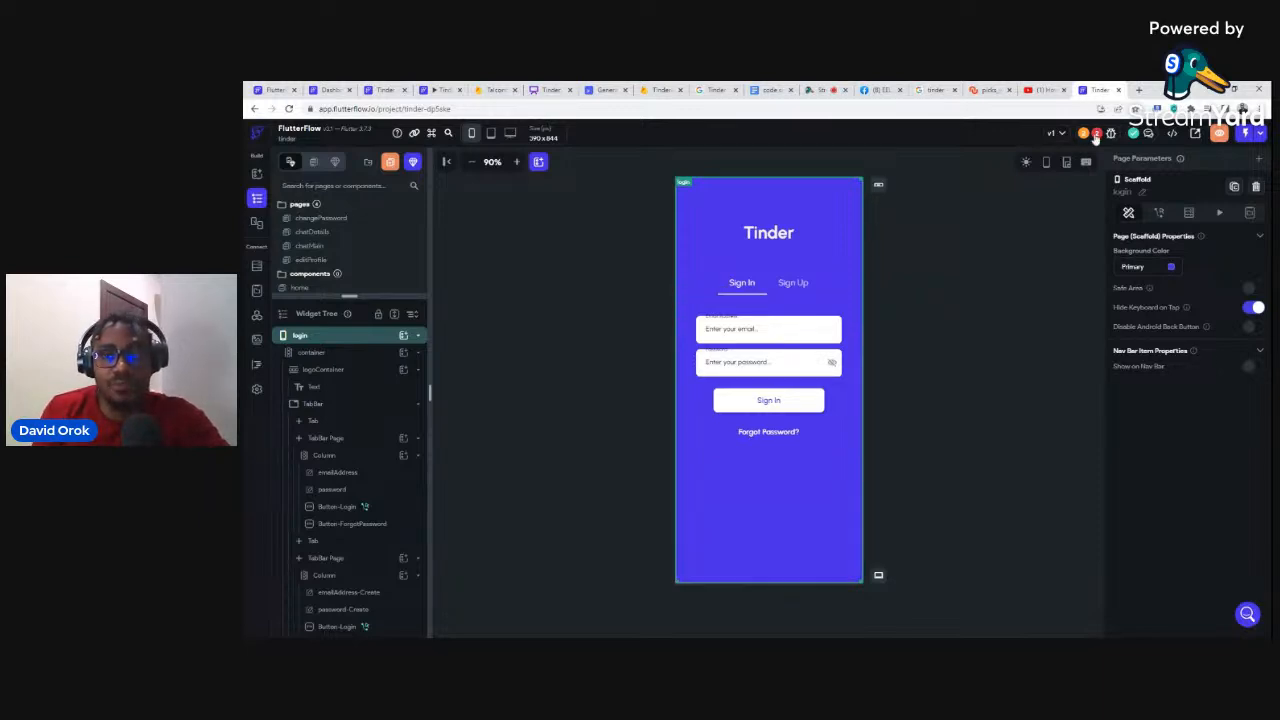
Step: Open Settings > Firebase from the Firestore Setup issue, then view TinderApp's Firestore users collection
left_click(1097, 134)
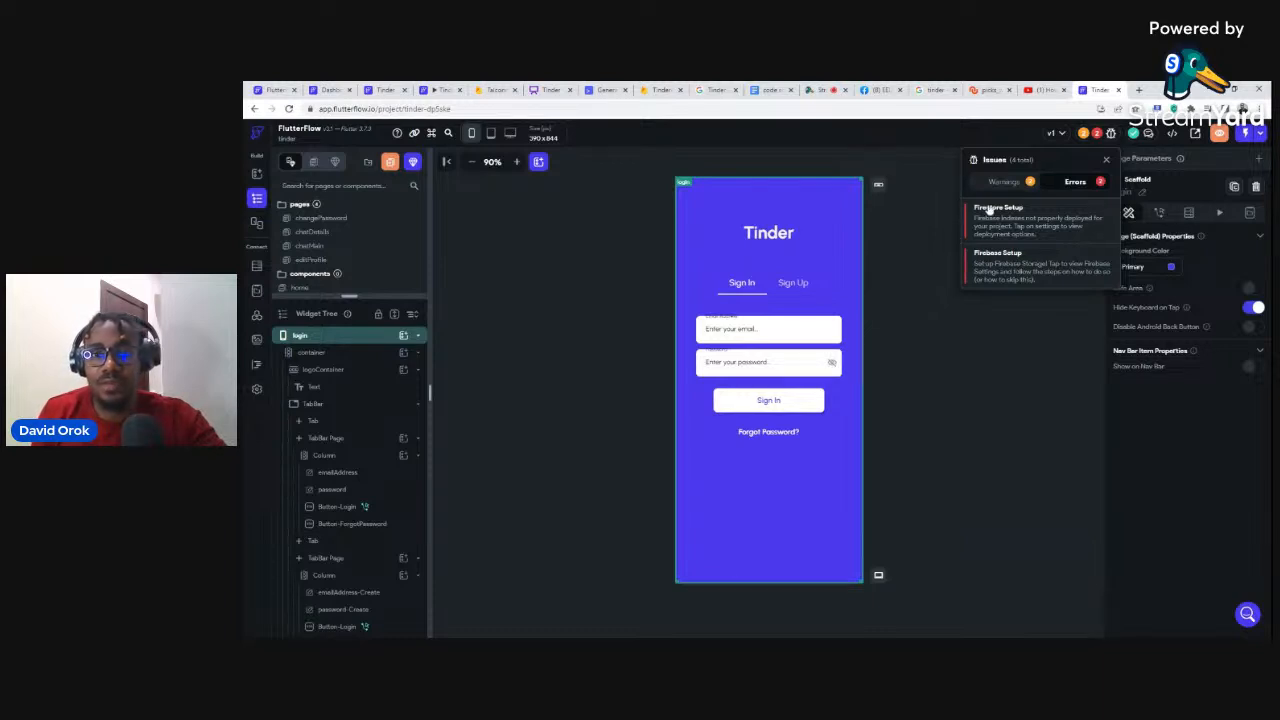
left_click(990, 212)
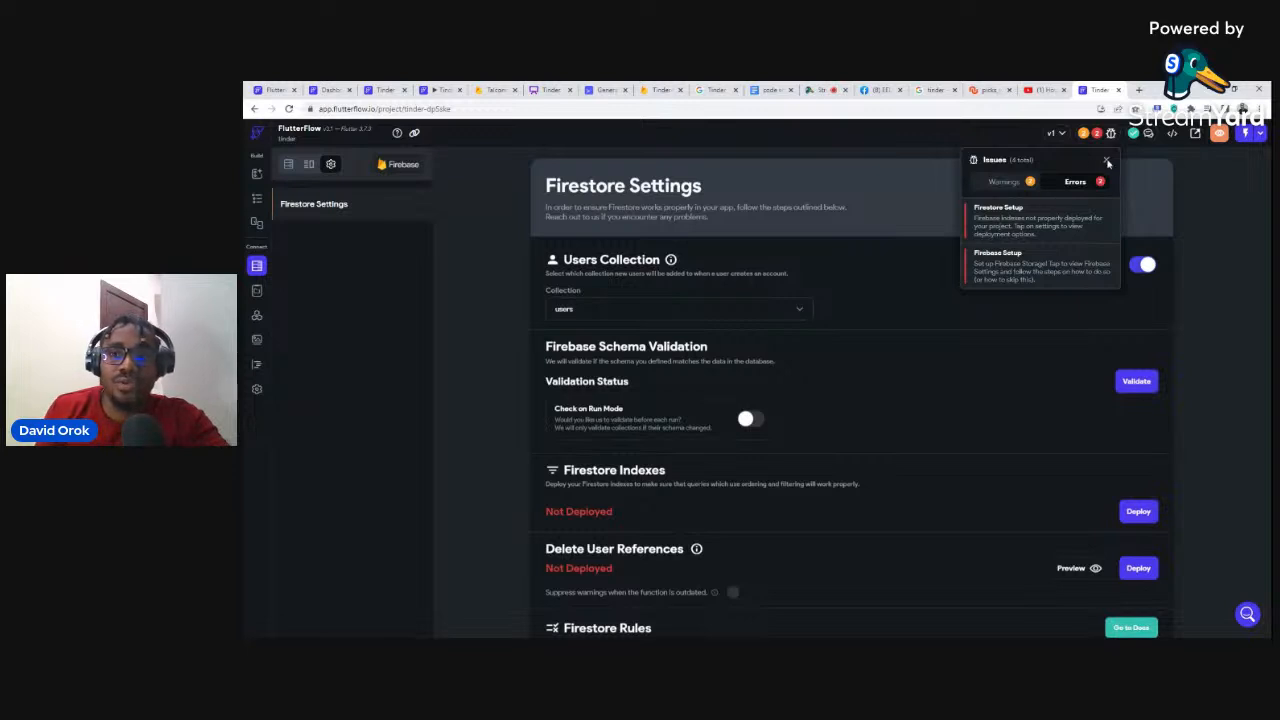
left_click(1107, 161)
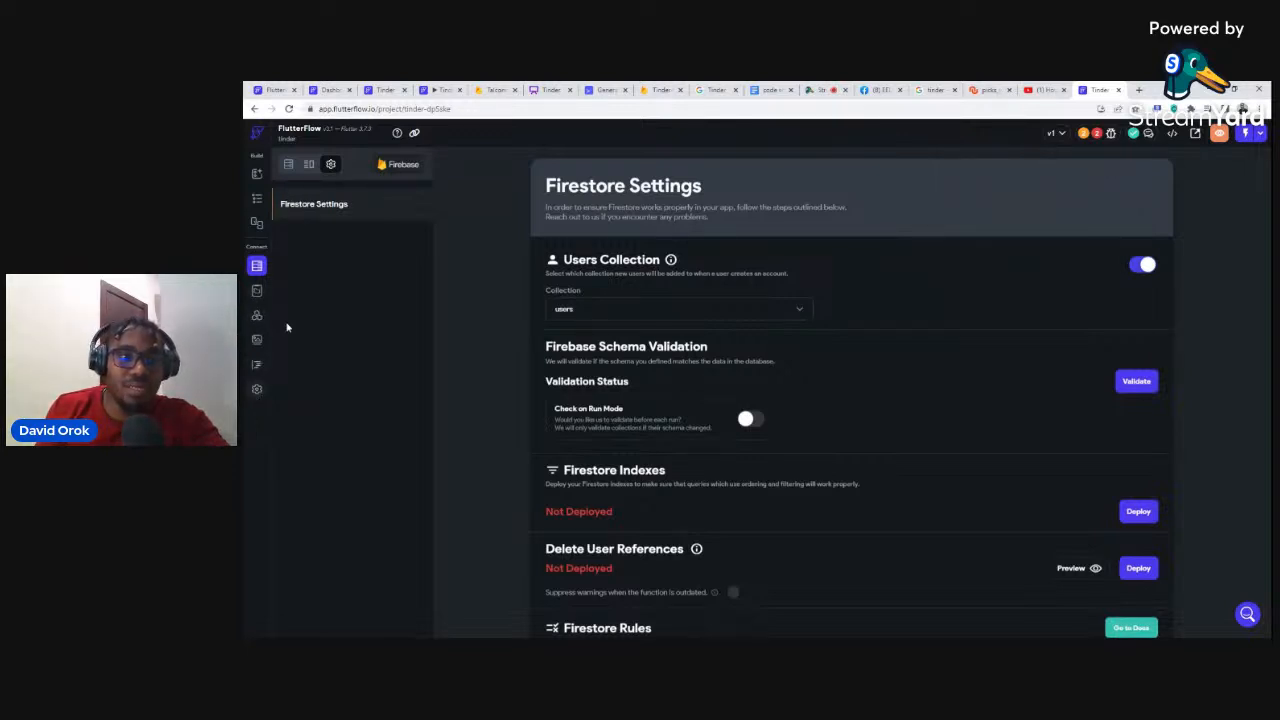
left_click(257, 389)
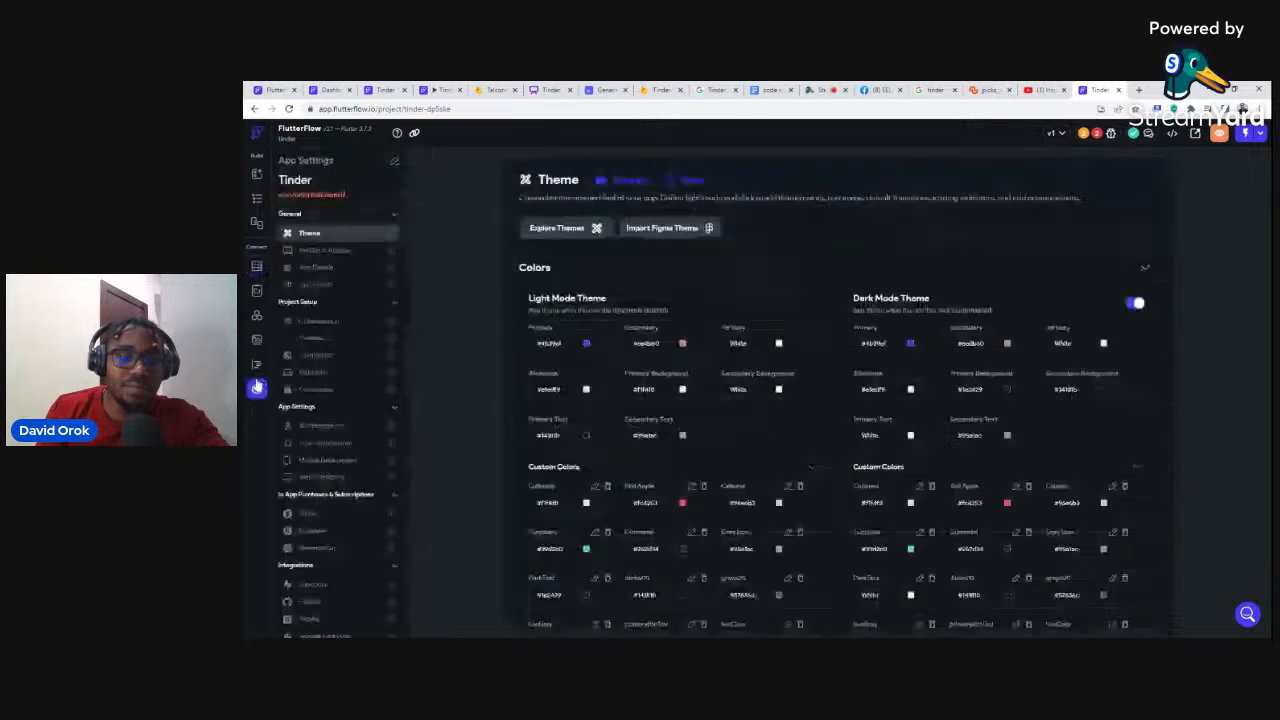
left_click(313, 339)
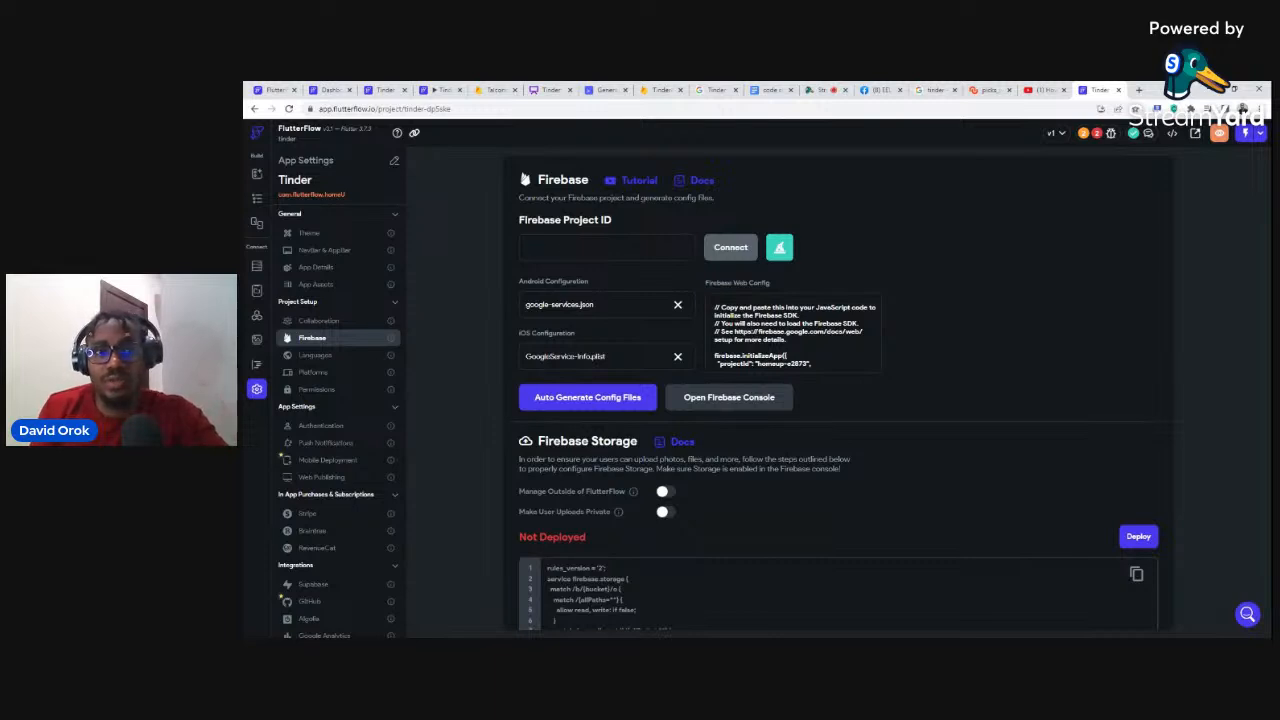
left_click(658, 89)
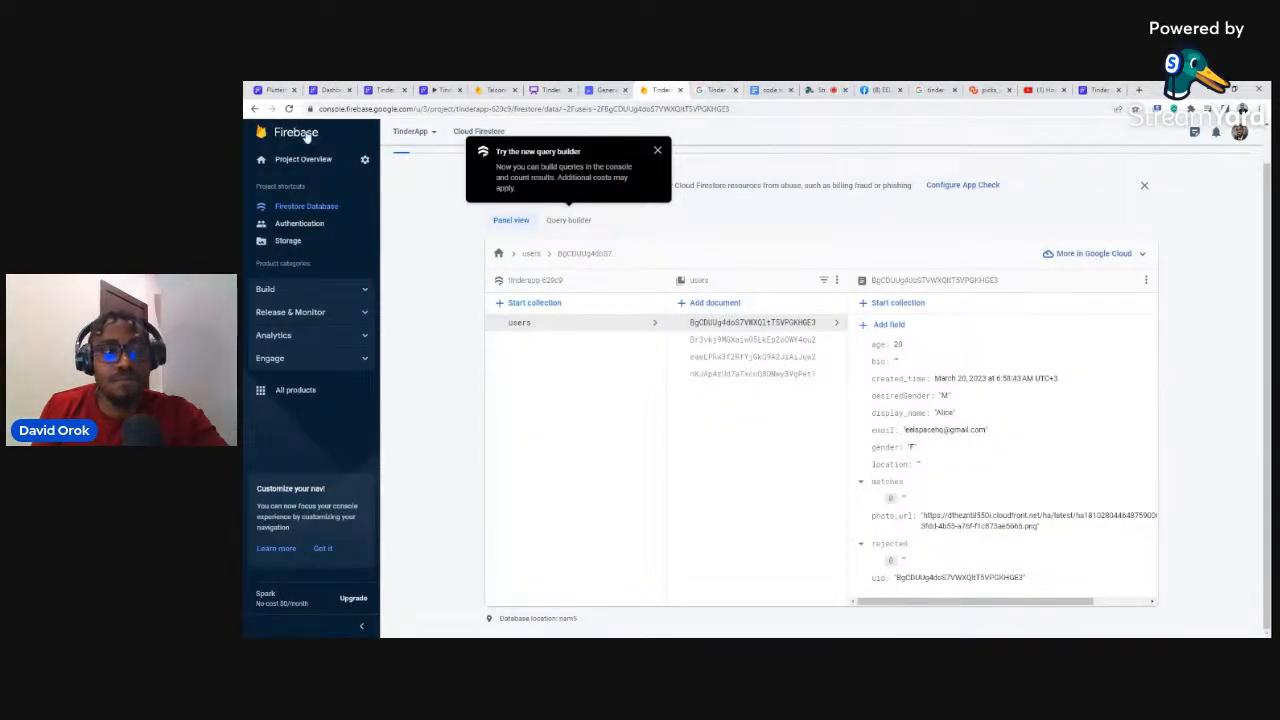
Step: Open the Firebase console home page in a new tab listing the TinderApp and Tinder projects
middle_click(262, 140)
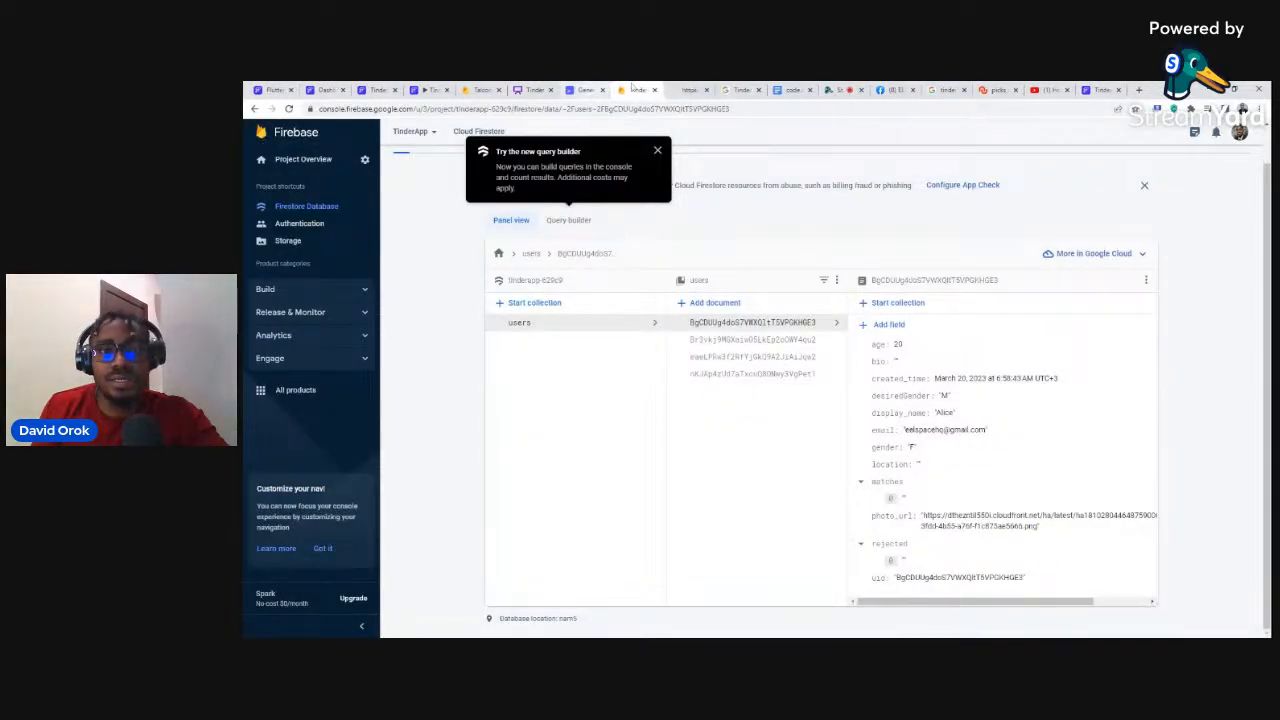
left_click(680, 89)
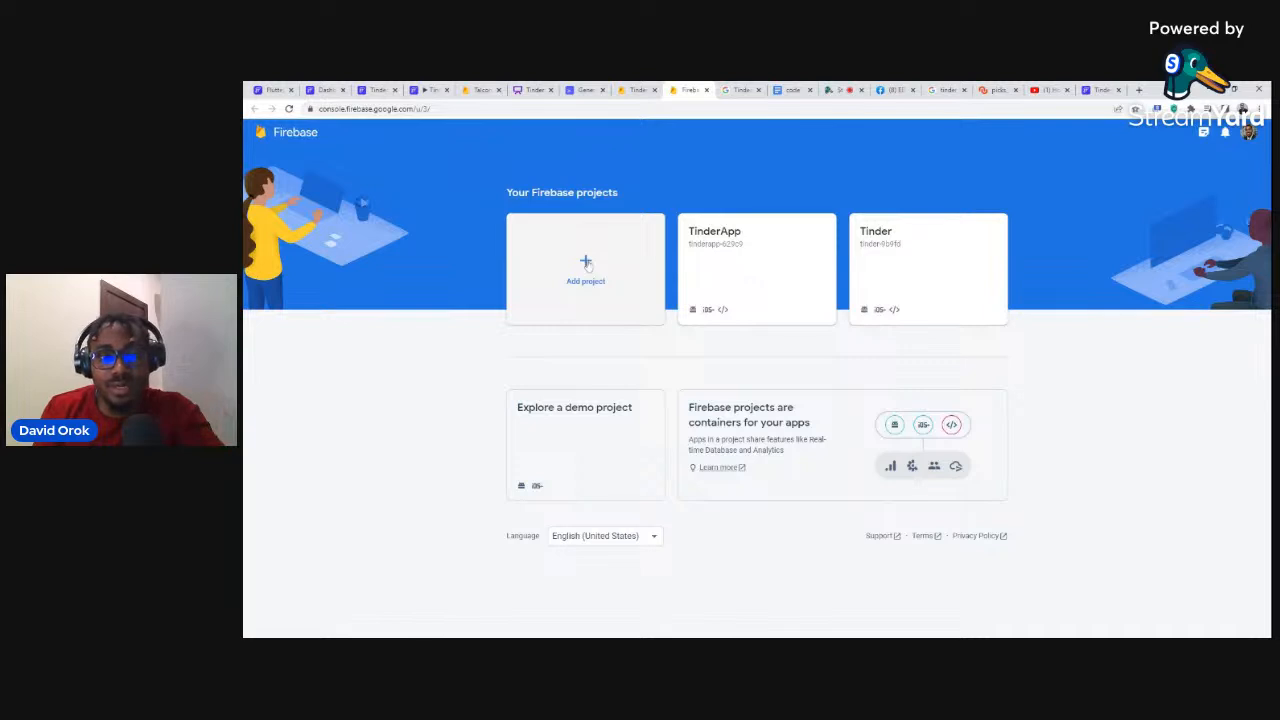
Step: Create the Firebase project 'TinderApps' without Google Analytics and enter its overview
left_click(587, 264)
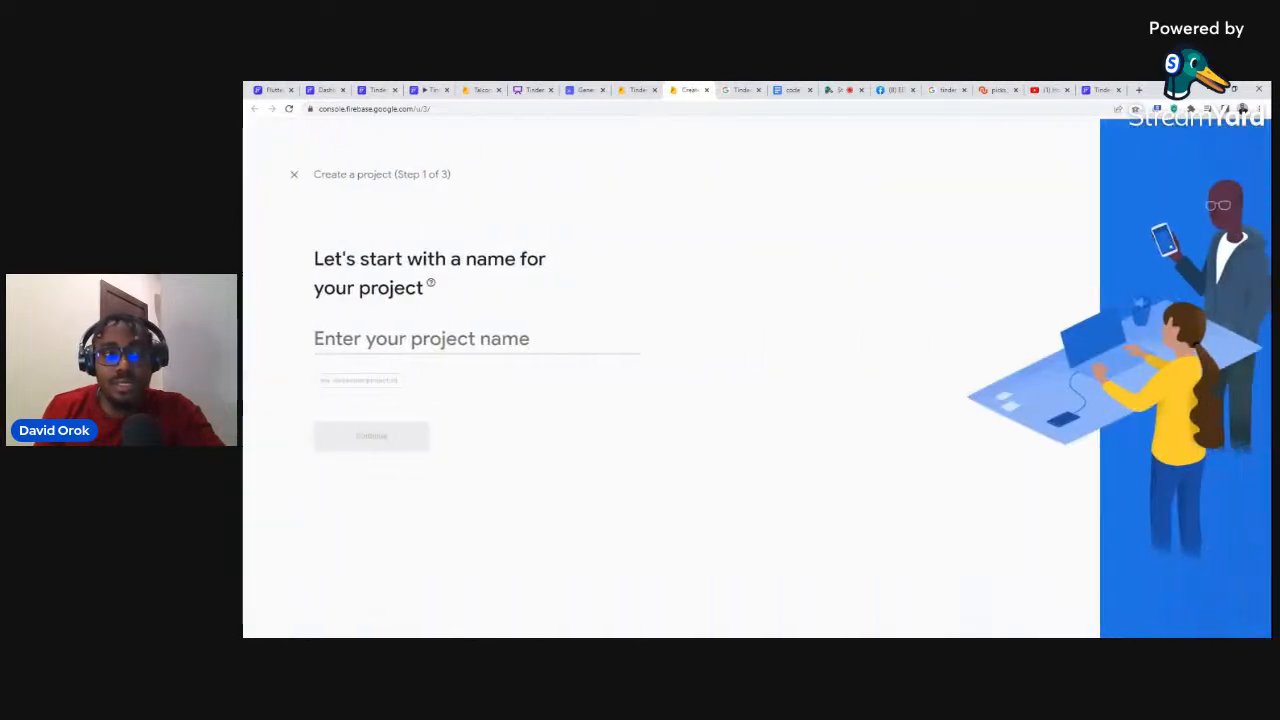
type("T")
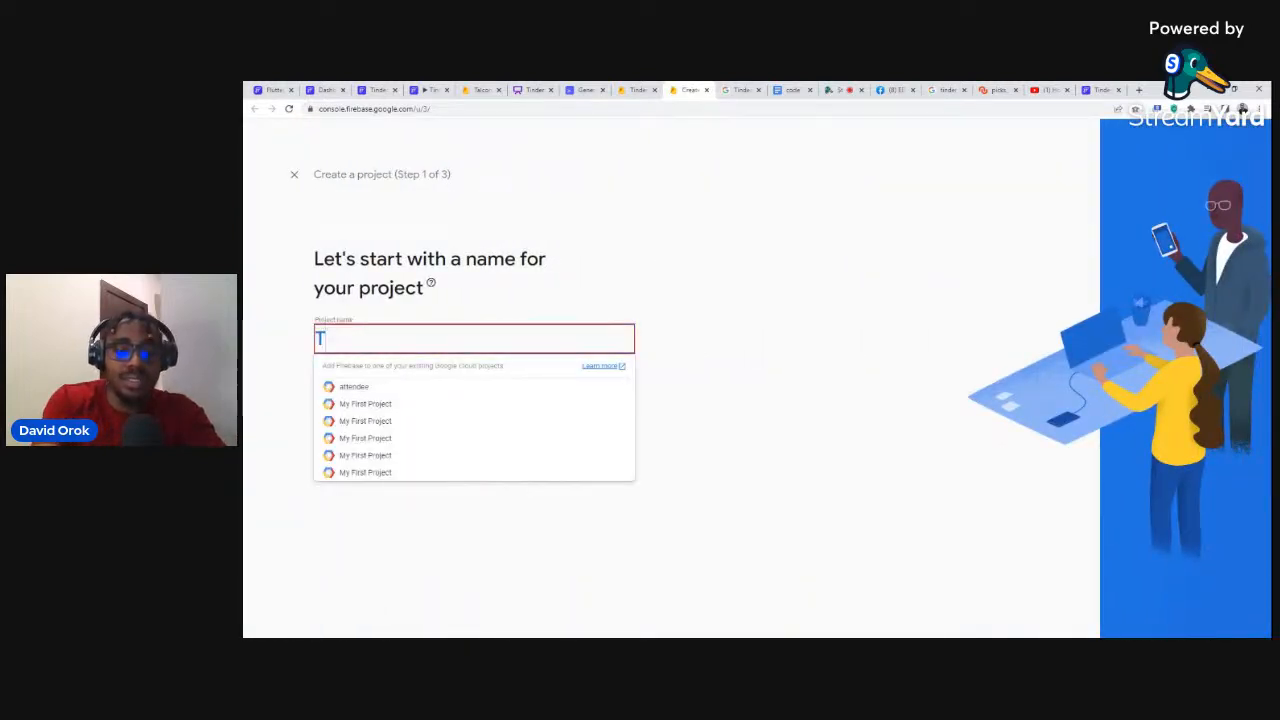
type("inder")
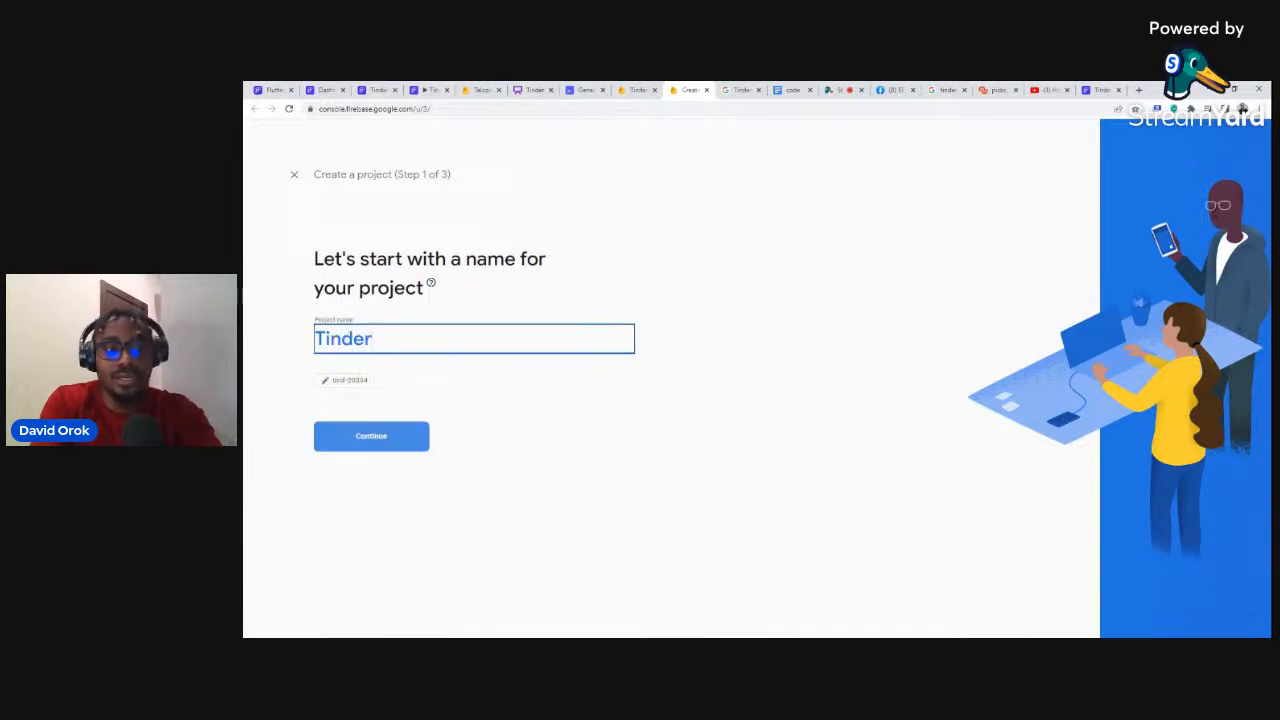
type("Apps")
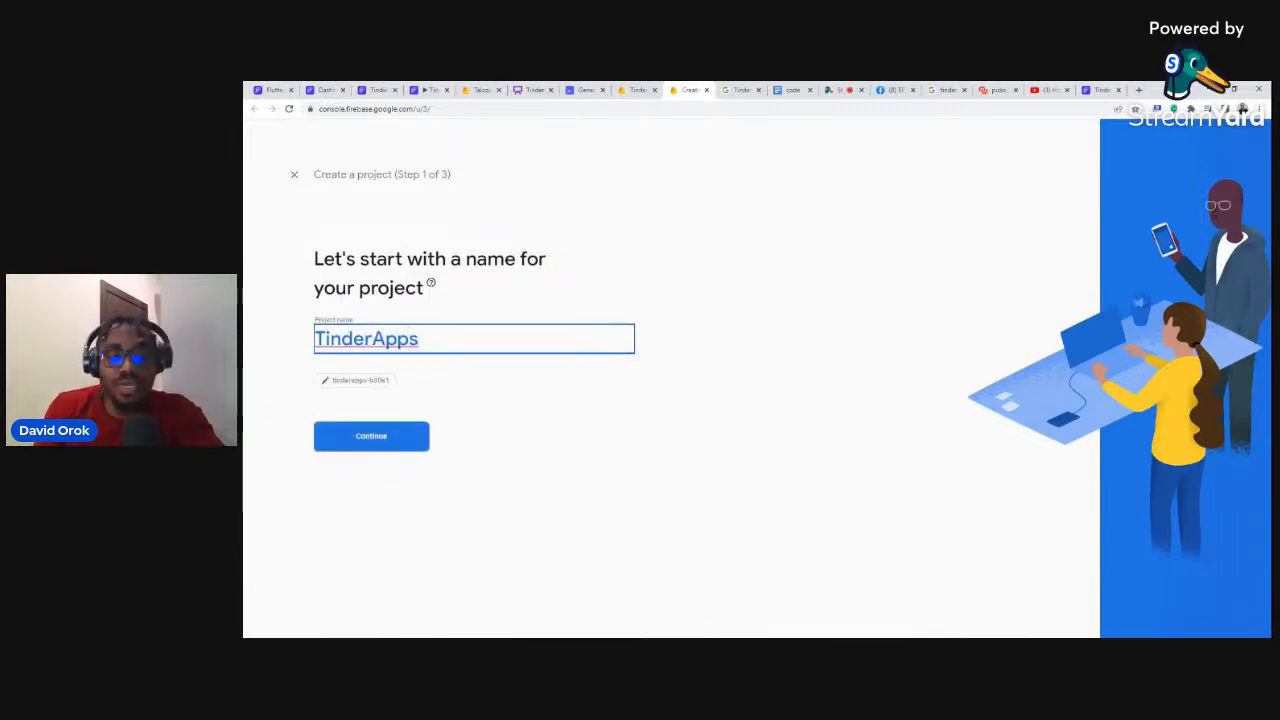
left_click(370, 437)
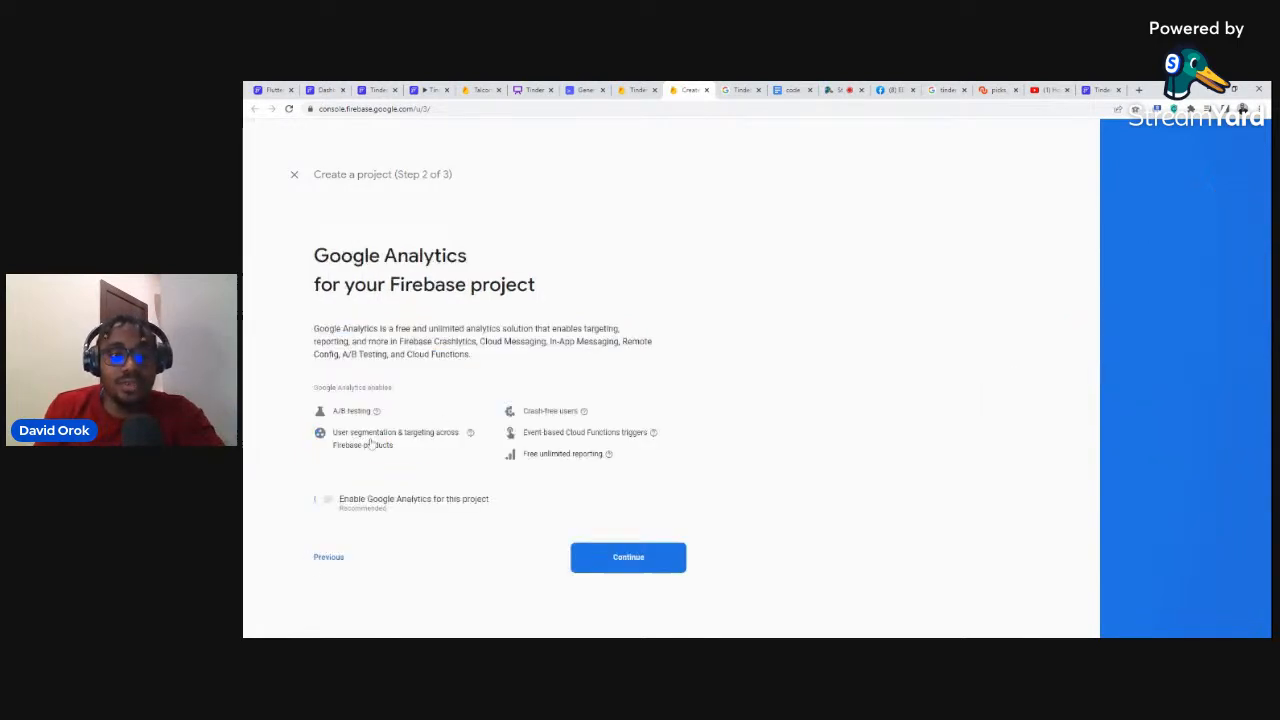
left_click(319, 501)
left_click(588, 562)
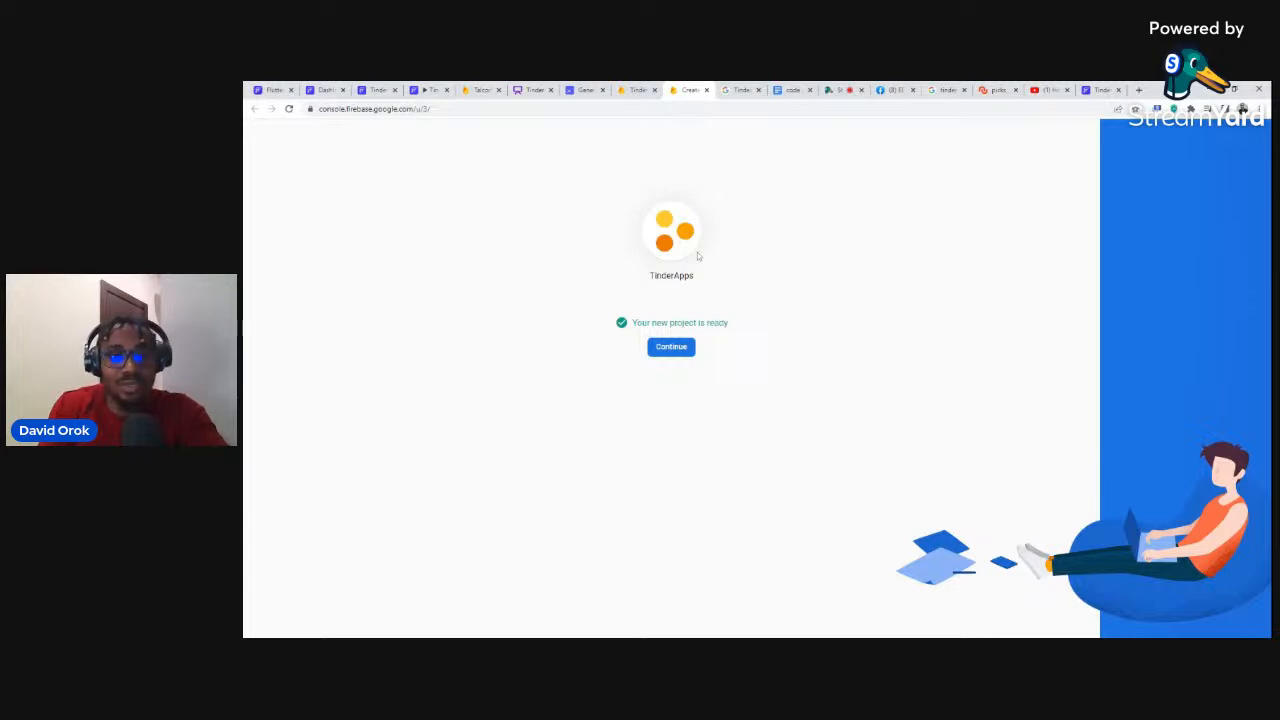
left_click(667, 352)
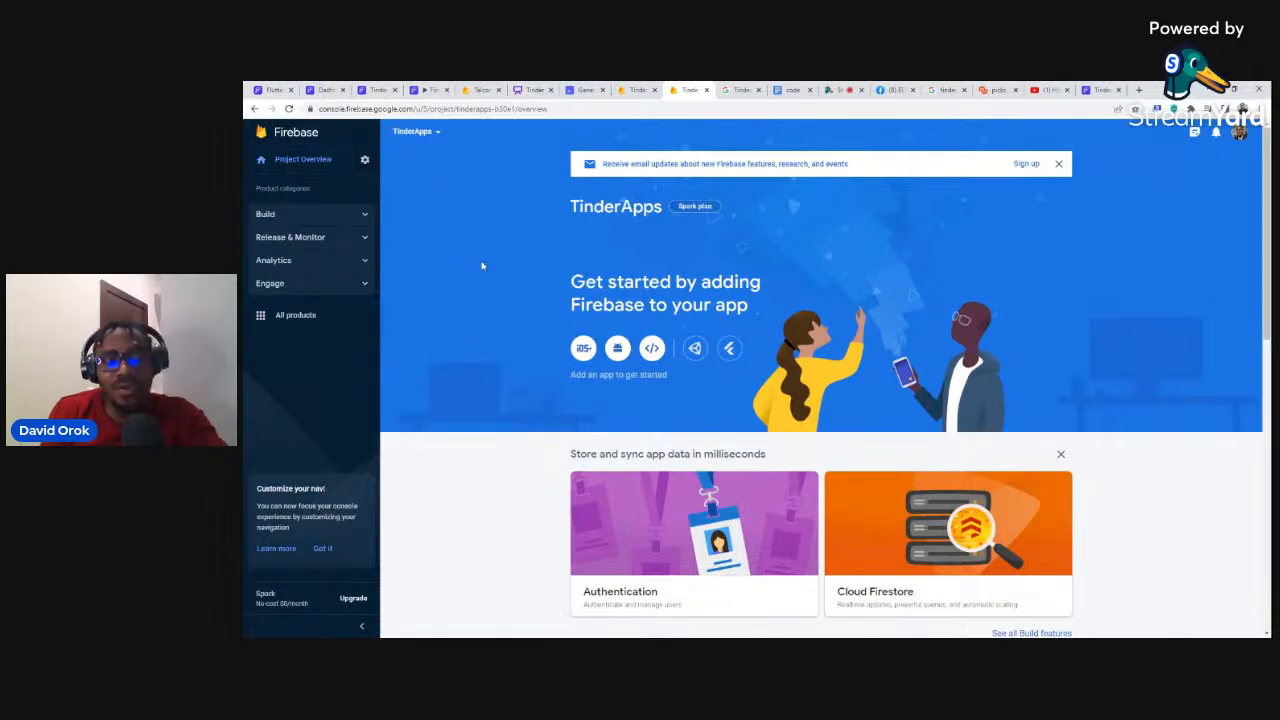
Step: Copy the TinderApps project ID from Project settings into FlutterFlow's Firebase Project ID field
left_click(364, 161)
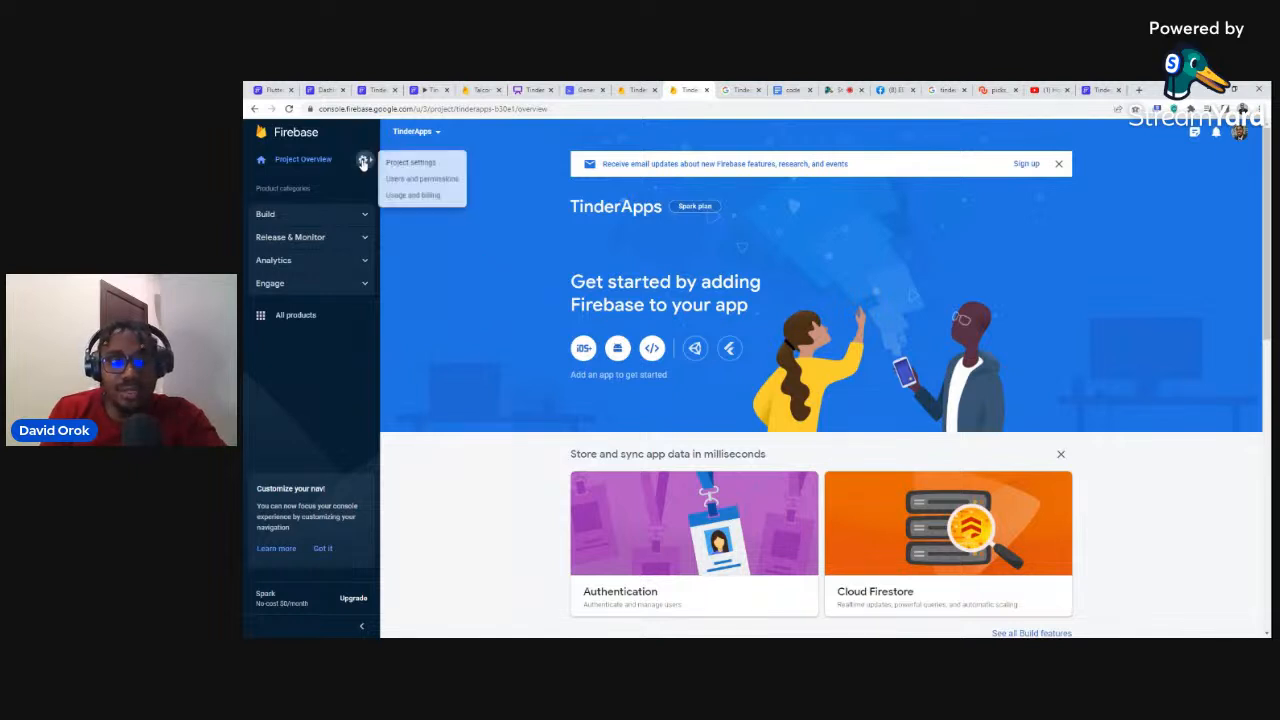
left_click(410, 165)
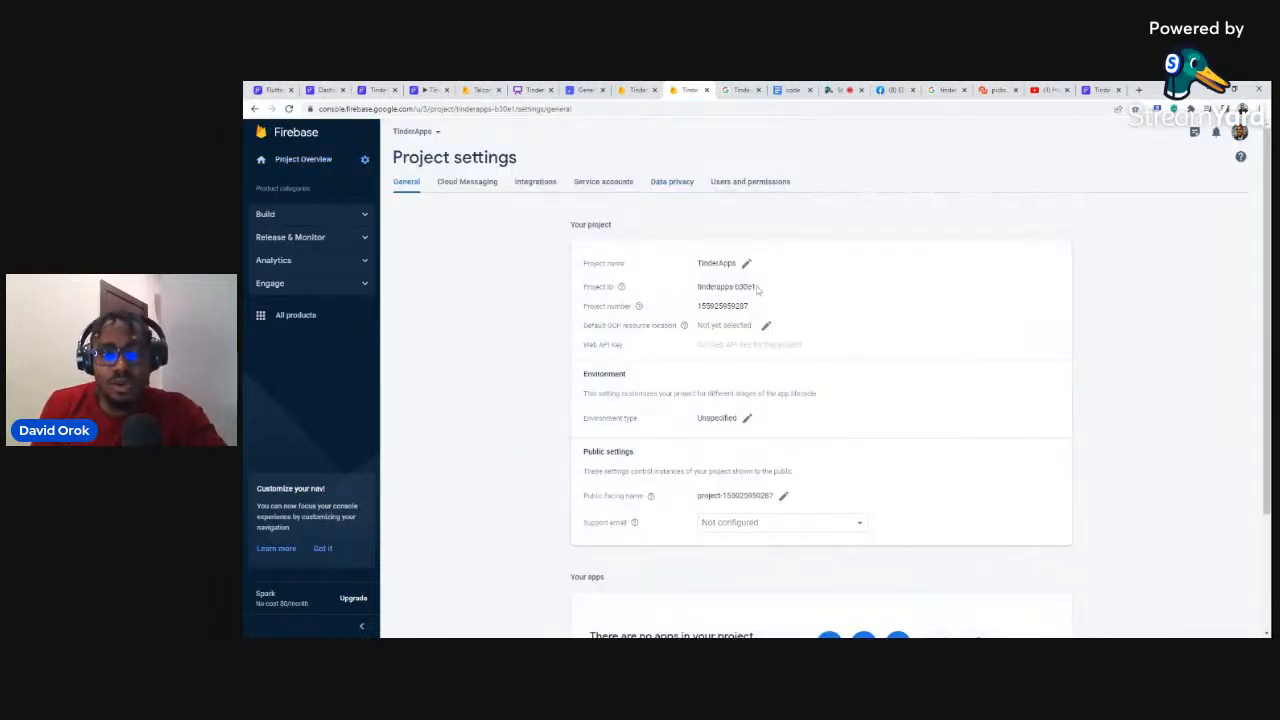
left_click_drag(760, 290, 694, 286)
key("ctrl+c")
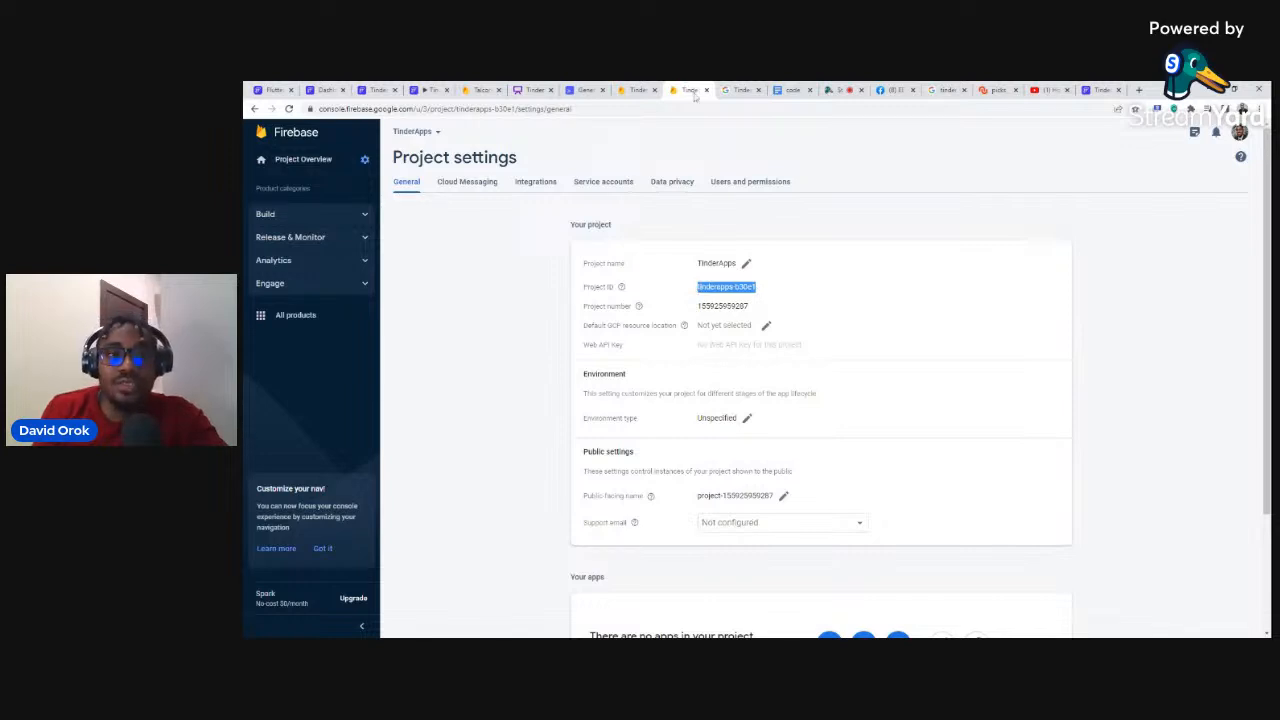
left_click(1112, 89)
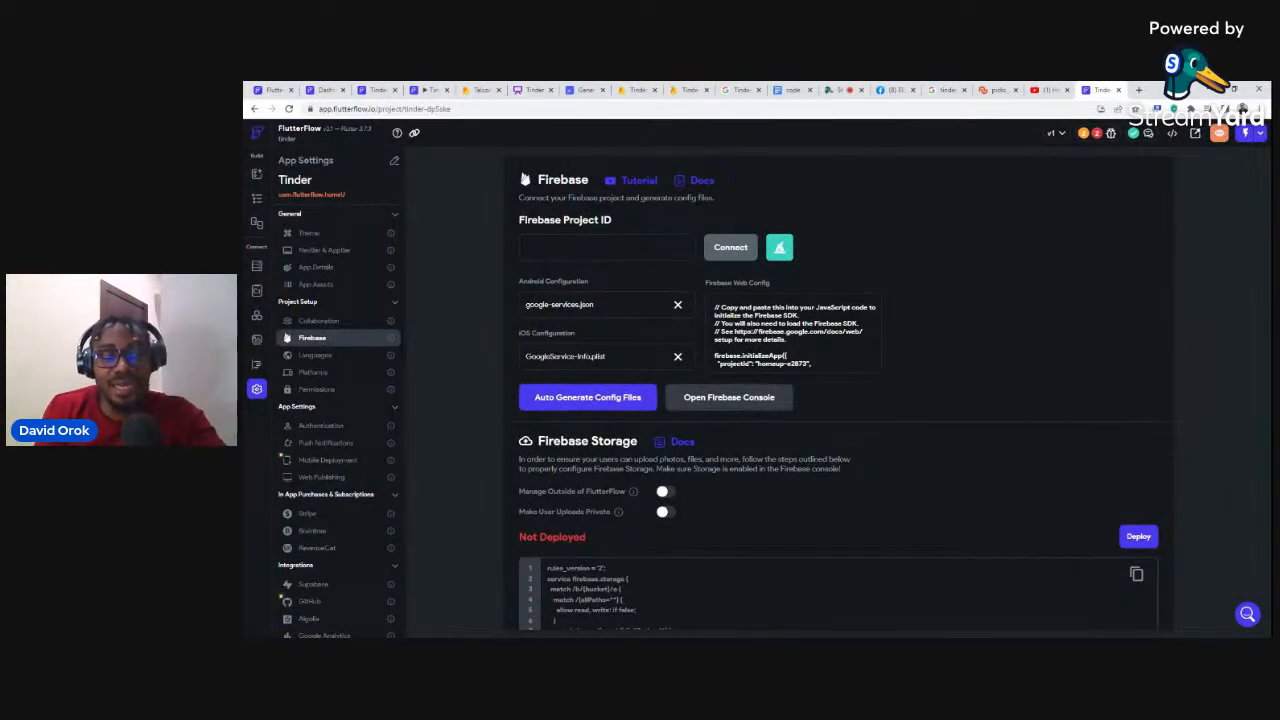
key("ctrl+v")
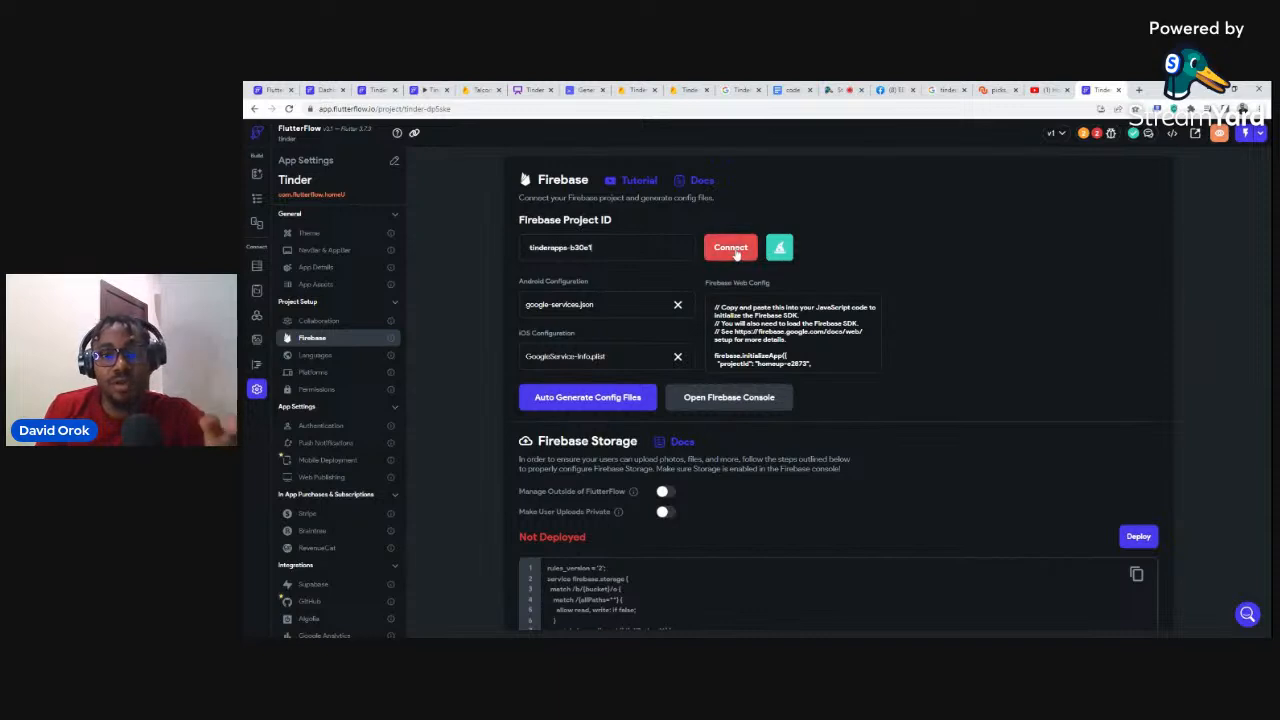
left_click(683, 90)
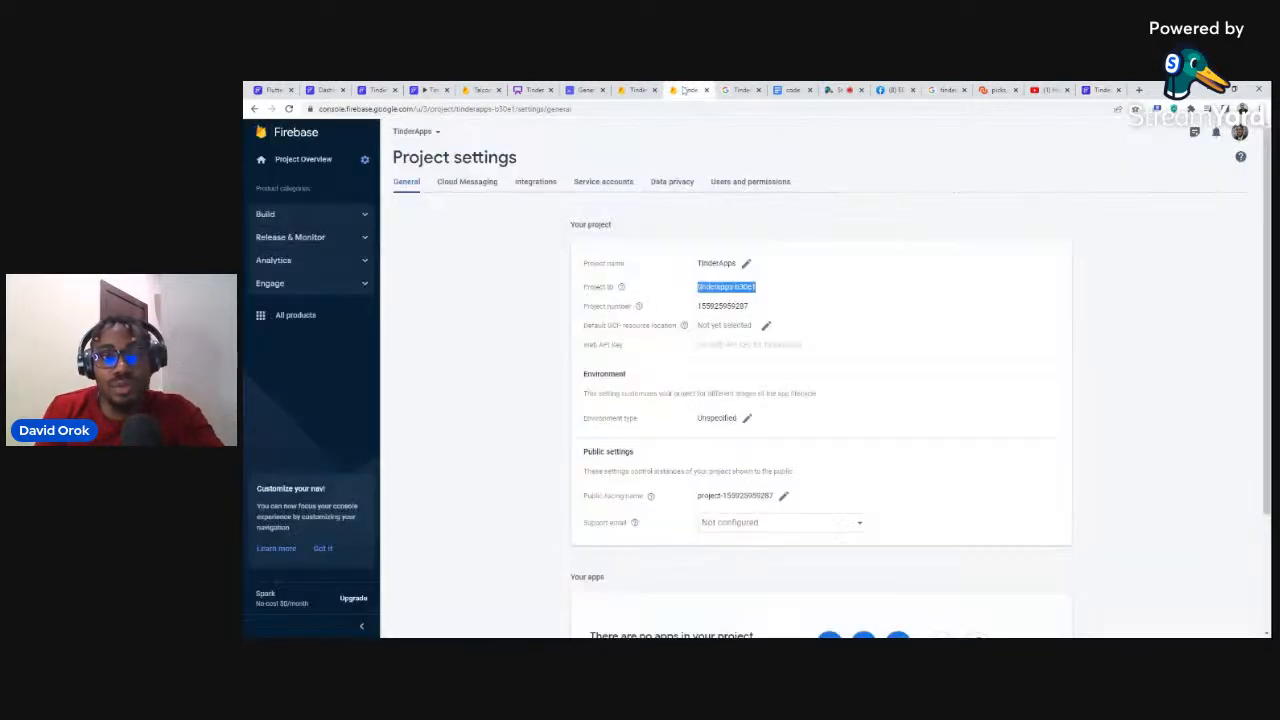
Step: Add FlutterFlow's Firebase service e-mail to the TinderApps project as a member with the Editor role
left_click(727, 184)
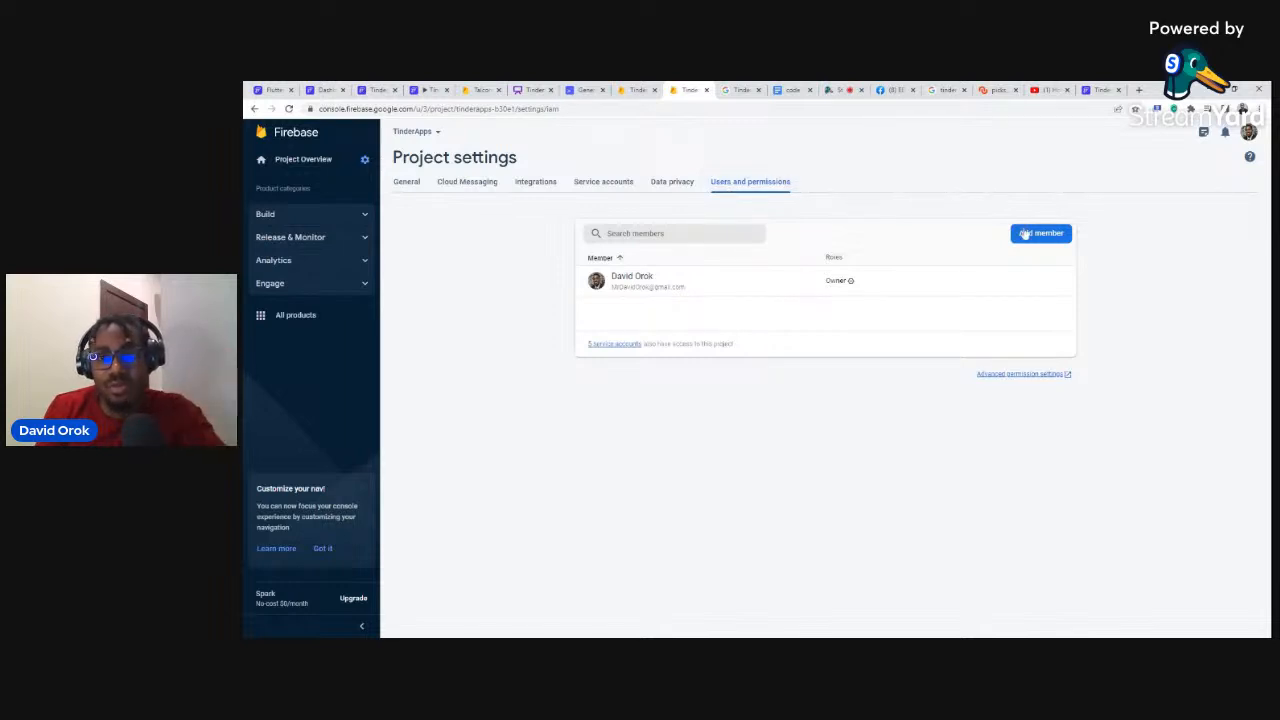
left_click(1033, 238)
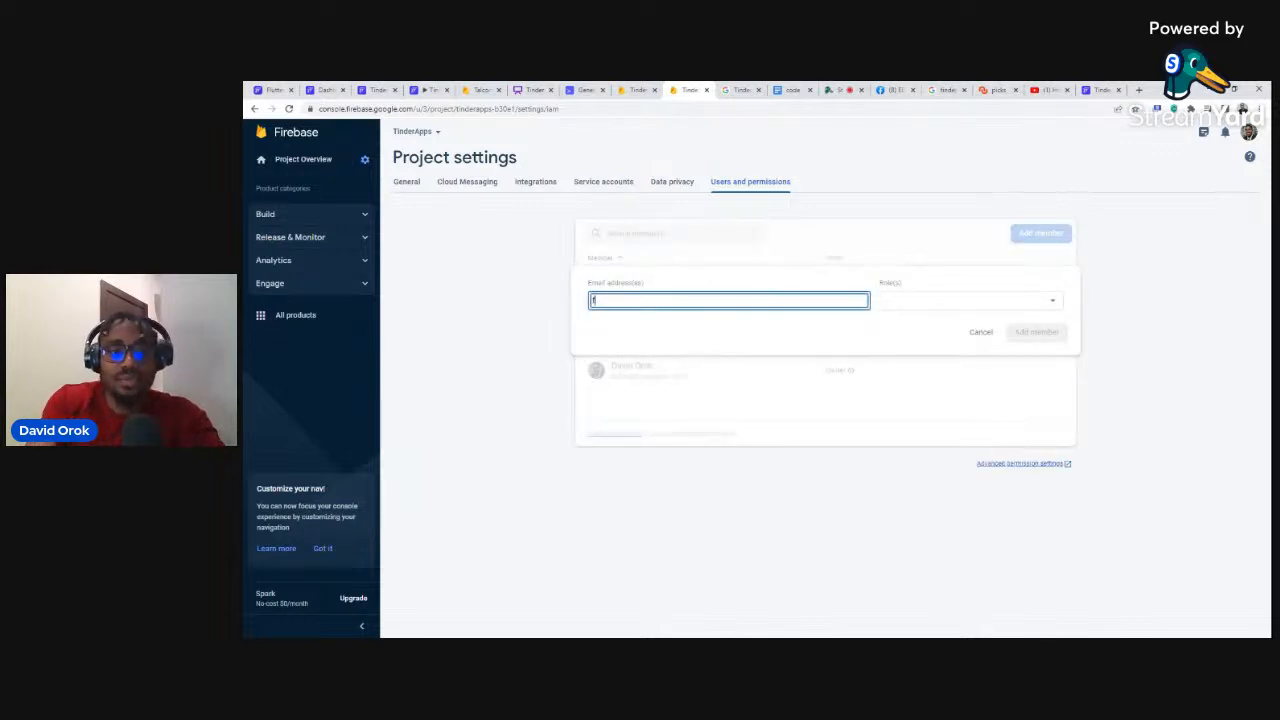
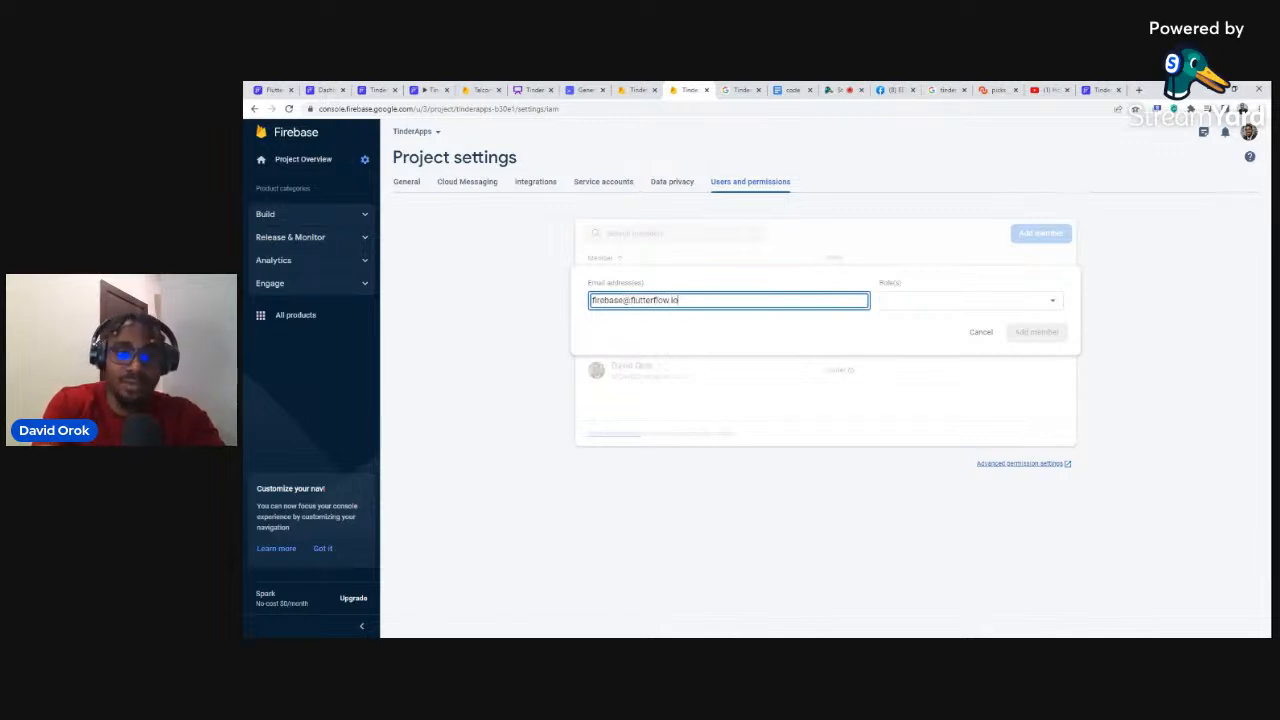
left_click(928, 306)
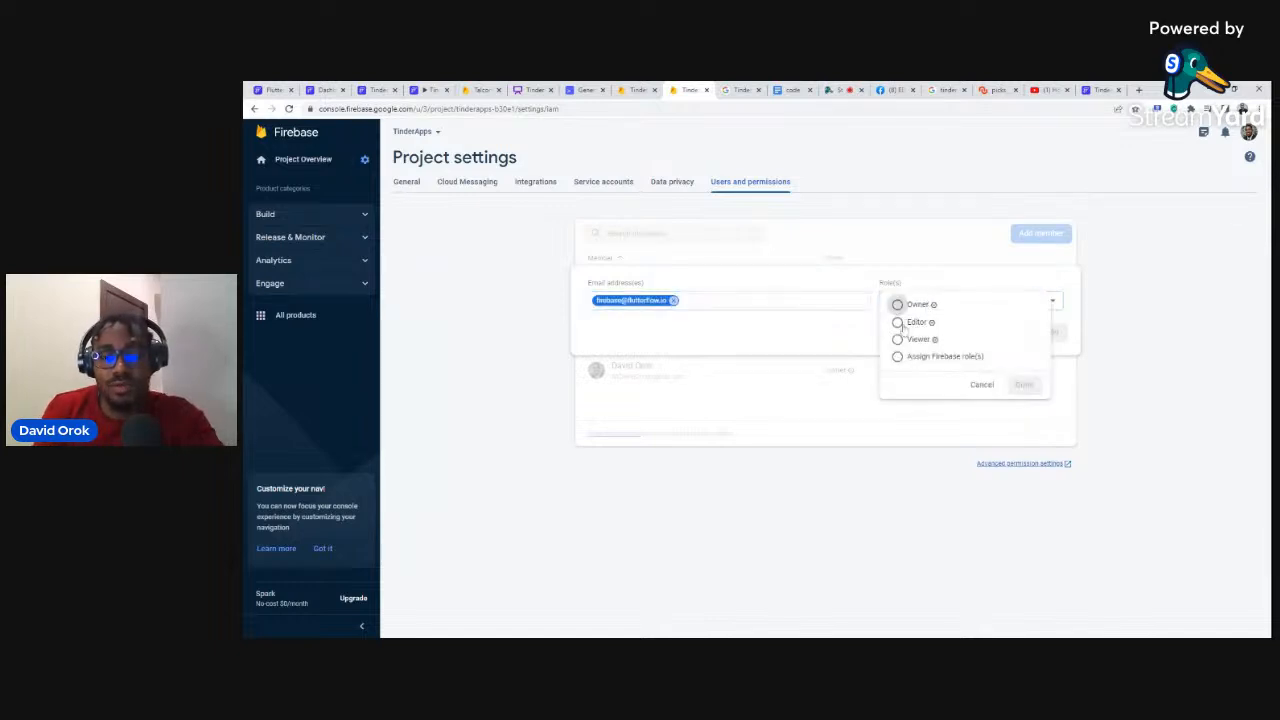
left_click(898, 323)
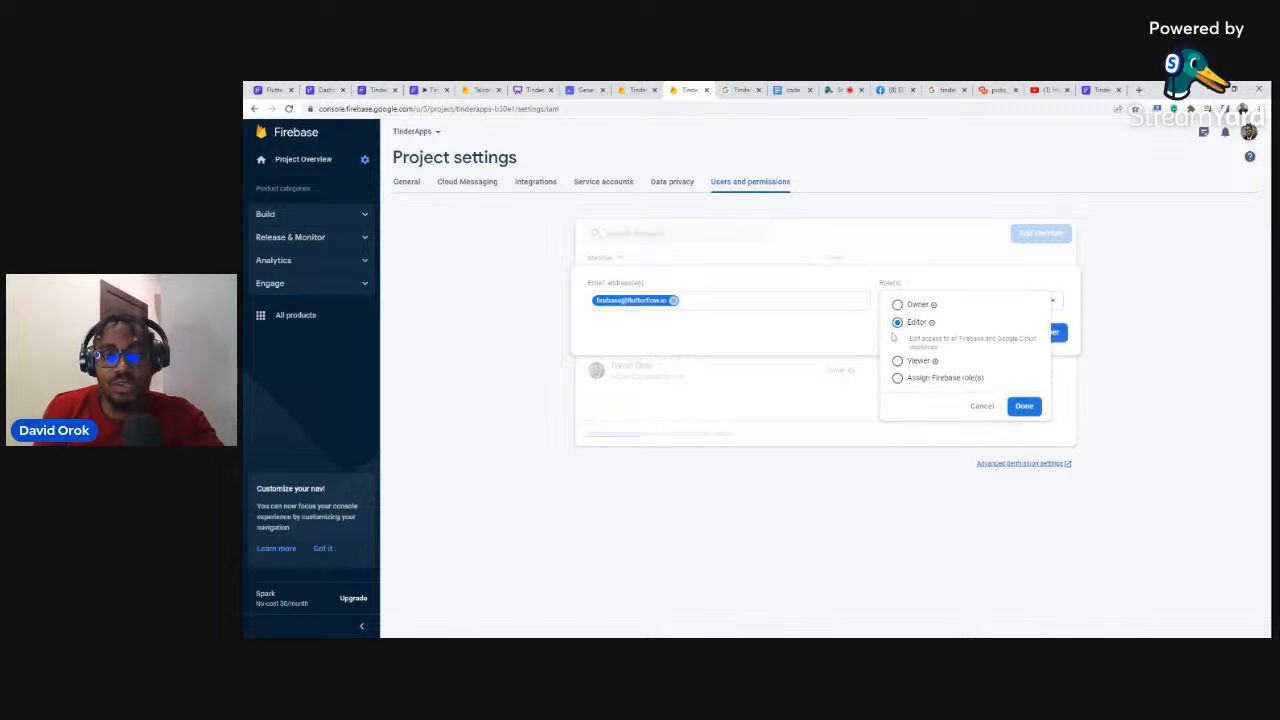
left_click(1023, 406)
left_click(1021, 339)
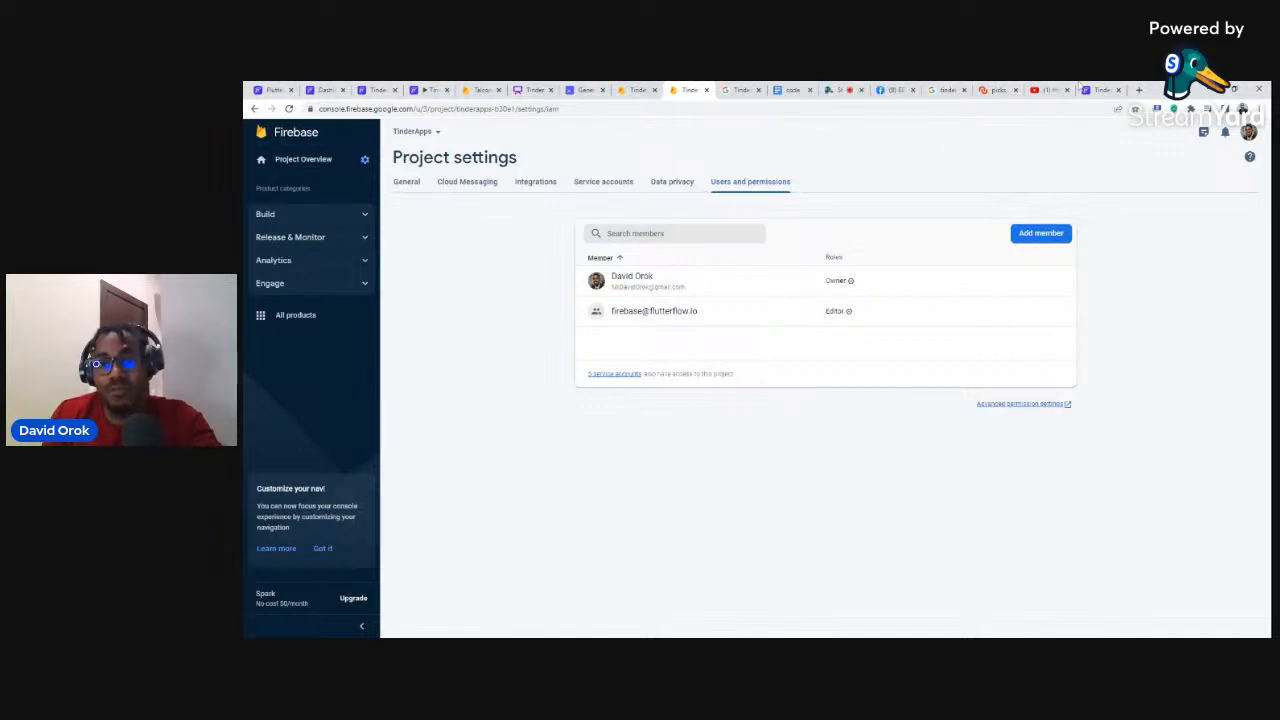
Step: Connect FlutterFlow to the tinderapps-b30e1 Firebase project and regenerate its config files
left_click(1097, 89)
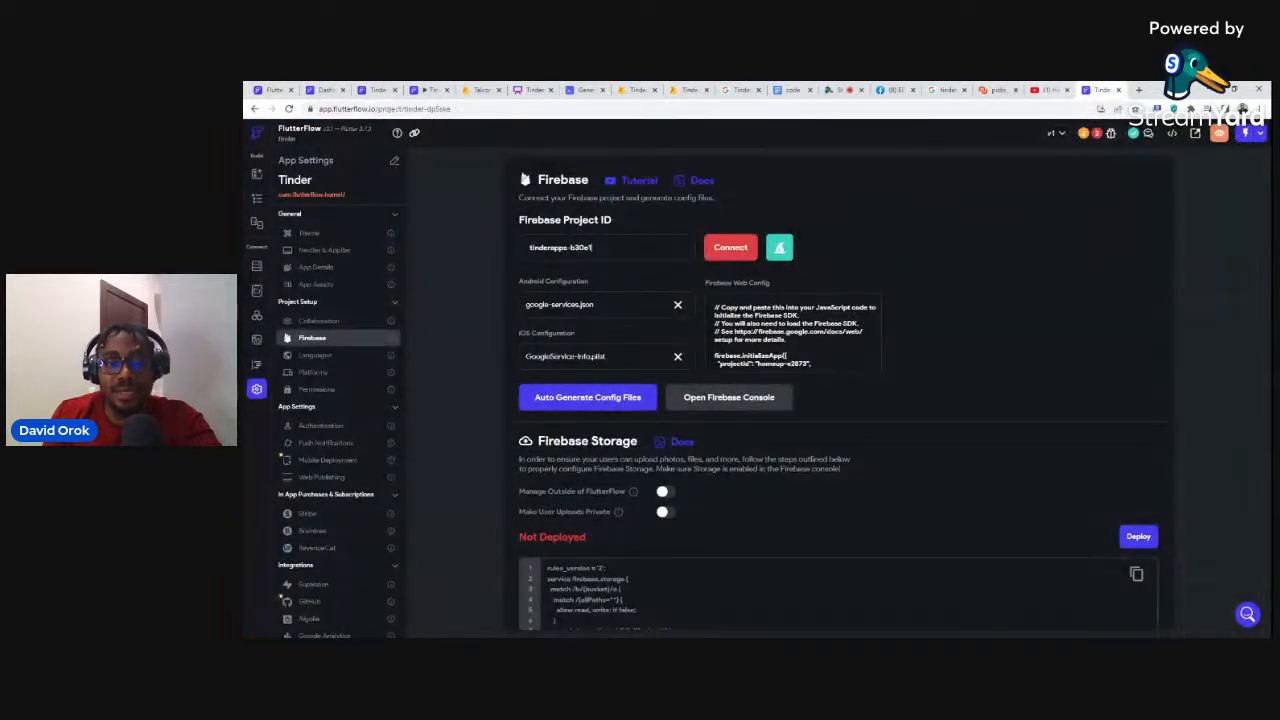
left_click(736, 252)
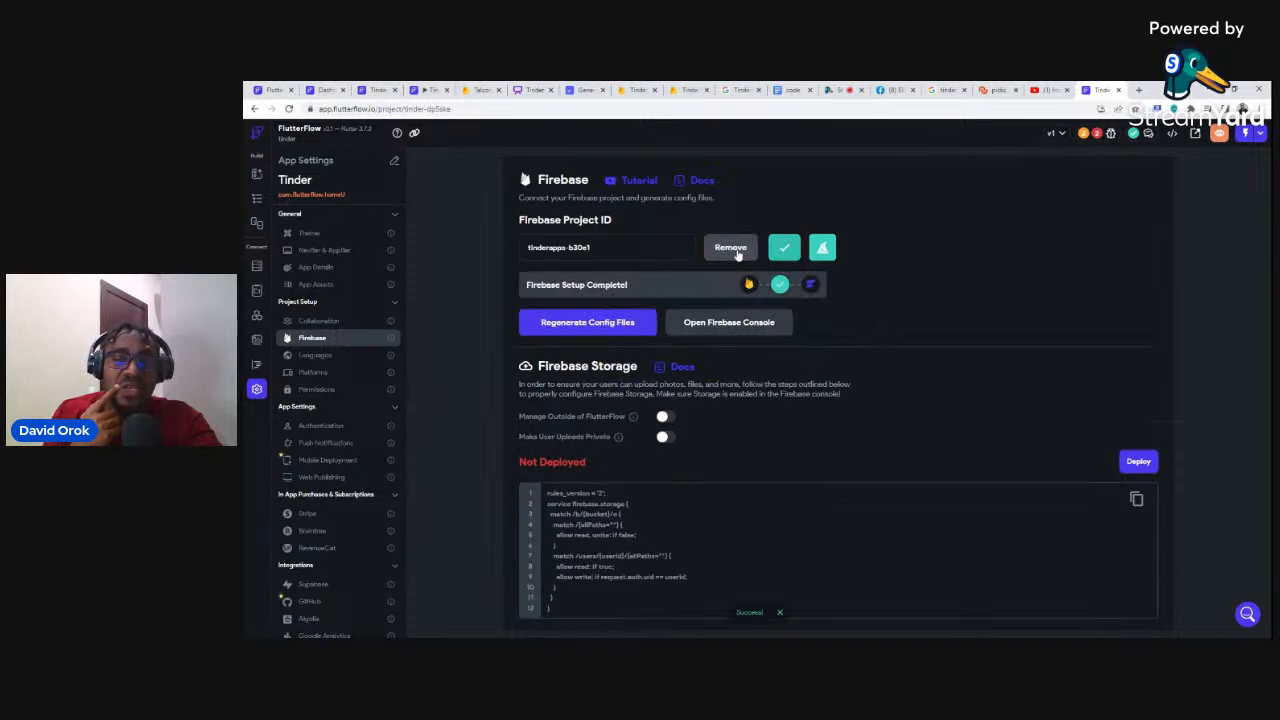
left_click(573, 326)
left_click(863, 533)
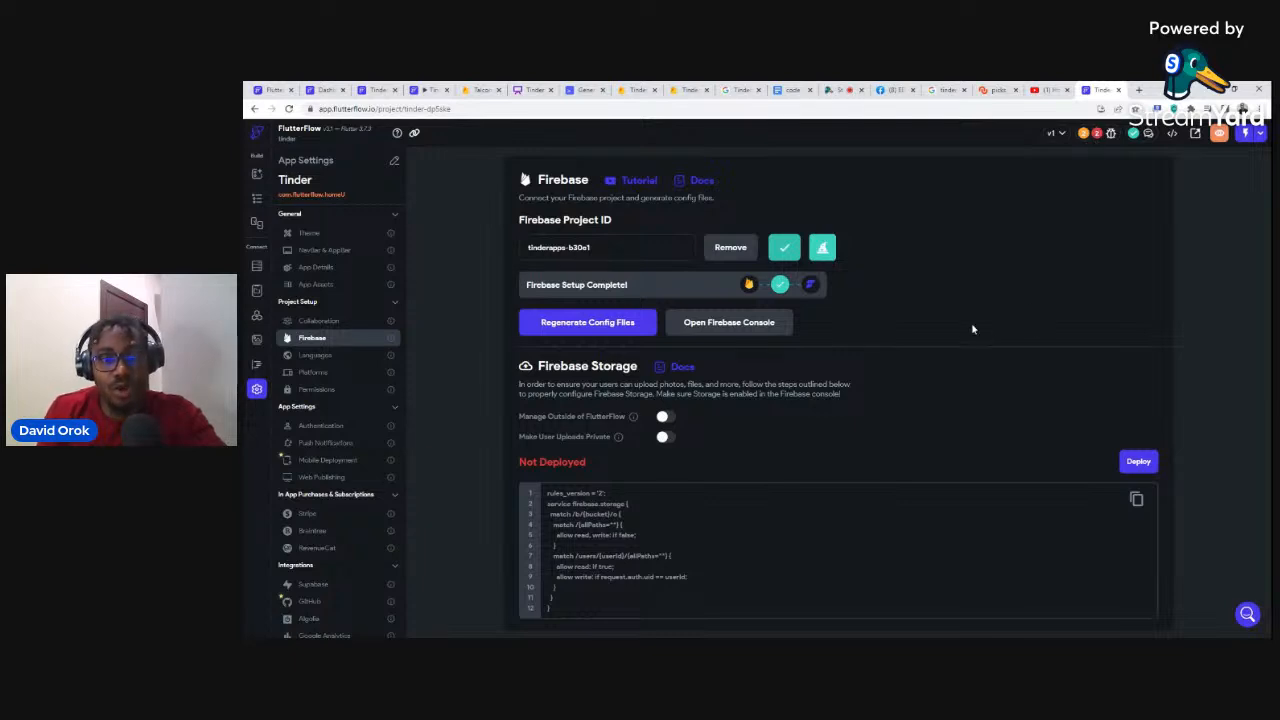
Step: Review the project setup issues, then deploy the Firebase storage rules
left_click(1098, 134)
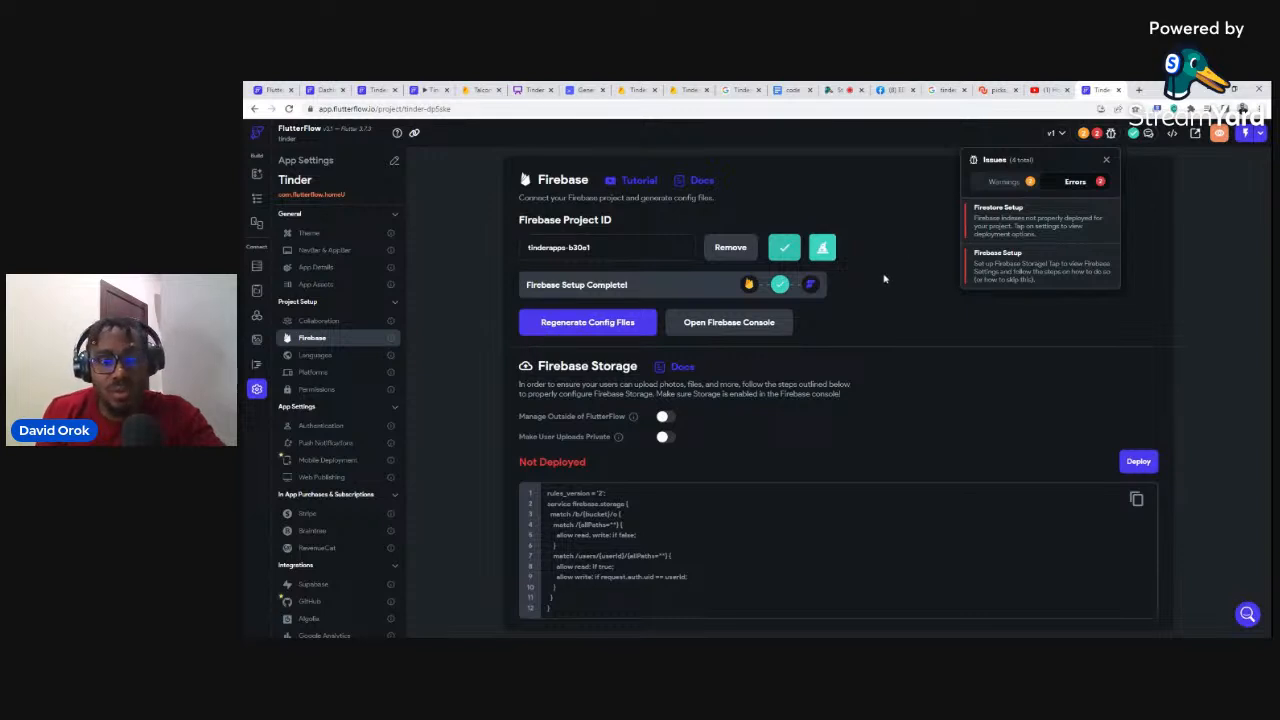
left_click(909, 417)
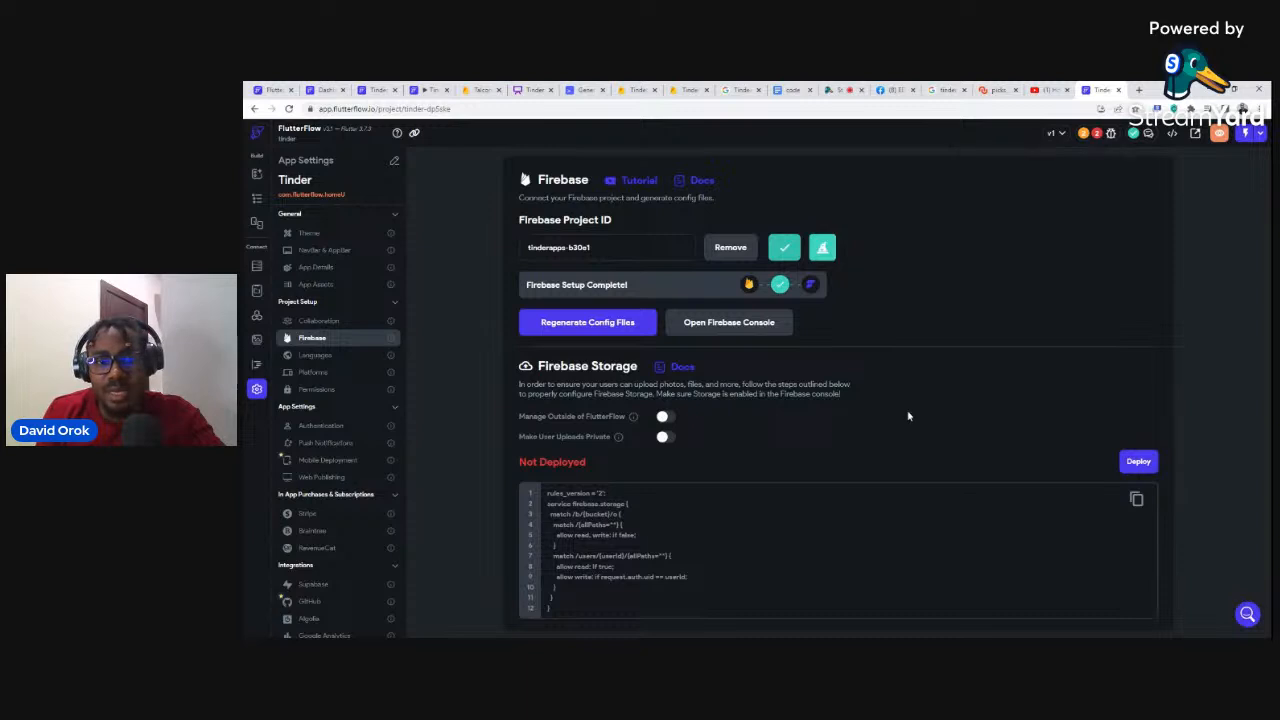
left_click(1130, 462)
left_click(816, 402)
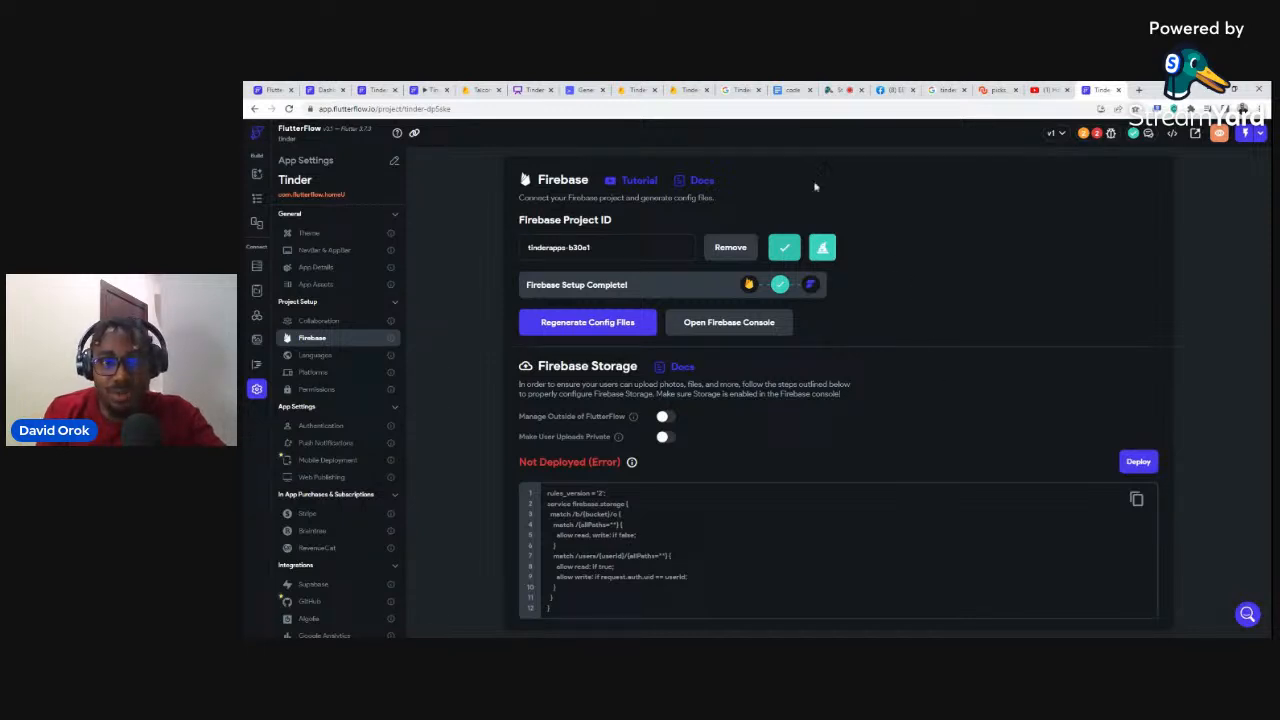
left_click(688, 89)
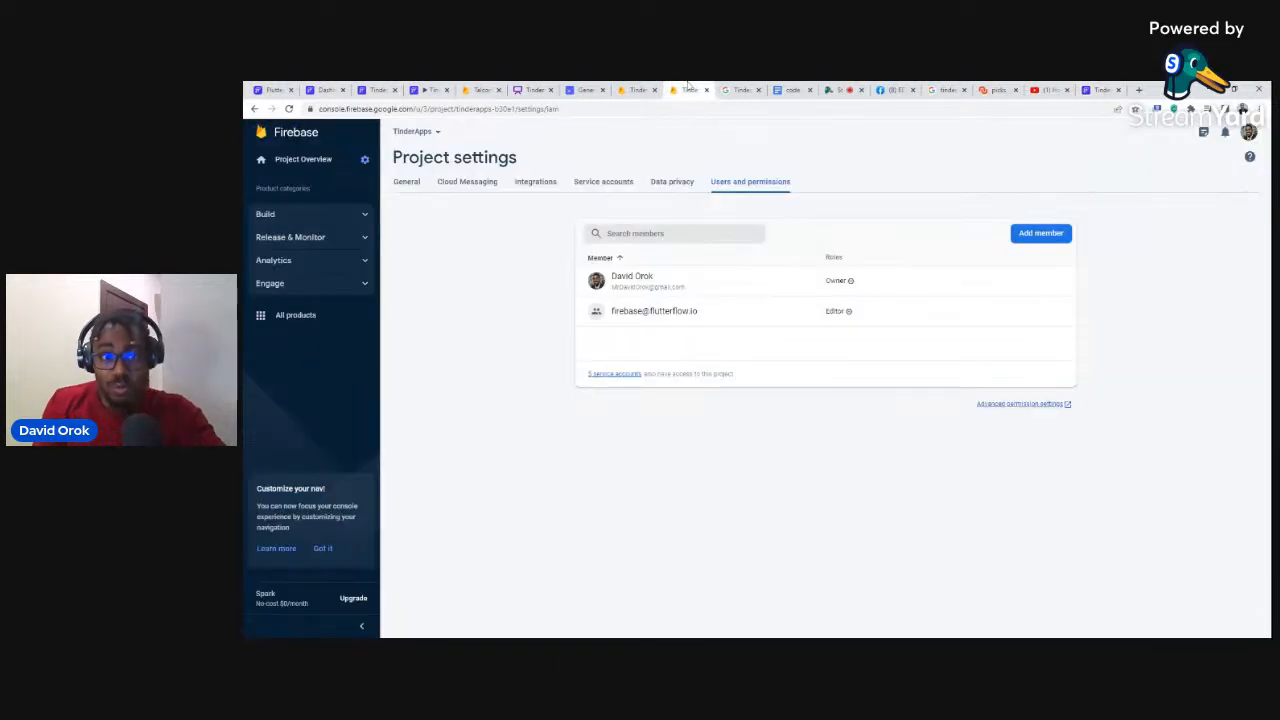
Step: From General settings, pin Authentication under Build to the shortcuts and open its page
left_click(405, 183)
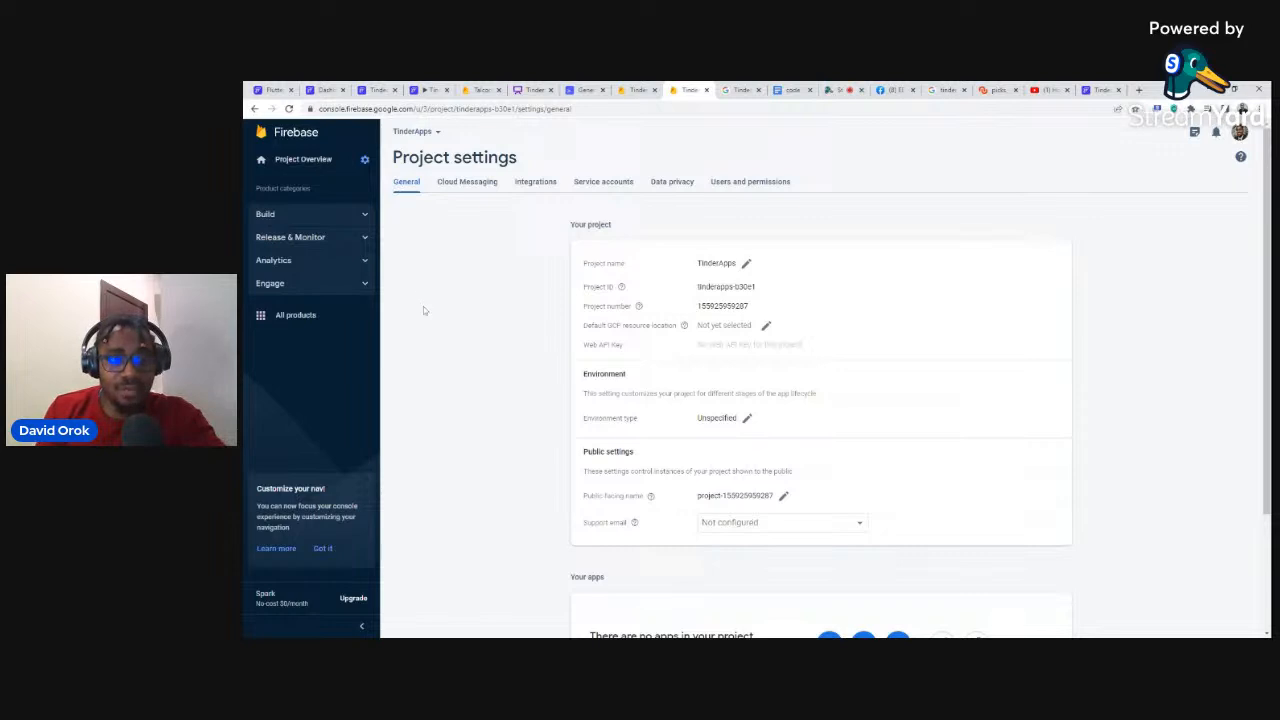
left_click(310, 214)
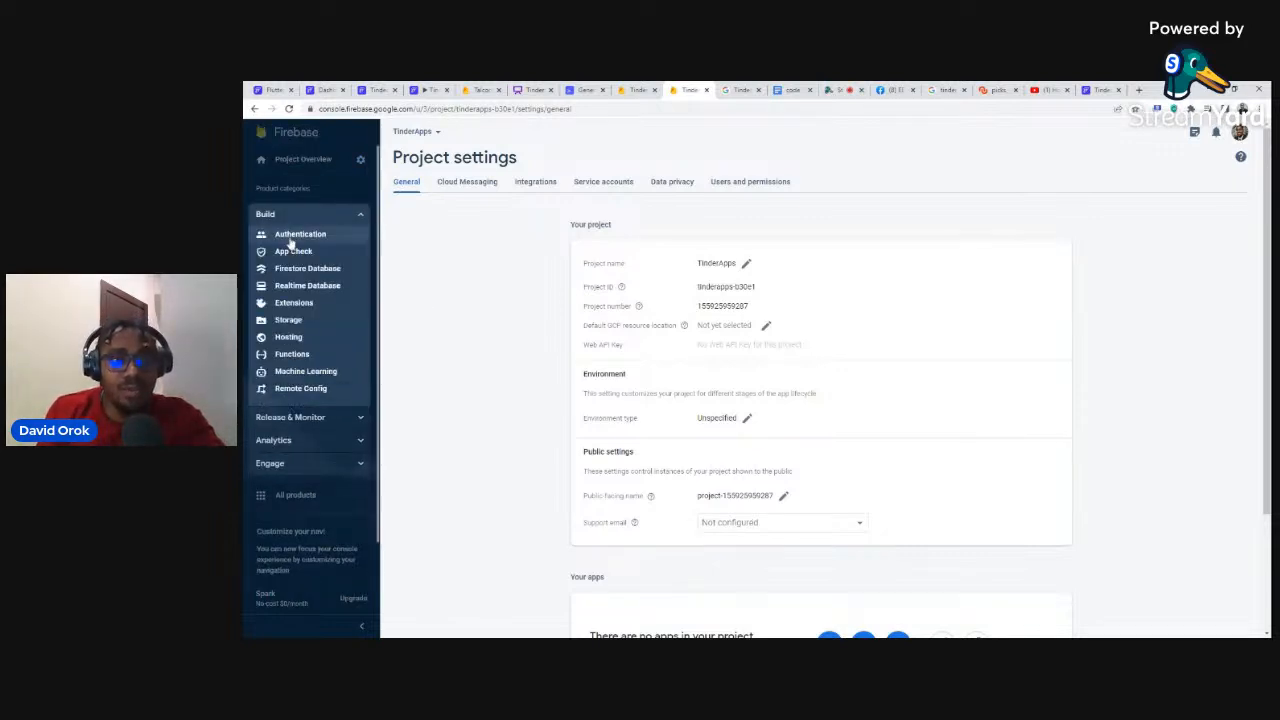
left_click(290, 236)
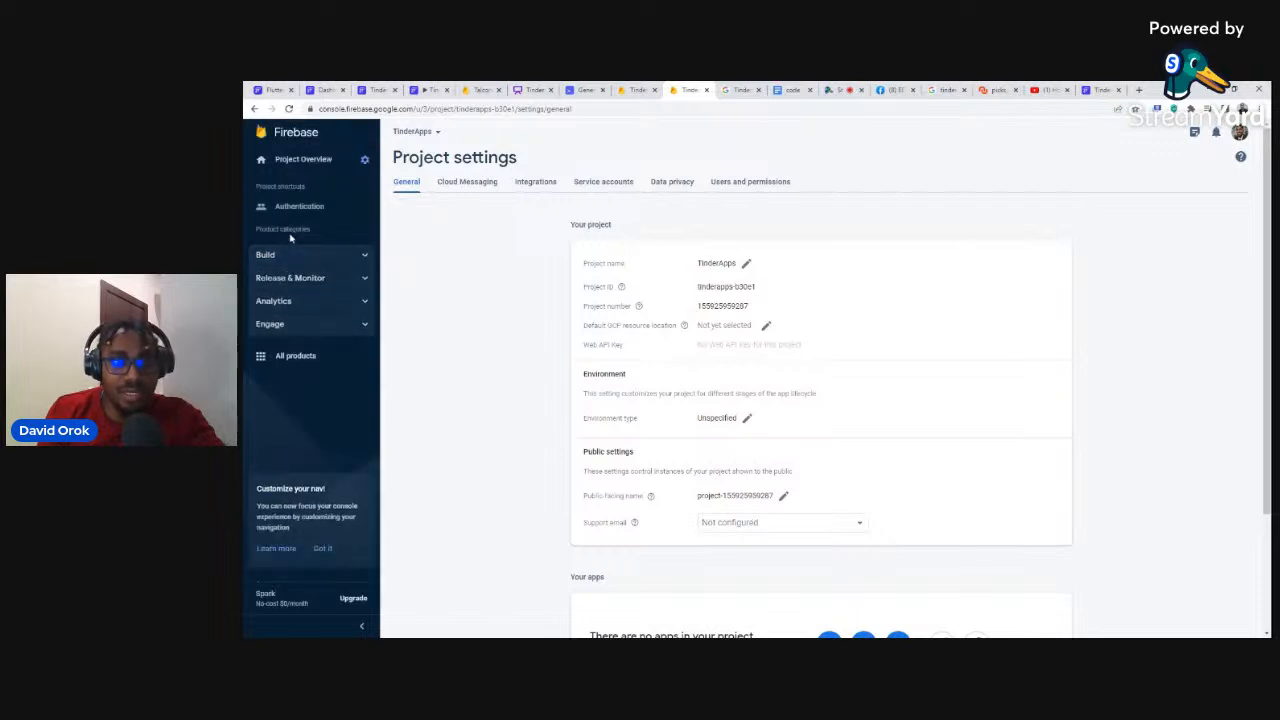
left_click(310, 212)
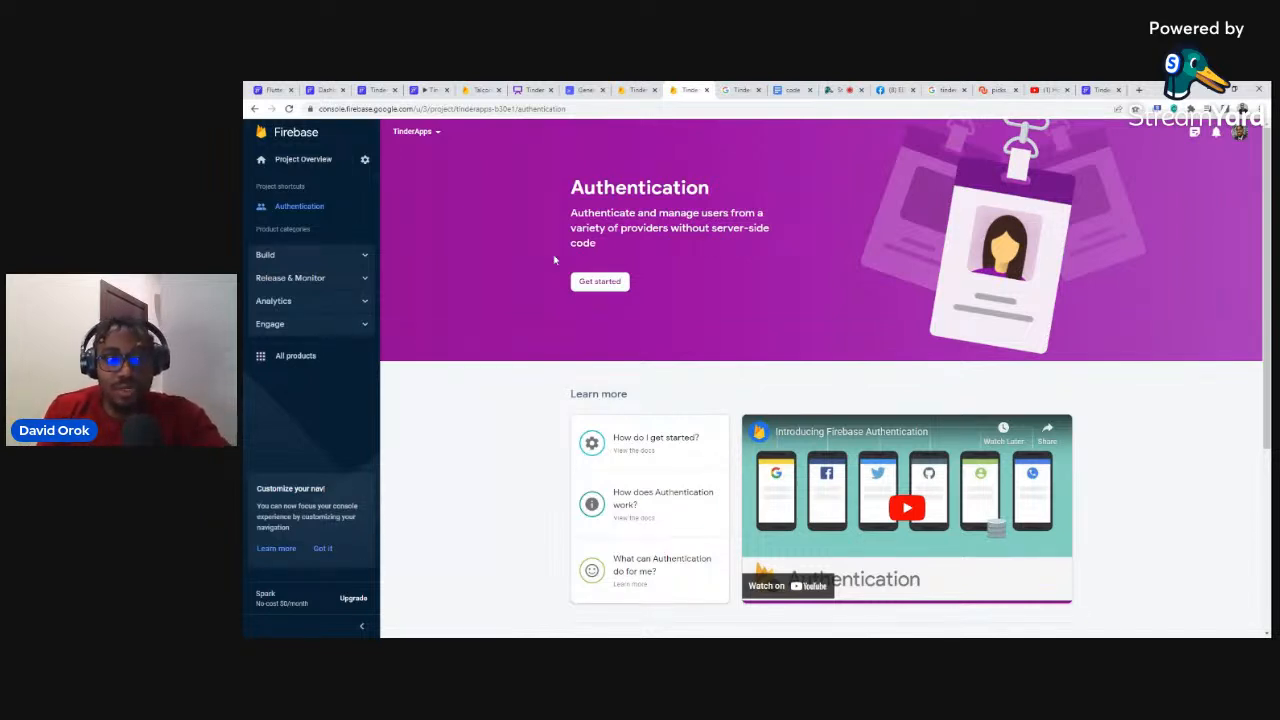
Step: Set up Authentication with Email/Password enabled and saved, adding no other provider
left_click(598, 283)
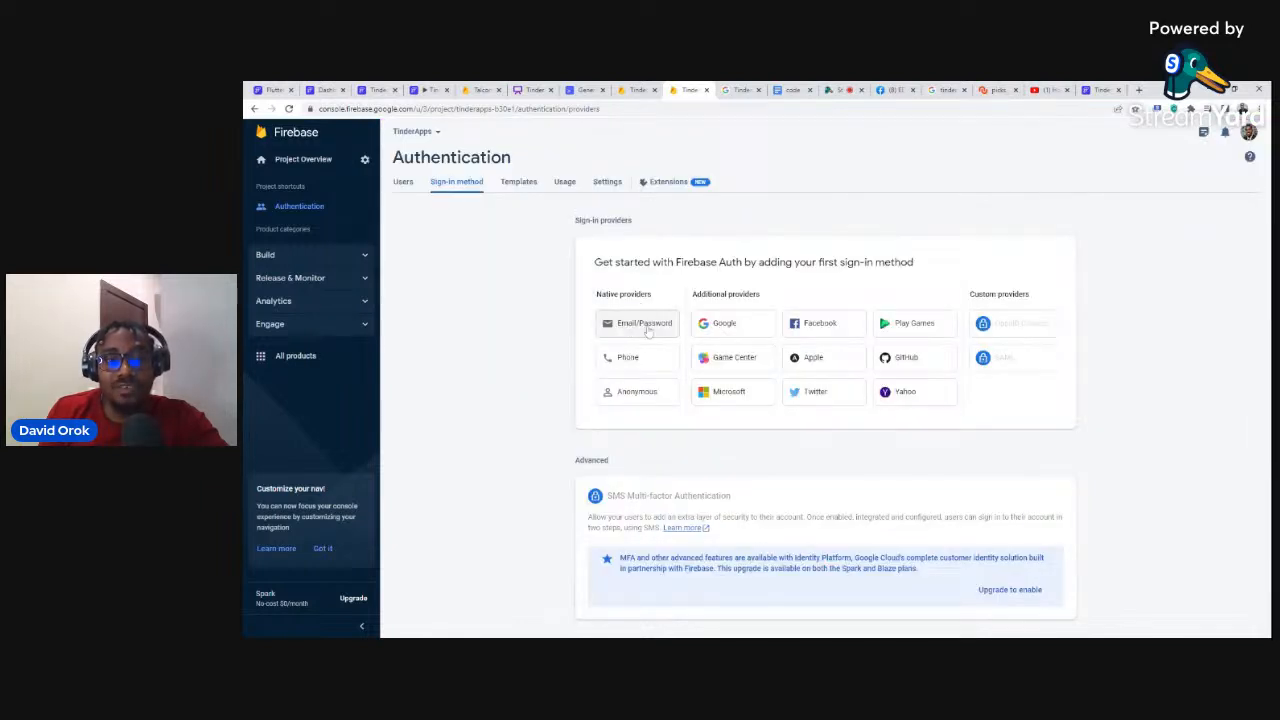
left_click(630, 328)
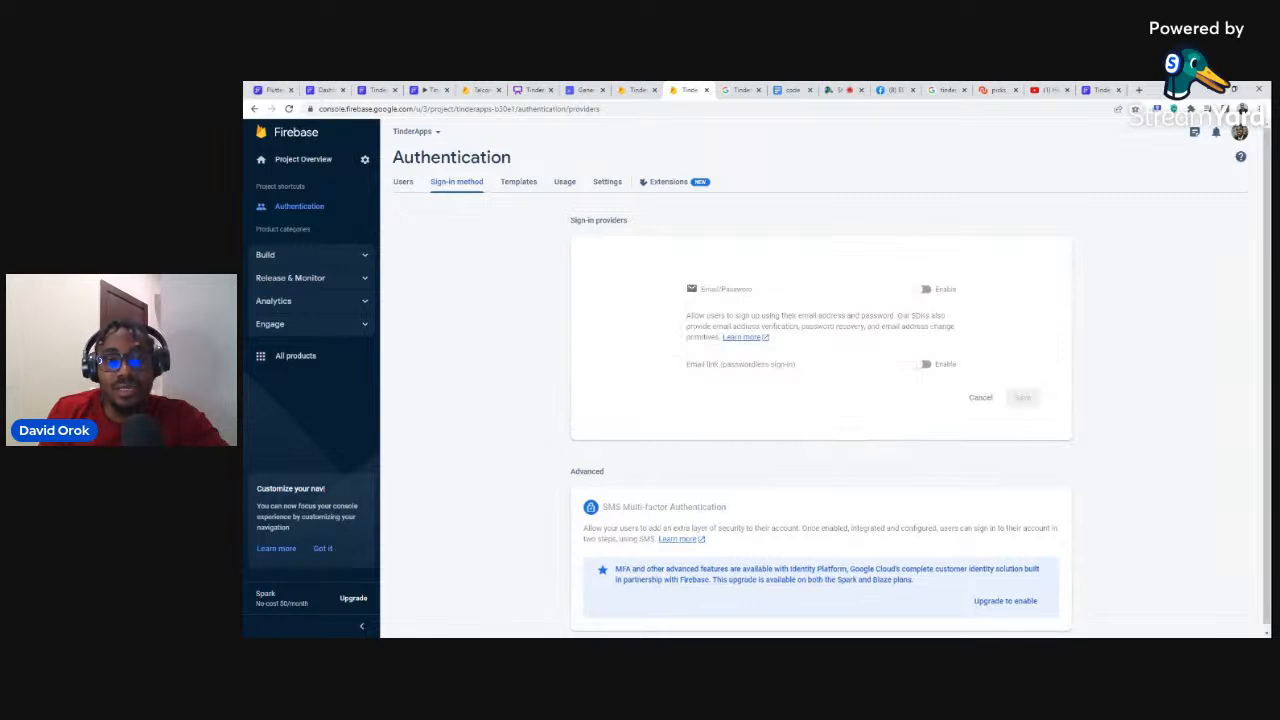
left_click(922, 290)
left_click(1022, 397)
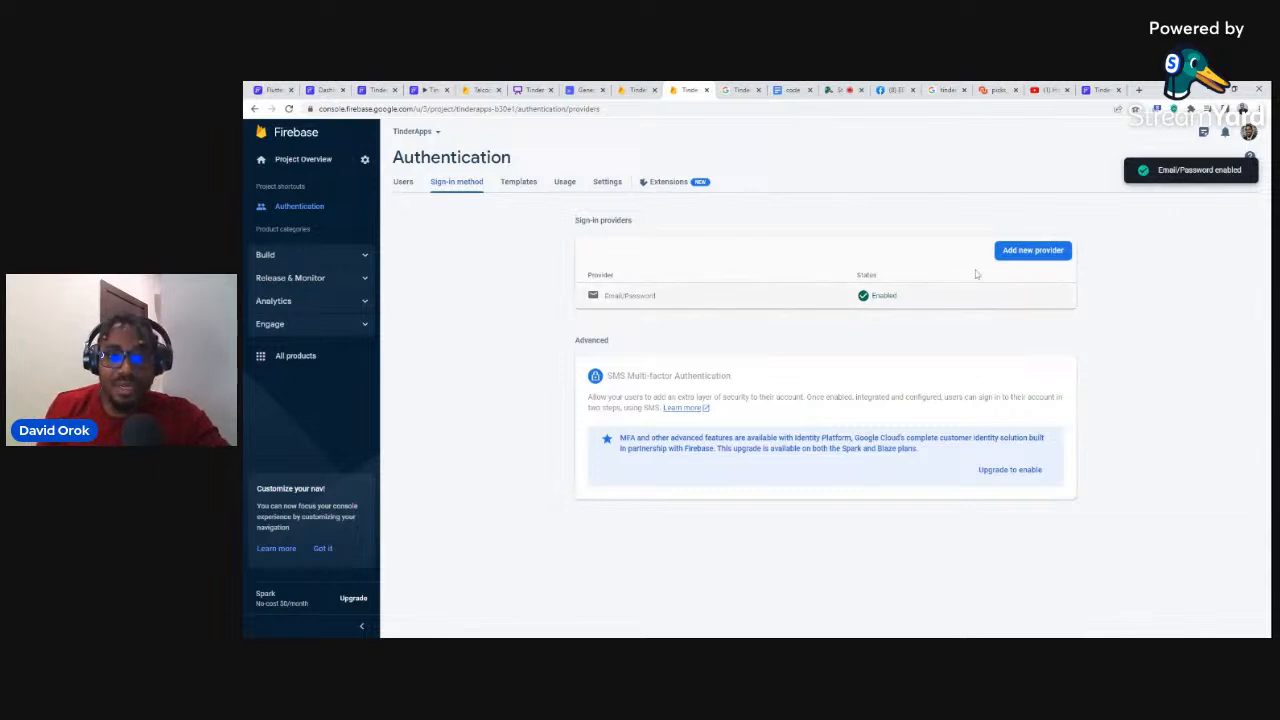
left_click(1010, 252)
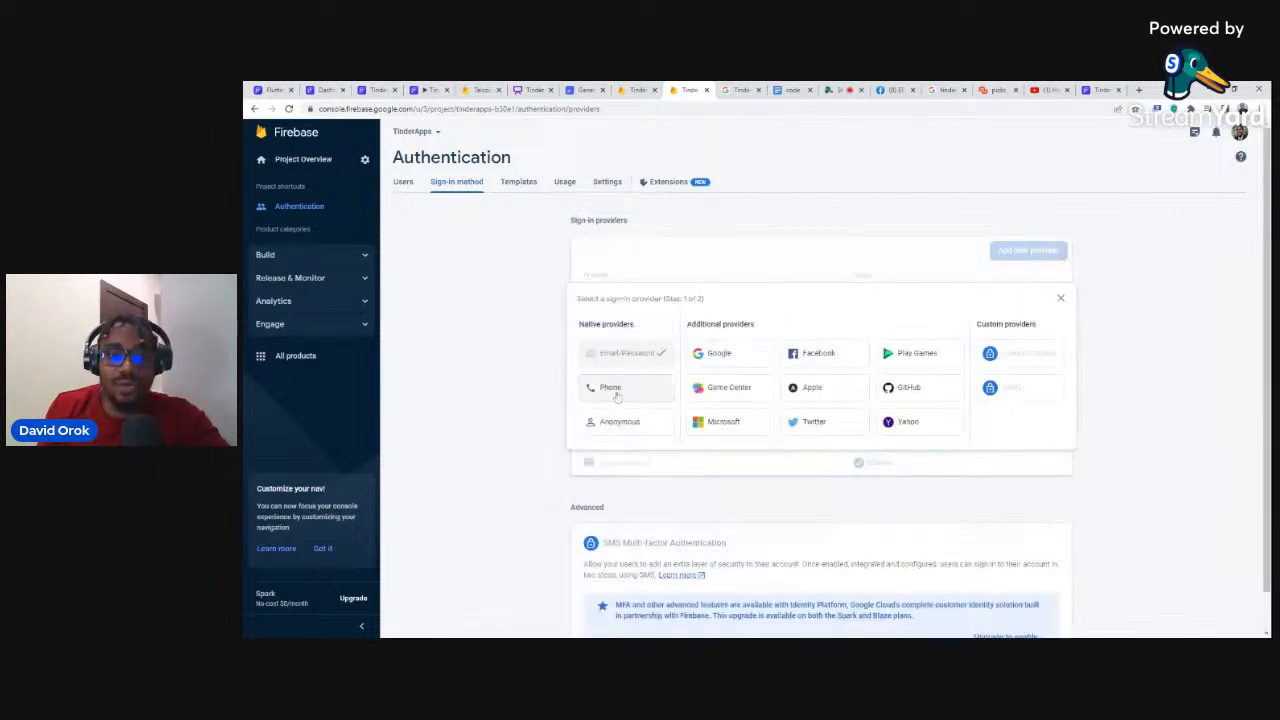
left_click(1061, 300)
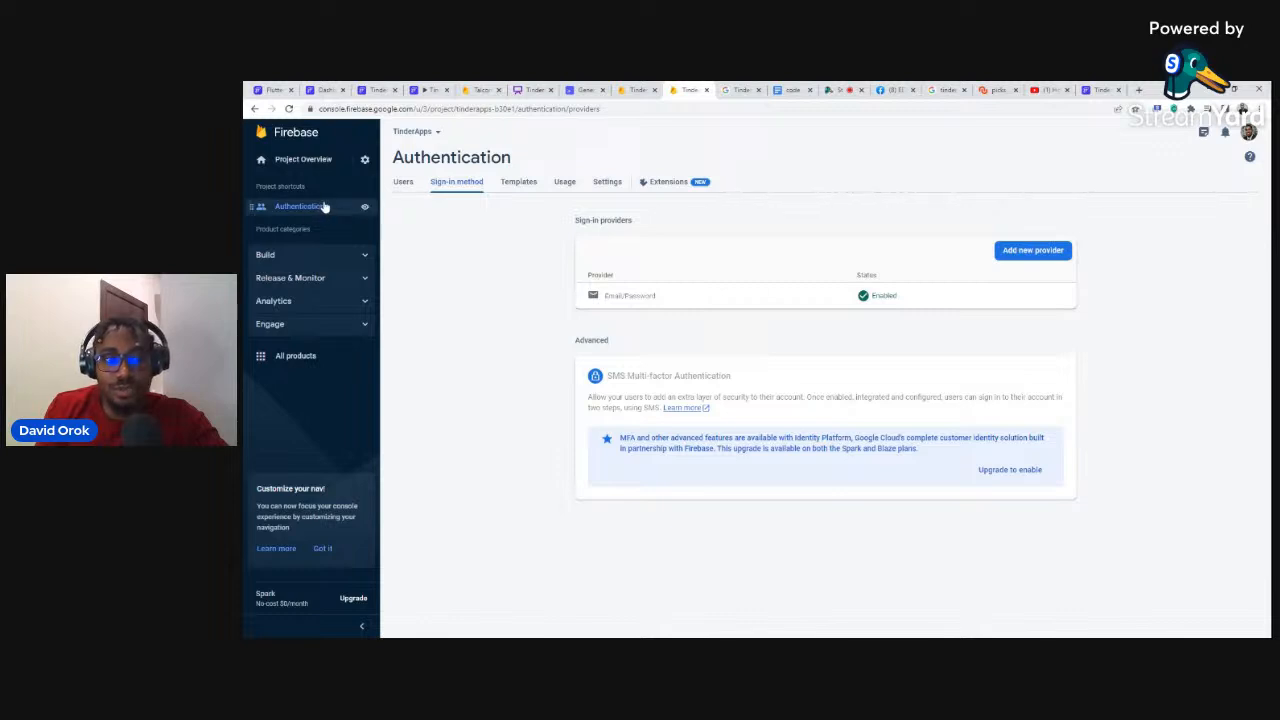
left_click(309, 258)
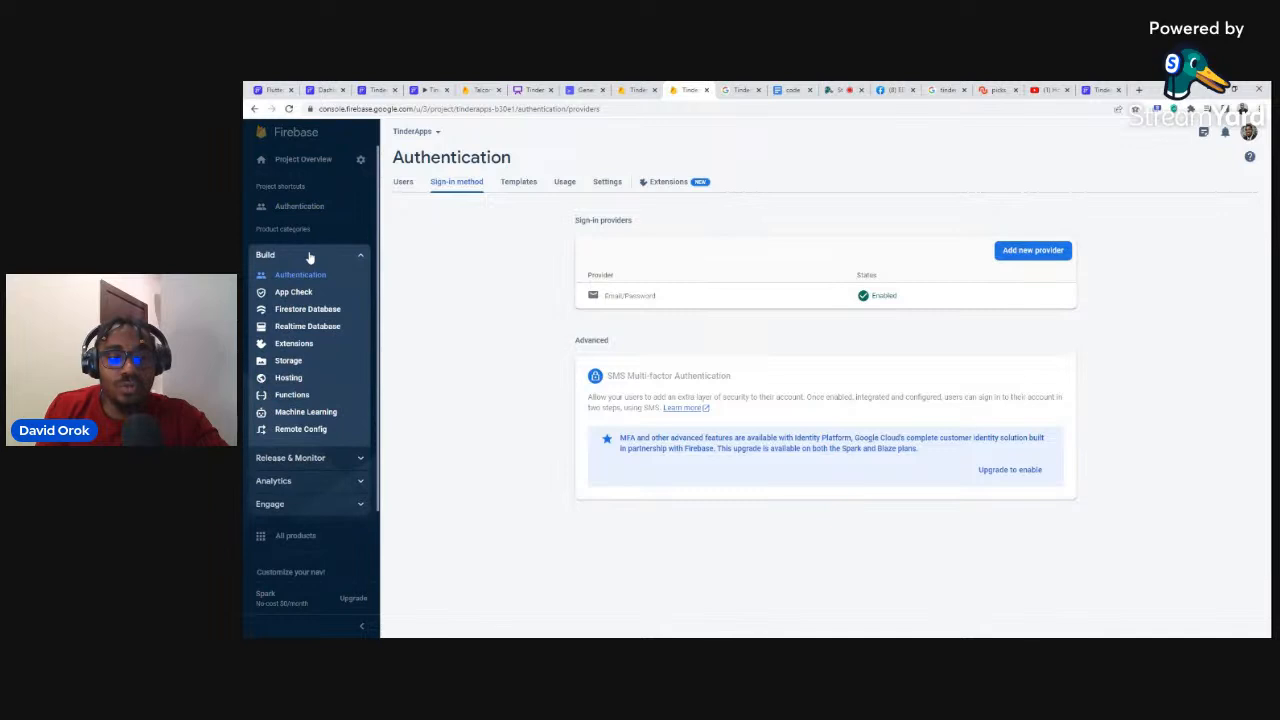
Step: Pin Firestore Database from the Build section and open the Cloud Firestore page
left_click(296, 311)
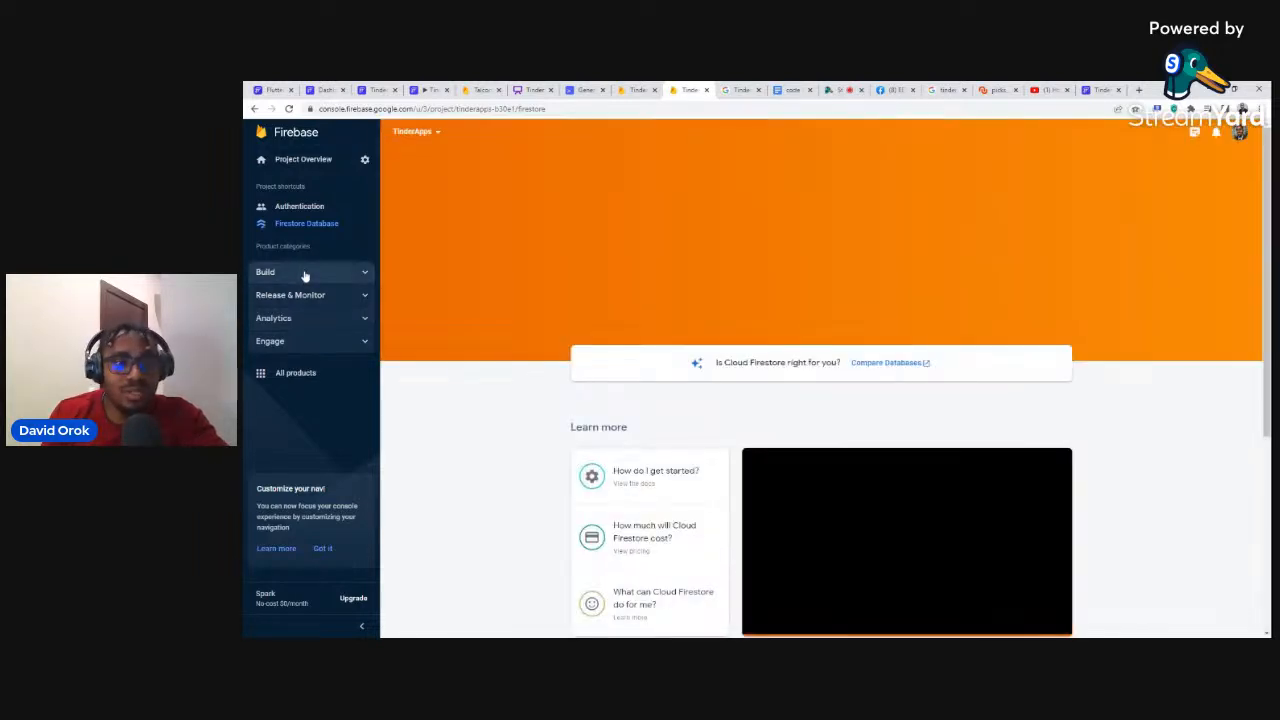
left_click(303, 272)
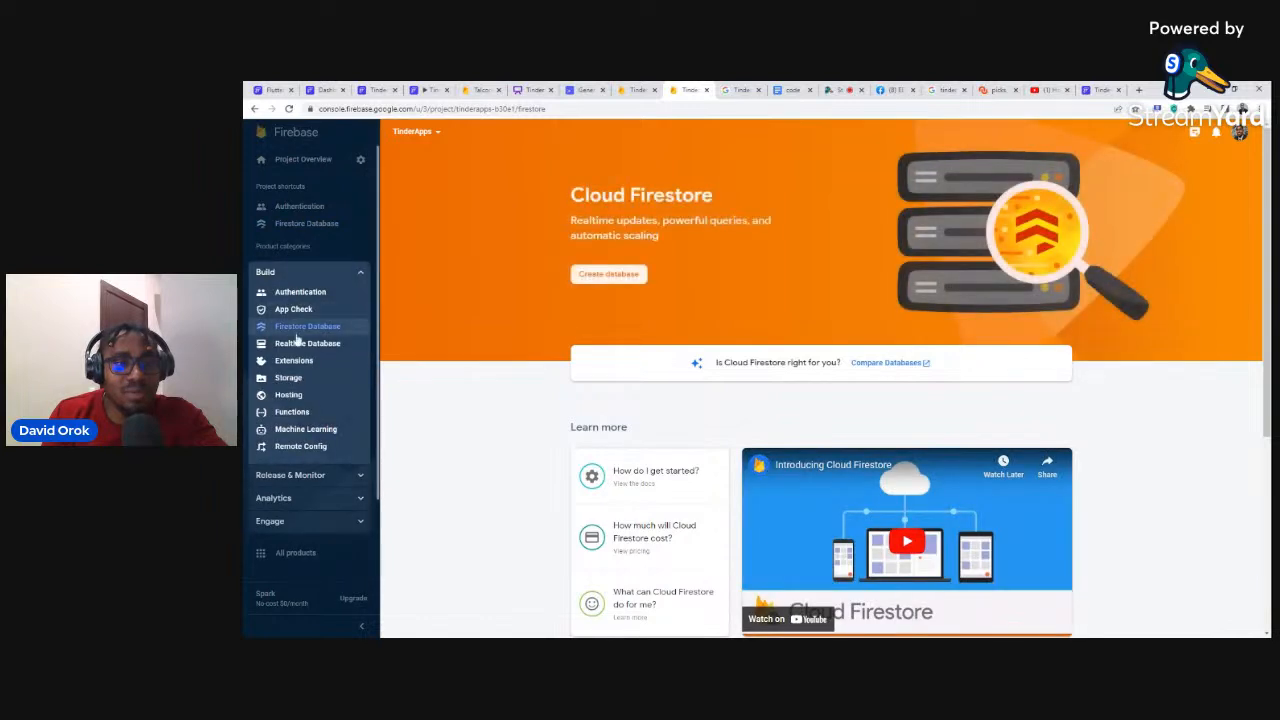
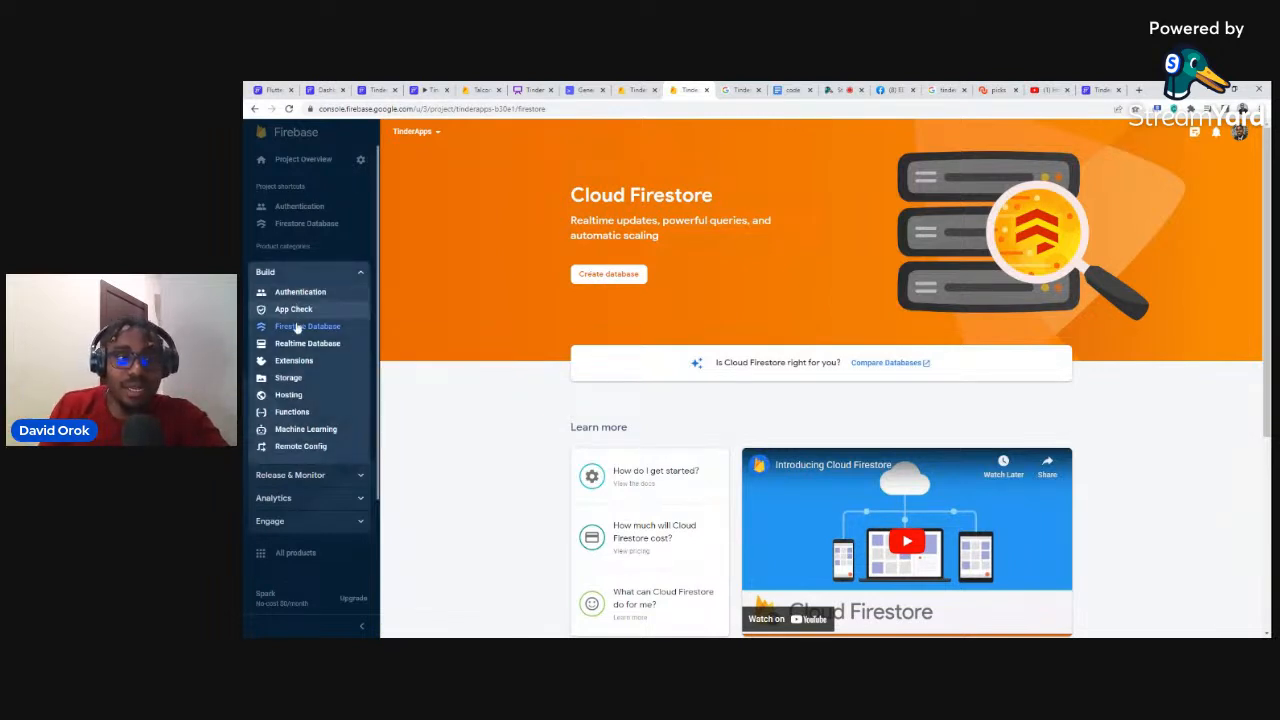
Step: Create the Firestore database in test mode at nam5 (United States) and dismiss the query tip
left_click(596, 279)
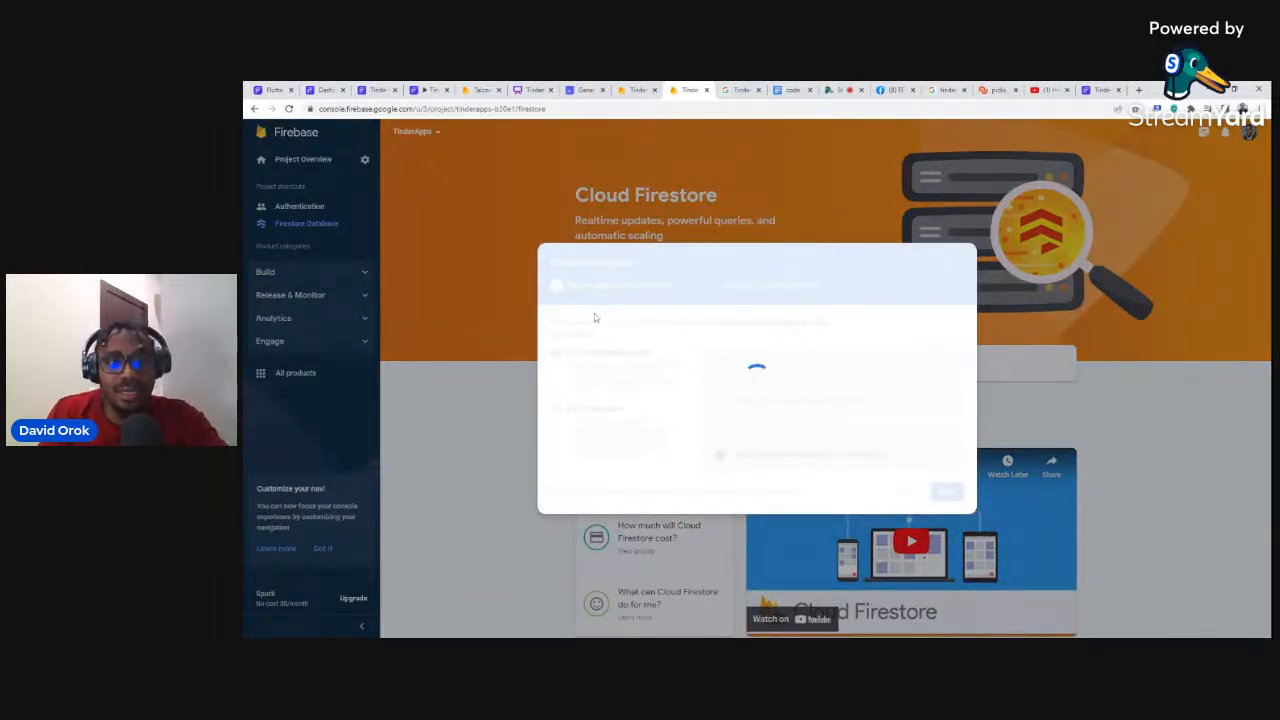
left_click(557, 409)
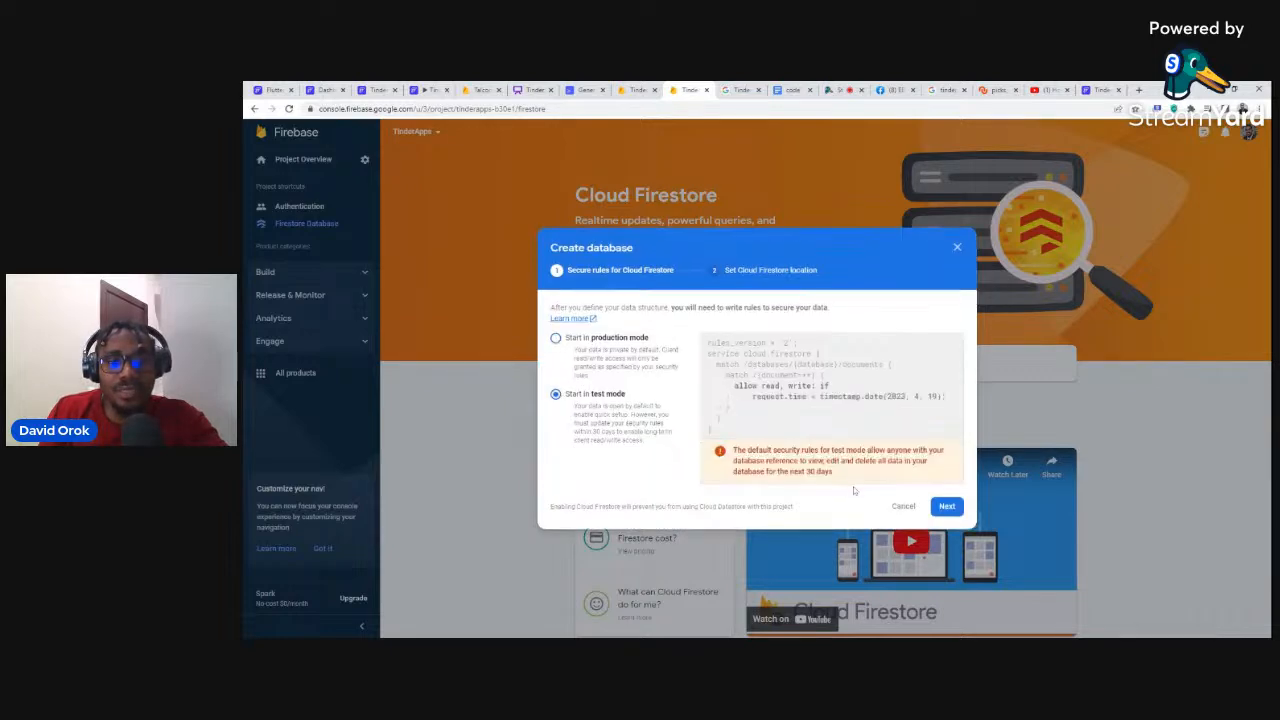
left_click(945, 499)
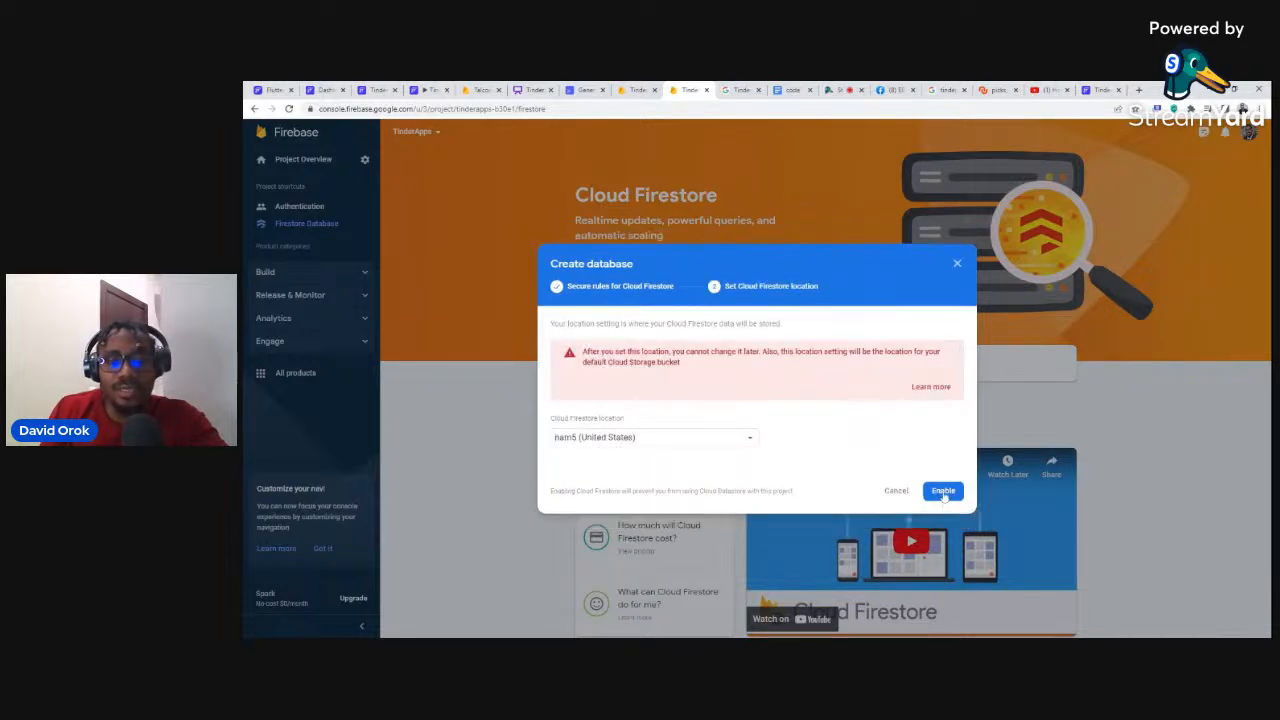
left_click(943, 491)
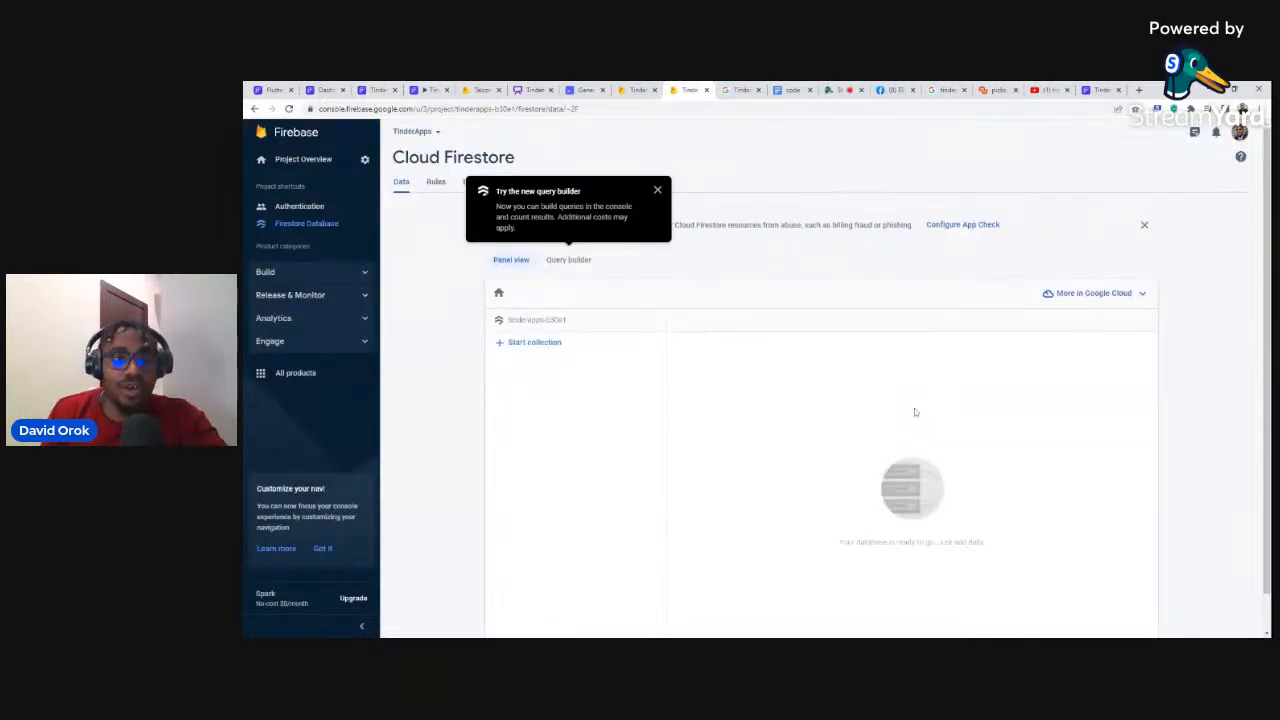
left_click(657, 190)
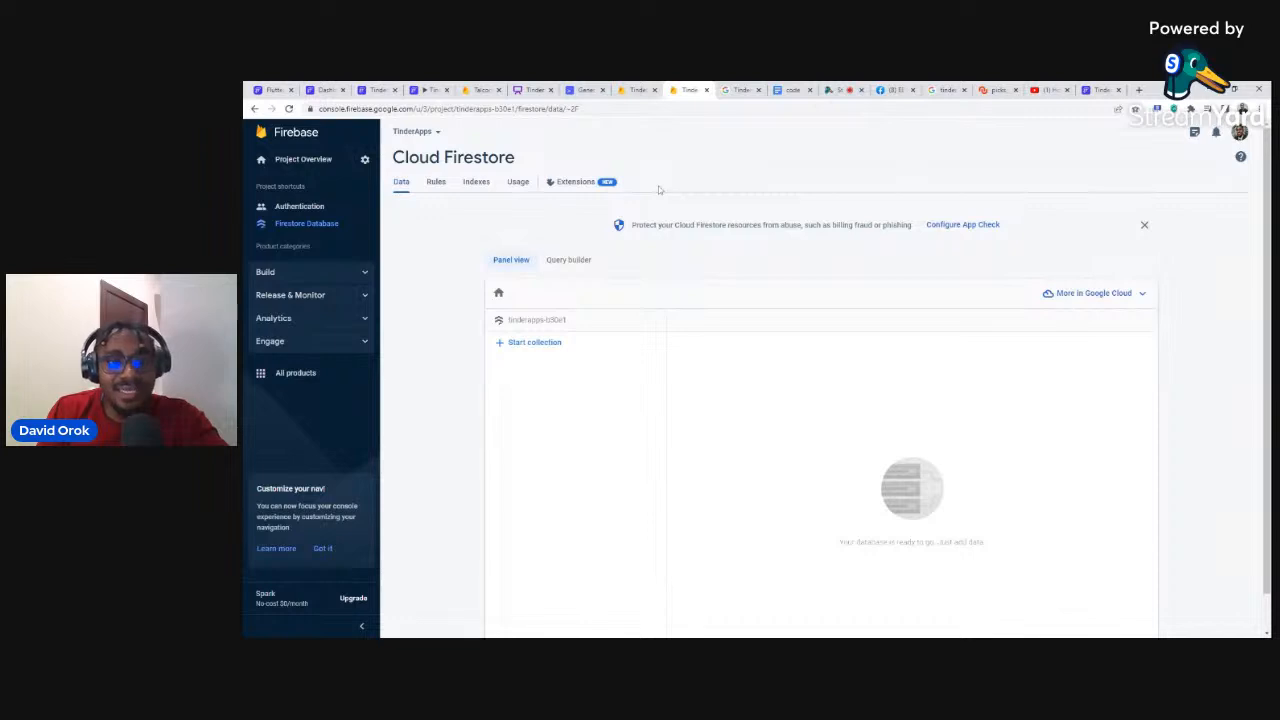
Step: Create the default Cloud Storage bucket in test mode, then return to FlutterFlow's Firebase settings
left_click(297, 273)
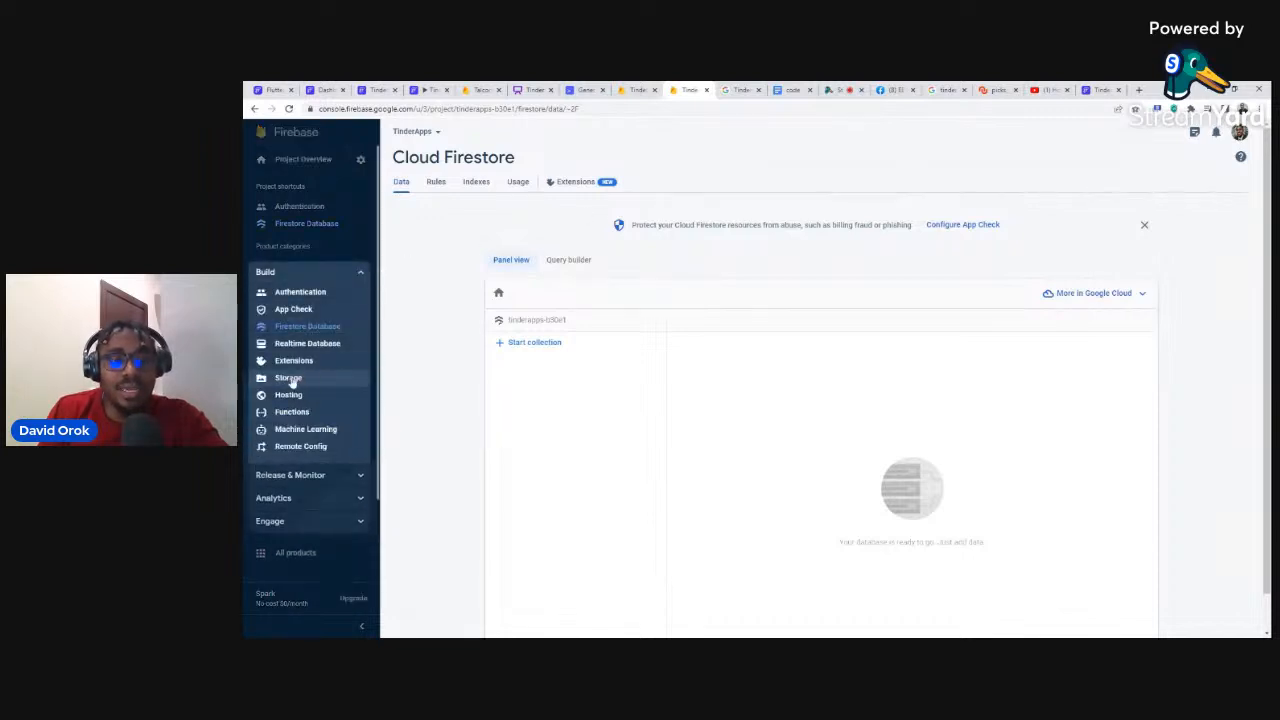
left_click(290, 378)
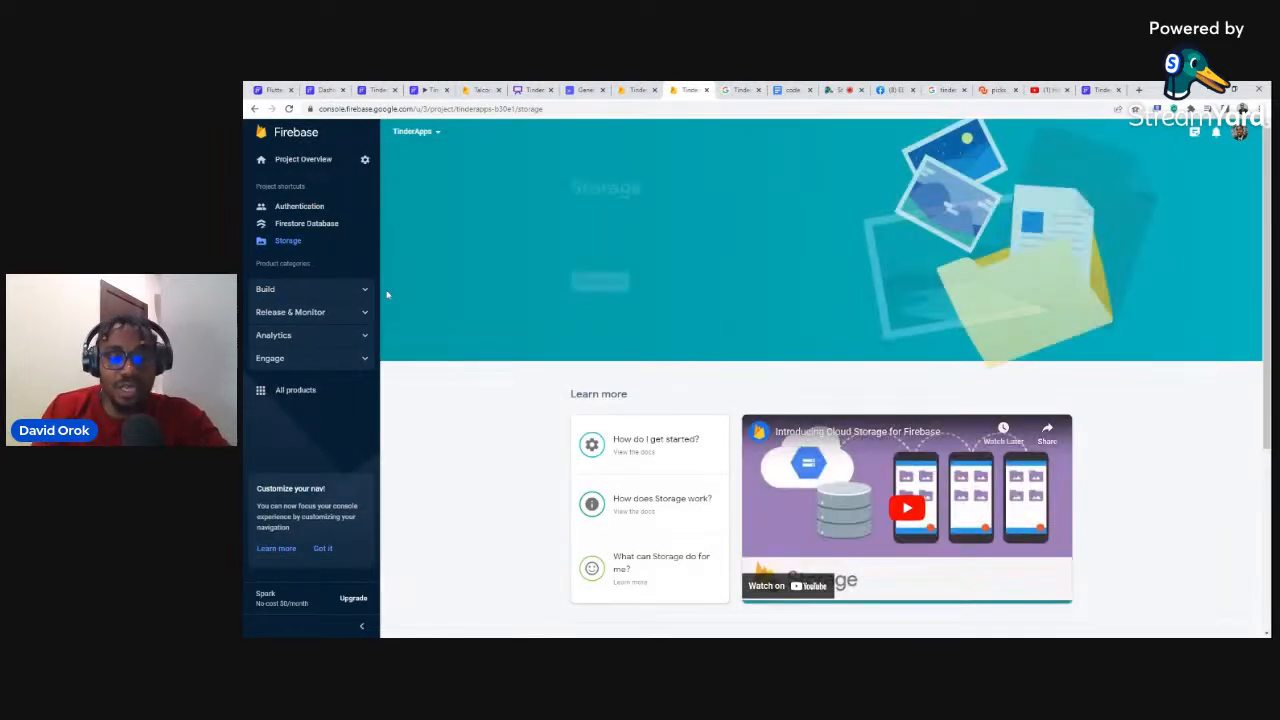
left_click(596, 283)
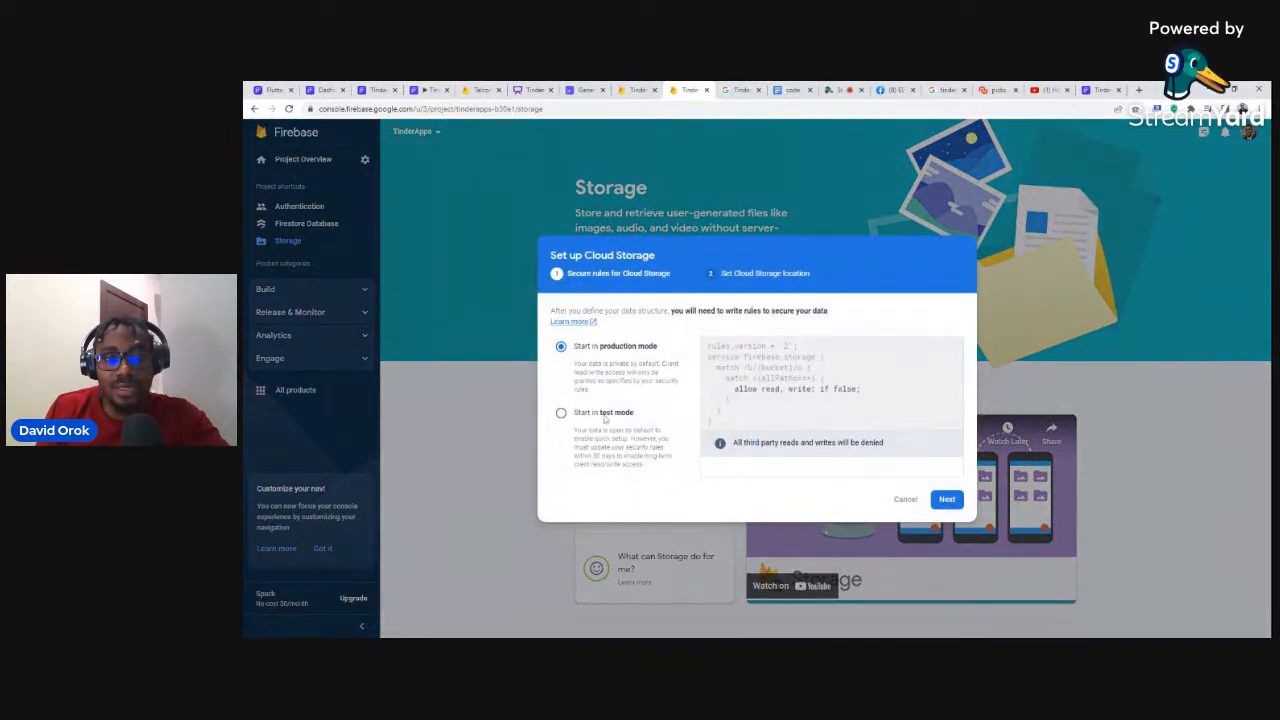
left_click(605, 412)
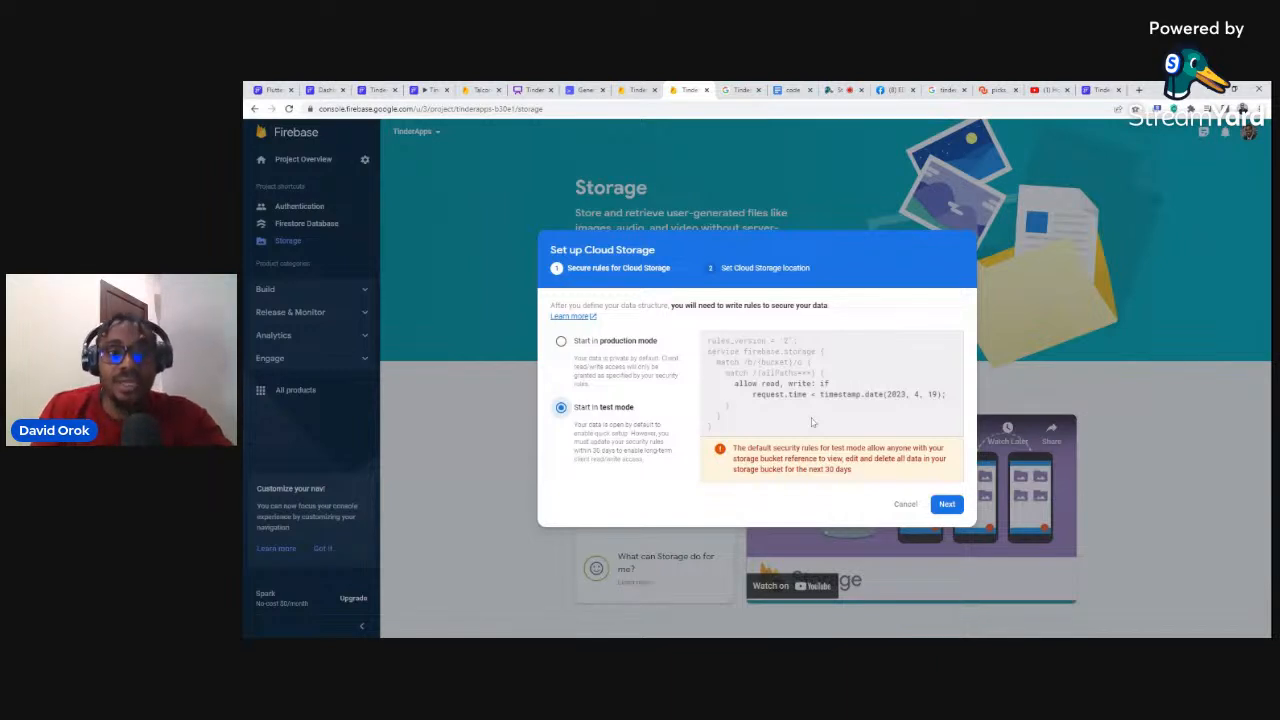
left_click(946, 504)
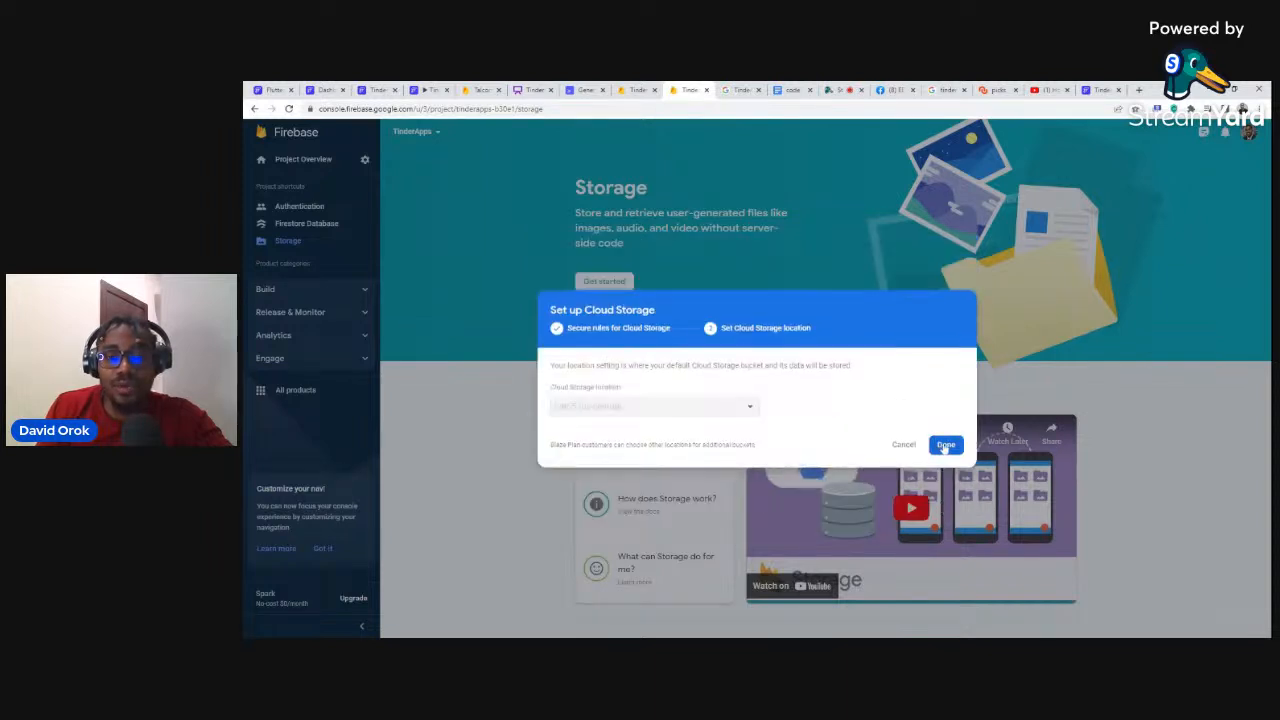
left_click(945, 446)
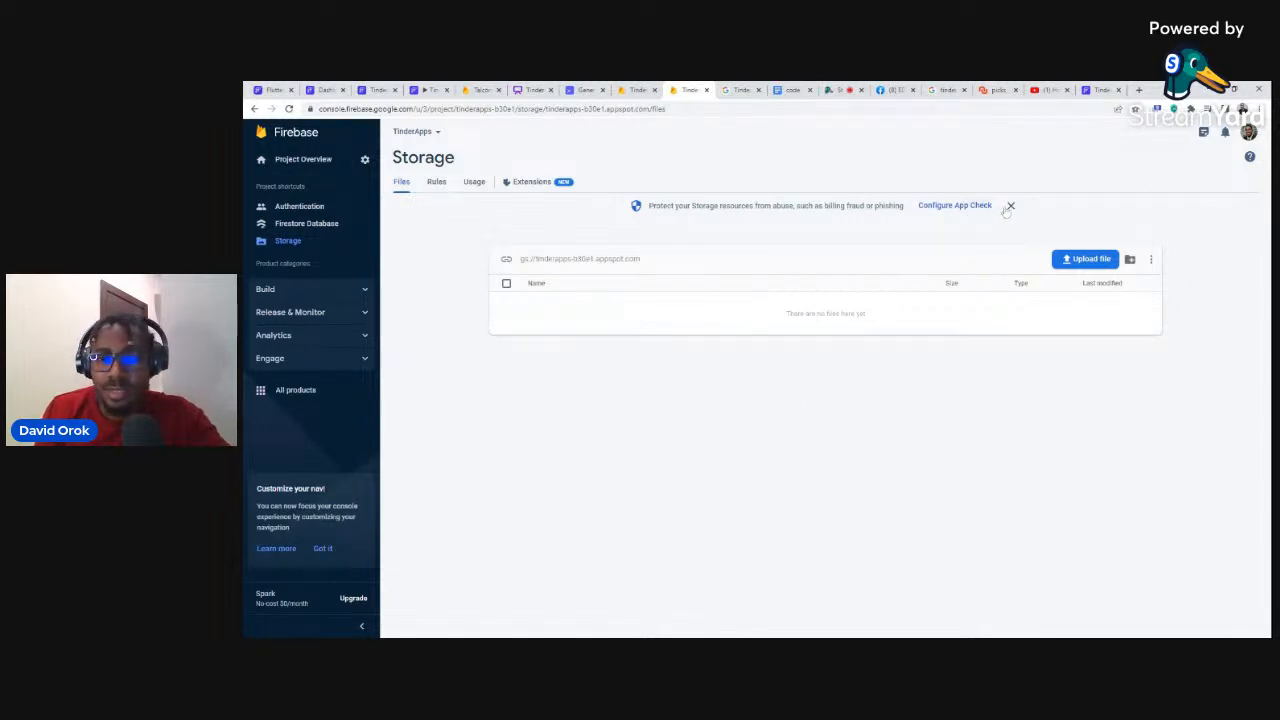
left_click(1097, 90)
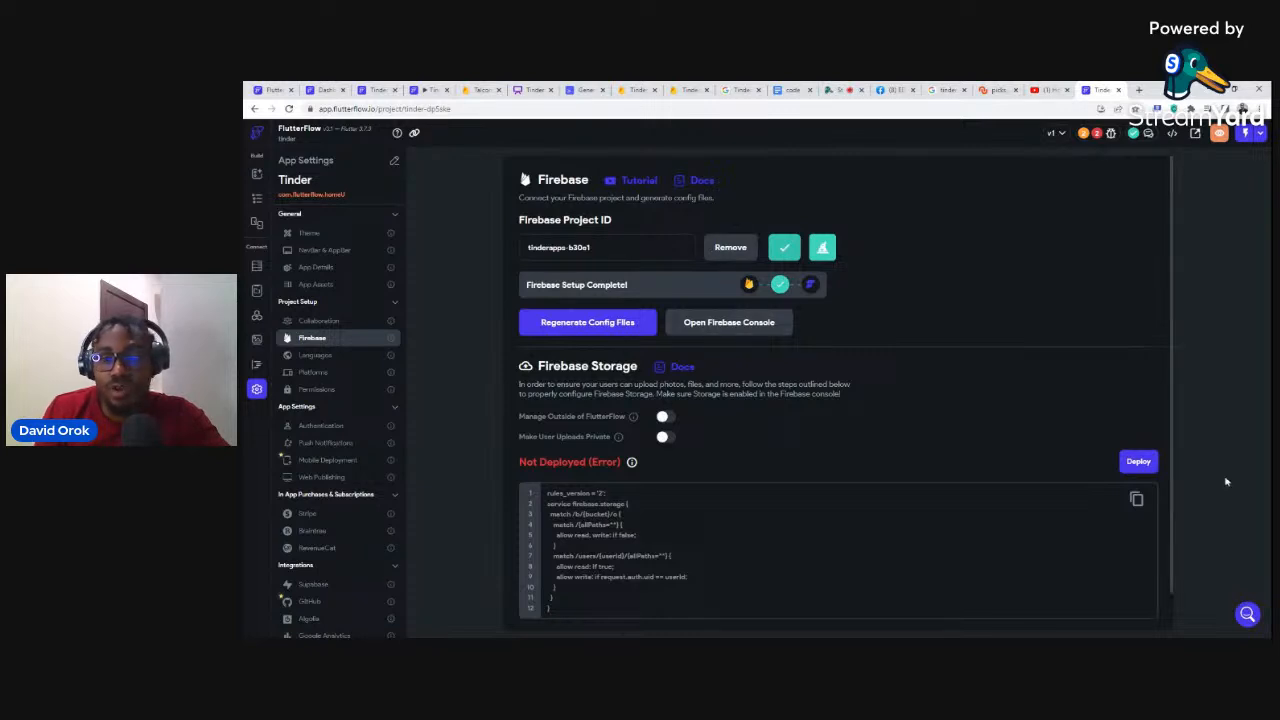
Step: Deploy the Firebase Storage rules and follow the Issues list to Firestore Settings
left_click(1137, 463)
left_click(829, 403)
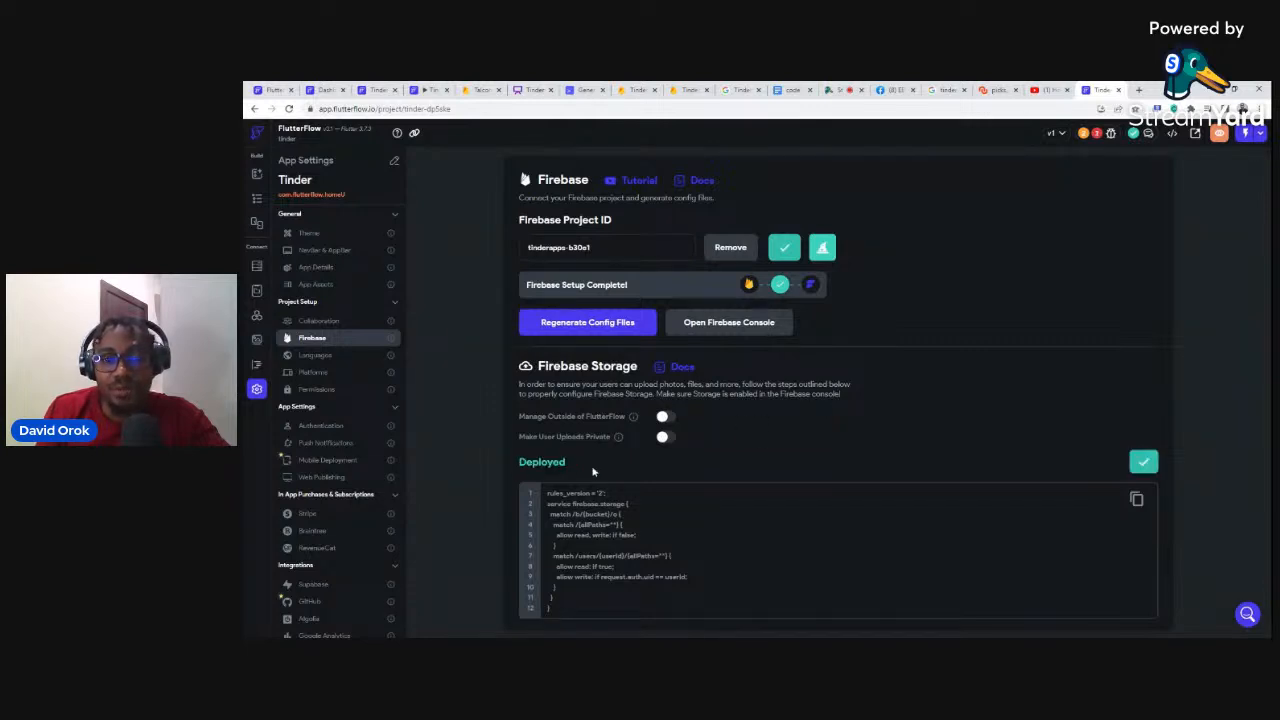
left_click(1098, 134)
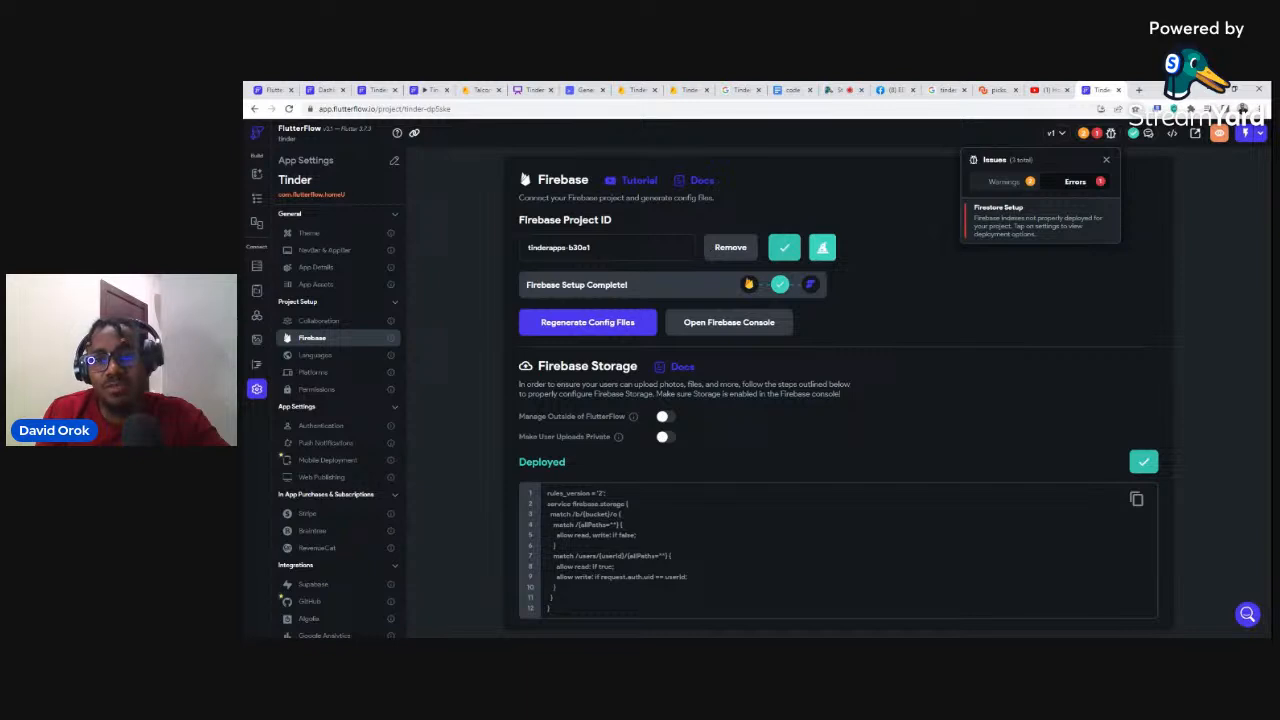
left_click(995, 216)
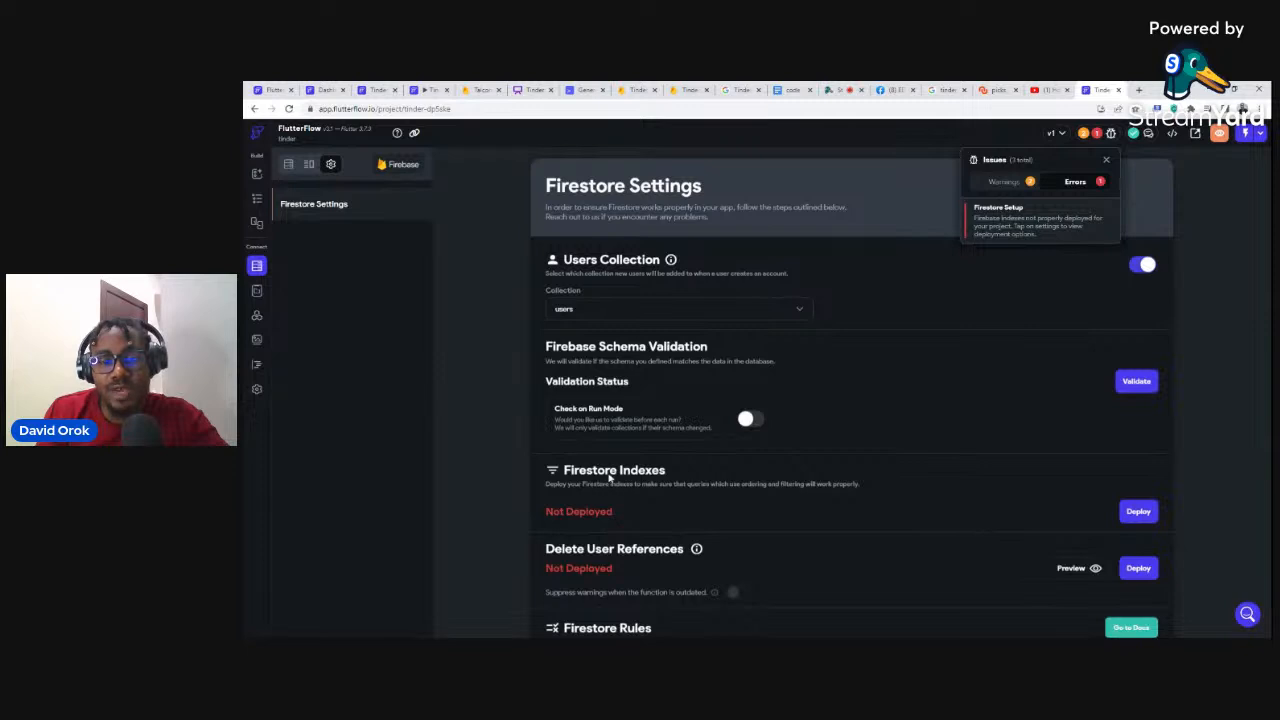
Step: Deploy the Firestore indexes, confirm no issues remain, and return to the widget tree
left_click(1139, 511)
left_click(1139, 511)
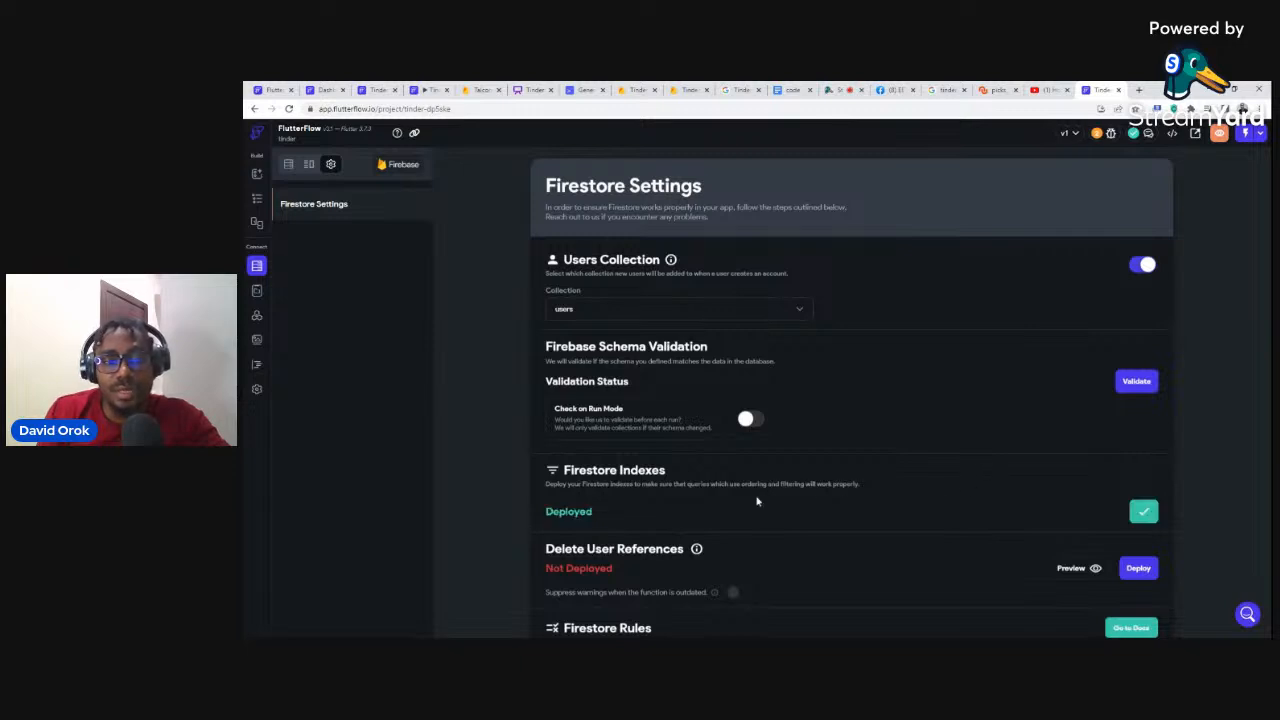
left_click(1096, 133)
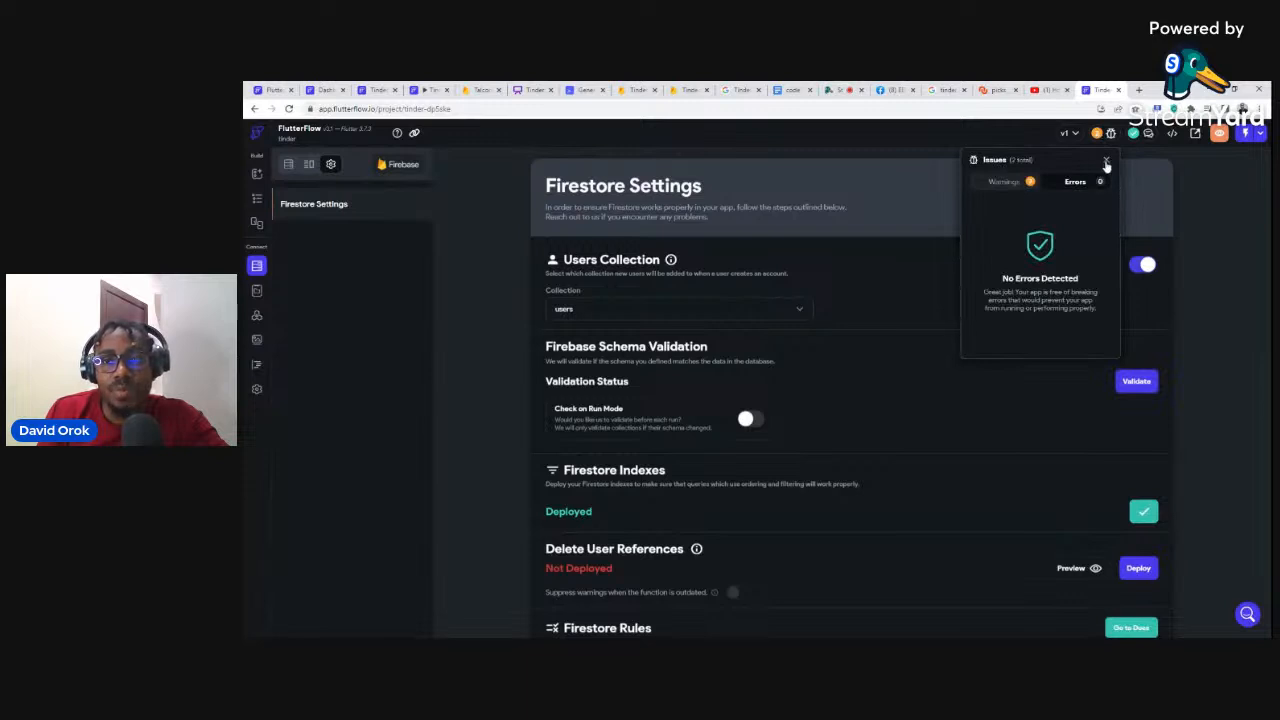
left_click(1106, 160)
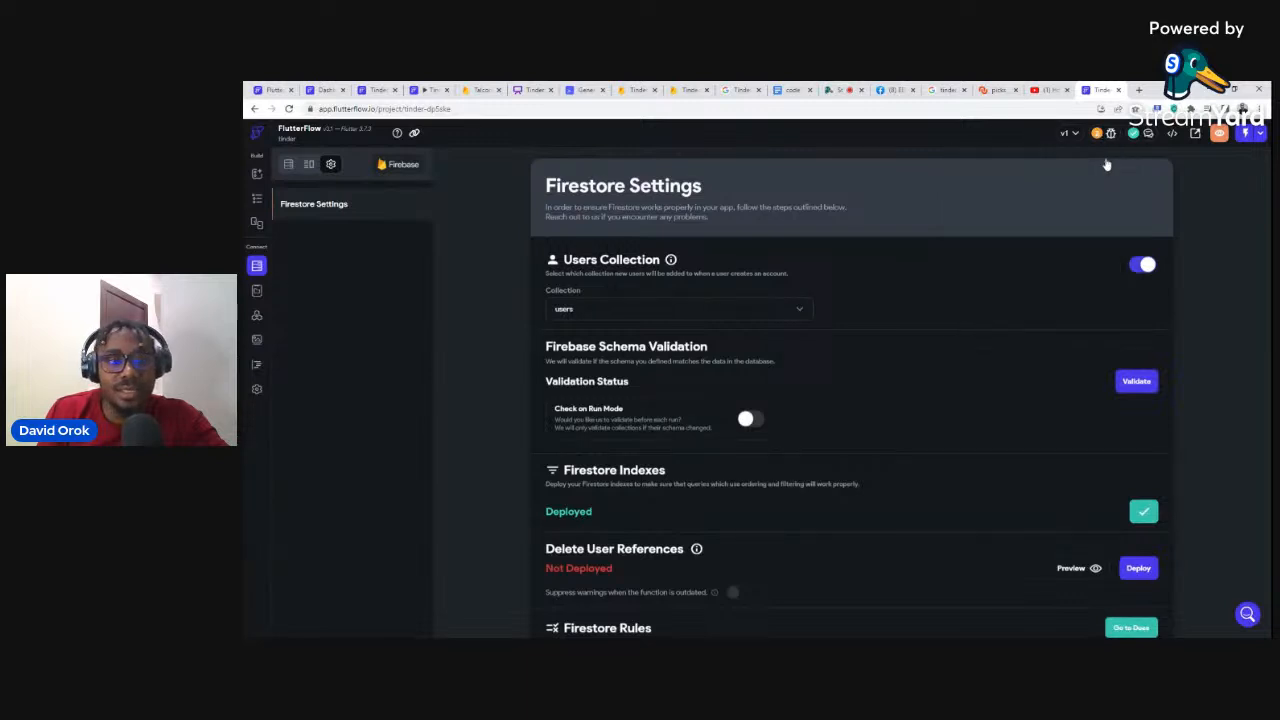
left_click(257, 198)
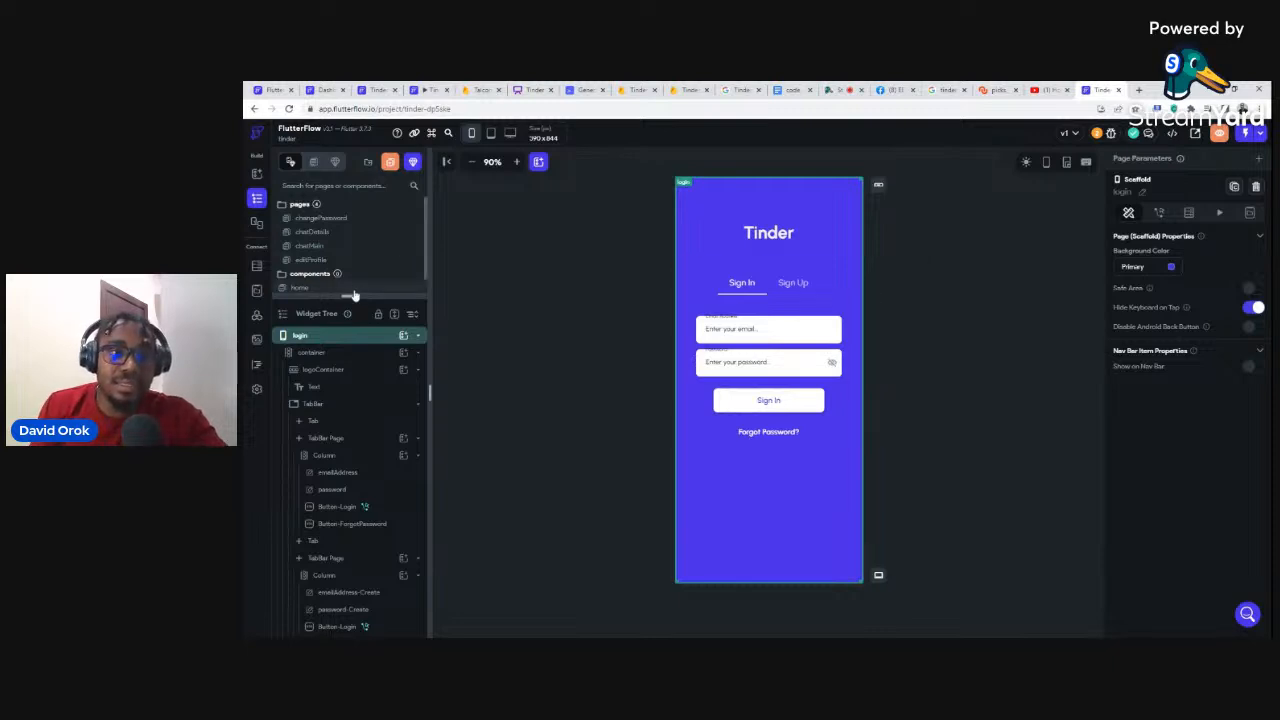
Step: Drag the pages list taller to reveal login, then select the Forgot Password? button
left_click_drag(349, 296, 348, 352)
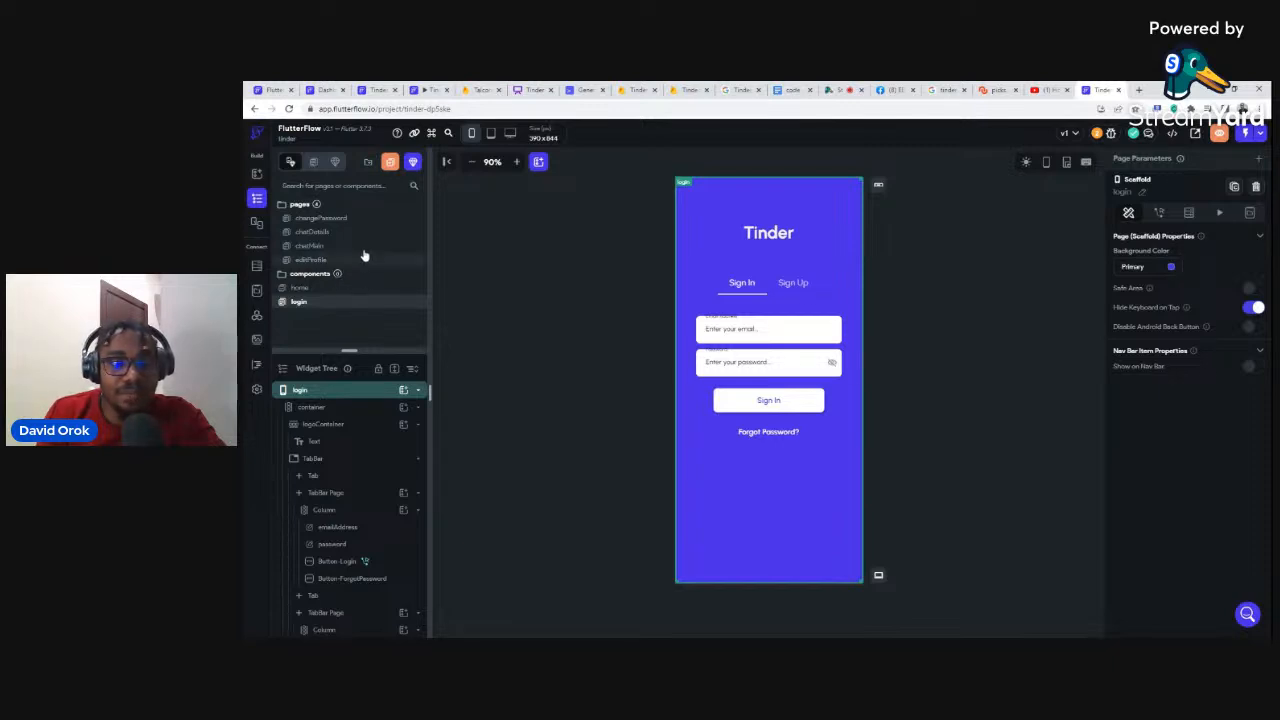
left_click(778, 434)
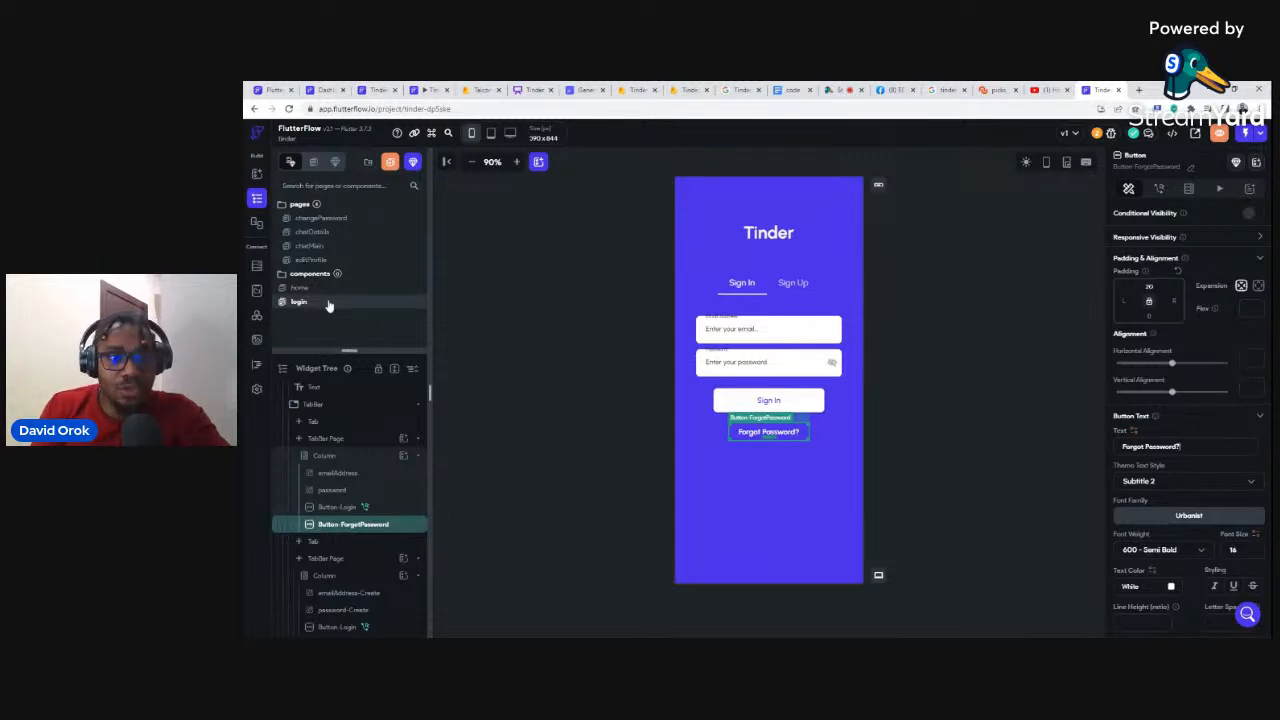
left_click(318, 219)
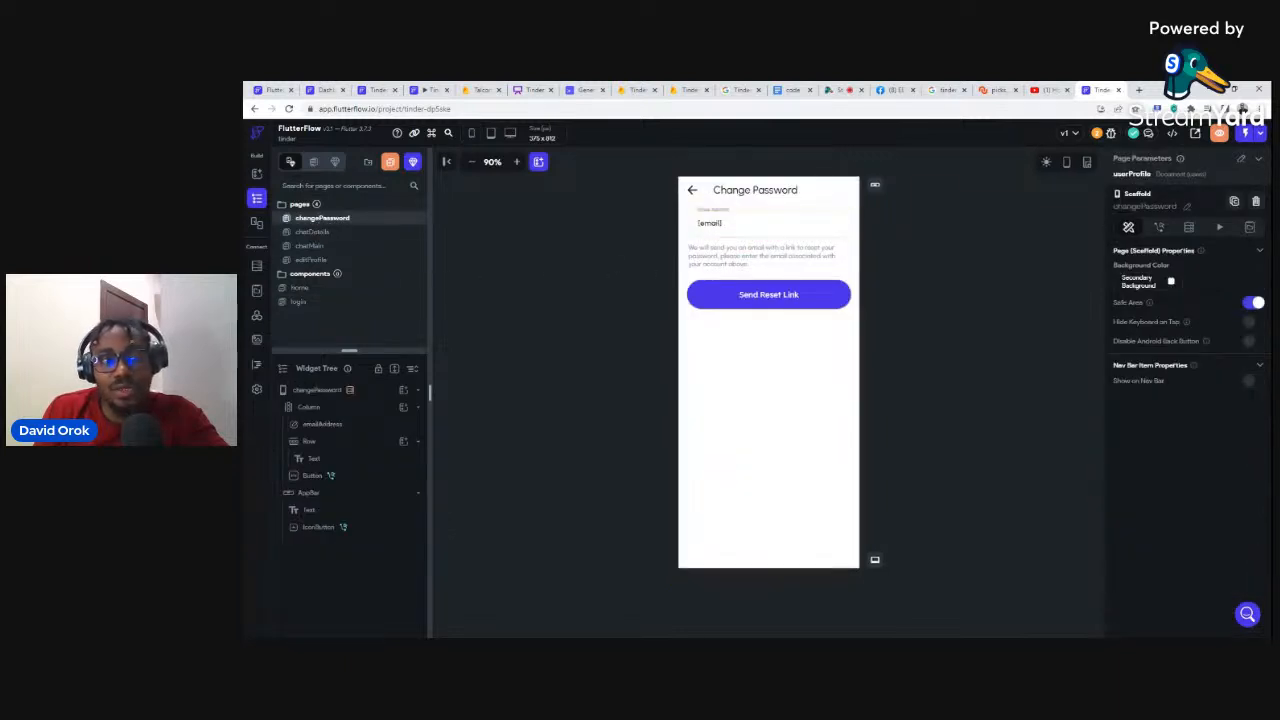
left_click(308, 303)
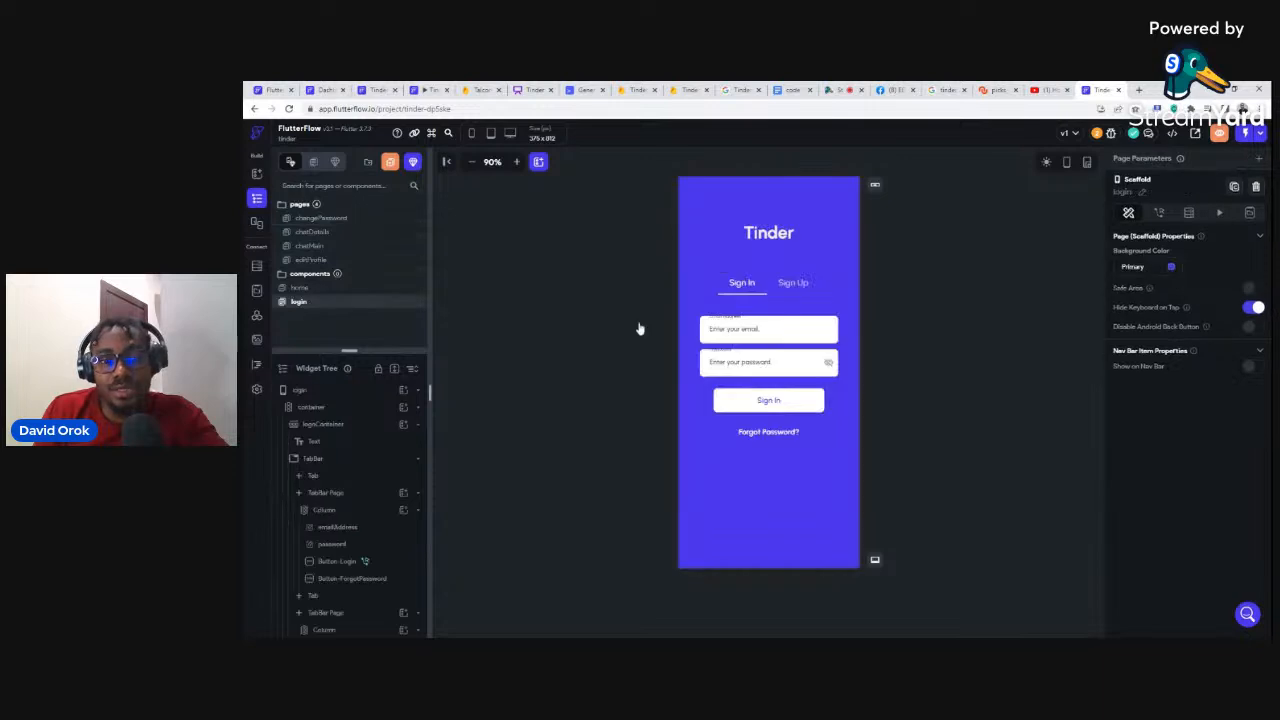
left_click(765, 433)
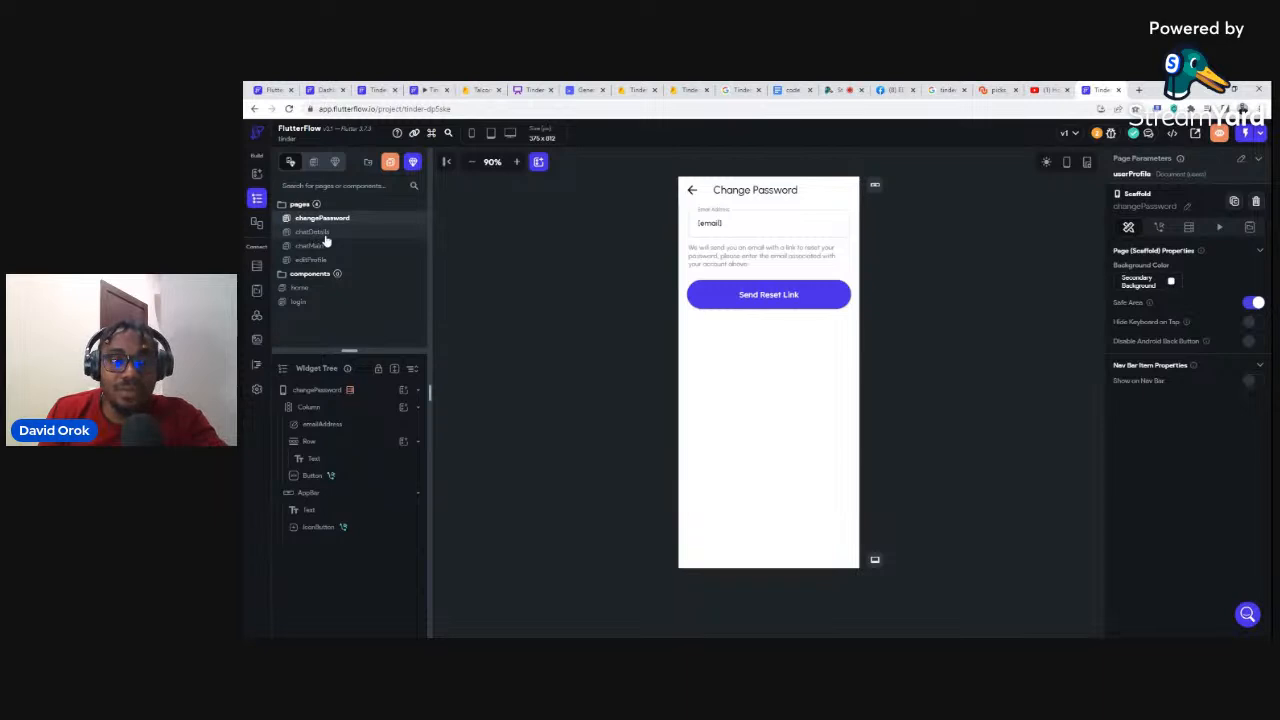
left_click(300, 302)
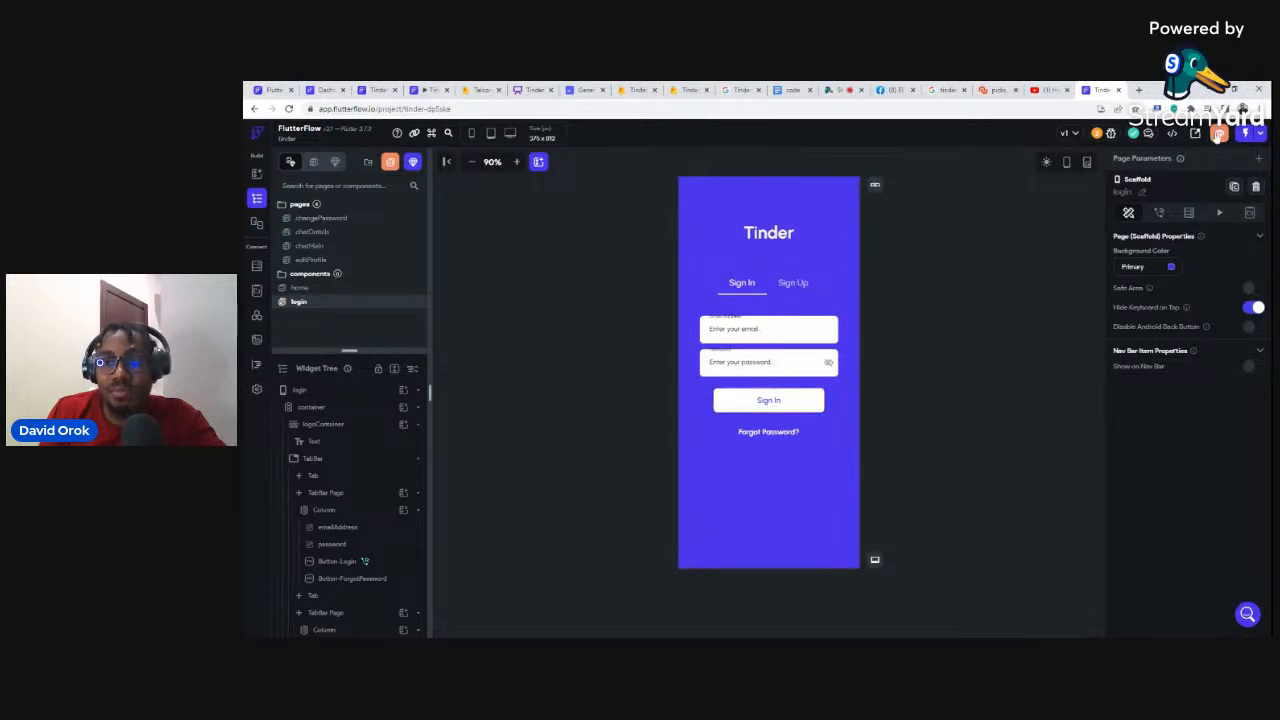
Step: On the Sign Up tab, give the Create Account button a Firebase Authentication Create Account action
left_click(769, 401)
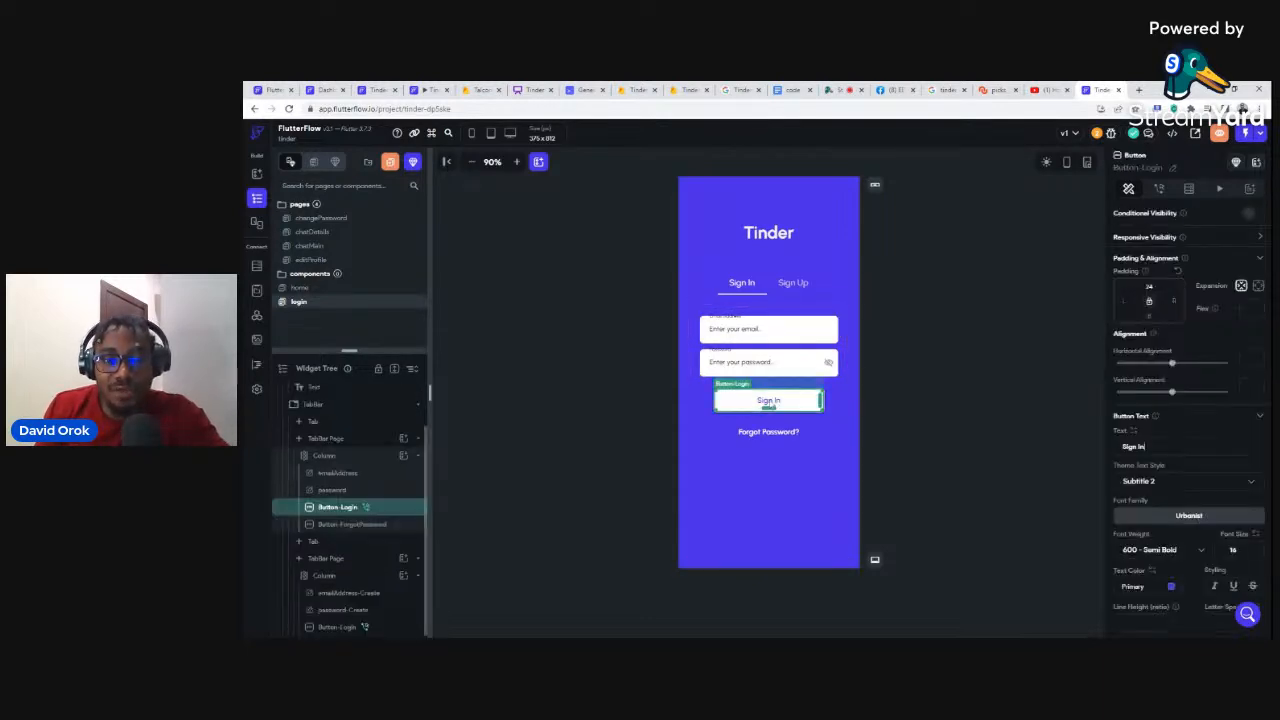
left_click(787, 283)
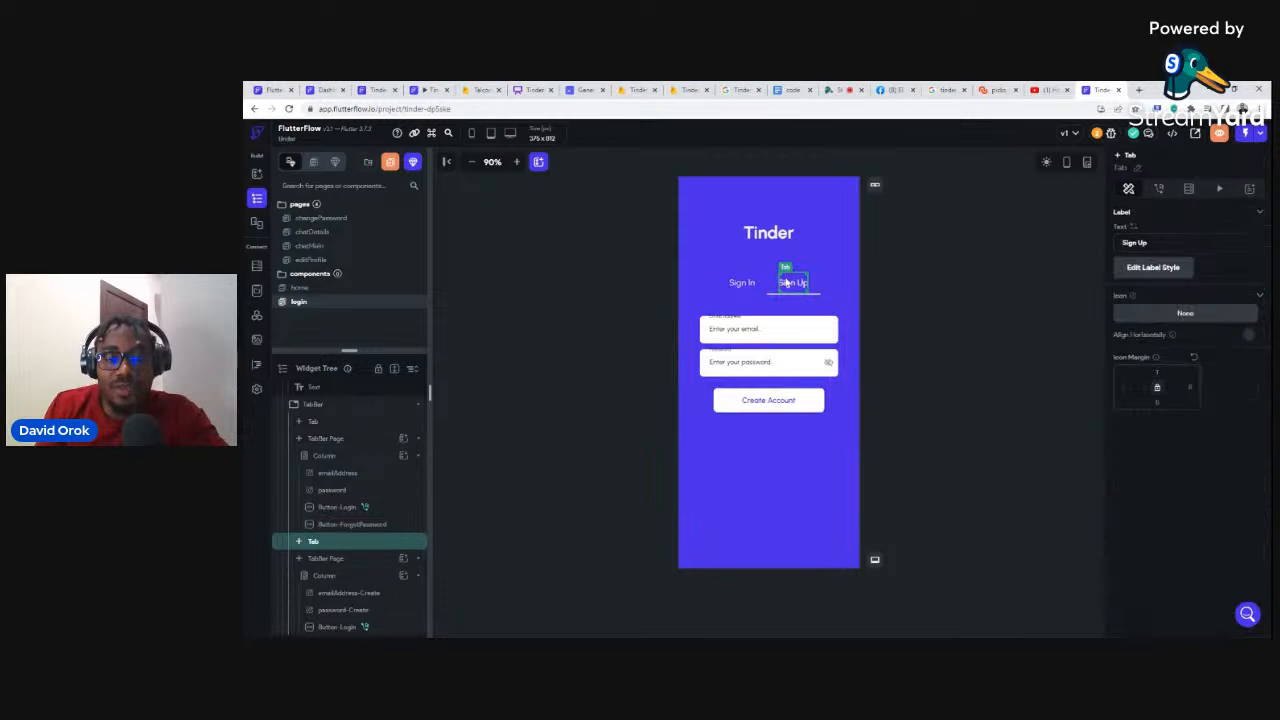
left_click(767, 402)
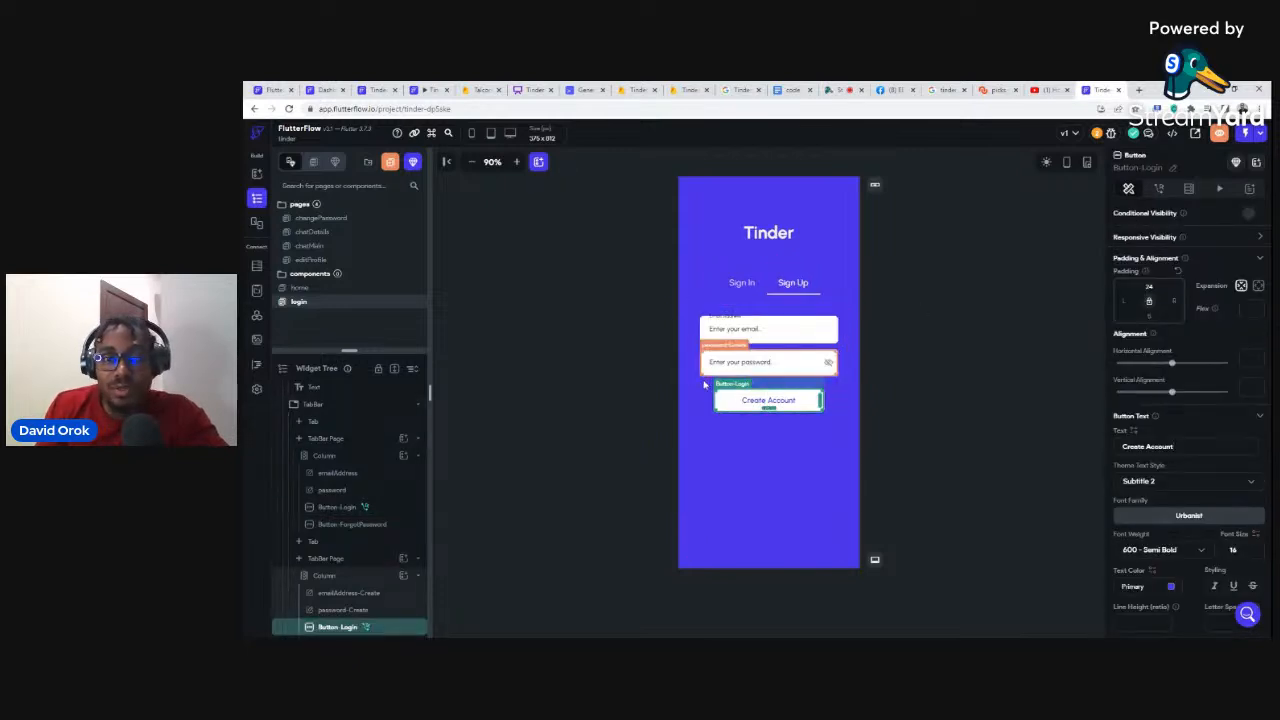
left_click(1158, 190)
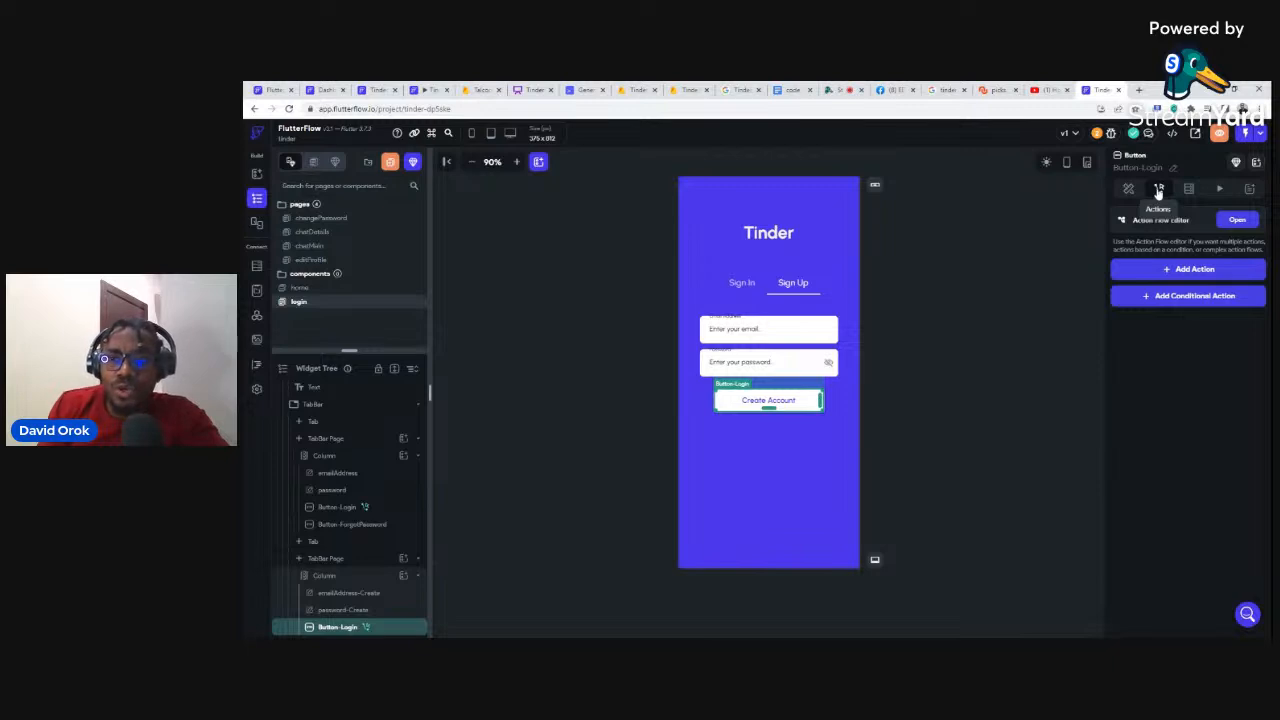
left_click(1180, 272)
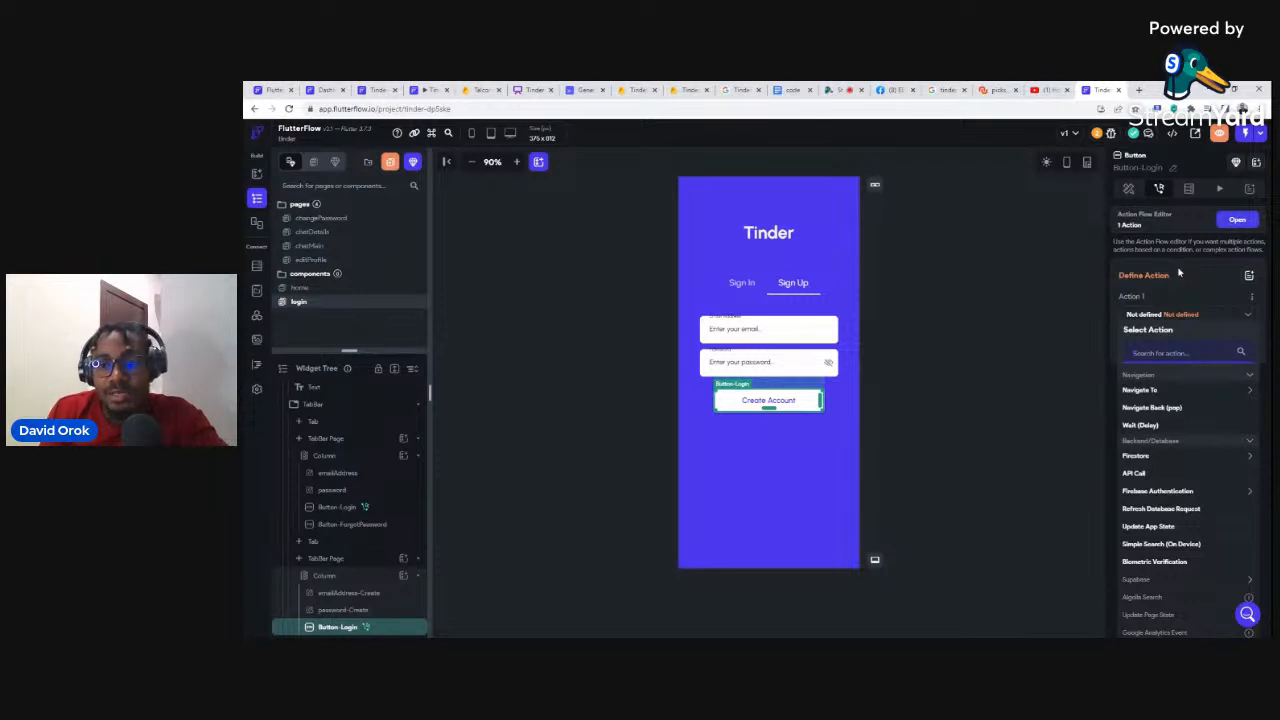
left_click(1145, 492)
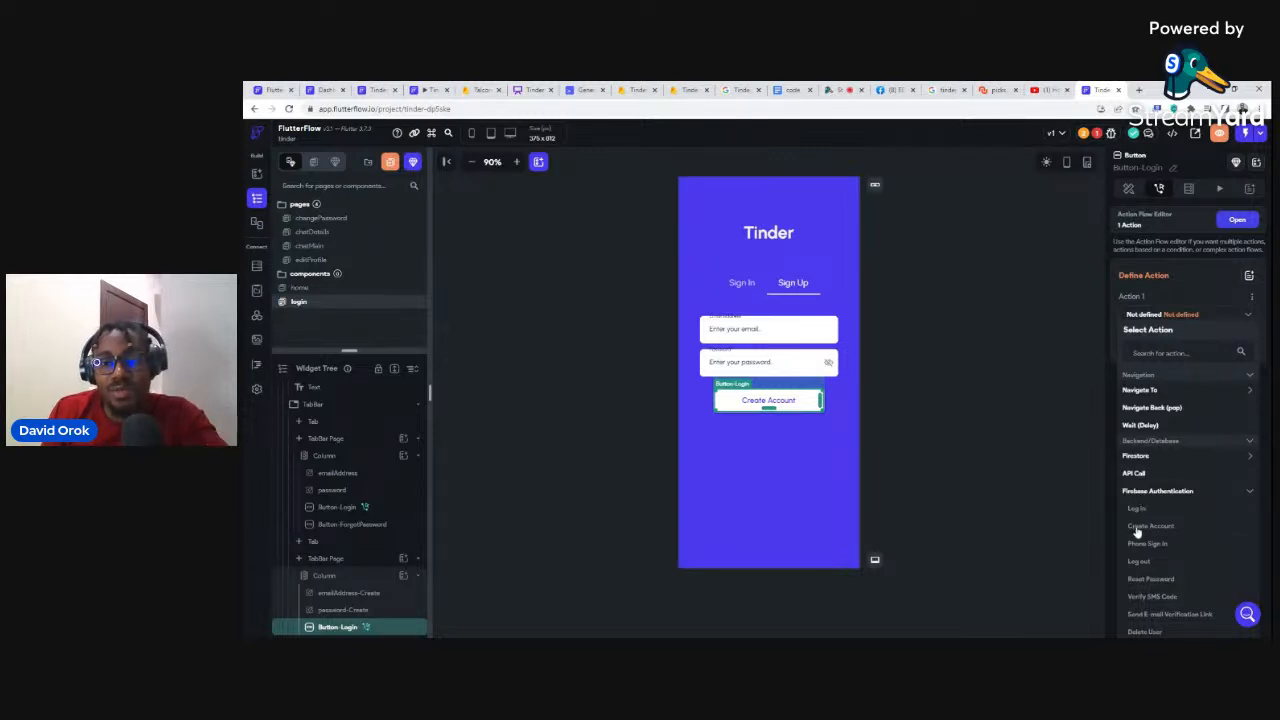
left_click(1140, 527)
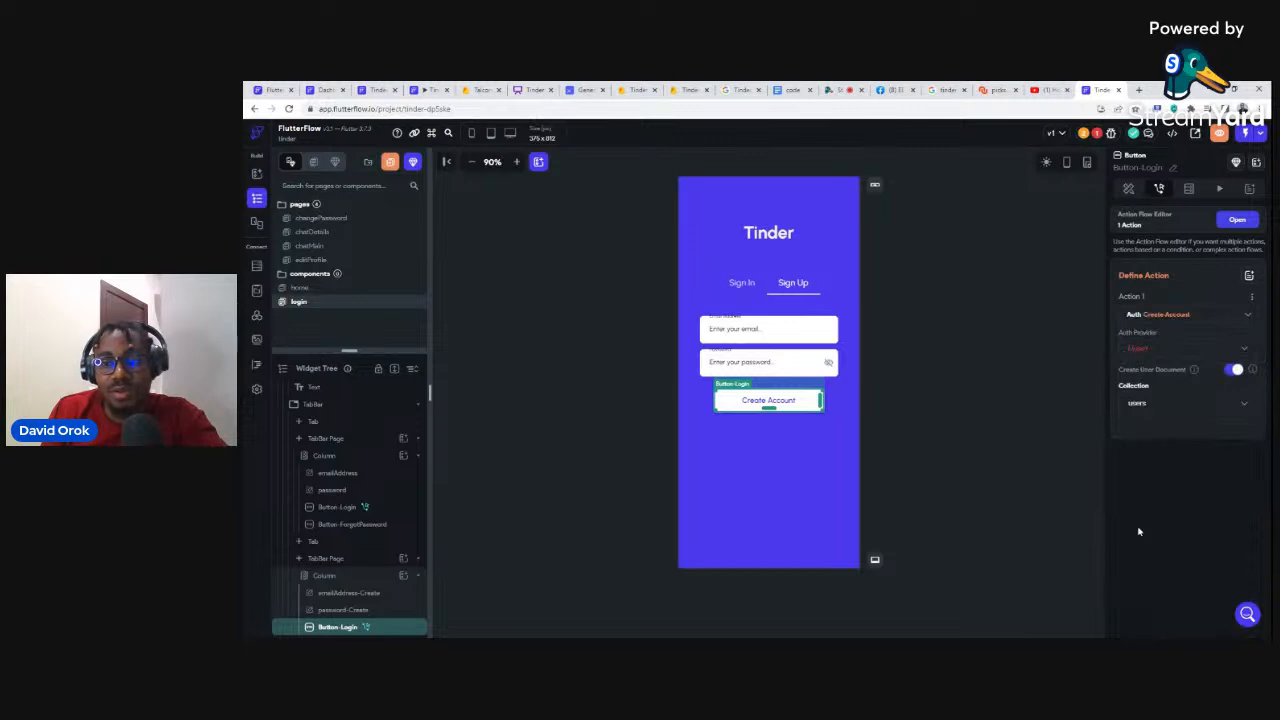
Step: Set provider Email, Email Field emailAddress-Create and Password Field password-Create, then reselect the Sign In button
left_click(1135, 350)
left_click(1136, 349)
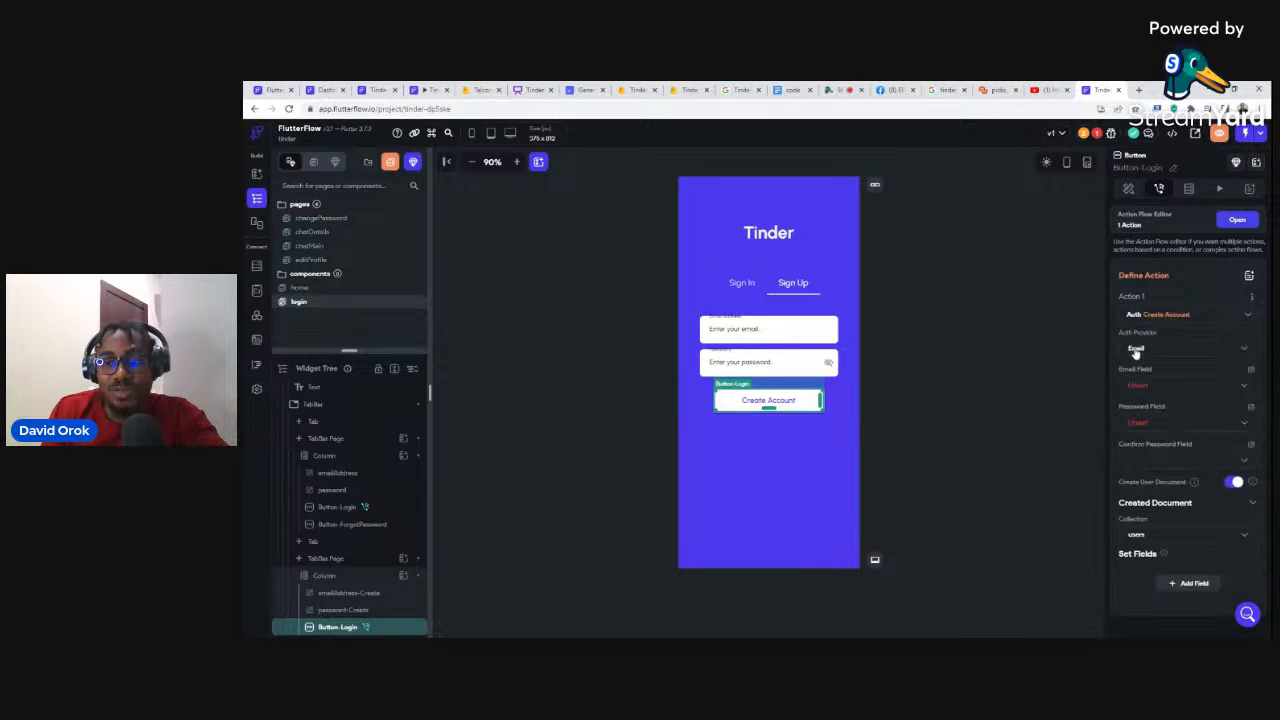
left_click(1136, 350)
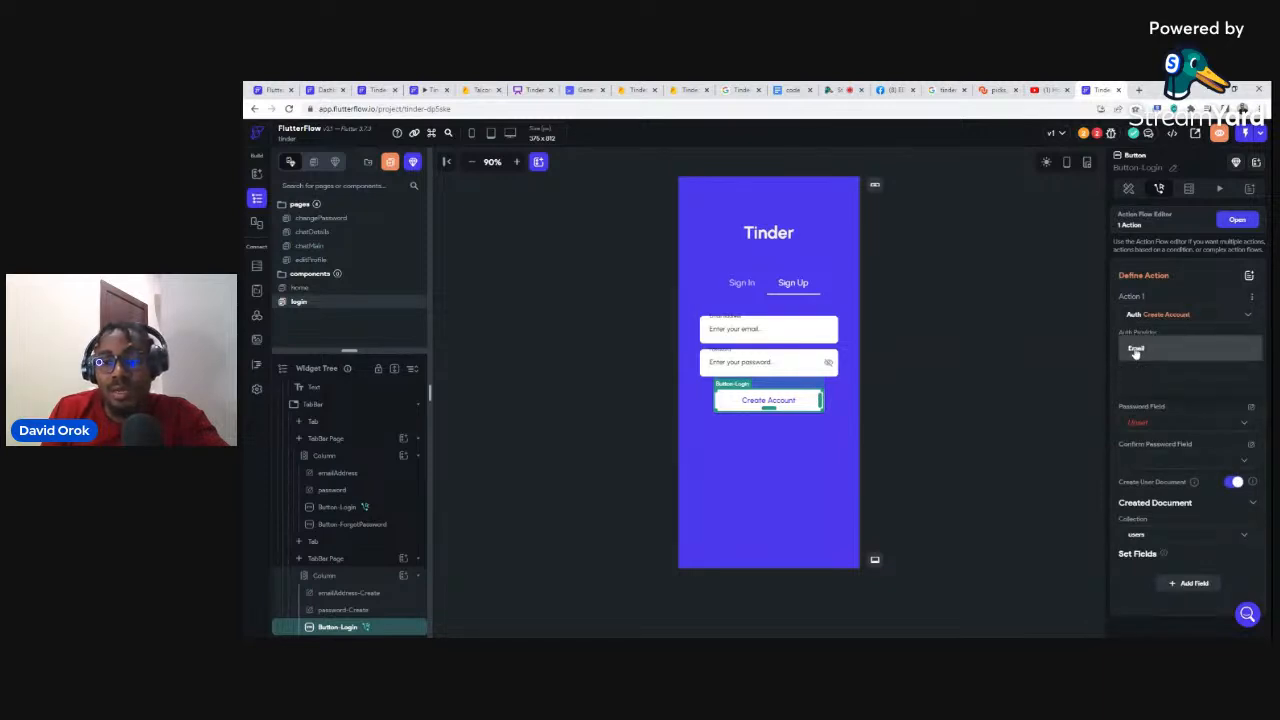
left_click(1136, 350)
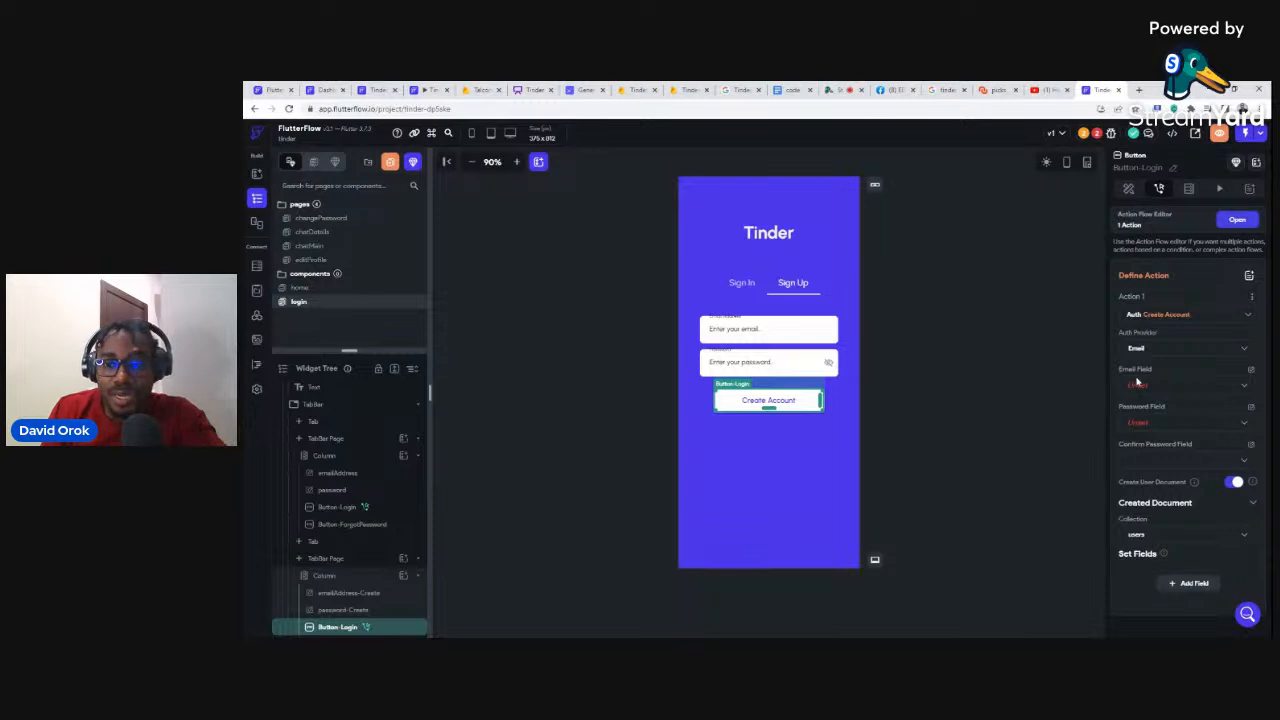
left_click(1137, 382)
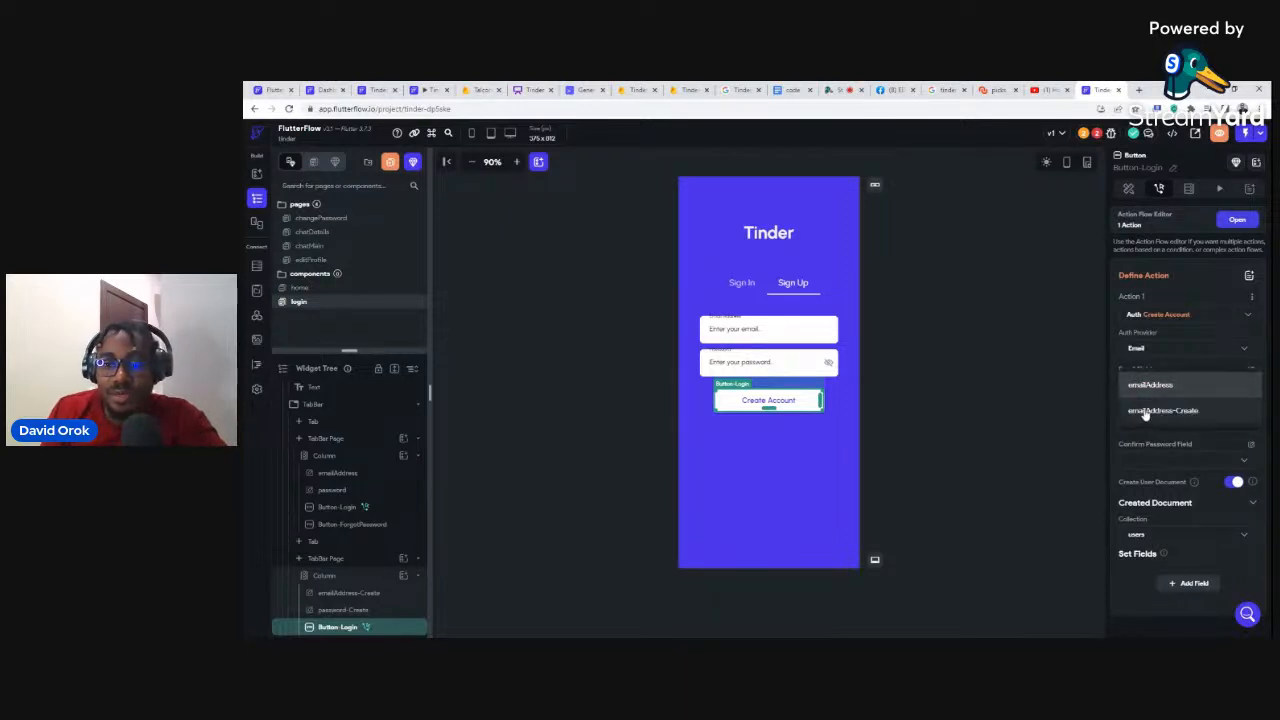
left_click(1155, 412)
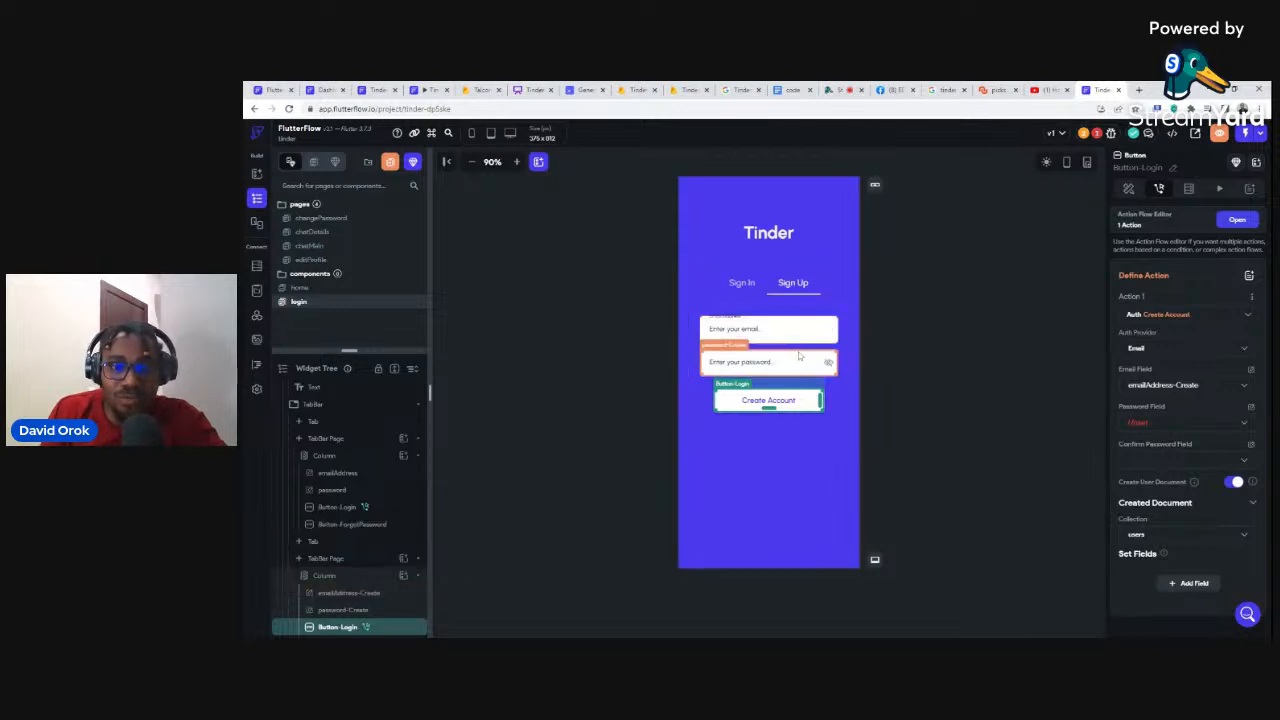
left_click(1133, 426)
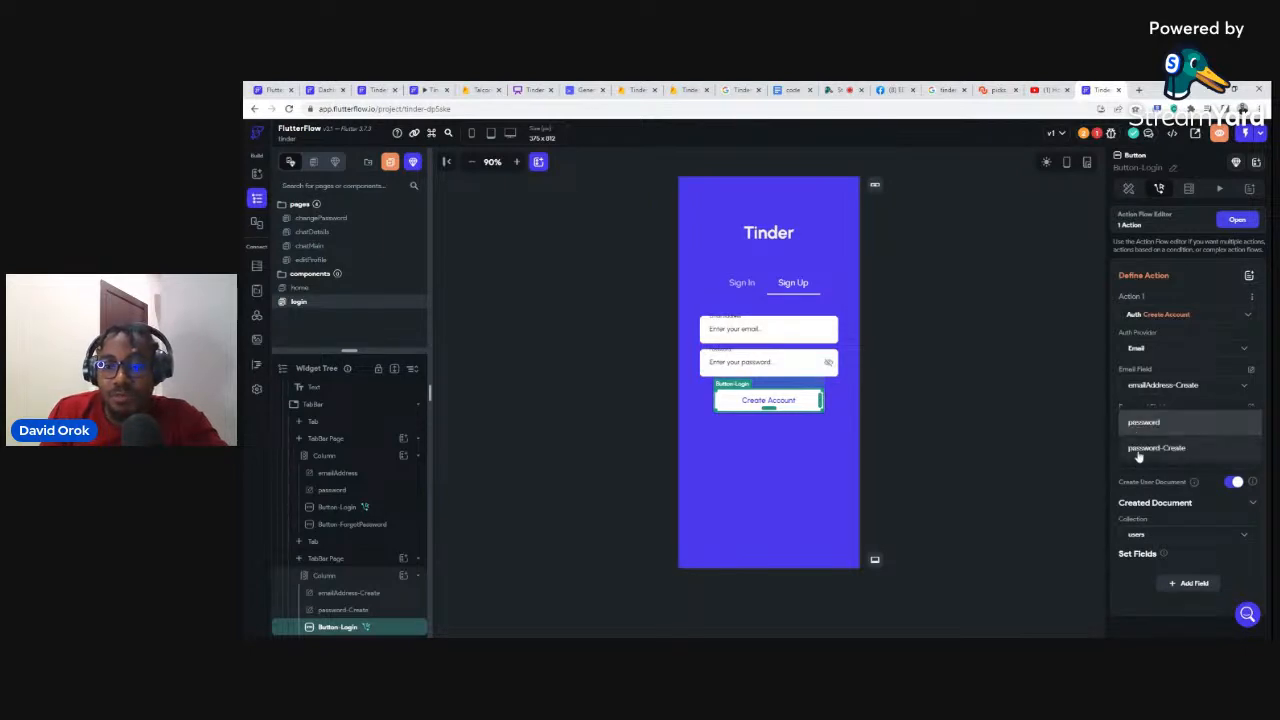
left_click(1140, 449)
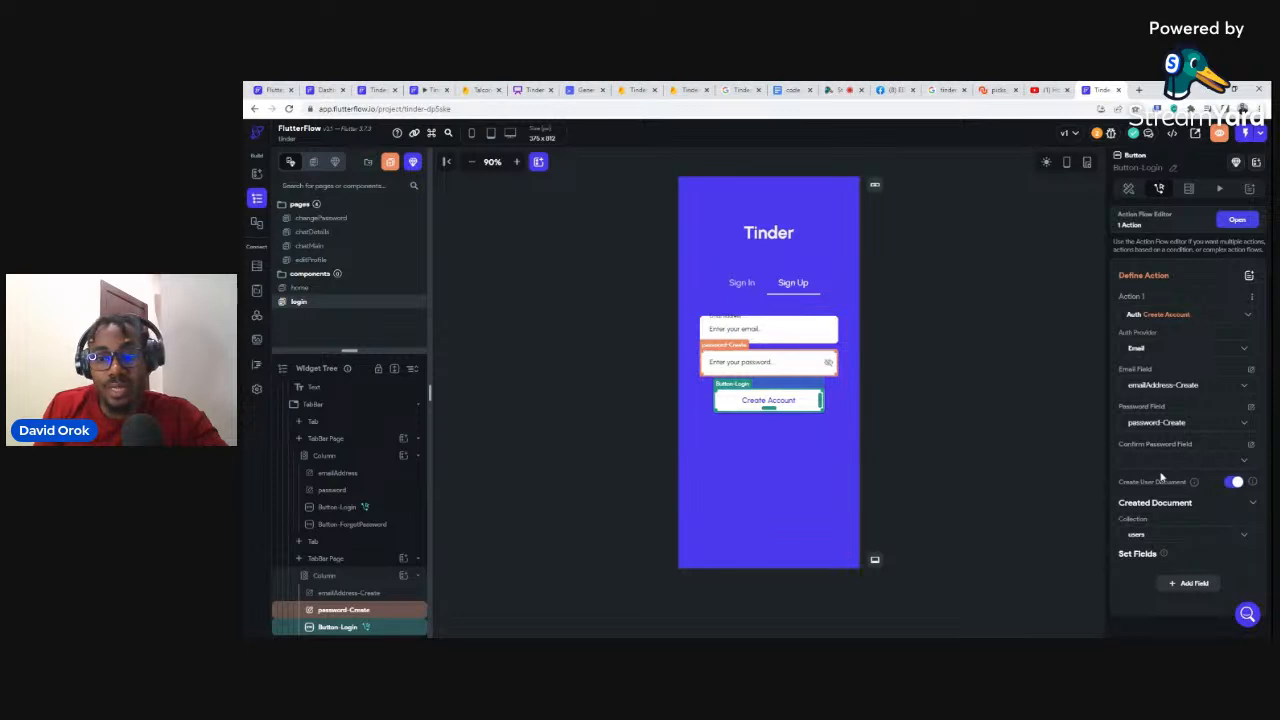
left_click(737, 284)
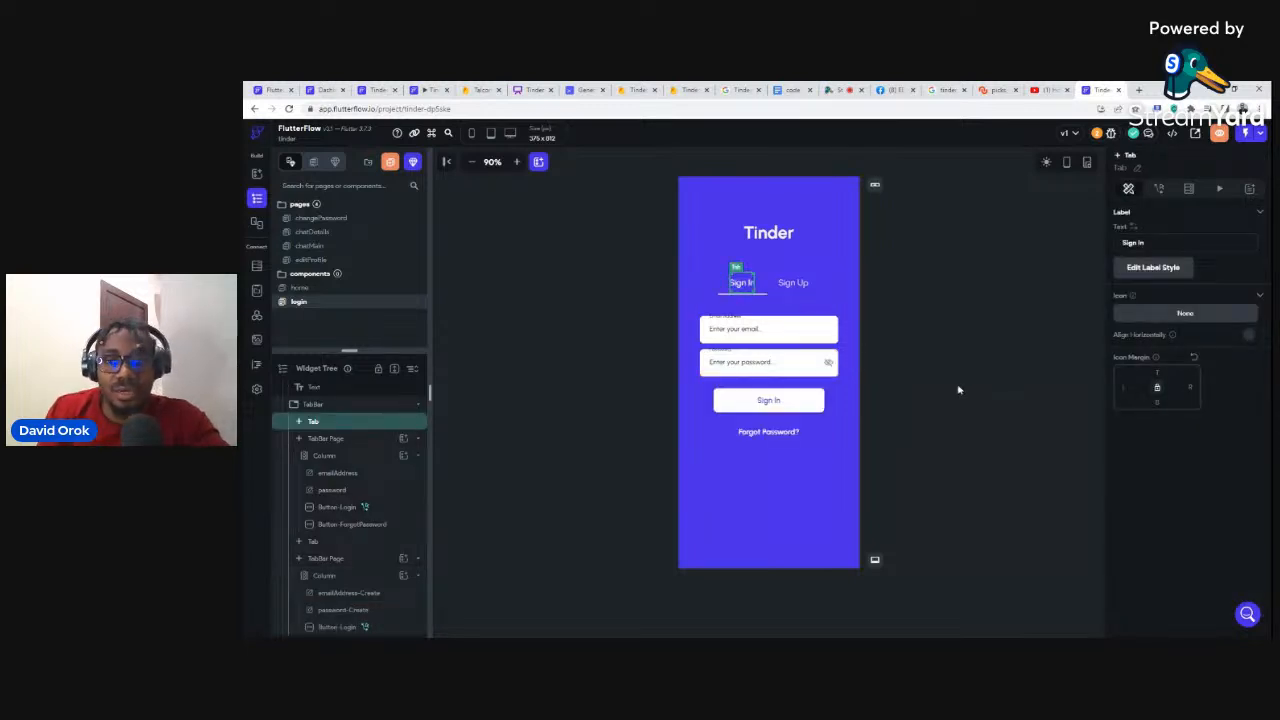
left_click(770, 408)
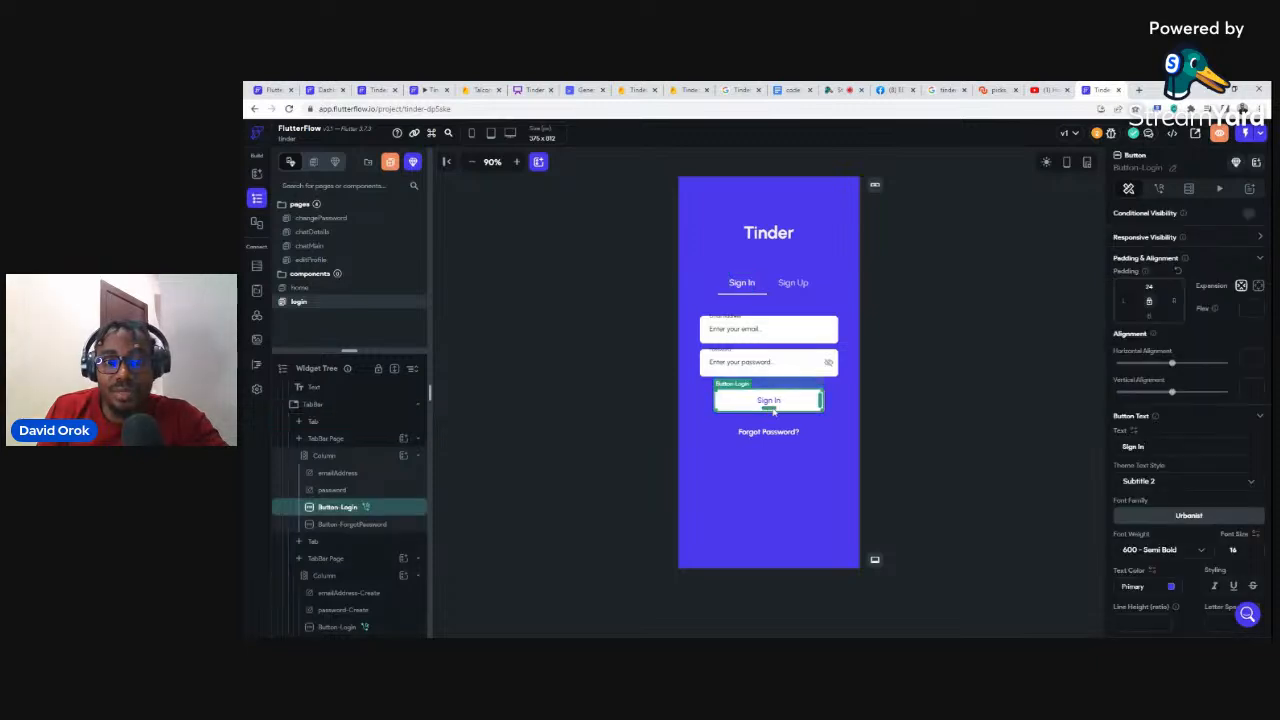
Step: Add a Firebase Authentication Log In action to the Sign In button
left_click(1159, 189)
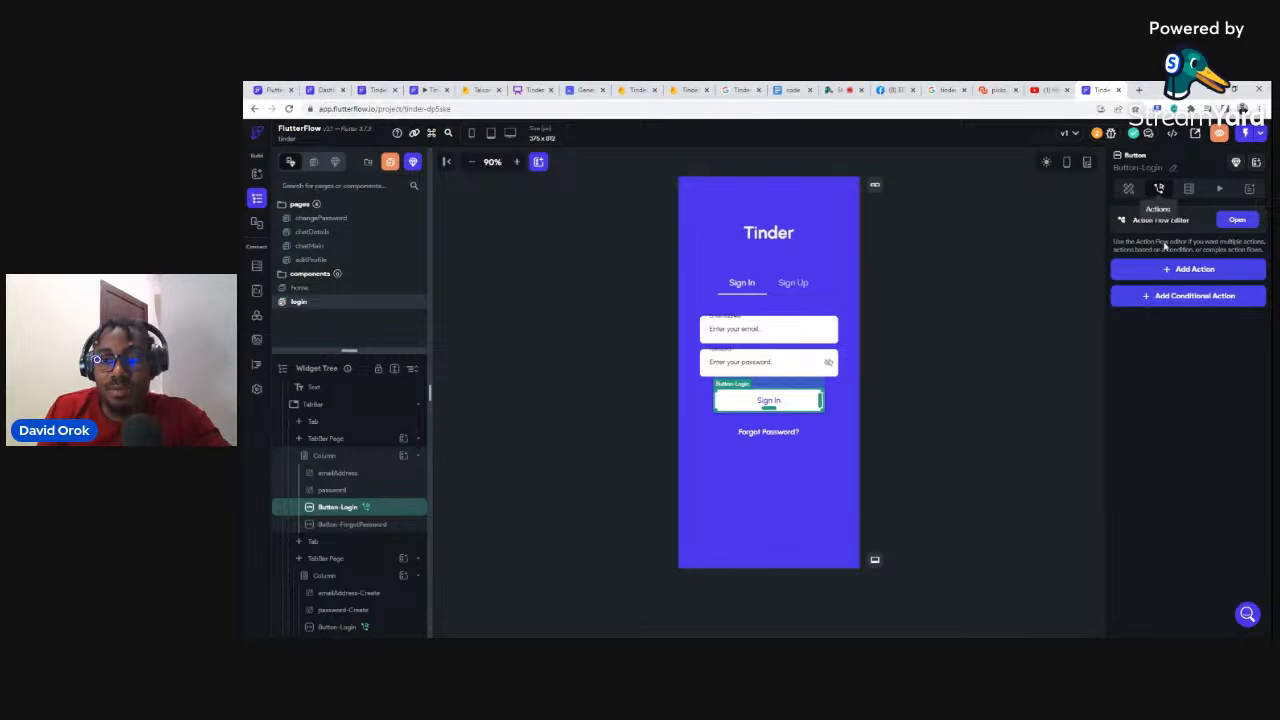
left_click(1192, 272)
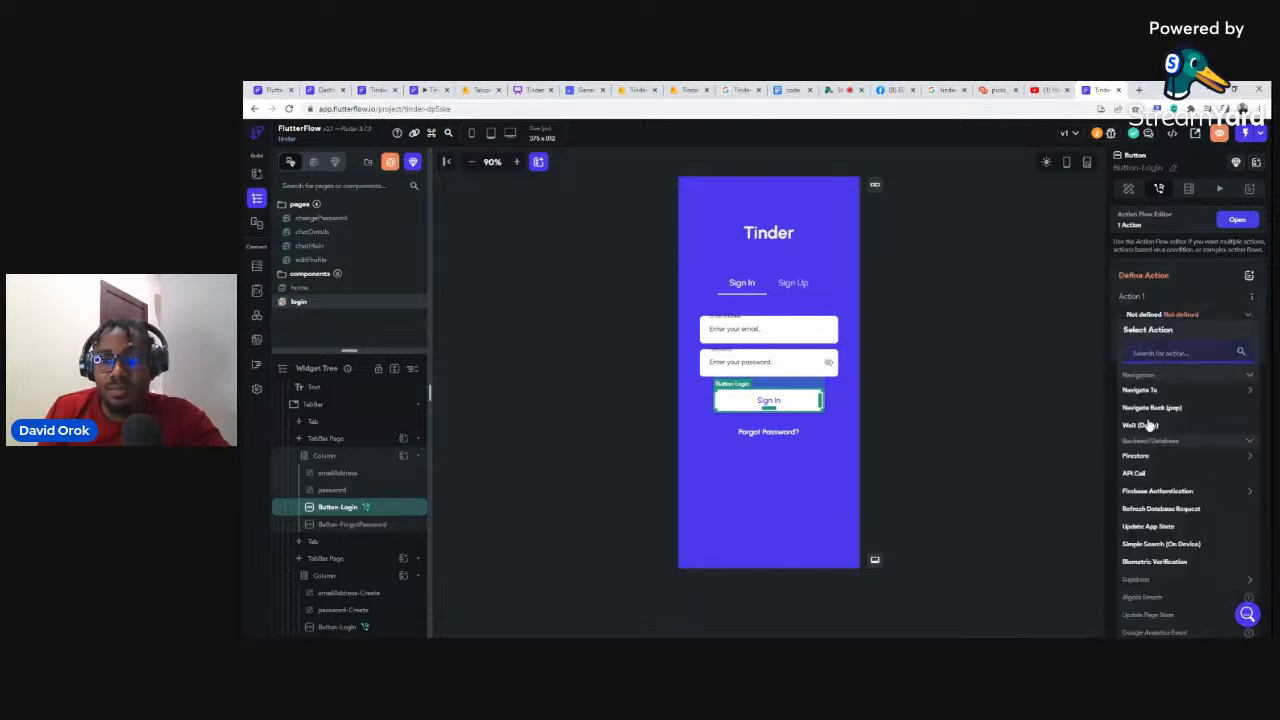
left_click(1140, 491)
left_click(1137, 510)
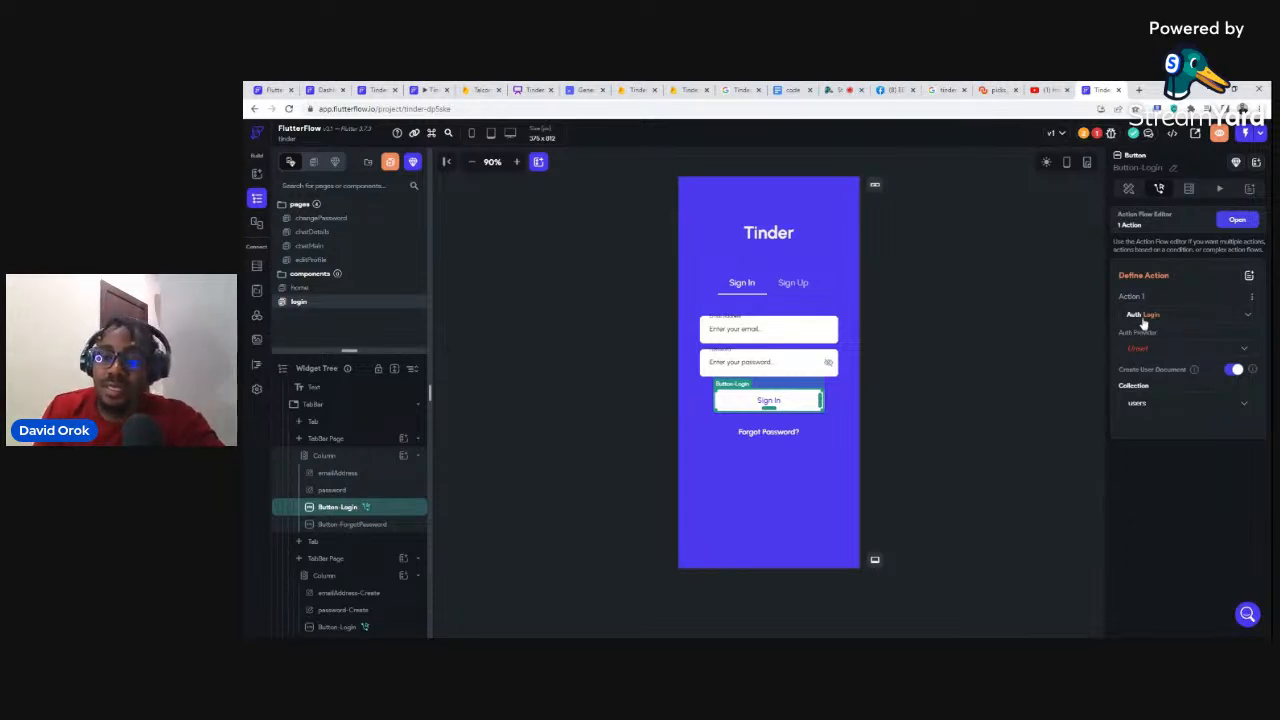
Step: Set the Log In action to provider Email with the emailAddress and password fields
left_click(1137, 349)
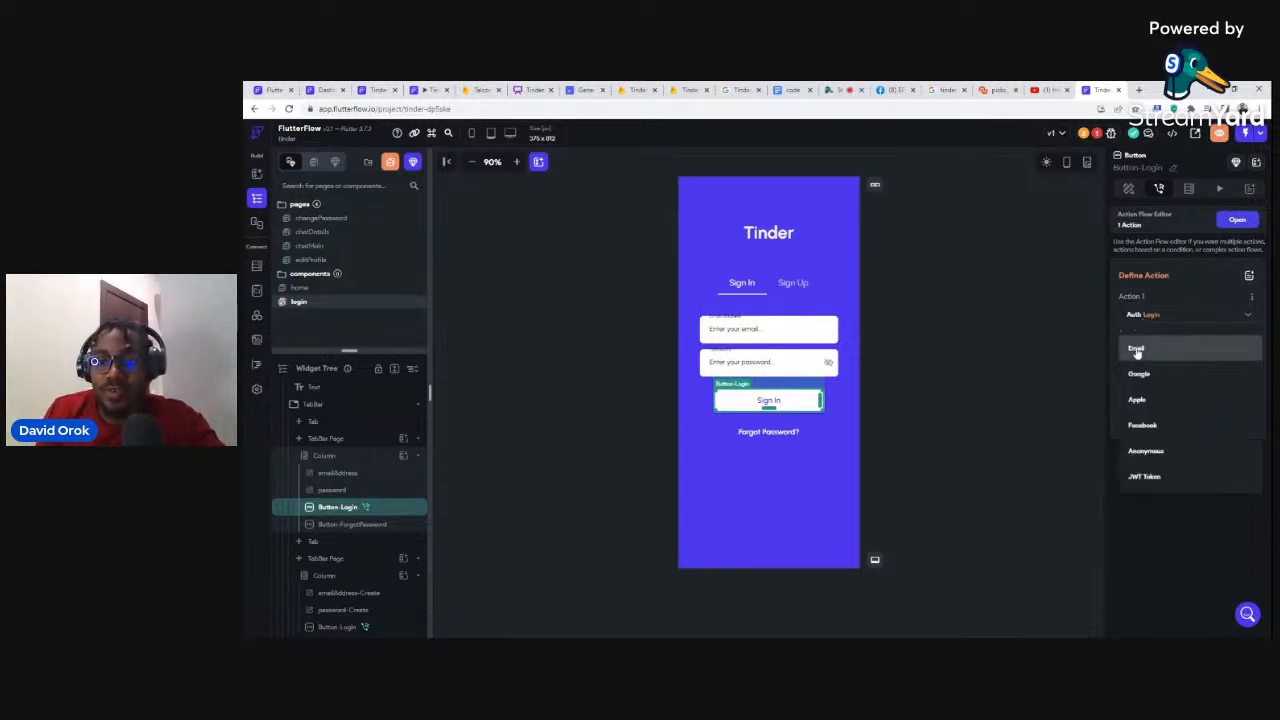
left_click(1137, 349)
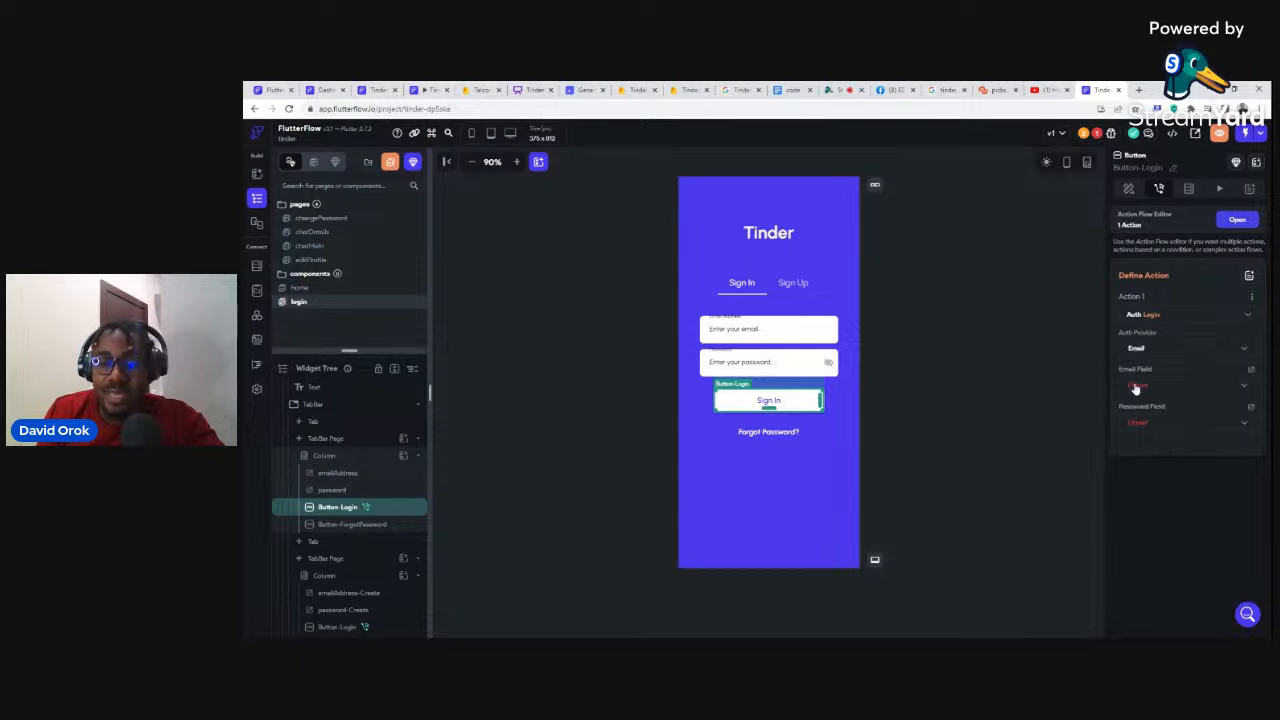
left_click(1136, 387)
left_click(1138, 388)
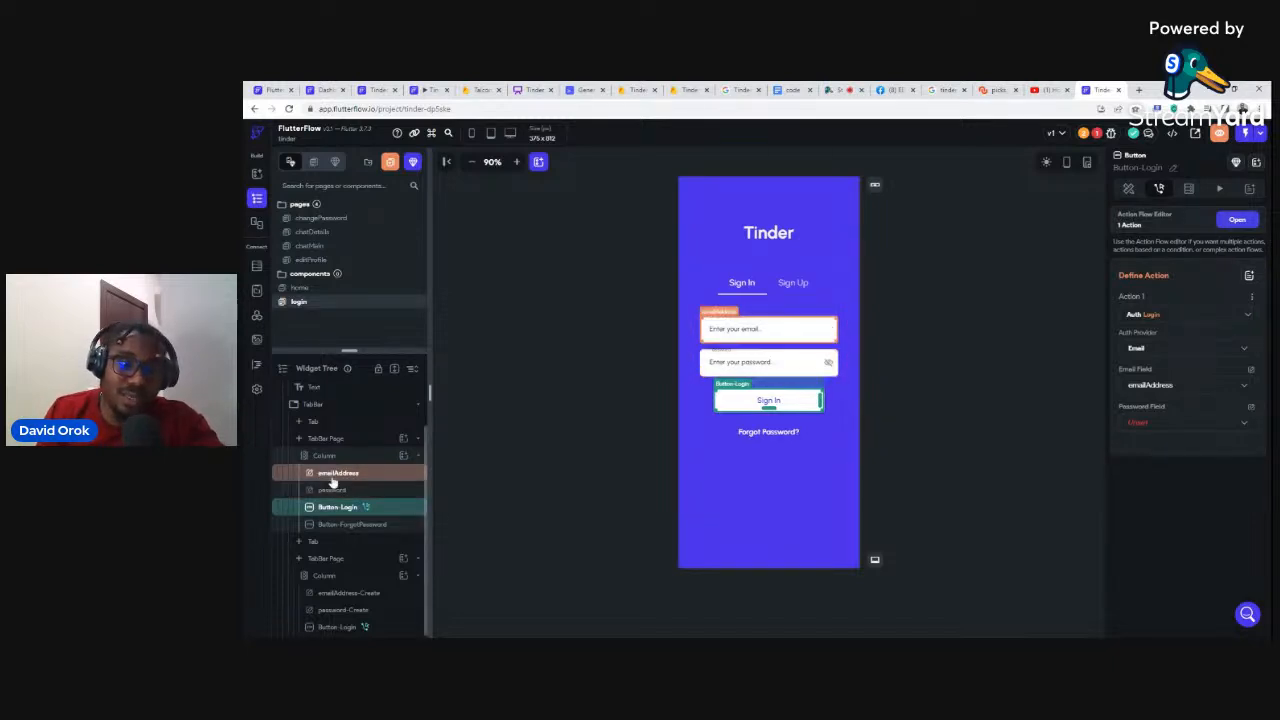
left_click(1134, 423)
left_click(1140, 423)
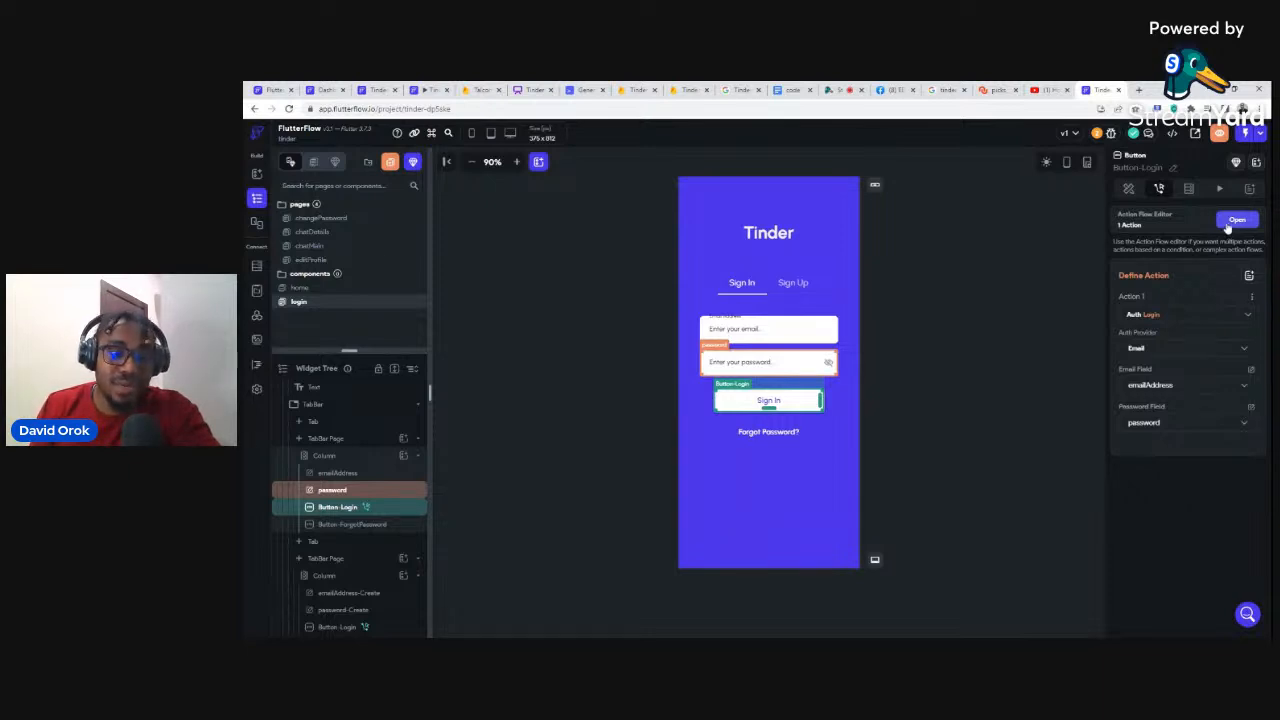
left_click(936, 240)
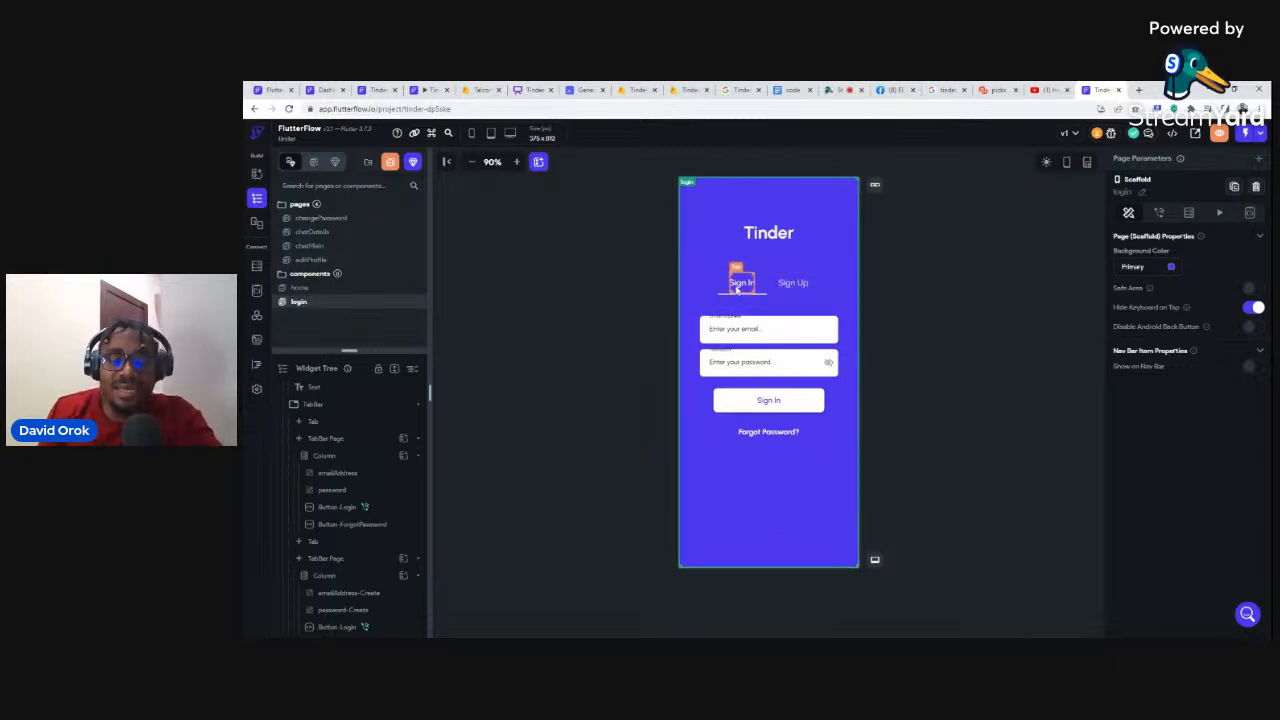
left_click(300, 289)
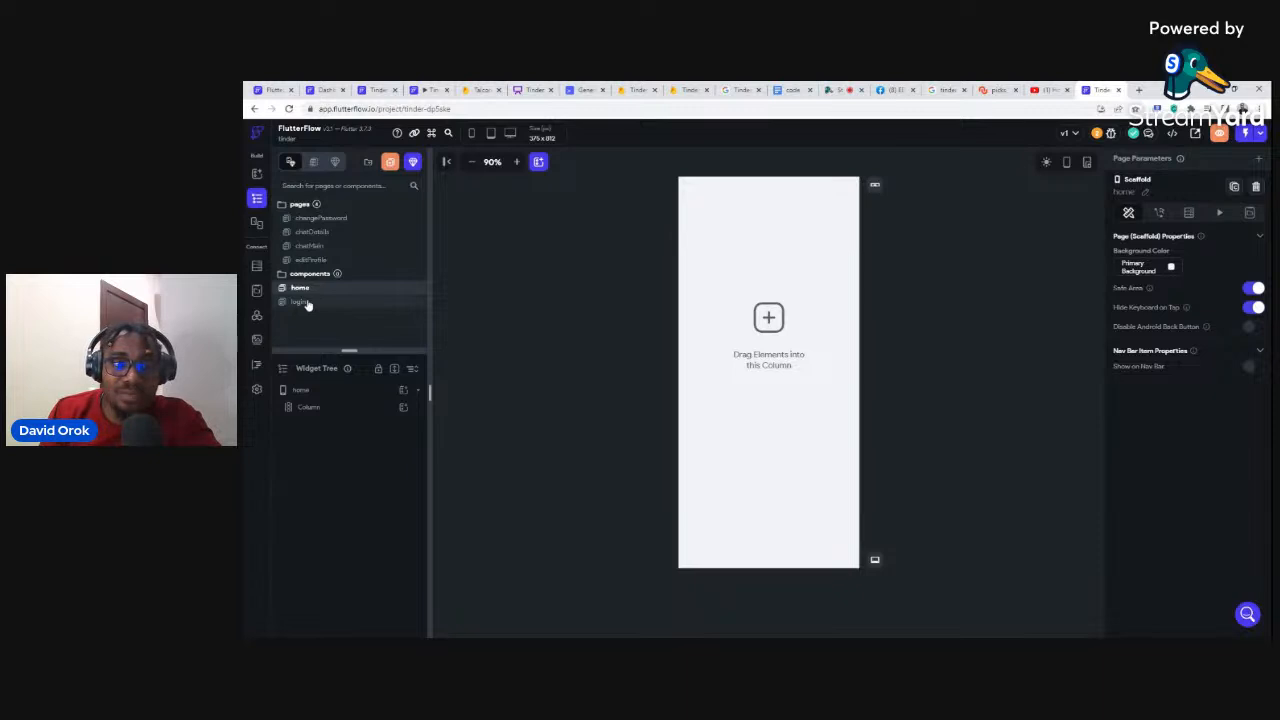
left_click(307, 302)
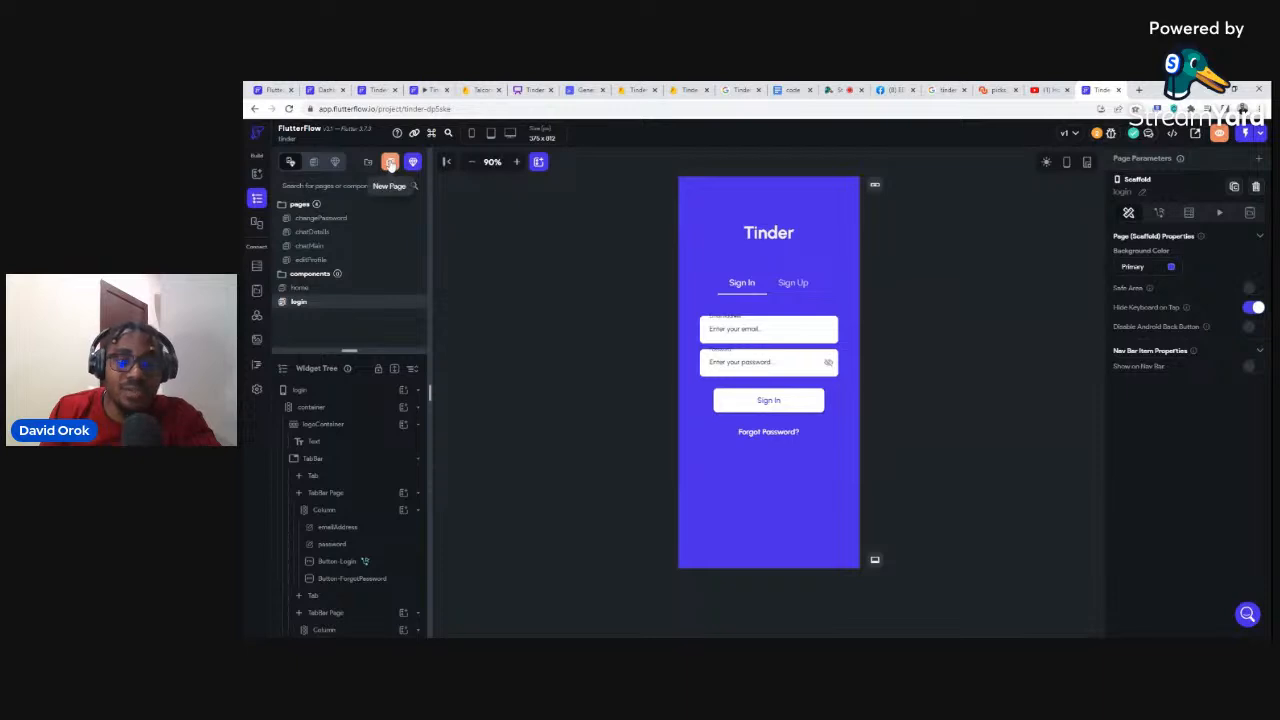
Step: Create a page named mainPage from the Class Details 2 content template using My Theme
left_click(391, 163)
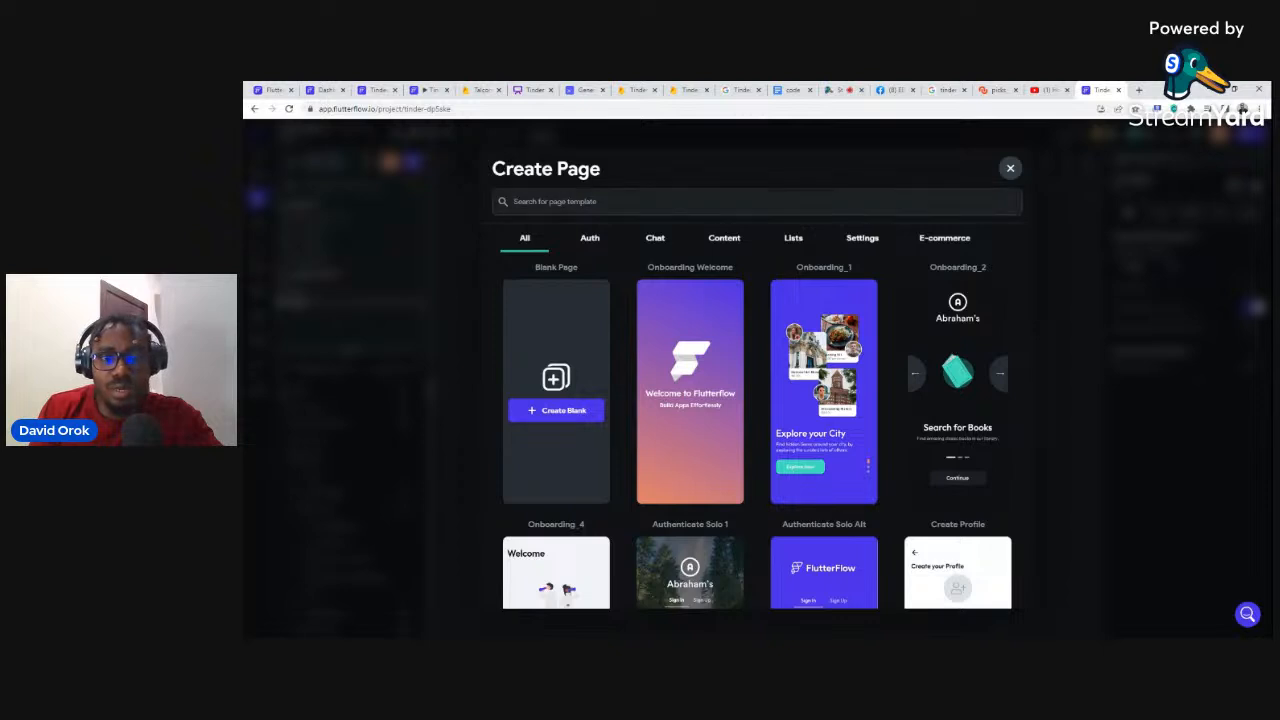
left_click(720, 240)
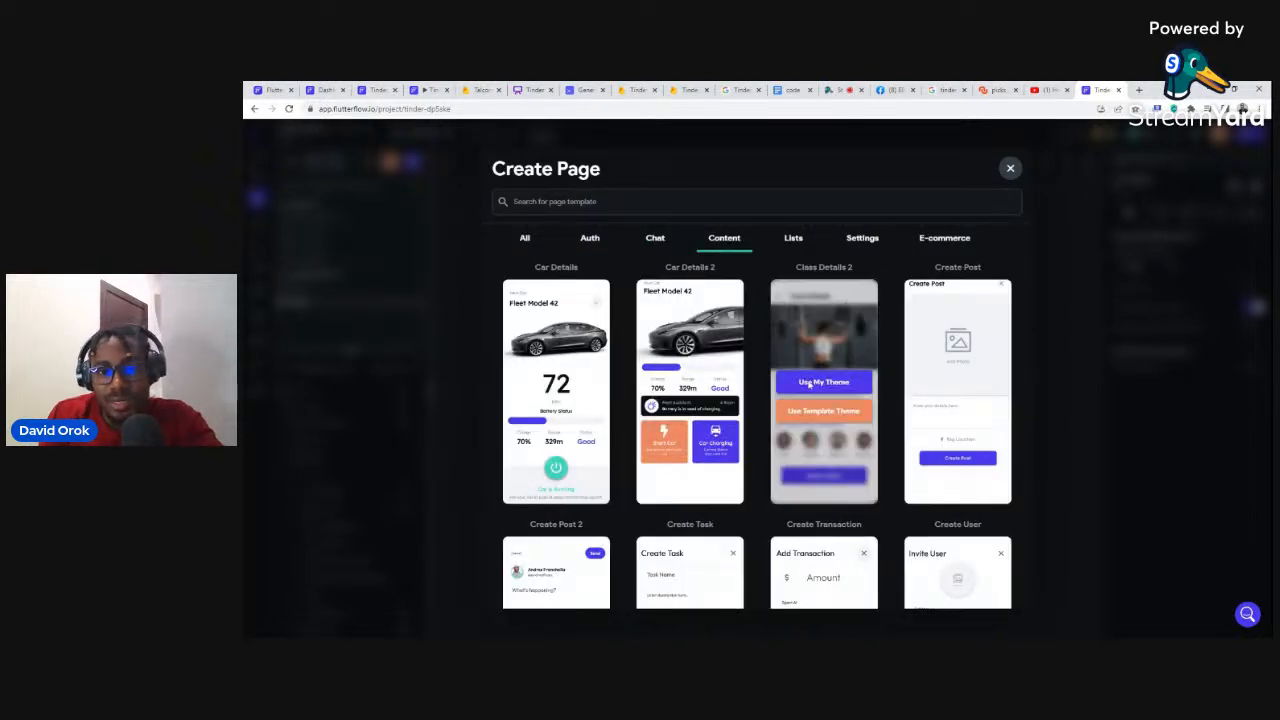
mouse_move(826, 368)
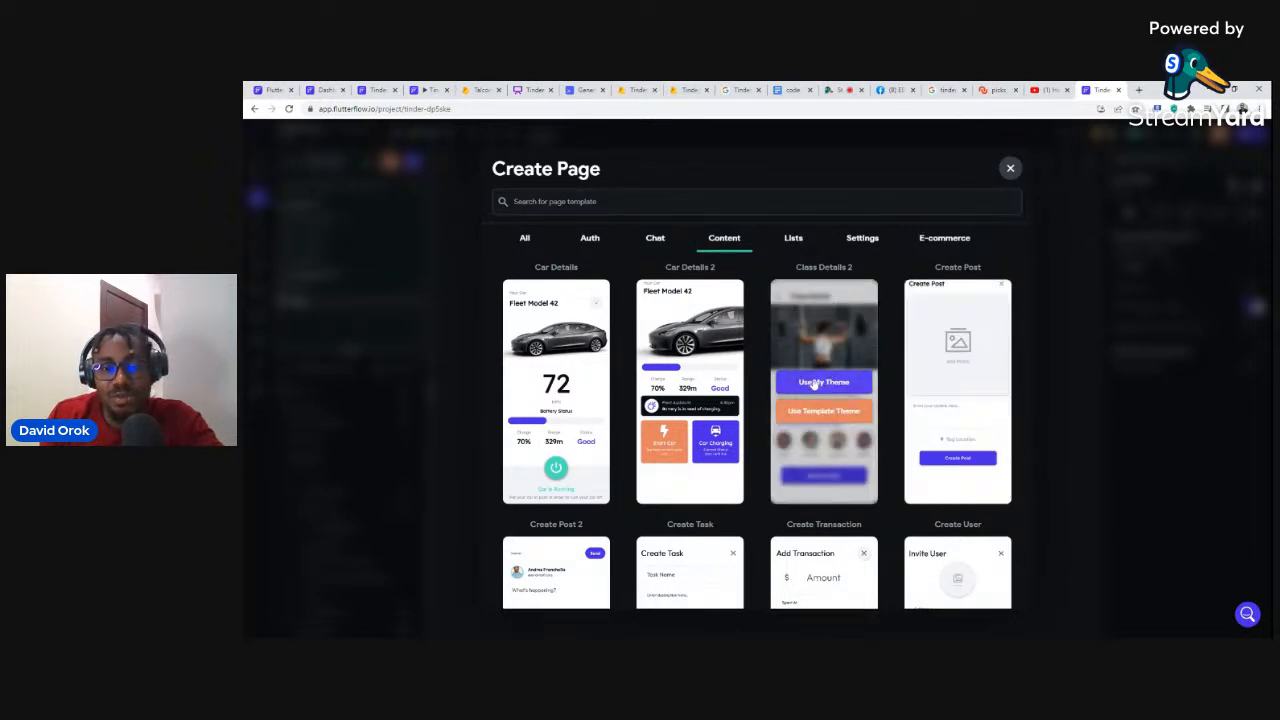
left_click(814, 384)
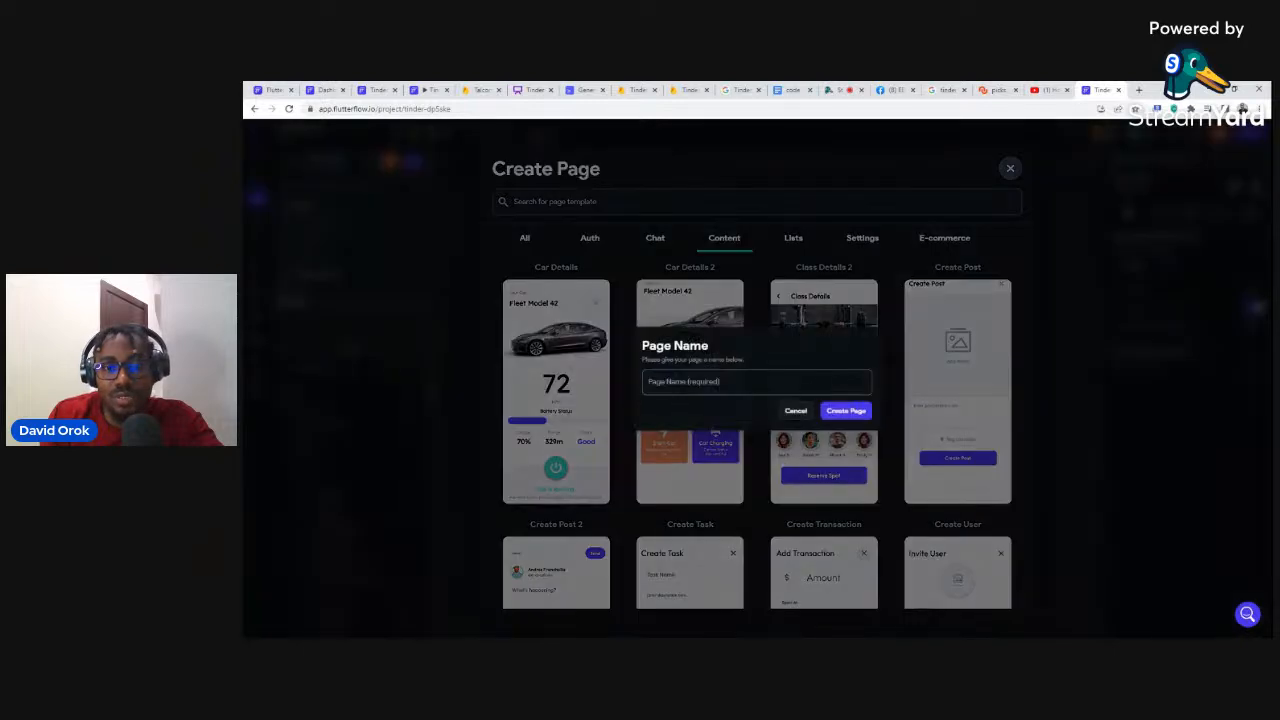
type("main")
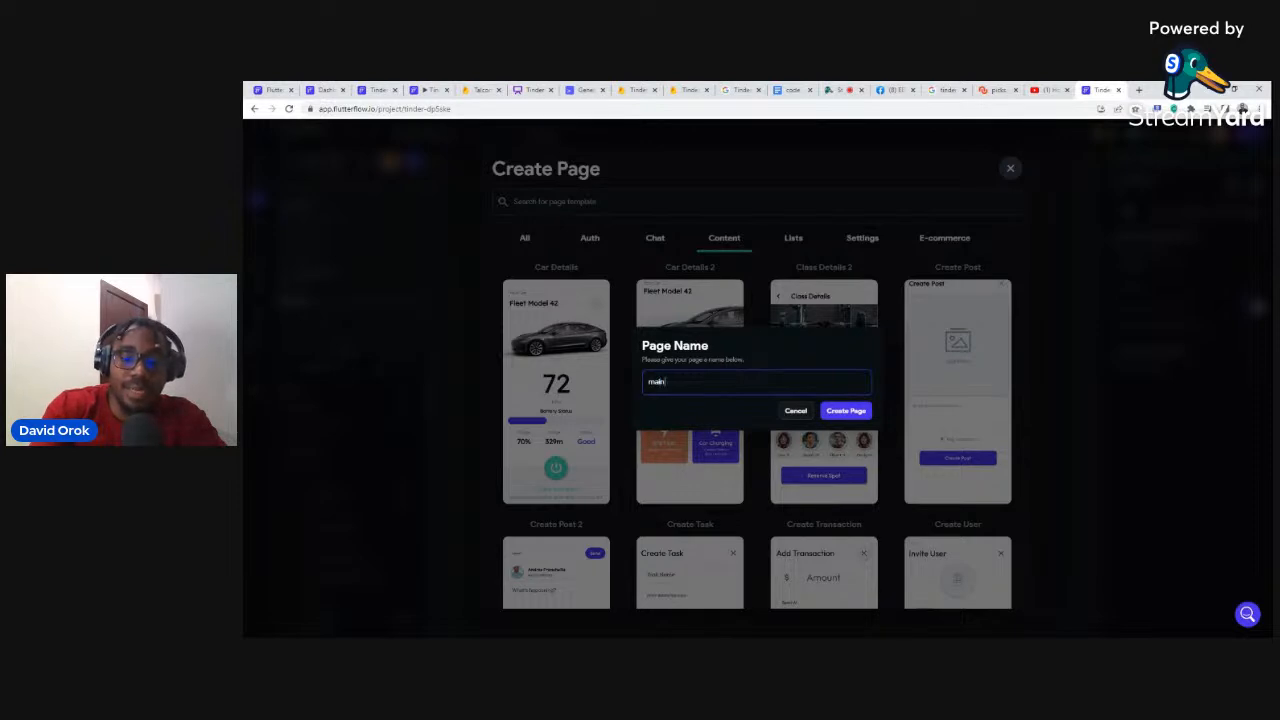
type("Page")
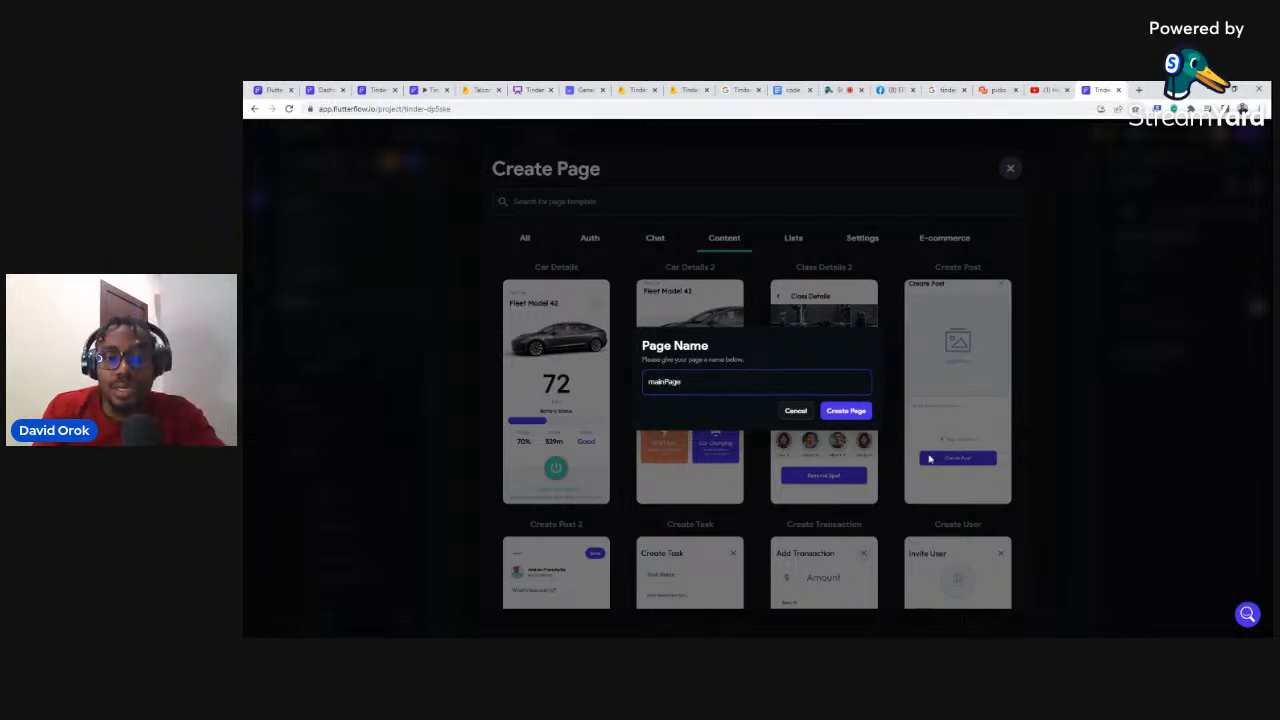
left_click(846, 411)
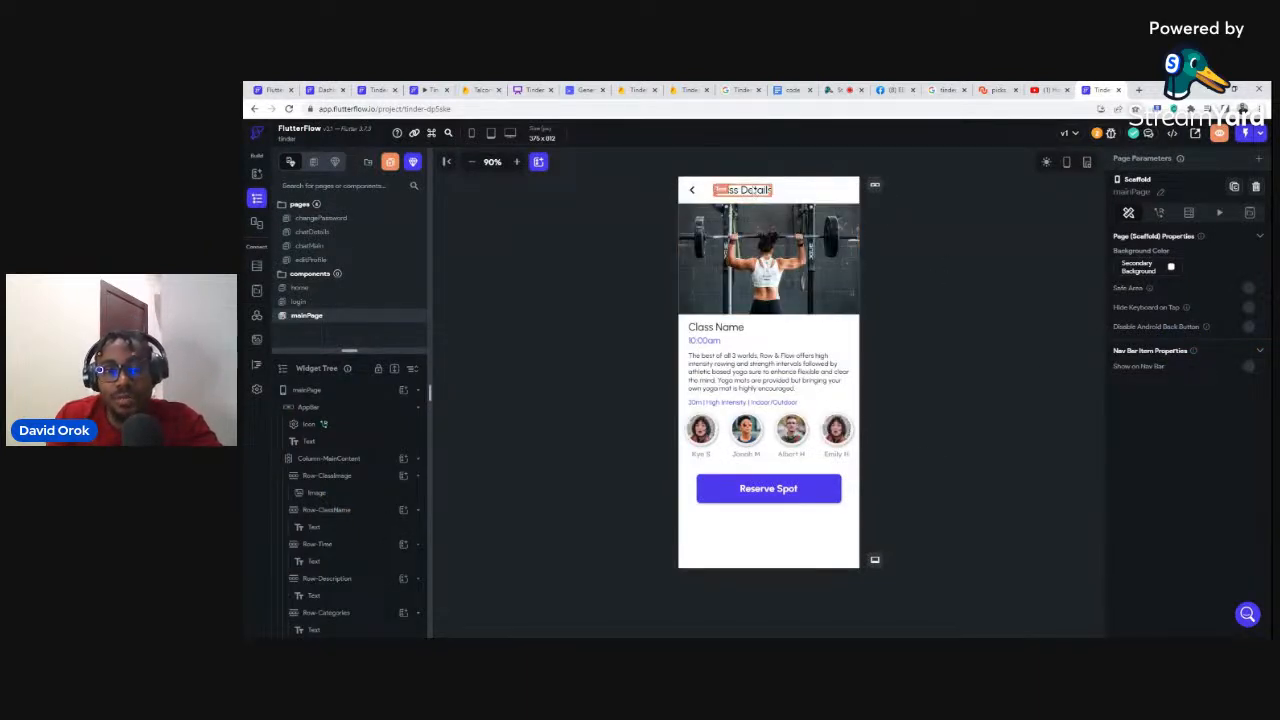
Step: Change the page title text to 'Main Page' and compare against the Tinder picks reference image
left_click(770, 194)
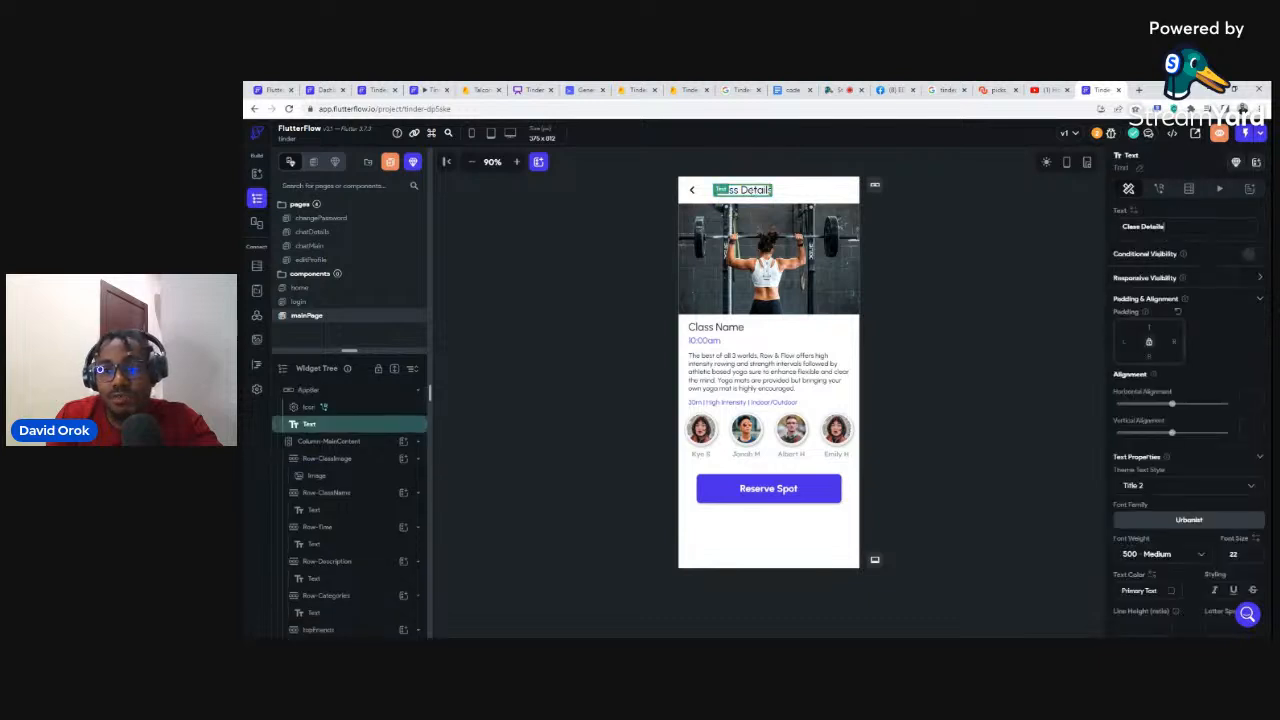
left_click_drag(1137, 227, 1121, 227)
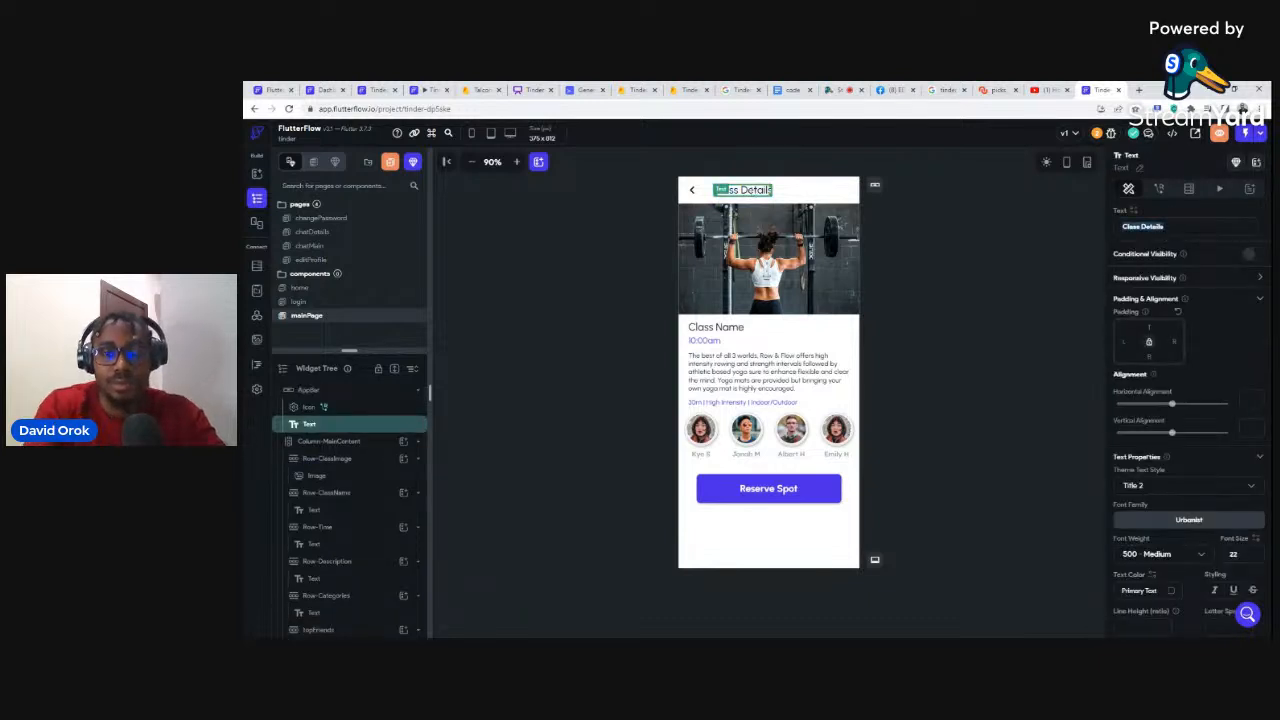
type("Main Page")
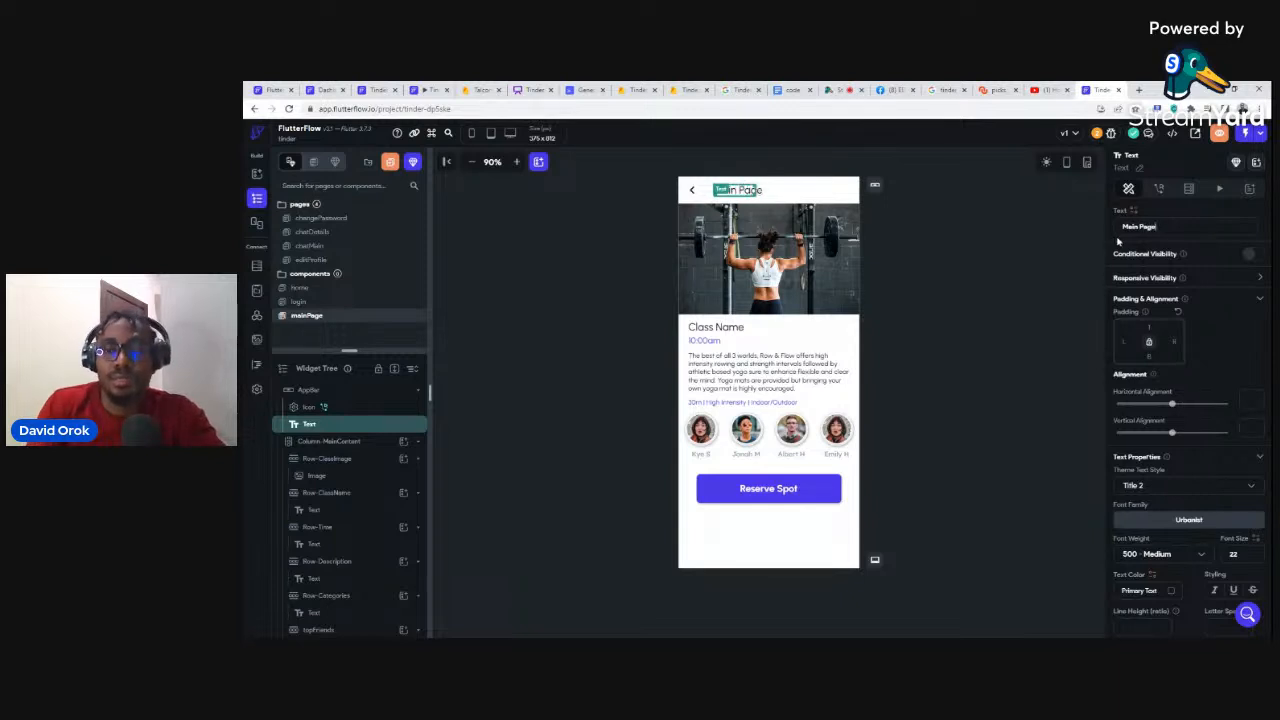
left_click(940, 241)
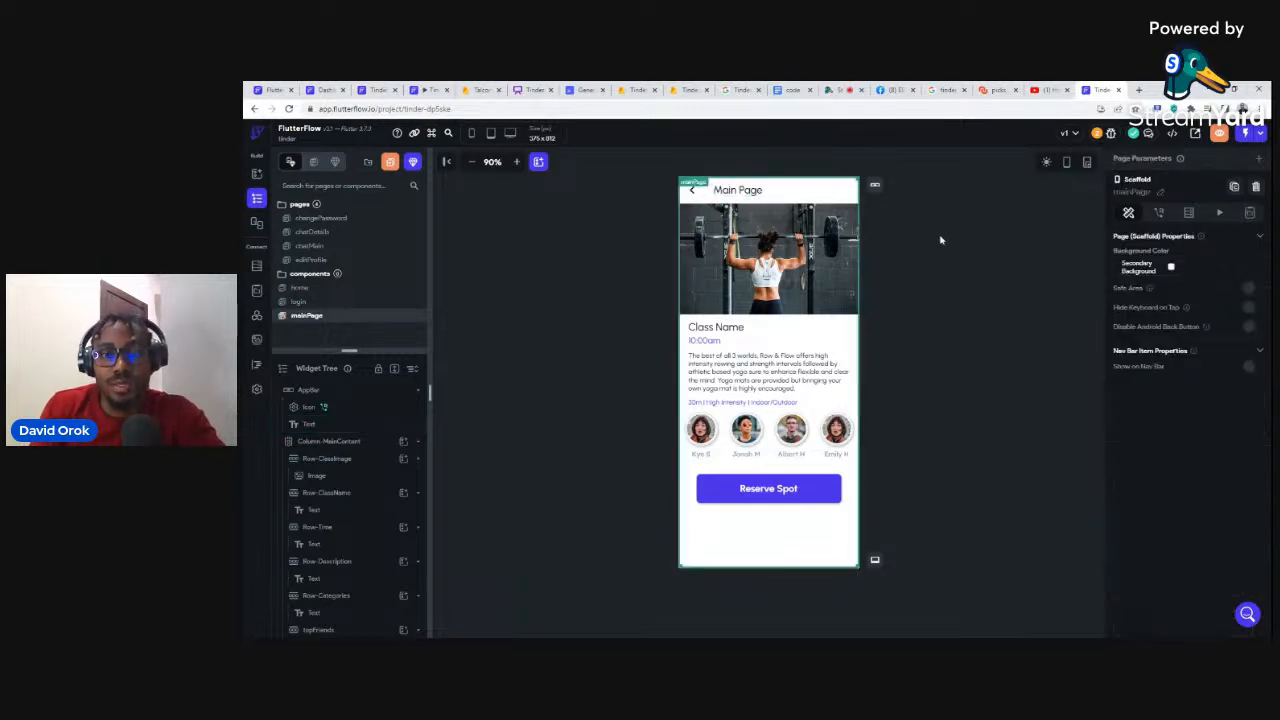
left_click(725, 236)
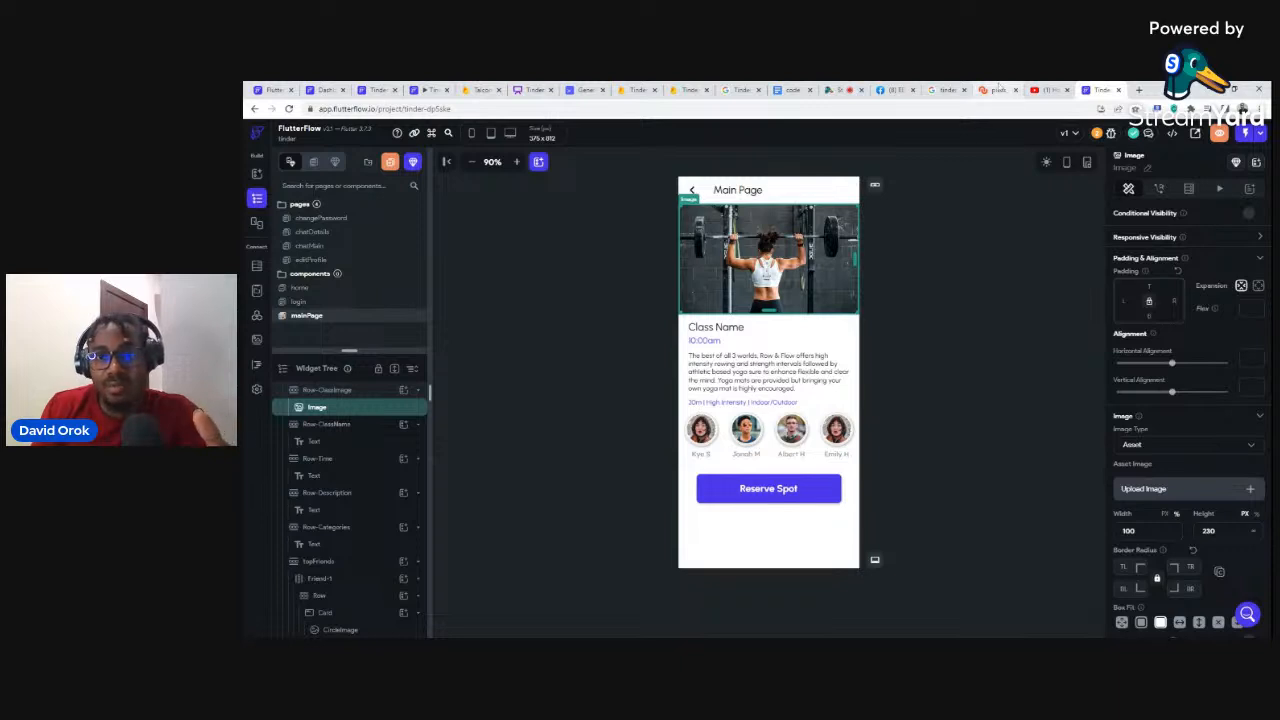
left_click(993, 90)
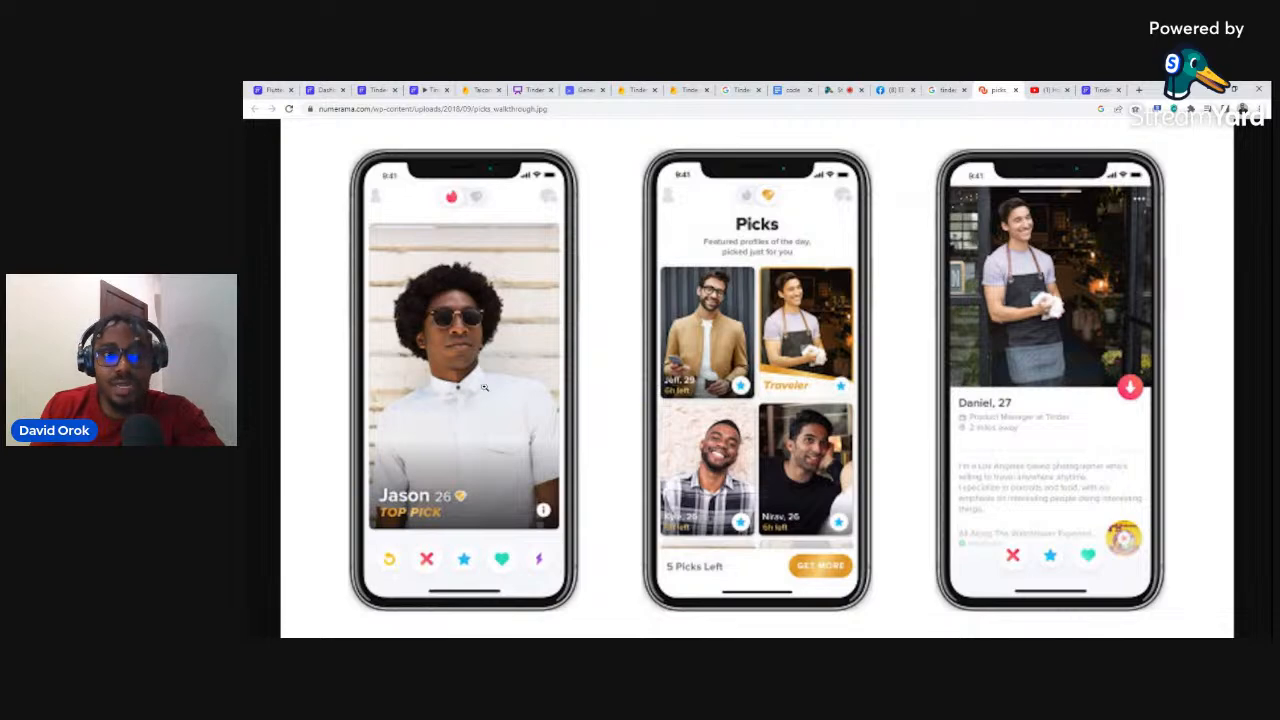
left_click(1103, 90)
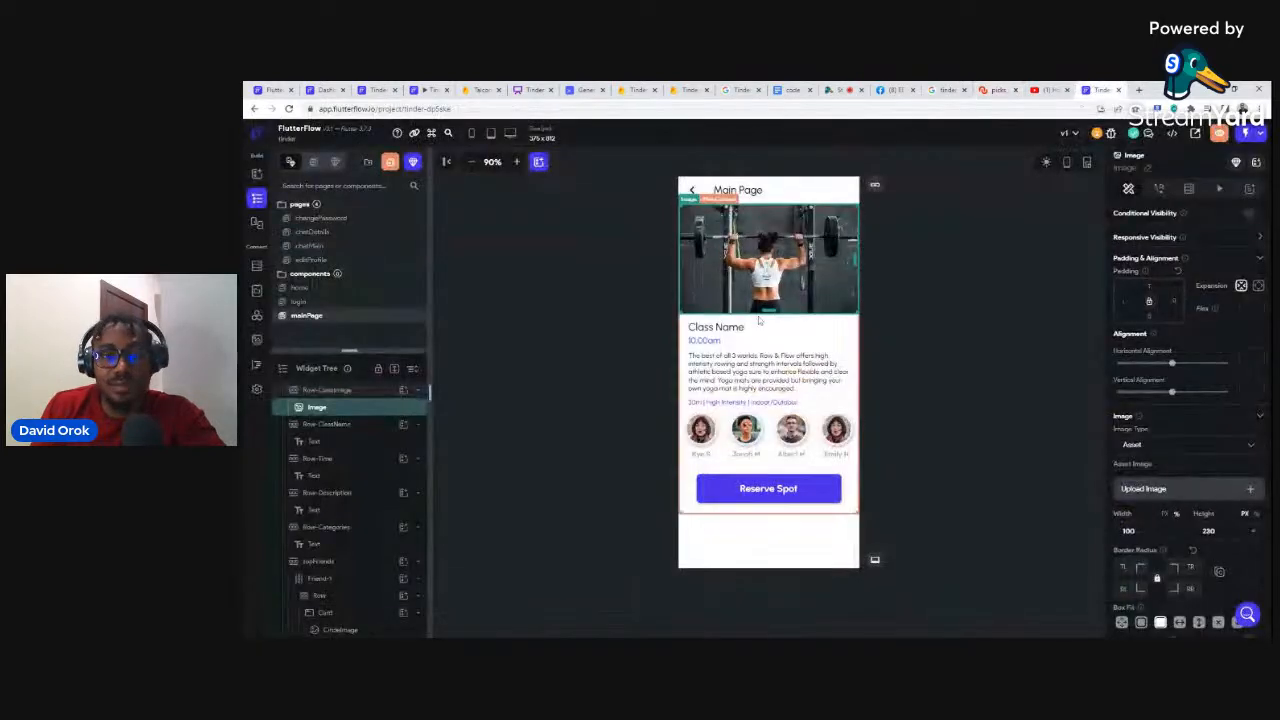
Step: Relabel Class Name as Name and 10:00am as Location, and delete the 30m details line
left_click(716, 327)
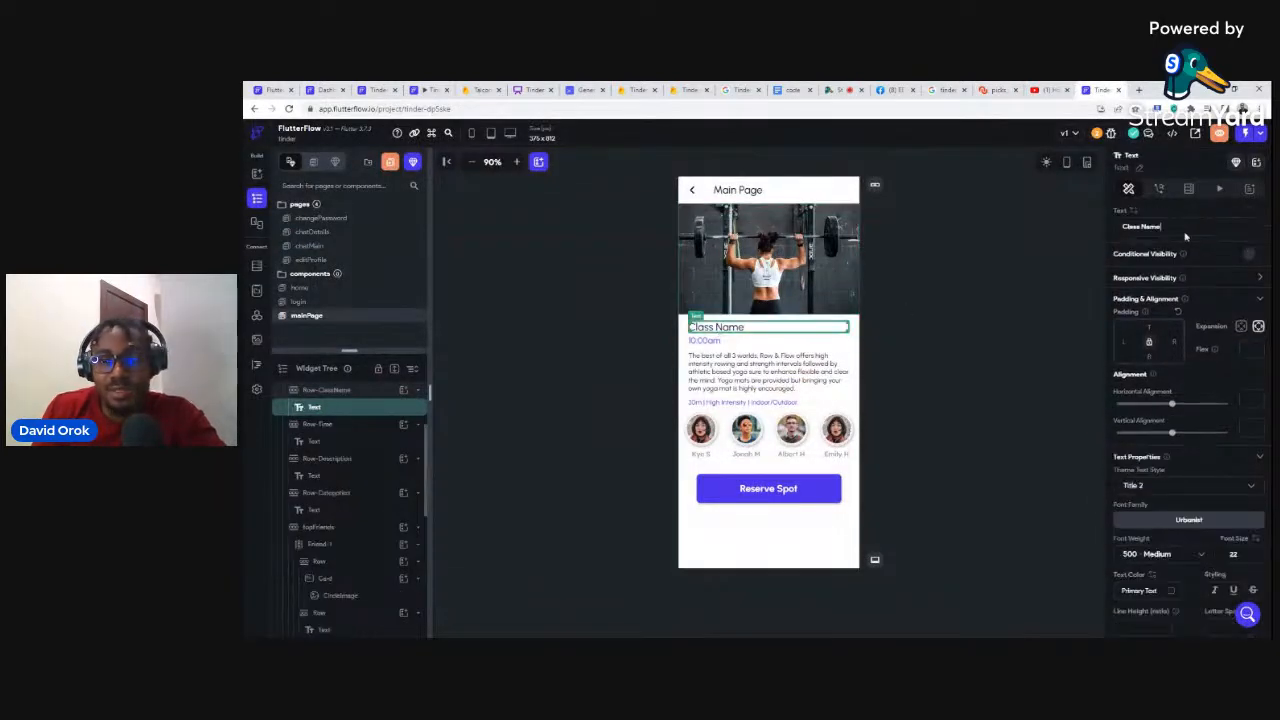
left_click_drag(1144, 226, 1123, 226)
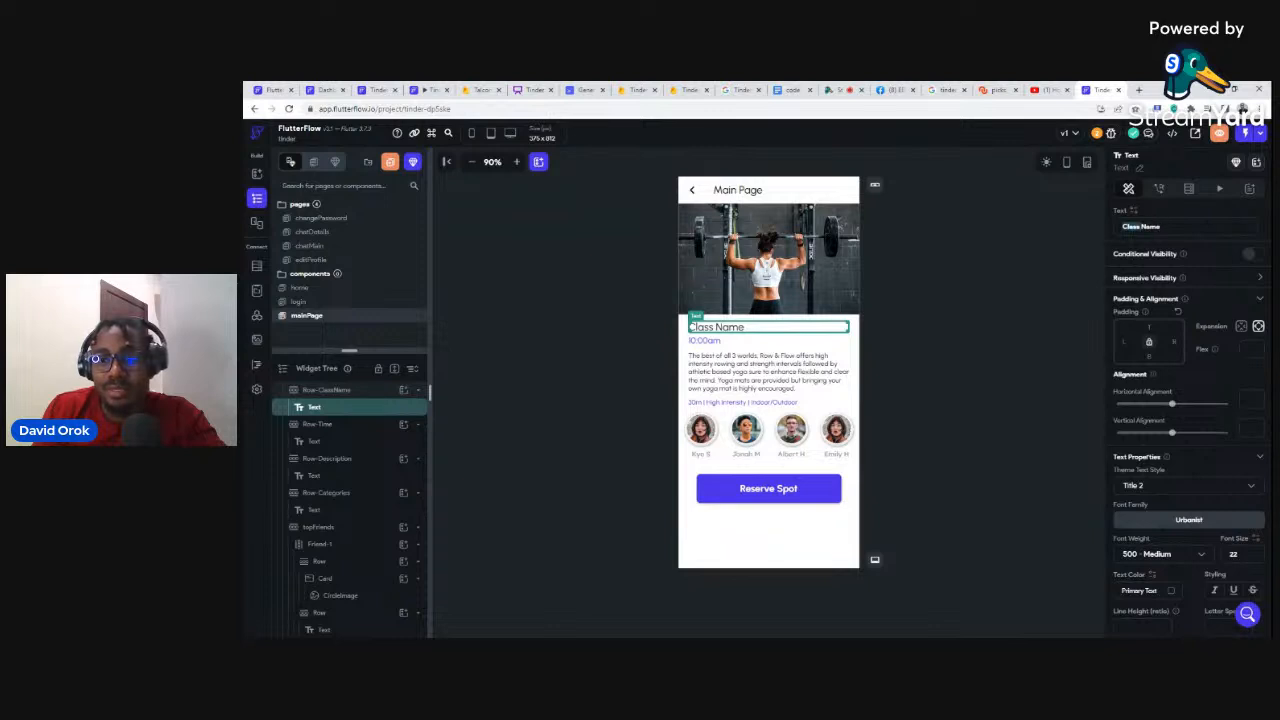
key("BackSpace")
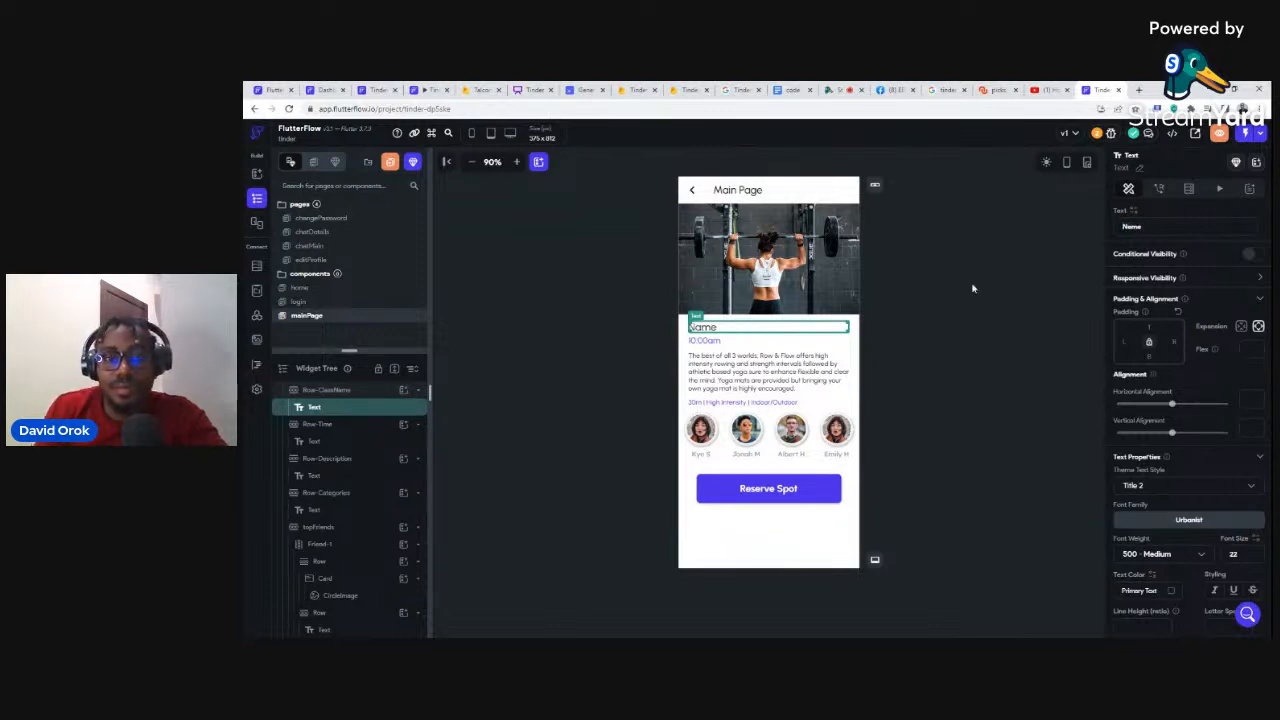
left_click(706, 341)
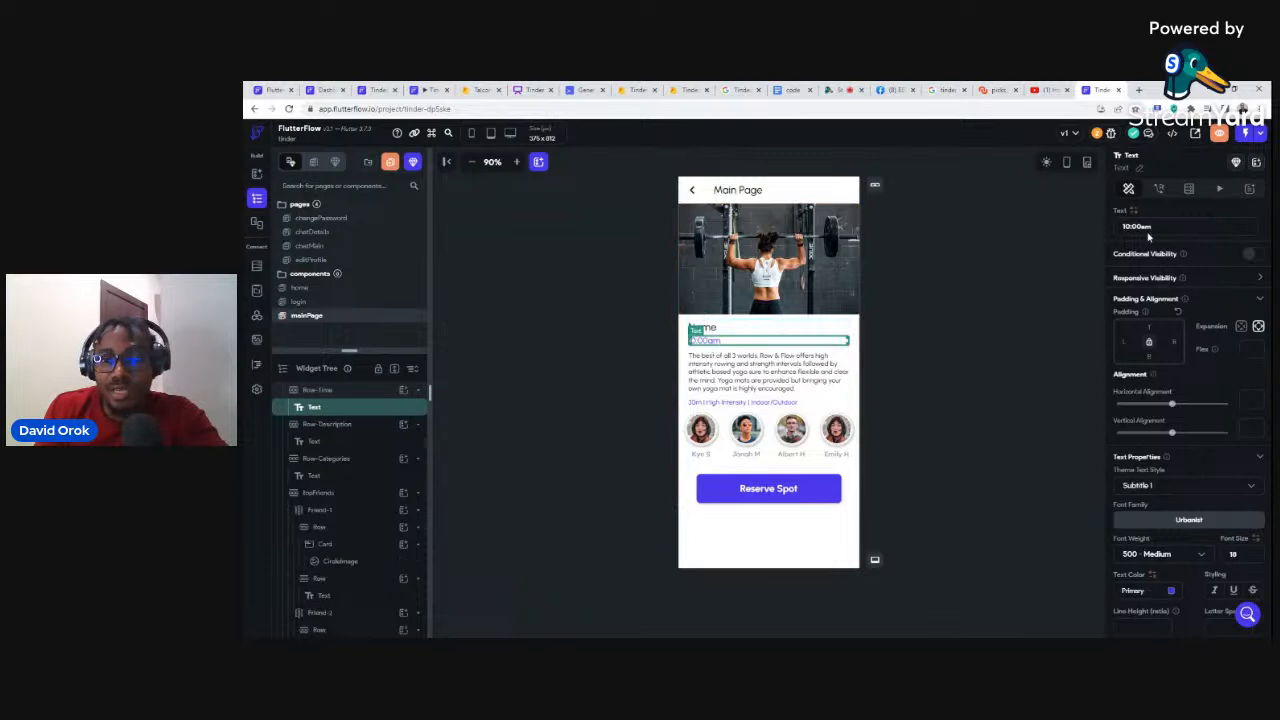
left_click_drag(1152, 226, 1122, 226)
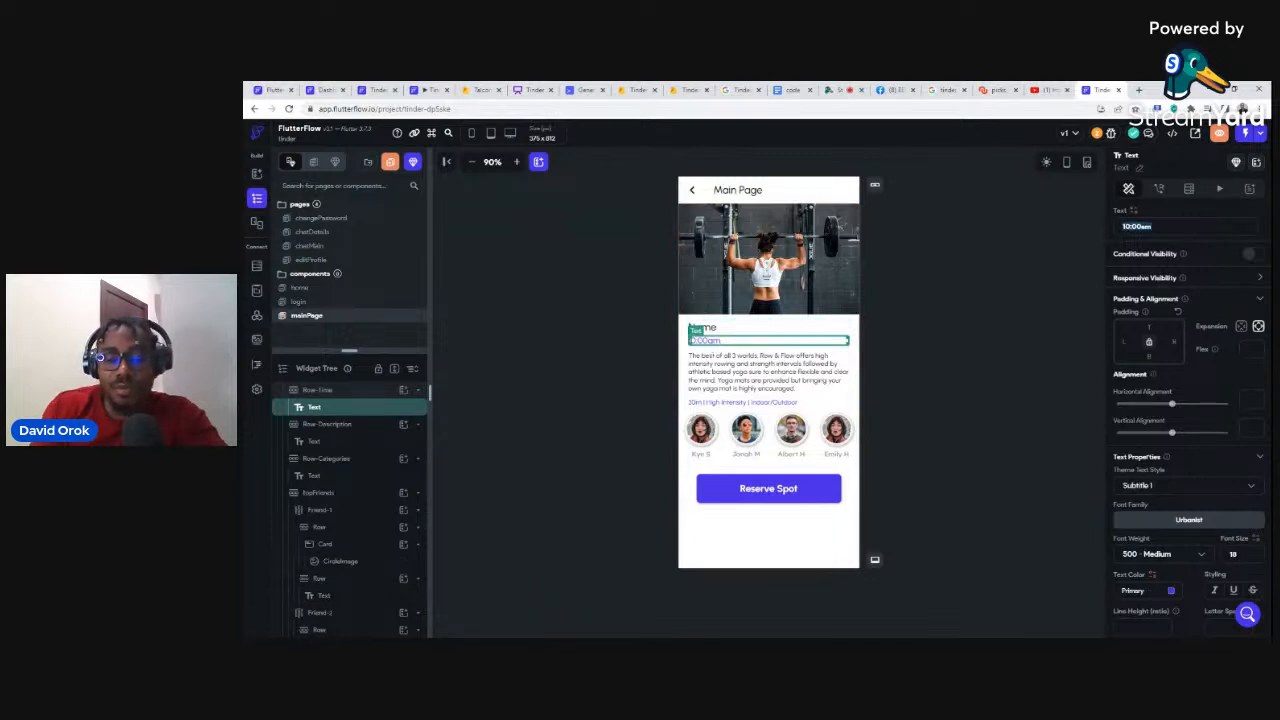
type("Locat")
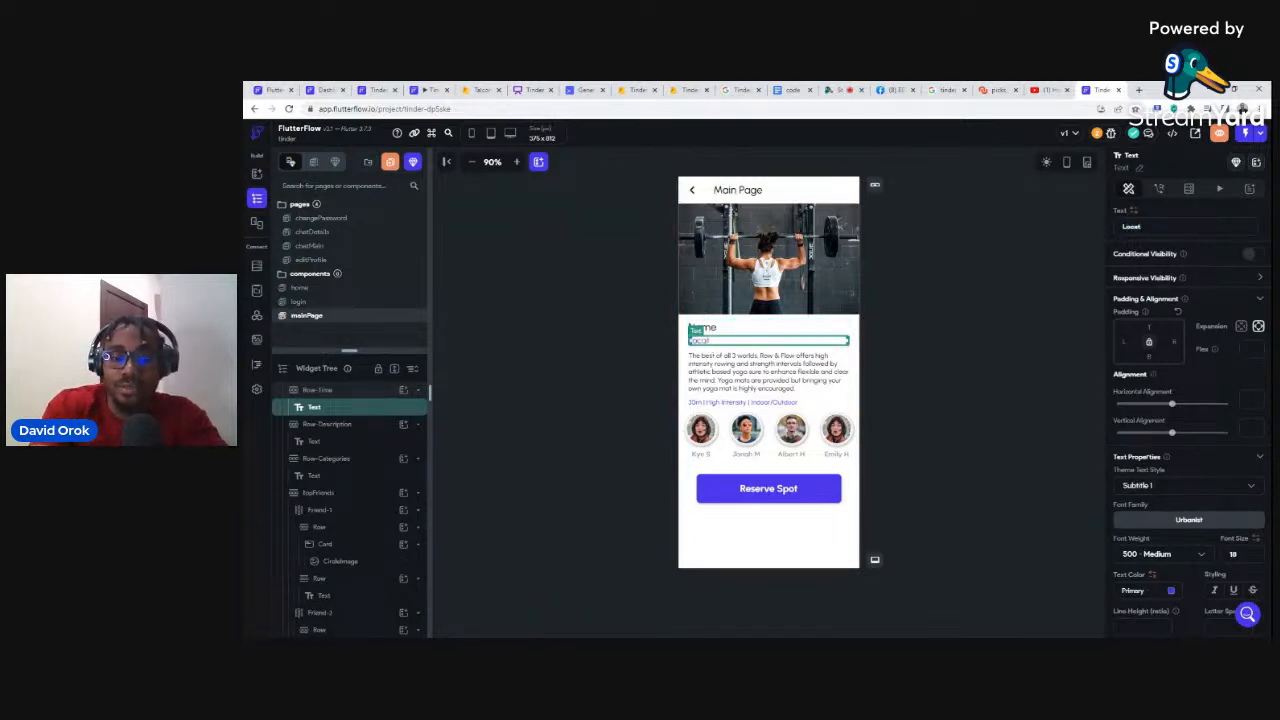
type("ion")
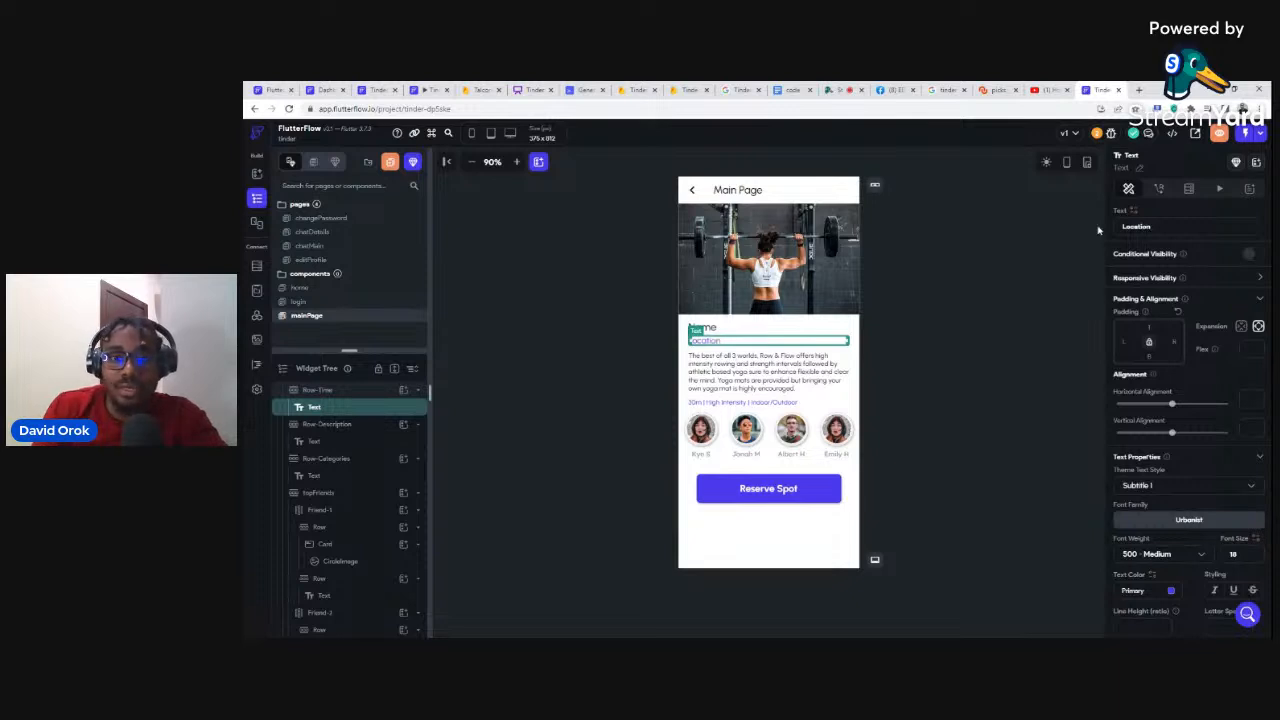
left_click(768, 378)
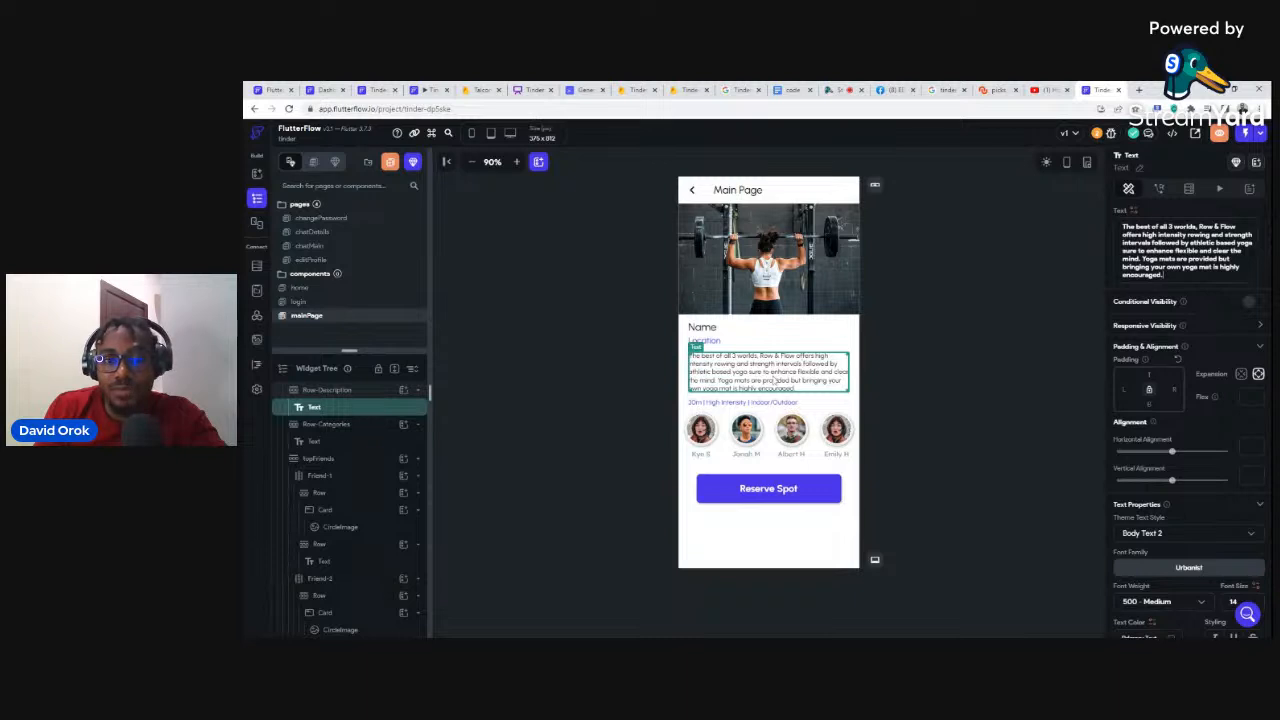
left_click(712, 402)
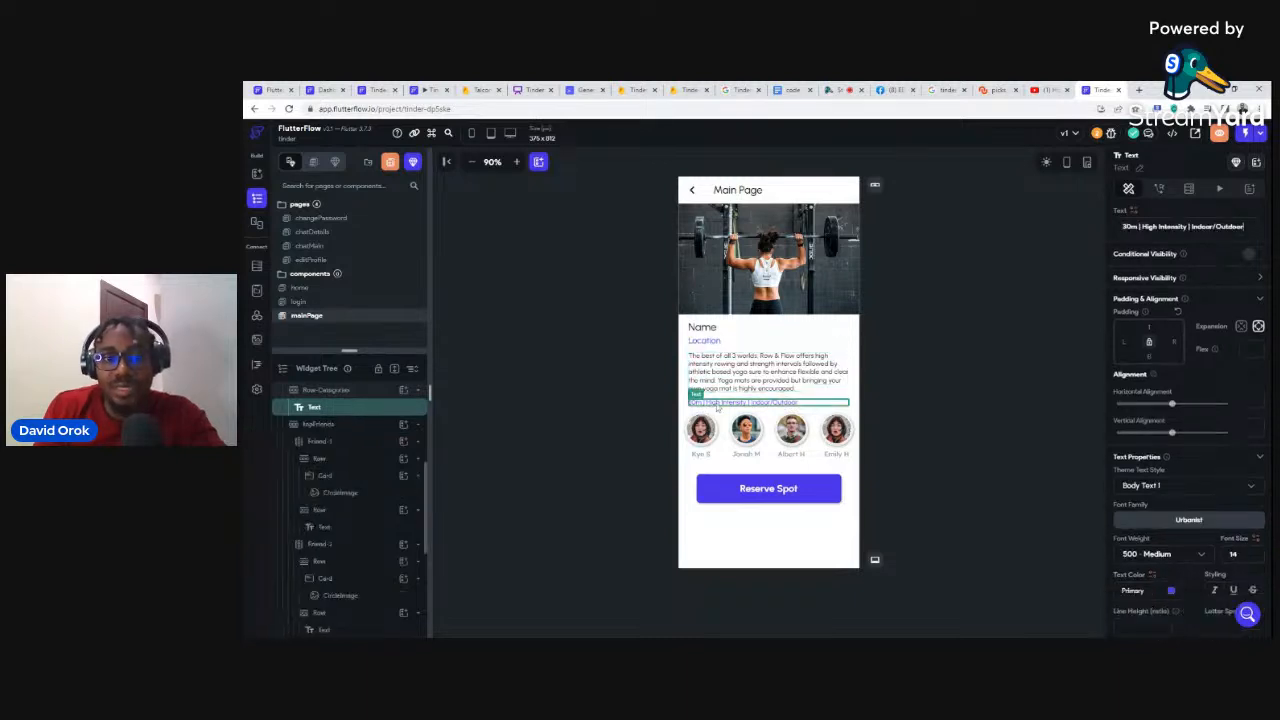
key("Delete")
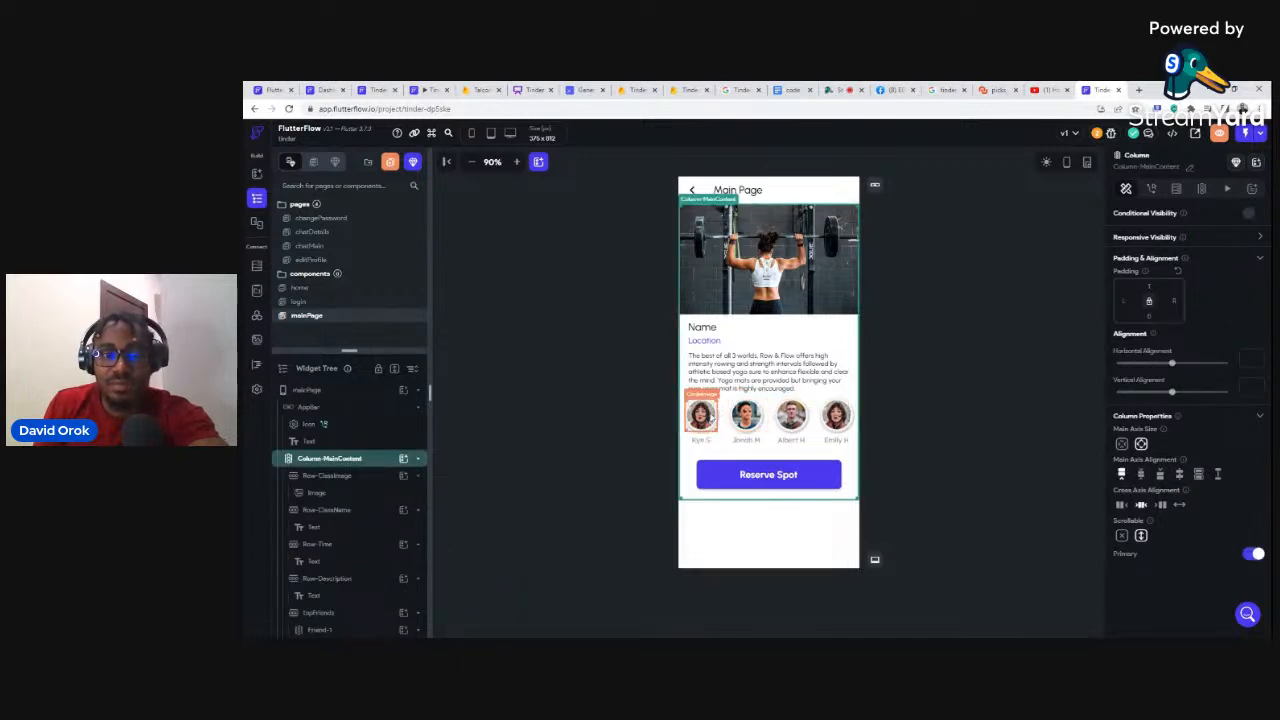
Step: Select the topFriends avatar row in the Widget Tree and delete it
left_click(703, 415)
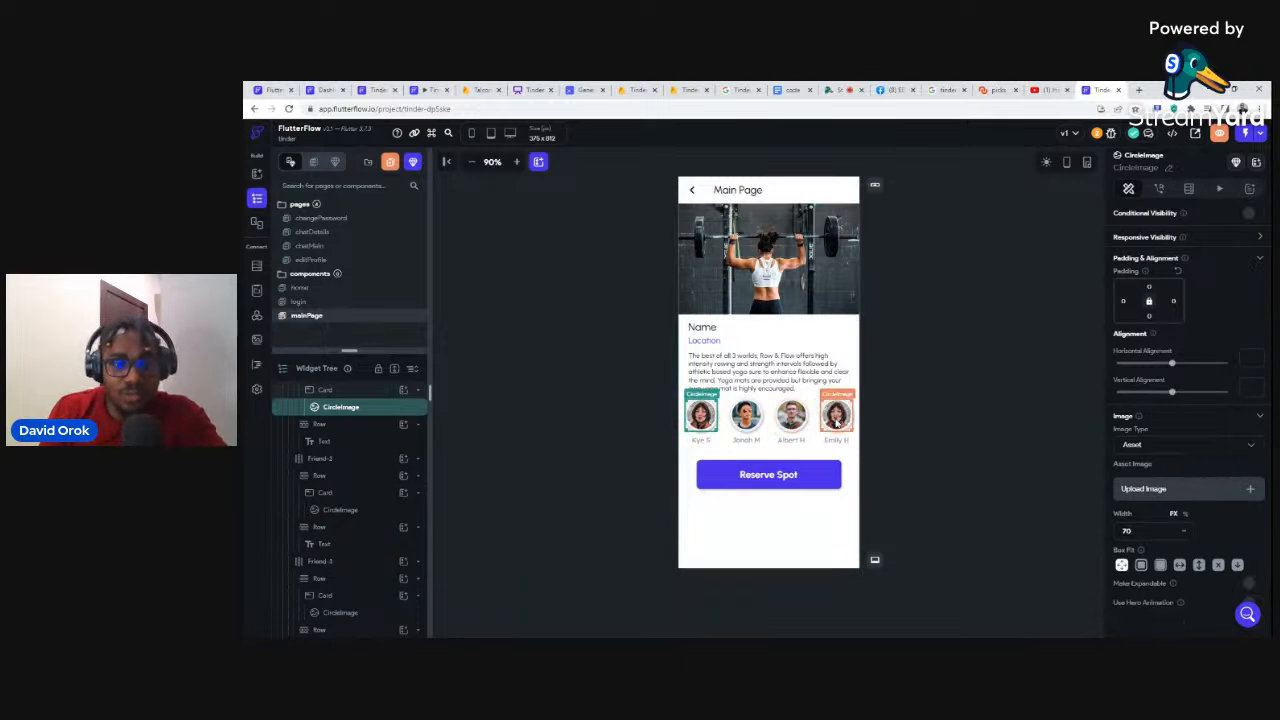
scroll(344, 457, "up", 2)
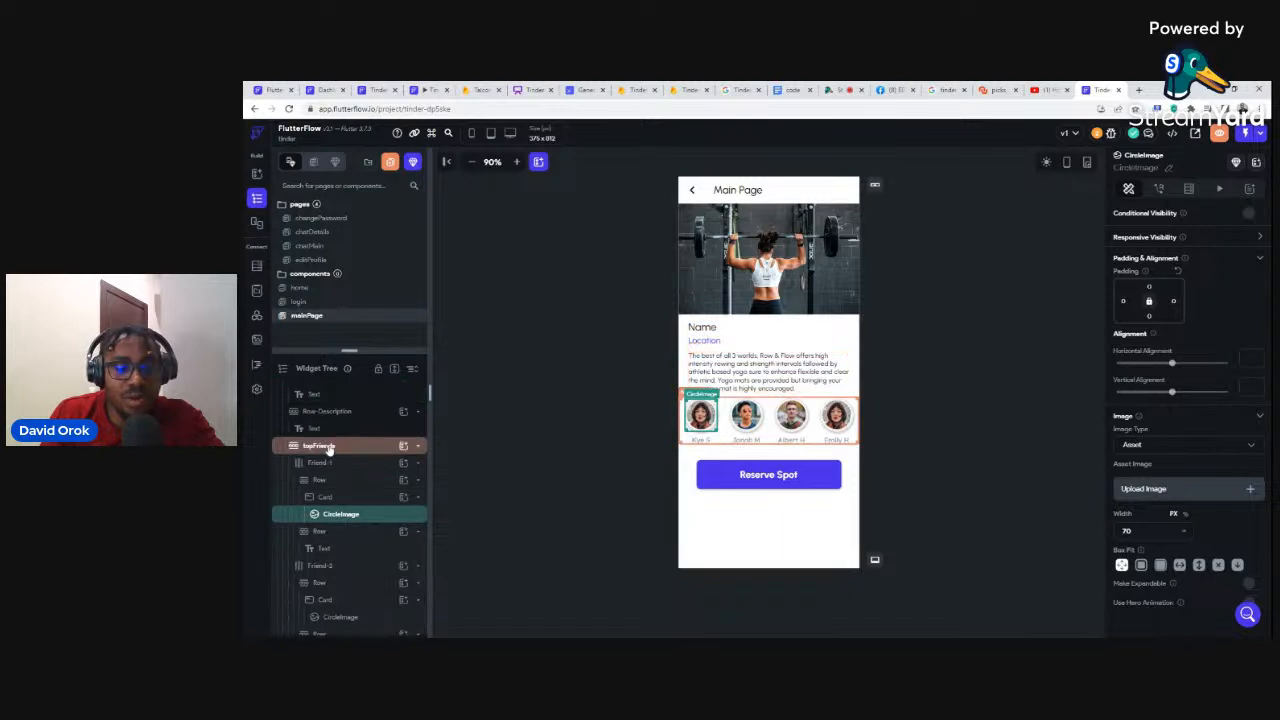
left_click(328, 447)
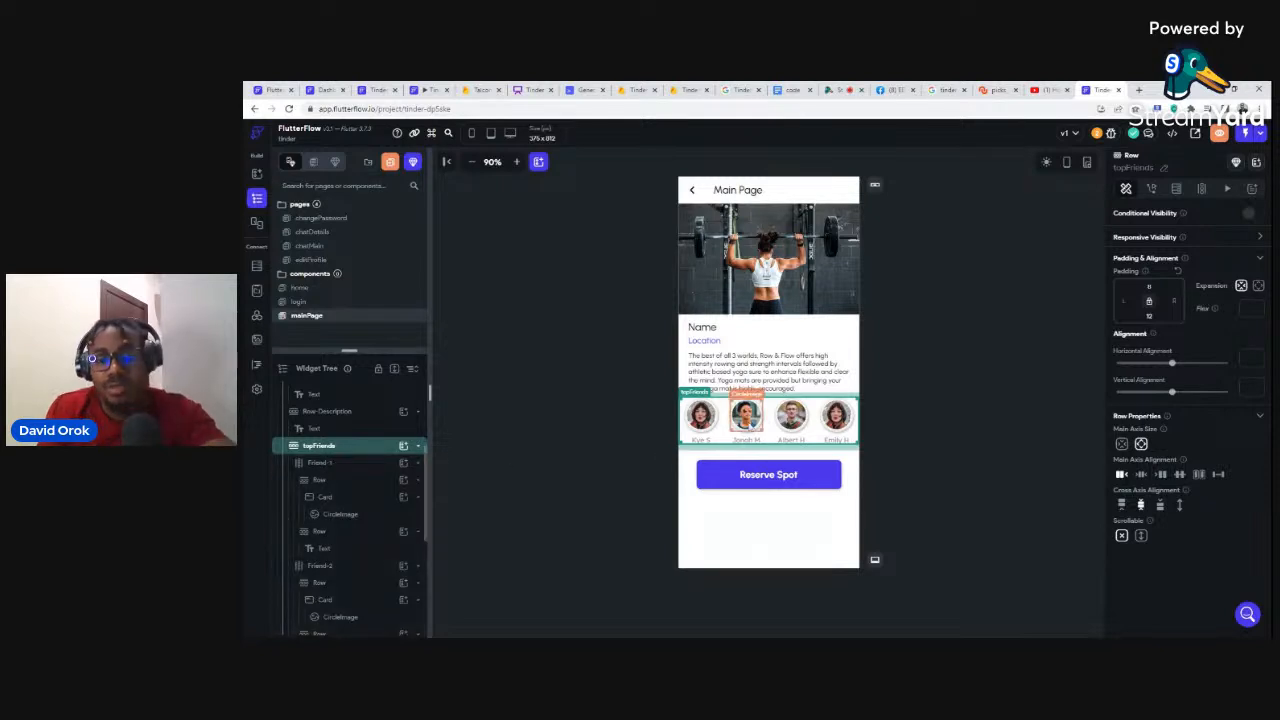
key("Delete")
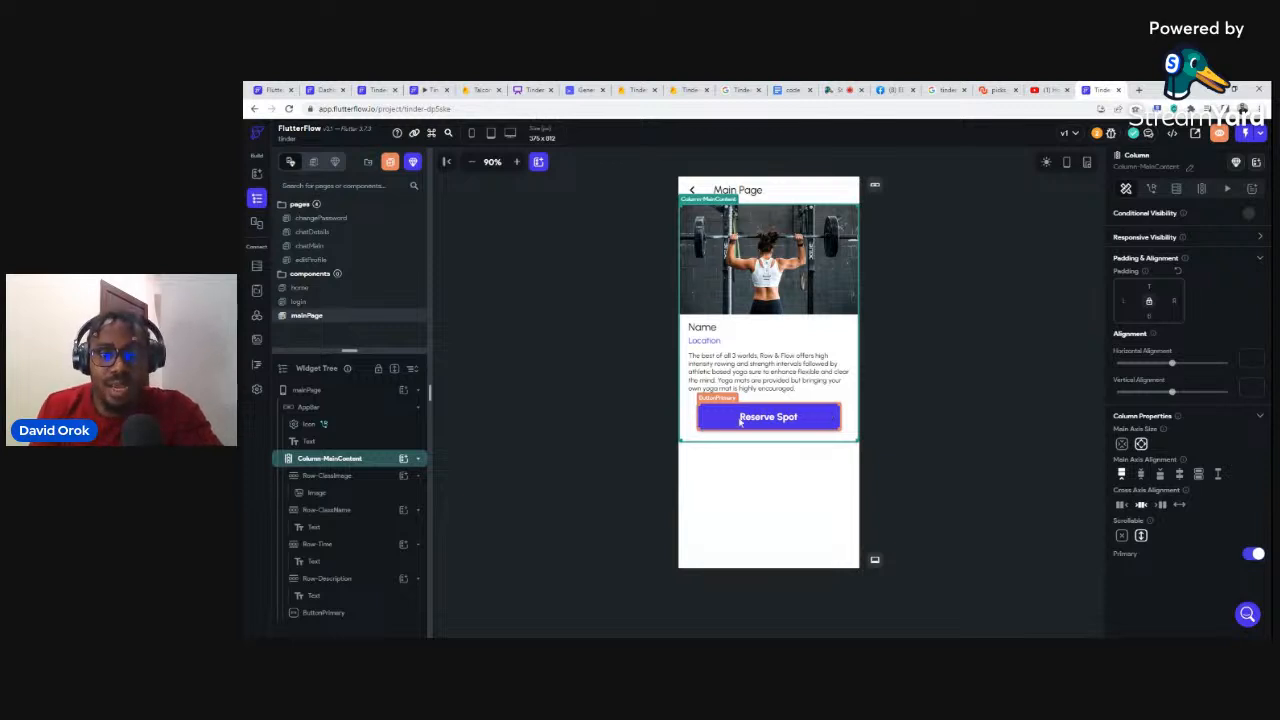
Step: Change the Reserve Spot button's text to Reject, discarding an accidental duplicate
left_click(706, 420)
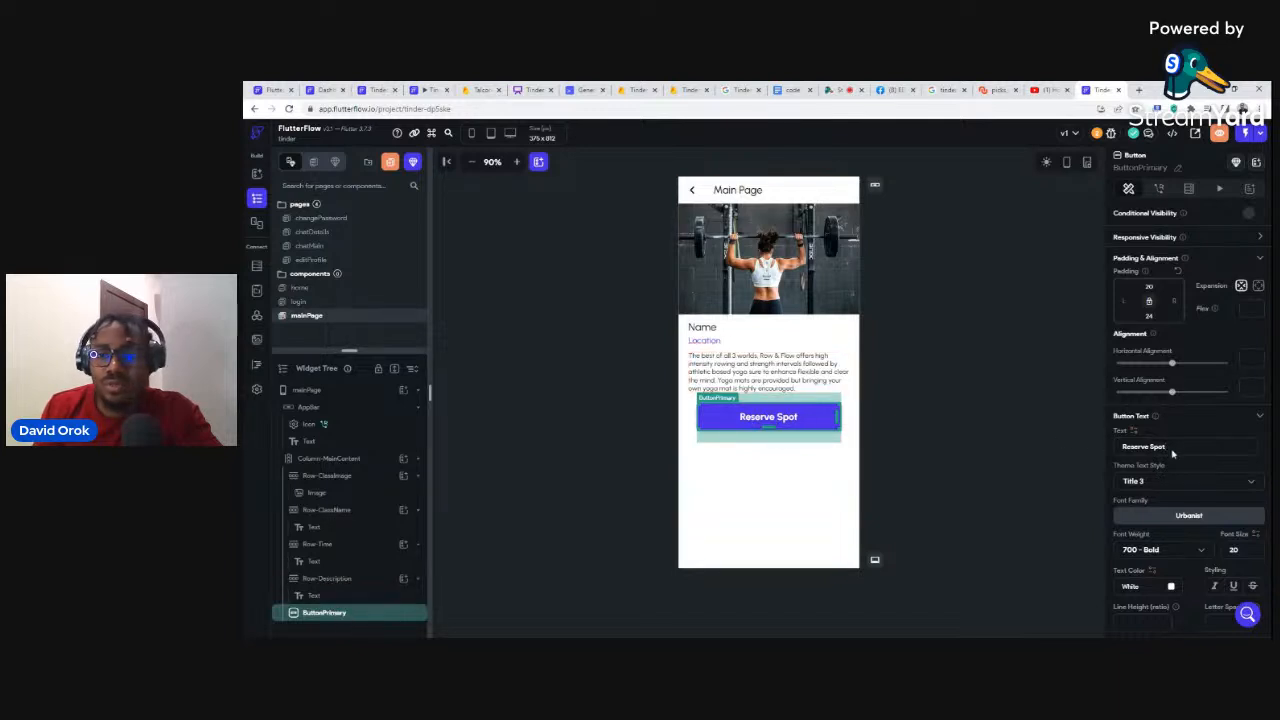
key("ctrl+a")
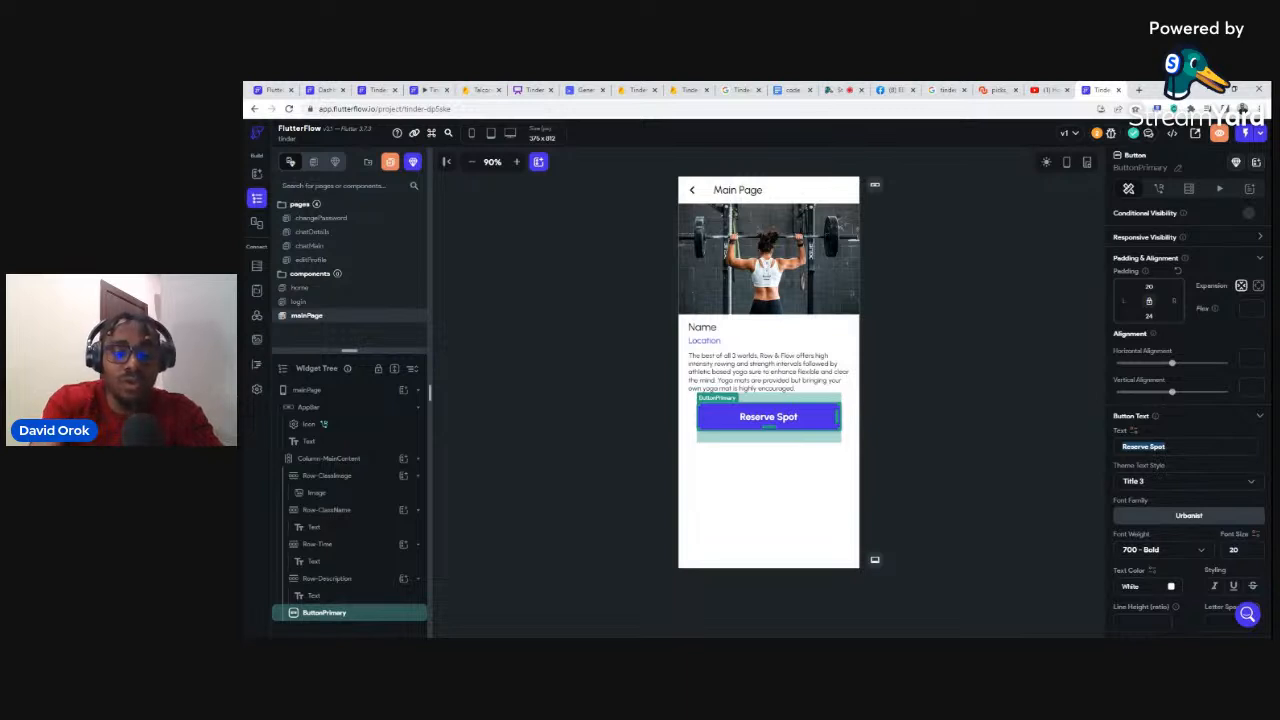
type("Reject")
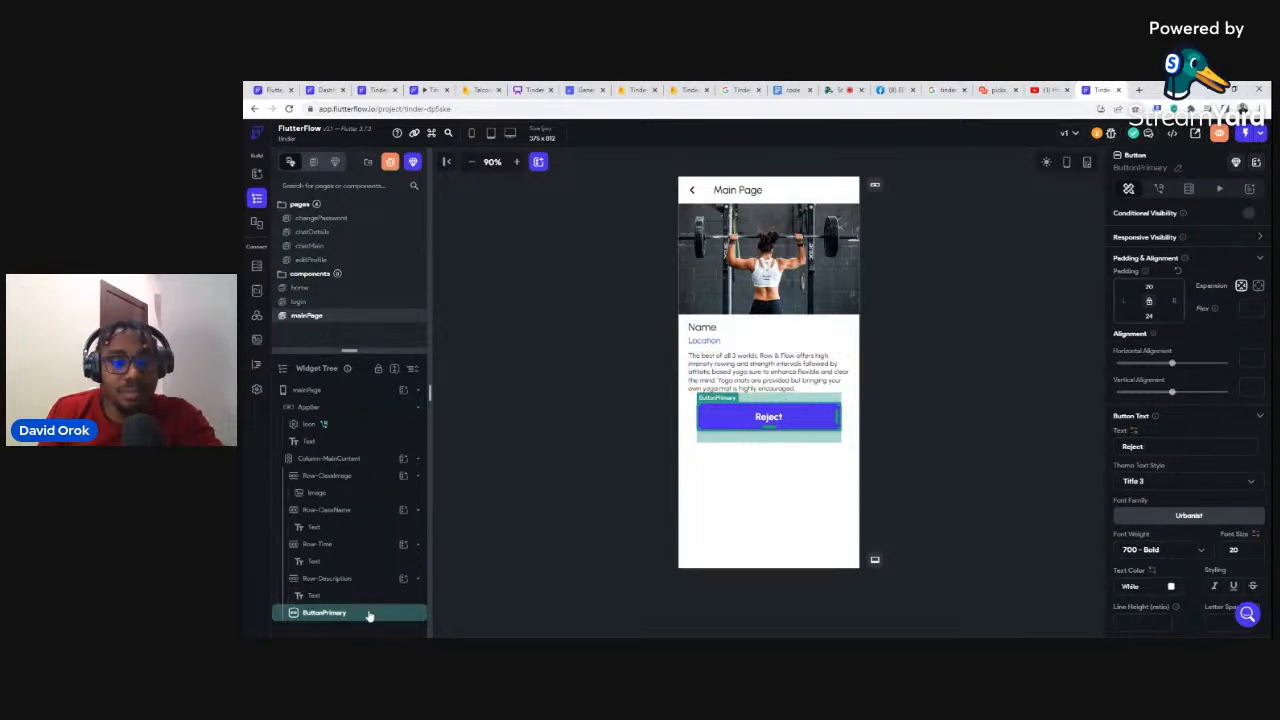
key("ctrl+d")
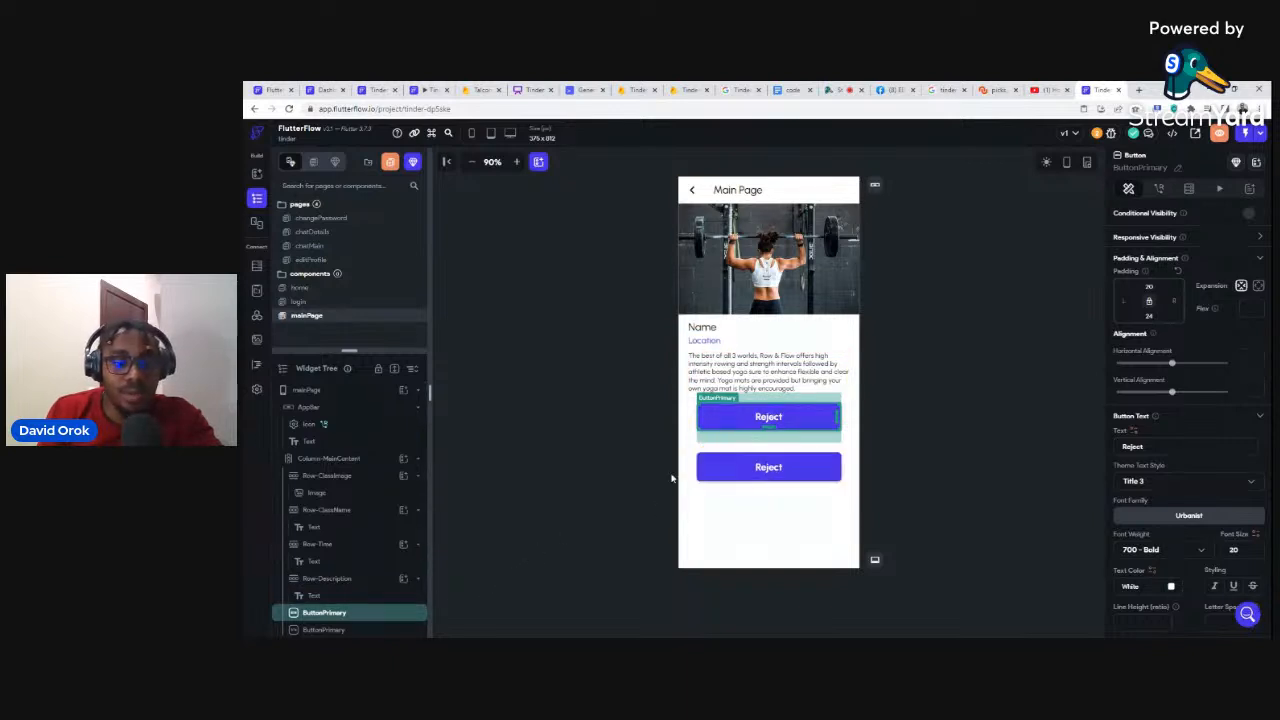
key("Delete")
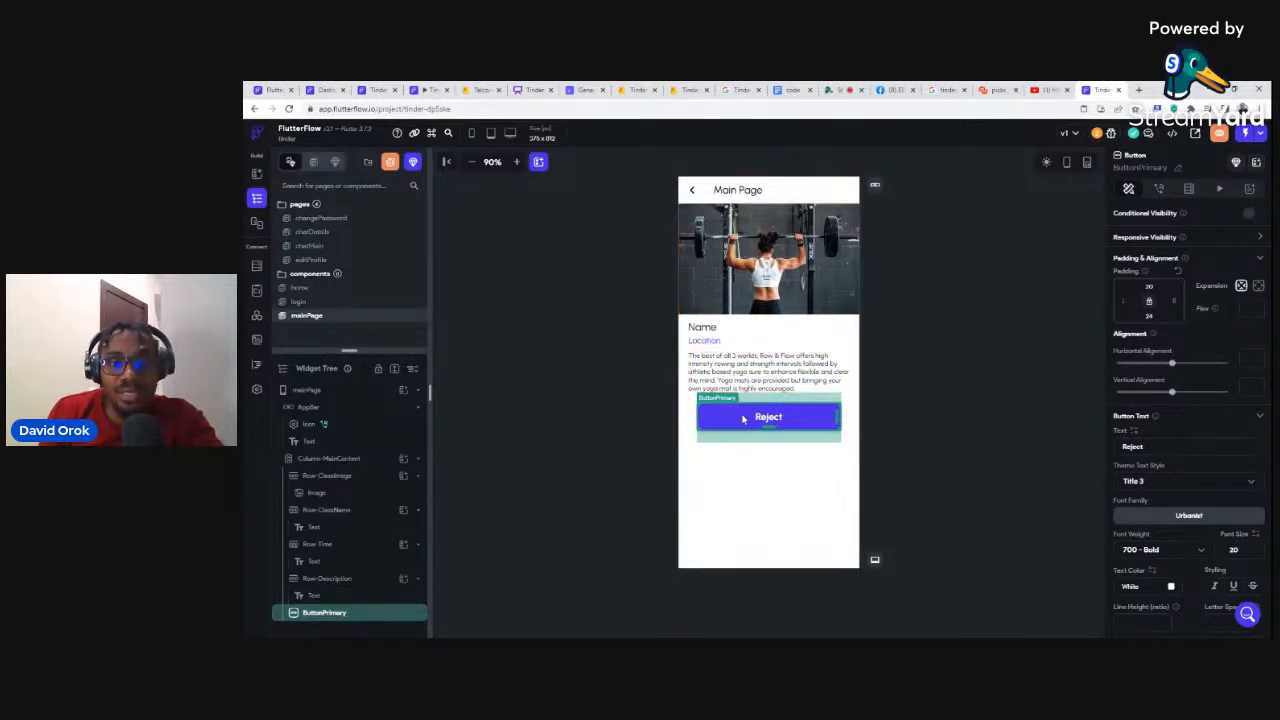
Step: Wrap the Reject ButtonPrimary in a new Row and select the button inside it
right_click(366, 614)
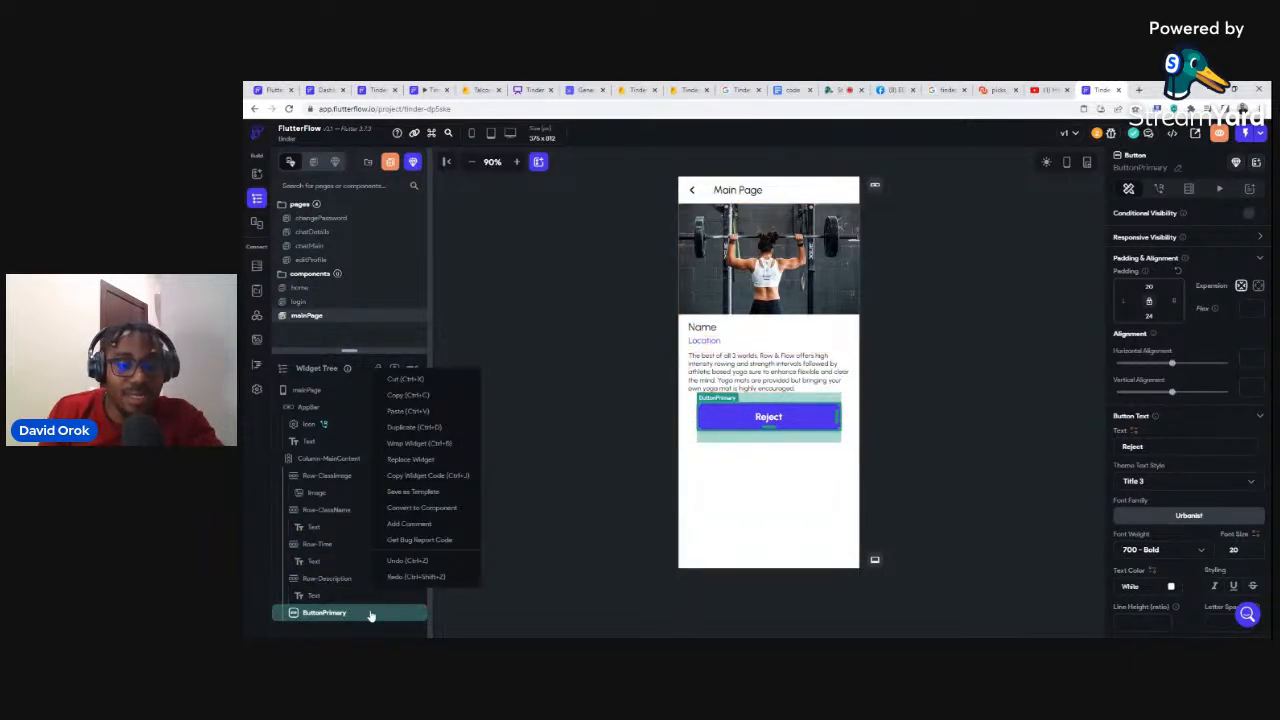
left_click(403, 444)
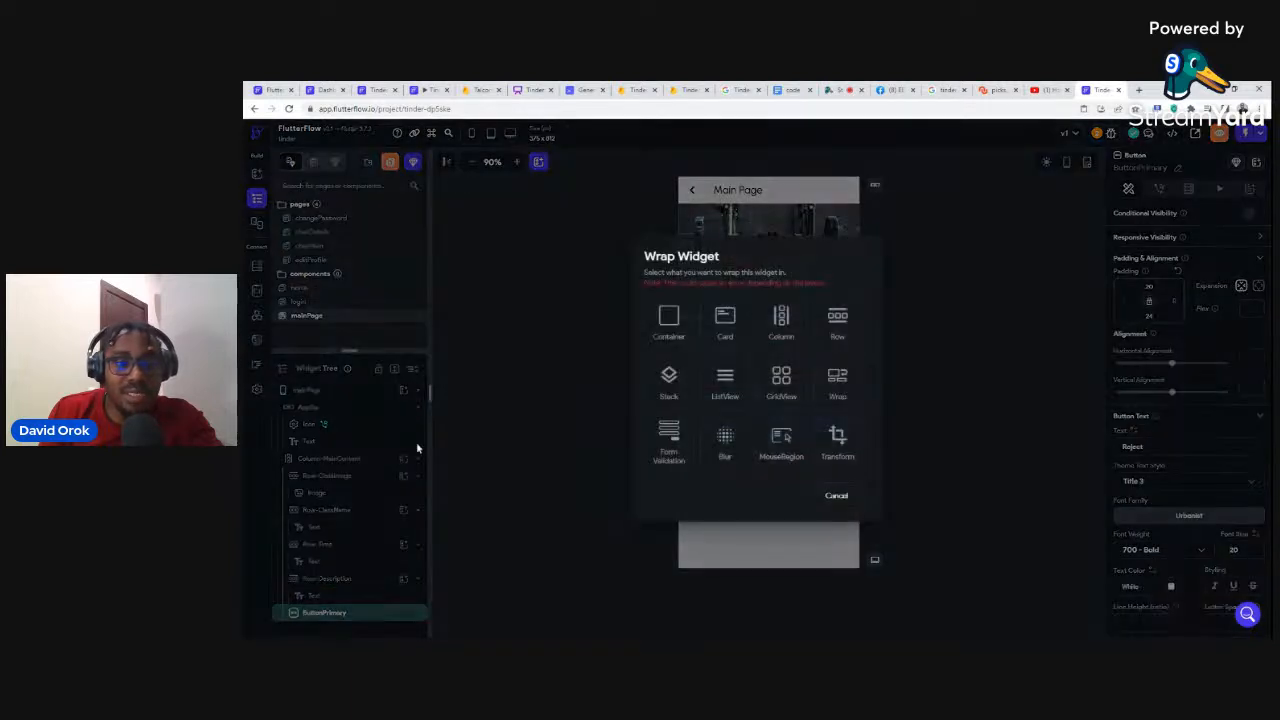
left_click(836, 322)
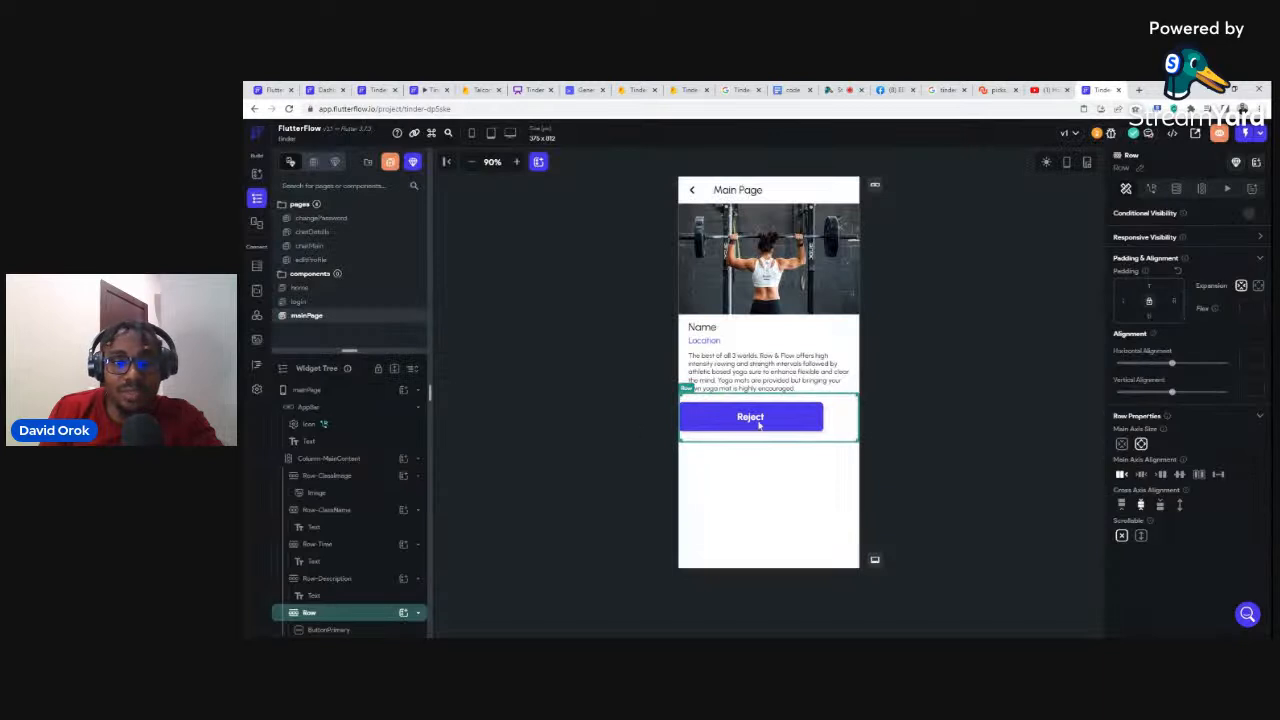
left_click(366, 628)
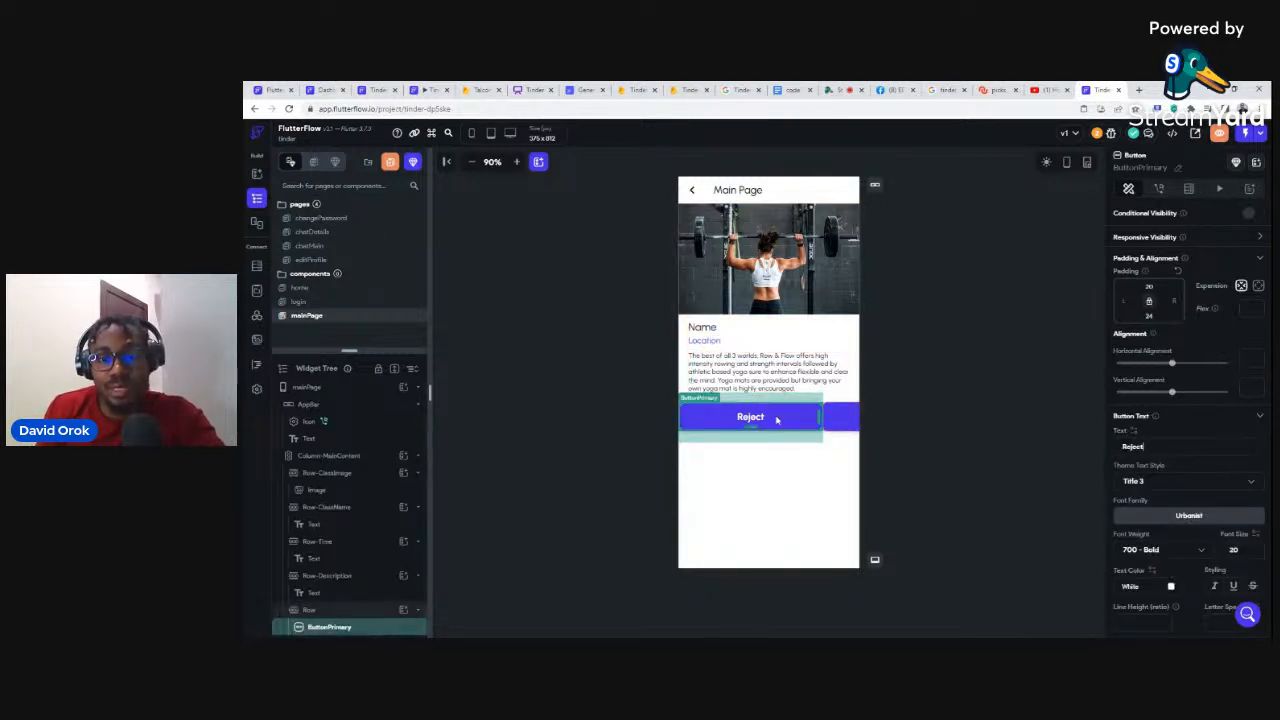
Step: Duplicate the Reject button in the row, set the copy's width to 100 and label it Match
key("ctrl+d")
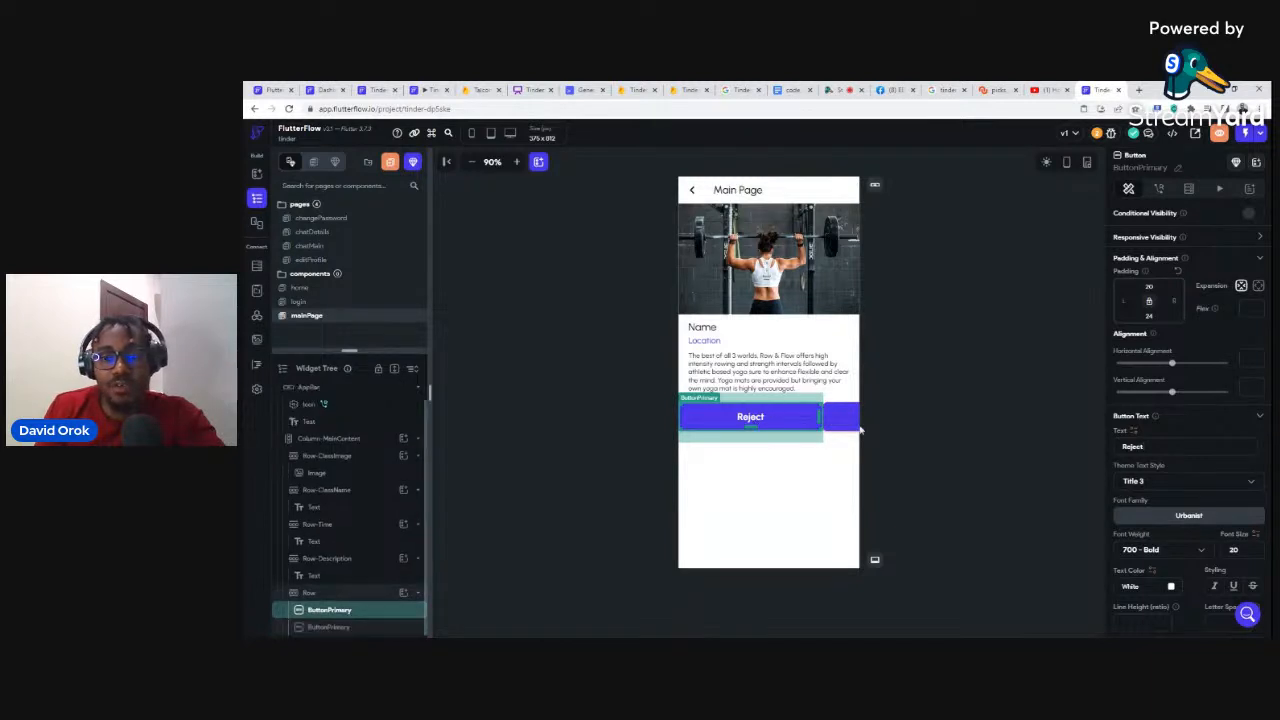
scroll(1187, 535, "down", 1)
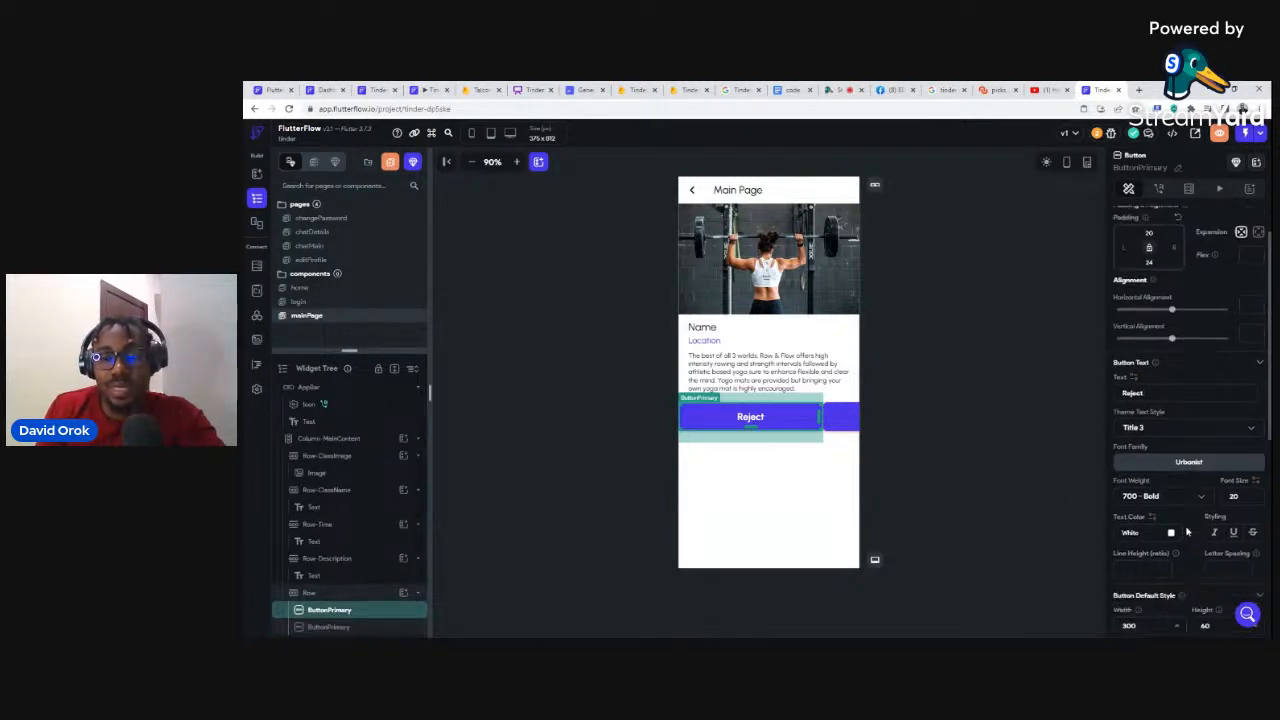
scroll(1113, 627, "down", 1)
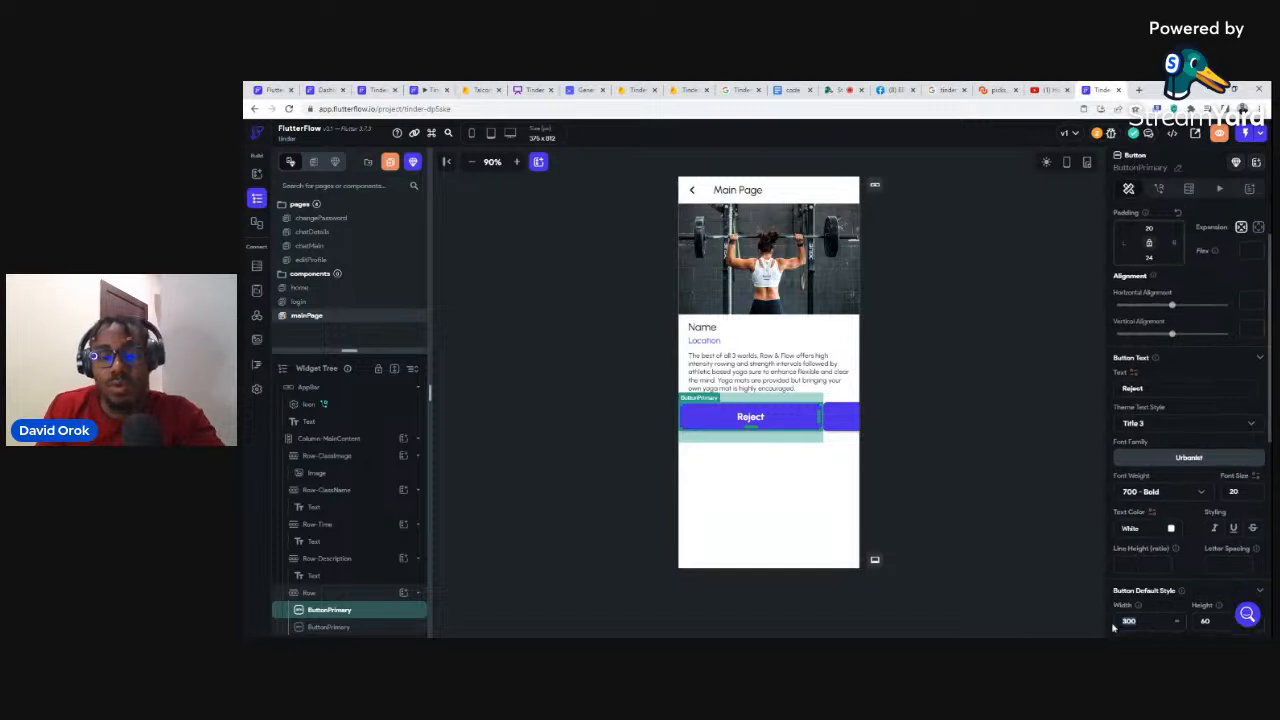
type("100")
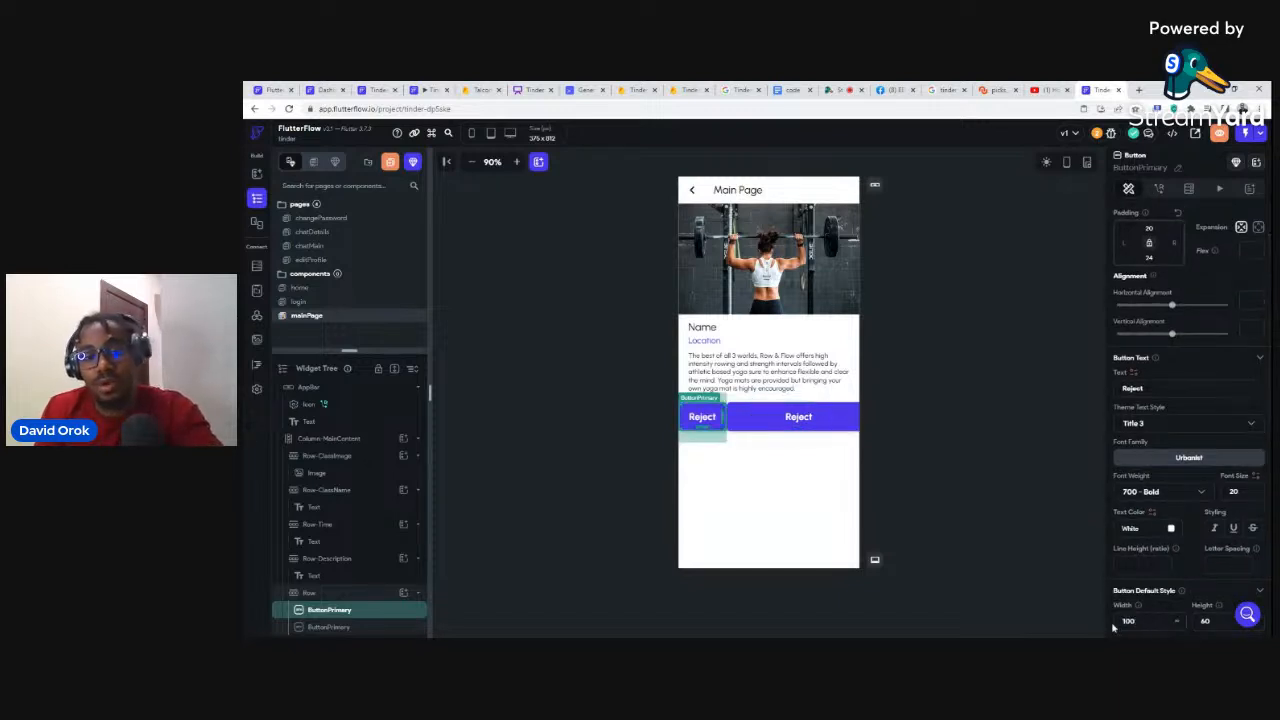
left_click(753, 418)
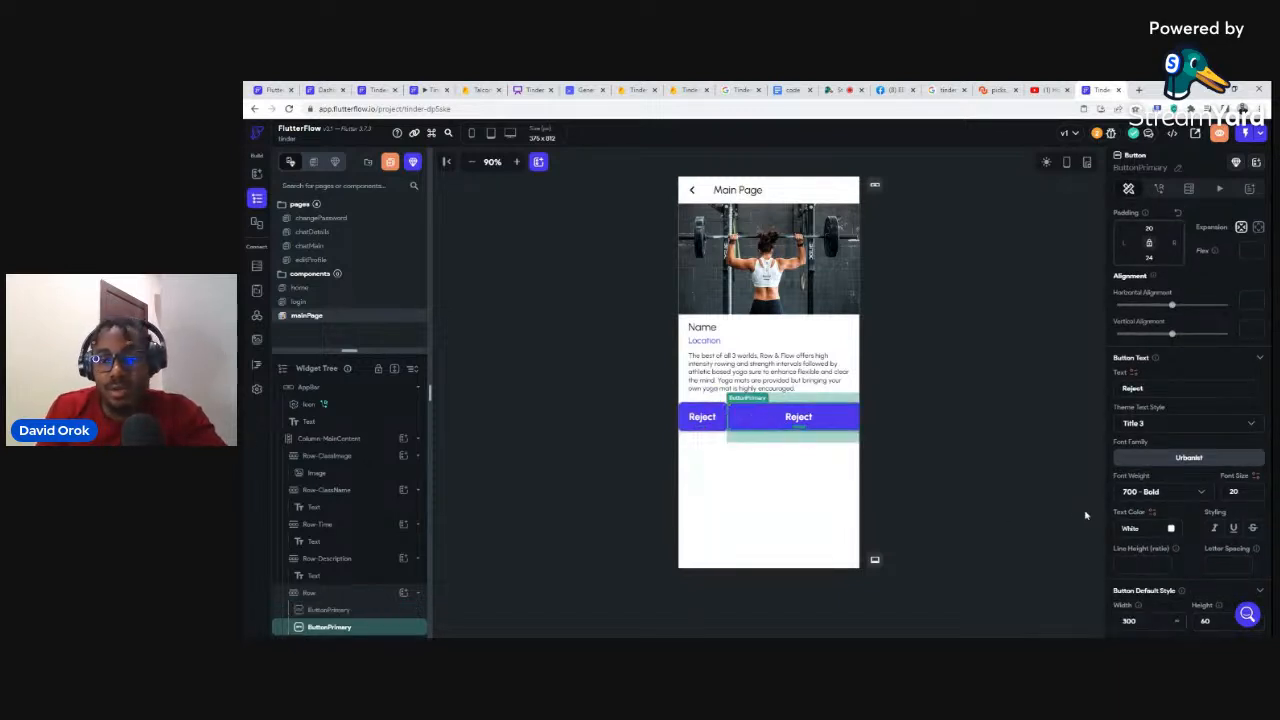
double_click(1128, 621)
type("100")
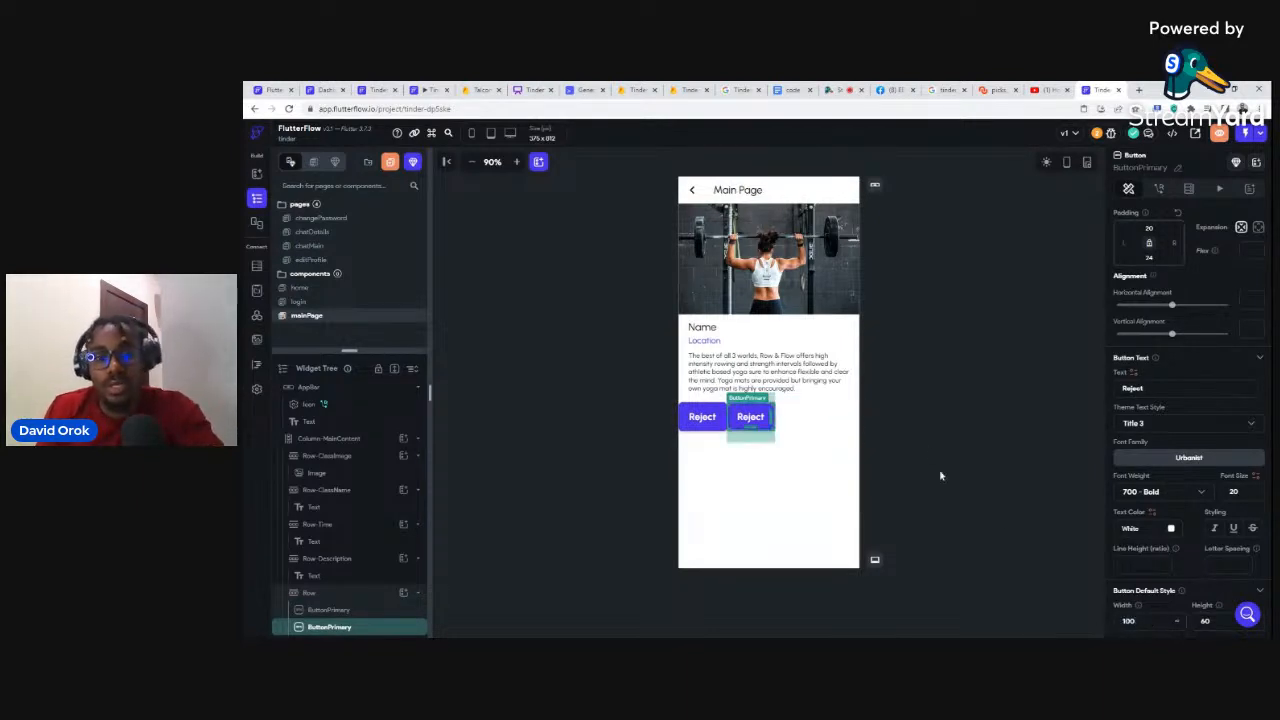
left_click(924, 417)
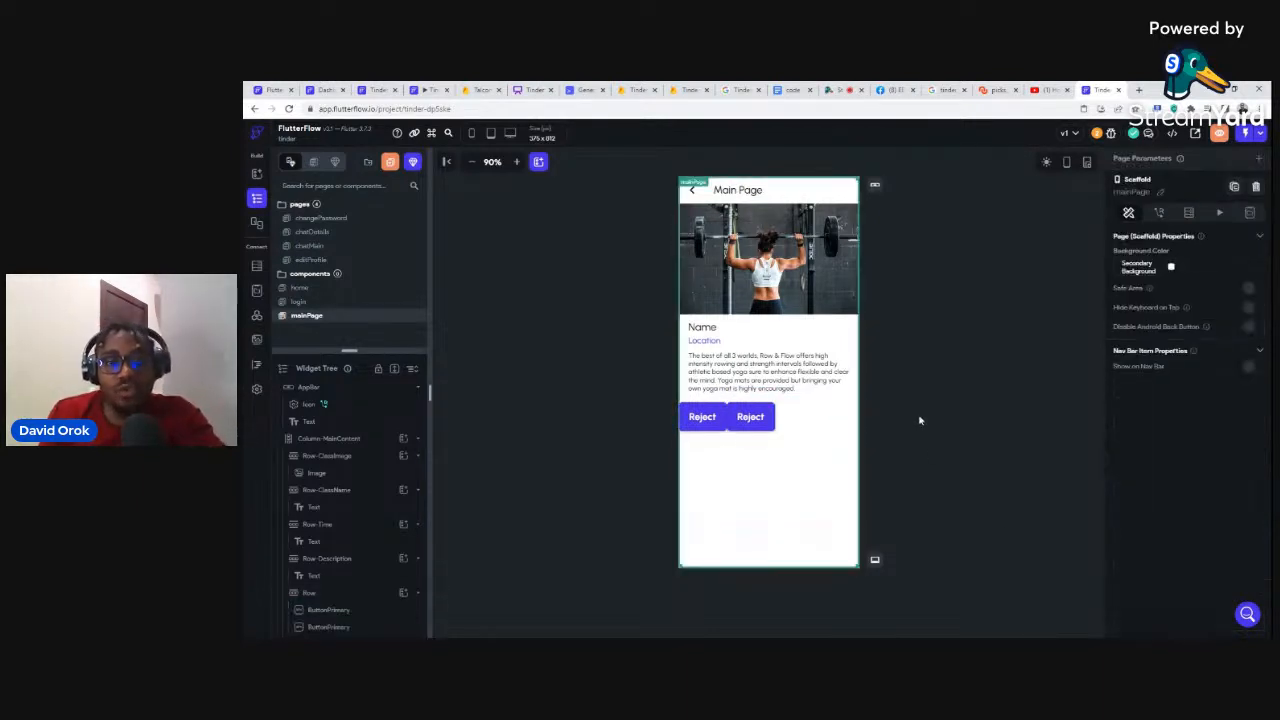
left_click(757, 419)
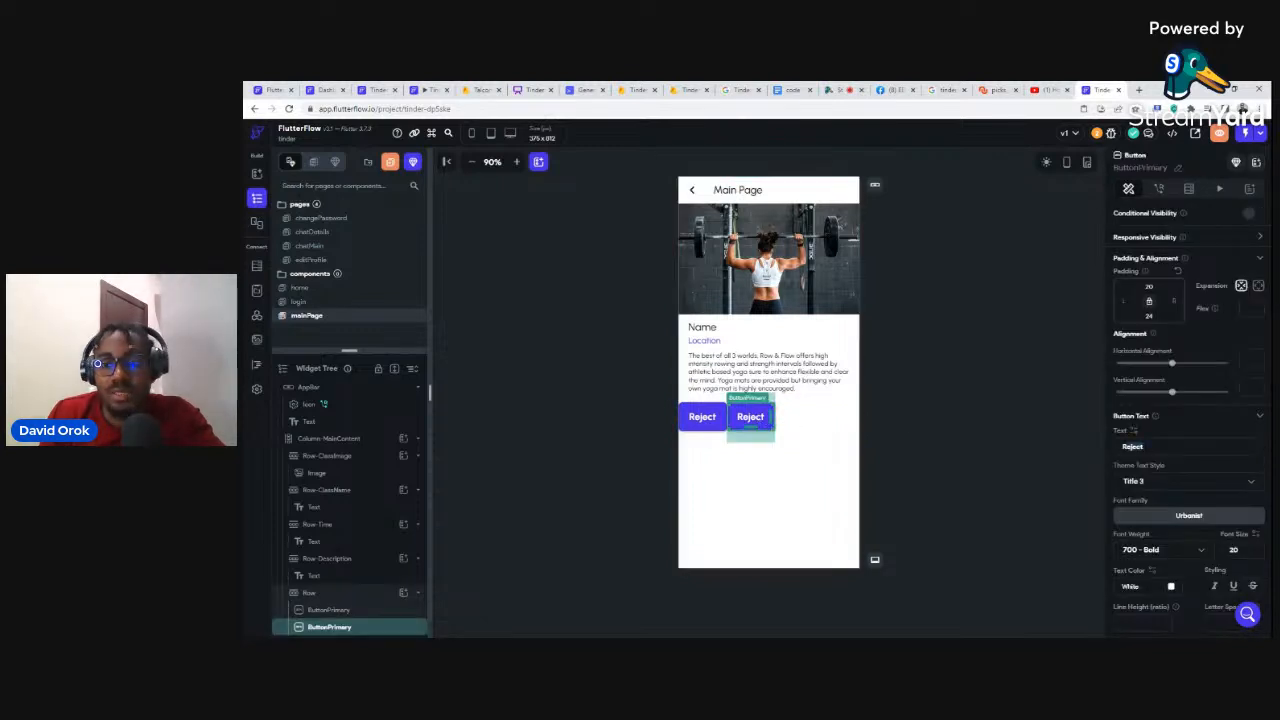
type("Match")
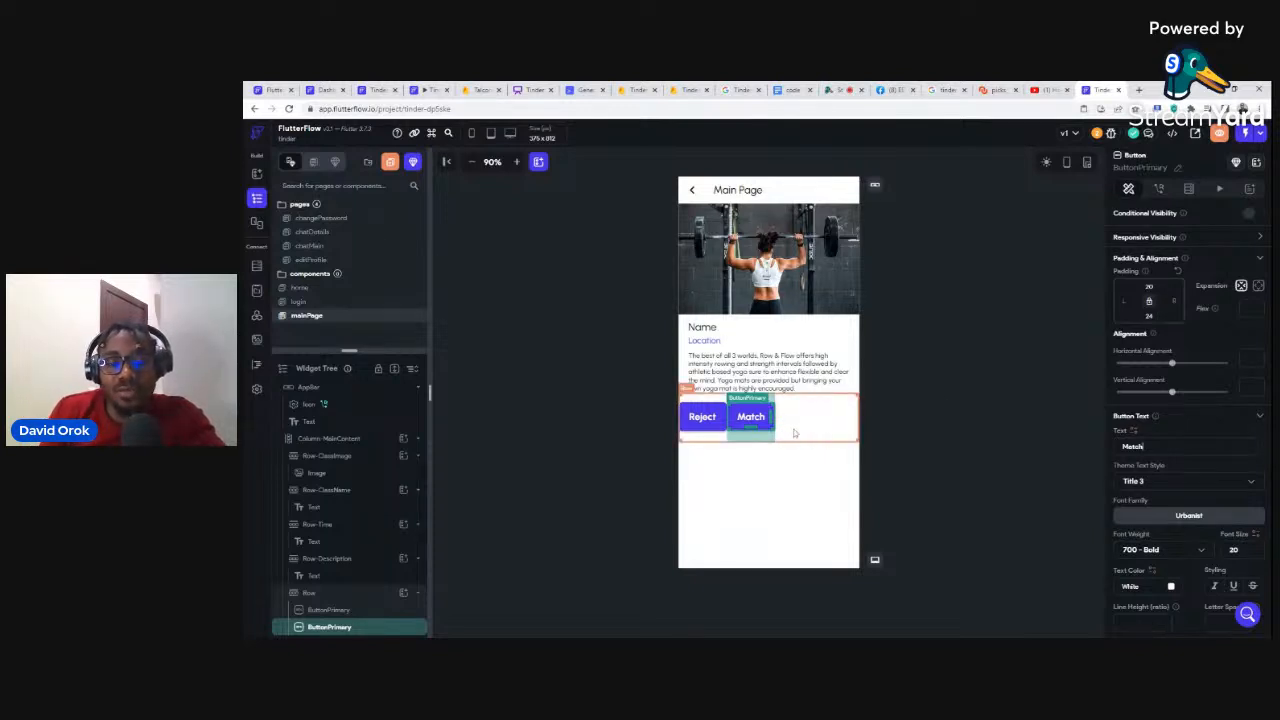
Step: Set the row's main-axis alignment to Space Evenly for the Reject and Match buttons
left_click(795, 433)
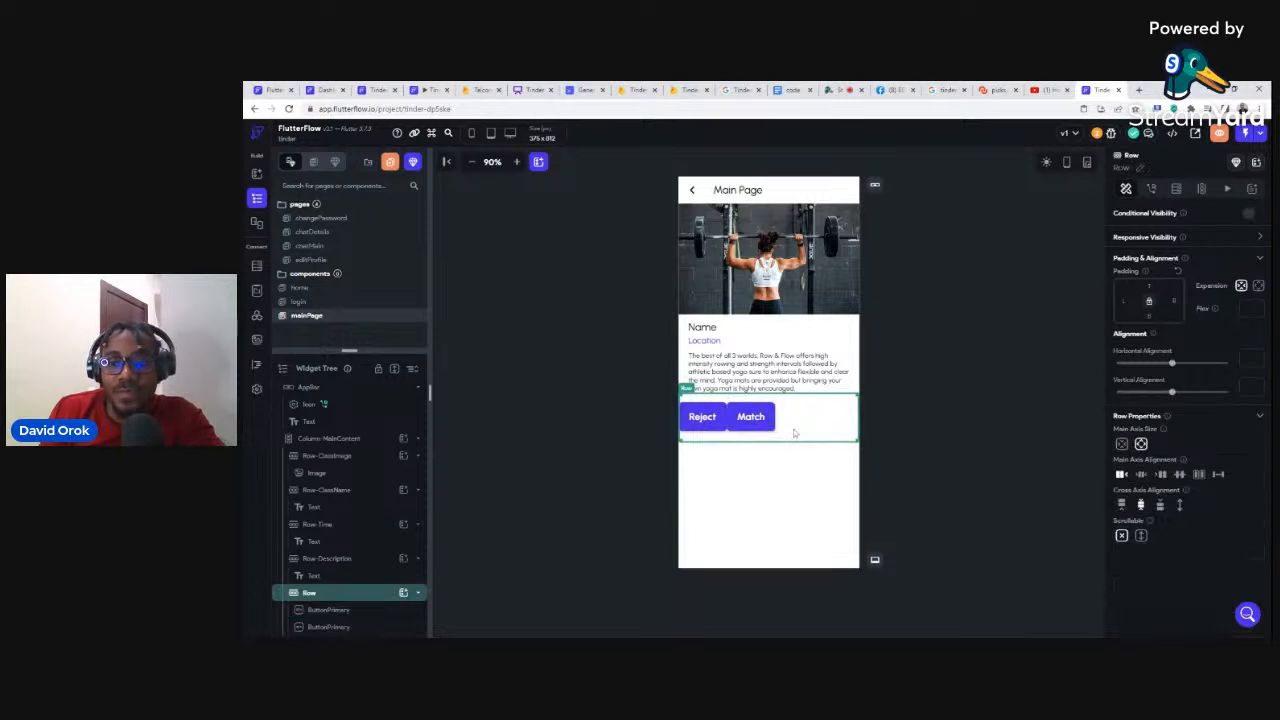
left_click(1180, 476)
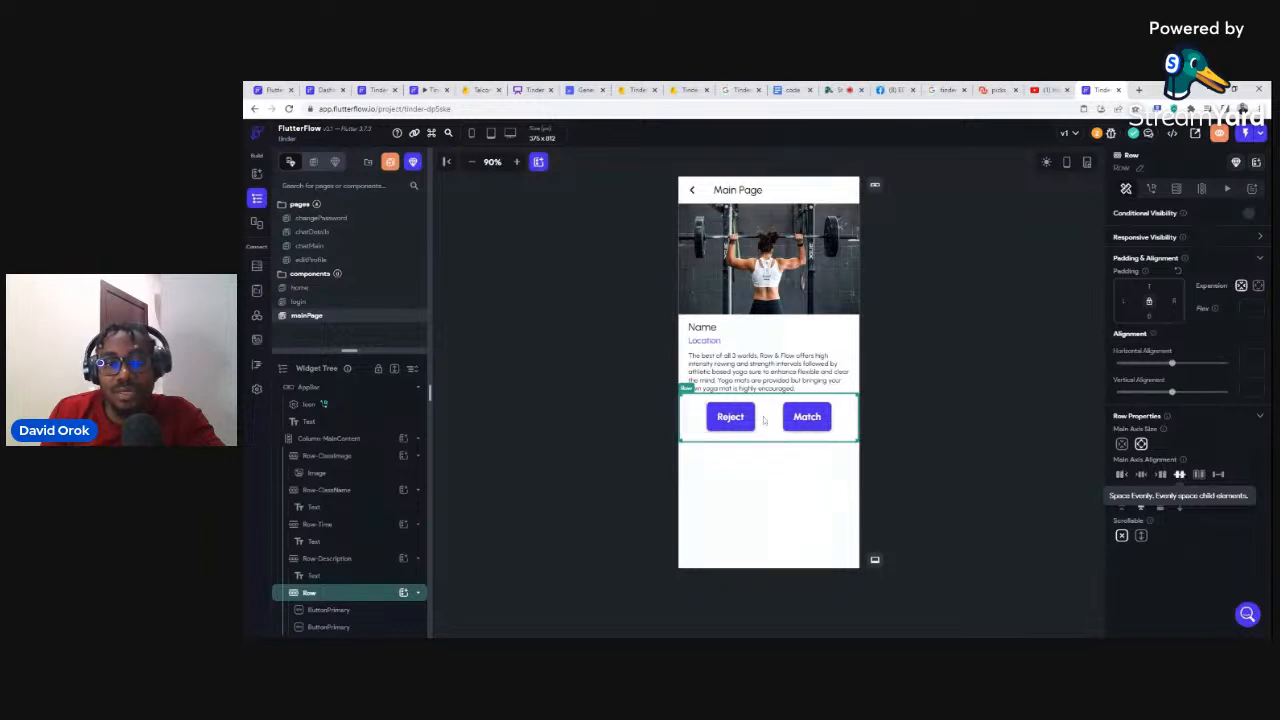
left_click(956, 372)
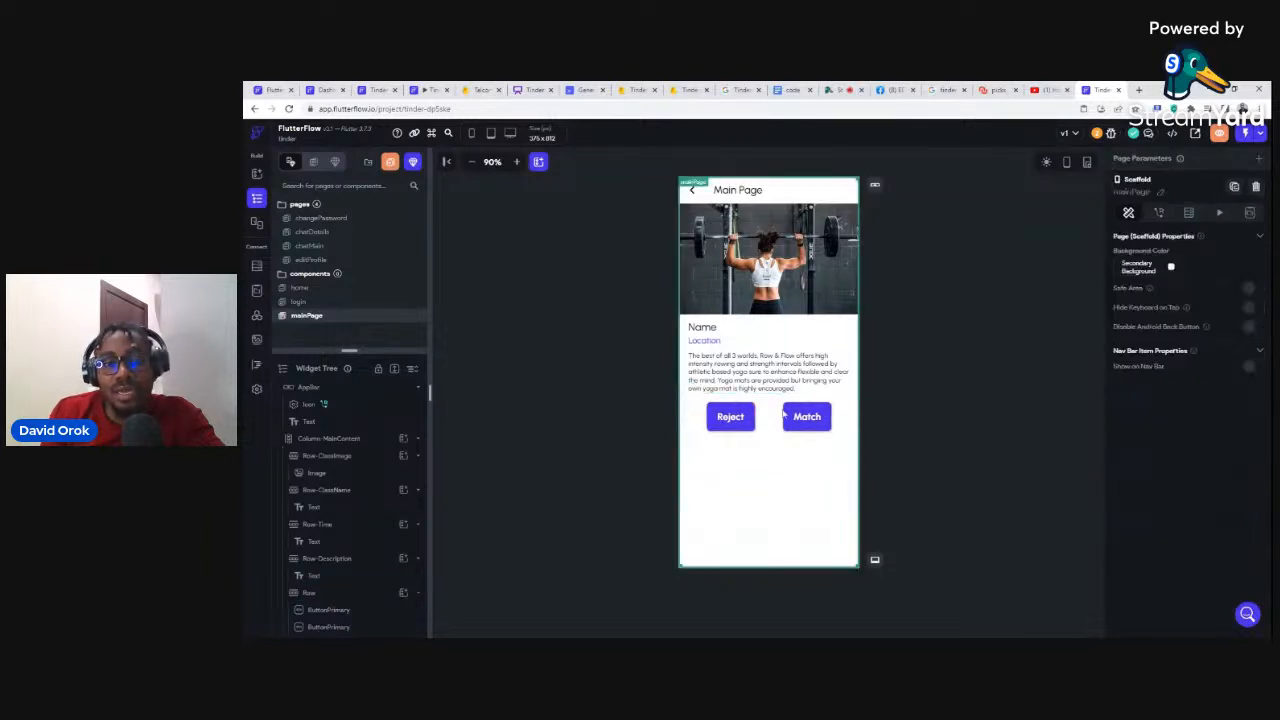
left_click(730, 417)
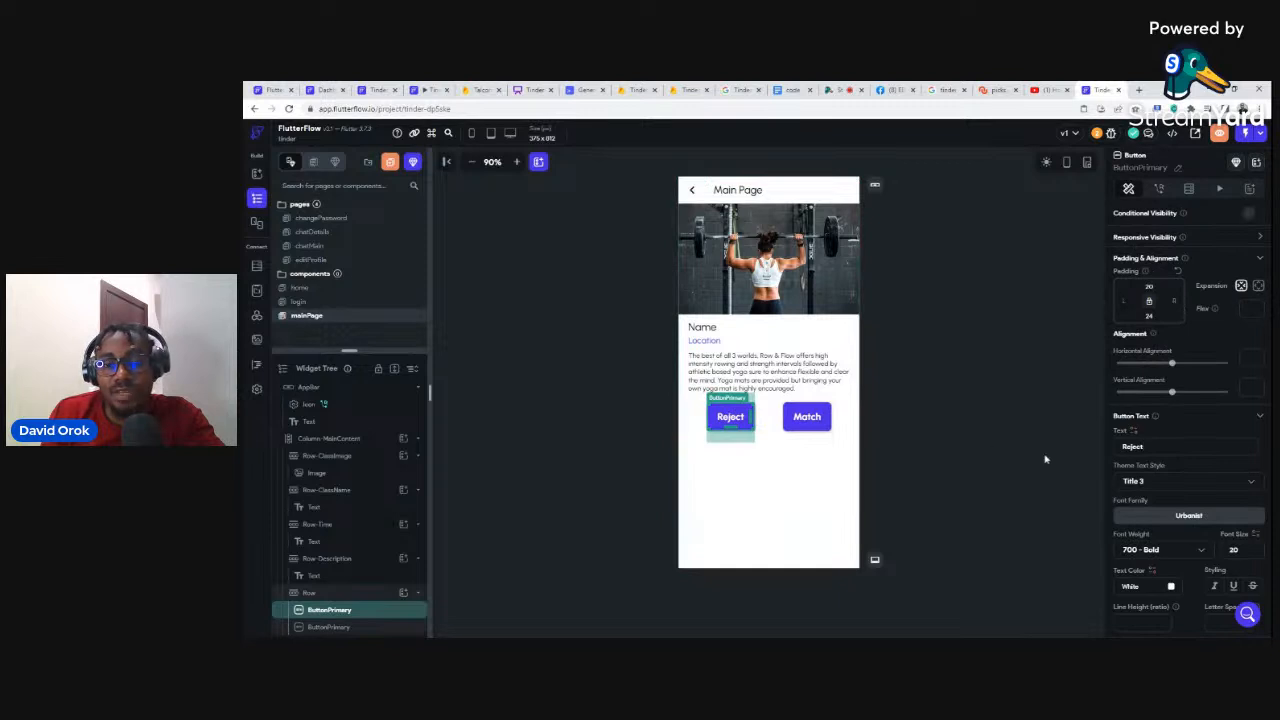
Step: Fill the Reject button with the Red Apple colour
scroll(1165, 505, "down", 1)
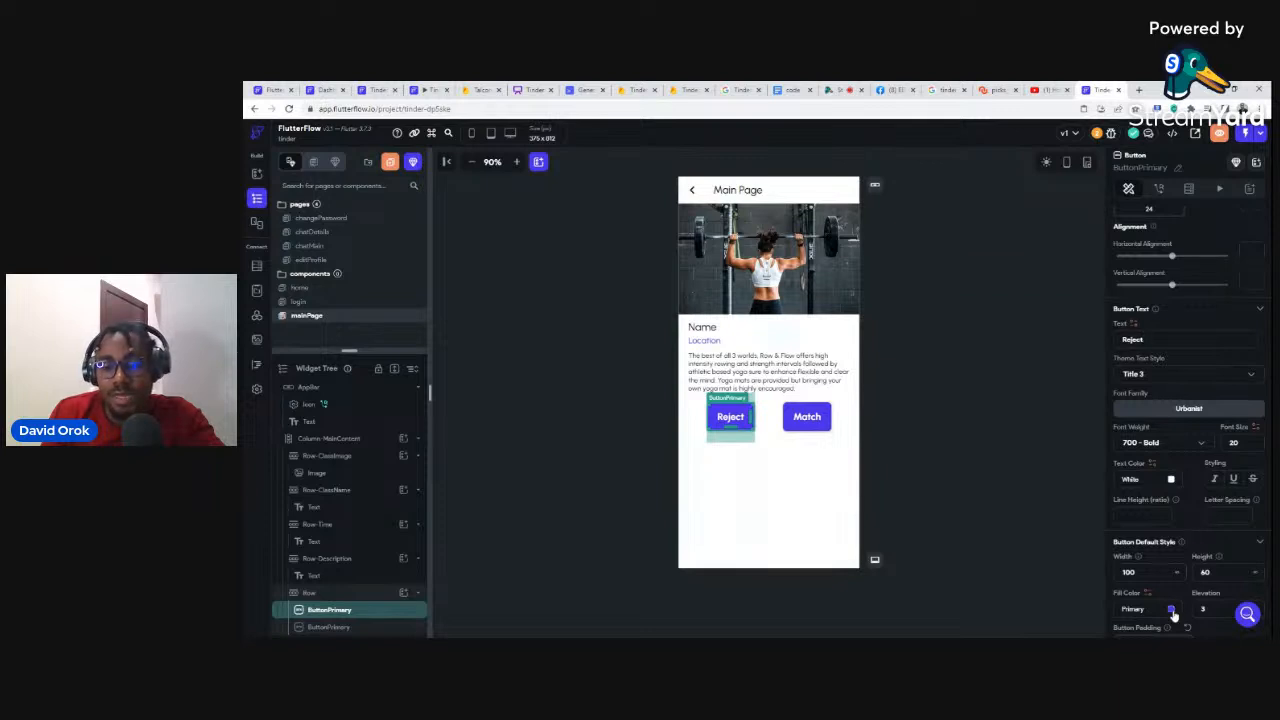
left_click(1172, 610)
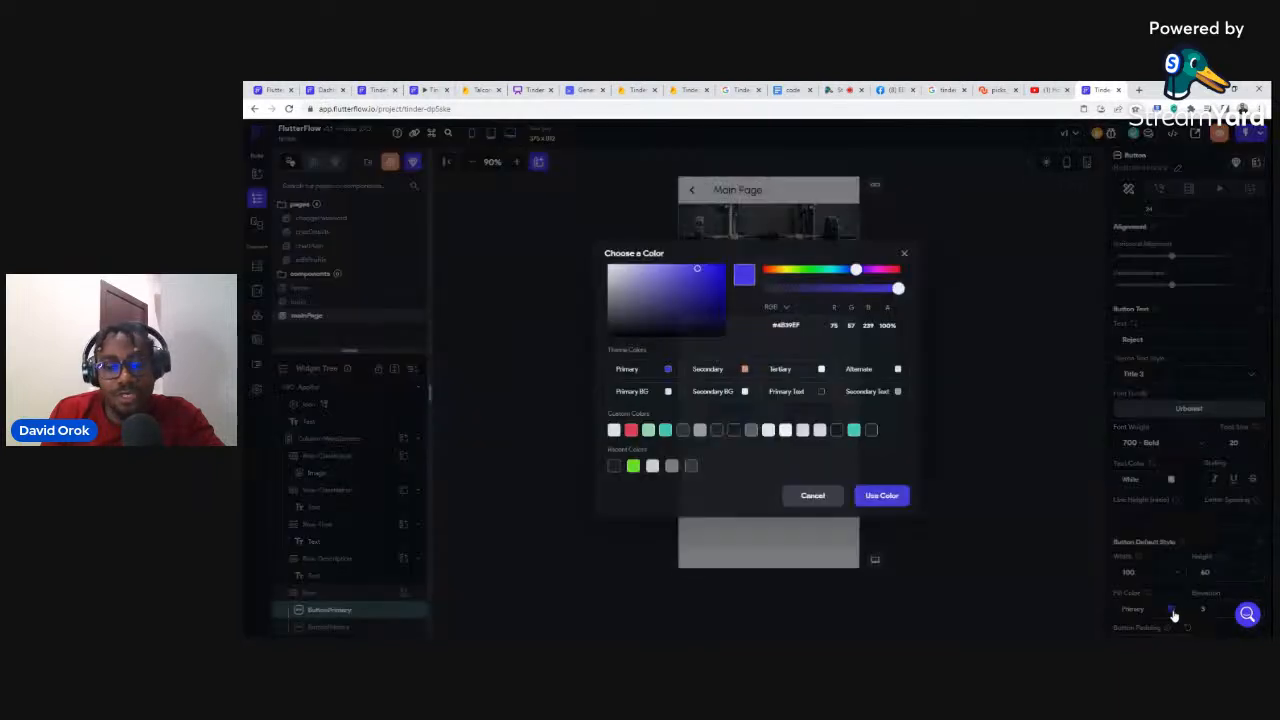
left_click(631, 430)
Step: Fill the Match button with a semi-transparent Turquoise
left_click(905, 413)
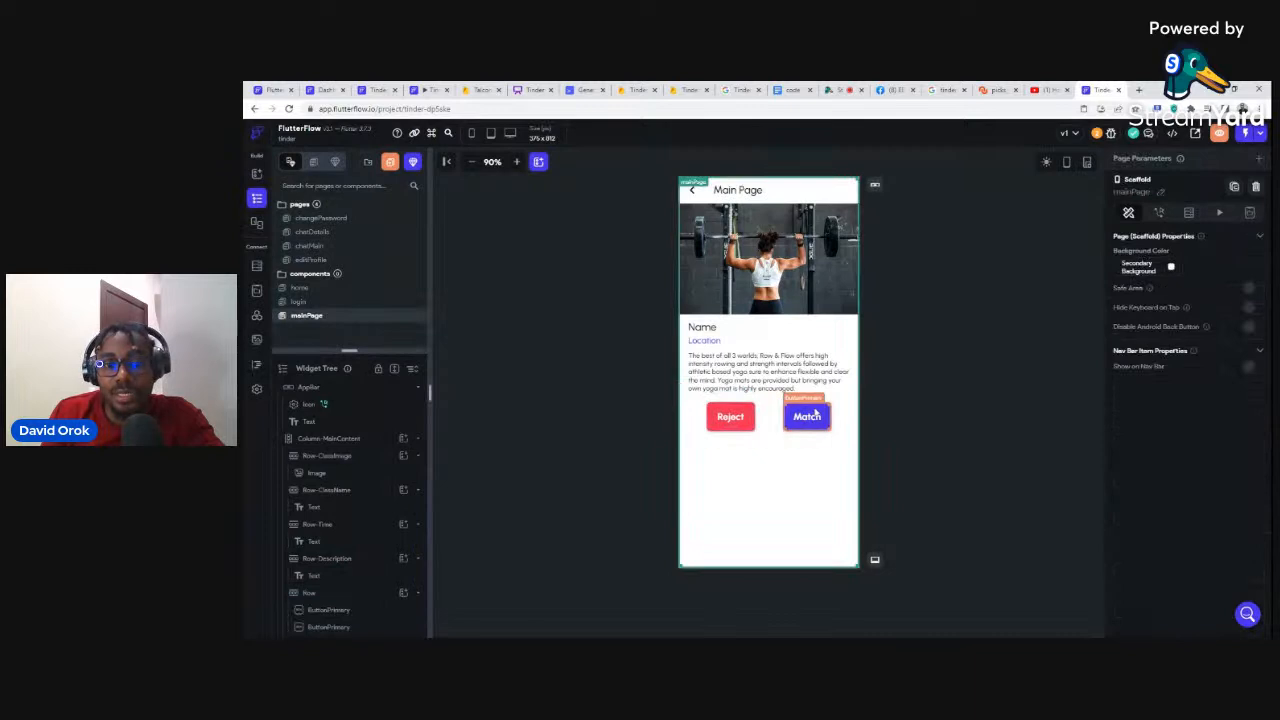
left_click(818, 413)
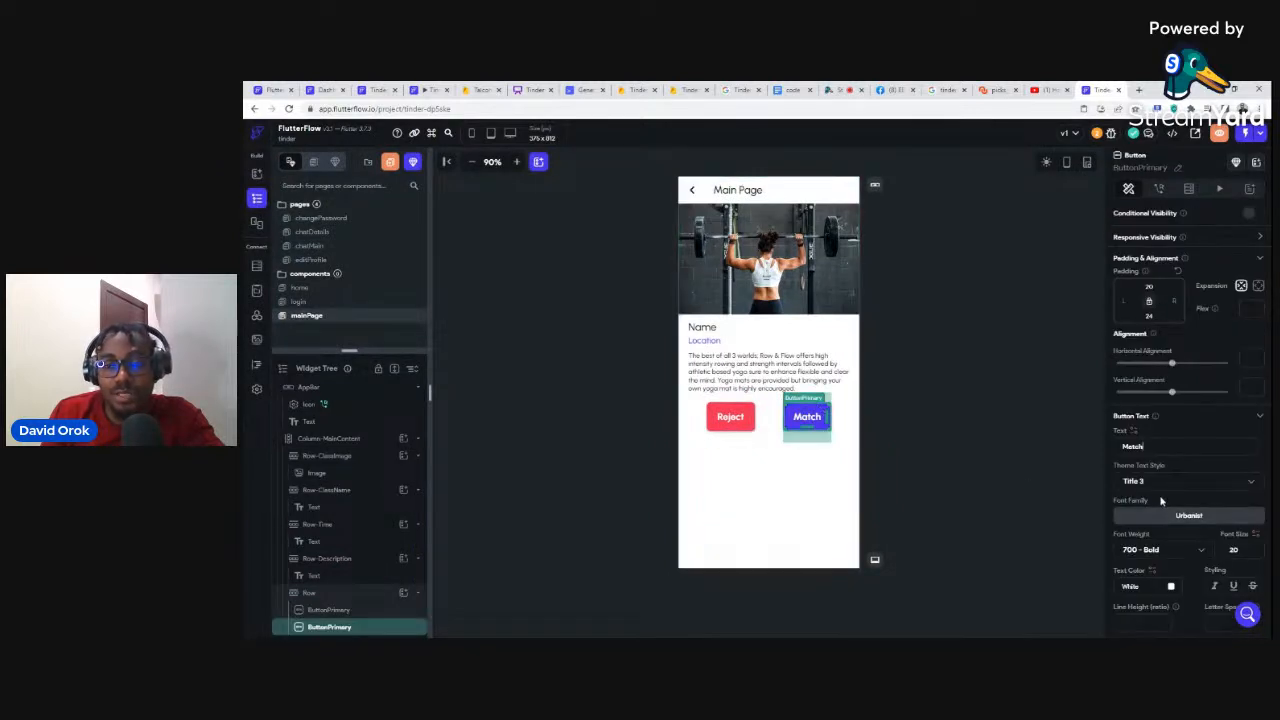
scroll(1161, 500, "down", 1)
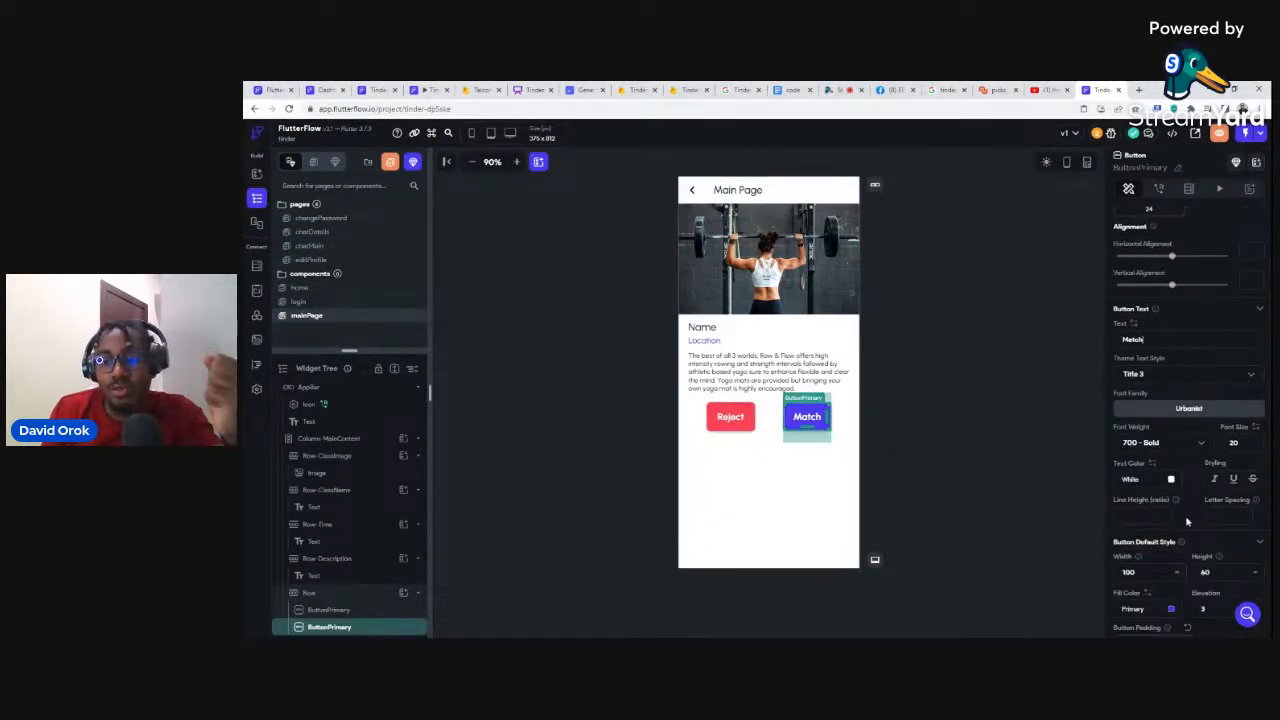
left_click(1170, 607)
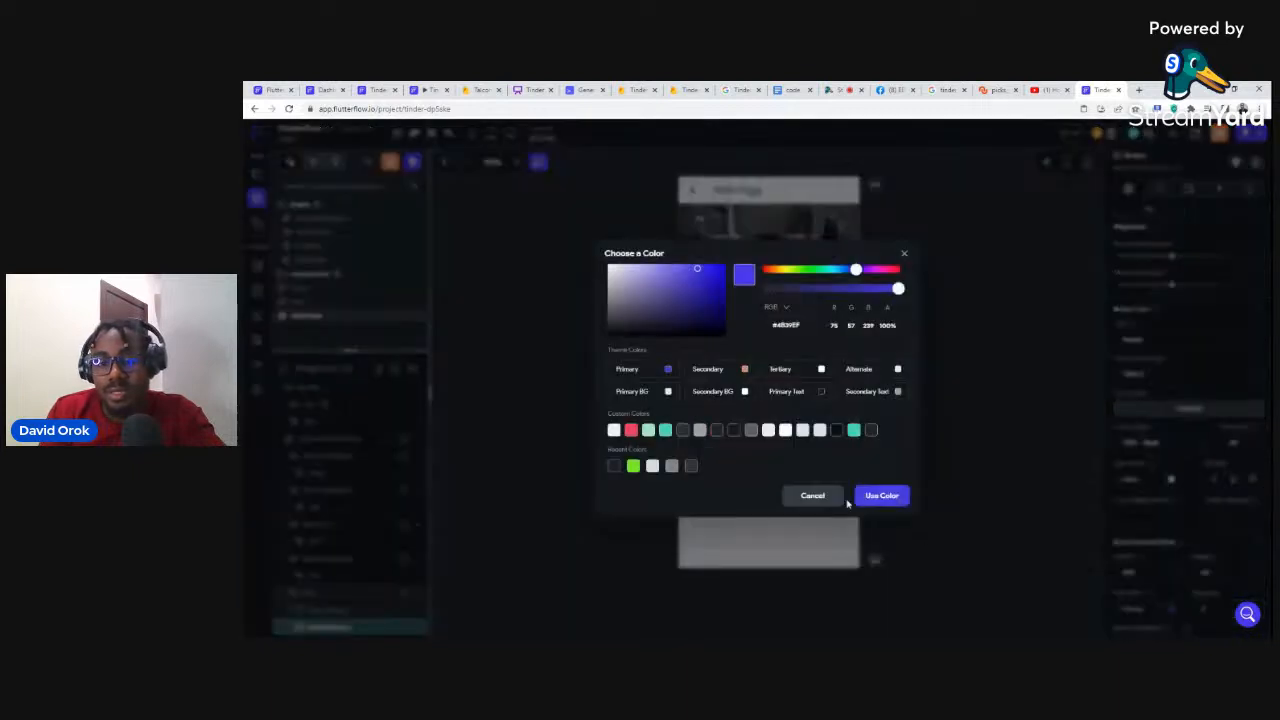
left_click(664, 431)
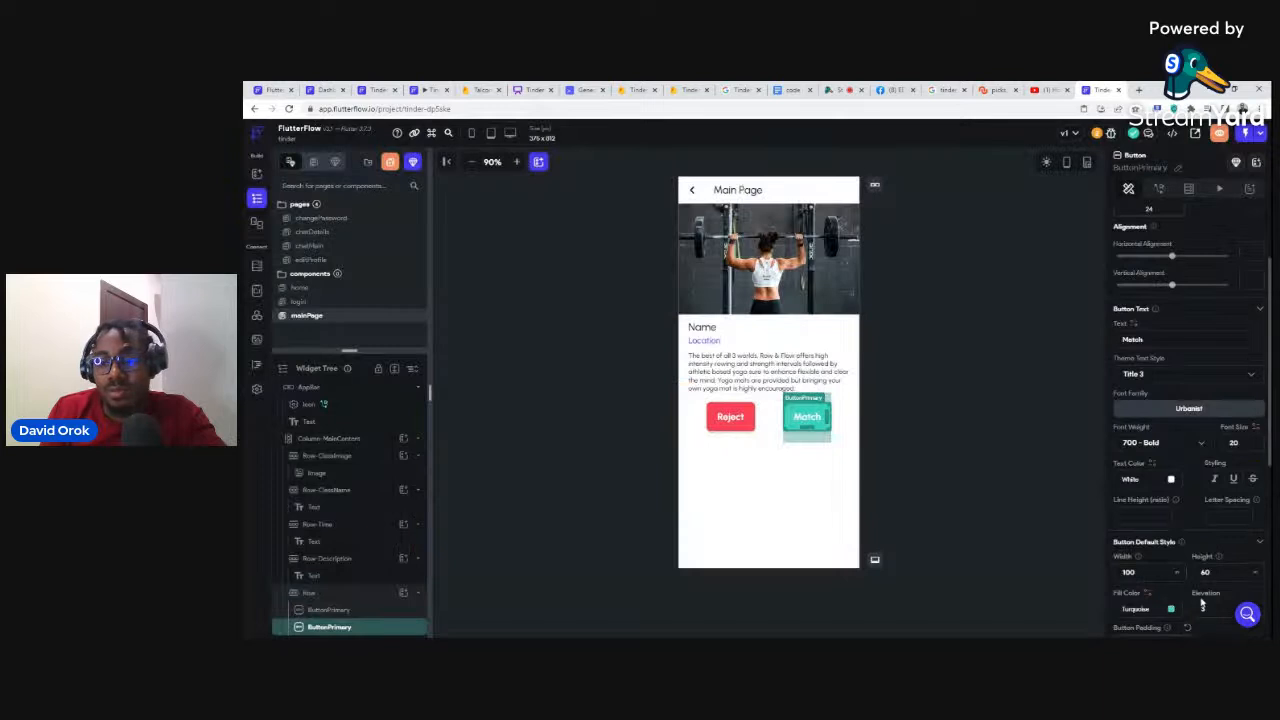
left_click(1170, 609)
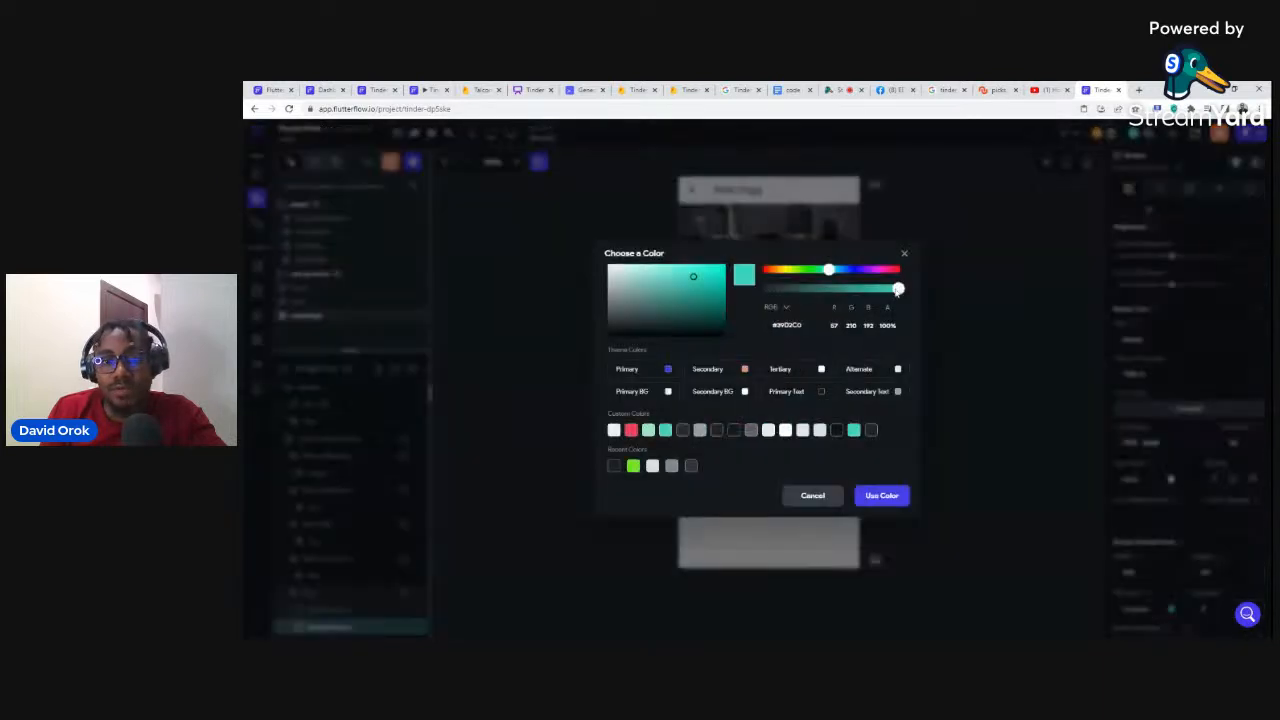
left_click_drag(897, 288, 787, 288)
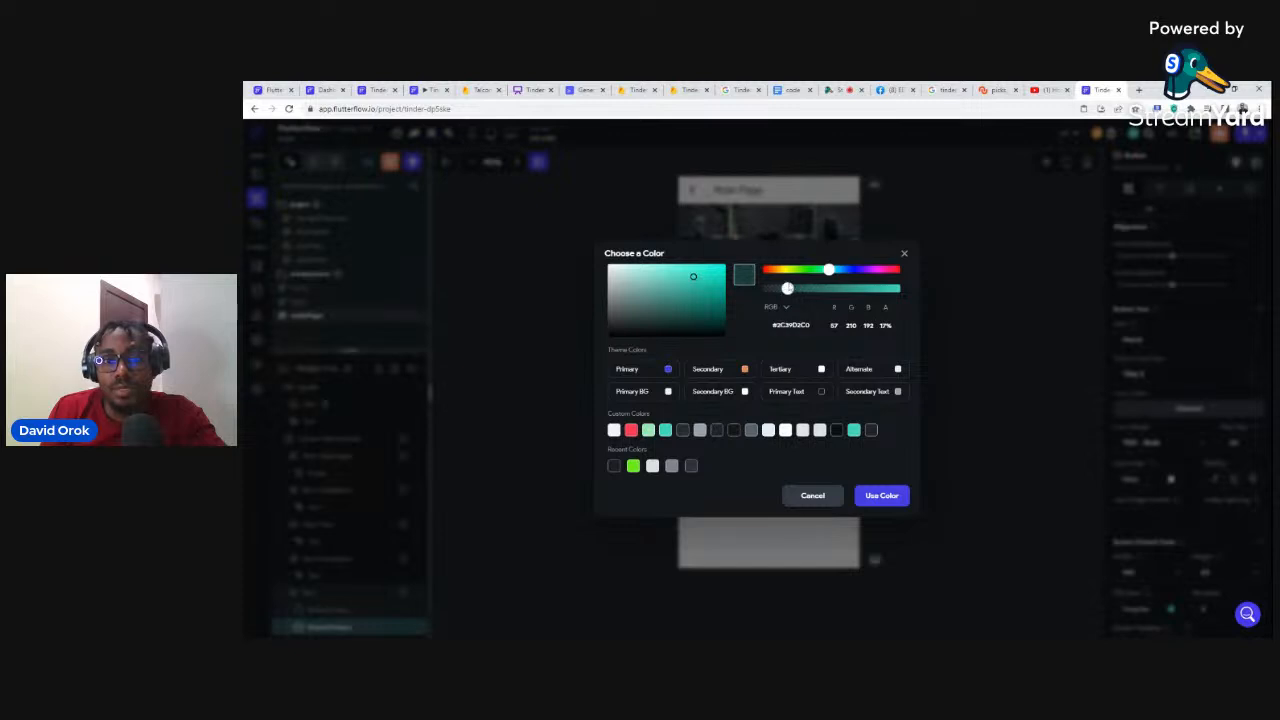
left_click(947, 424)
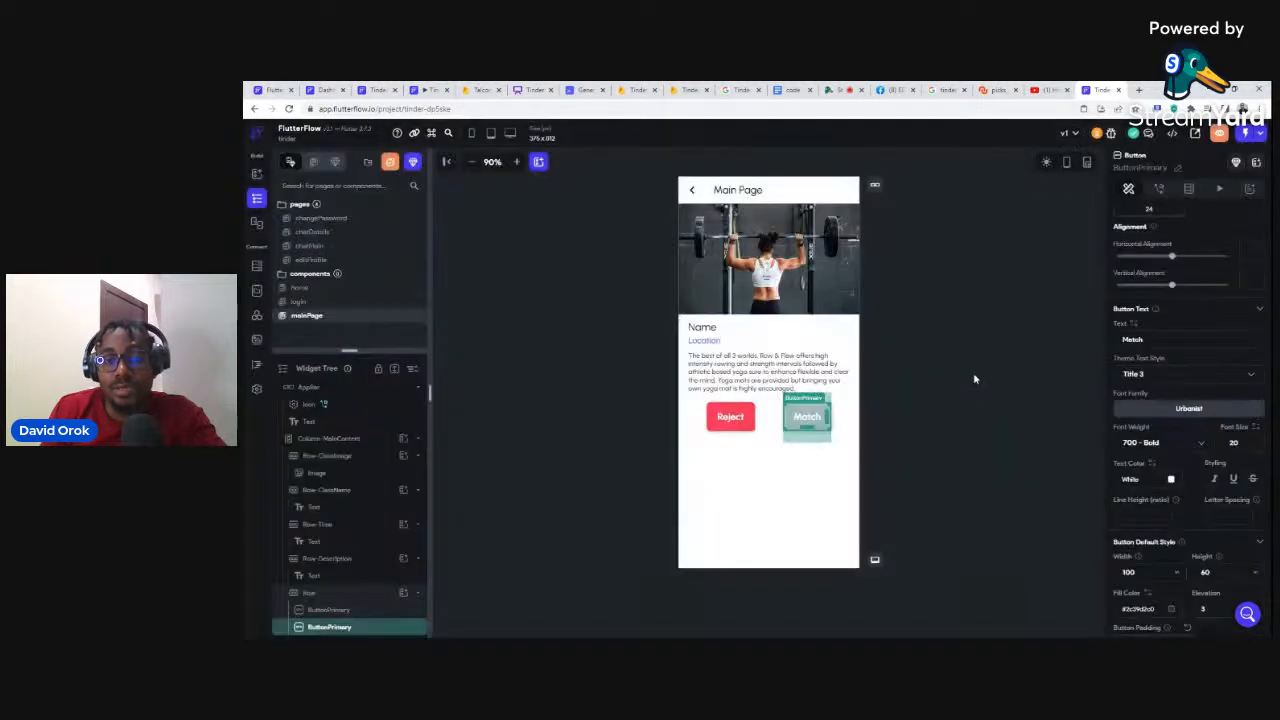
Step: Adjust the Match button's fill to a dark, nearly opaque teal
left_click(797, 416)
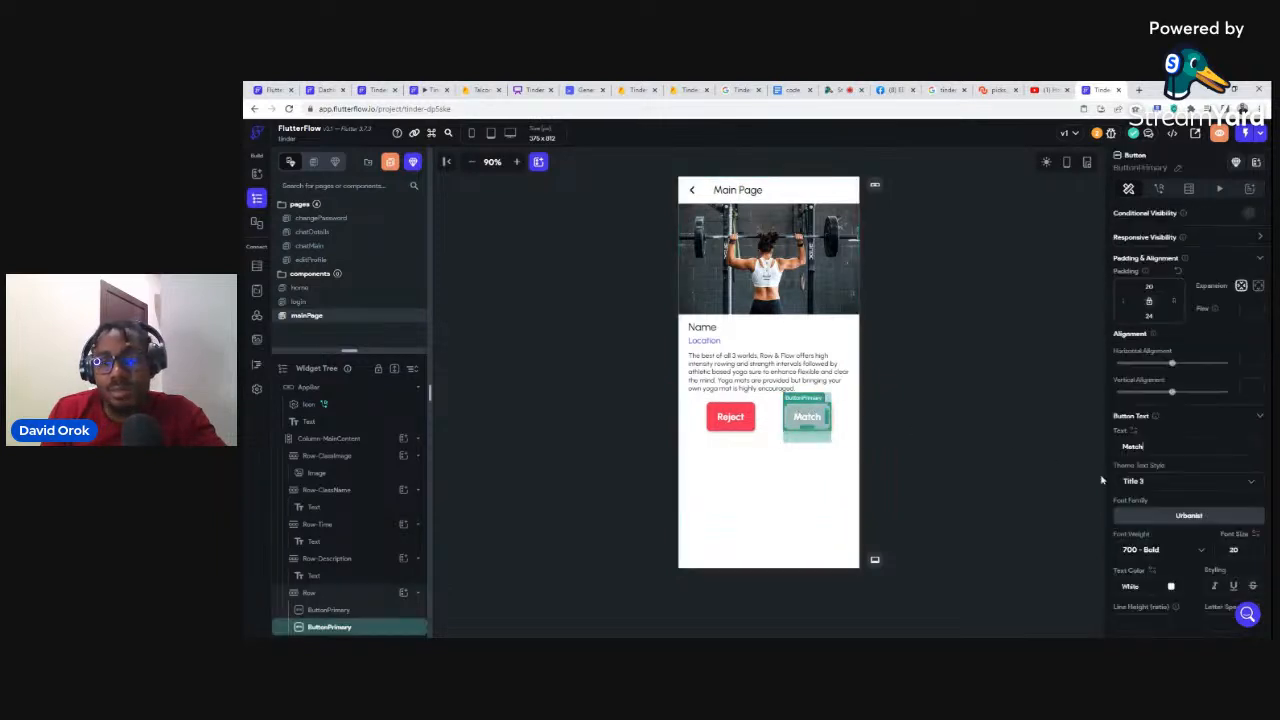
left_click(1171, 587)
left_click(1190, 570)
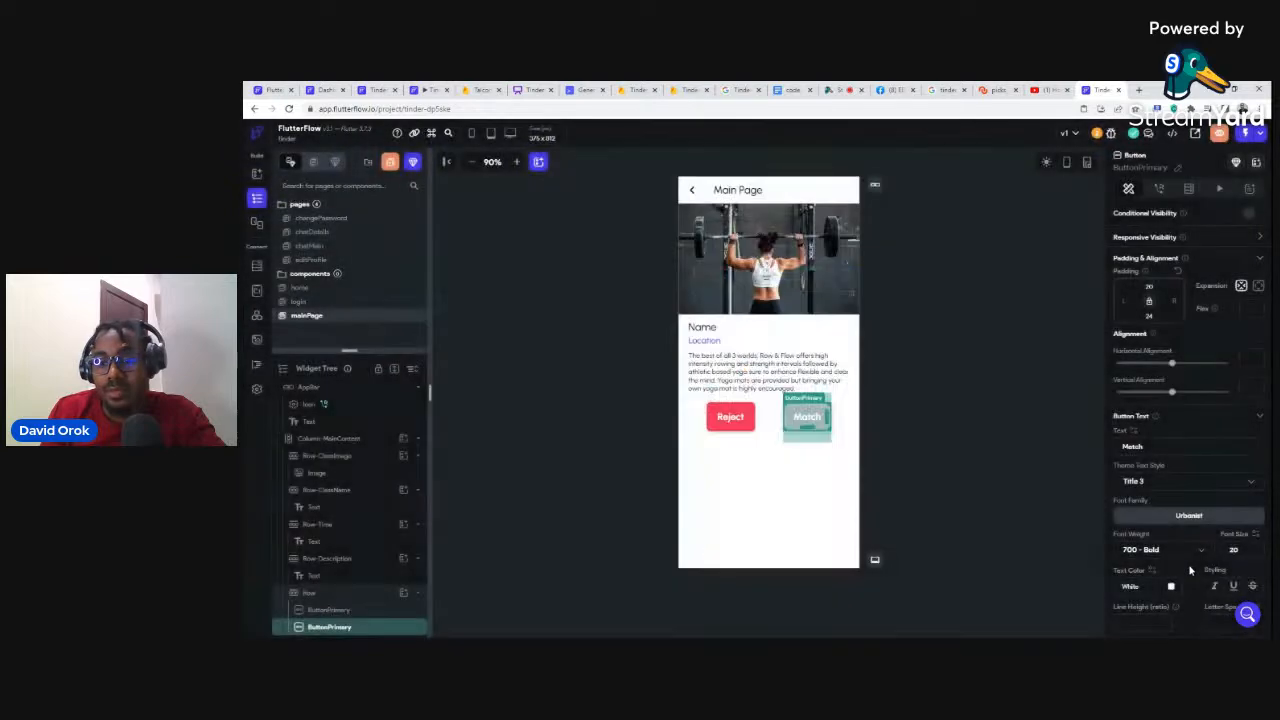
scroll(1190, 570, "down", 2)
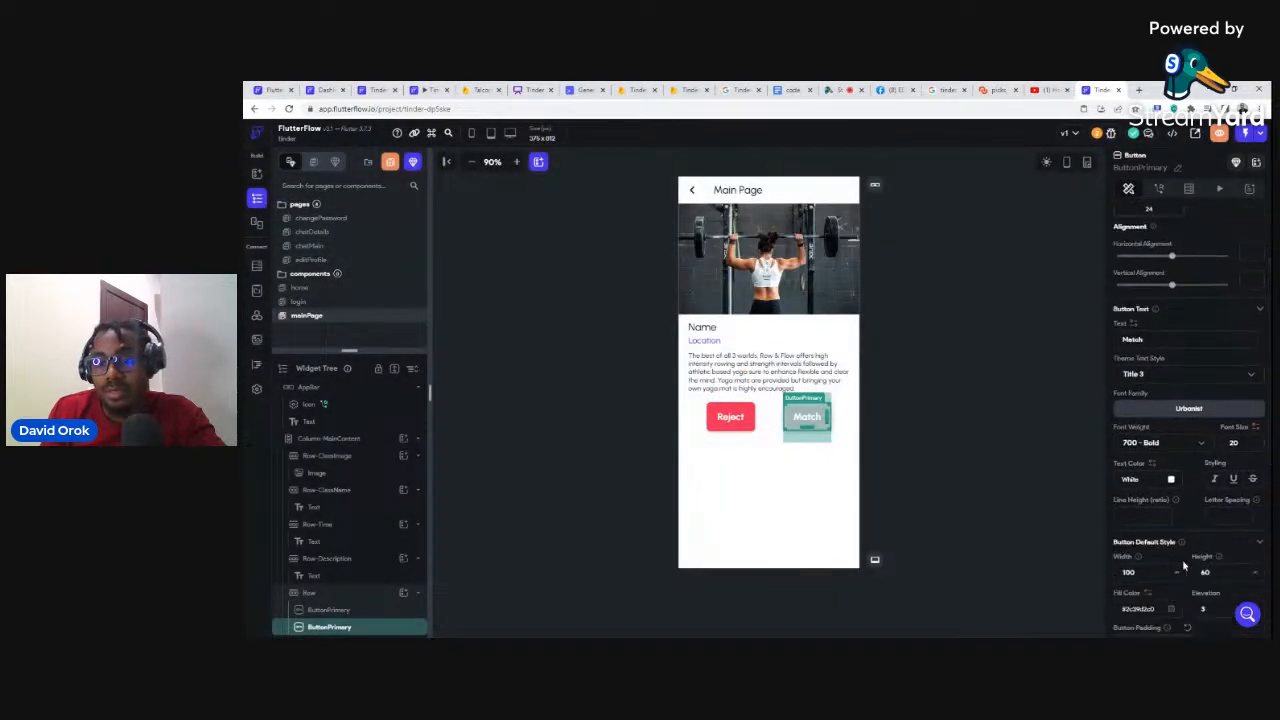
left_click(1171, 608)
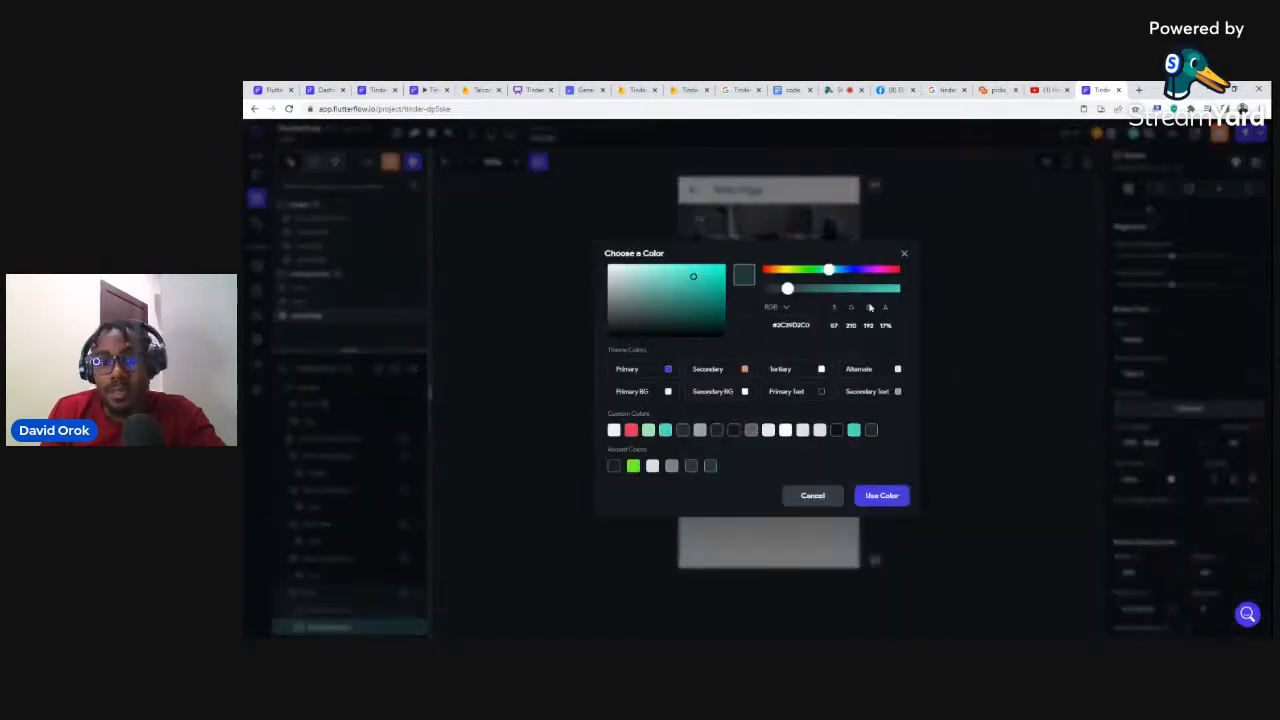
left_click_drag(790, 289, 900, 297)
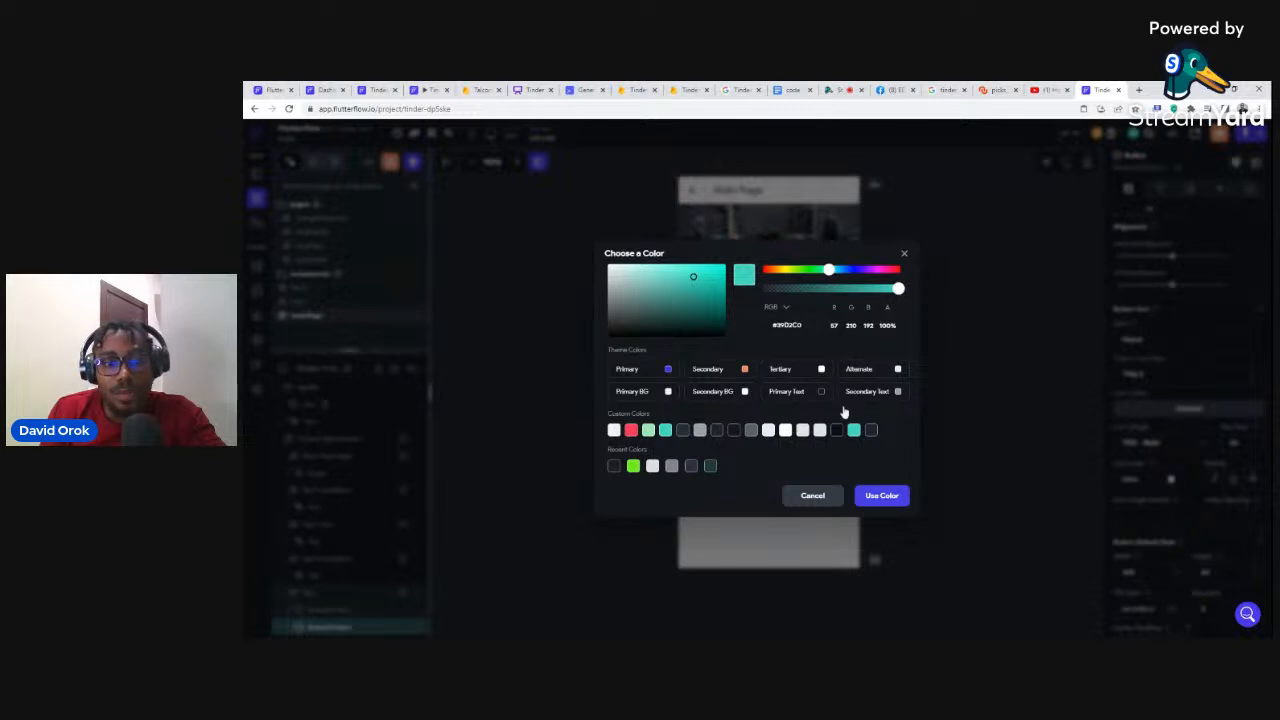
left_click(711, 467)
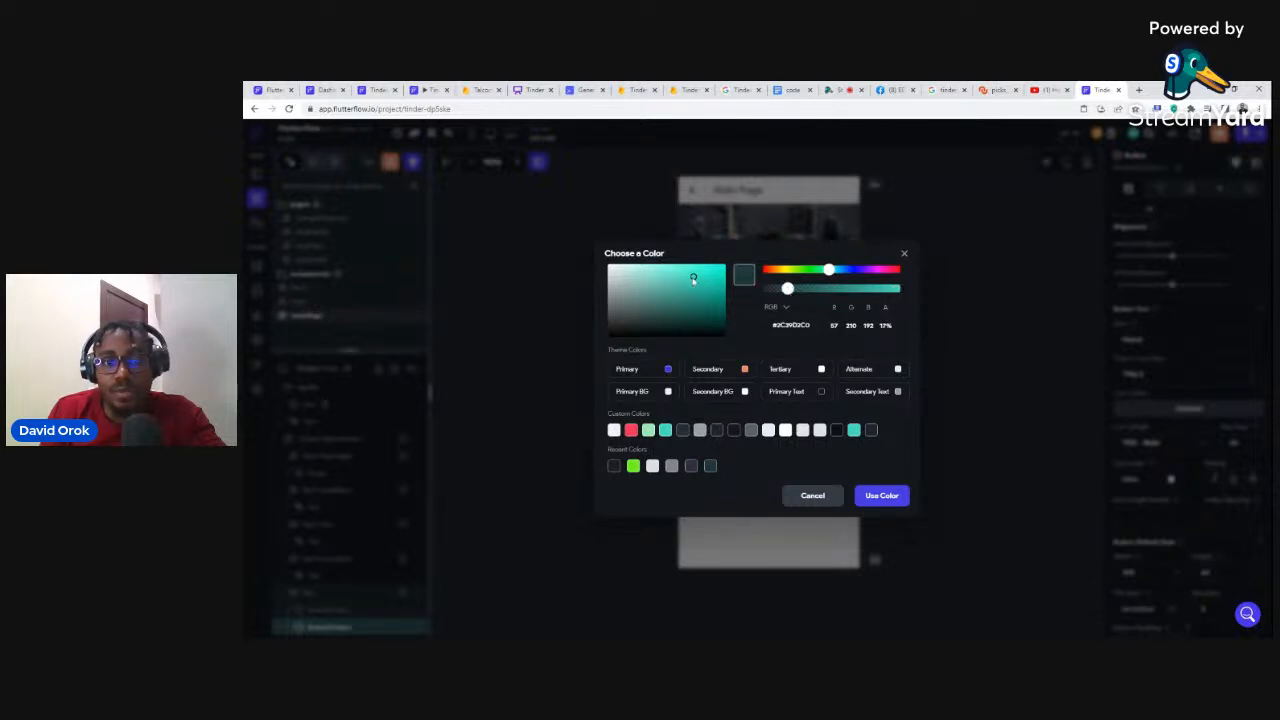
left_click_drag(693, 279, 716, 316)
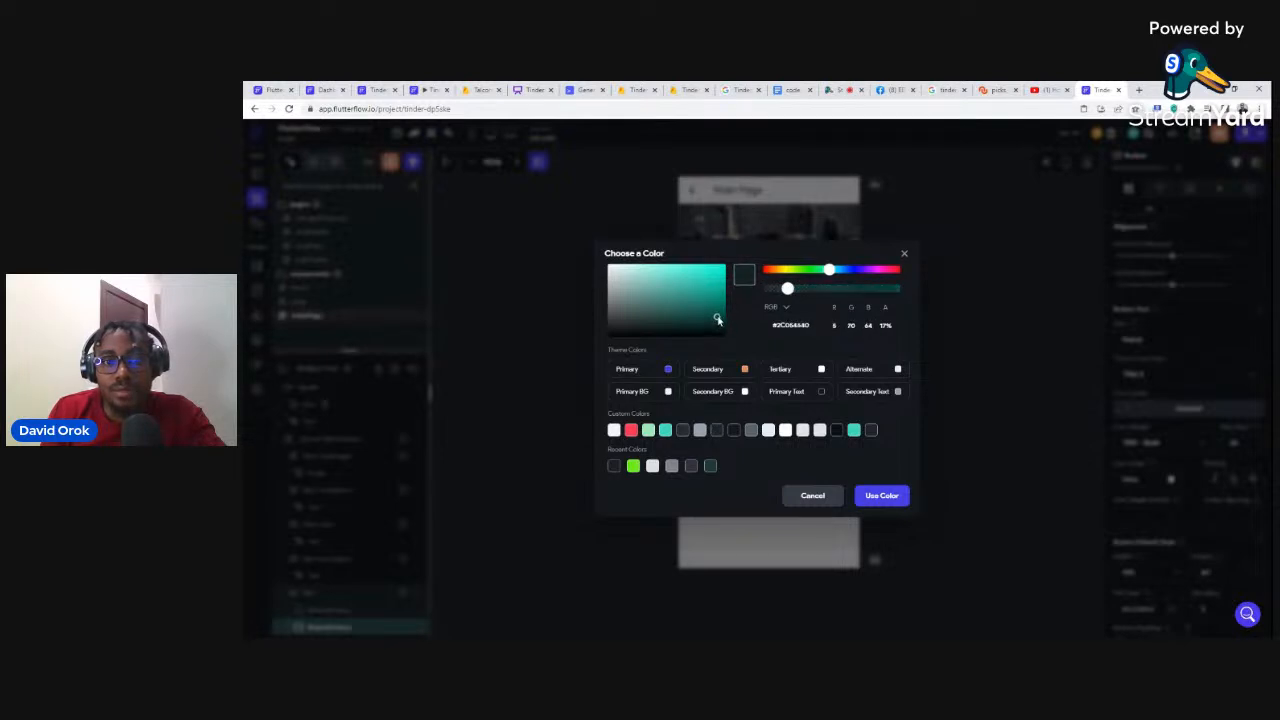
left_click_drag(786, 291, 887, 292)
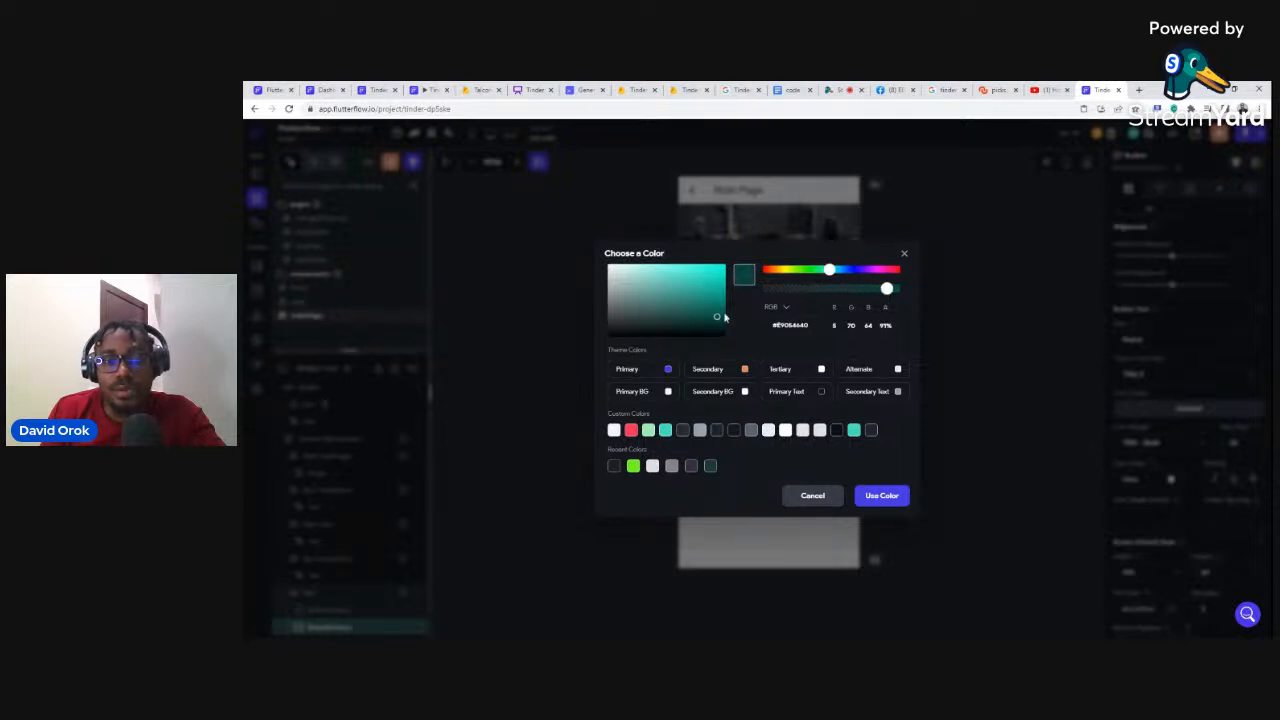
left_click_drag(721, 318, 720, 323)
left_click(964, 362)
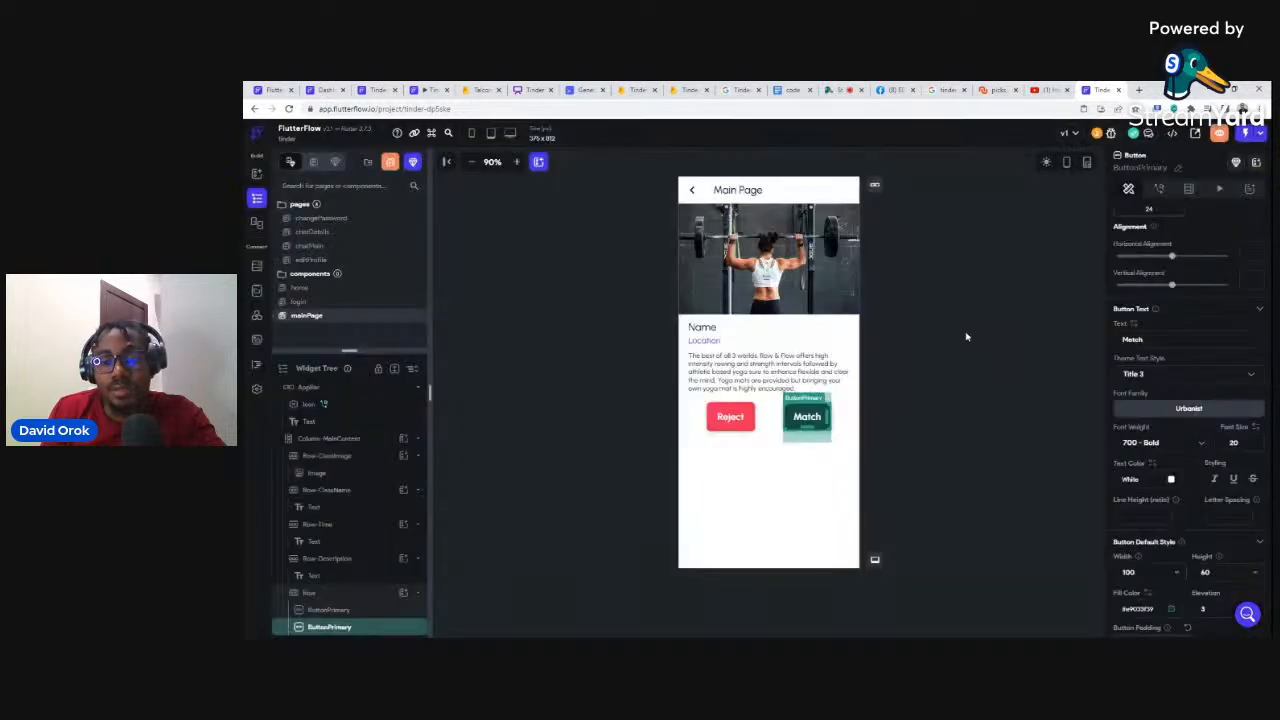
Step: Duplicate the Name text in Row-ClassName and change the copy's text to 'Age'
left_click(966, 330)
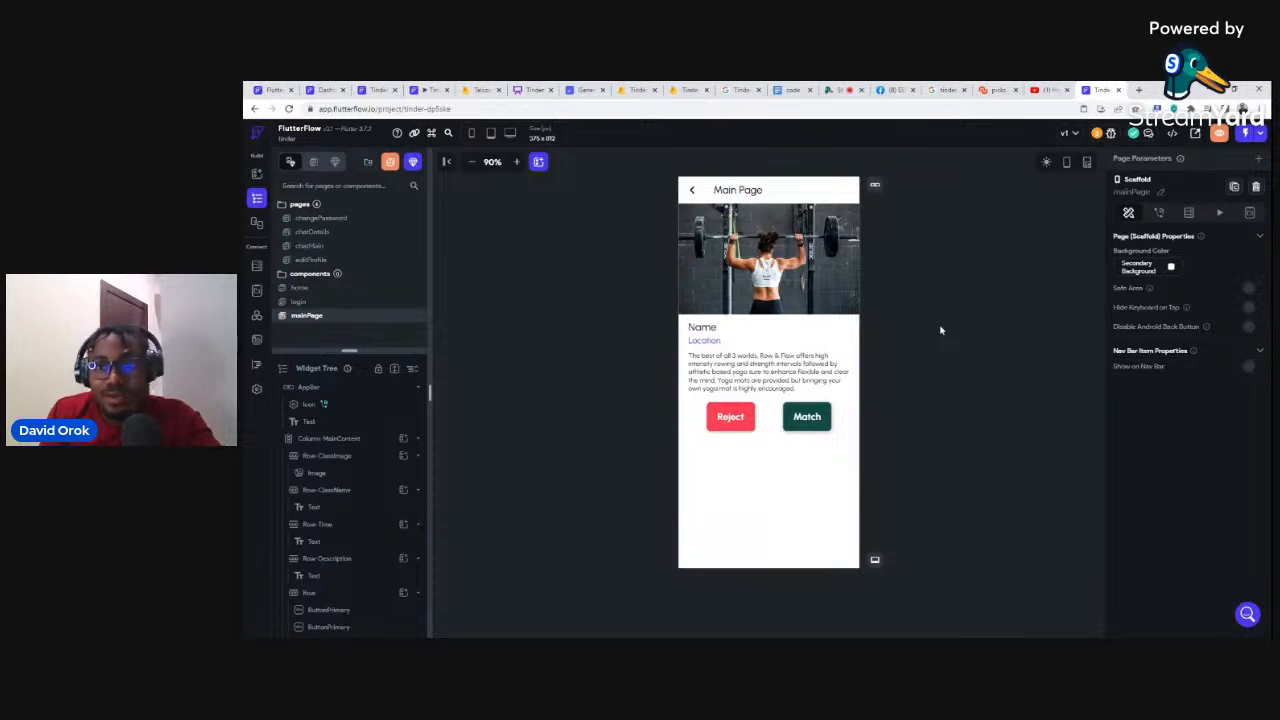
left_click(701, 328)
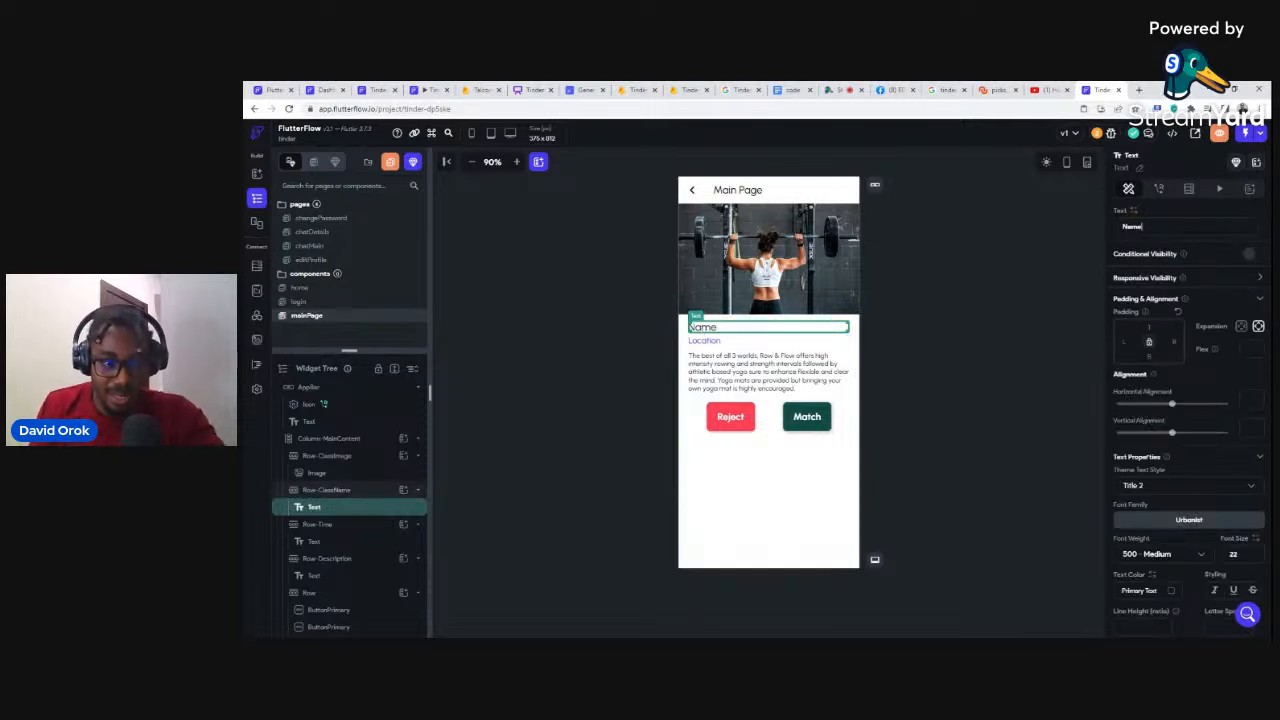
left_click(355, 490)
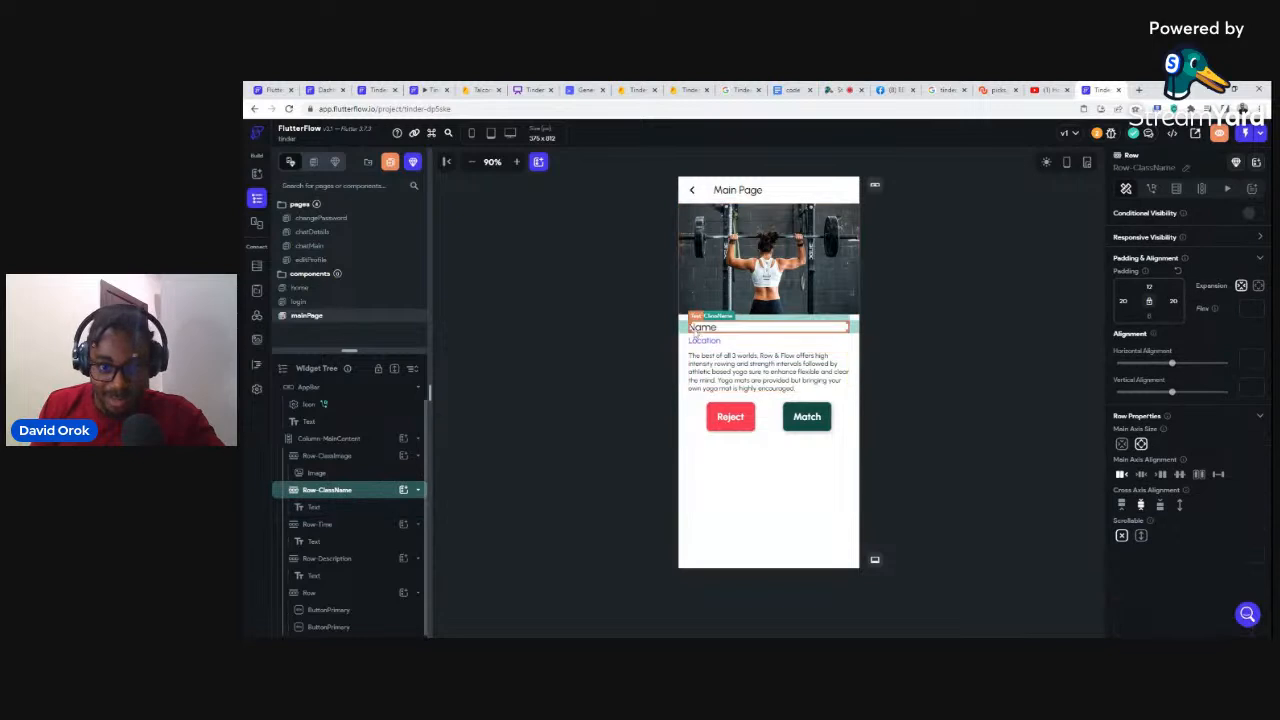
left_click(328, 507)
double_click(706, 327)
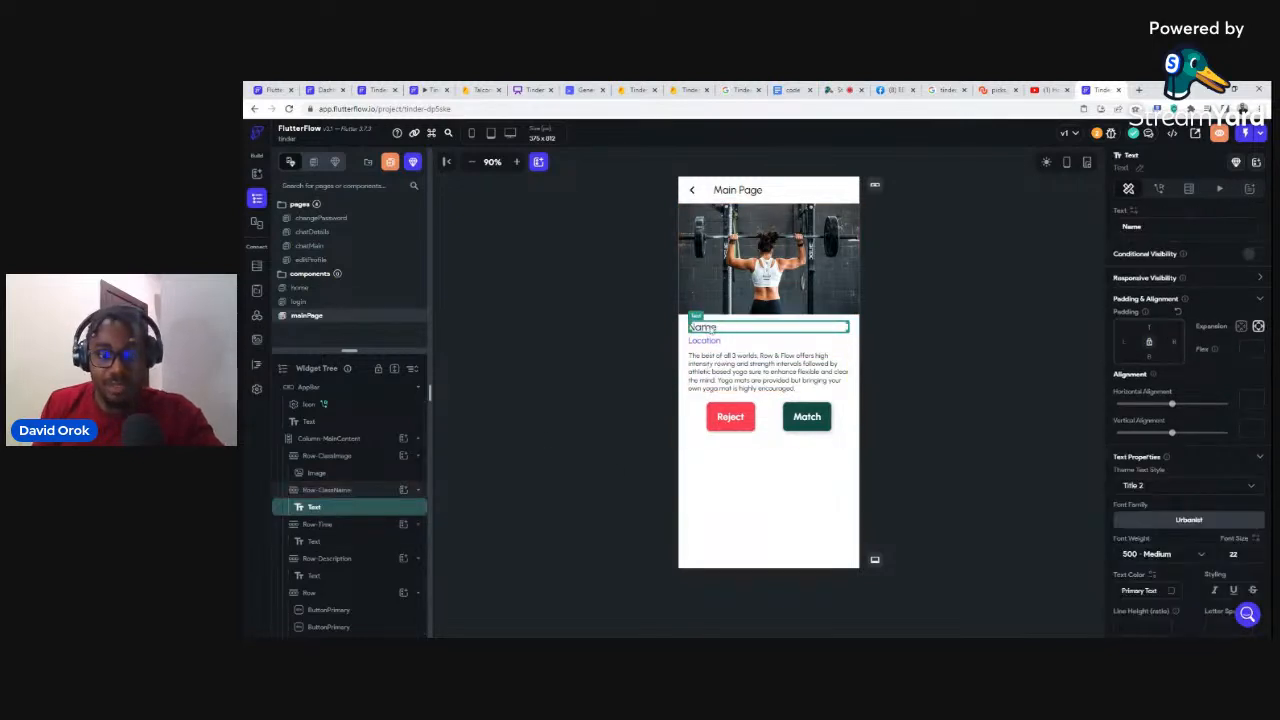
key("ctrl+d")
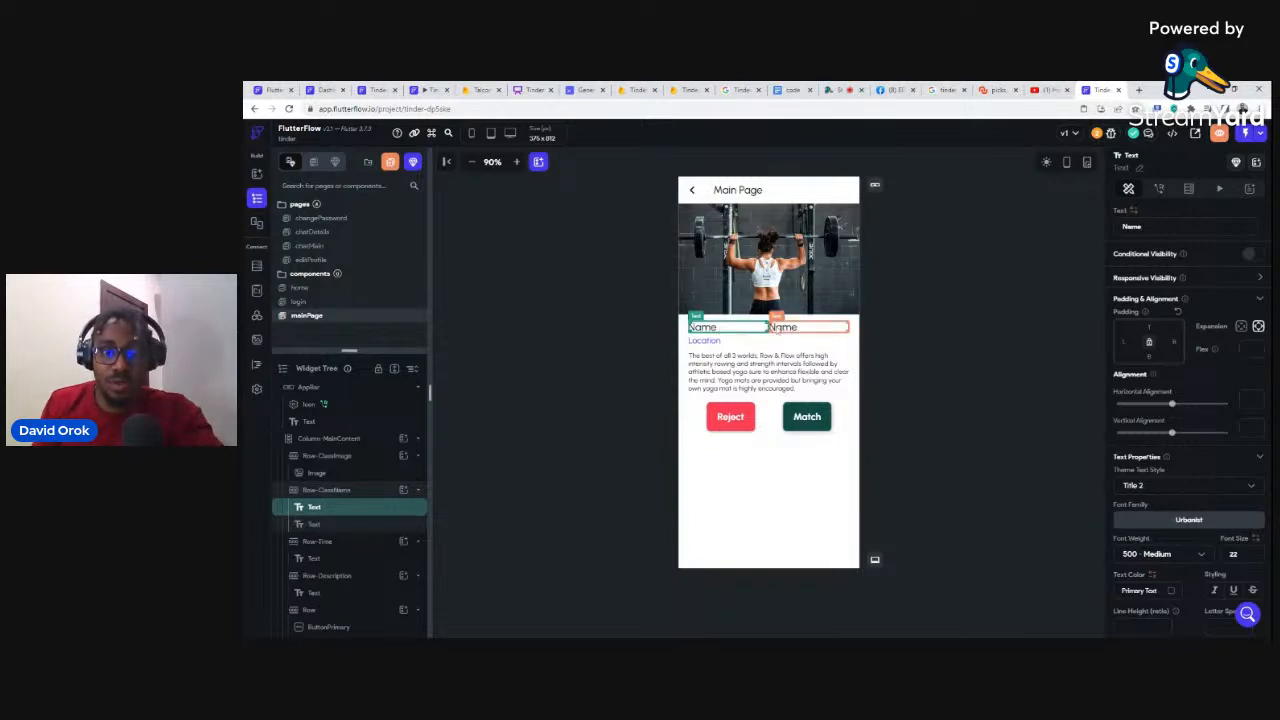
left_click(781, 330)
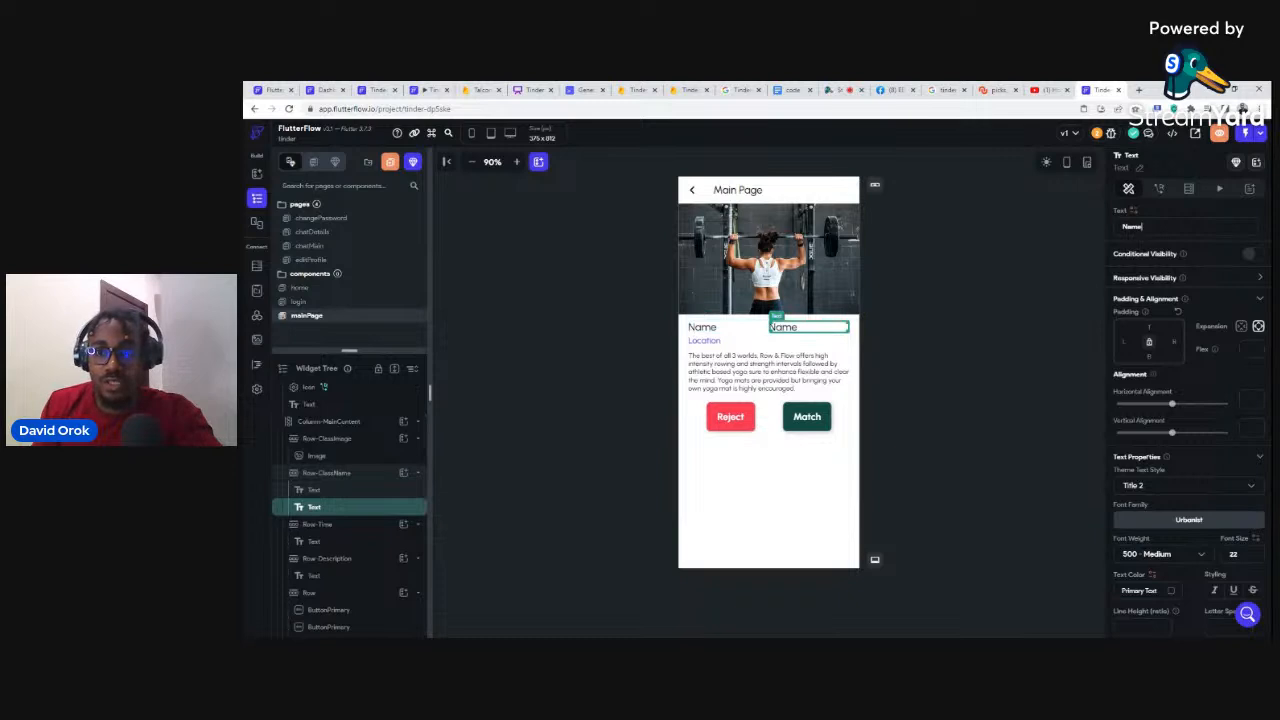
double_click(1133, 227)
type("Age")
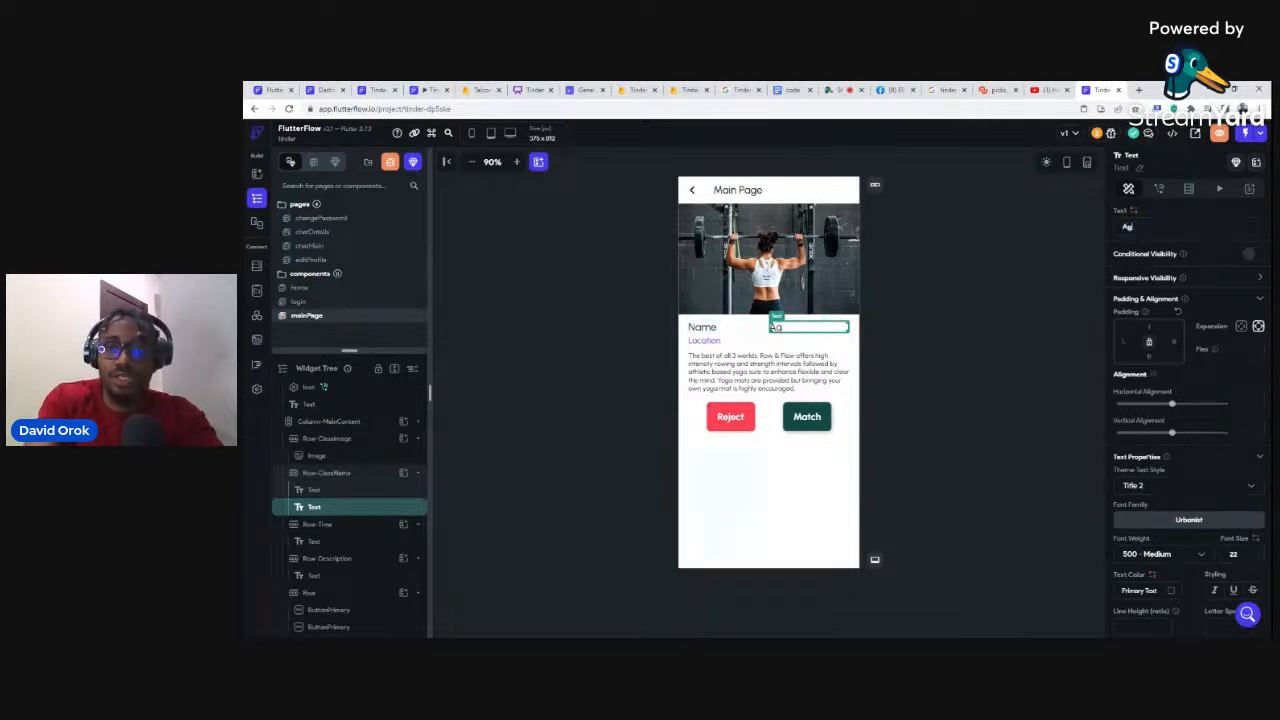
left_click(956, 314)
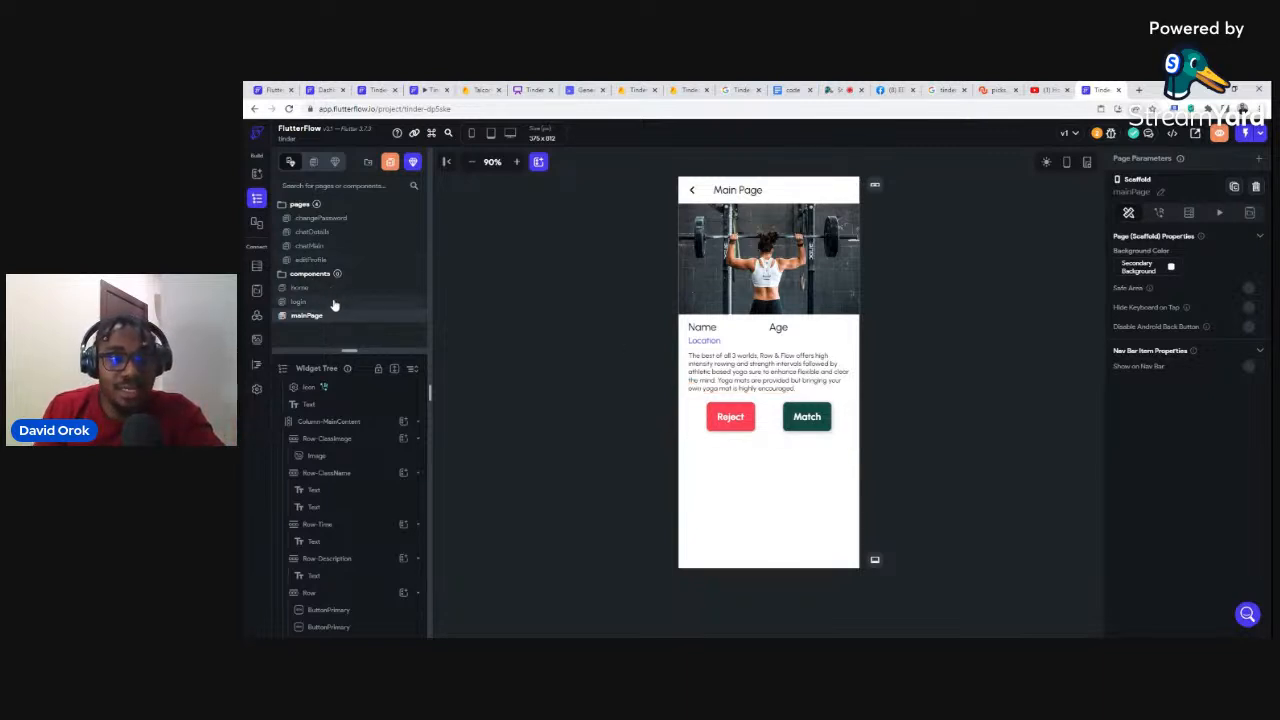
Step: Delete the empty home page via Delete Page, confirming with Yes
left_click(302, 288)
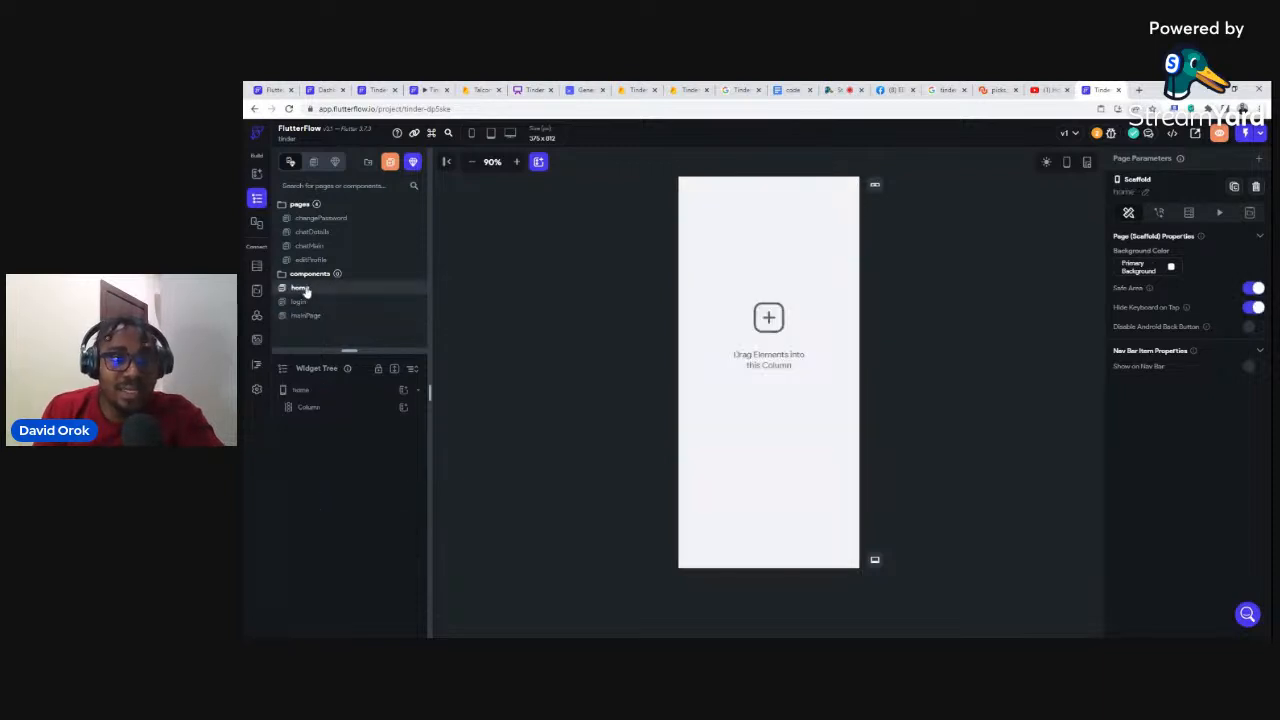
right_click(343, 291)
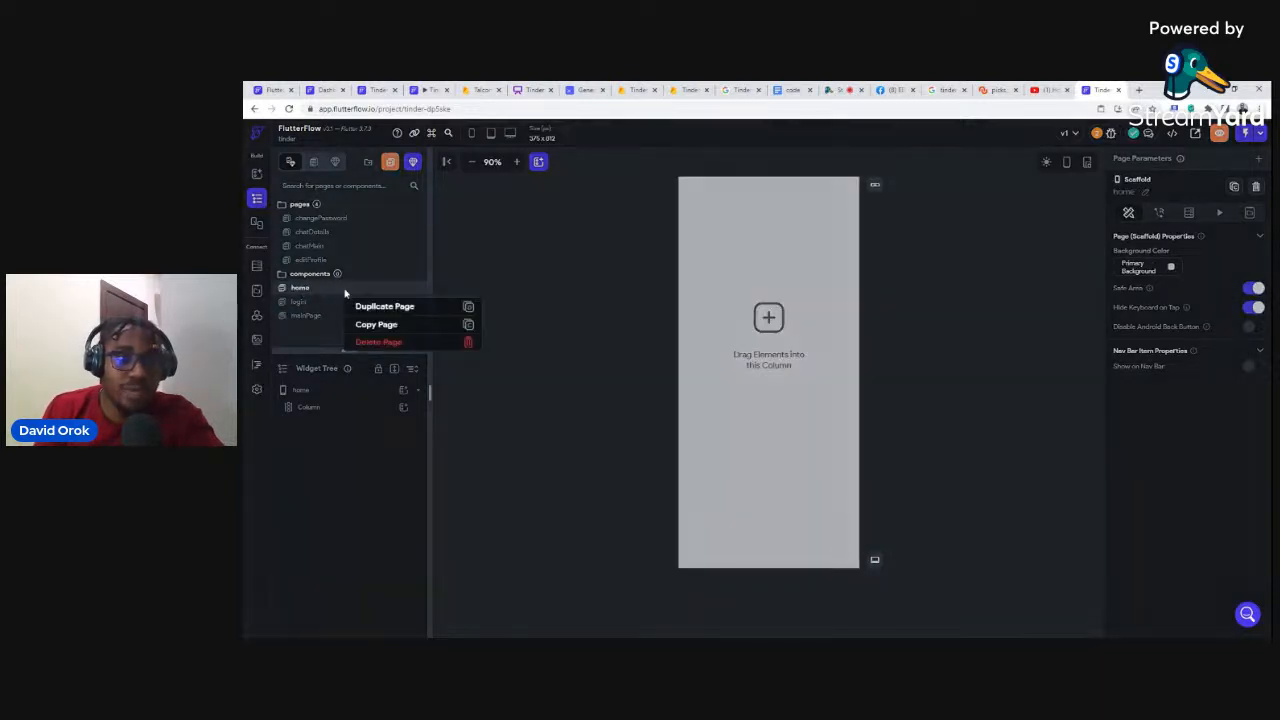
left_click(469, 344)
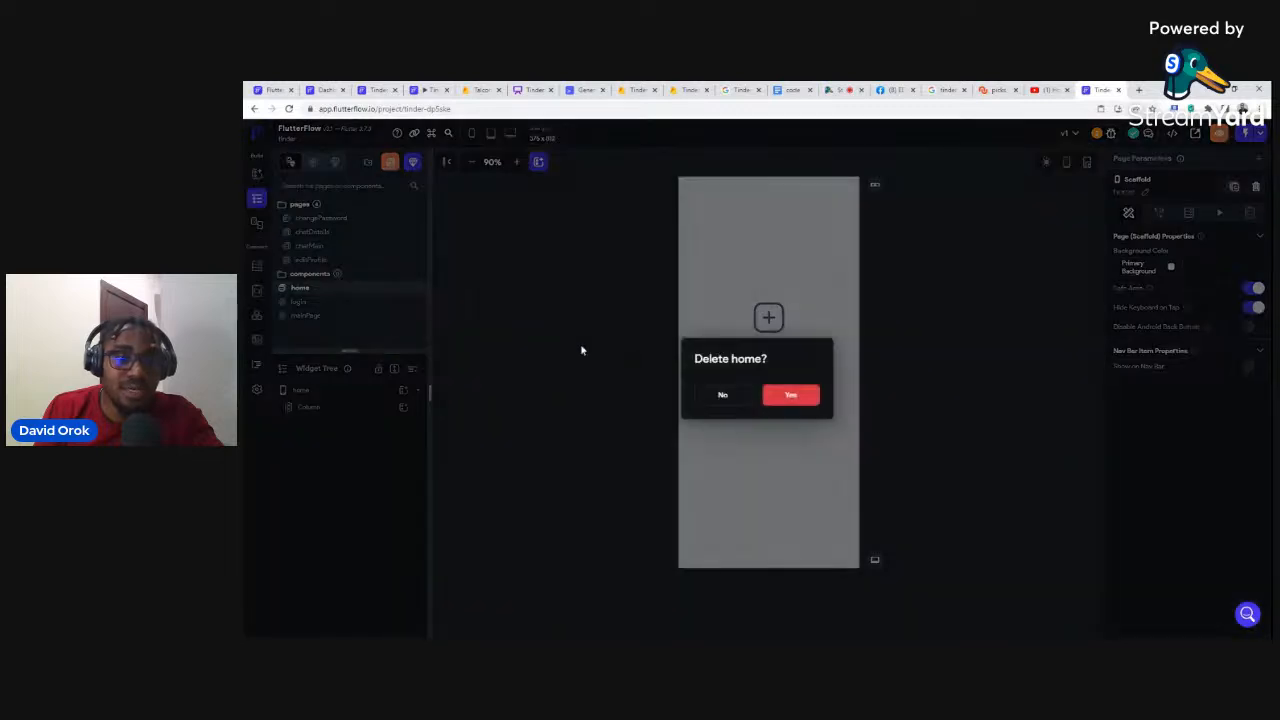
left_click(786, 397)
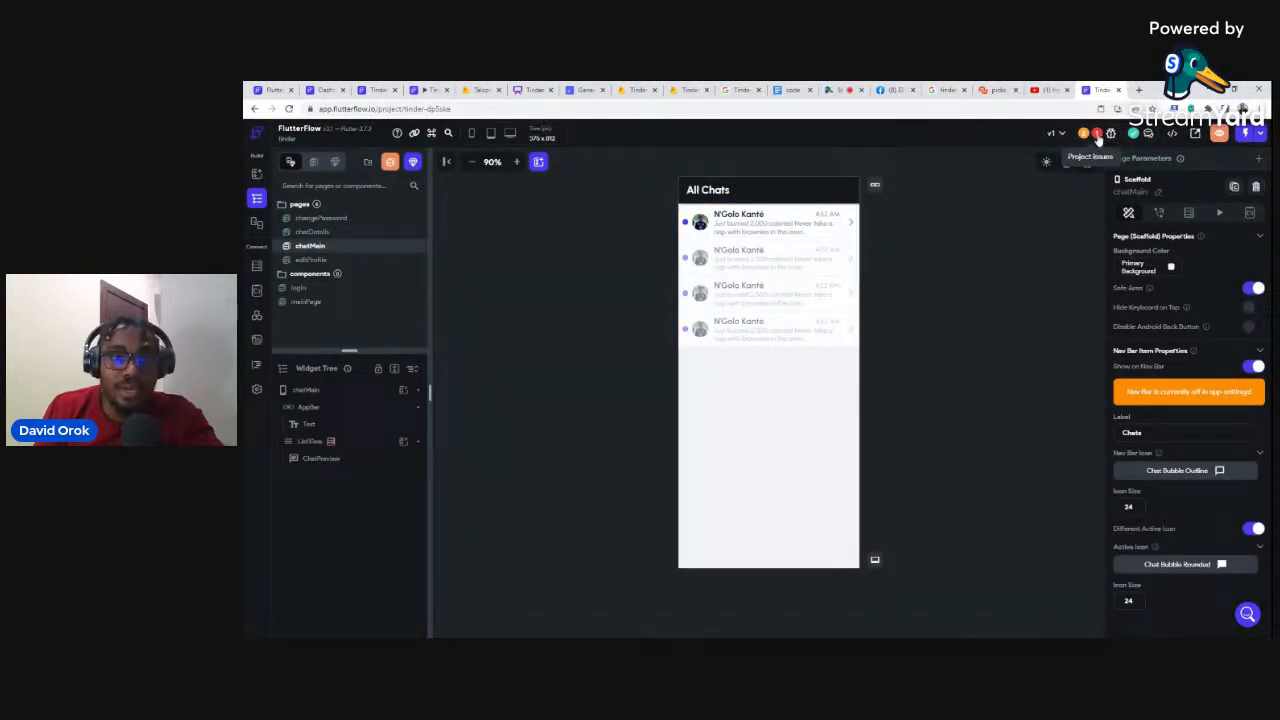
Step: Set the Logged In Page to mainPage in App Settings > App Details
left_click(256, 390)
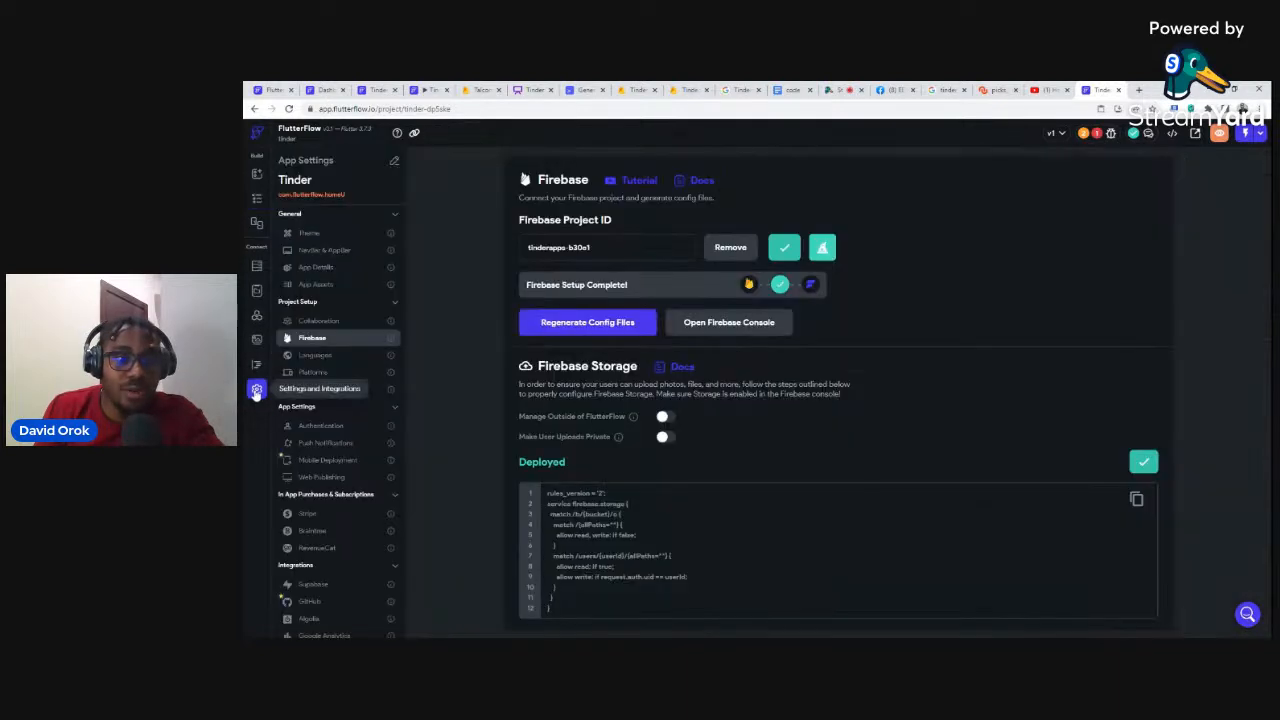
left_click(313, 268)
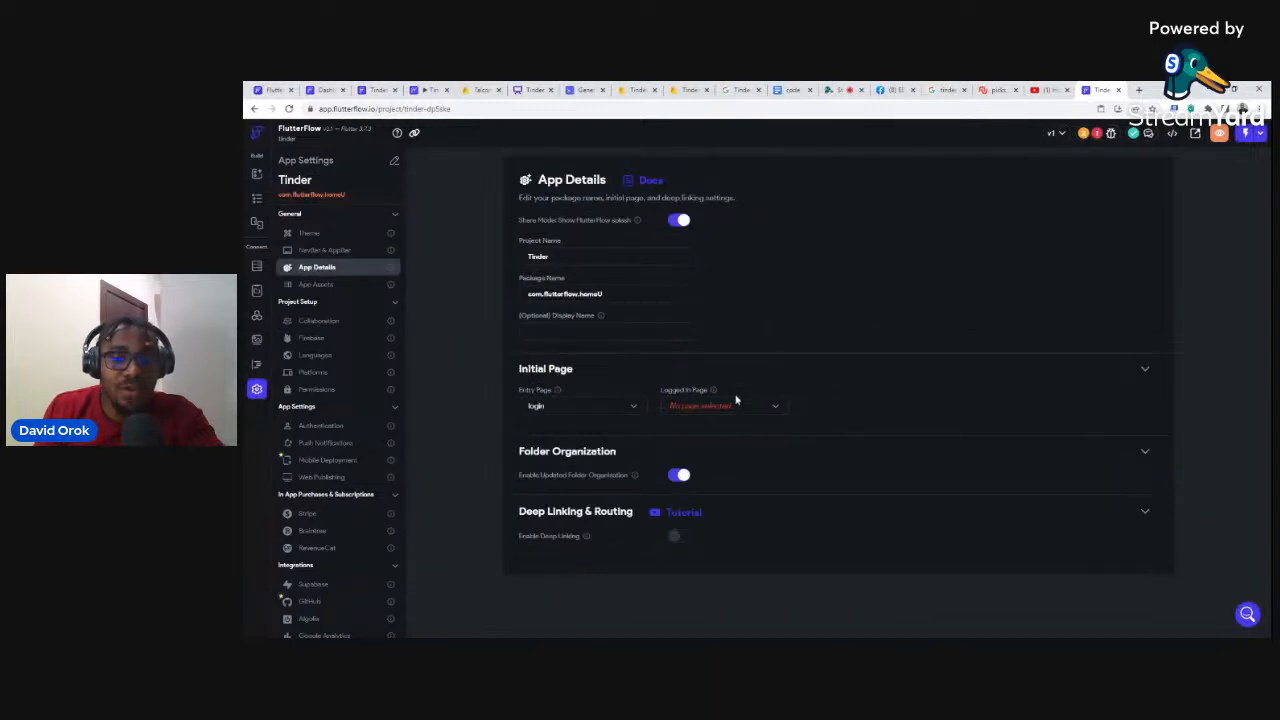
left_click(1097, 135)
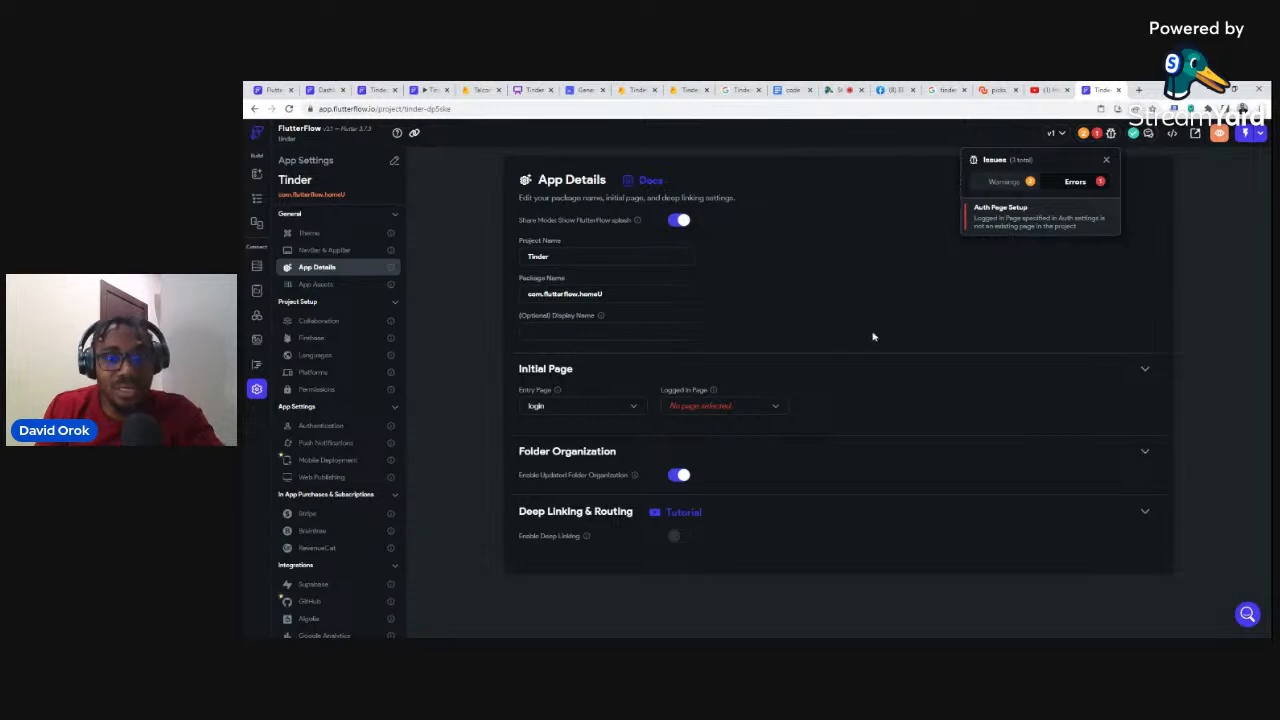
left_click(774, 410)
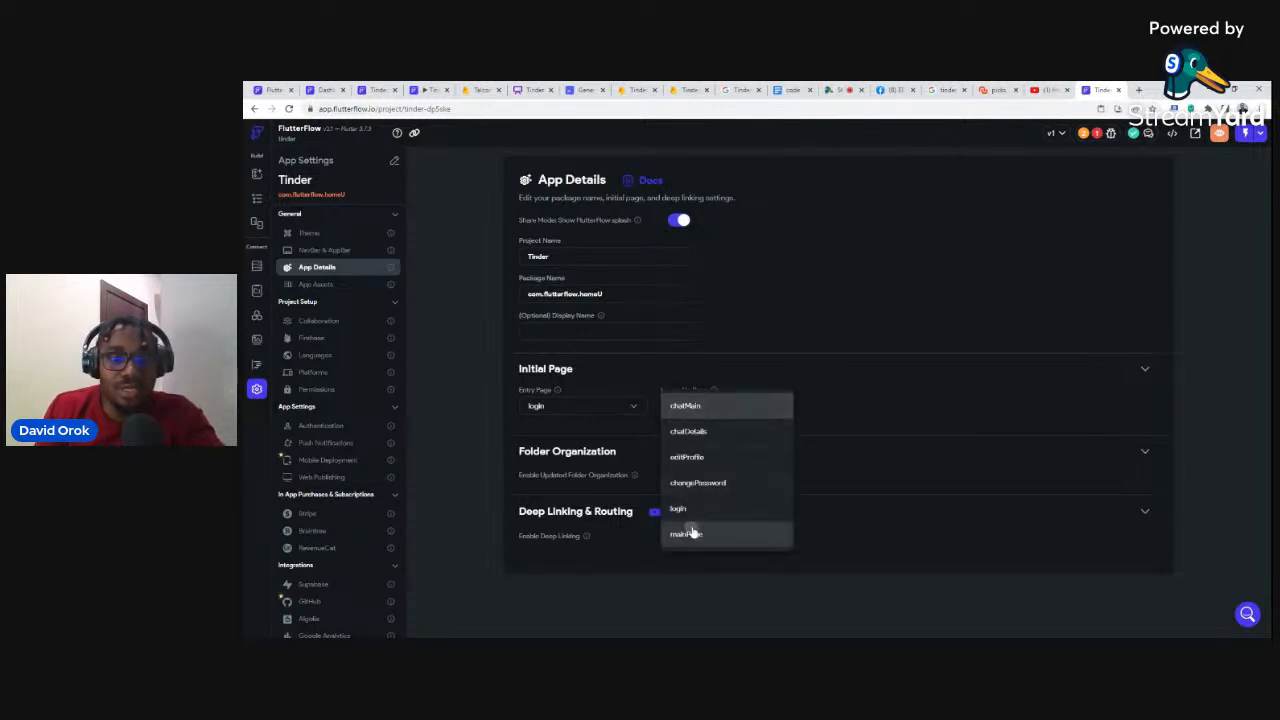
left_click(690, 534)
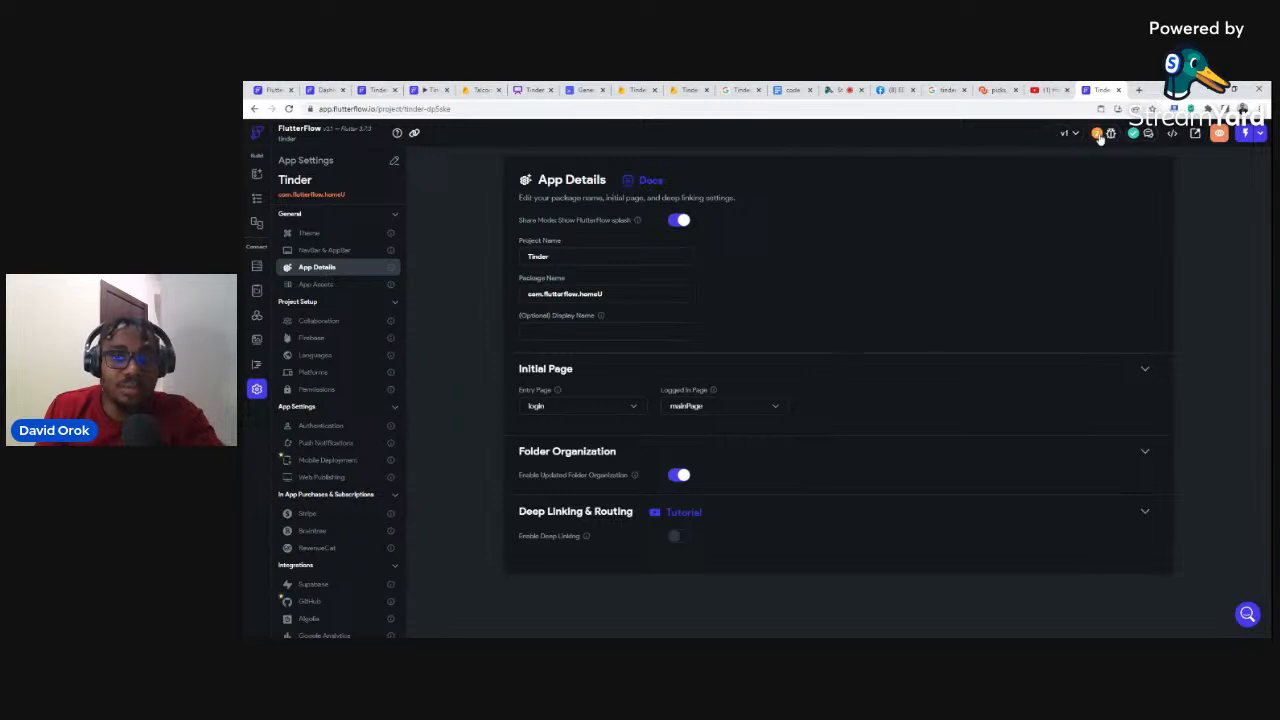
left_click(257, 198)
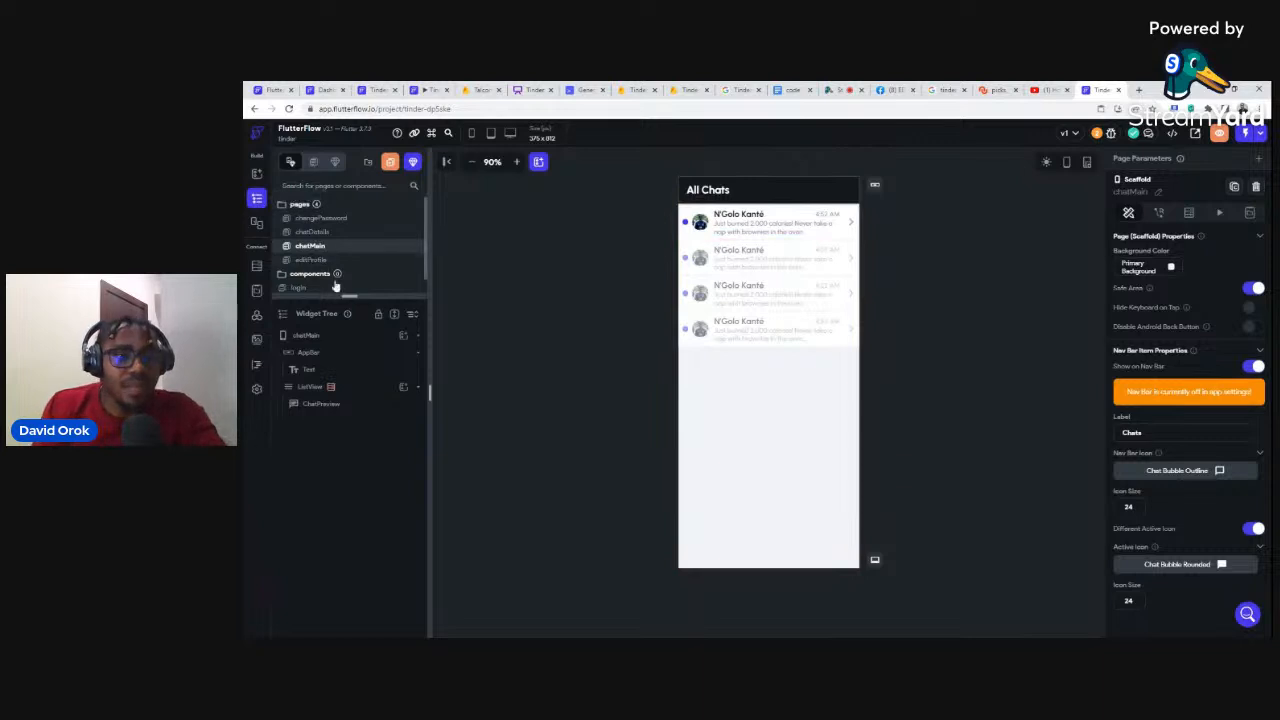
Step: Widen the pages panel slightly and switch to the TinderApps Firebase Storage tab
left_click_drag(349, 297, 346, 354)
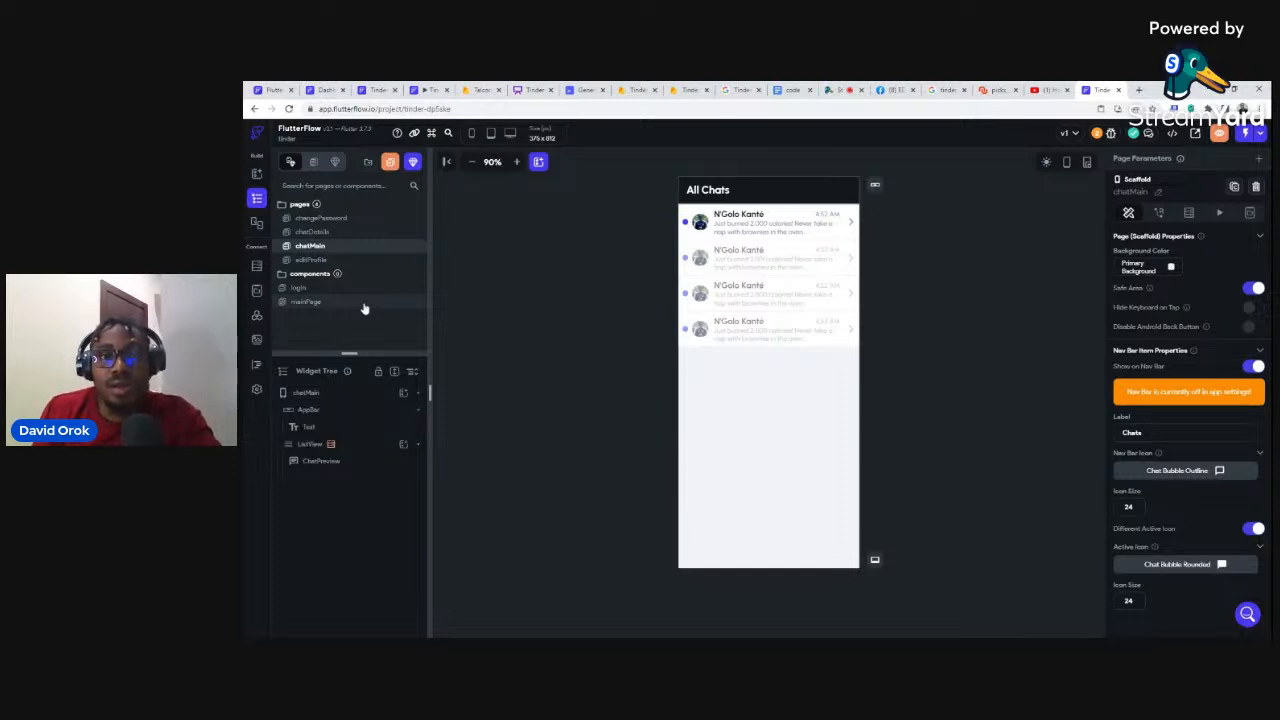
left_click(686, 89)
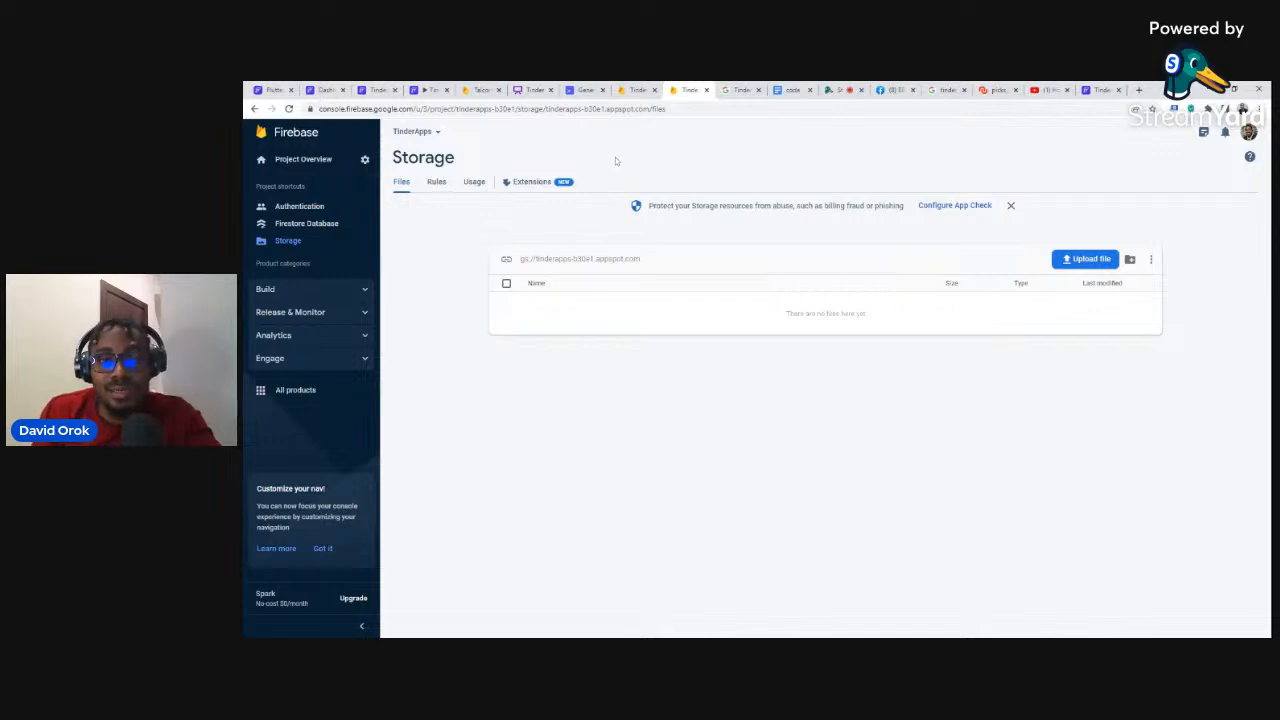
Step: Check the empty Firestore Database, glance at the Whimsical plan, then go back to FlutterFlow
left_click(303, 226)
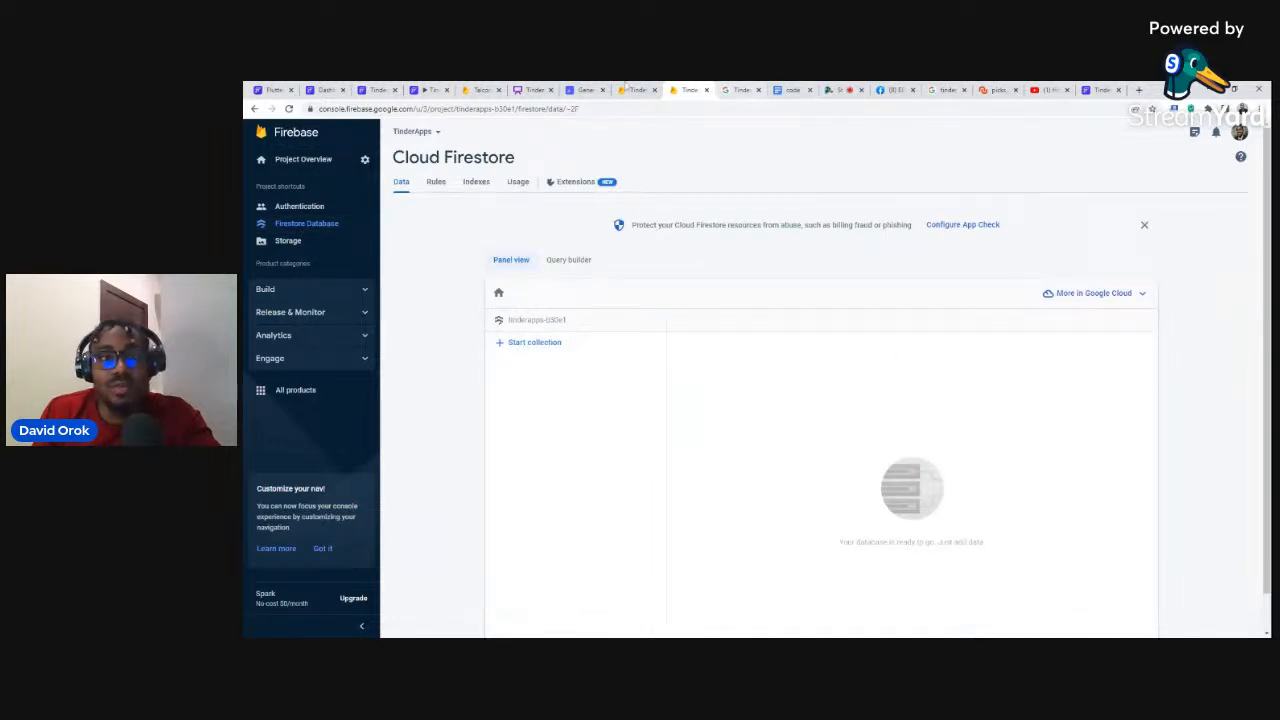
left_click(532, 89)
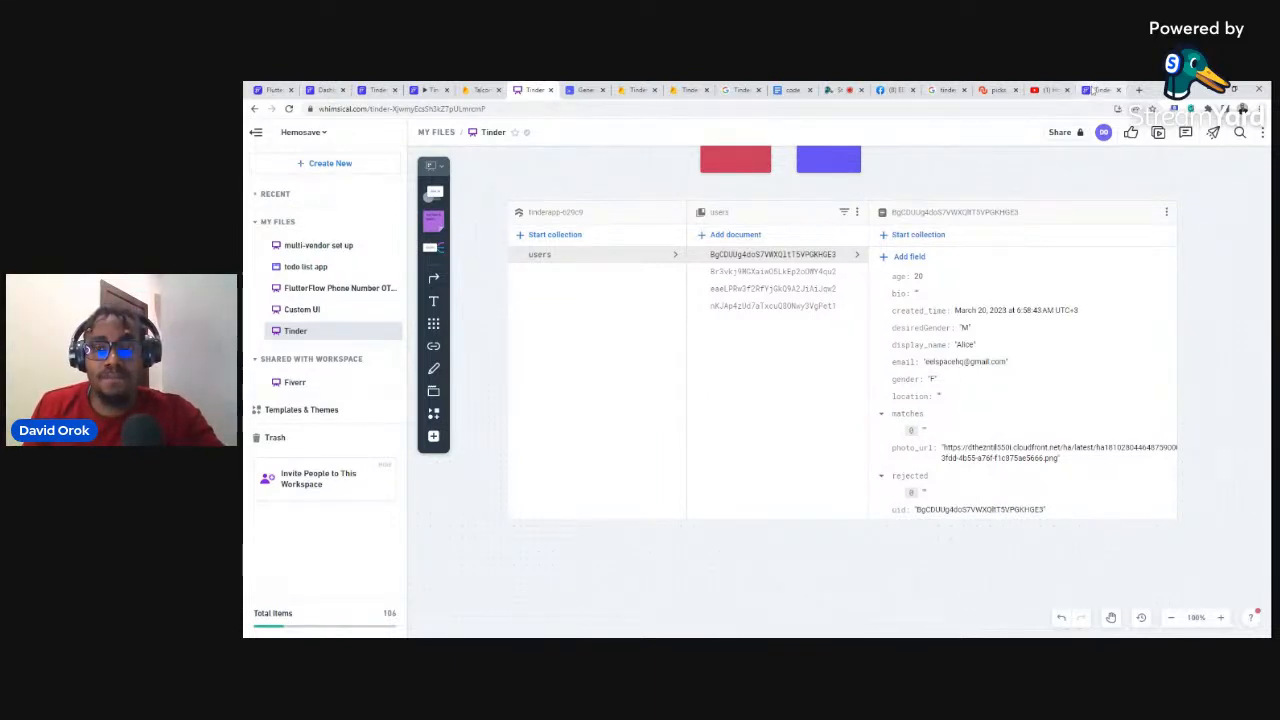
left_click(1095, 90)
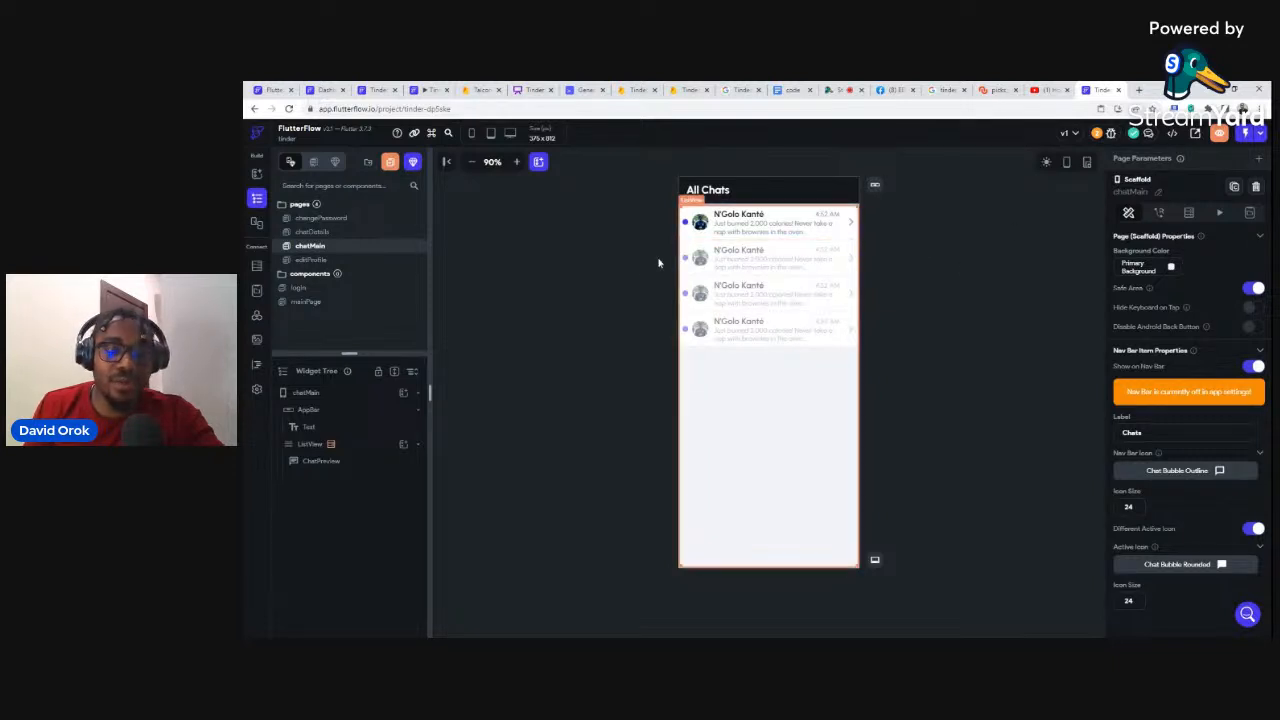
Step: Add a second action to the login page's Sign In button that navigates to MainPage
left_click(332, 288)
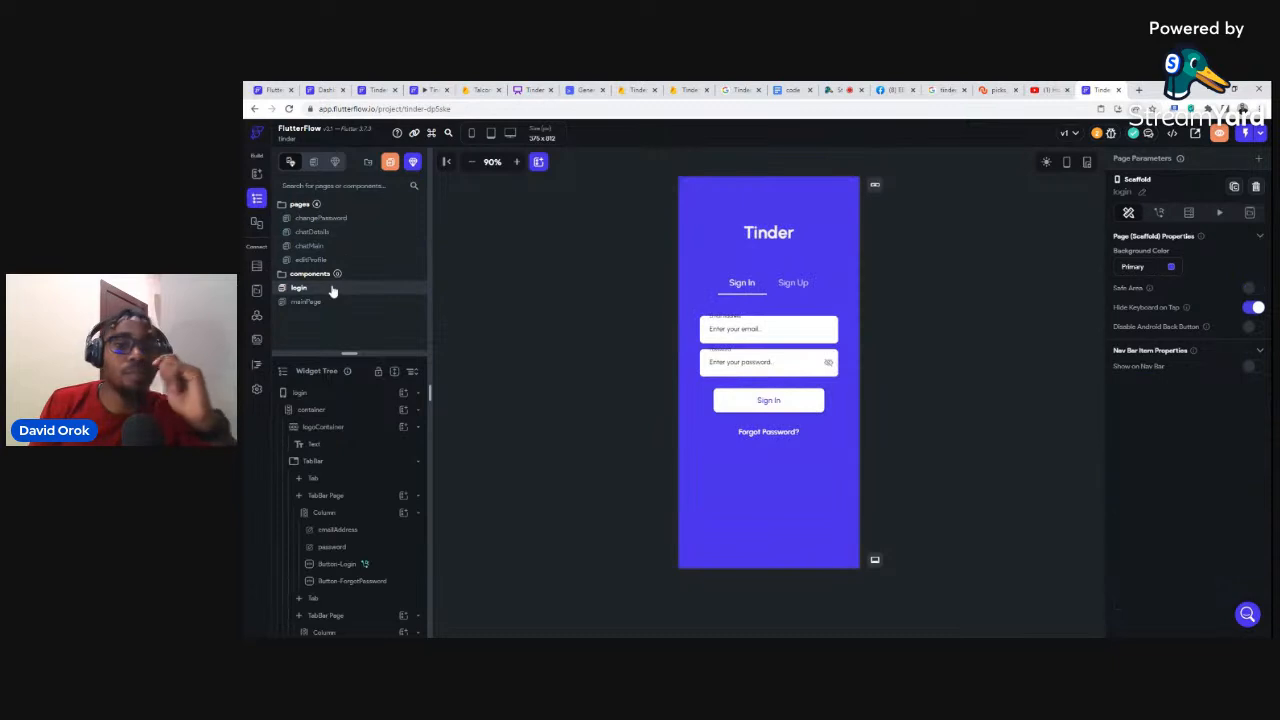
left_click(773, 404)
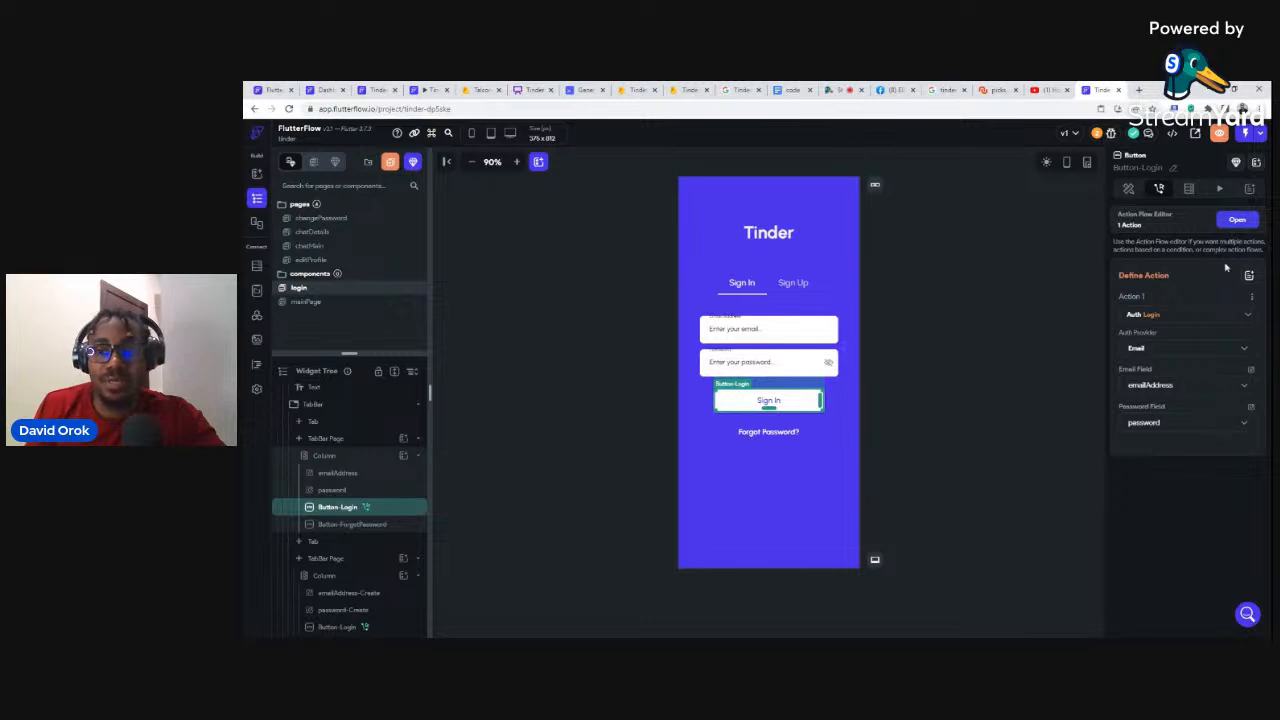
left_click(1236, 221)
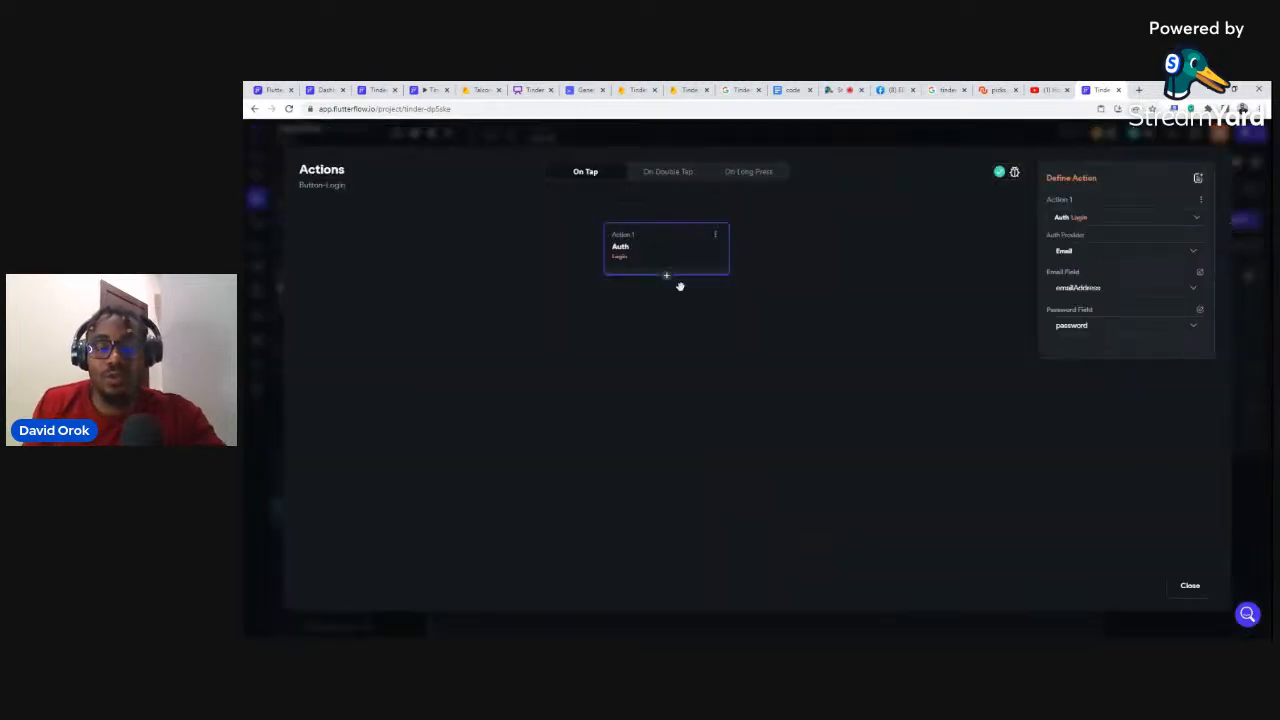
left_click(666, 276)
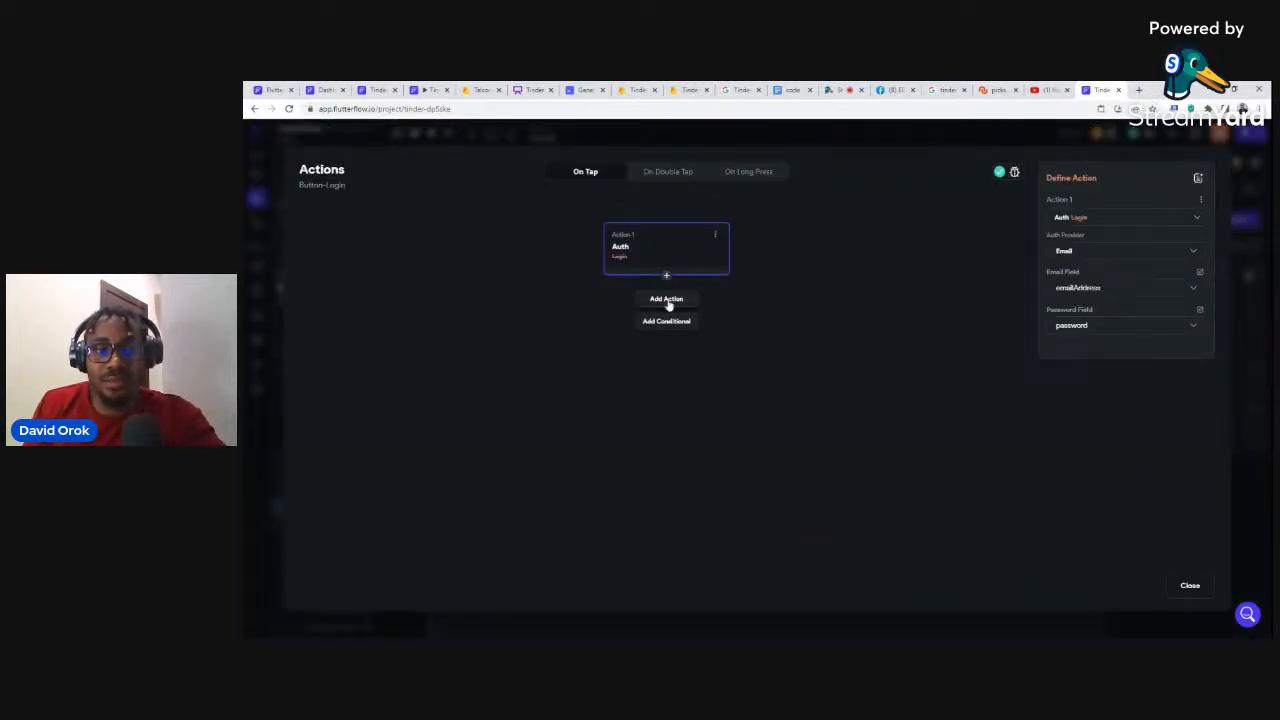
left_click(669, 303)
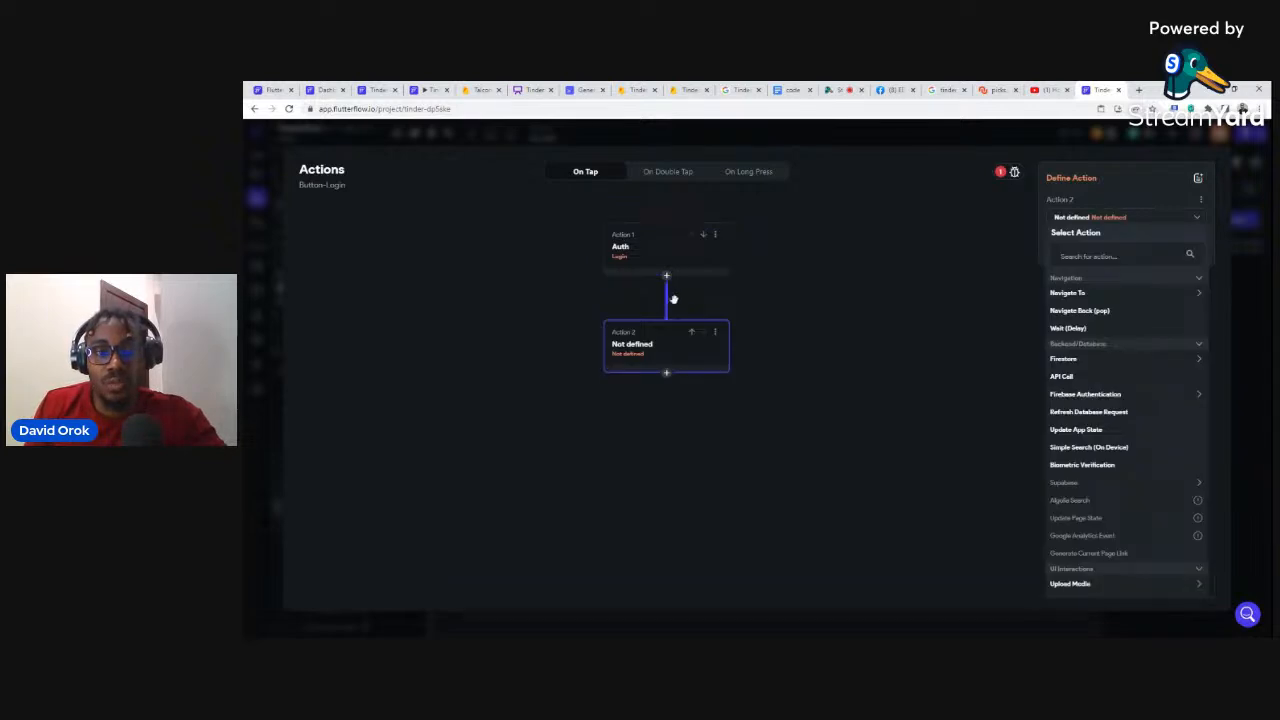
left_click(1070, 294)
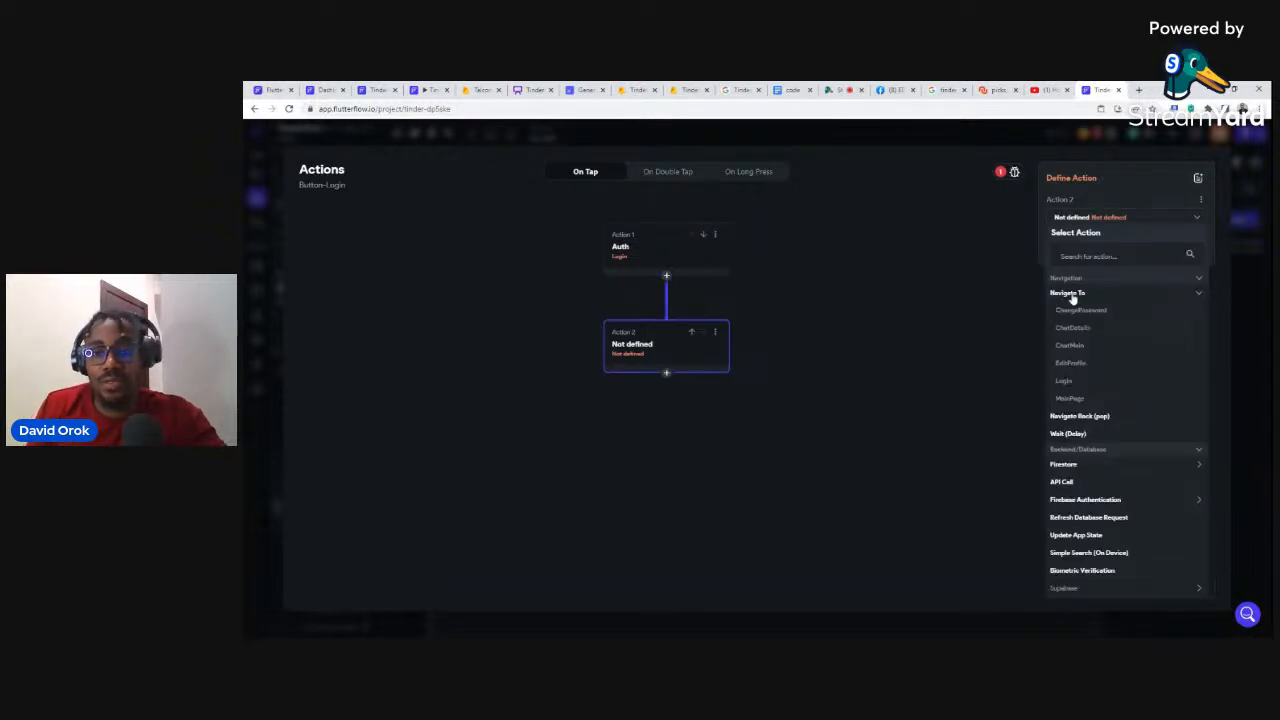
left_click(1070, 399)
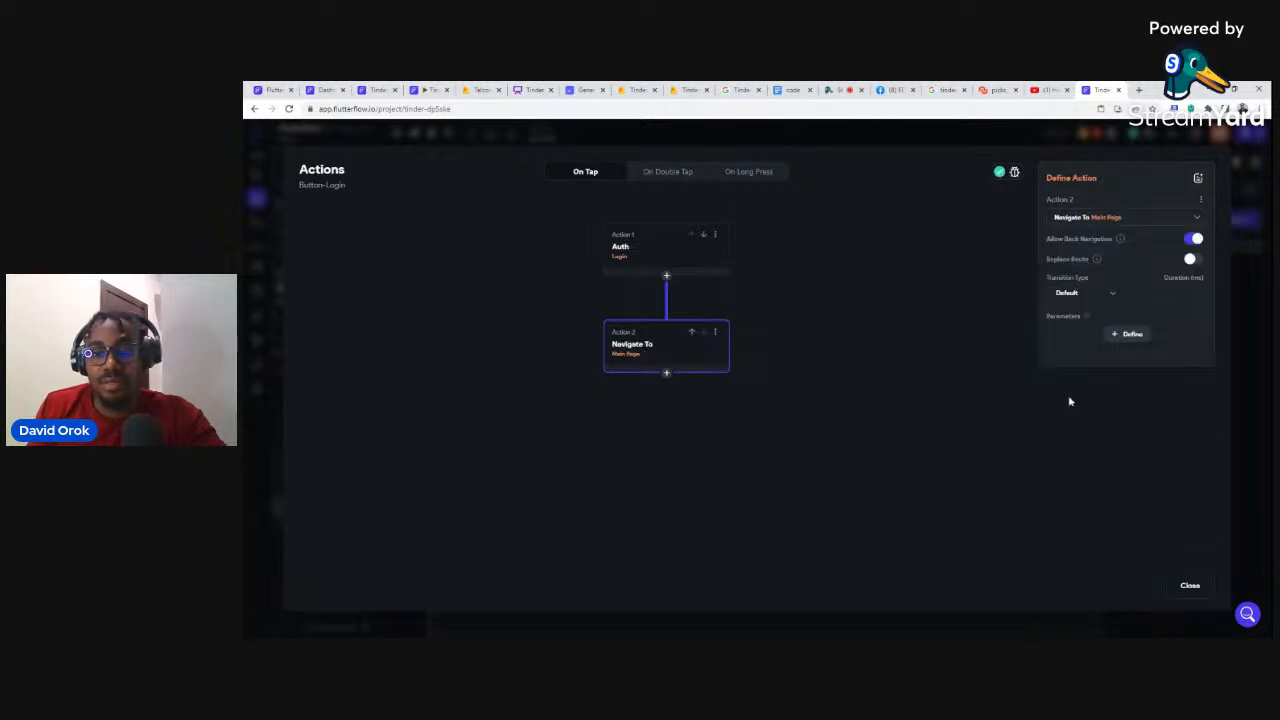
left_click(1189, 585)
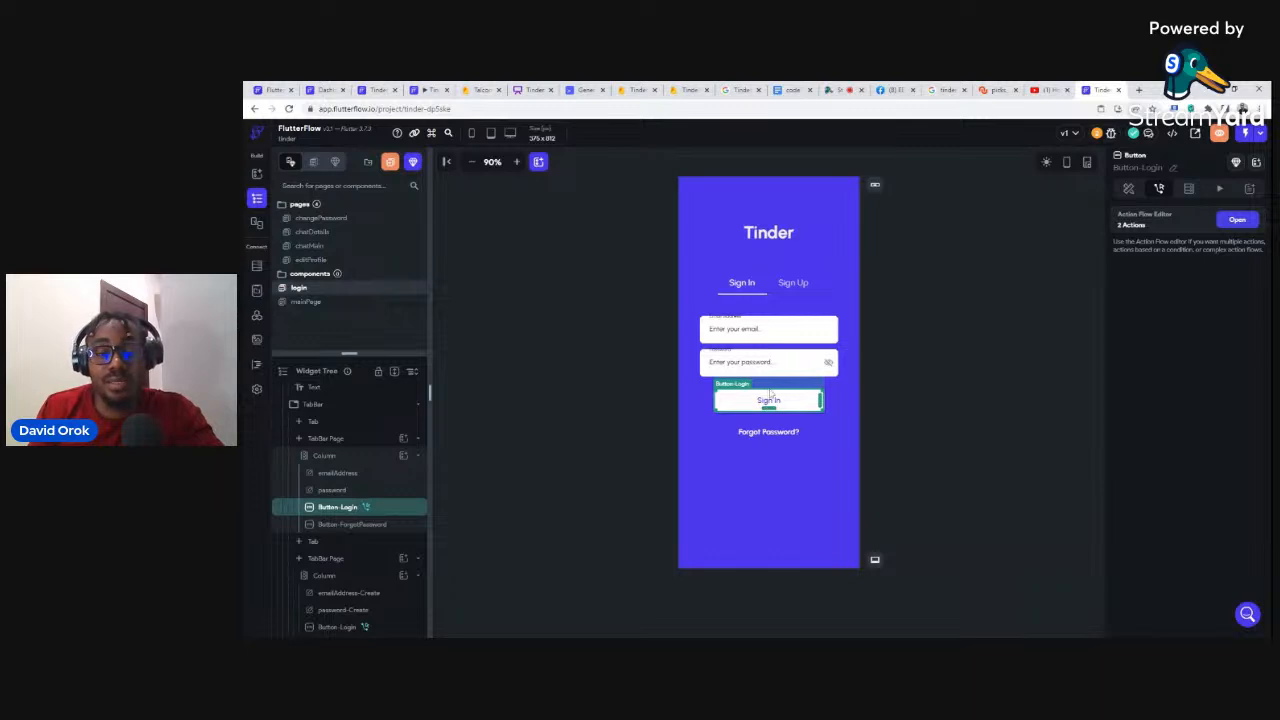
Step: On the Sign Up tab, add a Navigate To mainPage action after Create Account's sign-up action
left_click(790, 282)
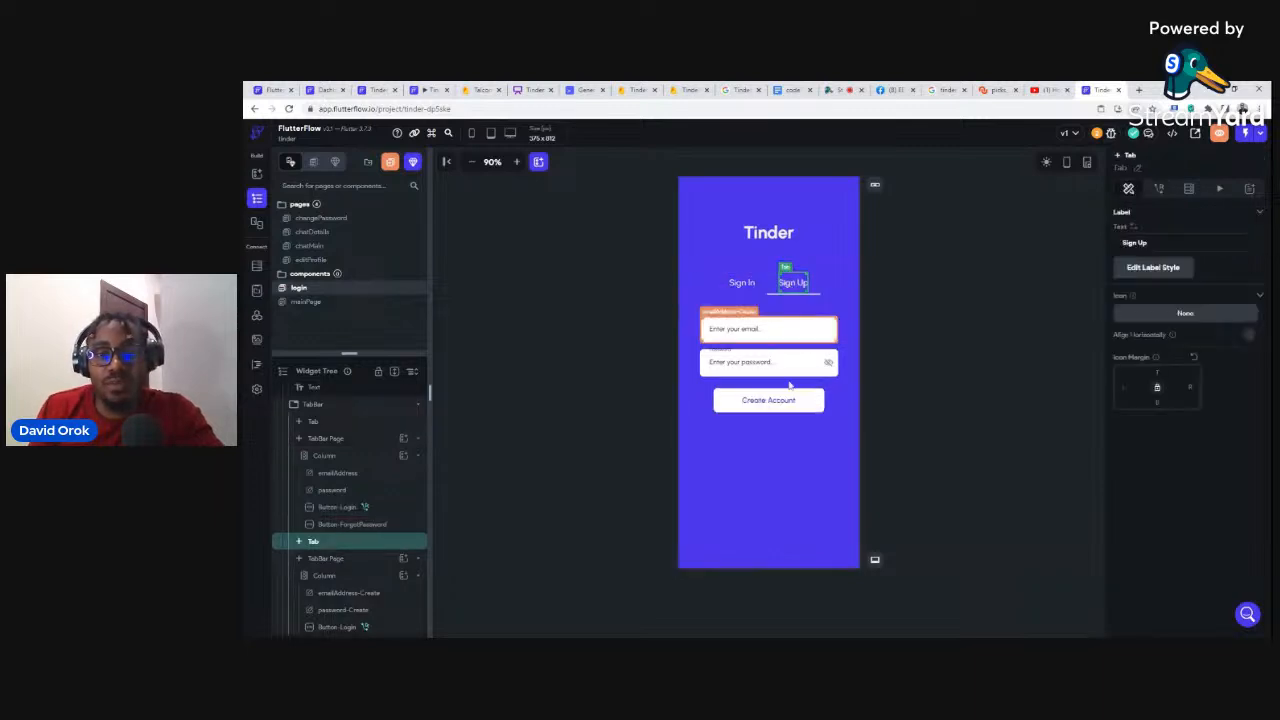
left_click(800, 398)
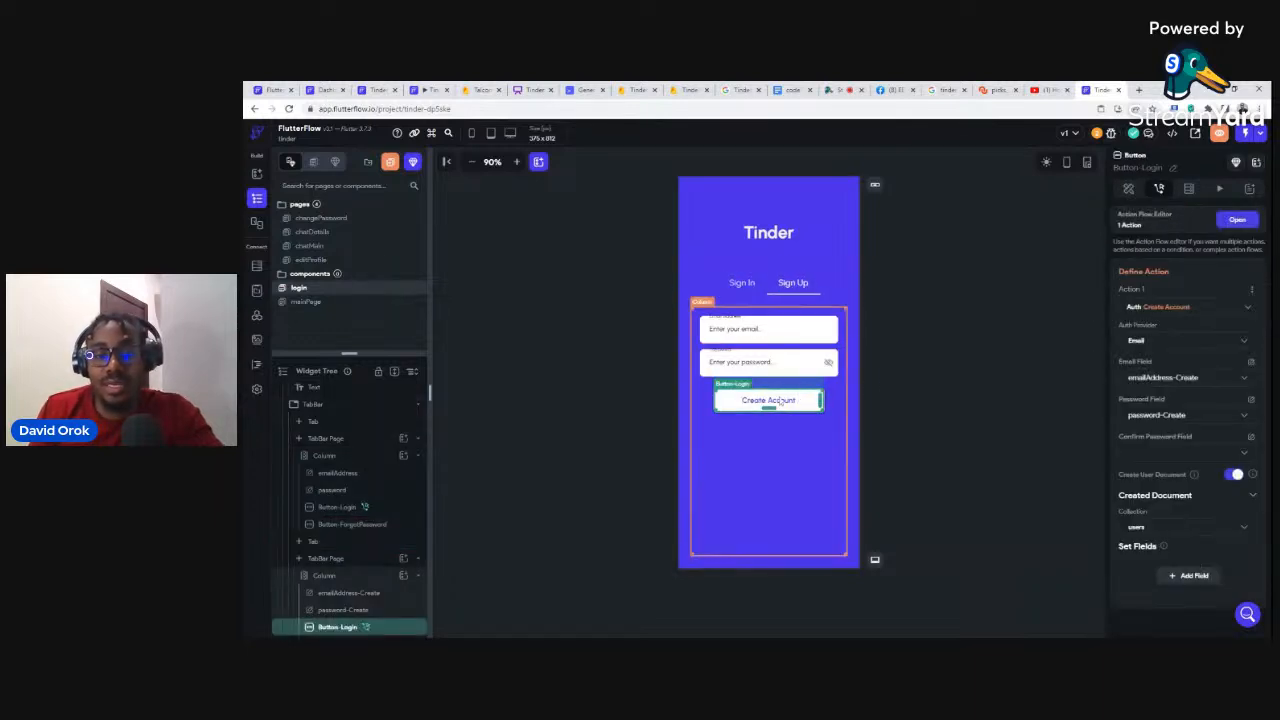
left_click(1235, 223)
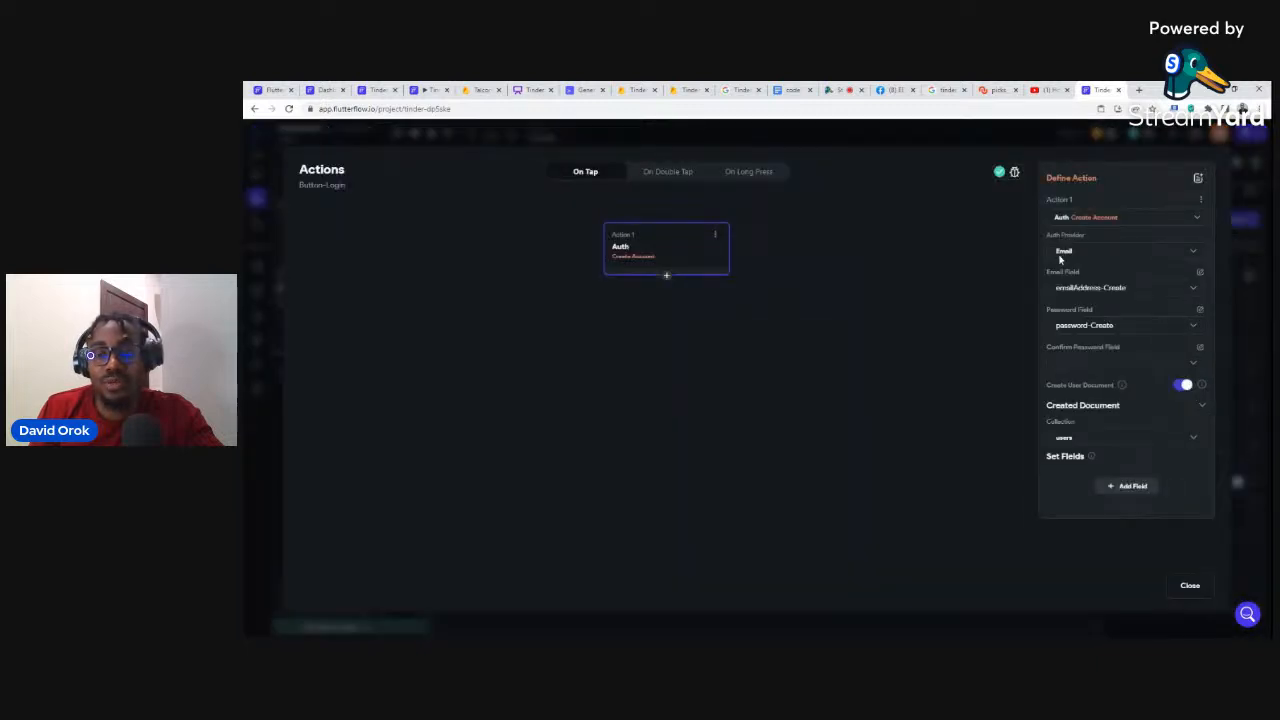
left_click(667, 278)
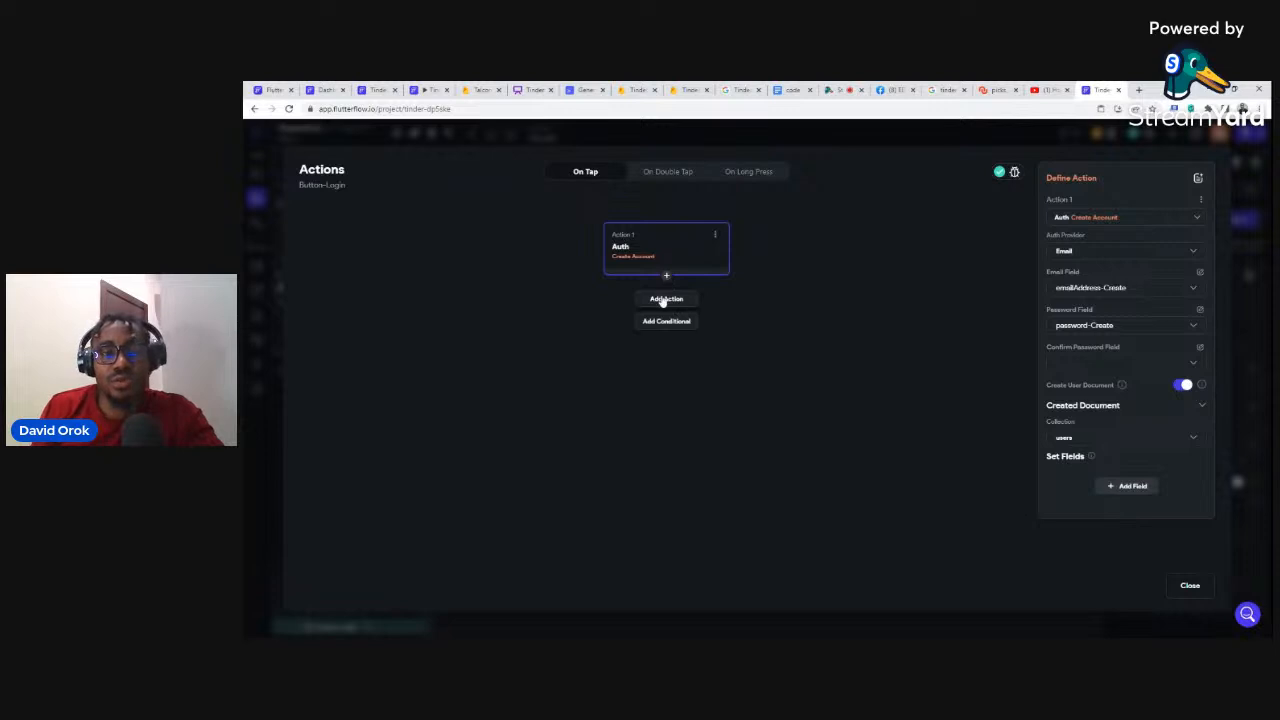
left_click(665, 299)
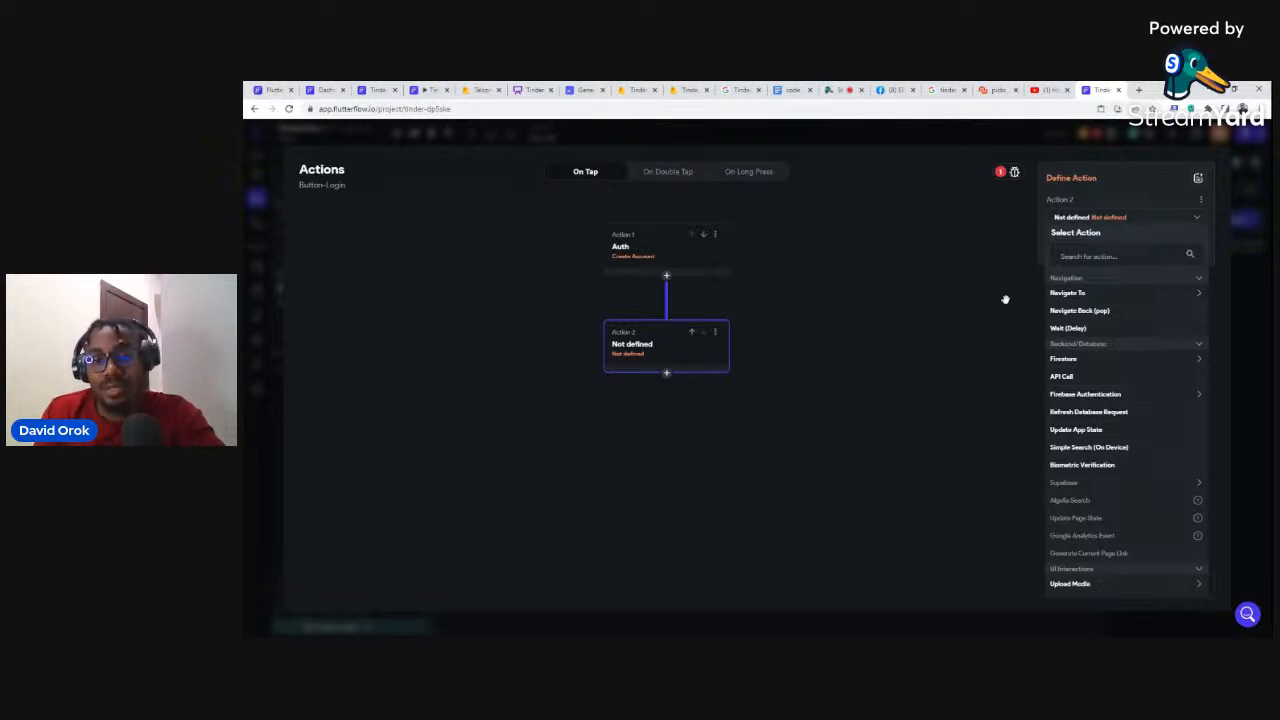
left_click(1080, 296)
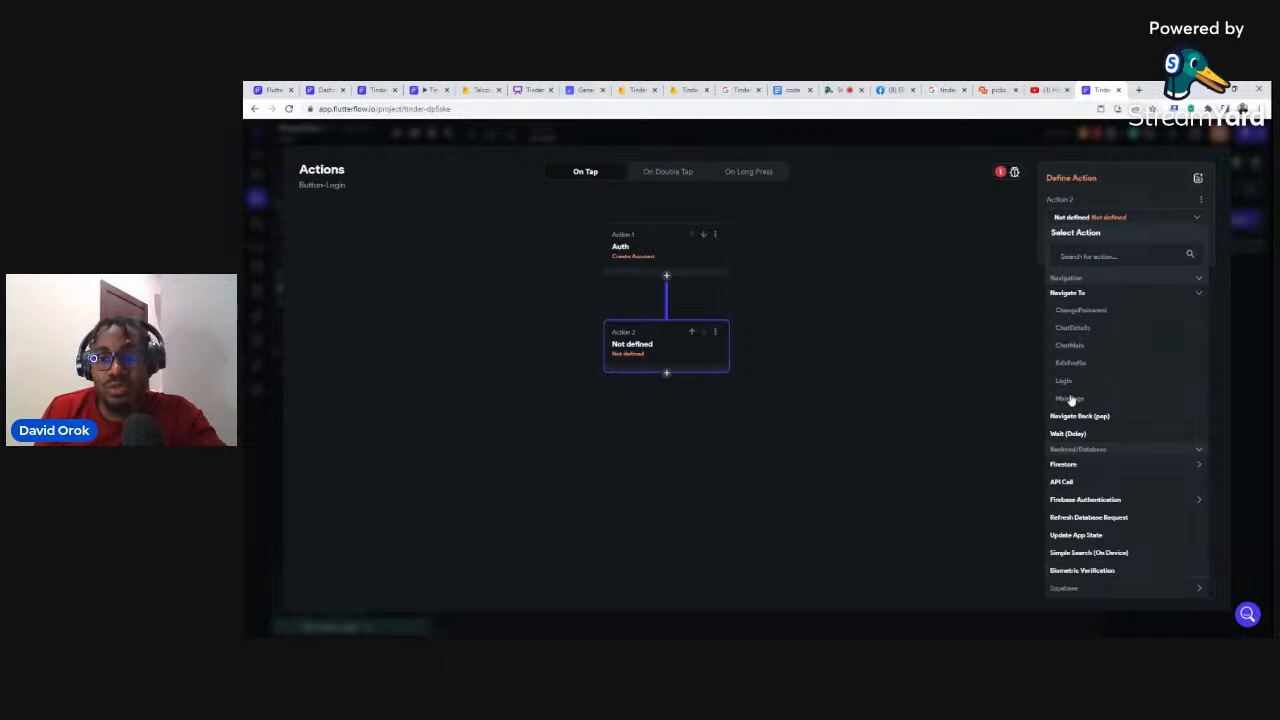
left_click(1070, 398)
left_click(1183, 587)
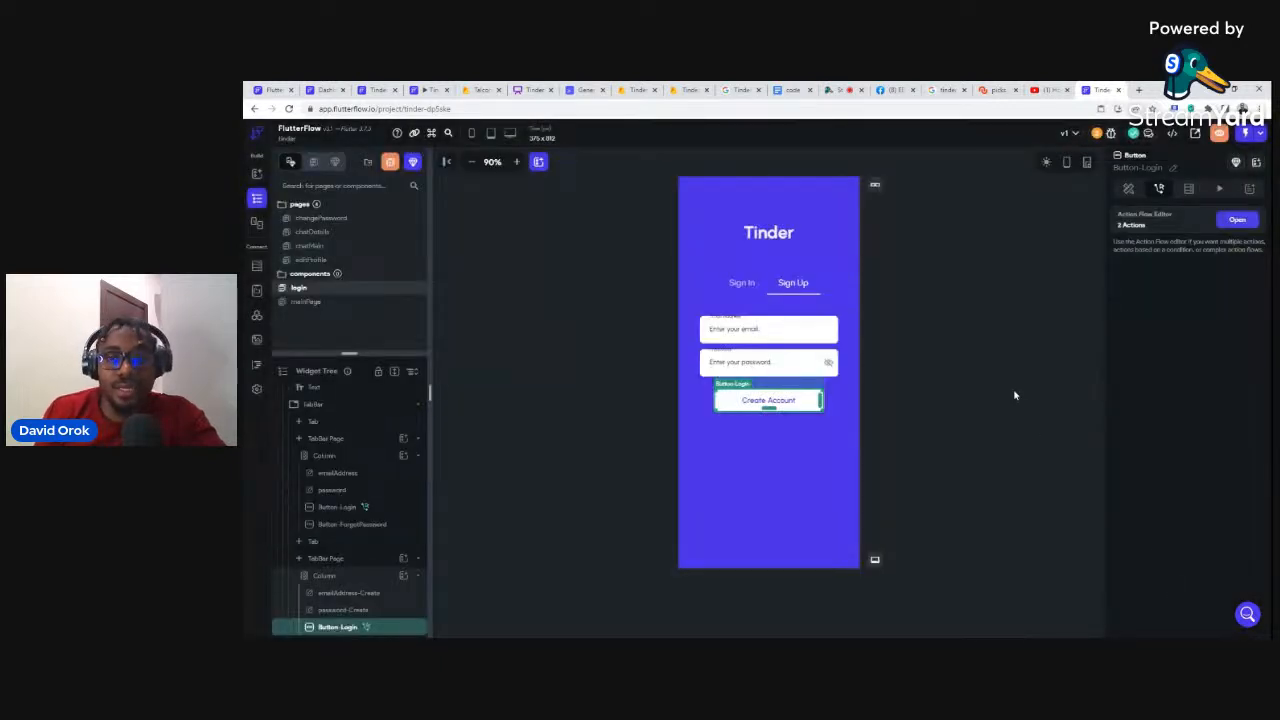
Step: Start a run-mode build of the app, then go back to the editor and dismiss the run versions popup
left_click(1263, 135)
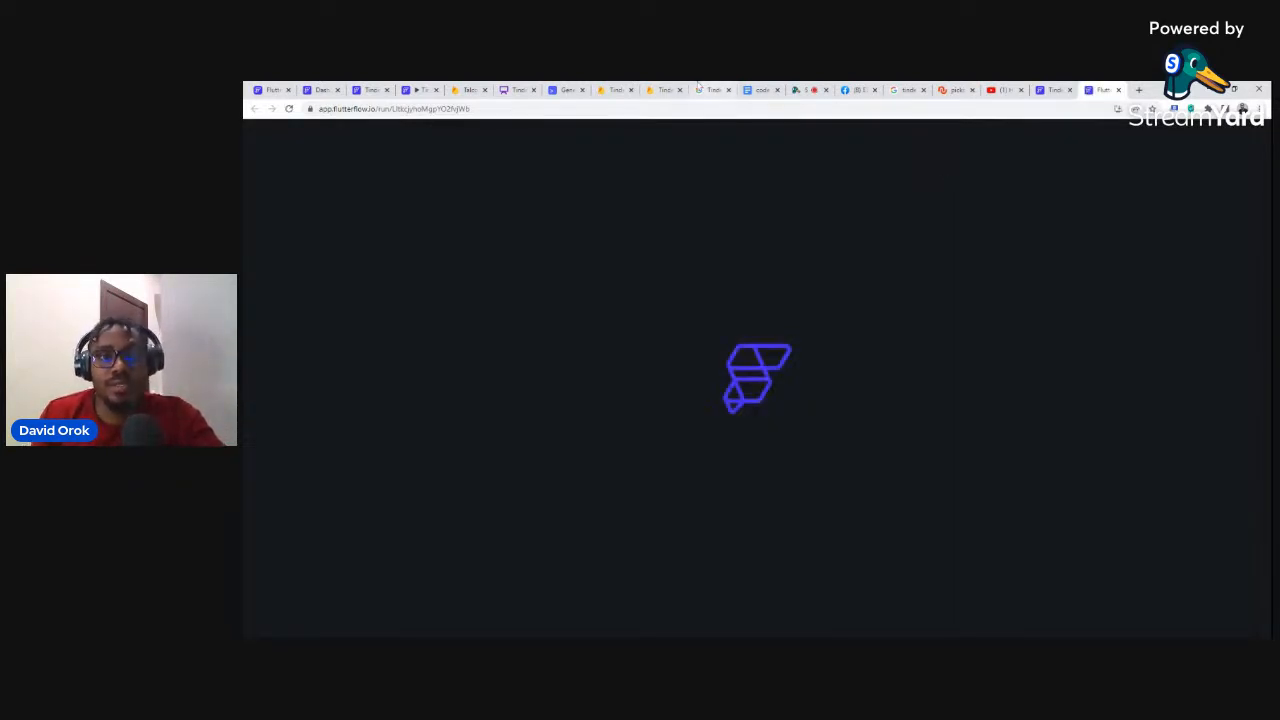
left_click(1052, 90)
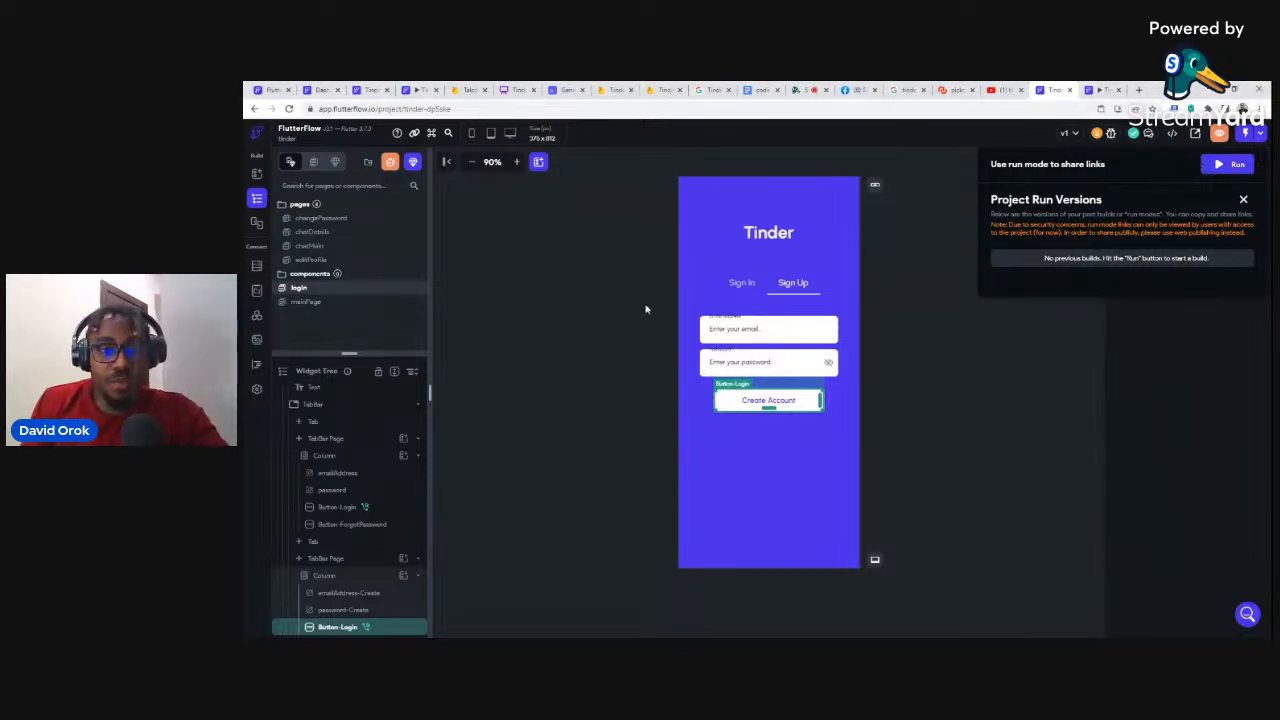
left_click(607, 301)
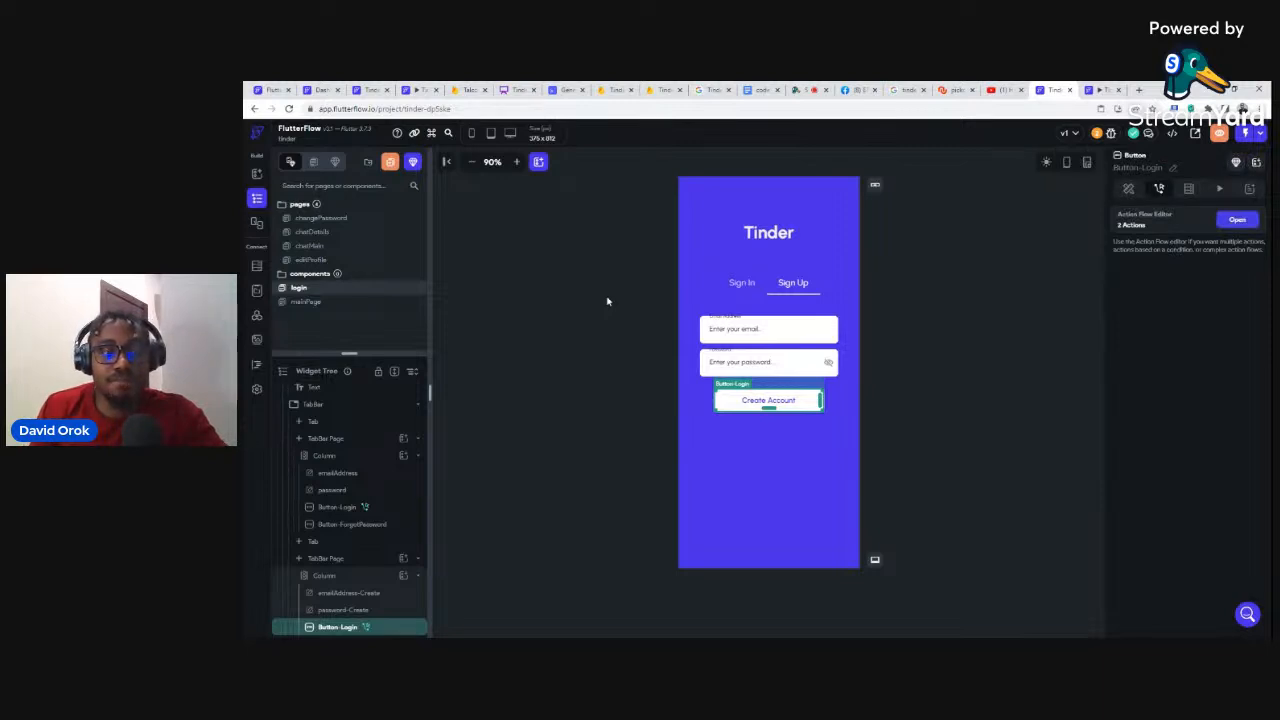
Step: Open the Firestore users collection schema and delete its isHost field
left_click(256, 268)
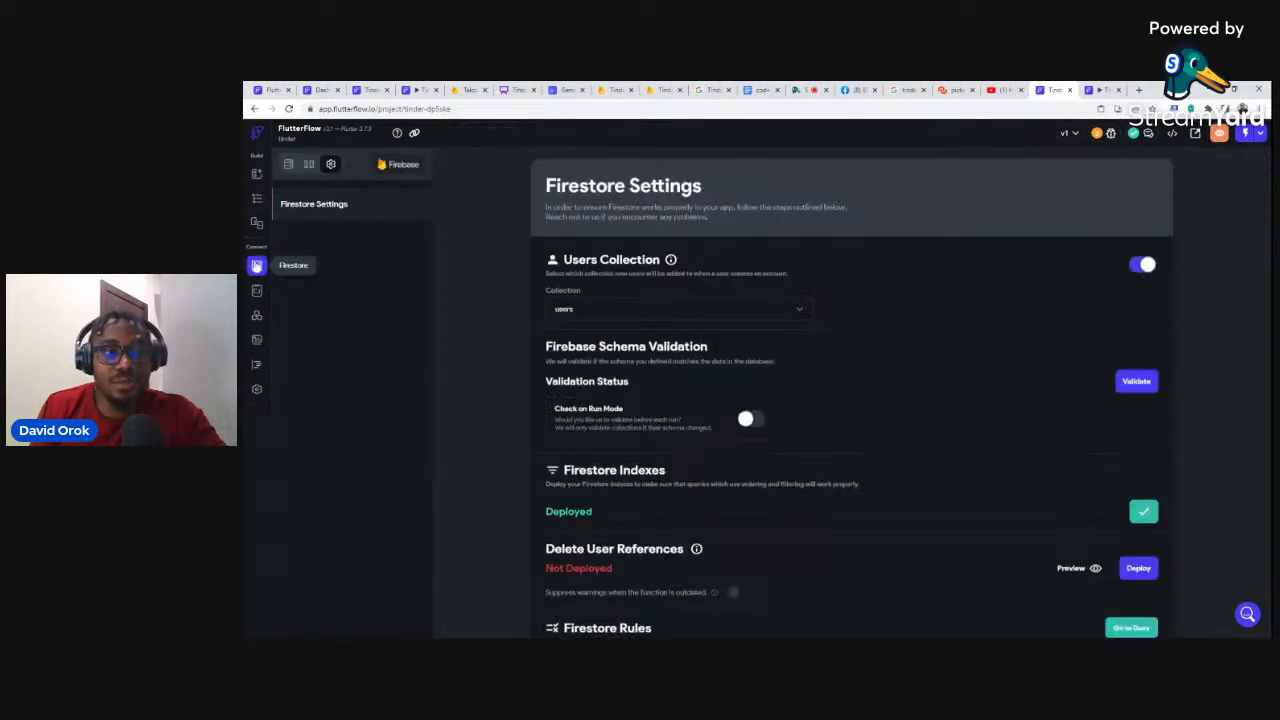
left_click(288, 165)
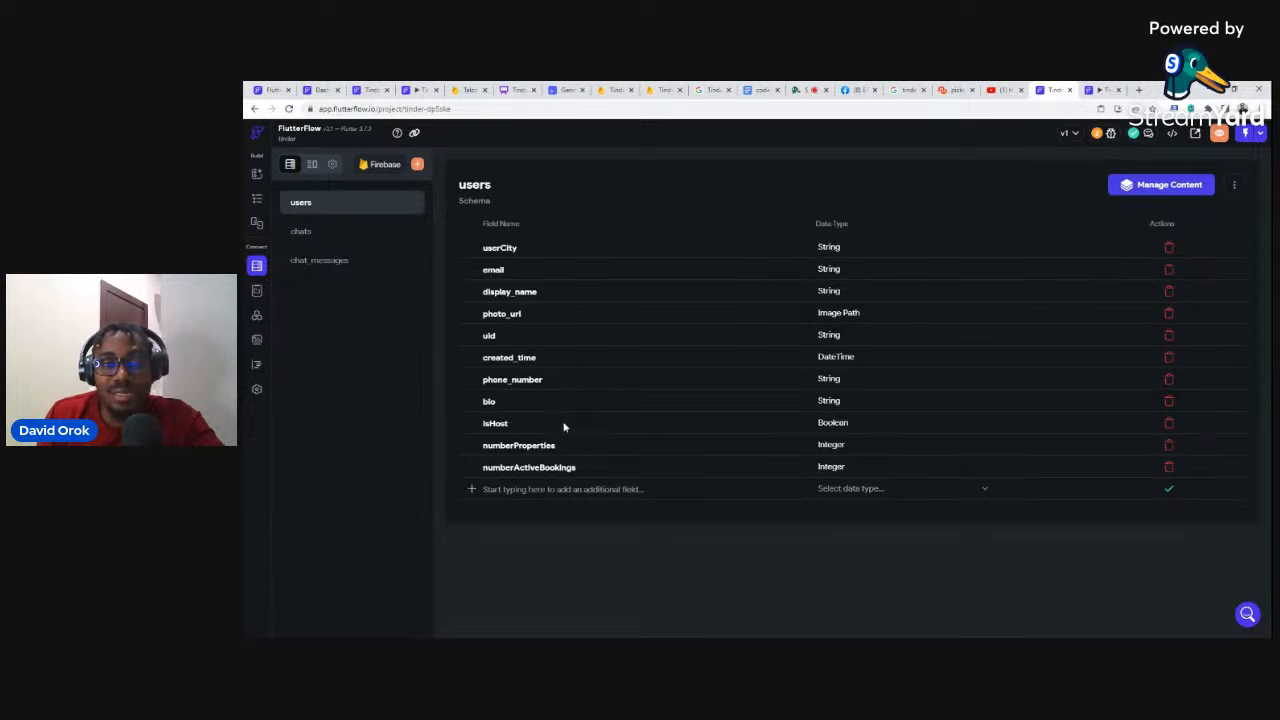
left_click(1169, 426)
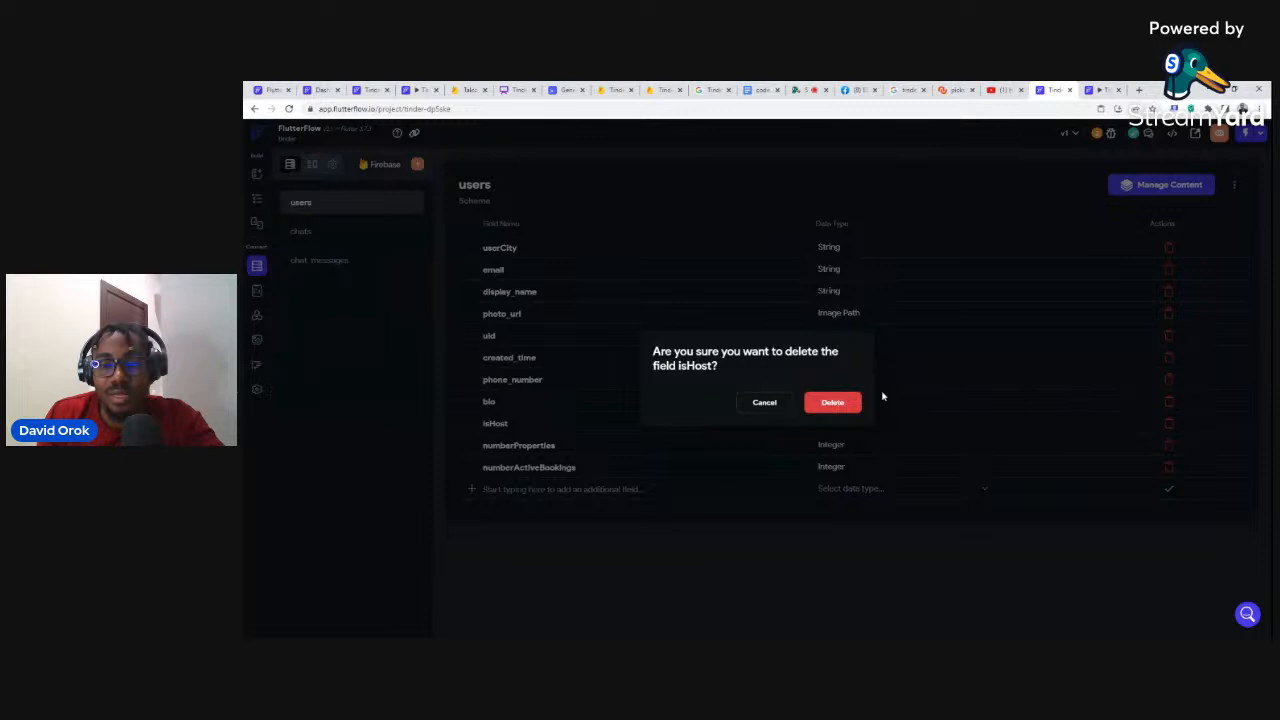
left_click(822, 403)
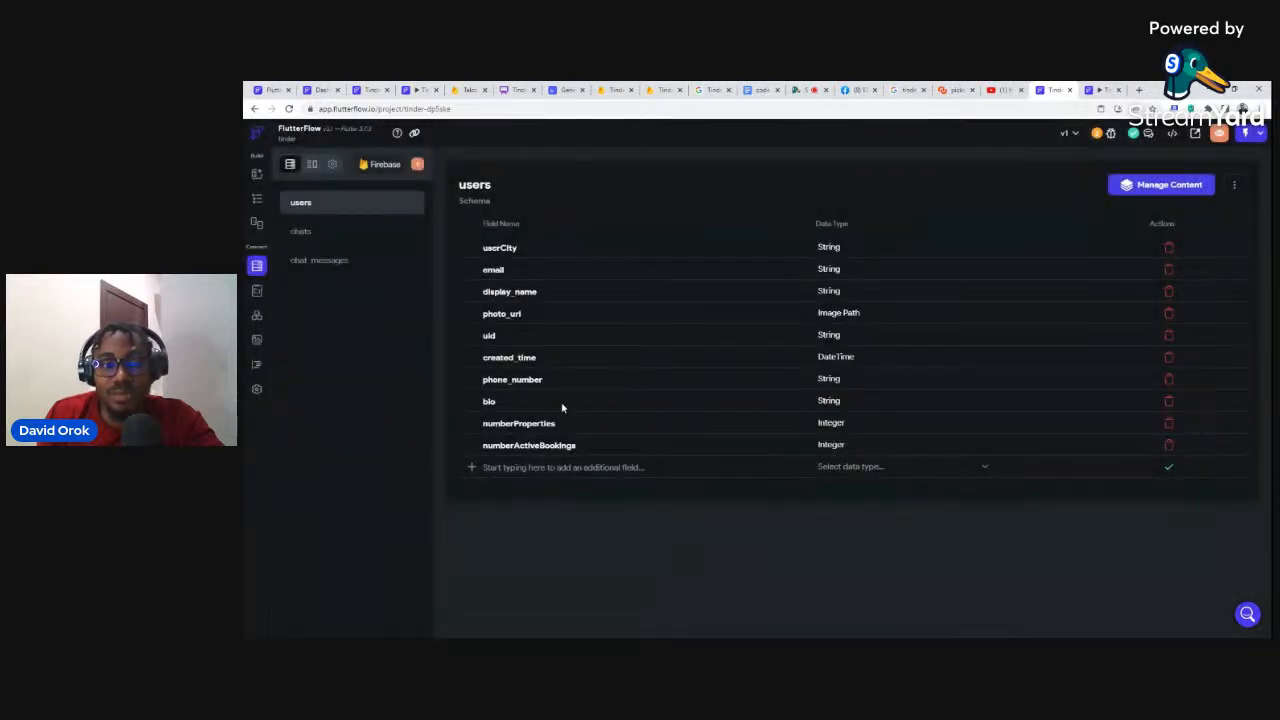
Step: Delete the numberProperties, numberActiveBookings and userCity fields from the users schema
left_click(1169, 427)
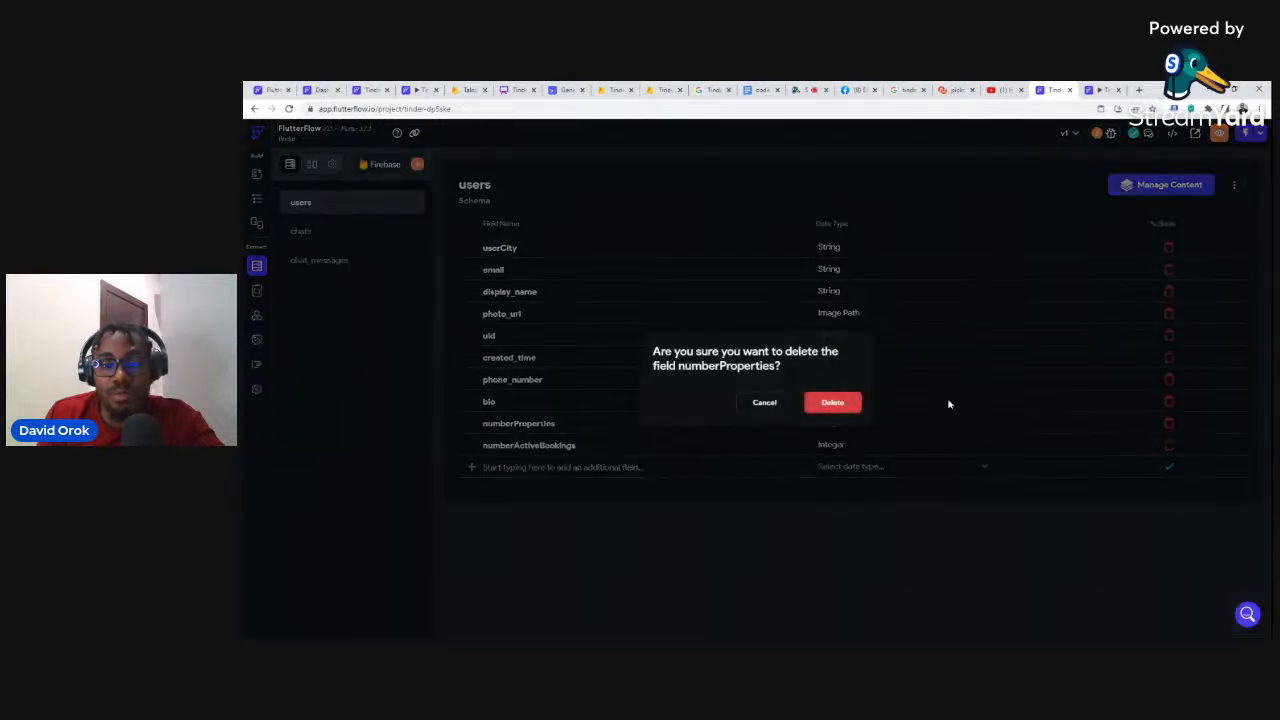
left_click(831, 403)
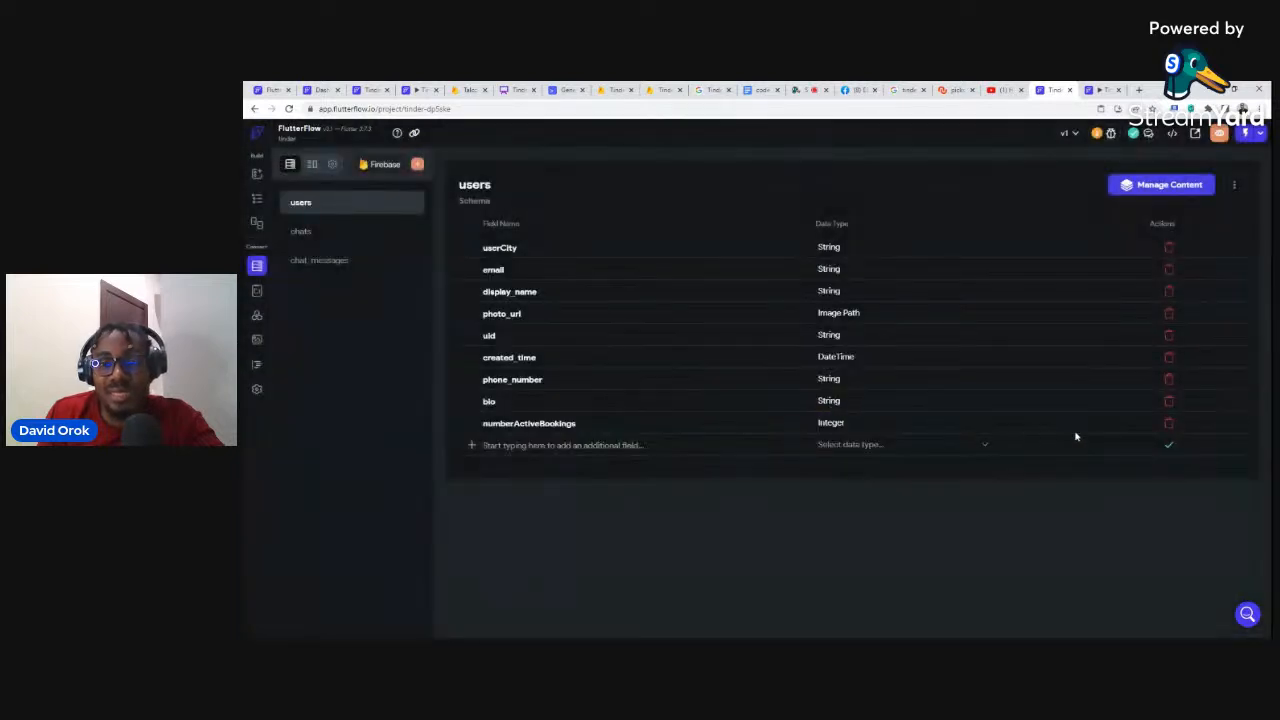
left_click(1169, 427)
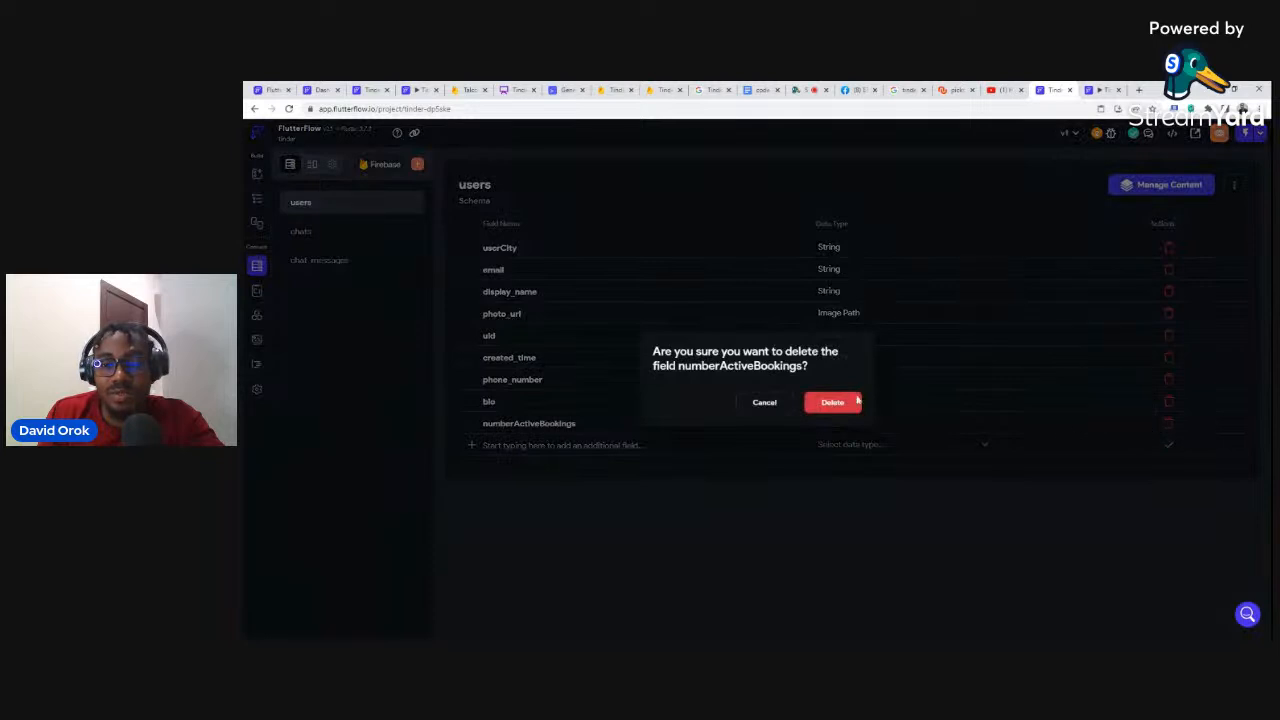
left_click(821, 404)
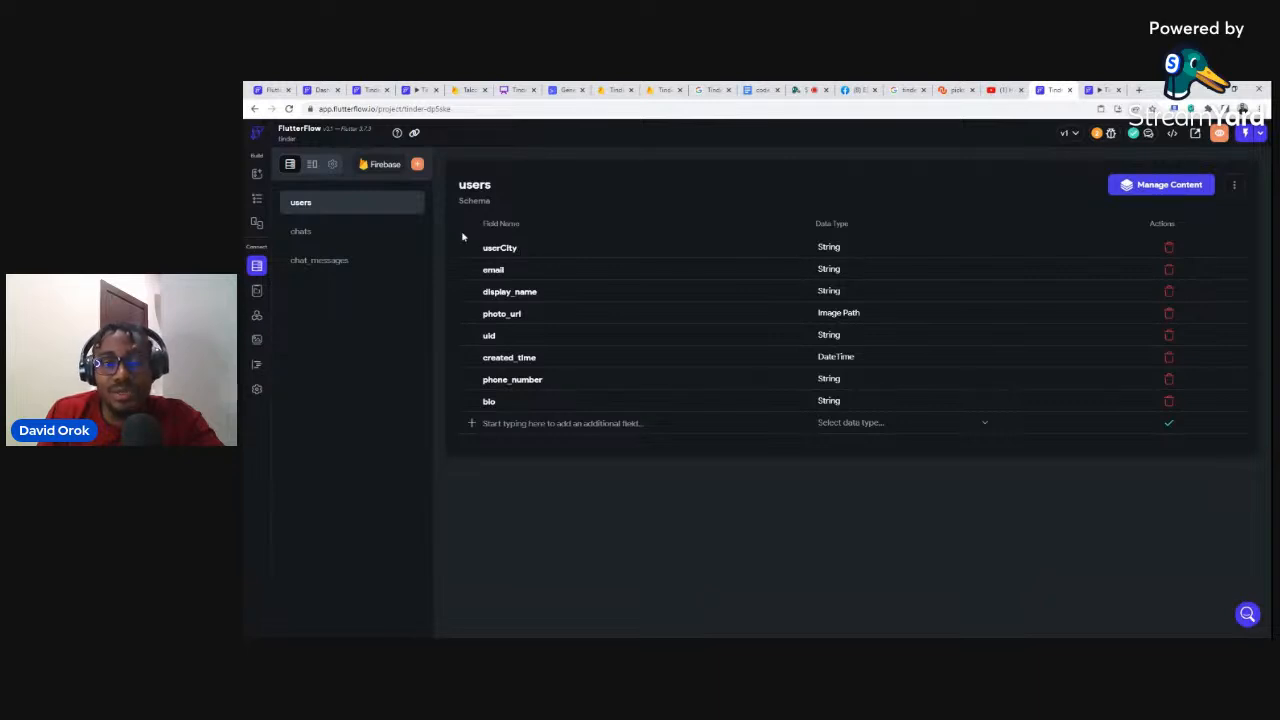
left_click(1168, 248)
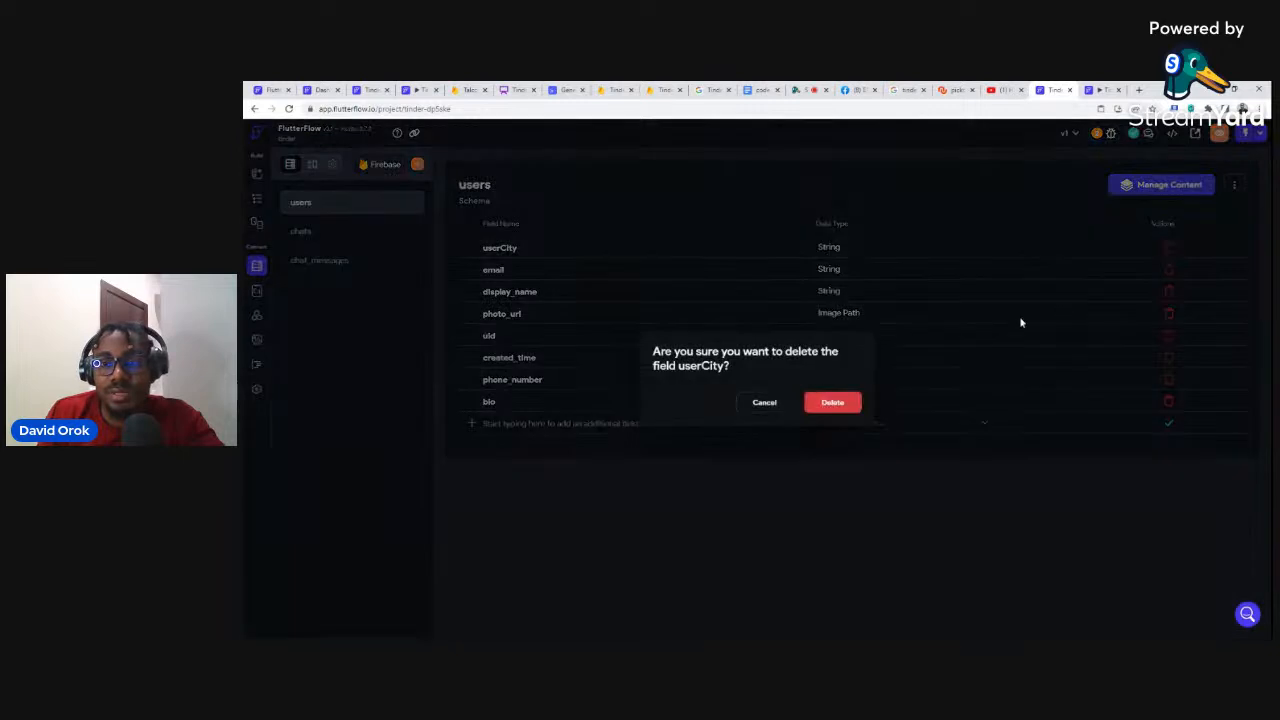
left_click(825, 402)
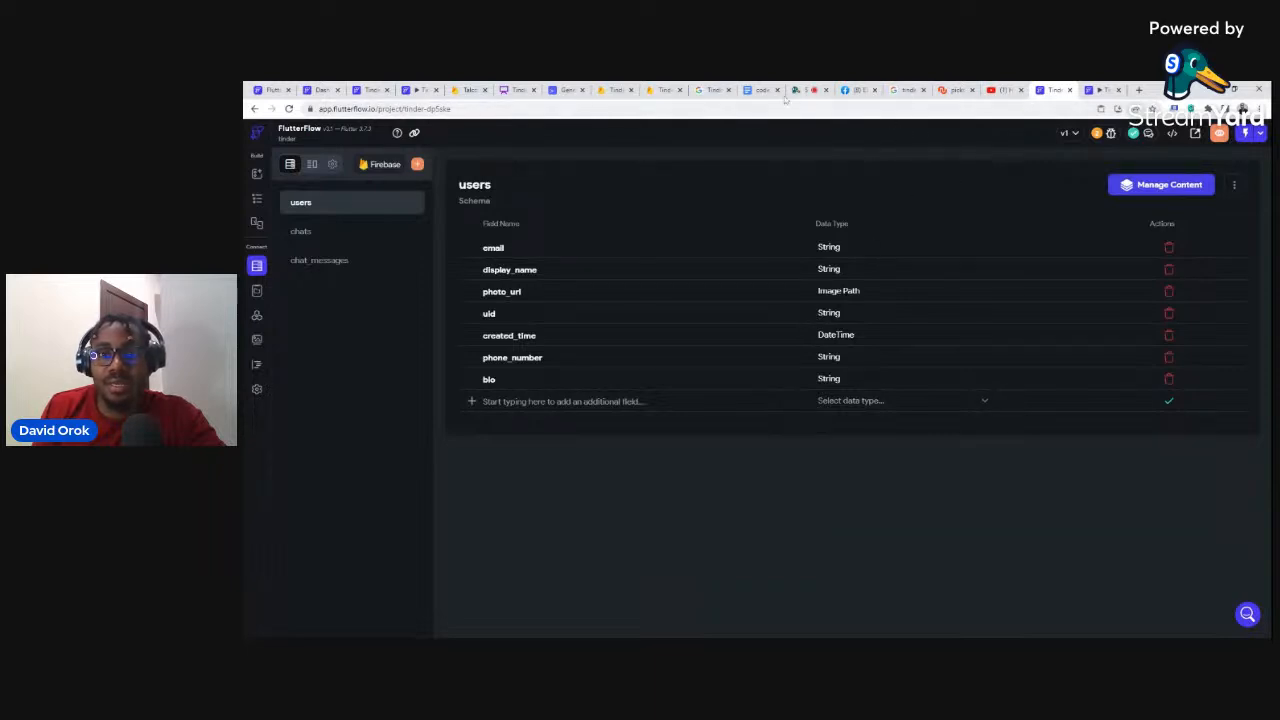
left_click(518, 90)
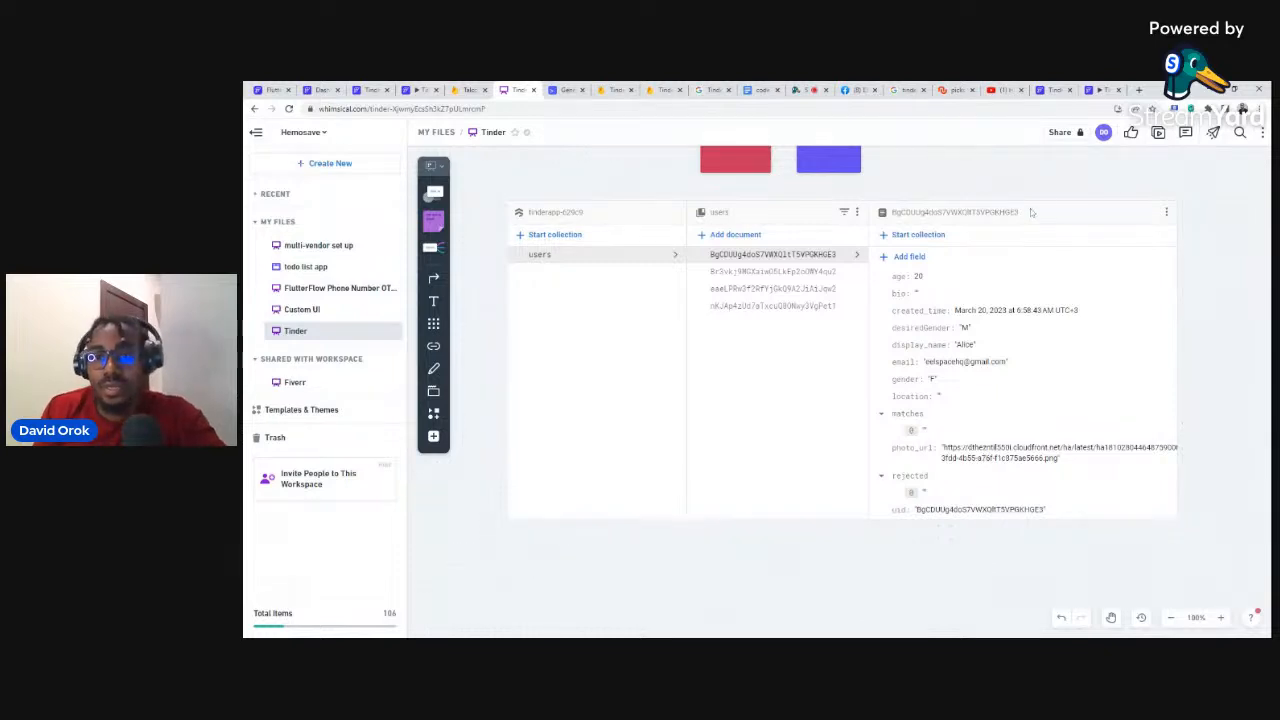
left_click(1044, 88)
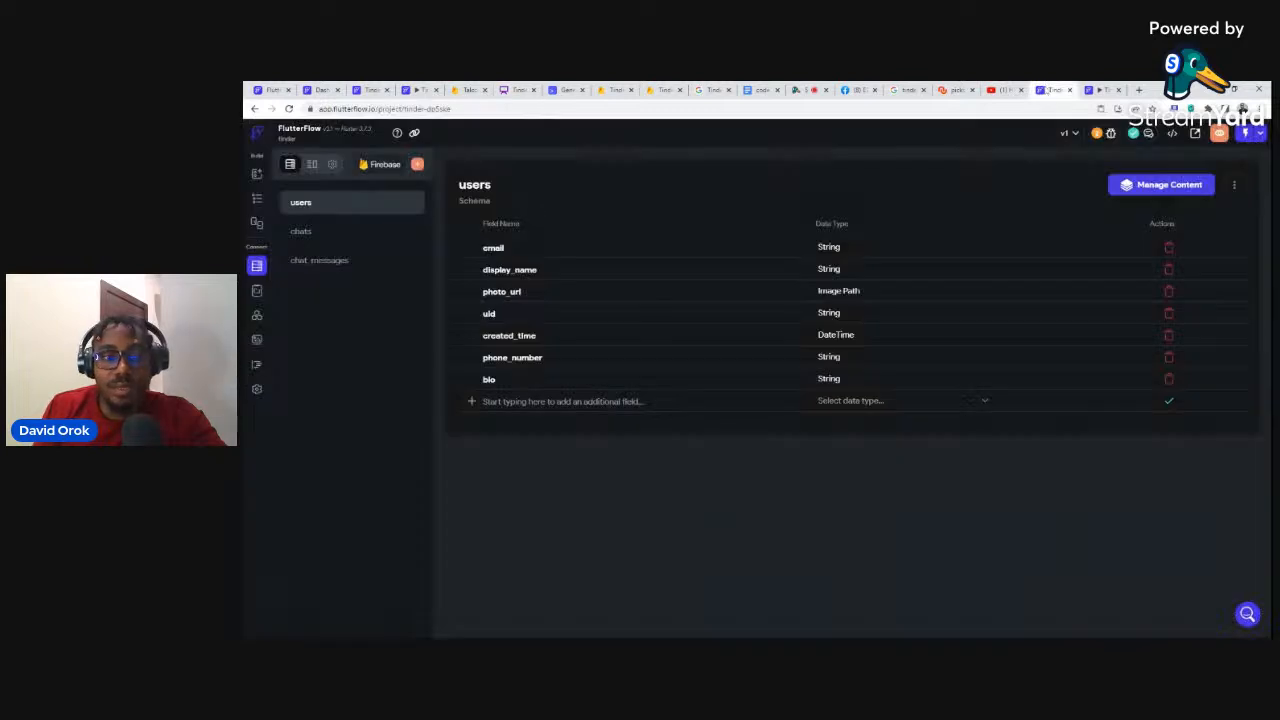
Step: Add an Integer field named age to the users collection
left_click(564, 401)
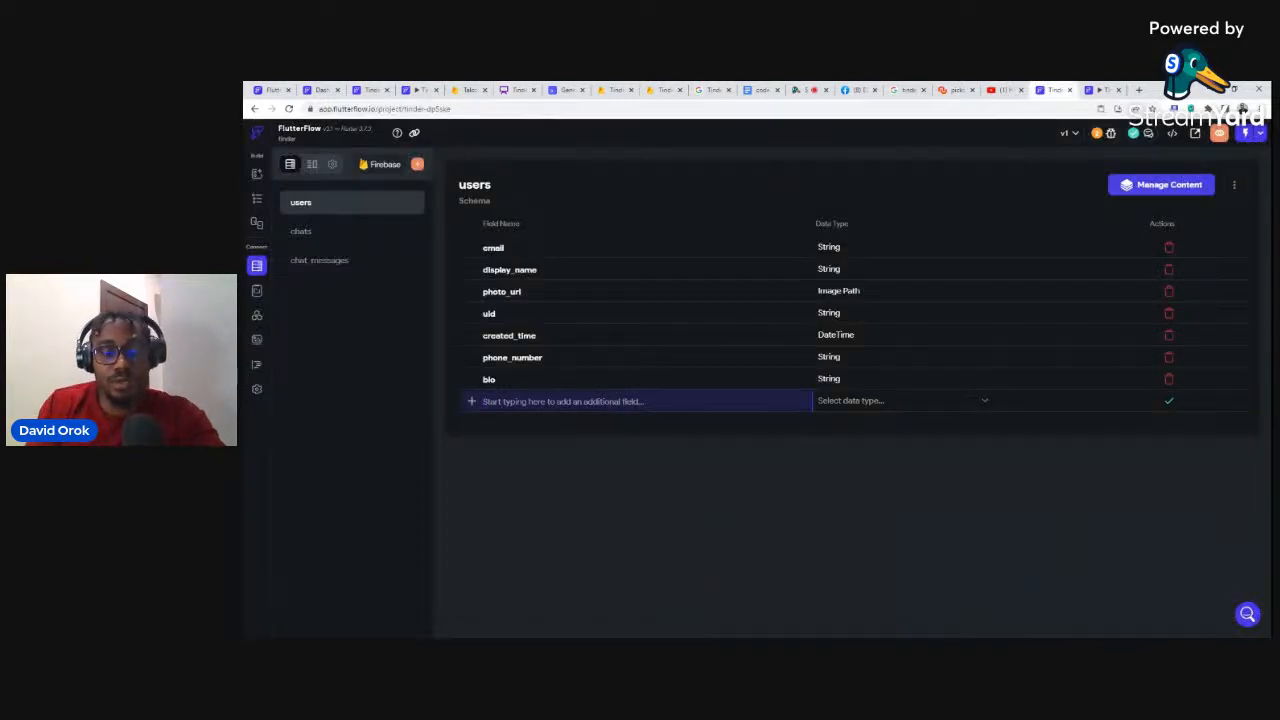
type("age")
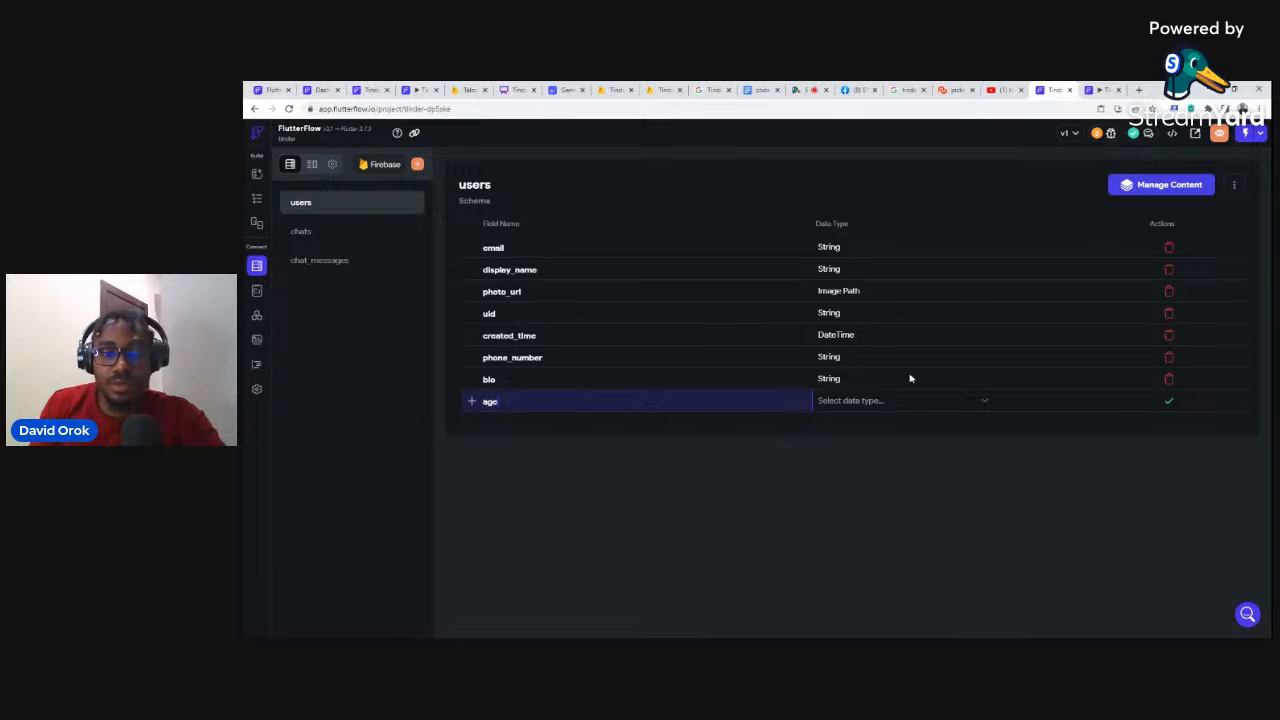
left_click(859, 406)
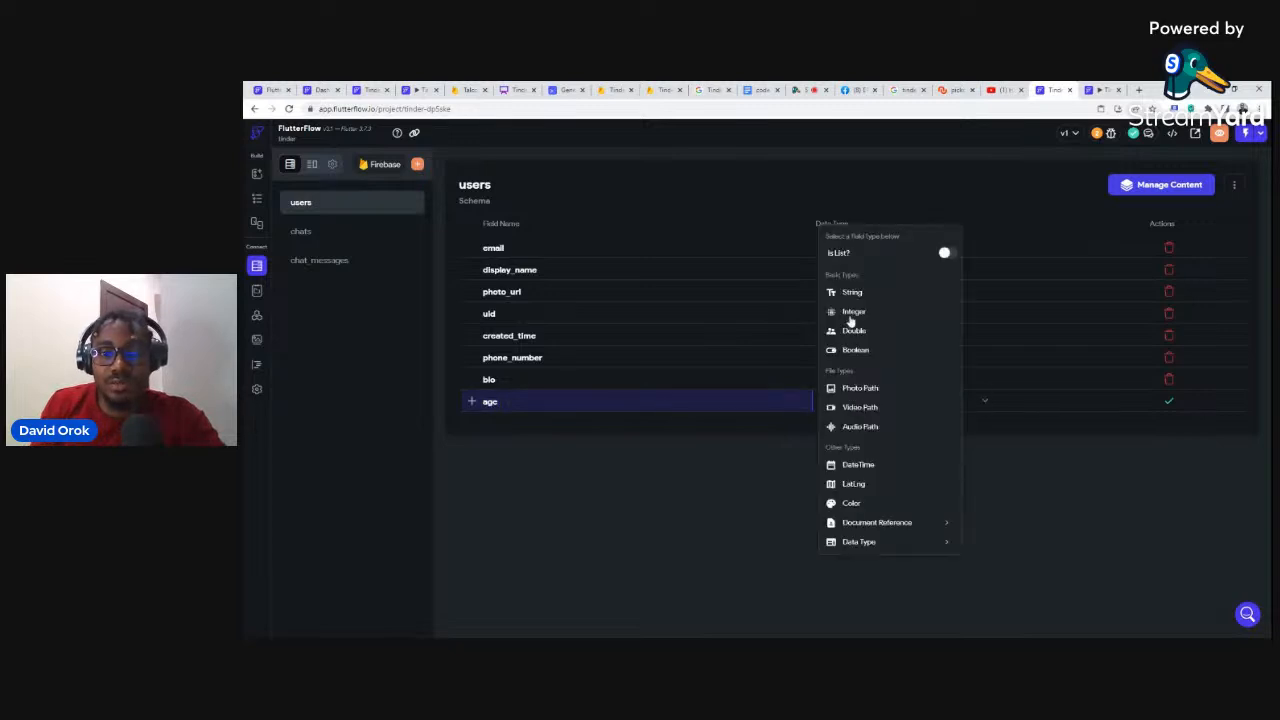
left_click(851, 314)
left_click(1162, 404)
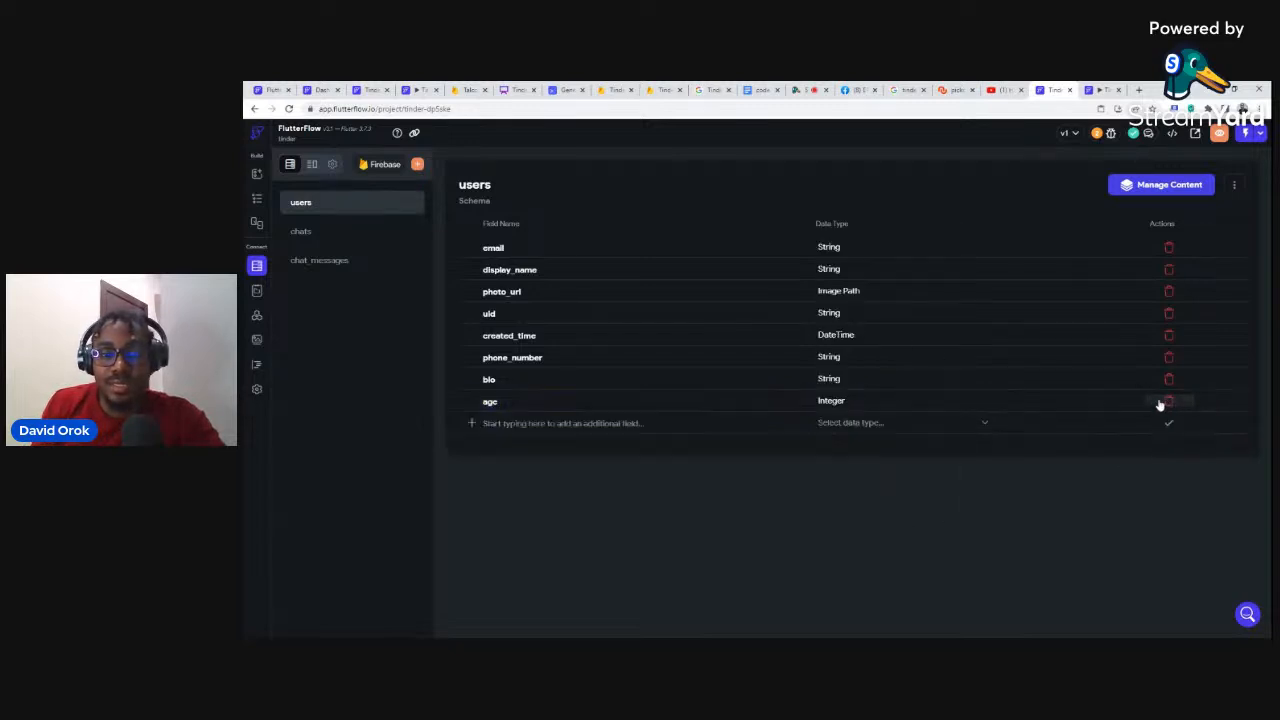
Step: Add a String field named location
type("location")
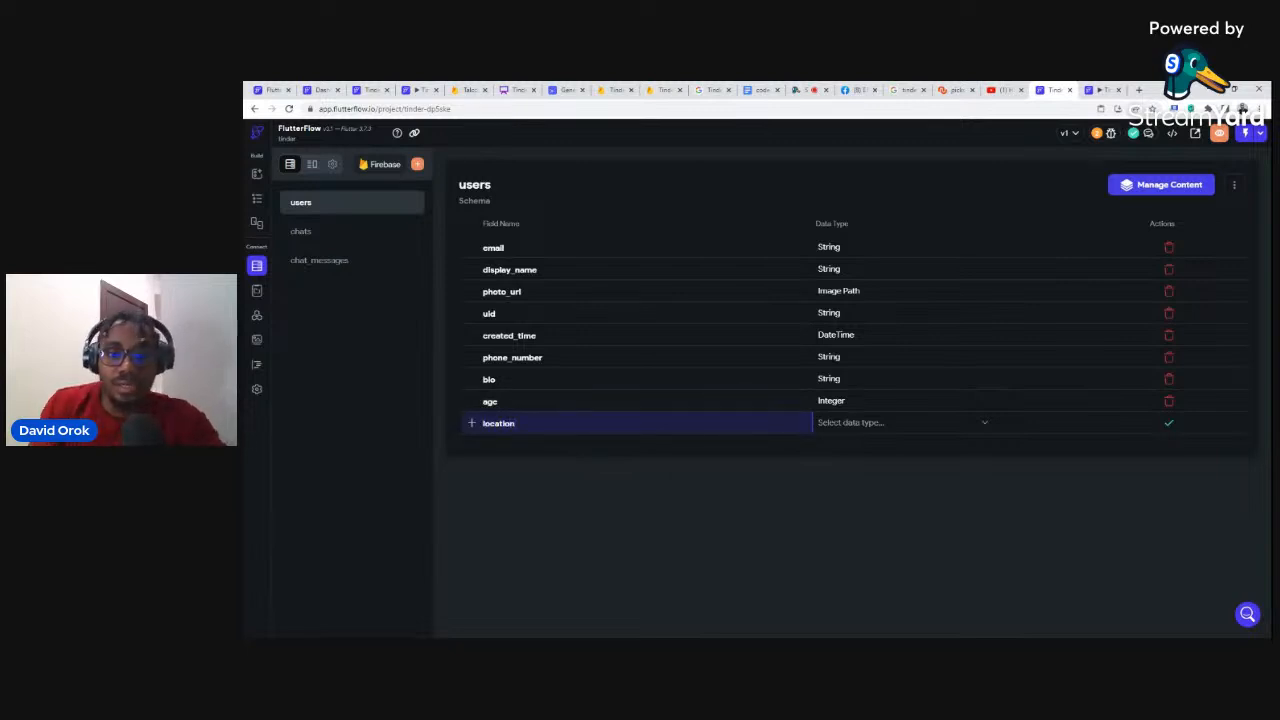
left_click(837, 426)
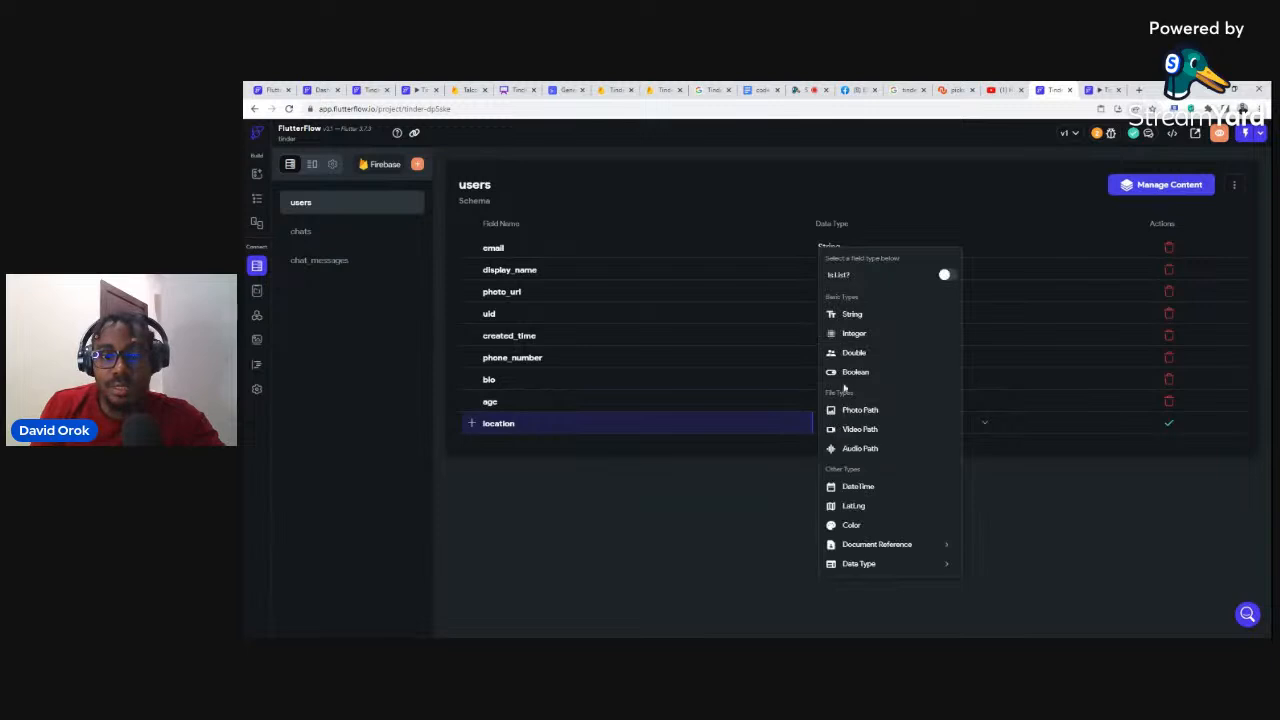
left_click(850, 316)
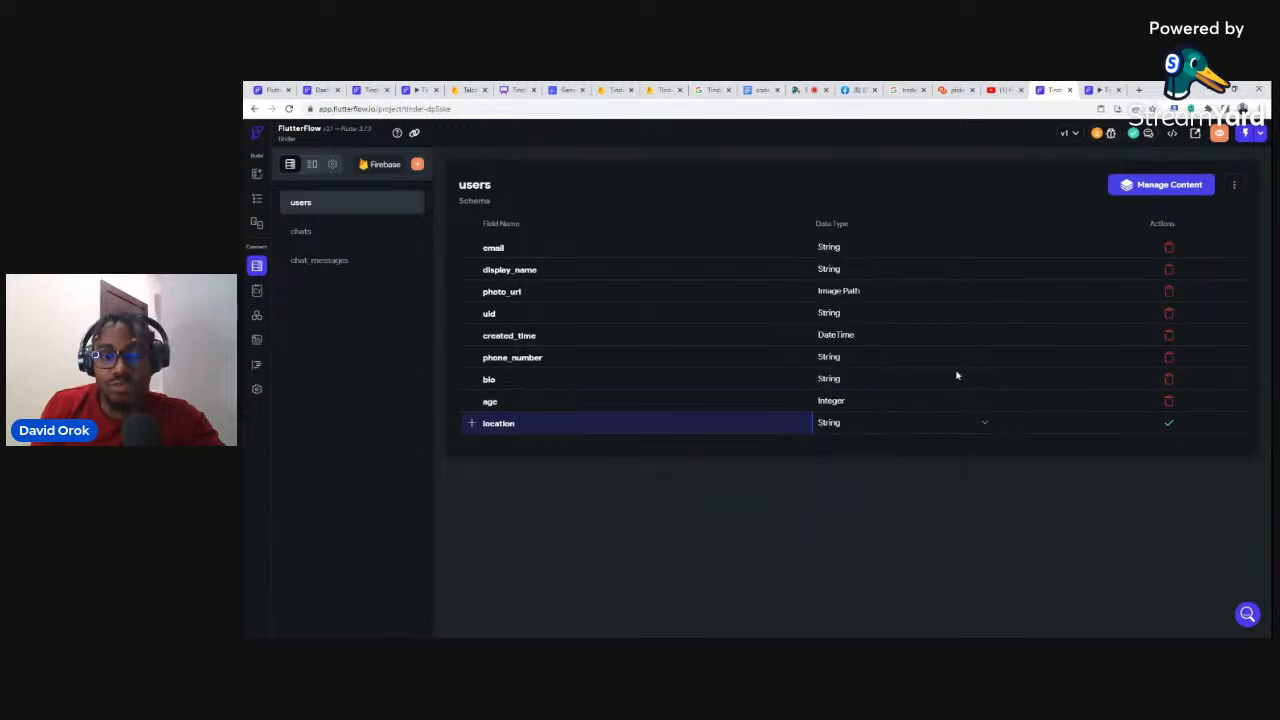
left_click(1168, 423)
Step: Add a String field named desiredGender
left_click(563, 445)
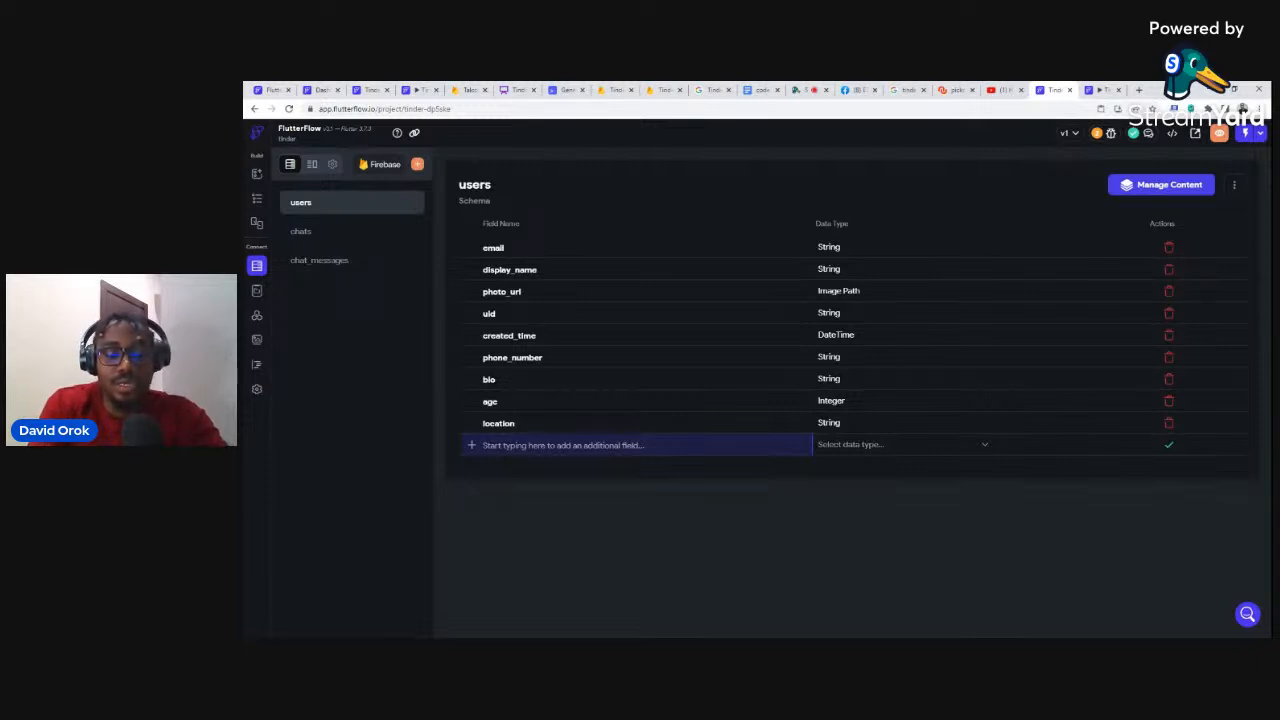
type("desire")
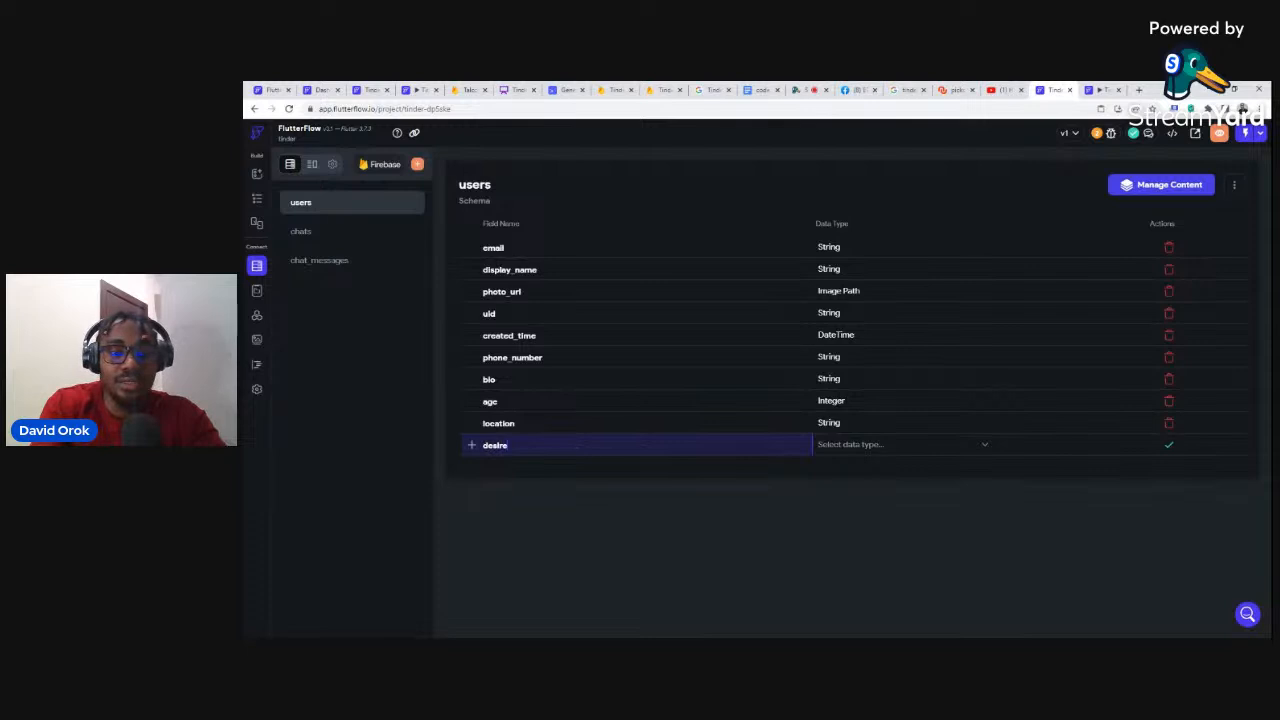
type("dGender")
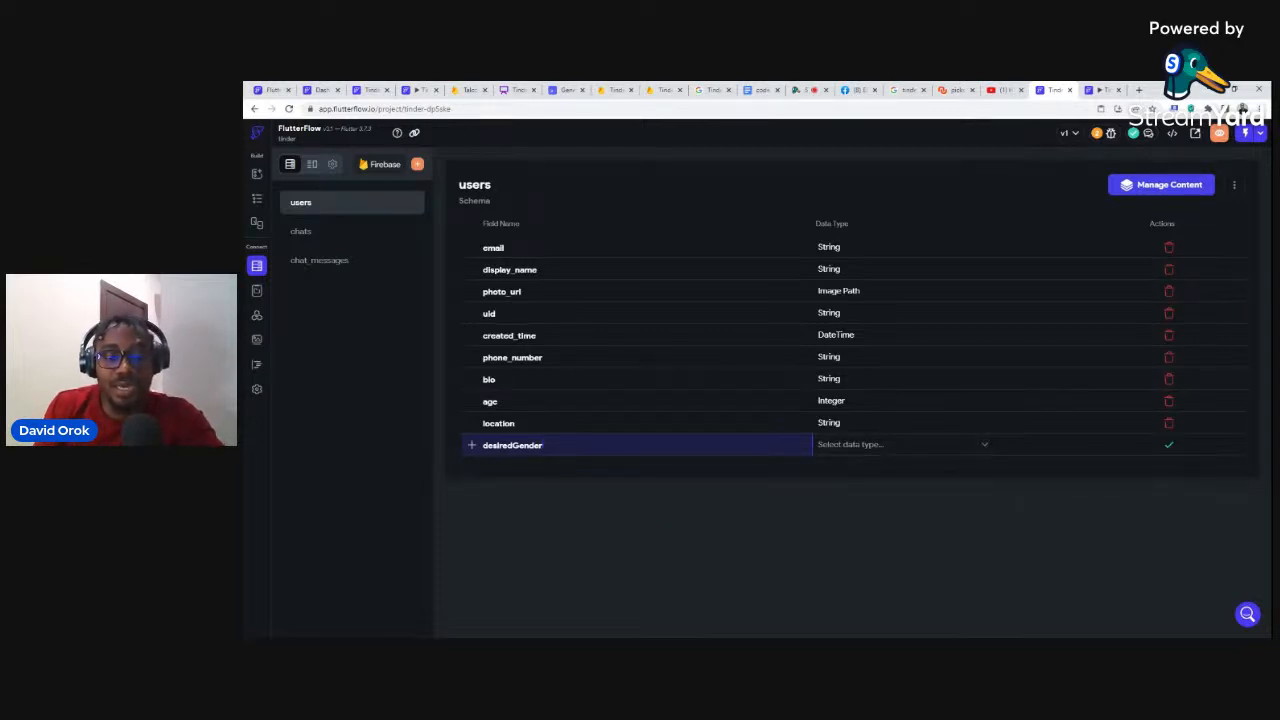
left_click(877, 449)
left_click(857, 338)
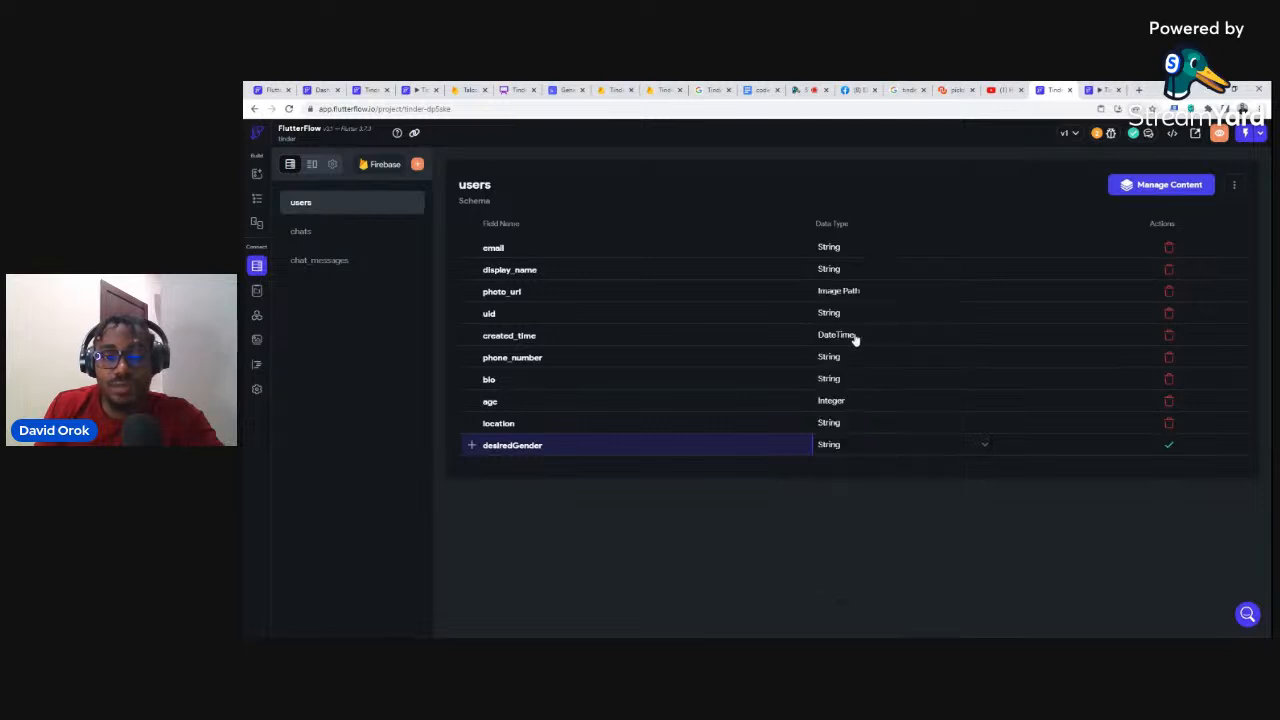
left_click(1169, 449)
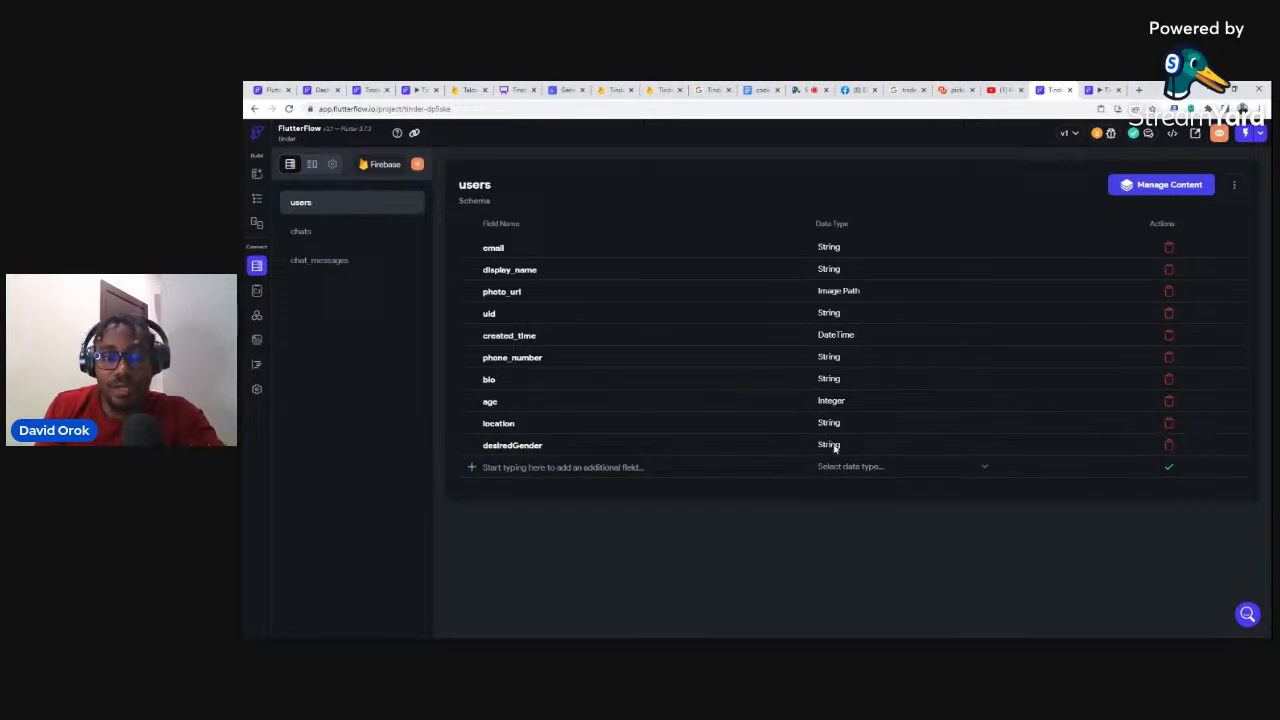
Step: Add a String field named gender to the users collection
left_click(640, 467)
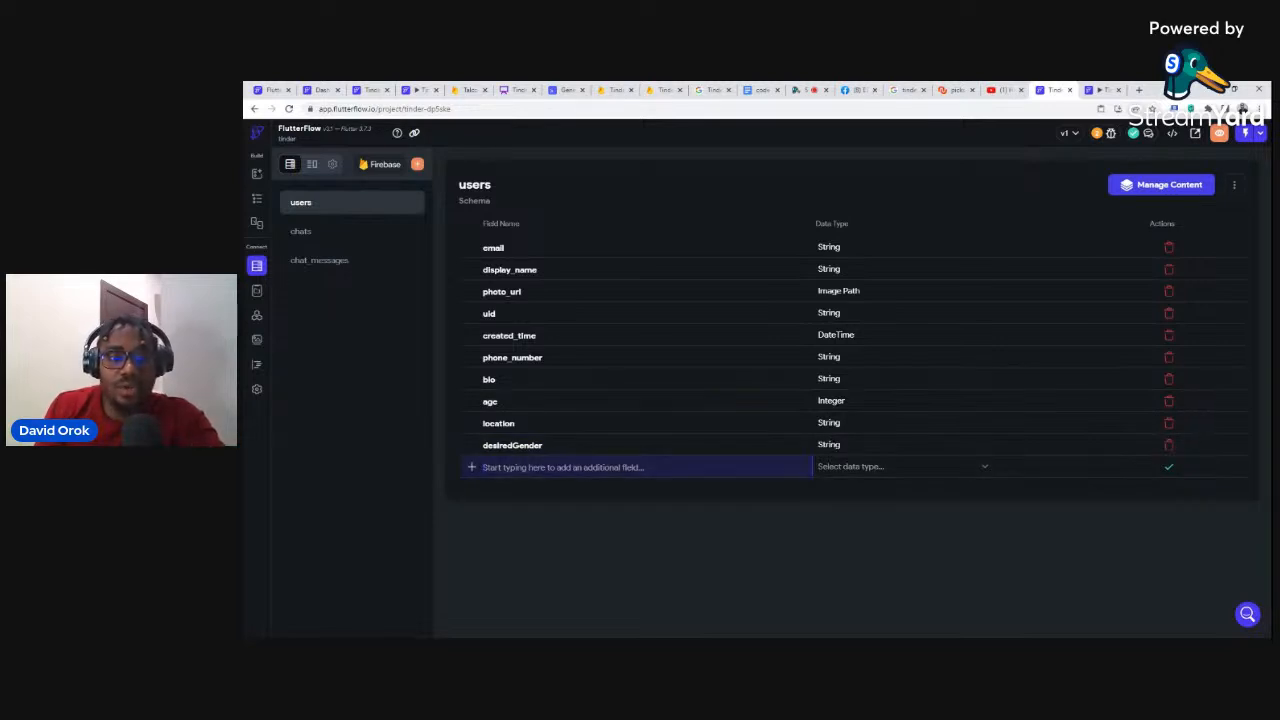
type("gender")
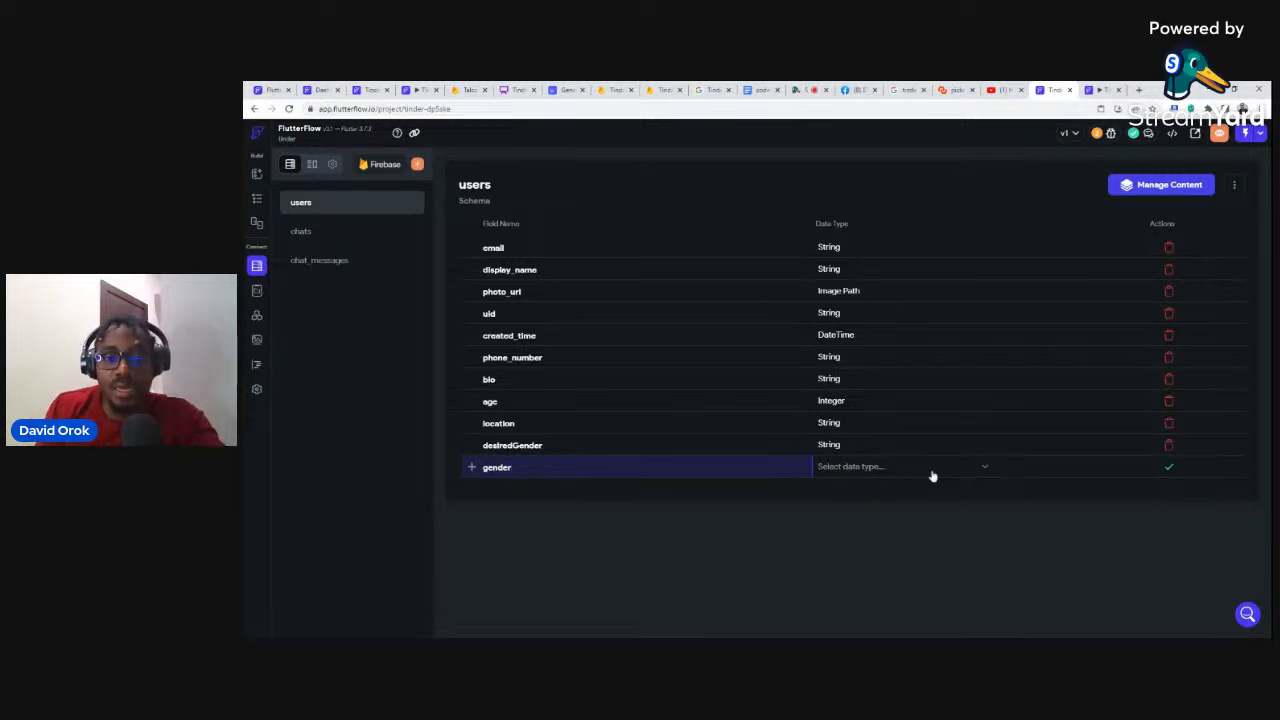
left_click(852, 470)
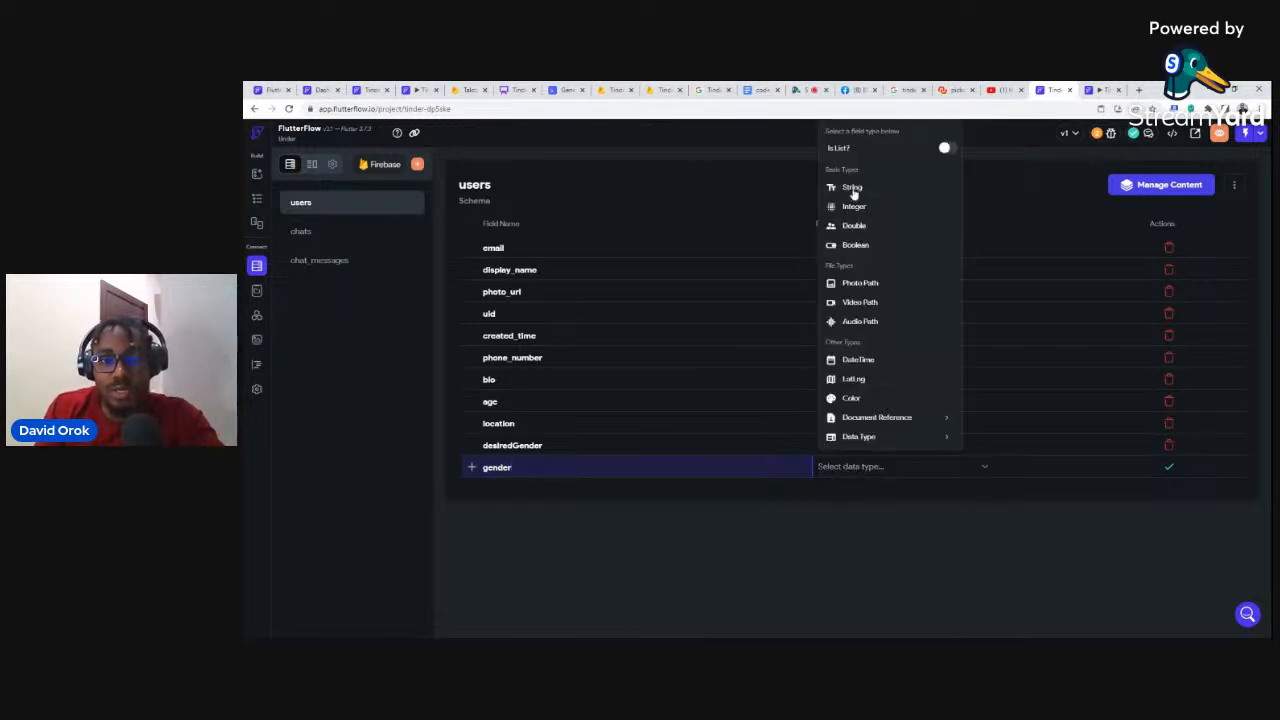
left_click(852, 189)
left_click(1168, 470)
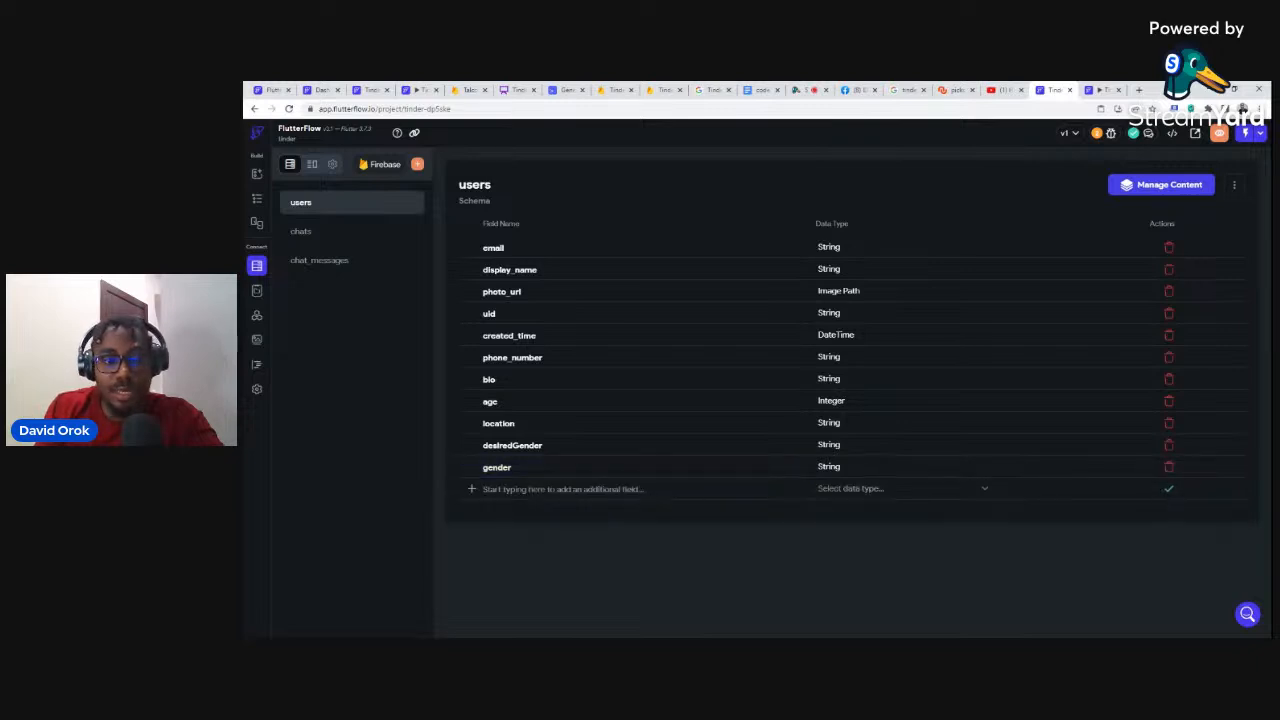
Step: Add a matches field typed as a list of Strings
left_click(637, 489)
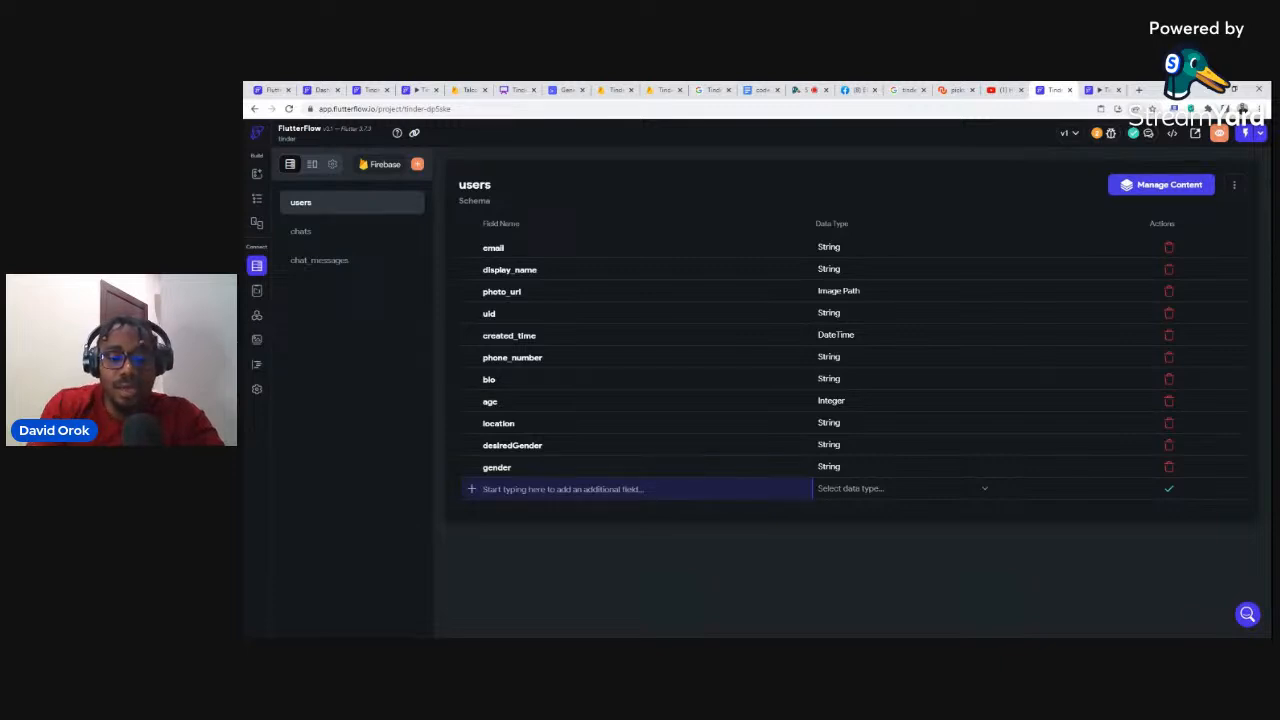
type("matches")
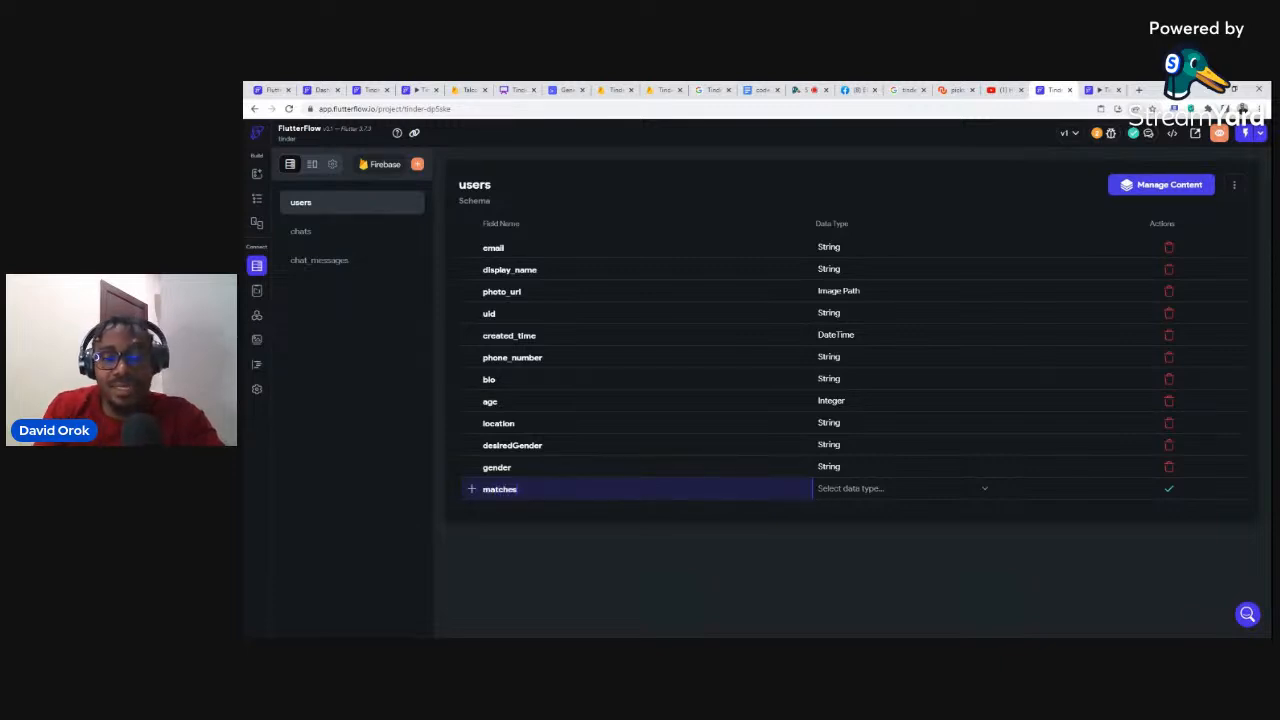
left_click(850, 489)
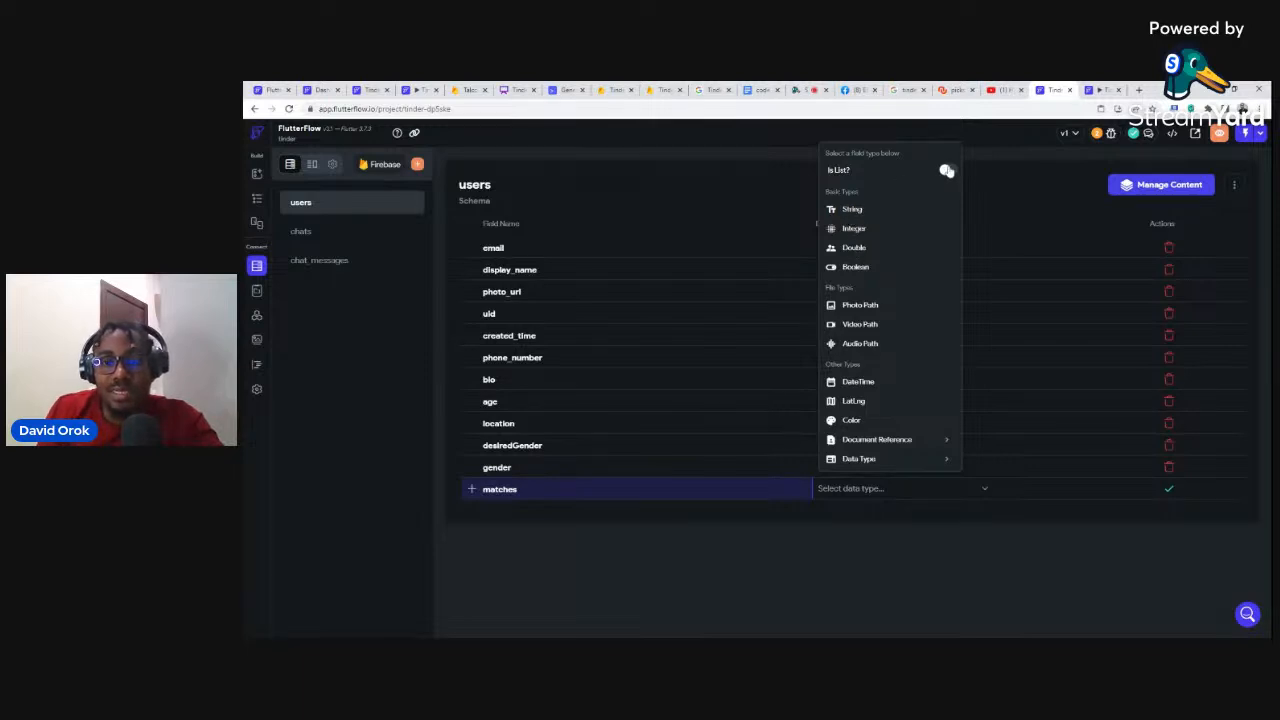
left_click(948, 170)
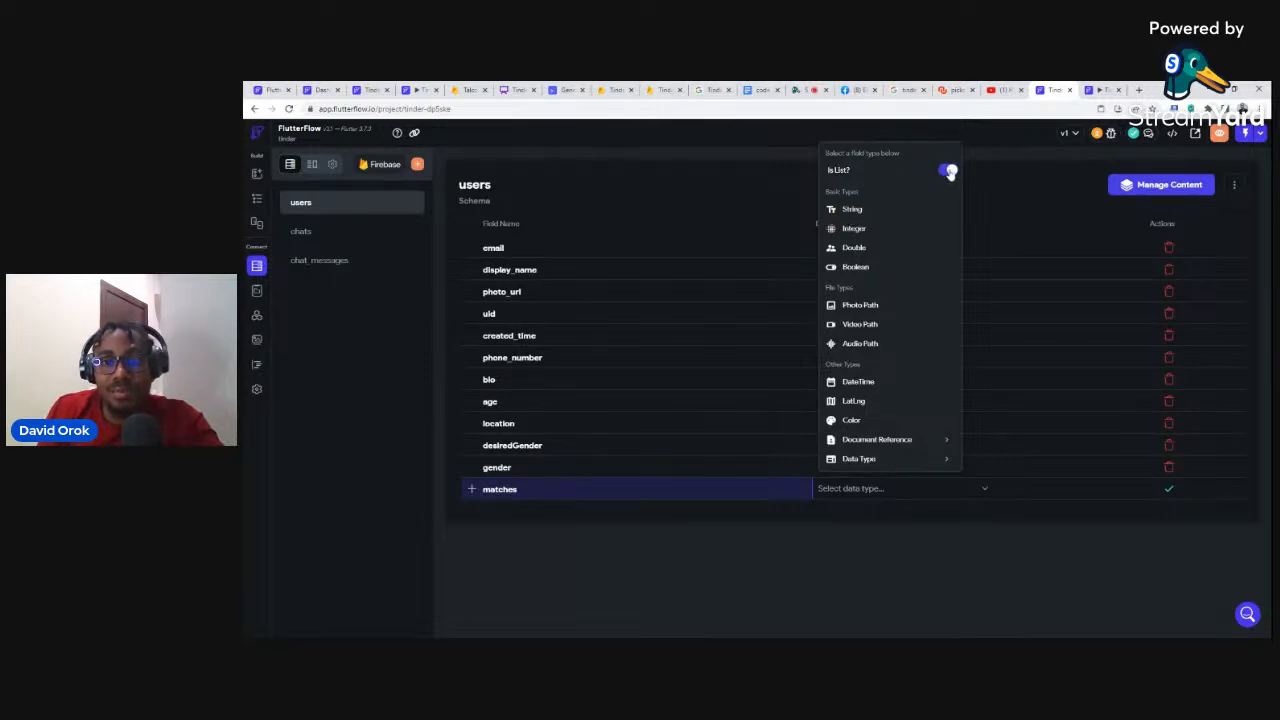
left_click(852, 209)
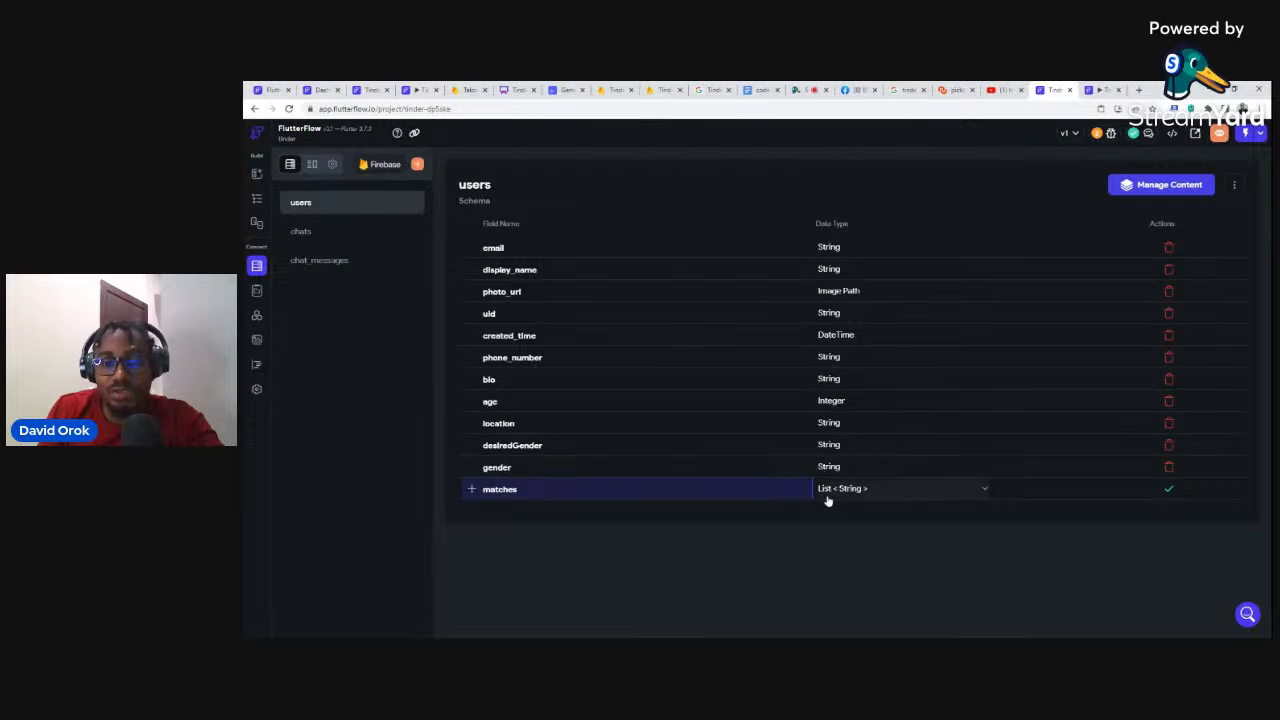
left_click(1168, 490)
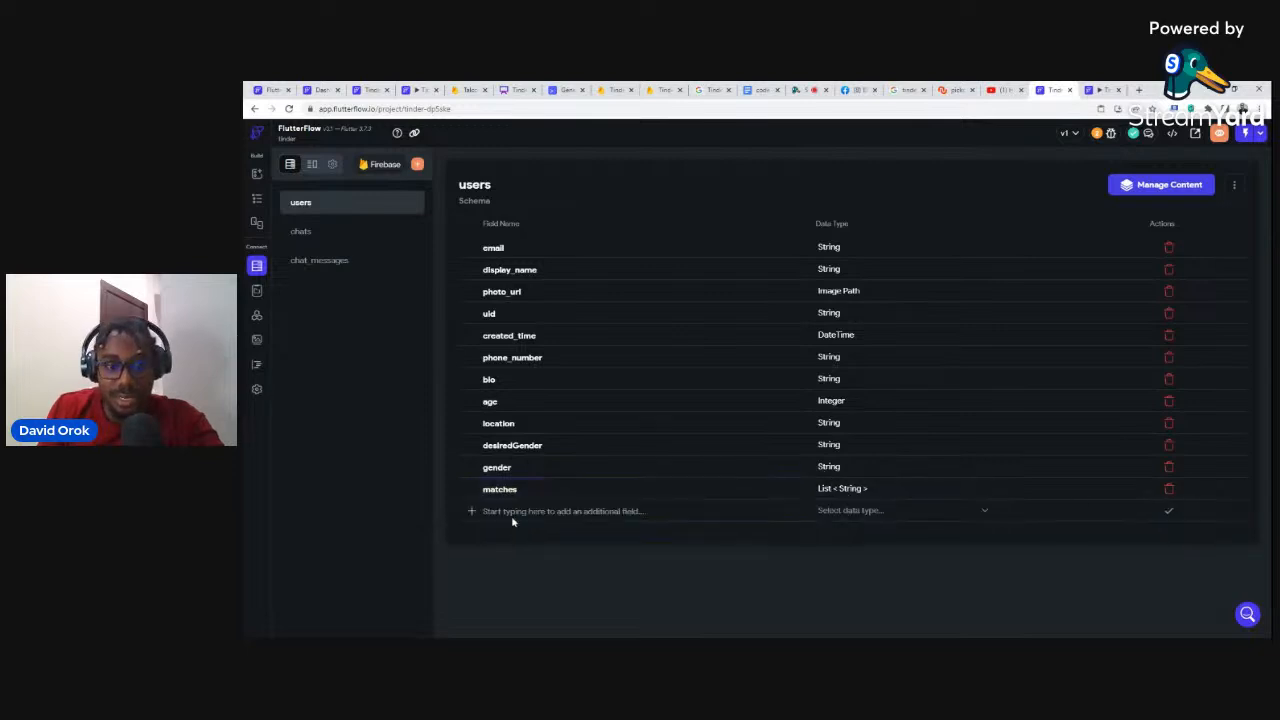
Step: Add a rejected field typed as a list of Strings
type("rejected")
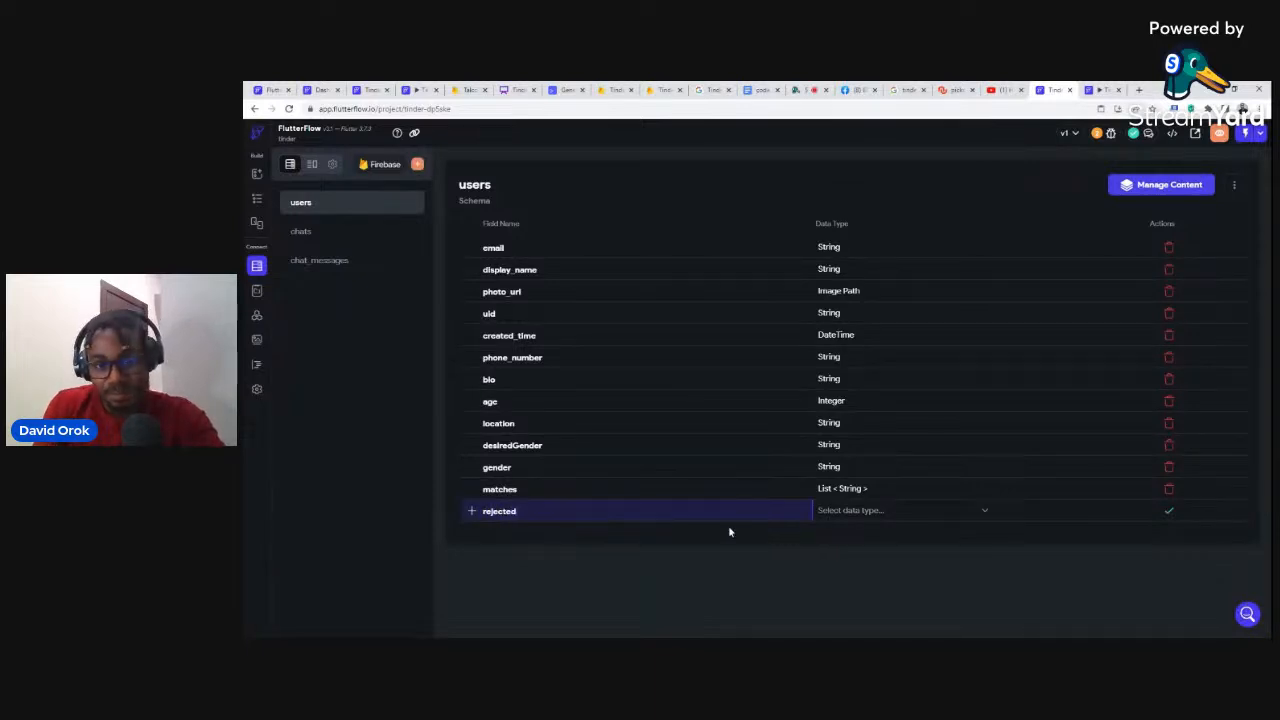
left_click(829, 511)
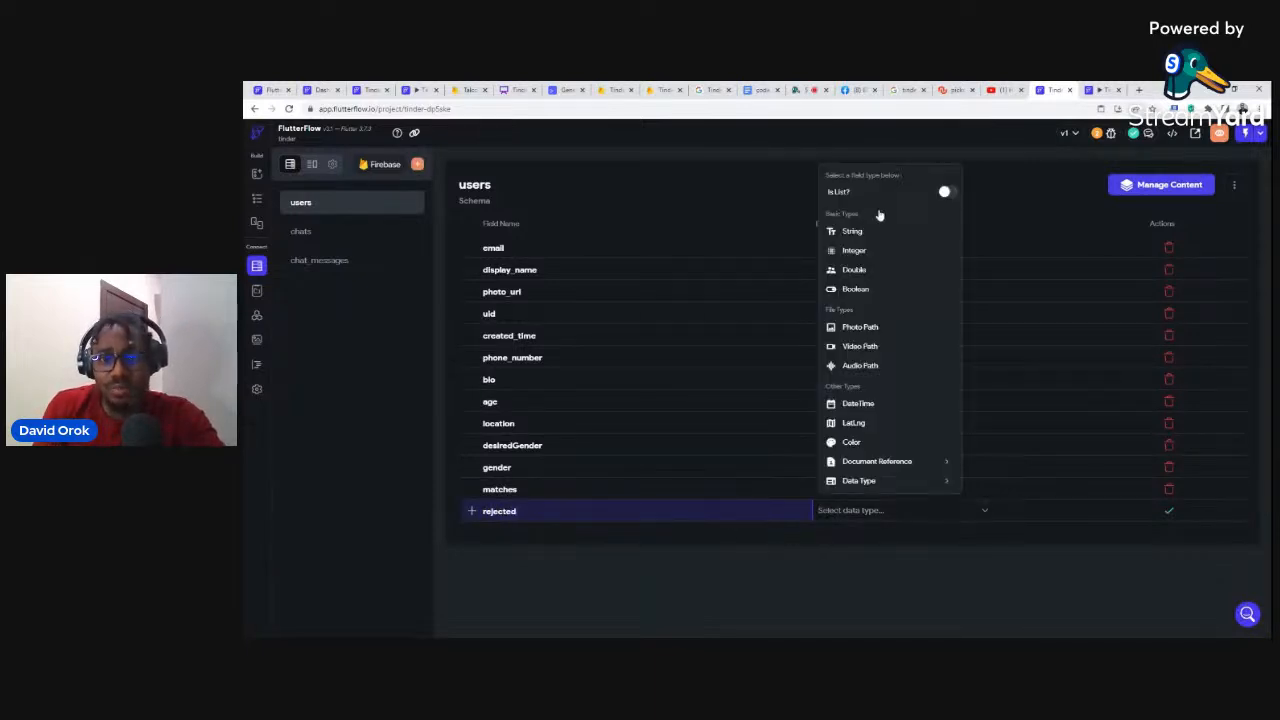
left_click(948, 191)
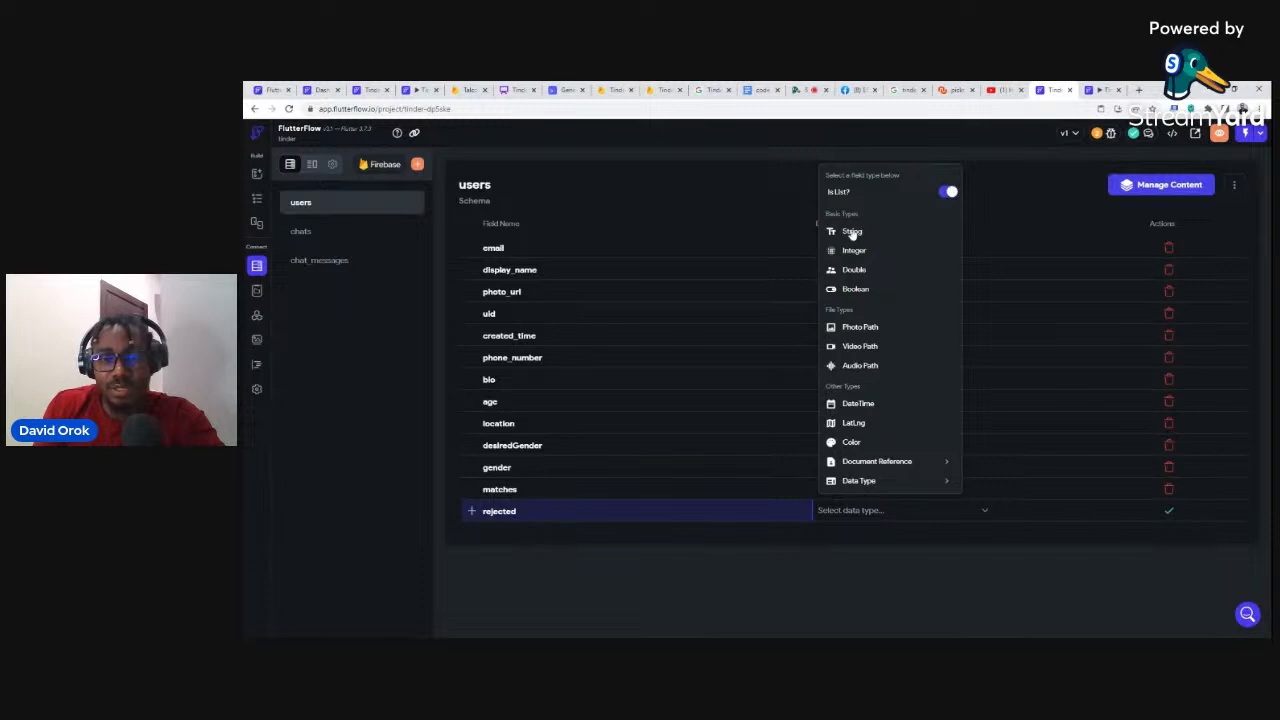
left_click(851, 233)
left_click(1168, 512)
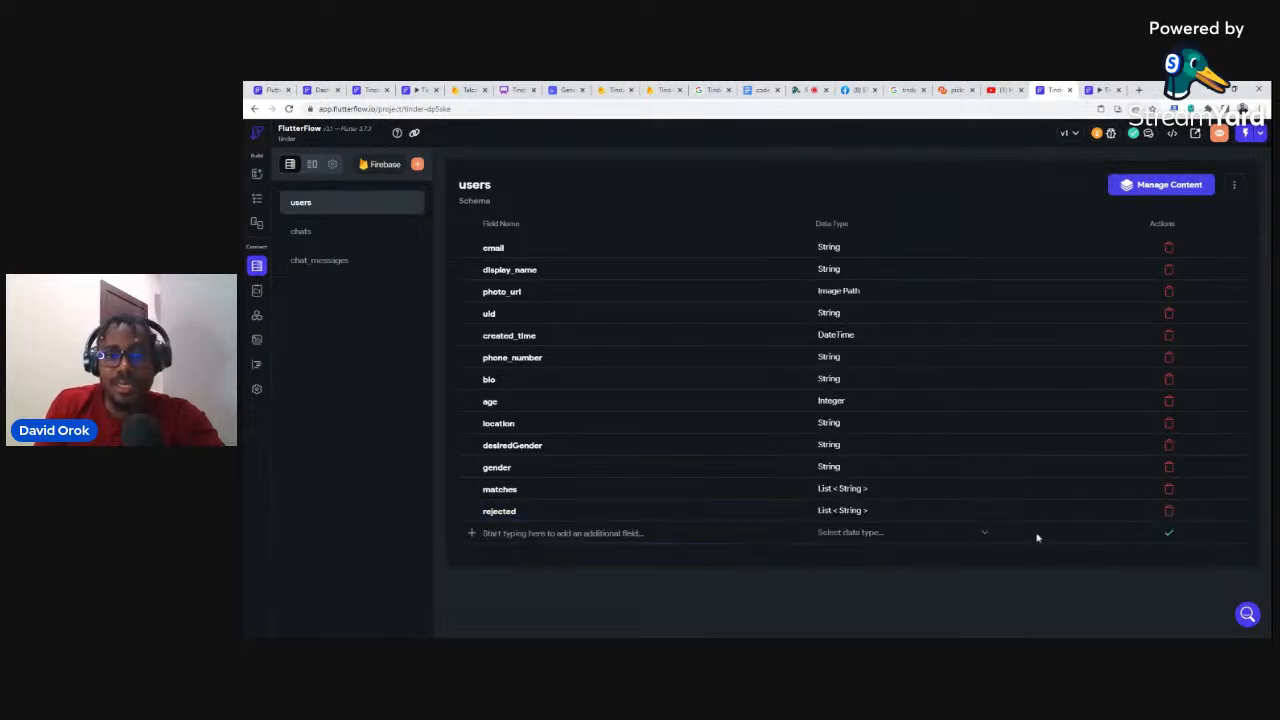
left_click(1168, 536)
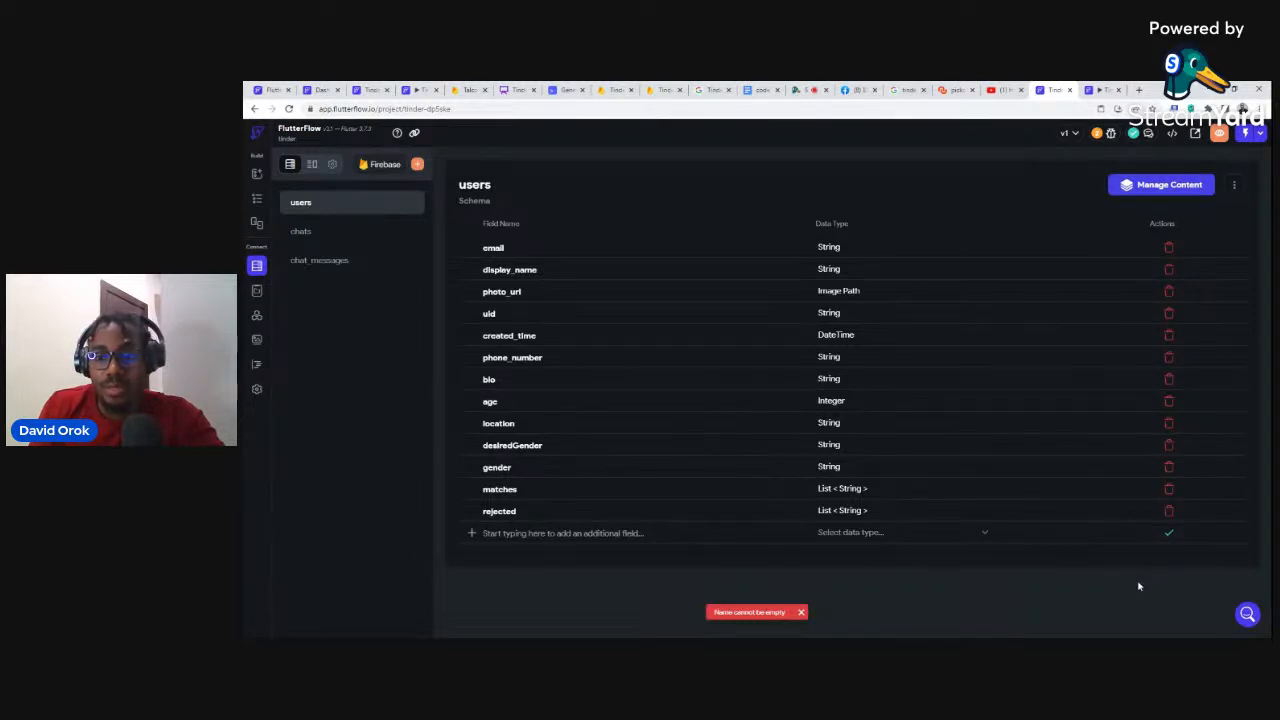
Step: Review the users document in the Whimsical Firestore diagram, then switch to the running Tinder app
left_click(1172, 533)
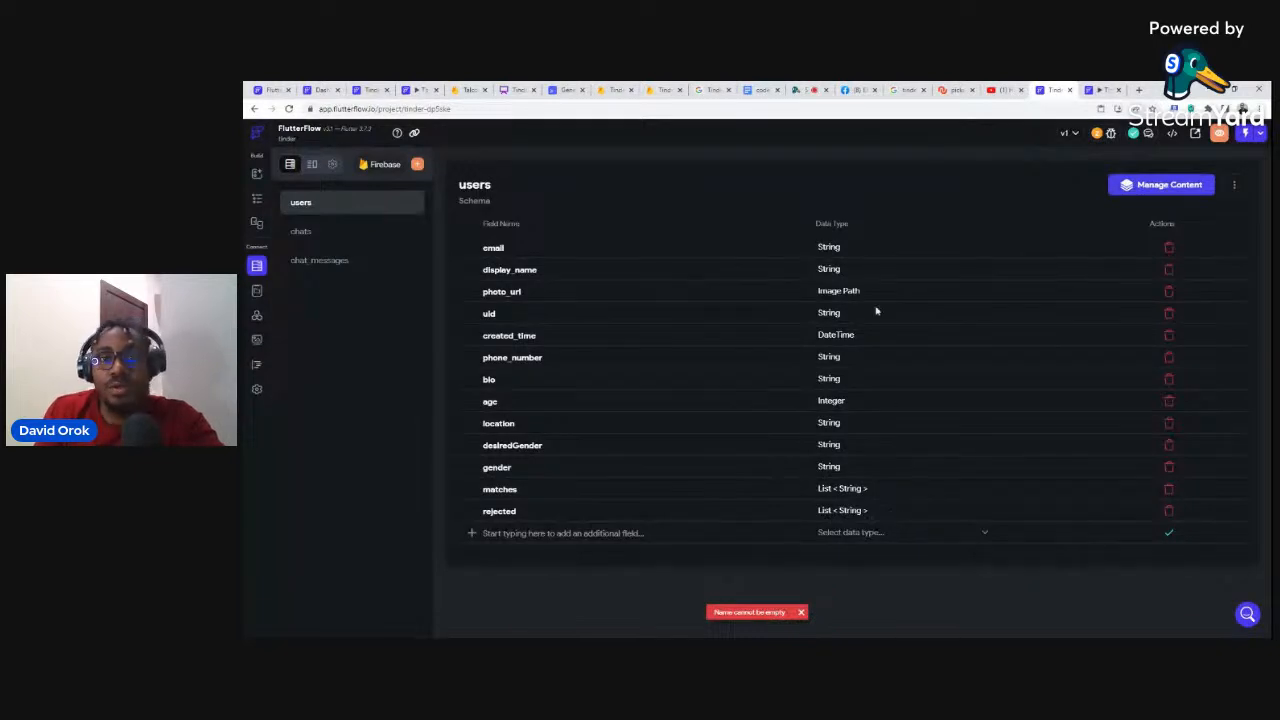
left_click(515, 90)
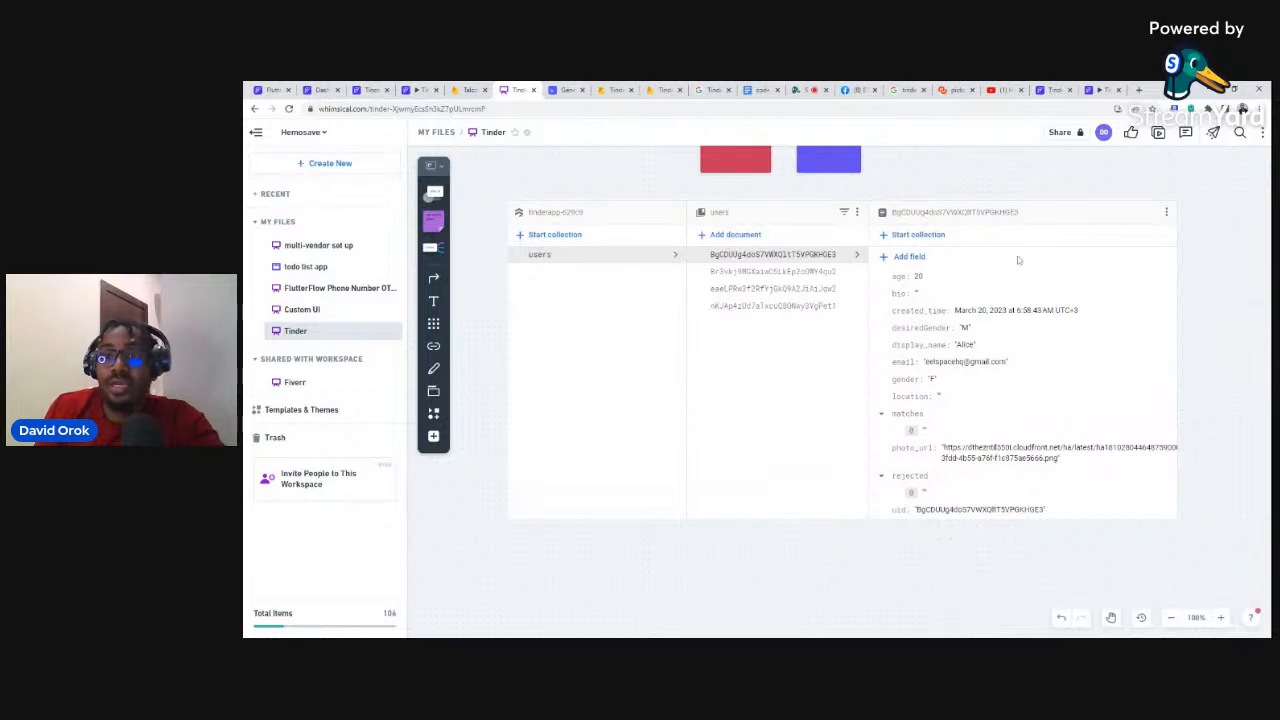
left_click(1100, 89)
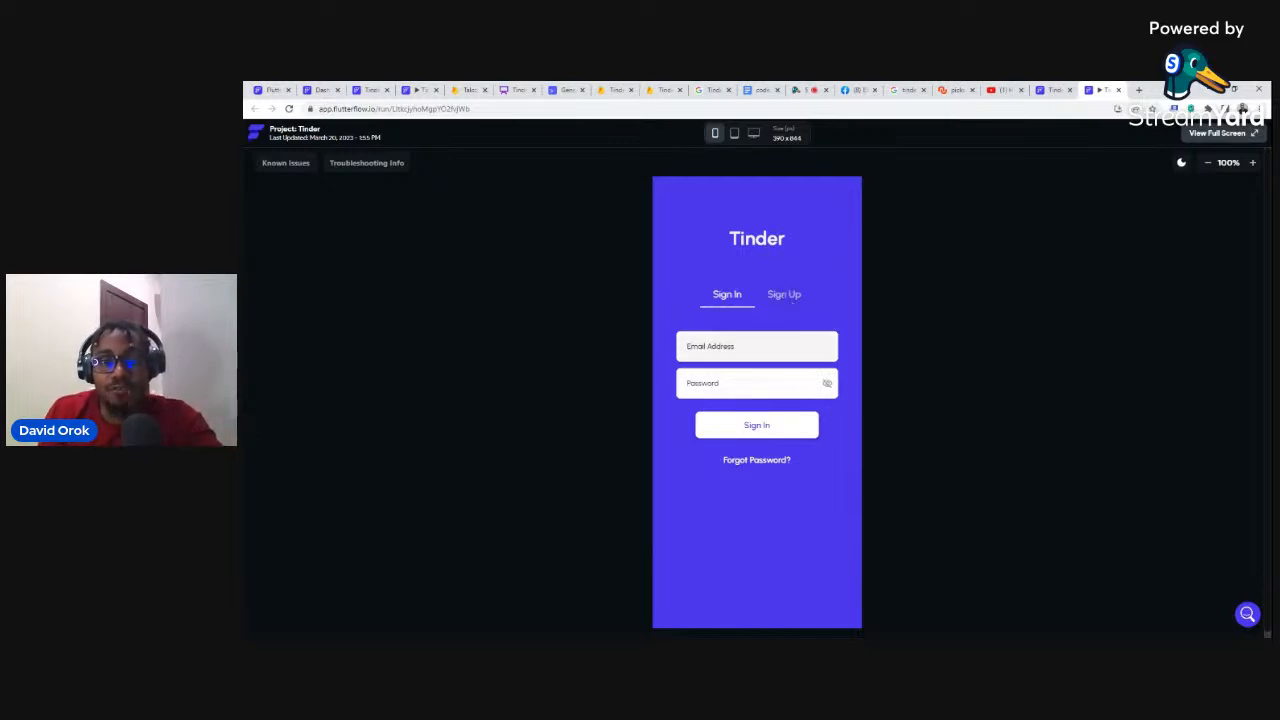
Step: Open the running app's Sign Up form and enter a test email address and password
left_click(752, 429)
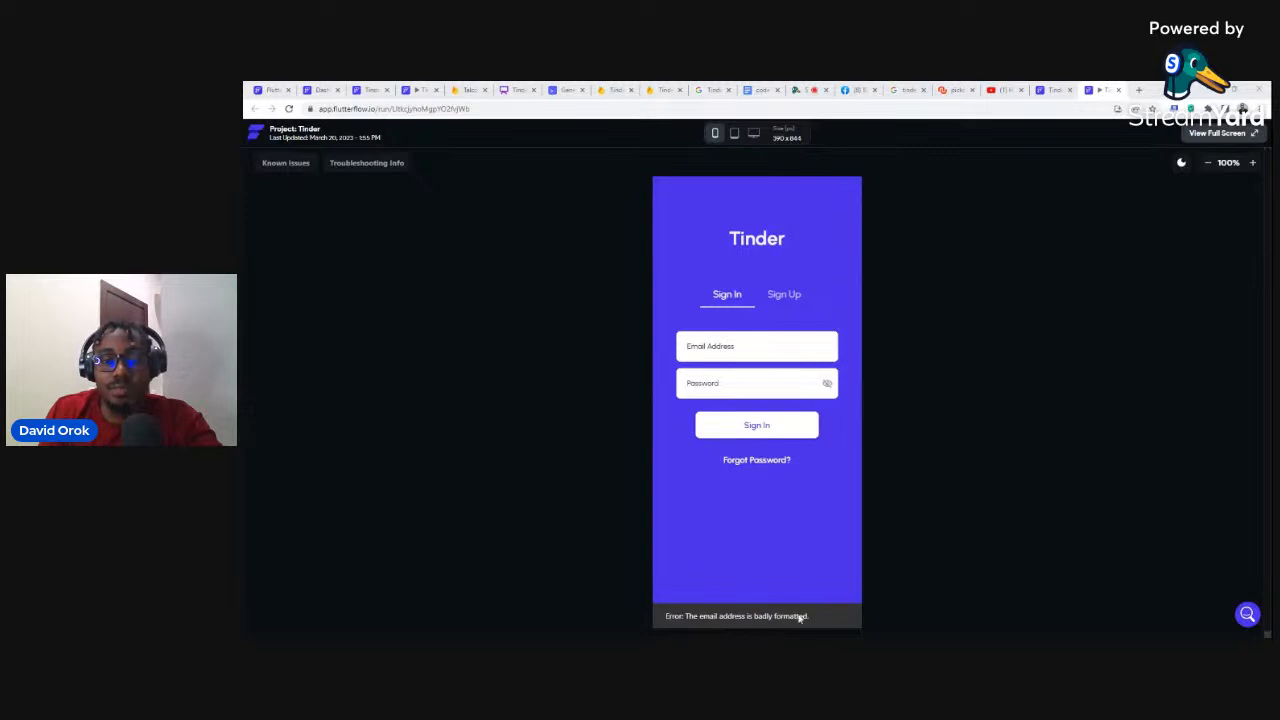
left_click(784, 296)
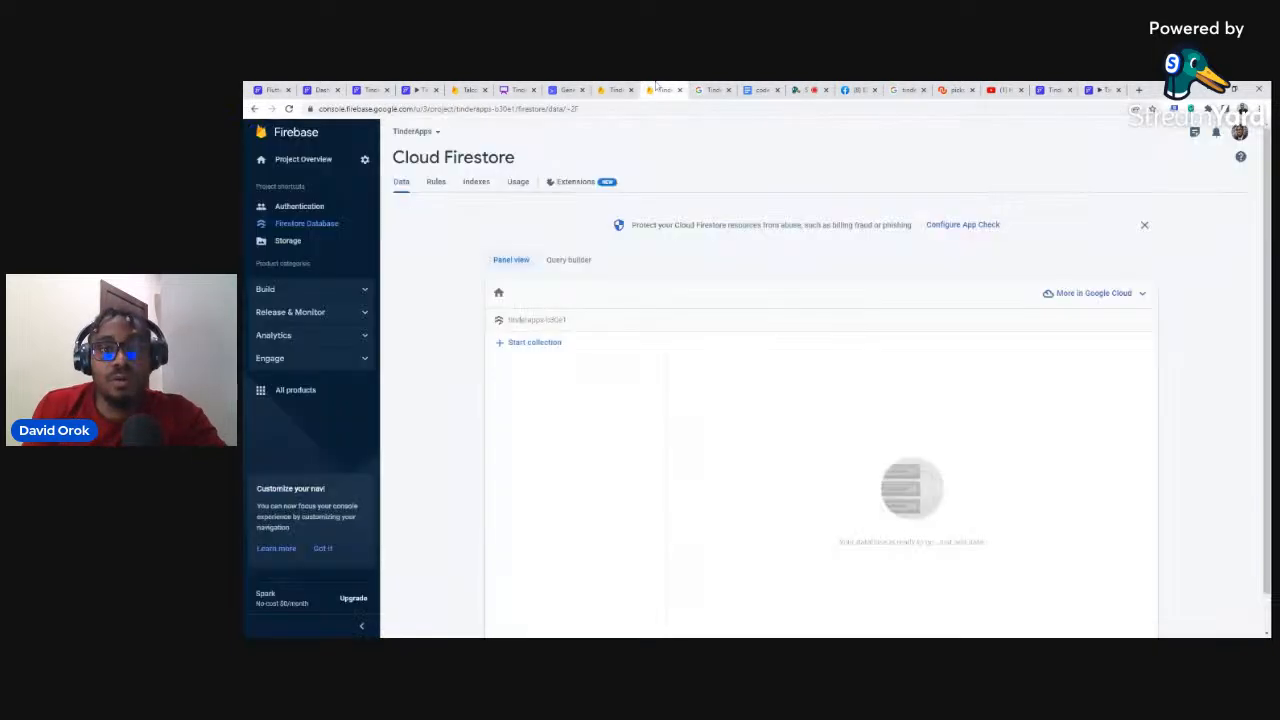
left_click(663, 90)
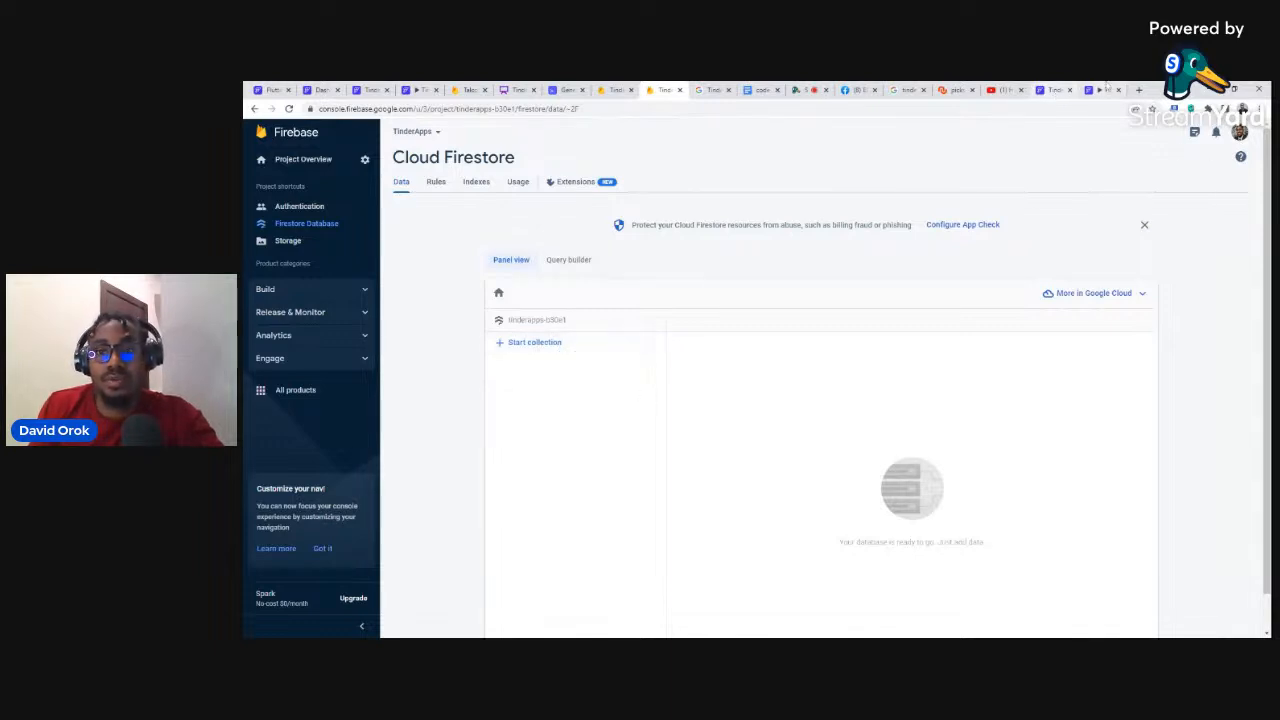
left_click(1099, 89)
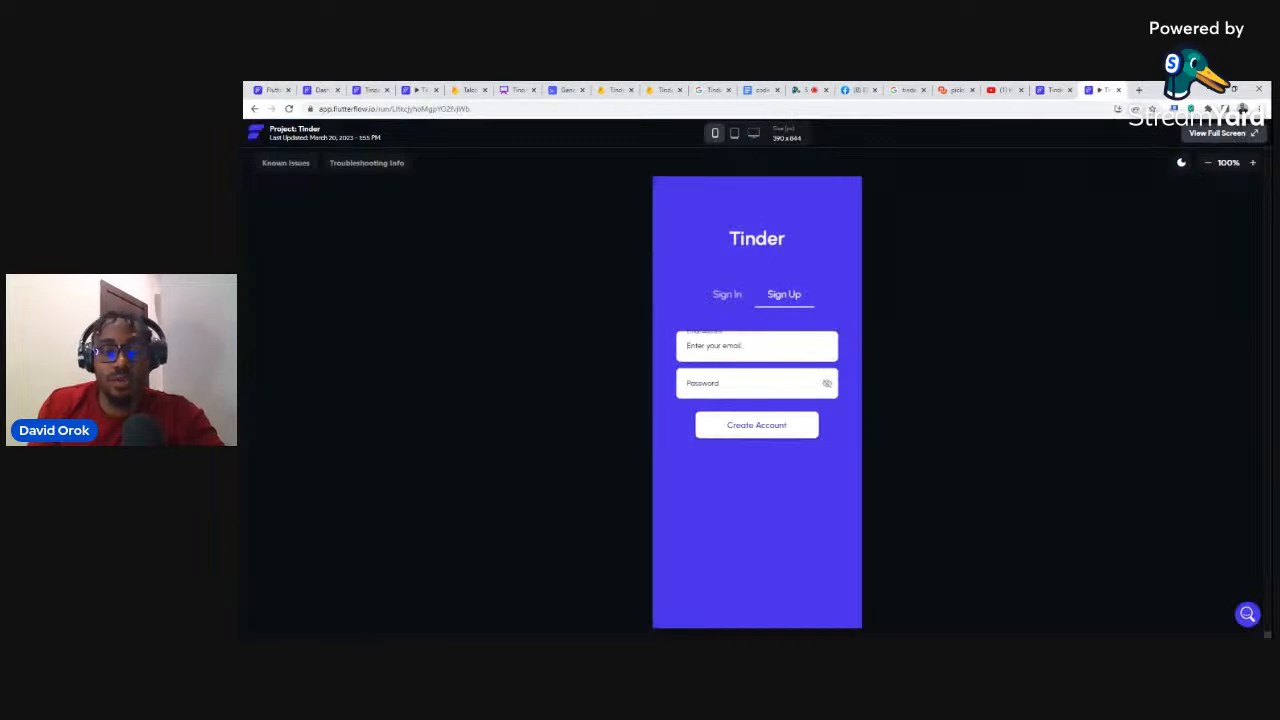
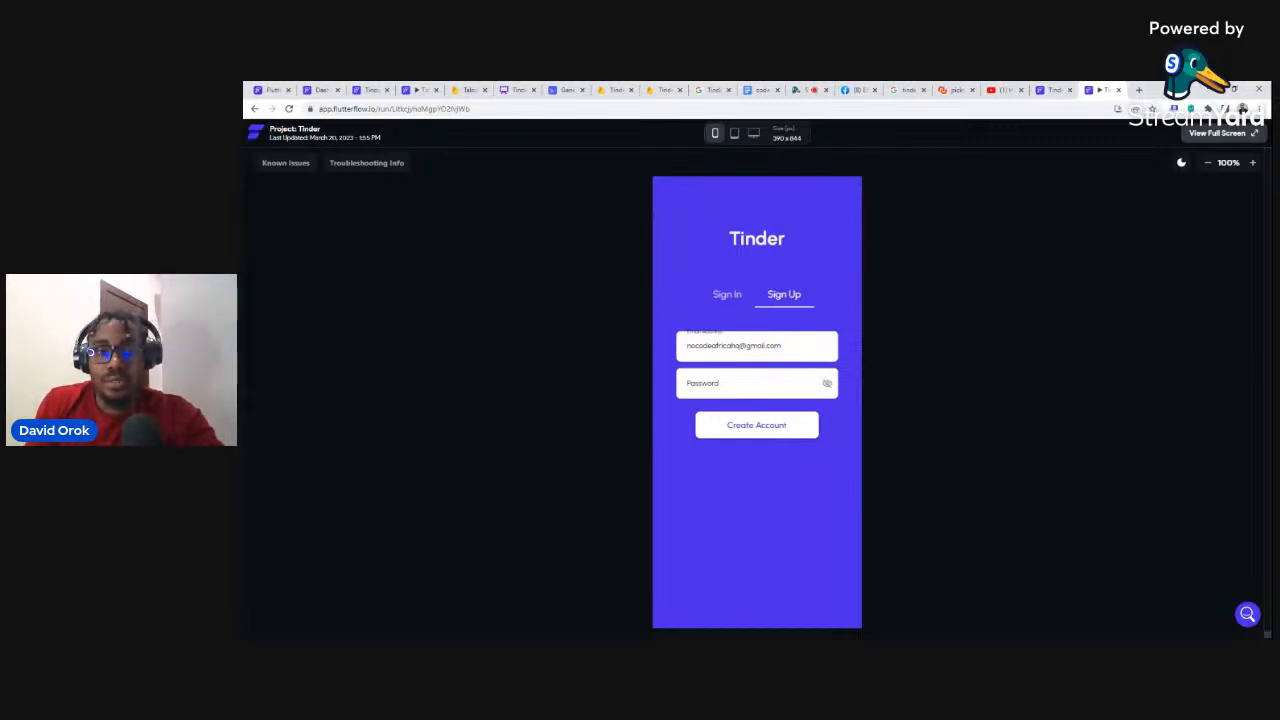
key("Tab")
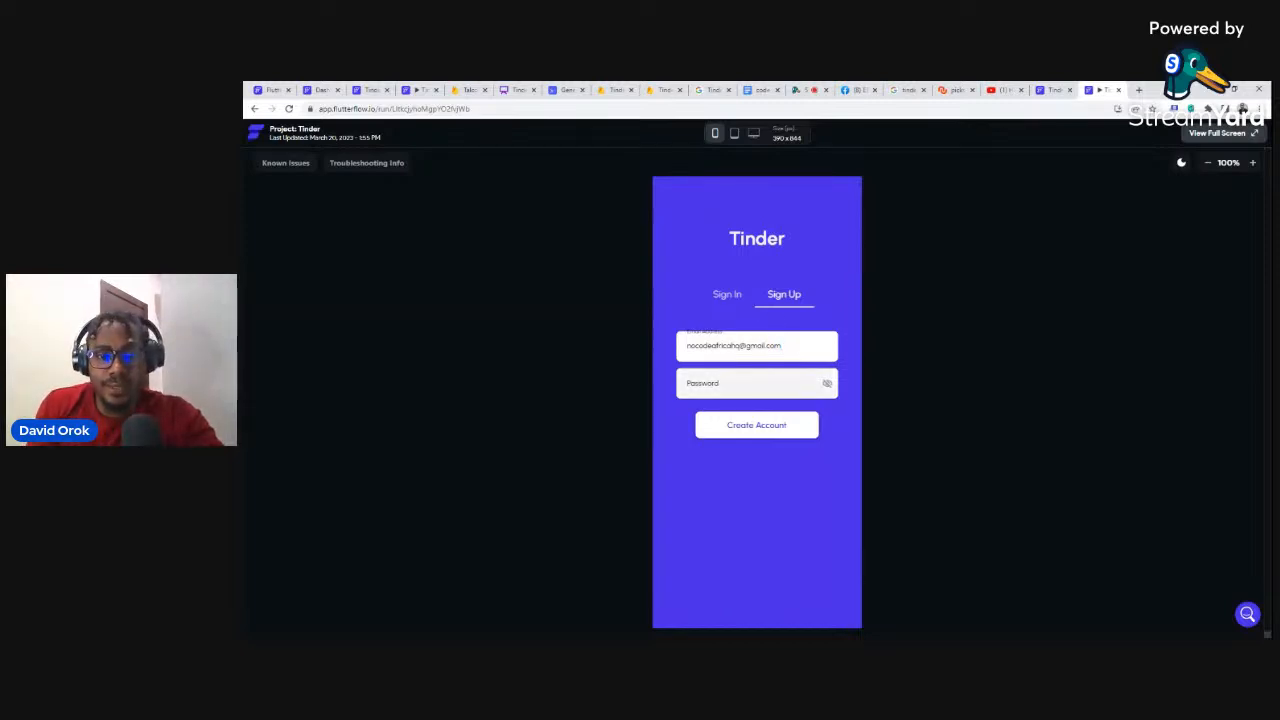
type("•••")
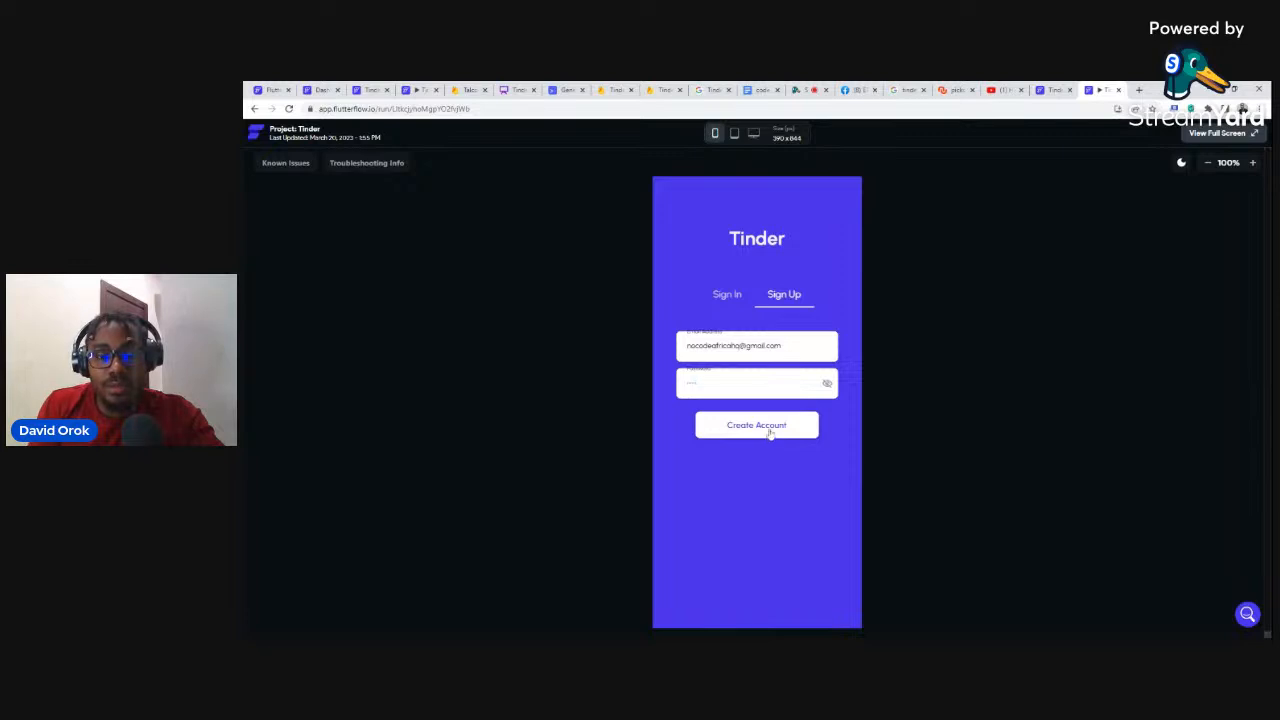
Step: Create the test account, confirm the Main Page loads, and close the run preview
left_click(770, 433)
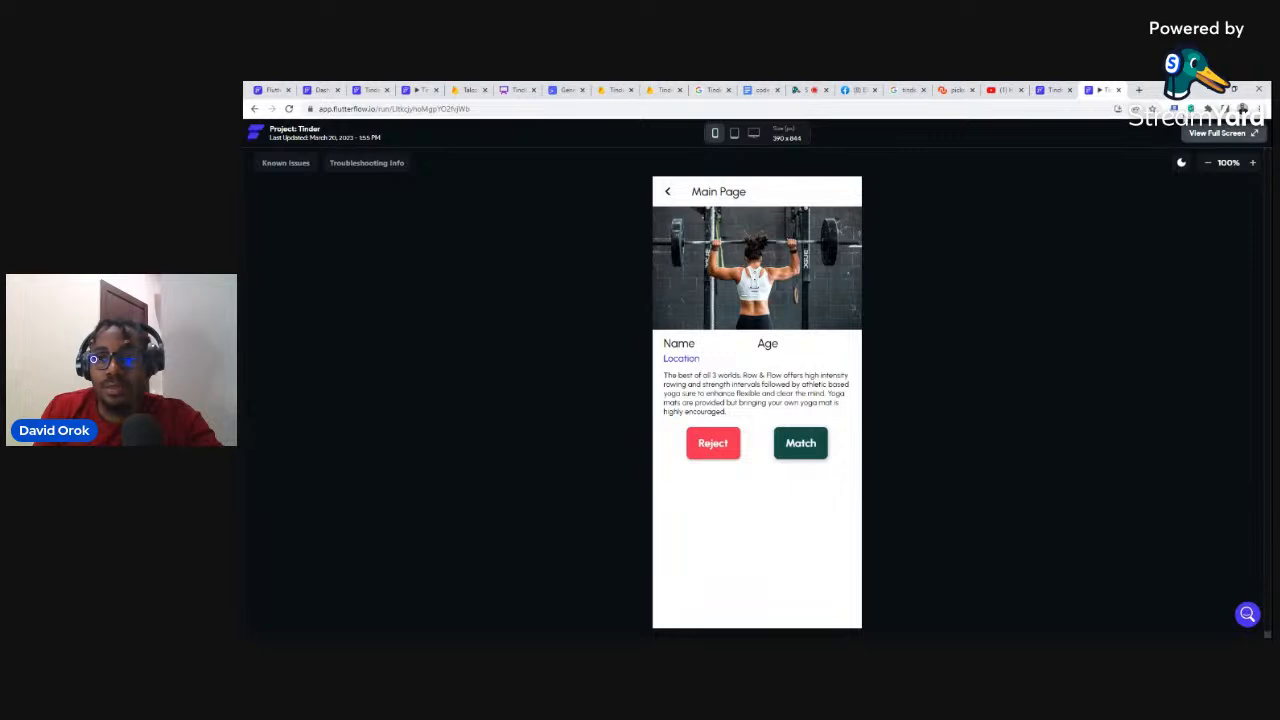
left_click(1118, 91)
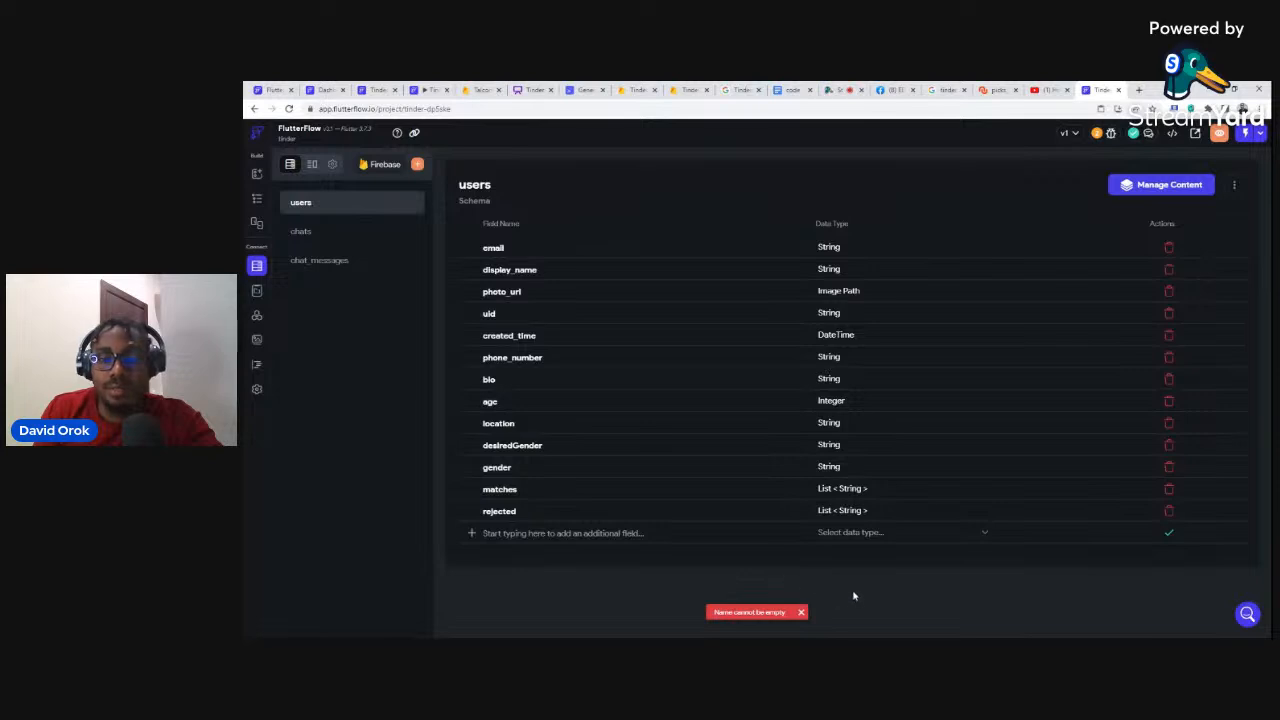
Step: Open the login page, dismiss the name-cannot-be-empty warning, and check the project's run versions
left_click(257, 200)
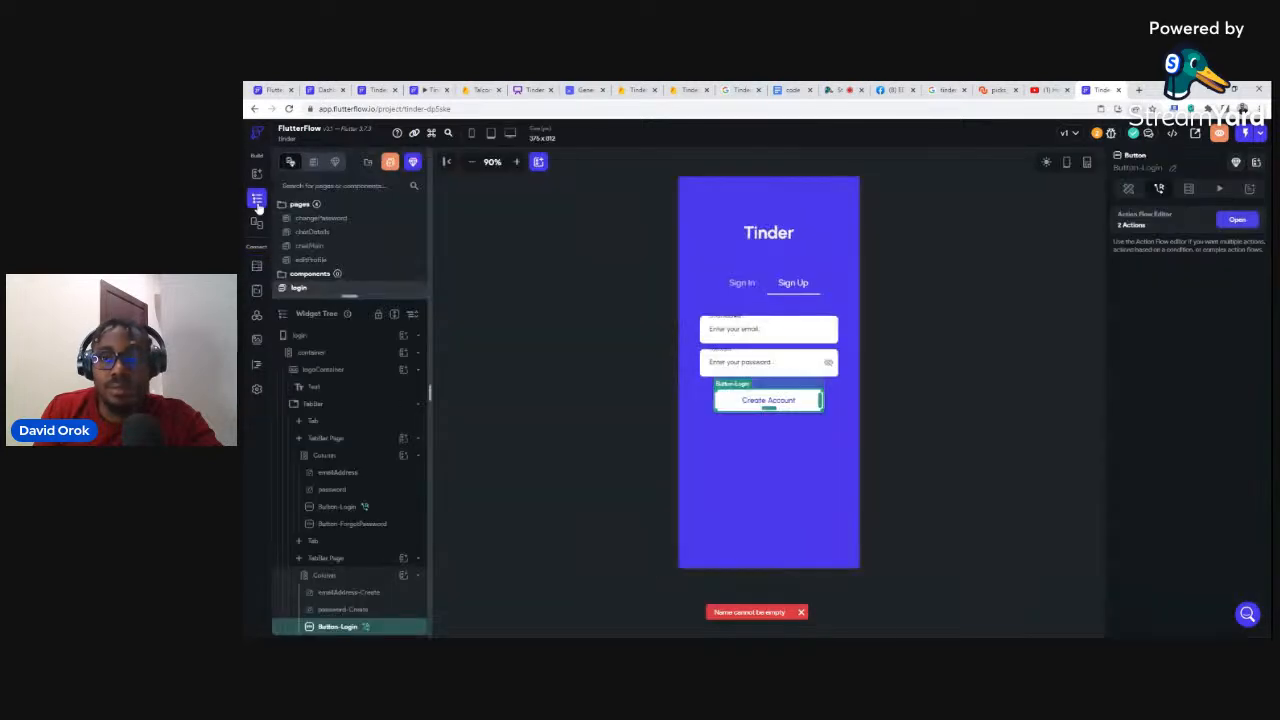
left_click(802, 612)
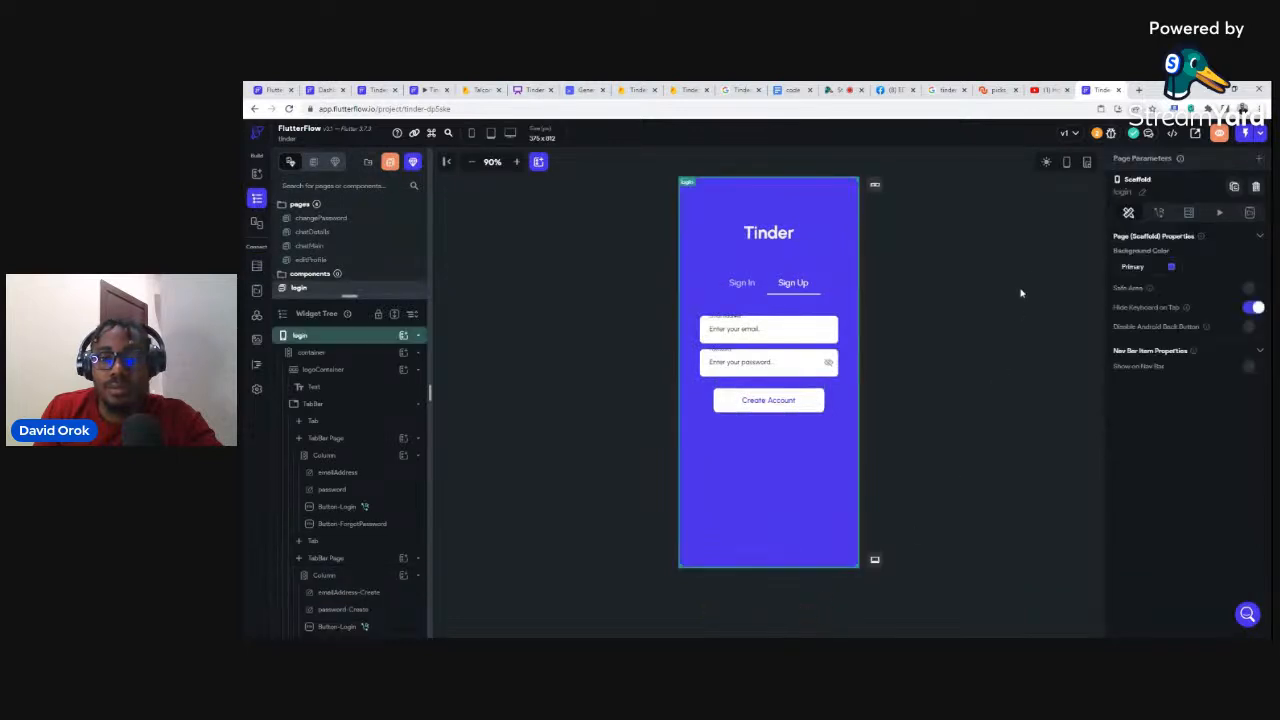
left_click(1263, 134)
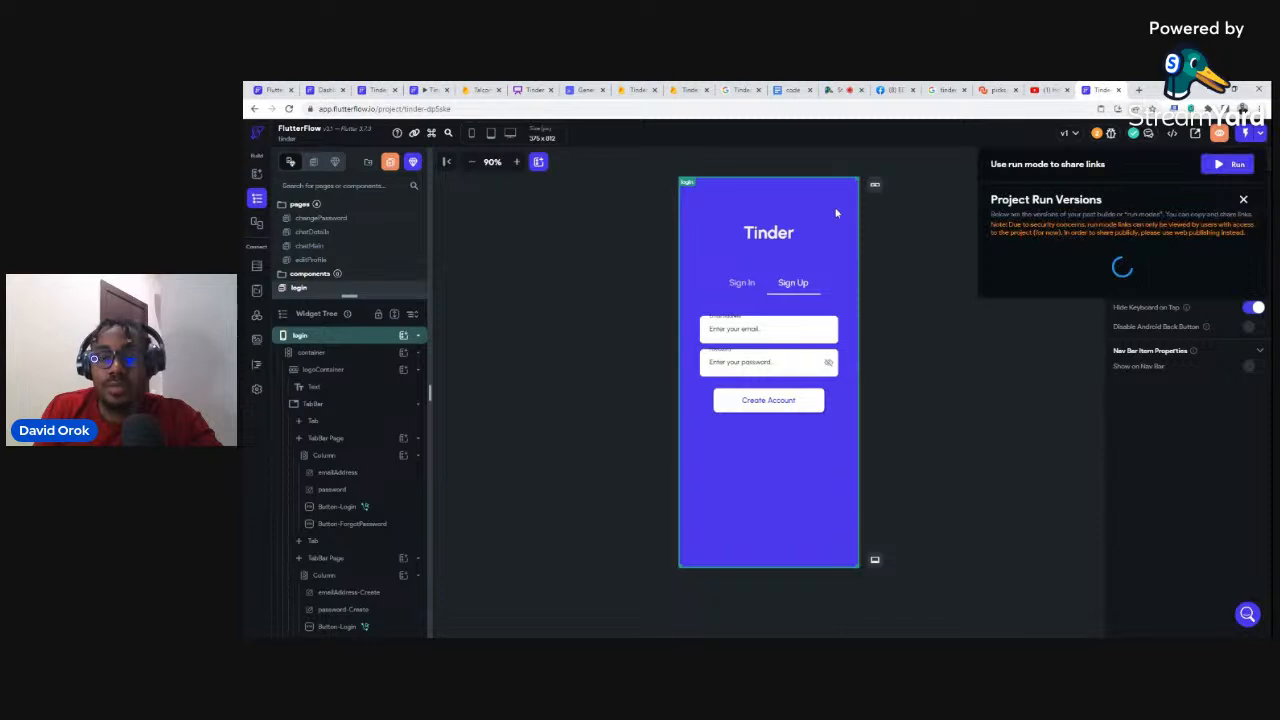
left_click(910, 172)
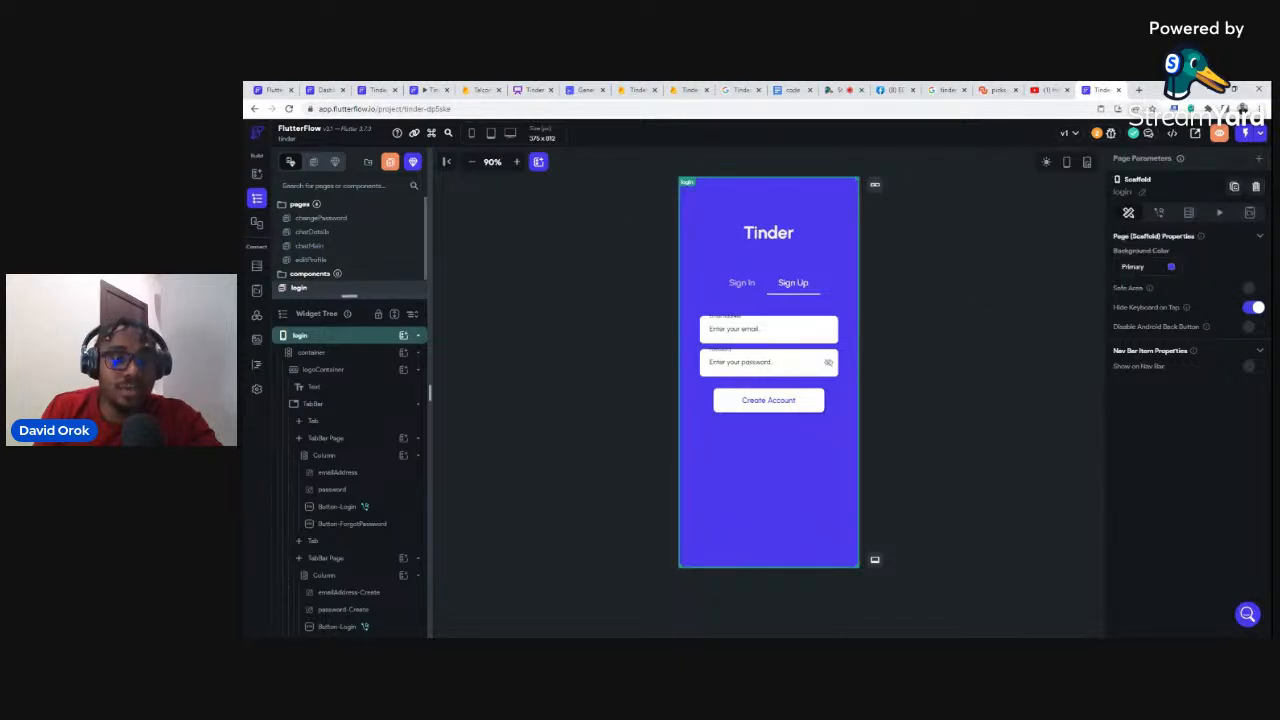
Step: Open mainPage from the Pages list and select its Column-MainContent container
left_click_drag(348, 336, 348, 350)
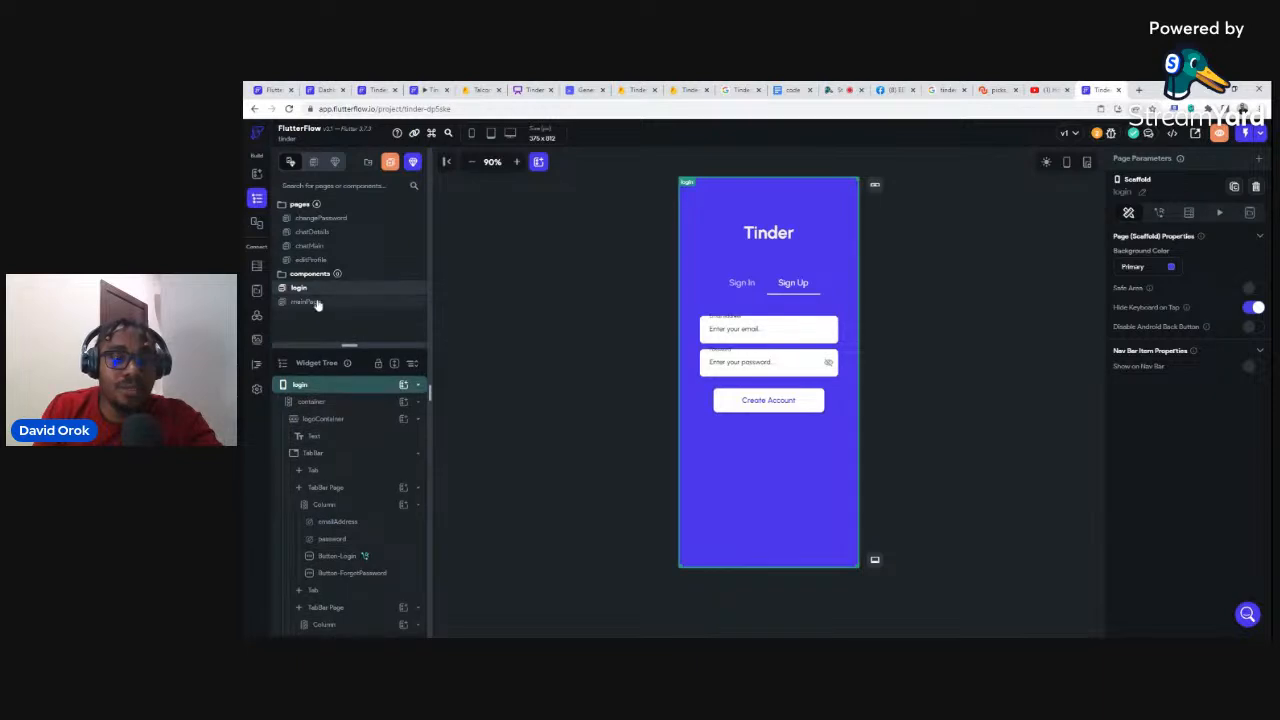
left_click(306, 302)
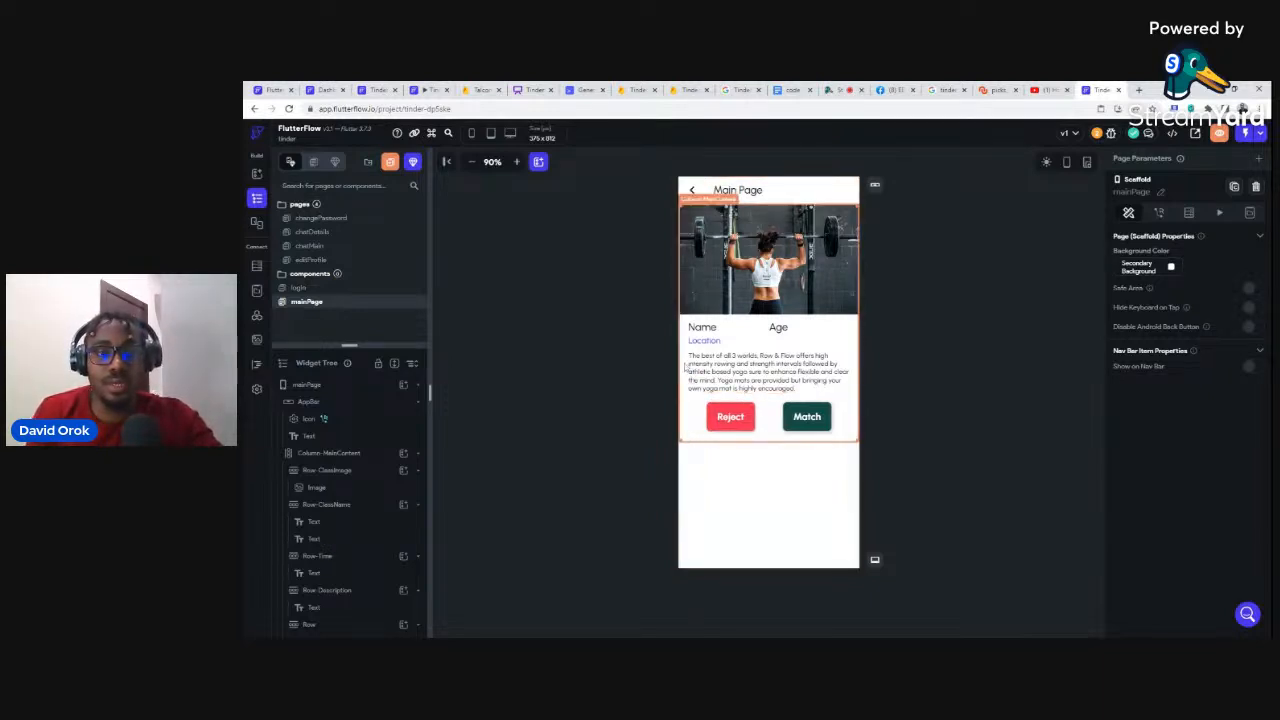
left_click(685, 368)
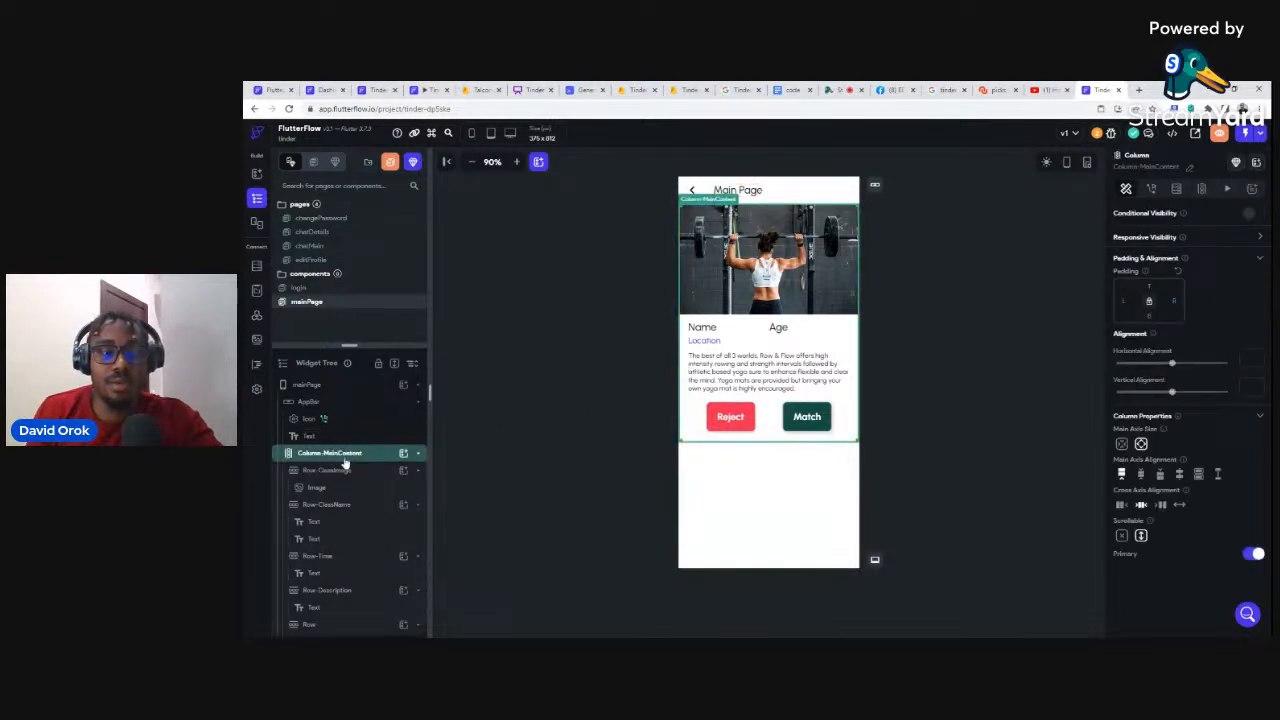
Step: Add an Icon widget to Column-MainContent and set it to the Material logout icon
left_click(404, 454)
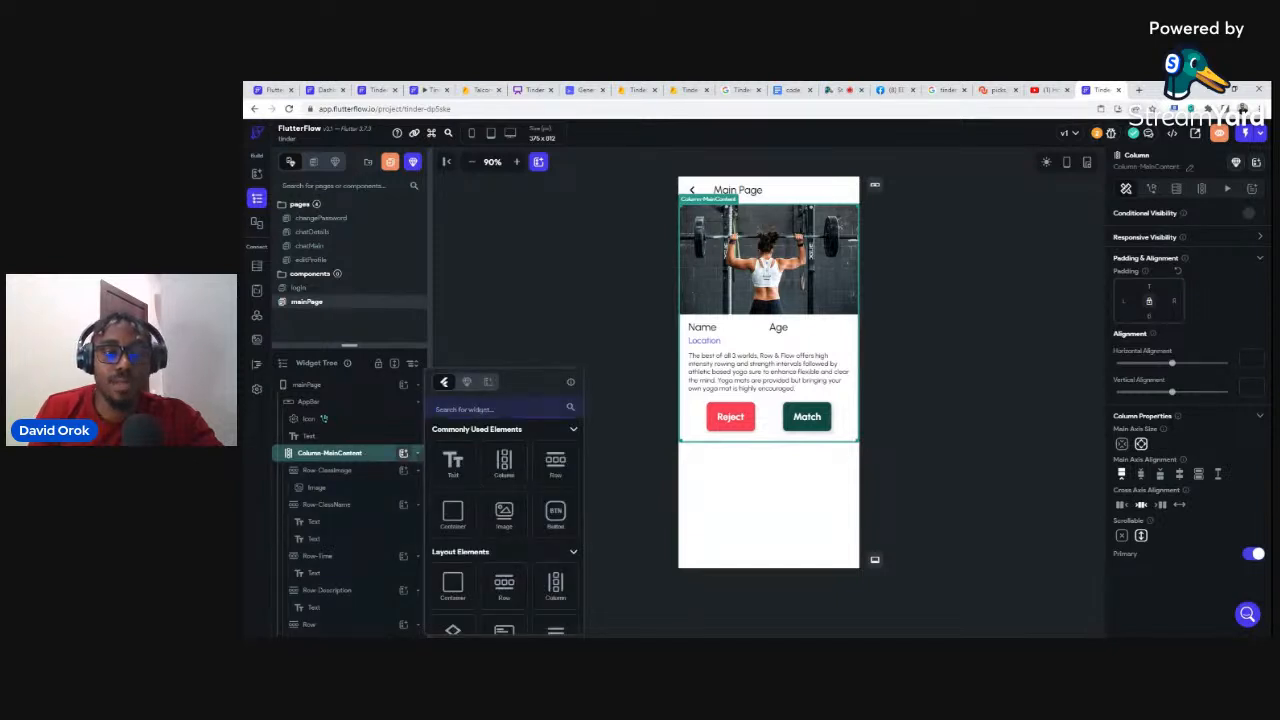
type("icon")
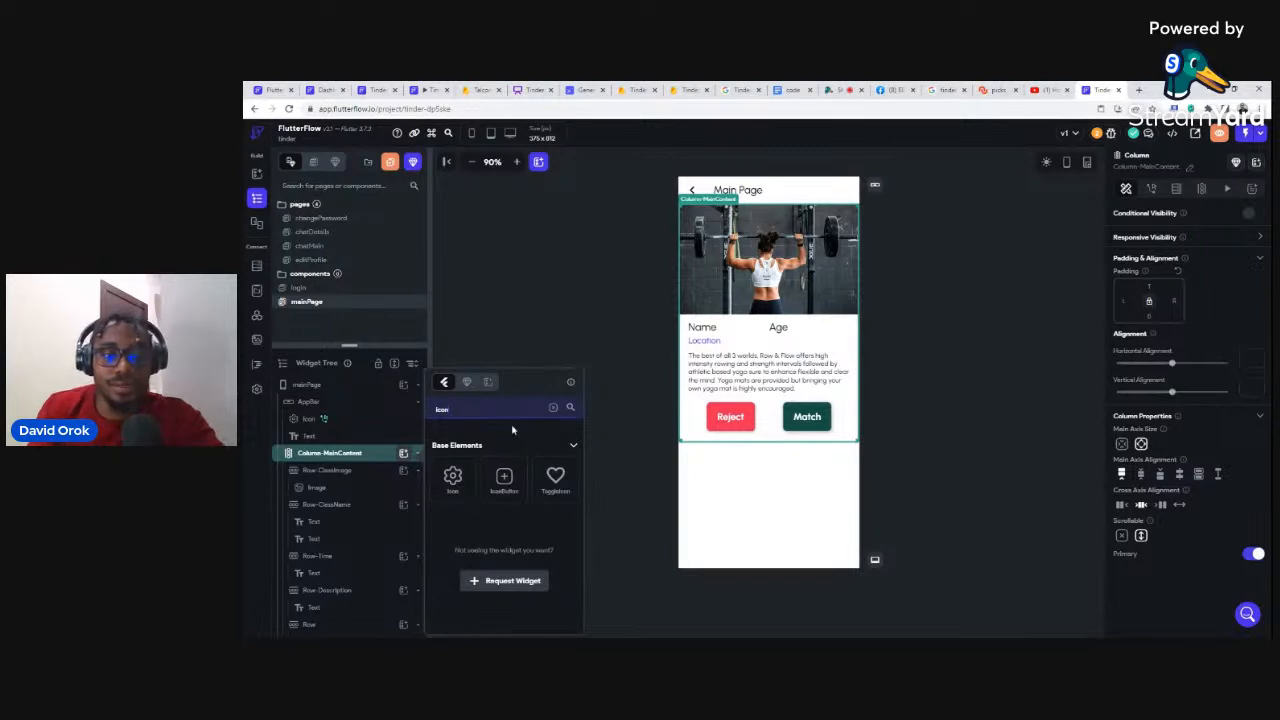
left_click(451, 482)
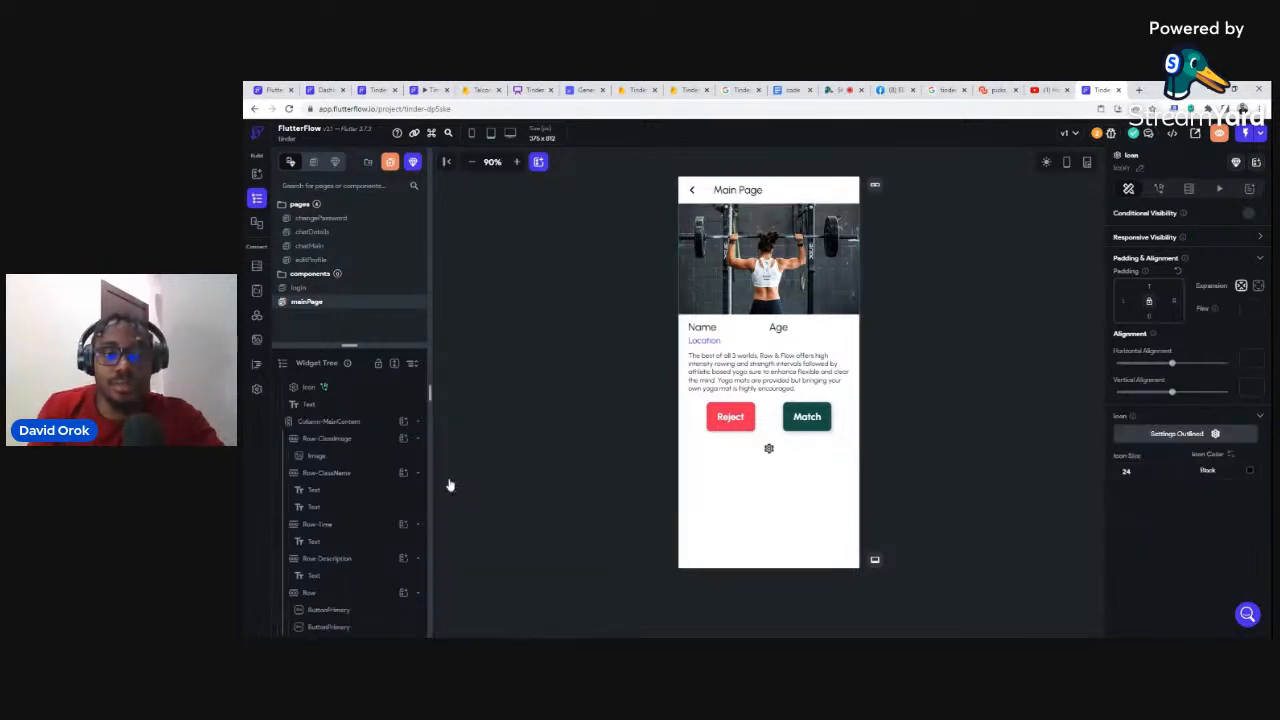
left_click(1183, 435)
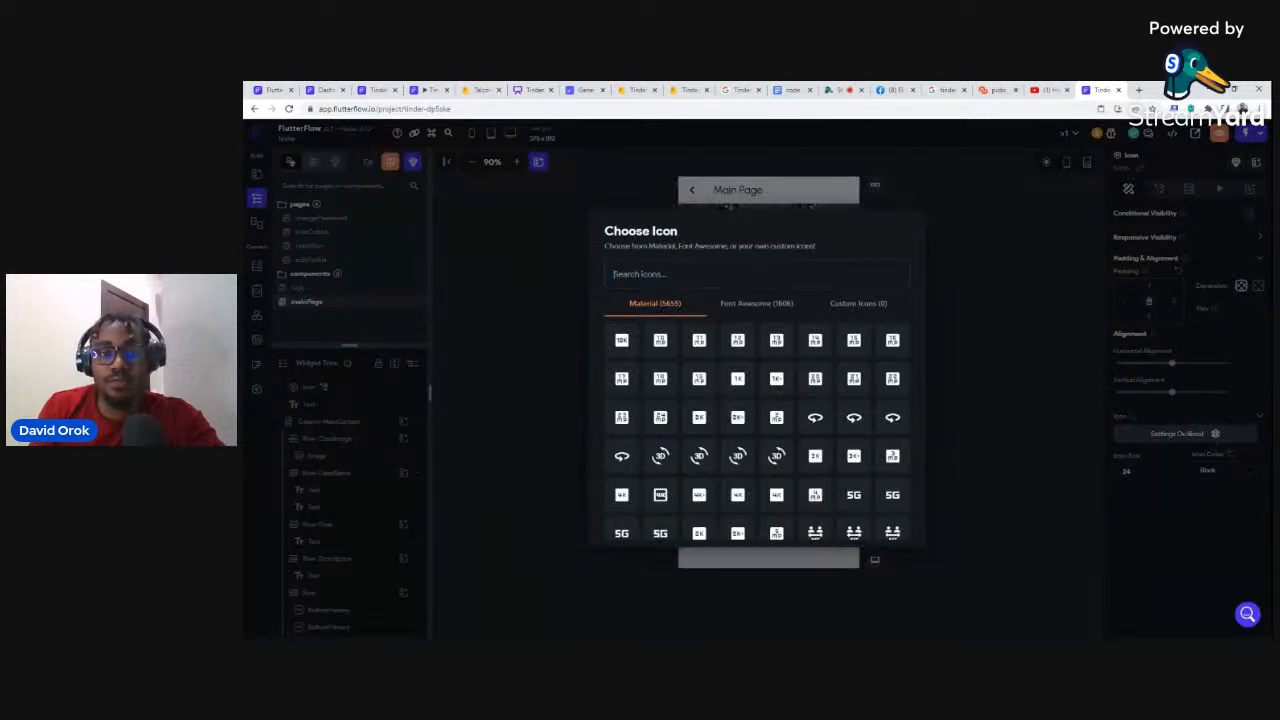
type("l")
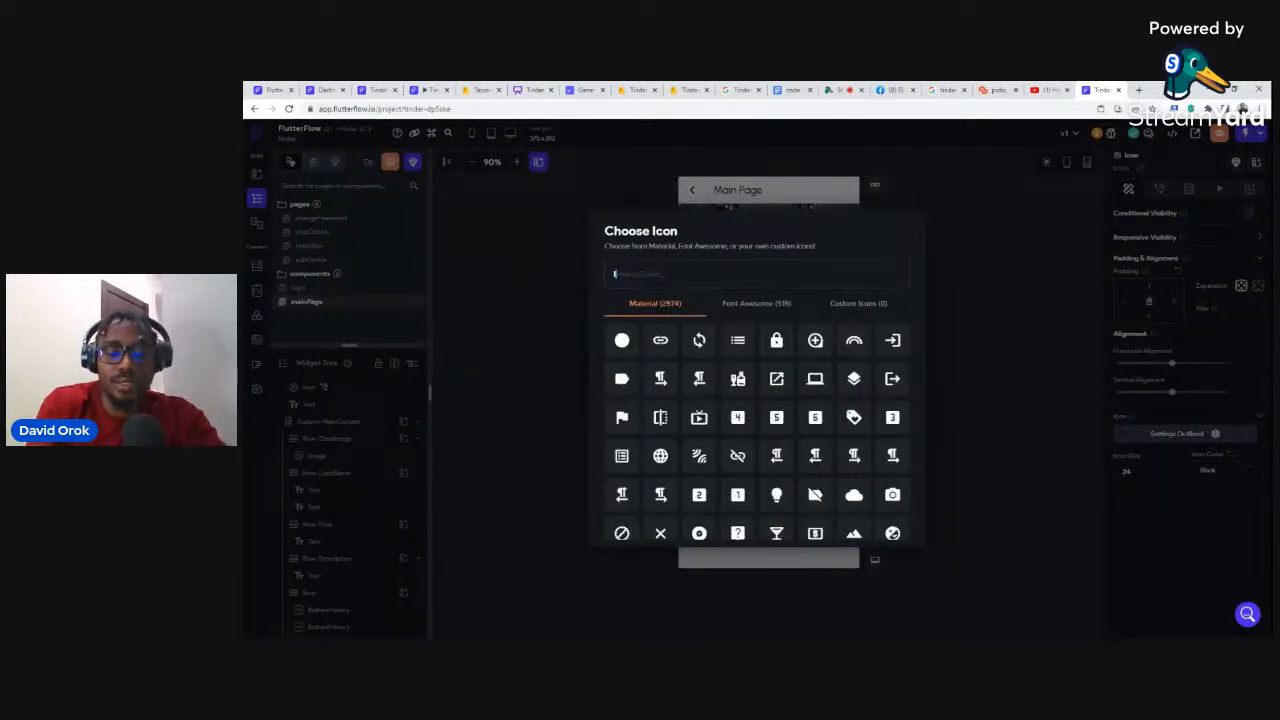
type("ogou")
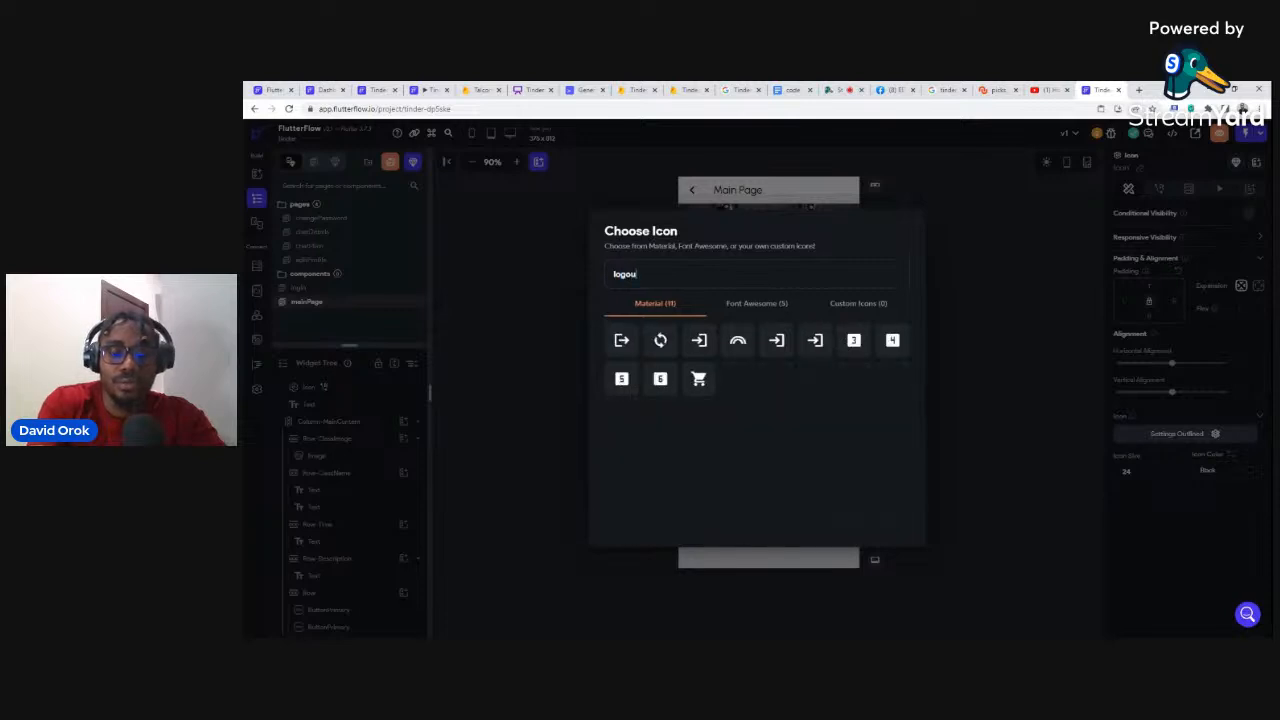
left_click(622, 341)
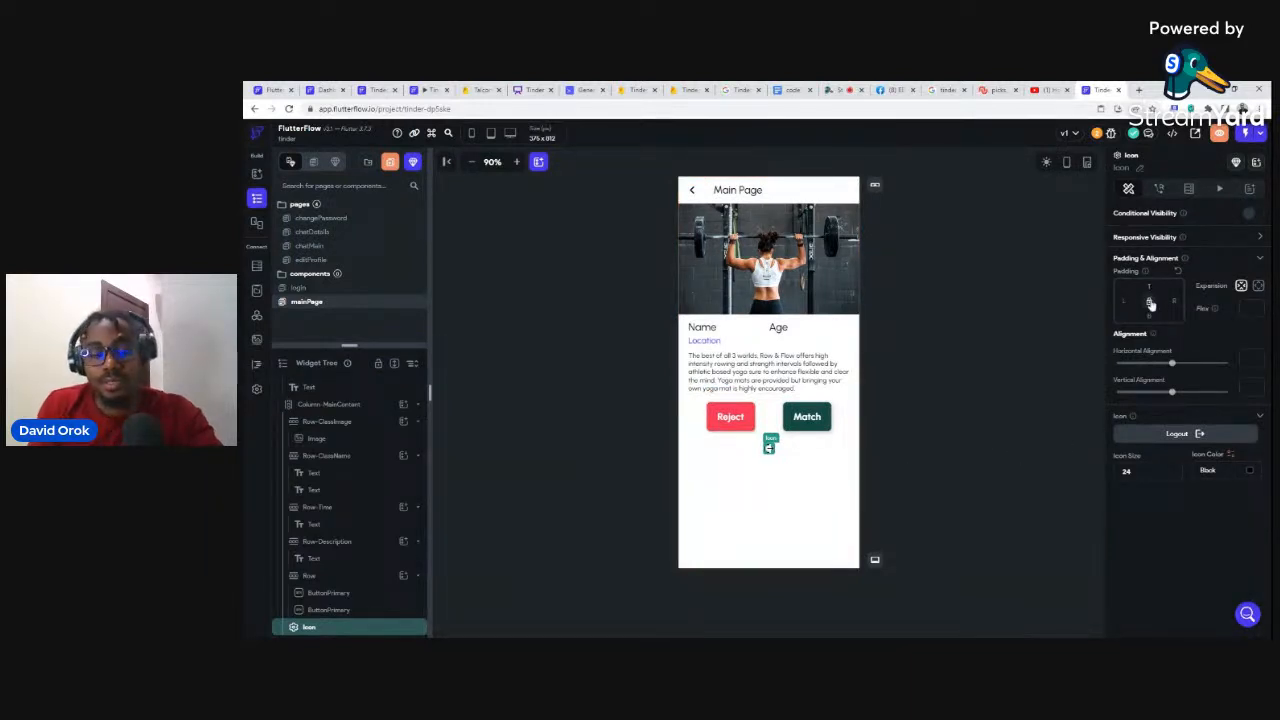
Step: Set the logout icon's top padding to 100
type("50")
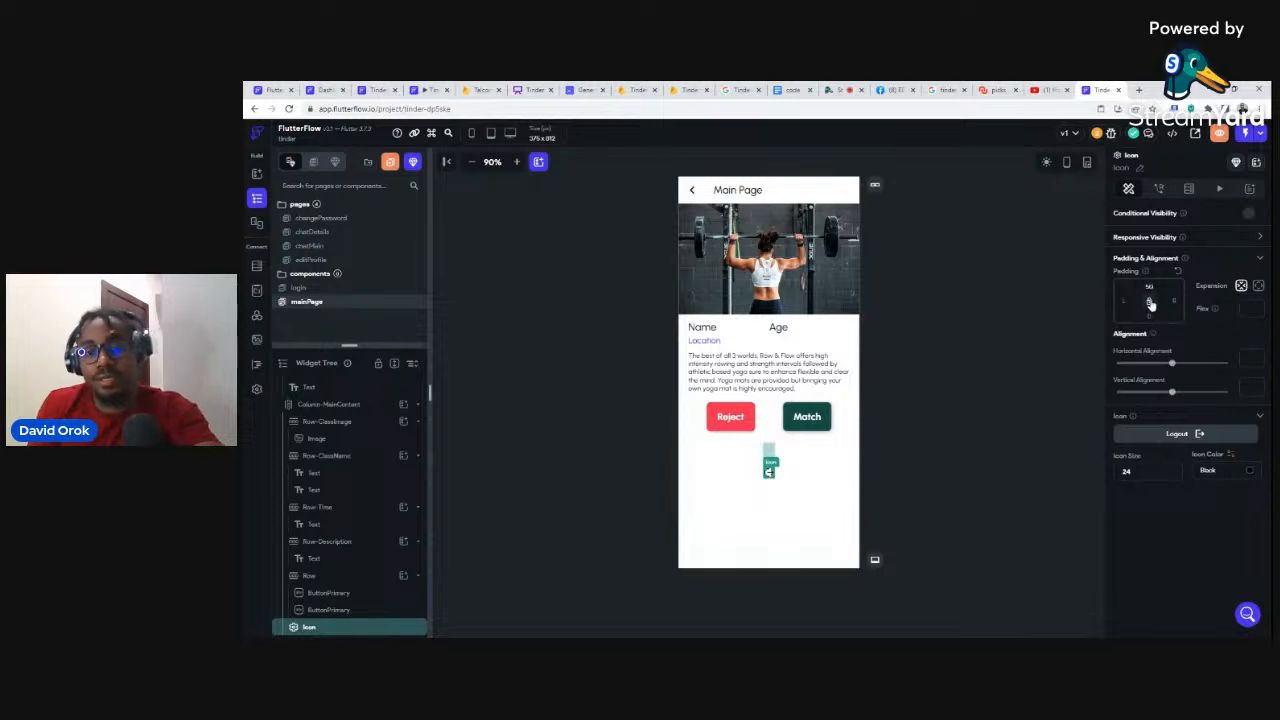
key("BackSpace")
key("BackSpace")
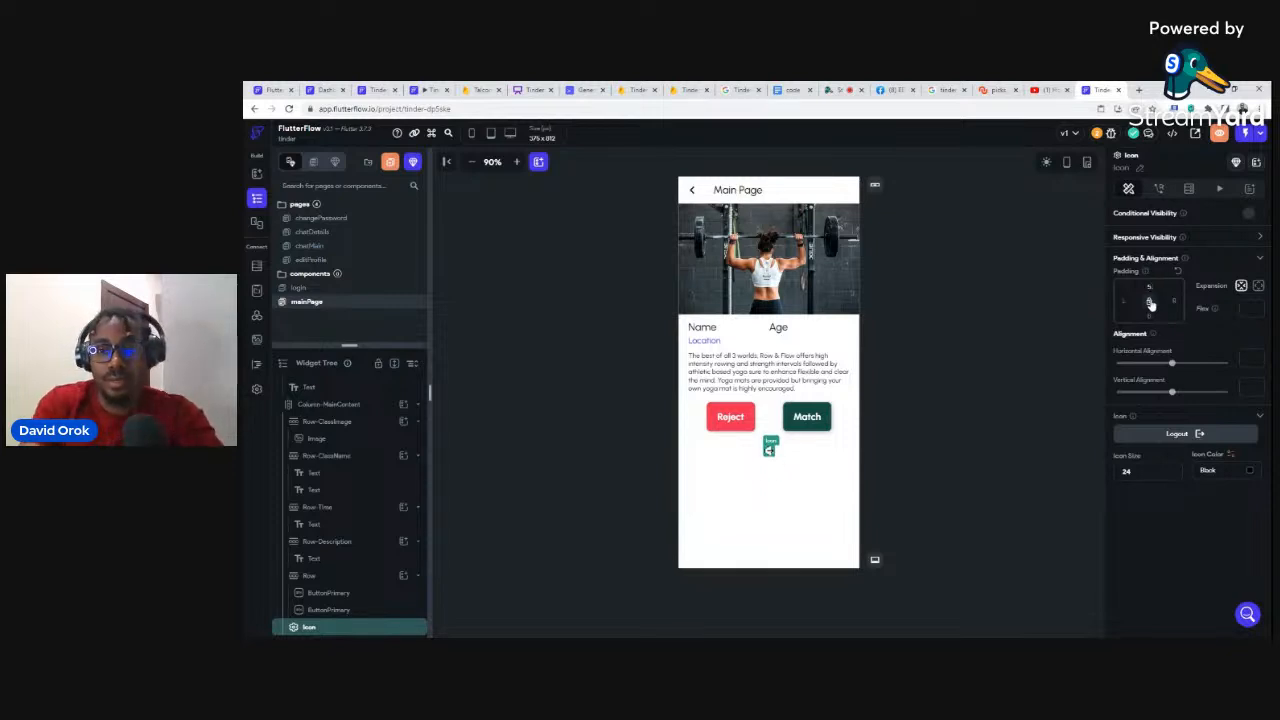
type("100")
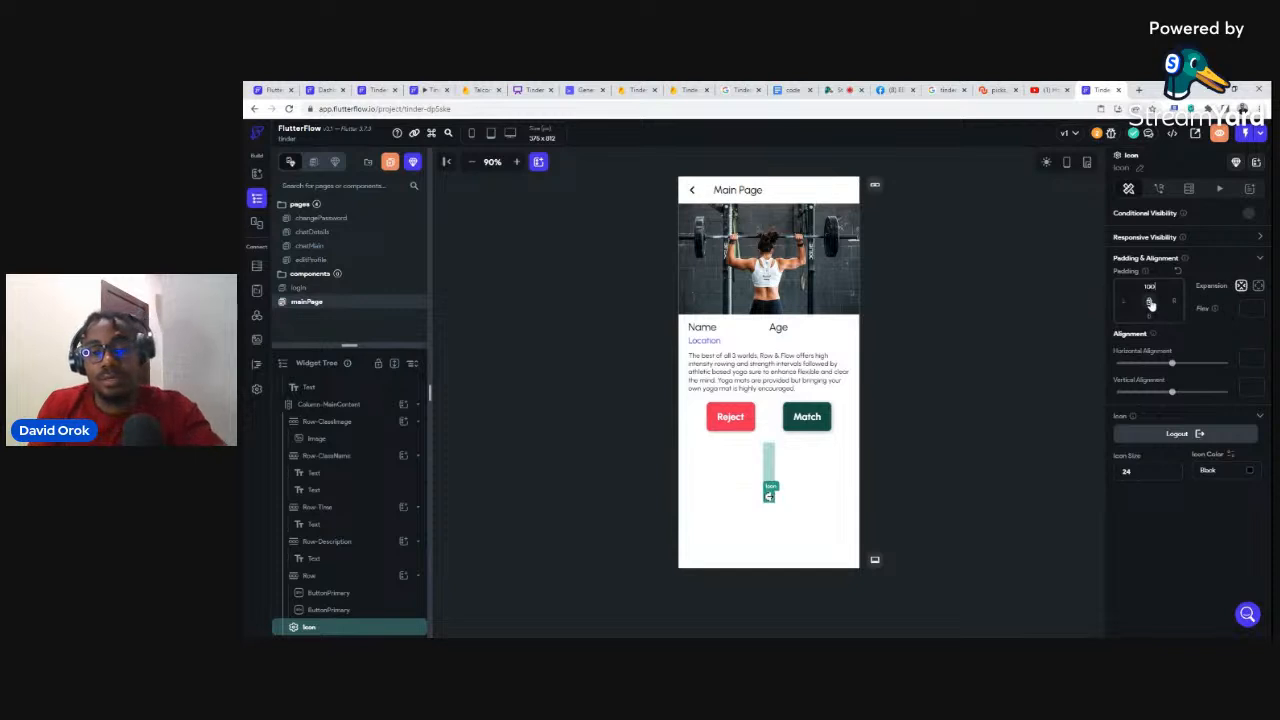
Step: Give the logout icon an On Tap Firebase Authentication Logout action
left_click(941, 443)
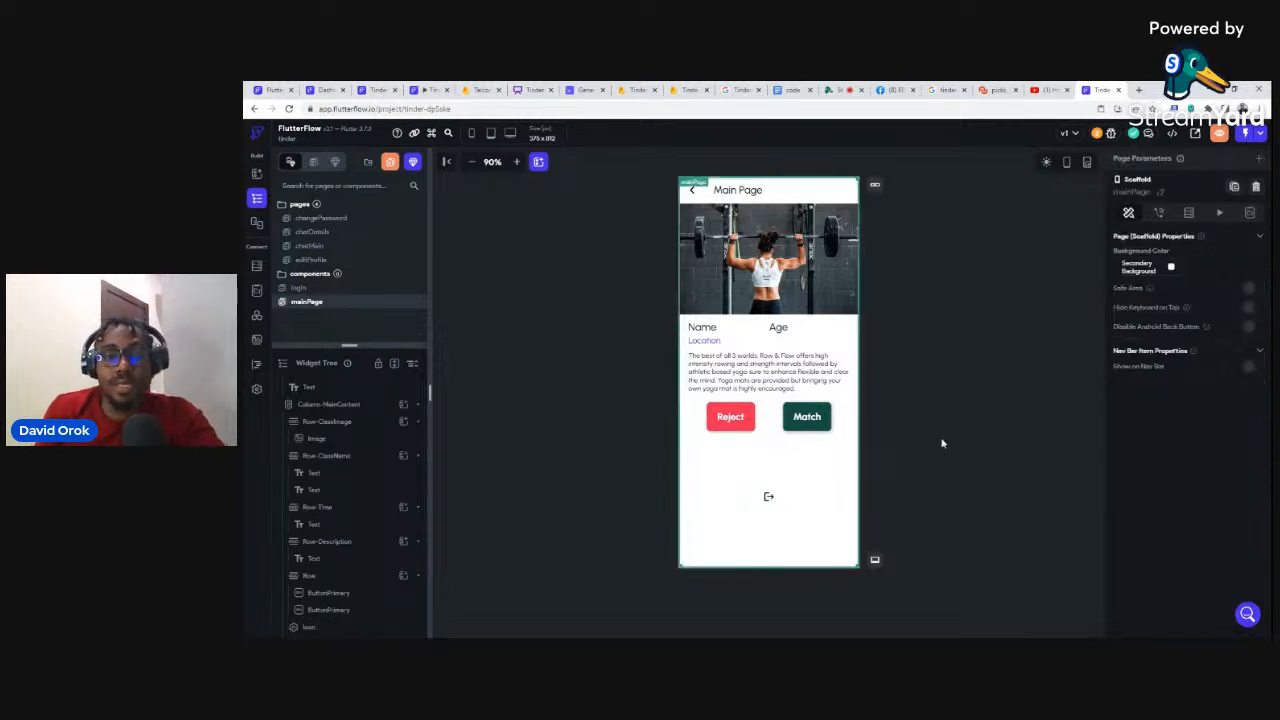
left_click(769, 494)
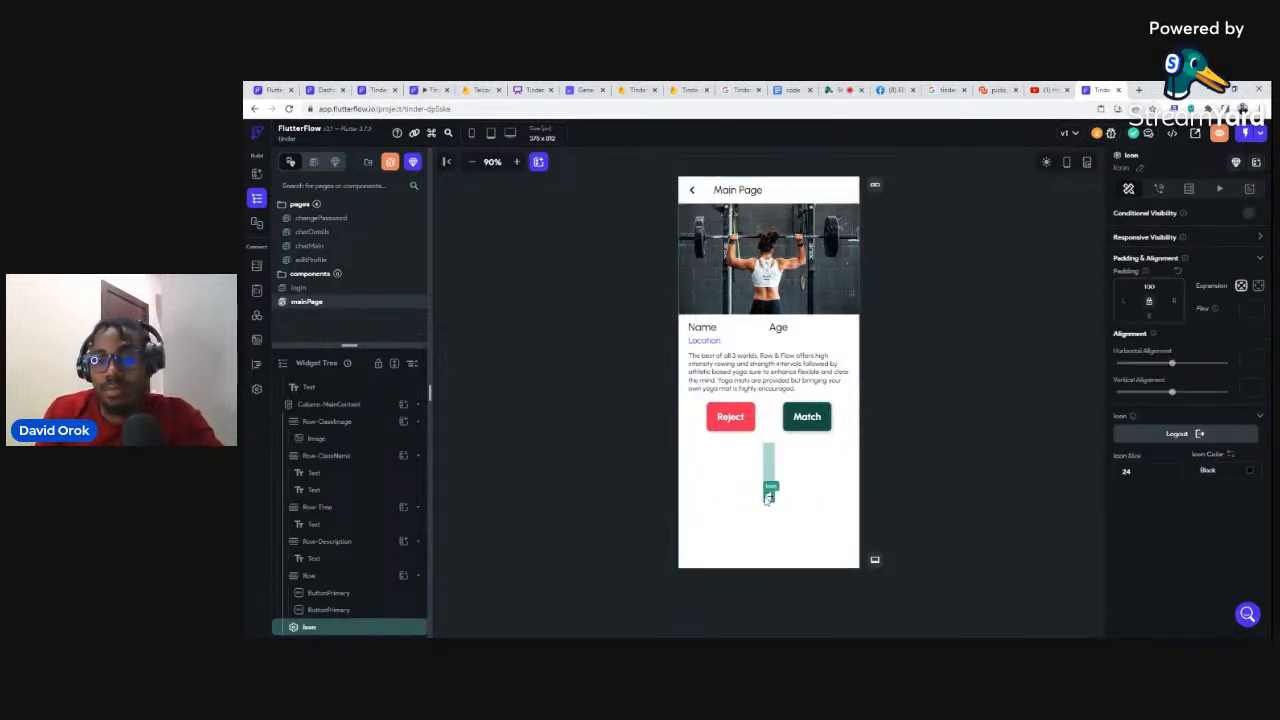
left_click(1160, 190)
left_click(1177, 271)
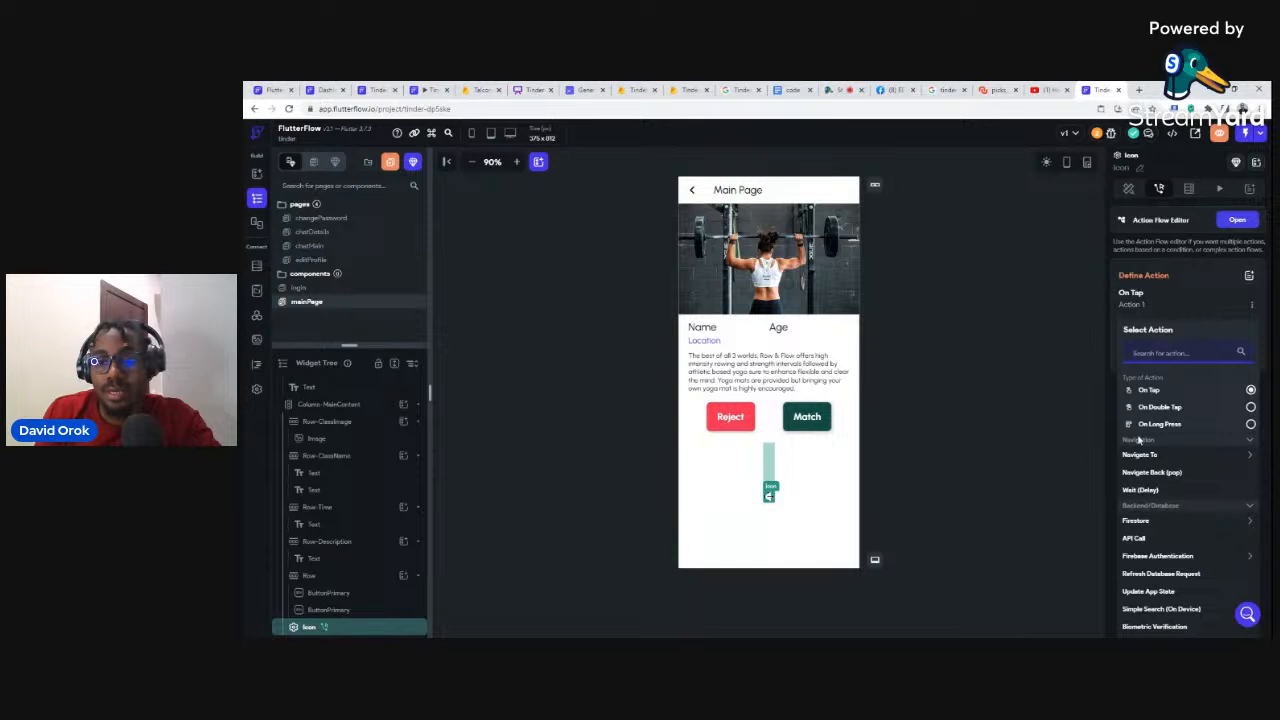
left_click(1148, 556)
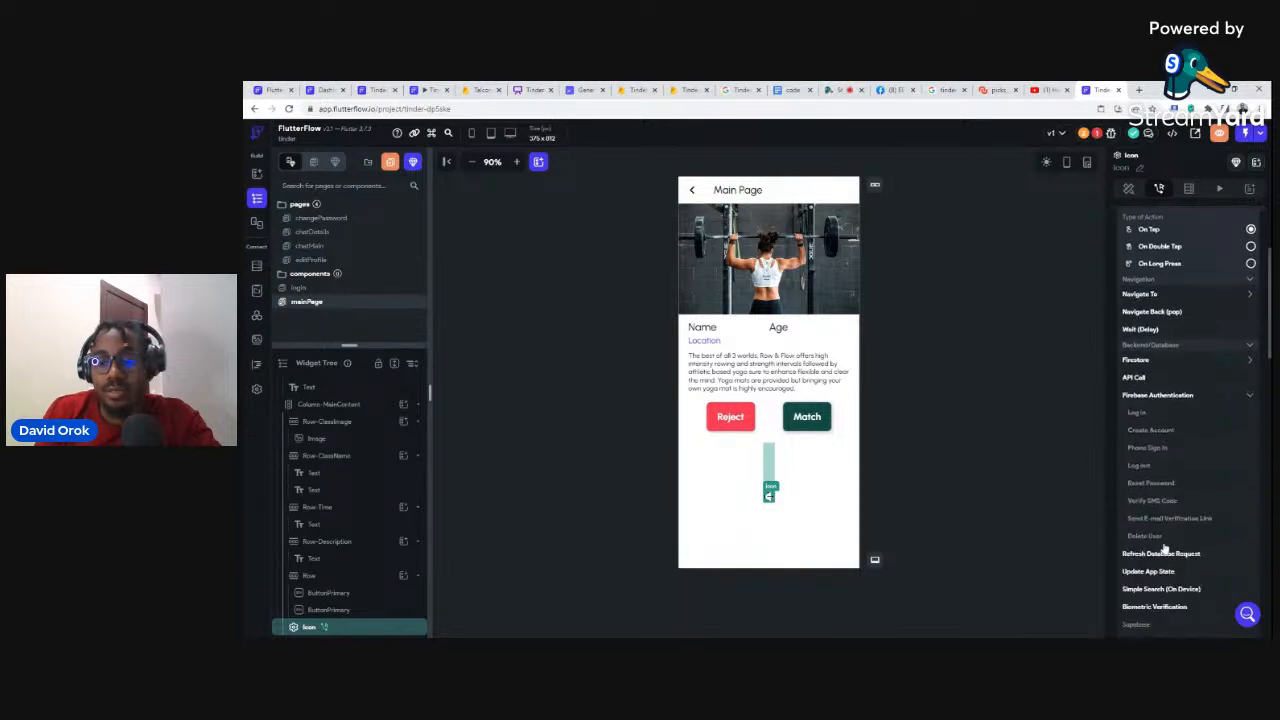
left_click(1142, 466)
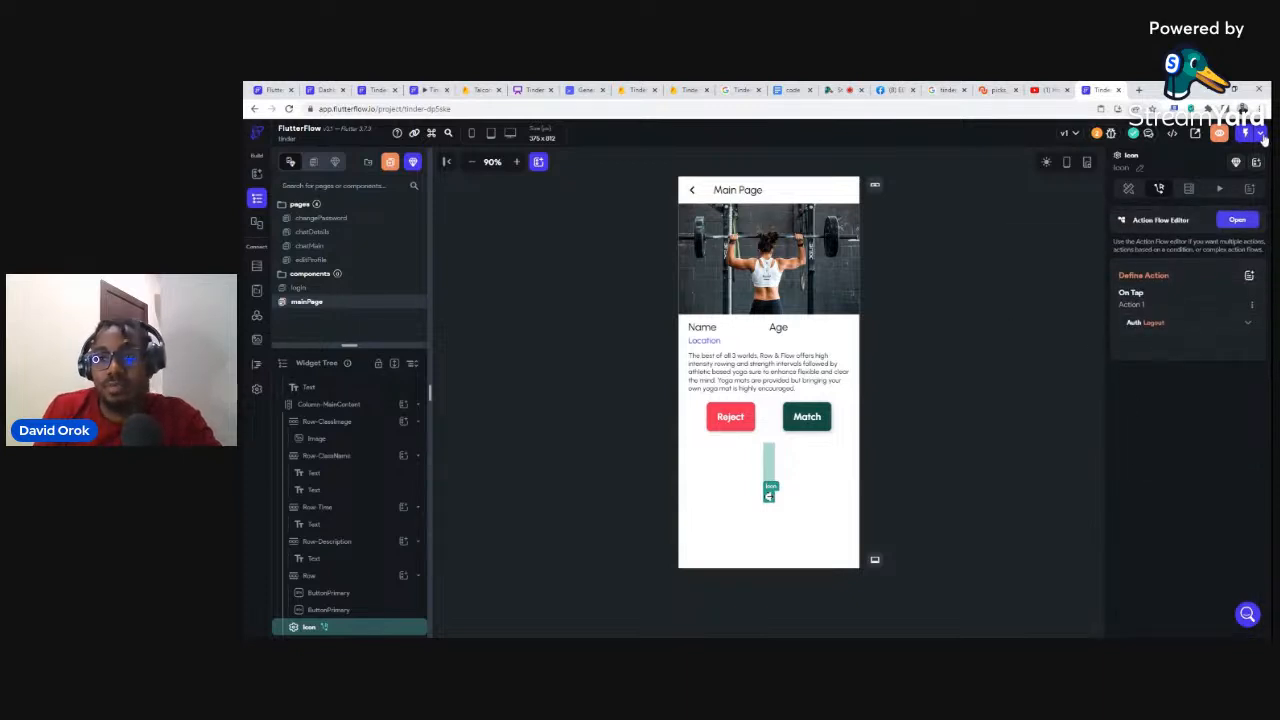
Step: Start a live run of the app, then refresh the TinderApps project's still-empty Cloud Firestore page
left_click(1263, 137)
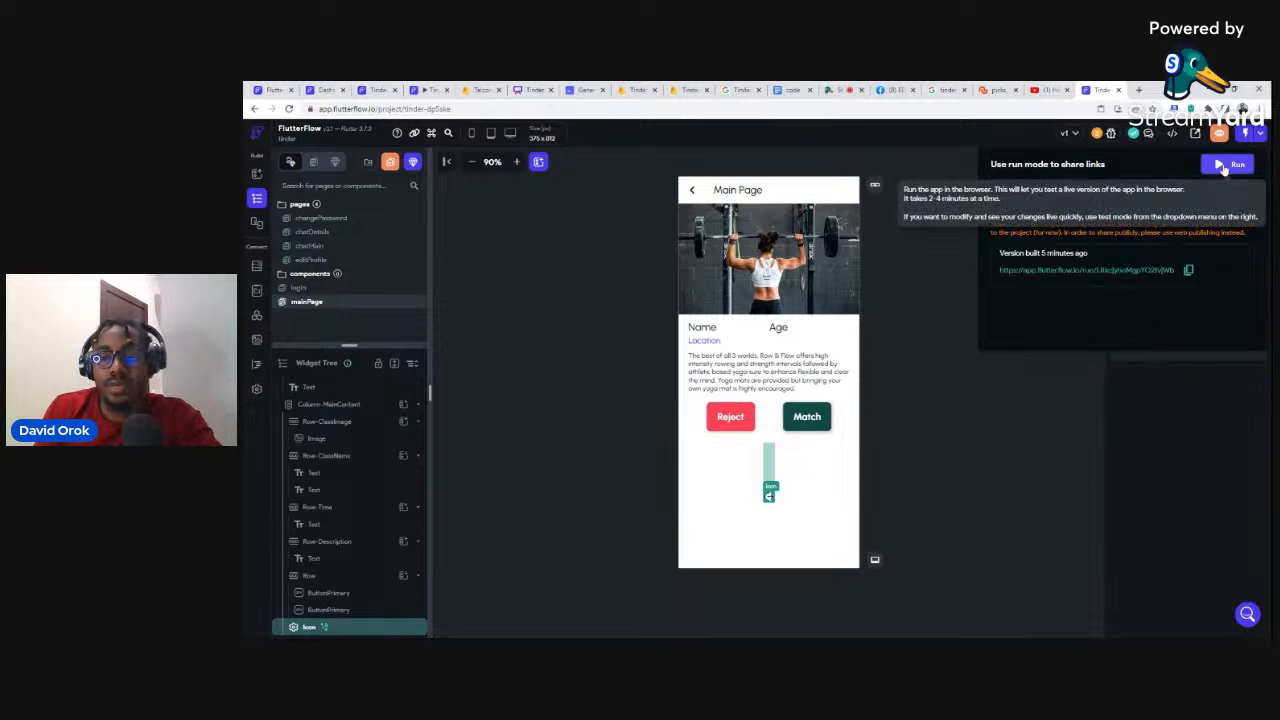
left_click(1224, 168)
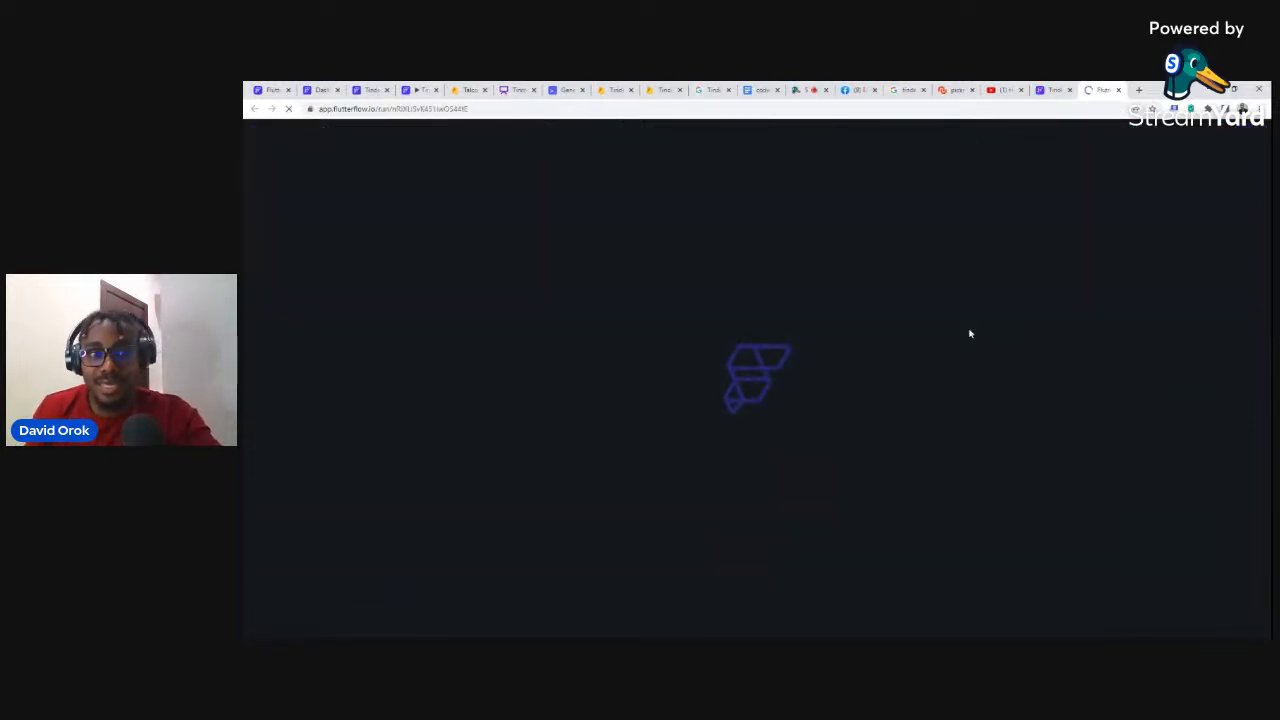
left_click(658, 90)
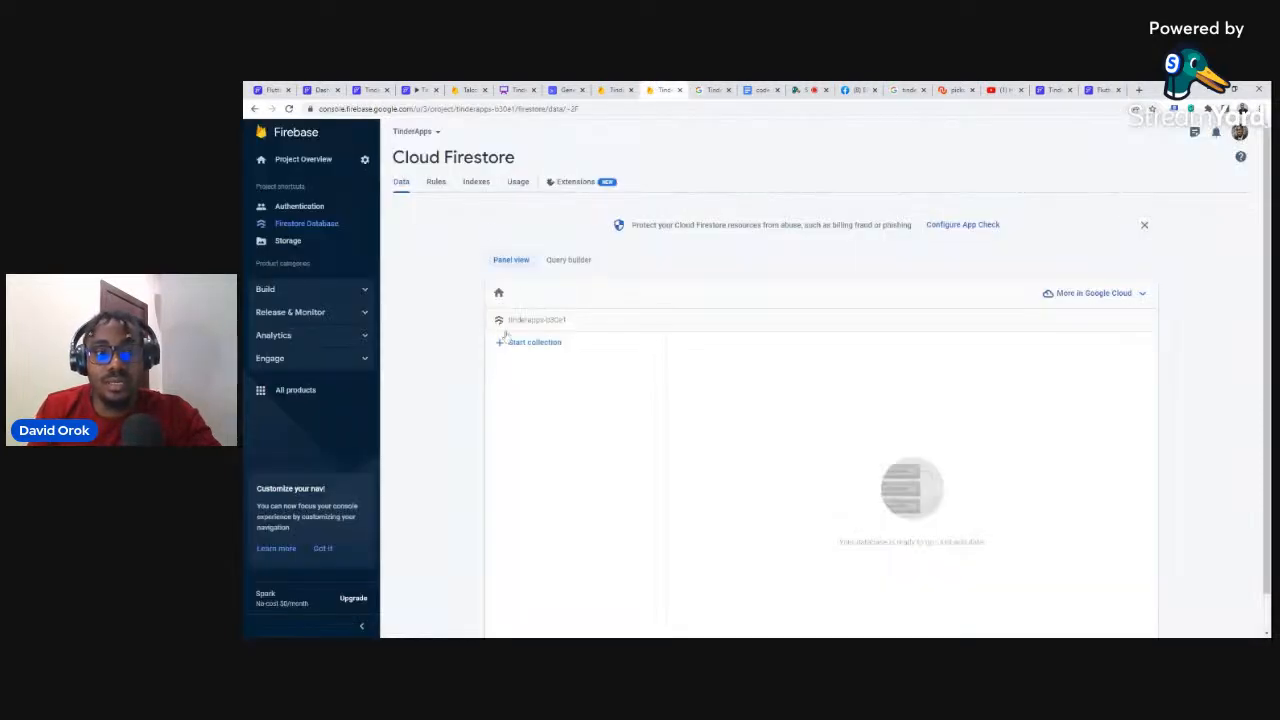
left_click(288, 108)
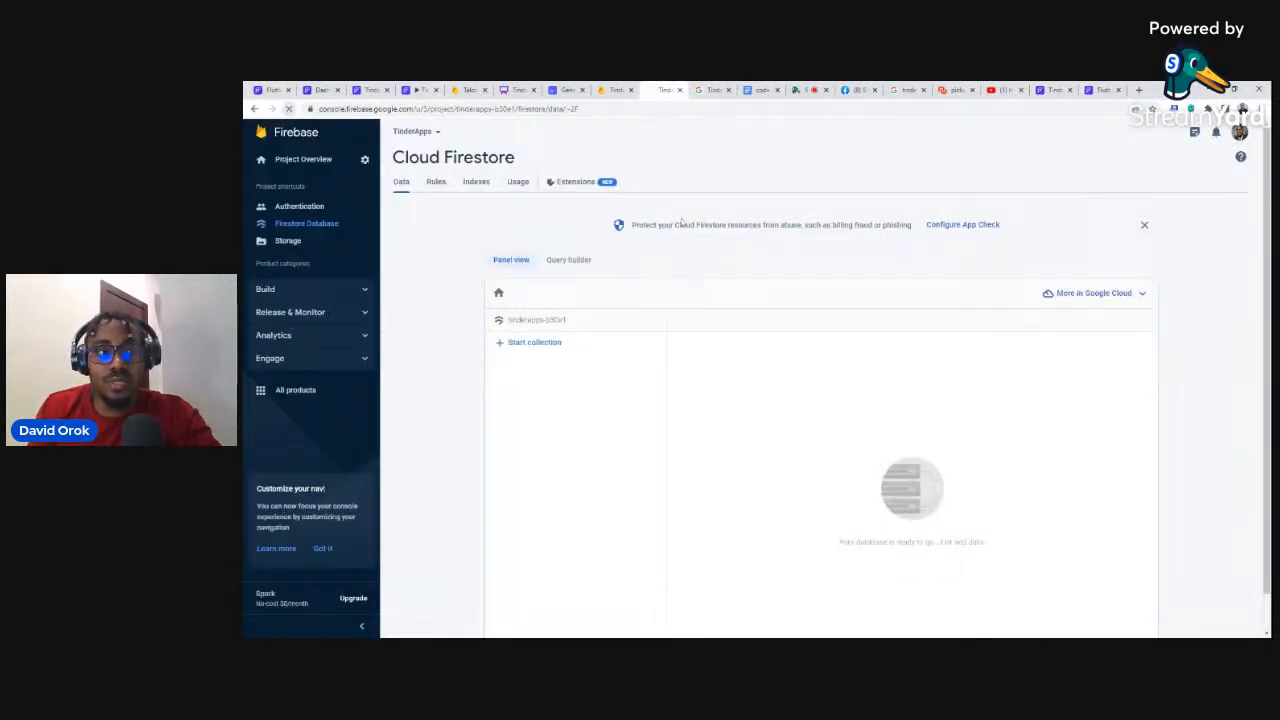
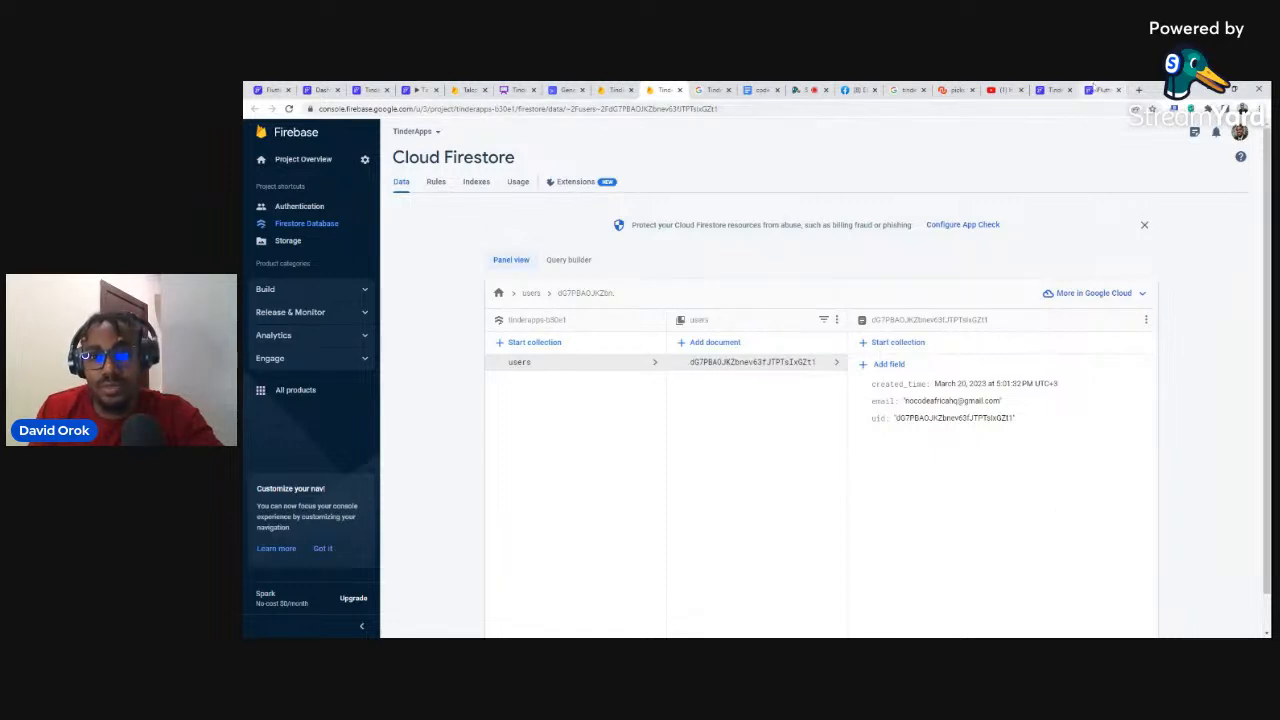
Step: Back in the FlutterFlow editor, close the run versions popup and enlarge the Pages list
left_click(1045, 89)
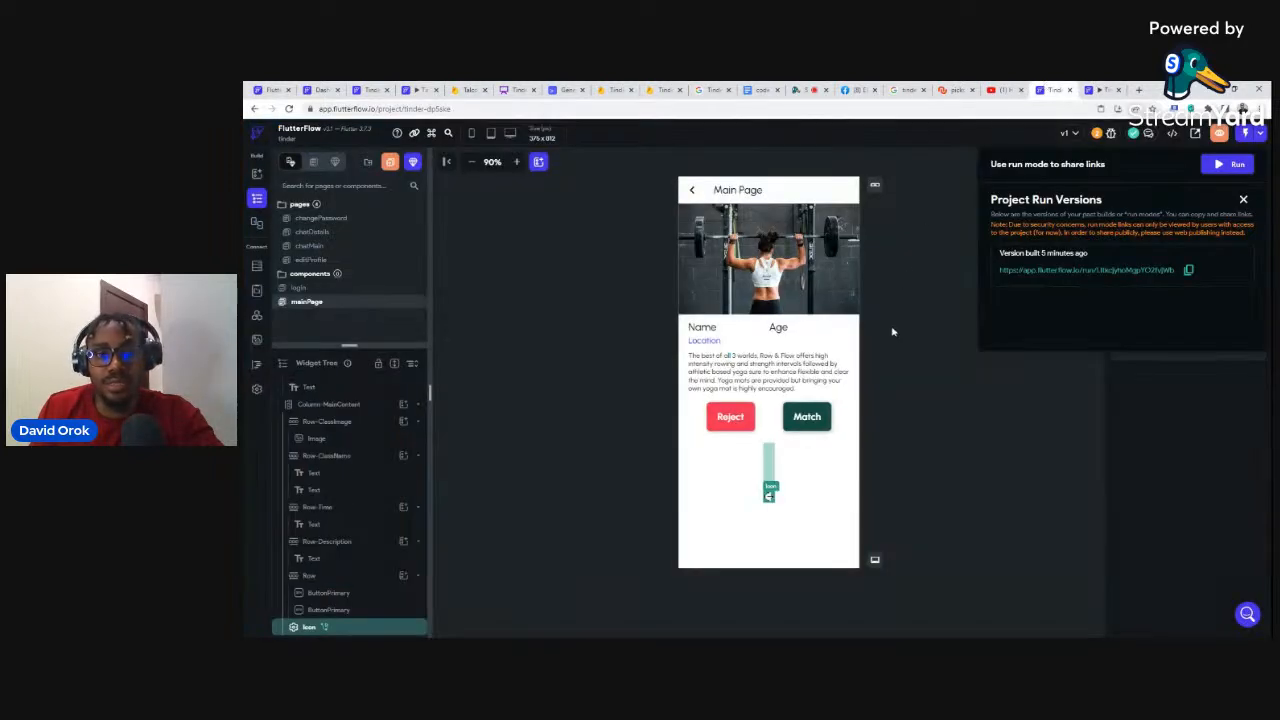
left_click(905, 265)
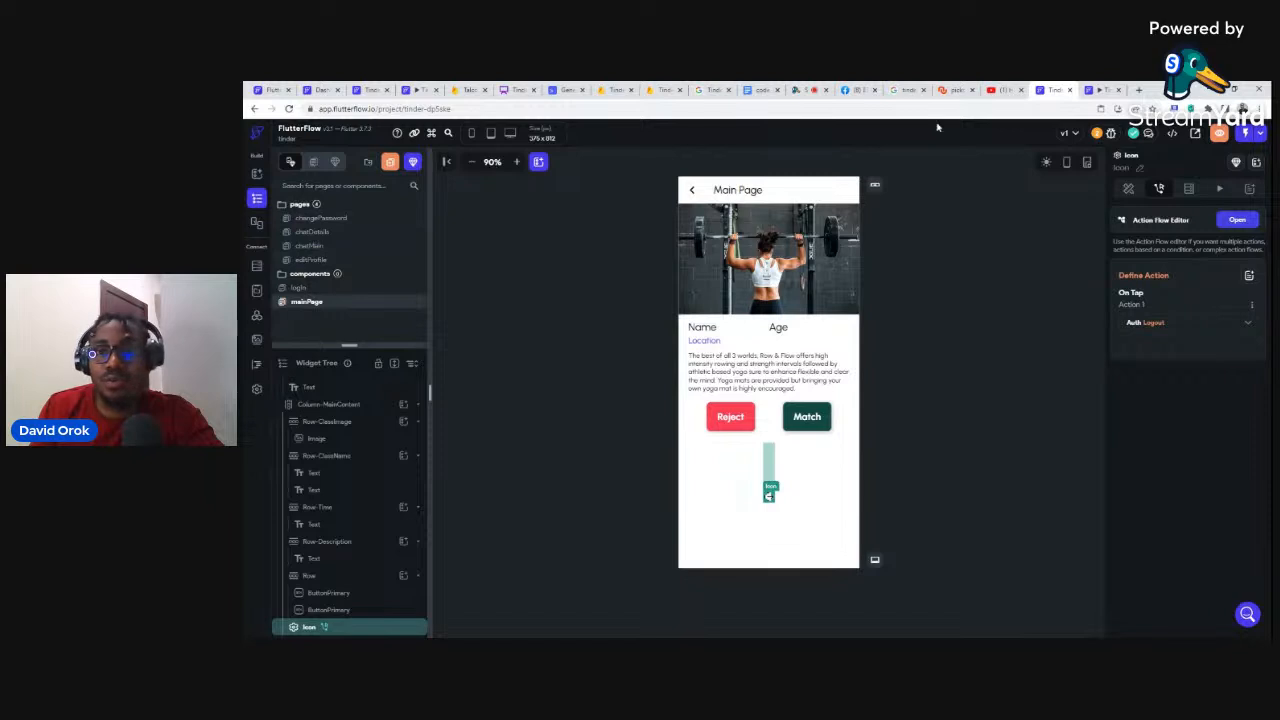
left_click(656, 89)
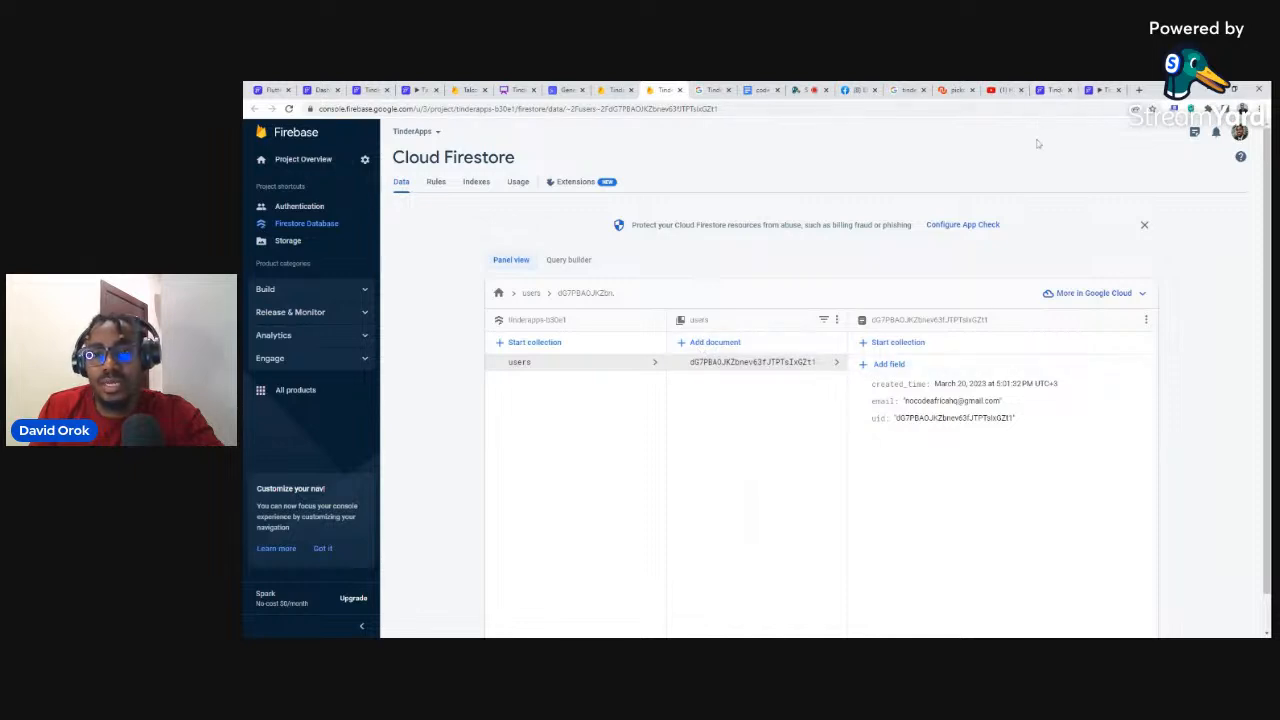
left_click(1048, 89)
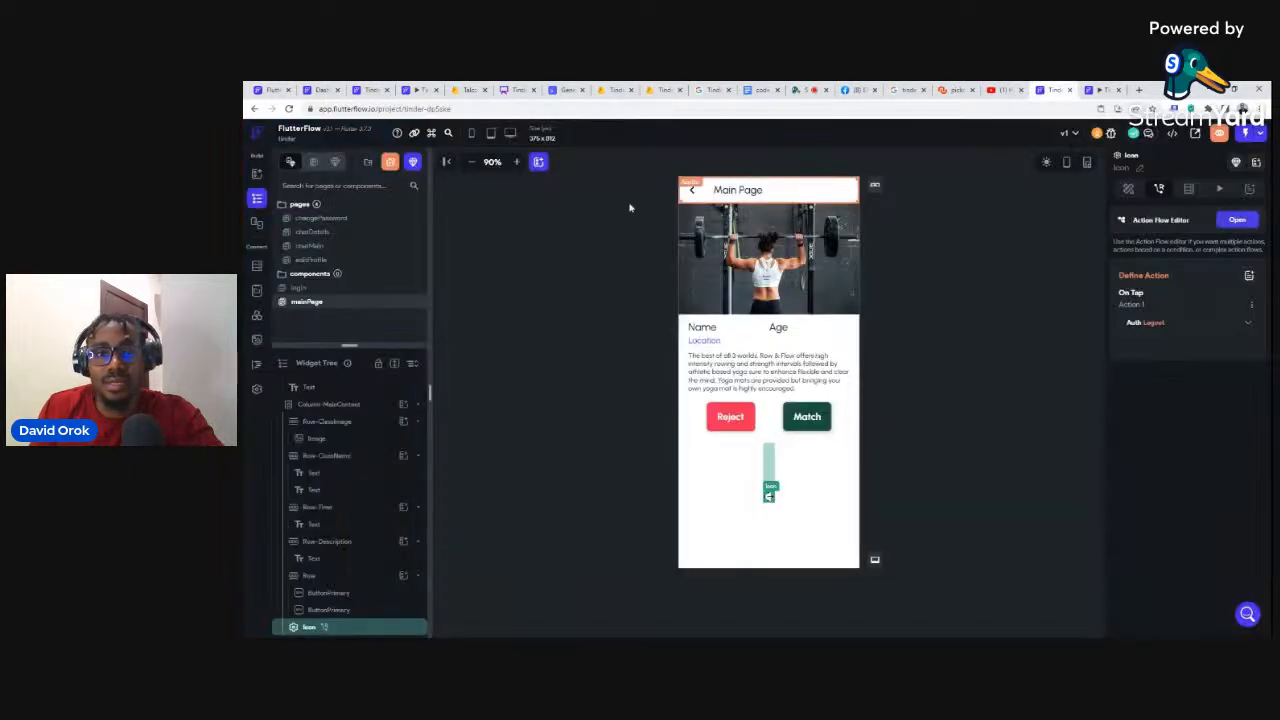
left_click_drag(349, 345, 349, 393)
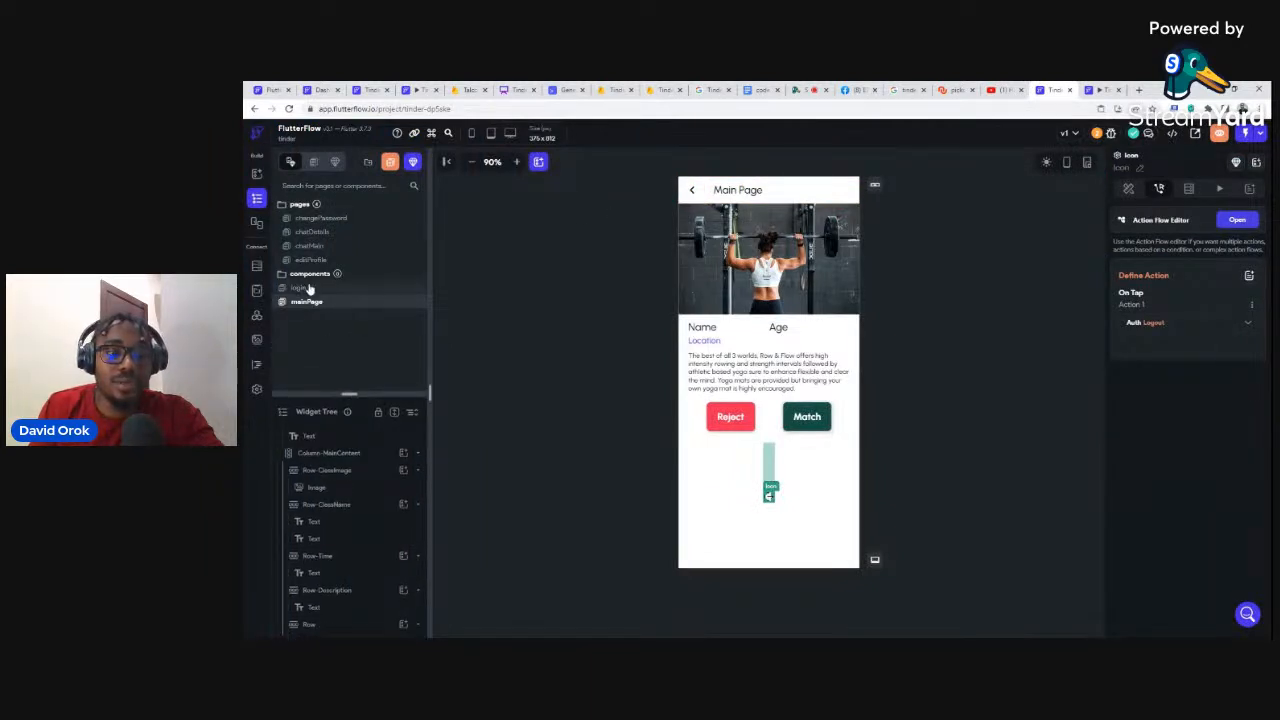
Step: Show the login page Create Account button's action flow: Auth Create Account, then Navigate To Main Page
left_click(313, 290)
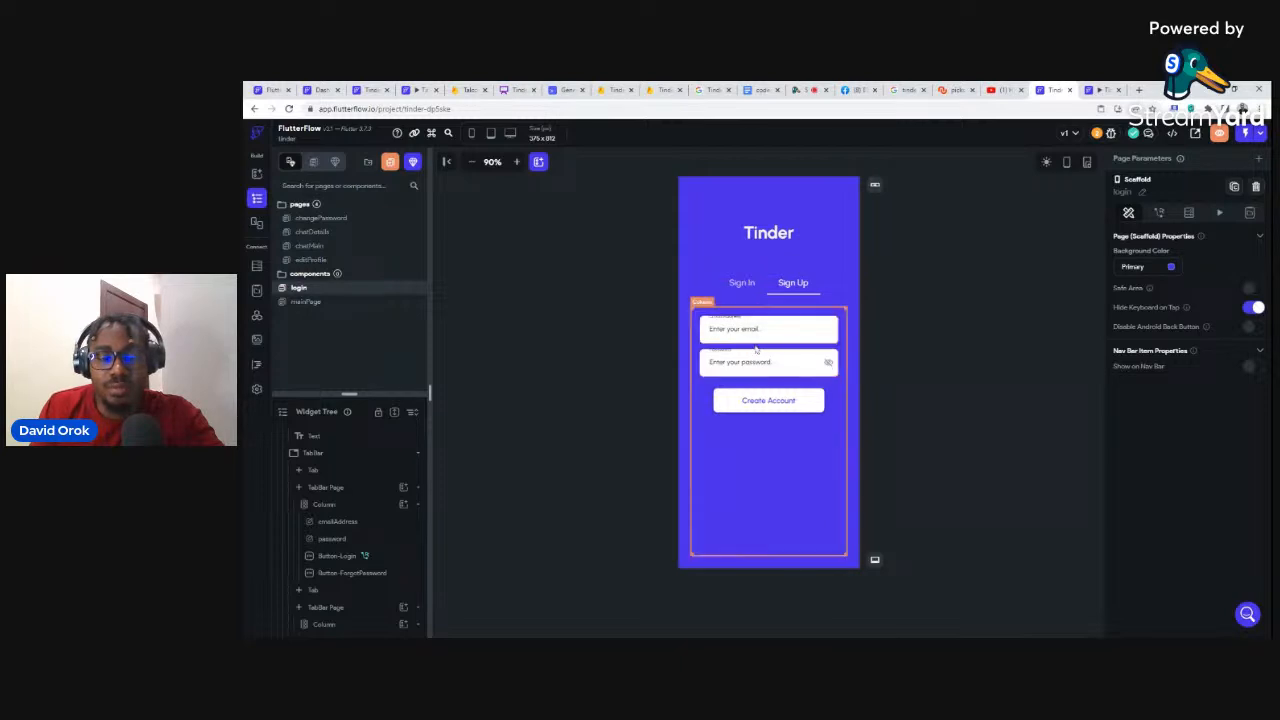
left_click(768, 404)
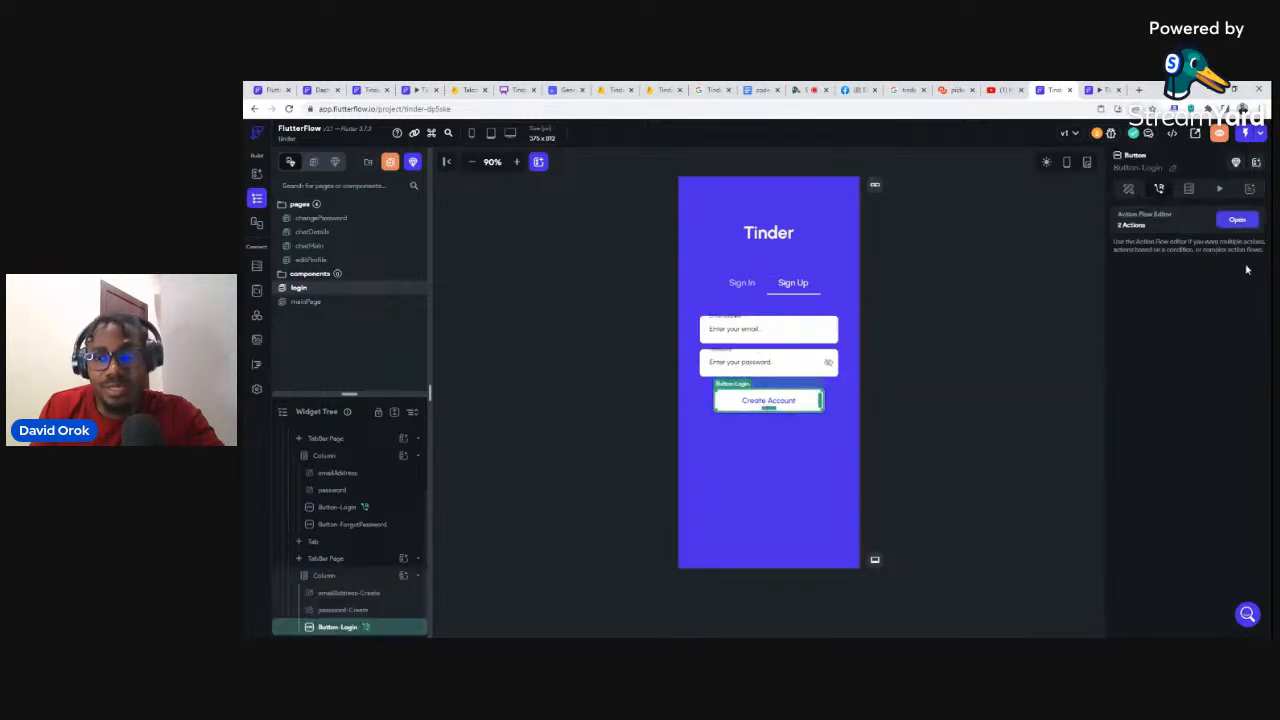
left_click(1236, 221)
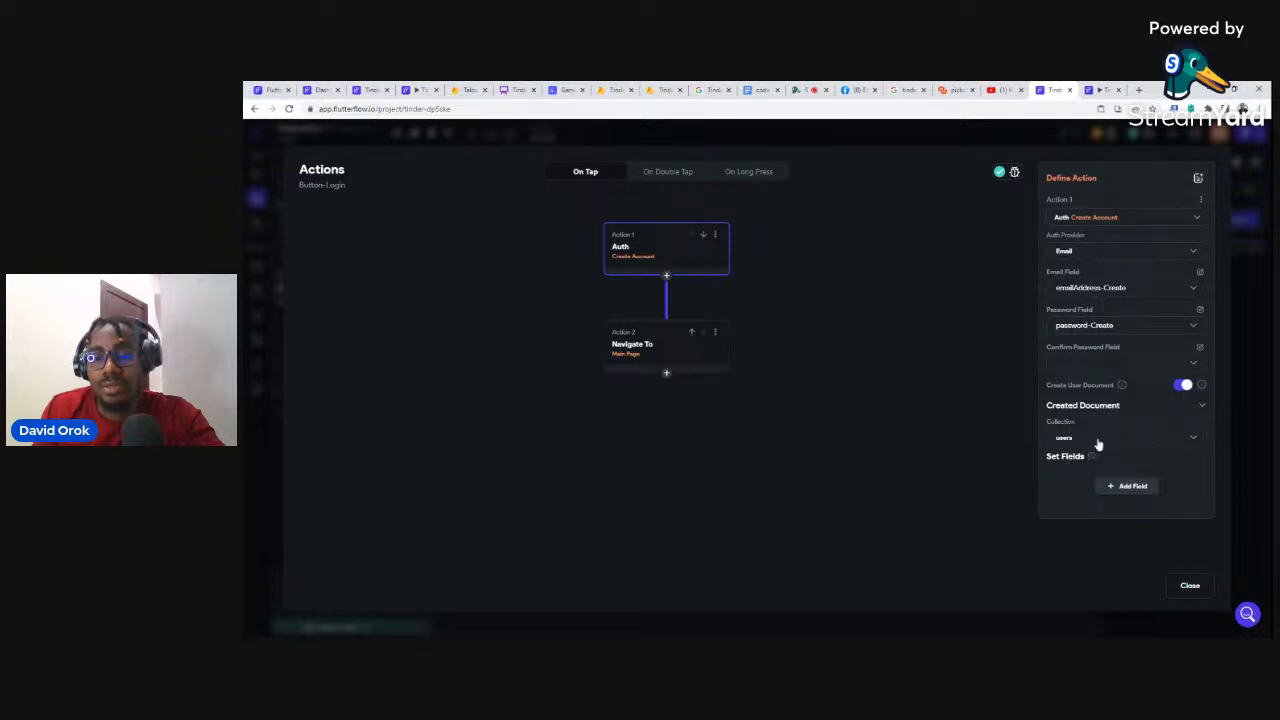
Step: Add email, display_name and photo_url fields to the new users document
left_click(1127, 486)
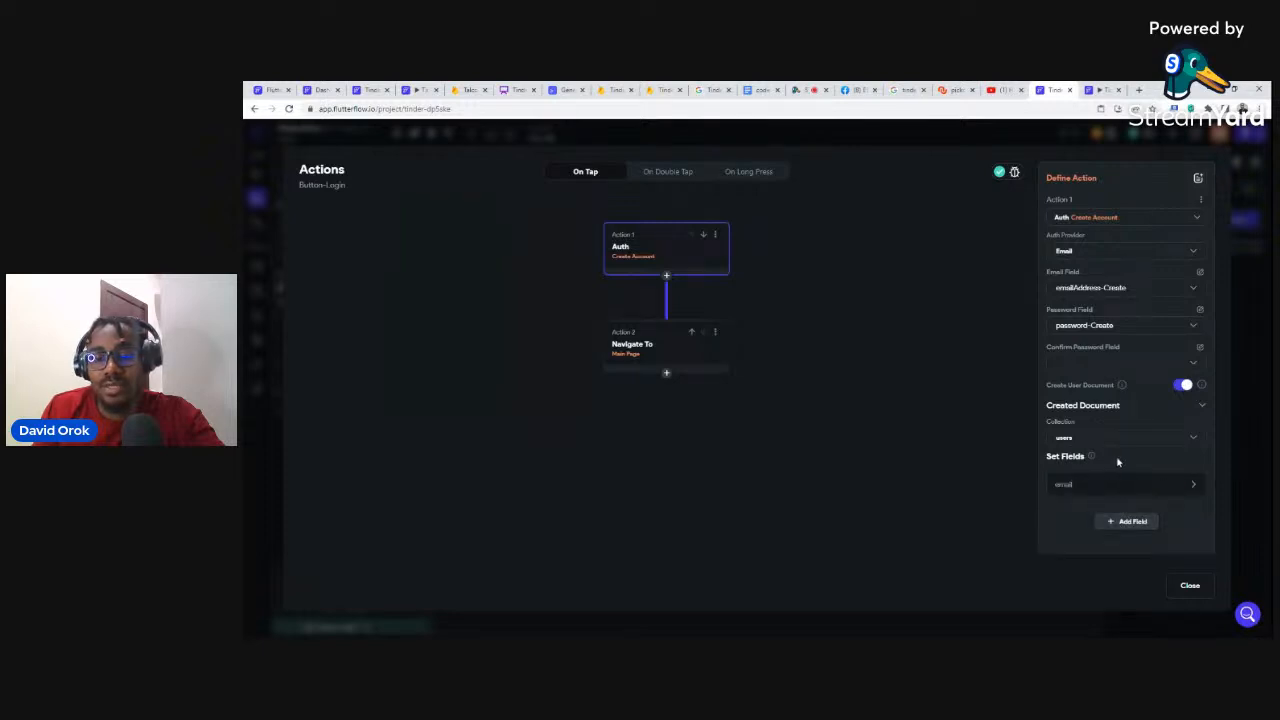
left_click(1068, 486)
scroll(1080, 495, "down", 2)
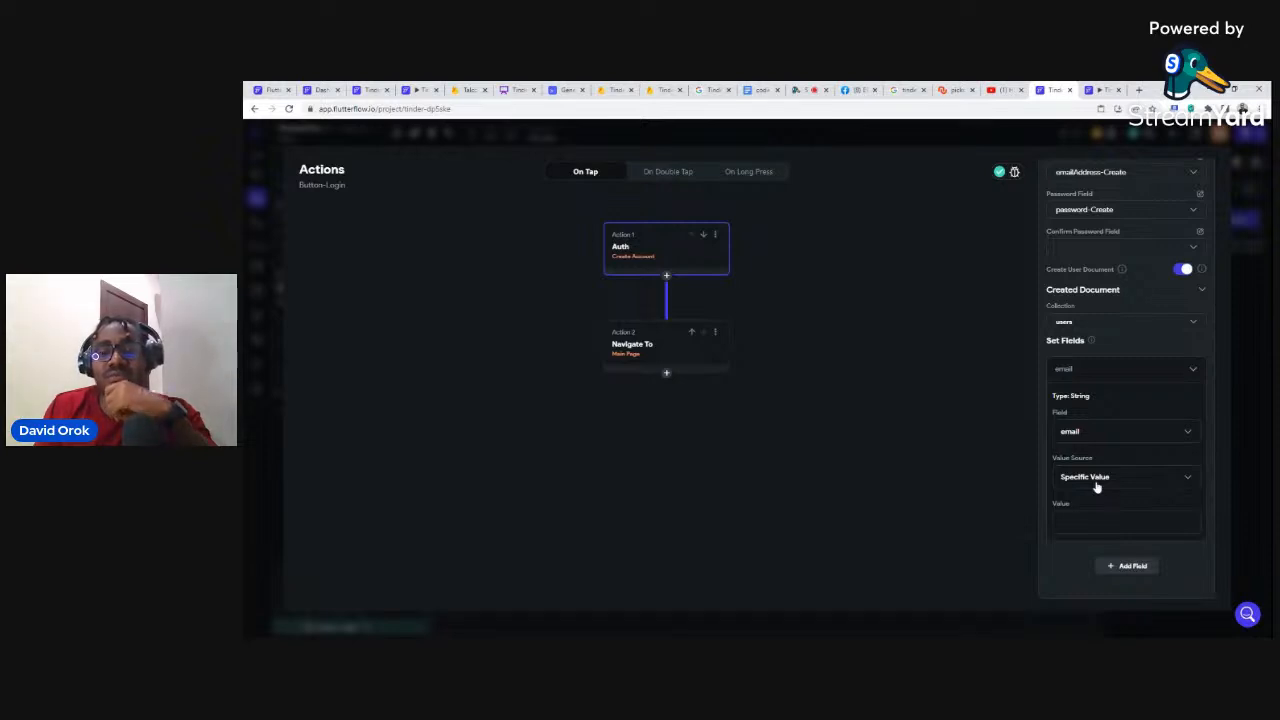
left_click(1128, 566)
scroll(1104, 534, "down", 1)
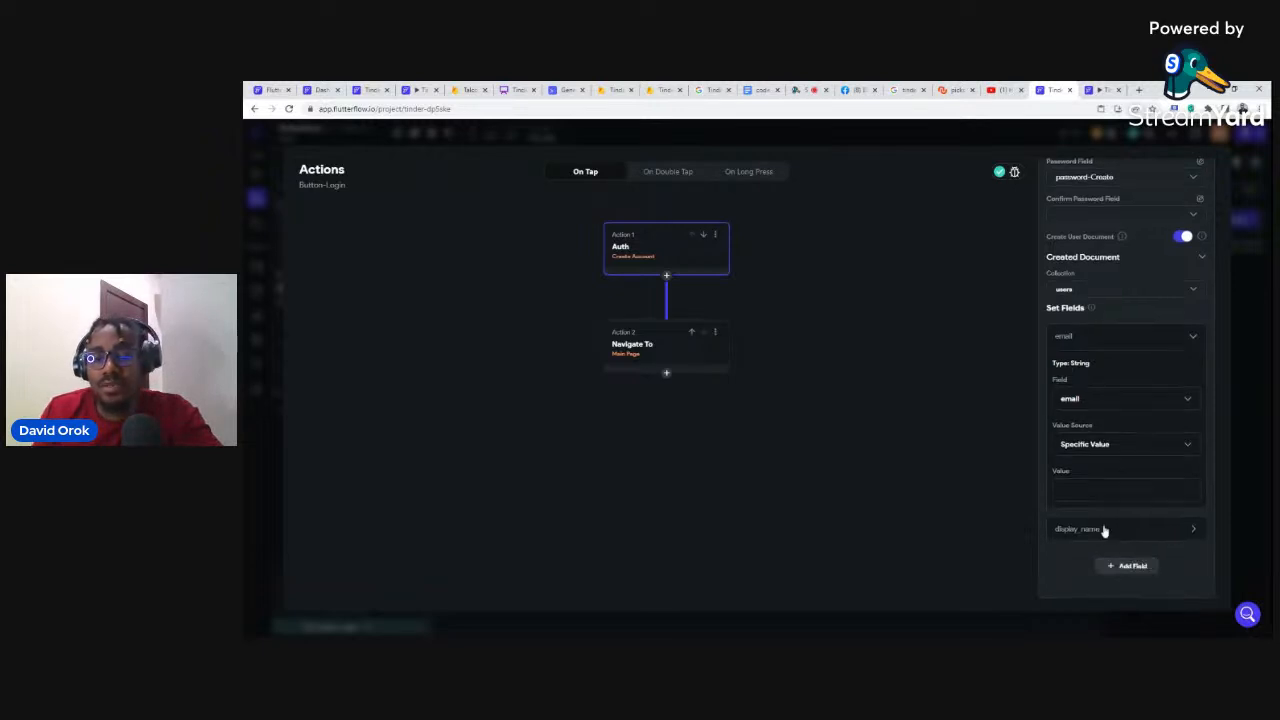
left_click(1122, 564)
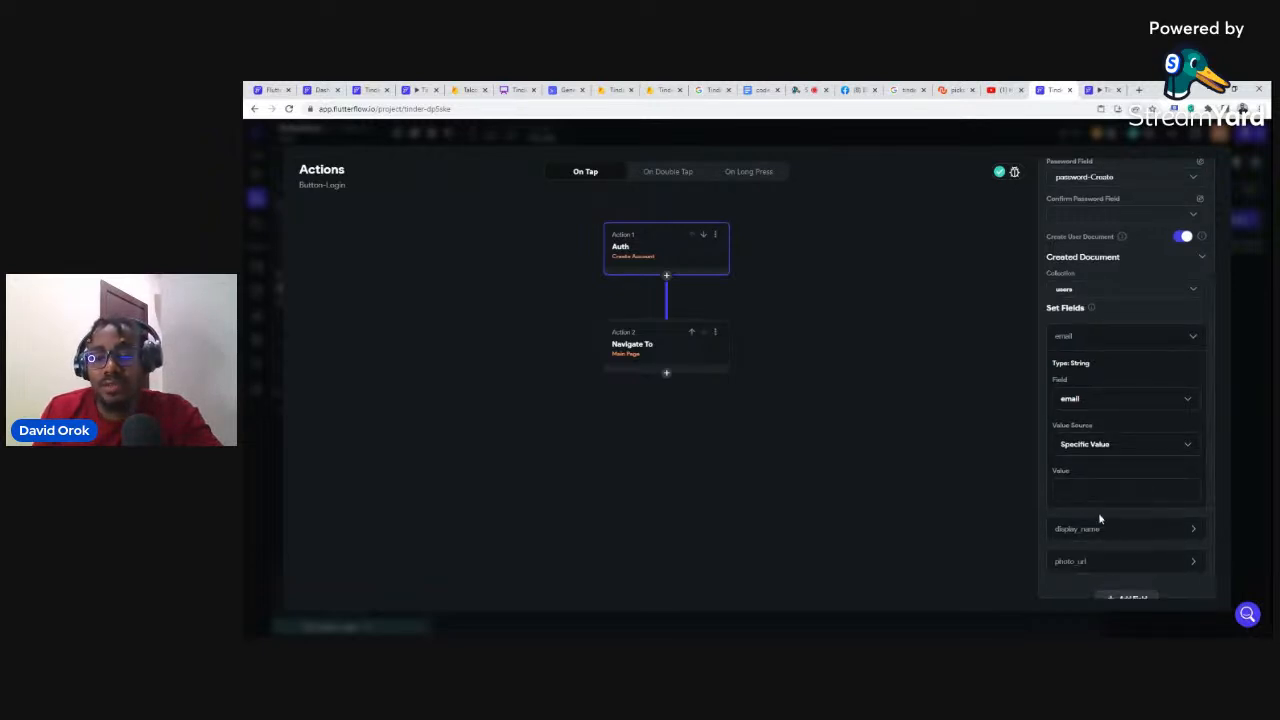
scroll(1098, 512, "down", 1)
left_click(1128, 566)
scroll(1095, 506, "down", 1)
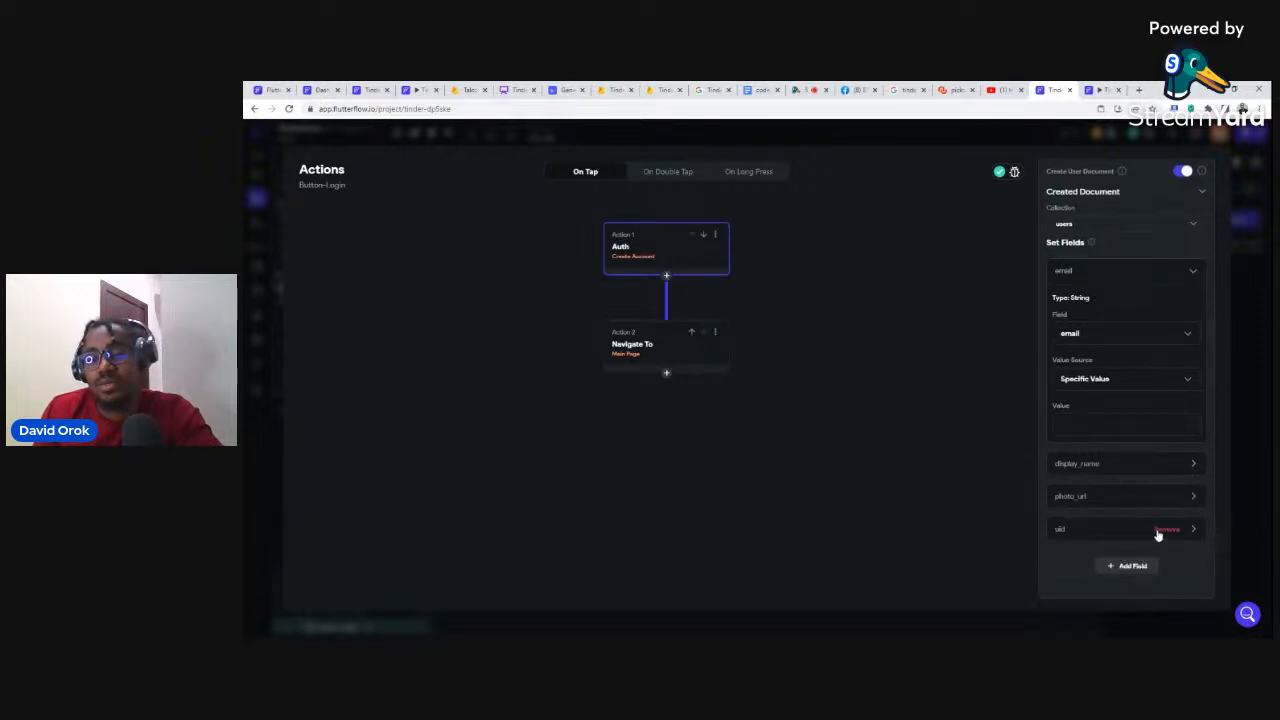
Step: Set another field to phone_number and add a uid field set to Specific Value
scroll(1157, 535, "up", 1)
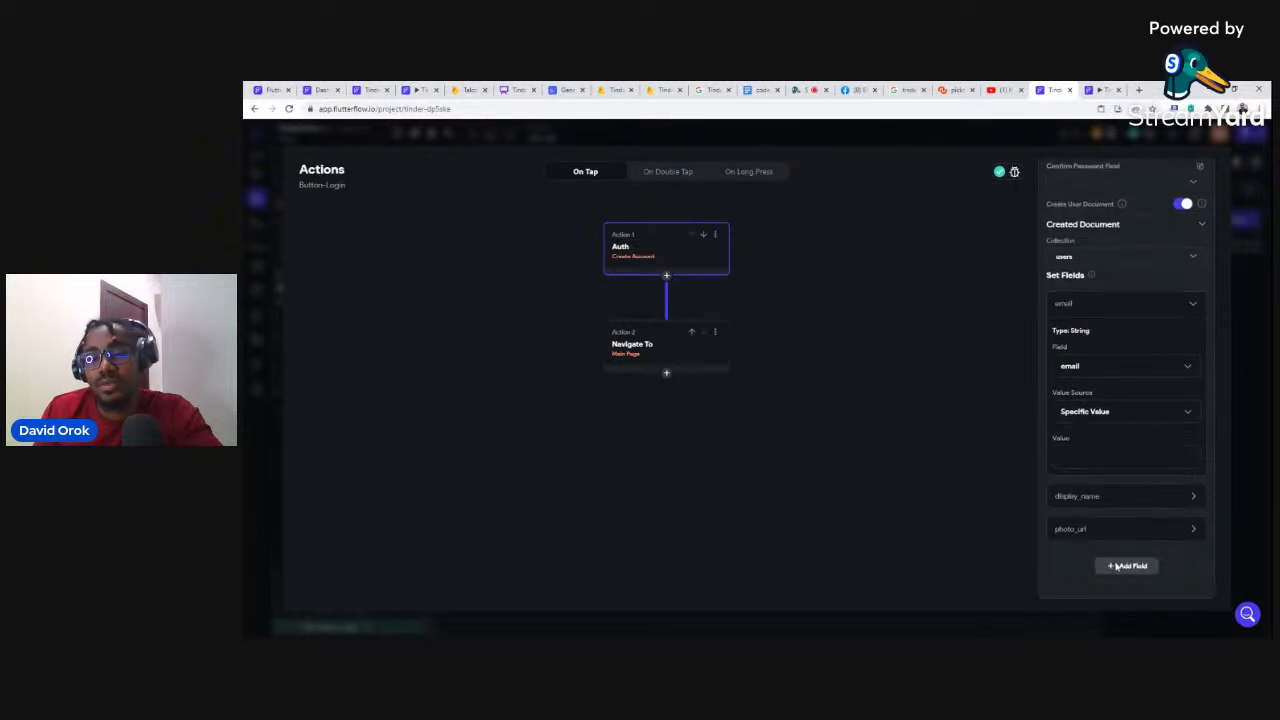
scroll(1094, 560, "down", 1)
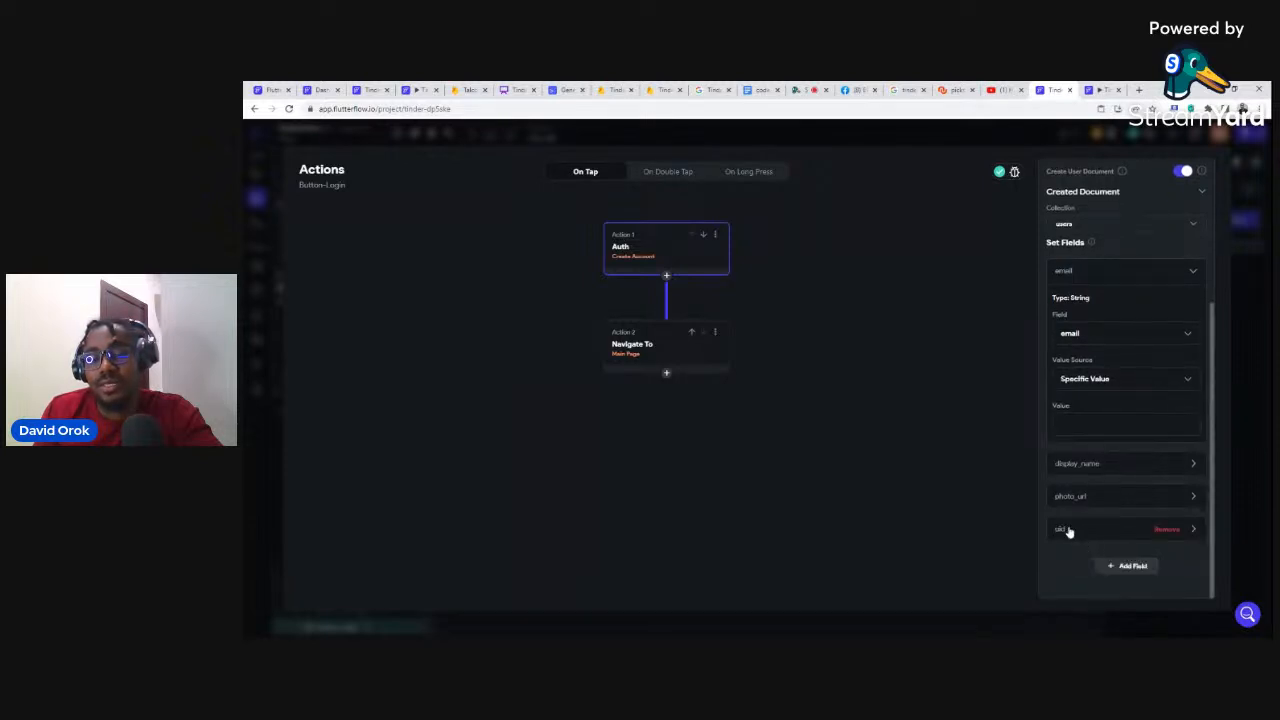
left_click(1066, 530)
scroll(1095, 535, "down", 3)
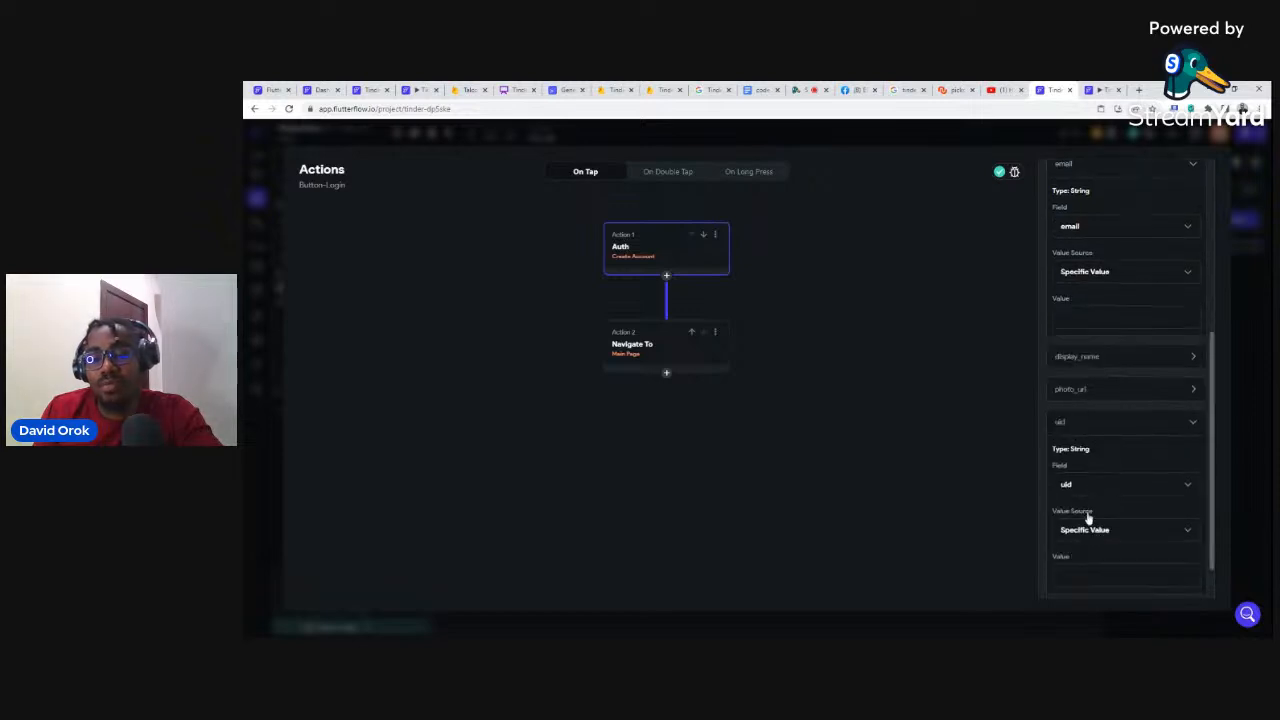
left_click(1073, 487)
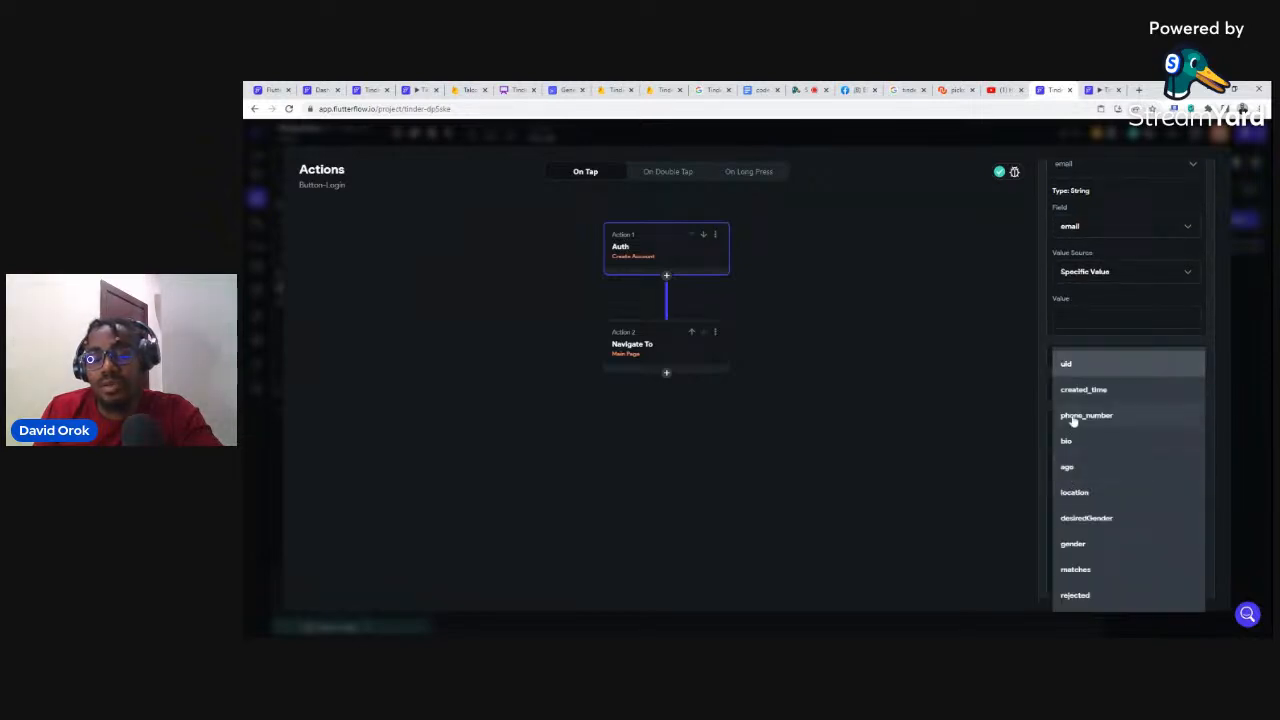
left_click(1075, 418)
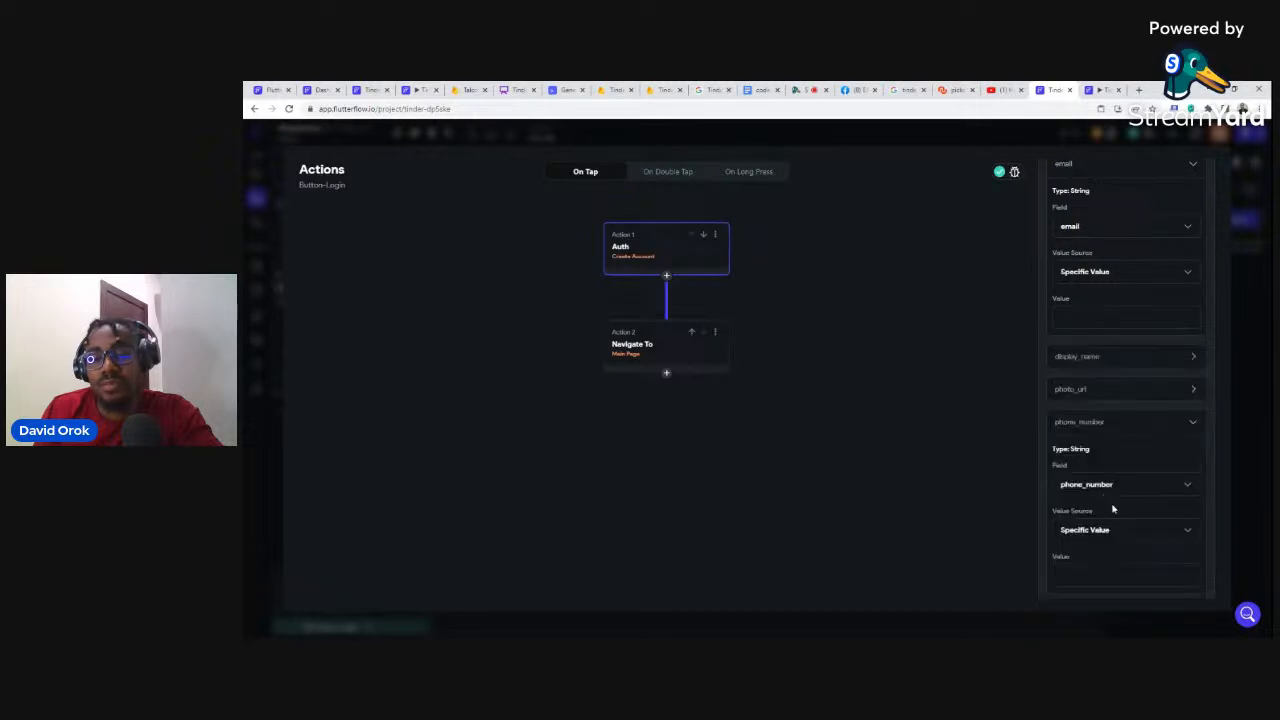
scroll(1112, 509, "down", 1)
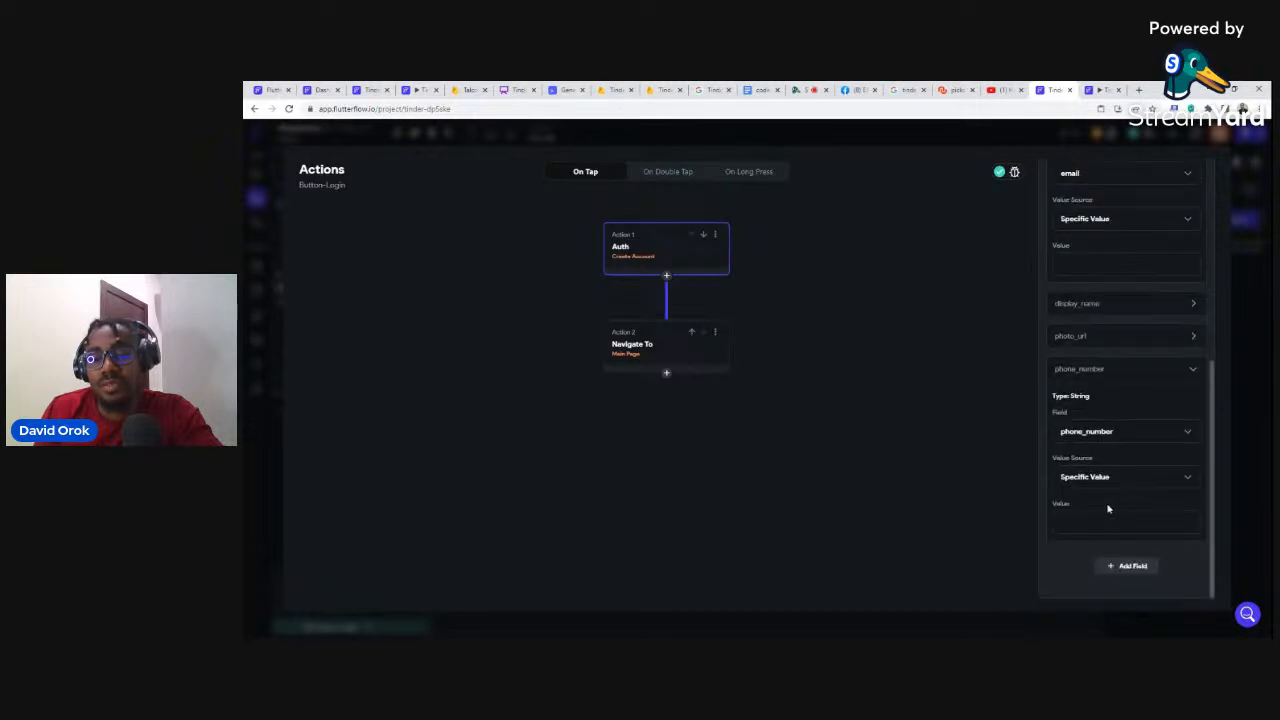
left_click(1128, 566)
scroll(1095, 501, "down", 1)
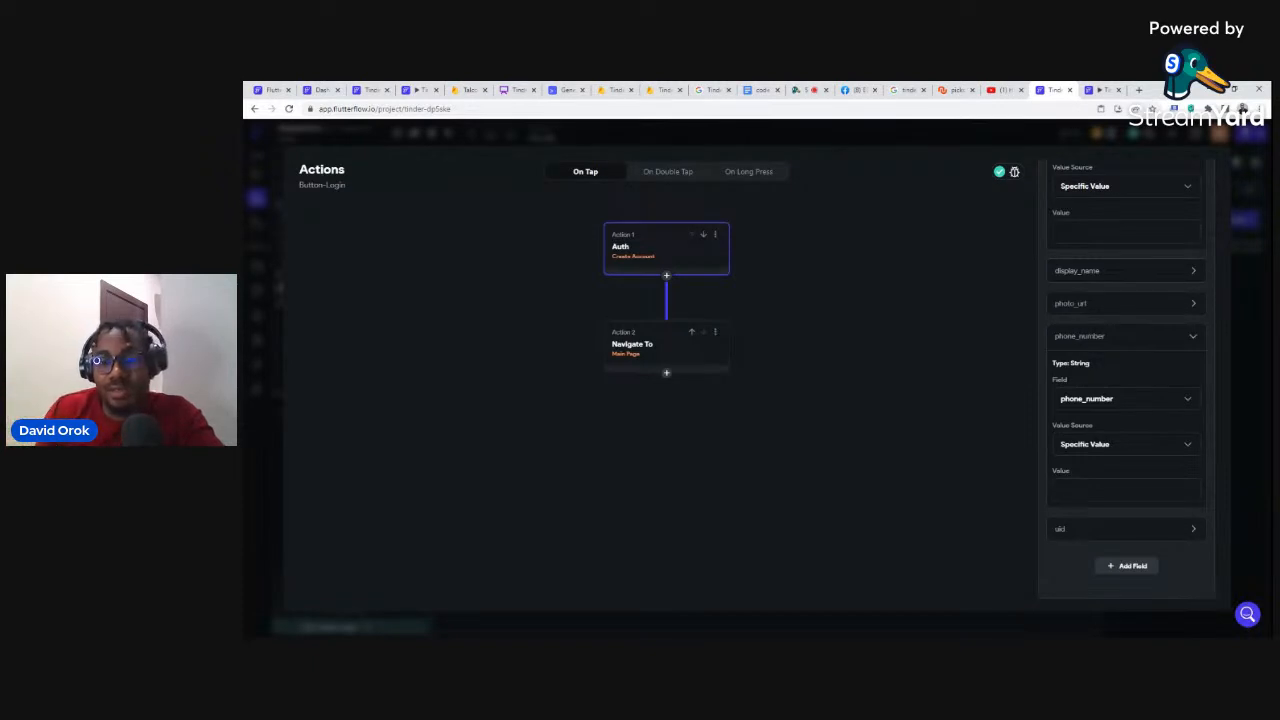
left_click(1090, 536)
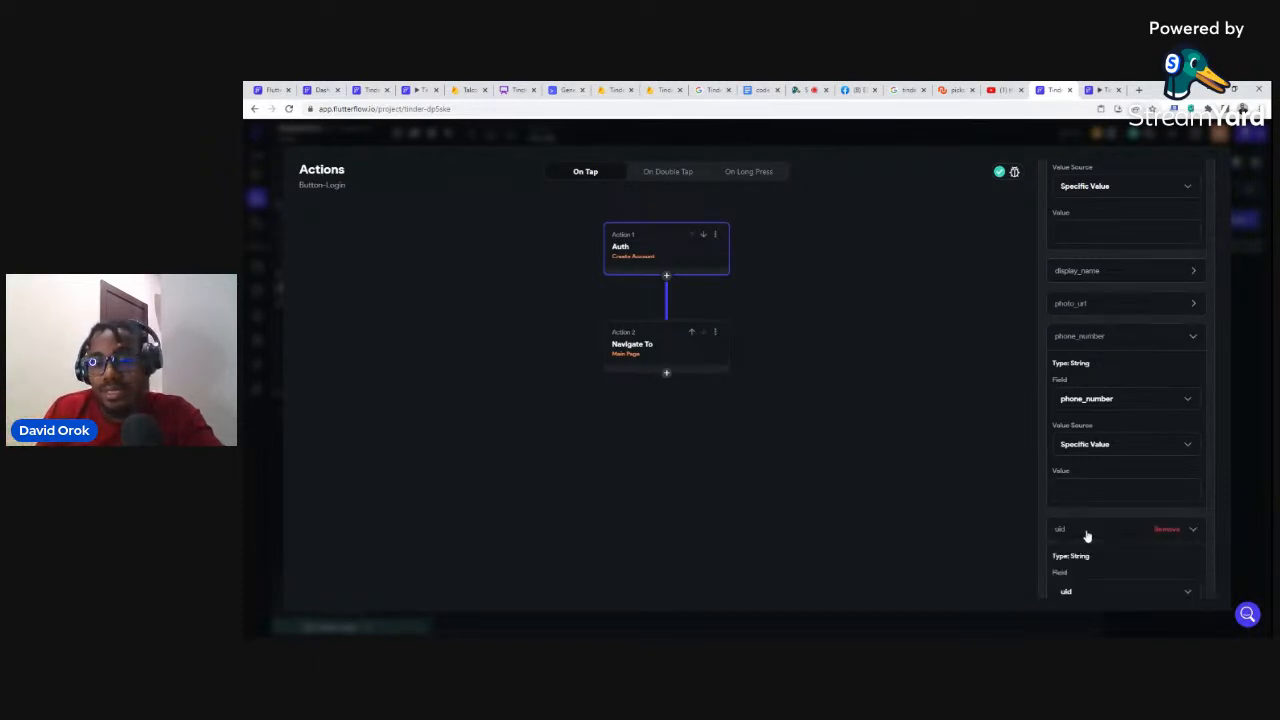
scroll(1086, 542, "down", 1)
scroll(1086, 543, "down", 1)
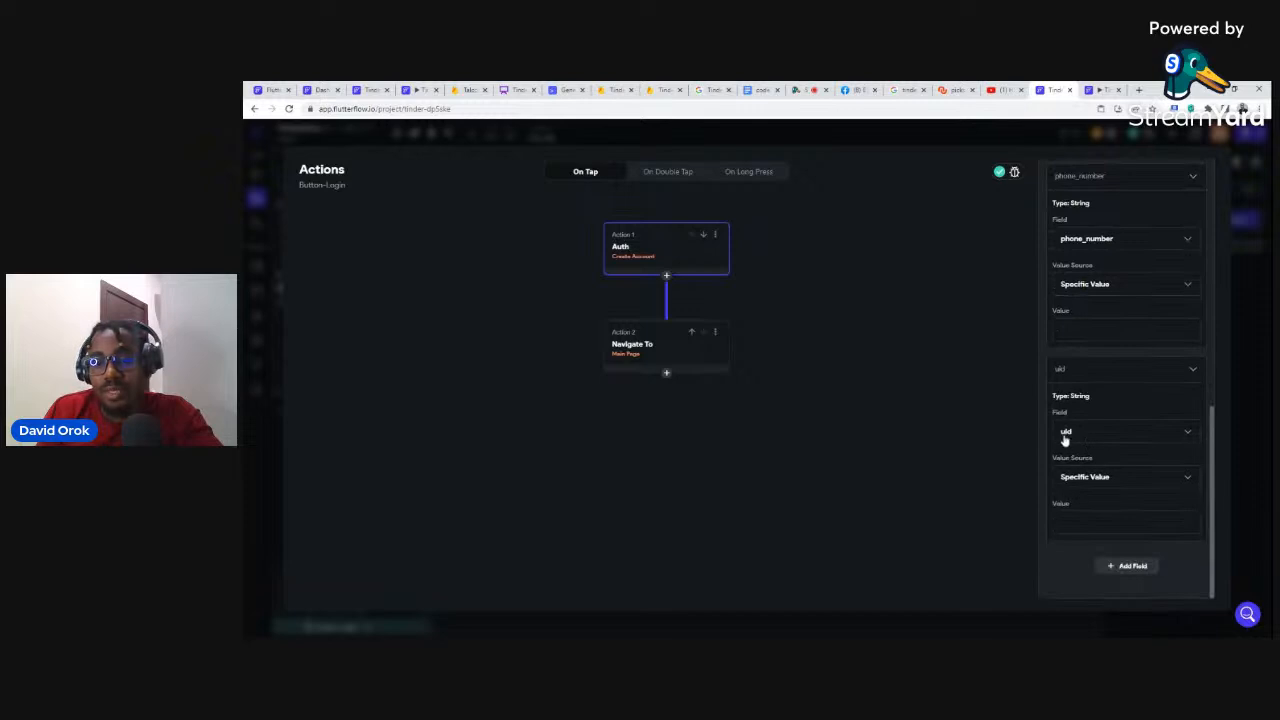
Step: Add bio, age and location fields to the sign-up users document
left_click(1065, 431)
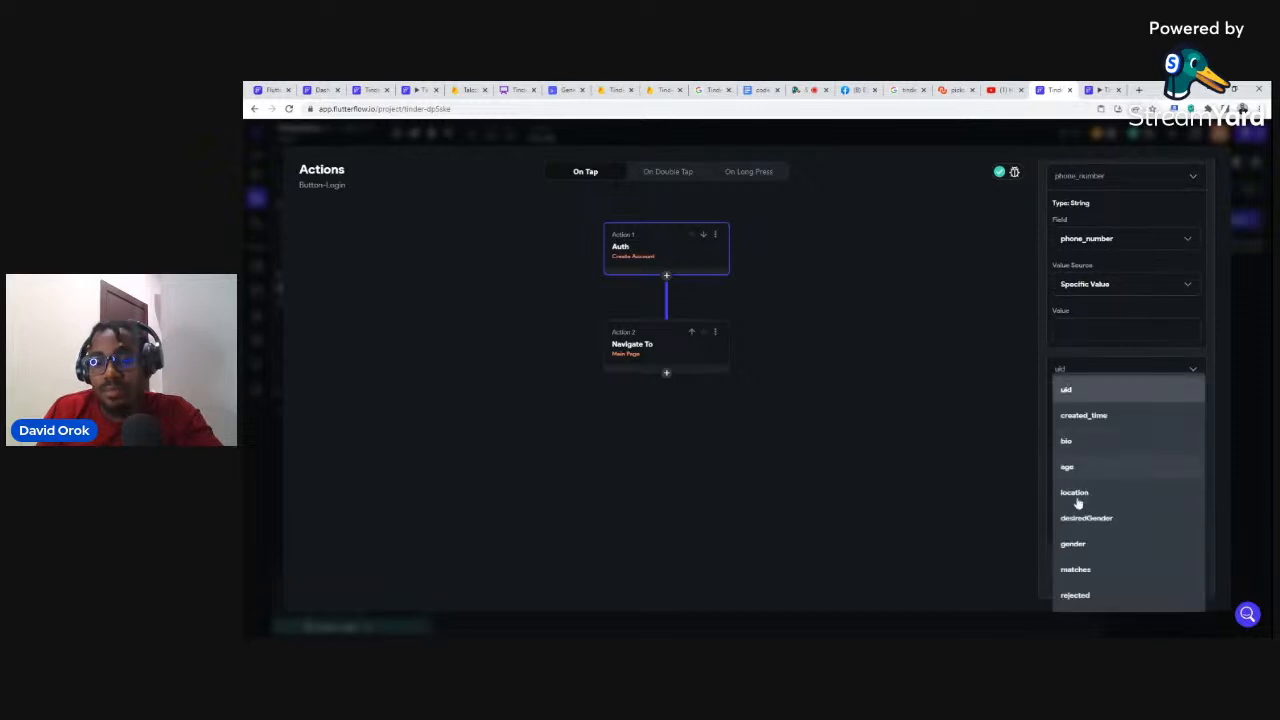
left_click(1066, 443)
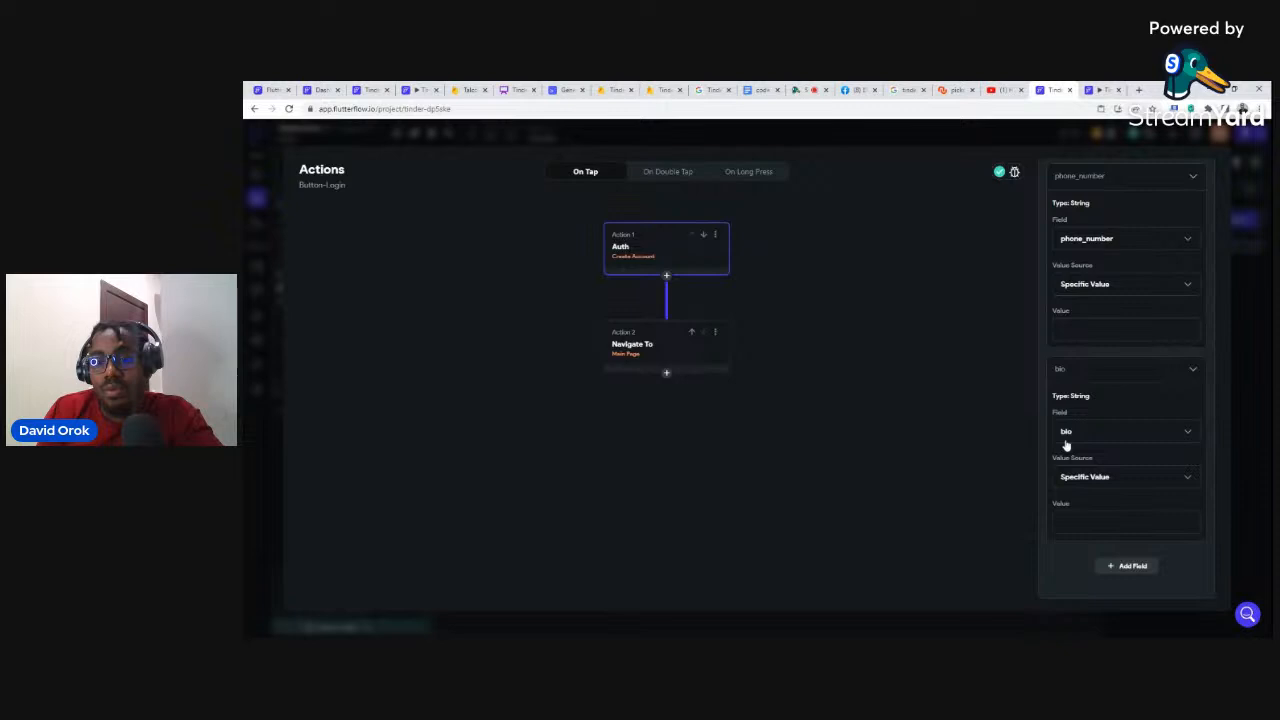
left_click(1117, 568)
scroll(1082, 530, "down", 1)
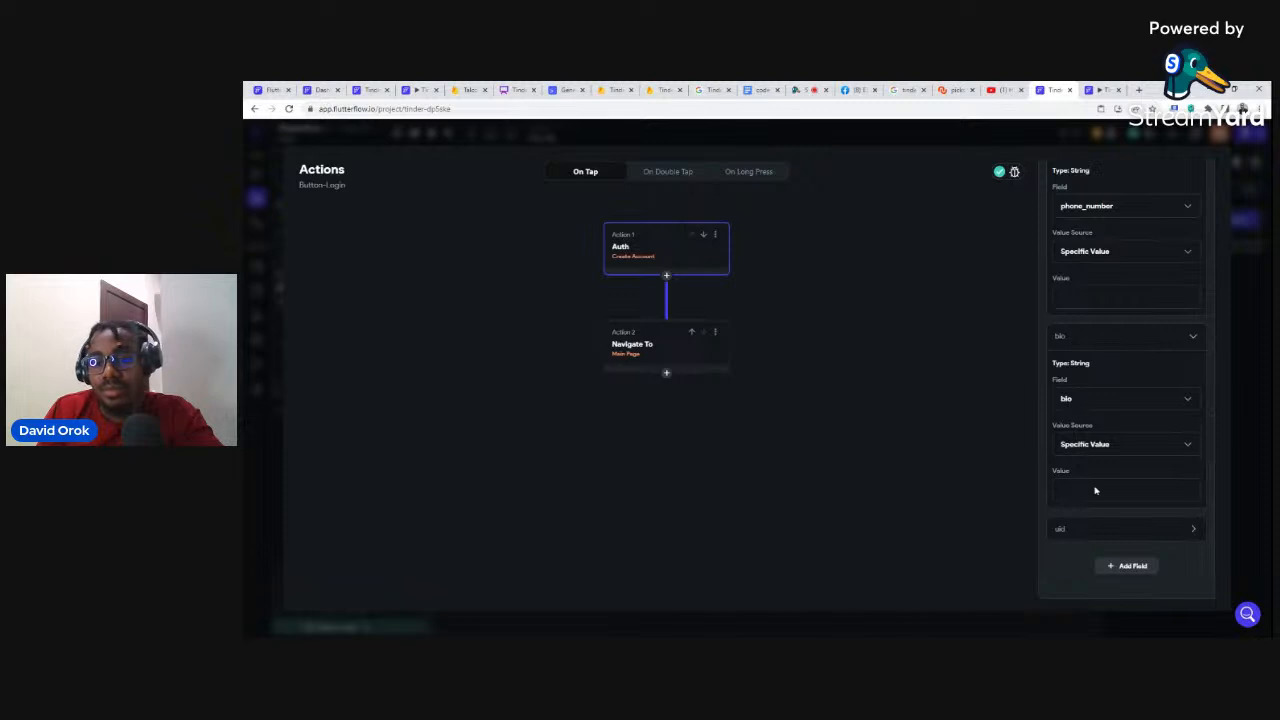
left_click(1063, 529)
scroll(1066, 526, "down", 3)
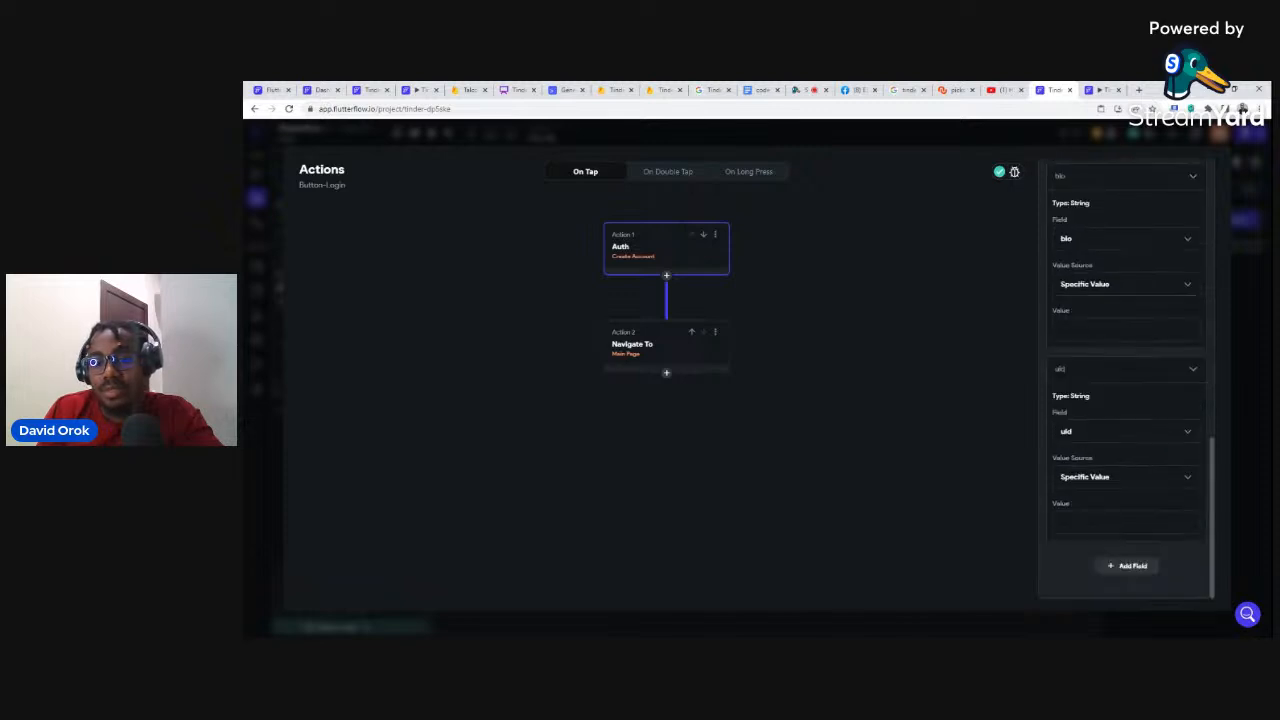
left_click(1067, 431)
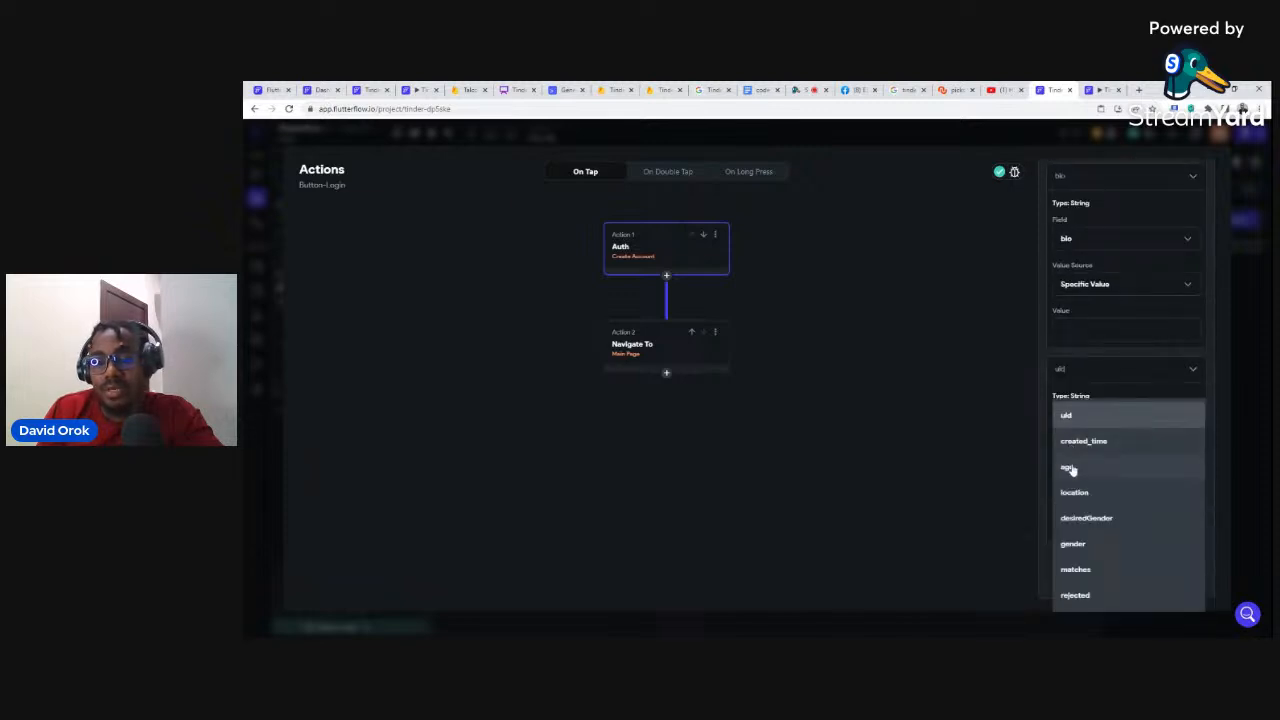
left_click(1069, 469)
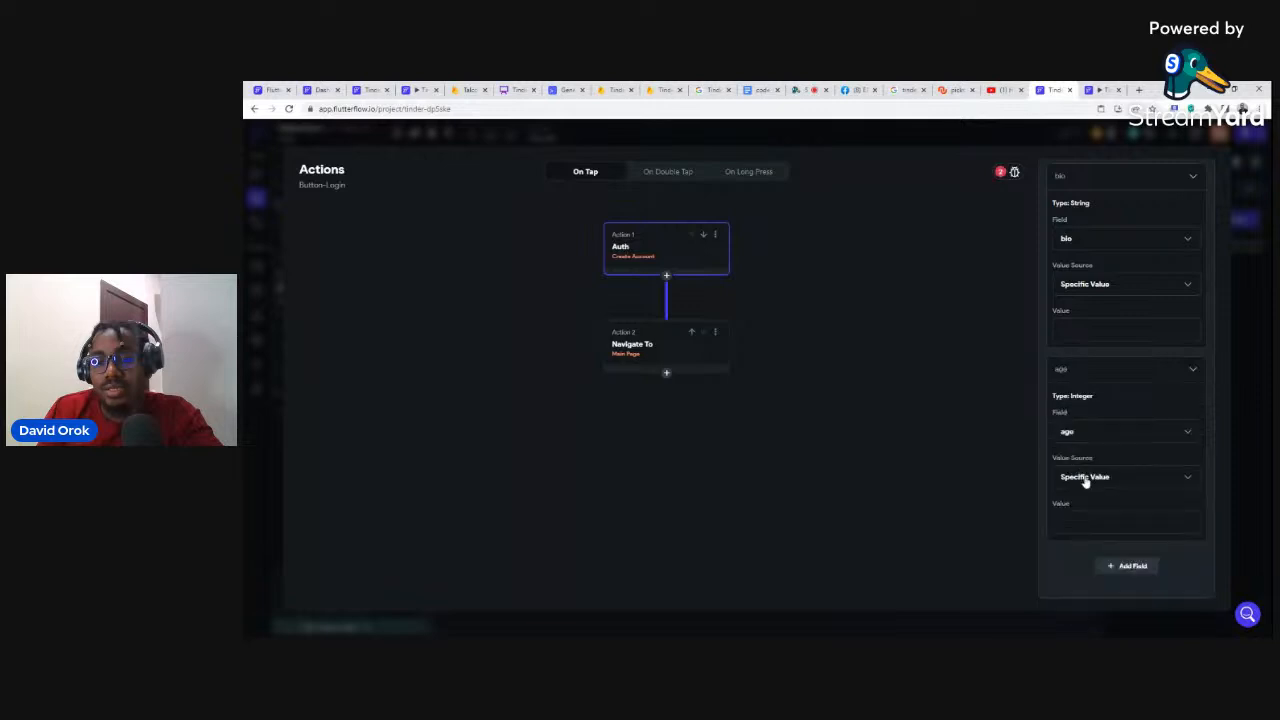
left_click(1129, 567)
scroll(1100, 538, "down", 1)
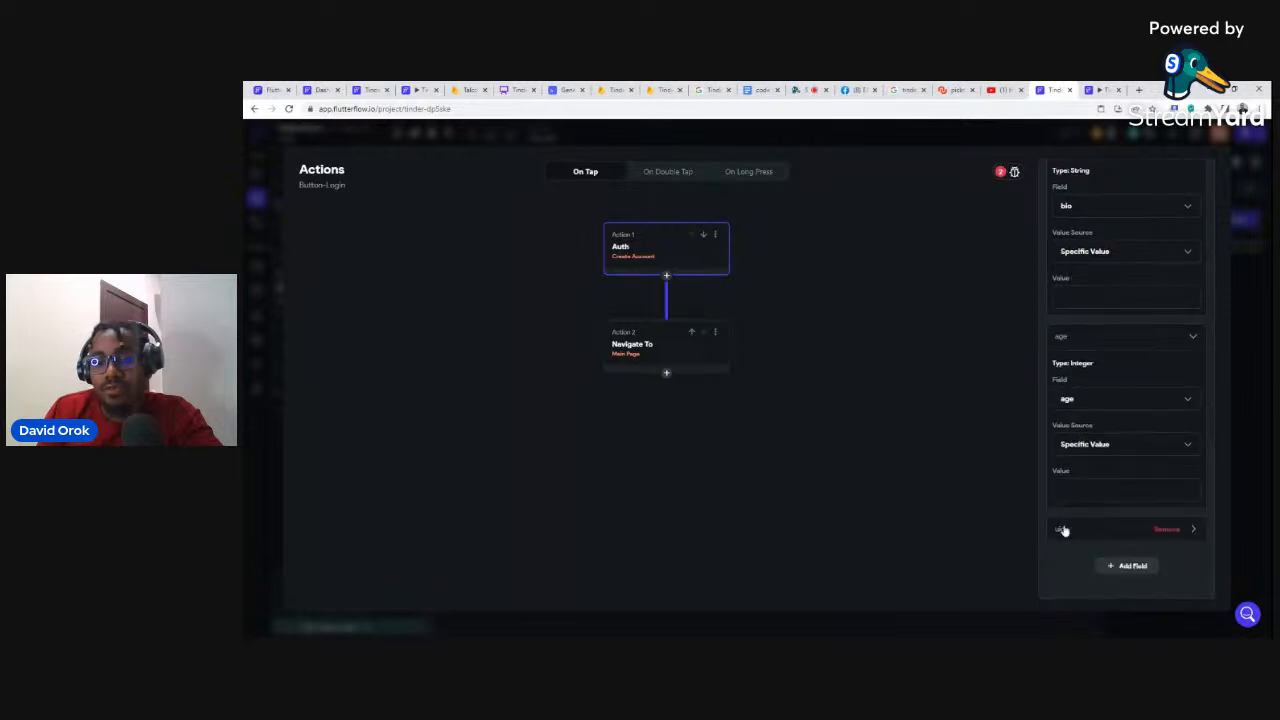
left_click(1063, 530)
scroll(1075, 500, "down", 3)
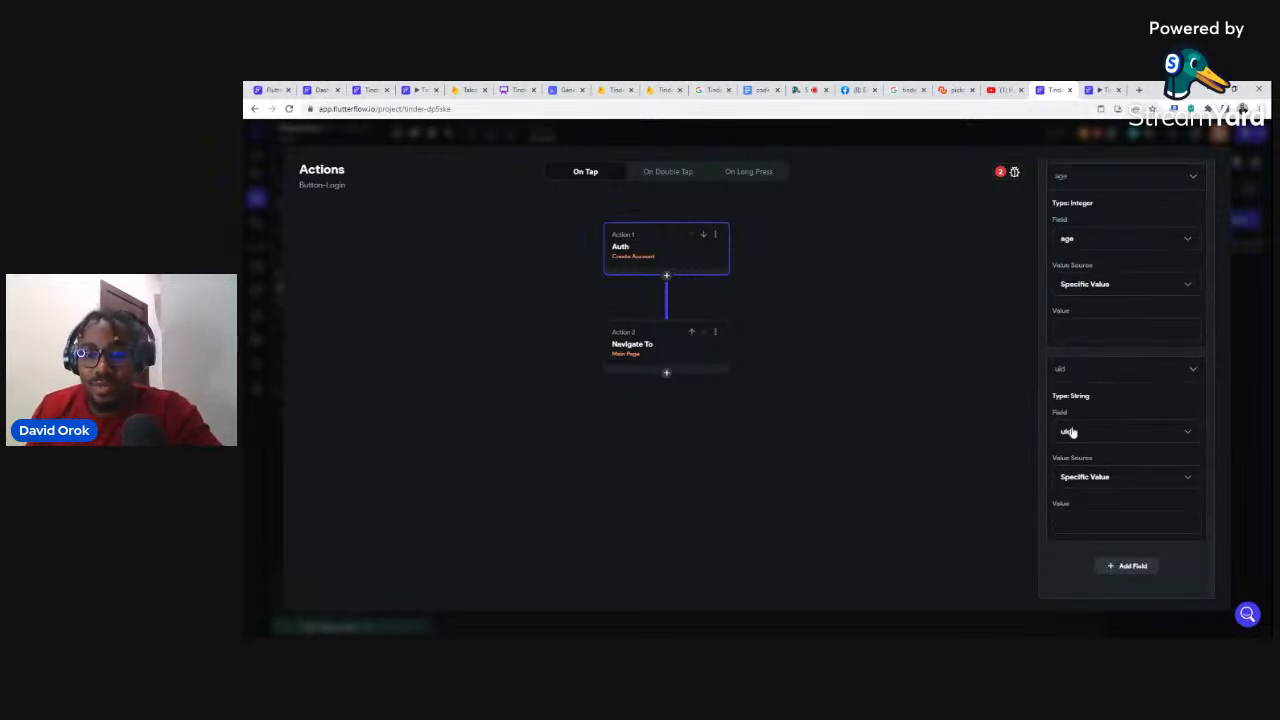
left_click(1069, 432)
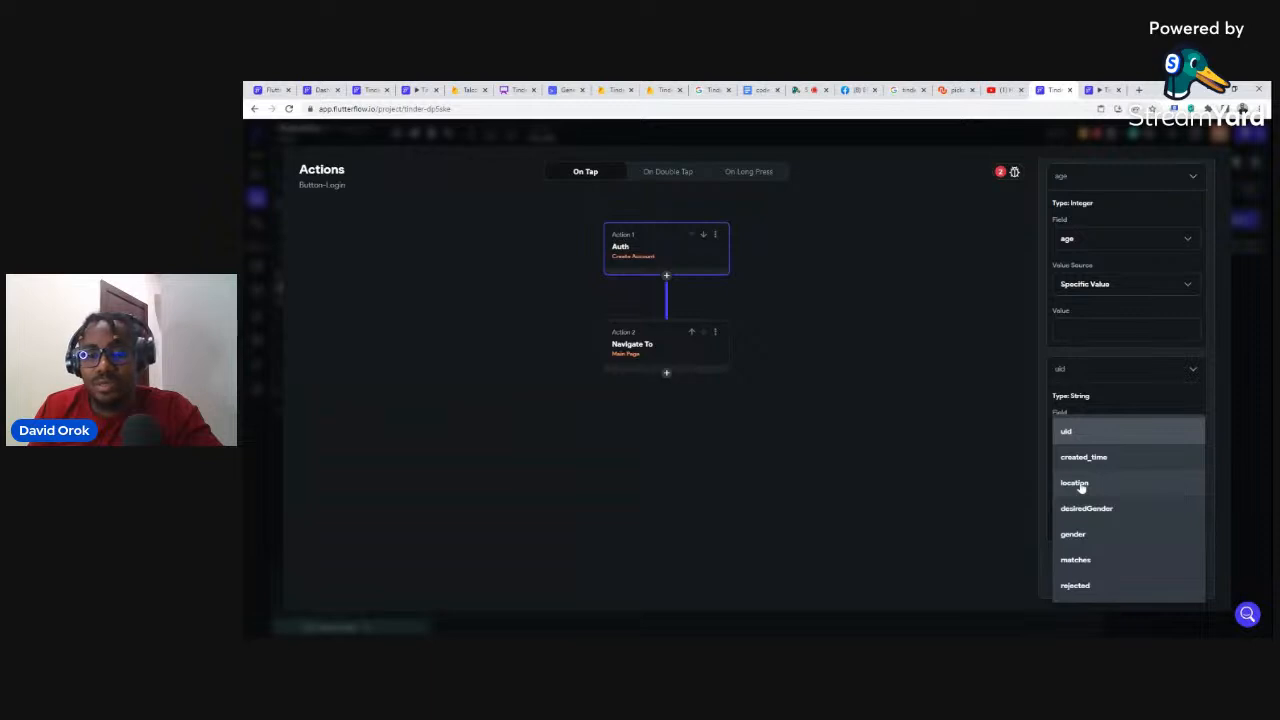
left_click(1078, 484)
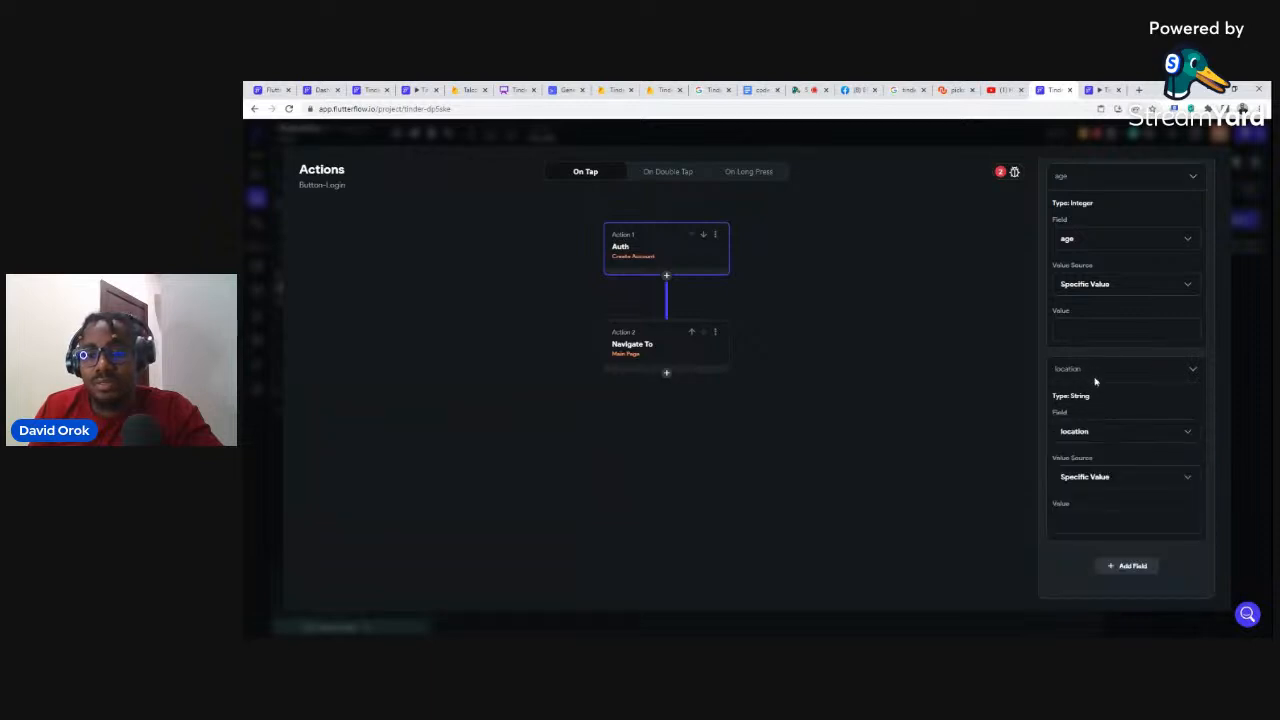
Step: Add desiredGender and gender fields to the users document
left_click(1122, 567)
scroll(1088, 550, "down", 1)
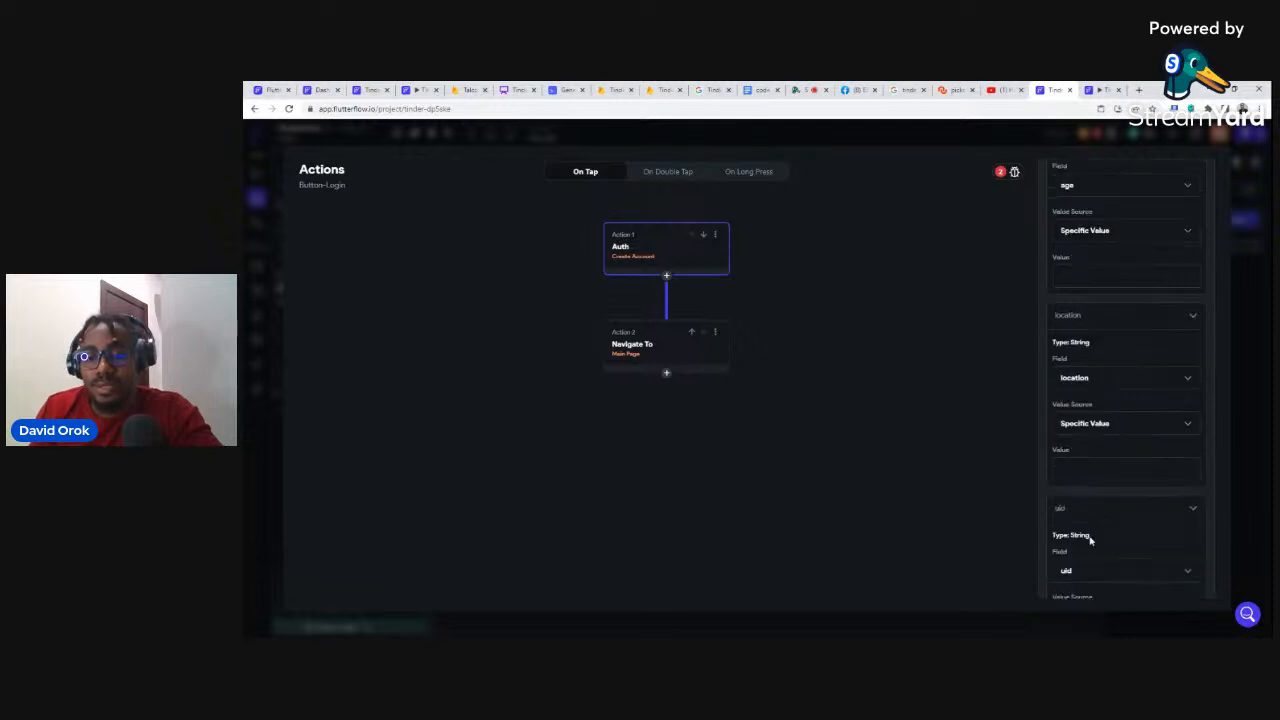
scroll(1090, 540, "down", 2)
left_click(1074, 430)
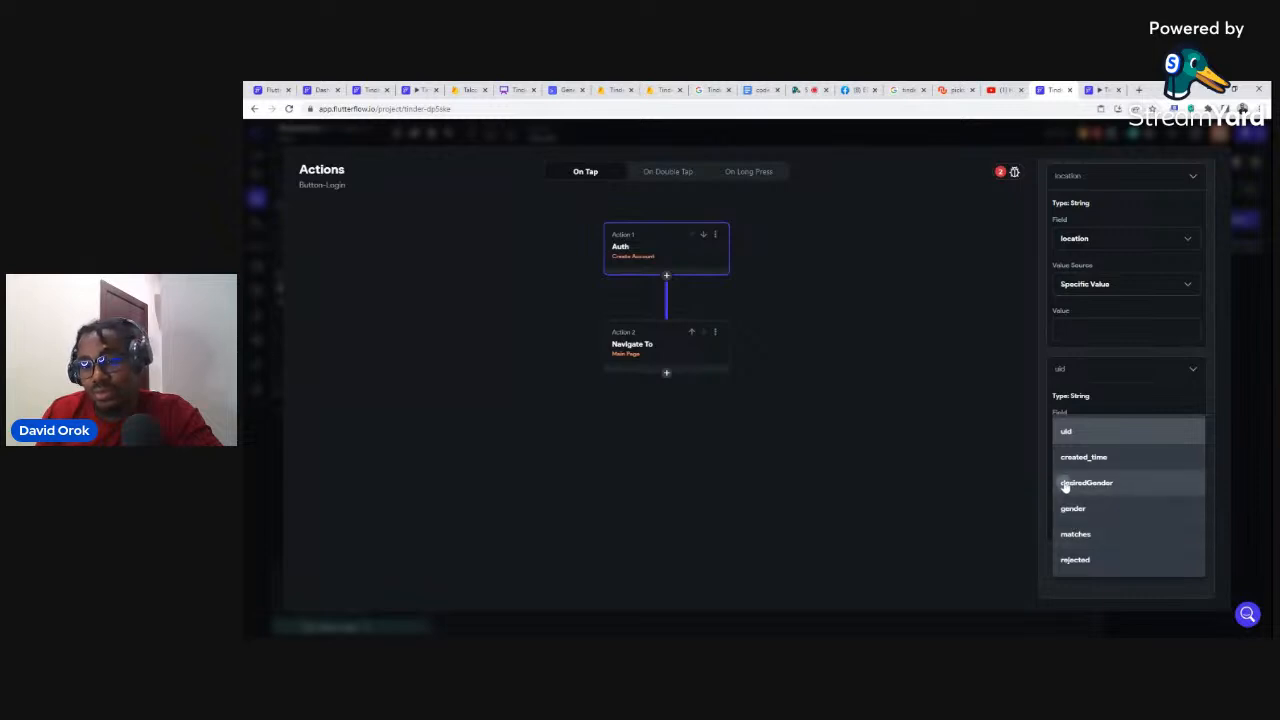
left_click(1065, 484)
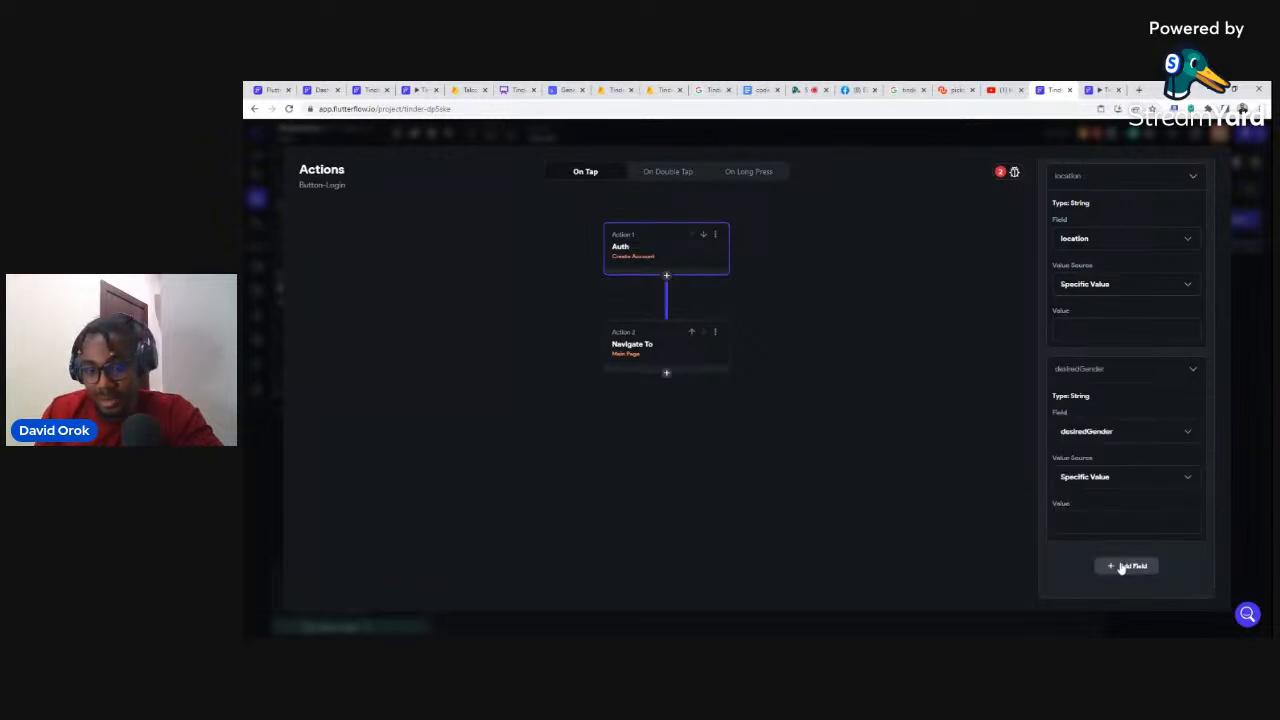
left_click(1128, 565)
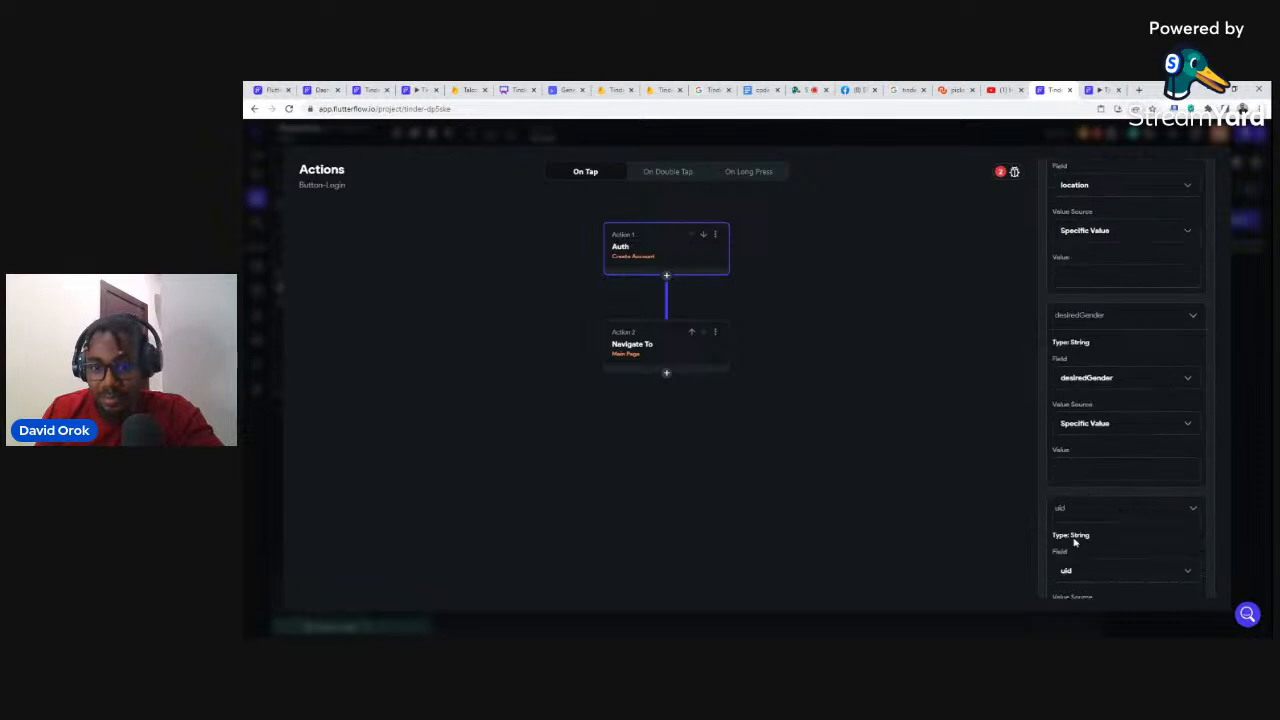
scroll(1062, 560, "down", 2)
left_click(1068, 436)
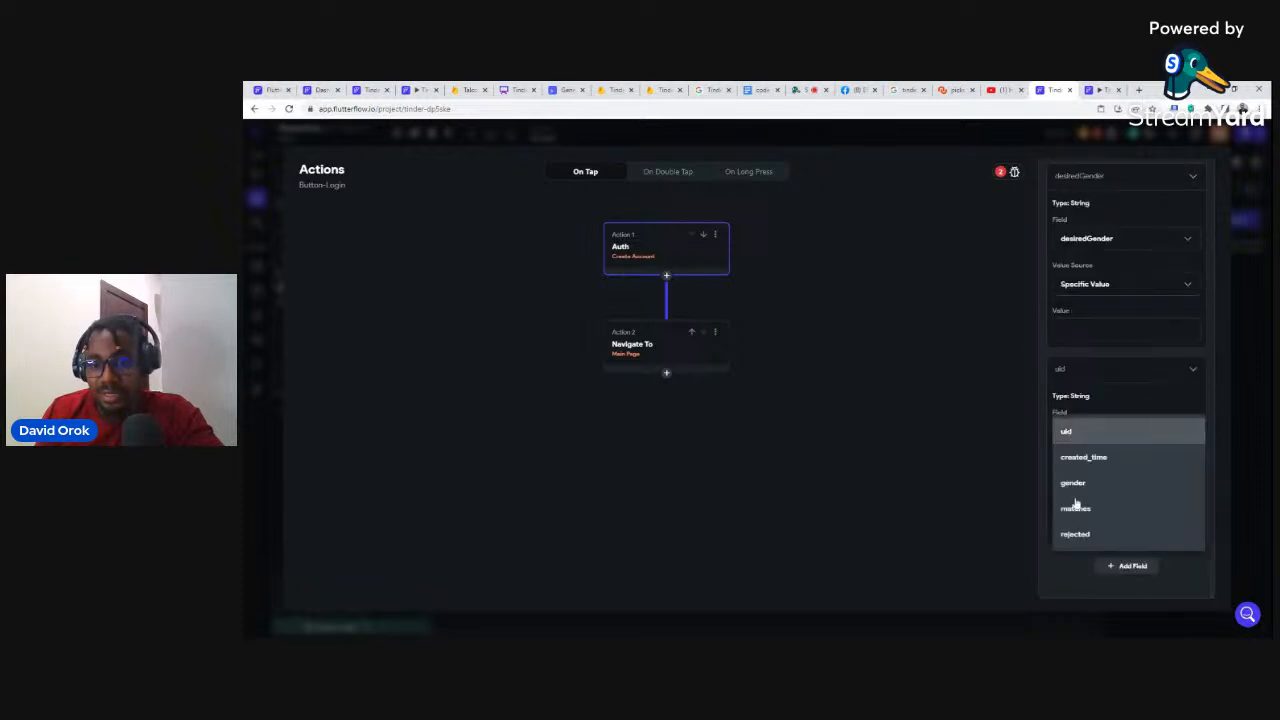
left_click(1075, 484)
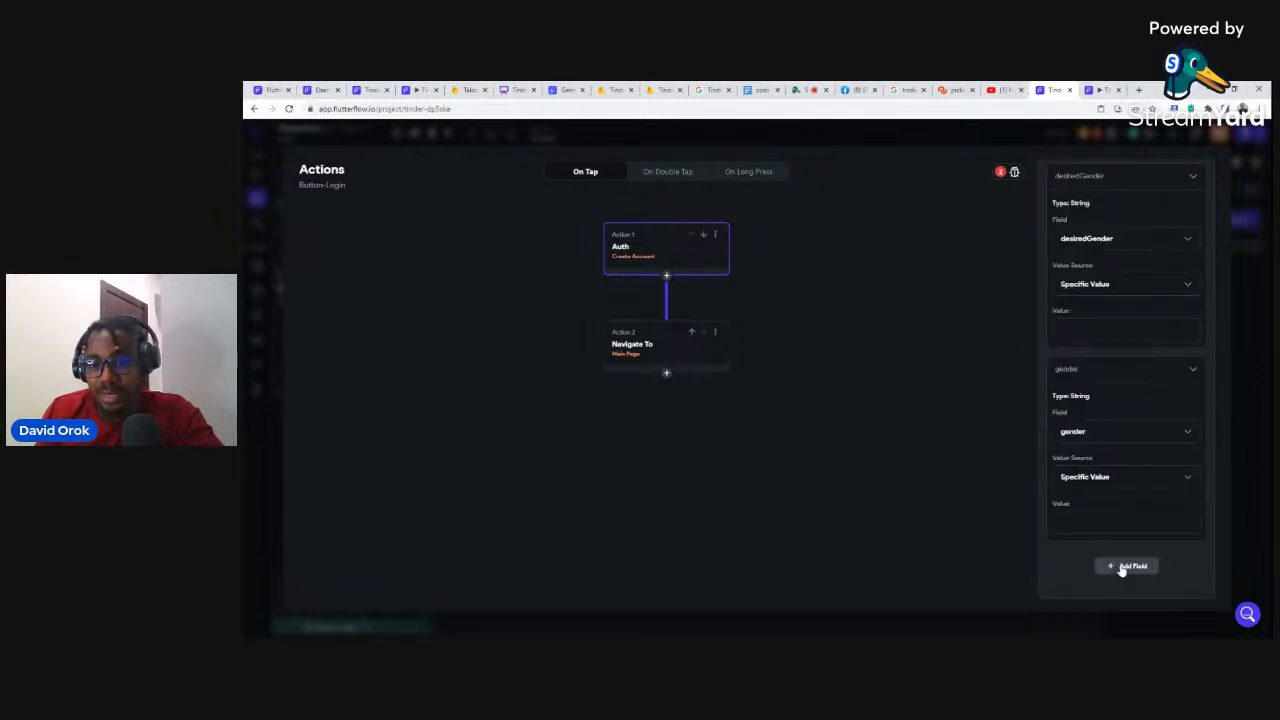
Step: Add a matches field with List Update Type set to Add First Item
left_click(1110, 565)
scroll(1078, 523, "down", 1)
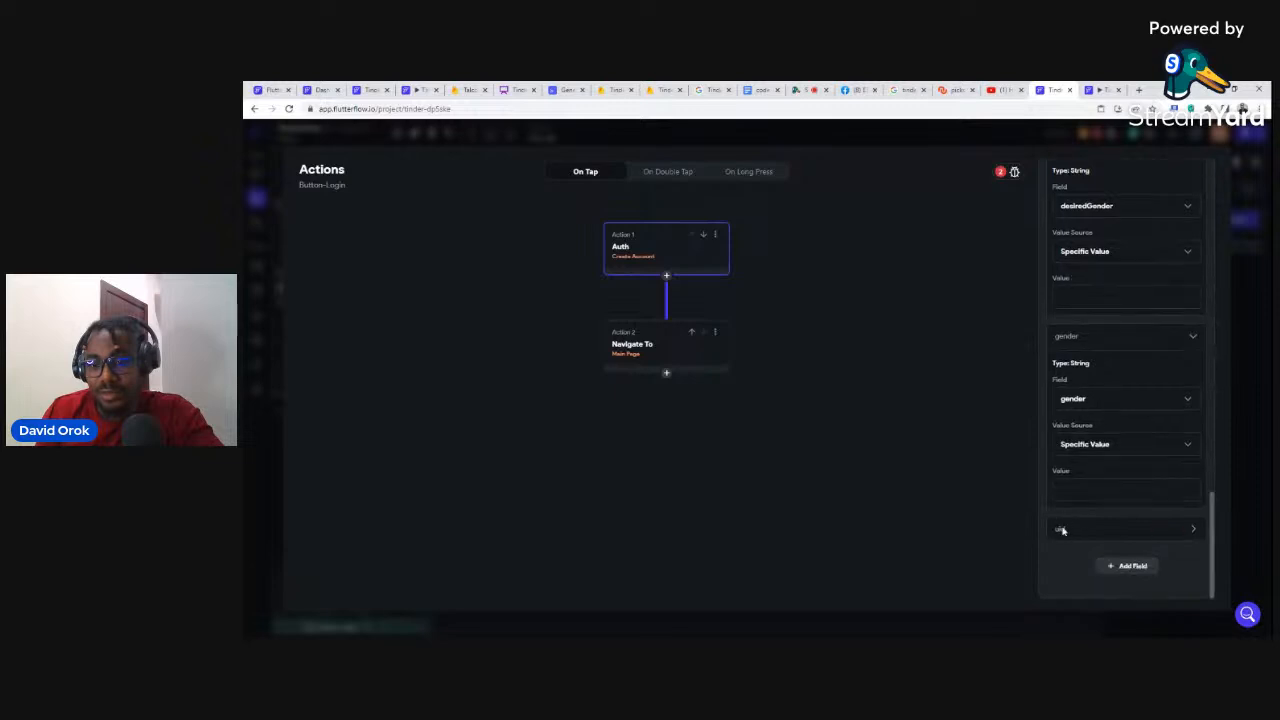
left_click(1060, 529)
scroll(1060, 529, "down", 2)
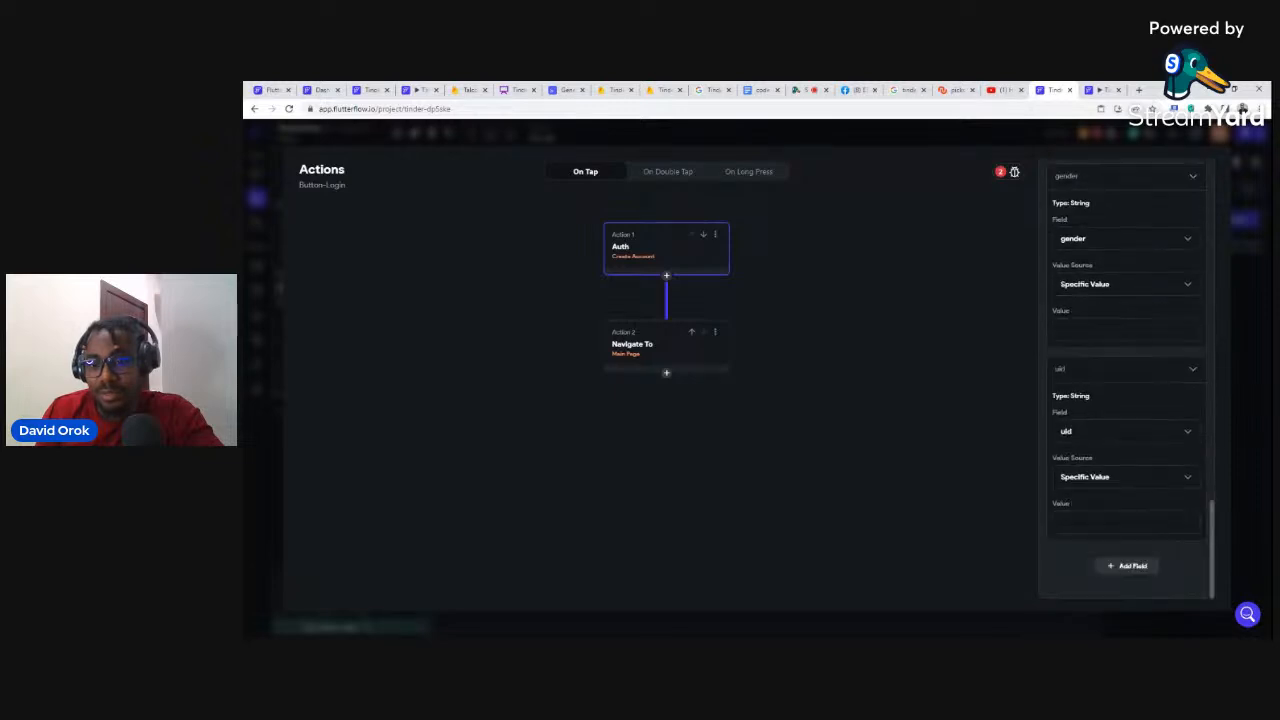
left_click(1068, 436)
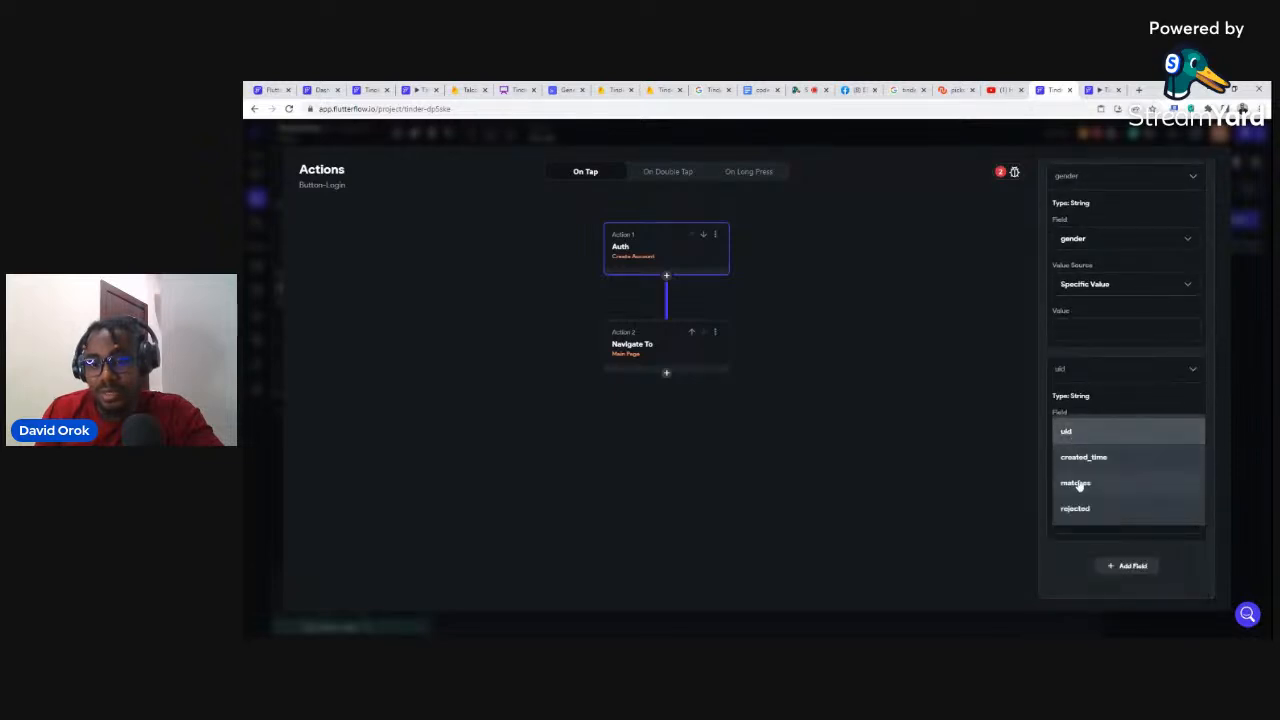
left_click(1078, 485)
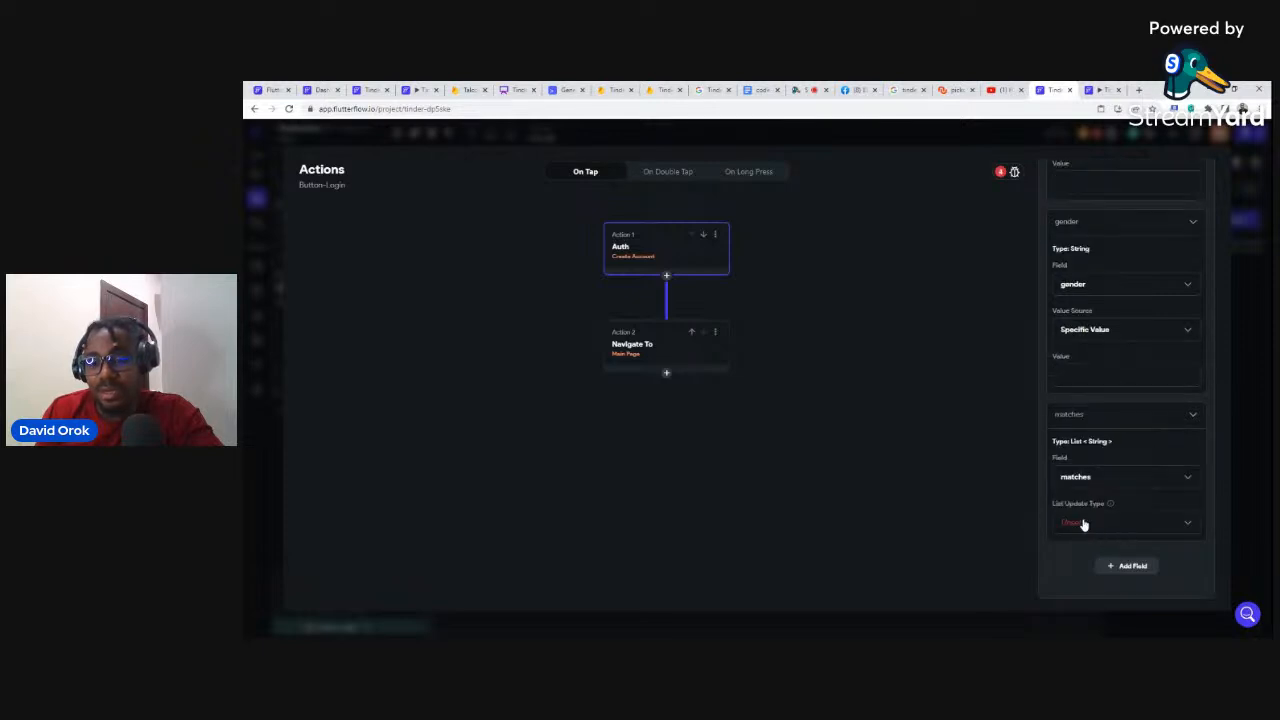
left_click(1082, 524)
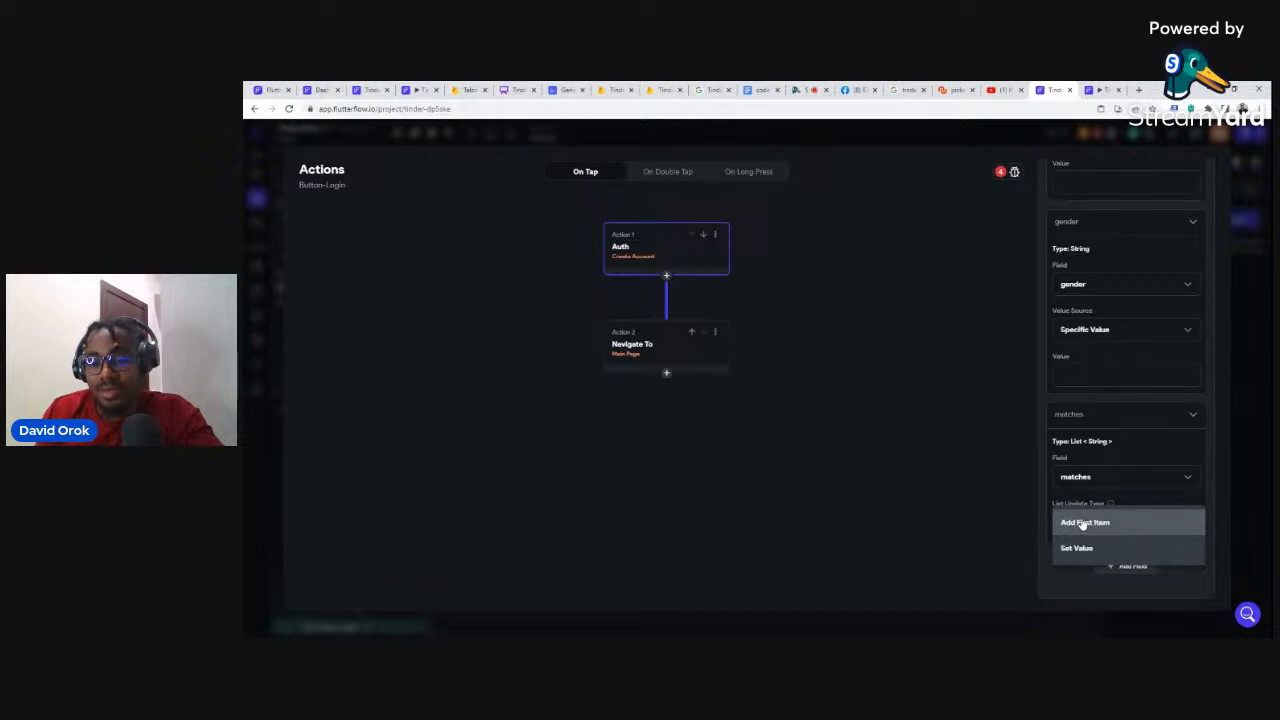
left_click(1090, 547)
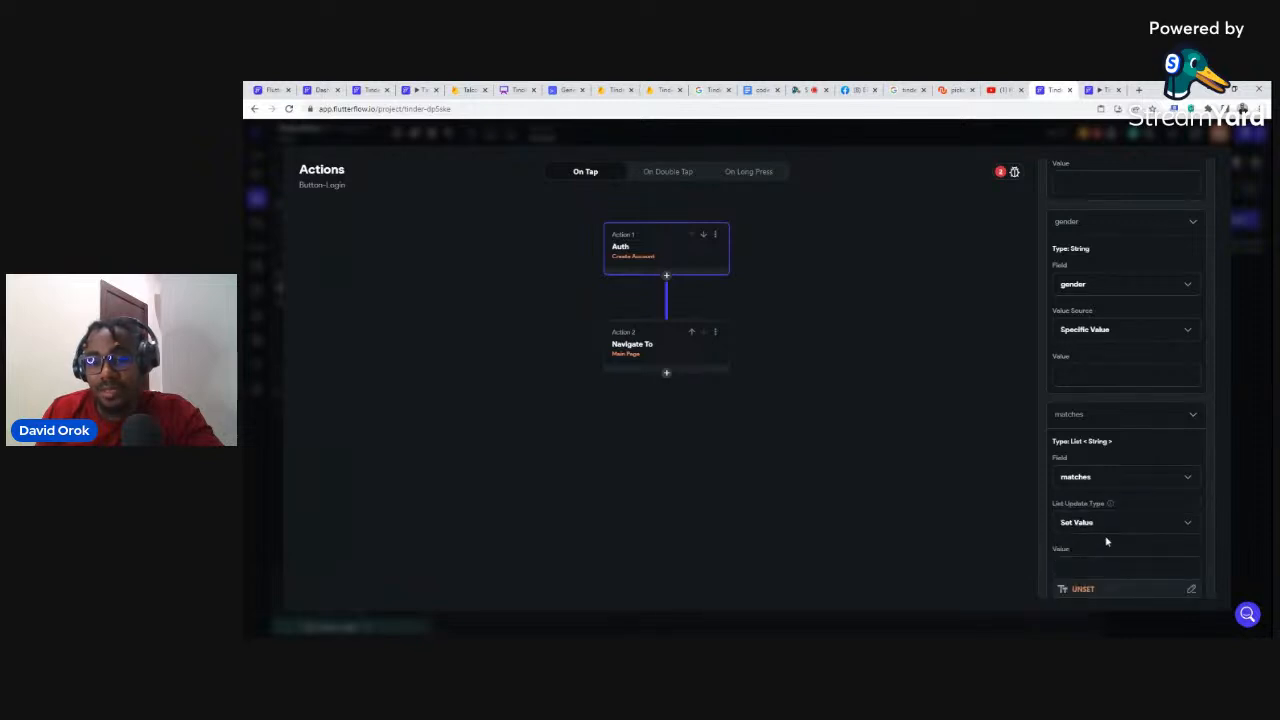
scroll(1106, 541, "down", 1)
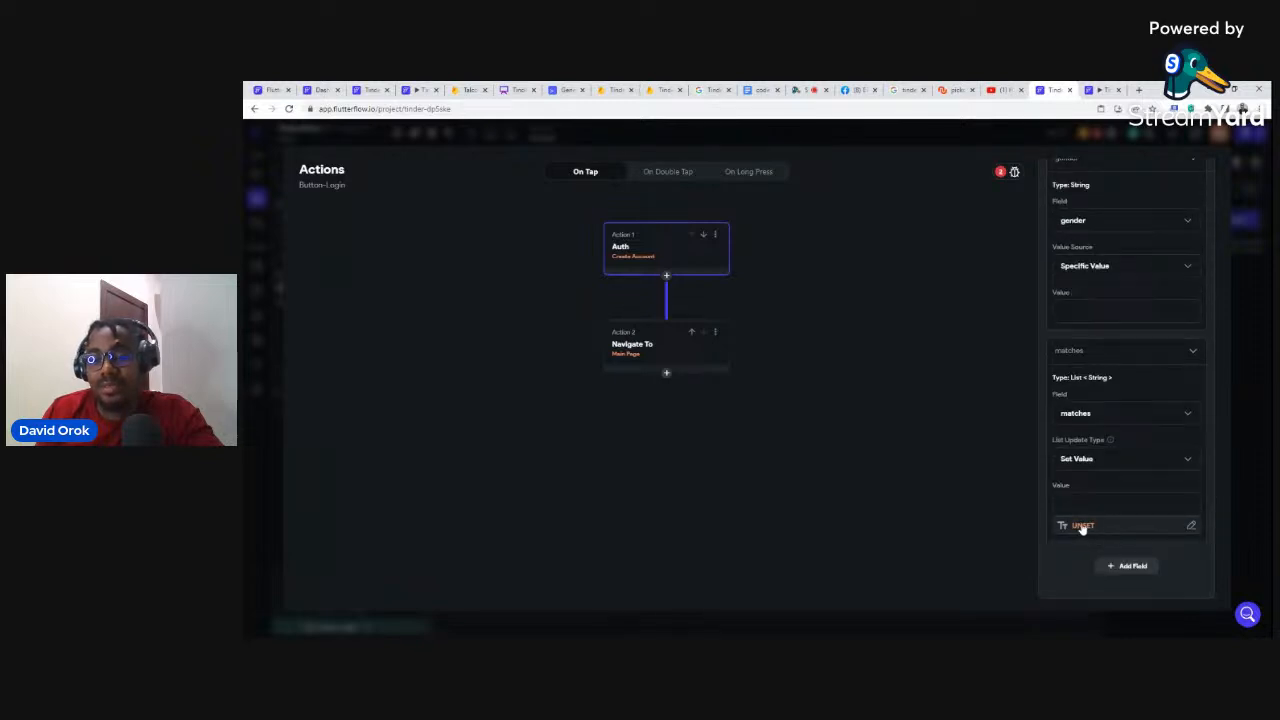
left_click(1085, 461)
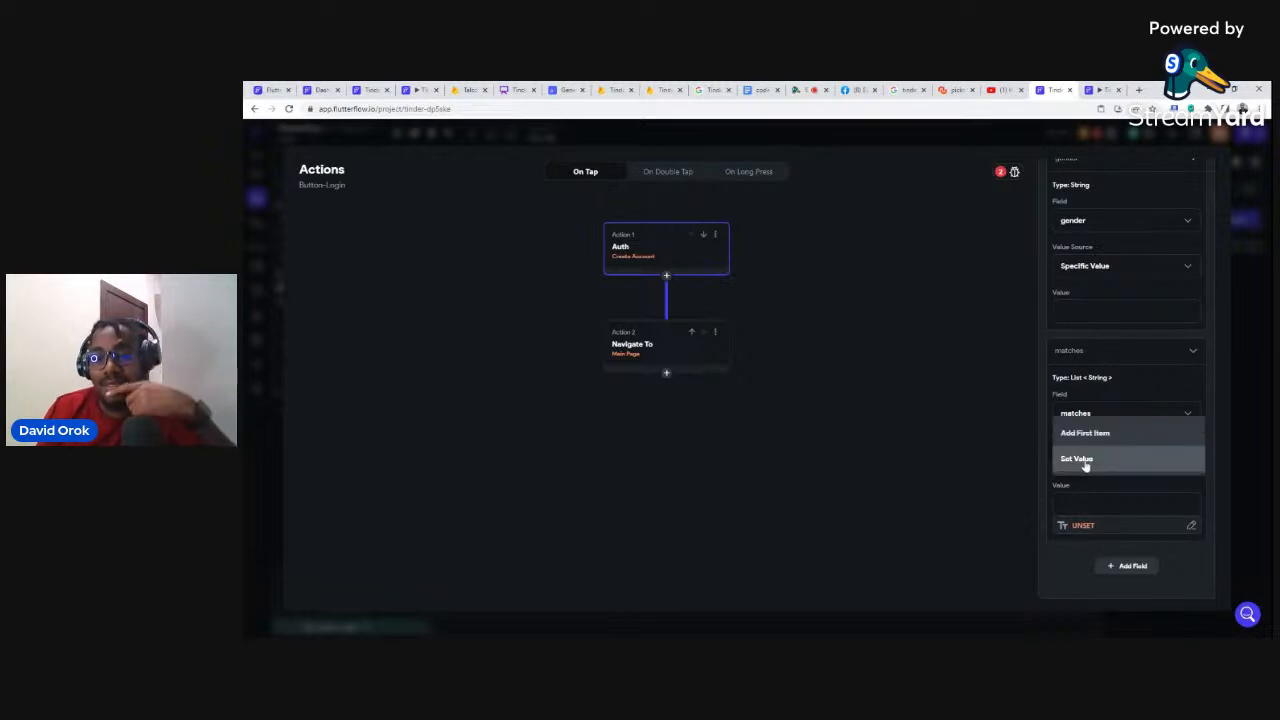
left_click(1074, 436)
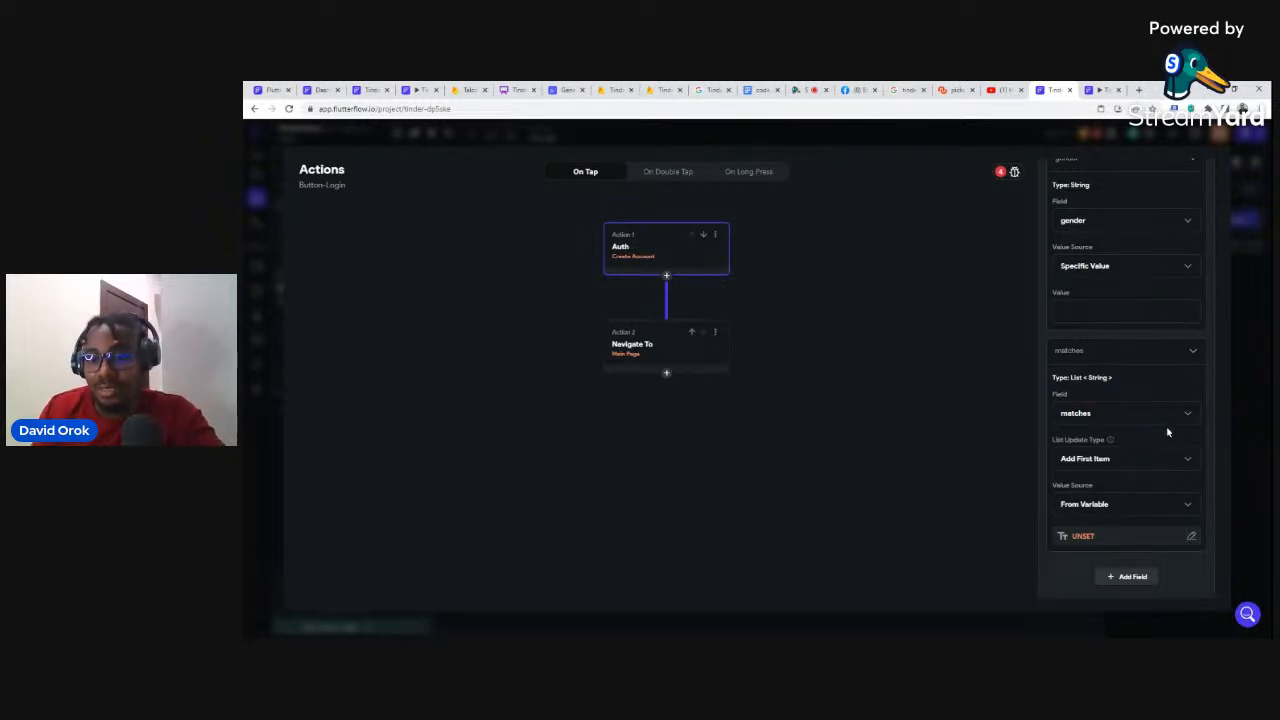
left_click(1193, 352)
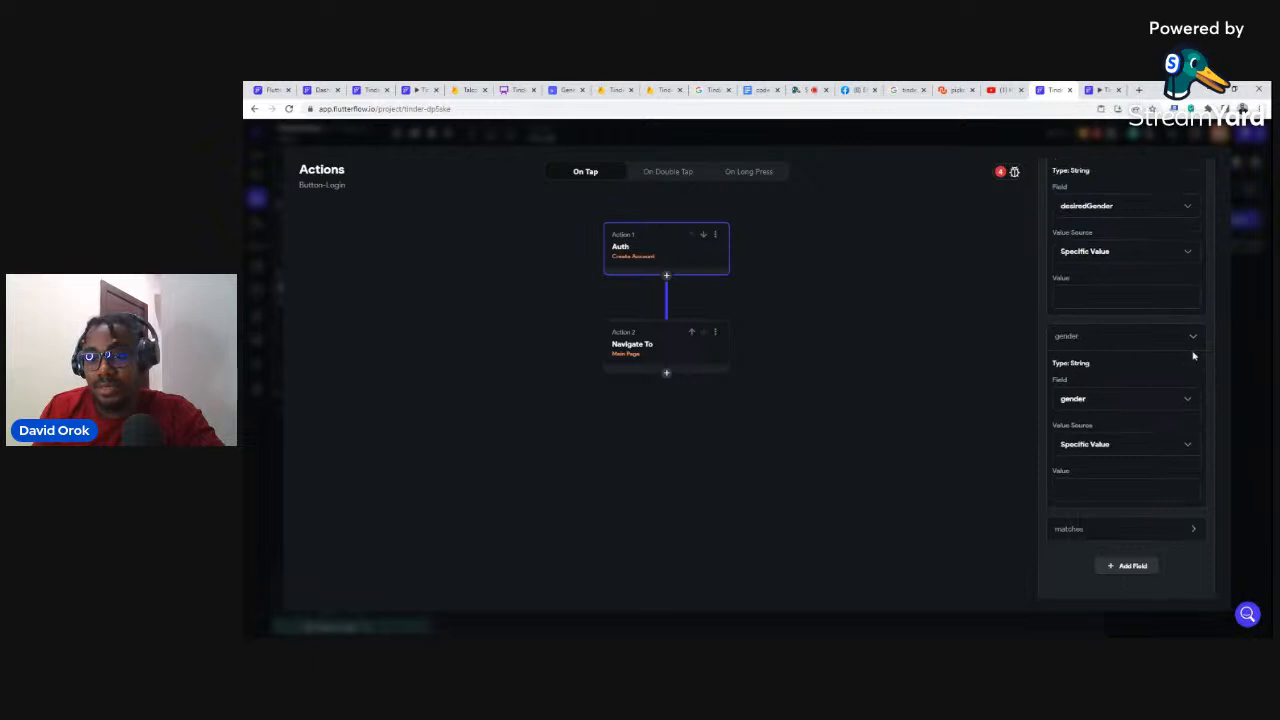
Step: Remove the matches, gender, desiredGender, location, bio and phone_number fields
left_click(1101, 533)
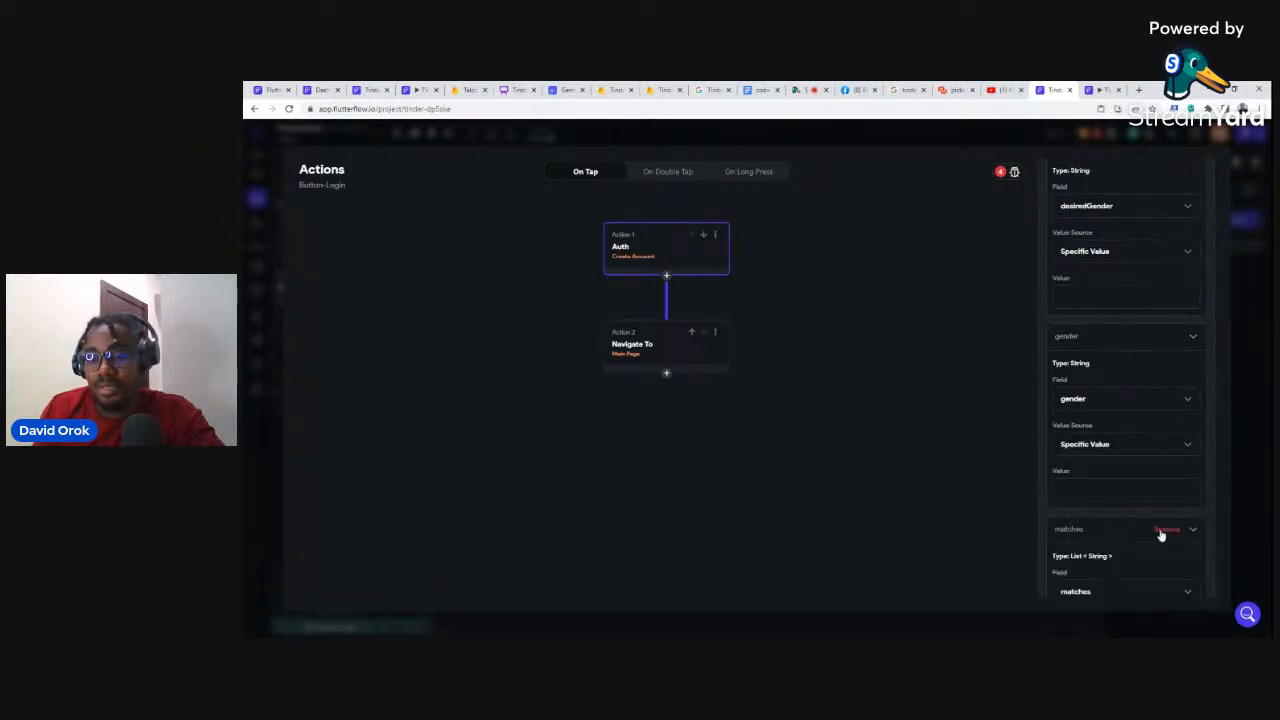
left_click(1164, 533)
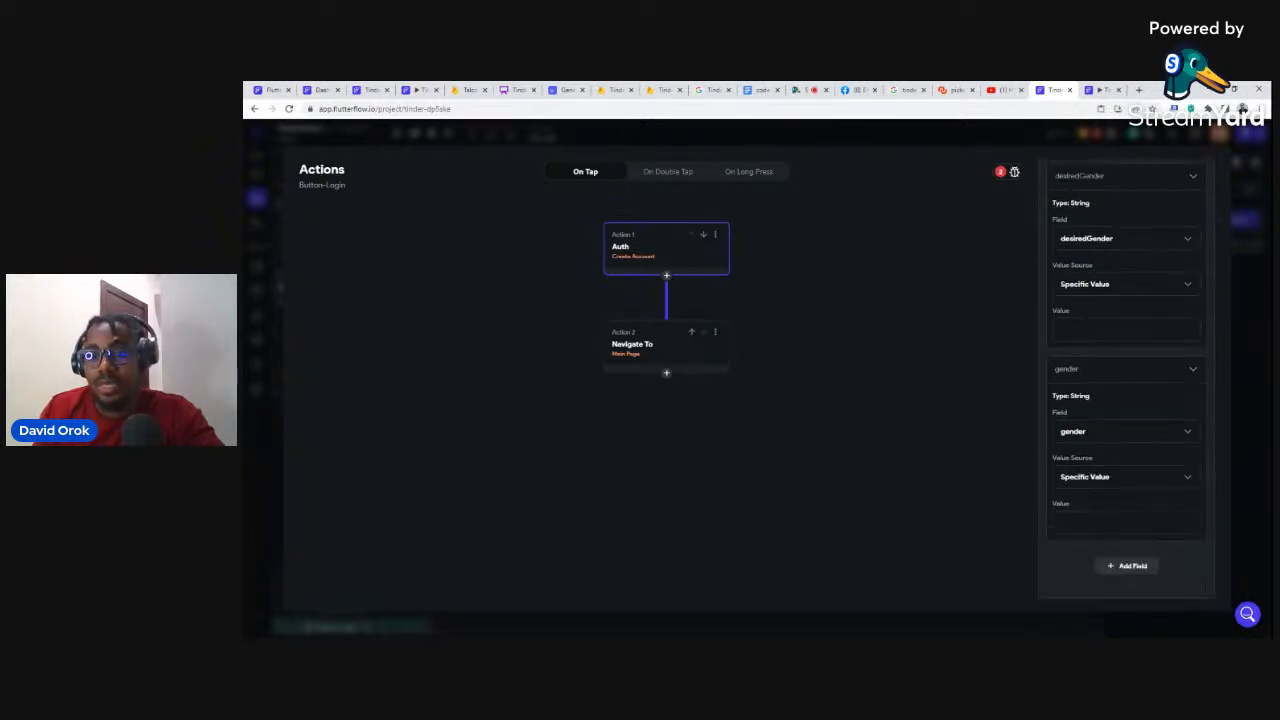
scroll(1143, 464, "up", 10)
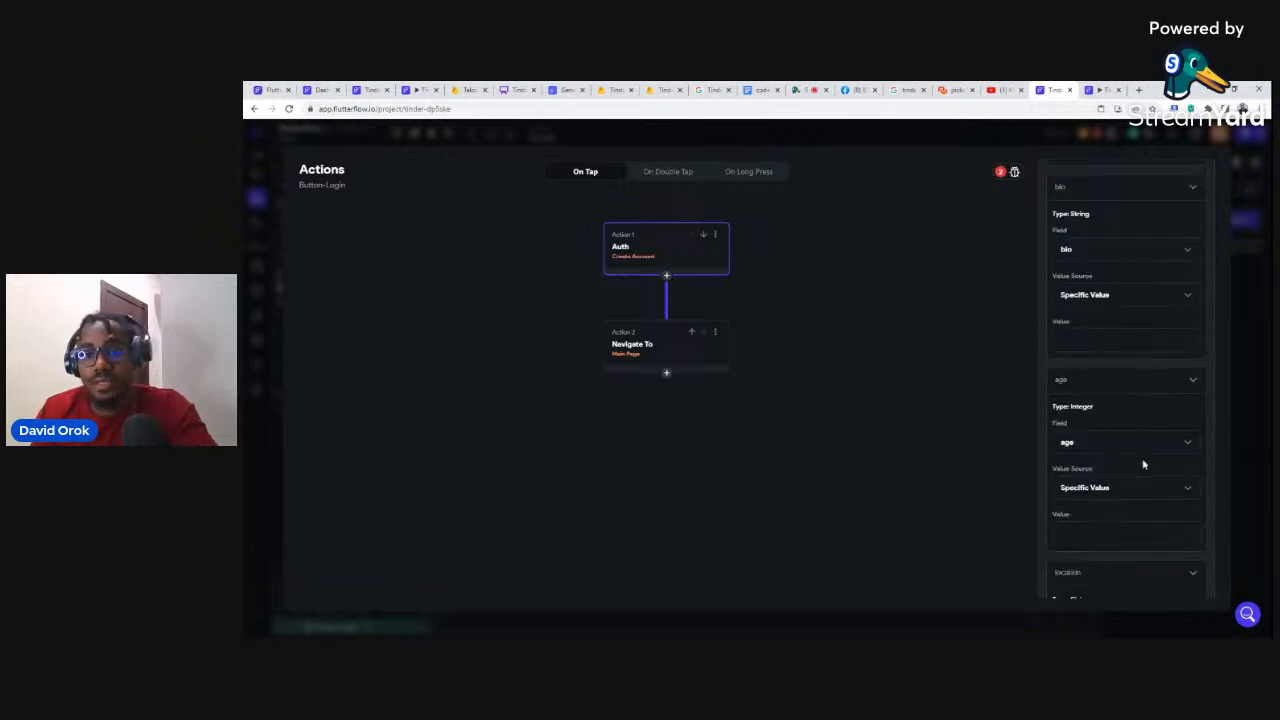
scroll(1143, 464, "up", 5)
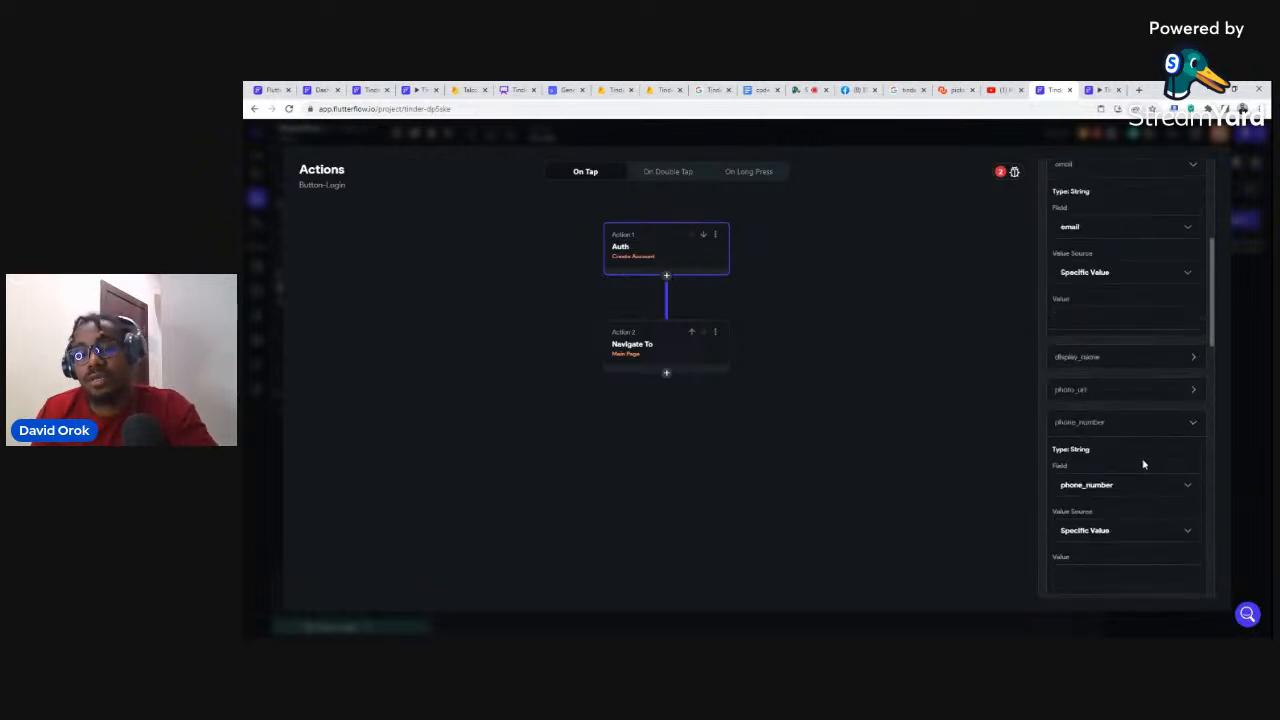
scroll(1143, 464, "down", 10)
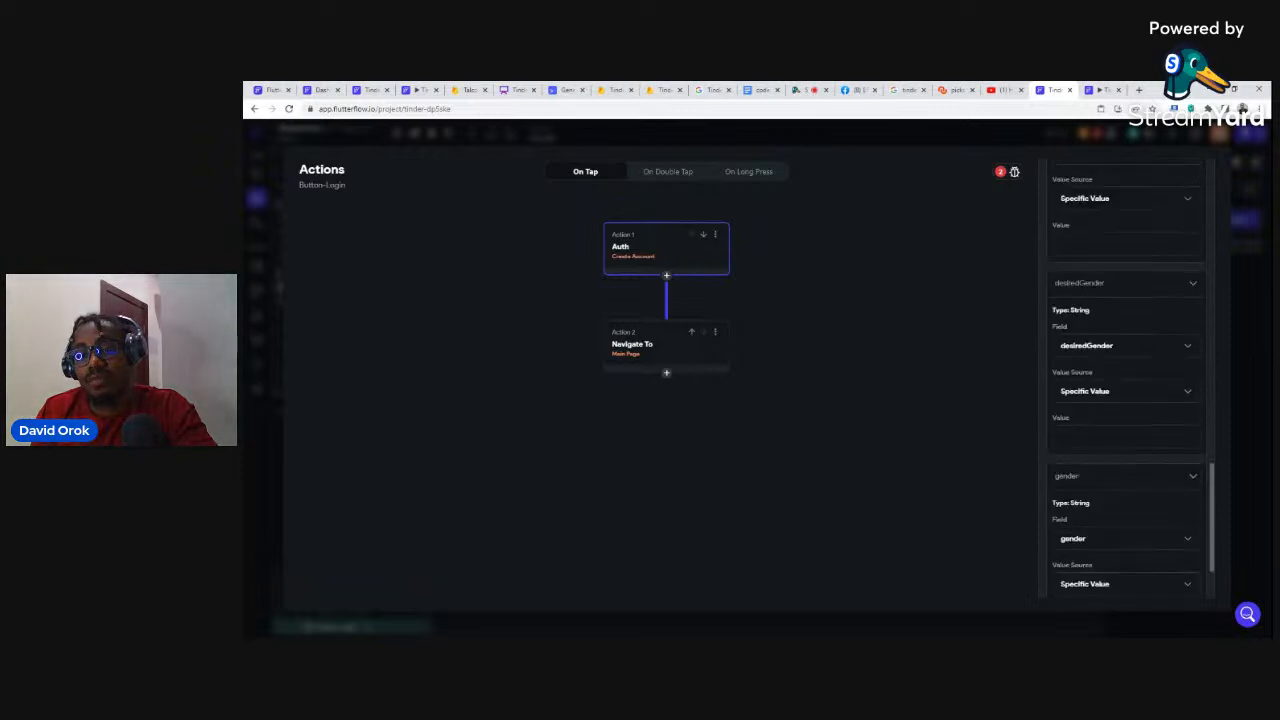
scroll(1141, 465, "down", 2)
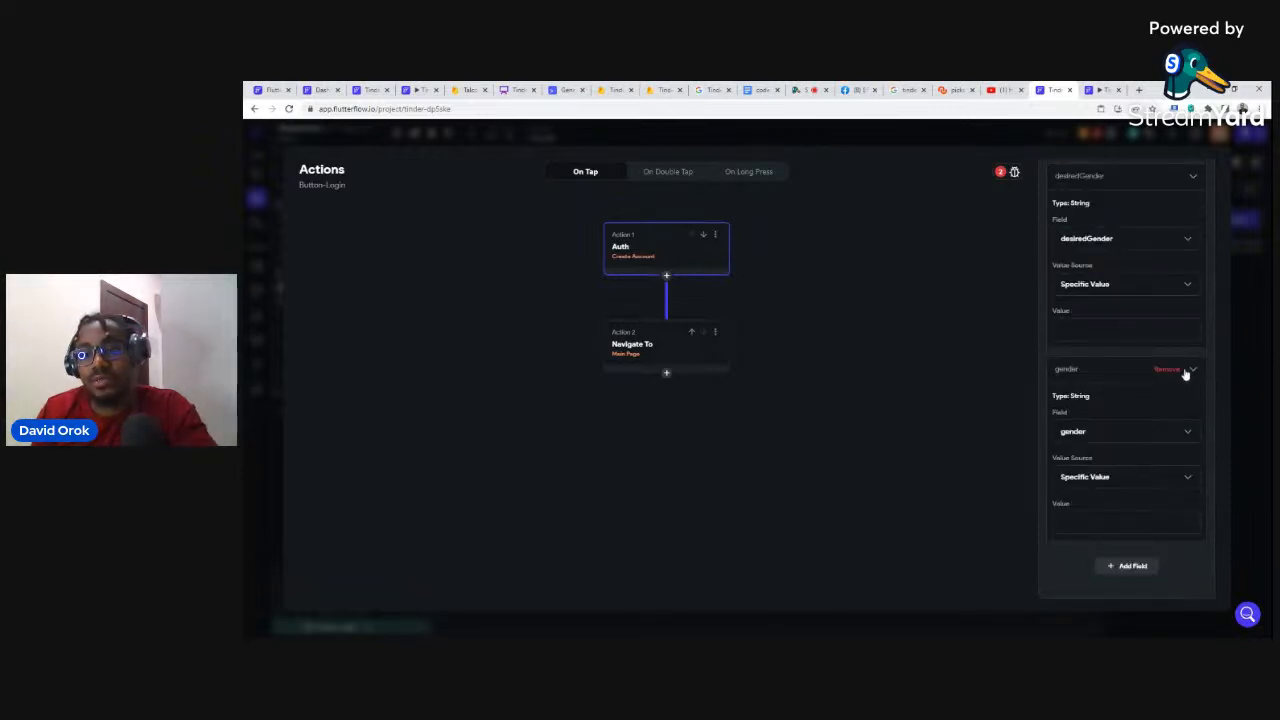
left_click(1166, 371)
left_click(1166, 371)
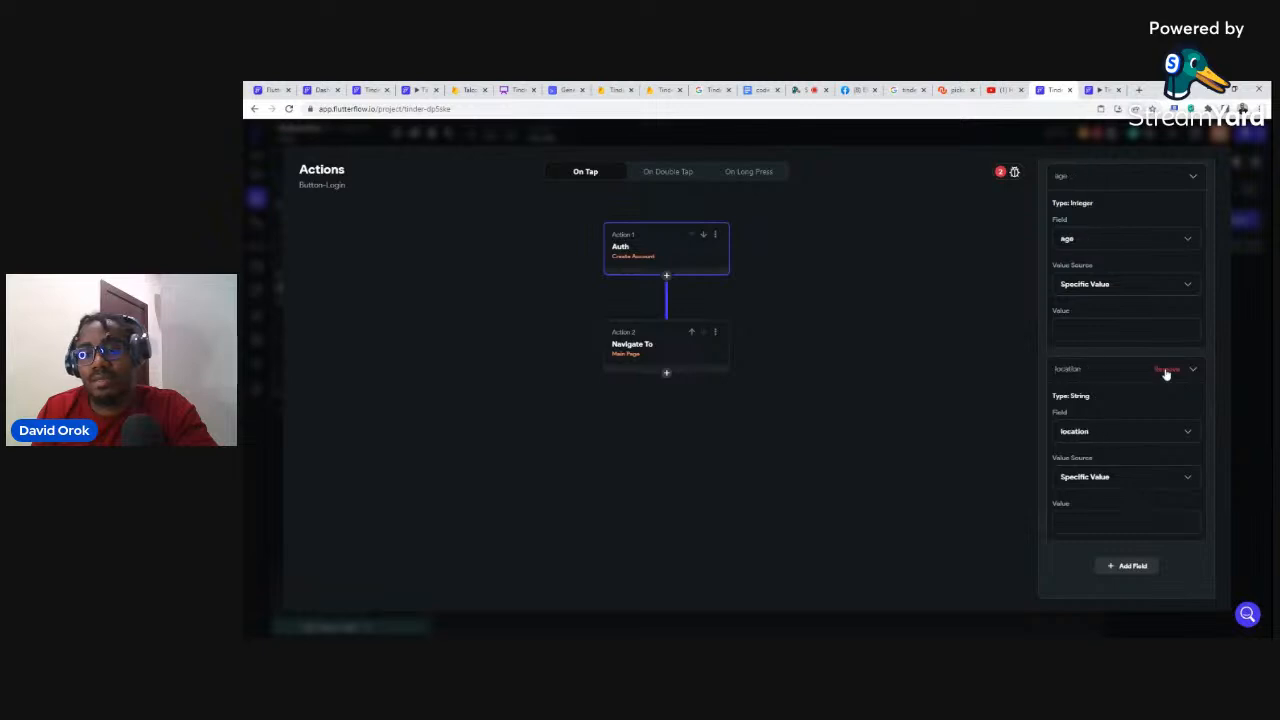
left_click(1166, 371)
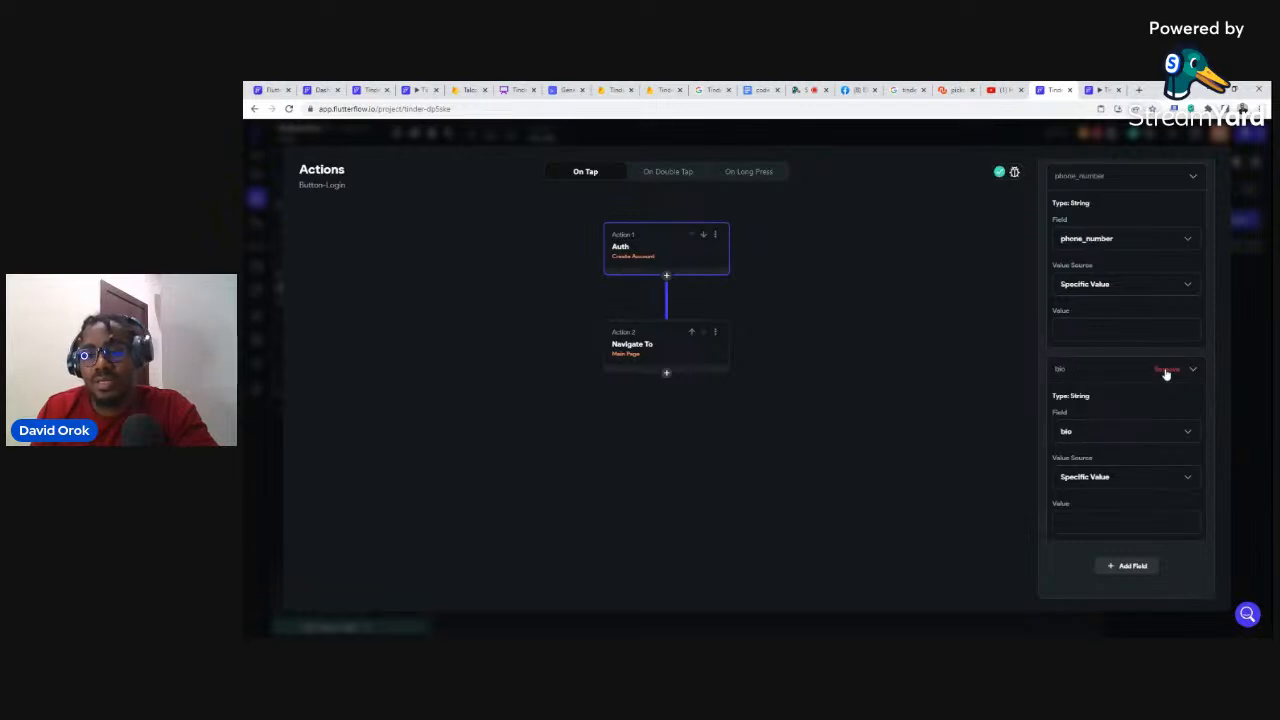
left_click(1166, 370)
left_click(1166, 371)
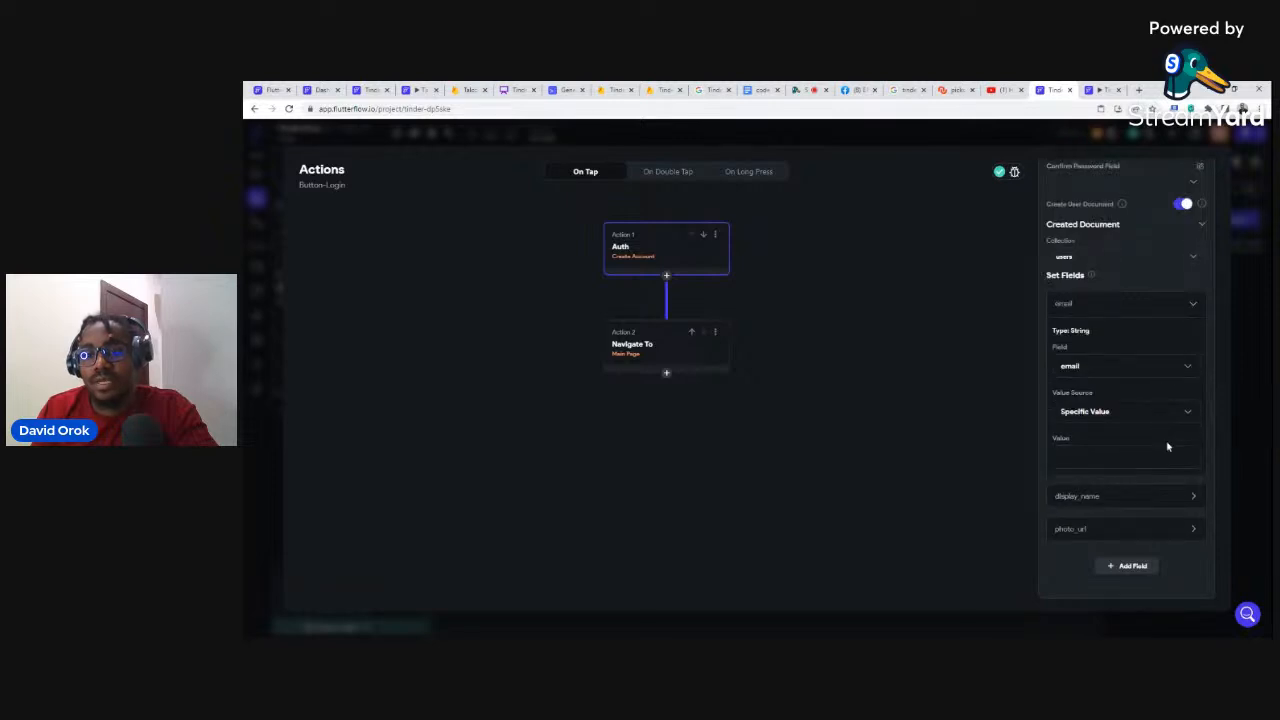
Step: Remove the email, display_name and photo_url fields and close the action editor
left_click(1166, 305)
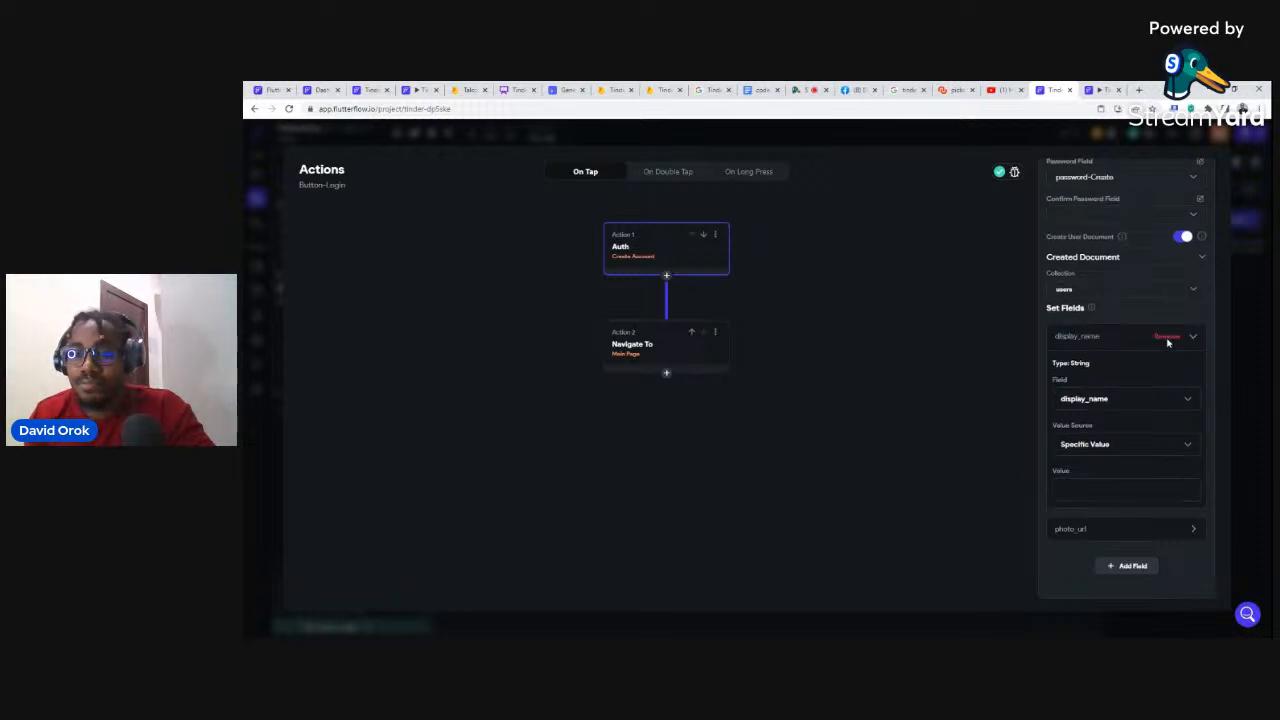
left_click(1167, 340)
left_click(1167, 370)
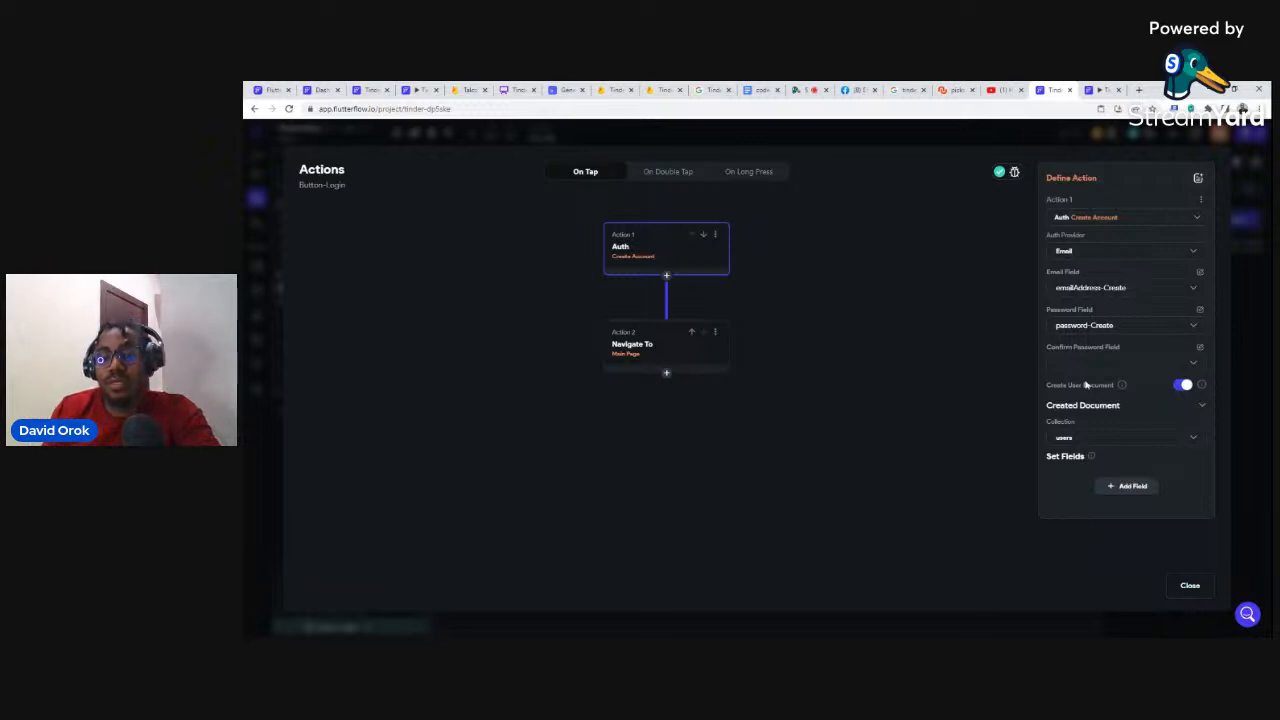
left_click(1187, 587)
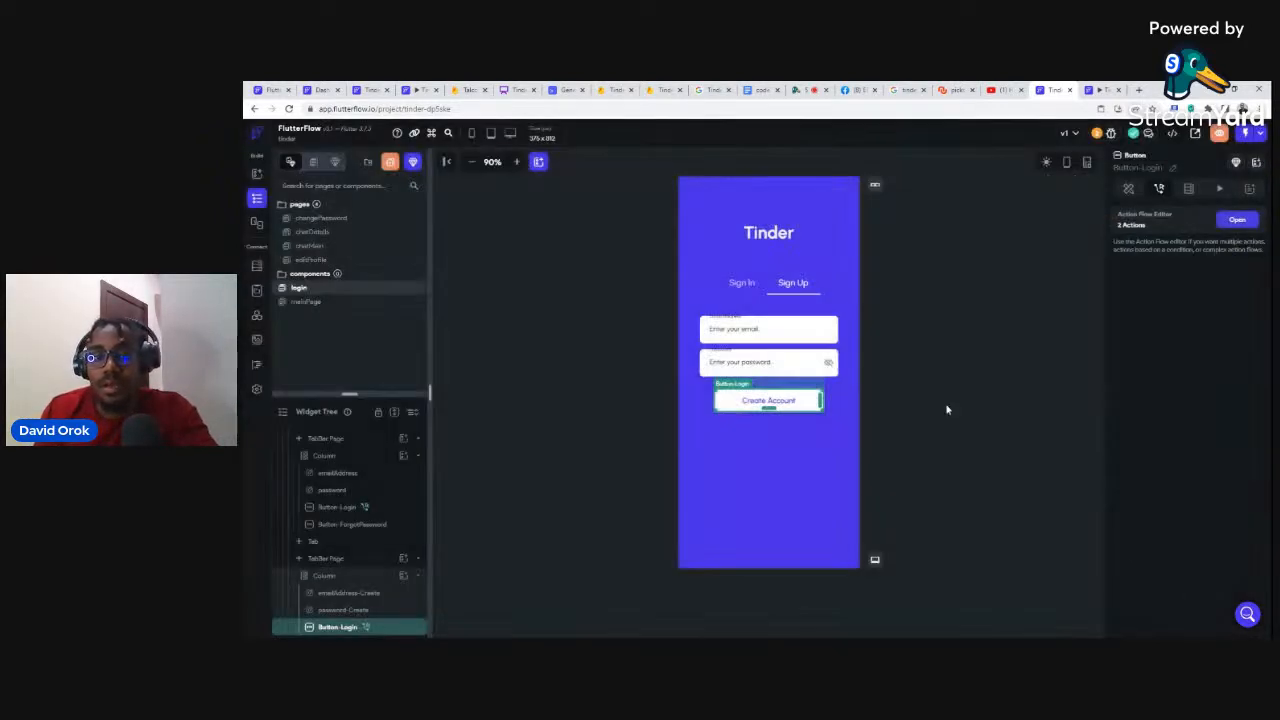
Step: Open the running test preview of the Tinder app's Main Page
left_click(1095, 89)
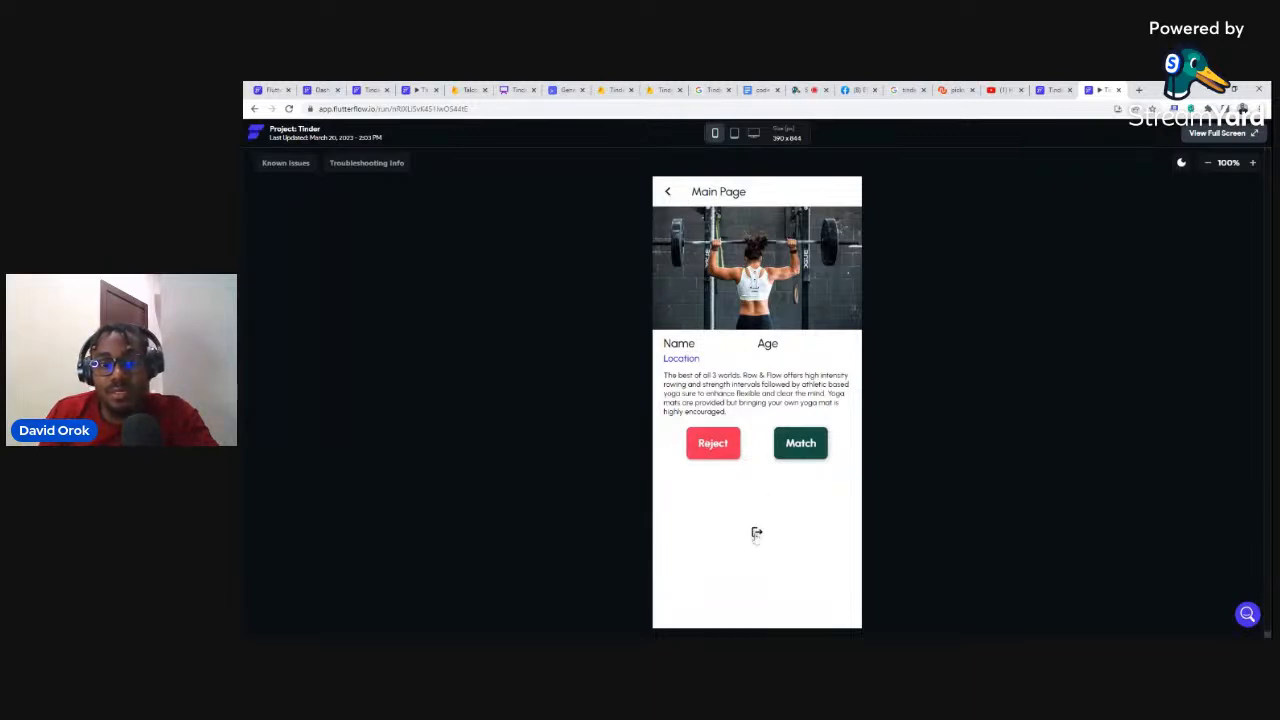
Step: Log out and sign up a test account with an email address and password
left_click(756, 533)
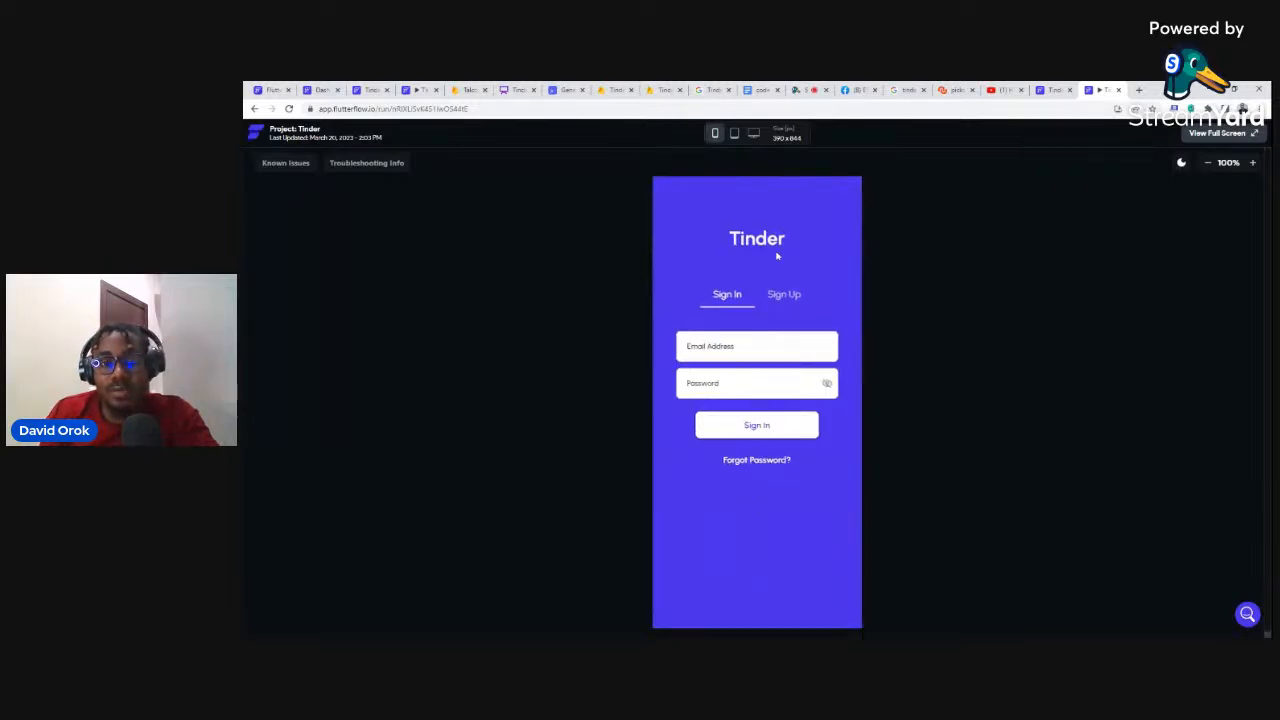
left_click(780, 295)
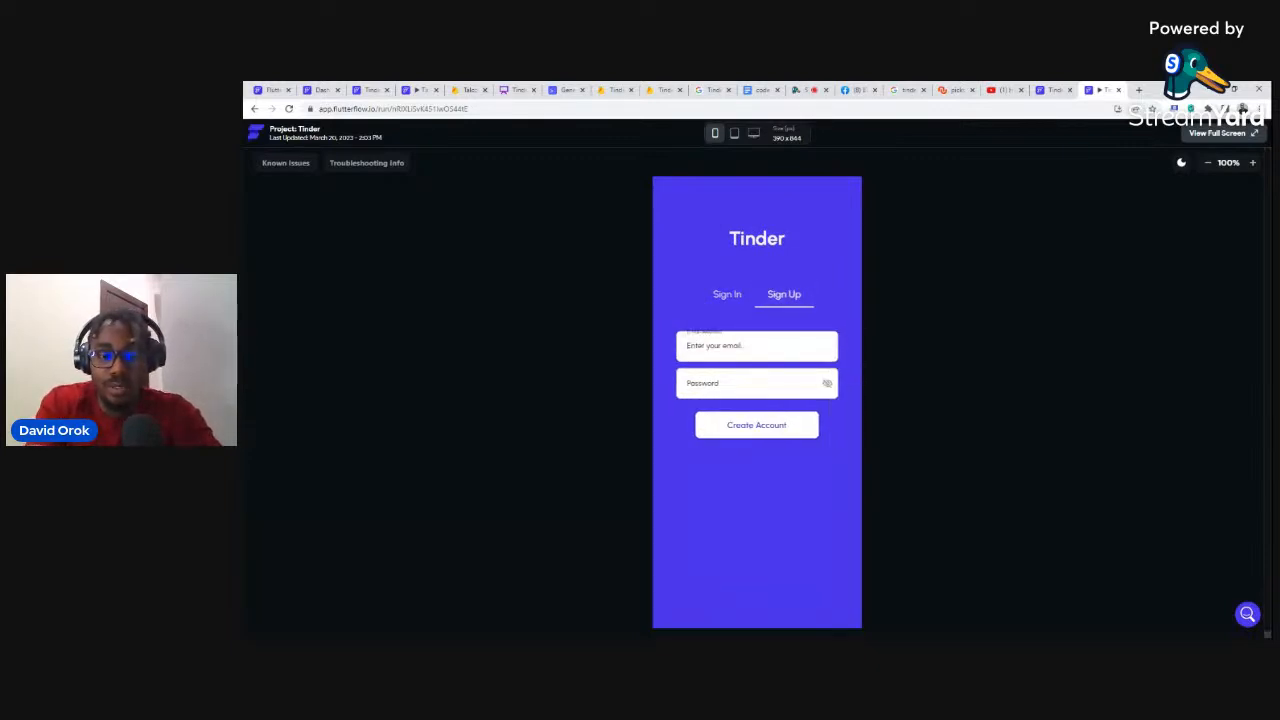
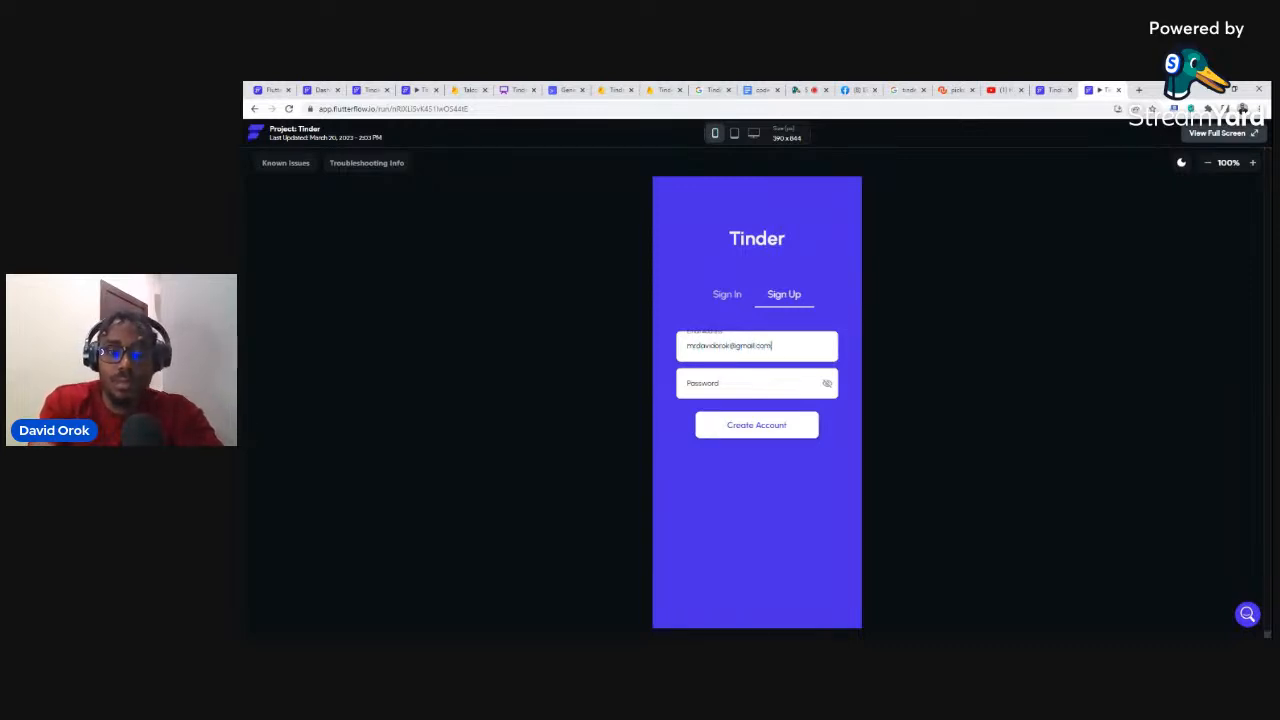
left_click(757, 383)
type("•")
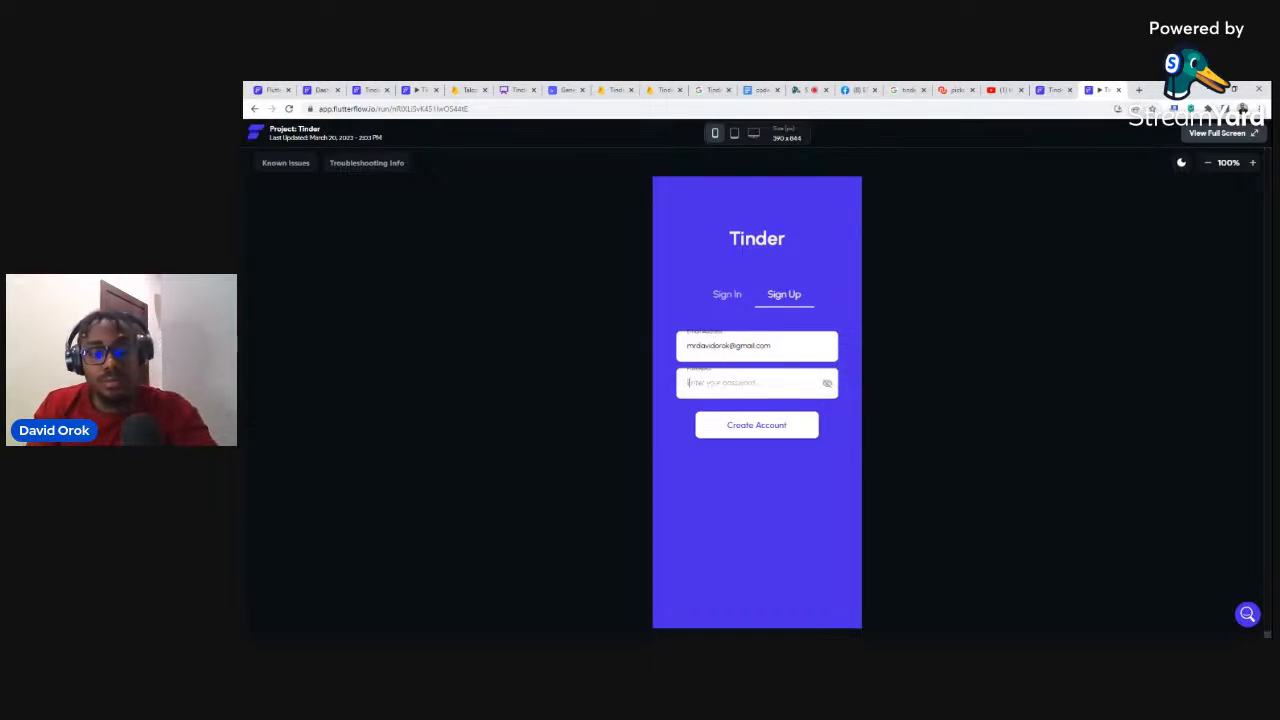
left_click(727, 428)
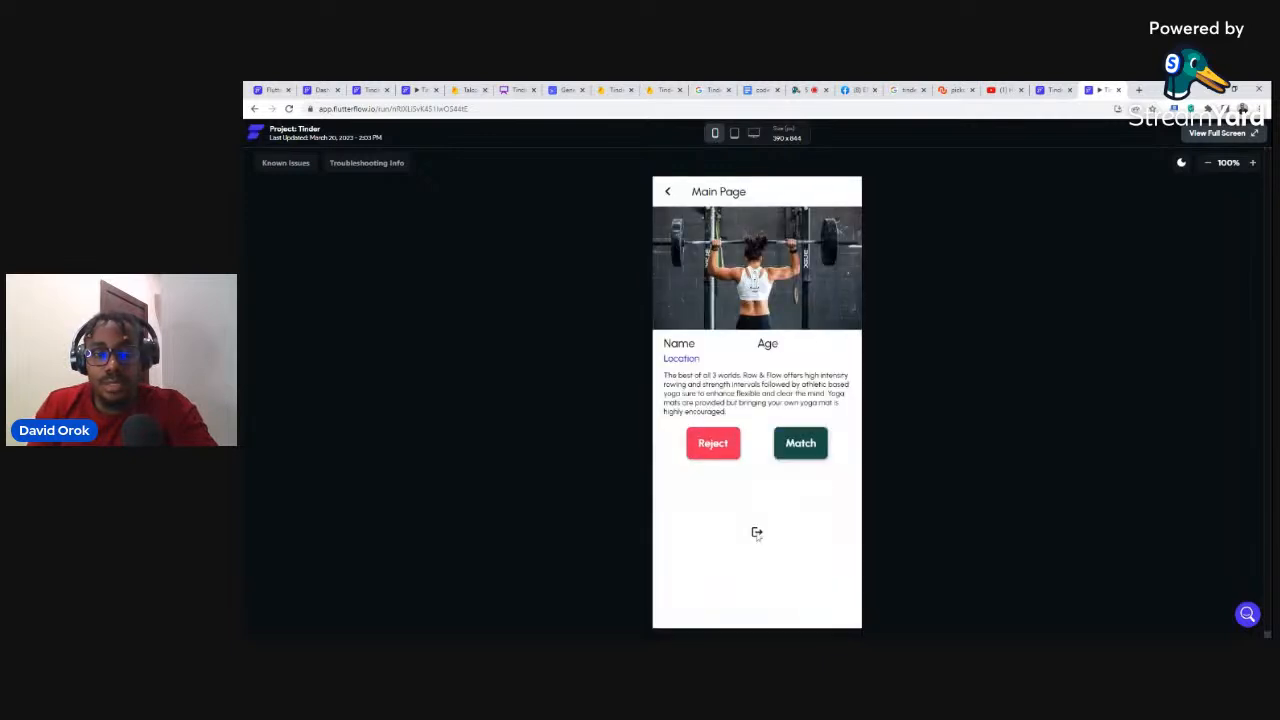
Step: Log out and attempt sign-in with another email, getting the 'no user record' error
left_click(757, 532)
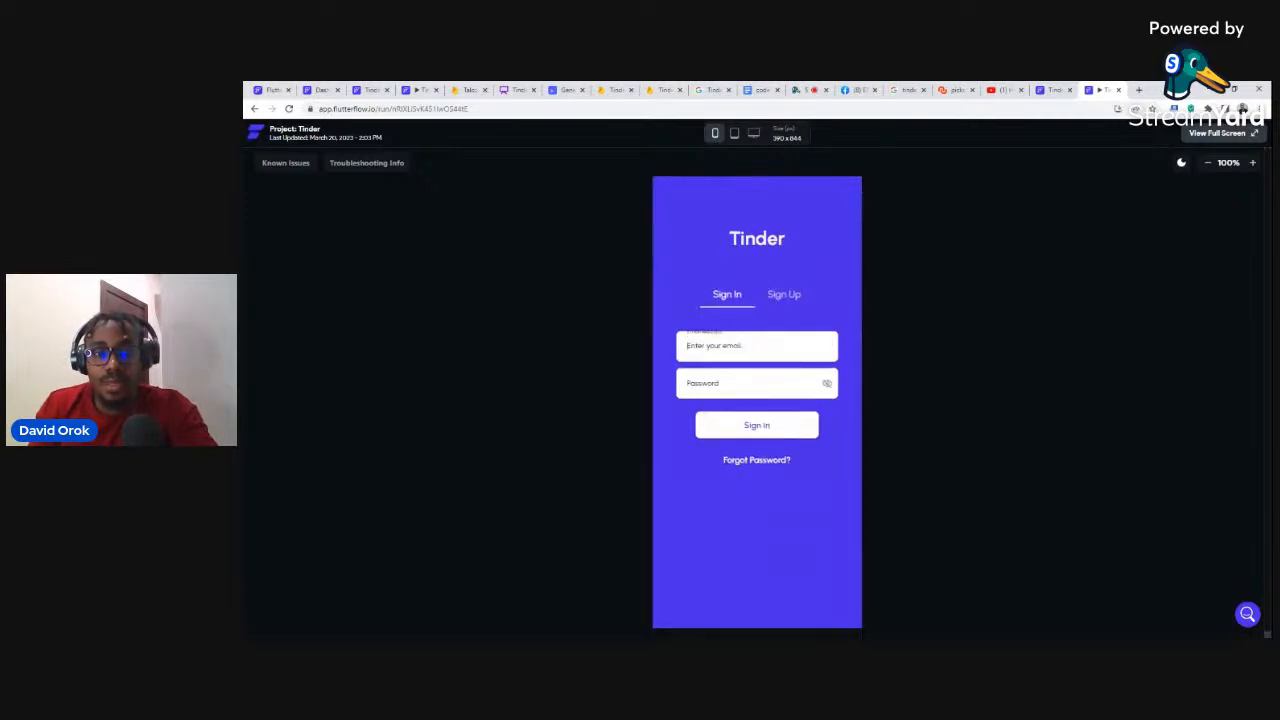
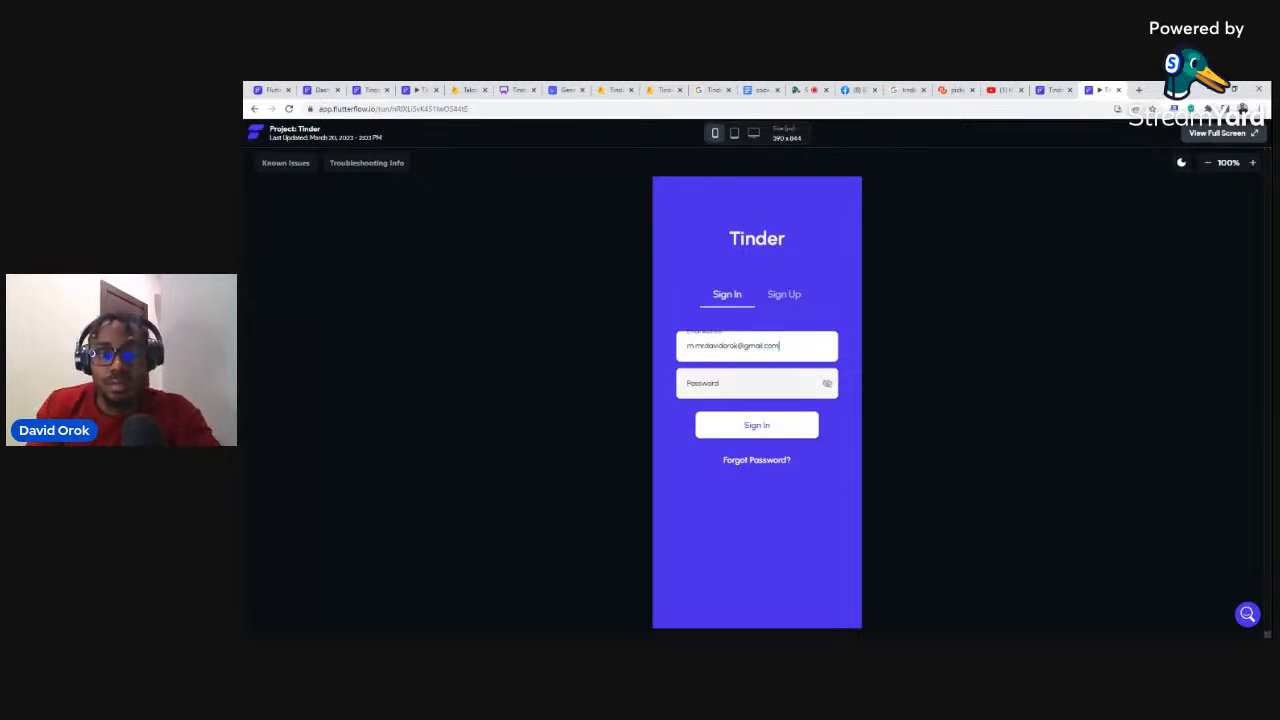
left_click(744, 383)
type("•")
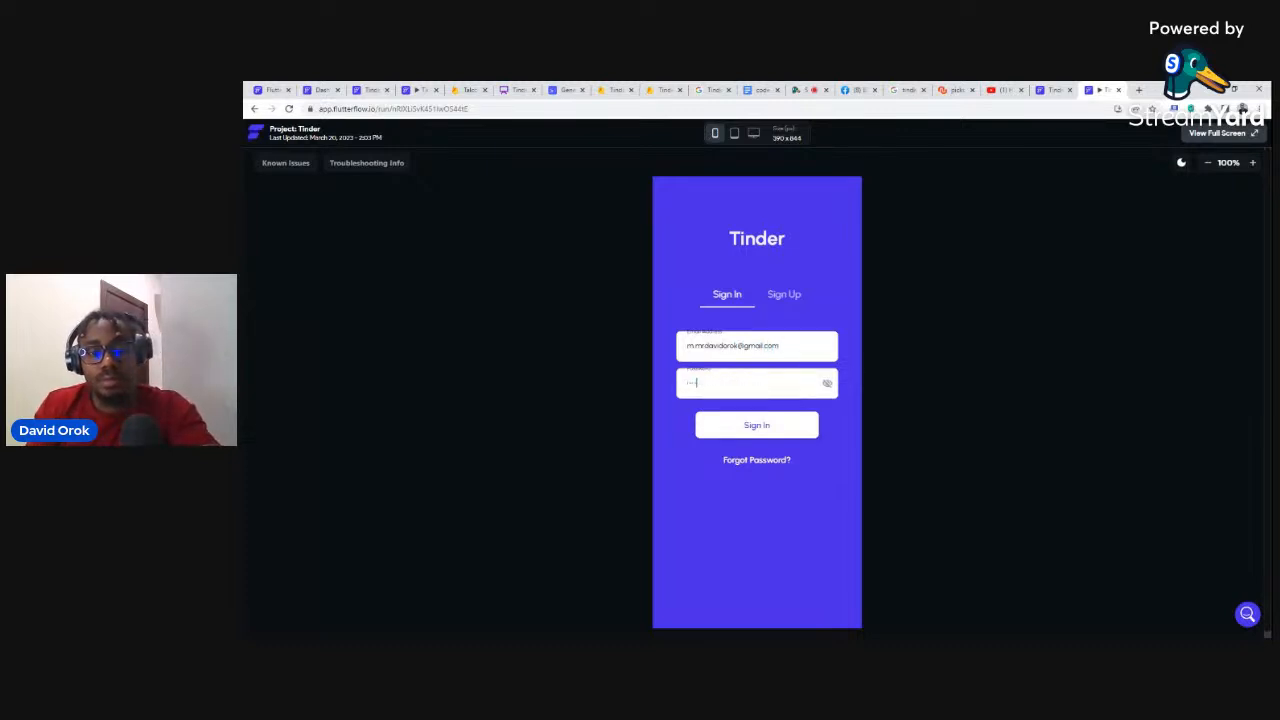
left_click(734, 428)
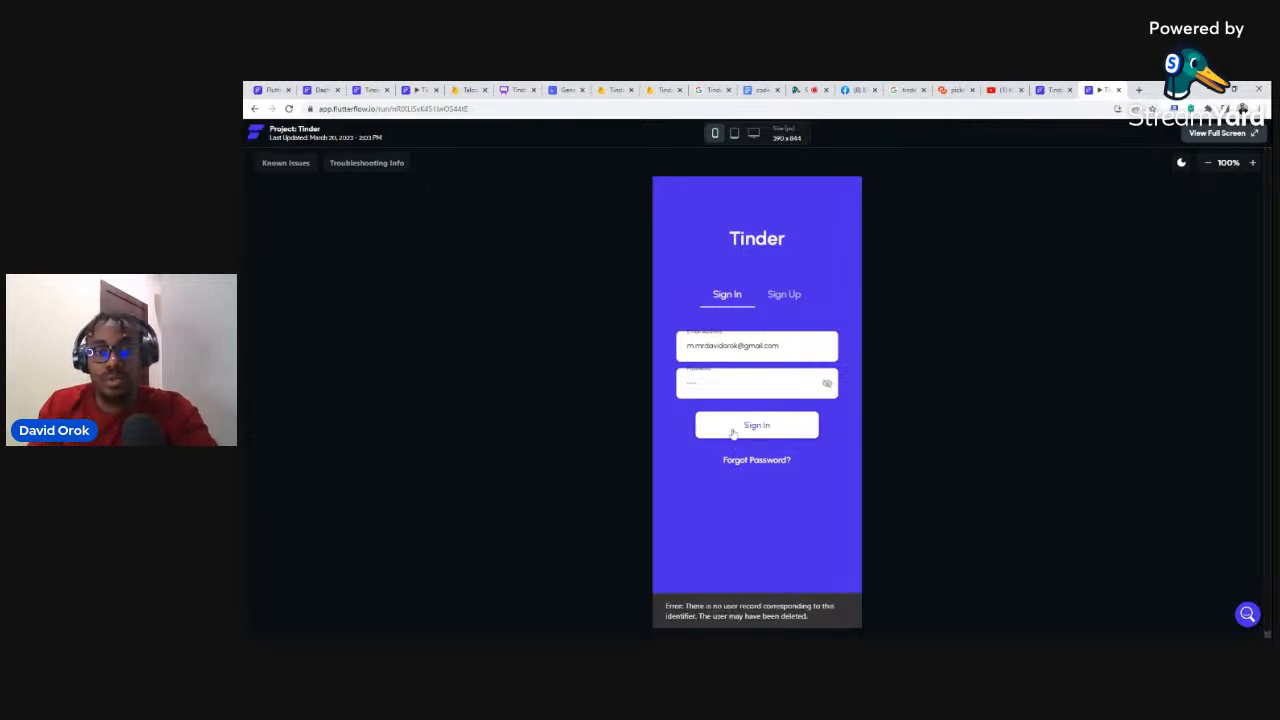
left_click(756, 346)
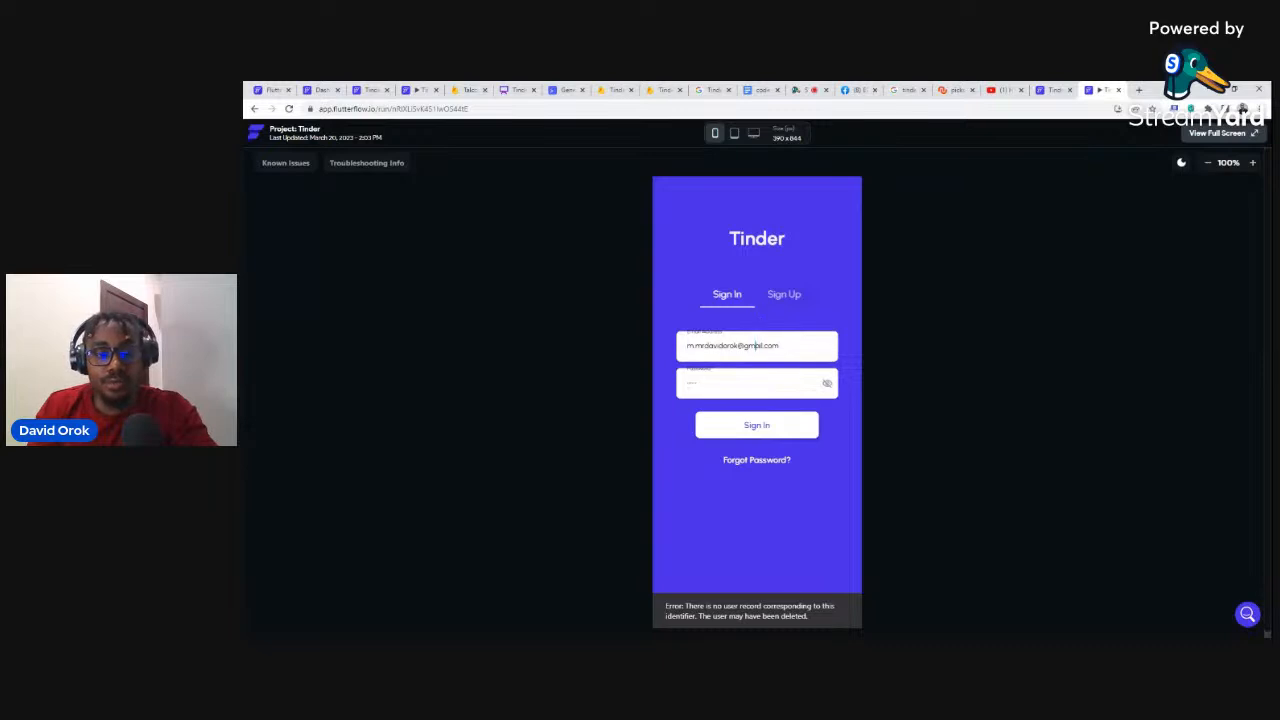
Step: Sign up a new account using the previously entered email address and a password
key("ctrl+a")
key("ctrl+c")
left_click(804, 306)
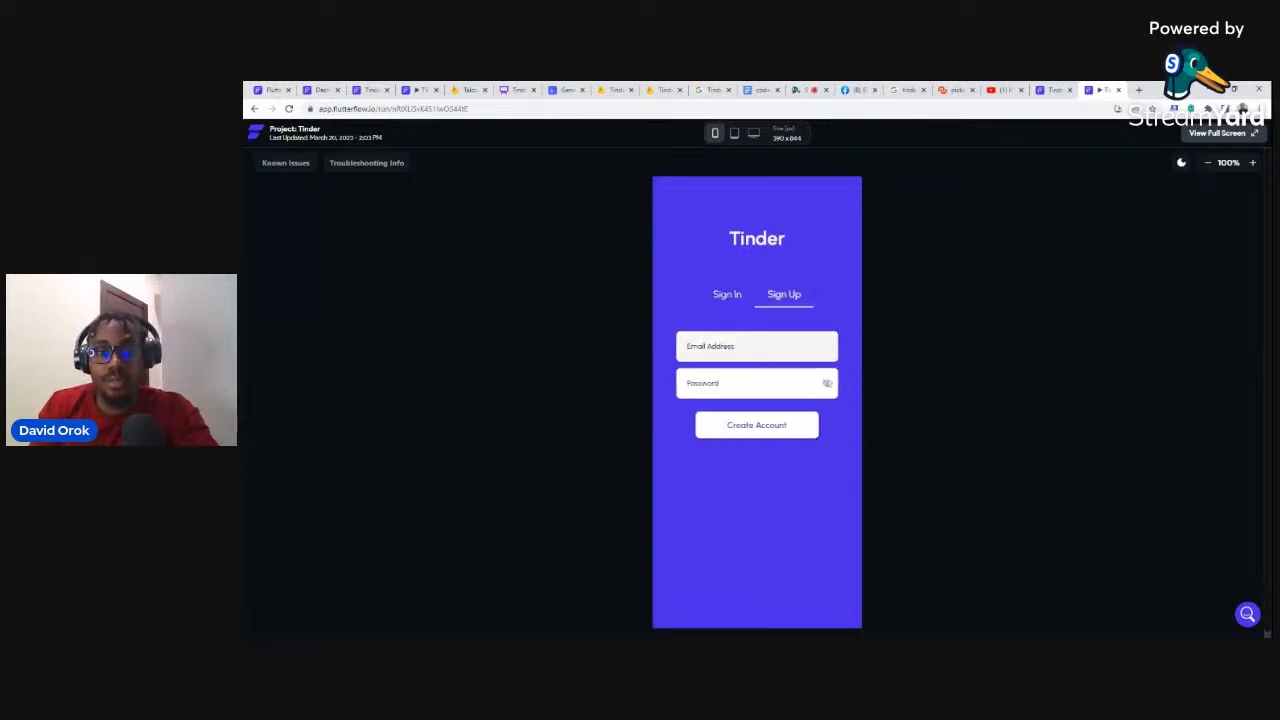
left_click(754, 348)
key("ctrl+v")
left_click(753, 378)
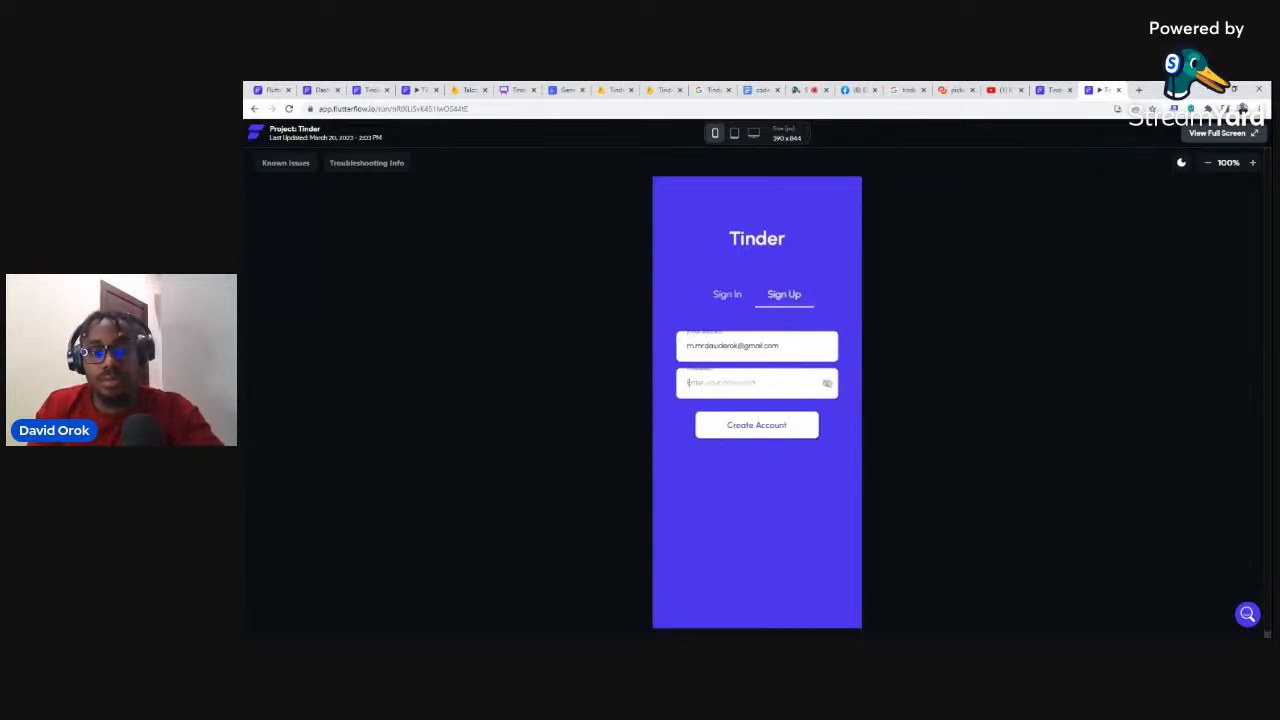
left_click(752, 429)
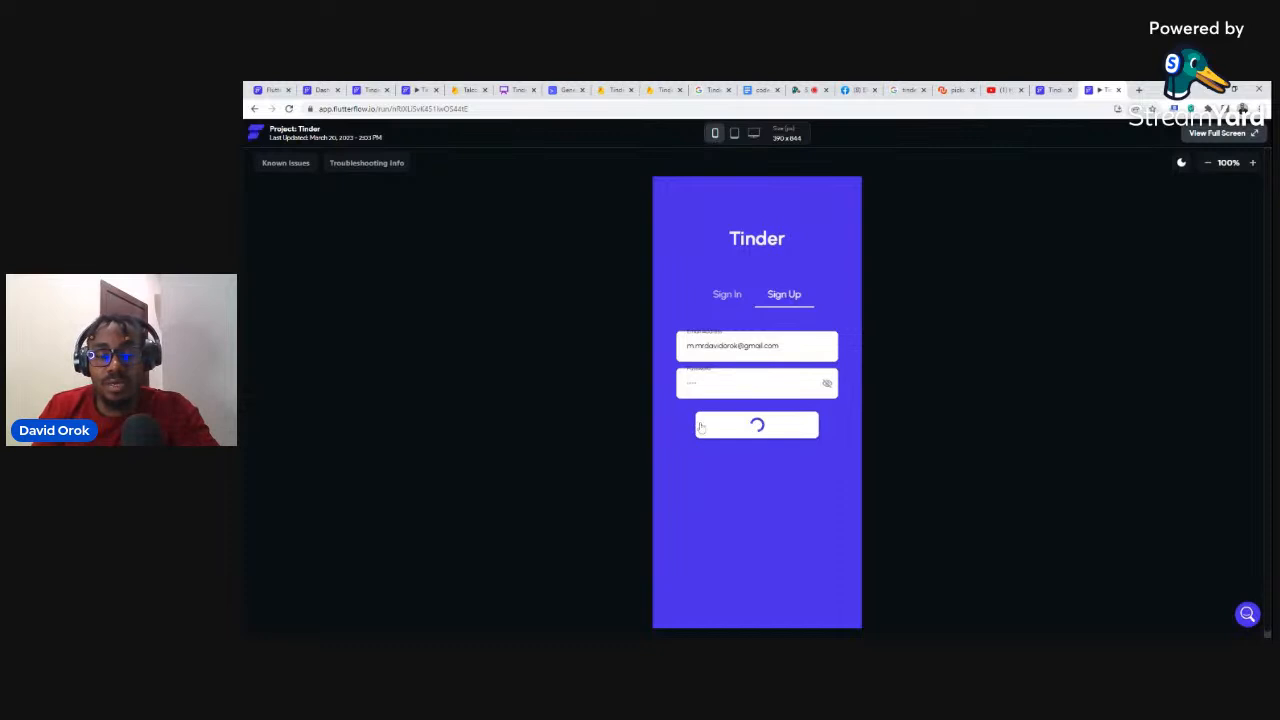
Step: Log out and sign up a second account with another email address and password
left_click(756, 533)
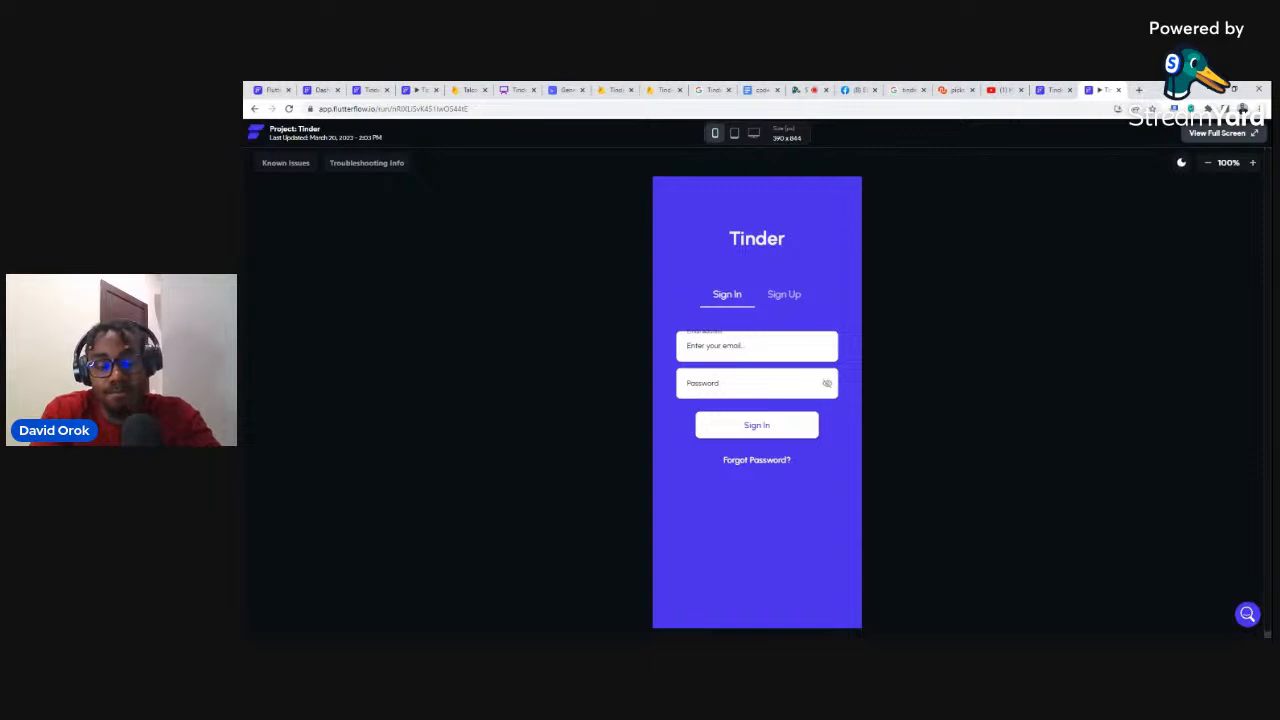
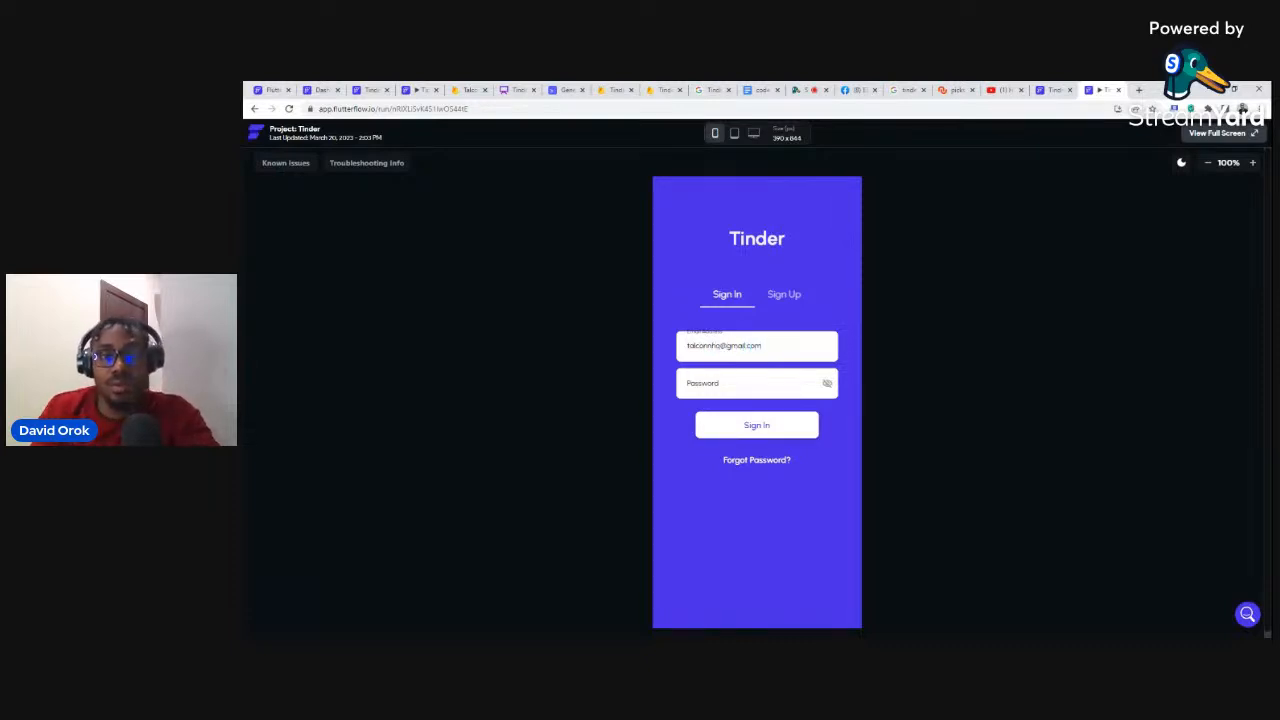
key("ctrl+a")
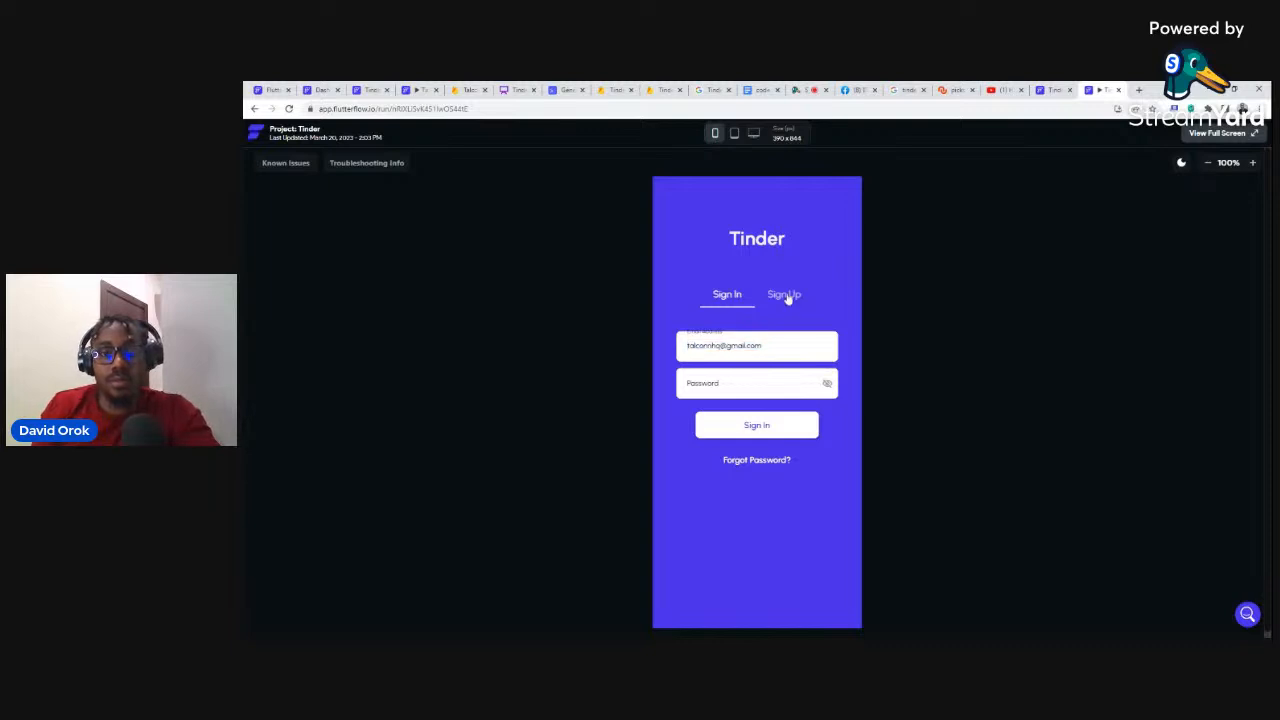
left_click(786, 296)
key("ctrl+v")
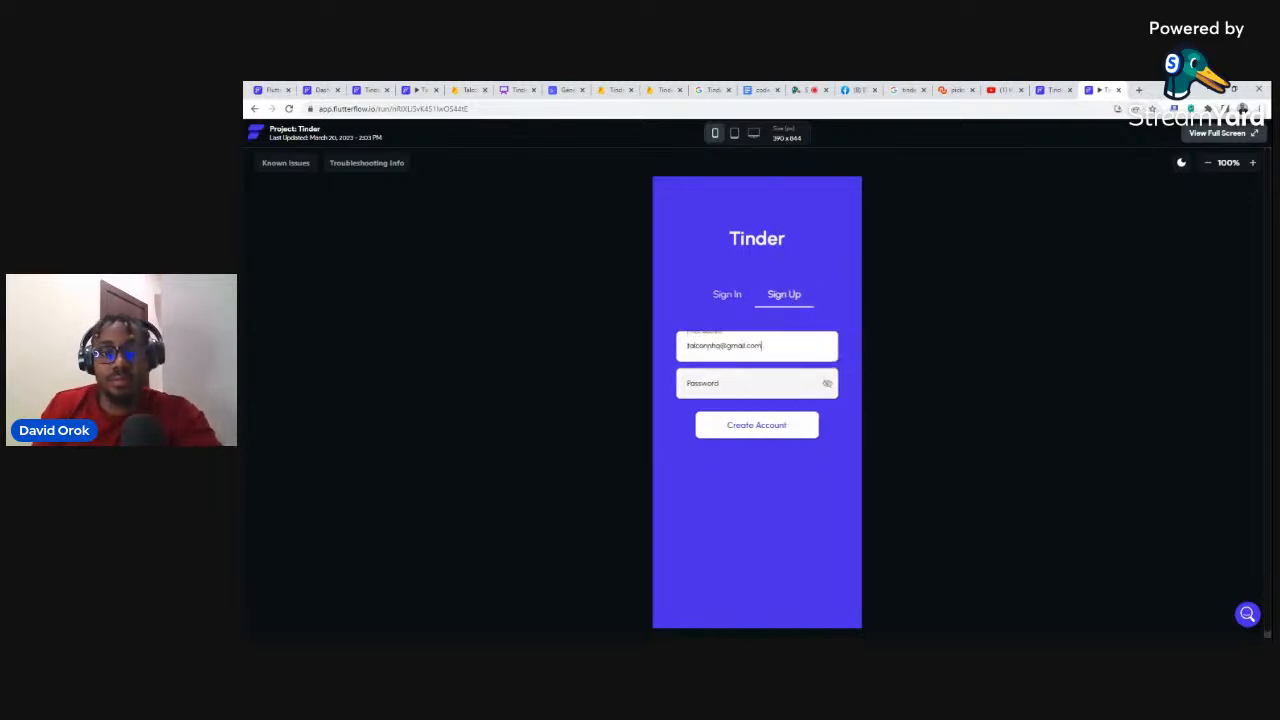
left_click(750, 384)
type("••")
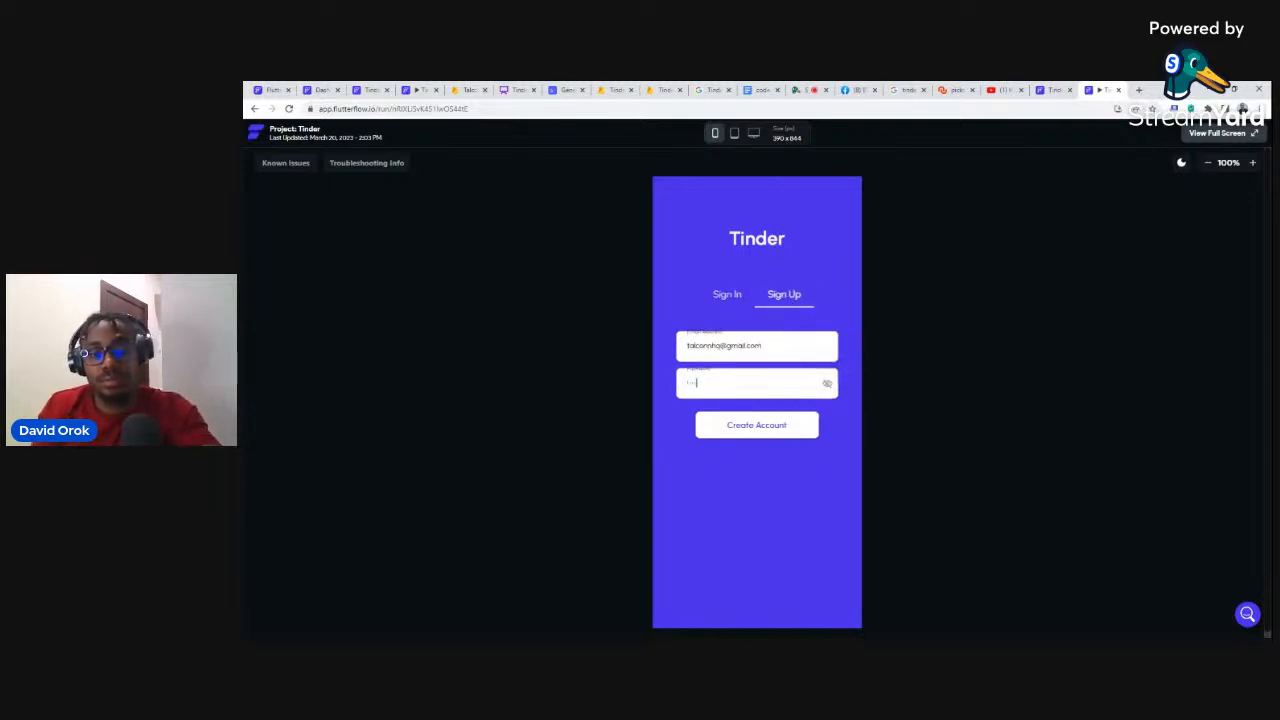
left_click(756, 428)
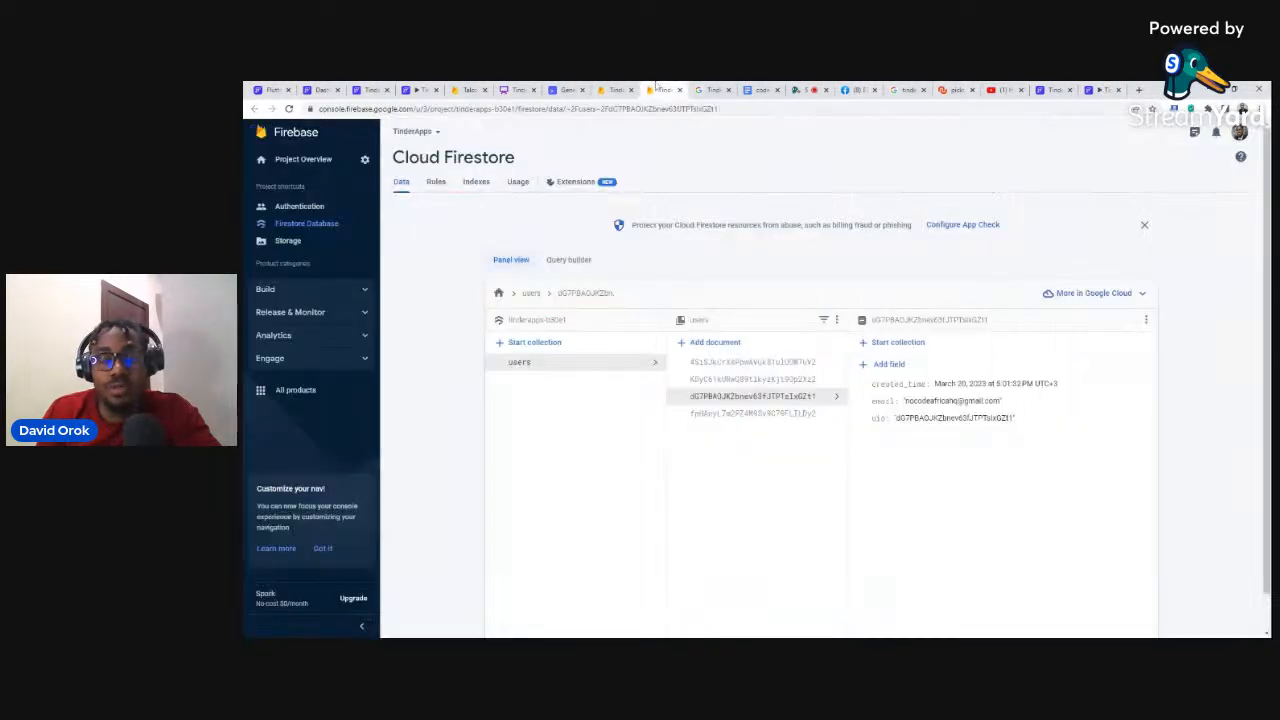
left_click(657, 89)
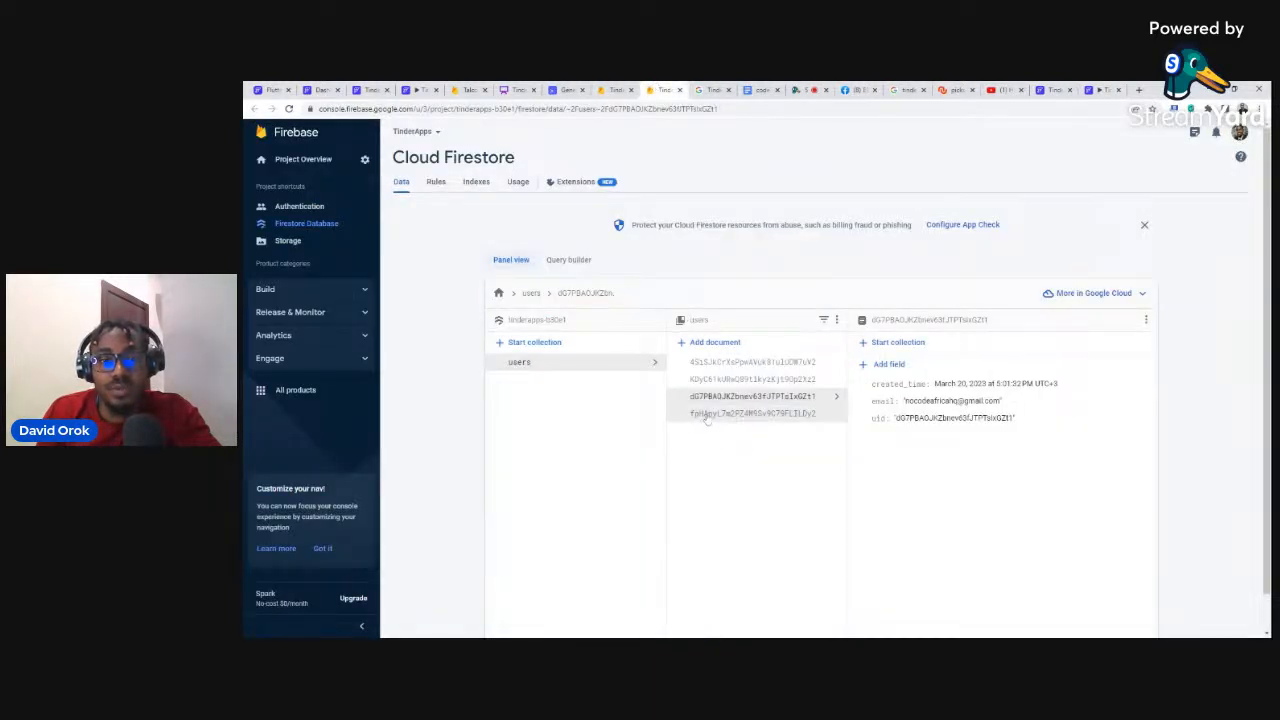
left_click(742, 361)
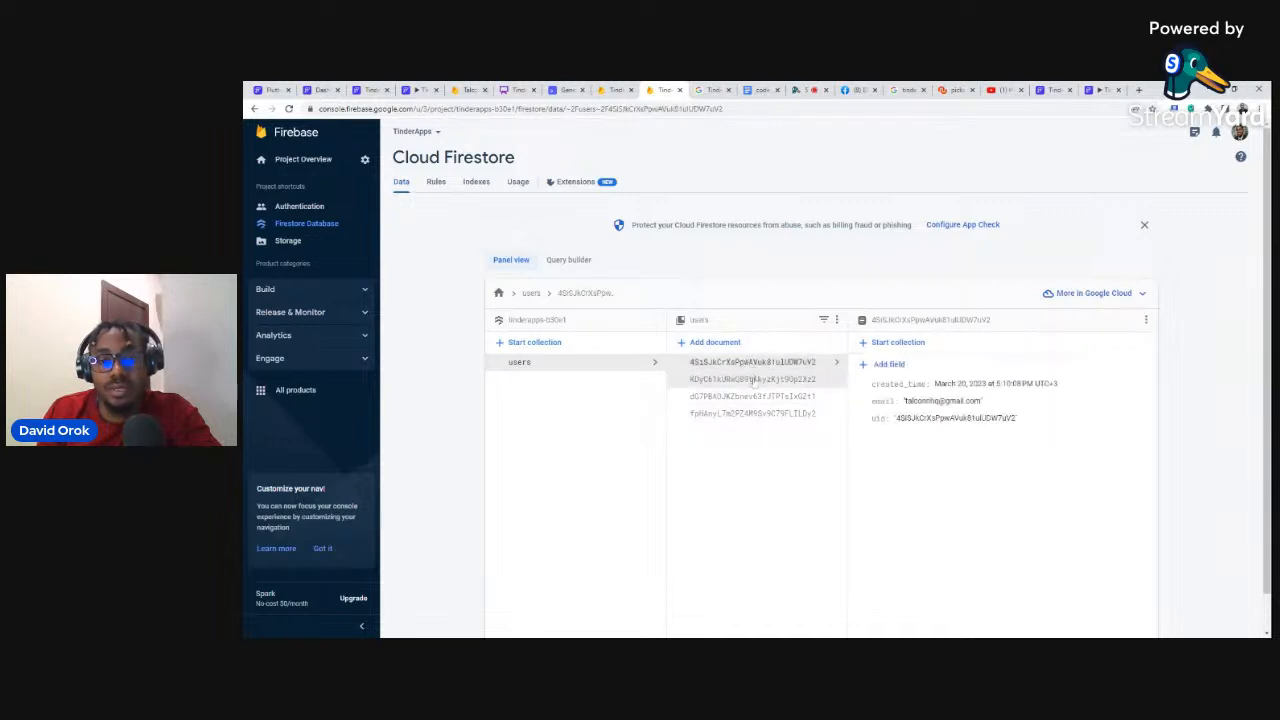
left_click(753, 380)
left_click(753, 396)
left_click(755, 413)
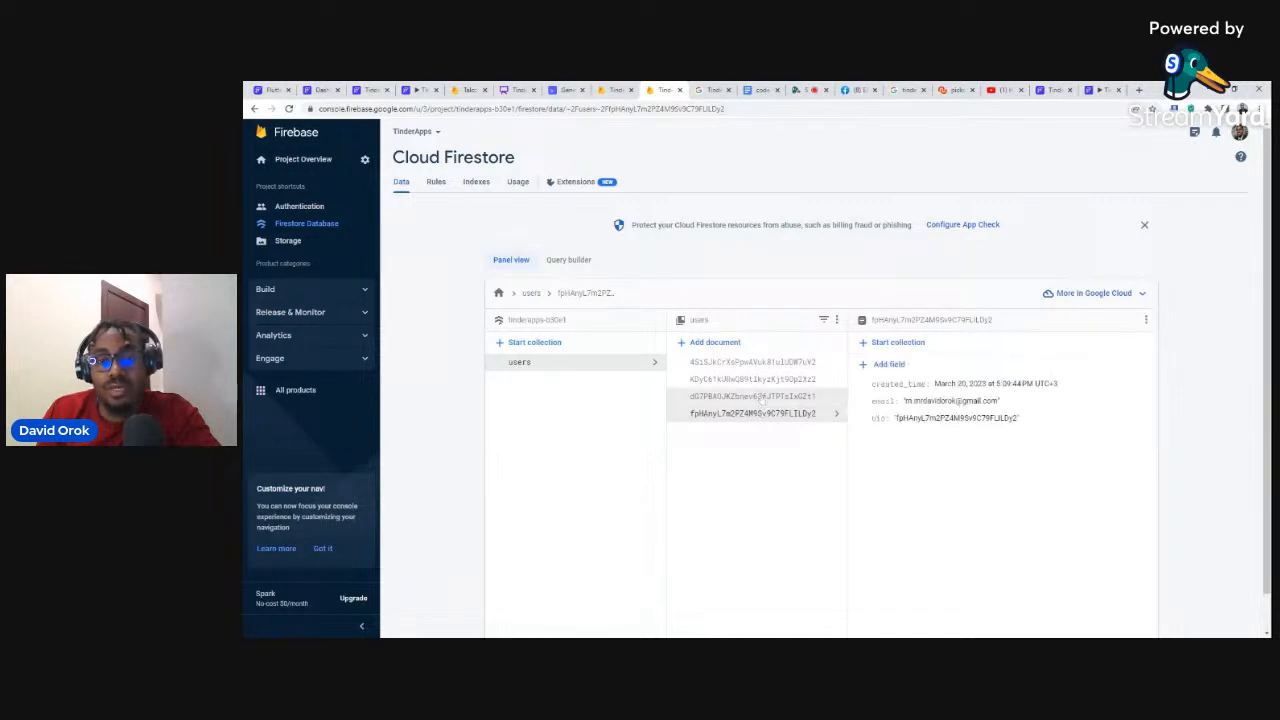
left_click(757, 396)
left_click(757, 380)
left_click(757, 362)
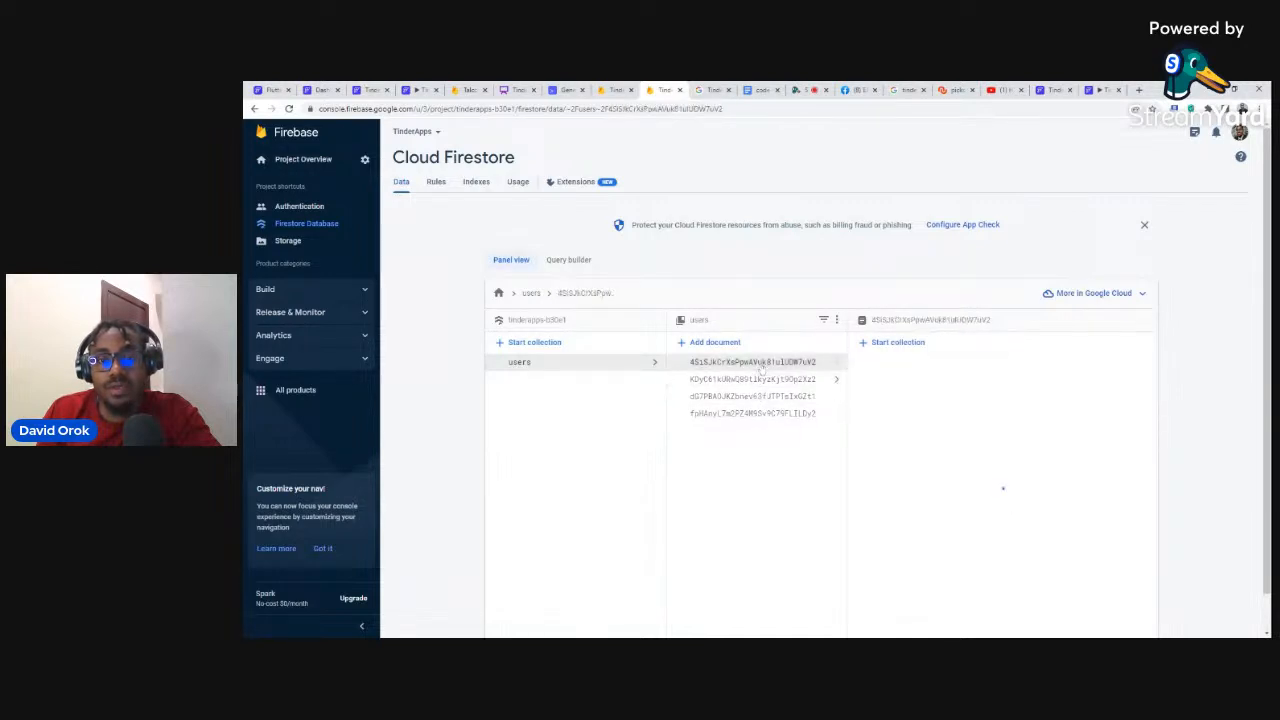
left_click(518, 90)
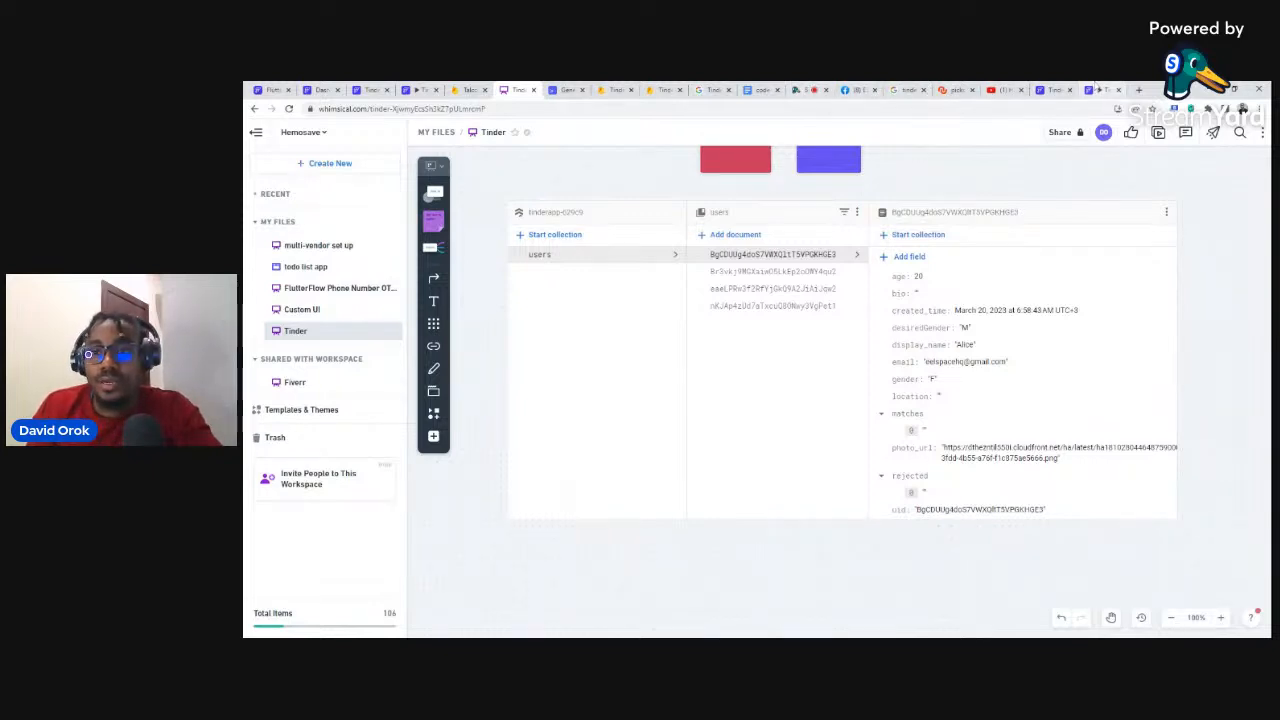
left_click(655, 89)
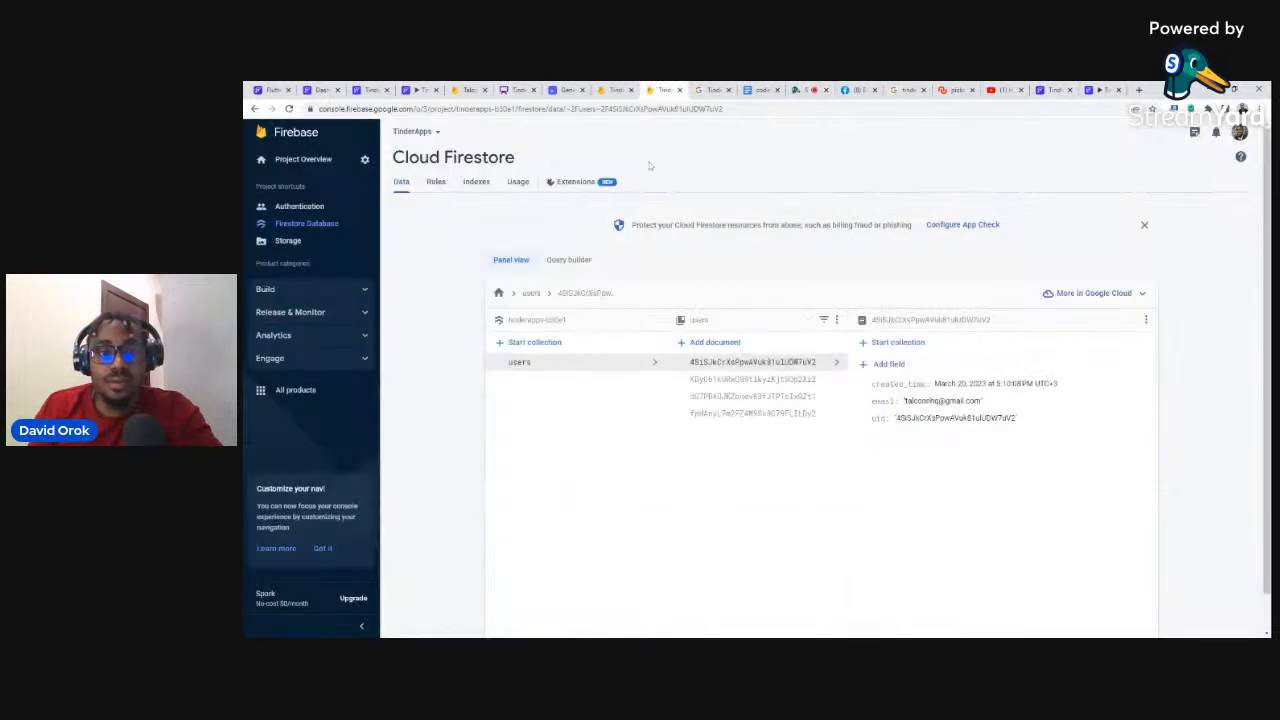
Step: Add an age field of type number to the first user document
left_click(889, 365)
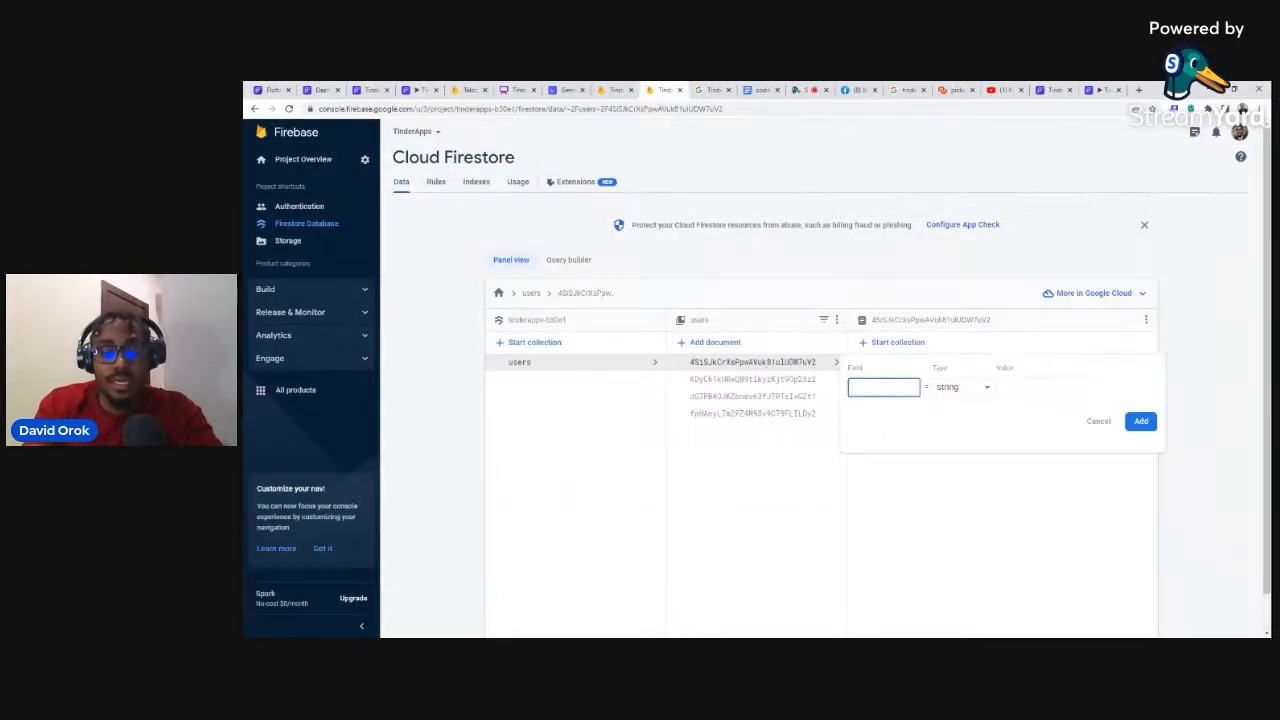
type("age")
left_click(1020, 388)
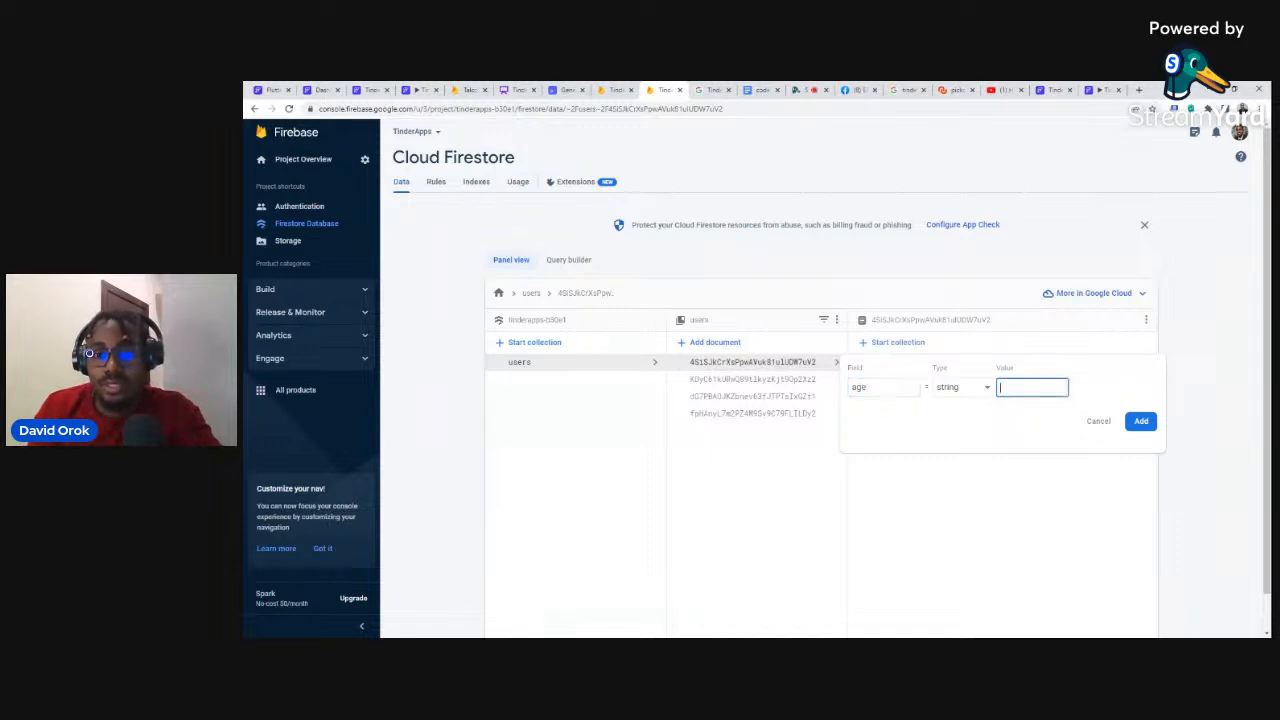
type("35")
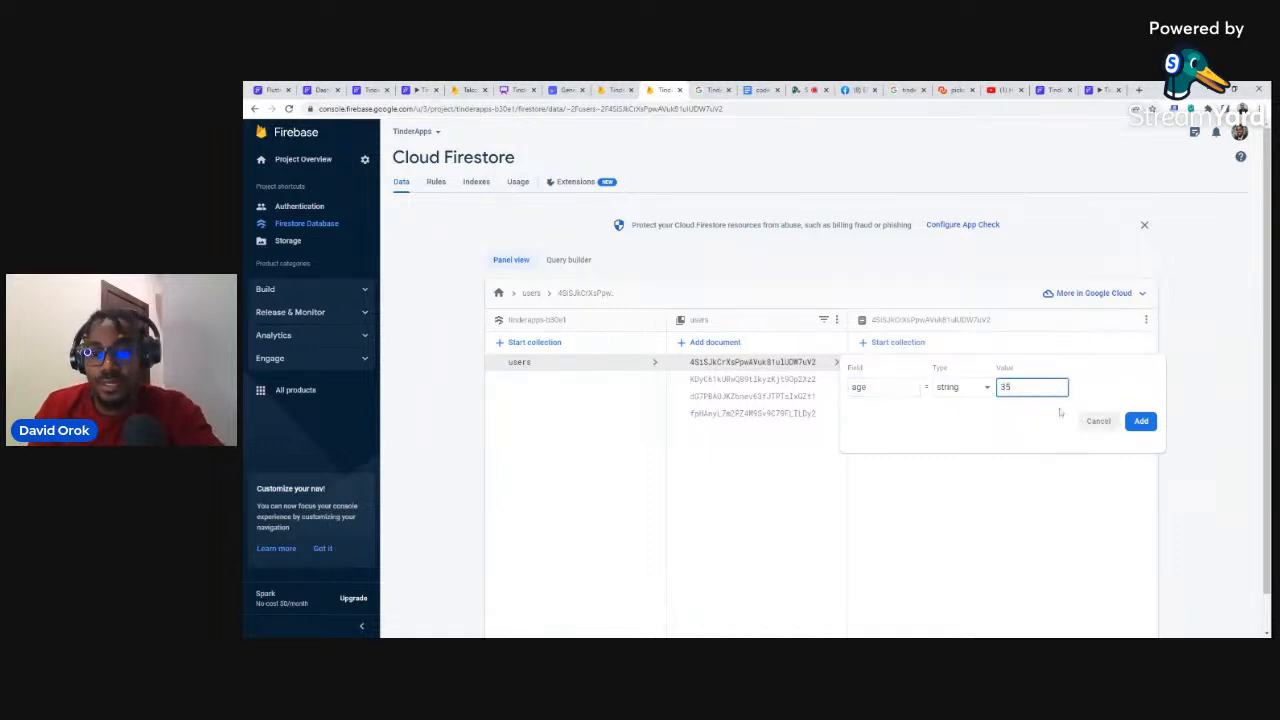
left_click(962, 389)
left_click(958, 403)
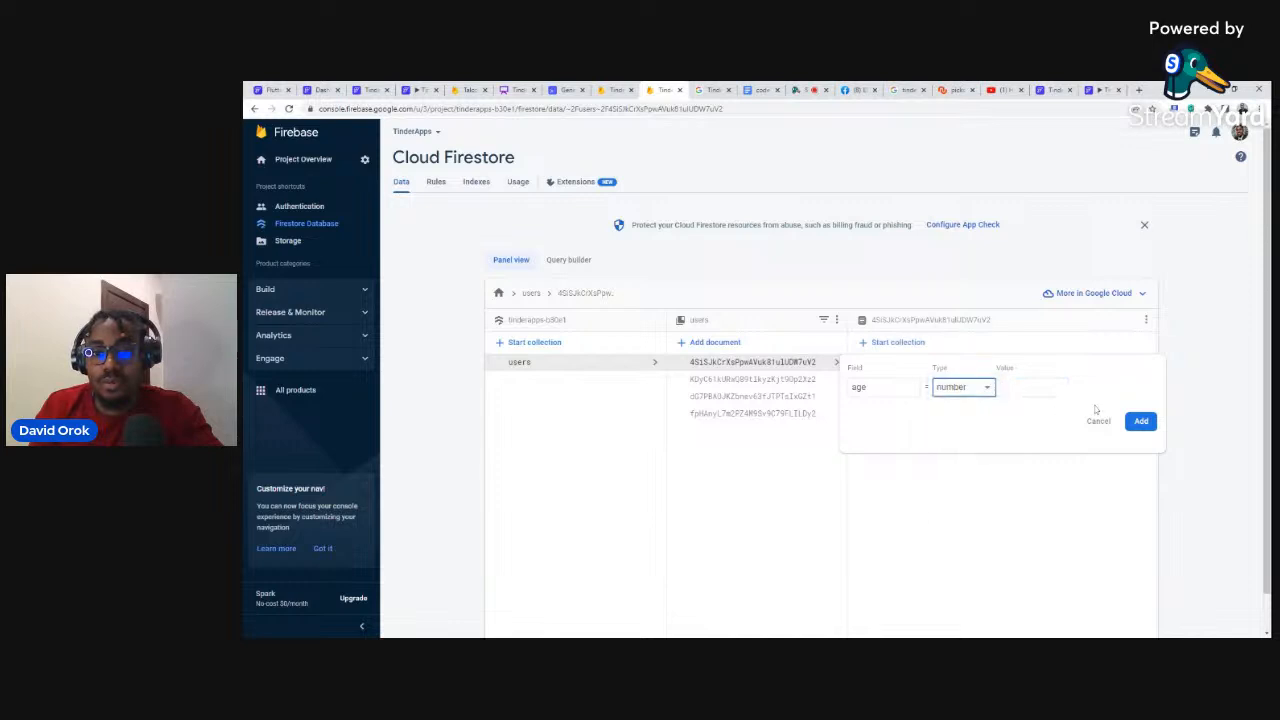
left_click(1045, 388)
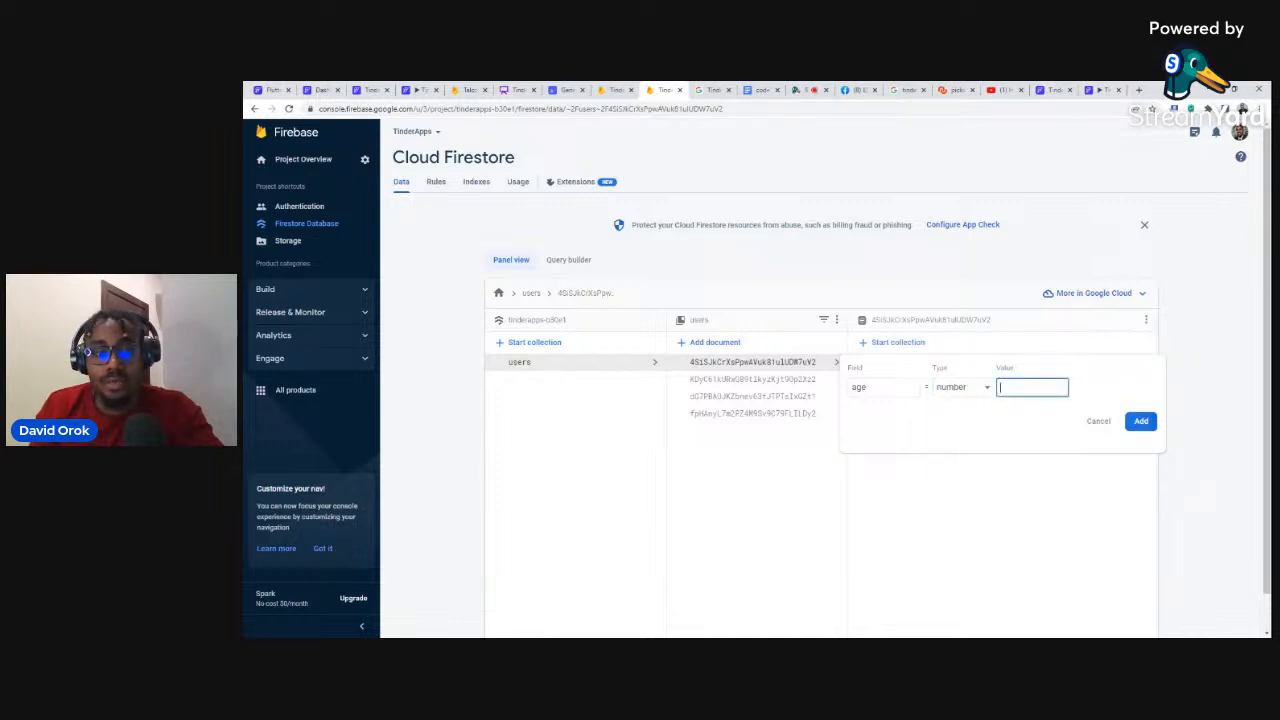
type("35")
left_click(1140, 420)
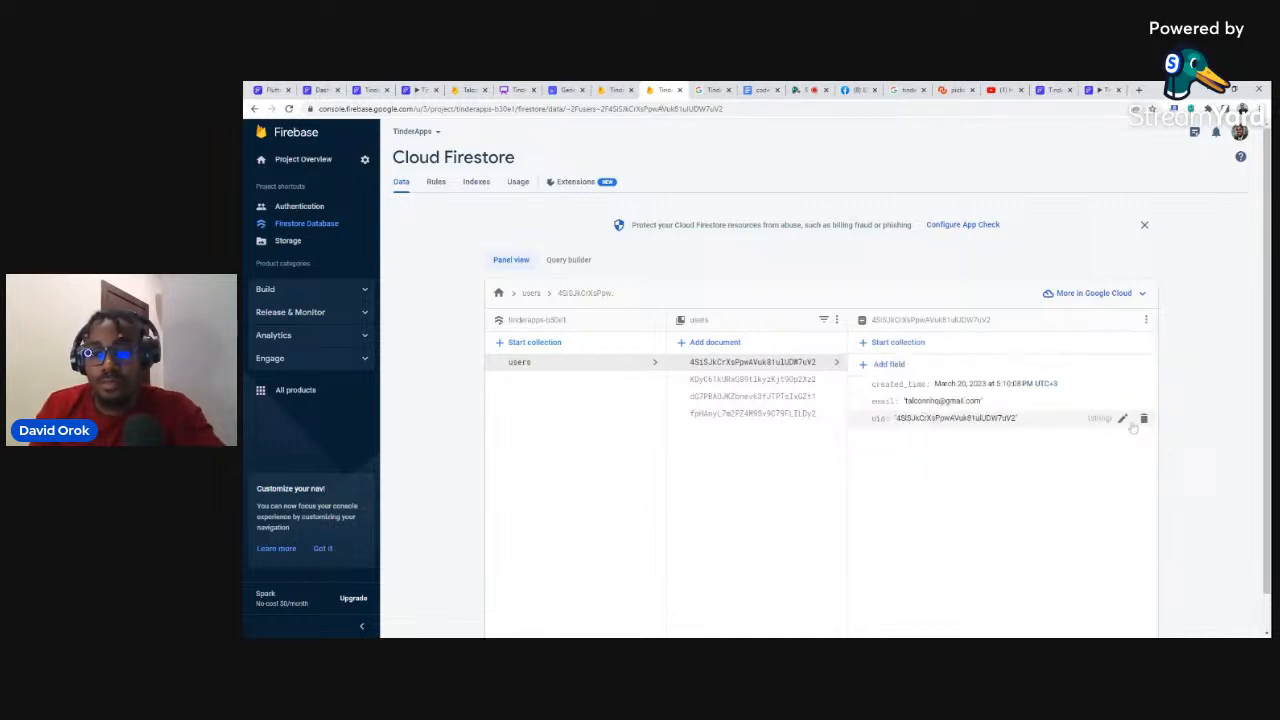
Step: Add string fields location 'Lagos' and gender 'M'
left_click(889, 365)
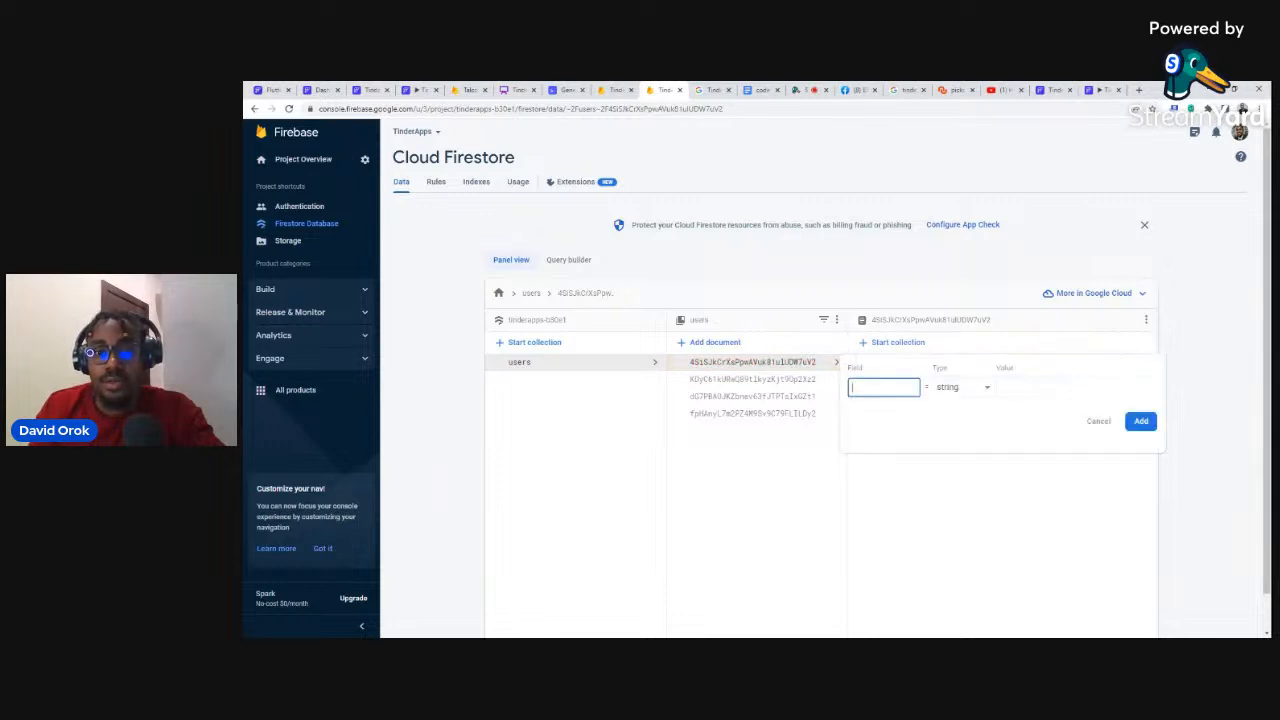
type("locatio")
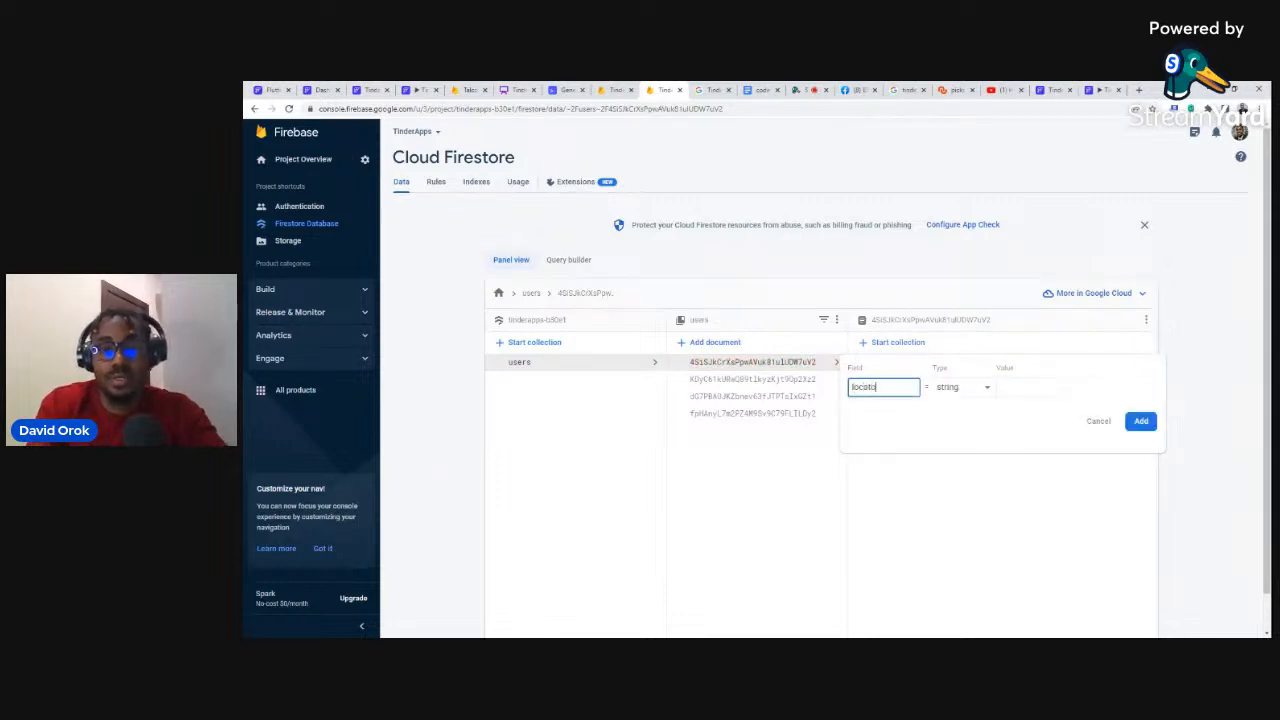
type("n")
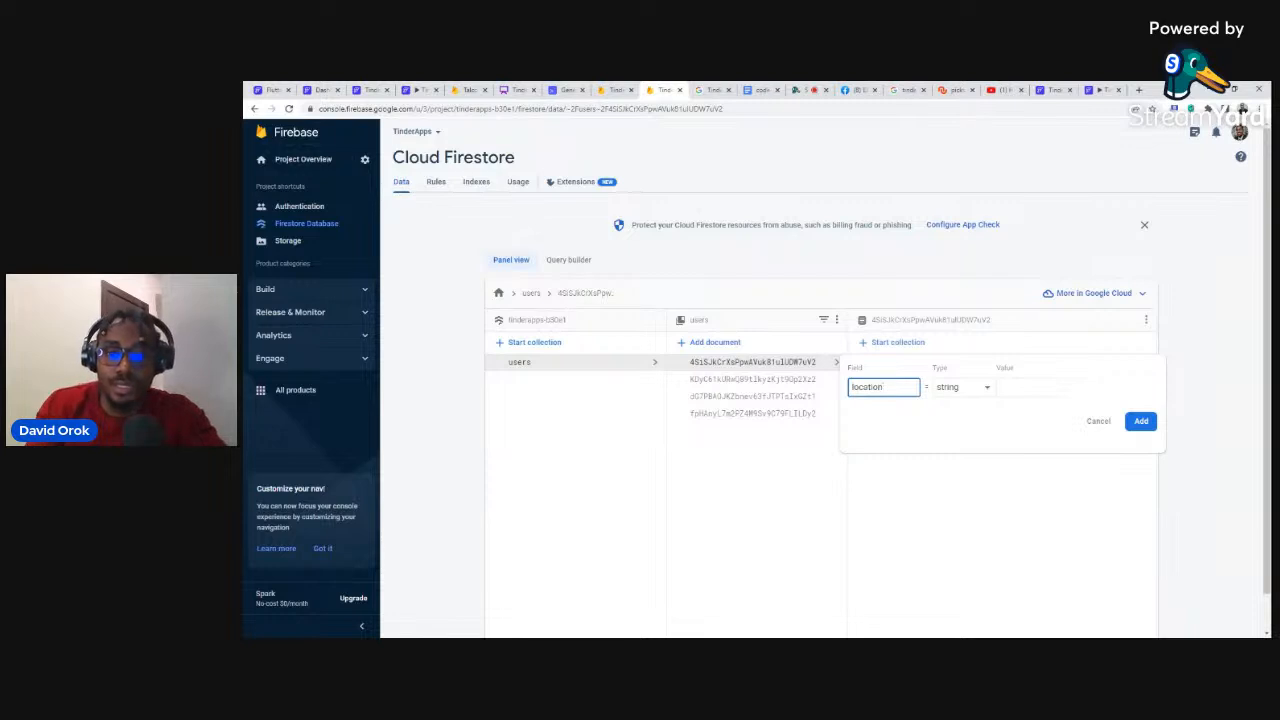
left_click(948, 390)
left_click(946, 387)
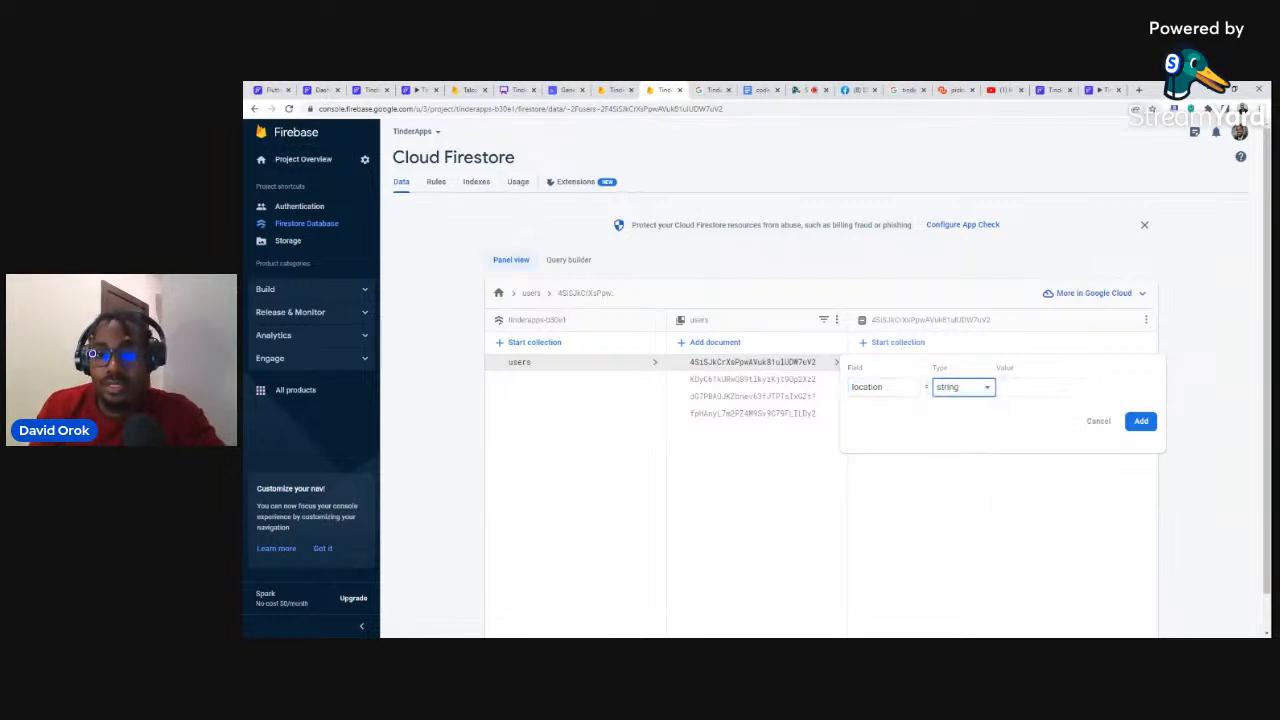
left_click(1030, 388)
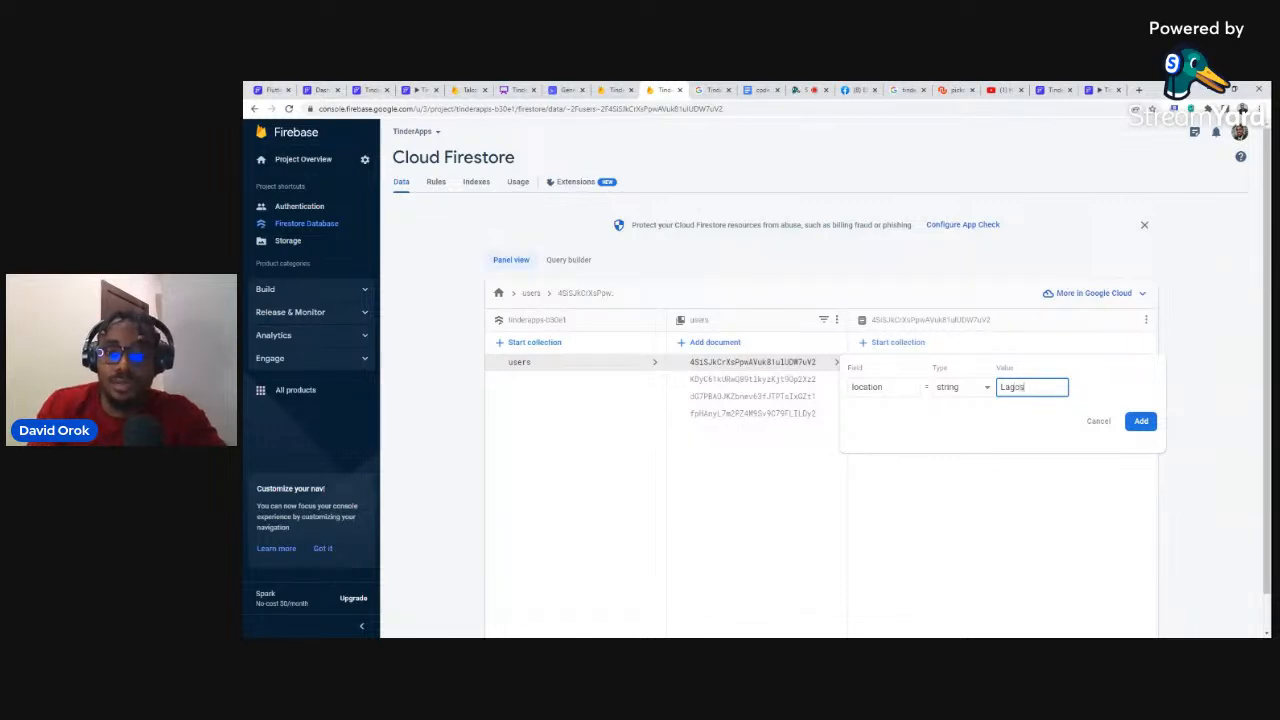
left_click(1141, 421)
left_click(889, 366)
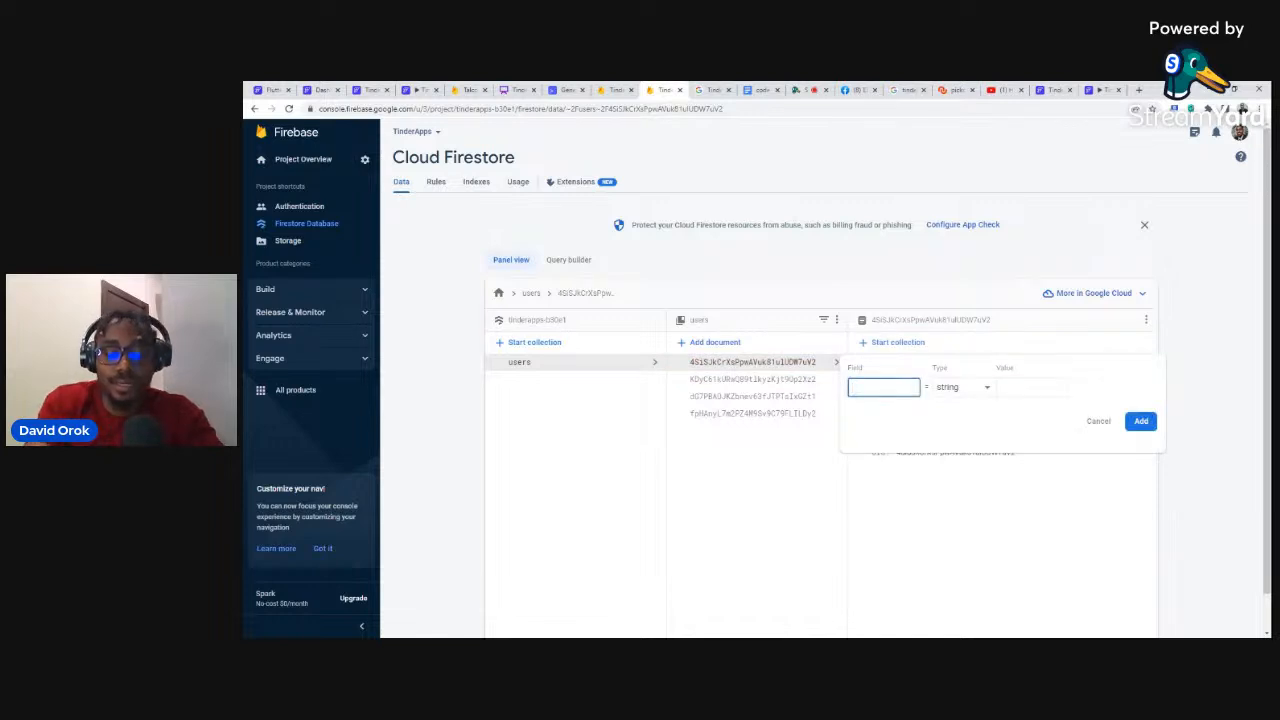
type("gender")
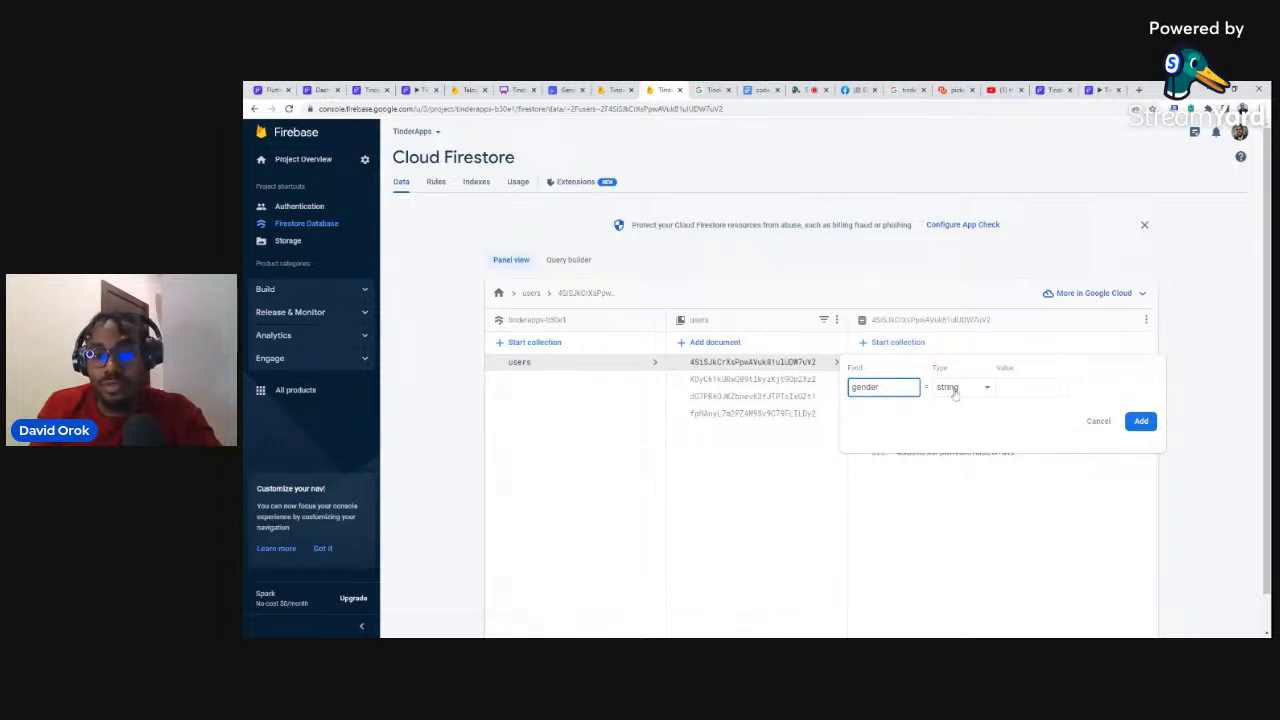
left_click(1031, 387)
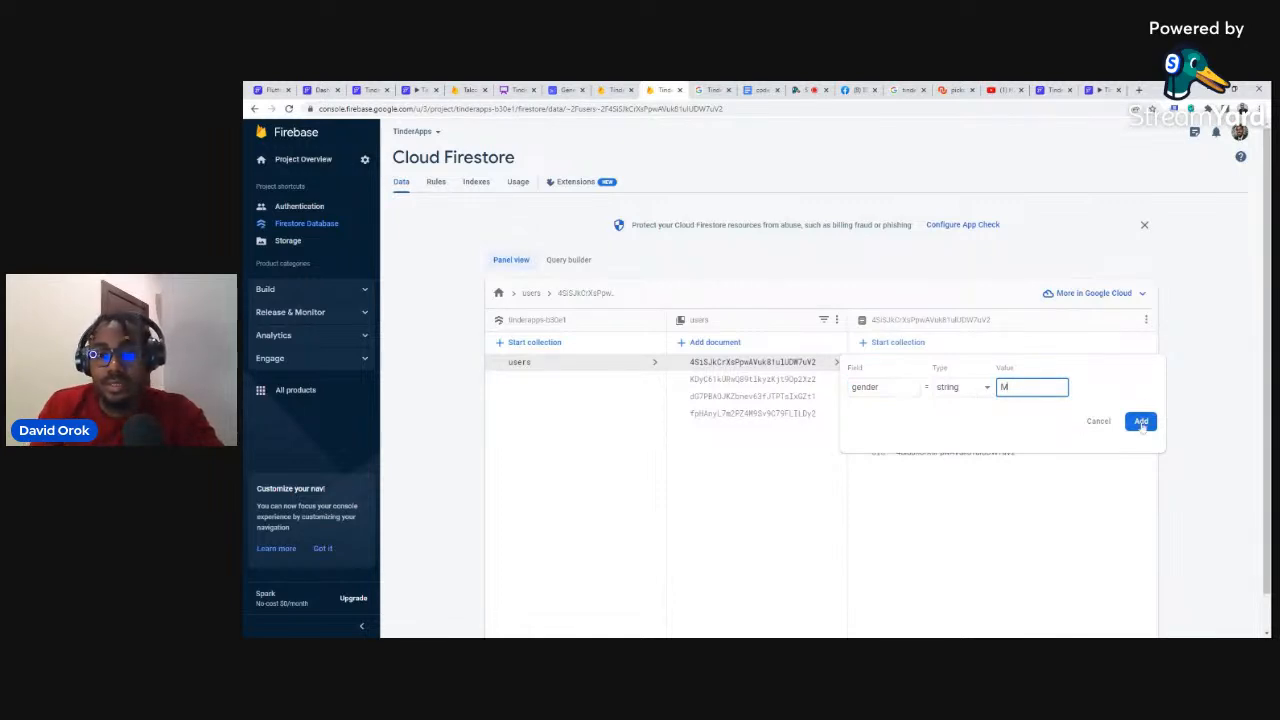
left_click(1141, 421)
Step: Add a desiredGender string field set to 'F'
left_click(893, 370)
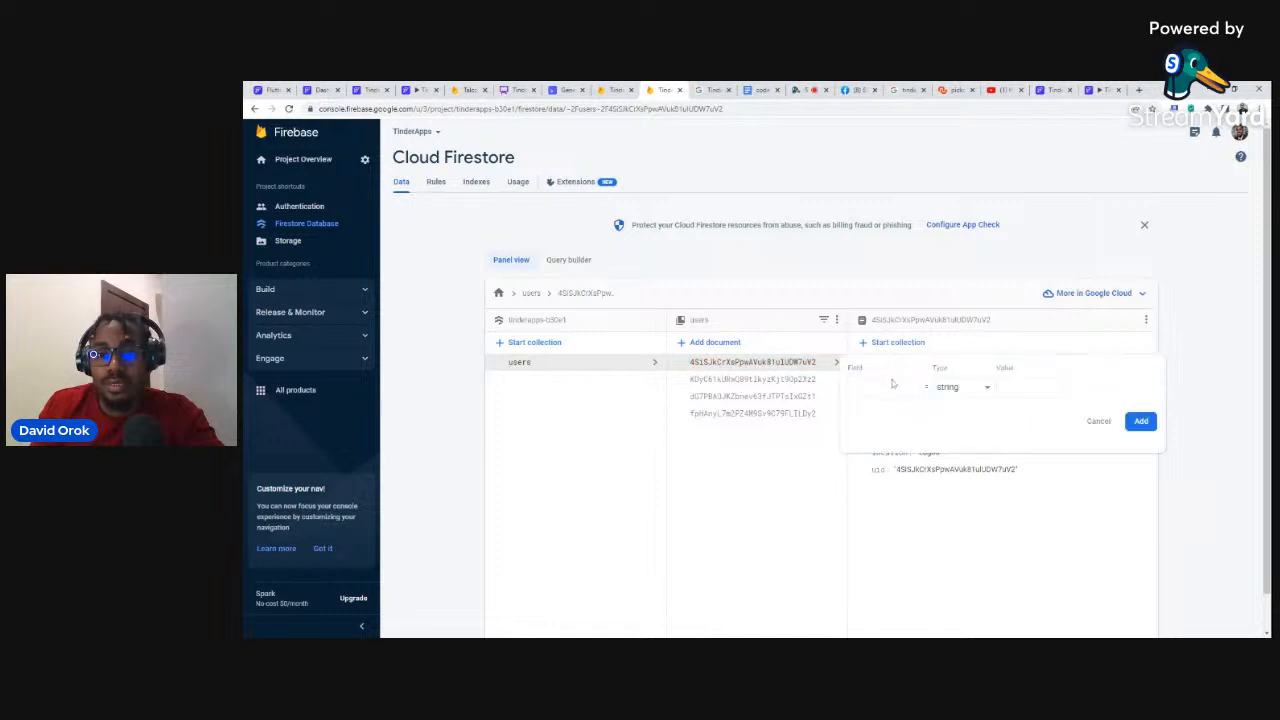
left_click(893, 386)
type("desiredGender")
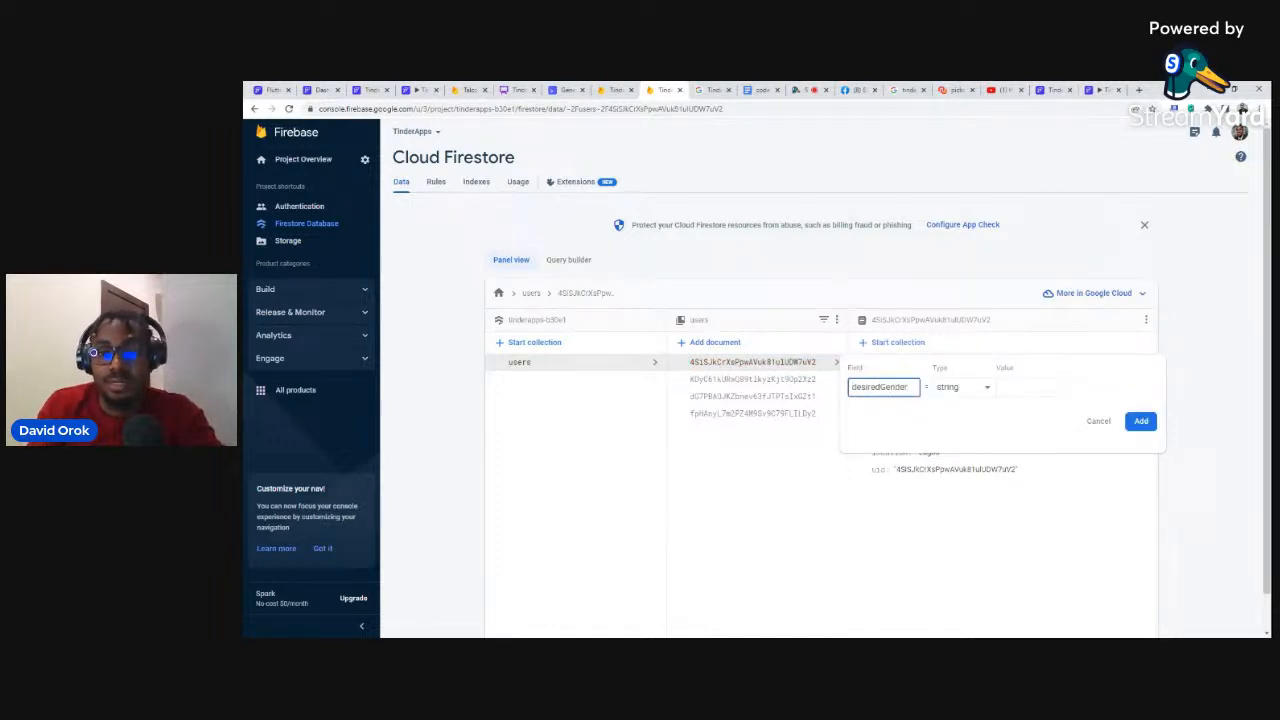
key("ctrl+a")
left_click(1036, 388)
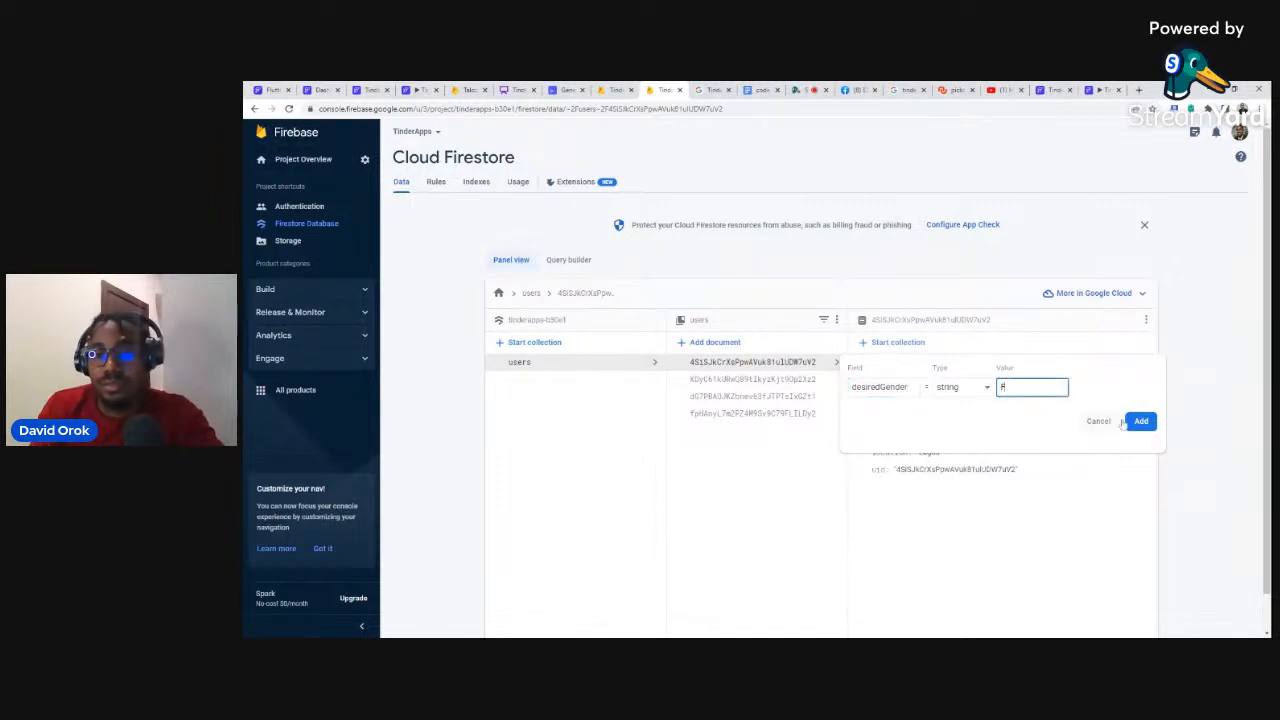
left_click(1139, 421)
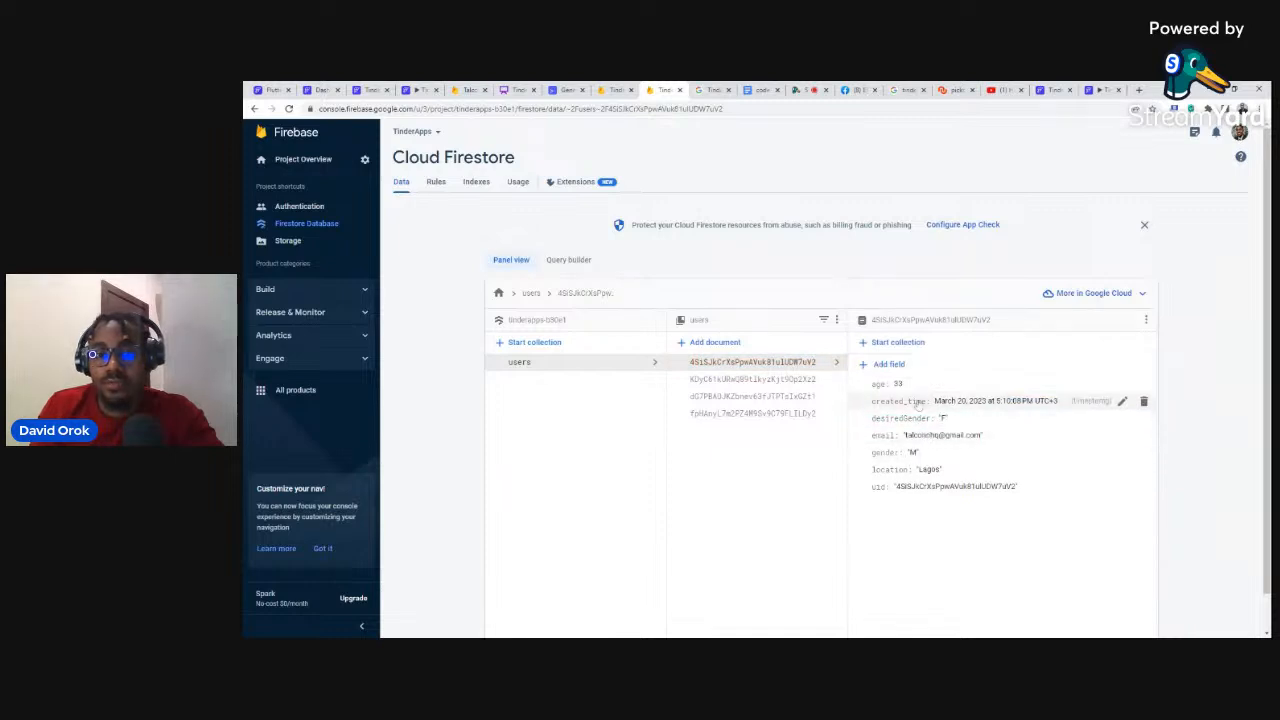
left_click(888, 364)
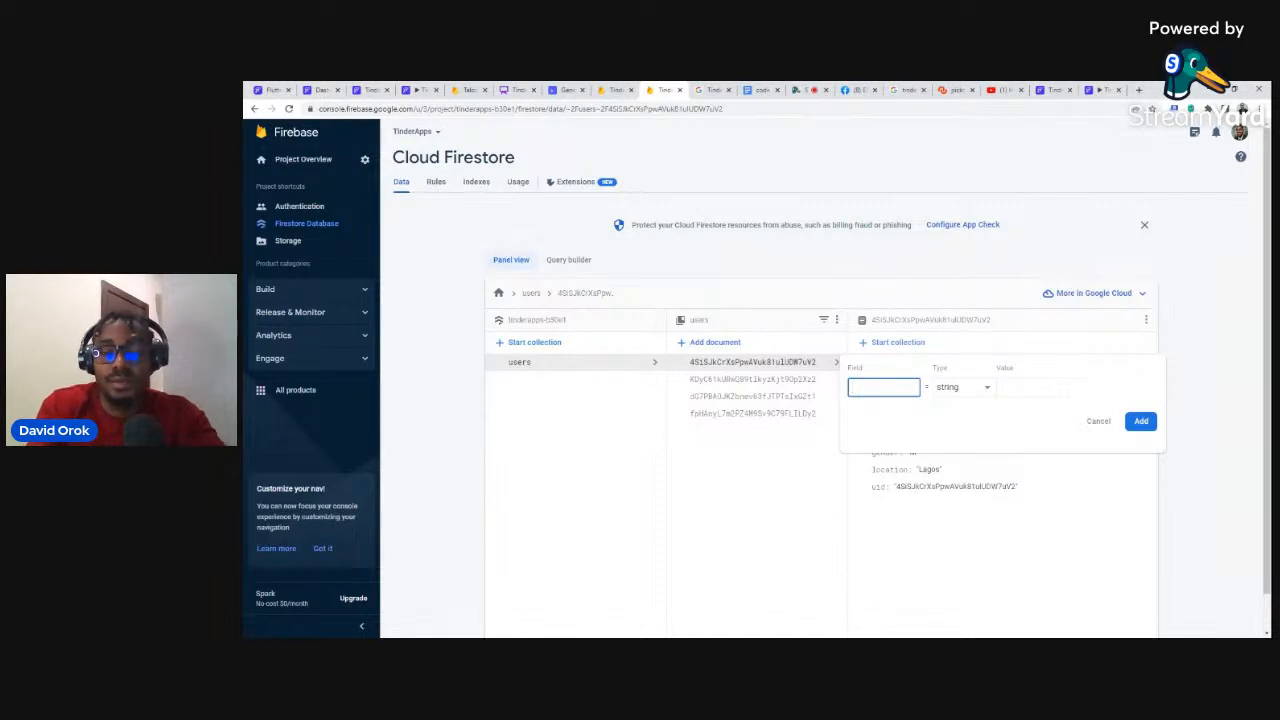
Step: Add an empty bio field to the first user document
type("m")
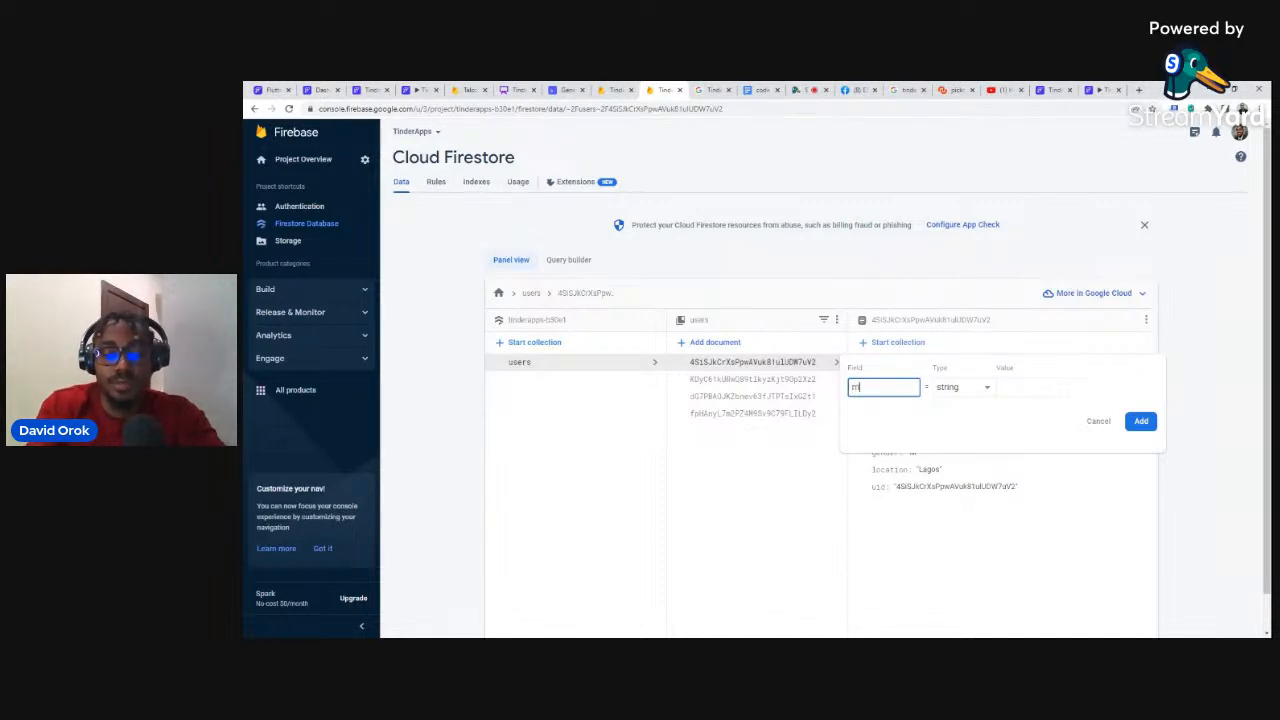
type("at")
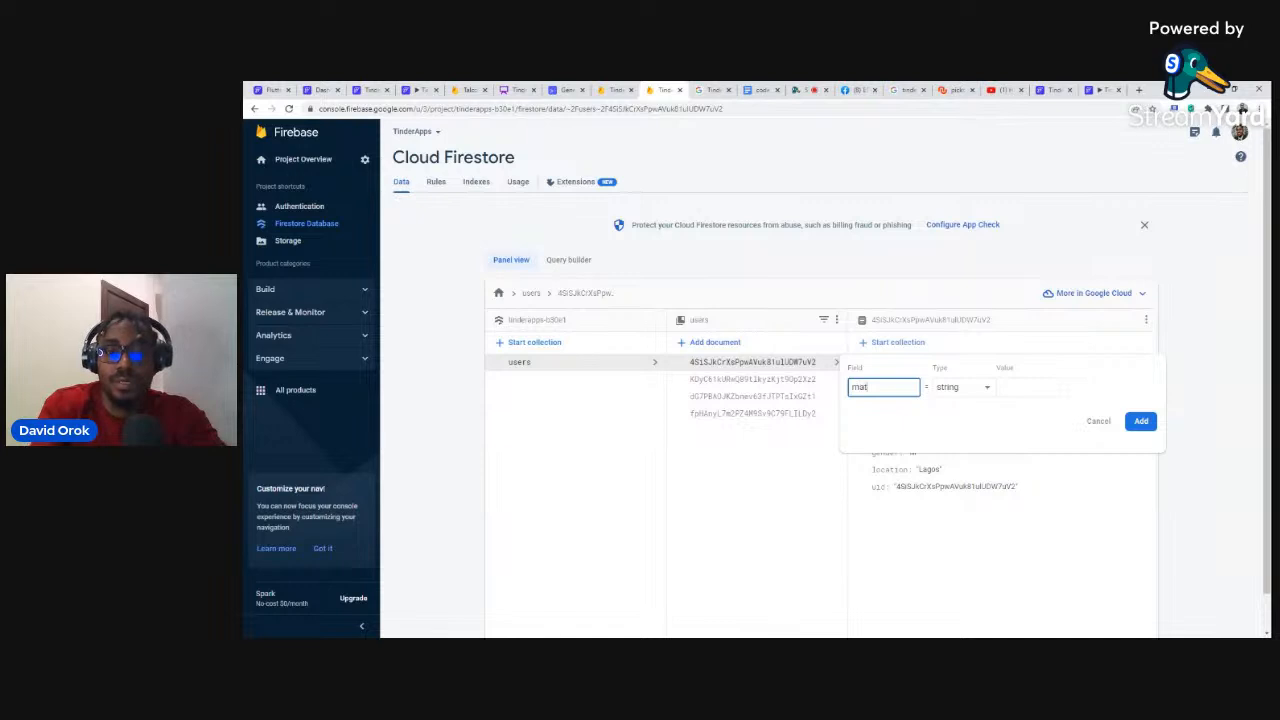
key("BackSpace")
key("BackSpace")
key("BackSpace")
type("bio")
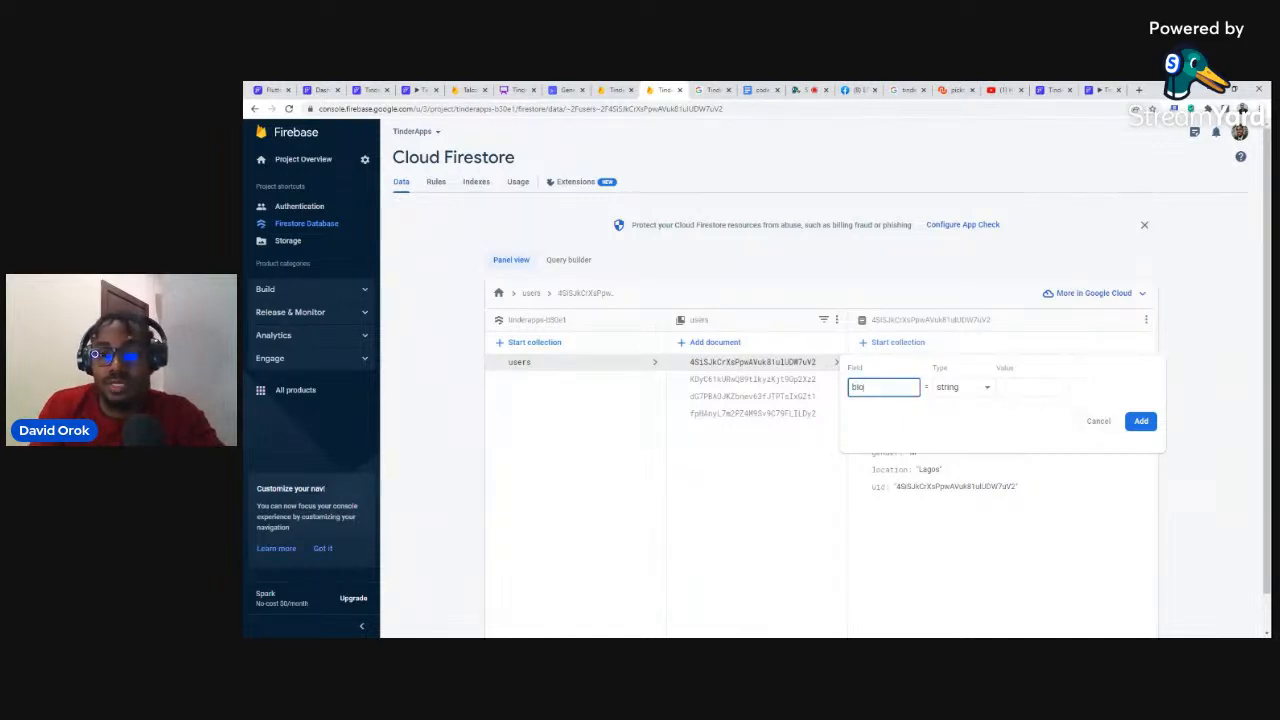
left_click(1141, 422)
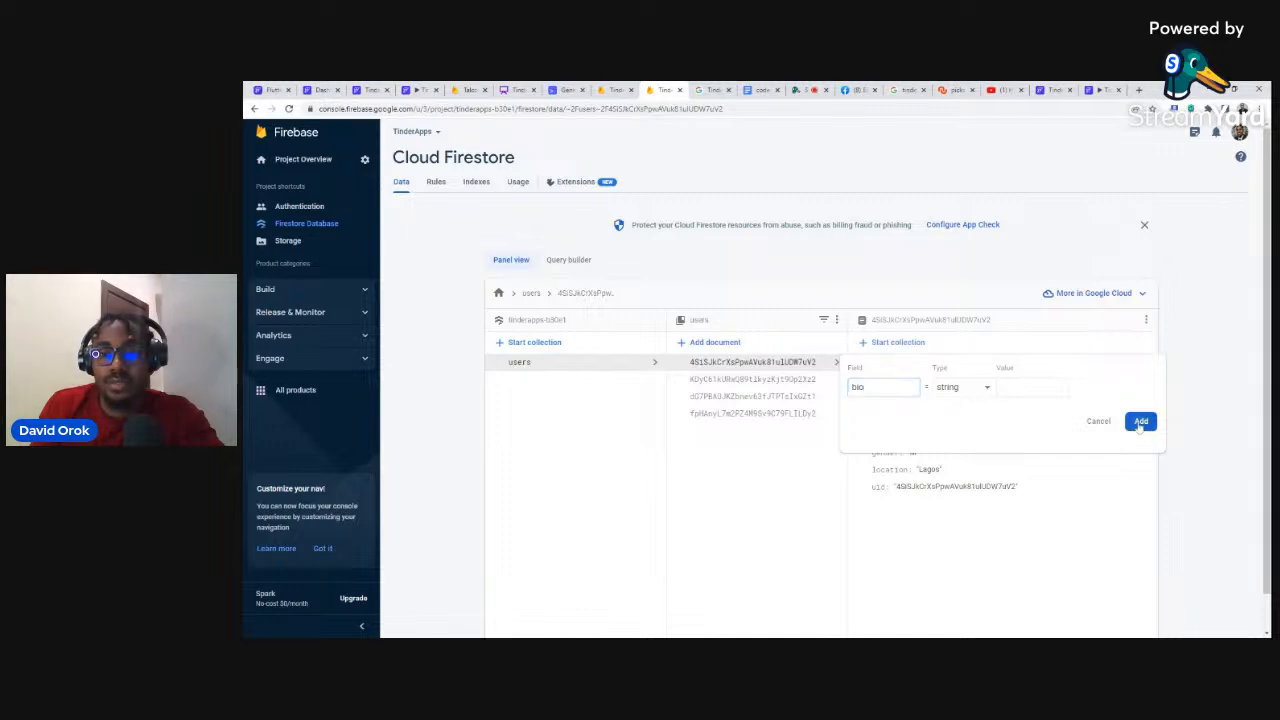
Step: Add empty 'matches' and 'rejected' fields, both of type array
left_click(889, 365)
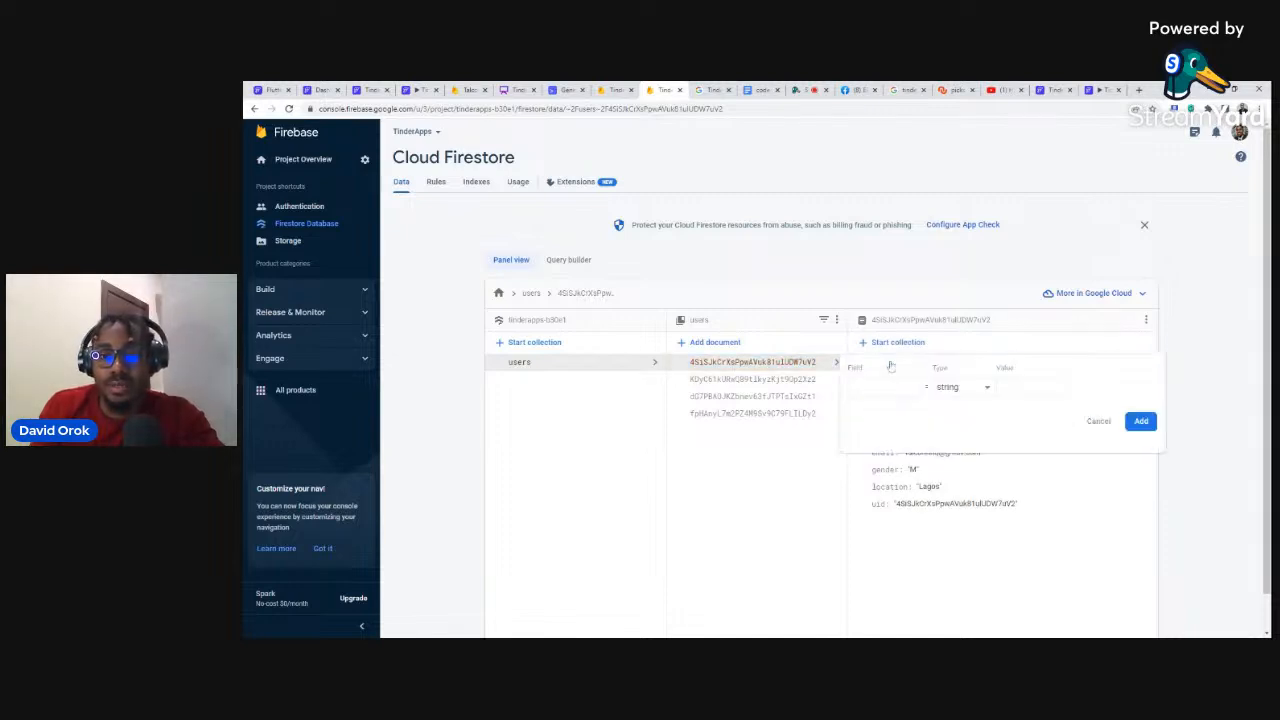
type("ma")
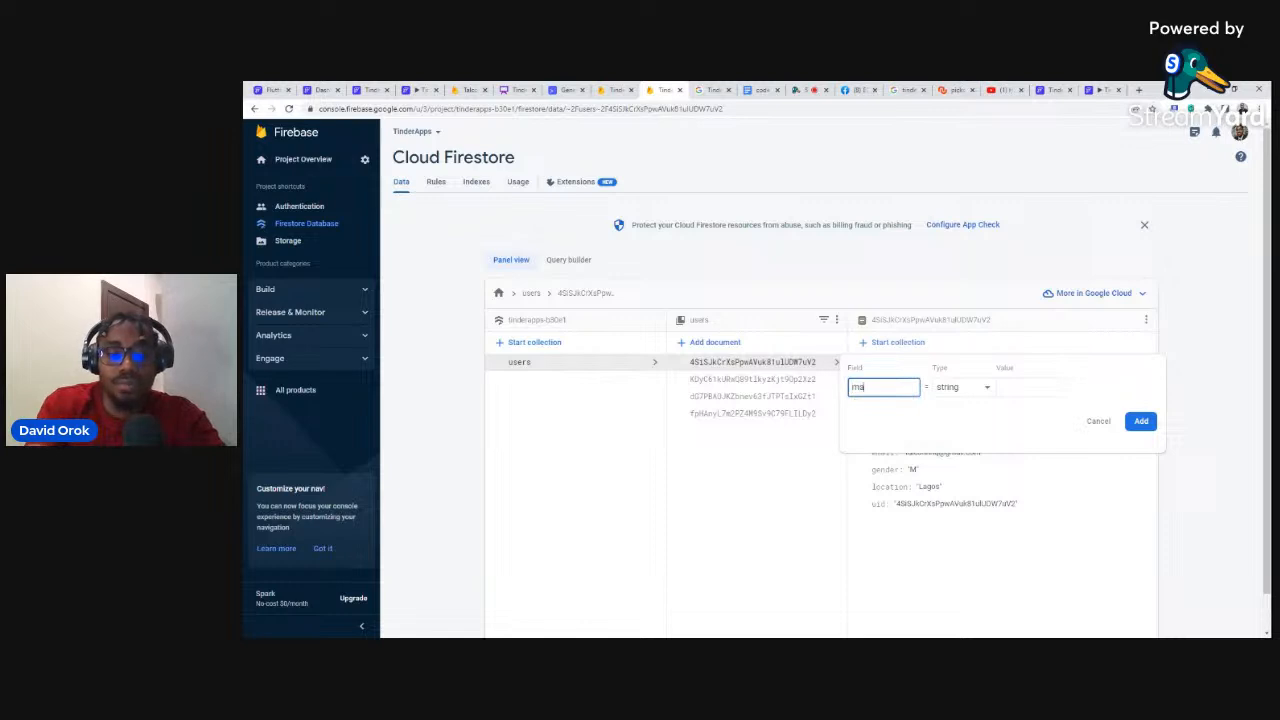
type("tches")
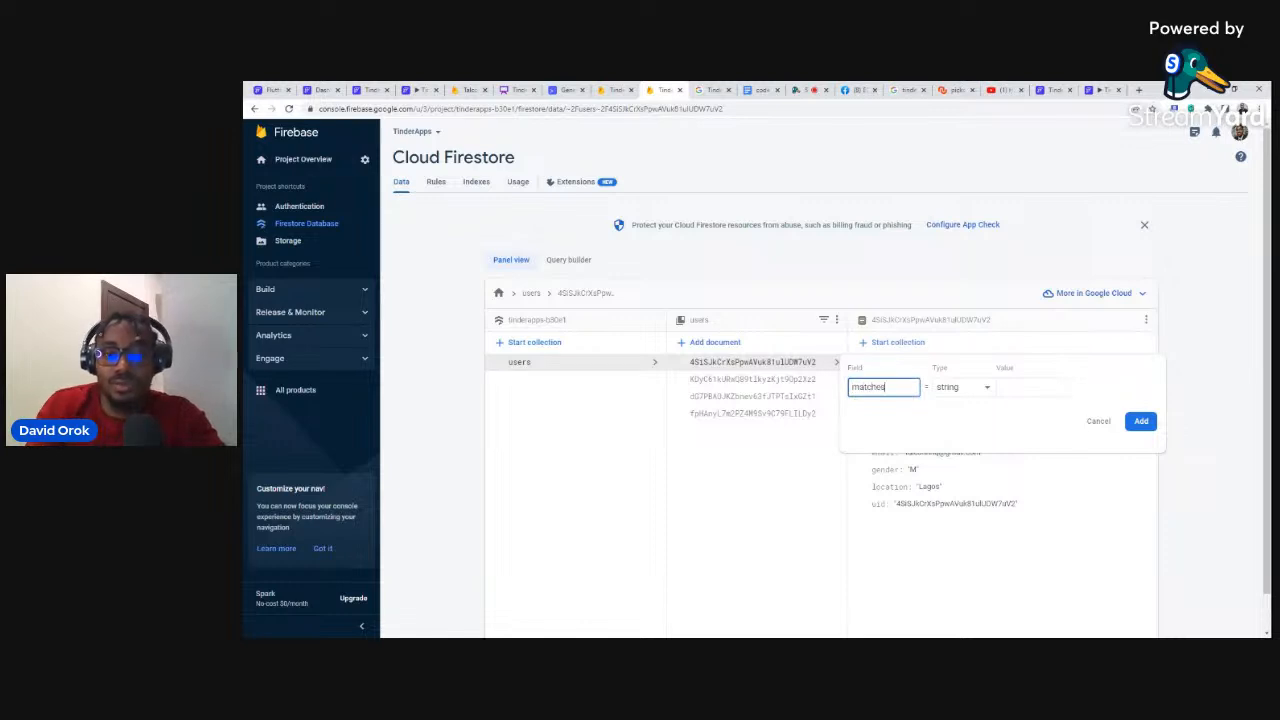
left_click(962, 388)
left_click(947, 456)
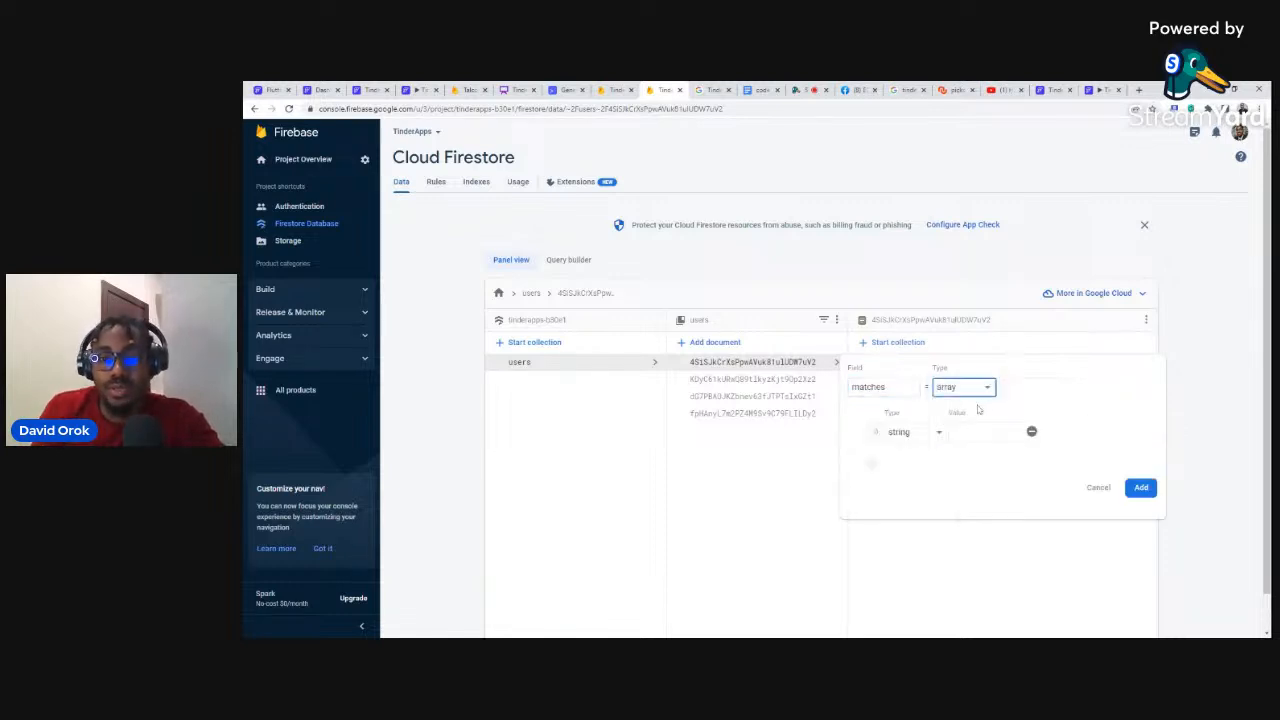
left_click(1140, 489)
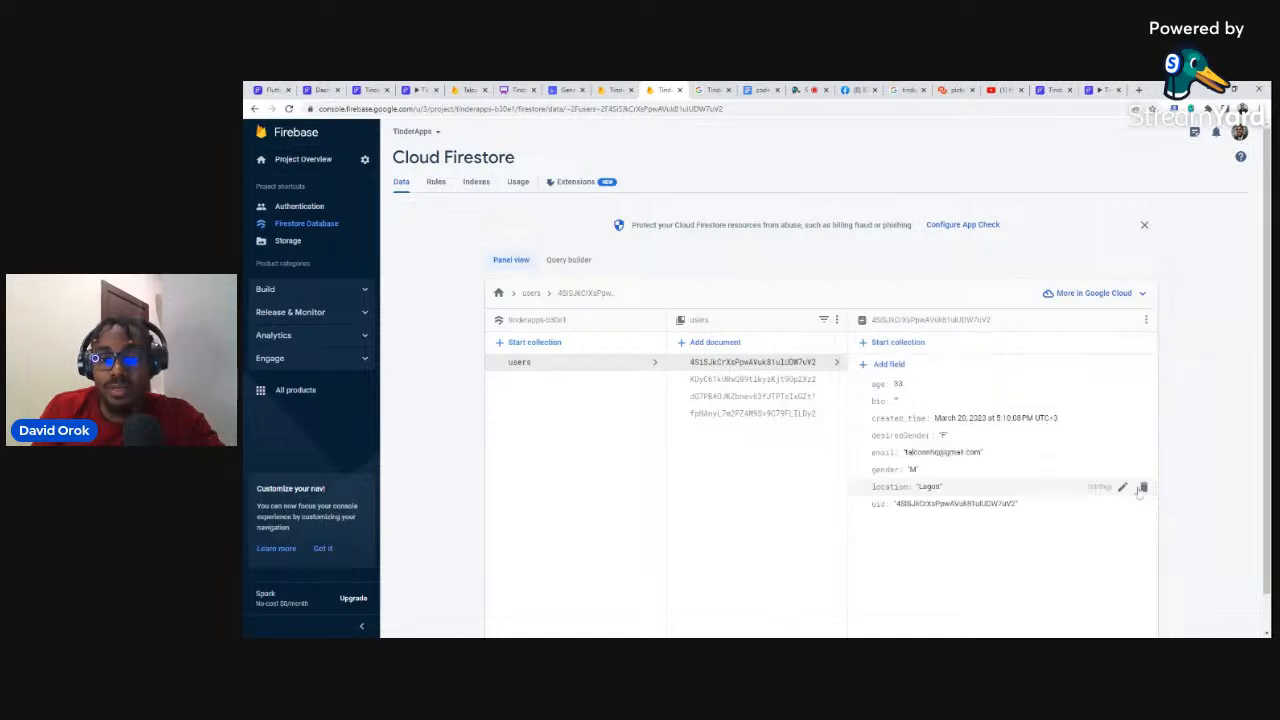
left_click(889, 372)
left_click(886, 386)
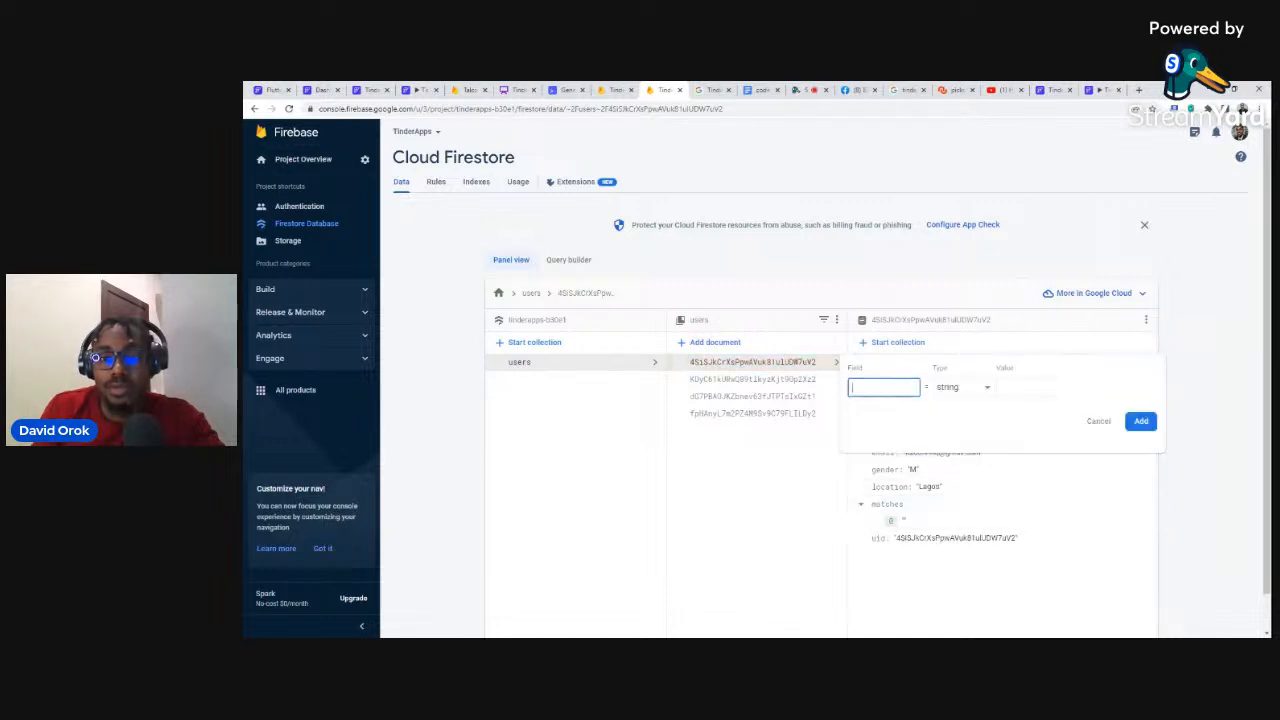
type("rejected")
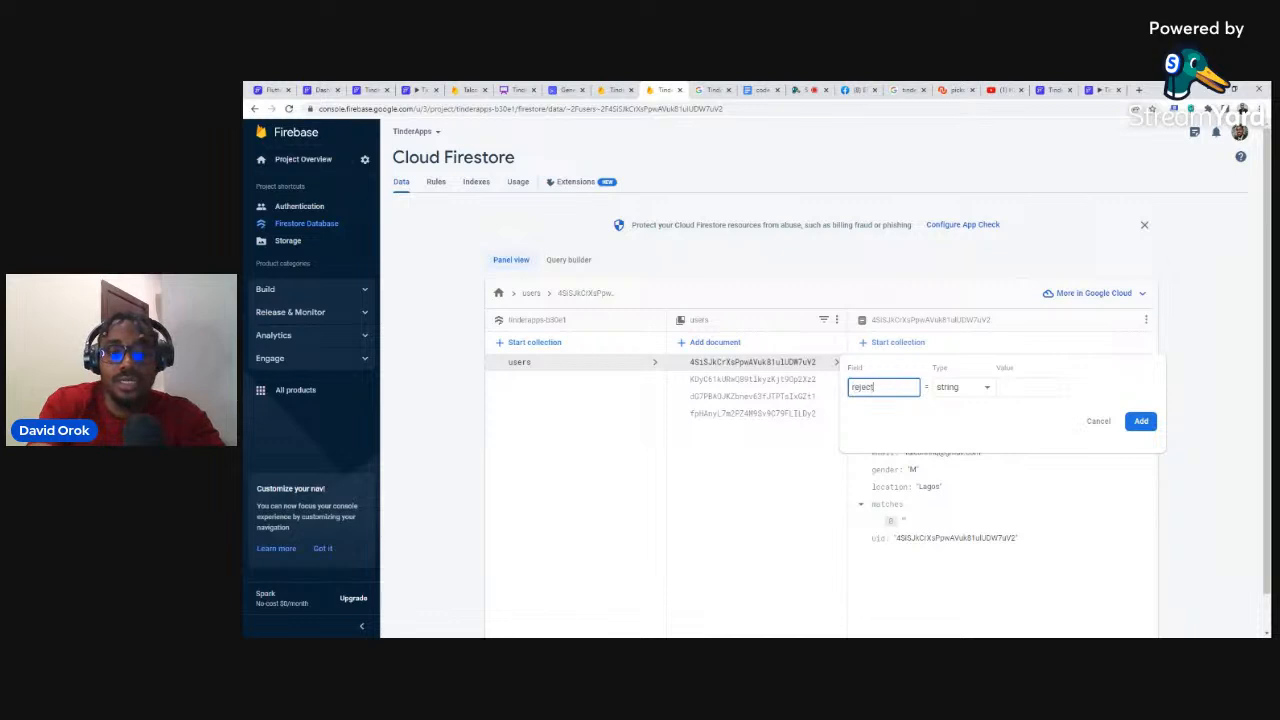
left_click(955, 387)
left_click(965, 463)
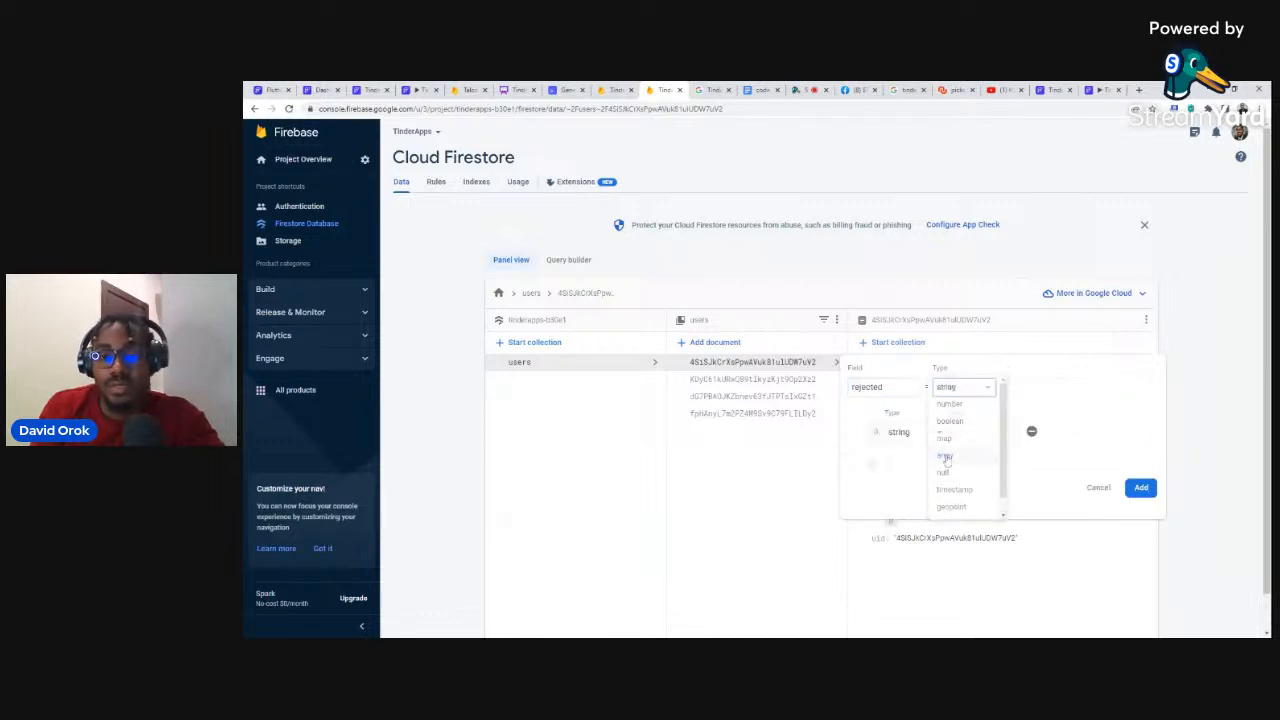
left_click(1141, 487)
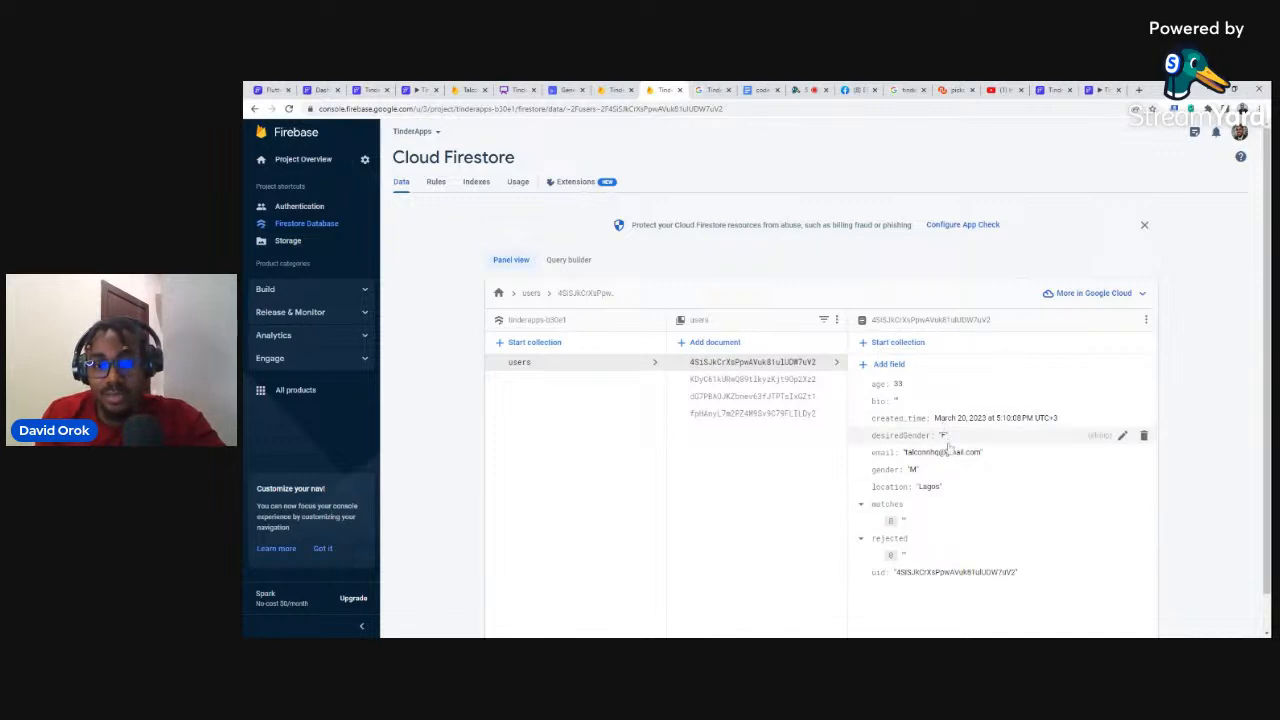
Step: Start a photo_url field and open a new browser tab to find a photo
left_click(886, 364)
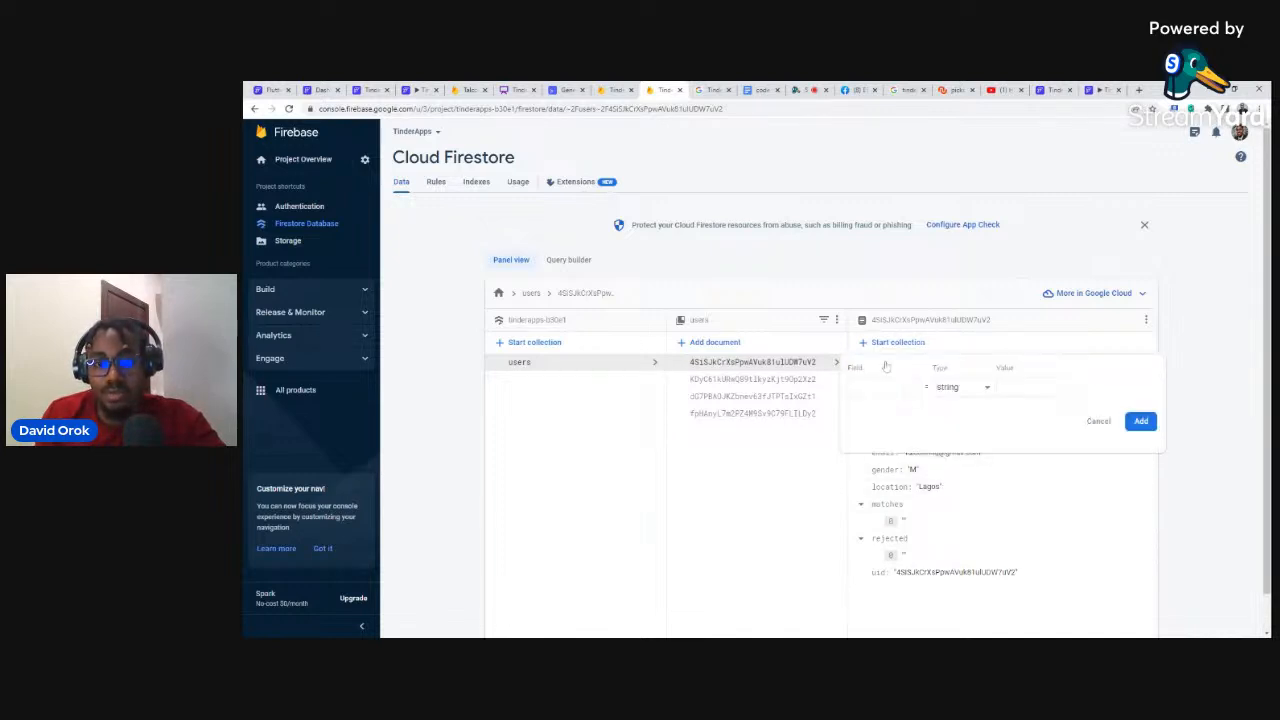
type("ghot")
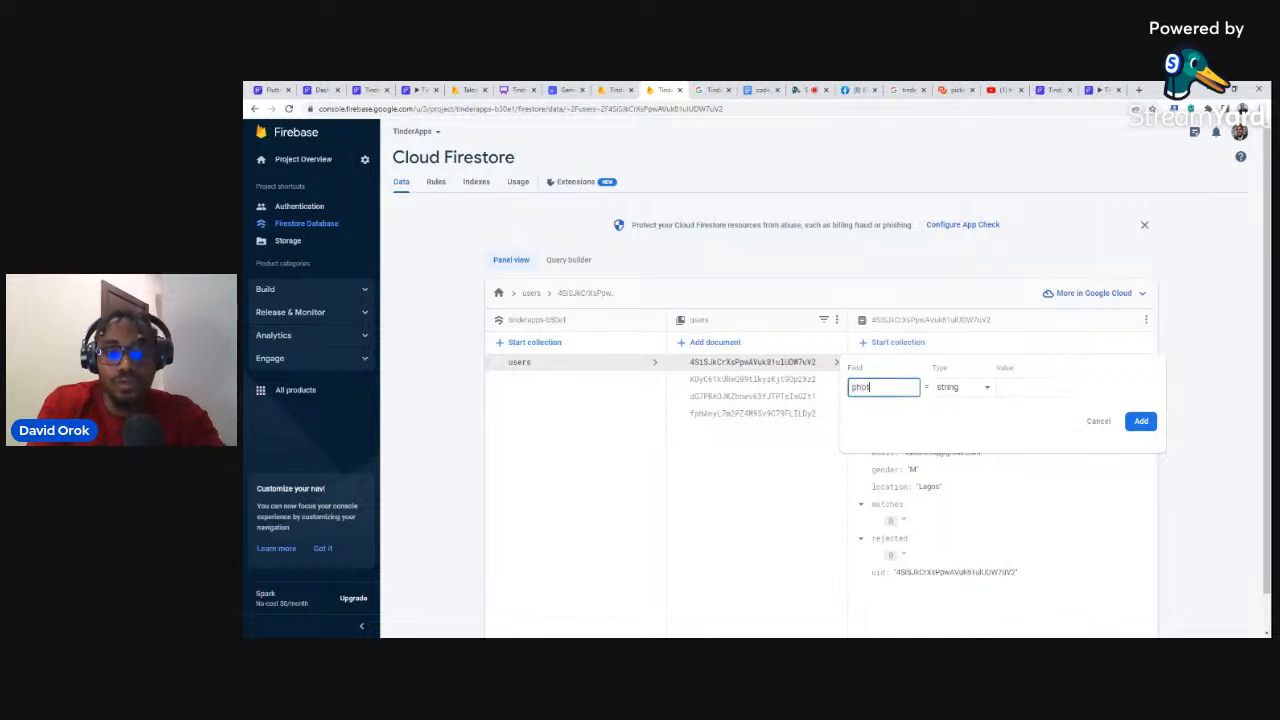
type("o_url")
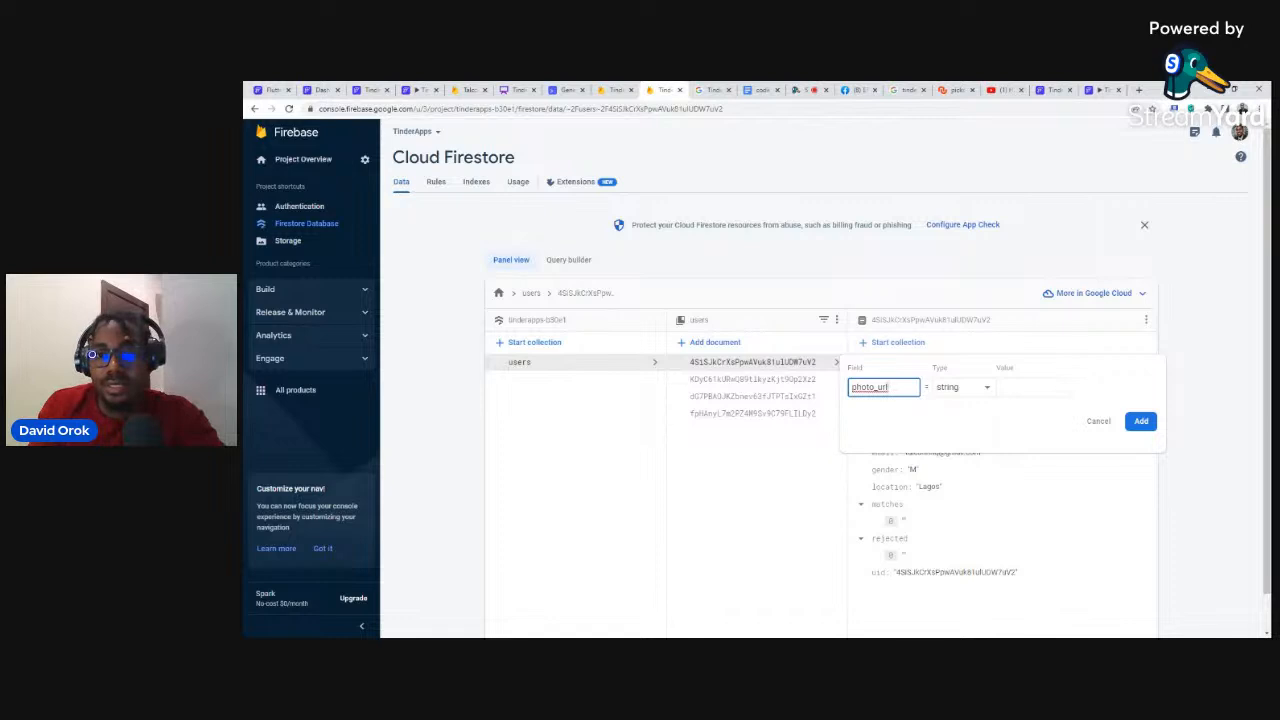
left_click(1138, 90)
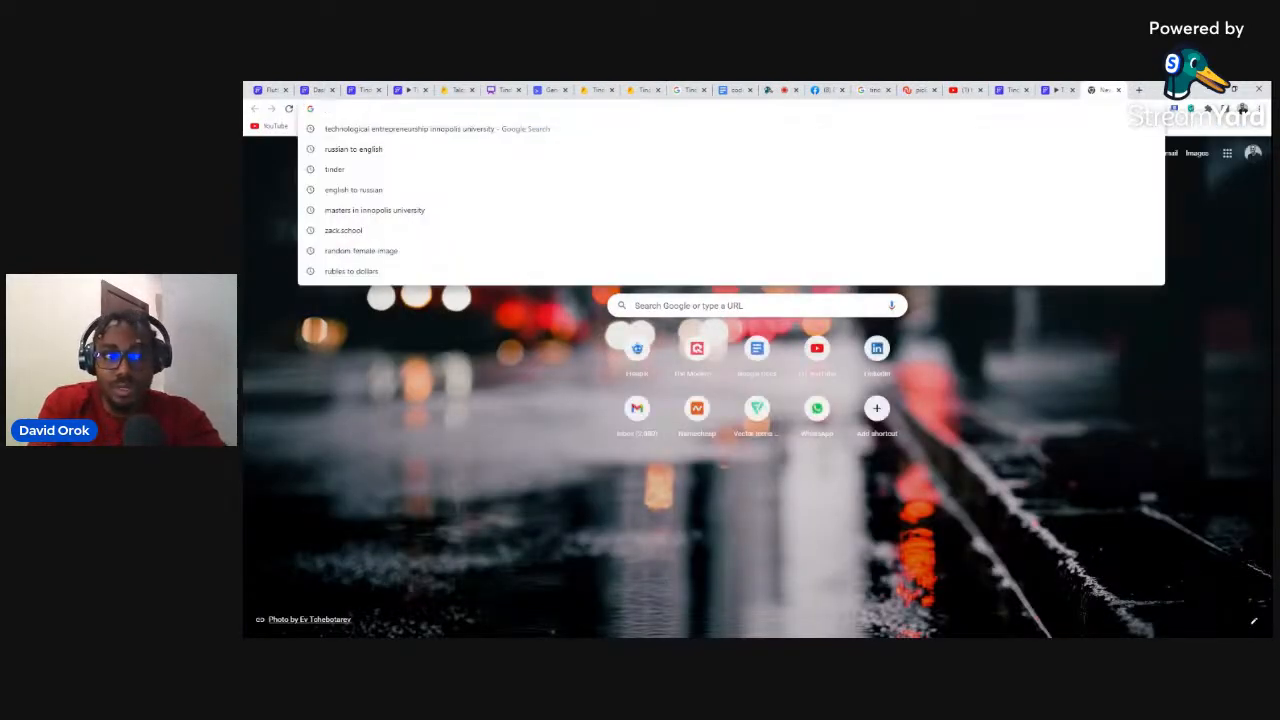
Step: Search Google Images for 'images of male' and preview the curly-haired man's photo
type("ima")
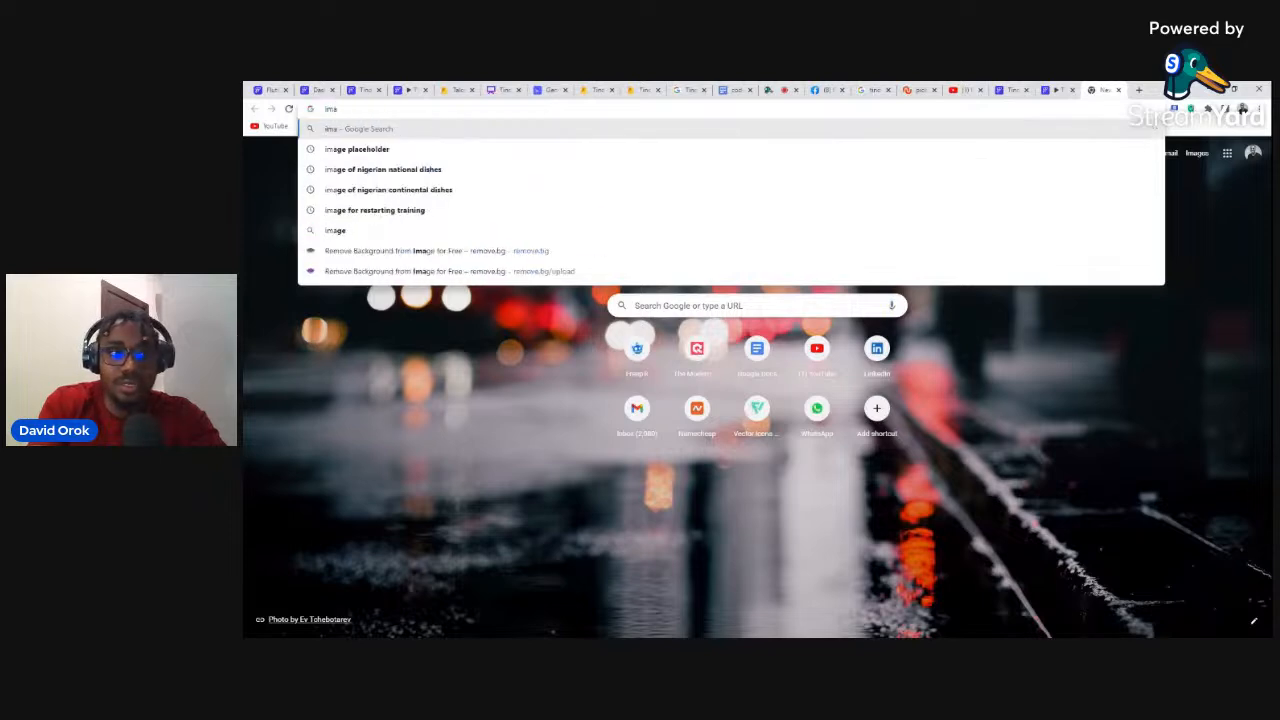
type("ges of ")
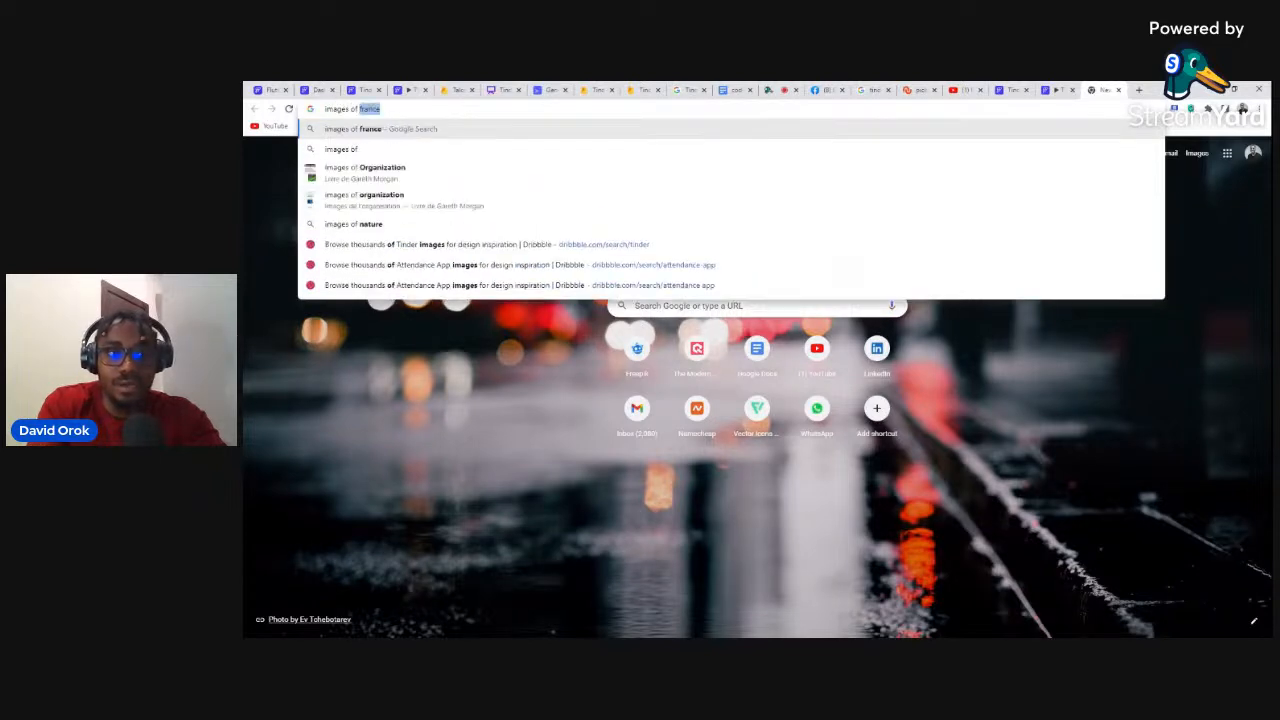
type("male")
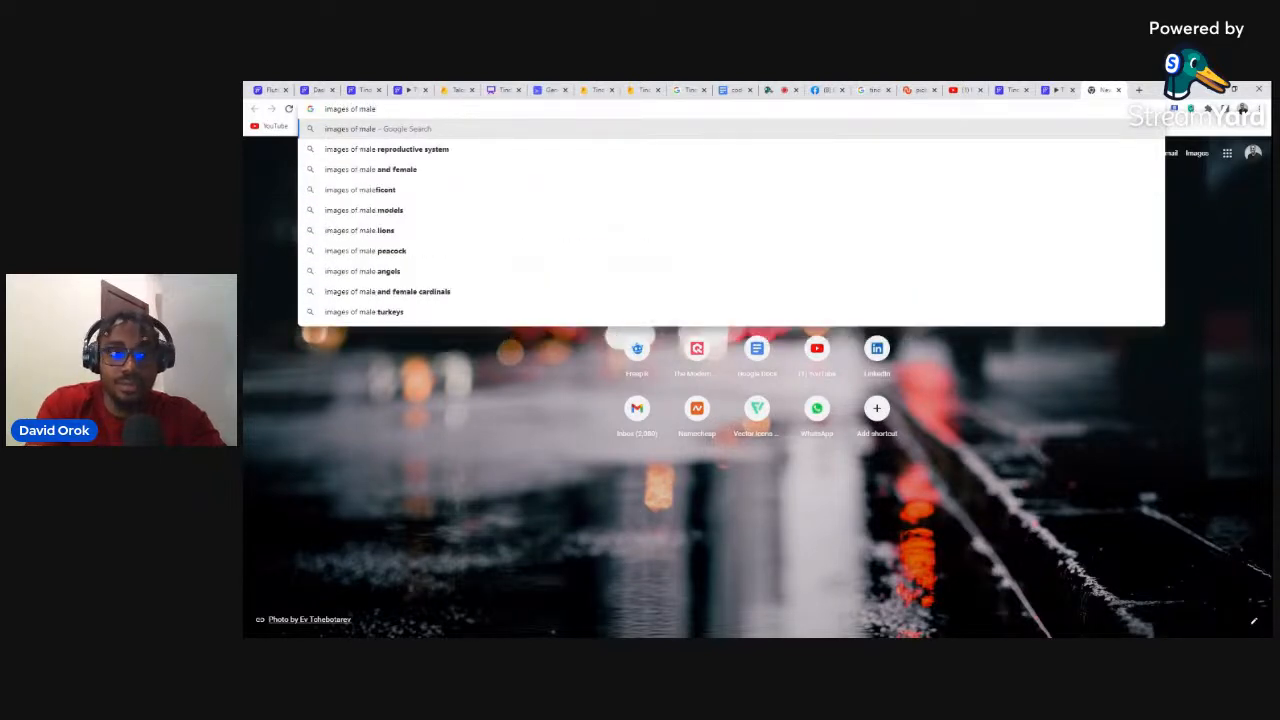
key("Return")
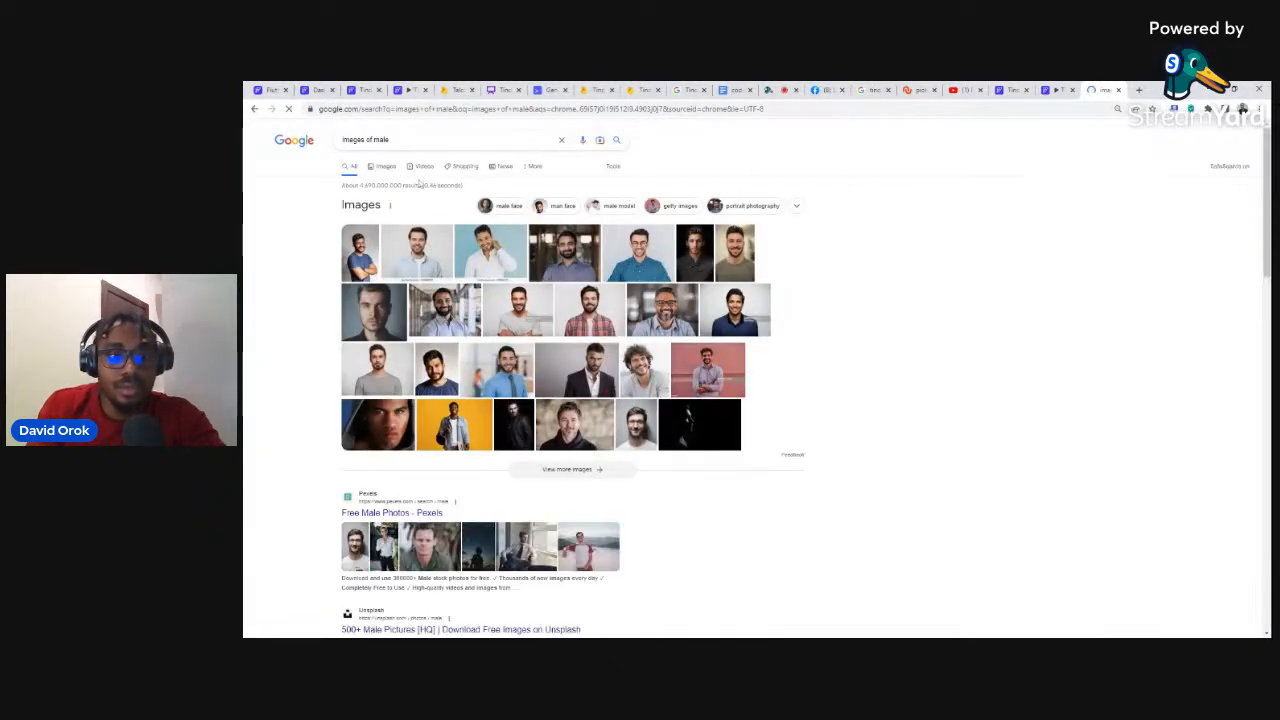
left_click(383, 166)
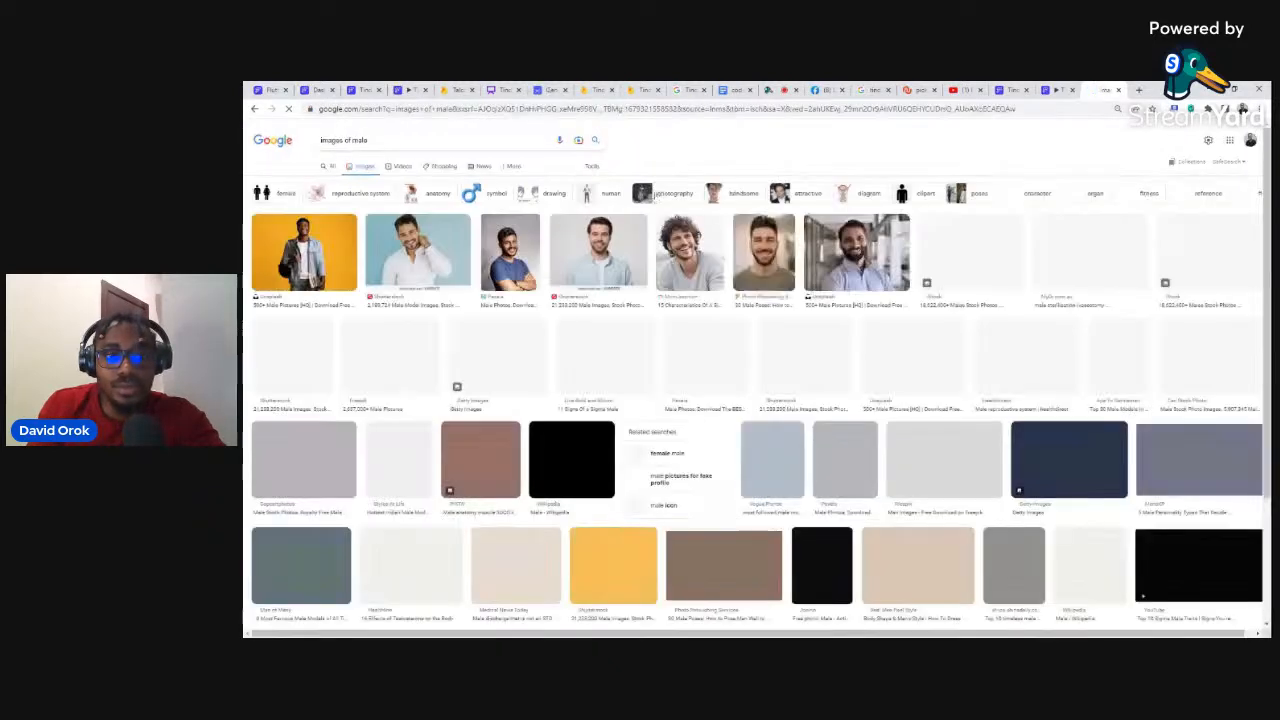
left_click(690, 252)
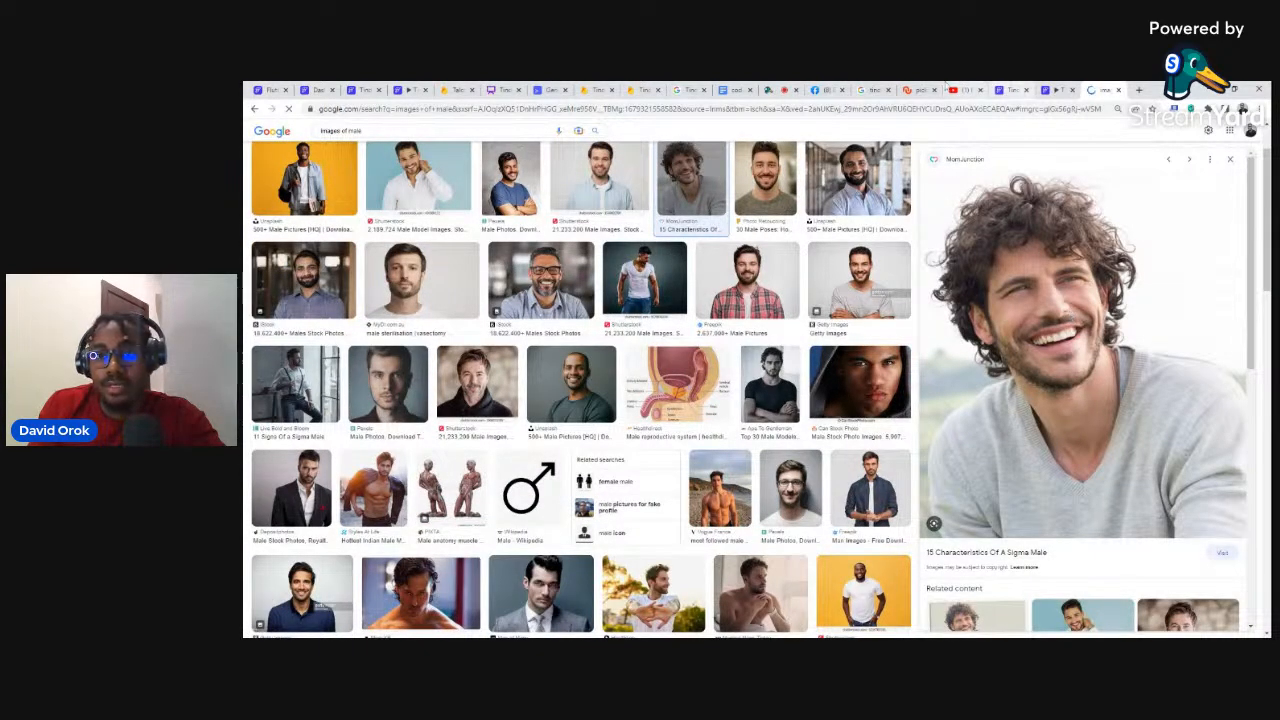
left_click(640, 89)
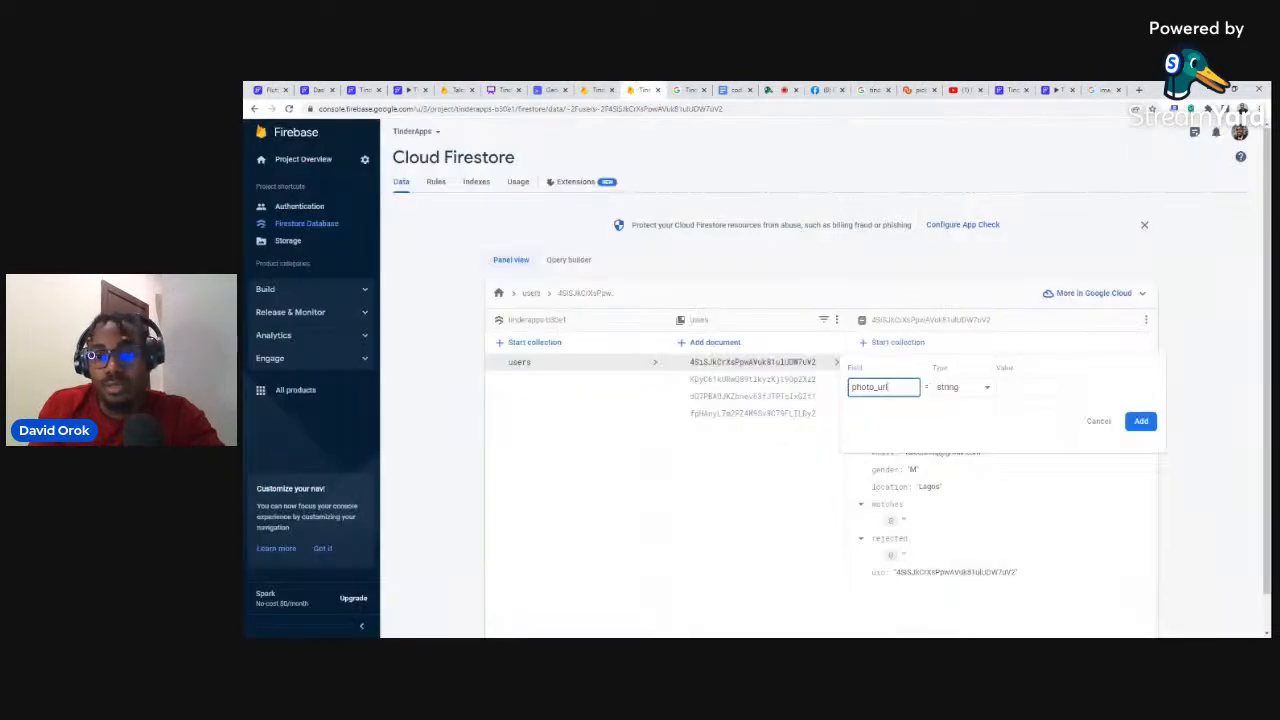
Step: Paste the copied image address as the first user's photo_url value and save it
key("Tab")
key("ctrl+v")
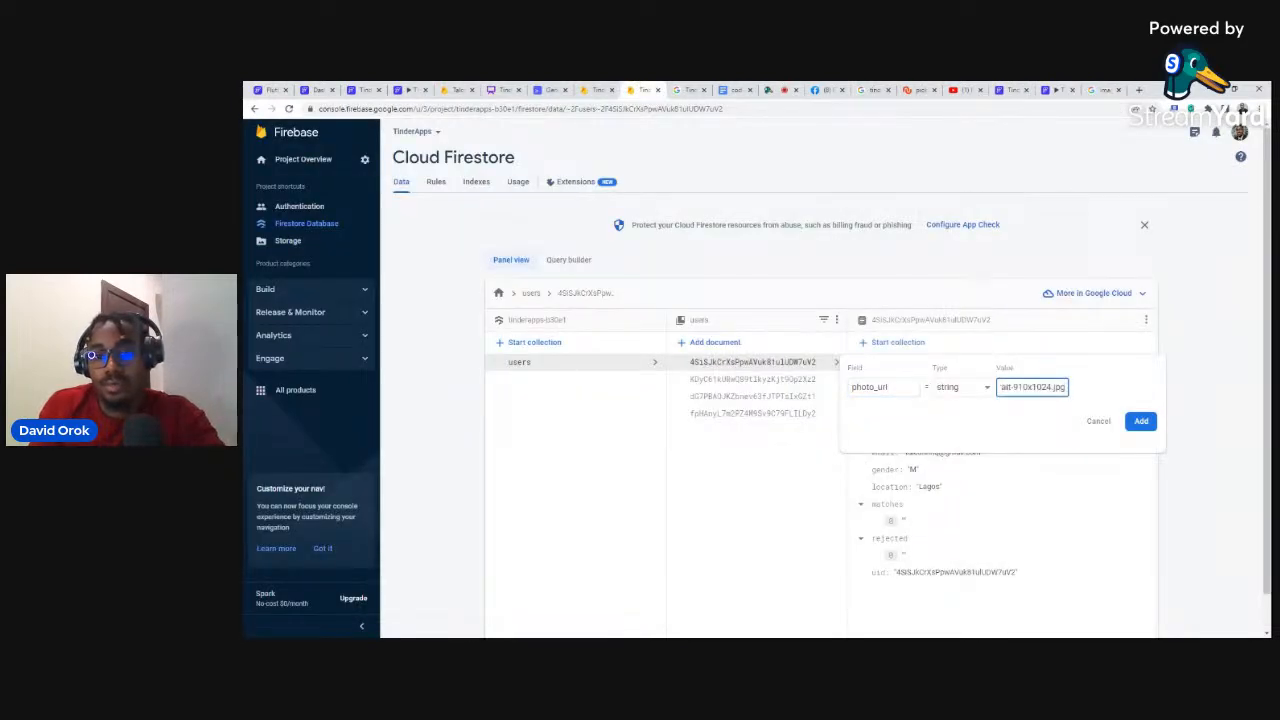
left_click(1141, 421)
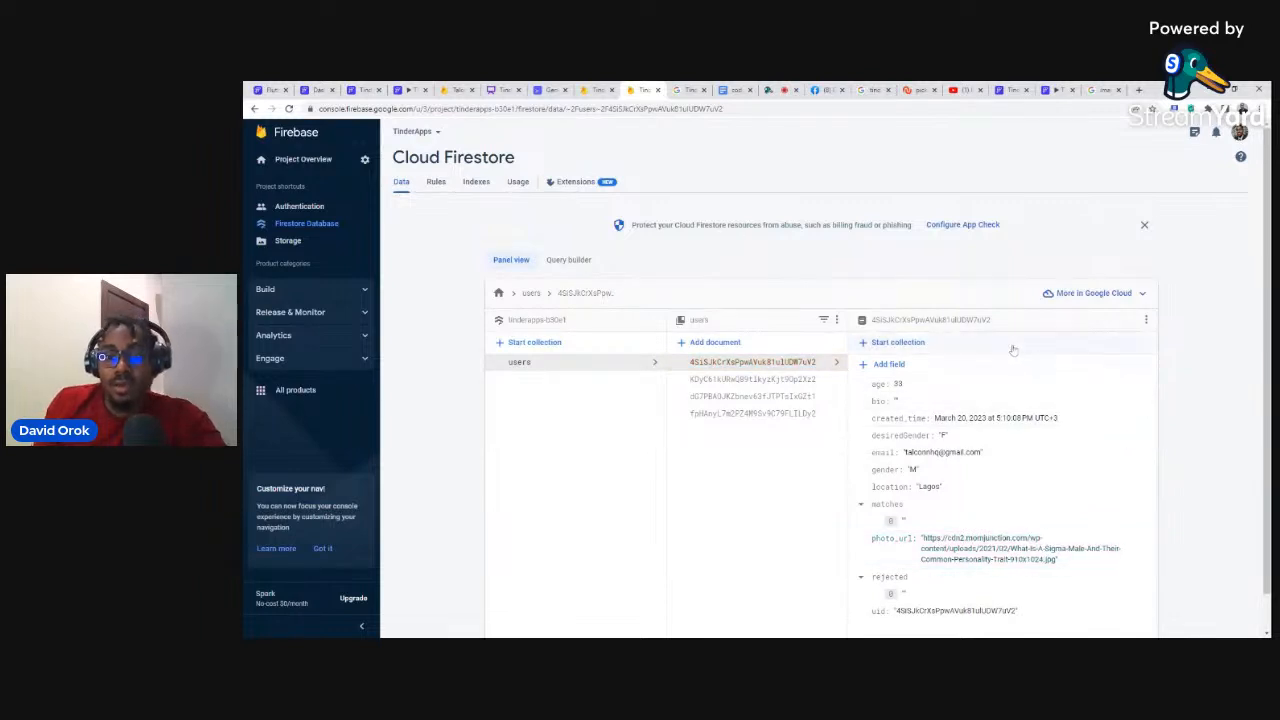
Step: On the second user document, add a number field age set to 34
left_click(766, 381)
left_click(880, 369)
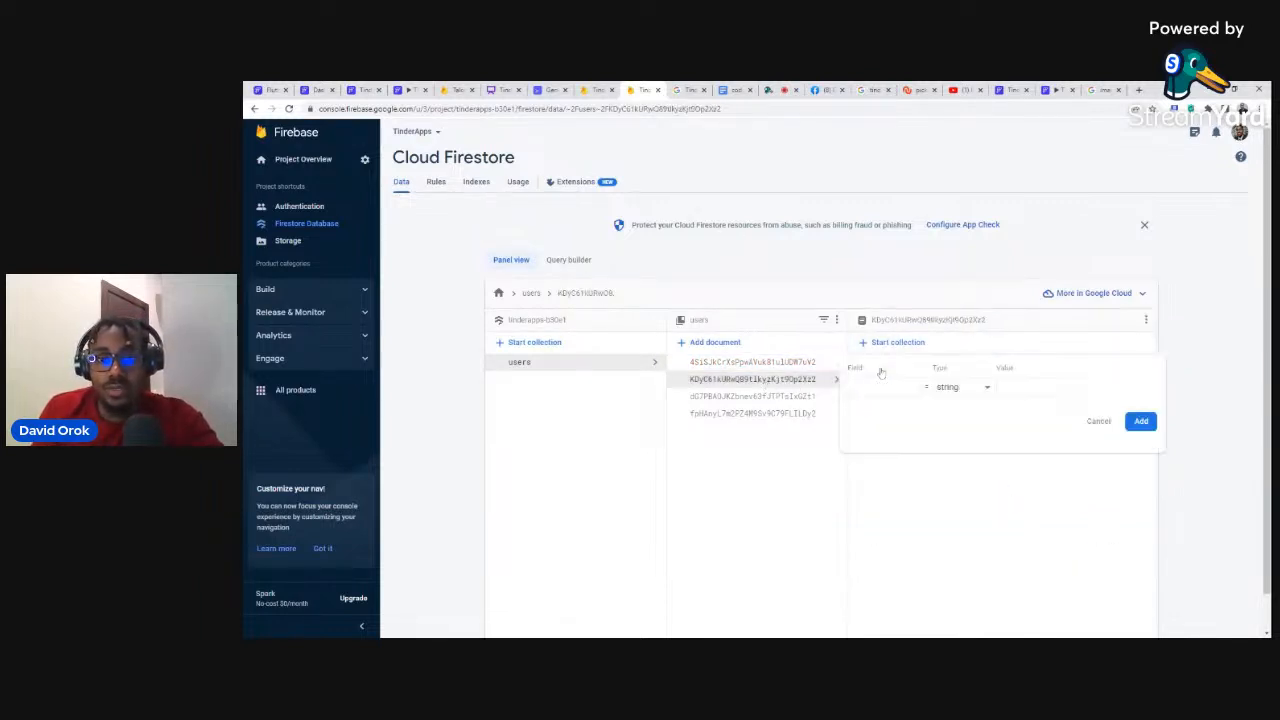
type("age")
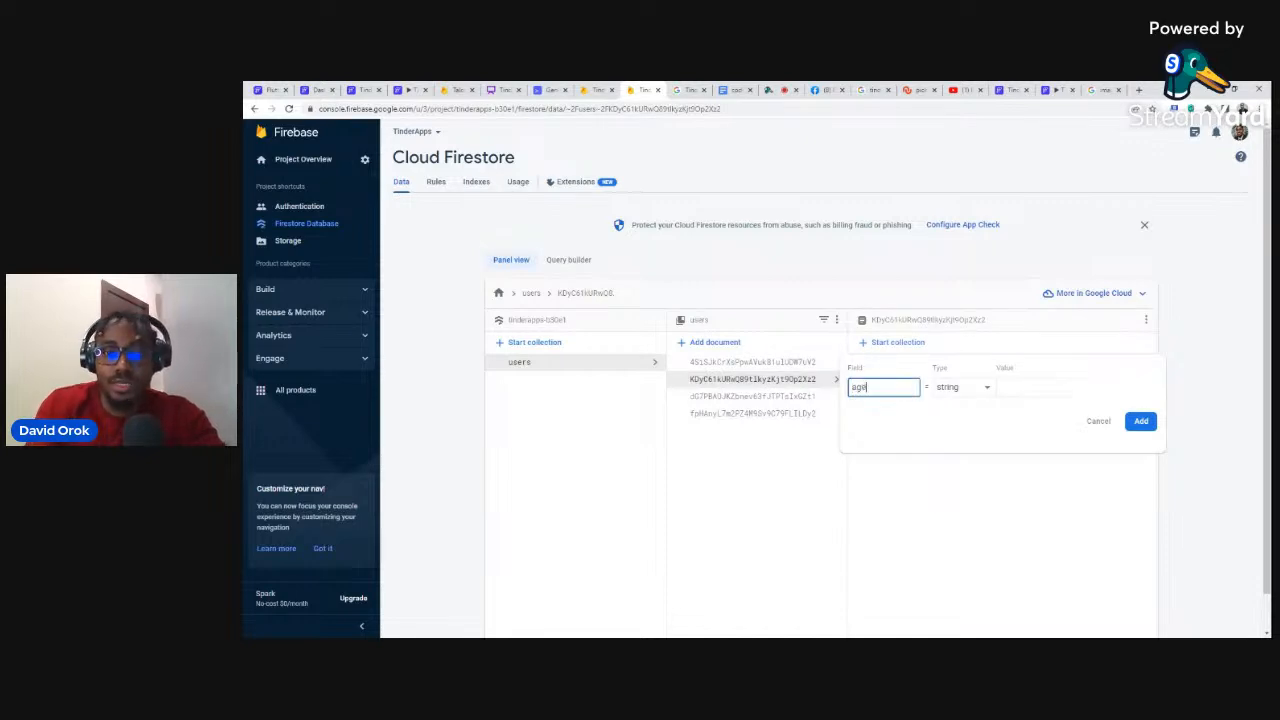
key("Tab")
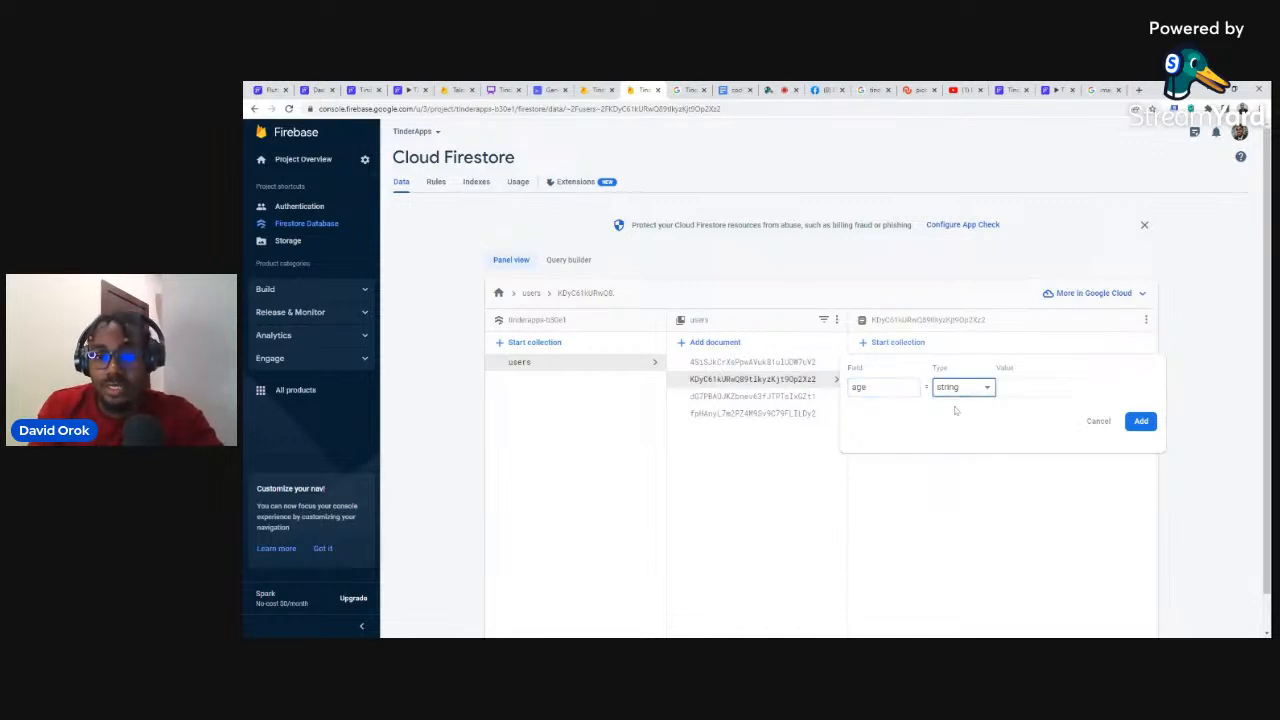
left_click(950, 394)
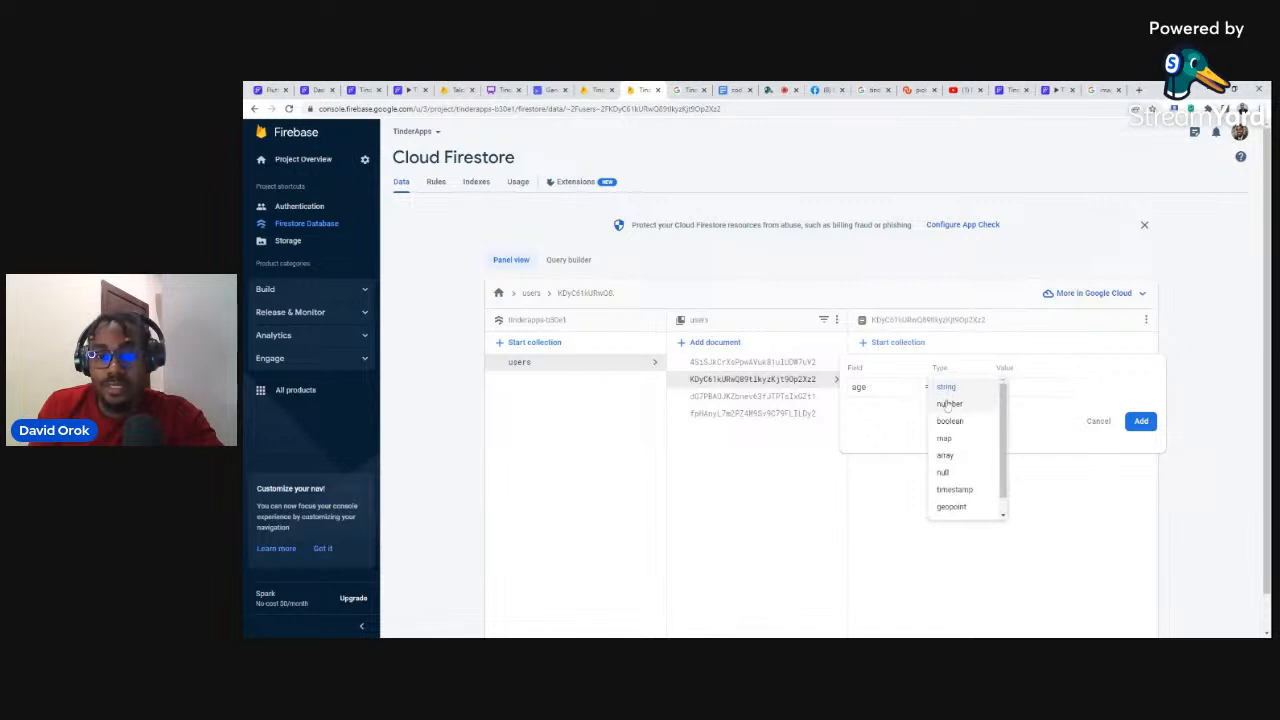
left_click(975, 401)
key("Tab")
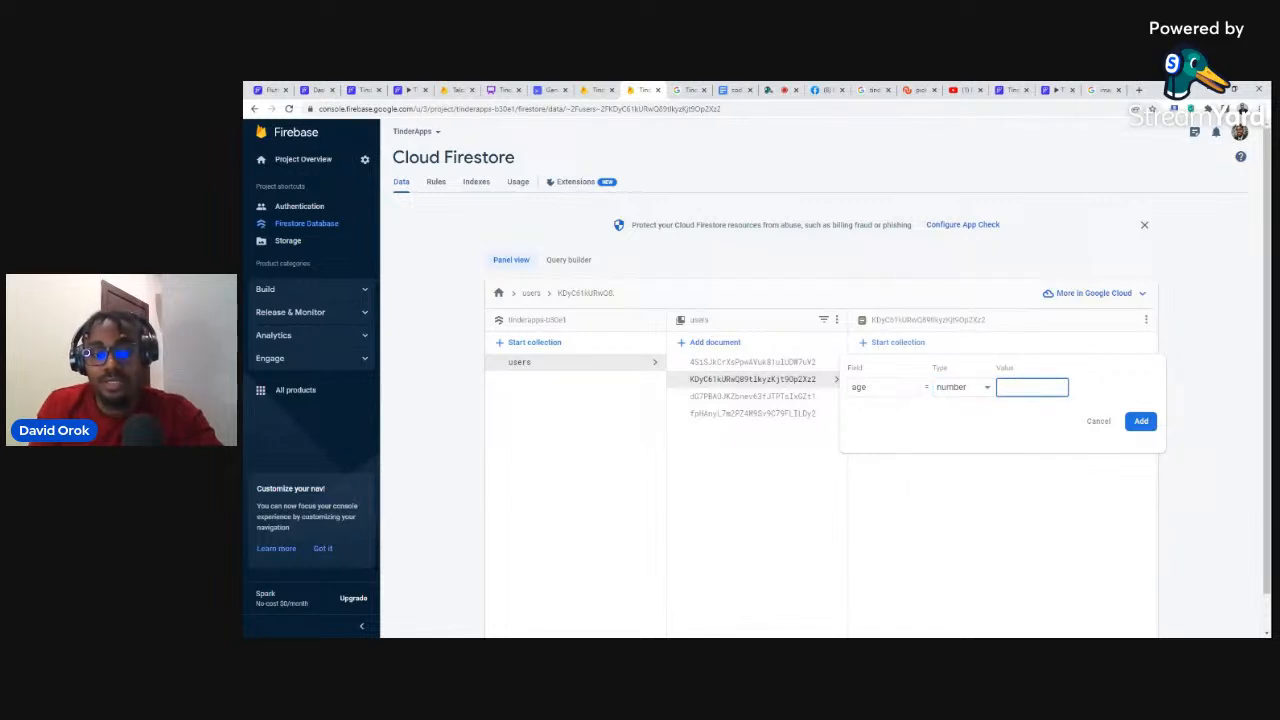
type("34")
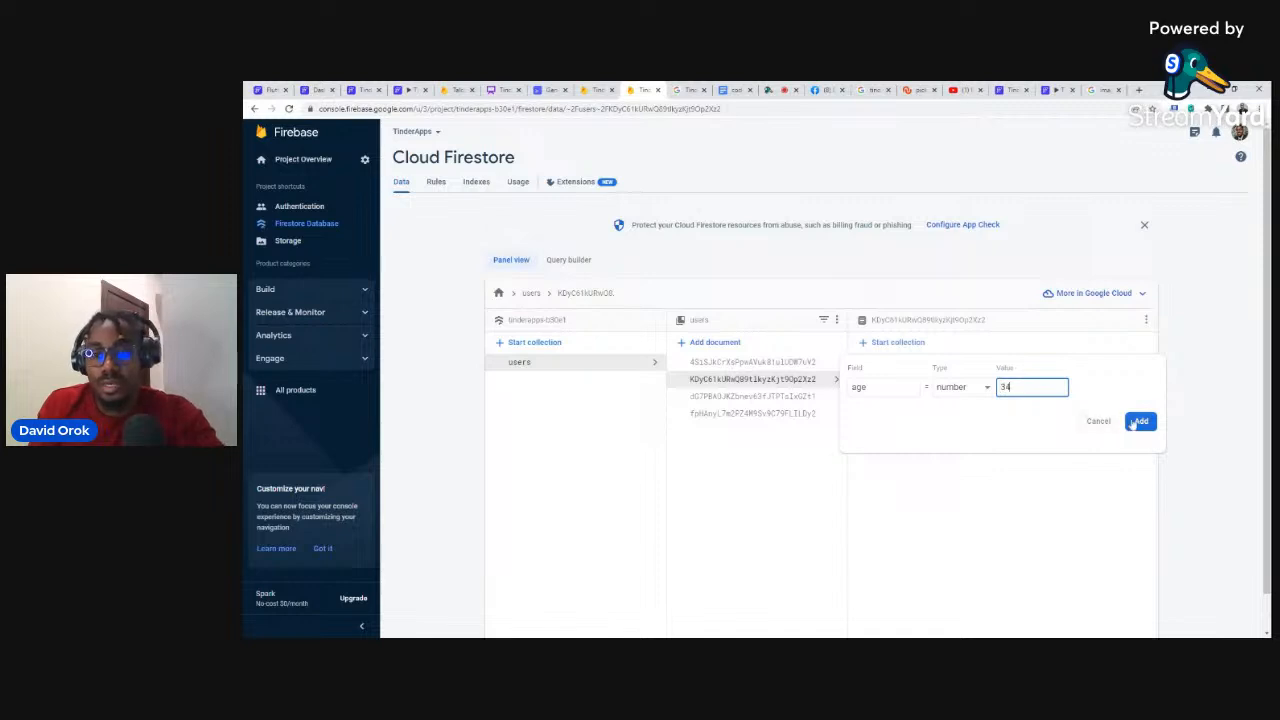
left_click(1141, 420)
Step: Add a location field with value 'Russia' to the second user
left_click(891, 366)
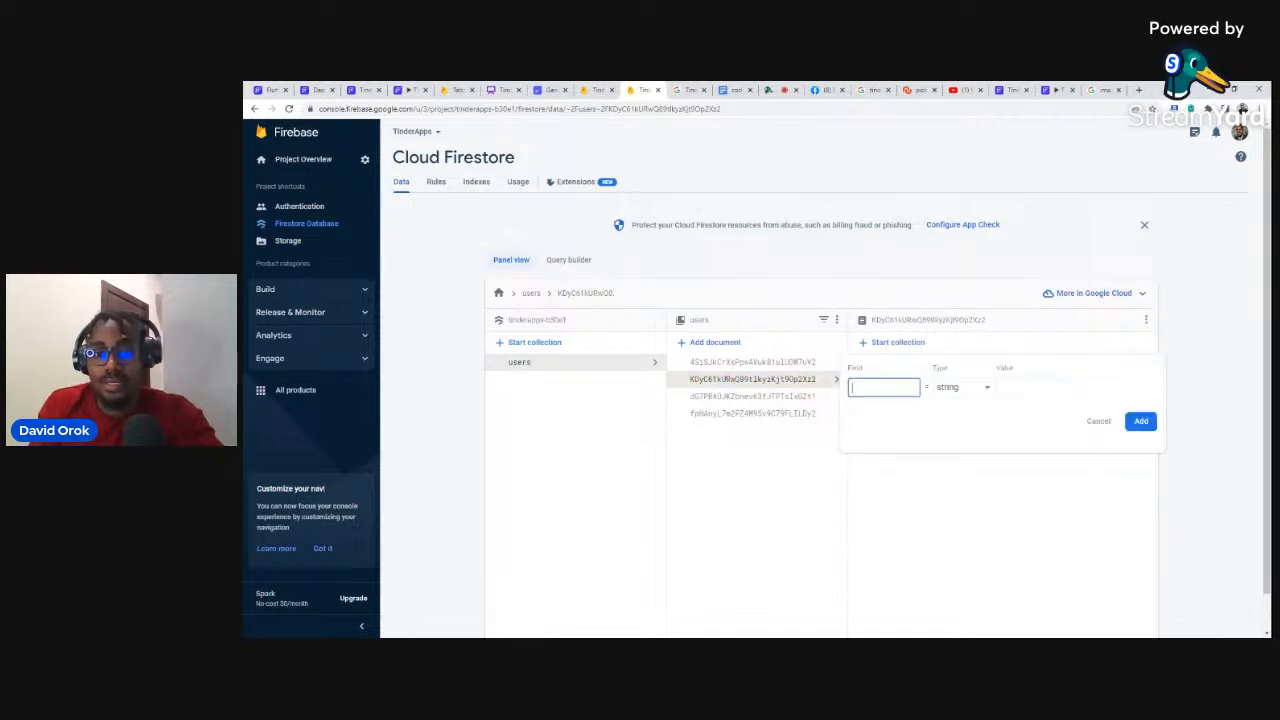
type("locatio")
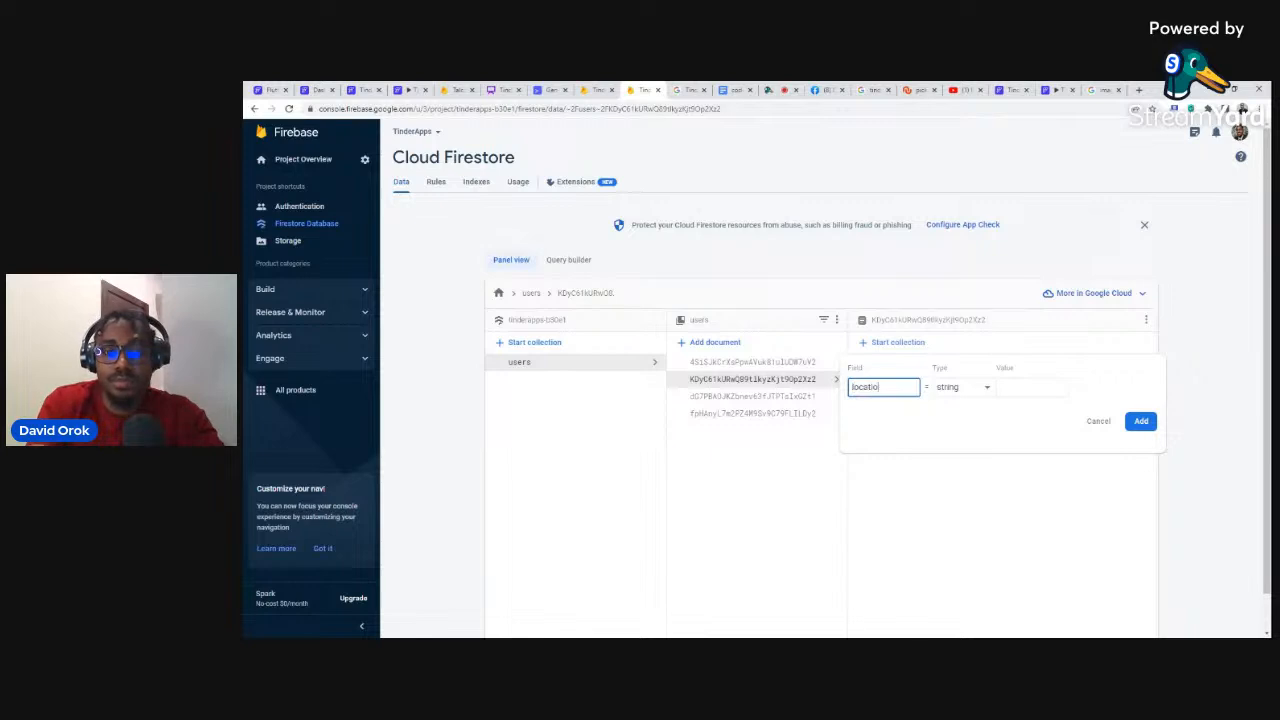
type("n")
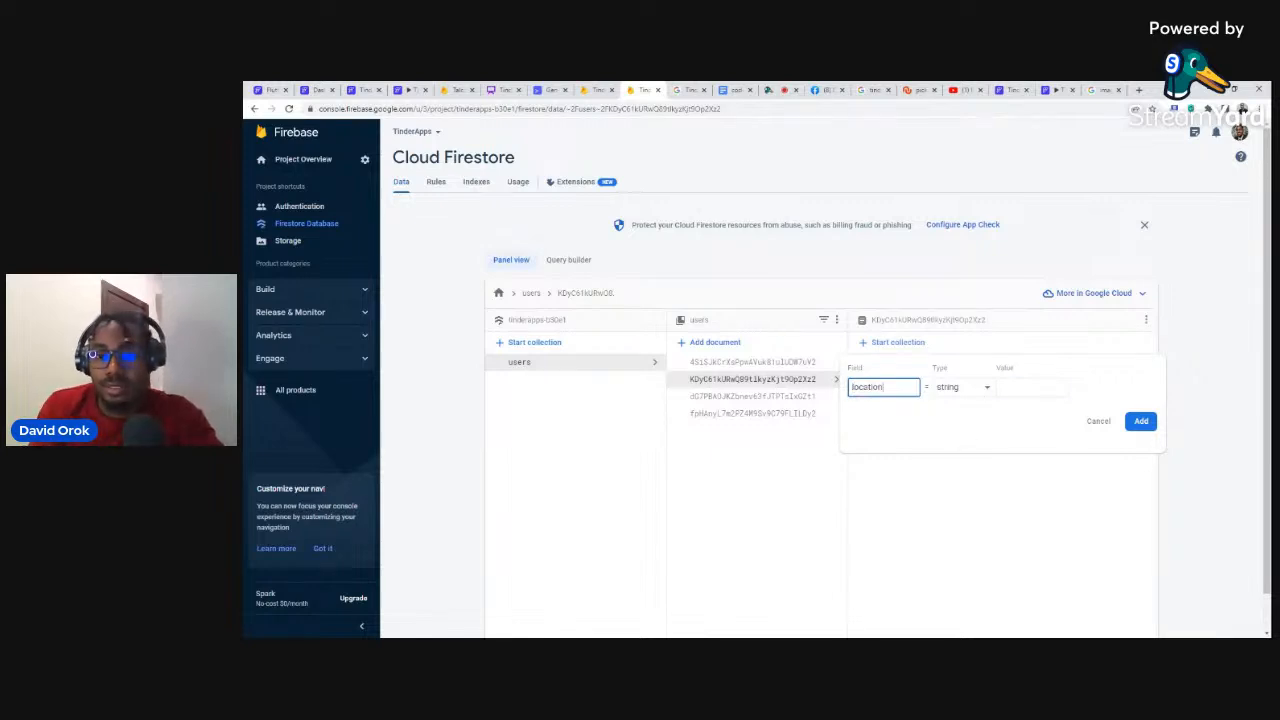
left_click(1030, 387)
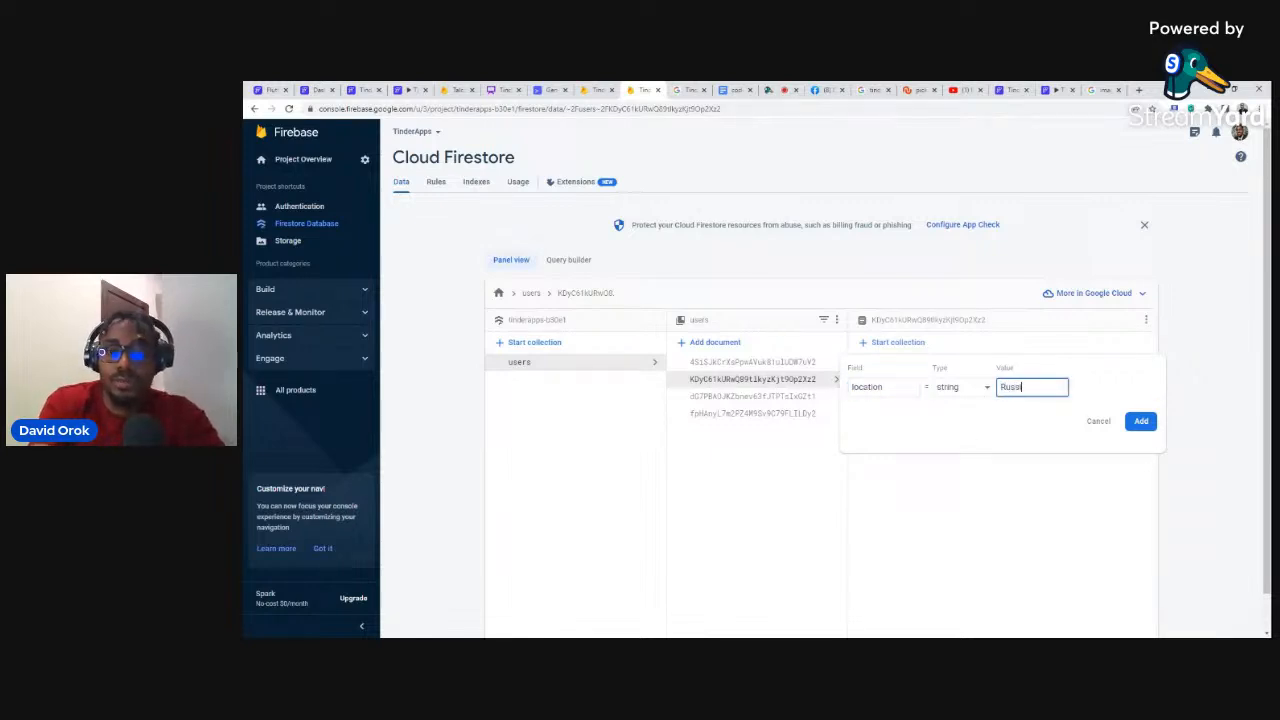
left_click(1141, 421)
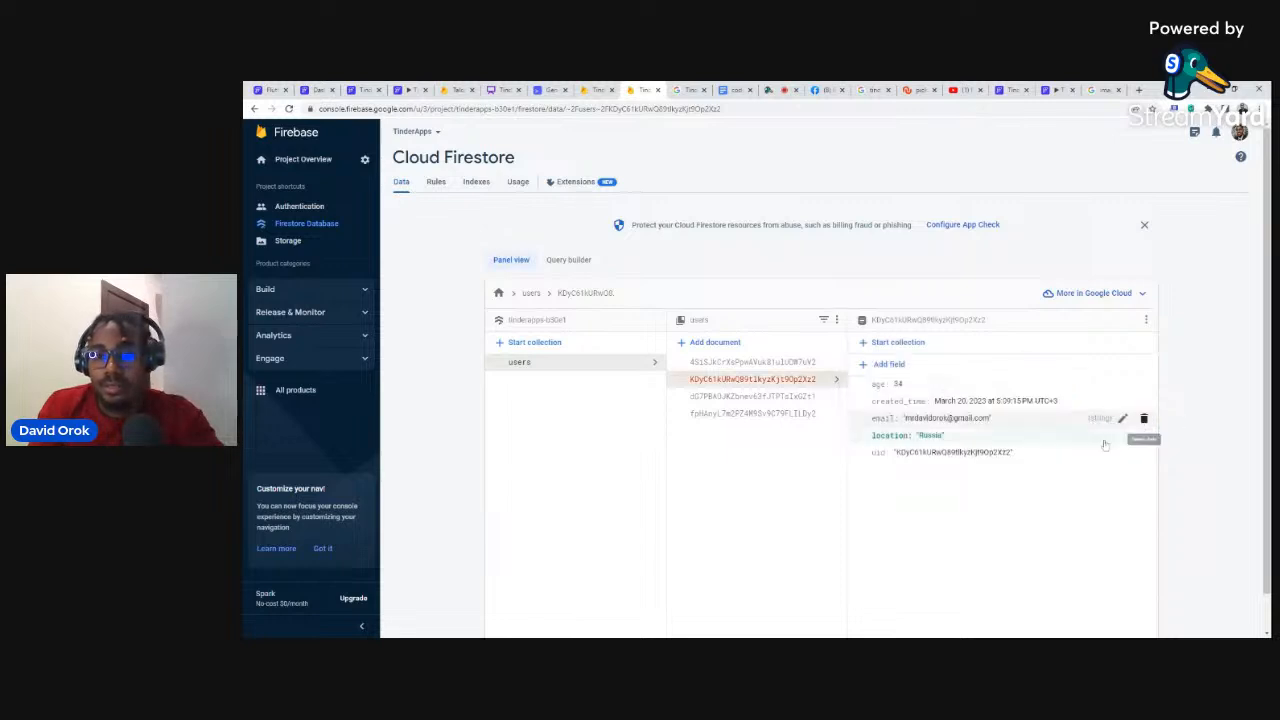
left_click(889, 367)
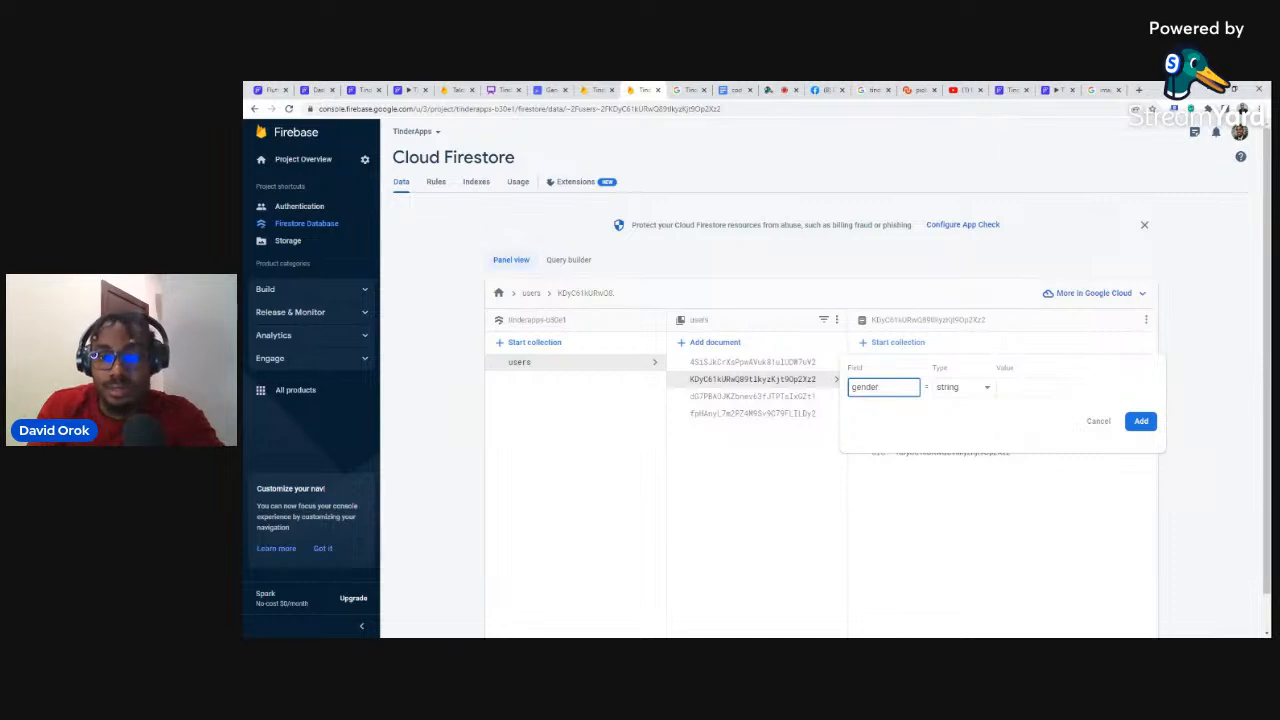
Step: Add gender 'M' and desiredGender 'F' string fields to the second user
left_click(1031, 387)
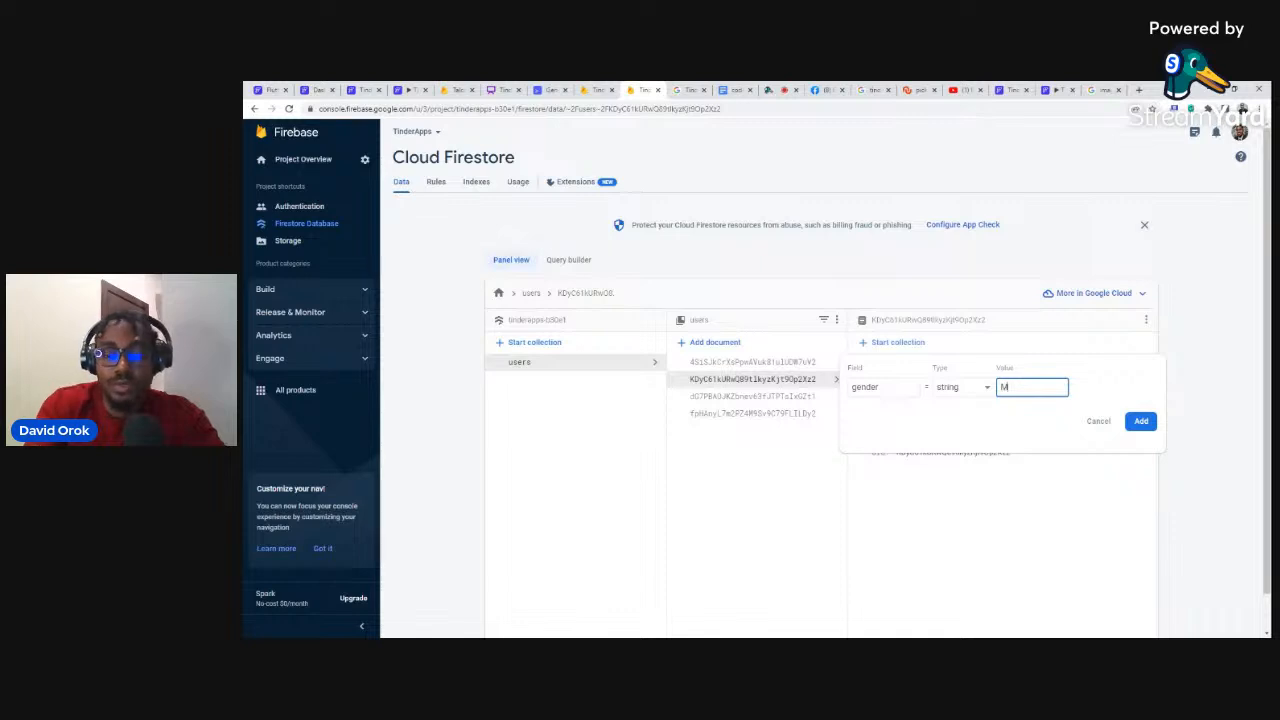
left_click(1141, 421)
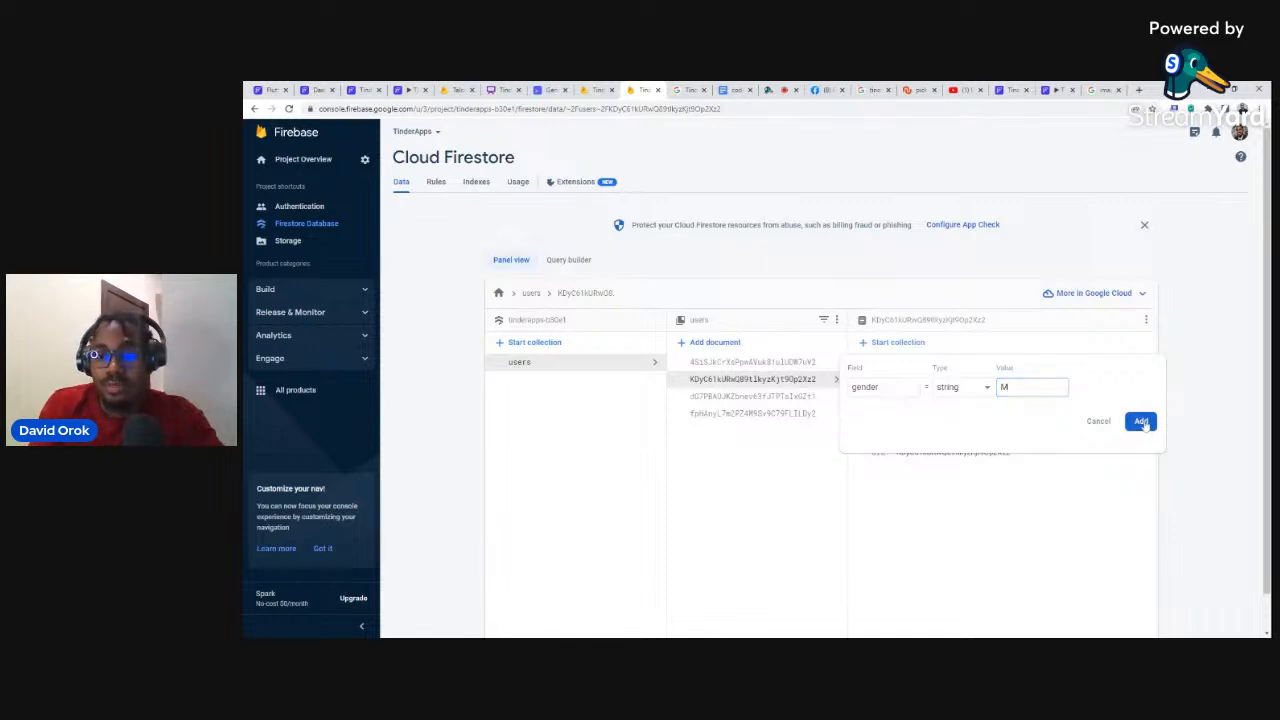
left_click(883, 365)
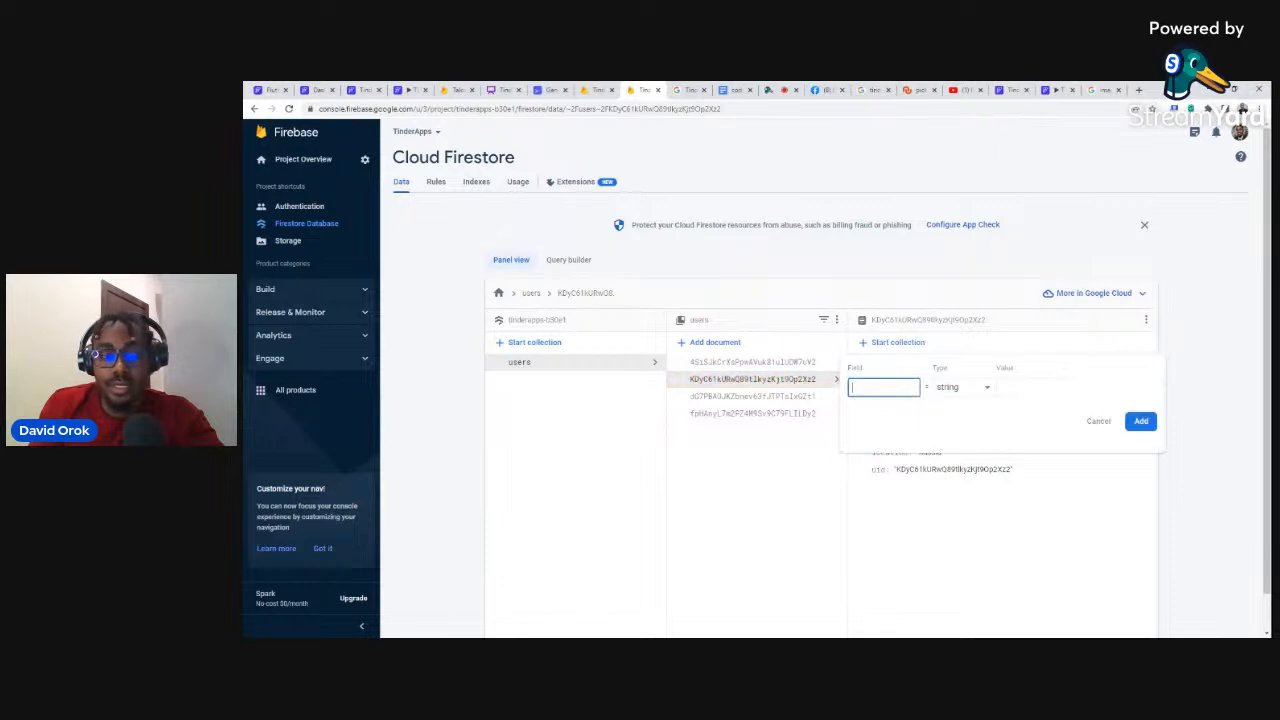
type("desiredGender")
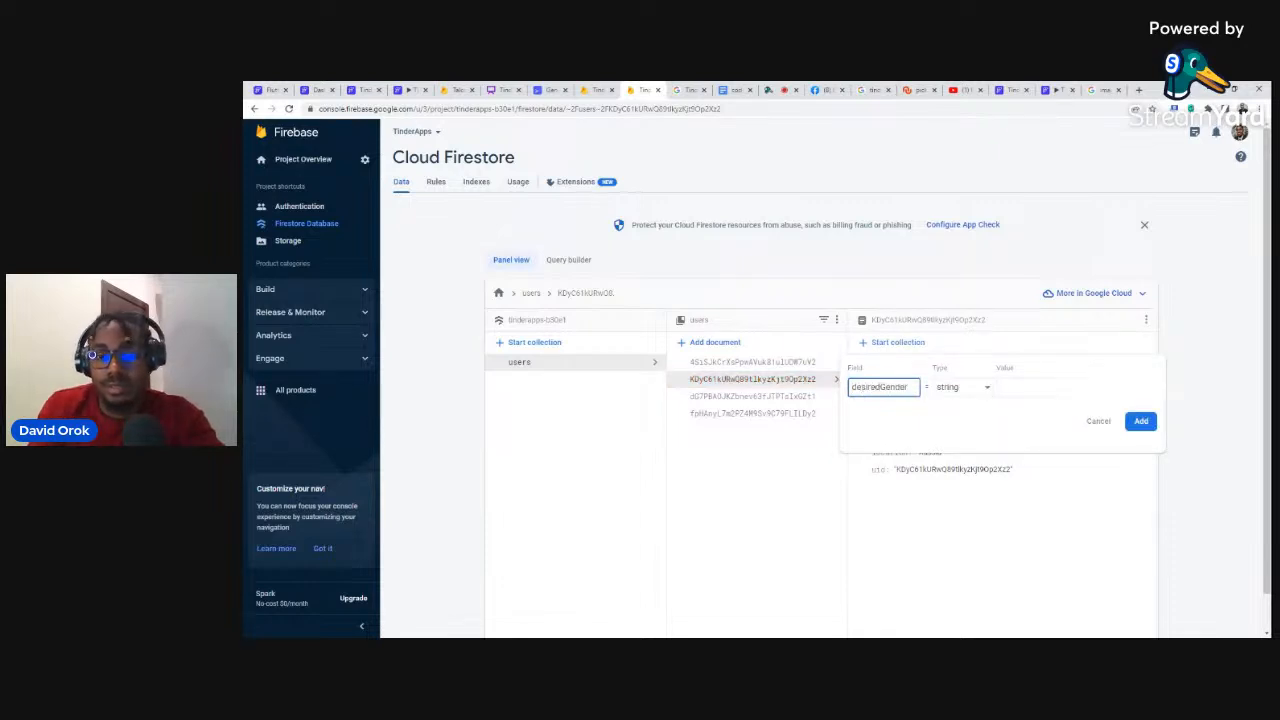
left_click(1032, 387)
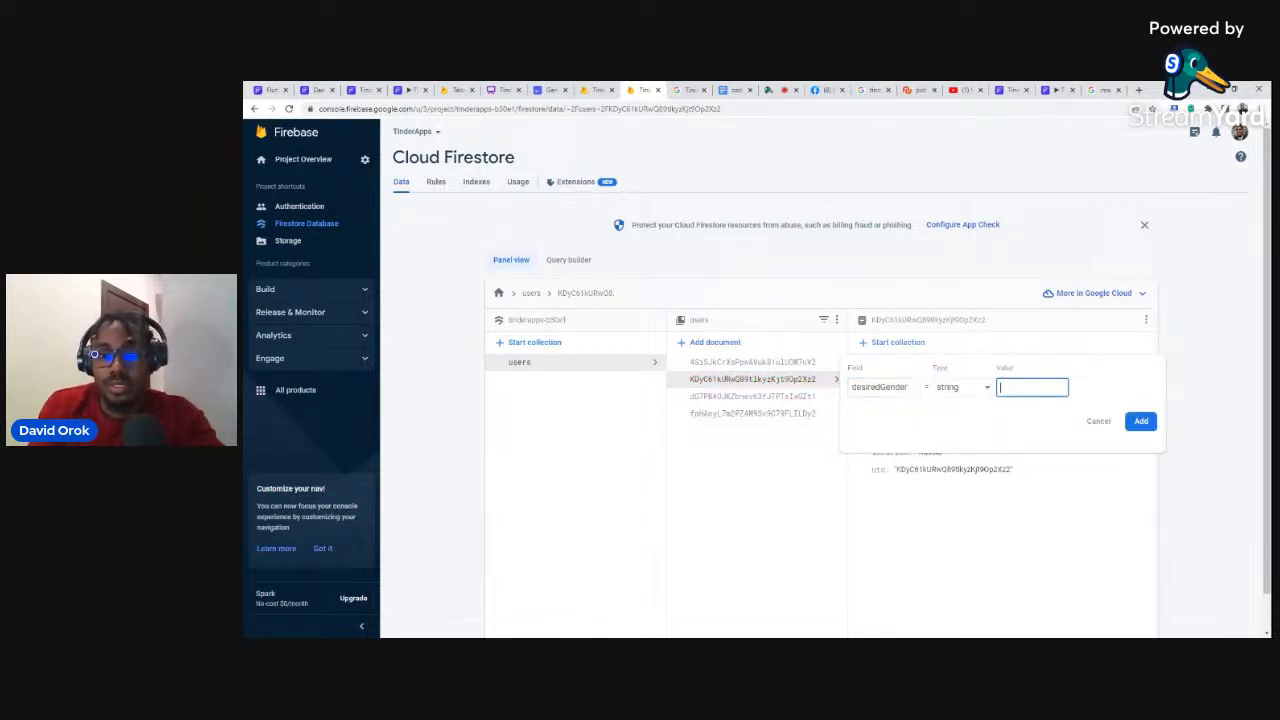
type("F")
left_click(1141, 421)
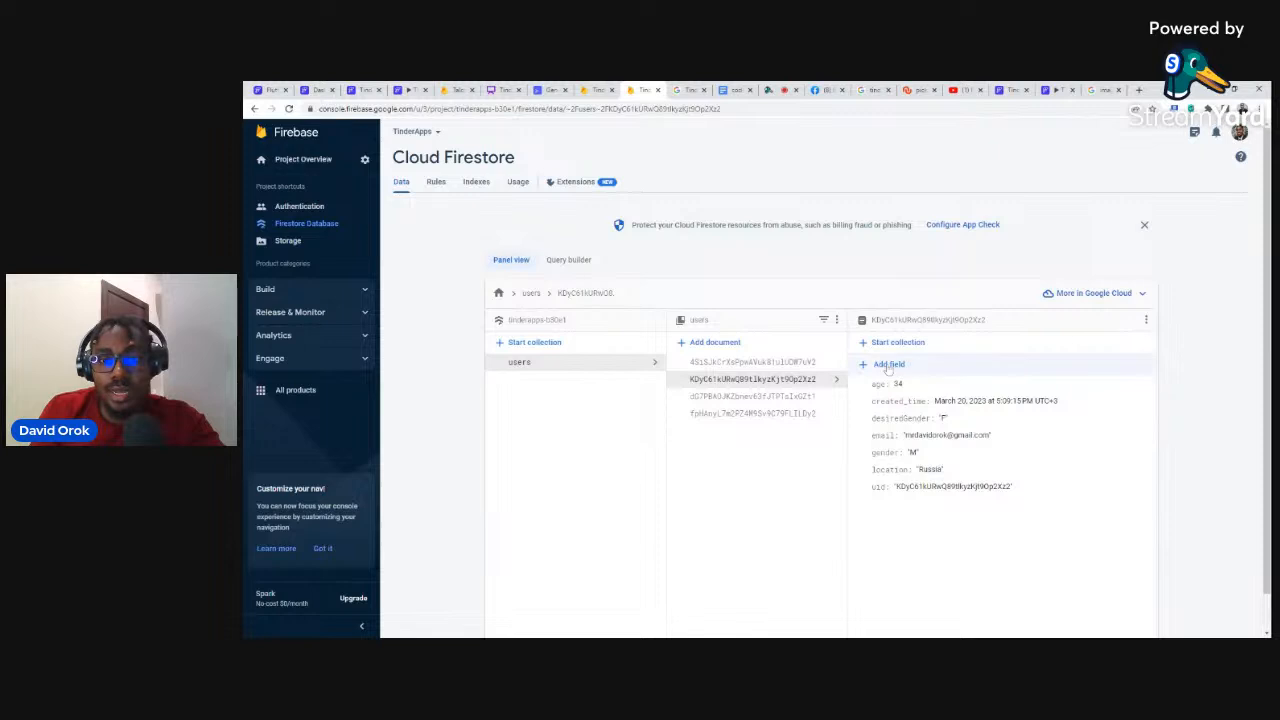
Step: Add an empty bio field and begin a photo_url field
left_click(888, 366)
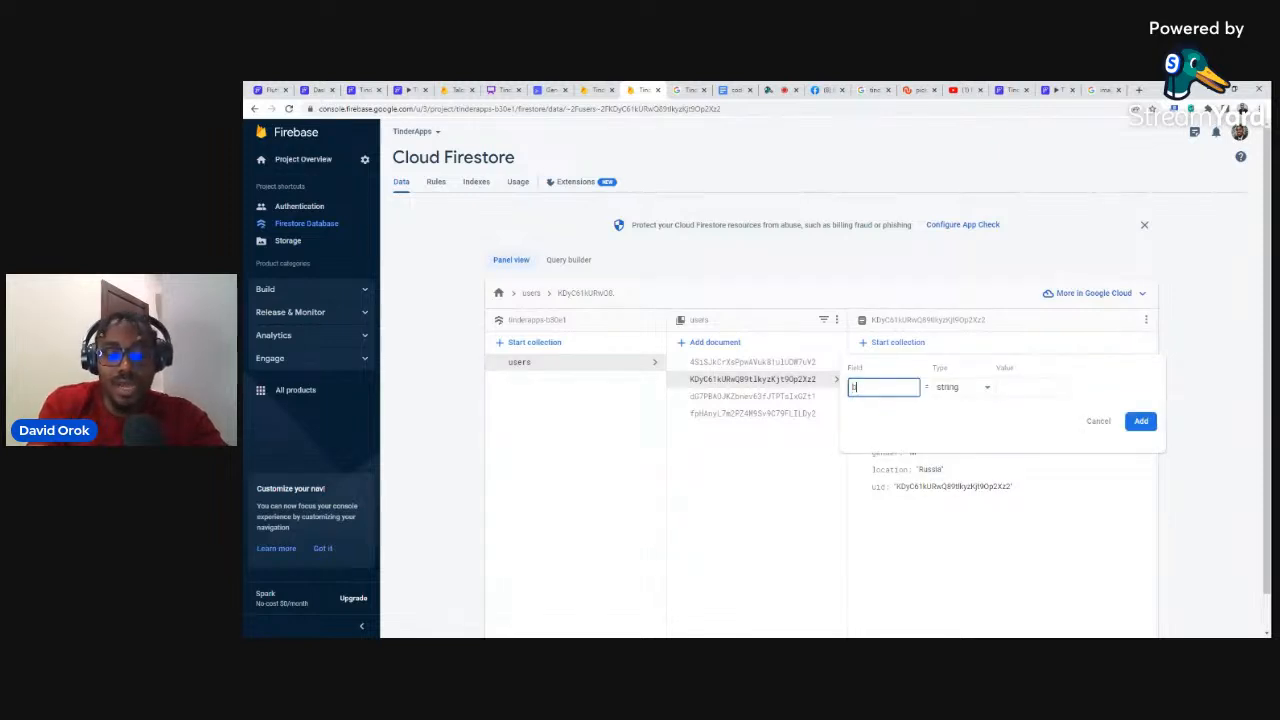
type("bio")
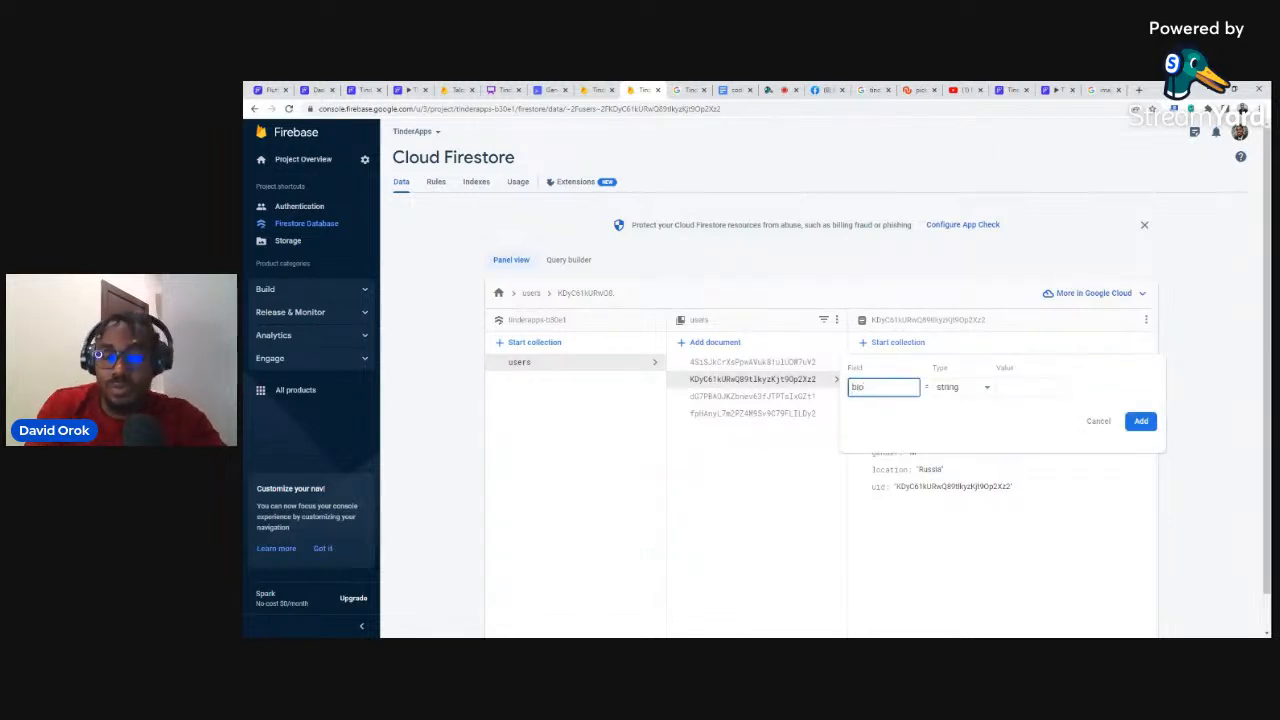
left_click(1141, 421)
left_click(888, 365)
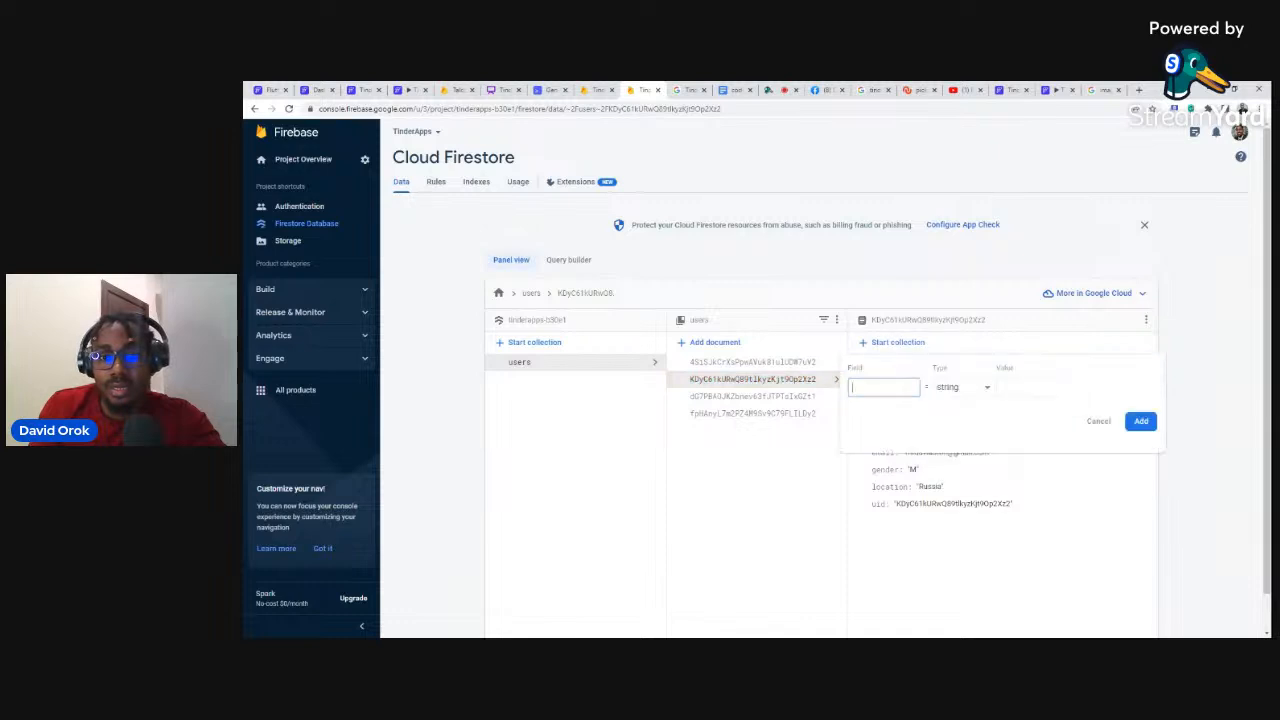
type("pho")
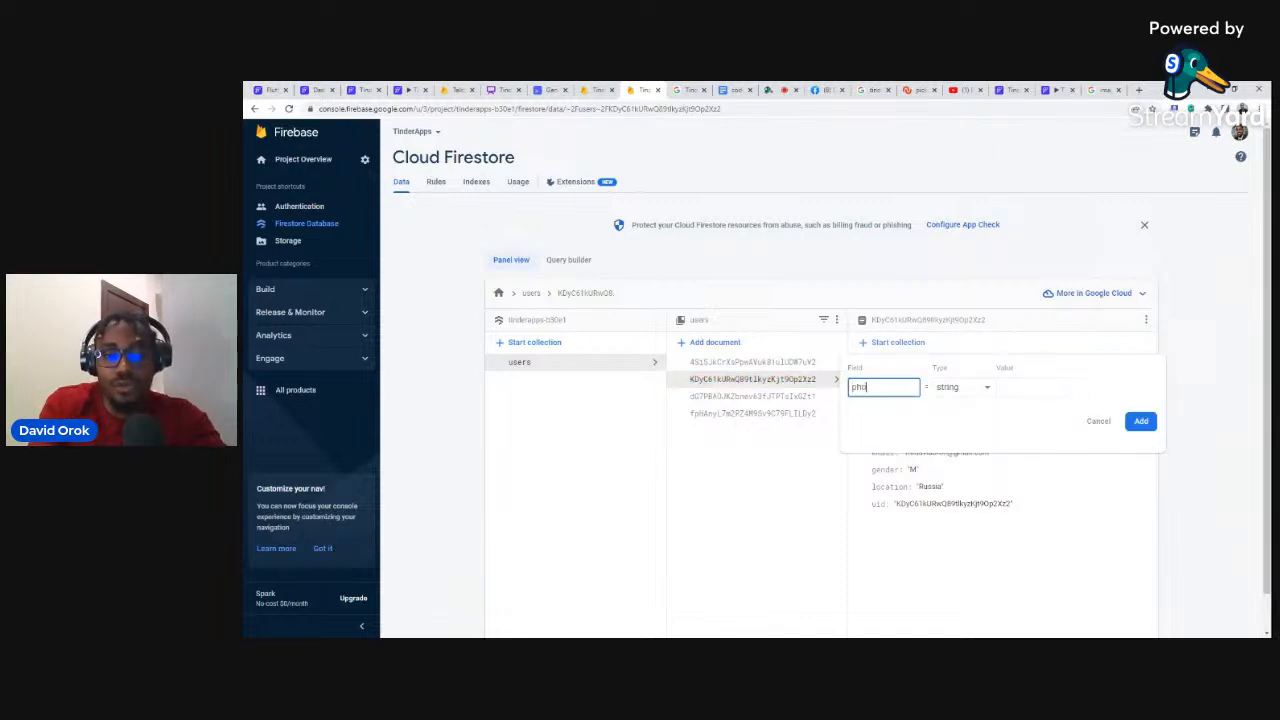
type("to_url")
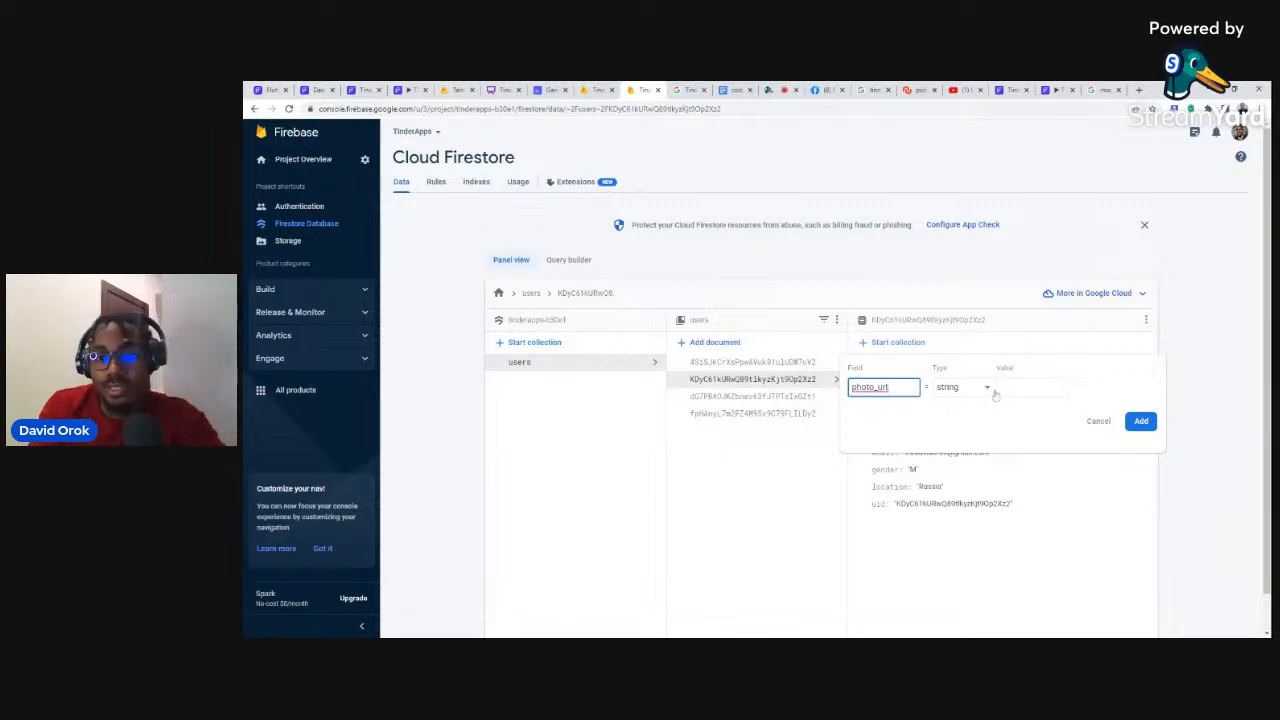
left_click(1100, 90)
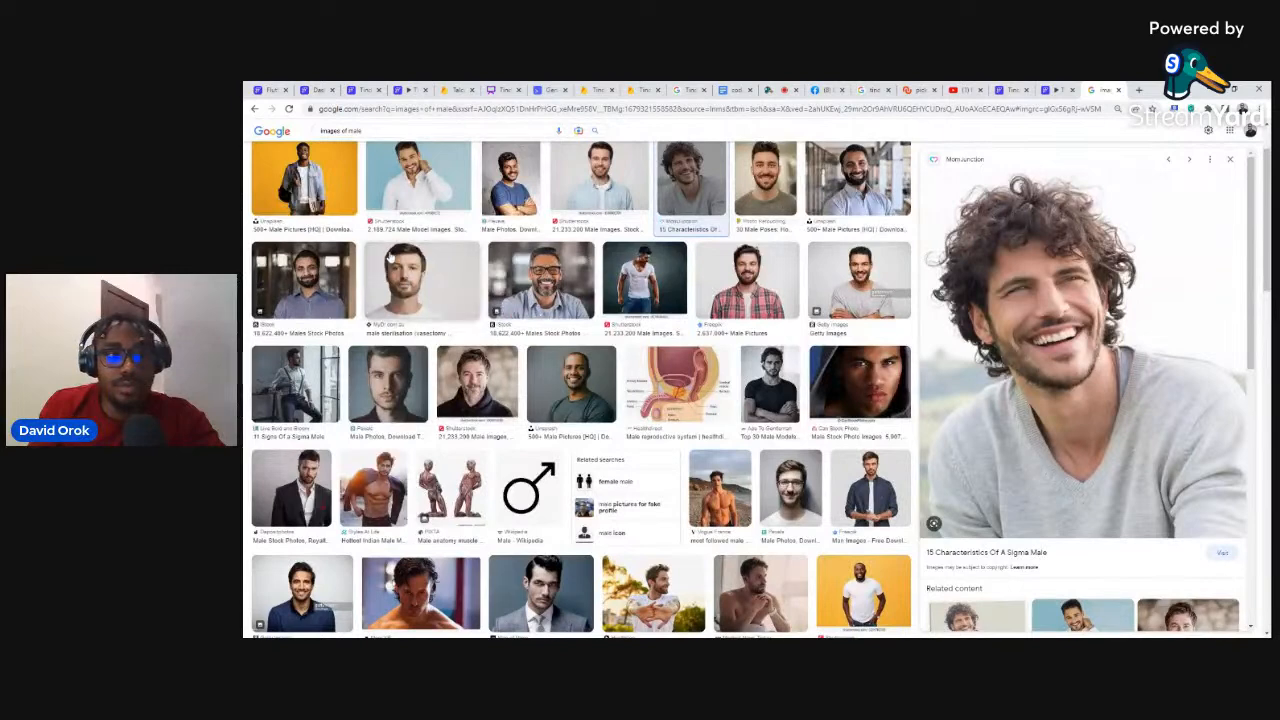
Step: Try the smiling man's Unsplash photo, then clear its pasted address from photo_url
left_click(571, 385)
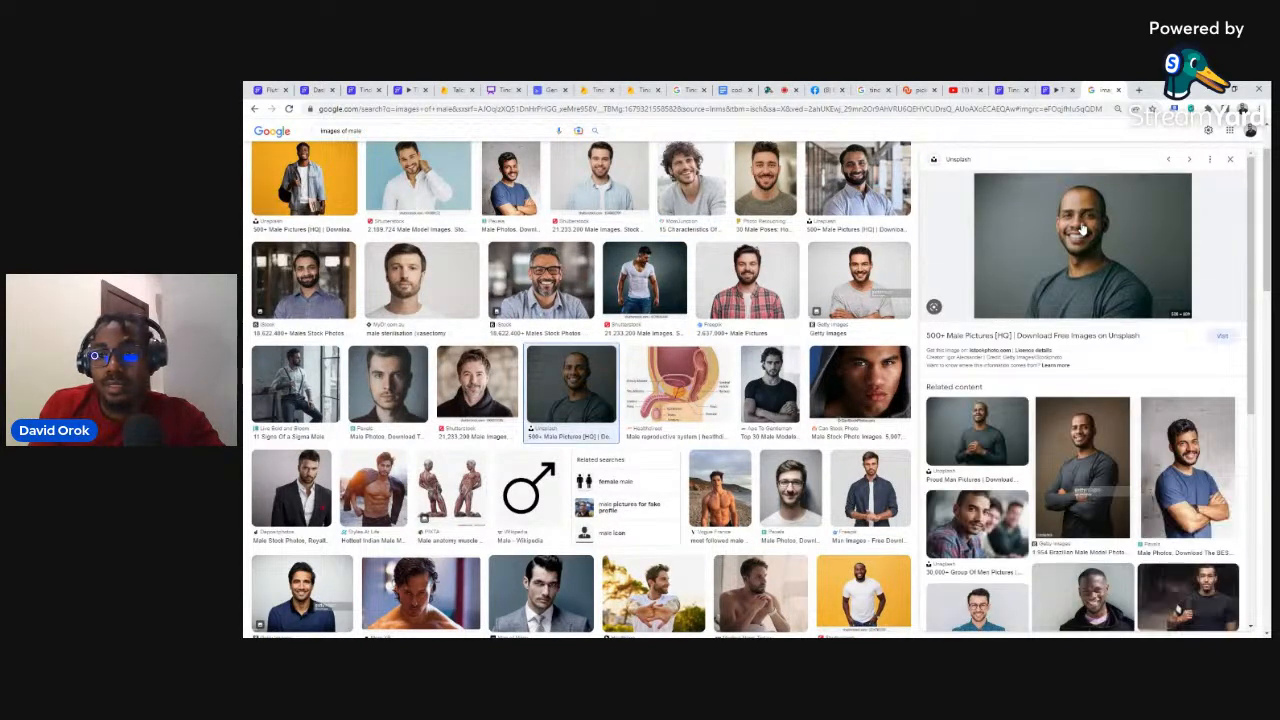
left_click(632, 88)
left_click(1030, 387)
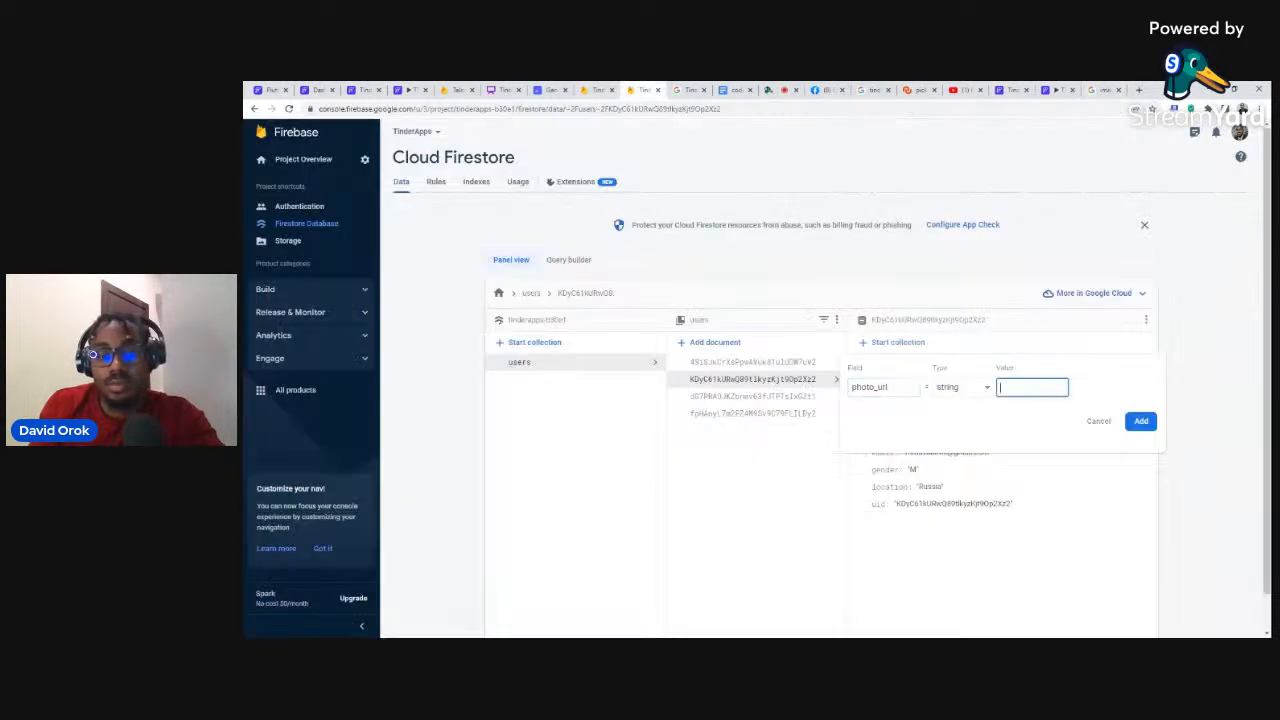
key("ctrl+v")
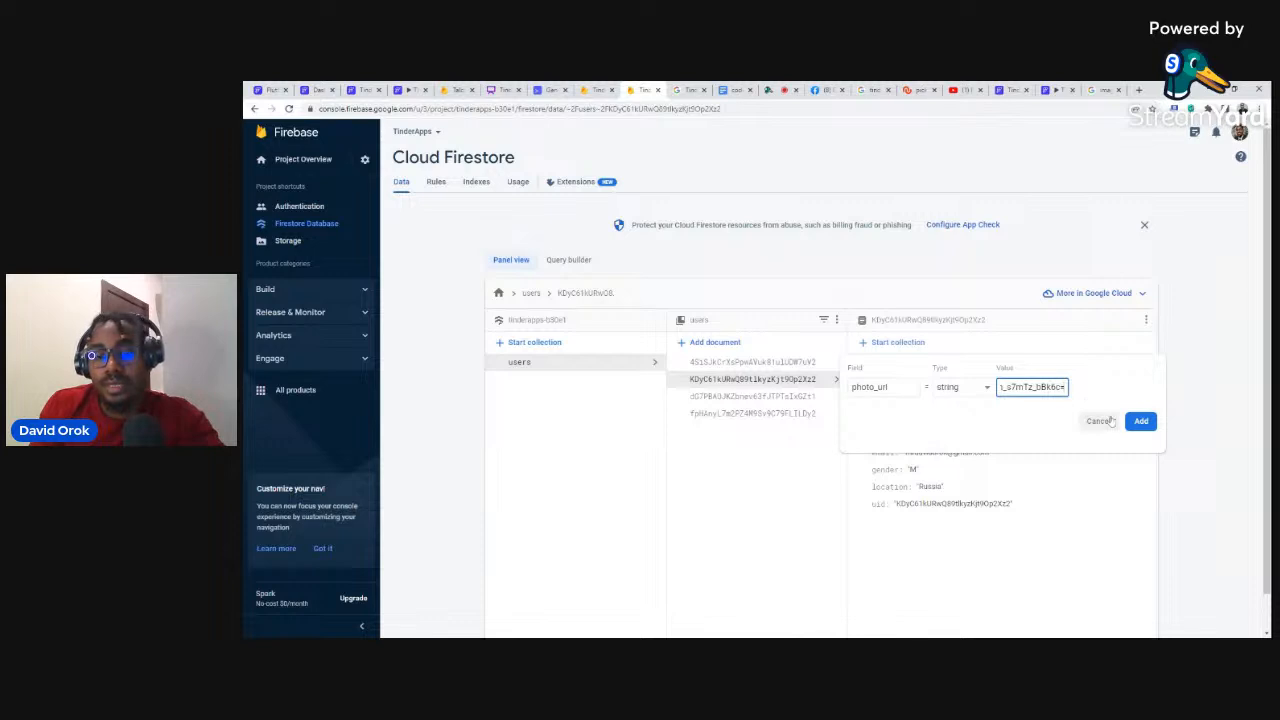
triple_click(1036, 388)
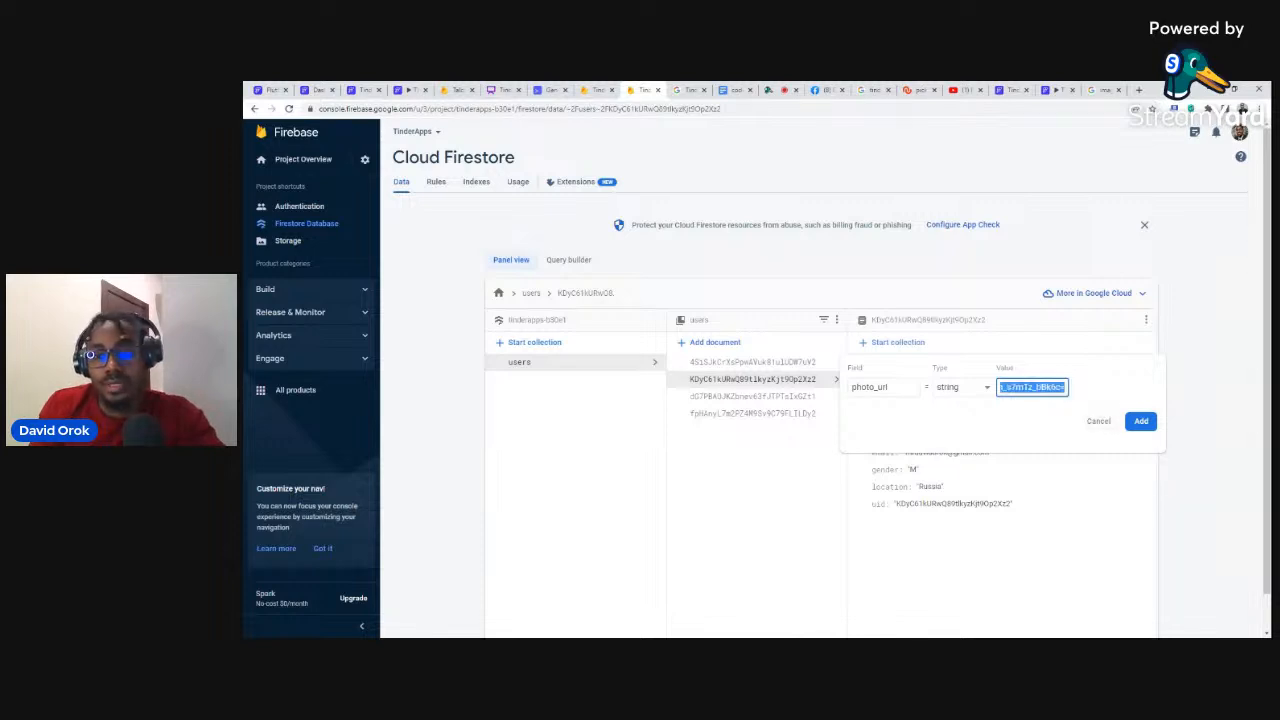
key("BackSpace")
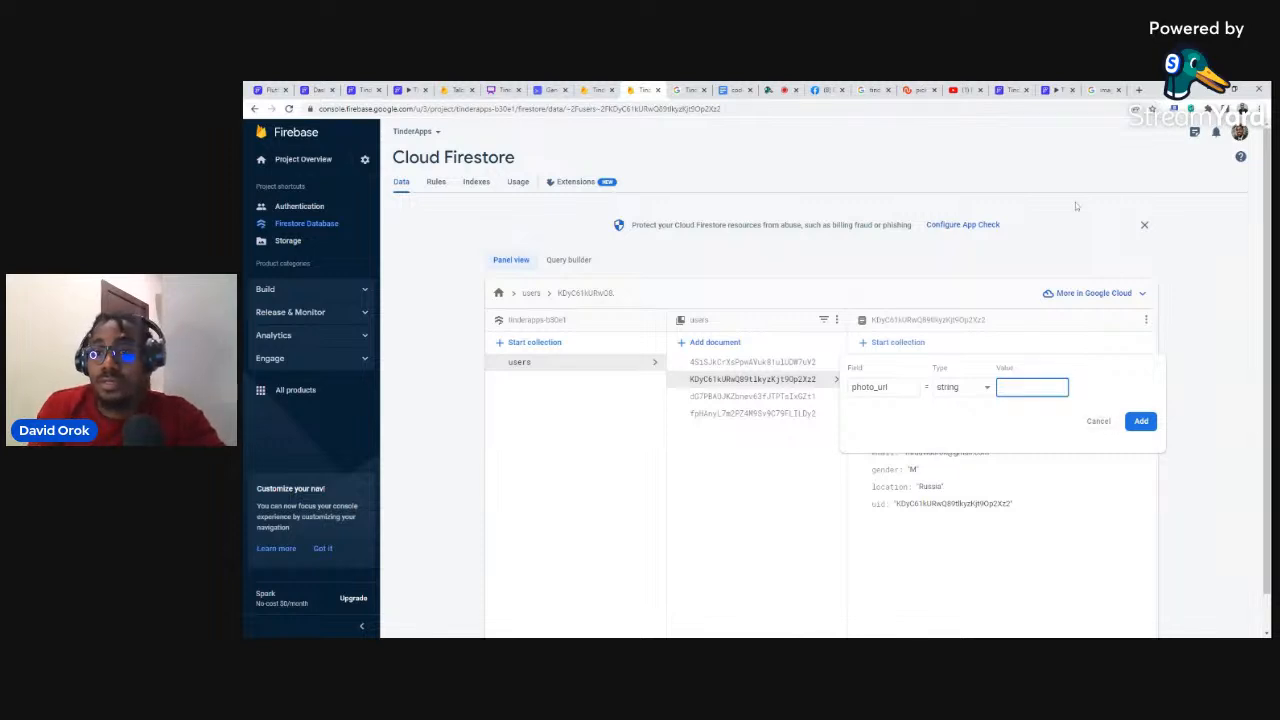
Step: Choose the Depositphotos photo of the man in a black suit instead
left_click(1100, 90)
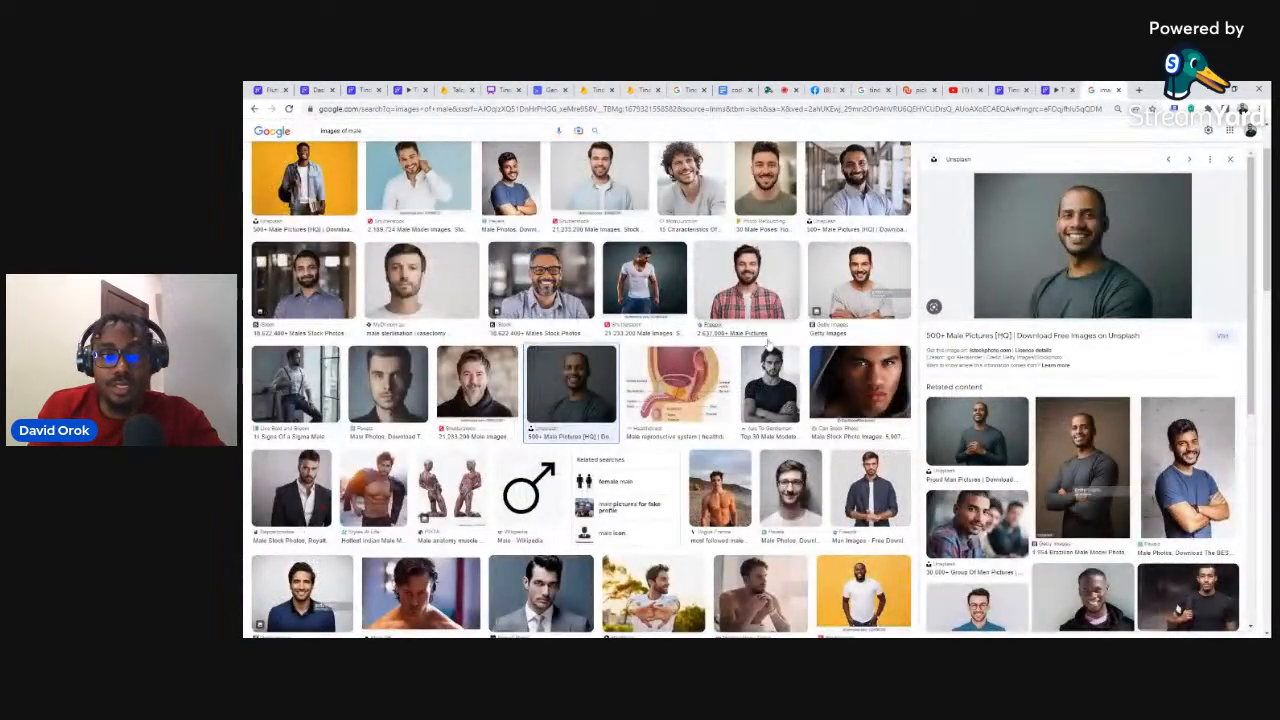
left_click(442, 184)
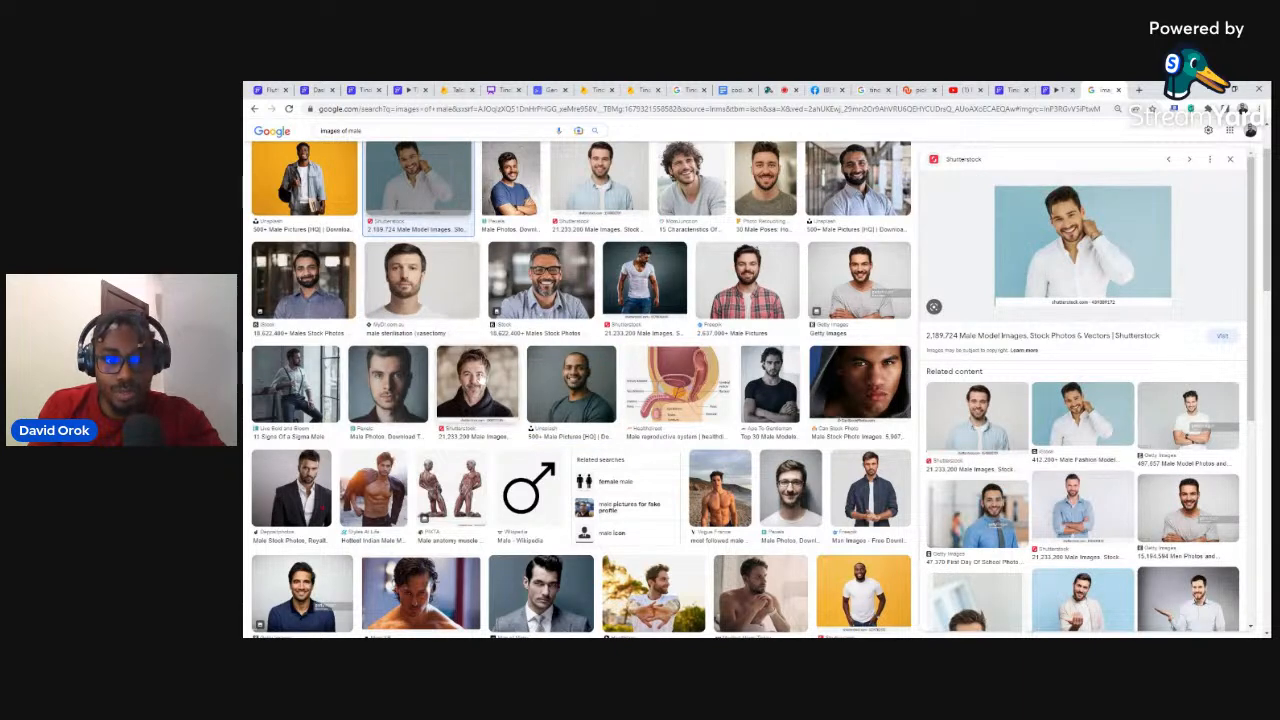
left_click(291, 488)
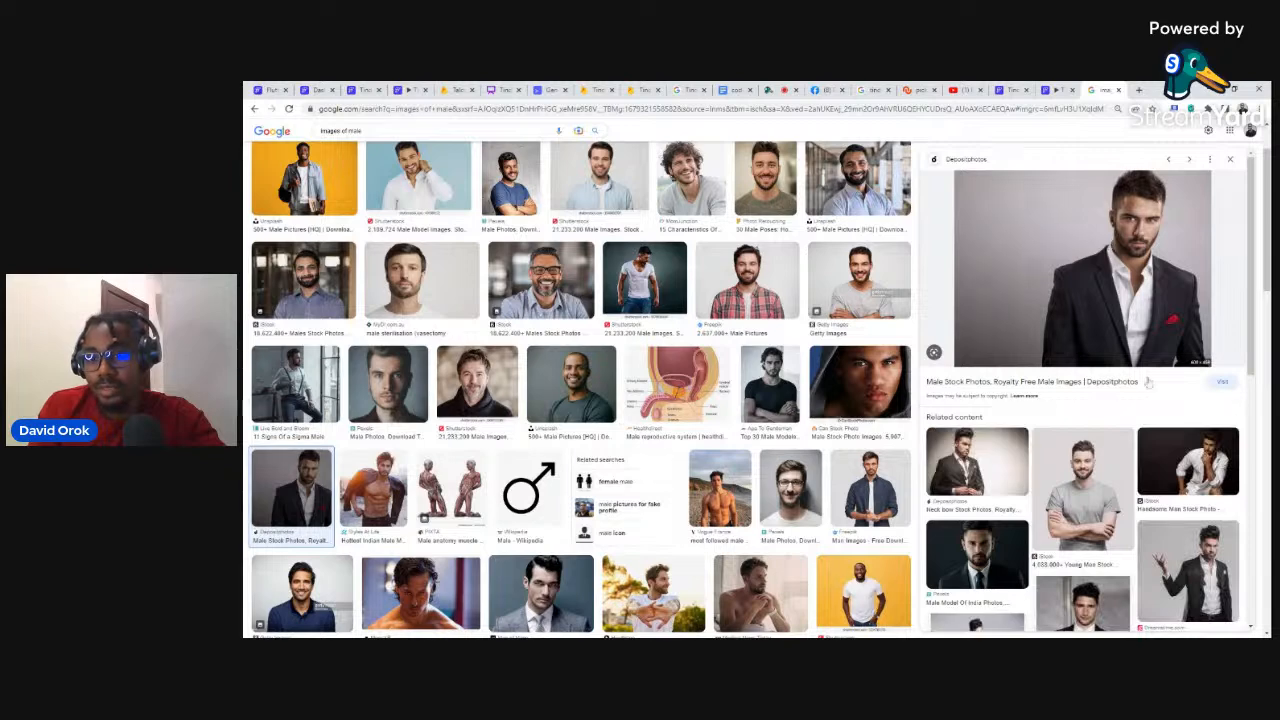
left_click(640, 90)
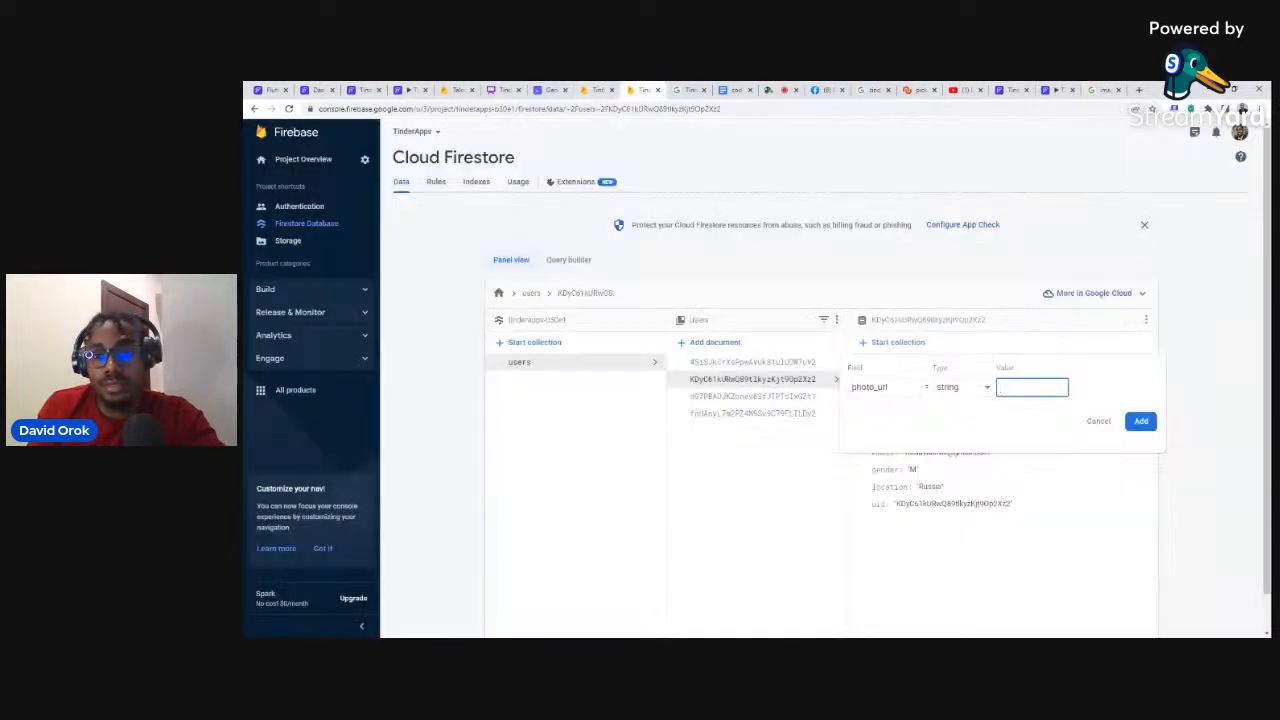
Step: Save the Depositphotos image address as photo_url and add gender 'M'
key("ctrl+v")
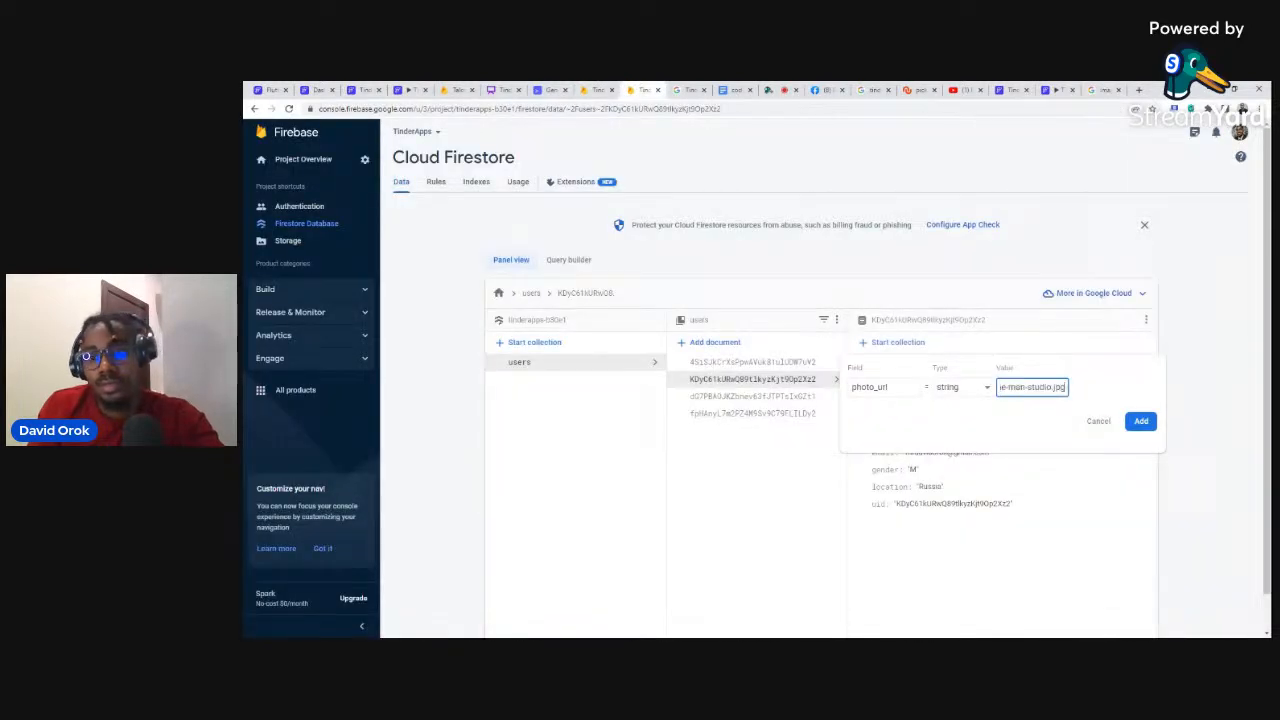
left_click(1141, 421)
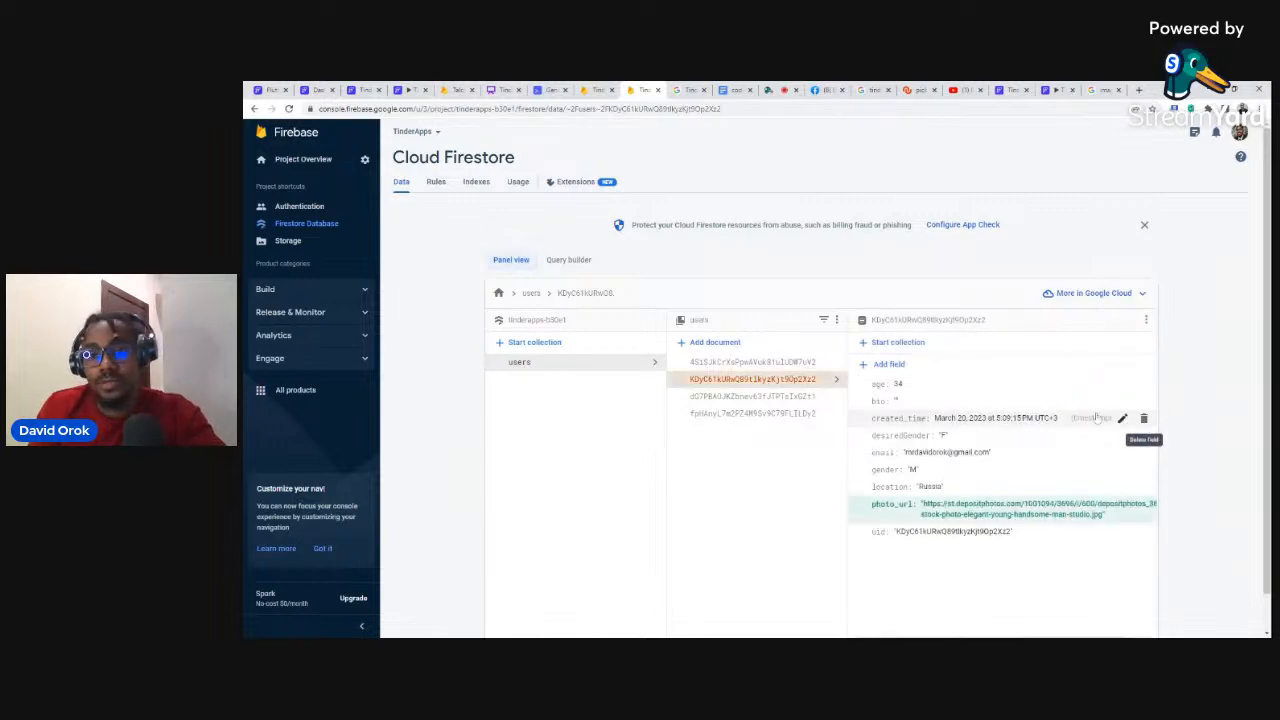
left_click(885, 365)
left_click(893, 386)
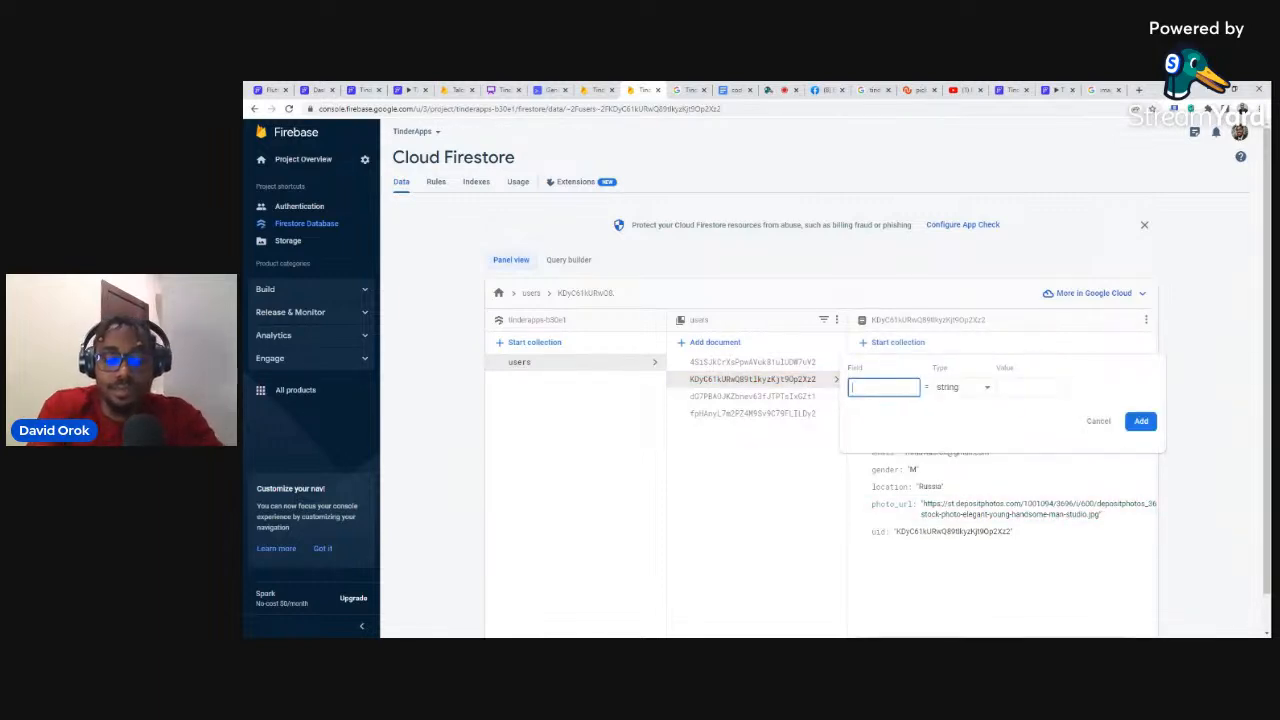
type("gen")
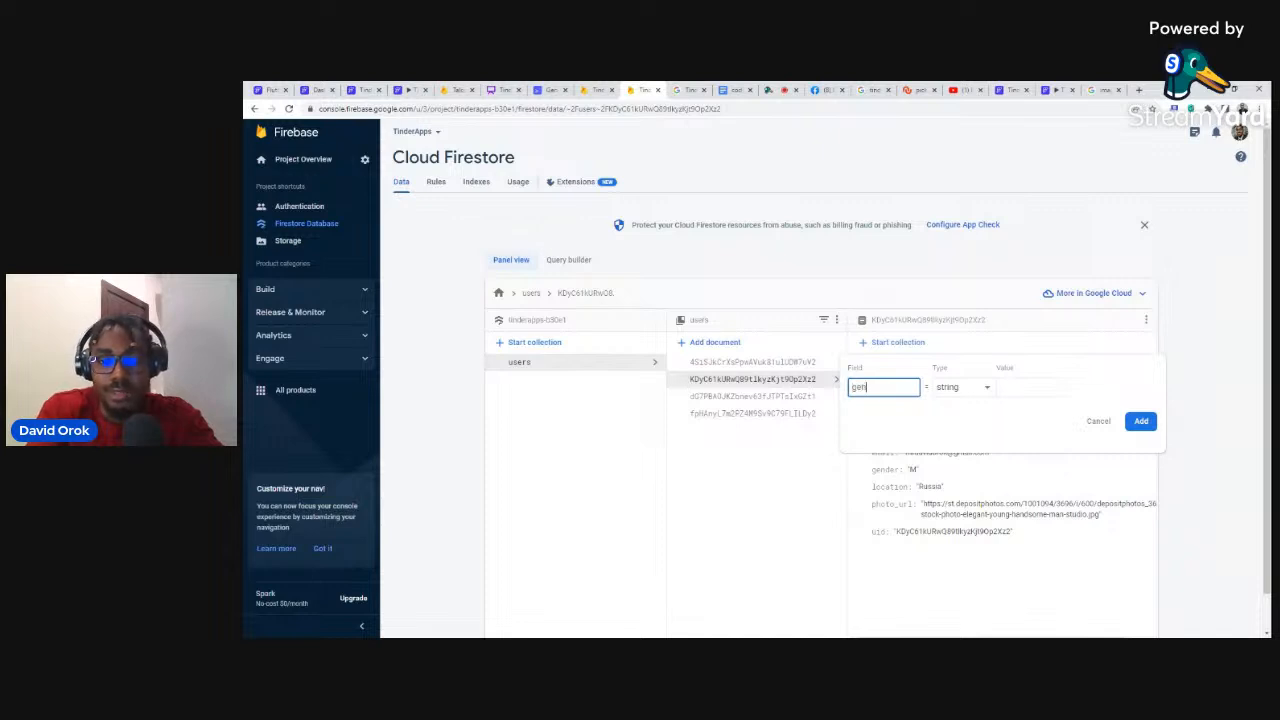
type("der")
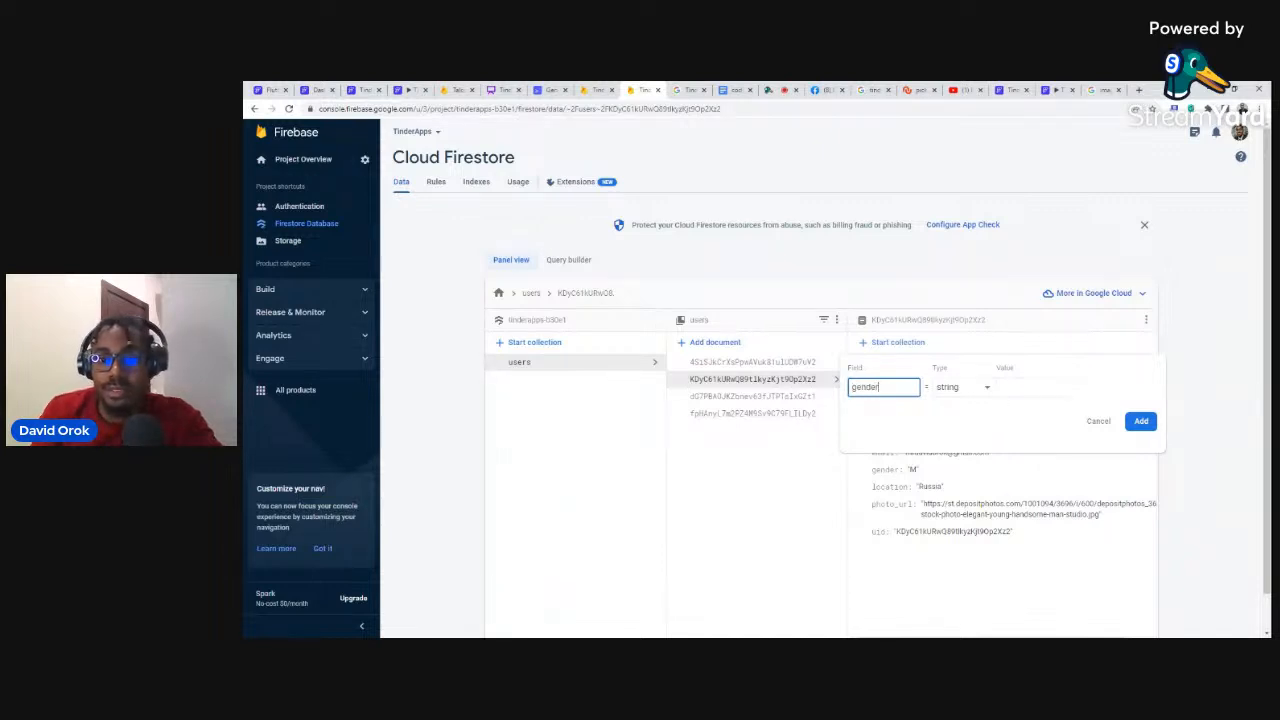
left_click(1032, 387)
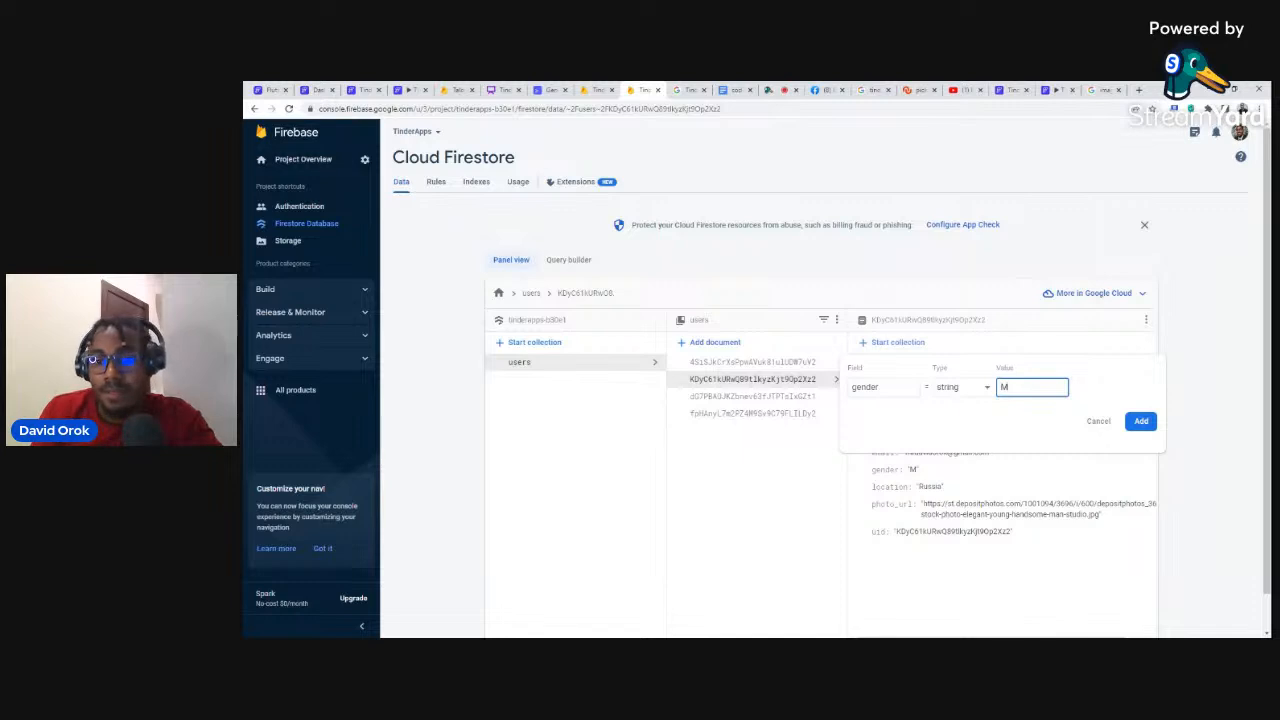
left_click(1140, 420)
Step: Add desiredGender 'F' to the second user document
left_click(886, 369)
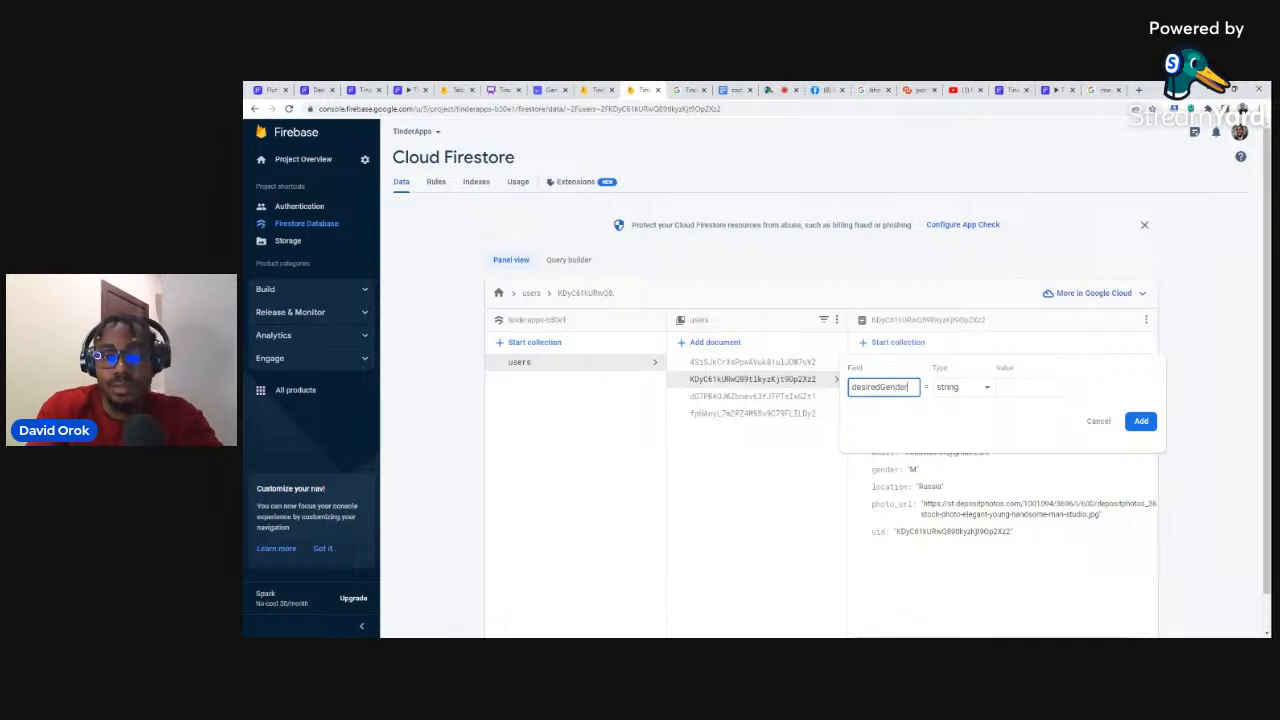
left_click(1030, 387)
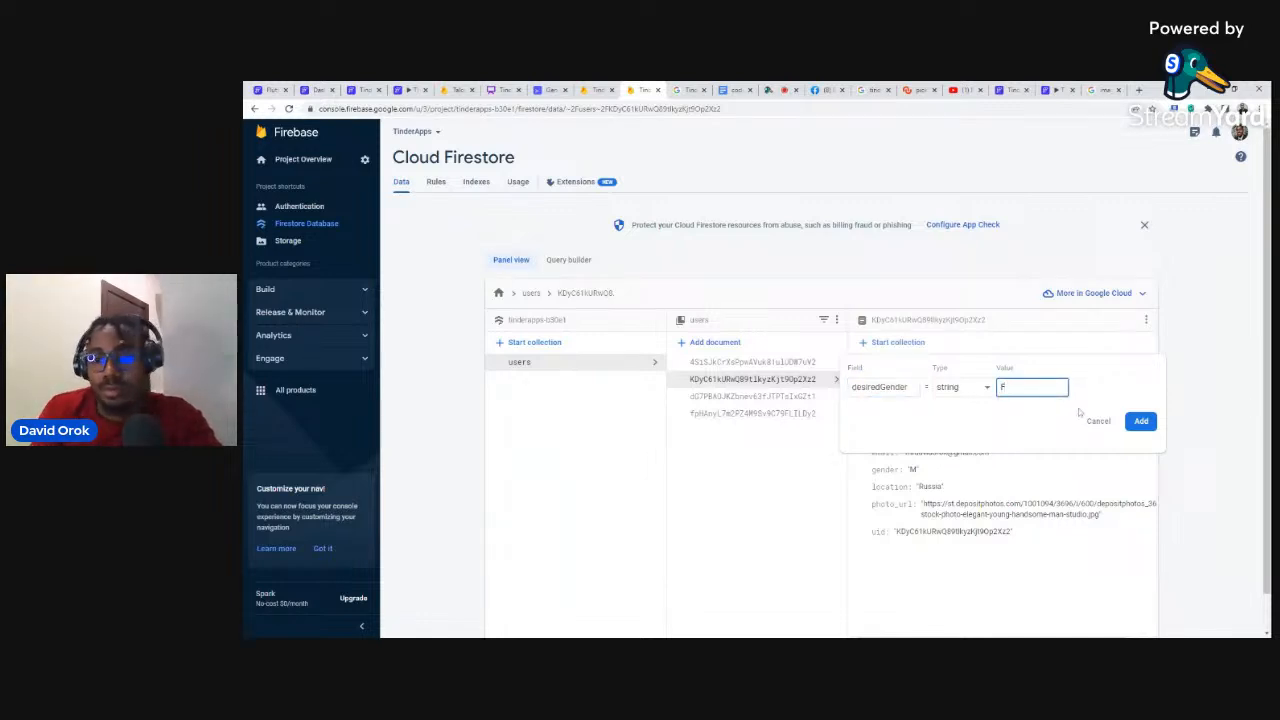
left_click(1141, 420)
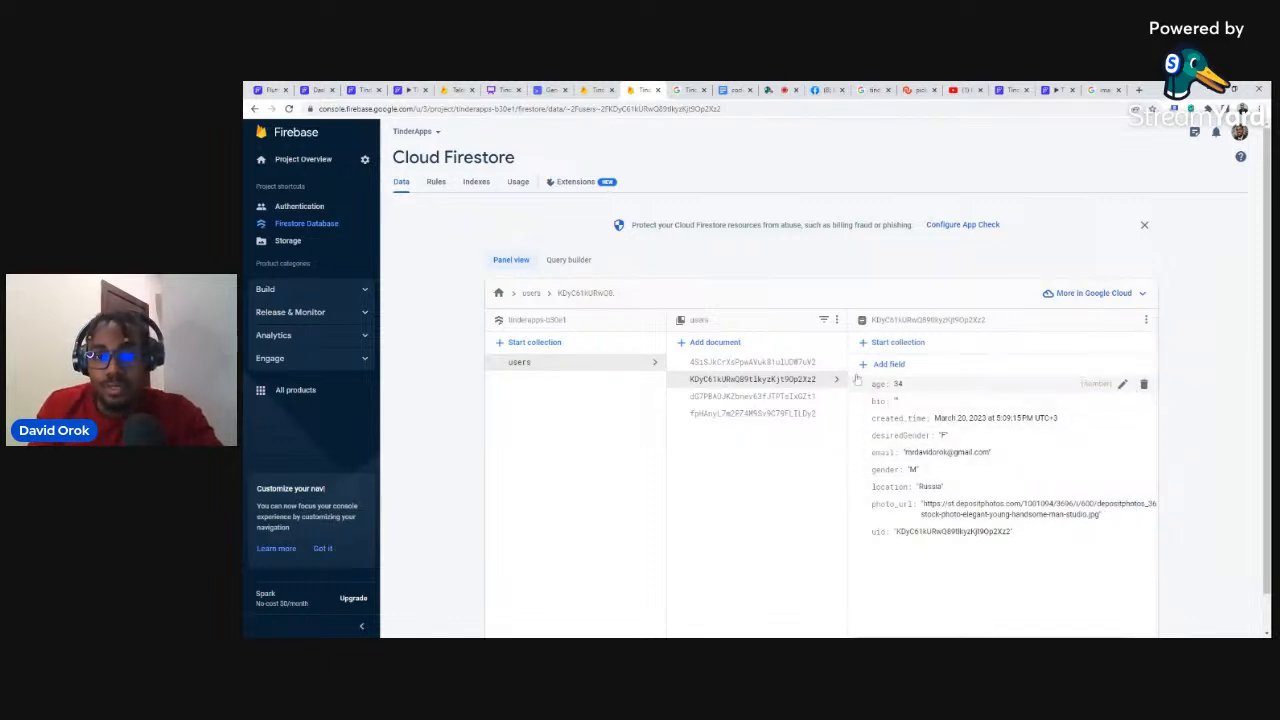
left_click(886, 364)
Step: Create empty 'matches' and 'rejected' array fields on the second user document
type("matches")
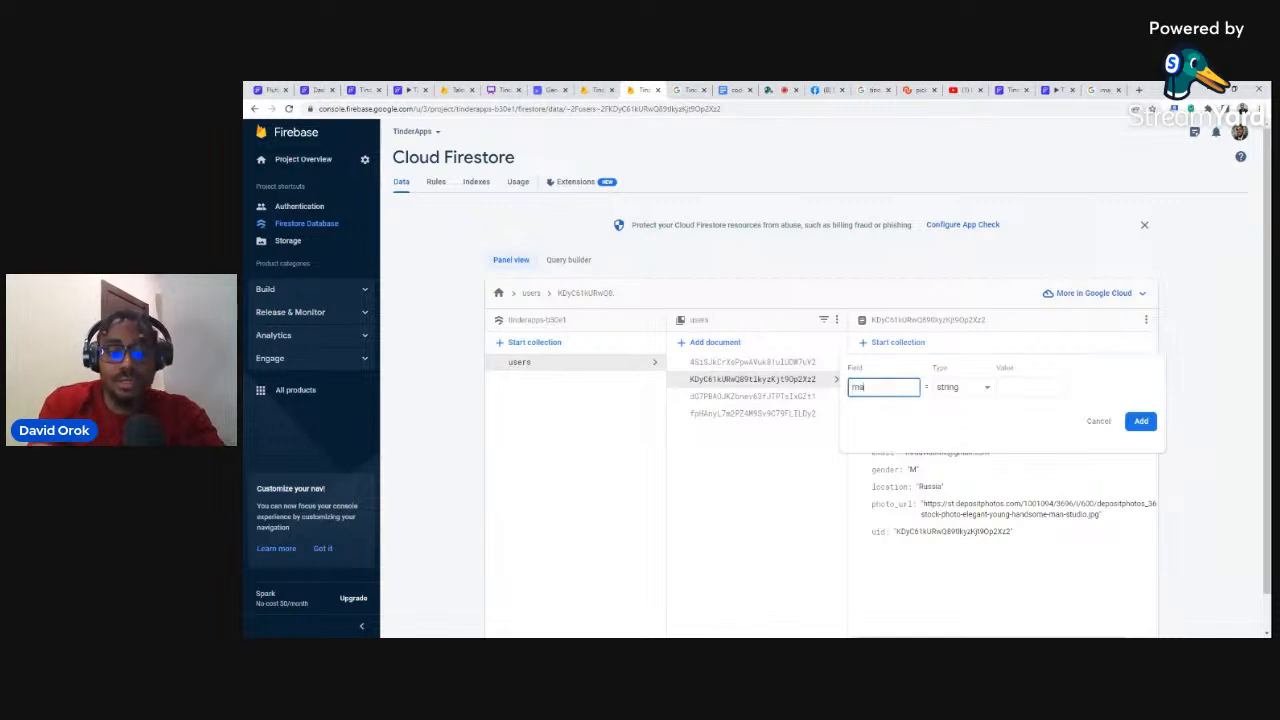
left_click(977, 390)
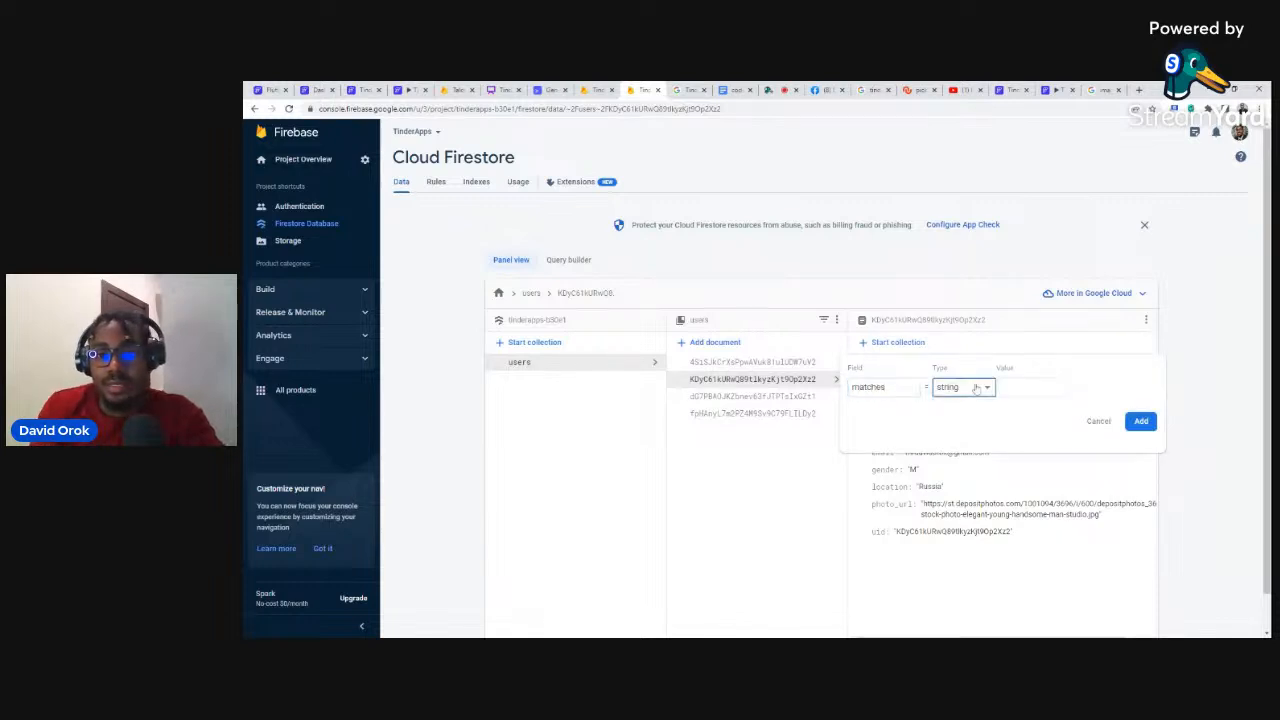
left_click(947, 456)
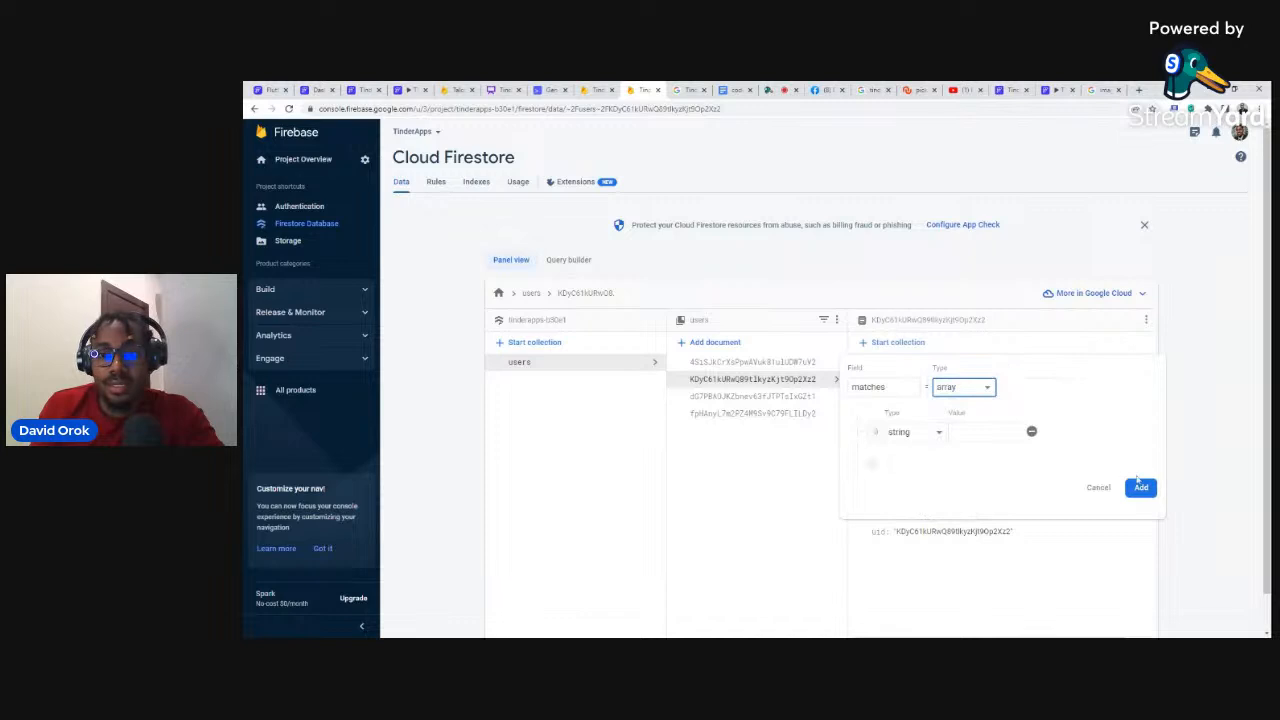
left_click(1140, 489)
left_click(885, 360)
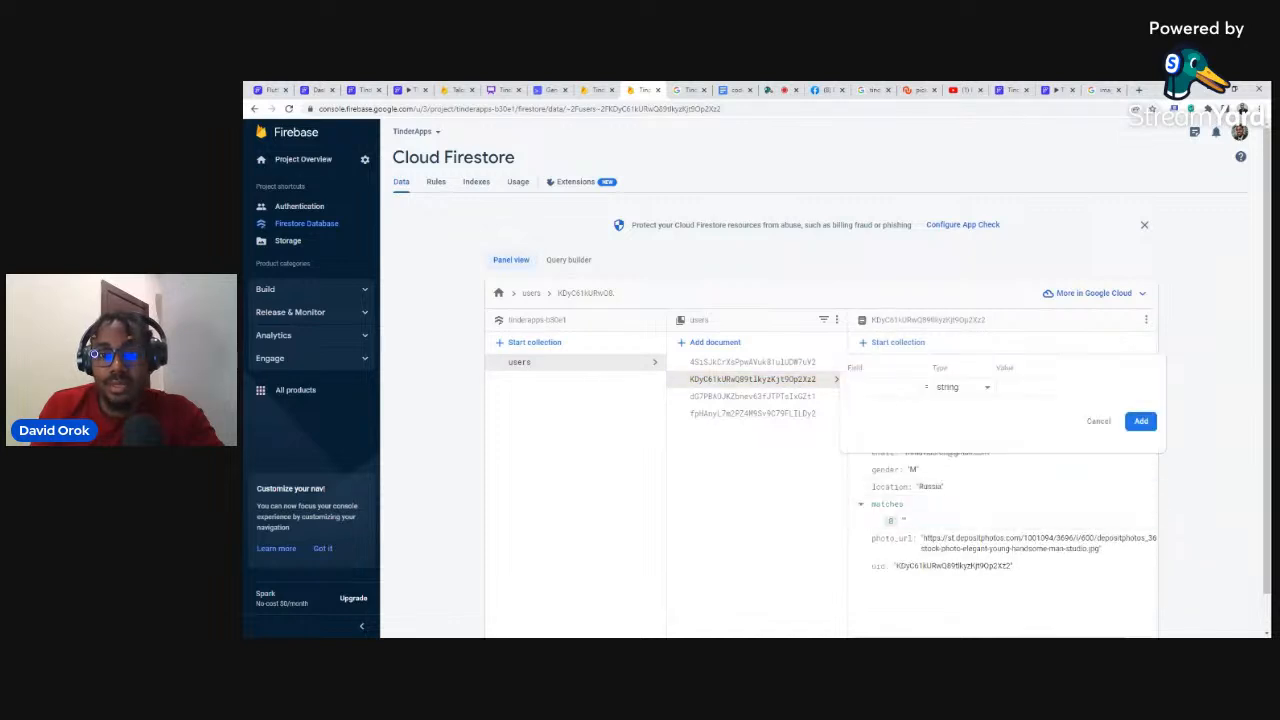
type("e")
key("BackSpace")
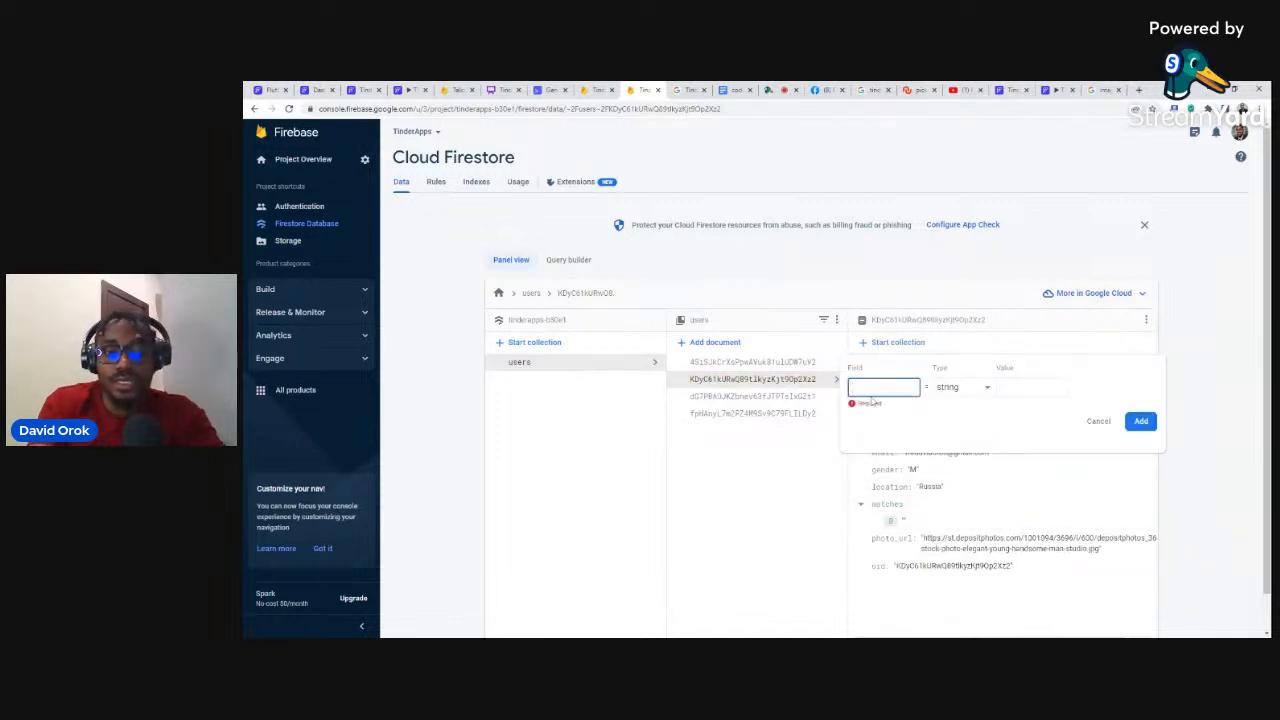
type("rejected")
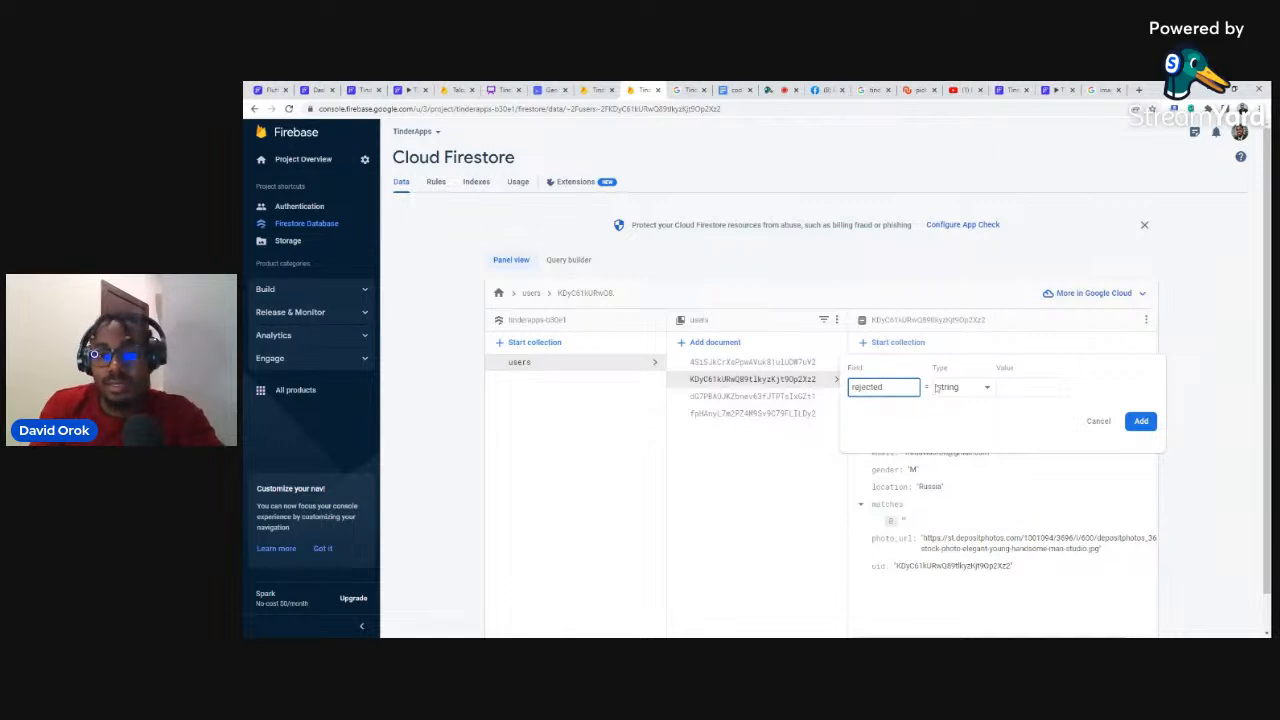
key("Tab")
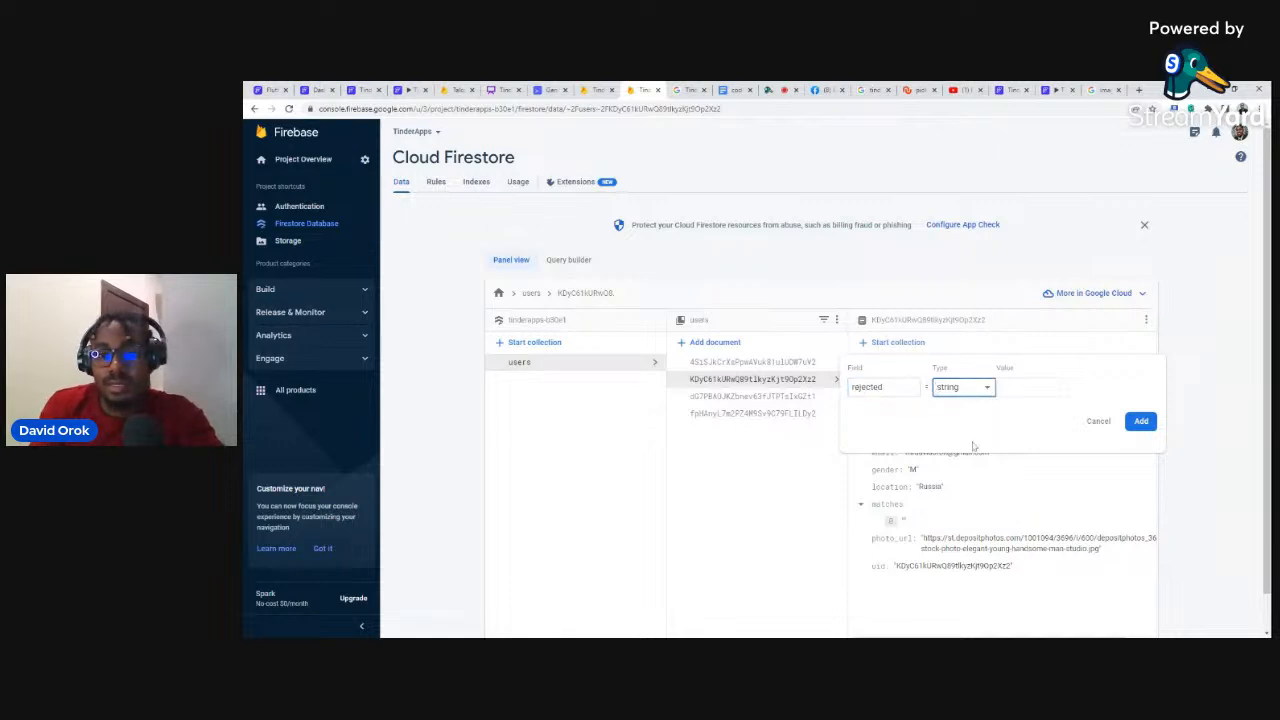
left_click(960, 388)
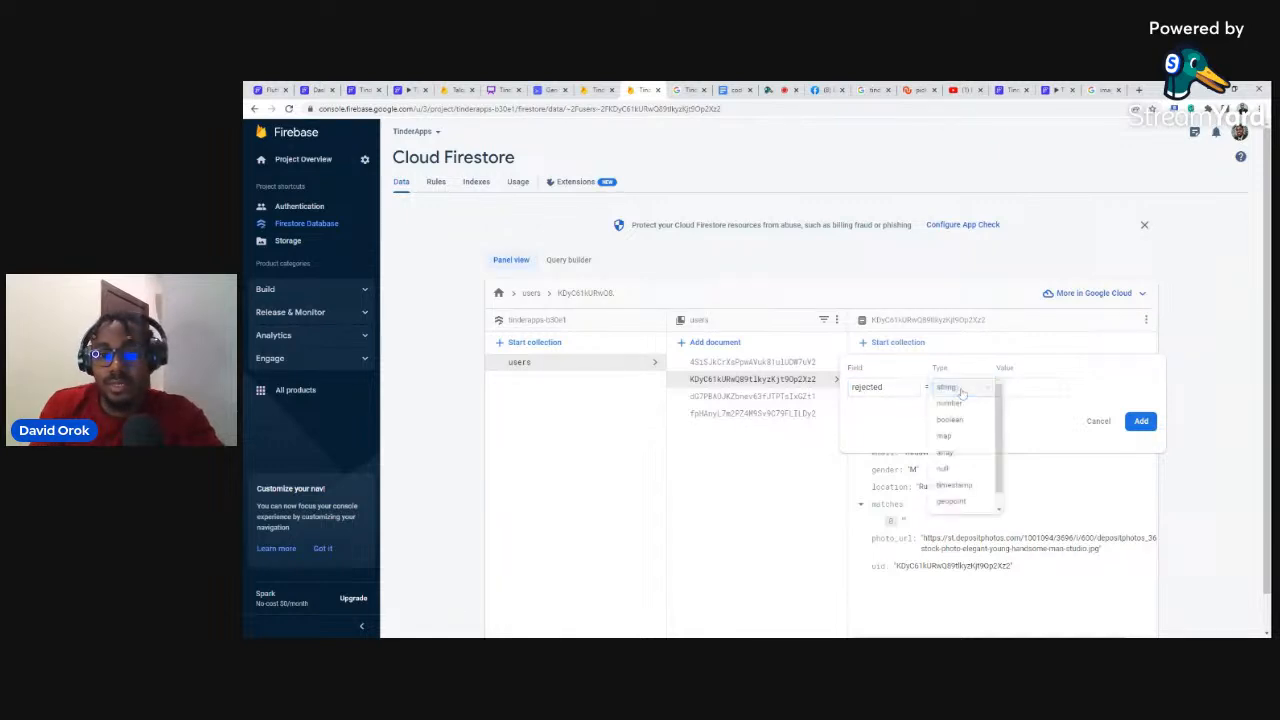
left_click(945, 455)
left_click(1138, 487)
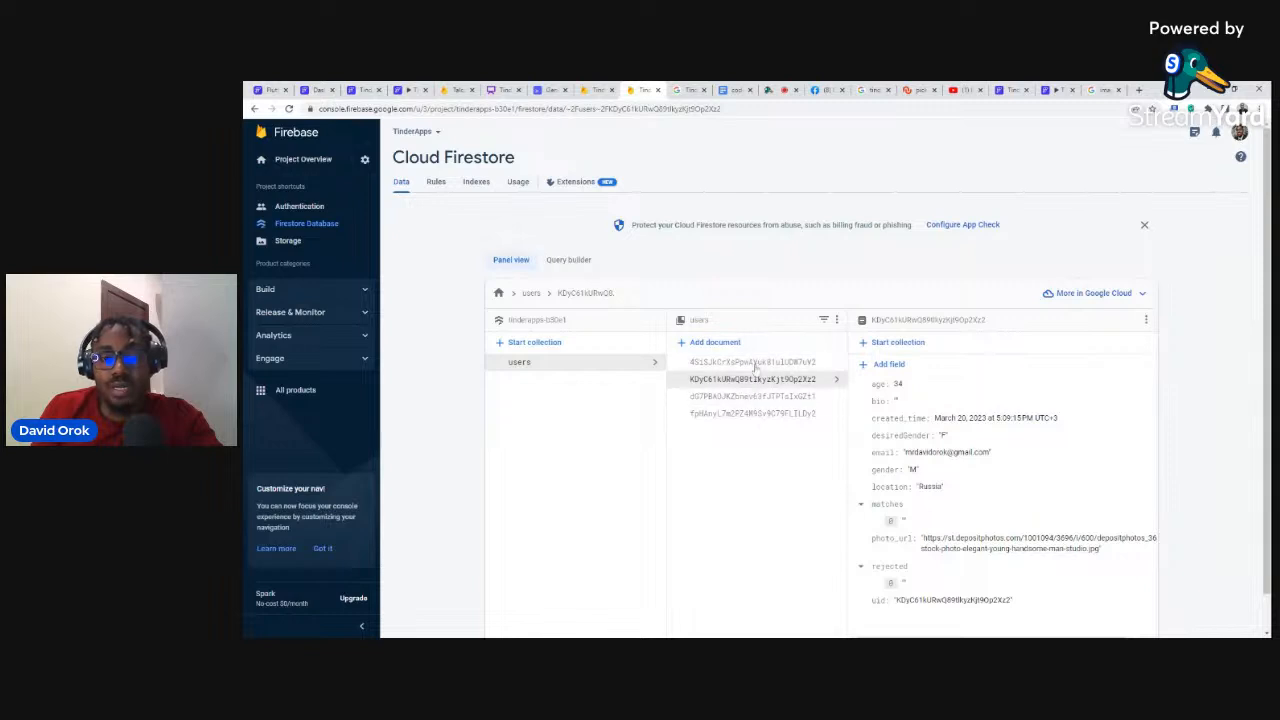
Step: Give the third user document an empty bio field
left_click(752, 397)
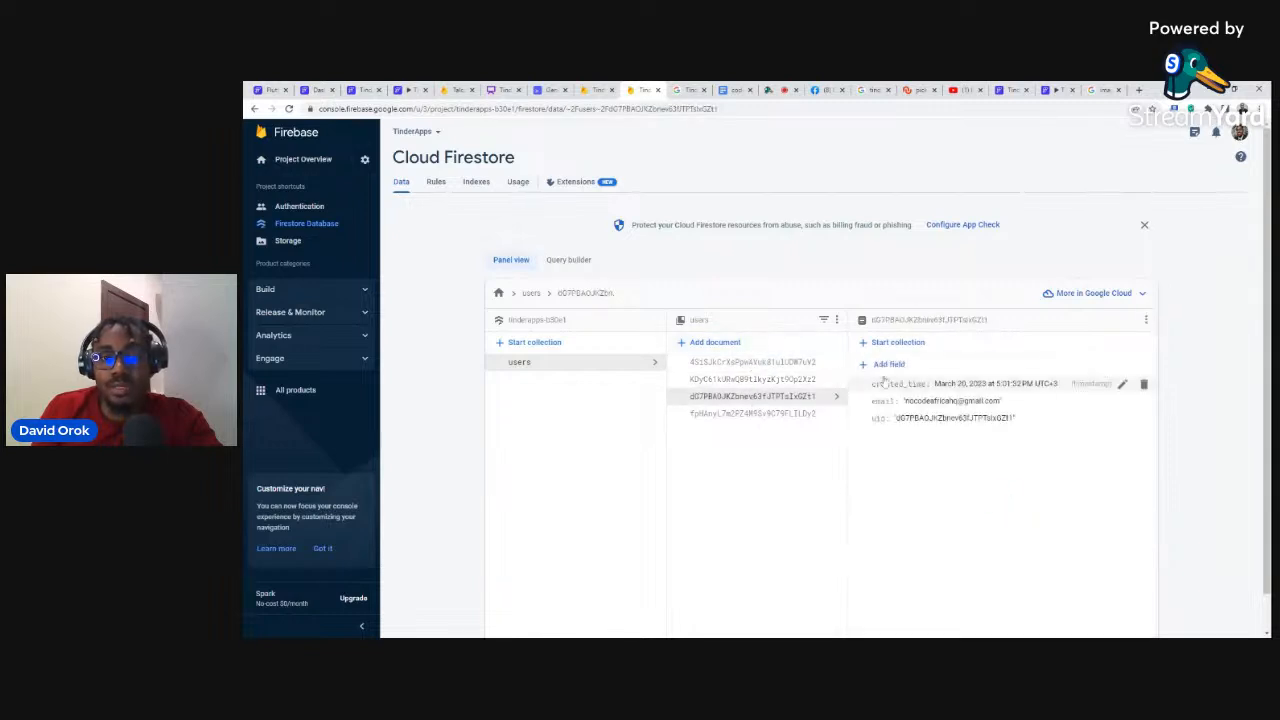
left_click(886, 366)
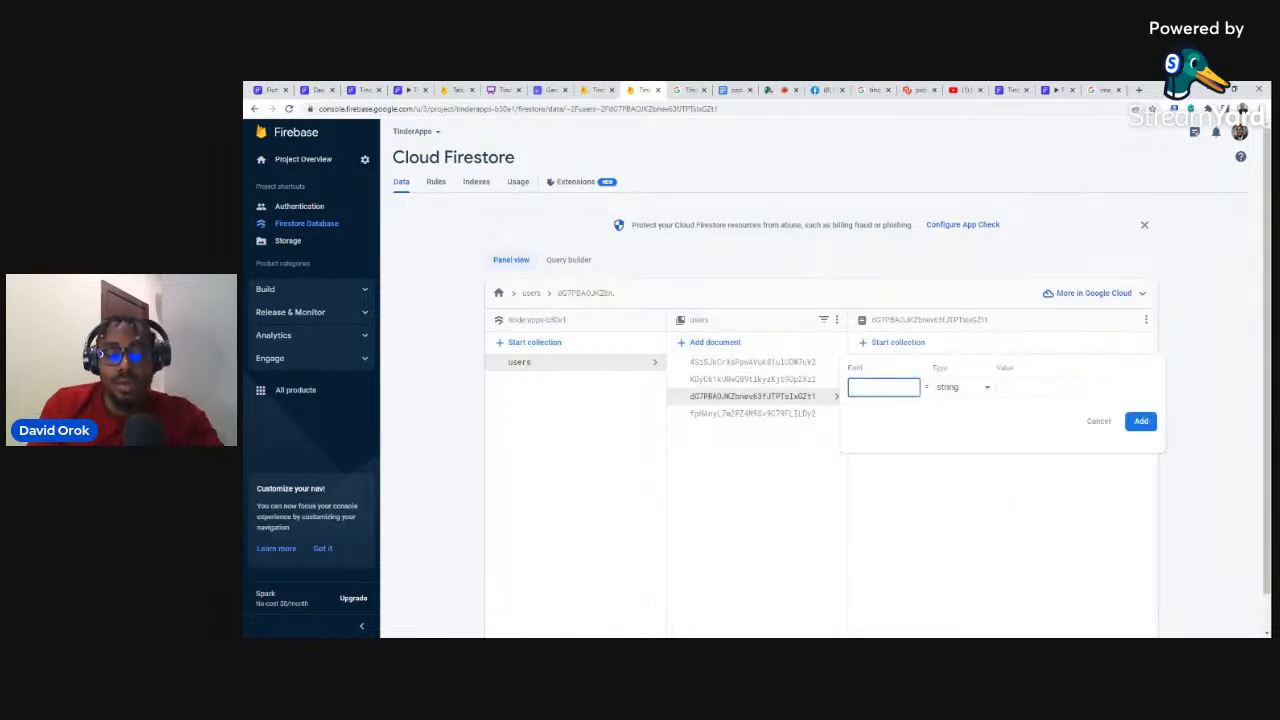
type("t")
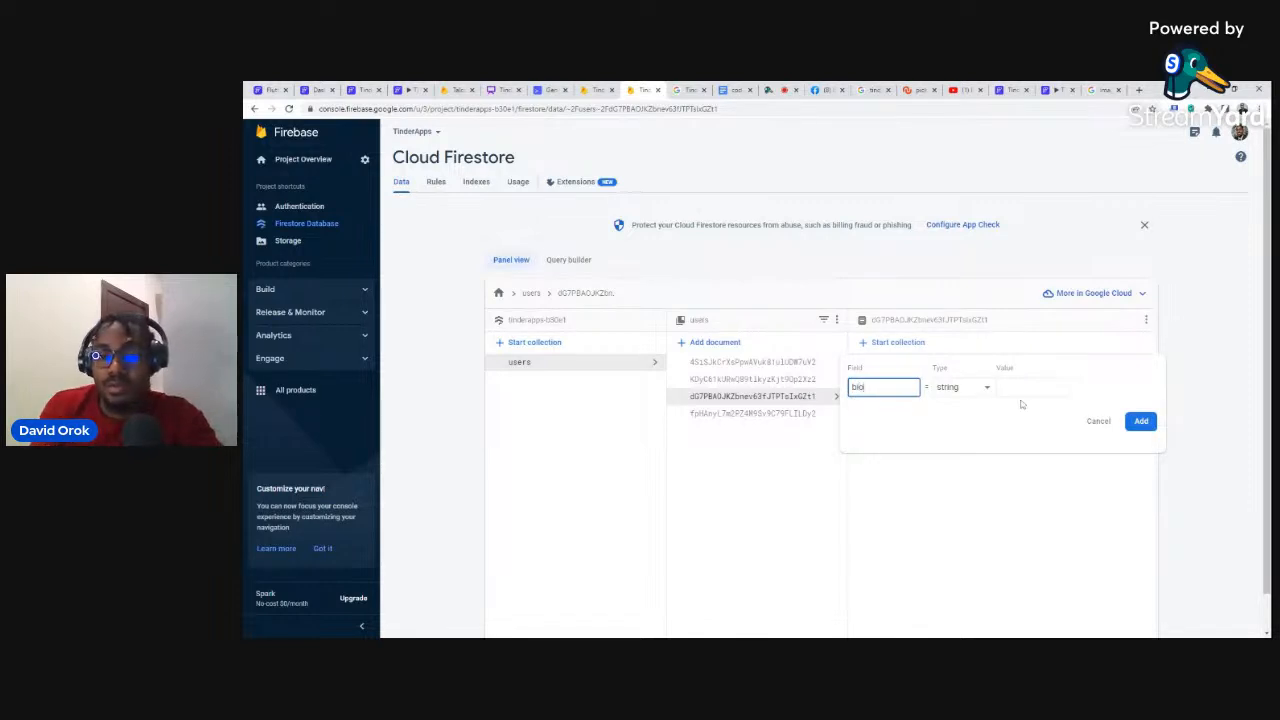
left_click(1130, 424)
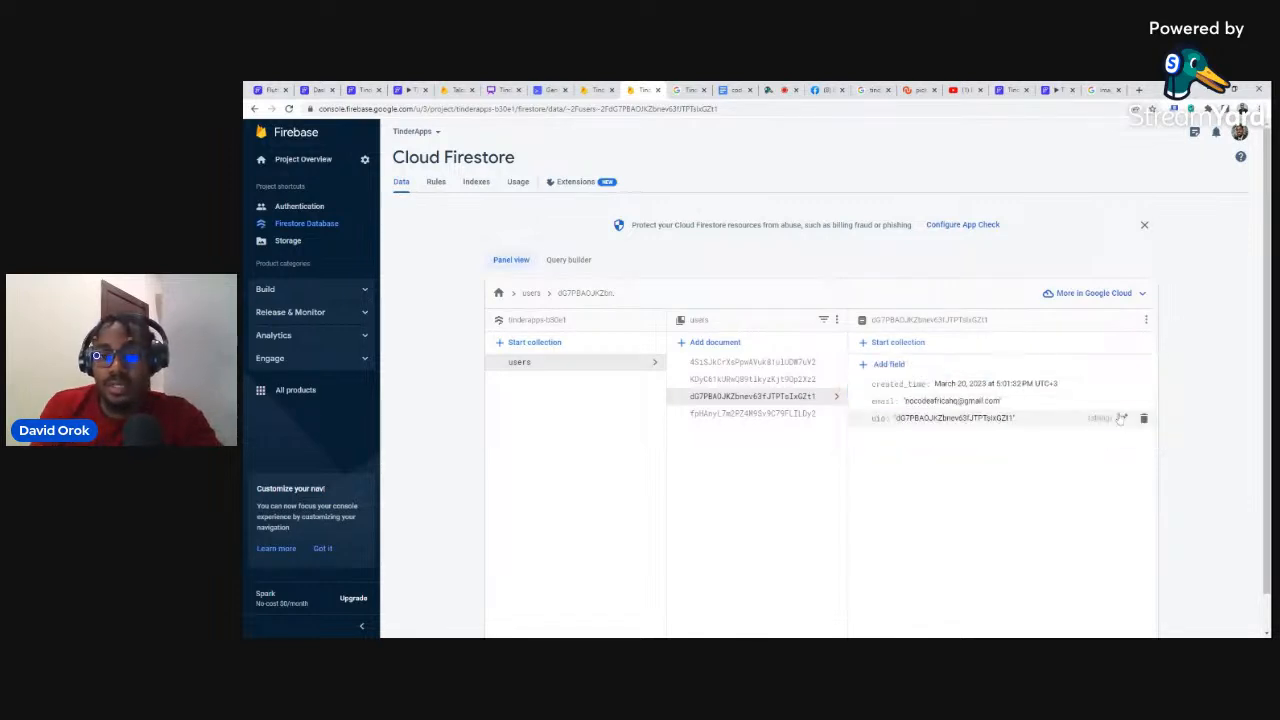
Step: Set the third user's location to 'Uyo' and begin a photo_url field
left_click(886, 364)
type("loca")
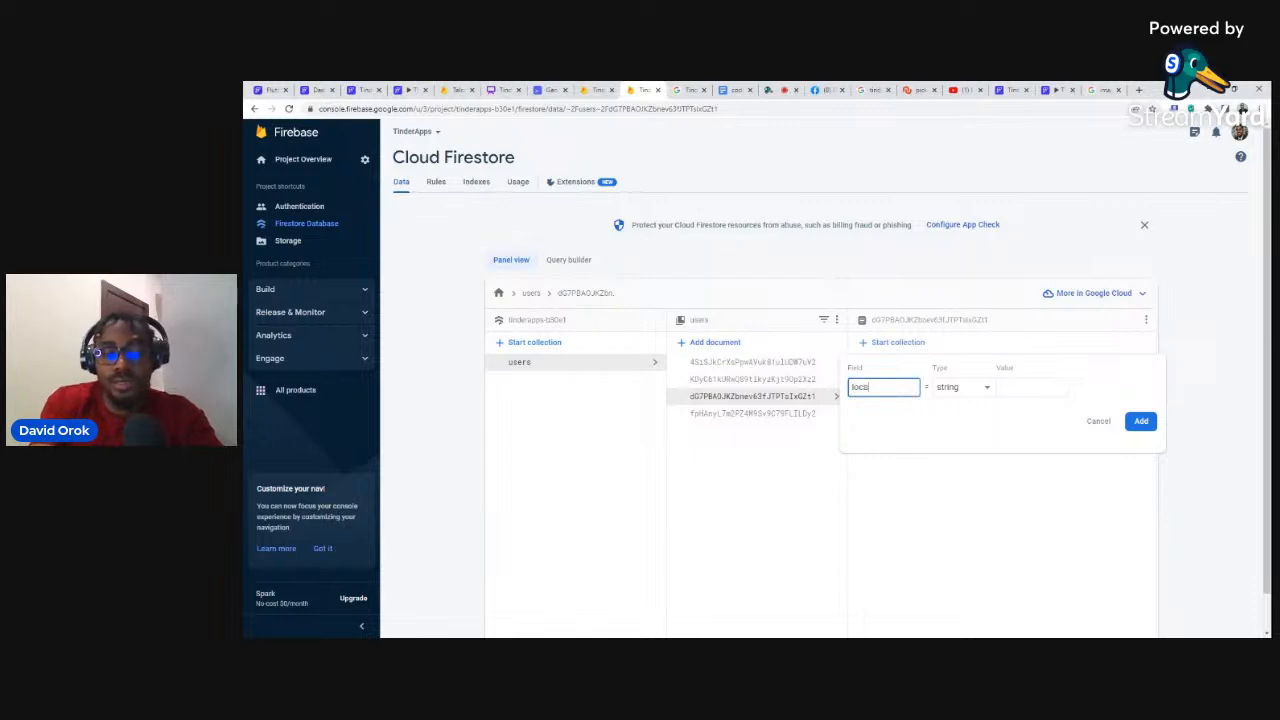
type("tion")
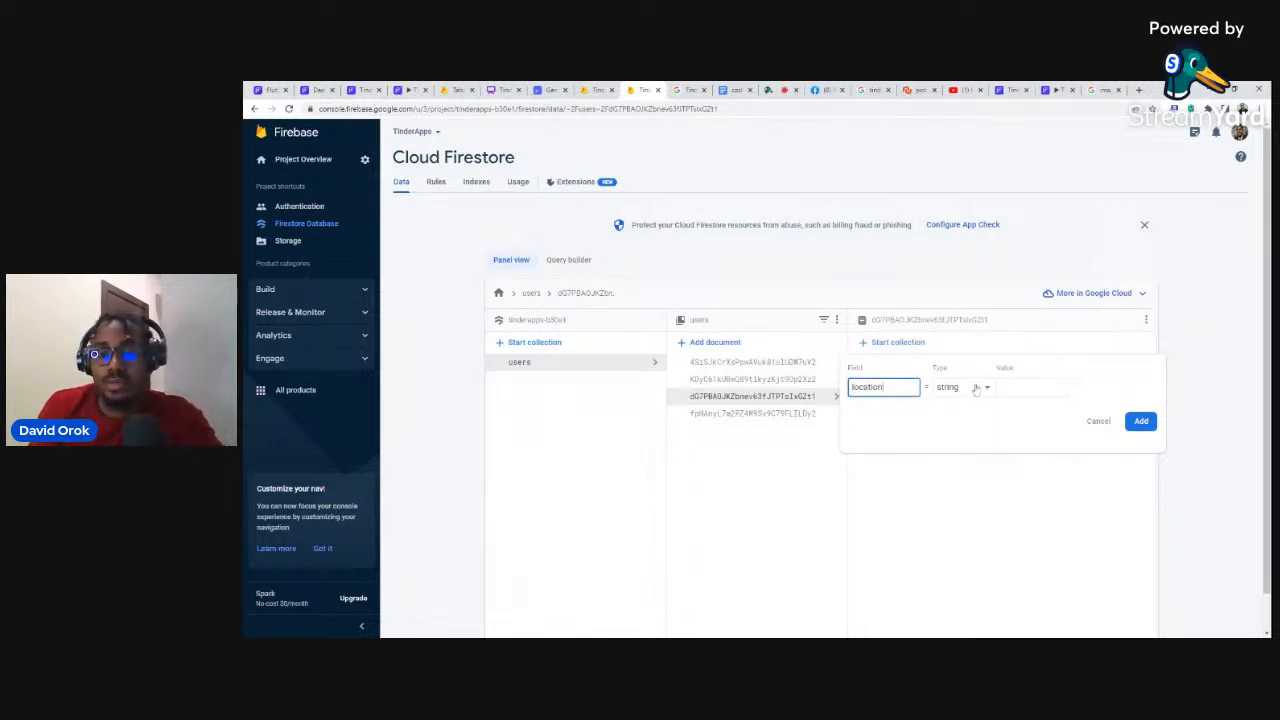
left_click(1045, 390)
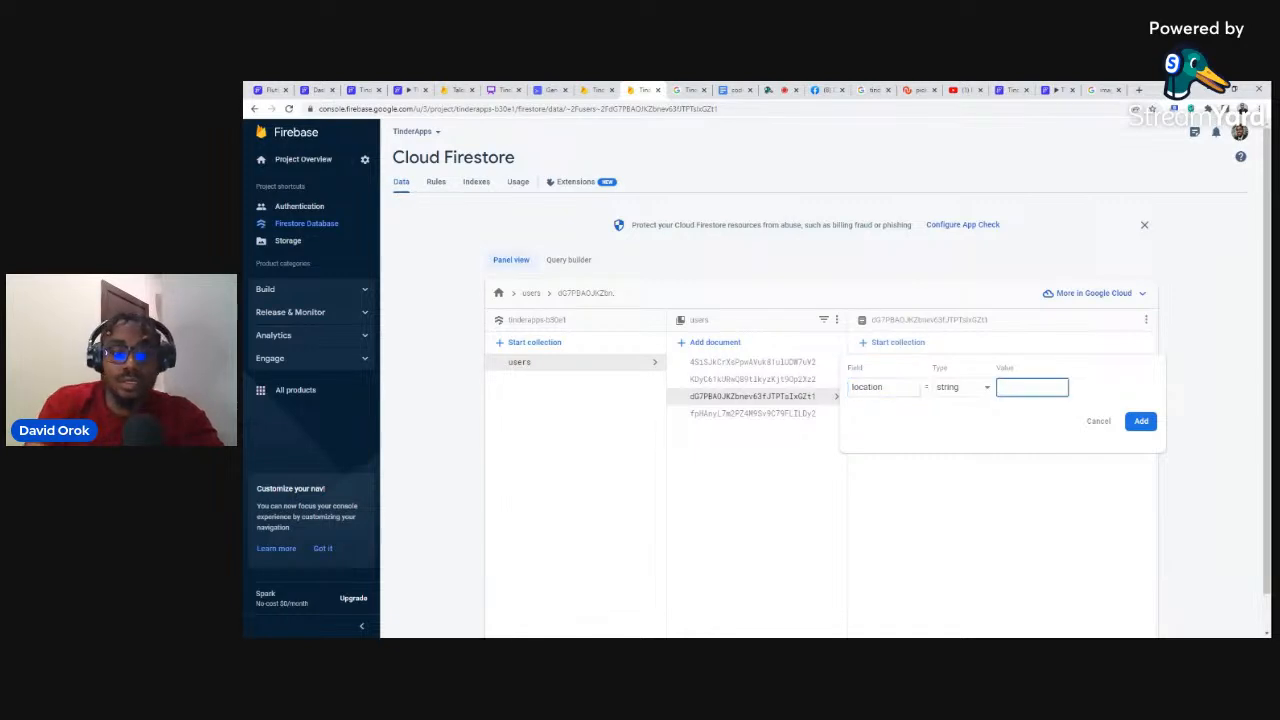
type("Uyo")
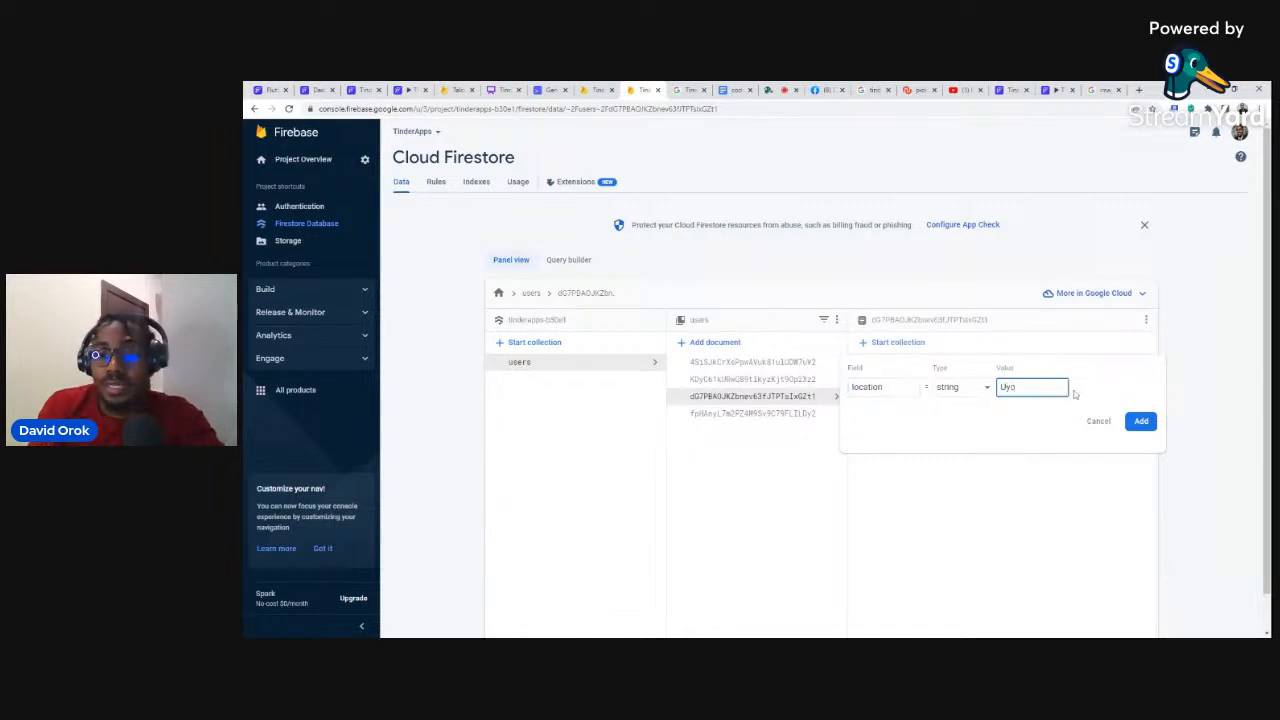
left_click(1141, 421)
left_click(887, 365)
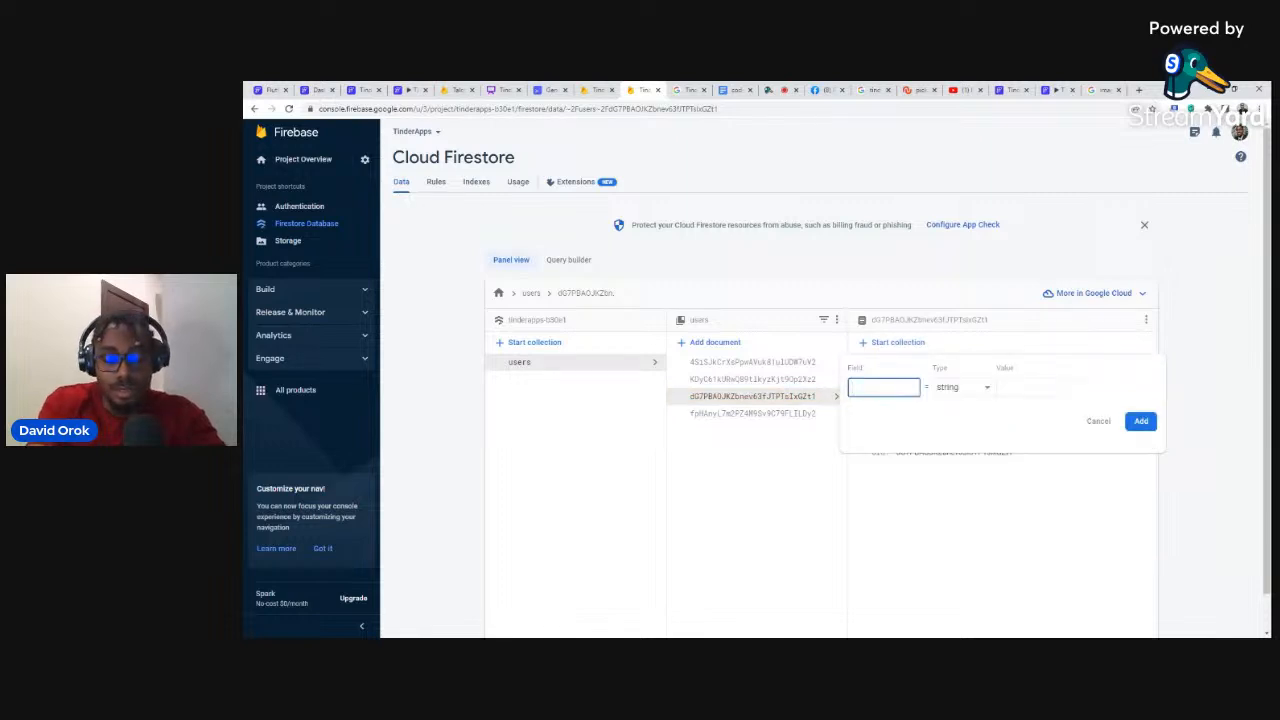
type("p")
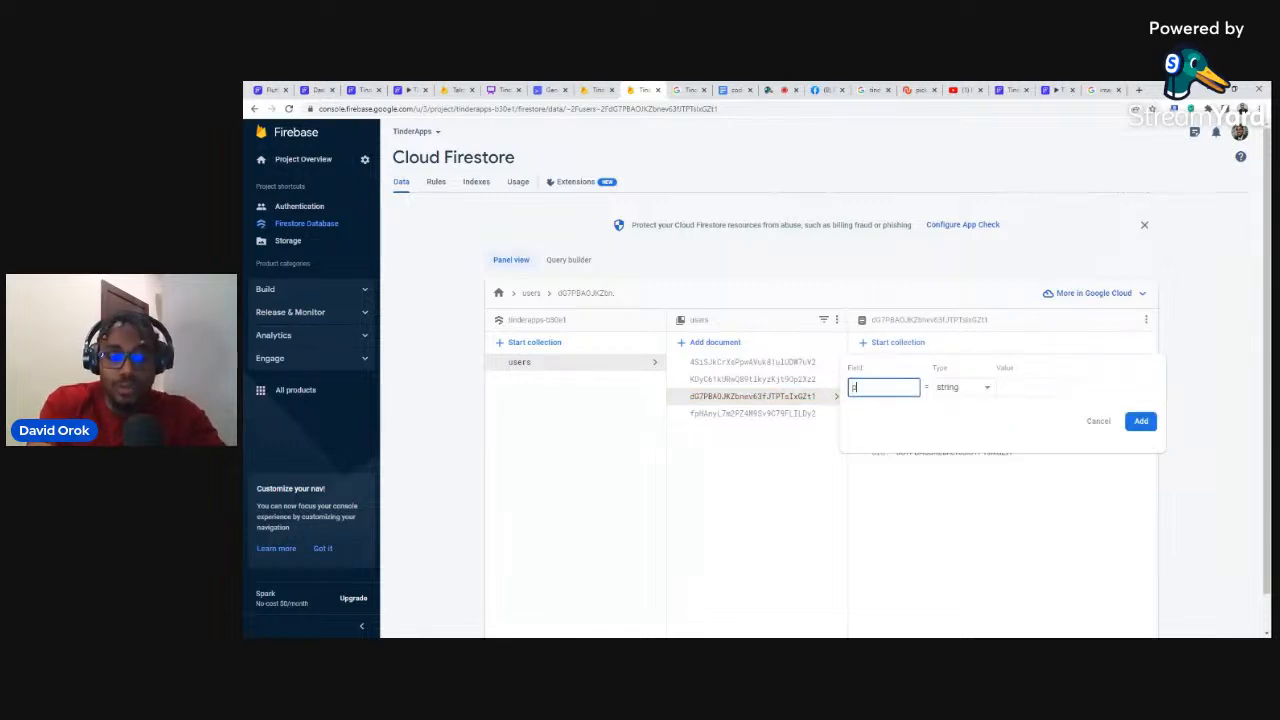
type("hoto_url")
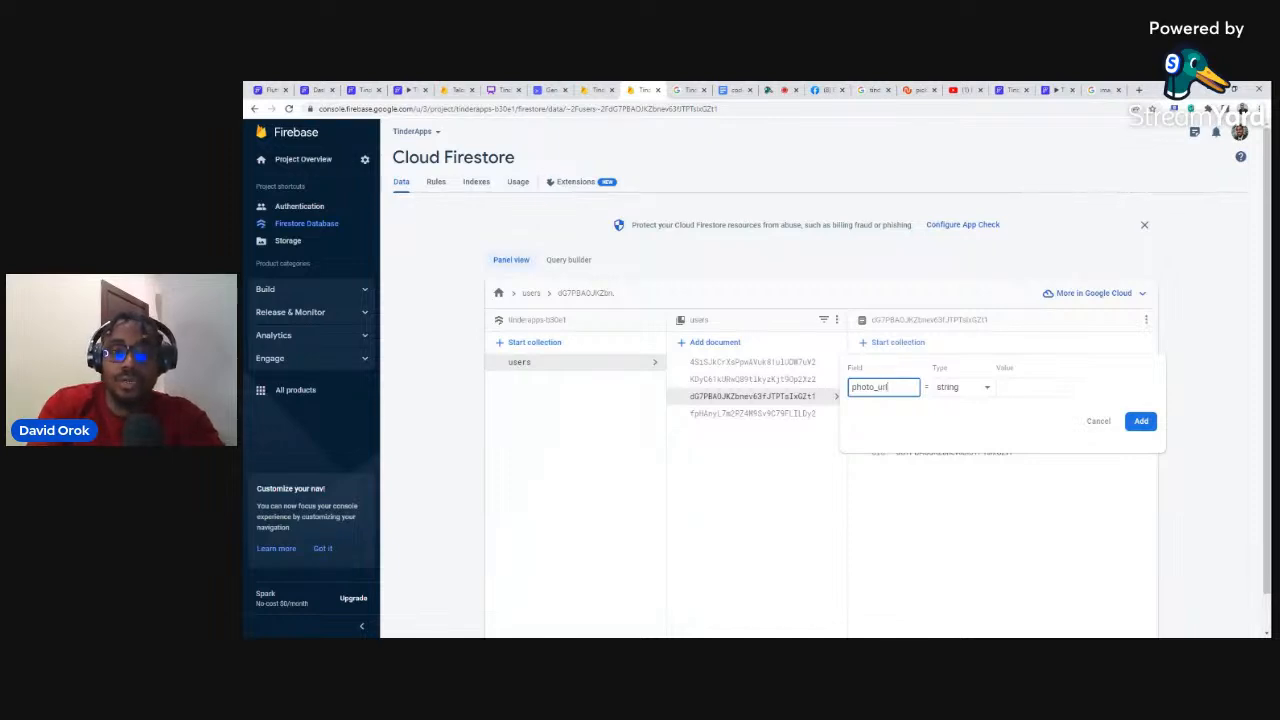
Step: Search Google Images for 'images of female' and try a portrait, undoing the wrong paste
left_click(1100, 90)
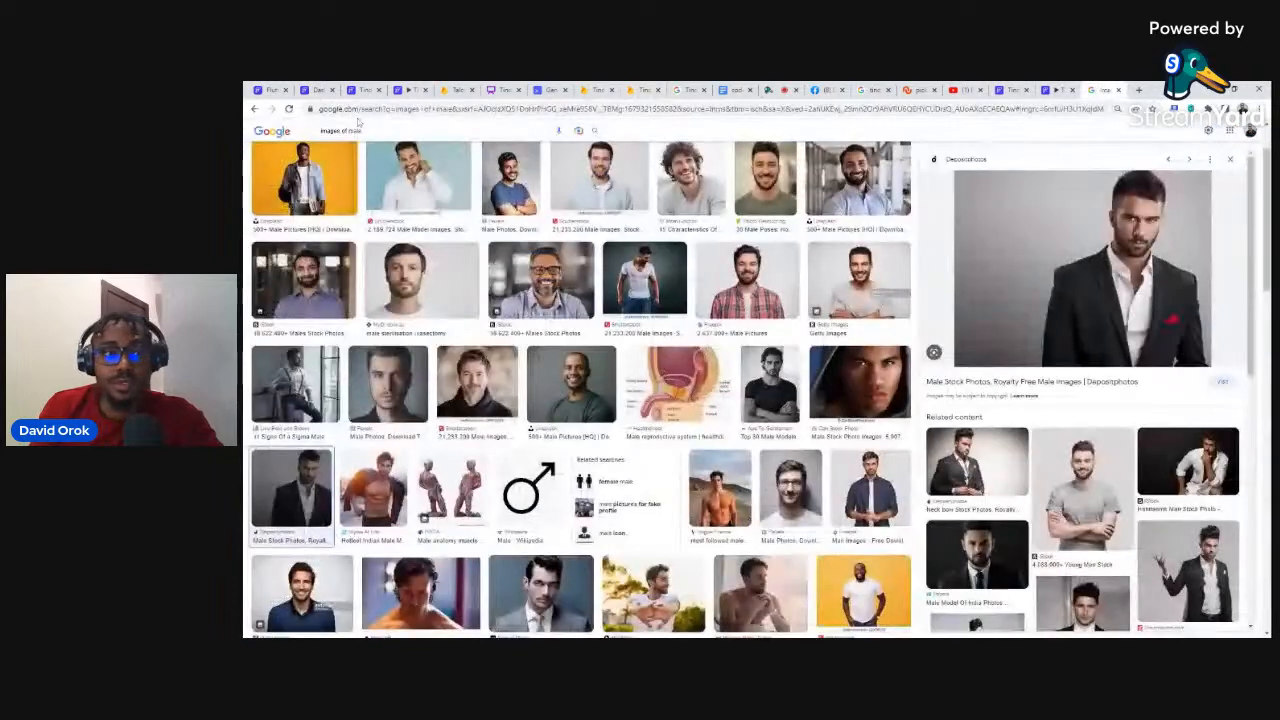
left_click(343, 131)
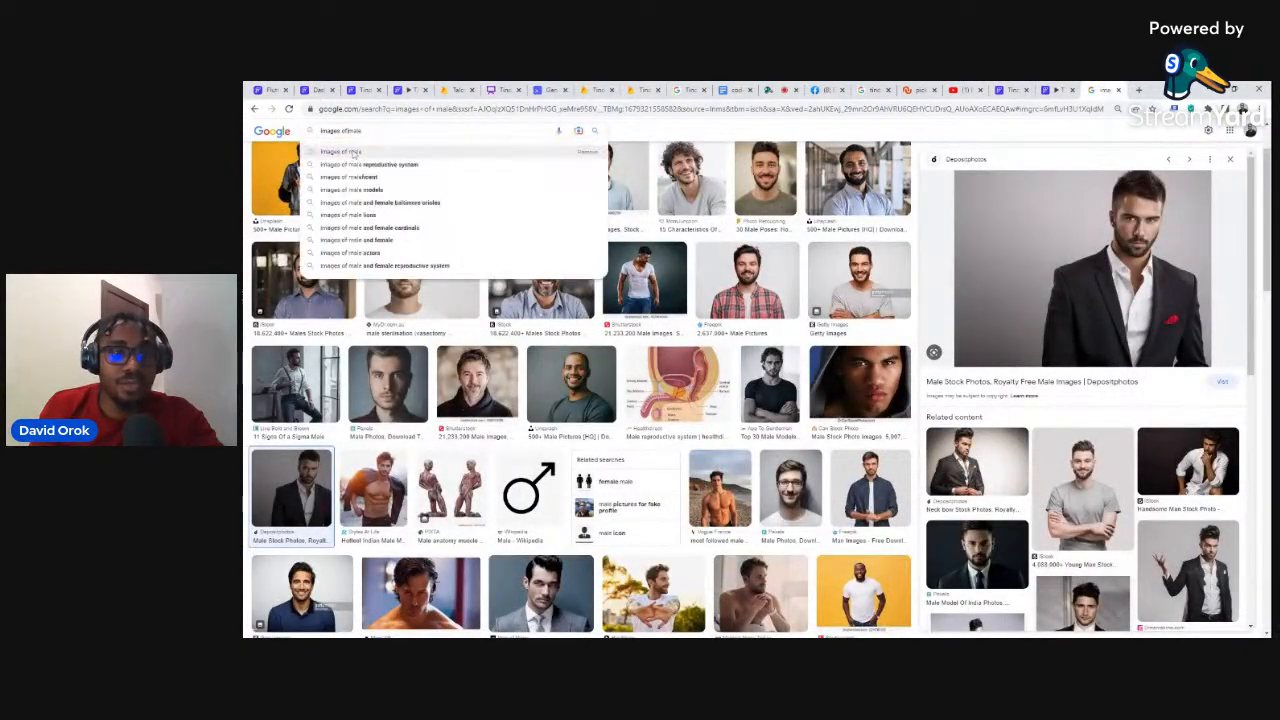
type("fe")
key("Return")
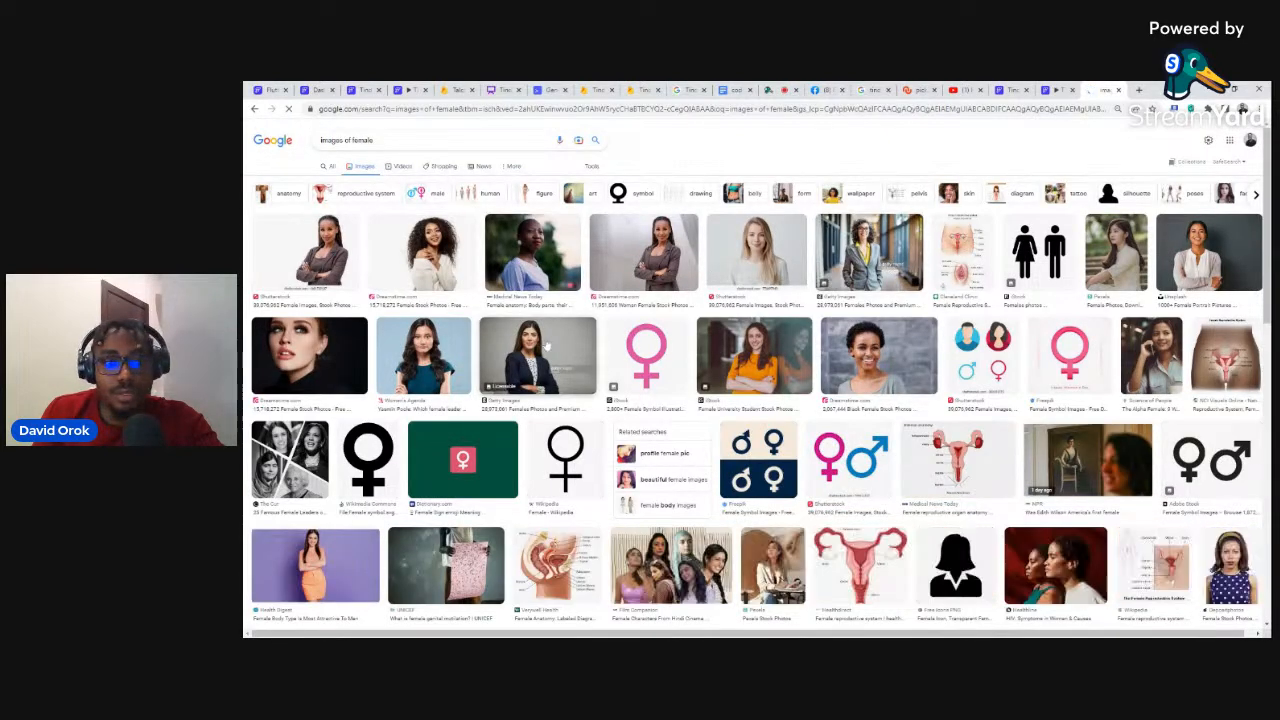
left_click(826, 371)
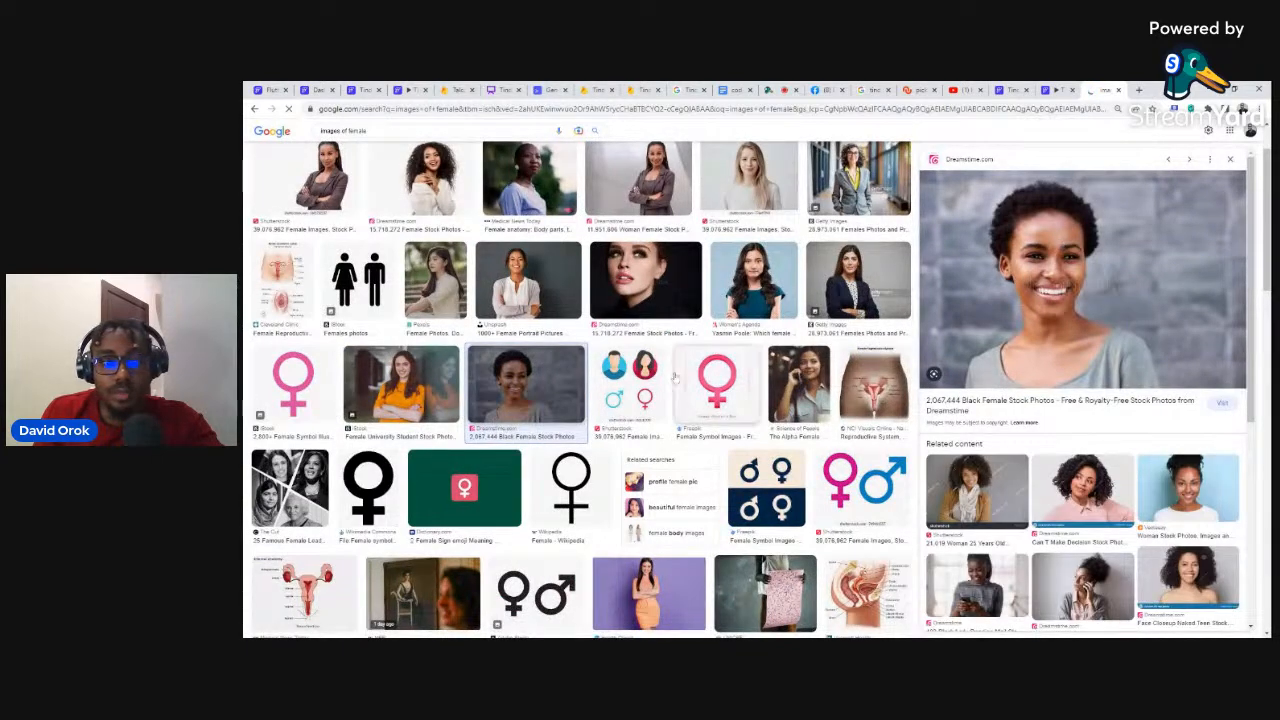
left_click(402, 378)
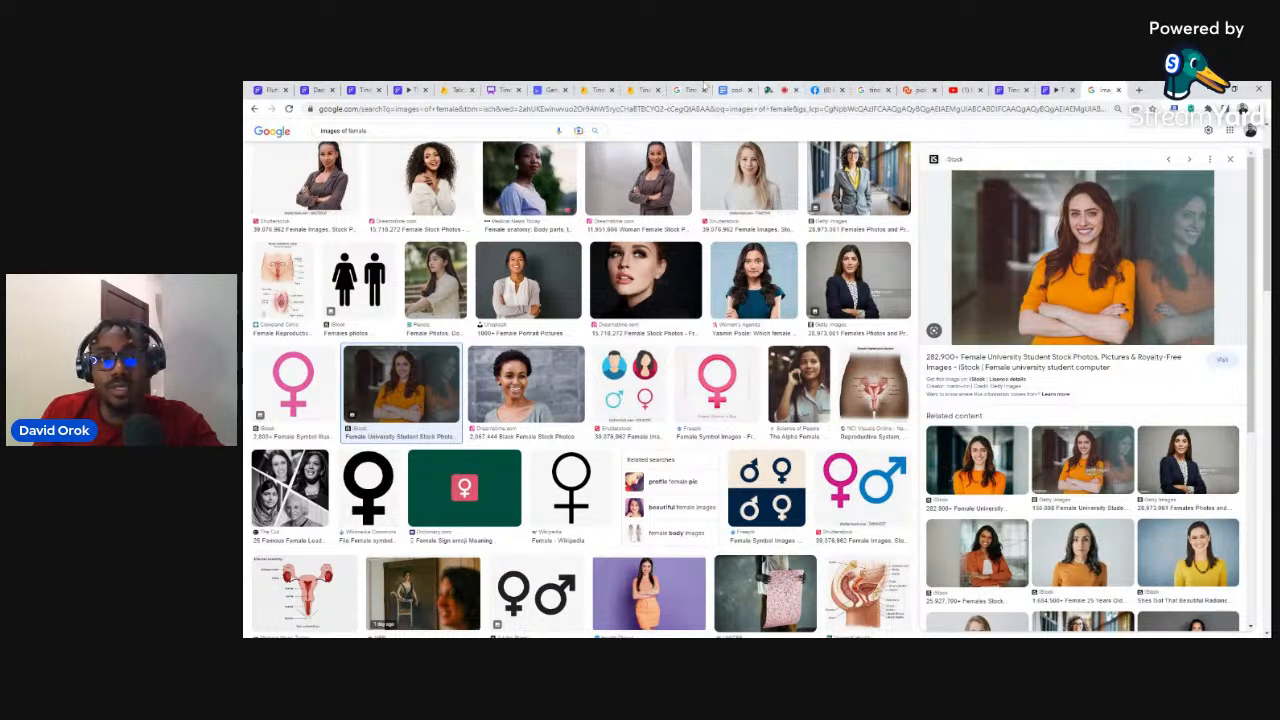
left_click(645, 90)
left_click(1032, 387)
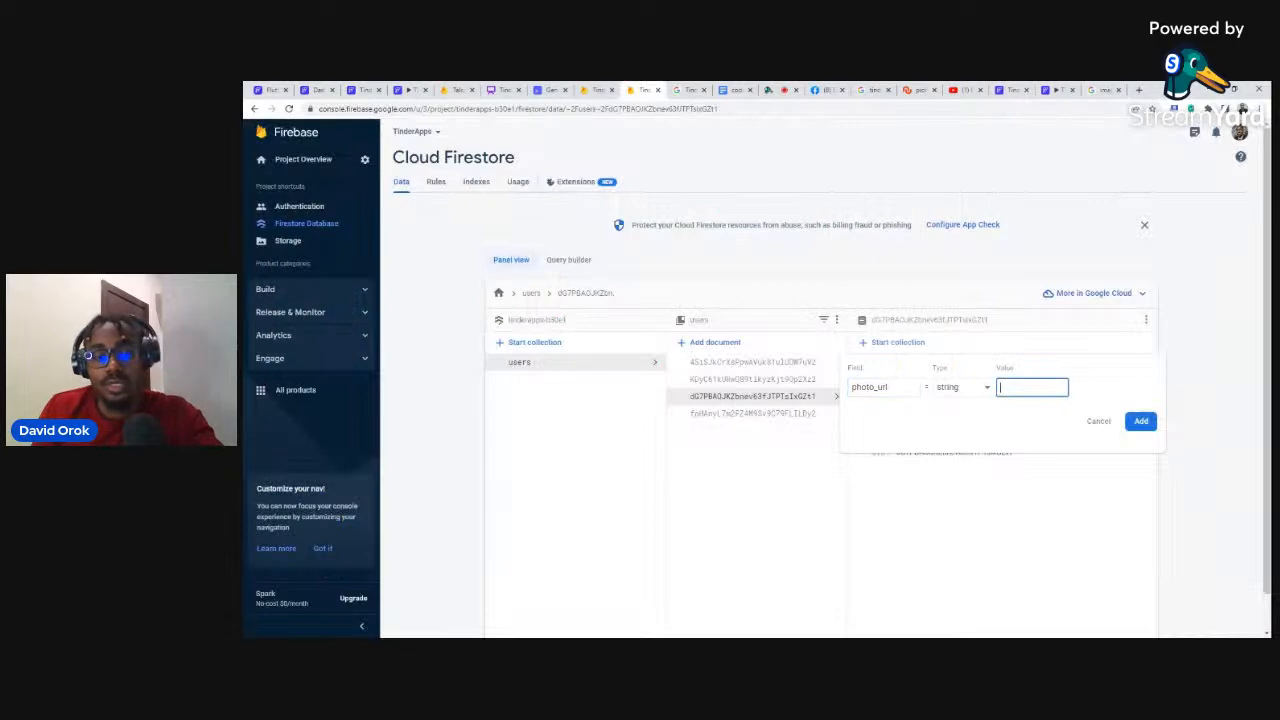
key("ctrl+v")
key("ctrl+z")
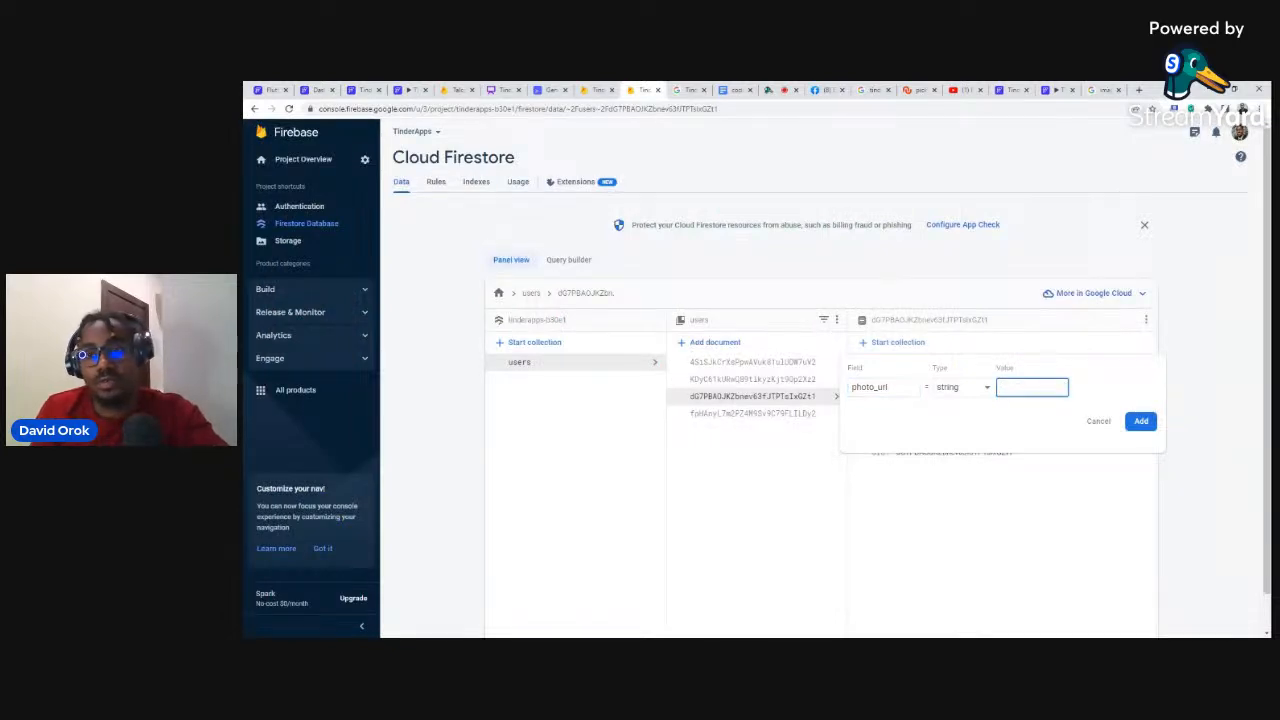
Step: Save the white-top portrait's image URL as the third user's photo_url
left_click(1102, 90)
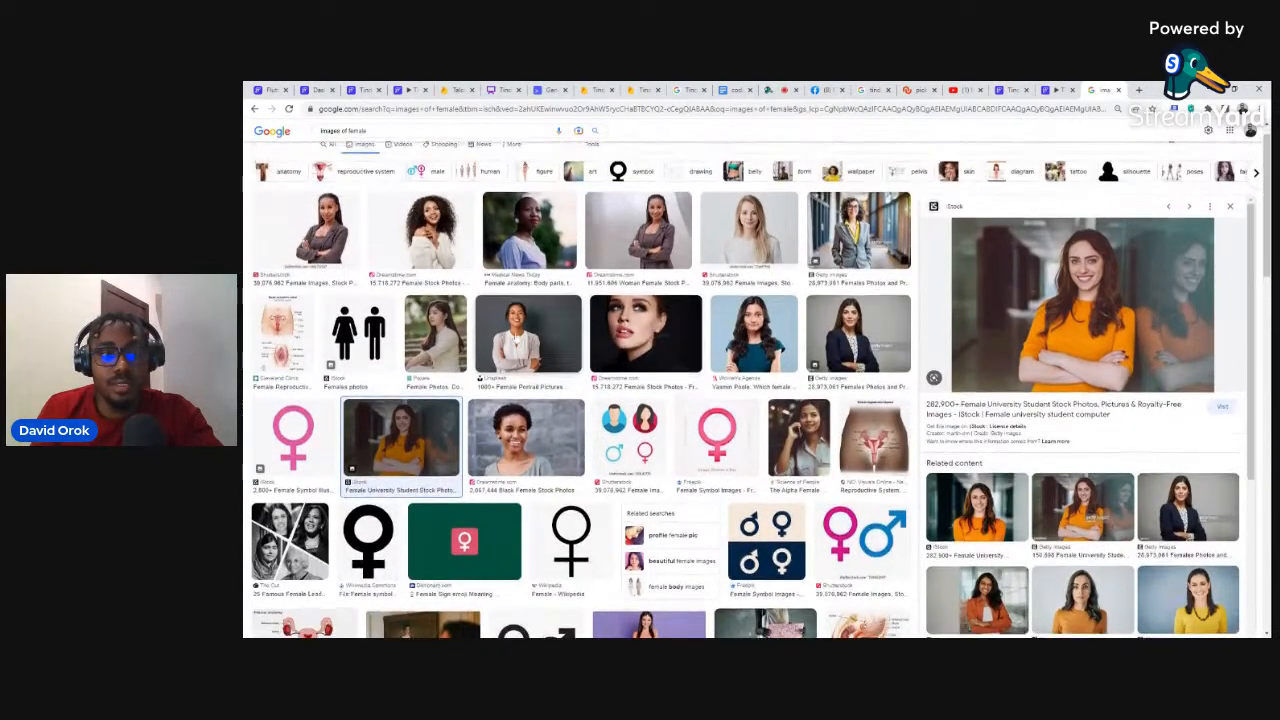
left_click(528, 285)
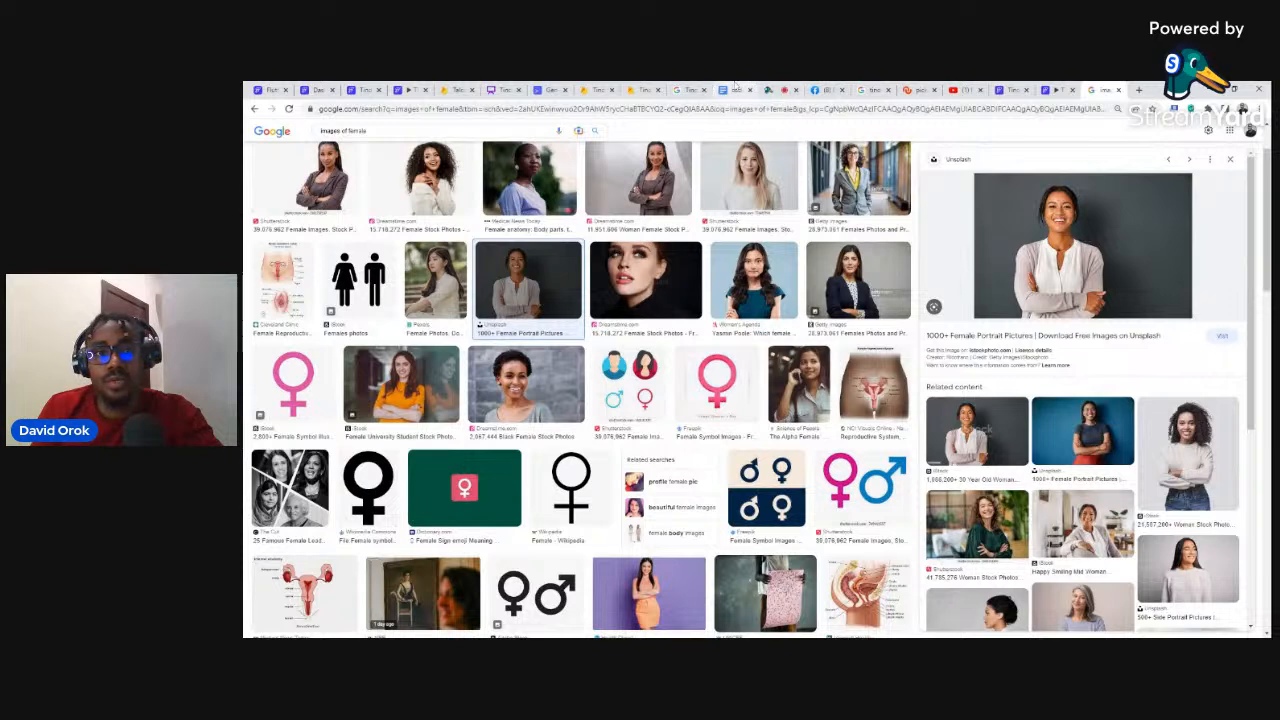
left_click(641, 90)
key("ctrl+v")
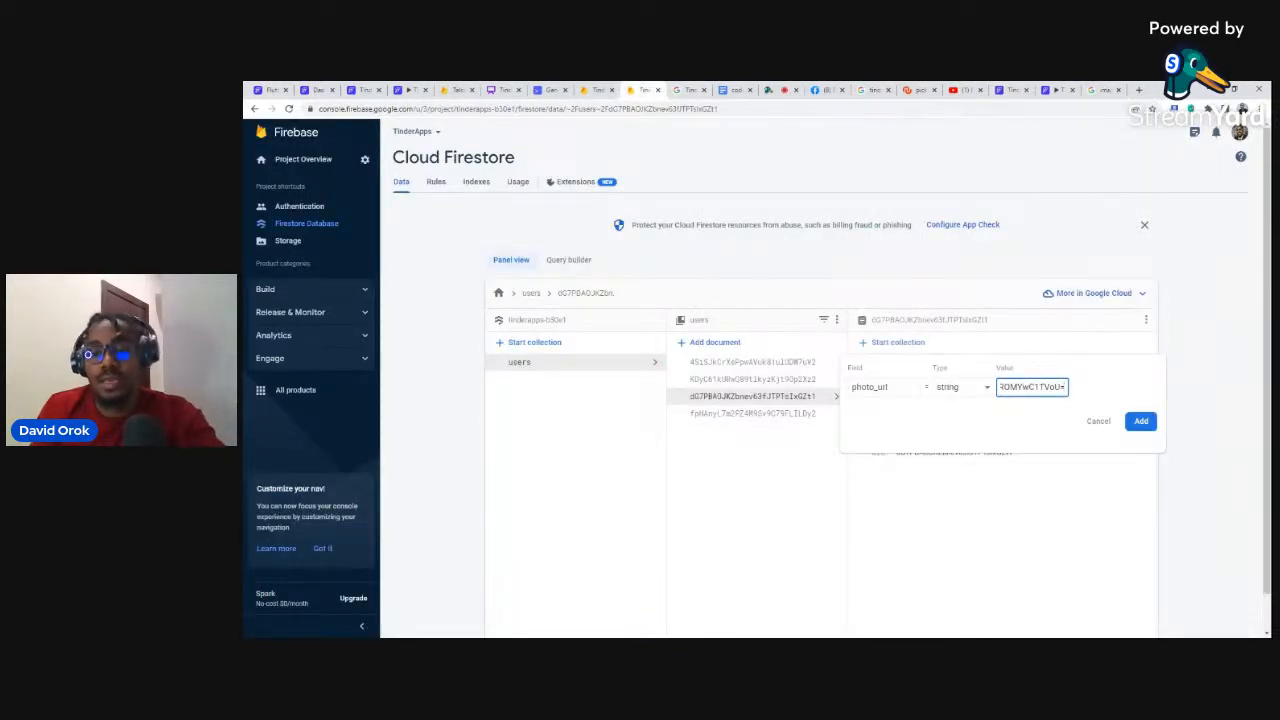
left_click(1140, 423)
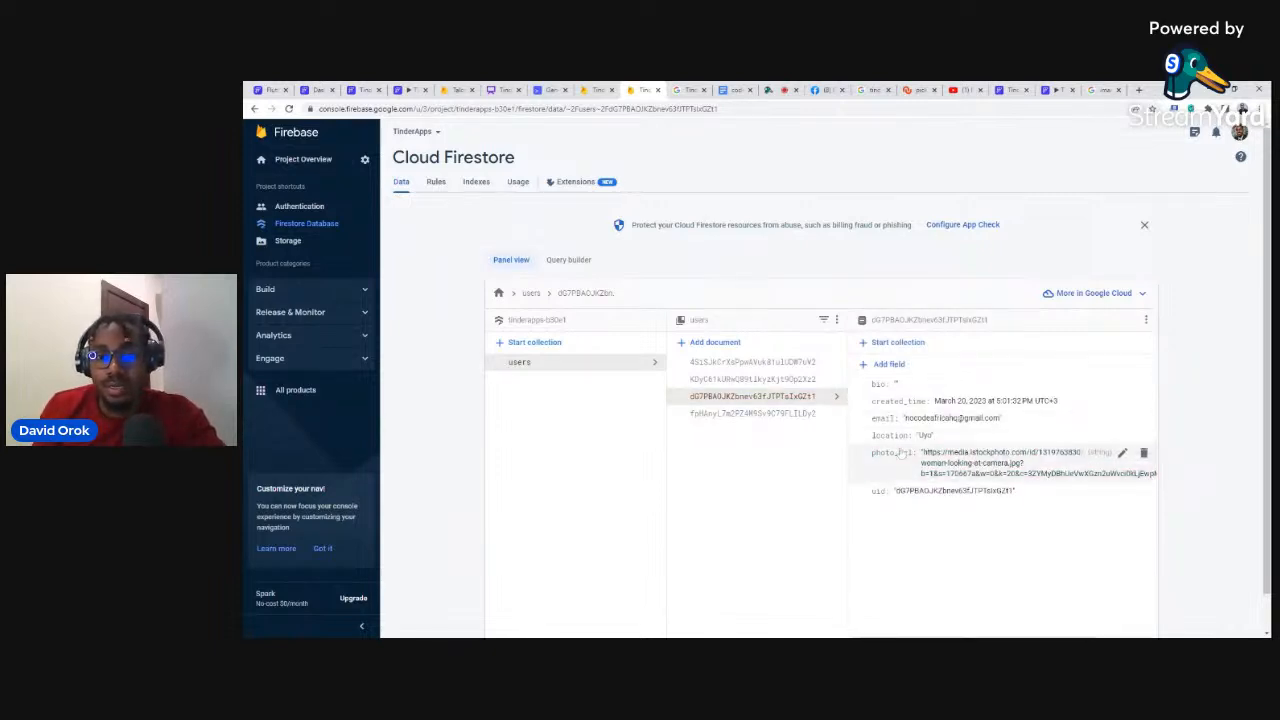
Step: Add empty 'matches' and 'rejected' array fields to the third user
left_click(887, 365)
left_click(884, 387)
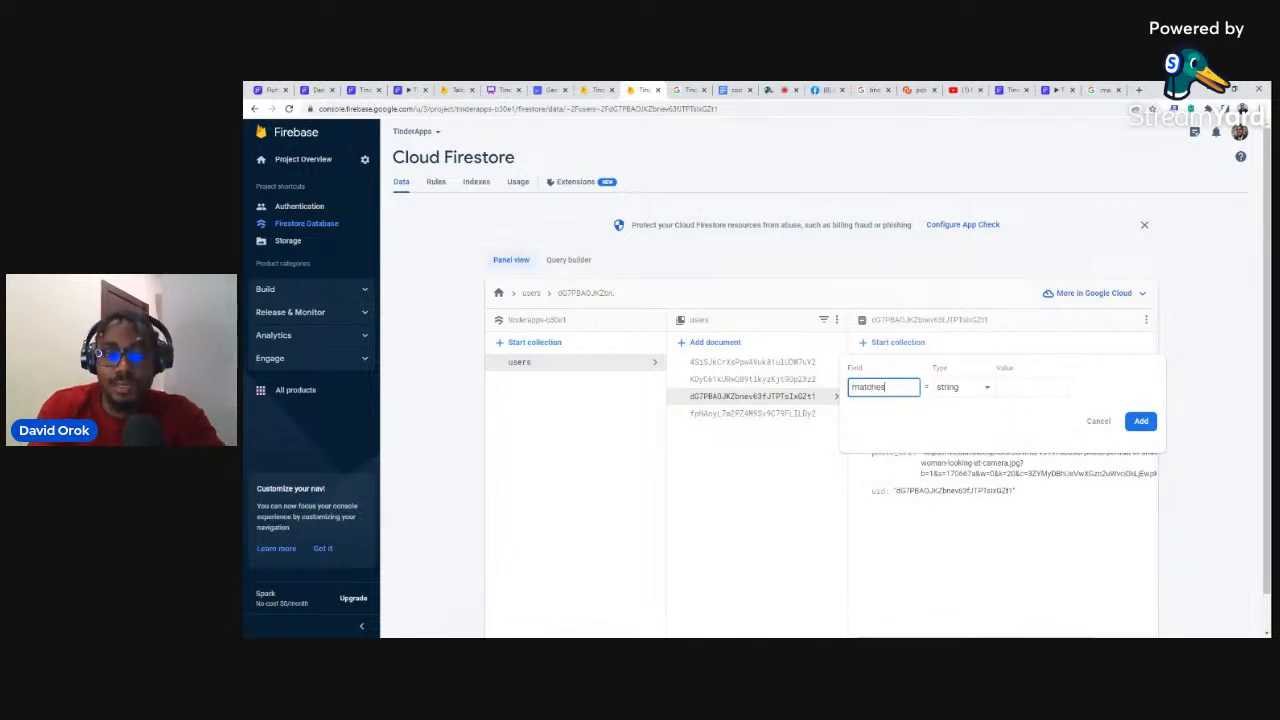
type("matches")
left_click(949, 397)
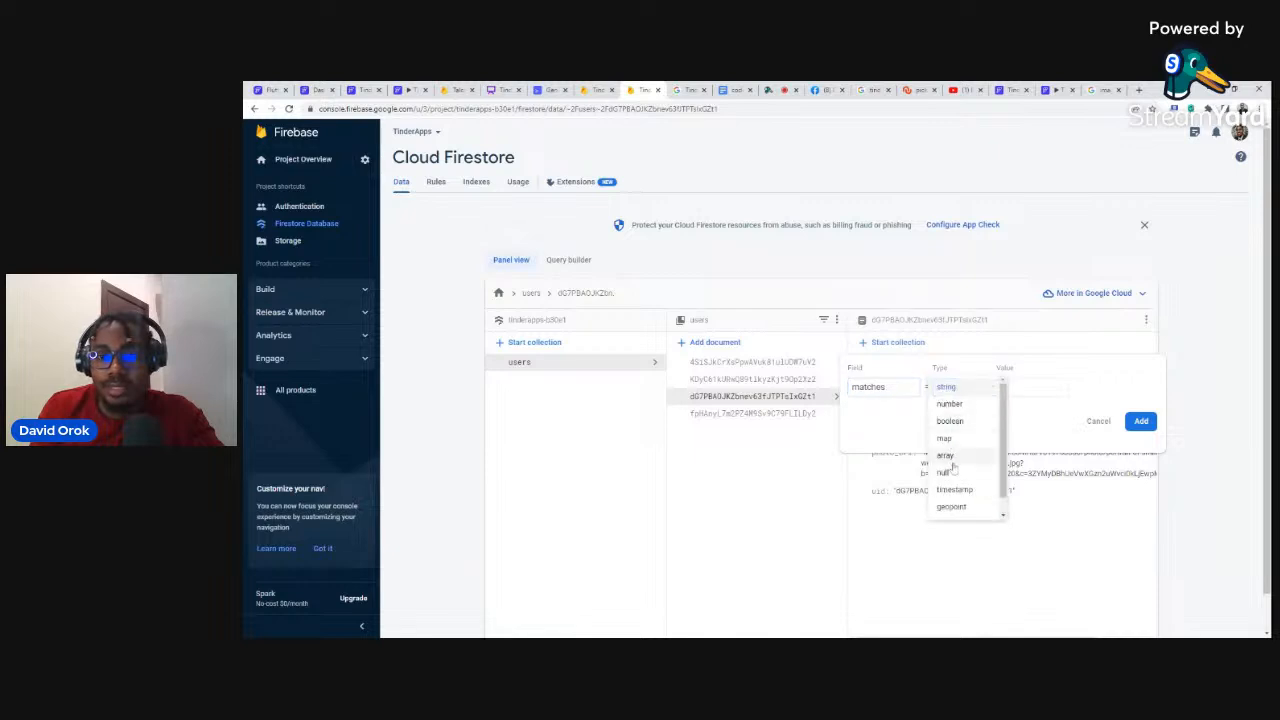
left_click(952, 462)
left_click(1136, 488)
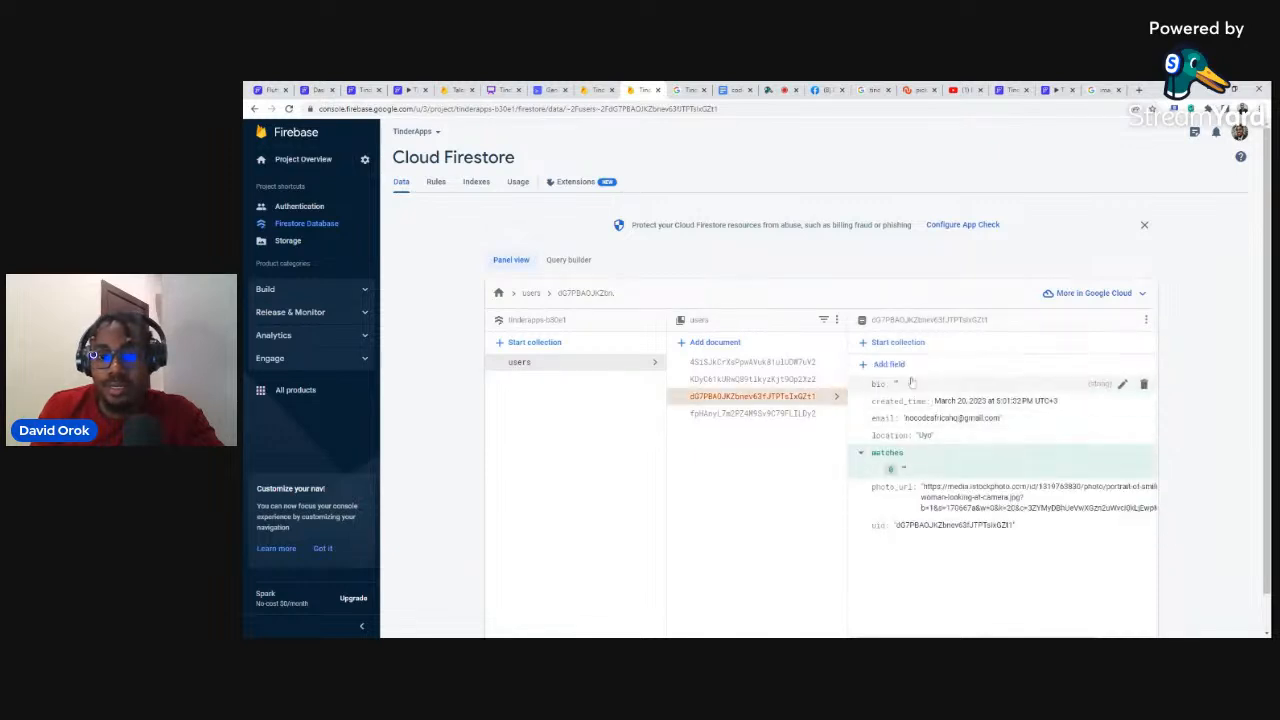
left_click(888, 365)
left_click(884, 387)
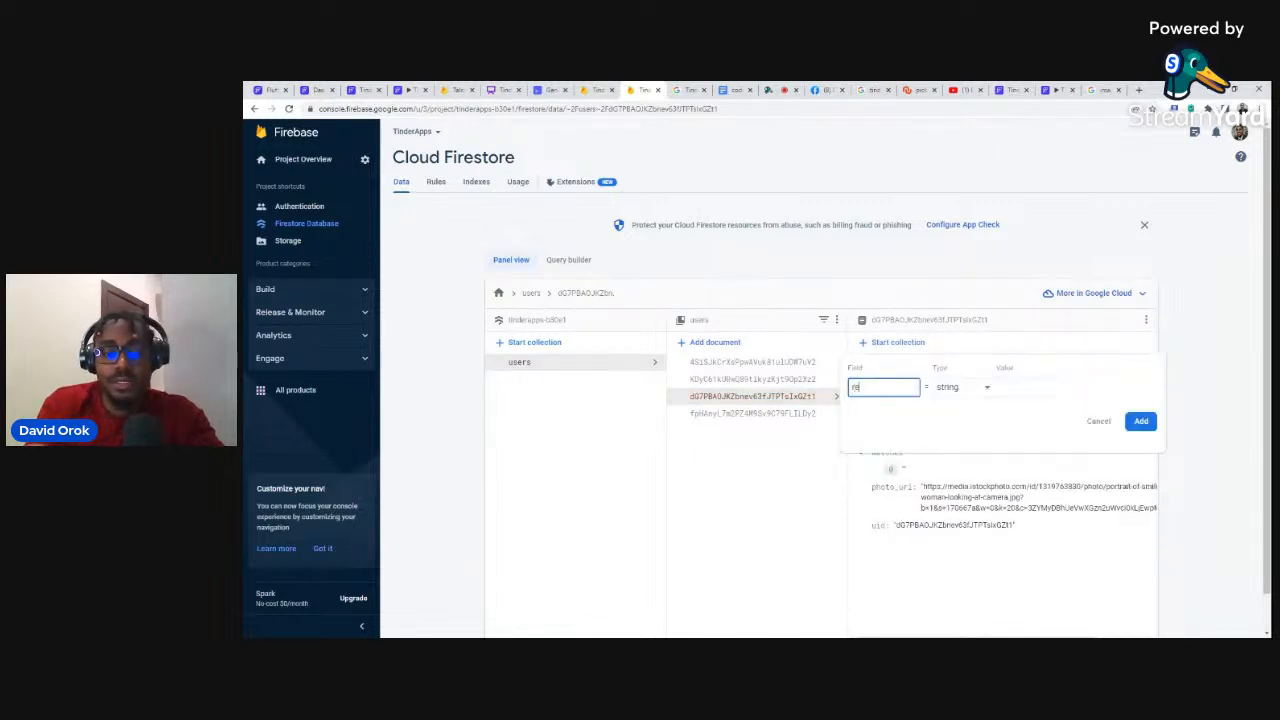
left_click(957, 397)
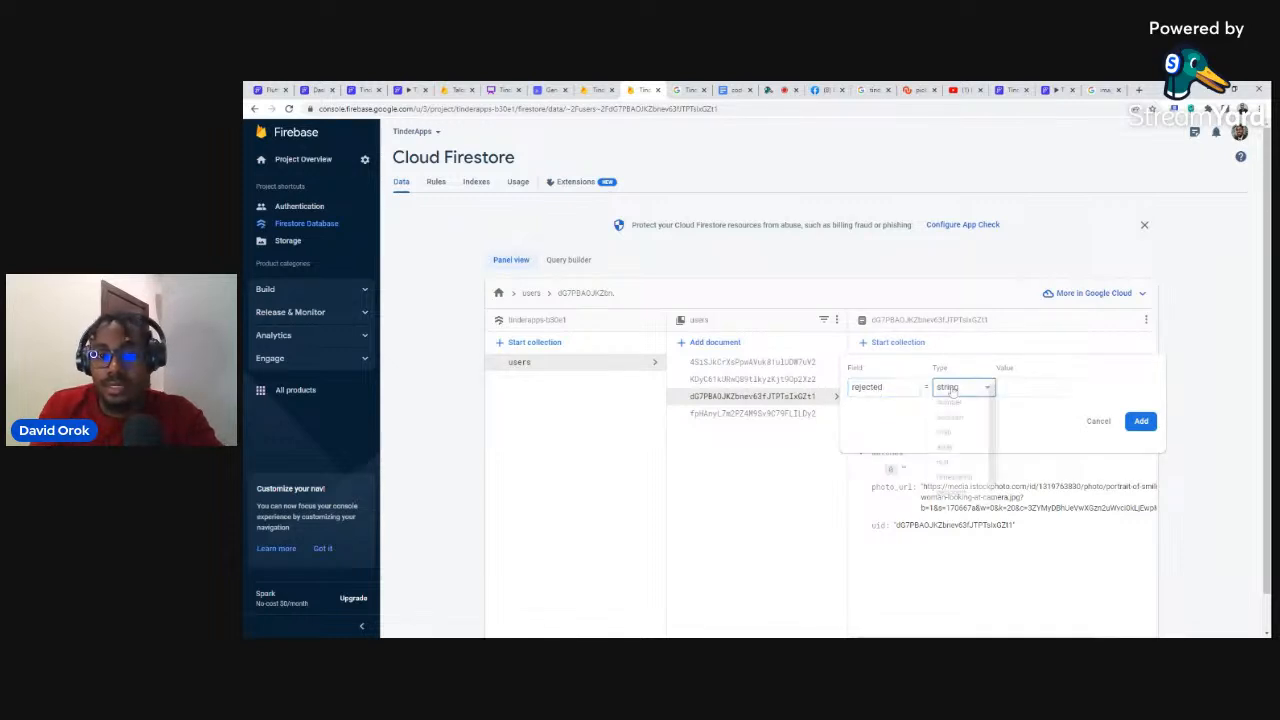
left_click(952, 458)
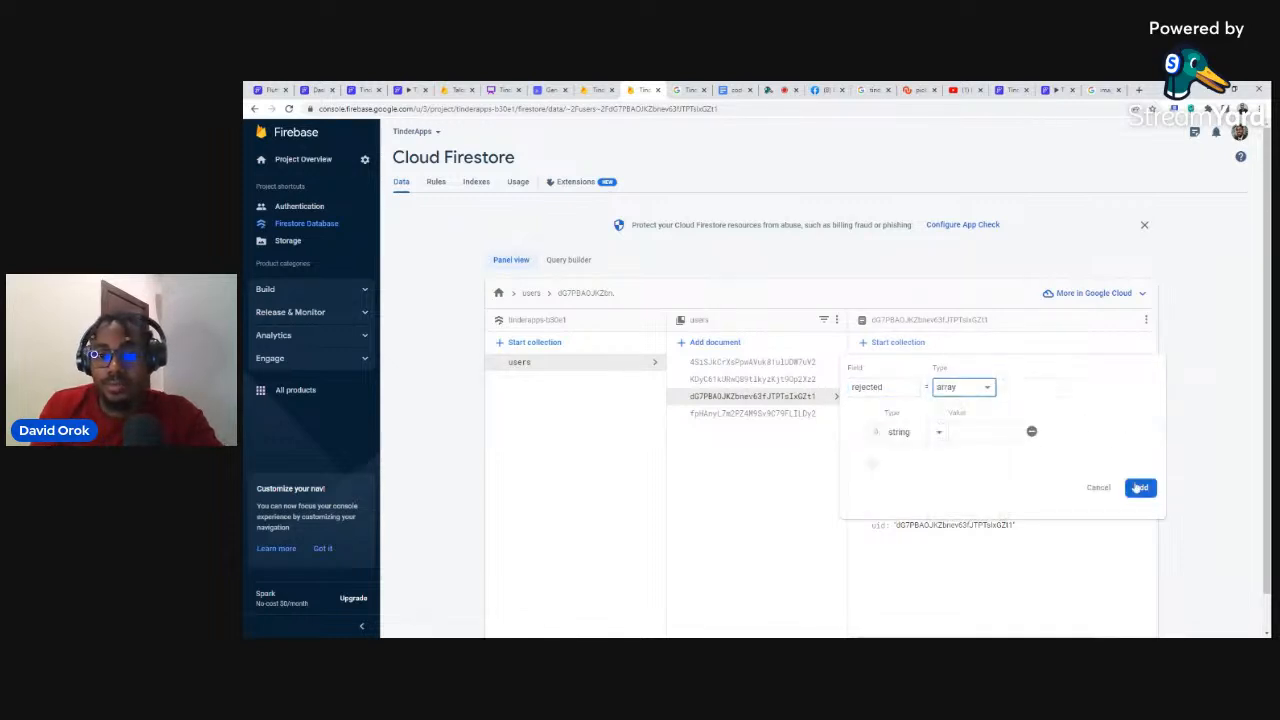
left_click(1139, 488)
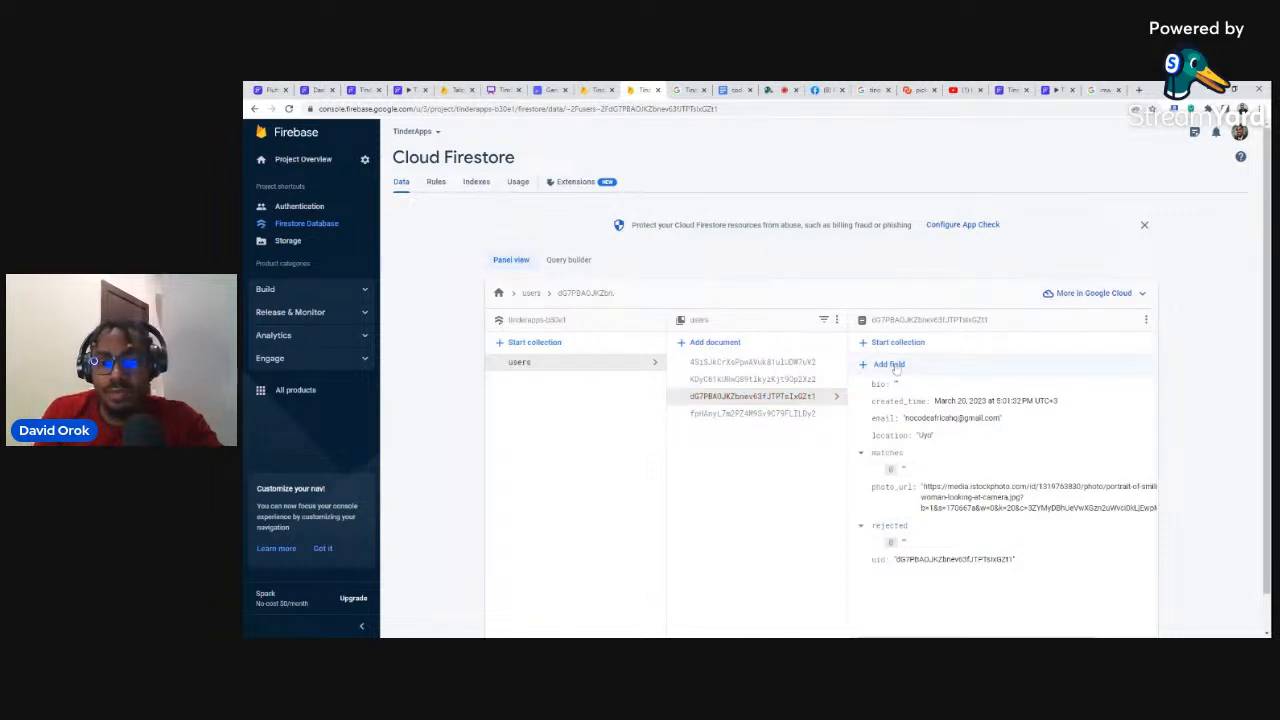
Step: Add gender 'F' and desiredGender 'M' string fields
left_click(893, 366)
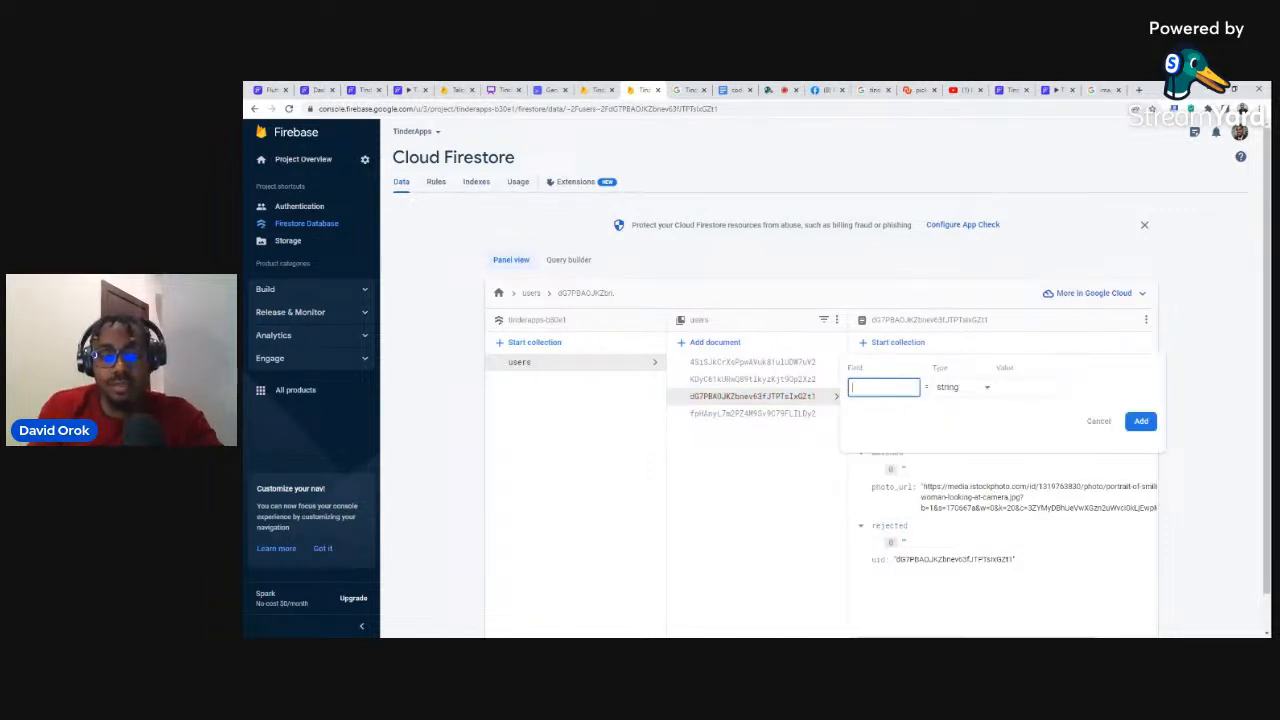
type("gender")
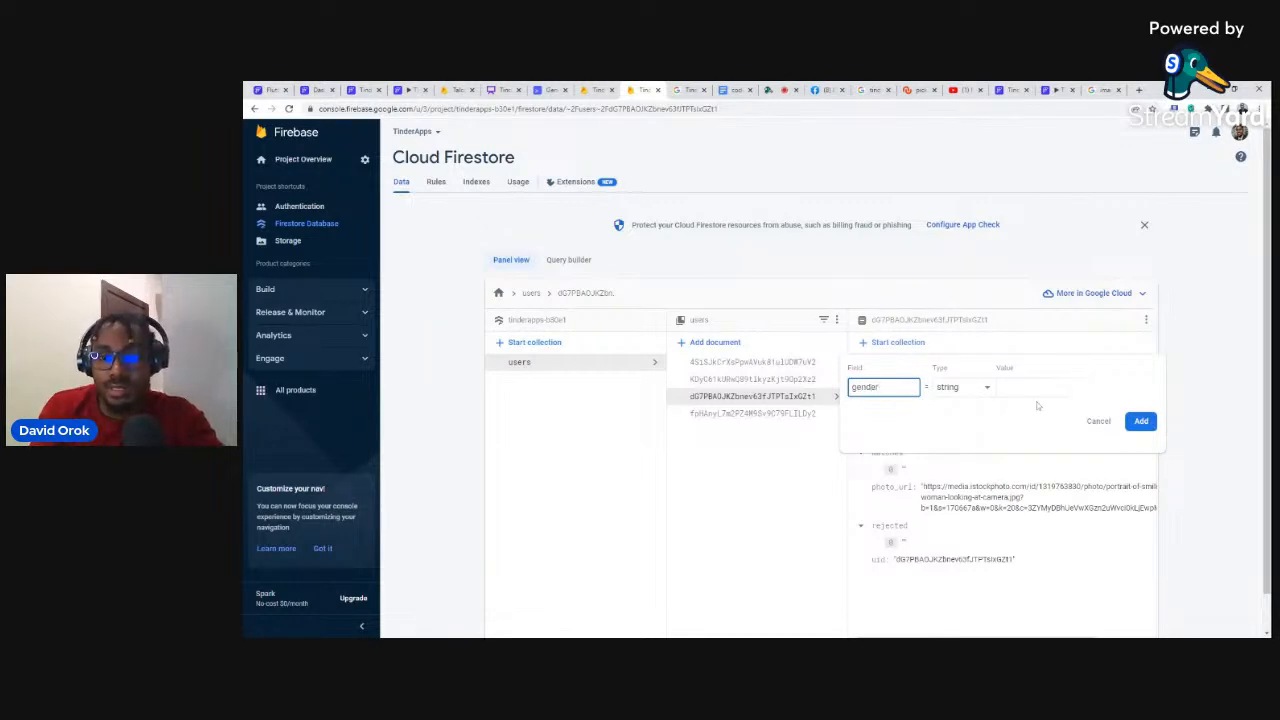
left_click(1032, 388)
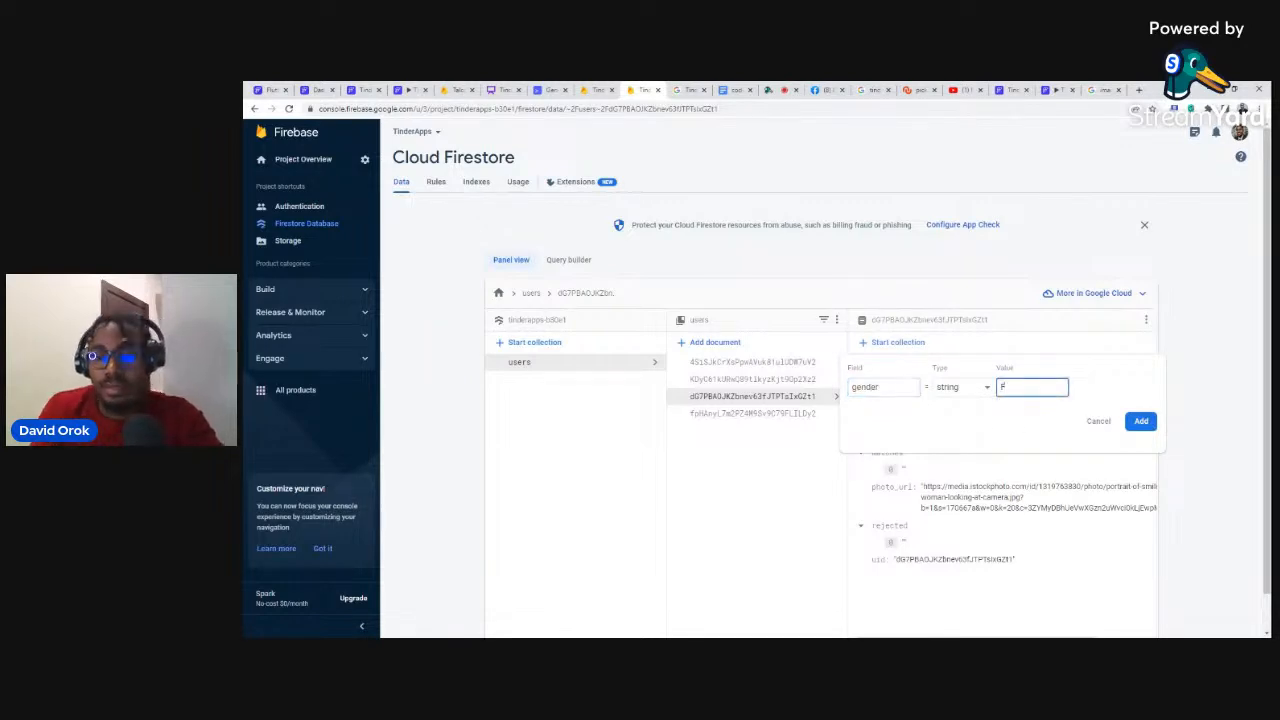
left_click(1141, 421)
left_click(889, 365)
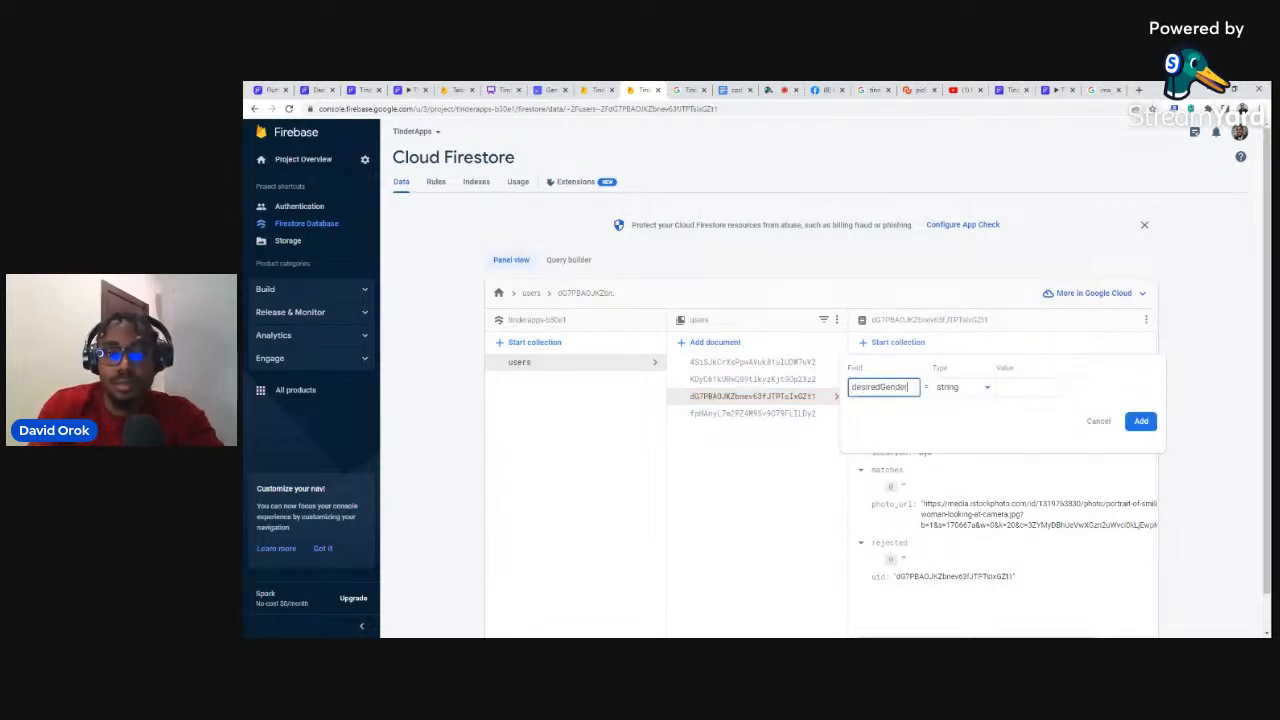
key("ctrl+a")
left_click(1032, 388)
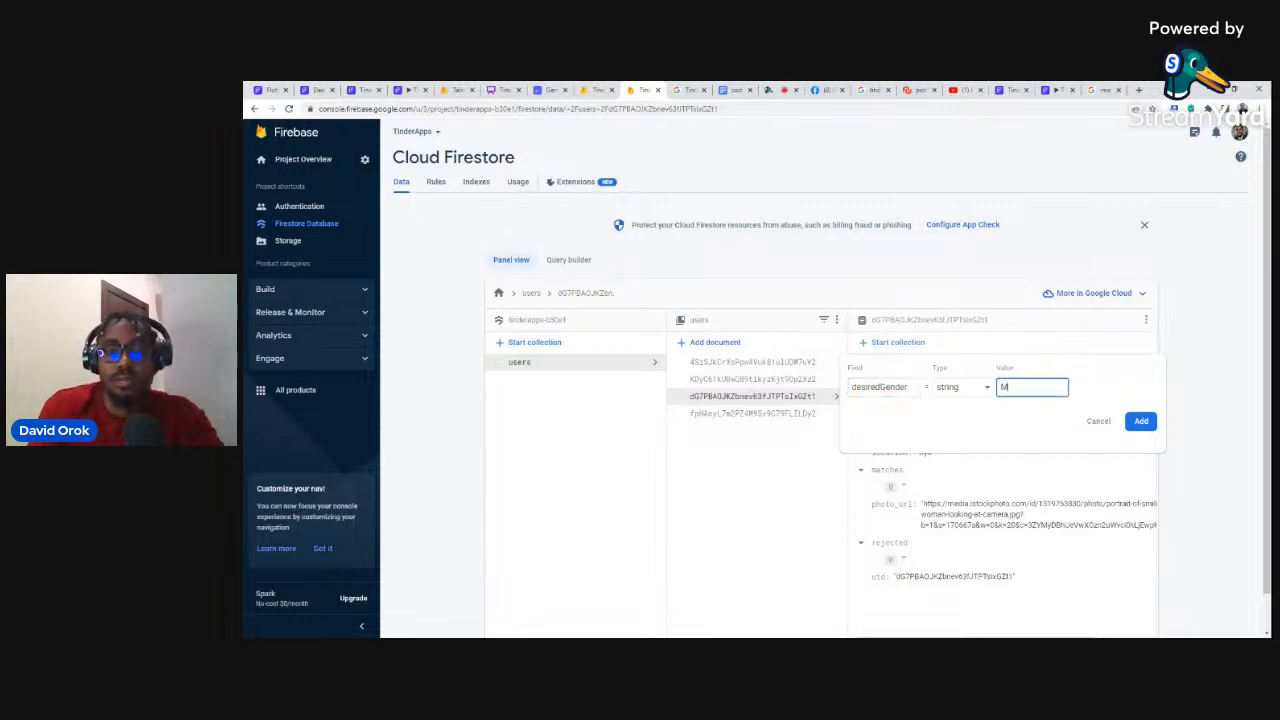
type("M")
left_click(1141, 424)
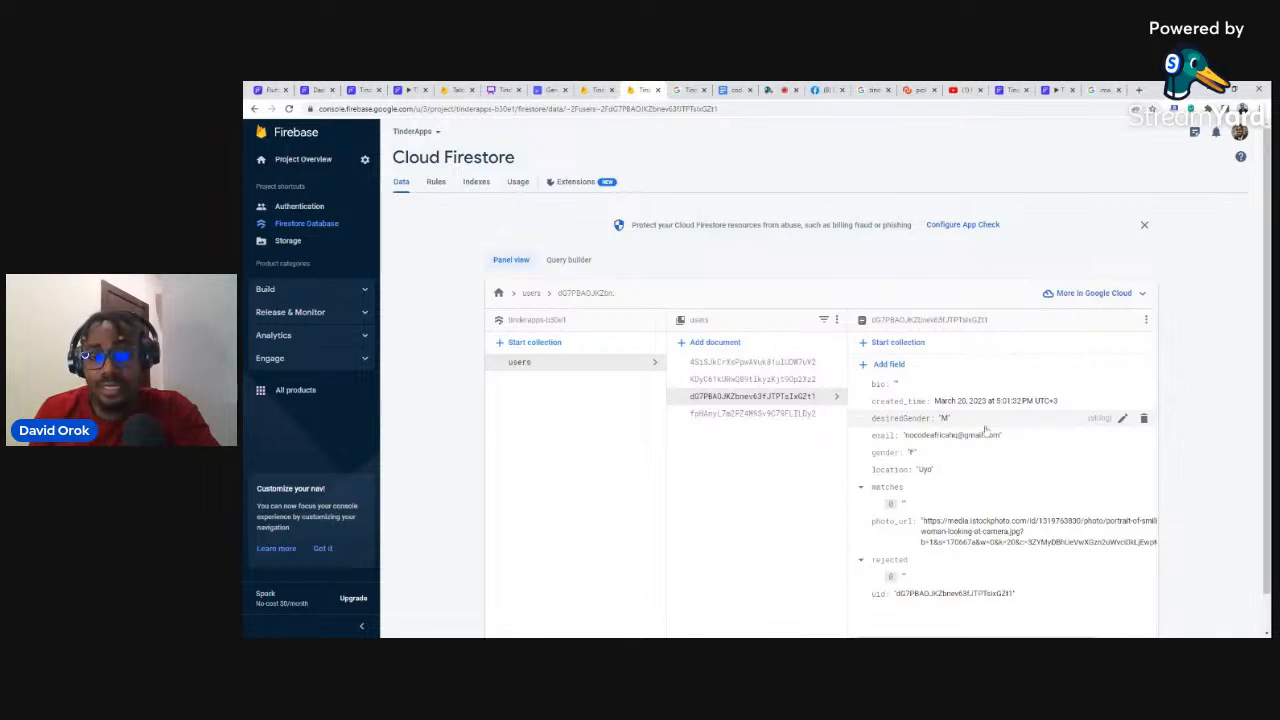
Step: Open the user document and add a bio field and a gender field set to 'F'
left_click(765, 413)
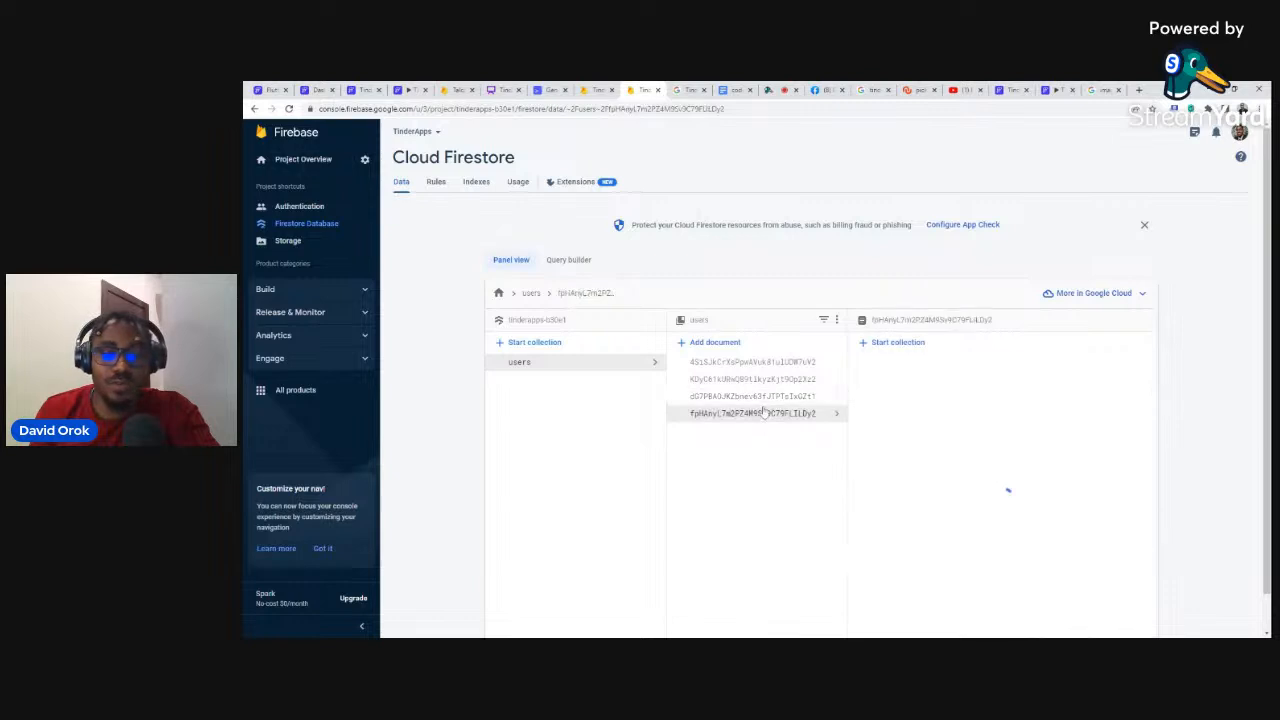
left_click(885, 366)
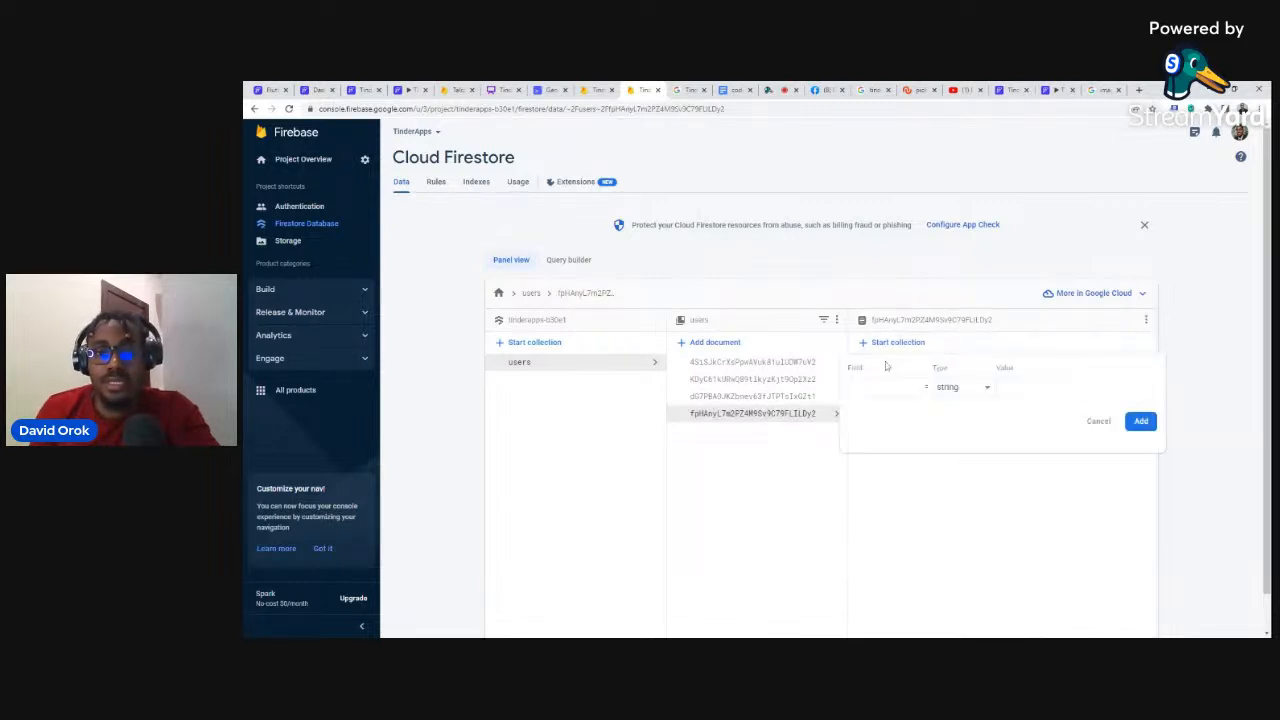
type("bio")
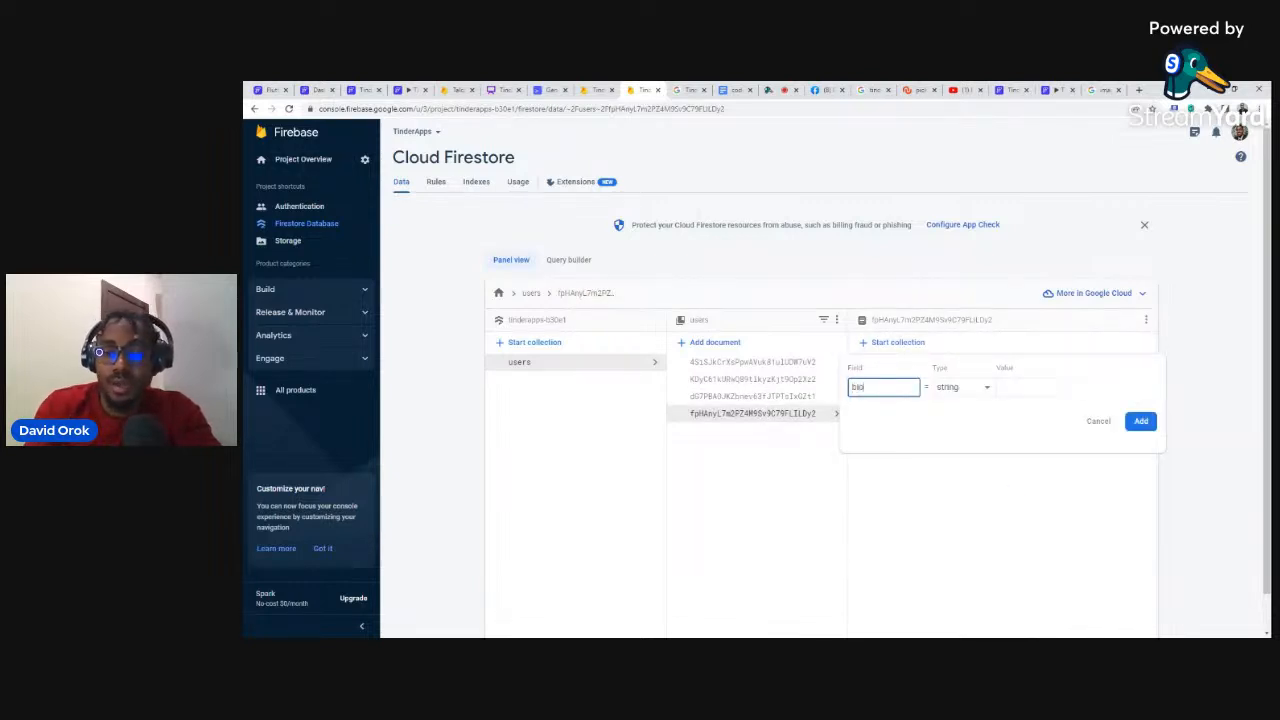
key("Tab")
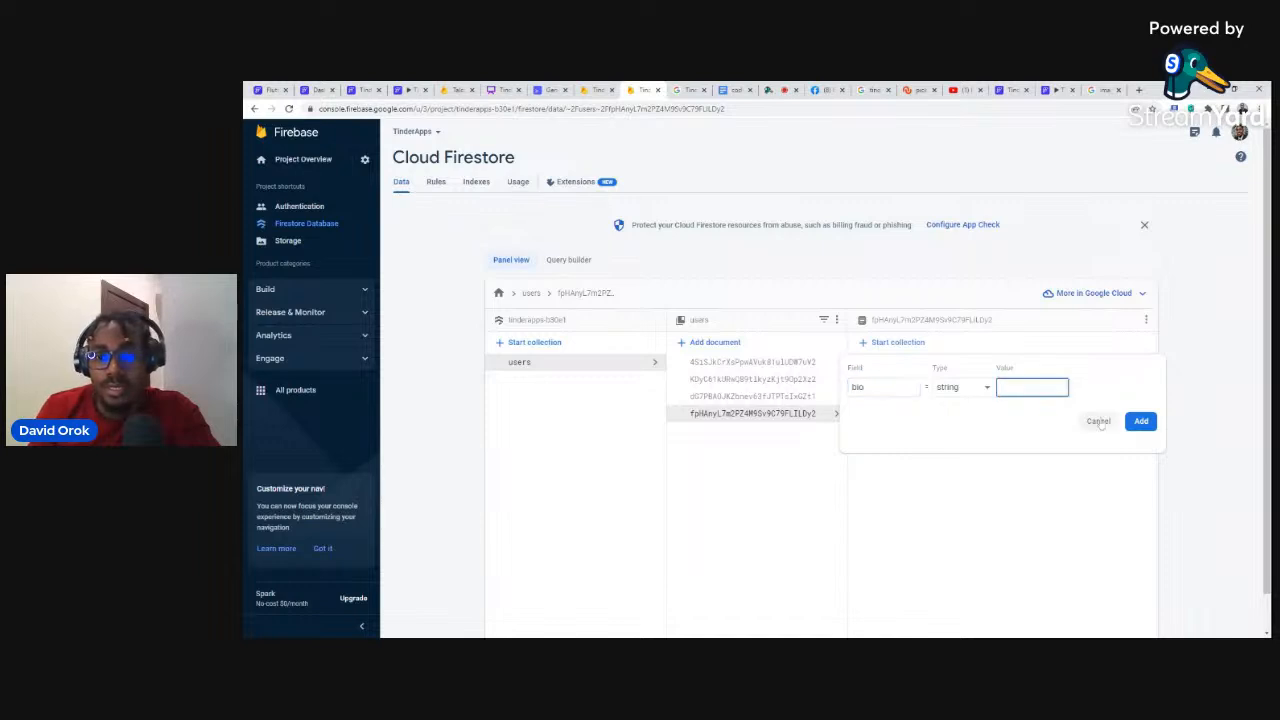
left_click(1141, 421)
left_click(888, 365)
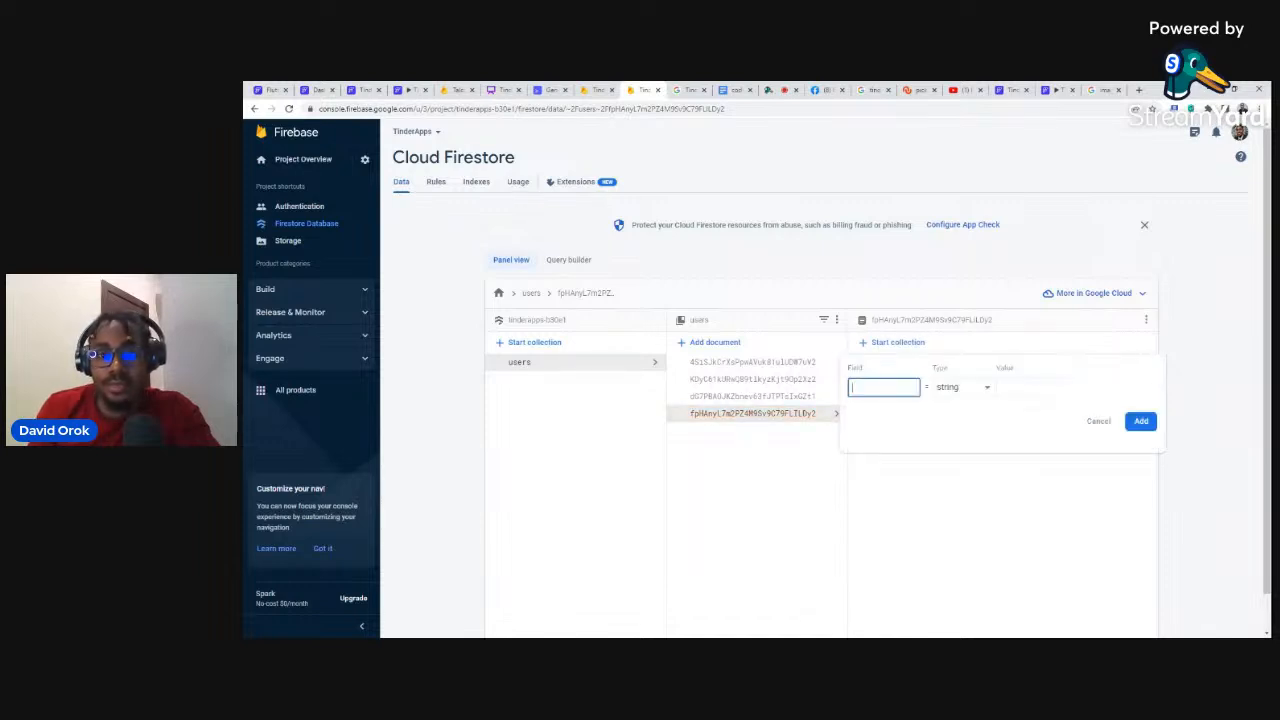
type("gender")
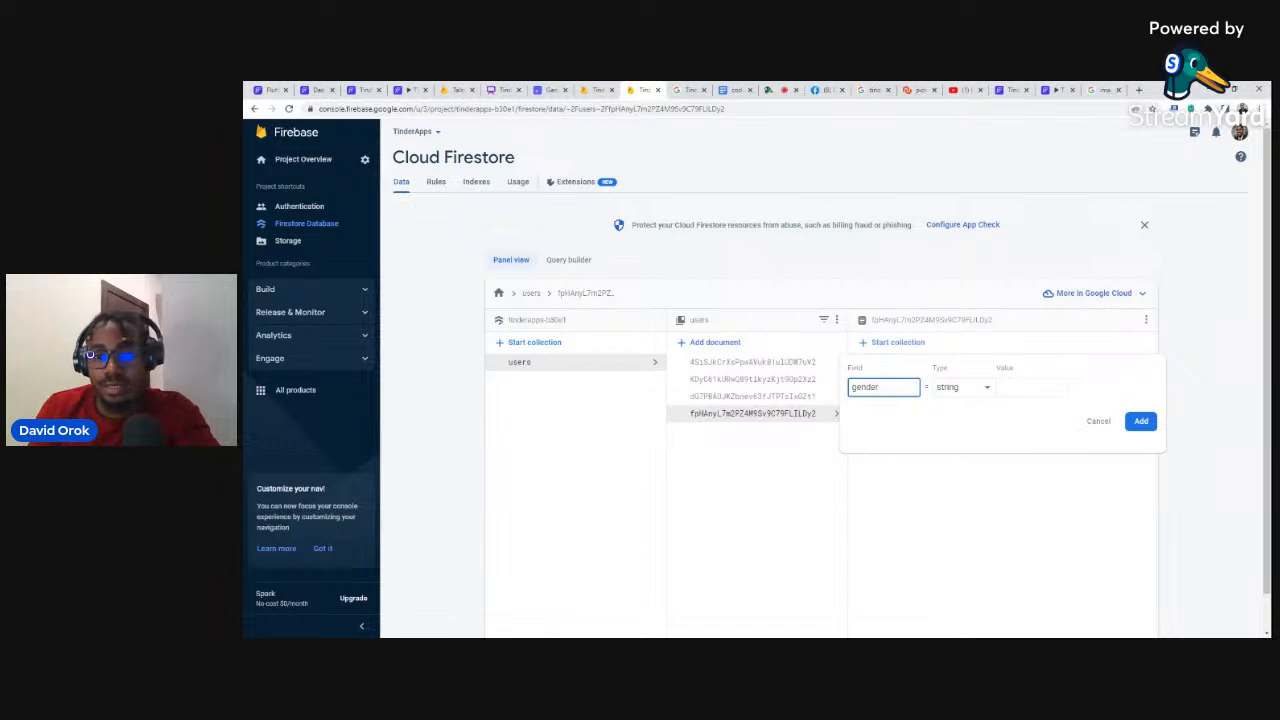
left_click(1000, 387)
type("f")
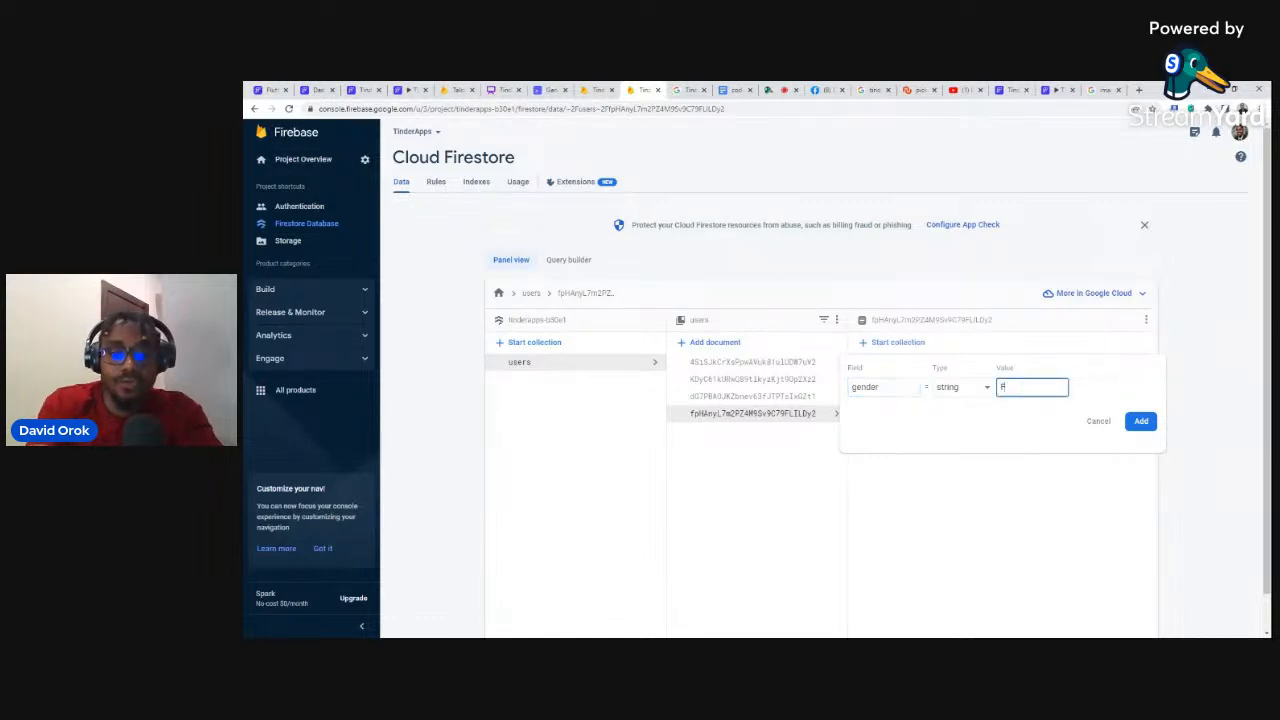
left_click(1142, 421)
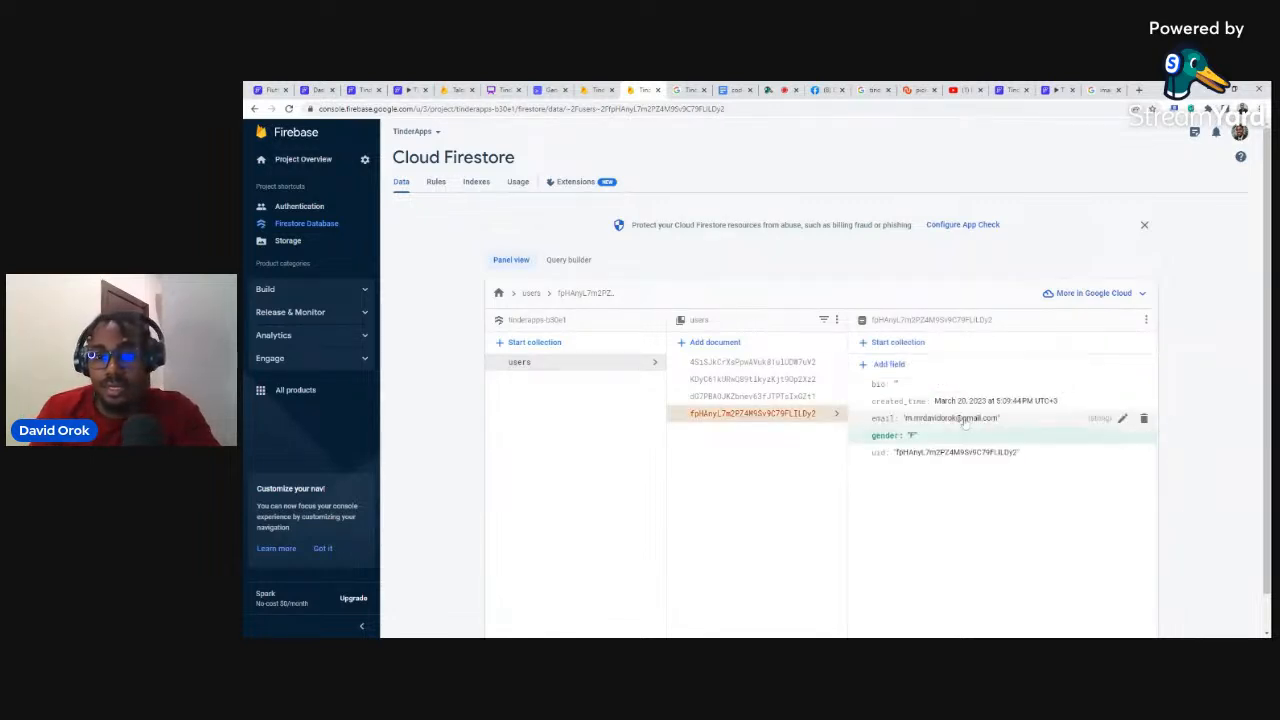
Step: Add desiredGender 'M' and location 'USA' fields, then start naming a photo field
left_click(889, 369)
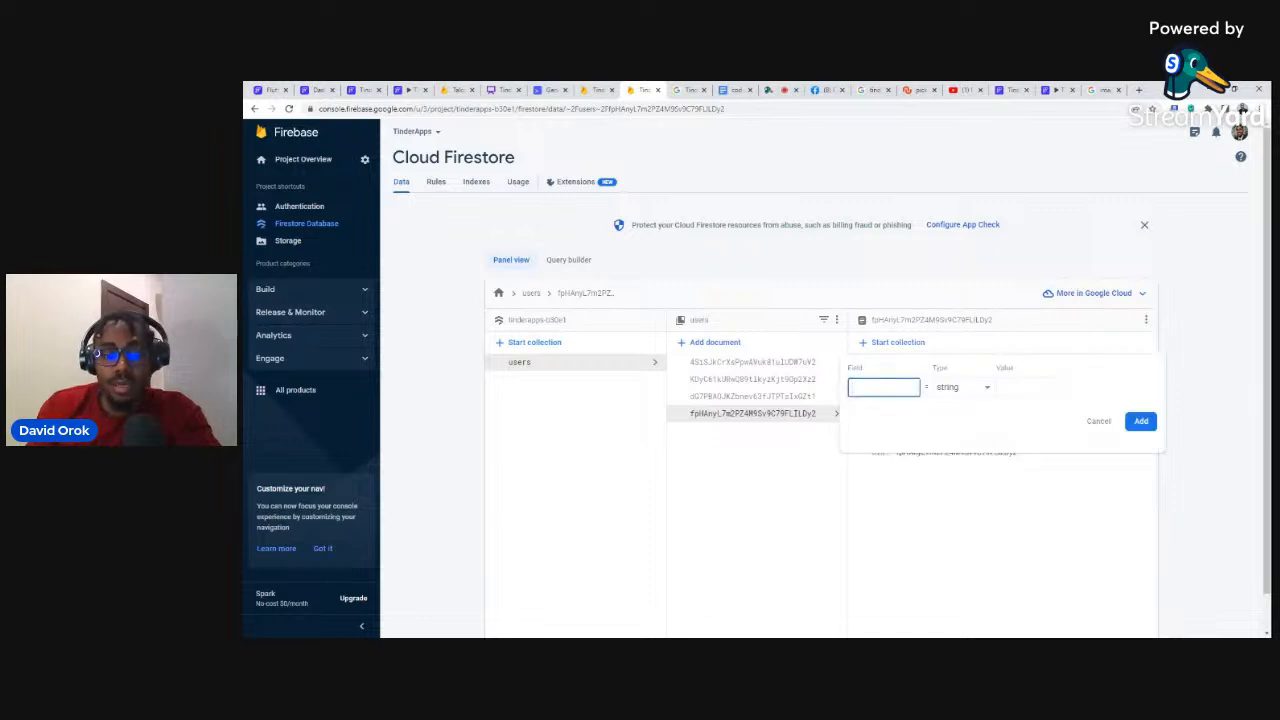
type("desiredGender")
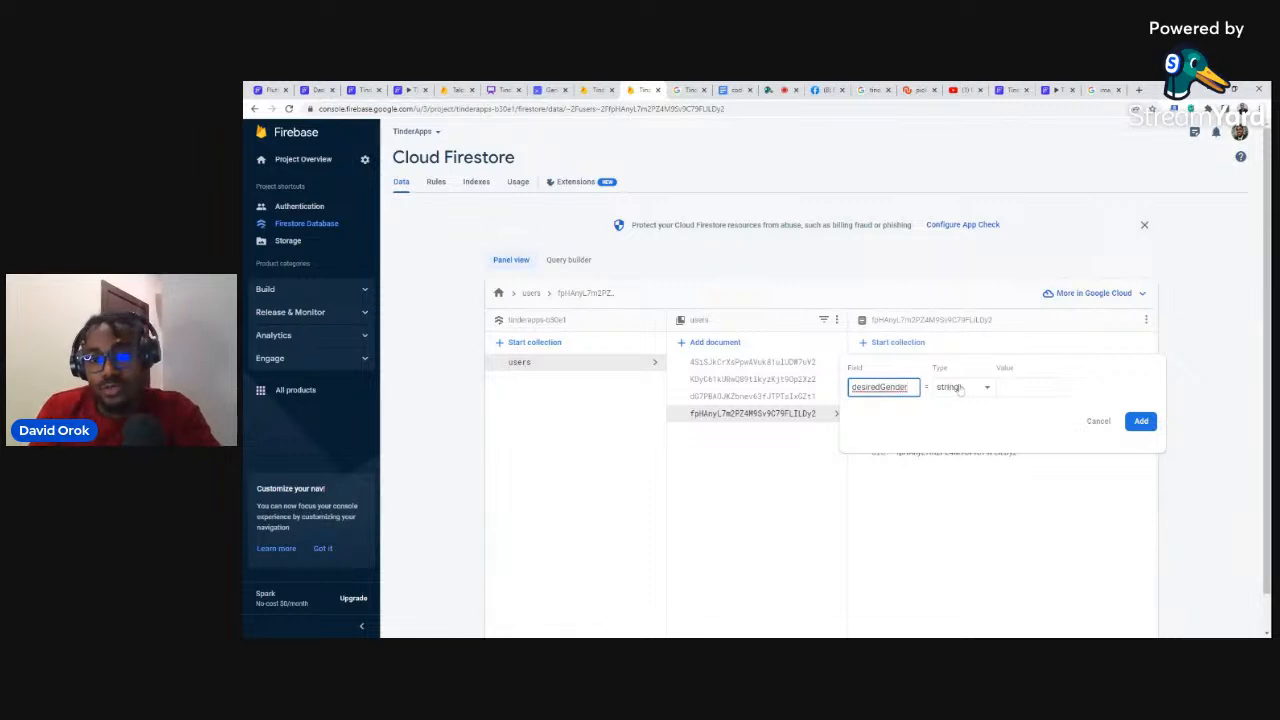
left_click(1000, 387)
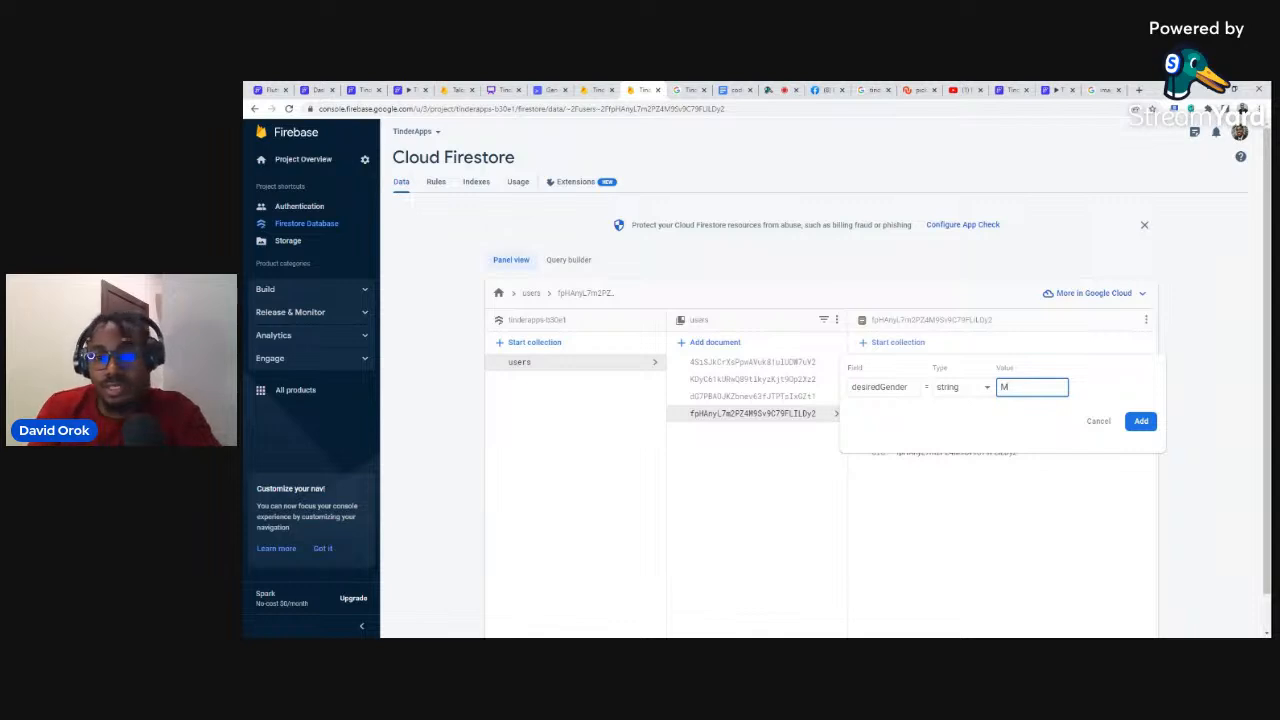
left_click(1141, 421)
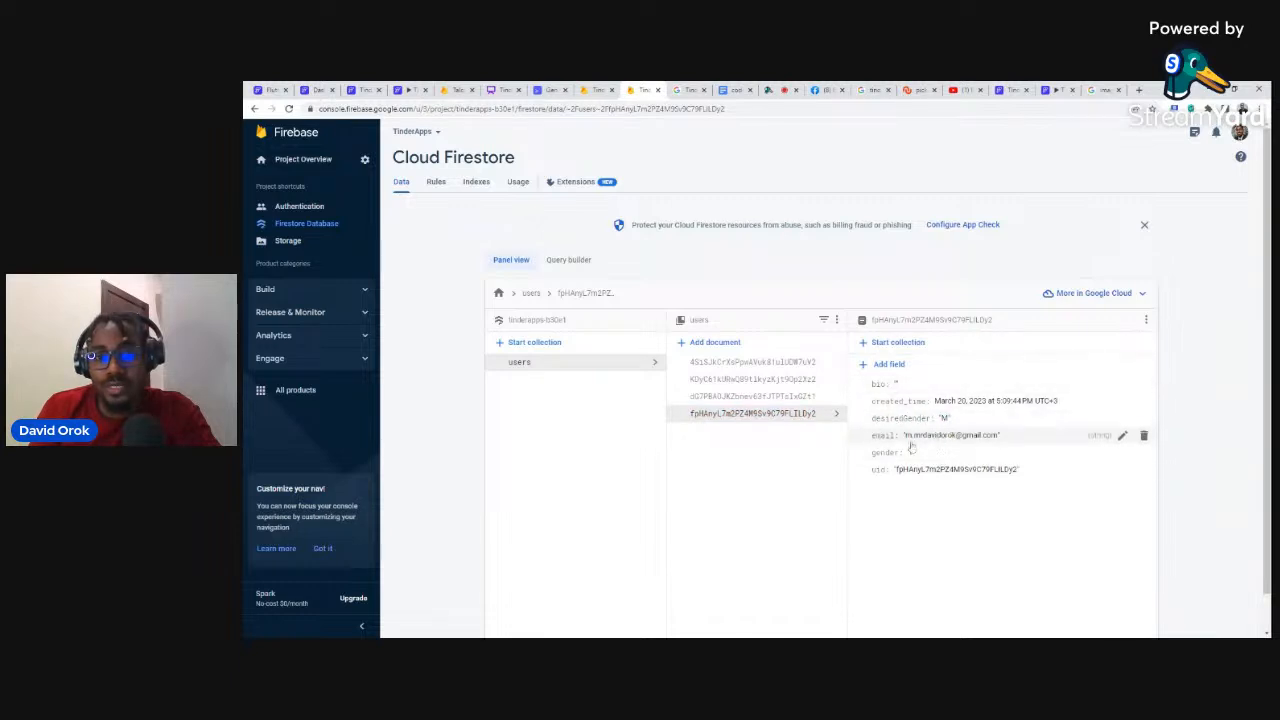
left_click(886, 365)
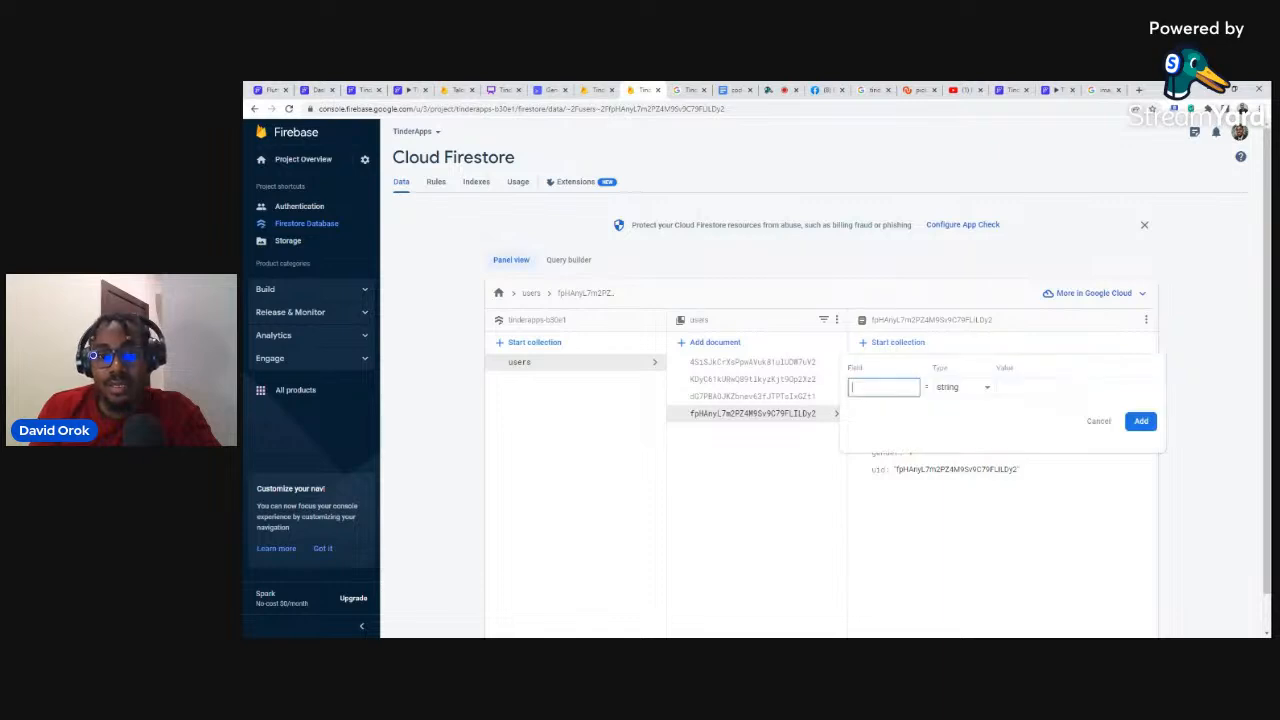
type("locatio")
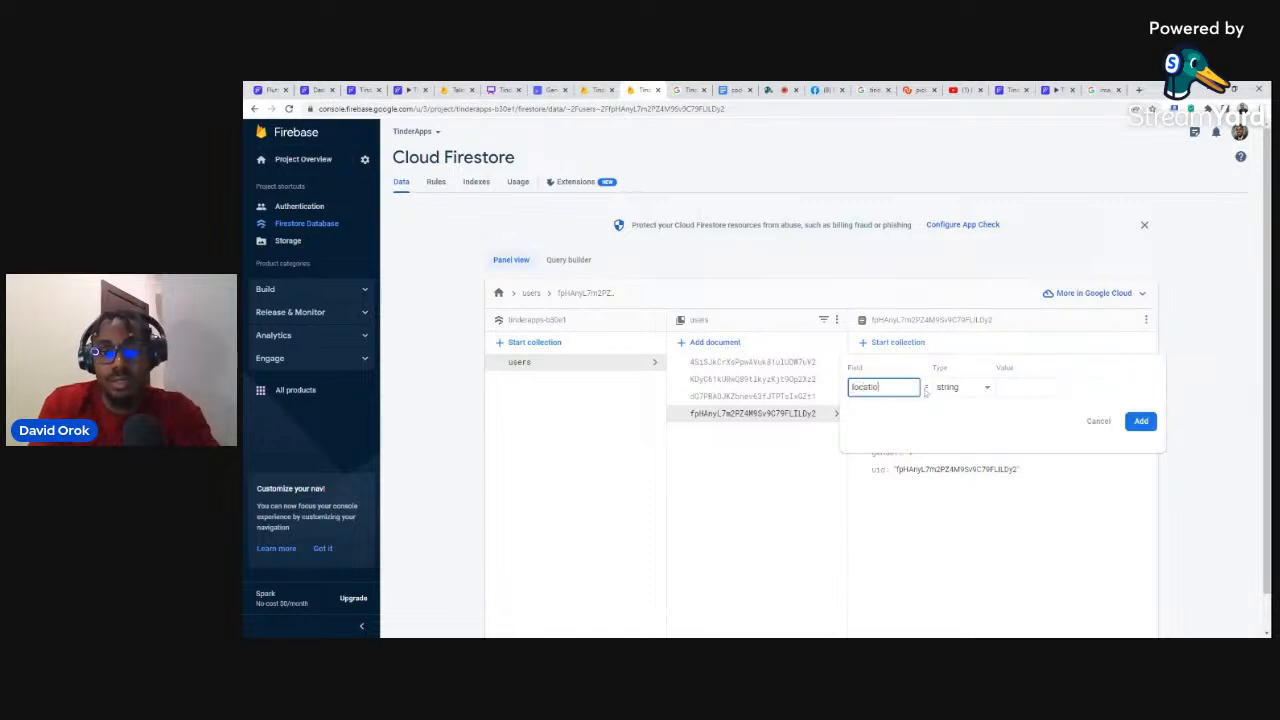
type("n")
left_click(1034, 388)
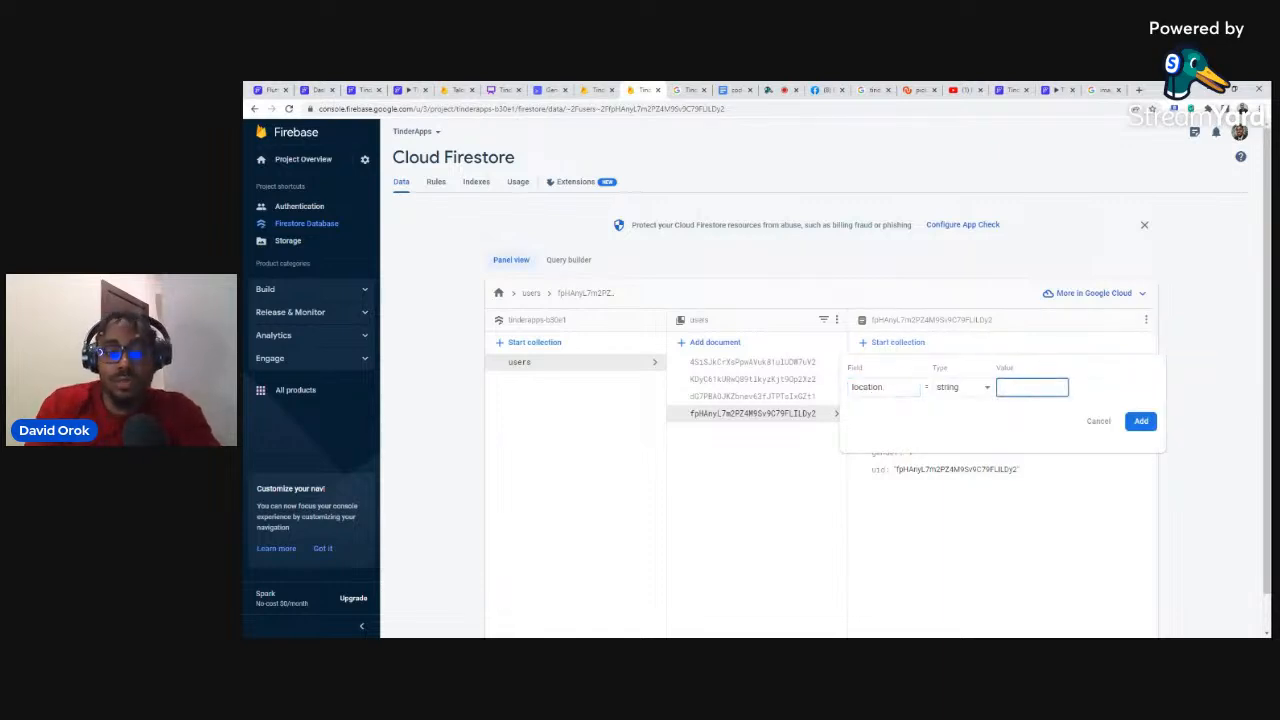
type("USA")
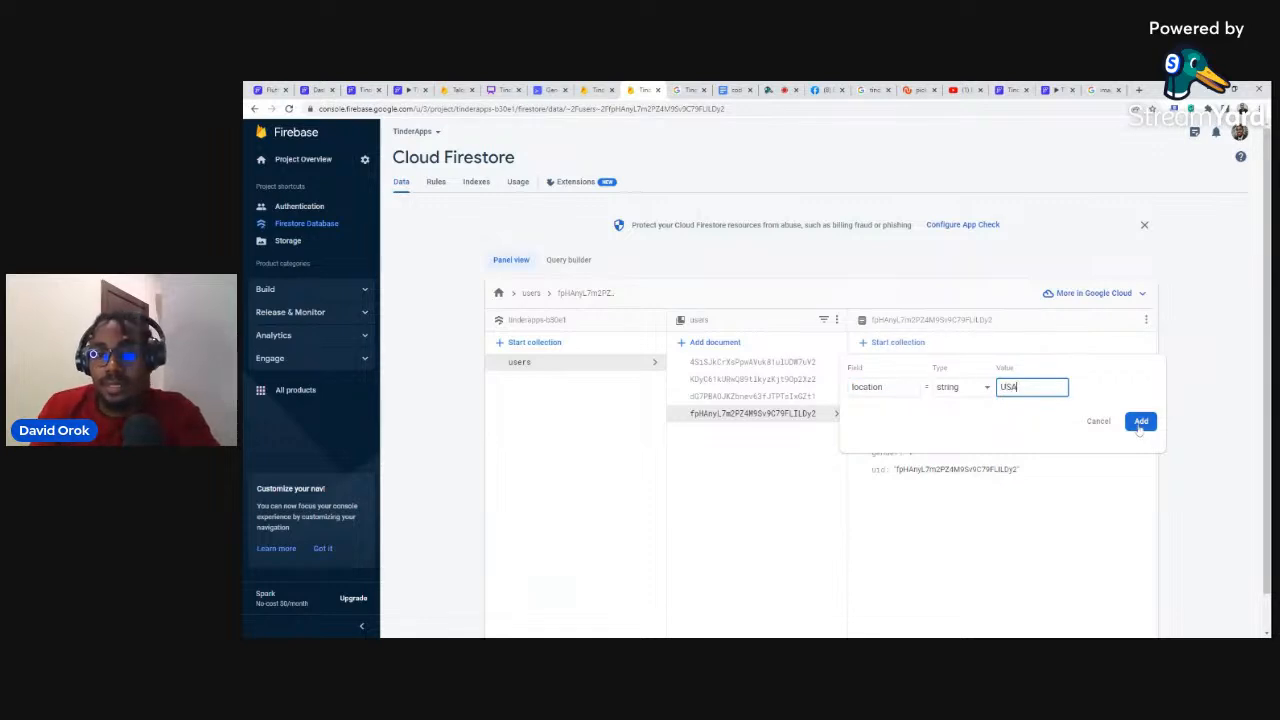
left_click(1140, 422)
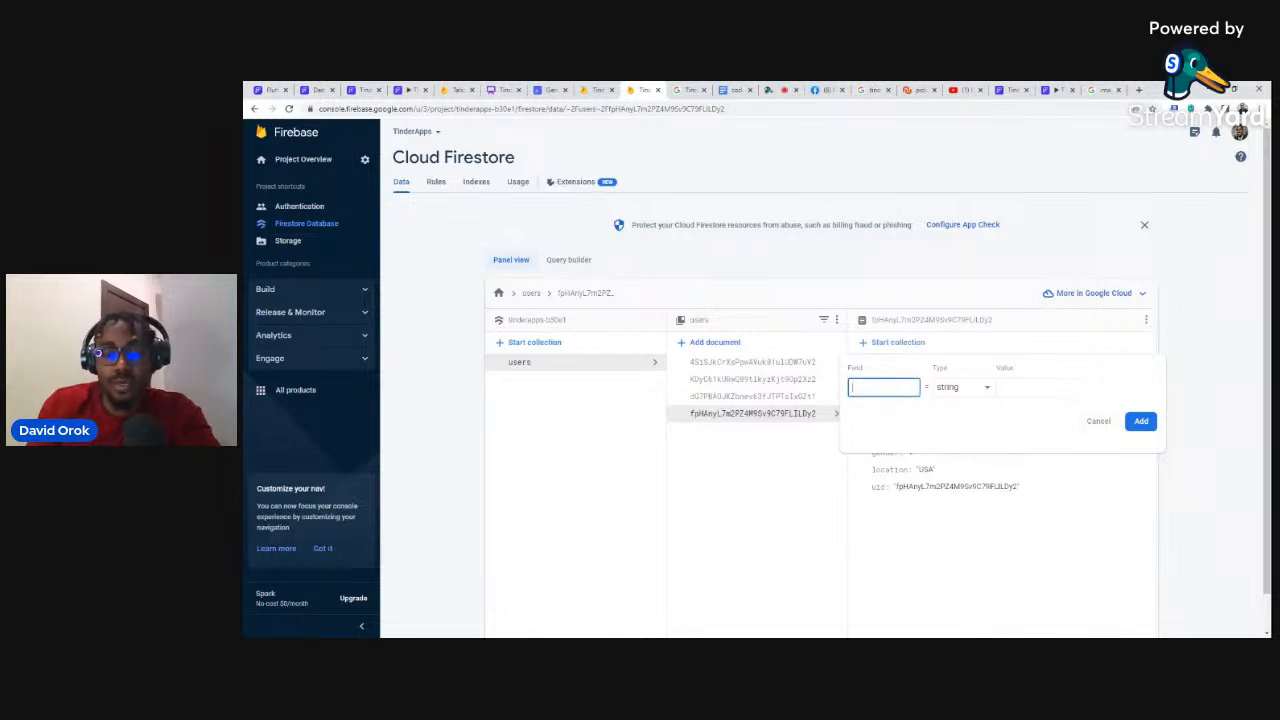
type("photo_url")
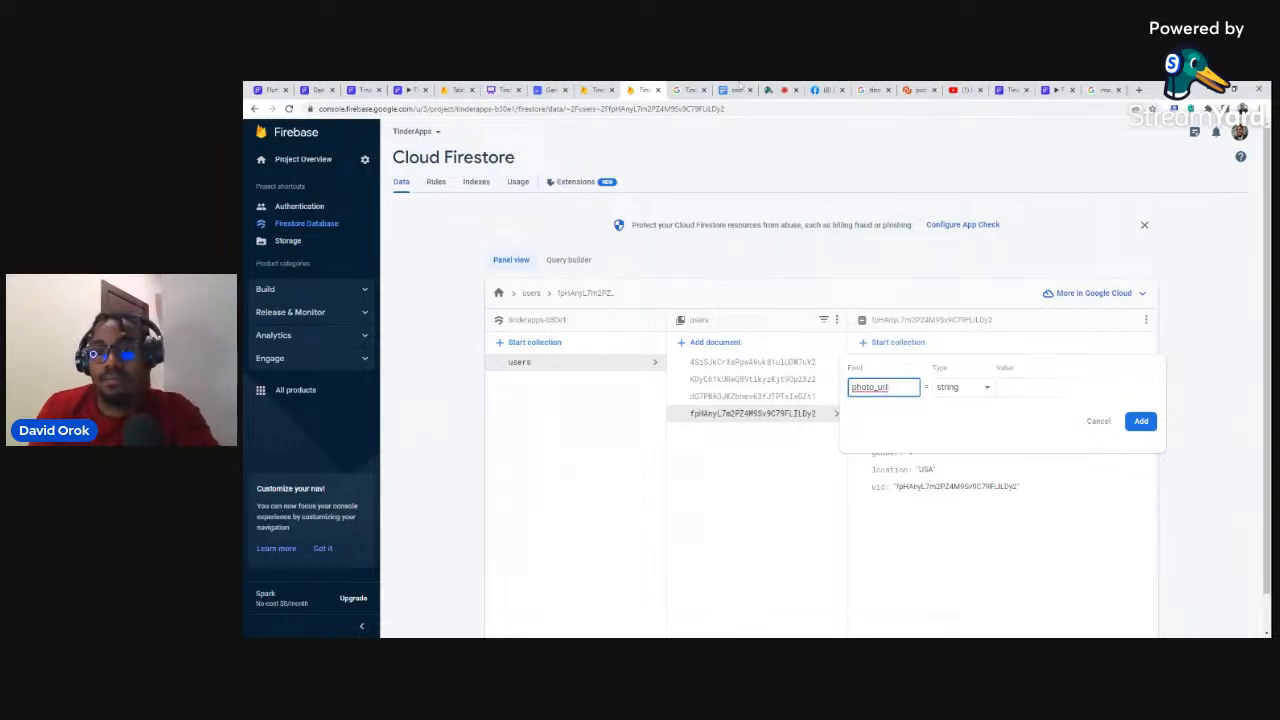
Step: Paste the Medical News Today woman portrait's image URL as the photo_url value and save
left_click(1105, 89)
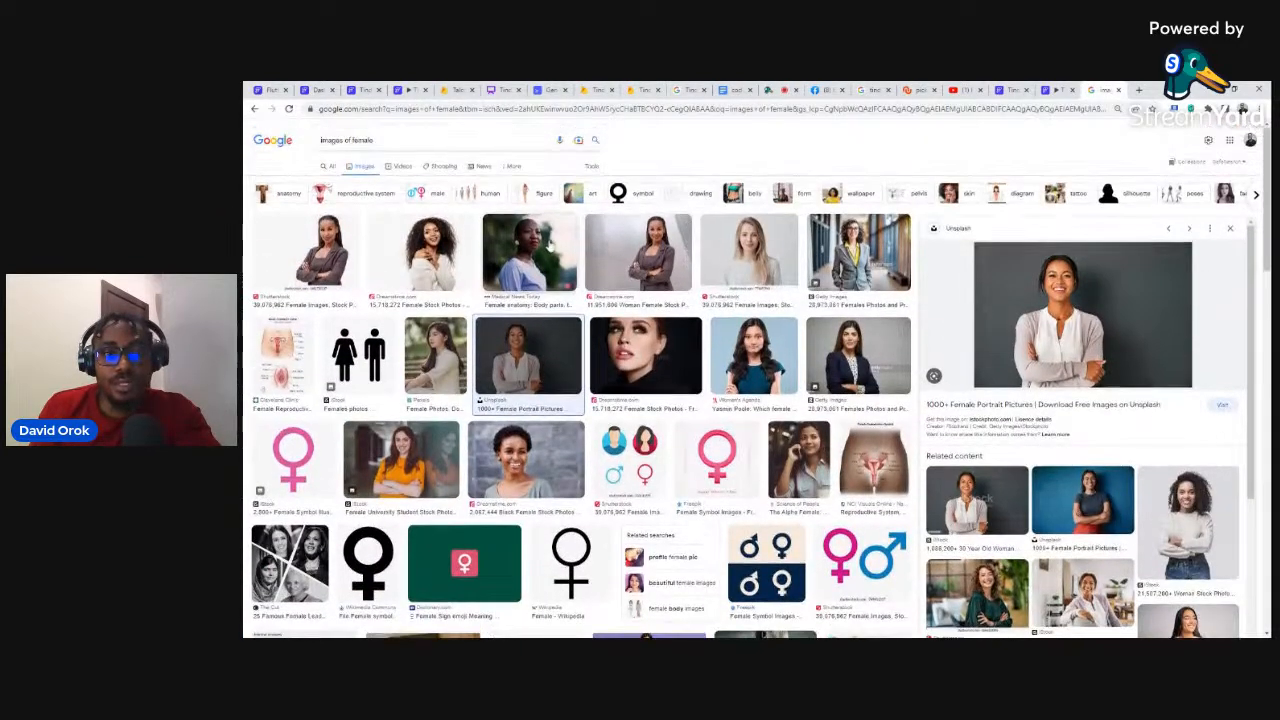
left_click(546, 244)
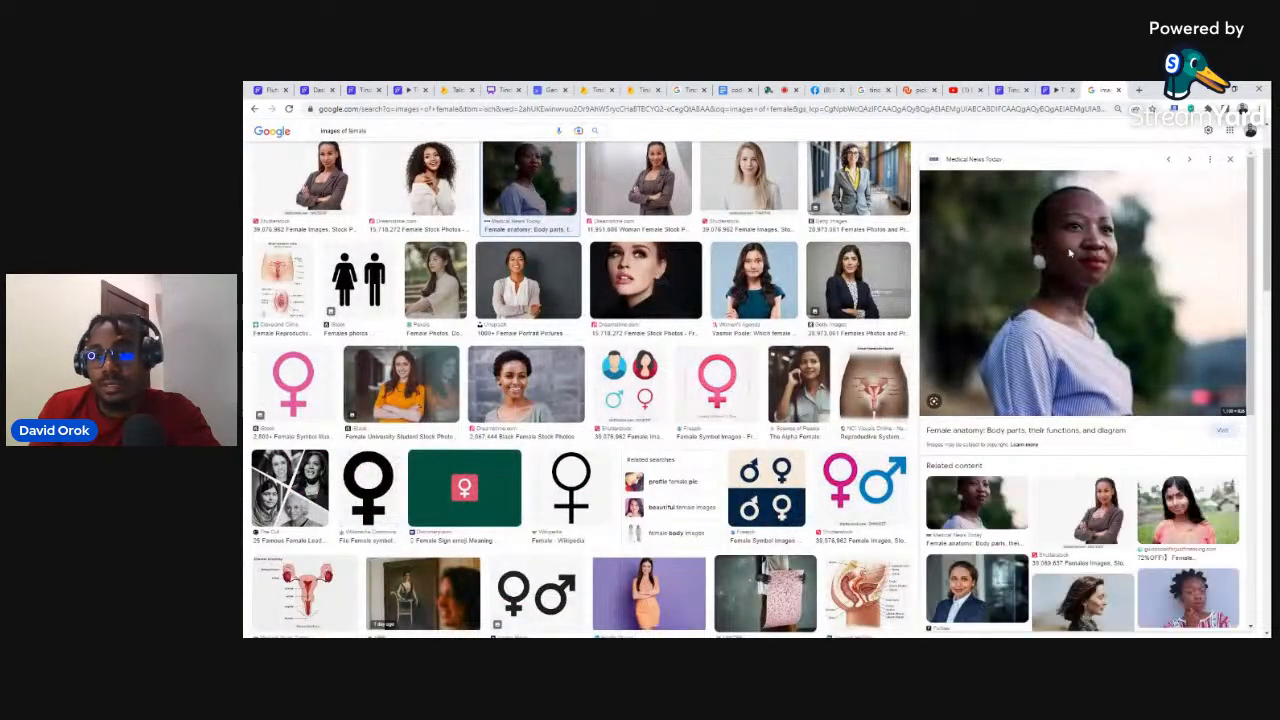
left_click(640, 89)
left_click(1030, 387)
key("ctrl+v")
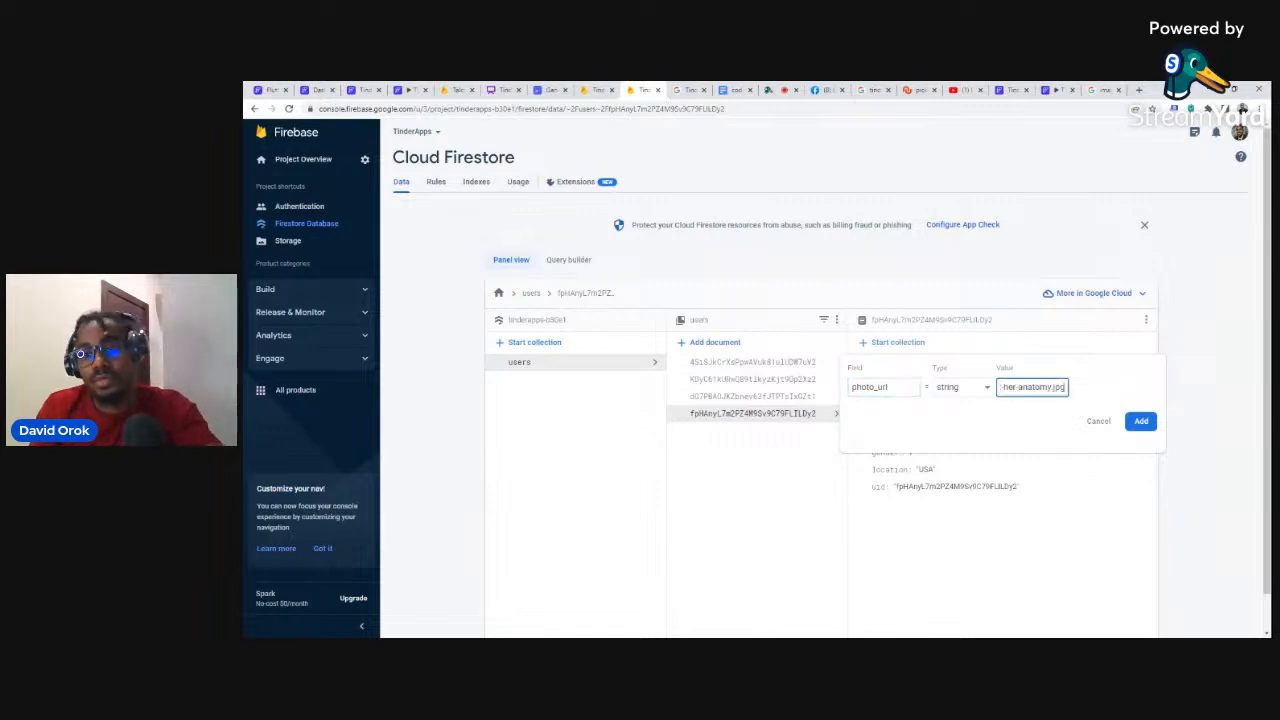
left_click(1142, 421)
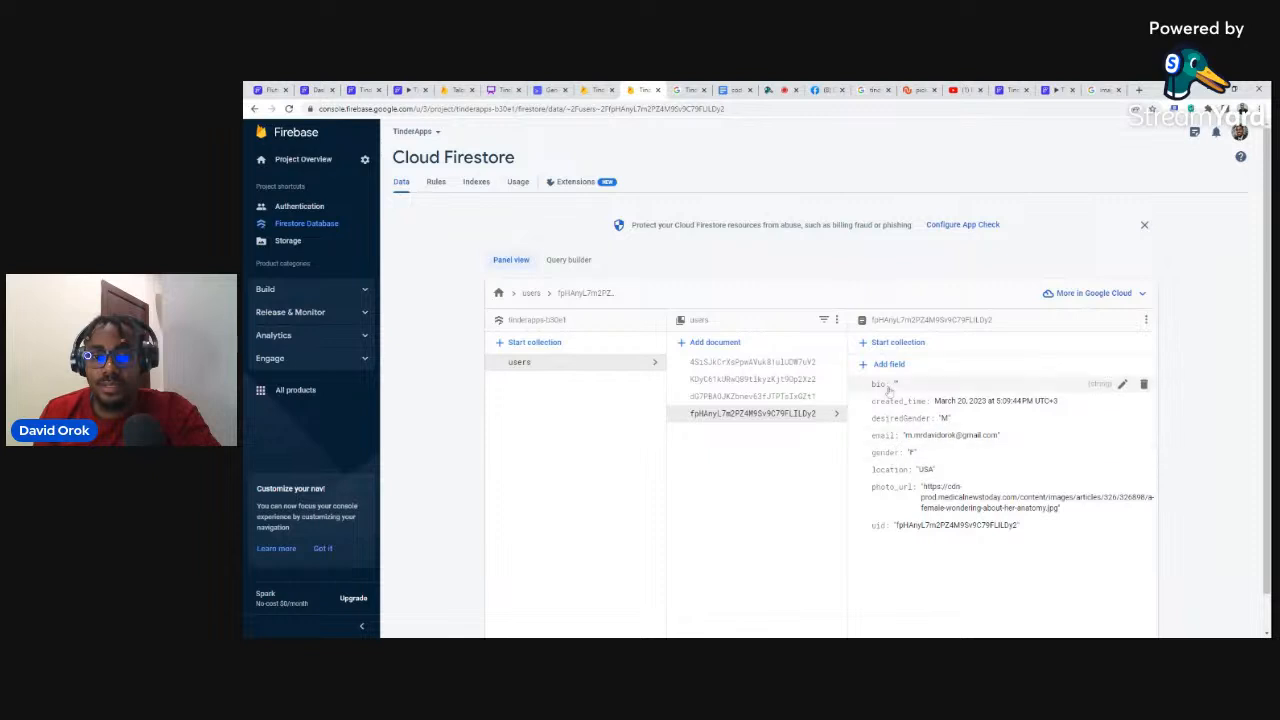
Step: Add a 'matches' field of type array to the user document
left_click(885, 366)
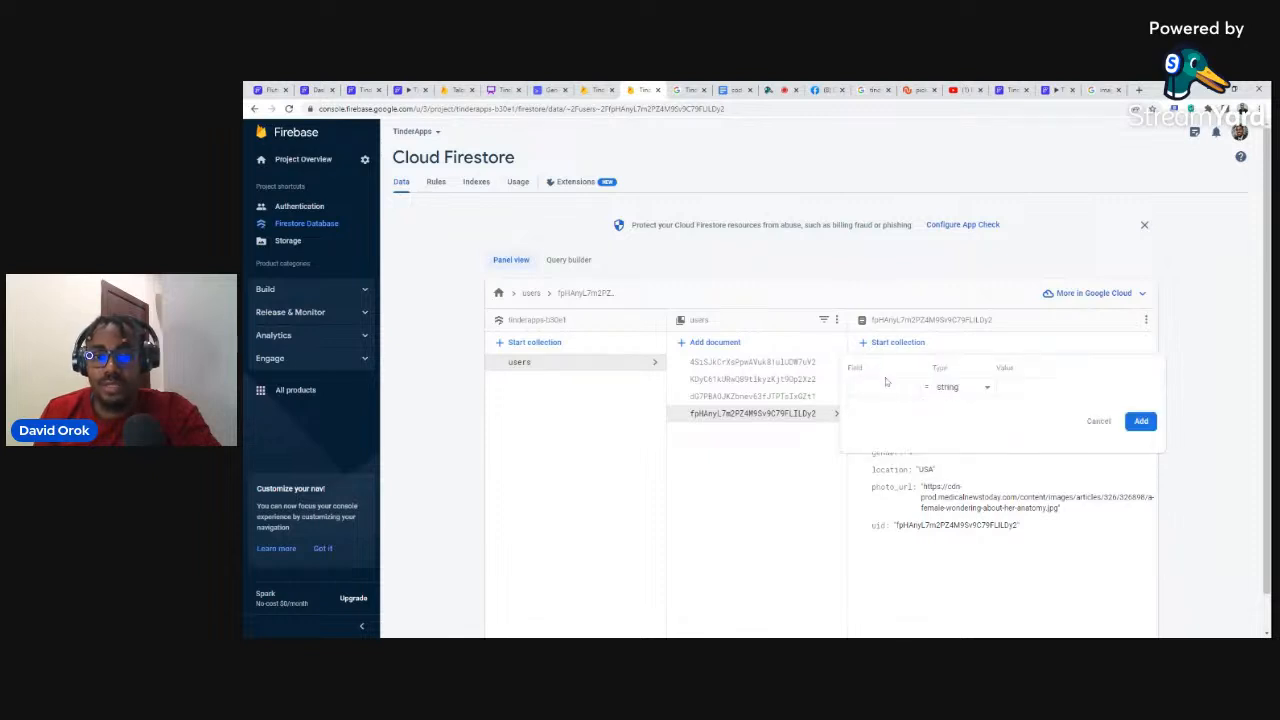
type("matches")
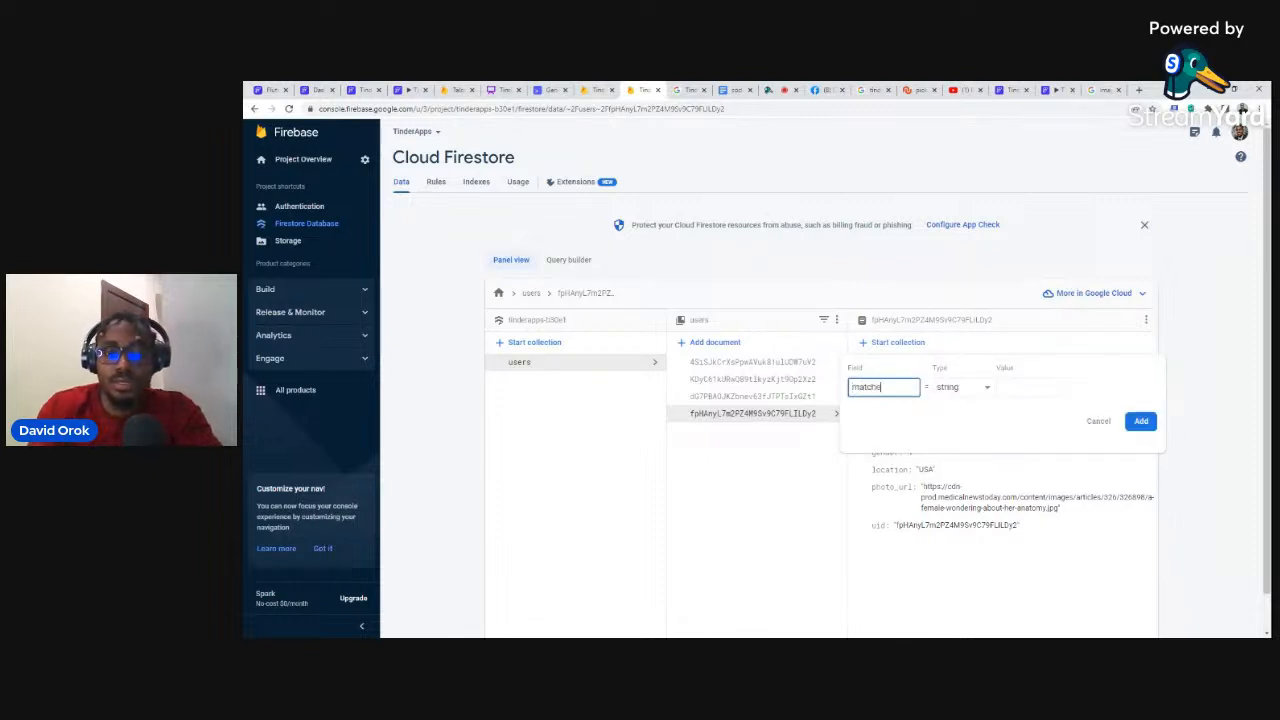
left_click(960, 390)
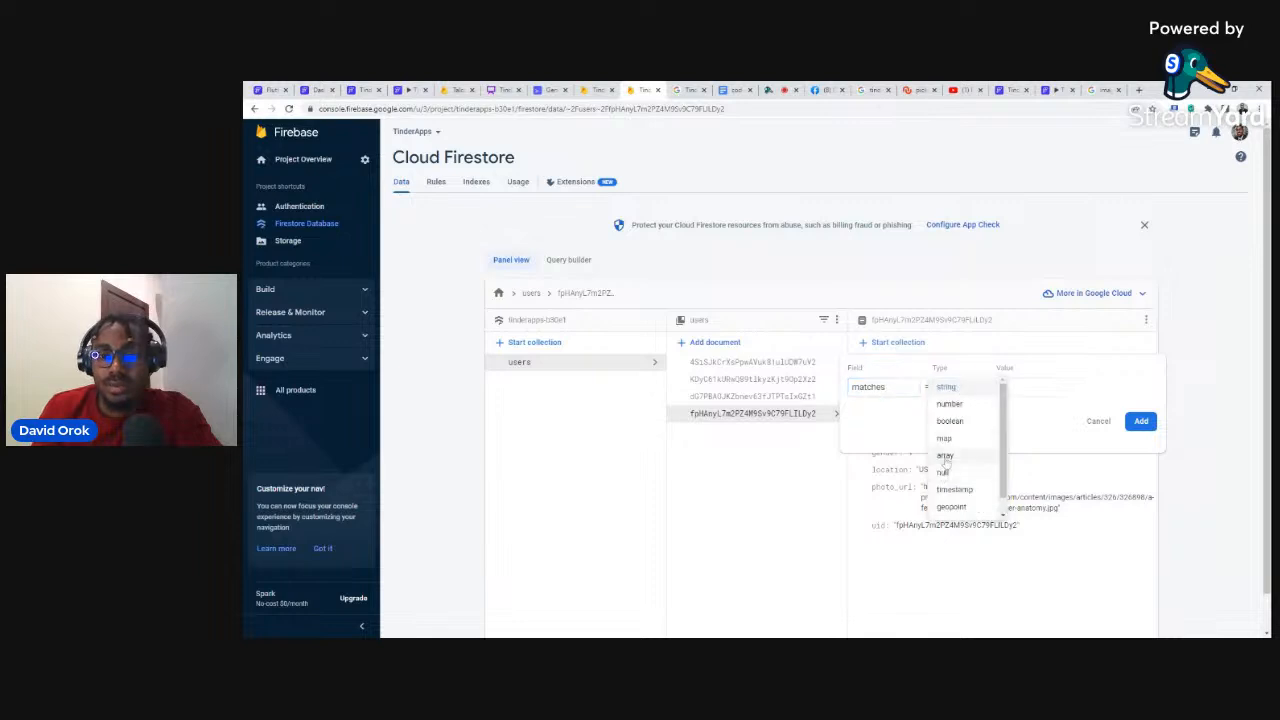
left_click(945, 457)
left_click(1145, 489)
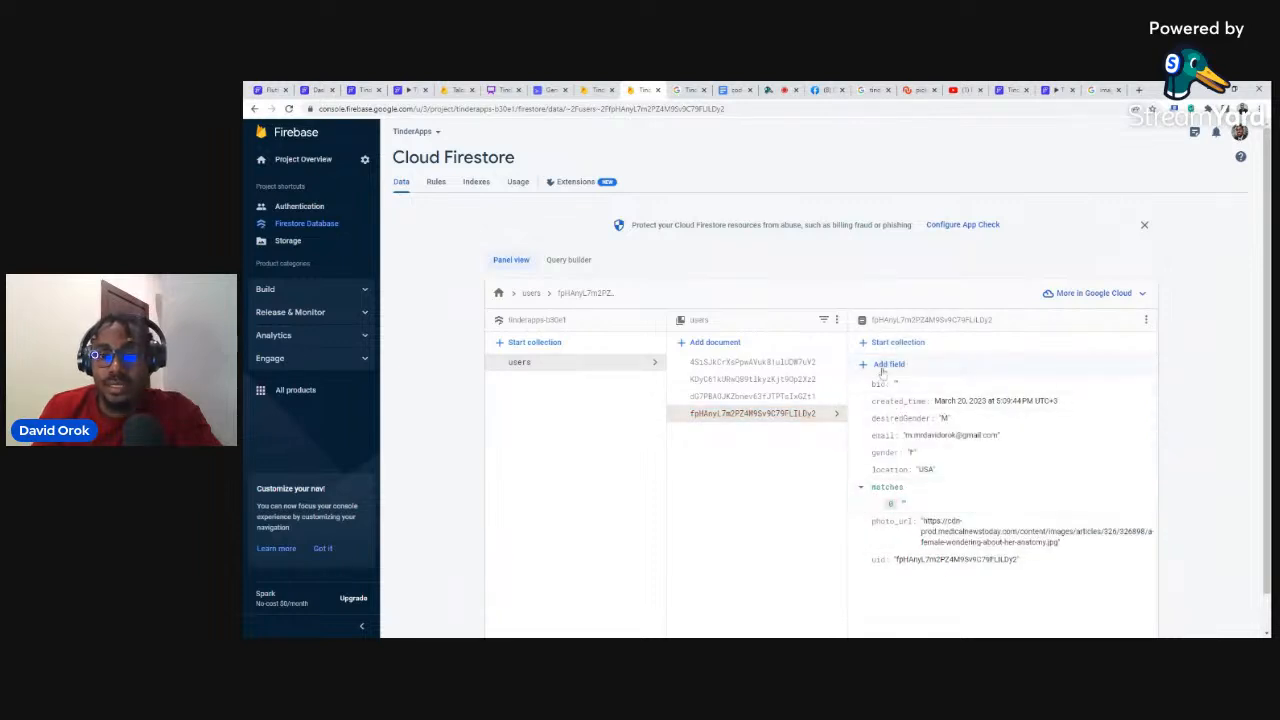
Step: Add a 'rejected' array field, then open the next user document
left_click(884, 369)
type("ra")
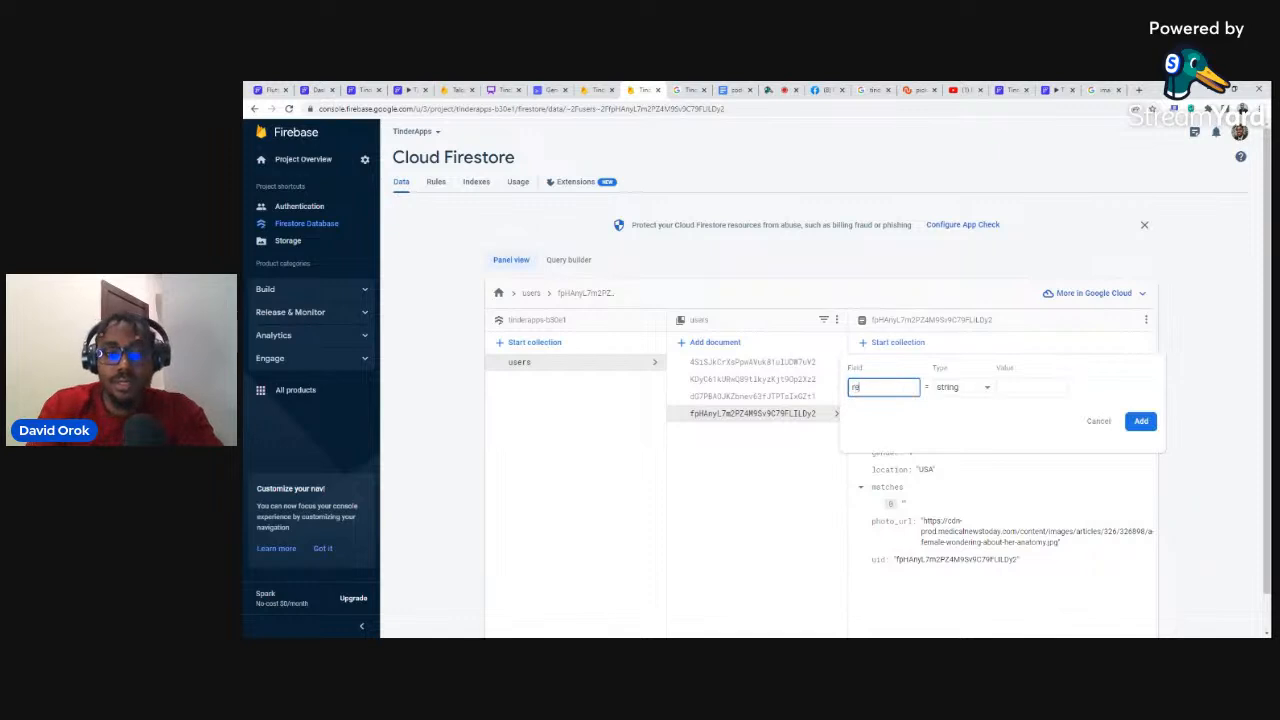
type("jected")
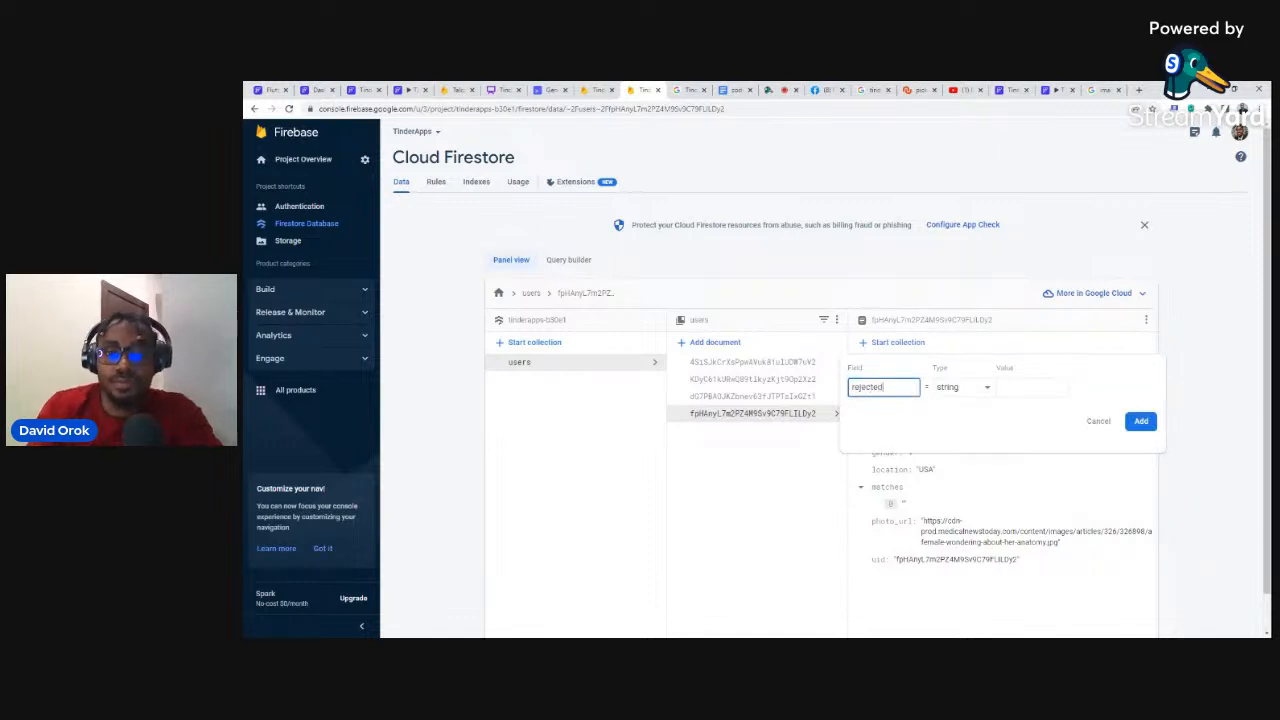
left_click(958, 388)
left_click(958, 460)
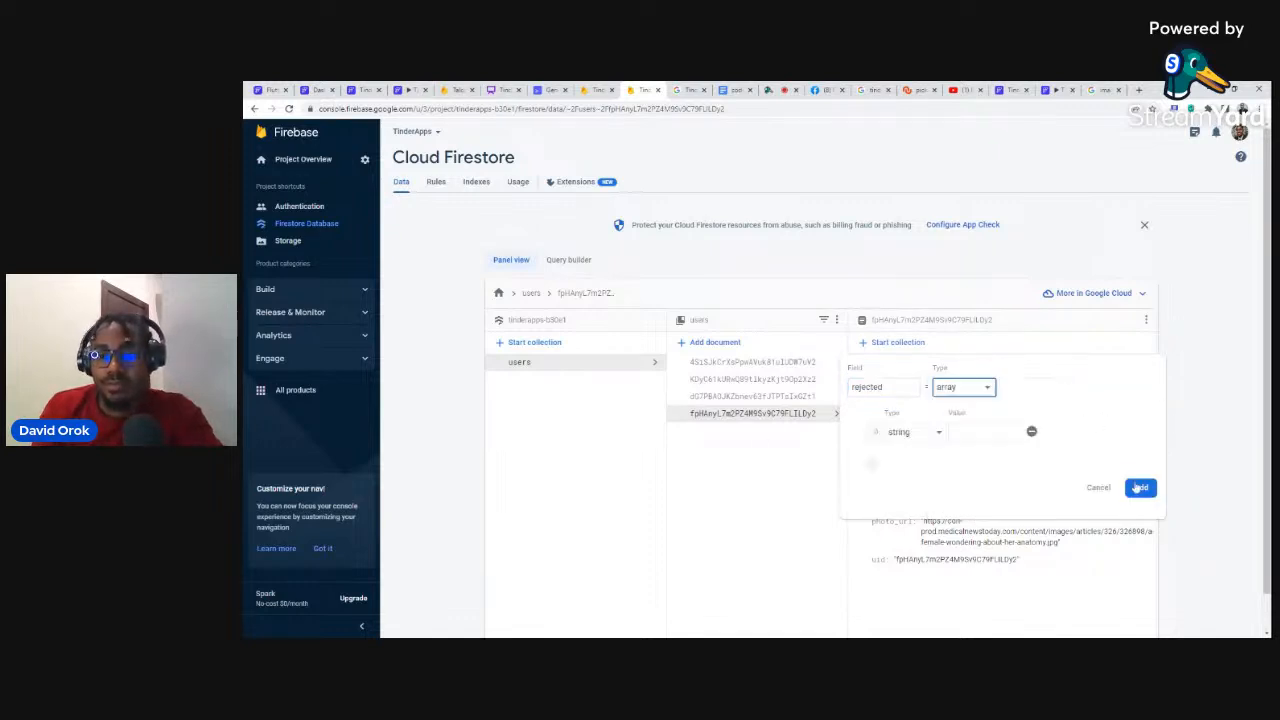
left_click(1139, 487)
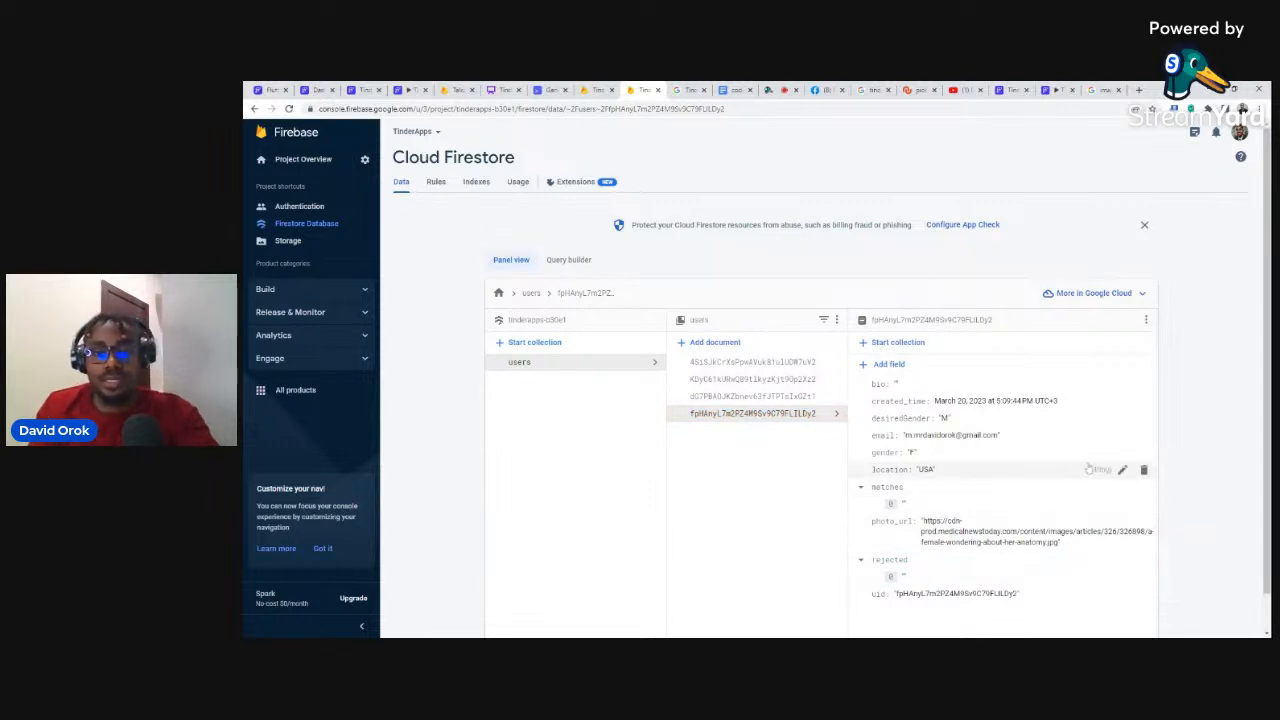
left_click(770, 397)
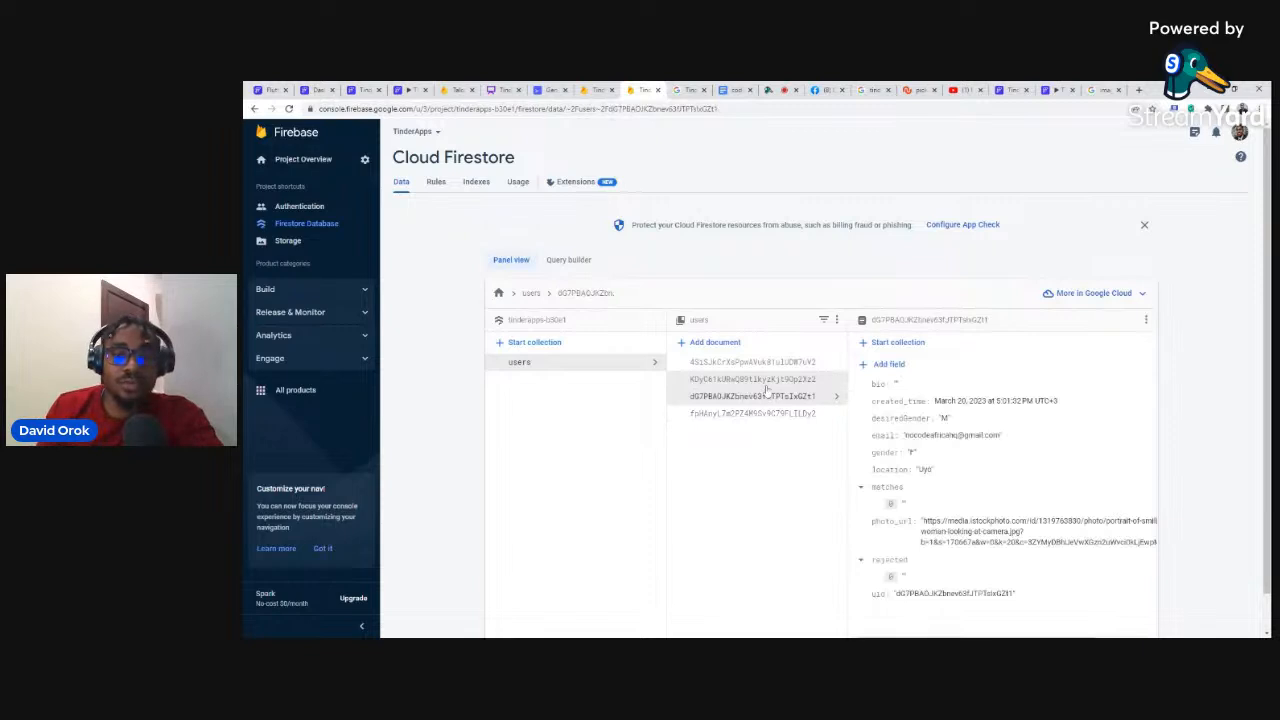
Step: Inspect the two remaining user documents' fields, then return to the FlutterFlow Tinder project
left_click(770, 381)
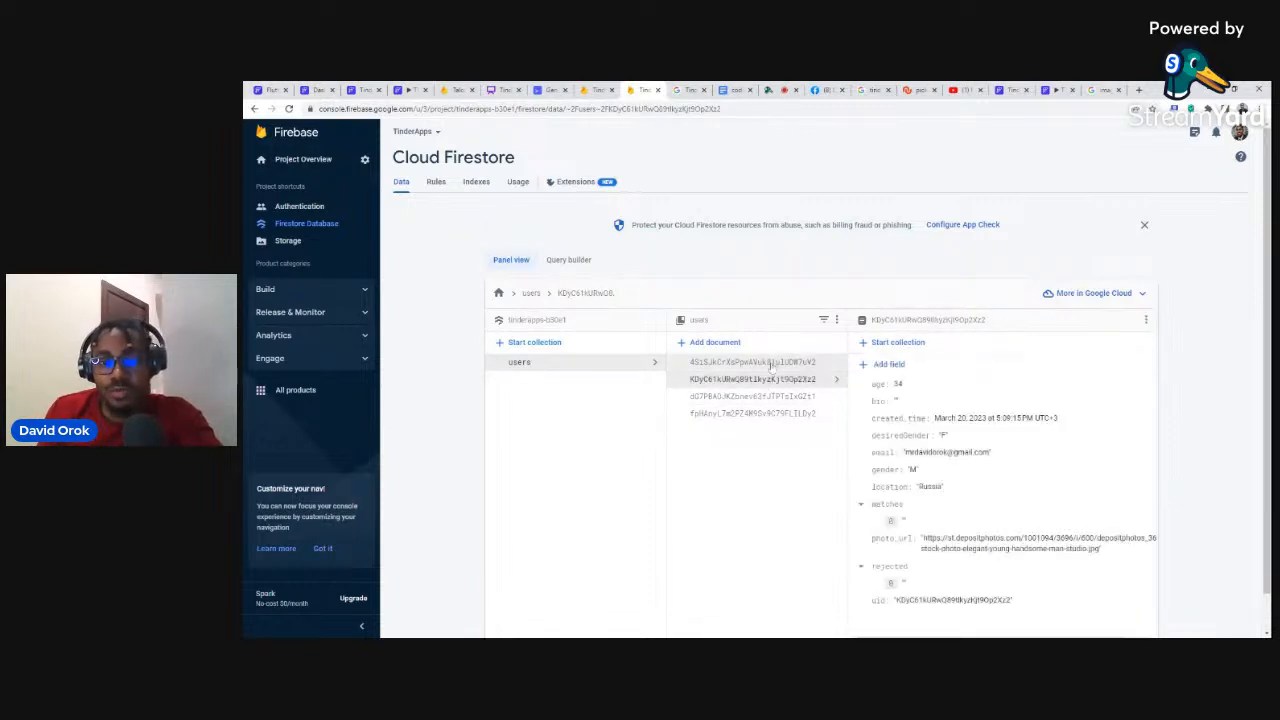
left_click(771, 366)
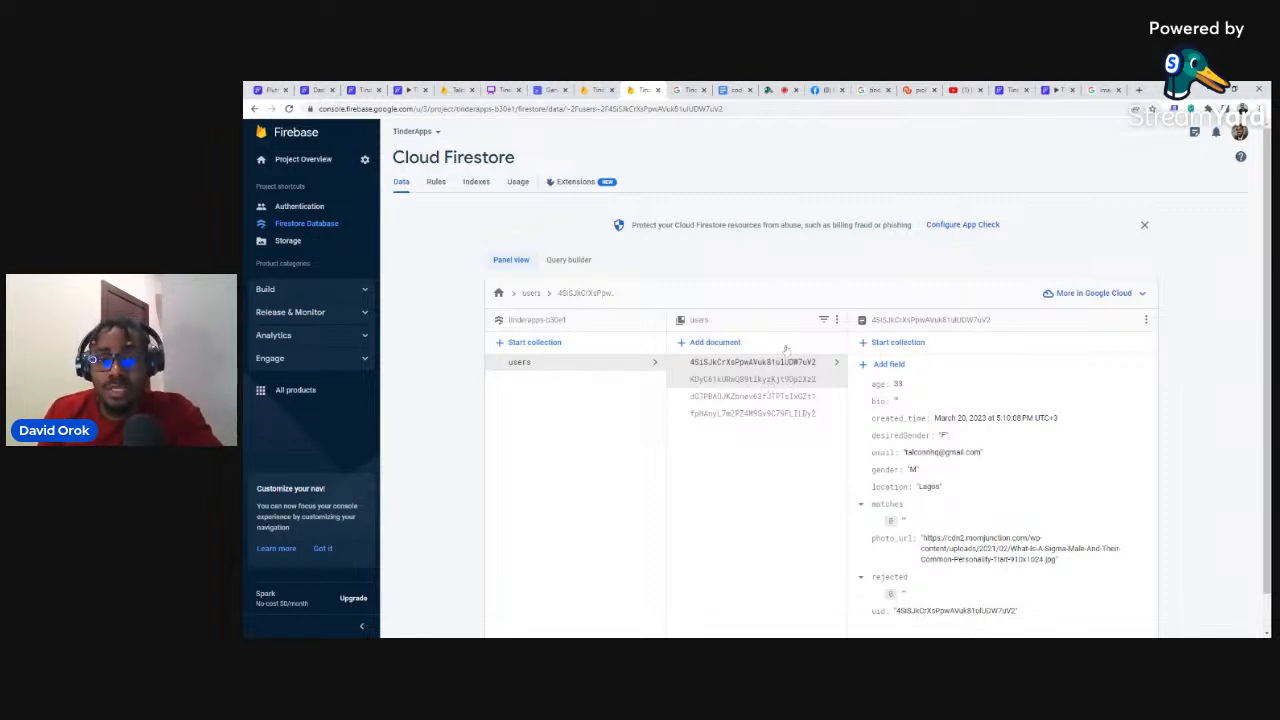
left_click(1009, 89)
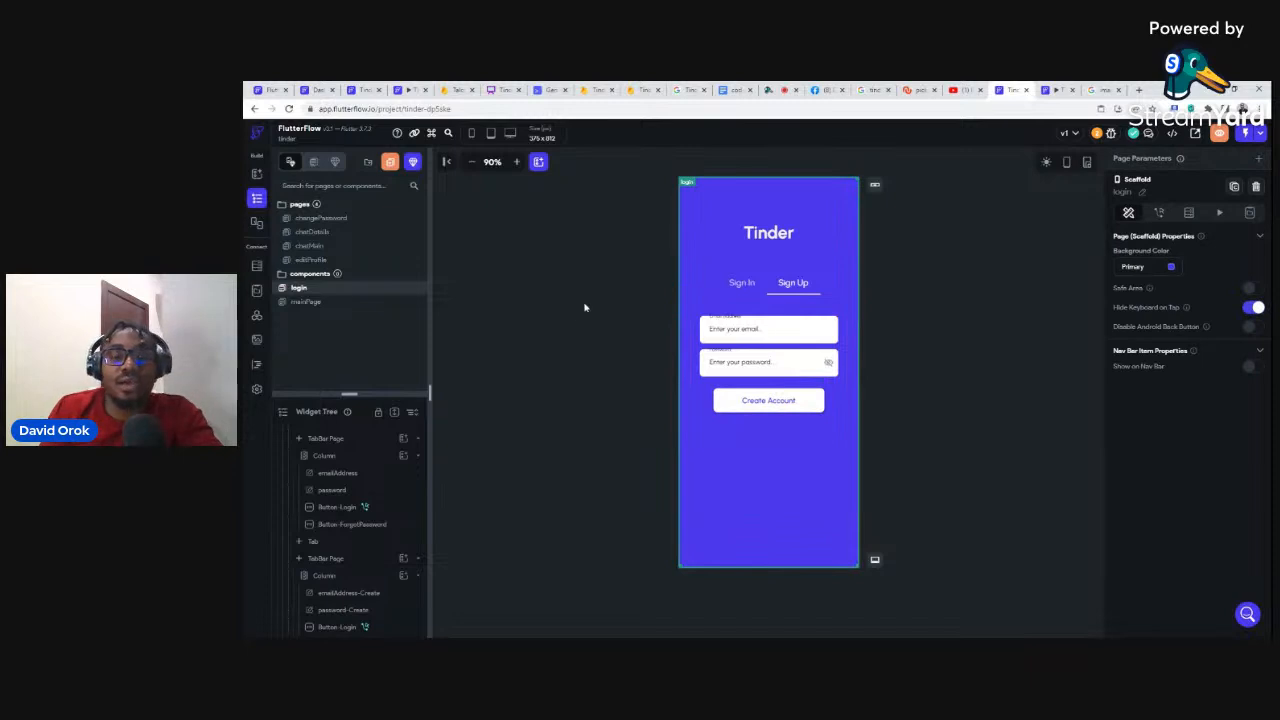
left_click(257, 268)
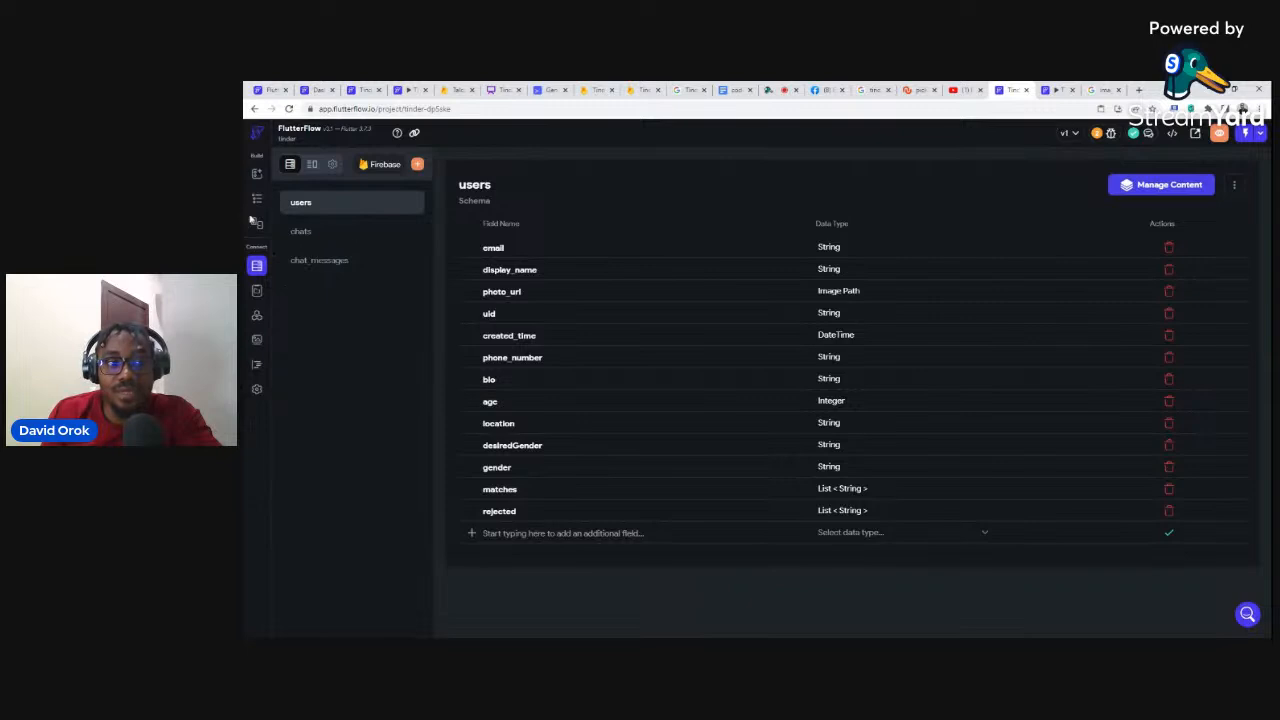
left_click(323, 240)
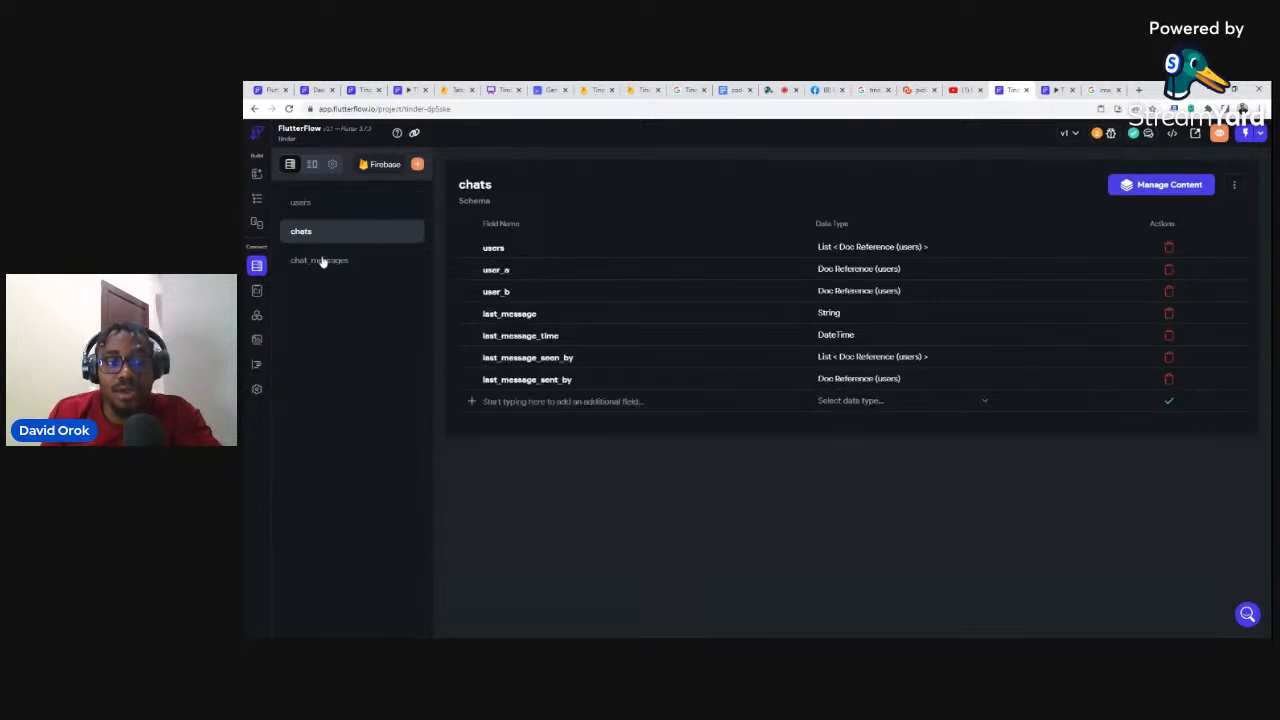
left_click(321, 270)
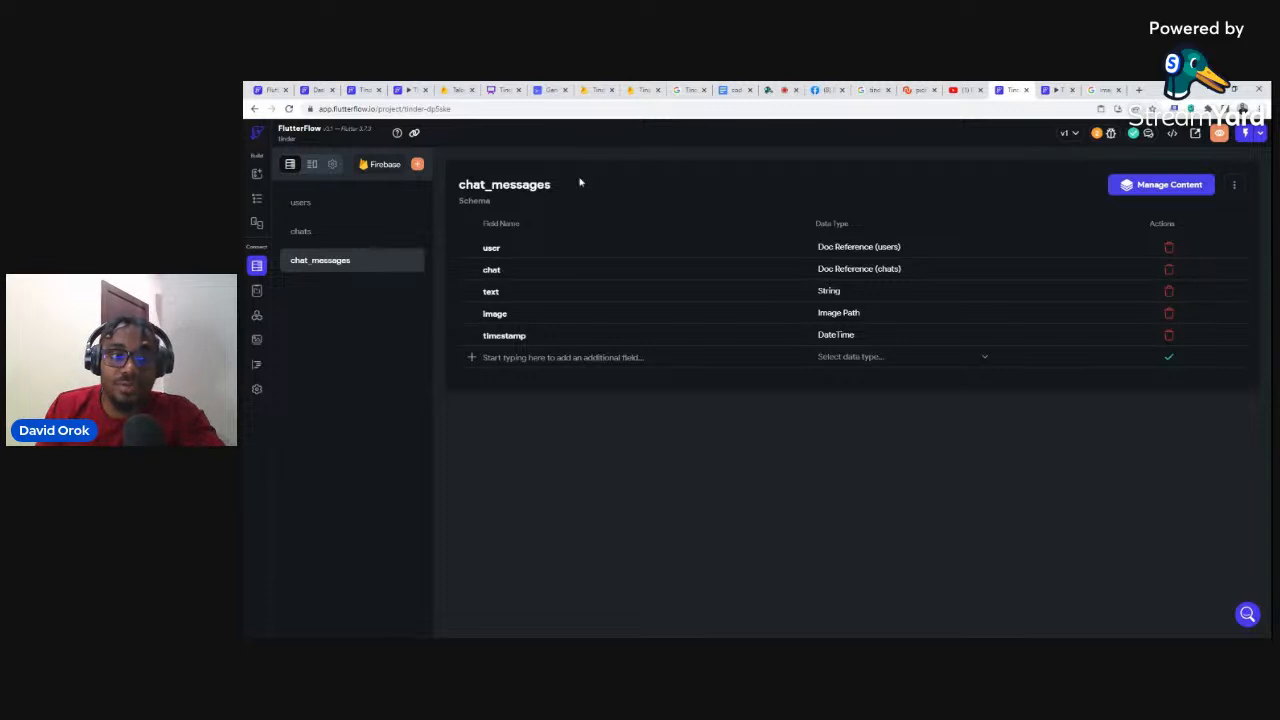
left_click(257, 198)
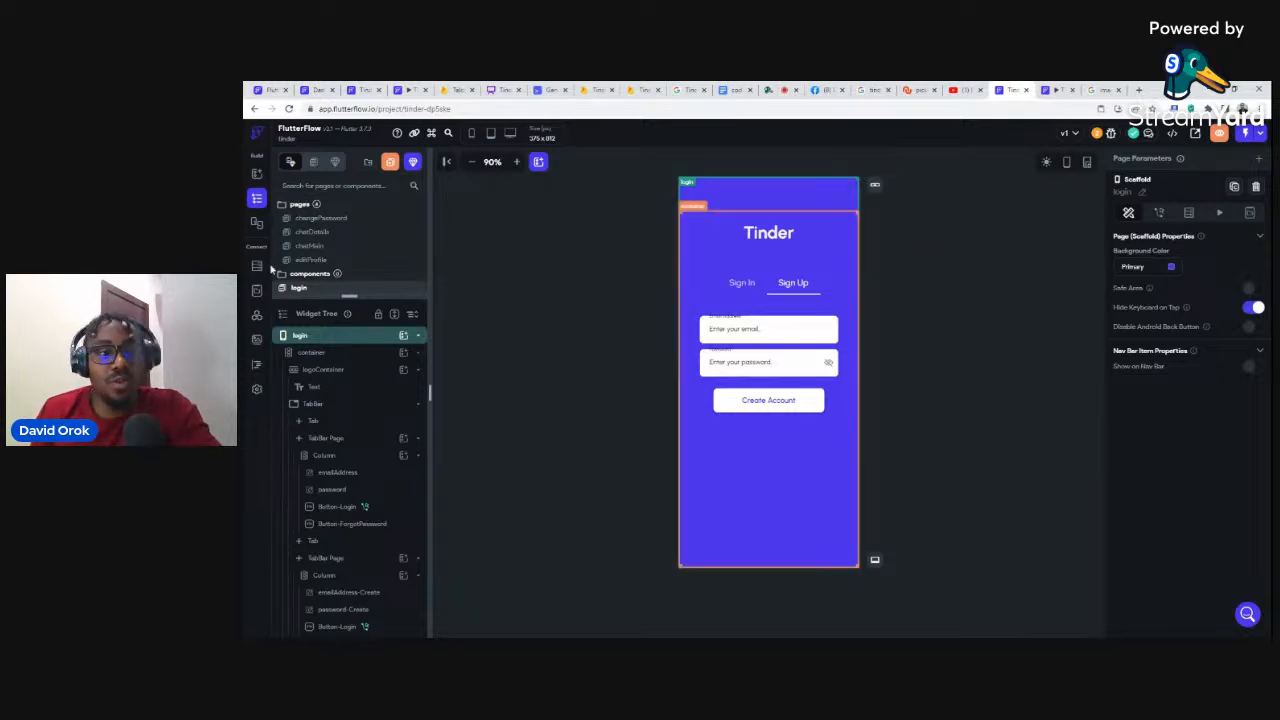
Step: Enlarge the pages list and open mainPage with its profile card and Reject/Match buttons
left_click_drag(349, 296, 349, 354)
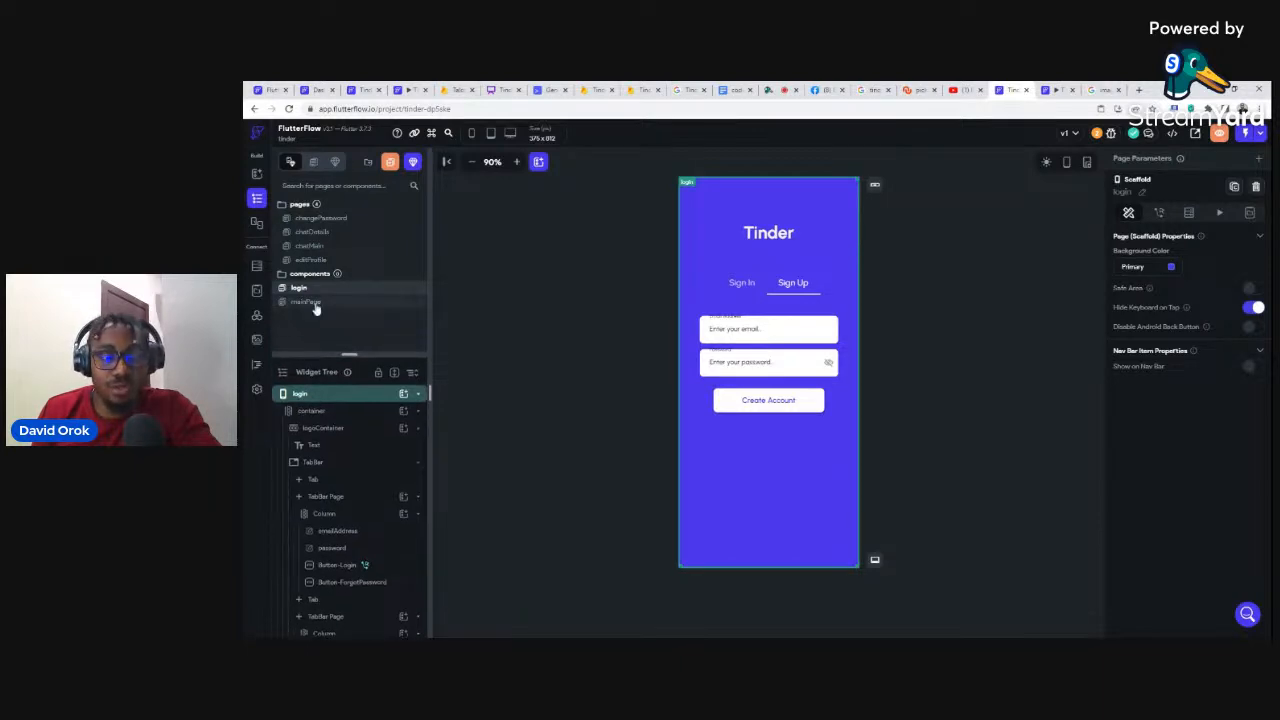
left_click(326, 301)
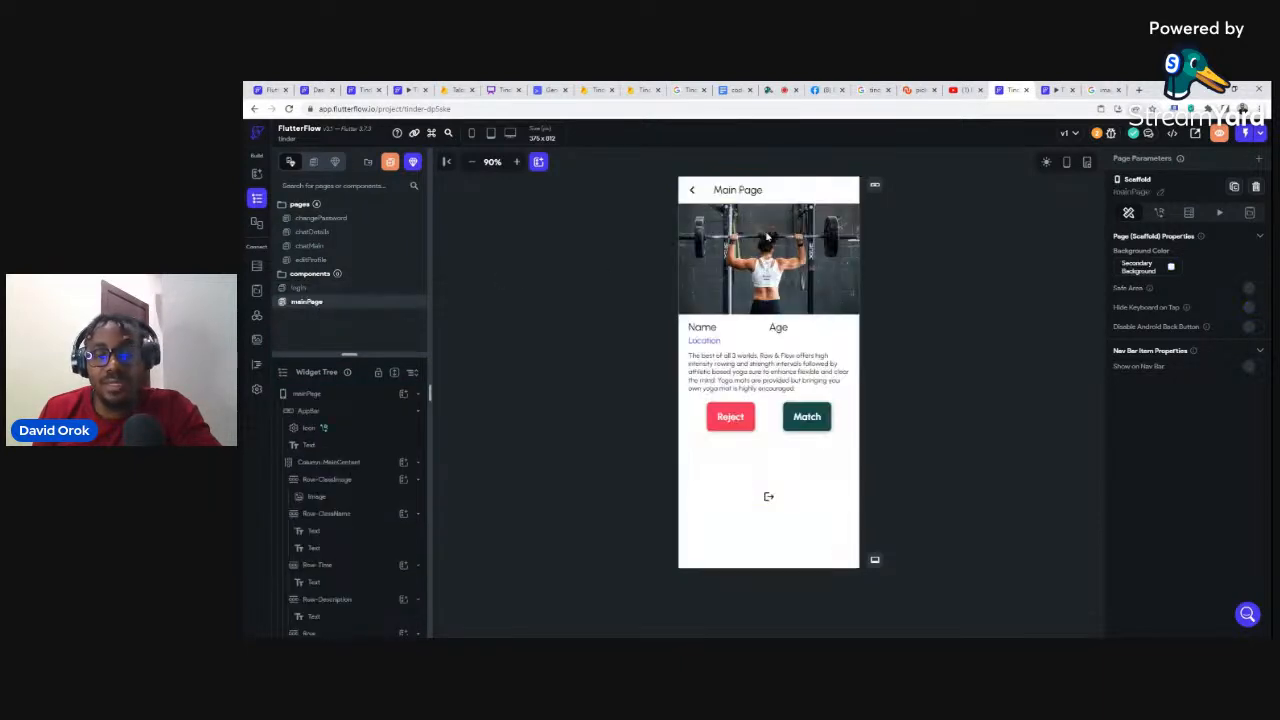
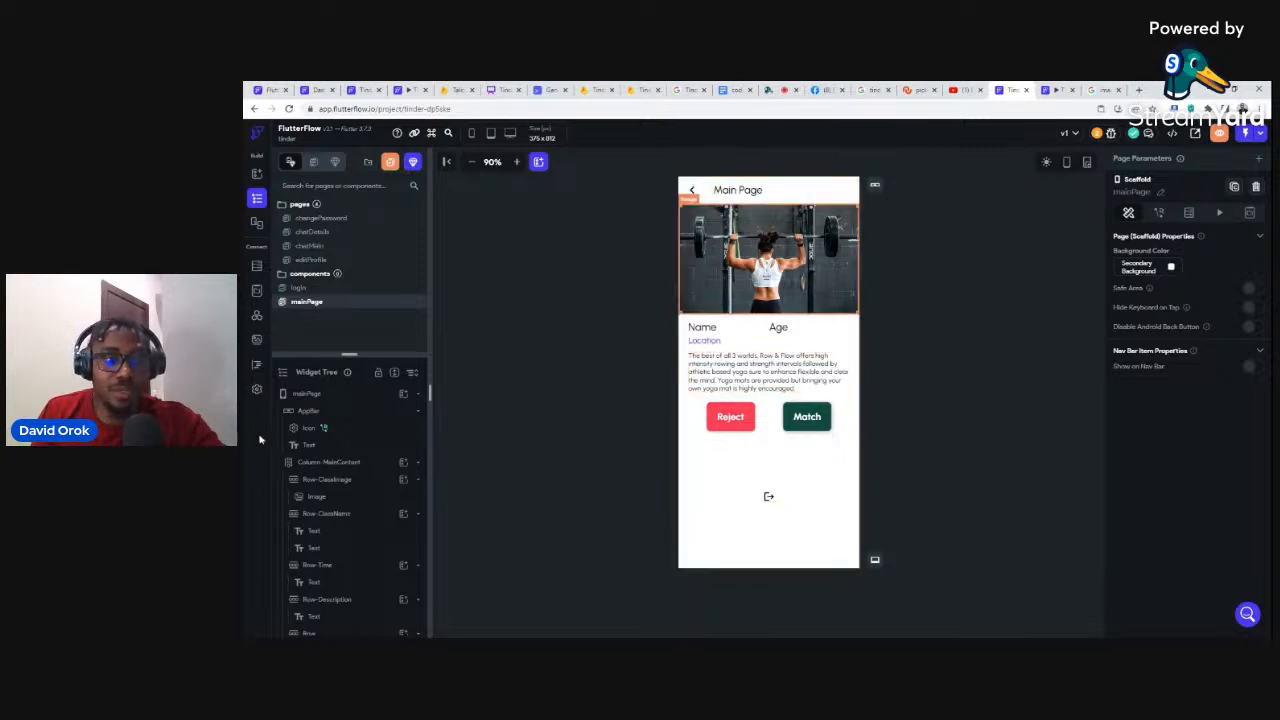
Step: Select mainPage and bring up its Backend Query settings panel
left_click(306, 395)
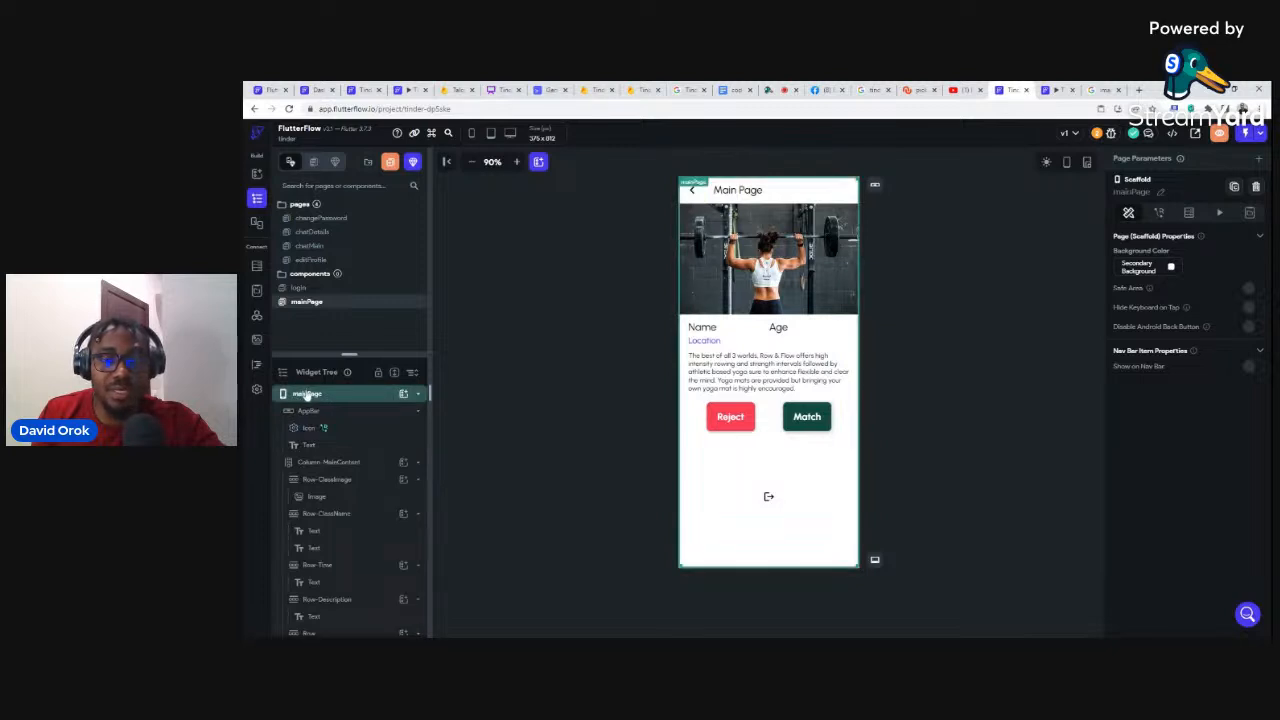
left_click(1188, 214)
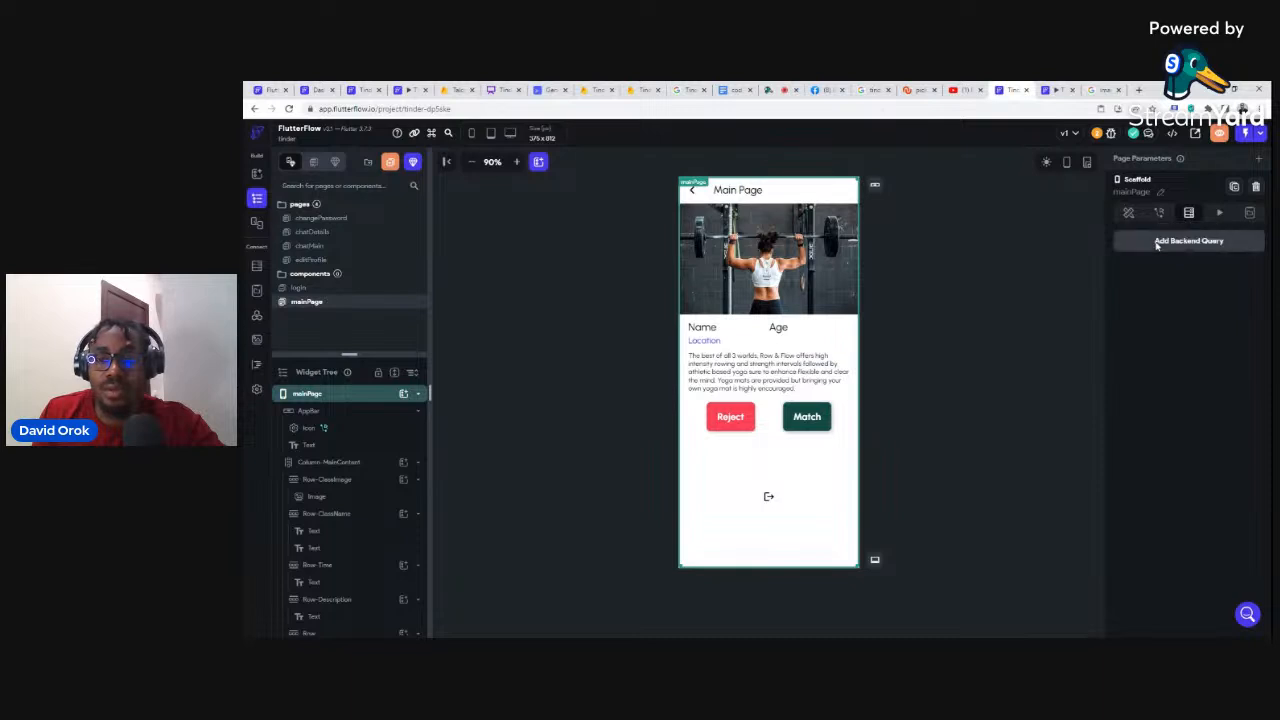
Step: Add a Query Collection backend query on the users collection
left_click(1156, 243)
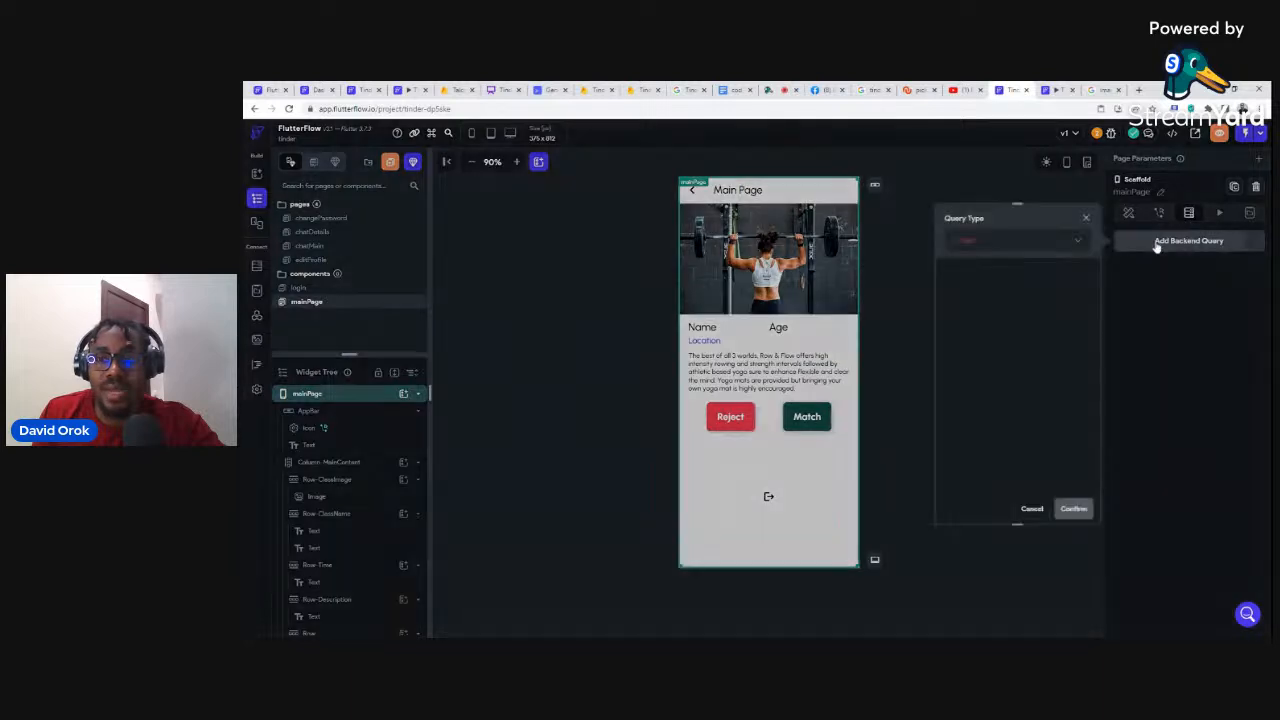
left_click(960, 243)
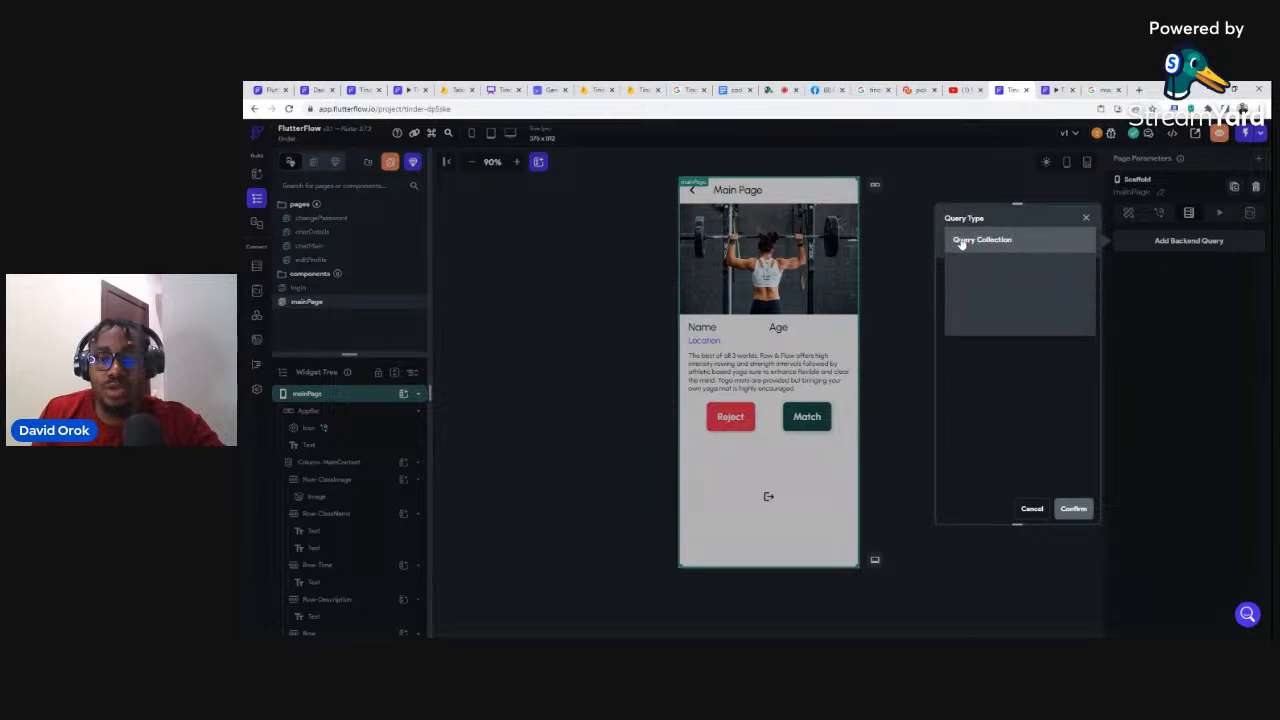
left_click(960, 243)
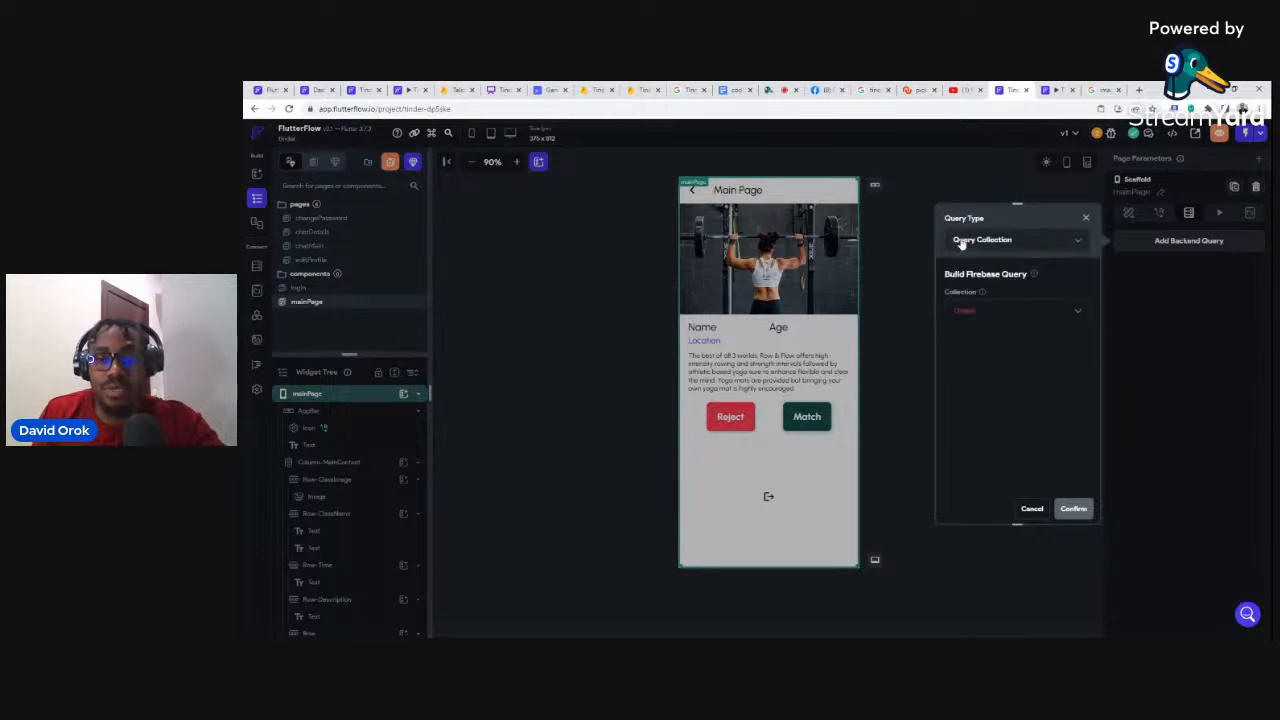
left_click(959, 312)
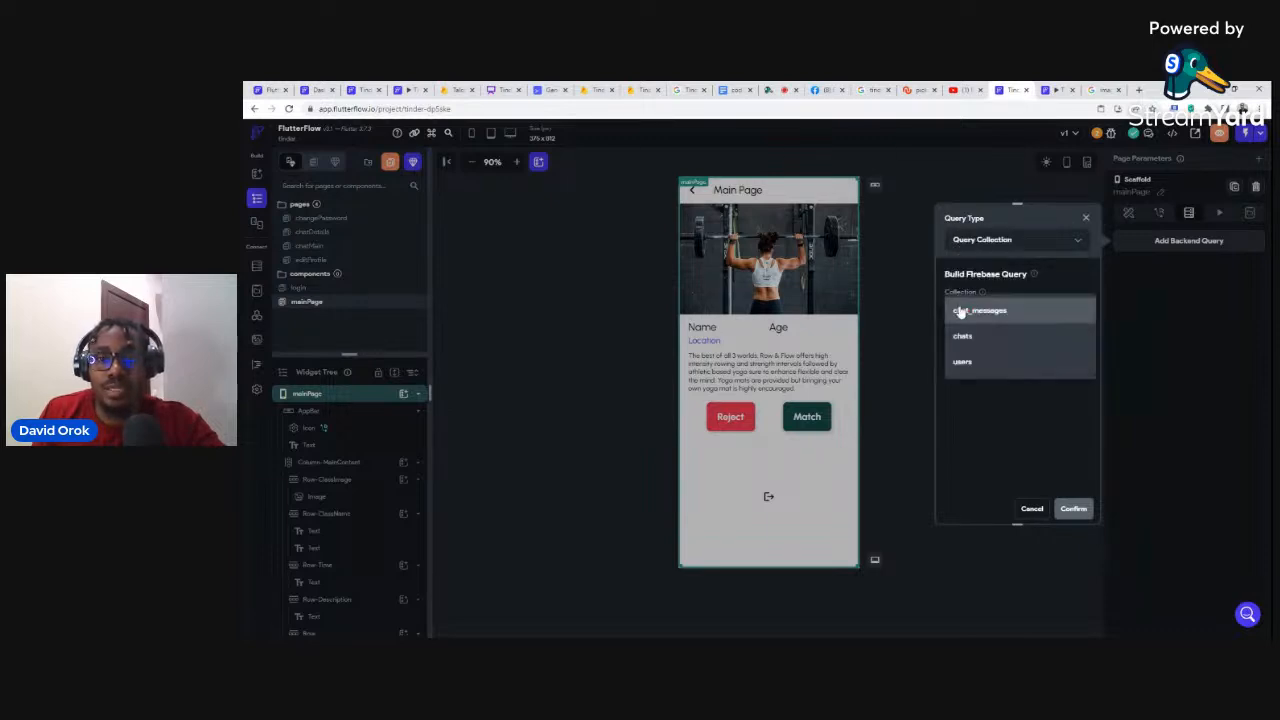
left_click(960, 364)
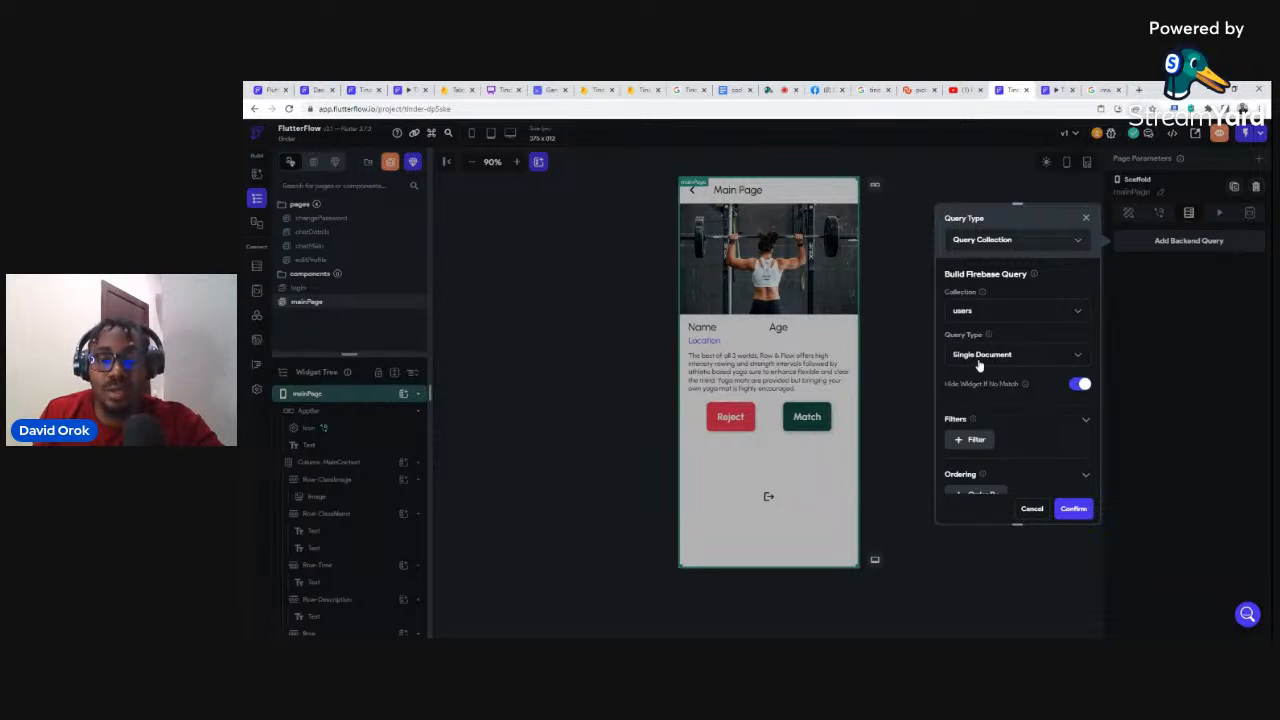
scroll(1048, 400, "down", 1)
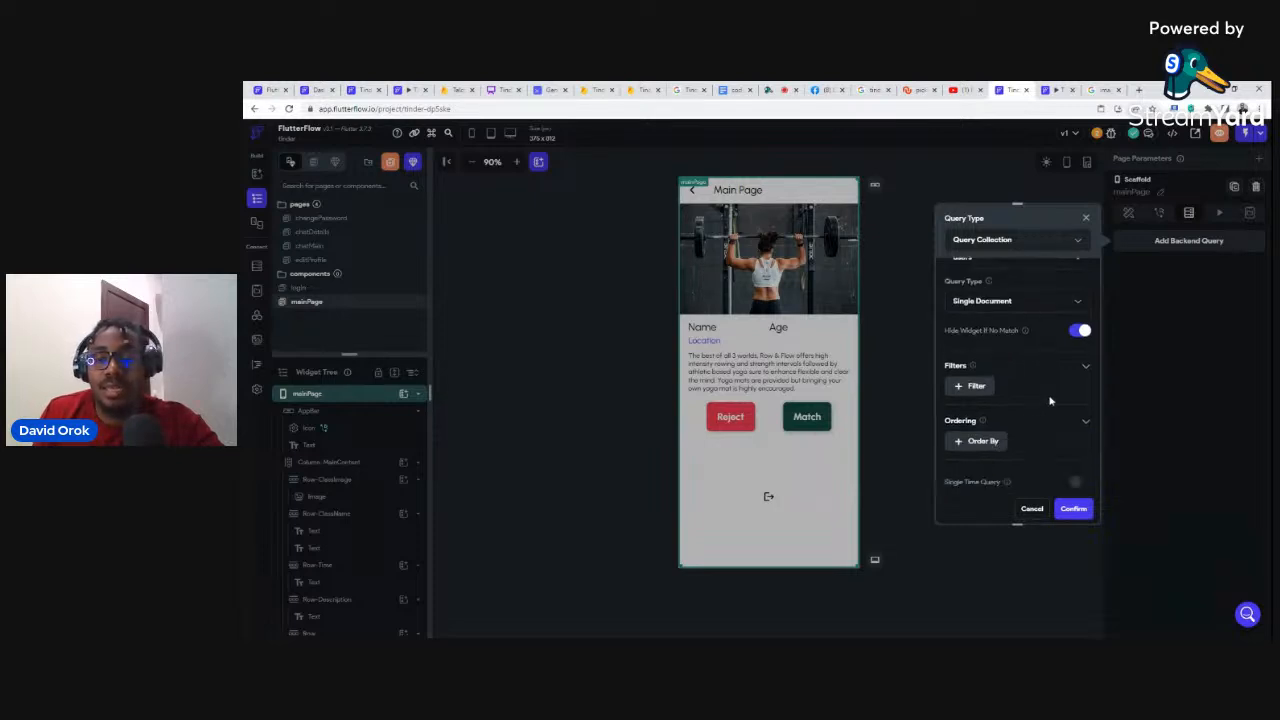
scroll(1052, 394, "down", 1)
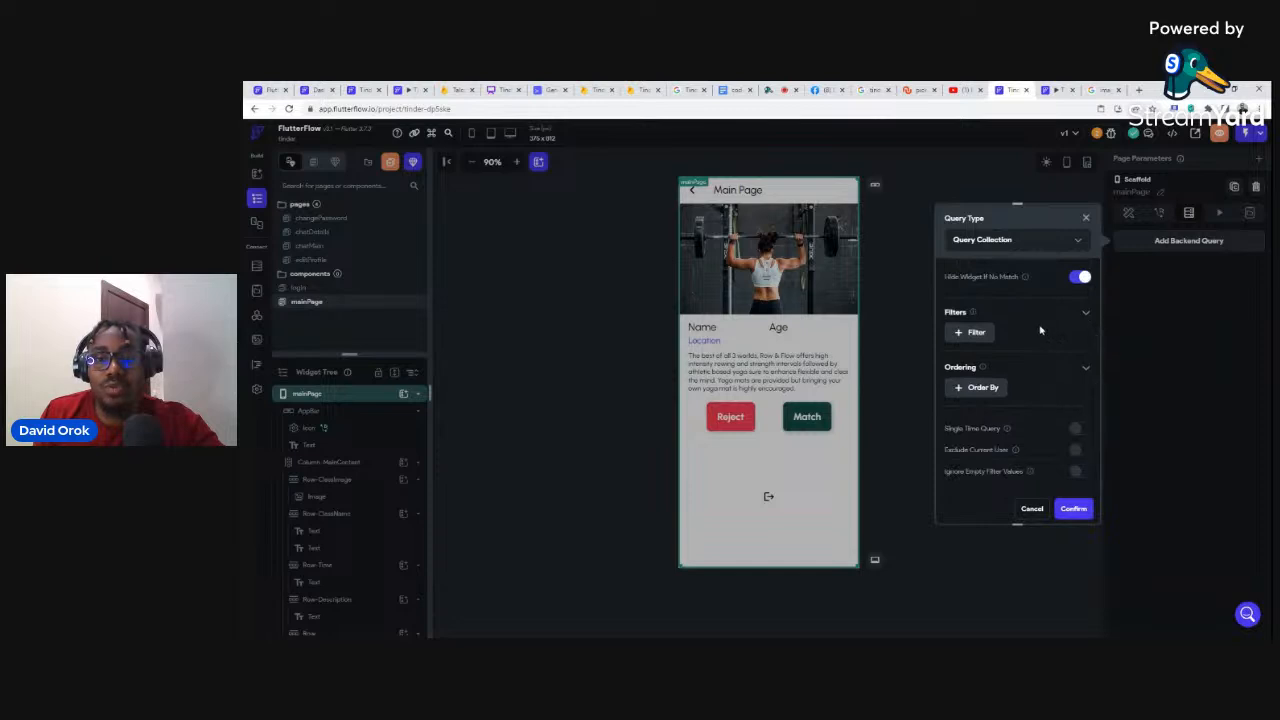
Step: Add a filter on the gender field using the Equal To comparison
left_click(970, 334)
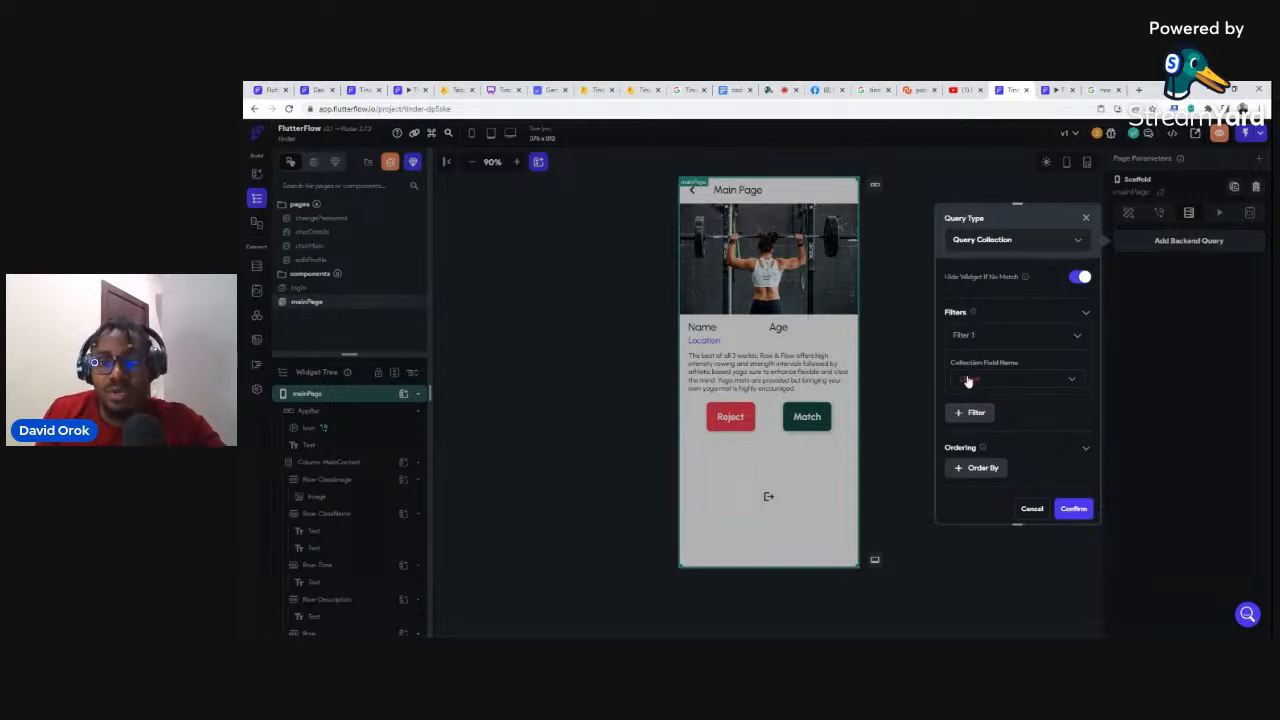
left_click(960, 337)
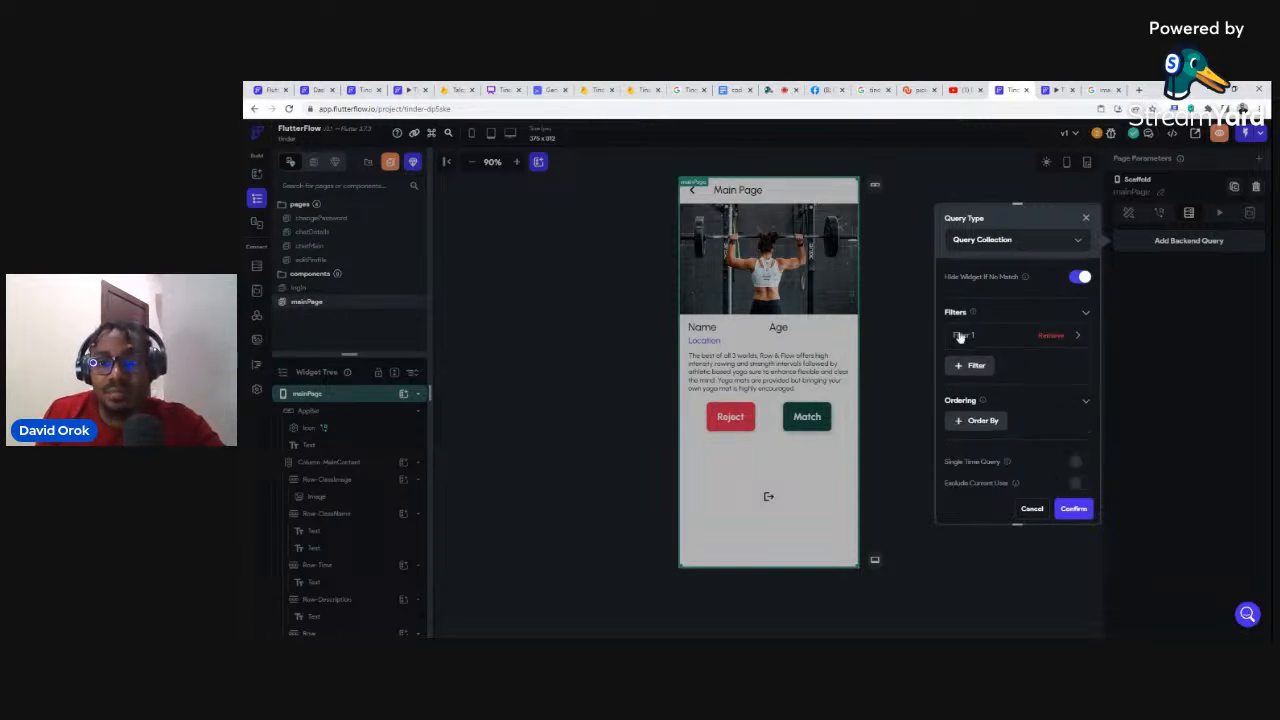
left_click(960, 337)
left_click(967, 378)
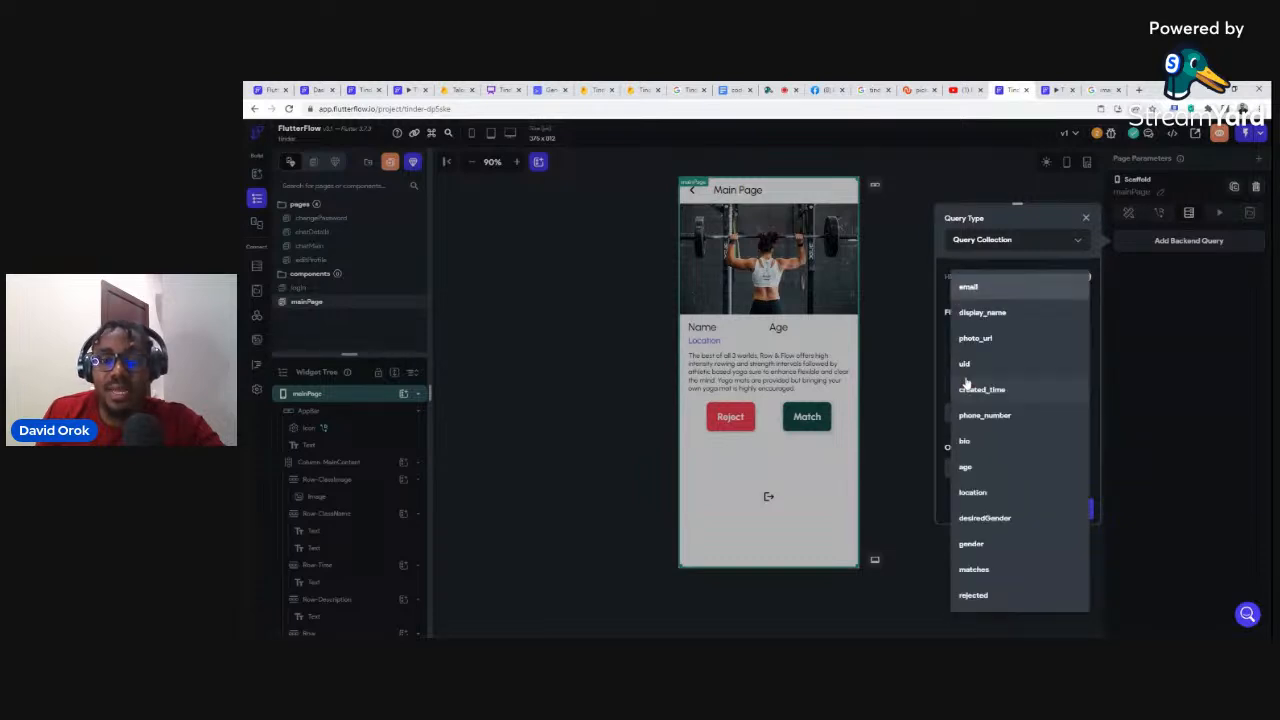
left_click(971, 544)
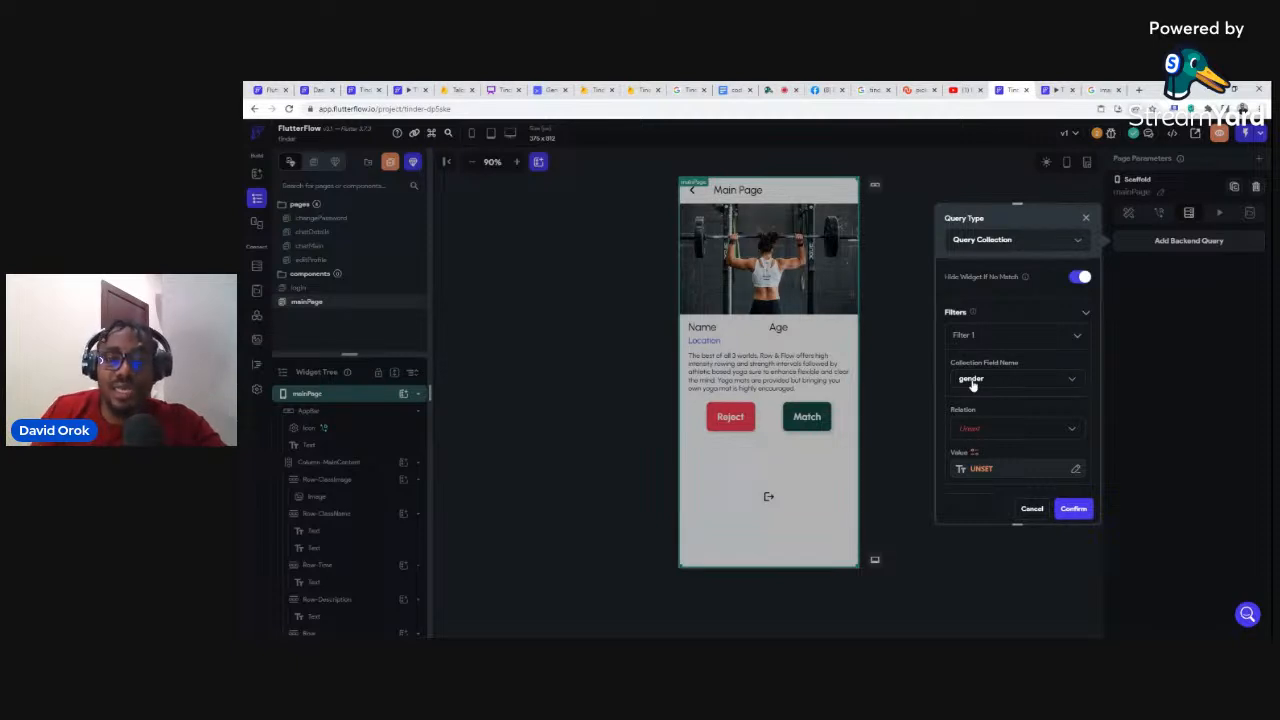
left_click(969, 433)
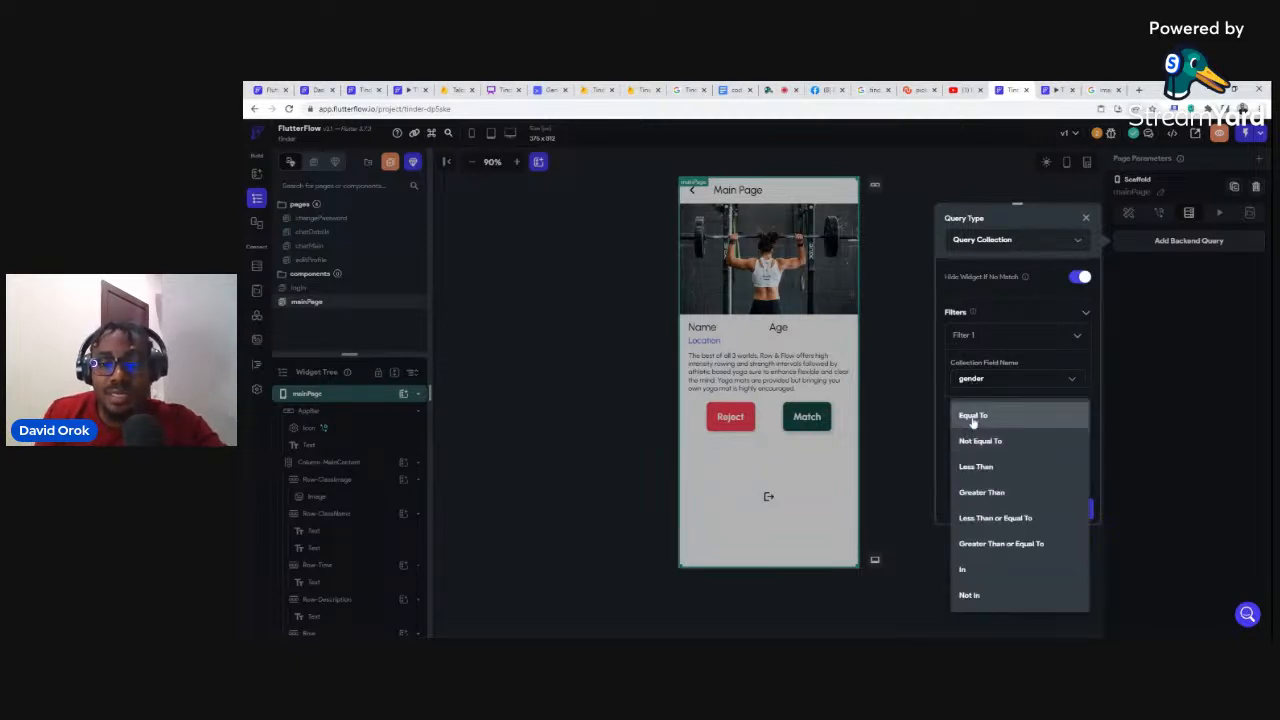
left_click(972, 416)
Step: Set the gender filter's value to the authenticated user's desiredGender
scroll(980, 400, "down", 1)
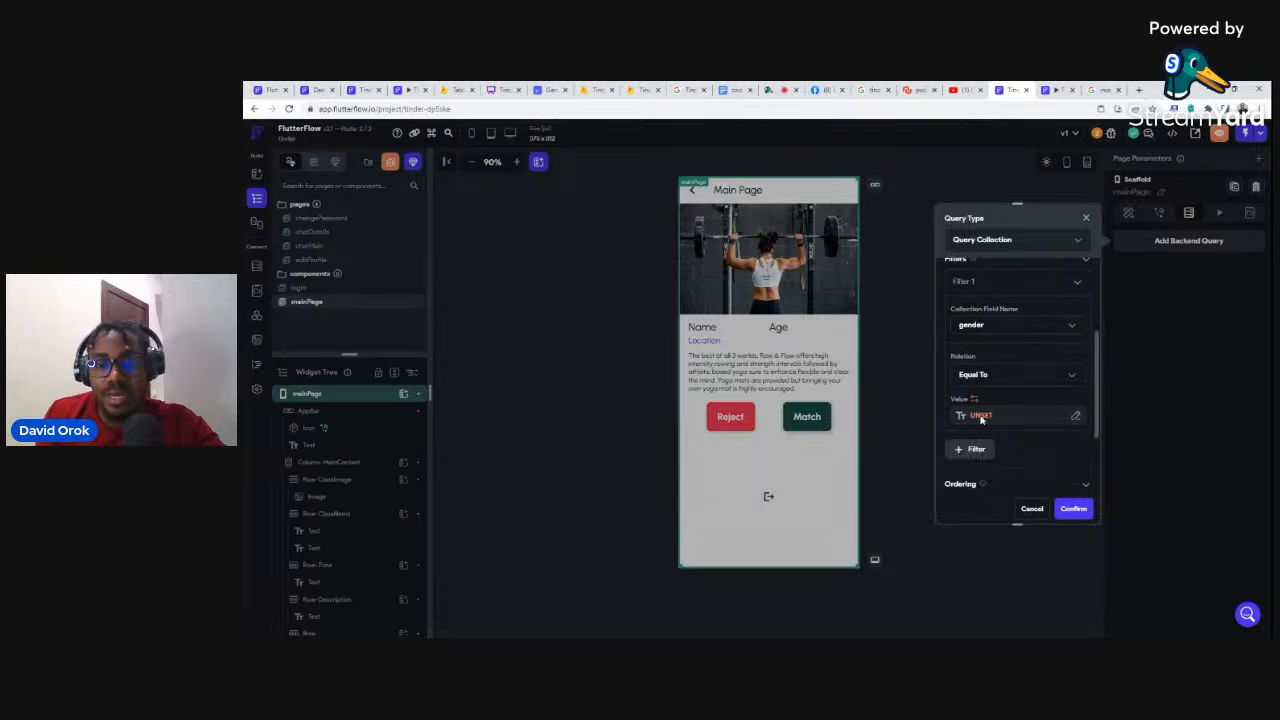
left_click(980, 415)
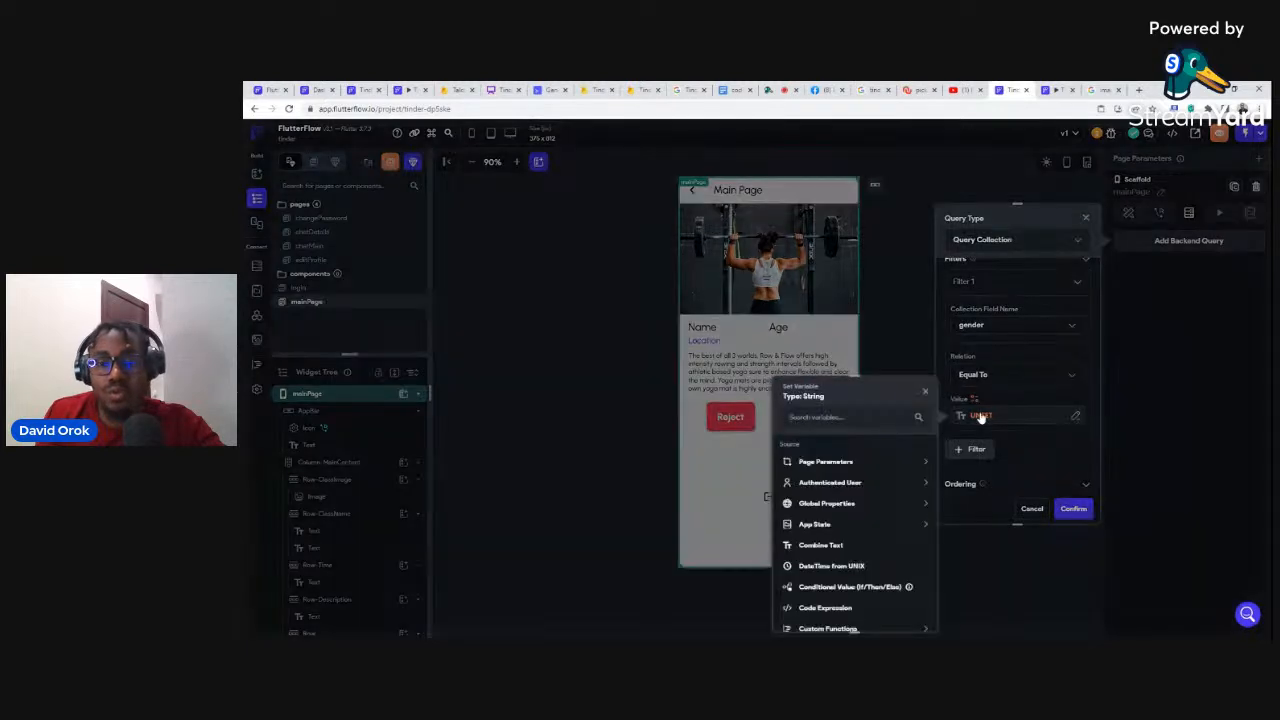
left_click(824, 485)
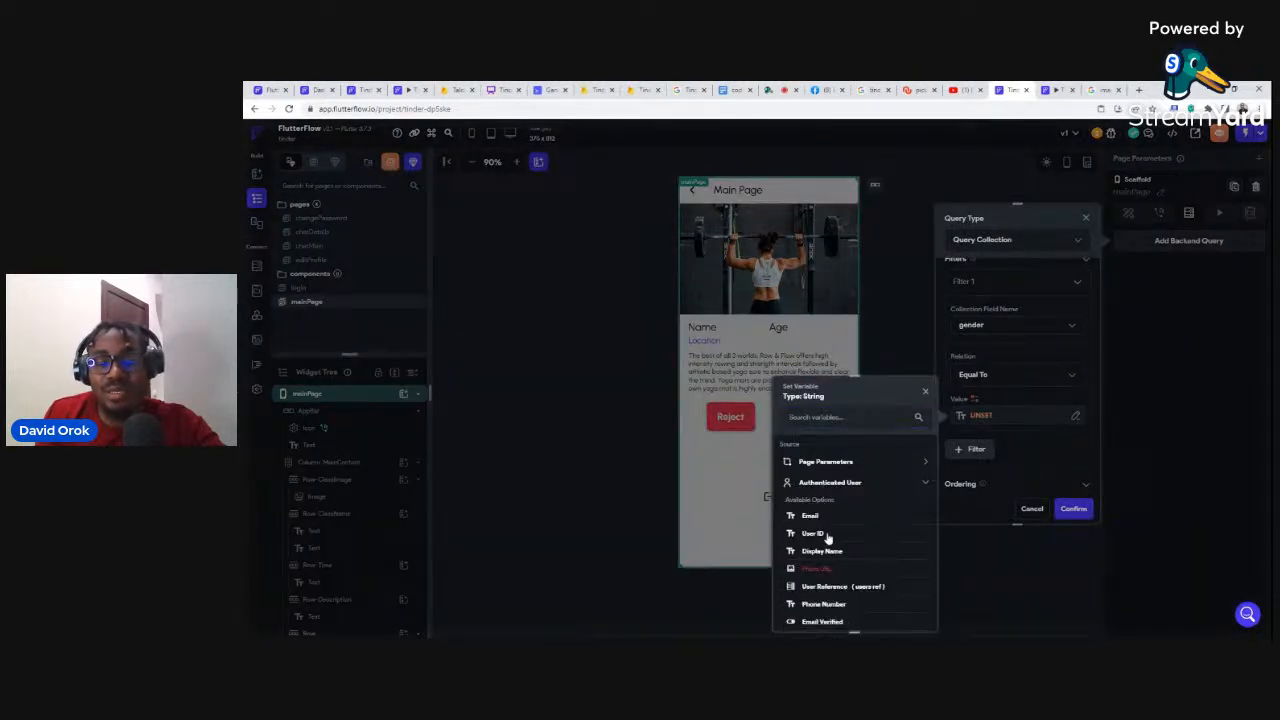
scroll(832, 490, "down", 1)
scroll(829, 510, "down", 1)
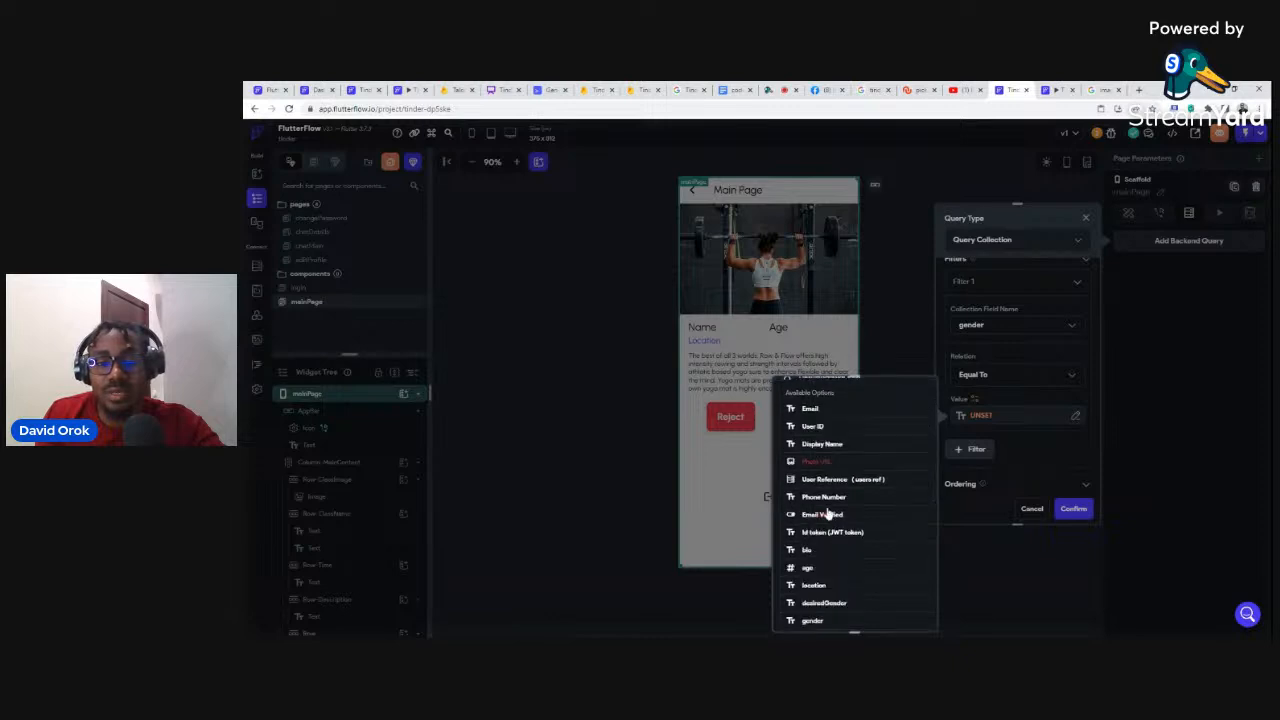
scroll(825, 540, "down", 1)
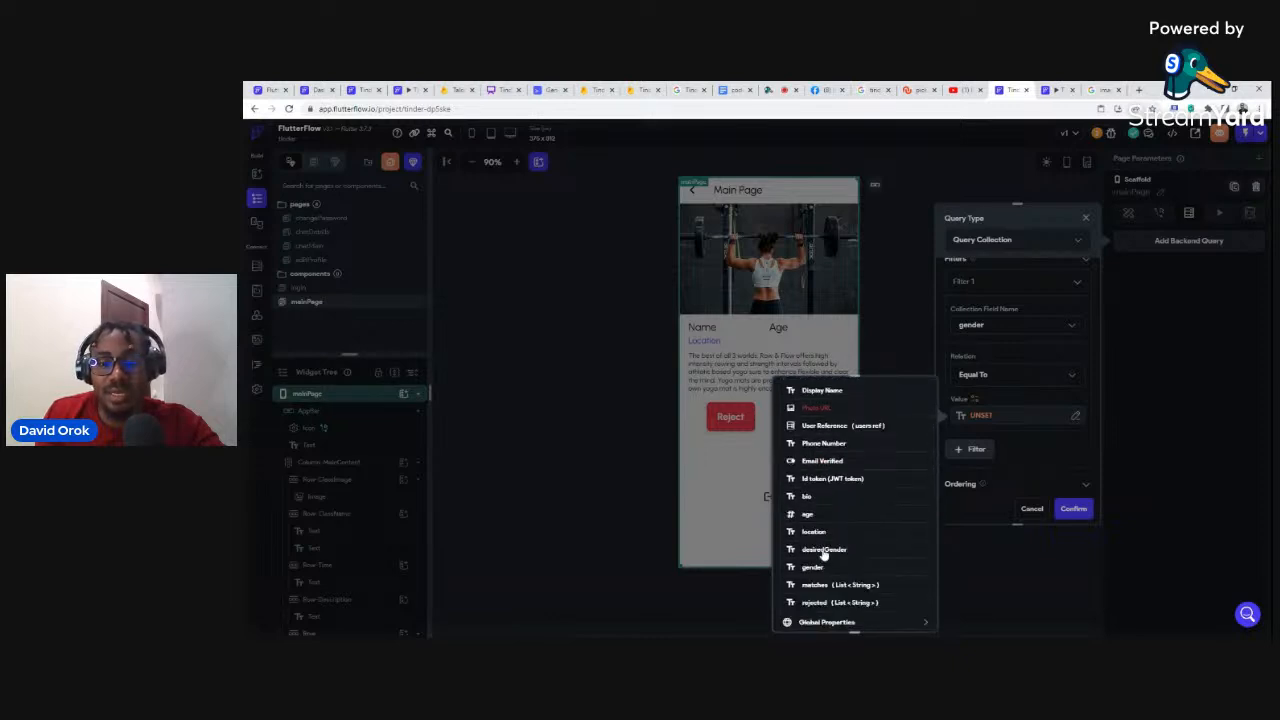
left_click(822, 549)
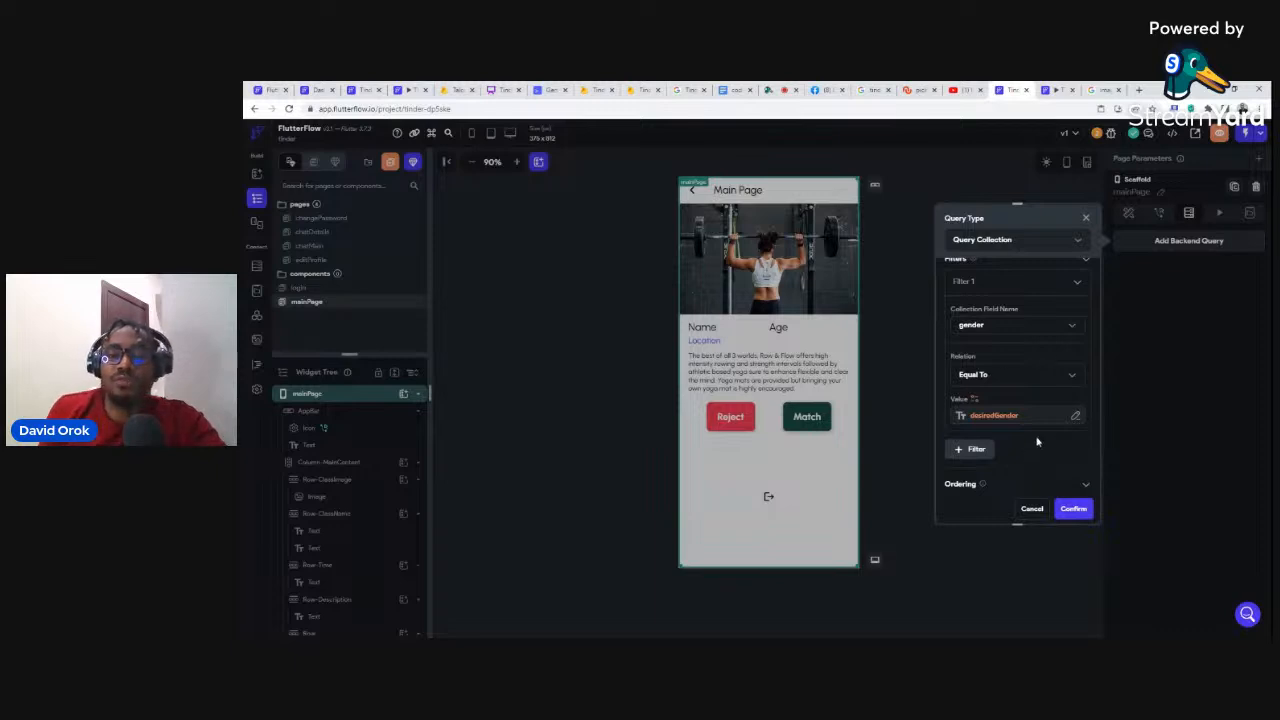
scroll(1090, 392, "down", 1)
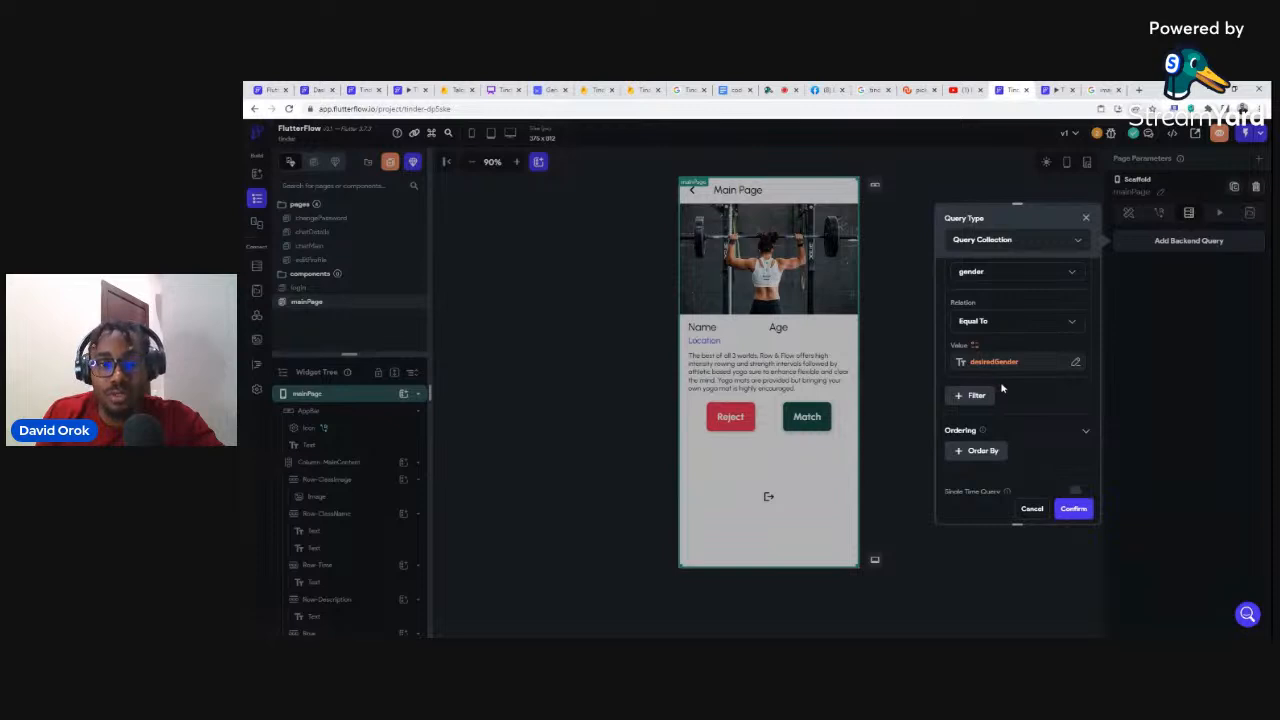
Step: Add a second users filter on the uid field, then move to the Firestore console
left_click(972, 396)
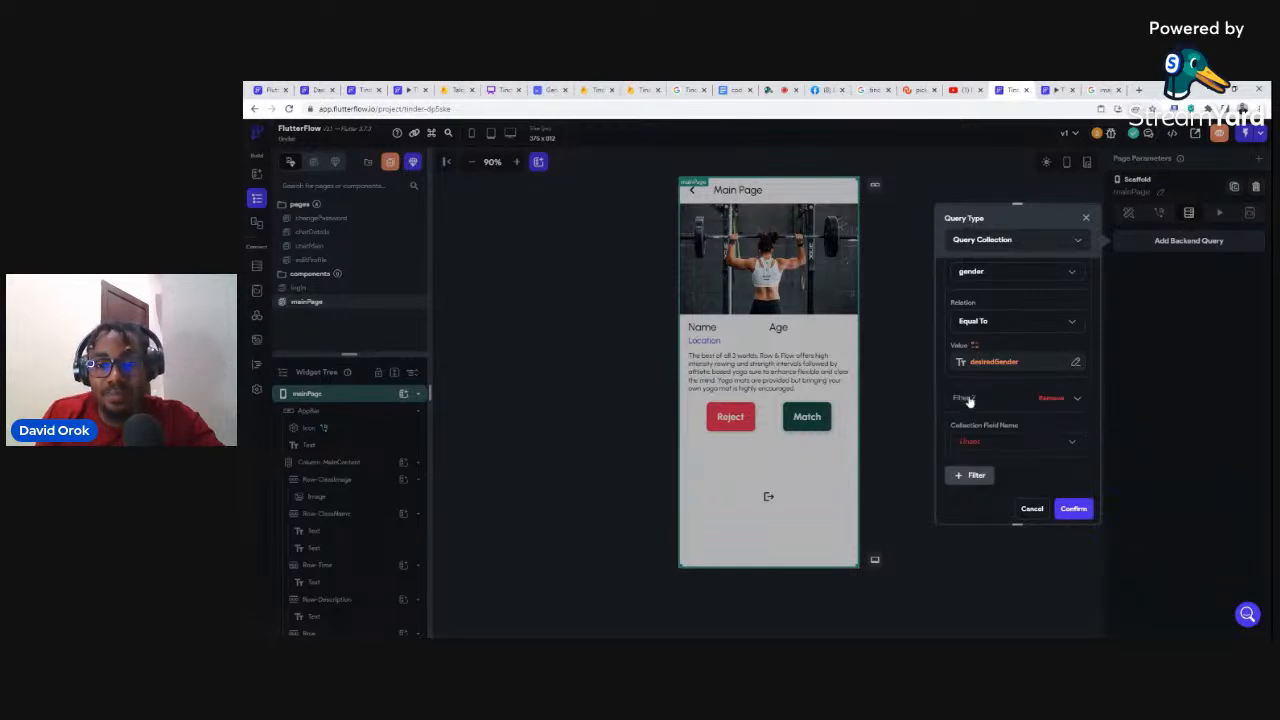
left_click(968, 444)
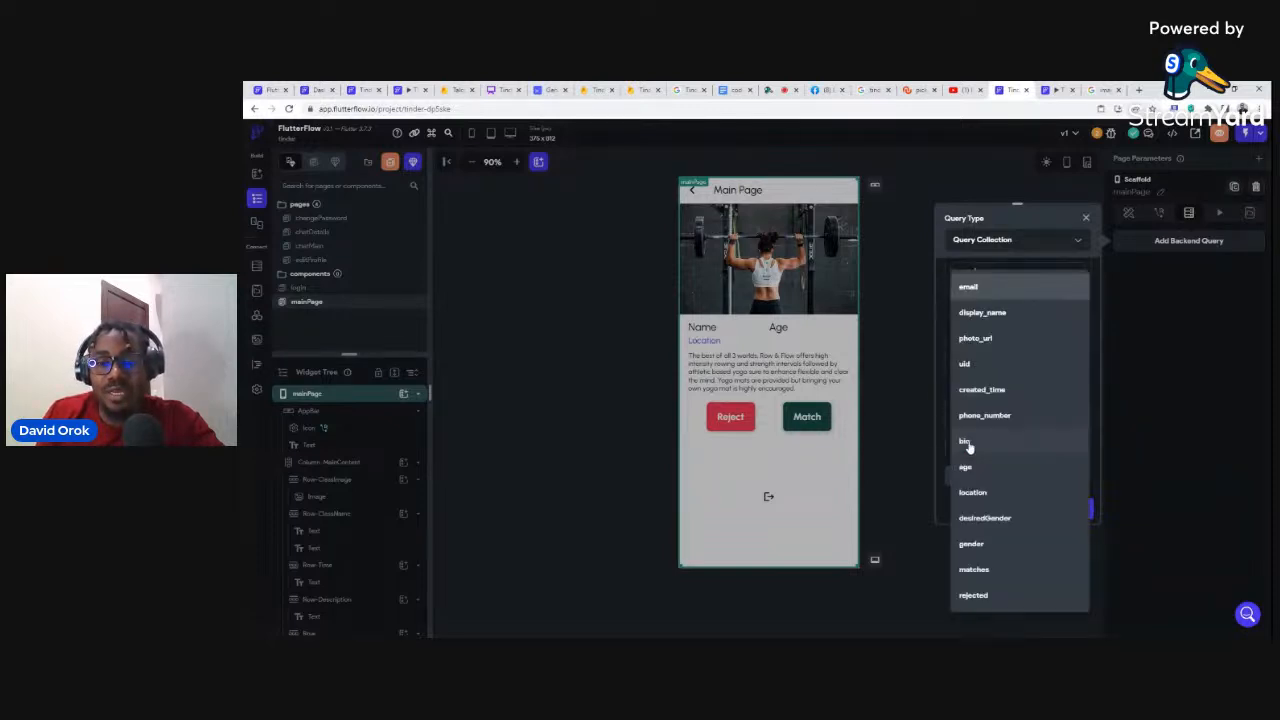
left_click(965, 366)
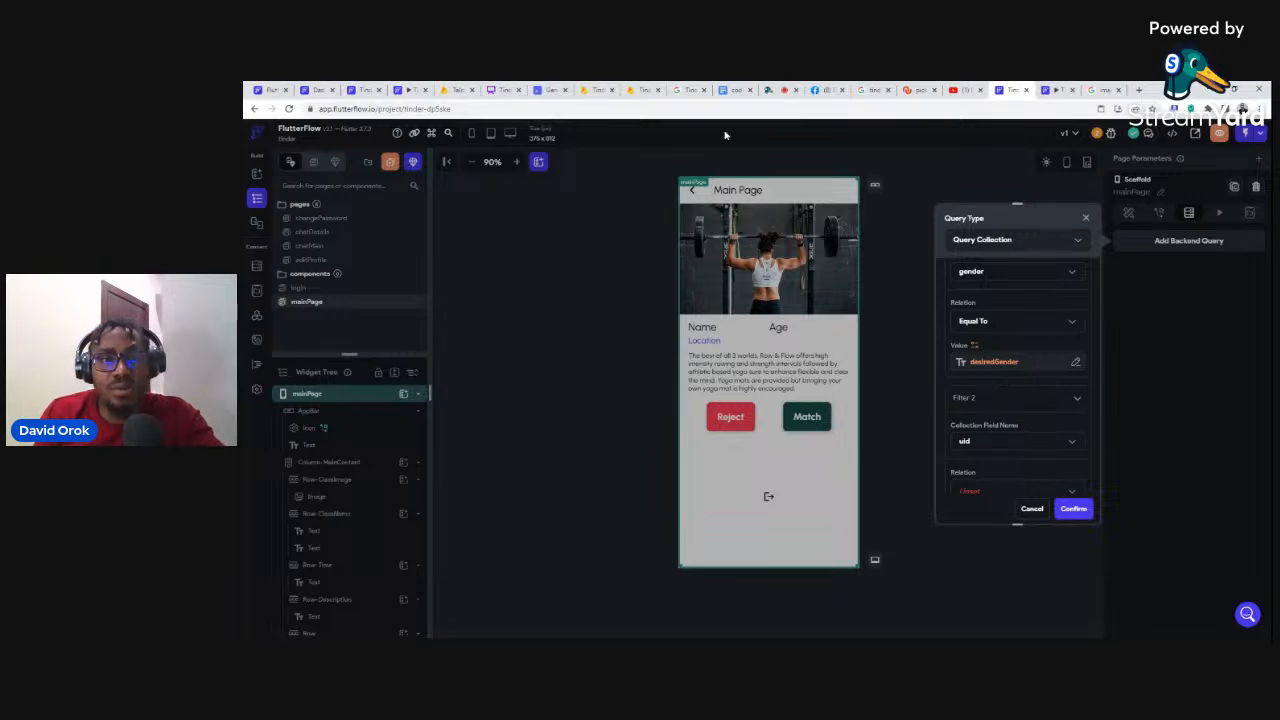
left_click(634, 89)
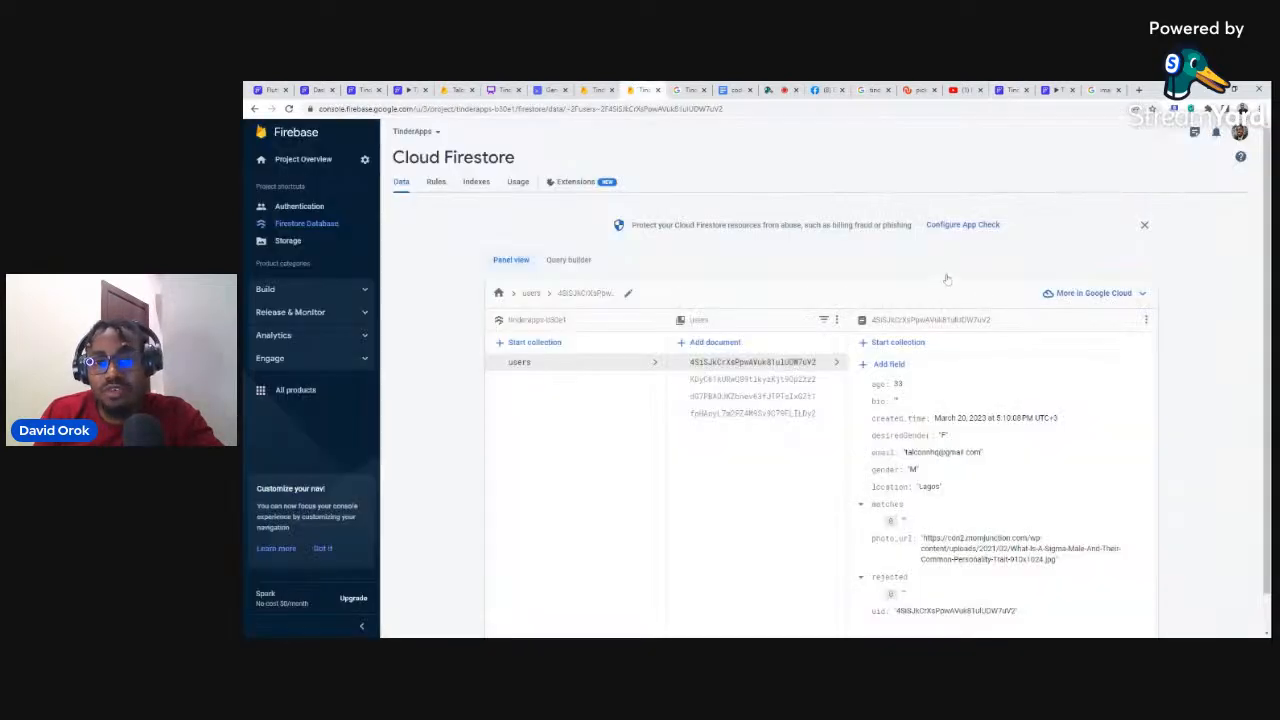
Step: Review the second user document's uid, matches and rejected fields, then go back to FlutterFlow
scroll(918, 470, "down", 1)
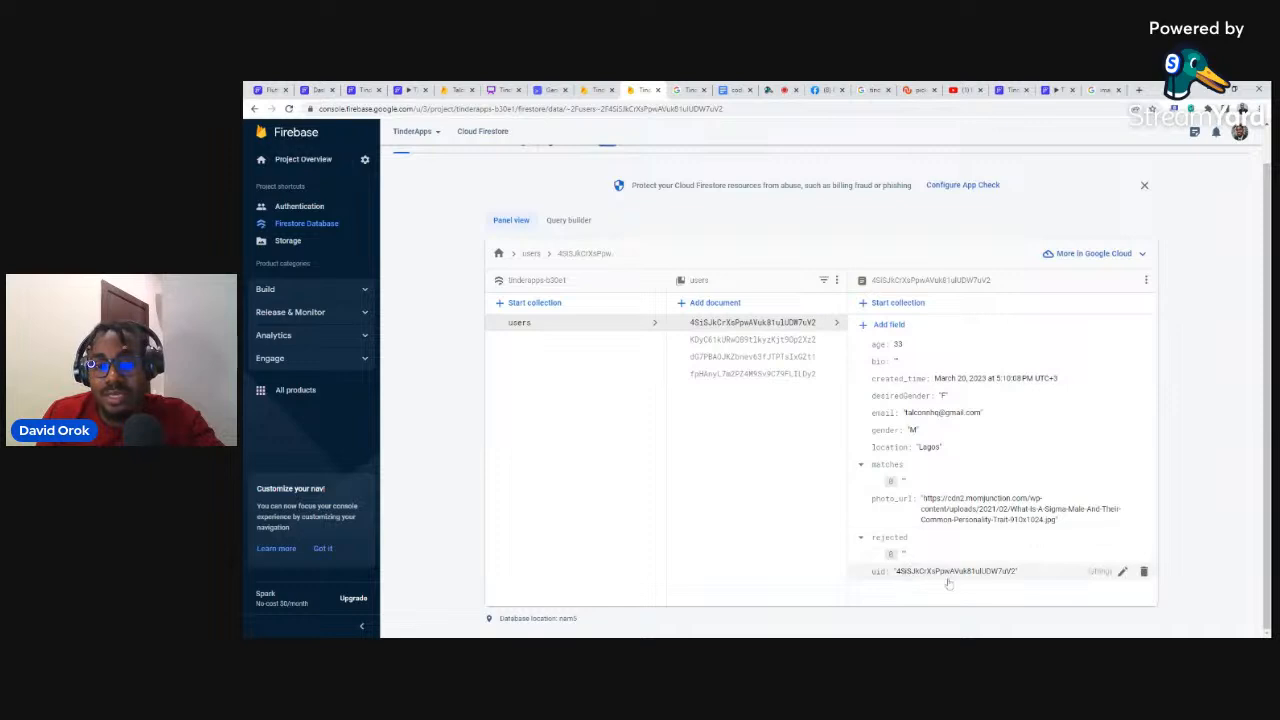
left_click(758, 343)
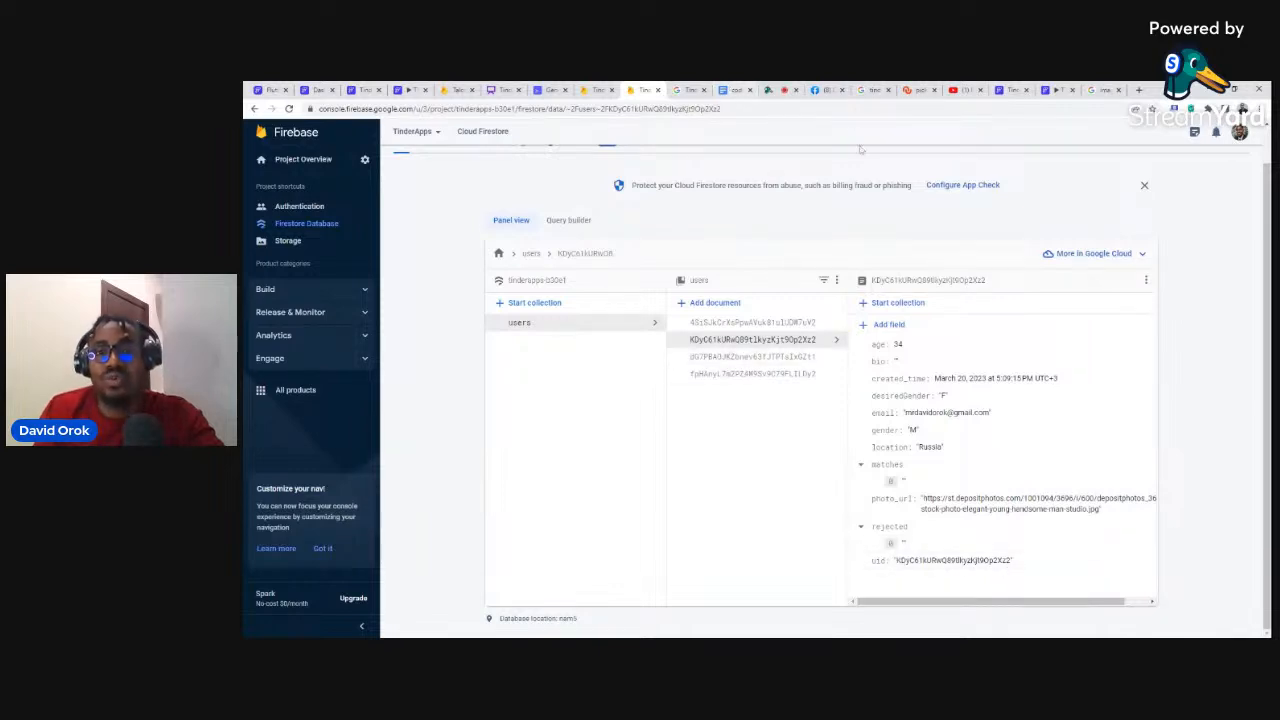
left_click(1027, 91)
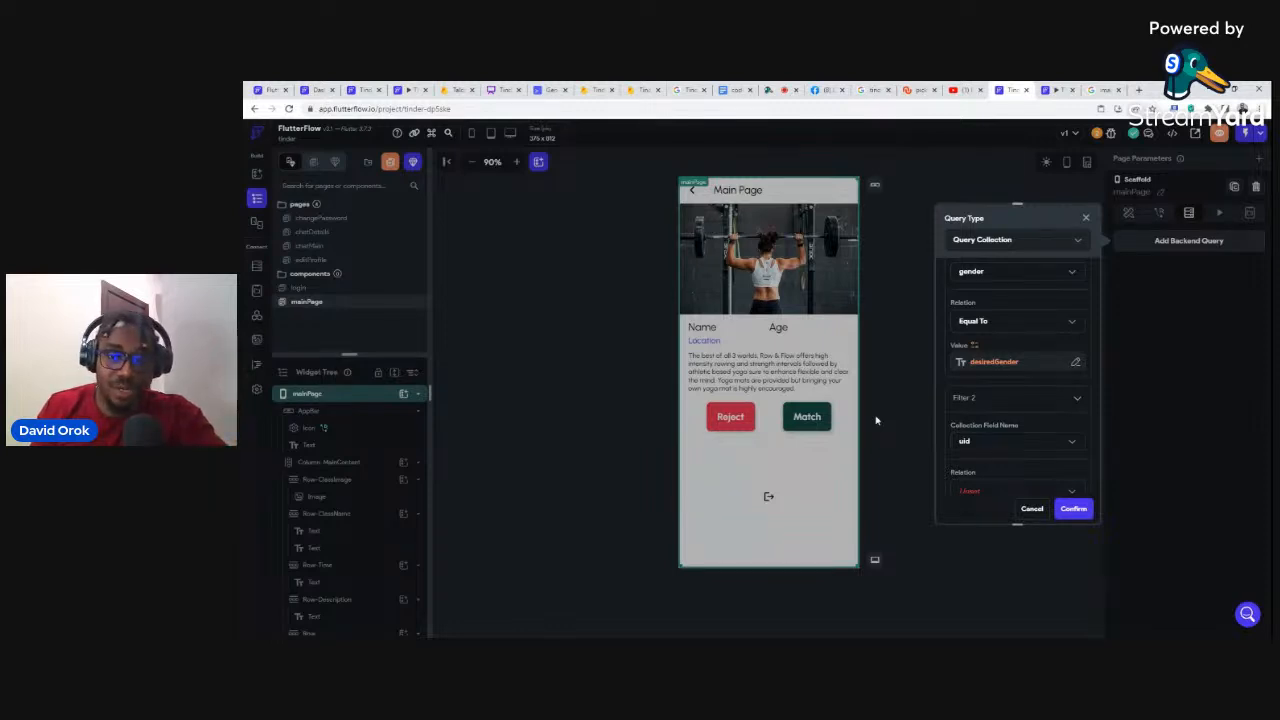
Step: Set the uid filter's comparison to Not In
scroll(1023, 414, "down", 2)
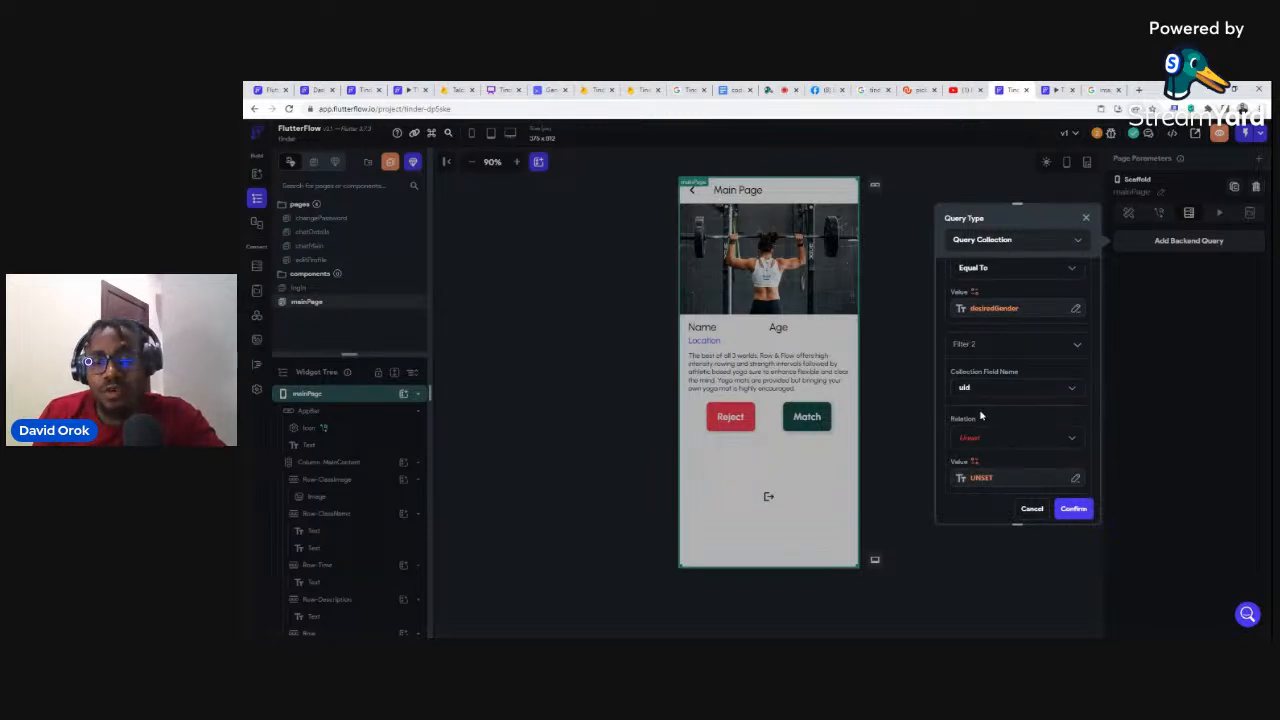
scroll(980, 414, "down", 2)
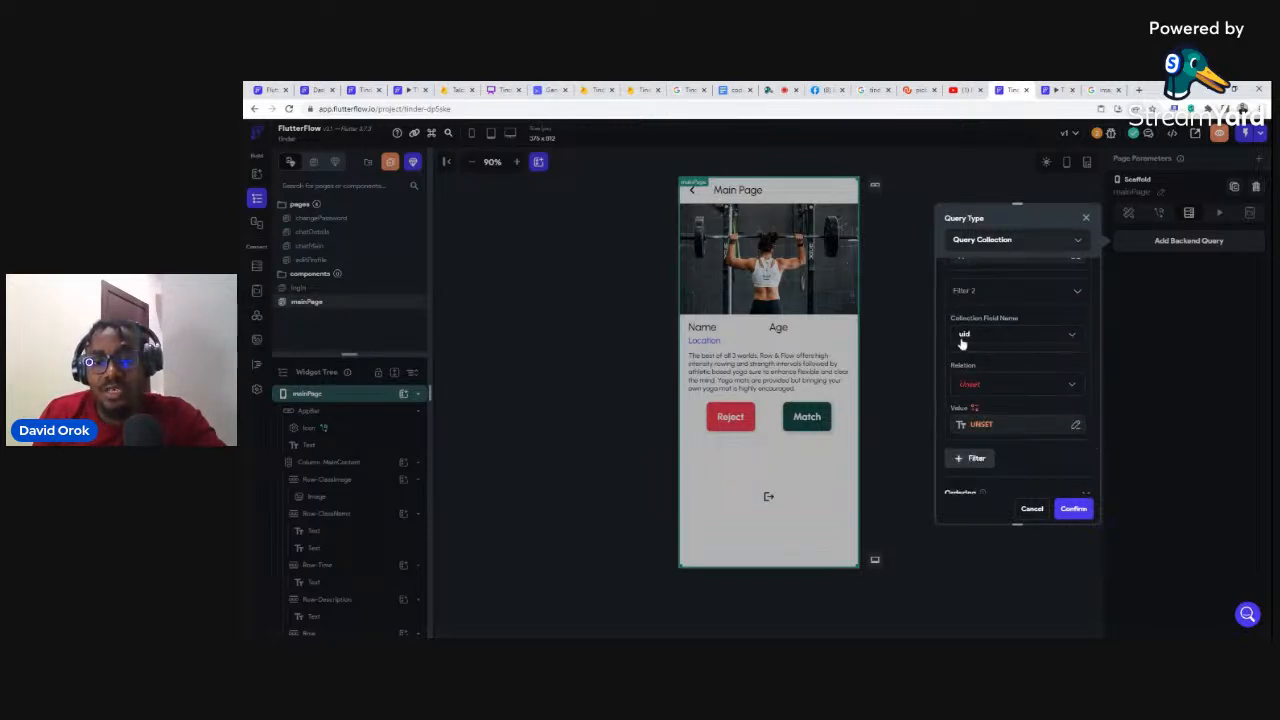
left_click(968, 388)
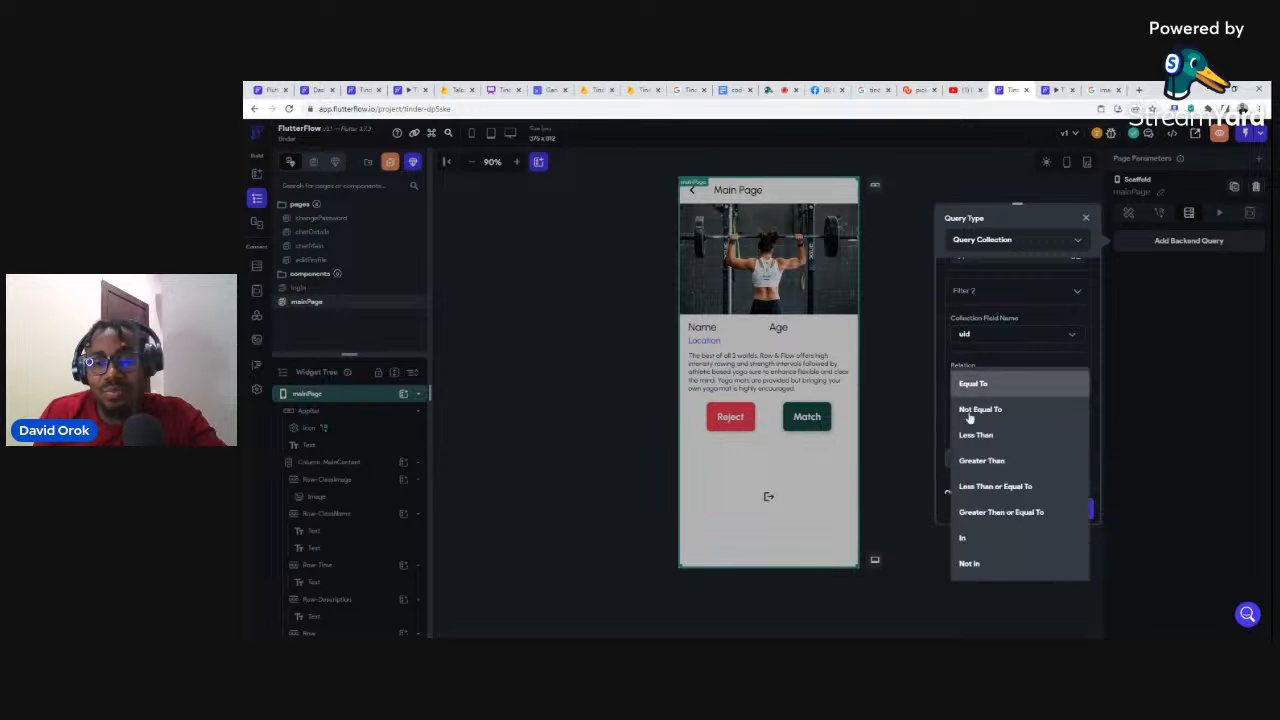
left_click(969, 564)
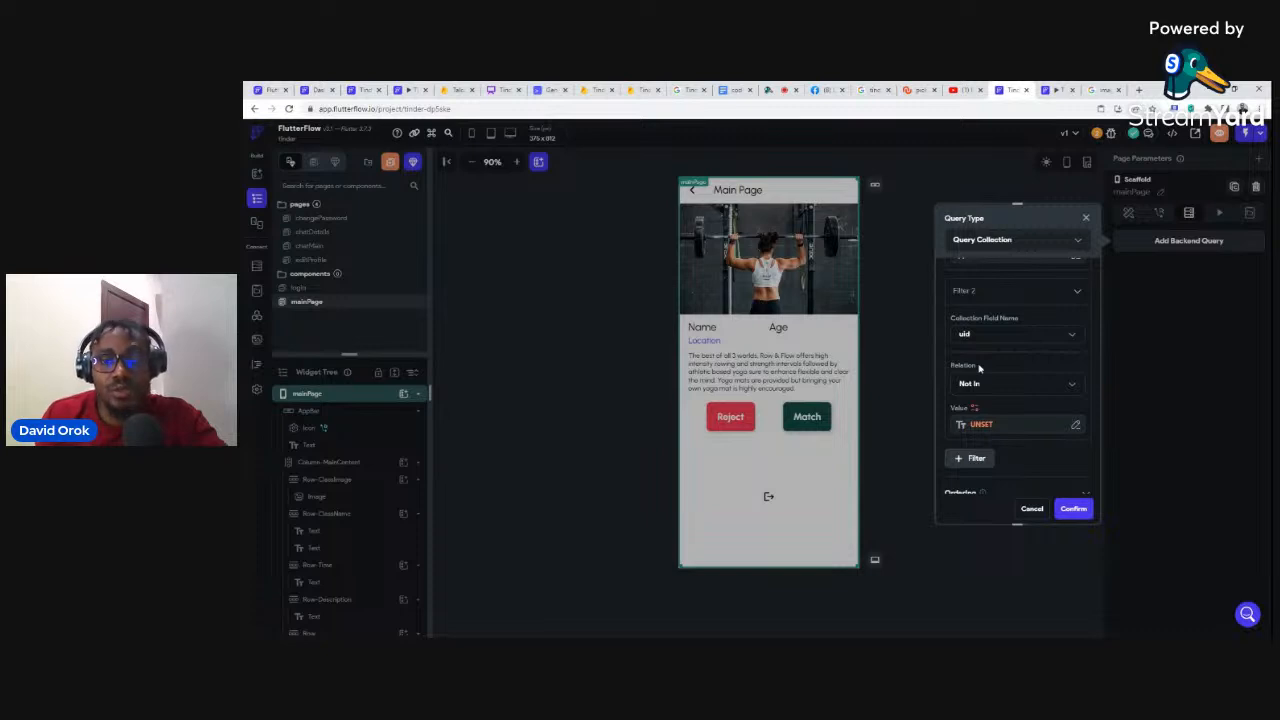
Step: Create a new custom function to supply the uid filter's value
left_click(983, 428)
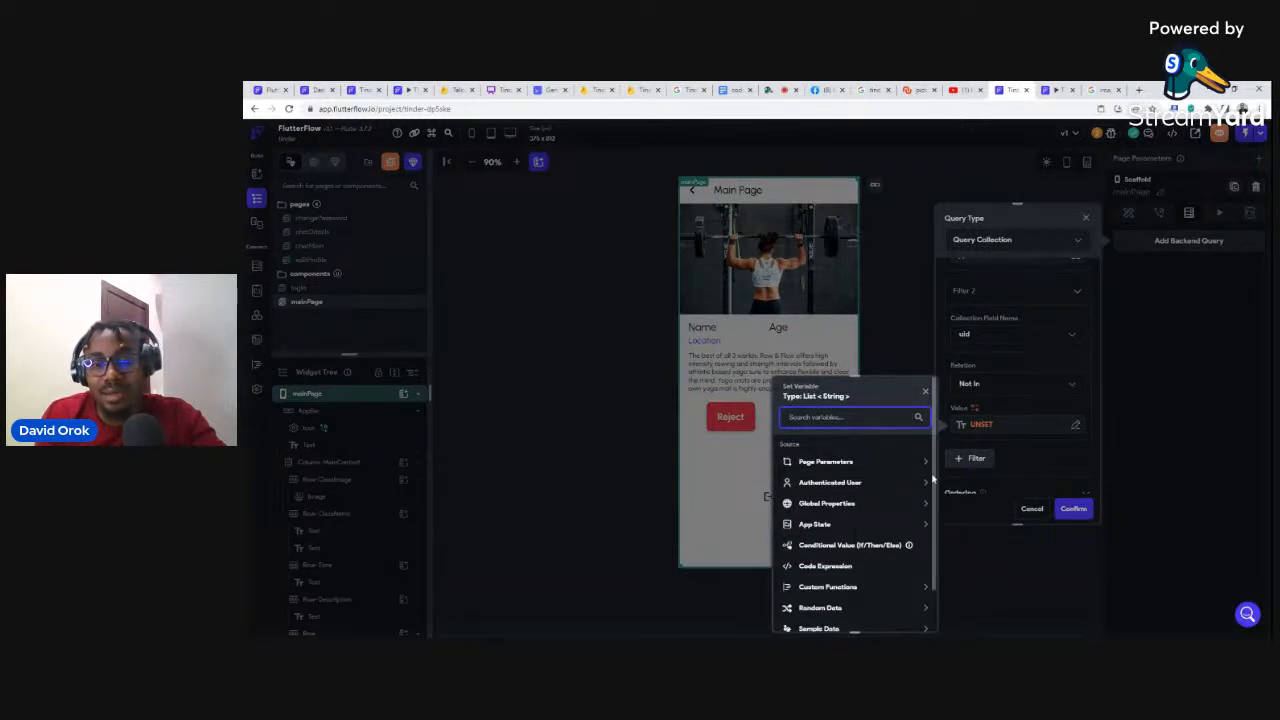
left_click(1017, 446)
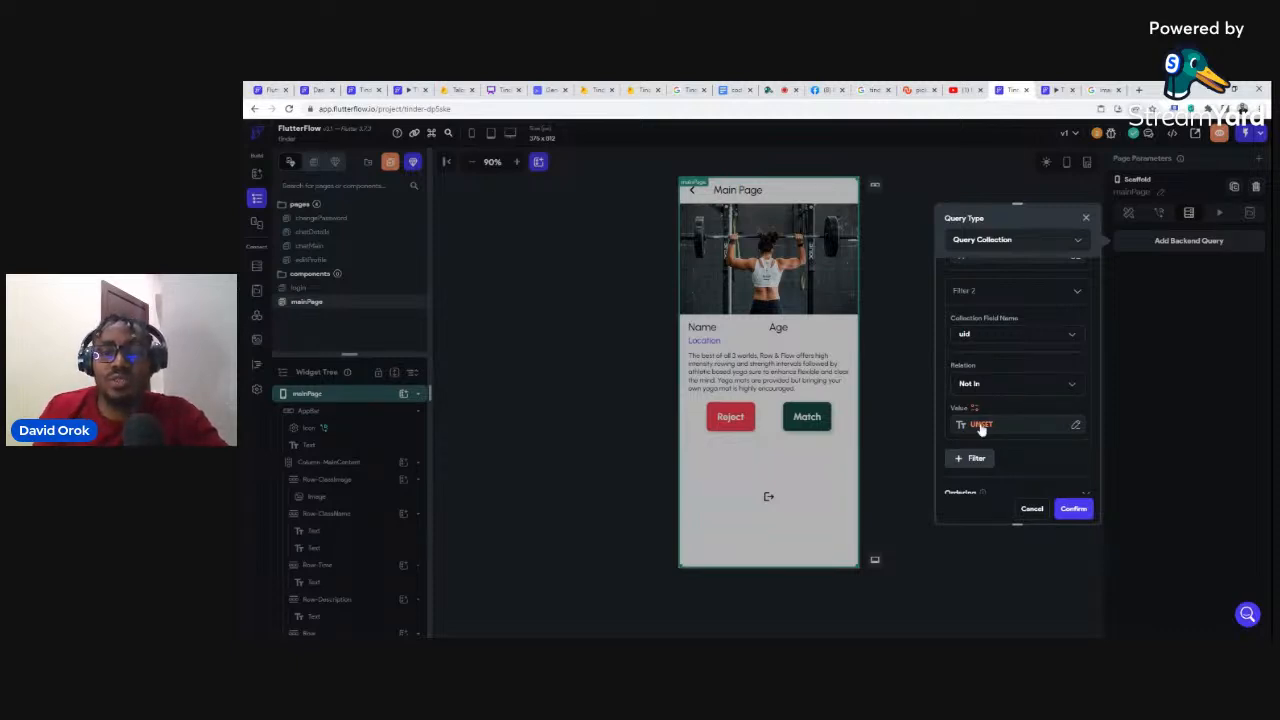
left_click(980, 427)
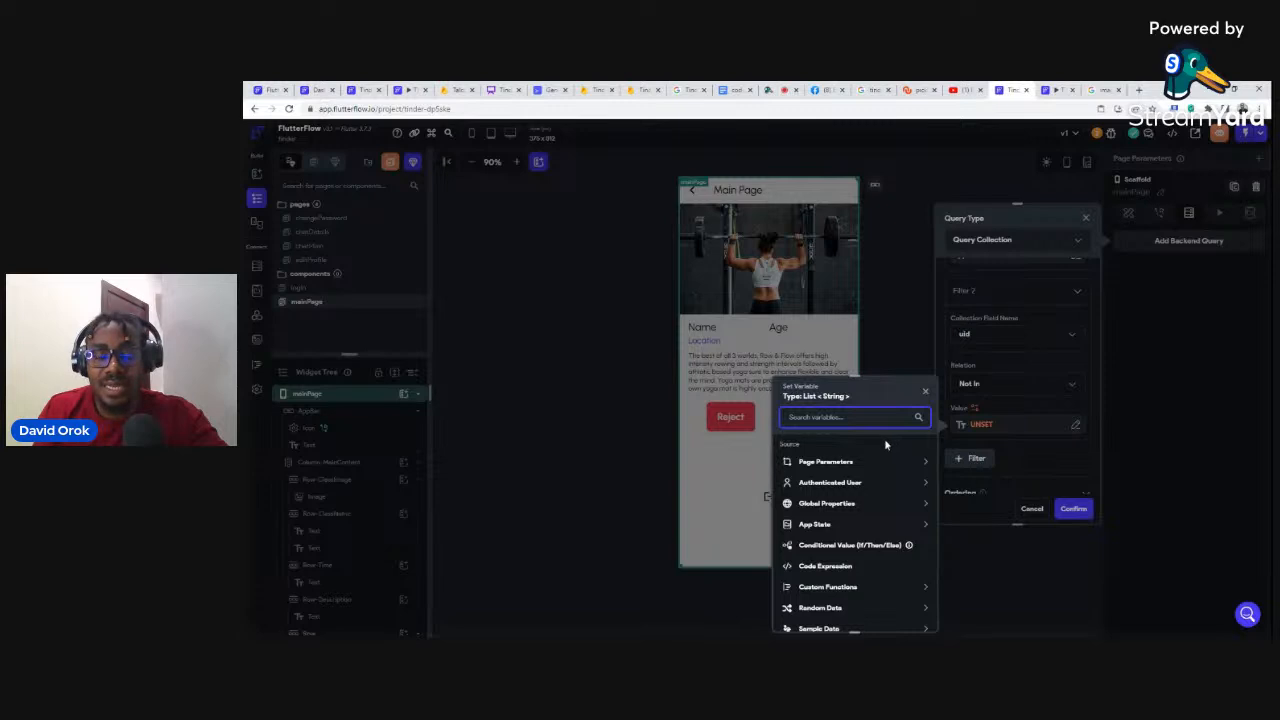
scroll(885, 440, "down", 1)
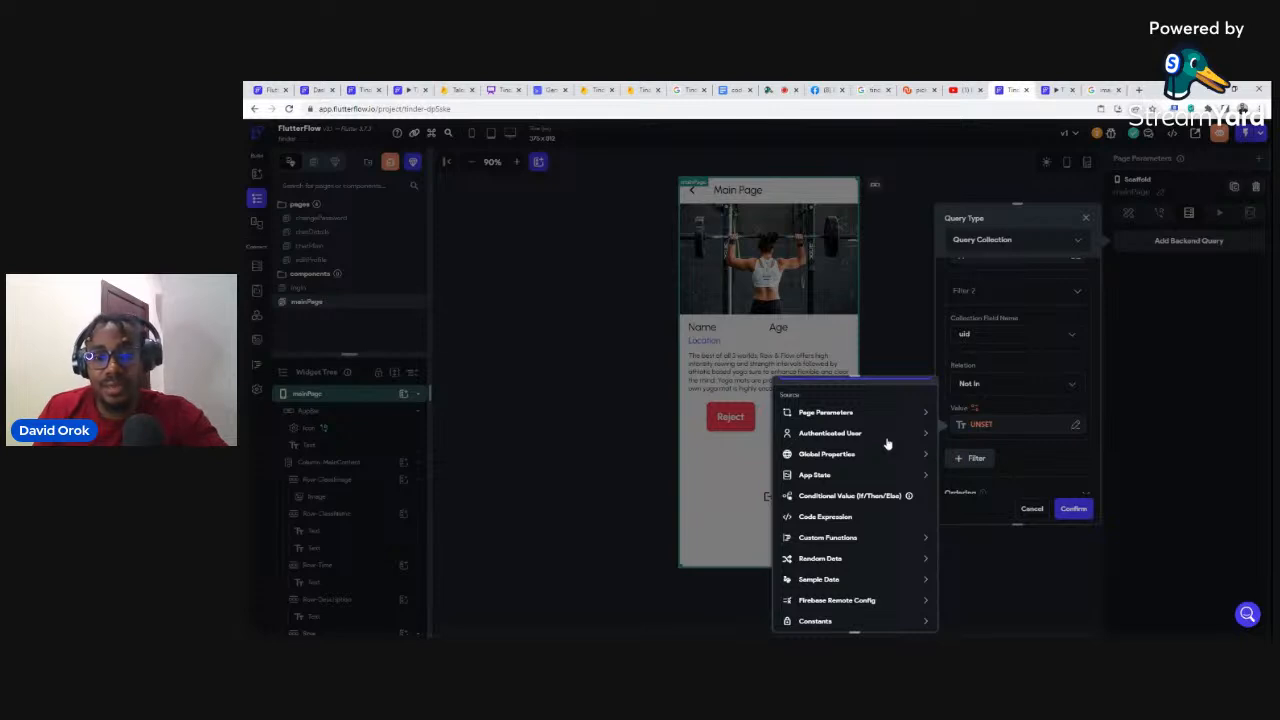
left_click(815, 540)
scroll(845, 541, "down", 1)
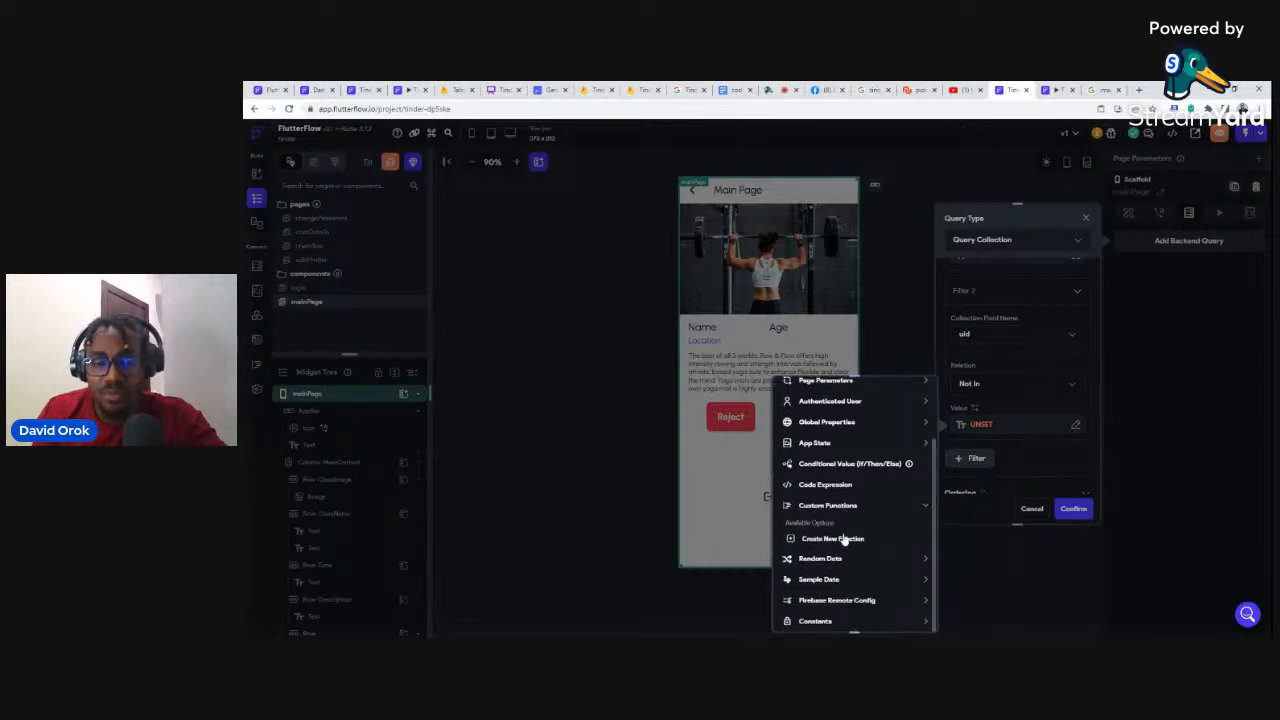
left_click(825, 540)
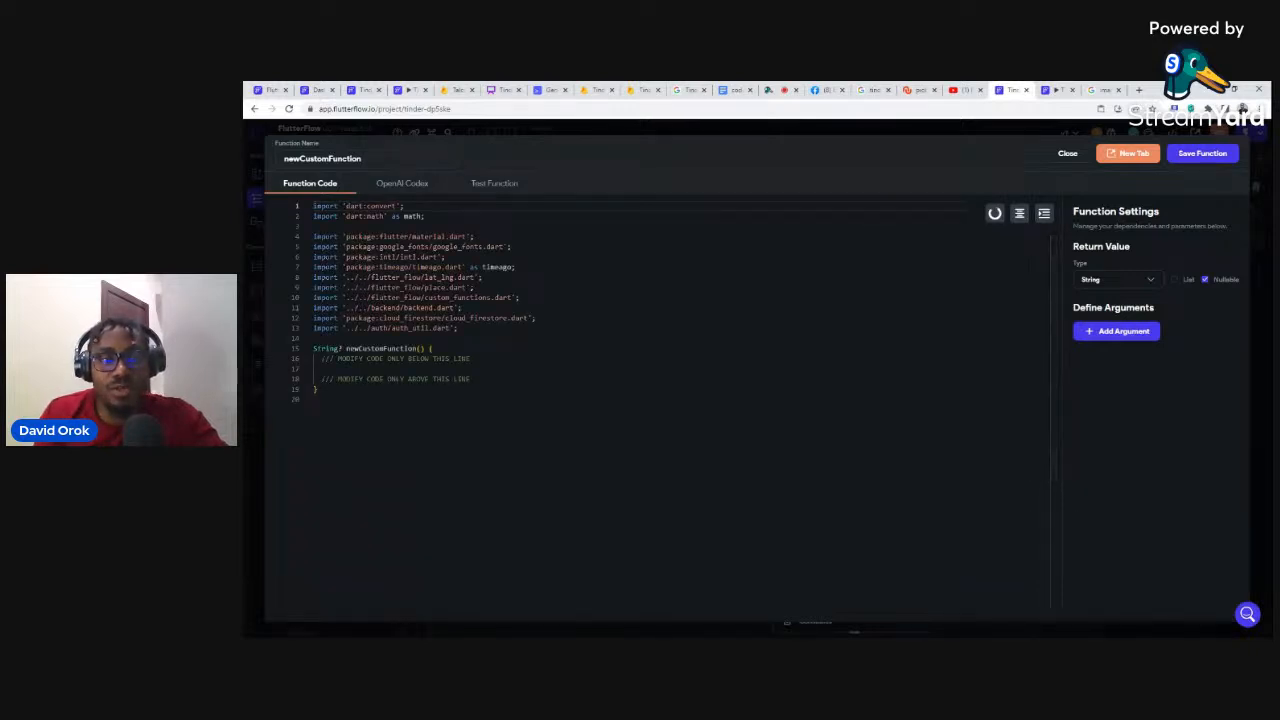
Step: Rename the function combineList, returning a non-nullable List of String
left_click_drag(362, 159, 283, 159)
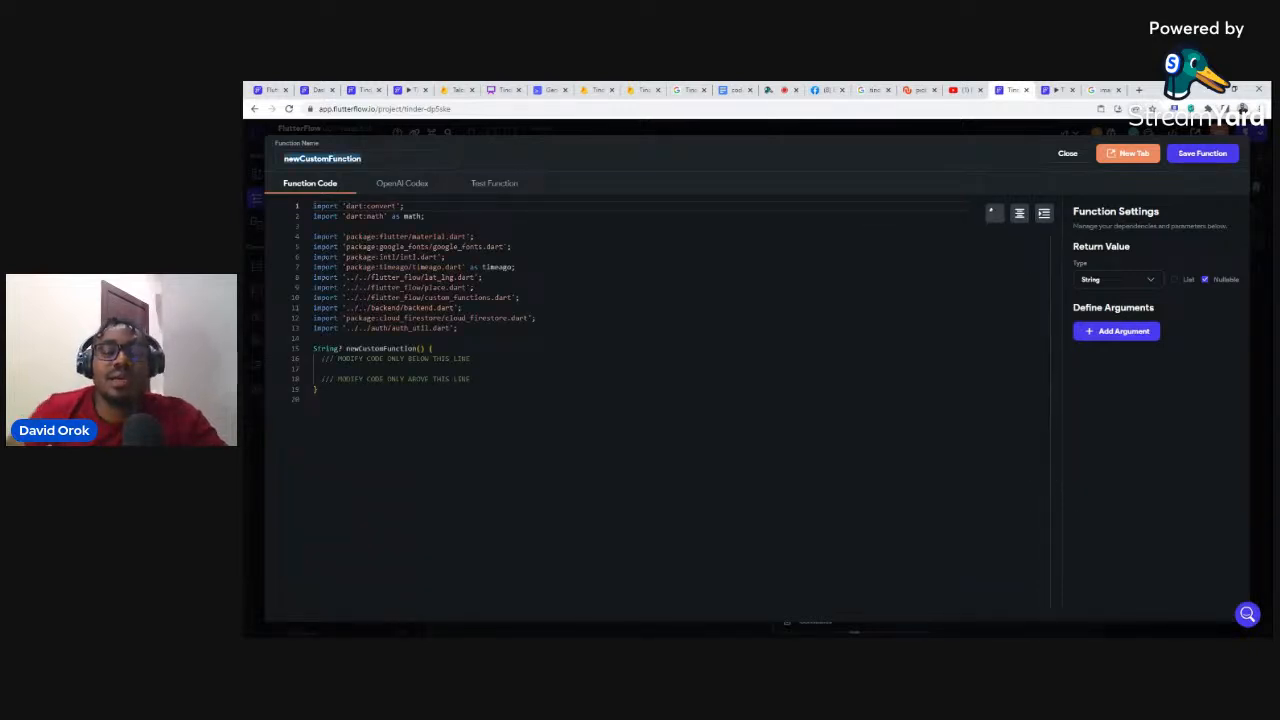
type("c")
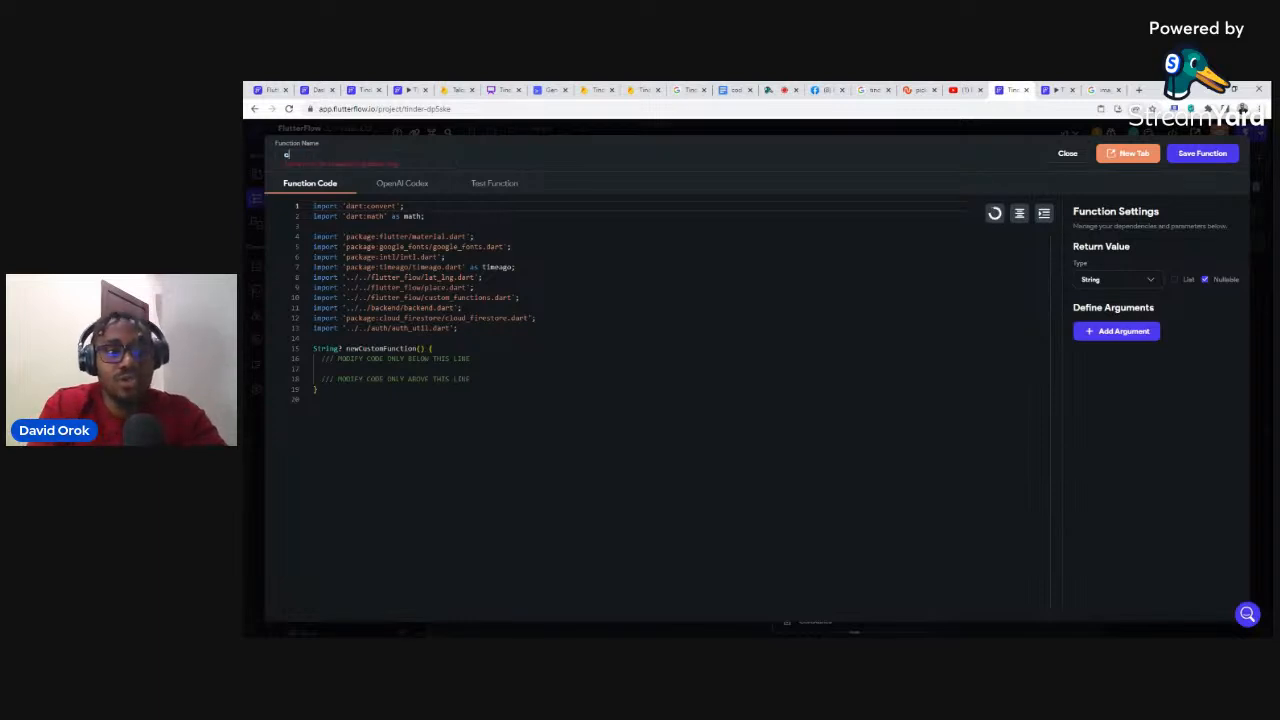
type("omb")
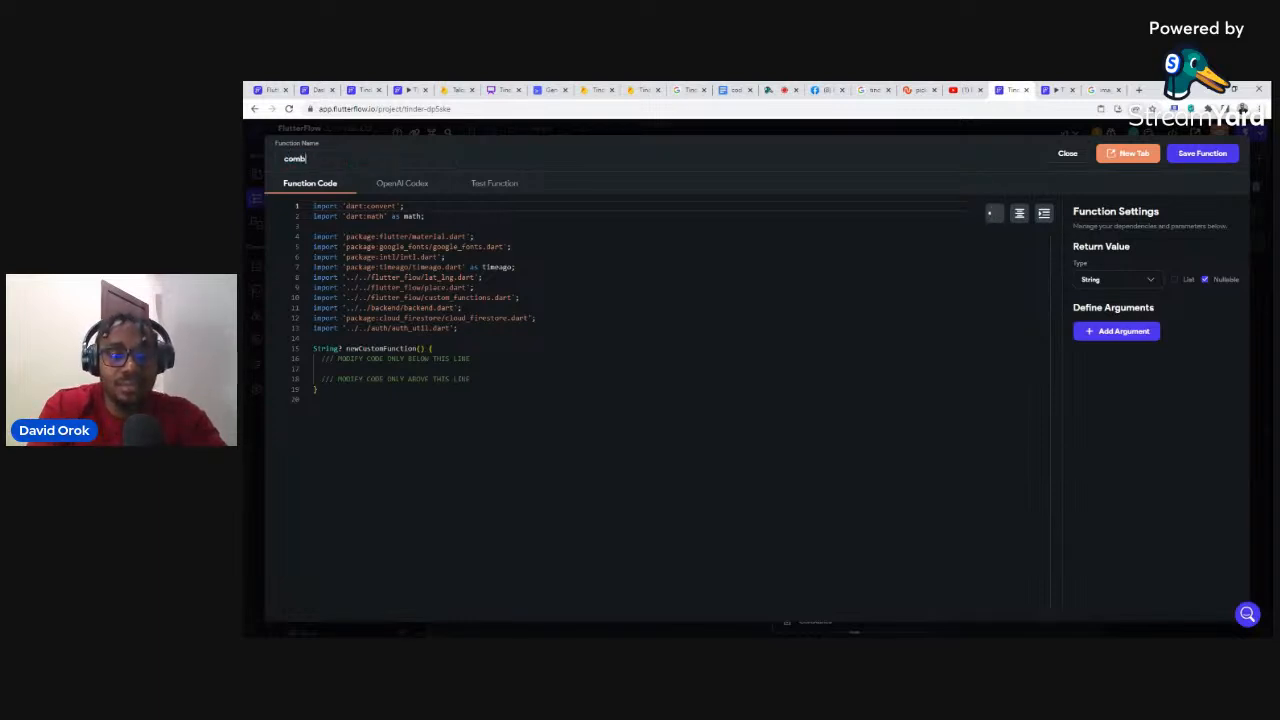
type("ineList")
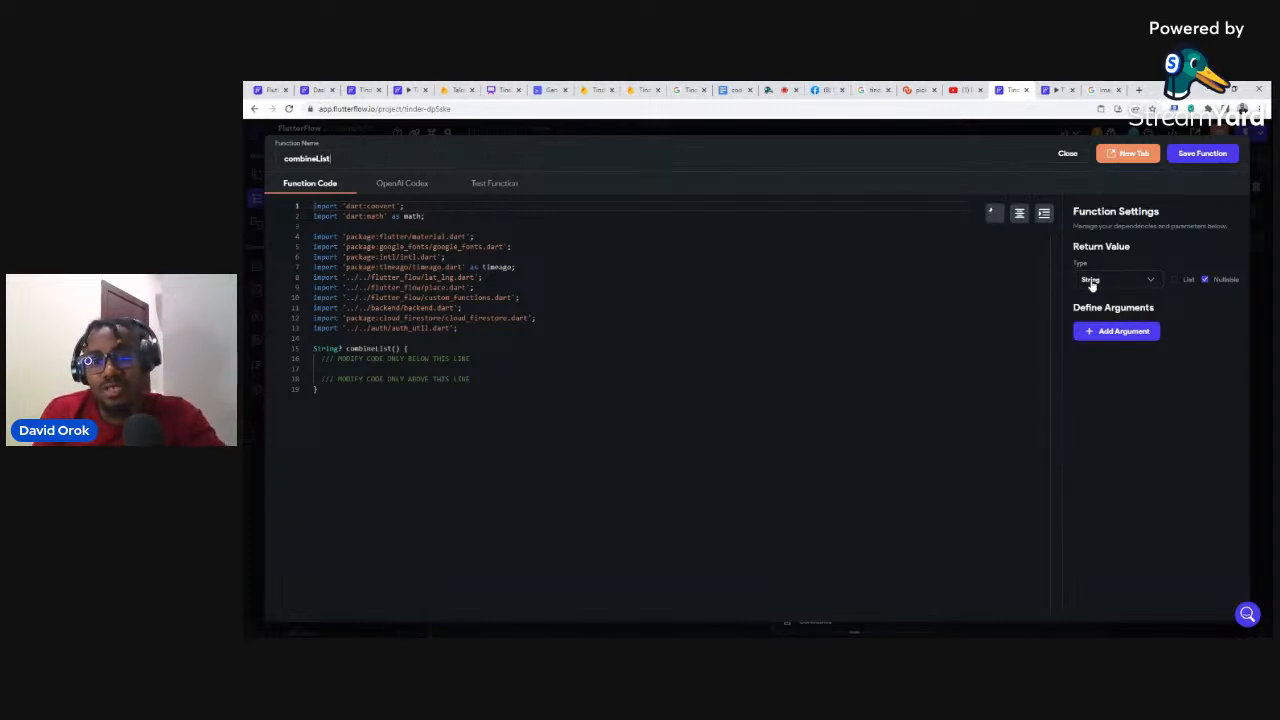
left_click(1174, 281)
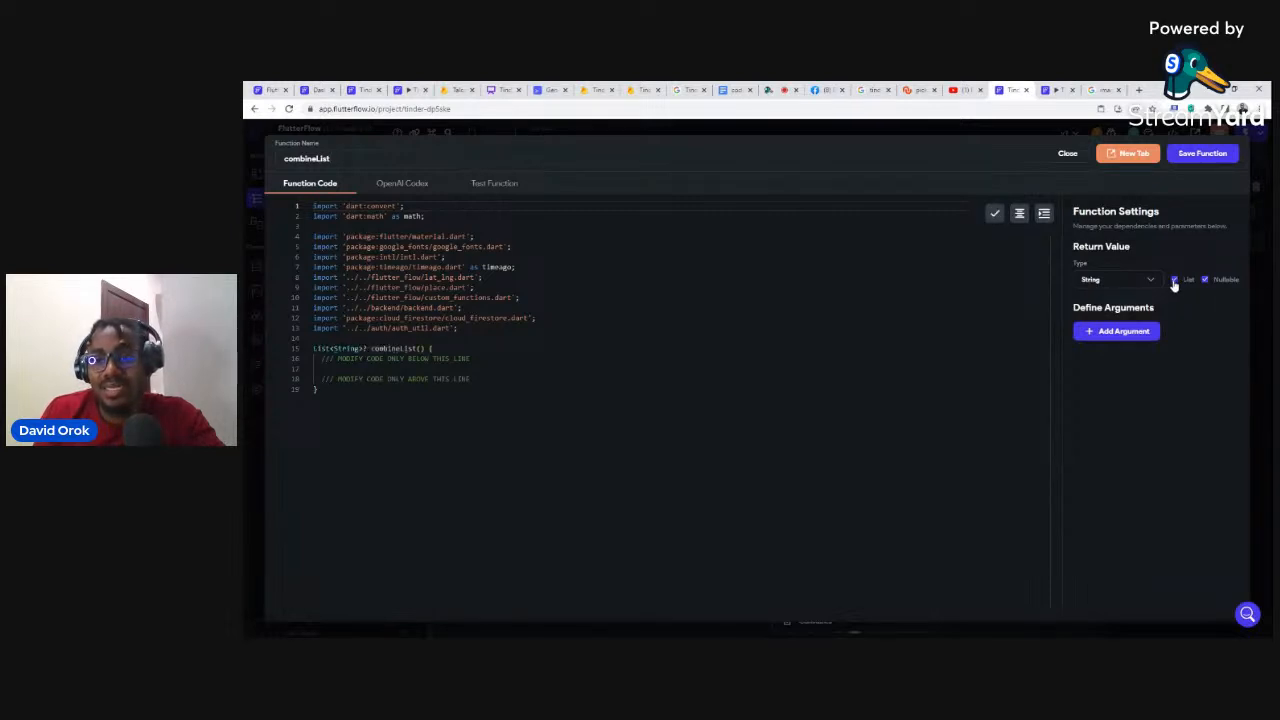
left_click(1204, 280)
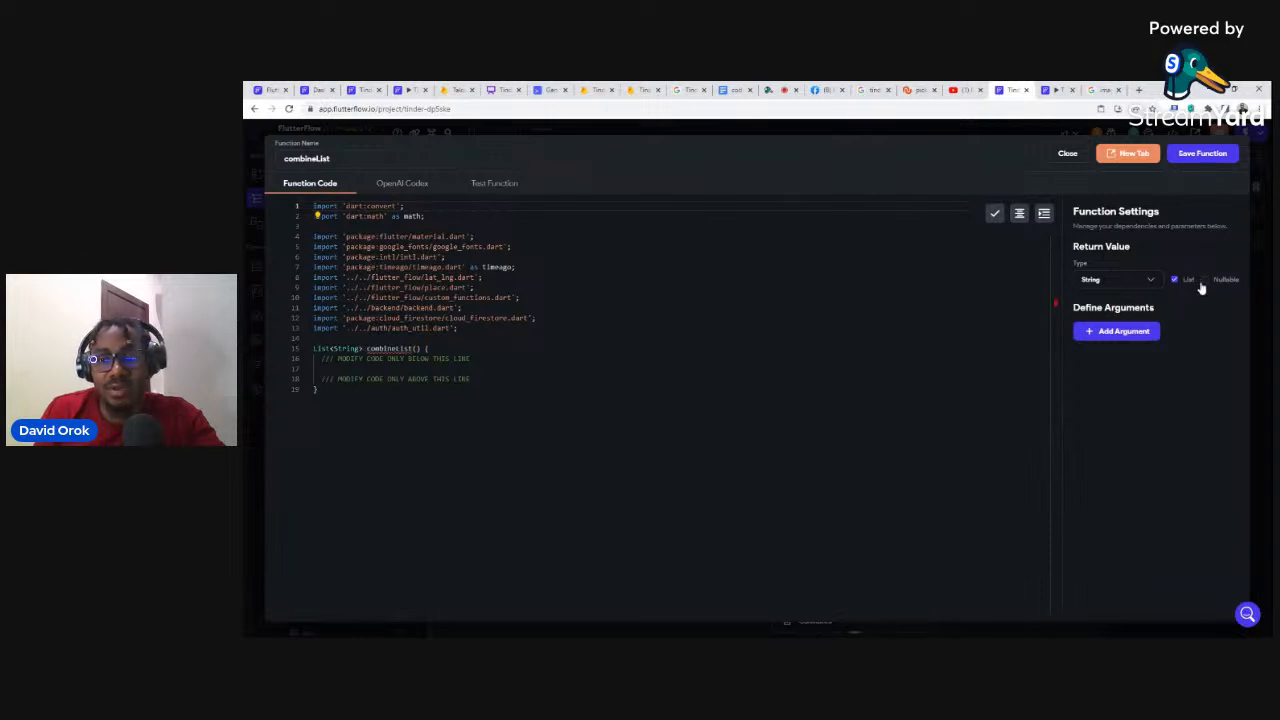
Step: Add two string-list arguments named matches and rejected to combineList
left_click(1113, 334)
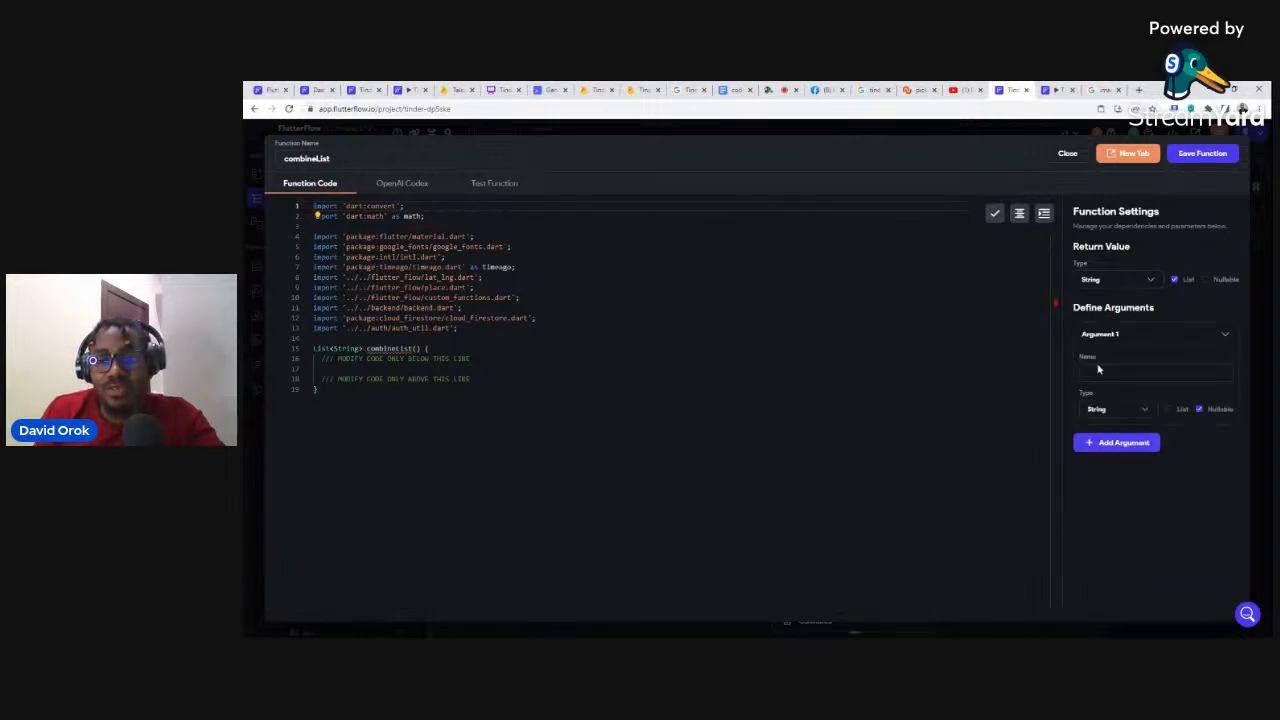
type("m")
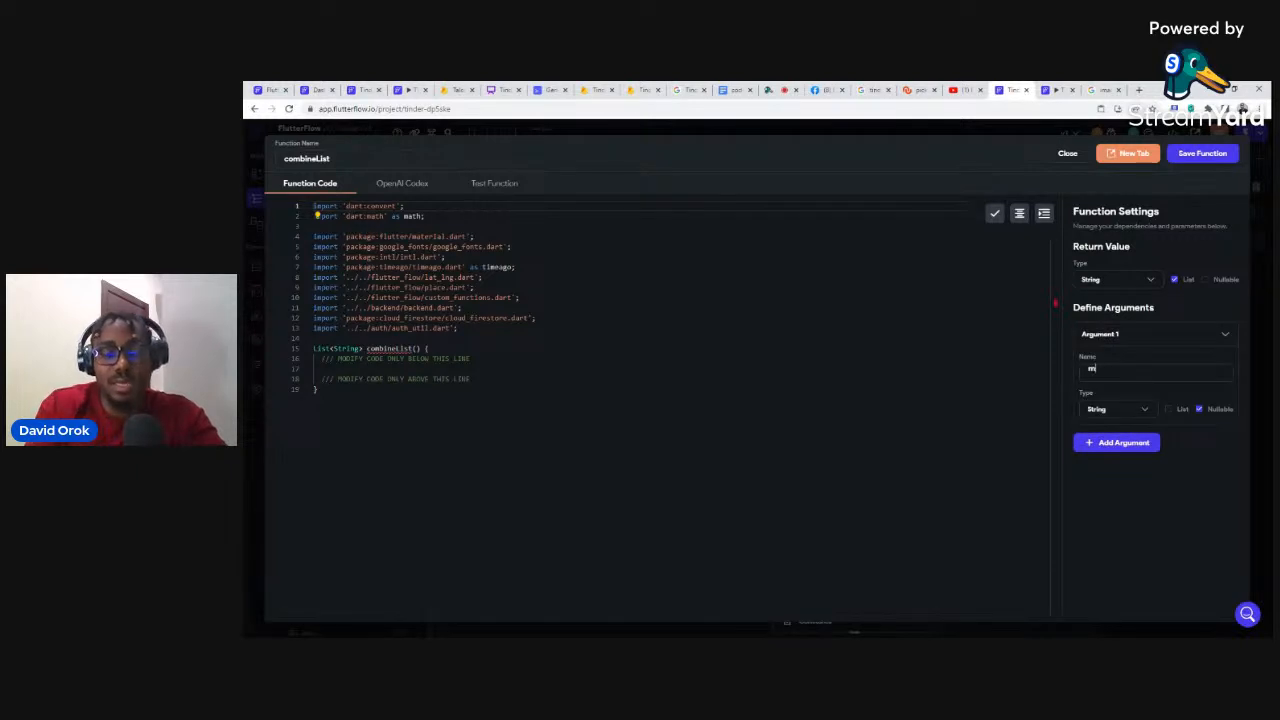
type("atches")
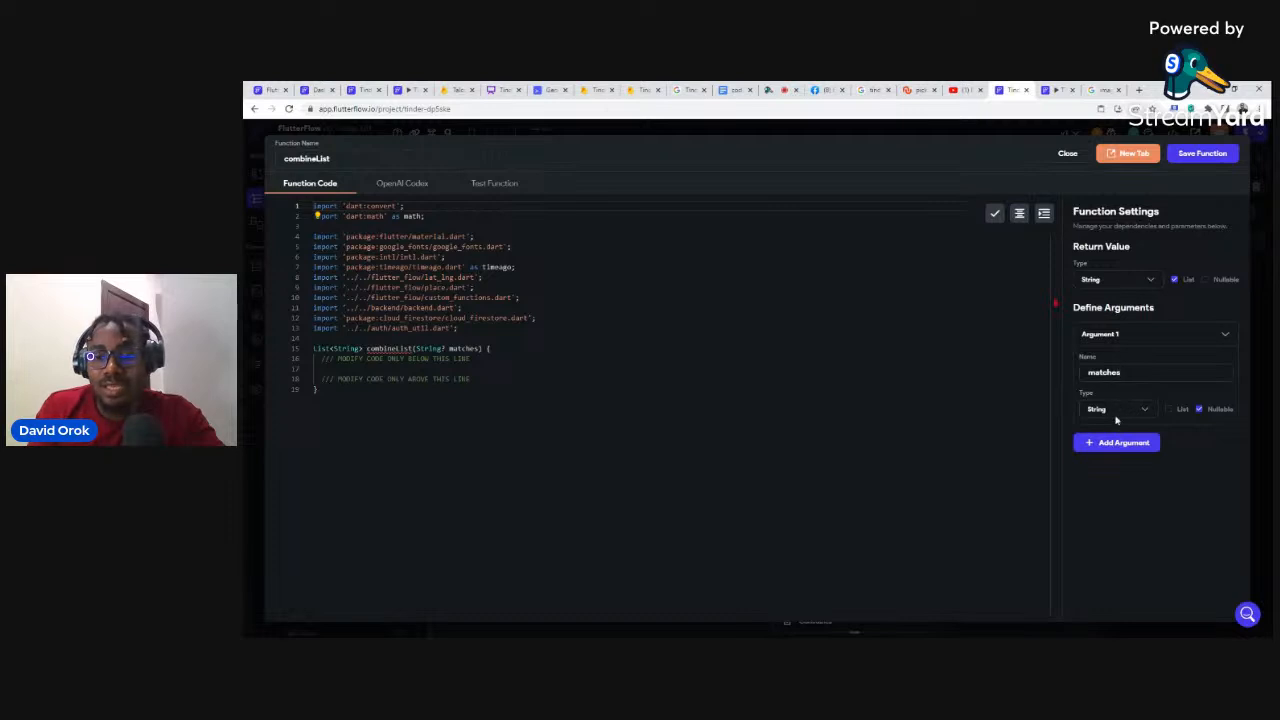
left_click(1169, 410)
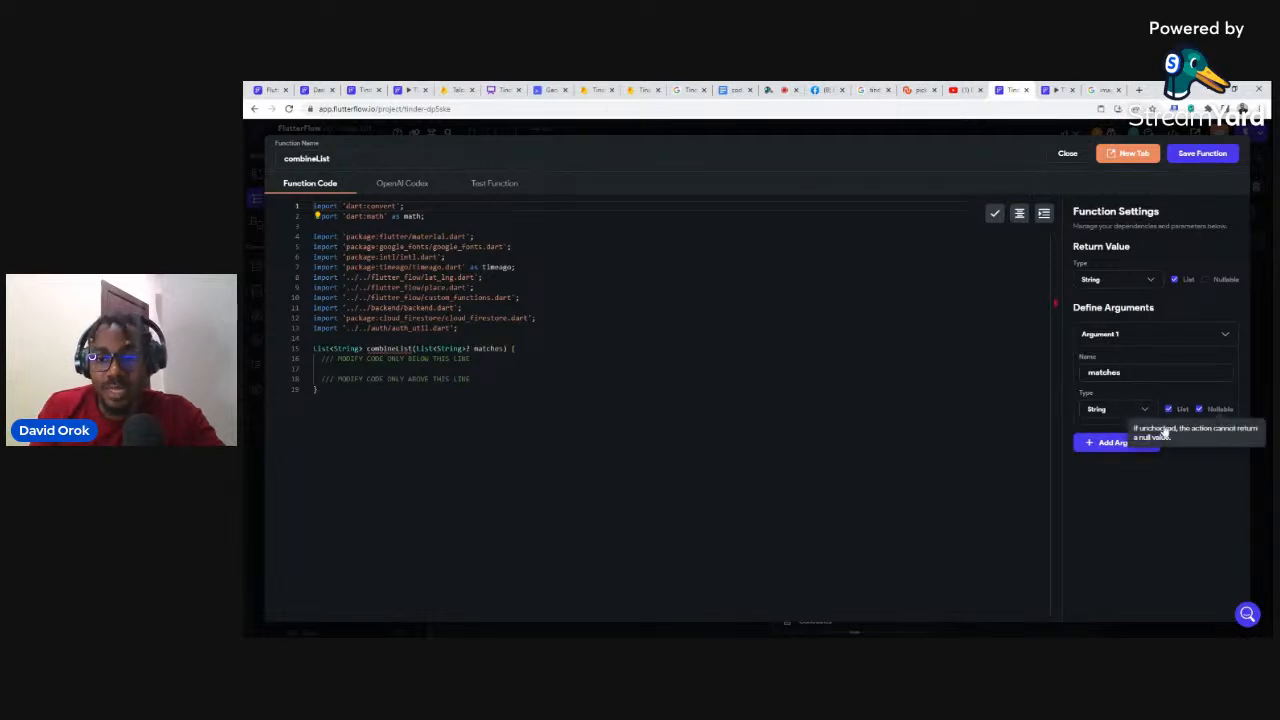
left_click(1107, 446)
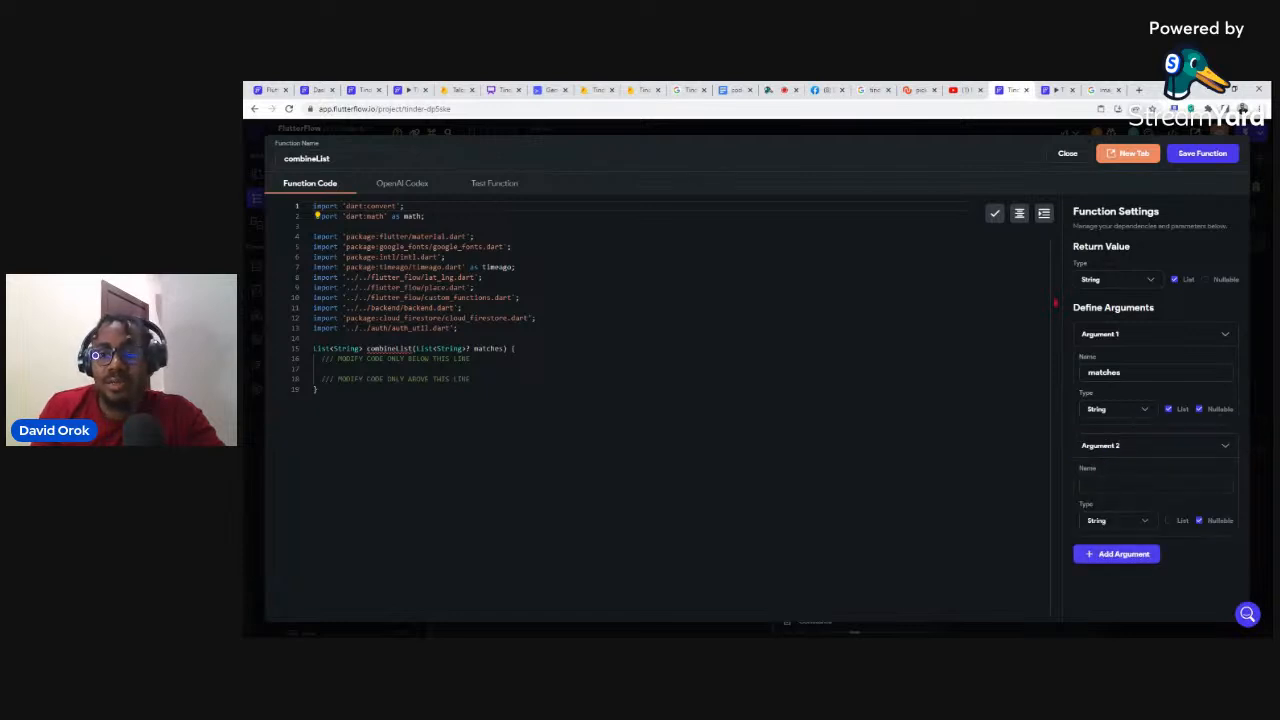
left_click(1086, 485)
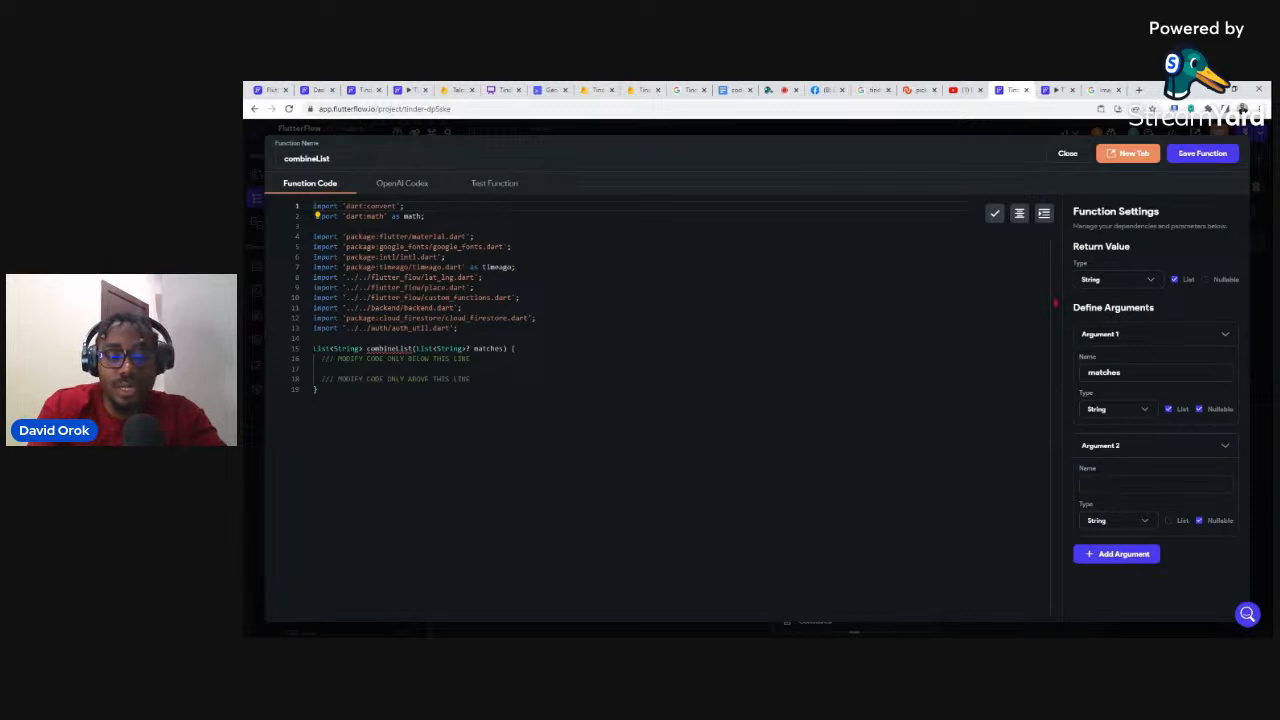
type("rejetc")
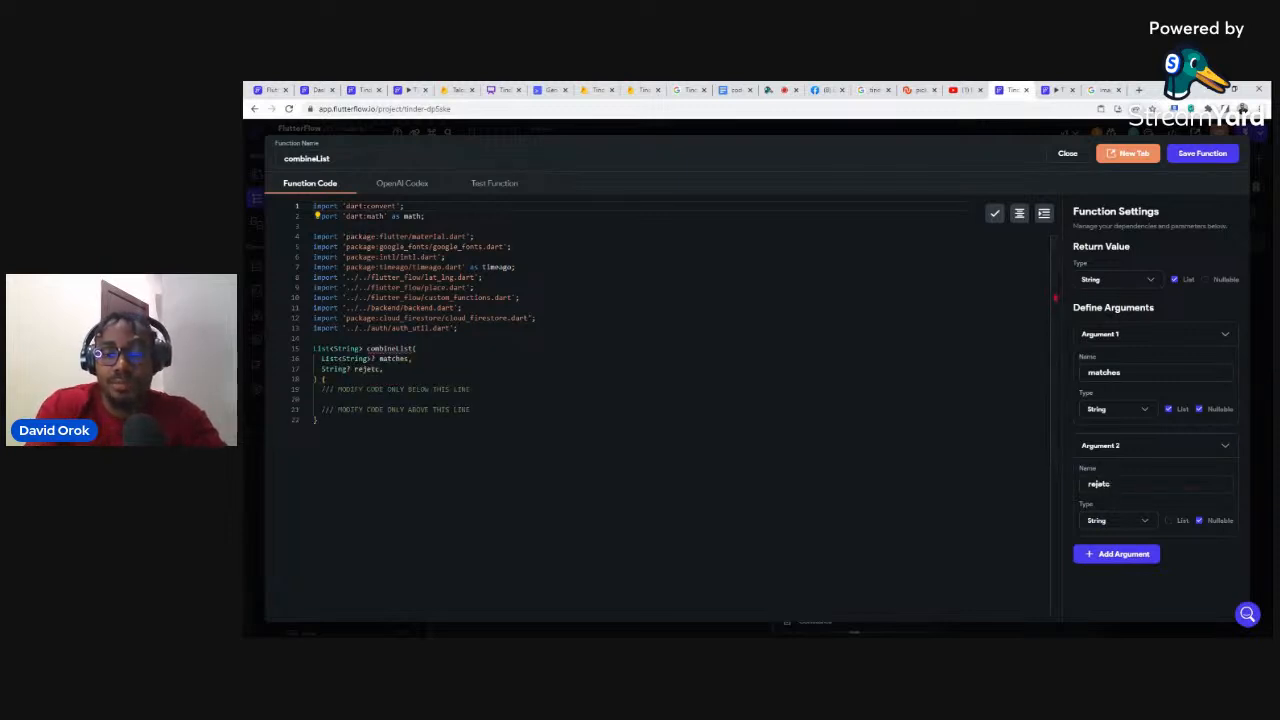
key("BackSpace")
key("BackSpace")
type("cted")
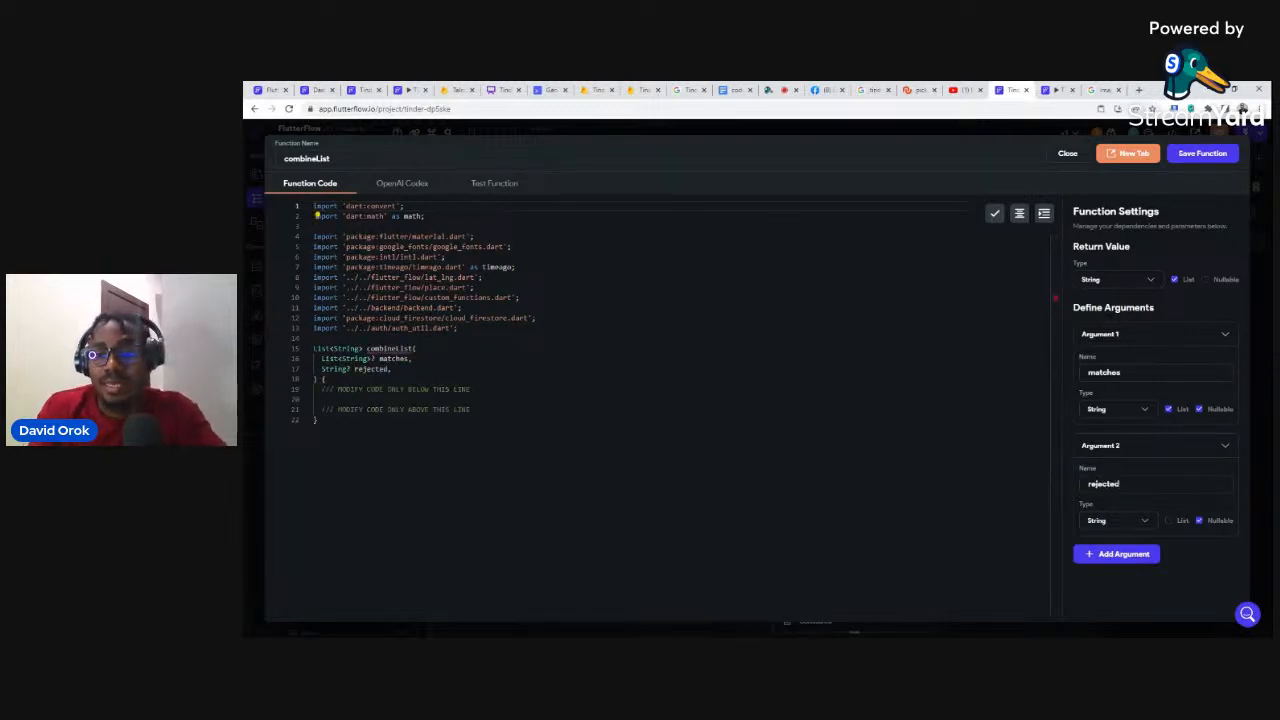
left_click(1169, 520)
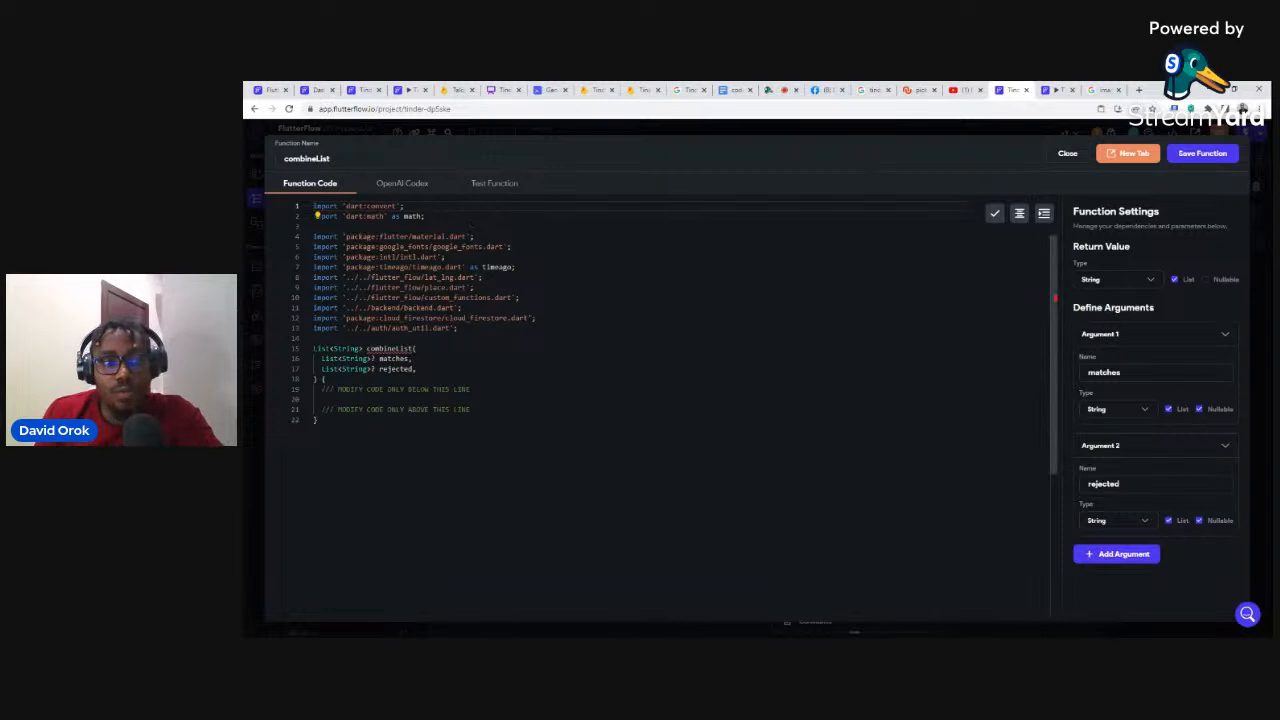
Step: Leave one empty line below the modify-code comment in the function body
key("Return")
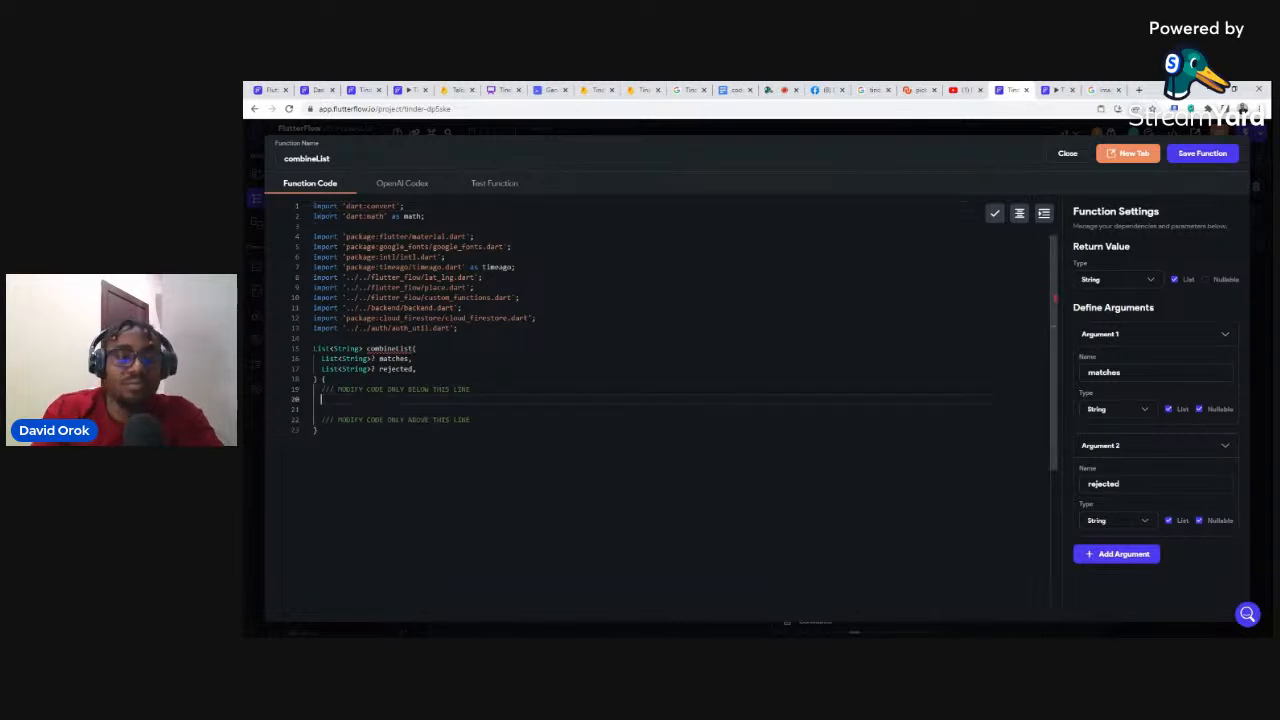
key("Return")
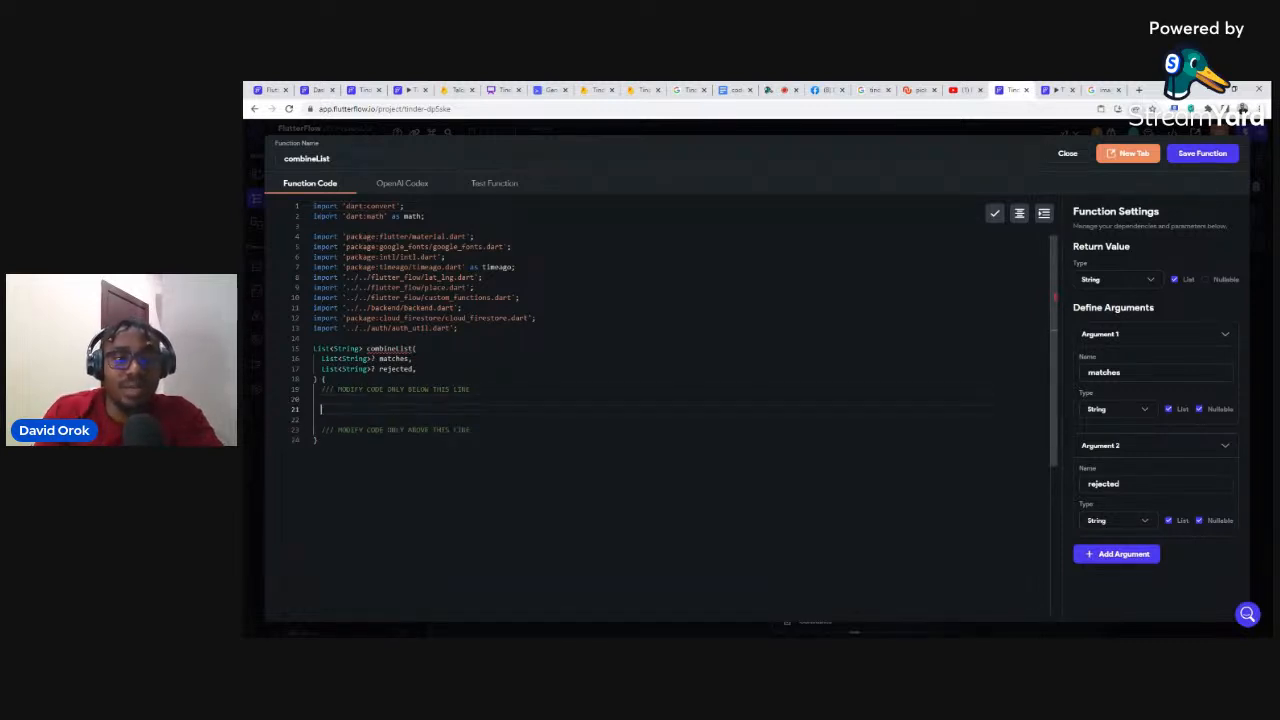
key("BackSpace")
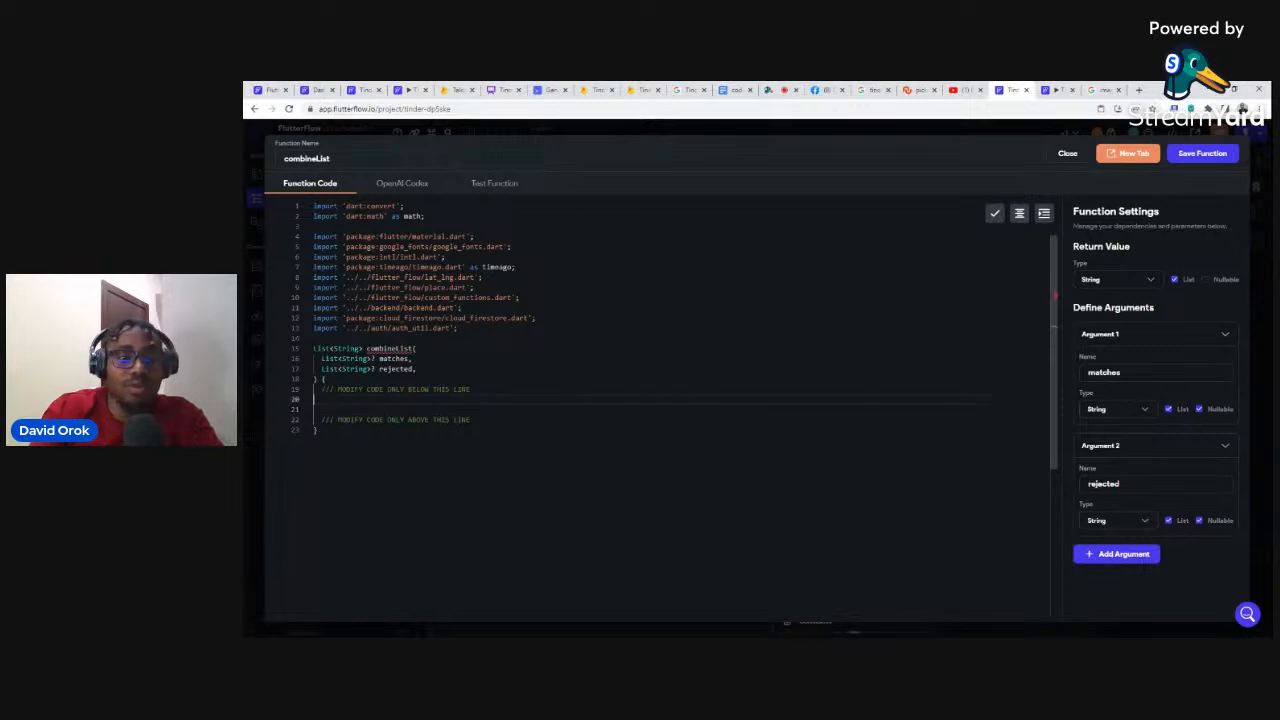
key("BackSpace")
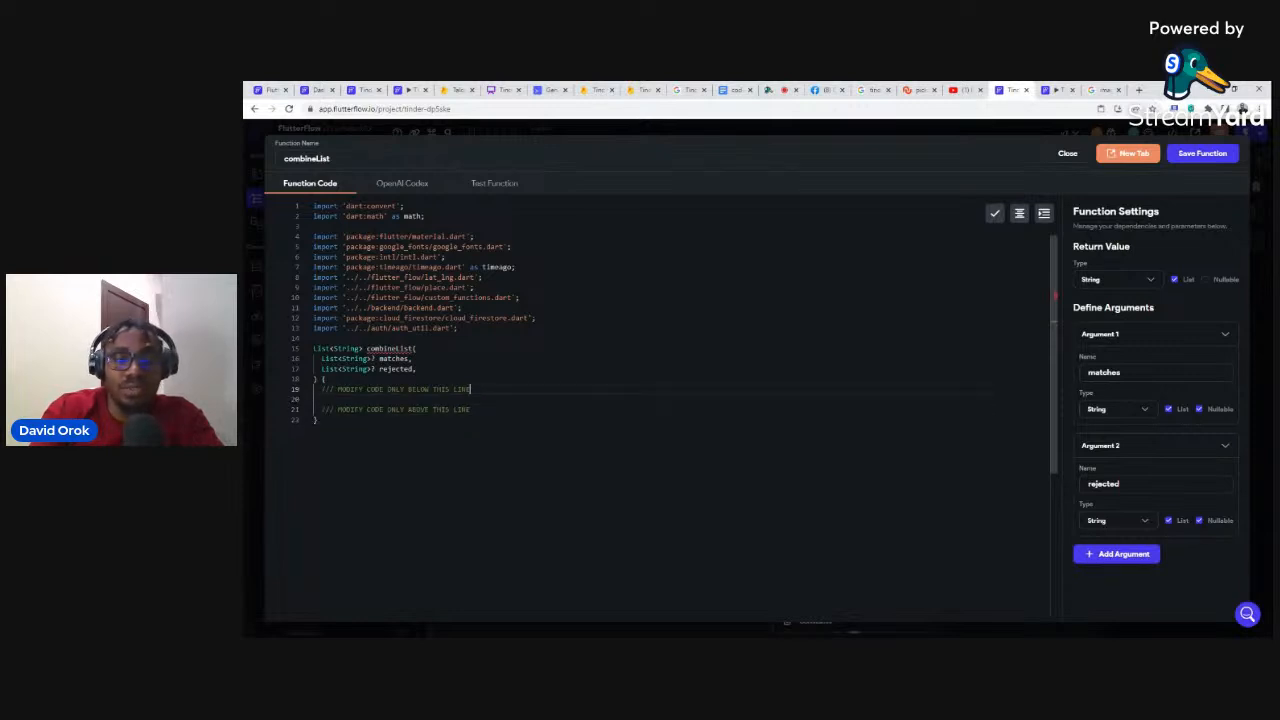
key("Return")
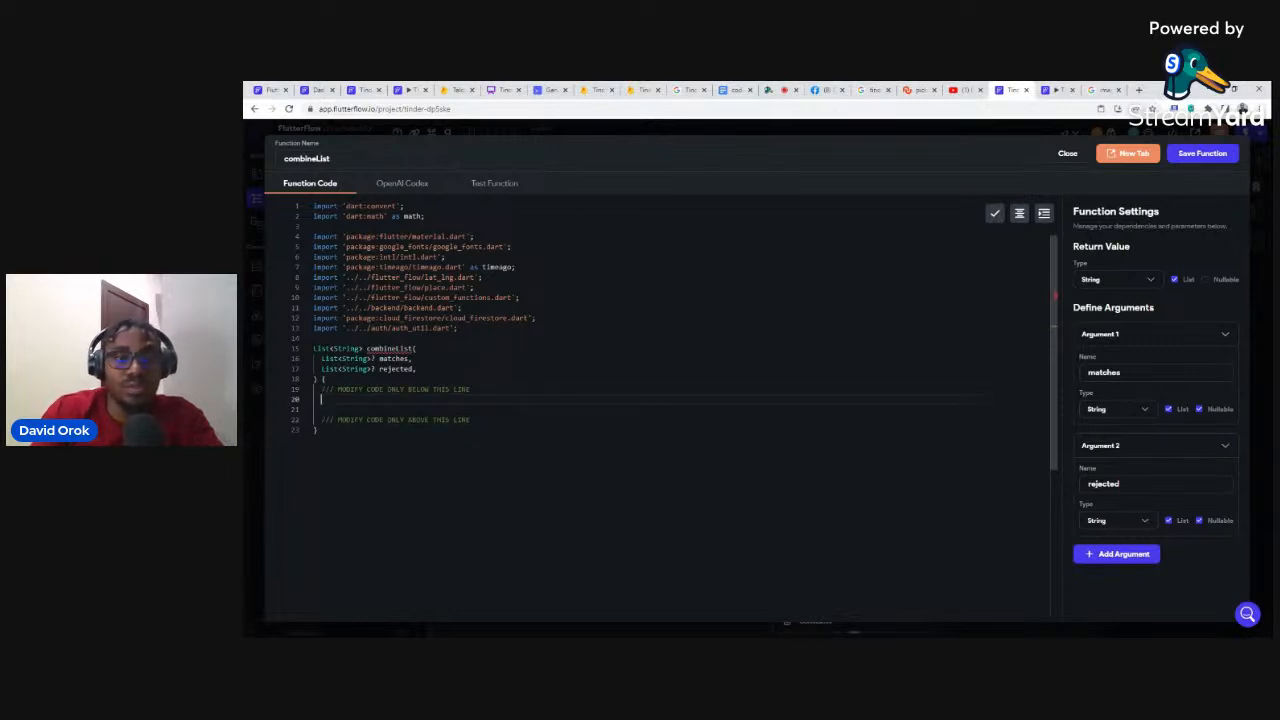
left_click(737, 90)
Step: Select and copy the full newList snippet from the 'code snipet' document
left_click(572, 308)
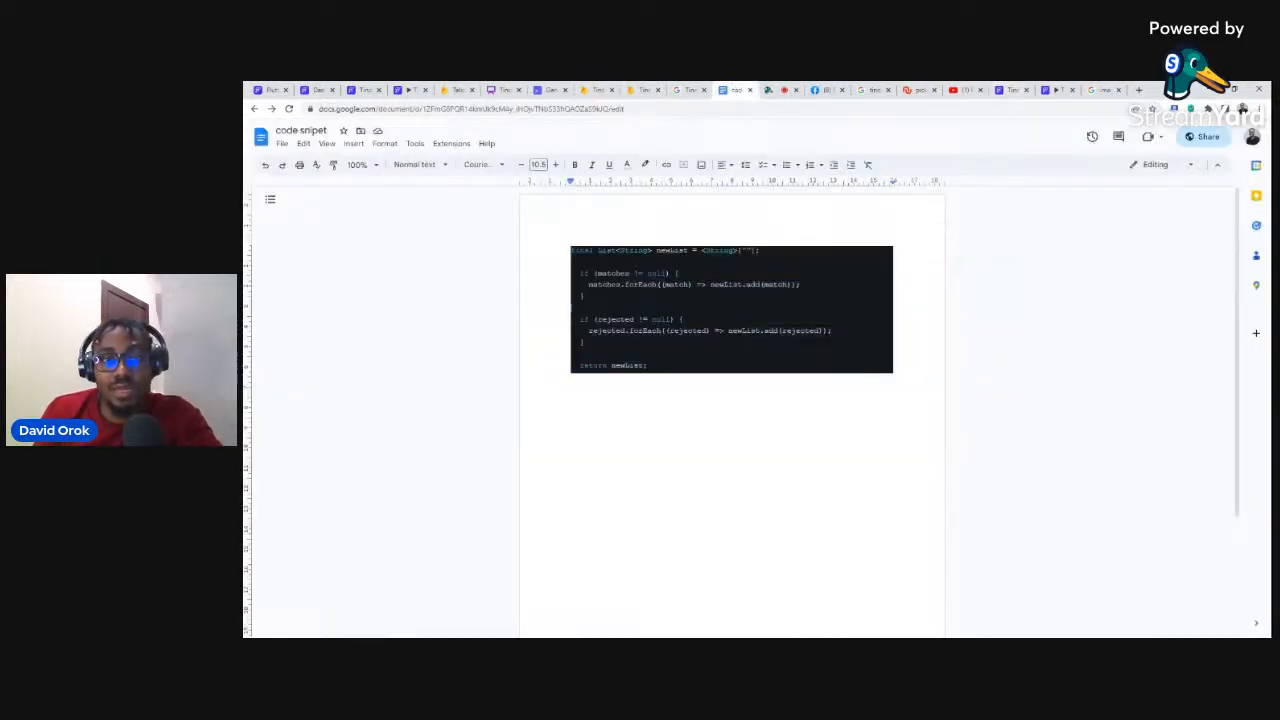
left_click_drag(572, 250, 652, 367)
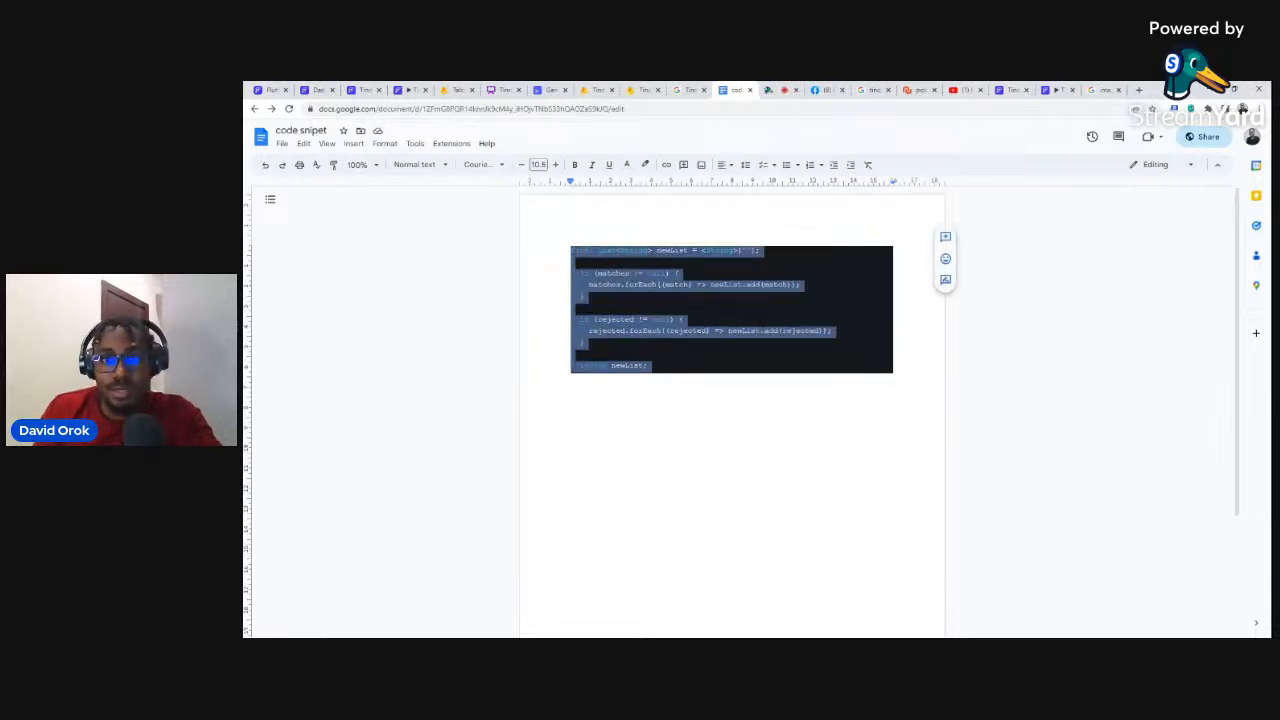
left_click(1012, 89)
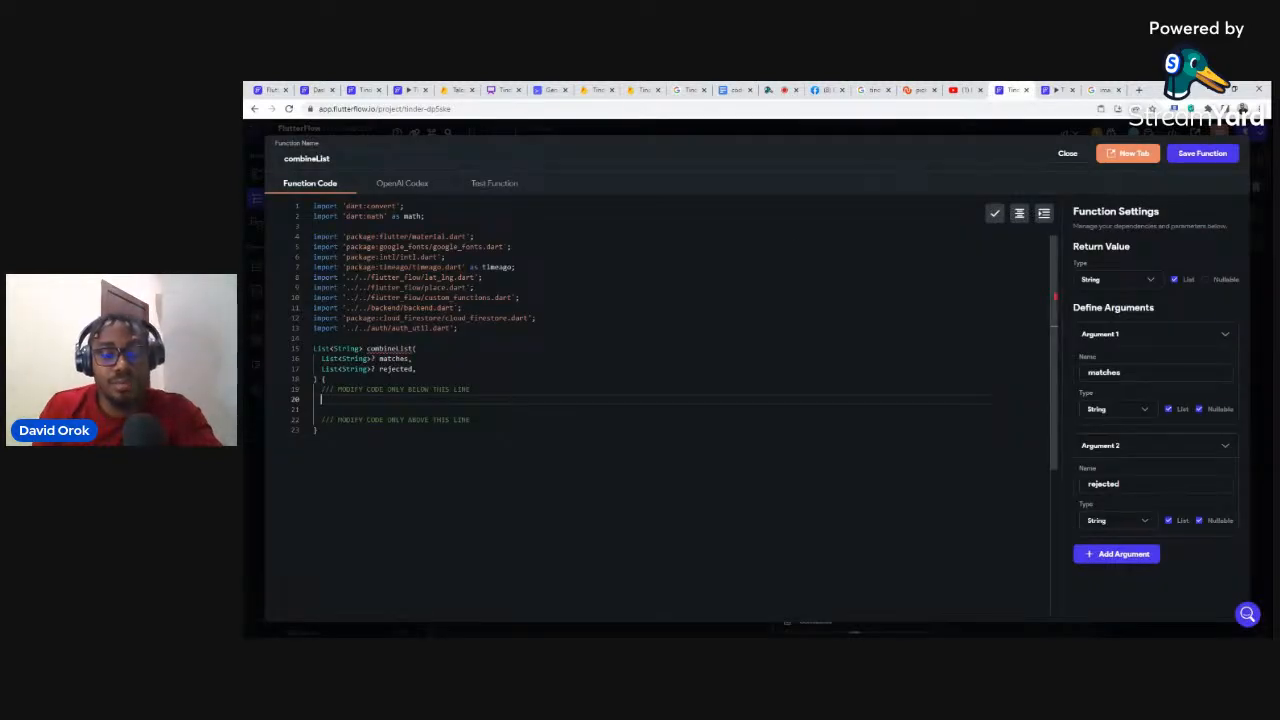
Step: Paste the snippet adding matches and rejected items to newList and returning it
type("final List<String> newList = <String>[];     if (matches != null) {     matches.forEach((match) => newList.add(match));   }     if (rejected != null) {     rejected.forEach((rejected) => newList.add(rejected));   }     return newList;")
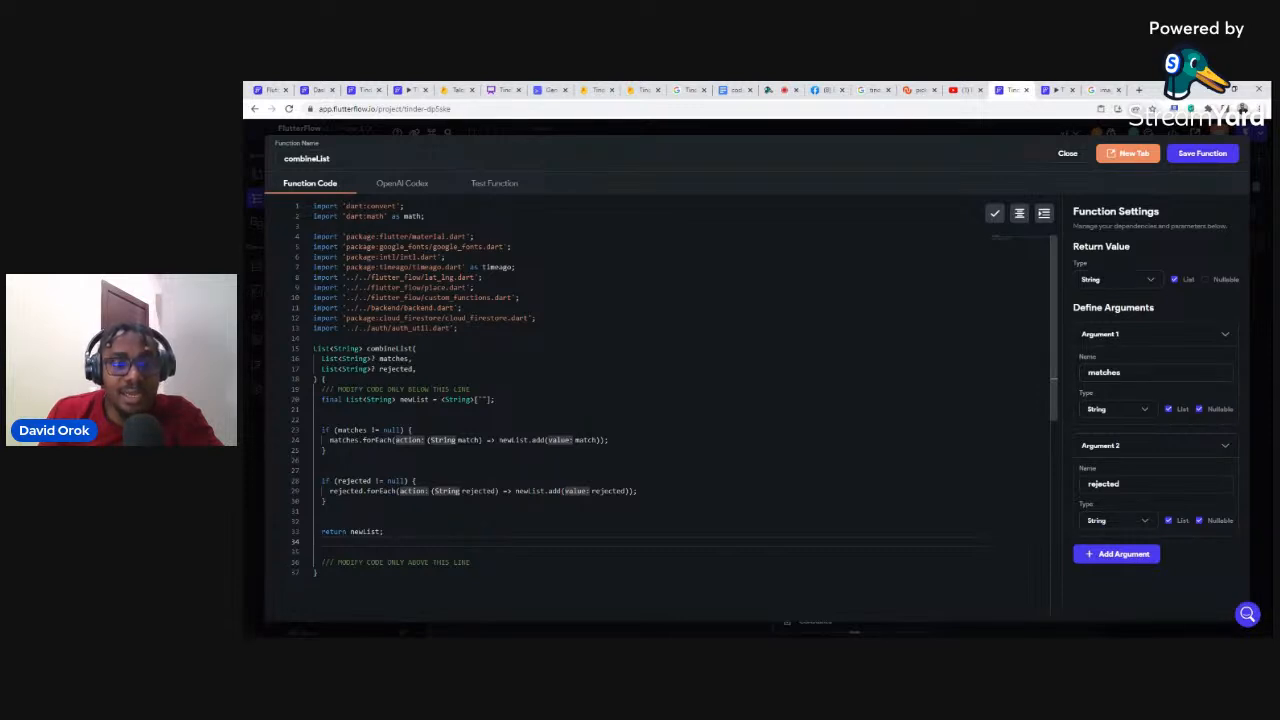
mouse_move(355, 400)
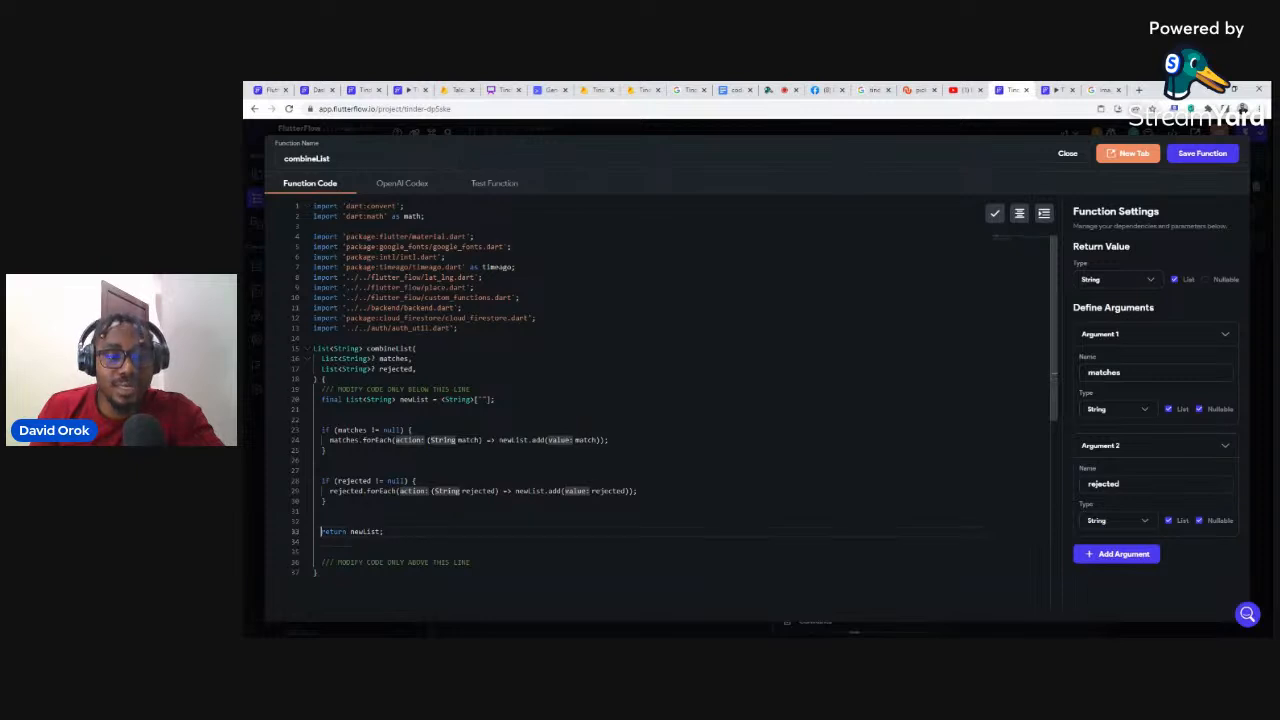
left_click_drag(321, 532, 384, 532)
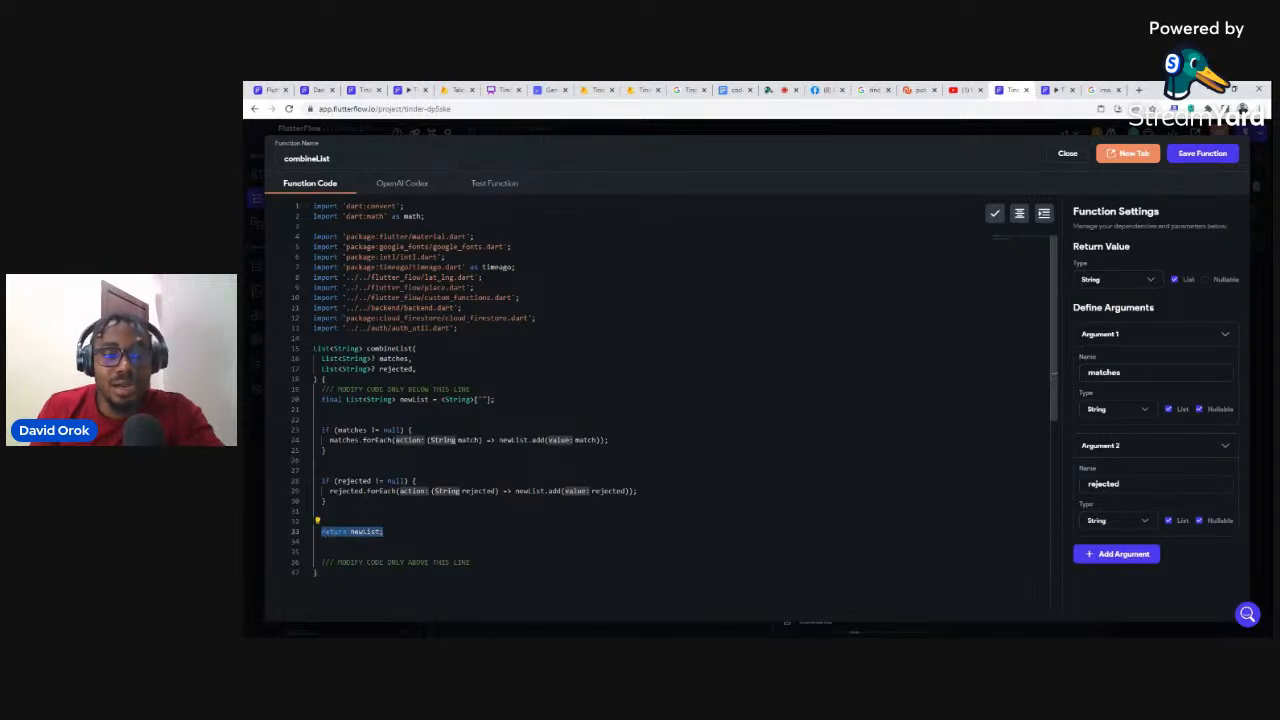
left_click(403, 184)
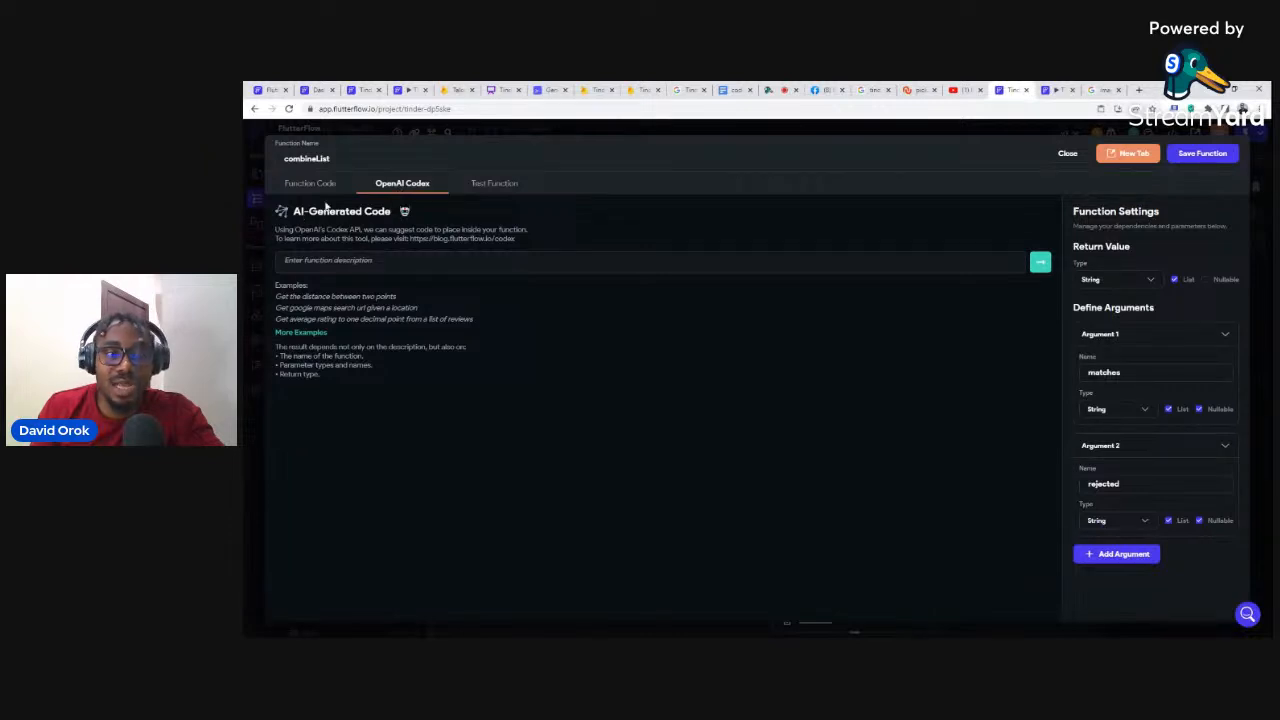
left_click(298, 186)
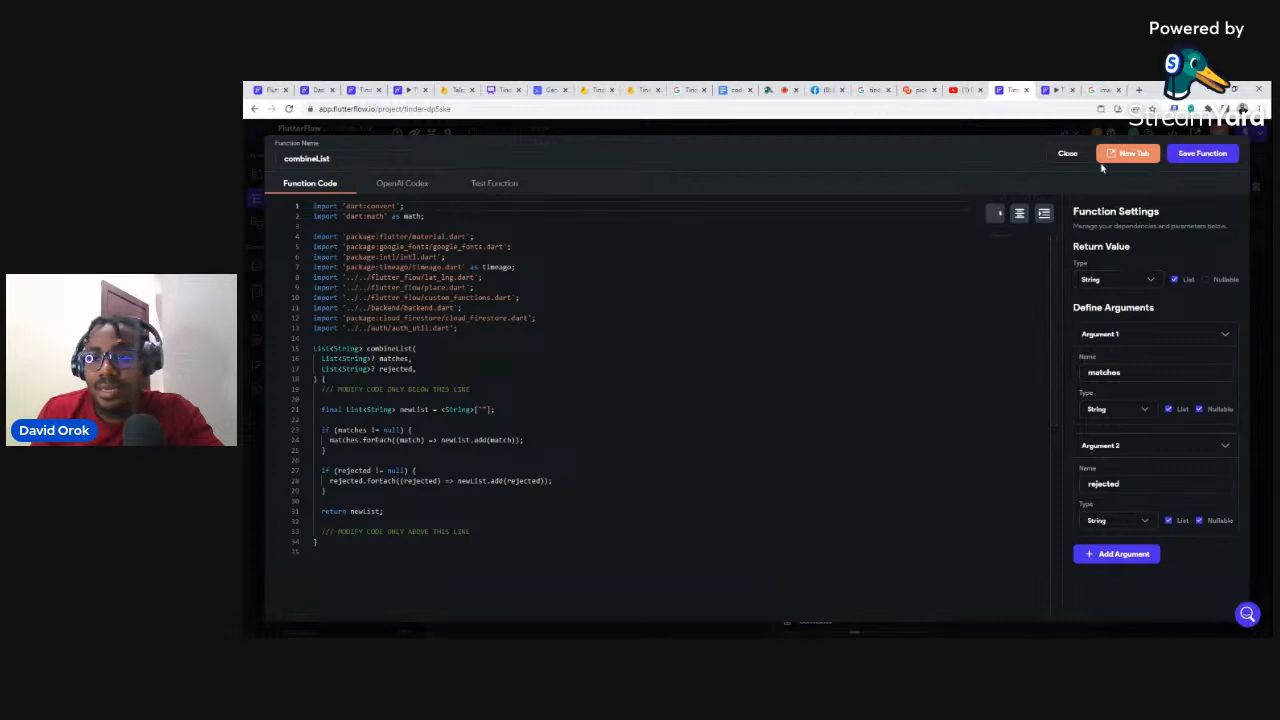
mouse_move(995, 218)
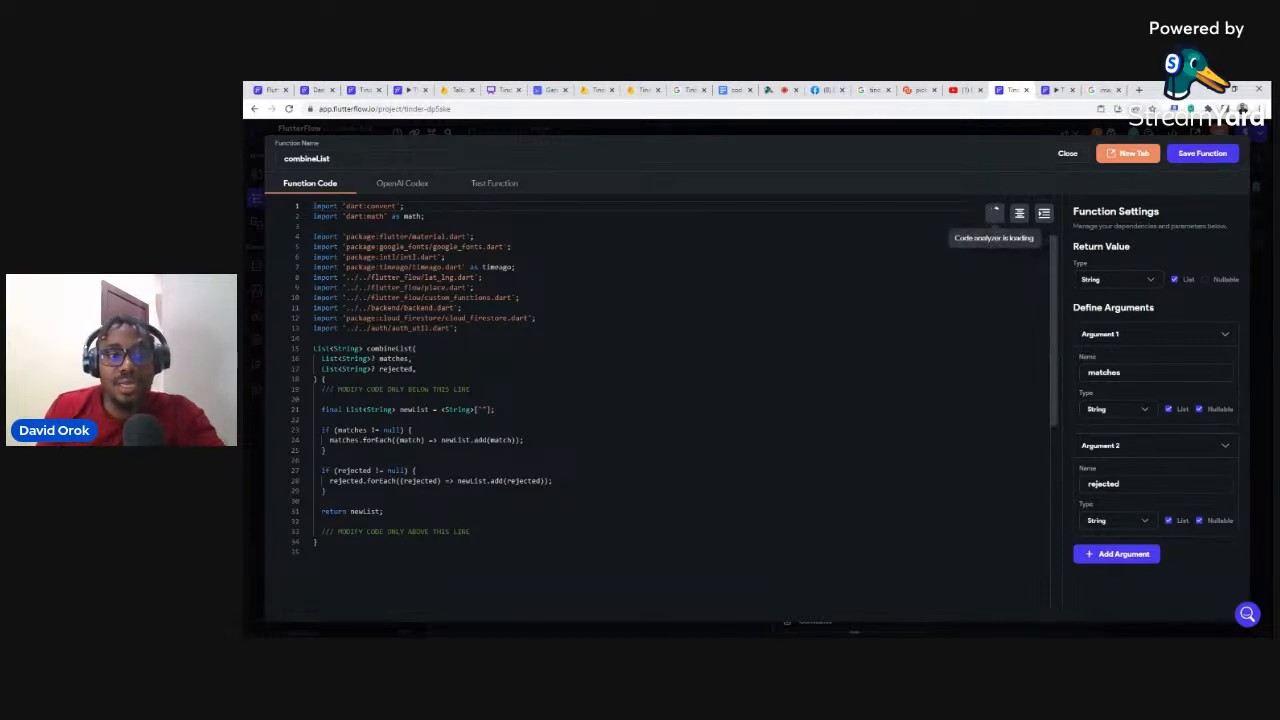
left_click(315, 460)
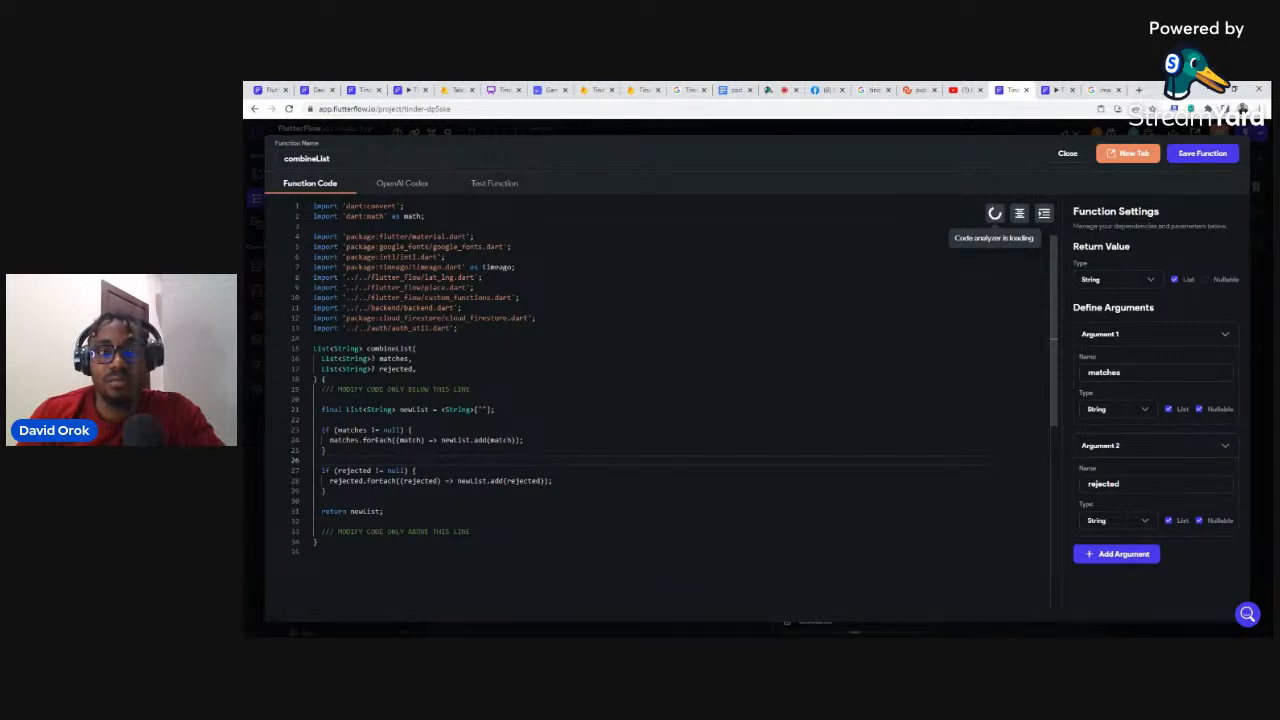
Step: Save combineList and pass the authenticated user's matches list as its matches argument
left_click(1197, 156)
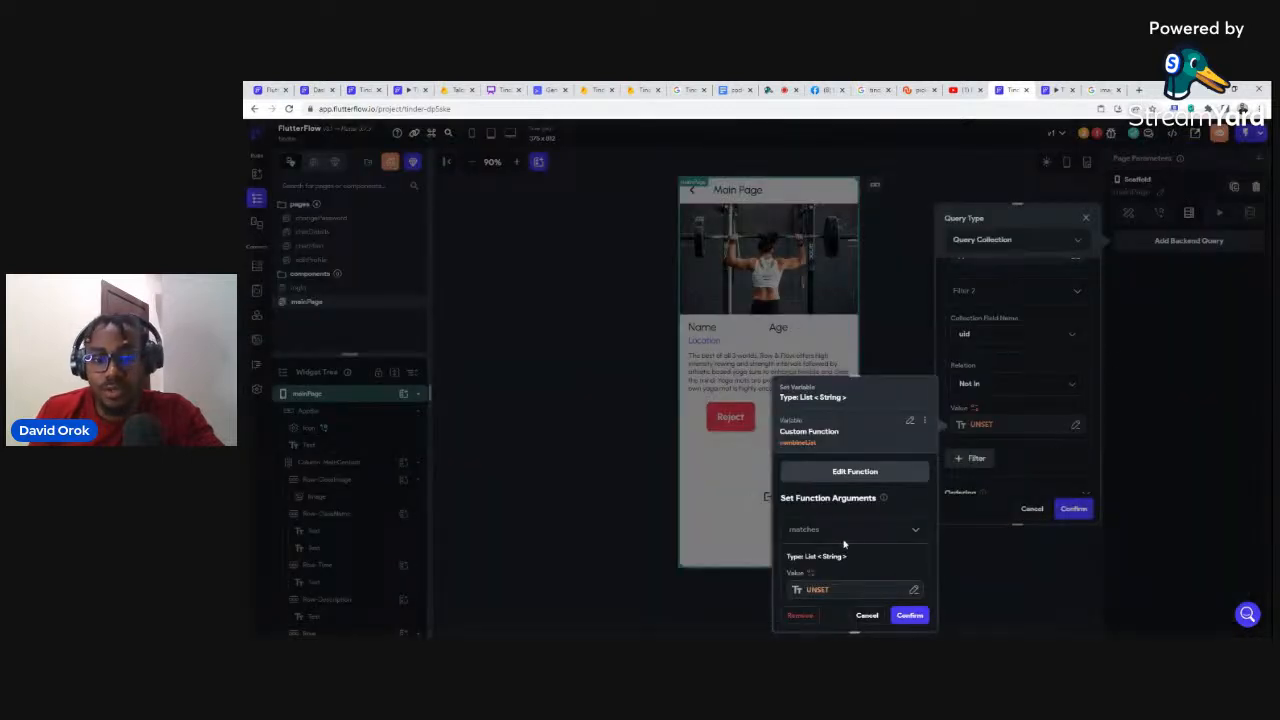
scroll(897, 511, "down", 2)
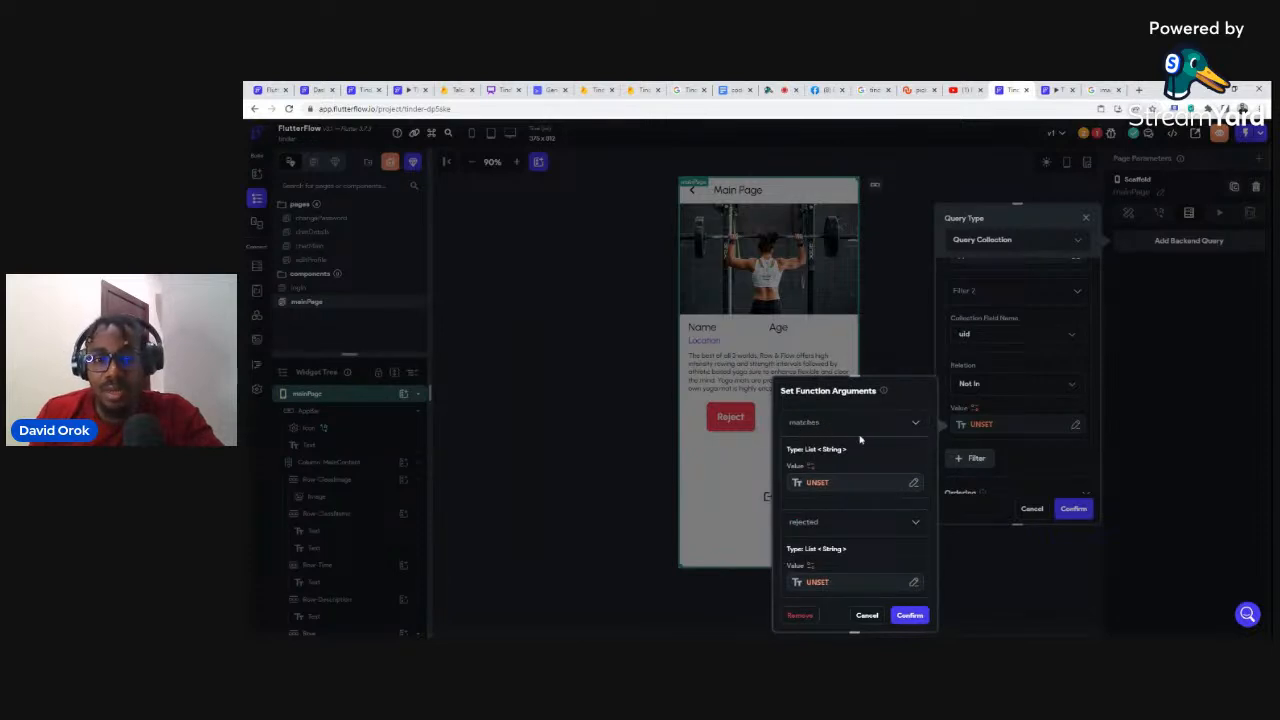
left_click(810, 483)
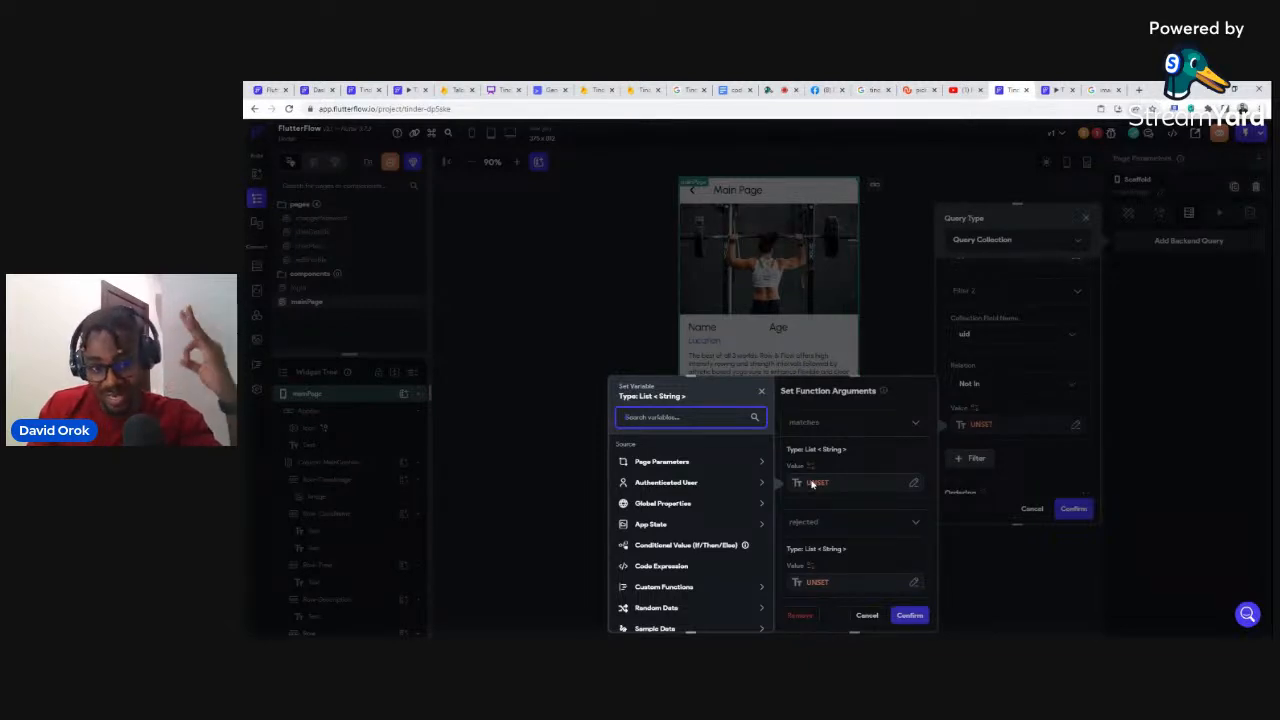
left_click(661, 484)
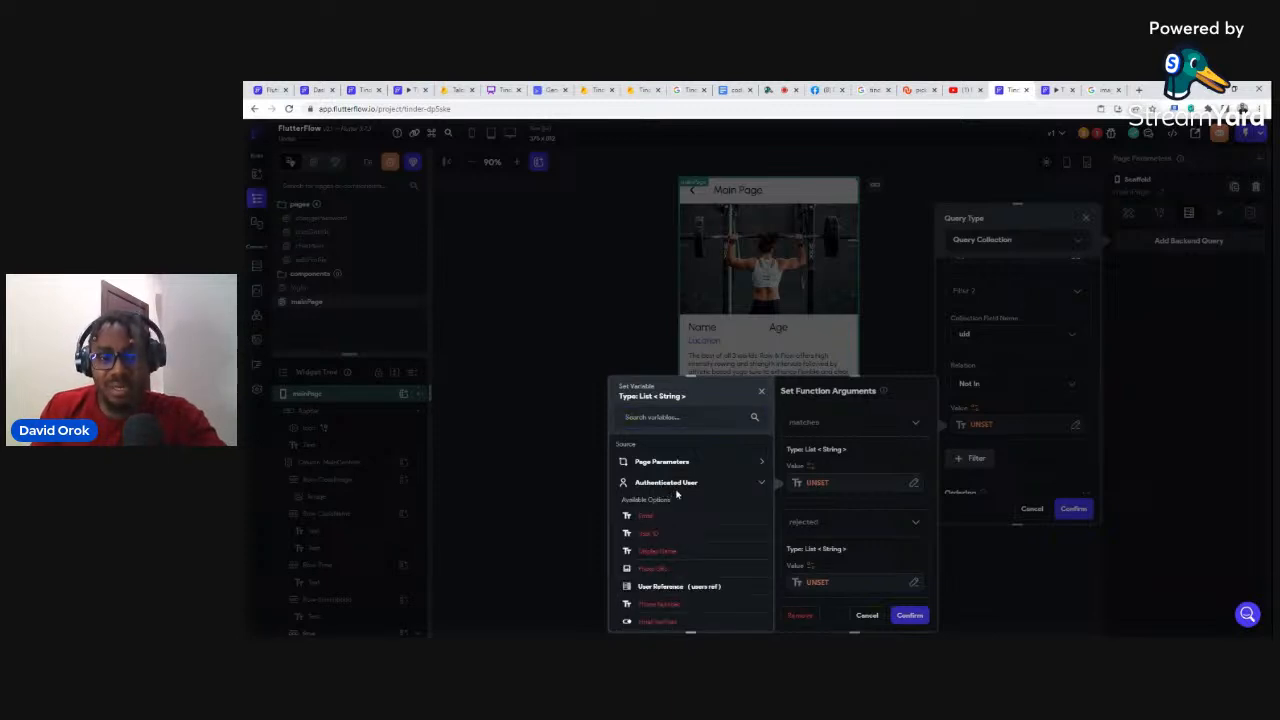
scroll(676, 494, "down", 3)
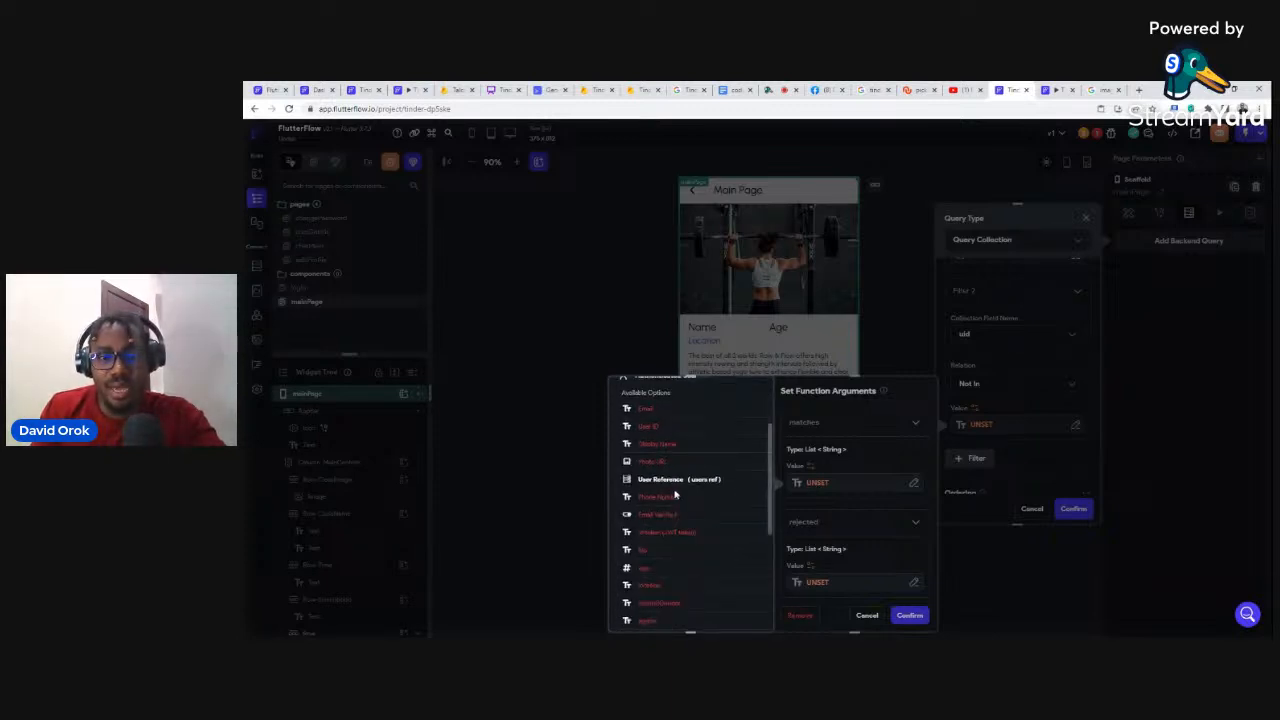
left_click(659, 482)
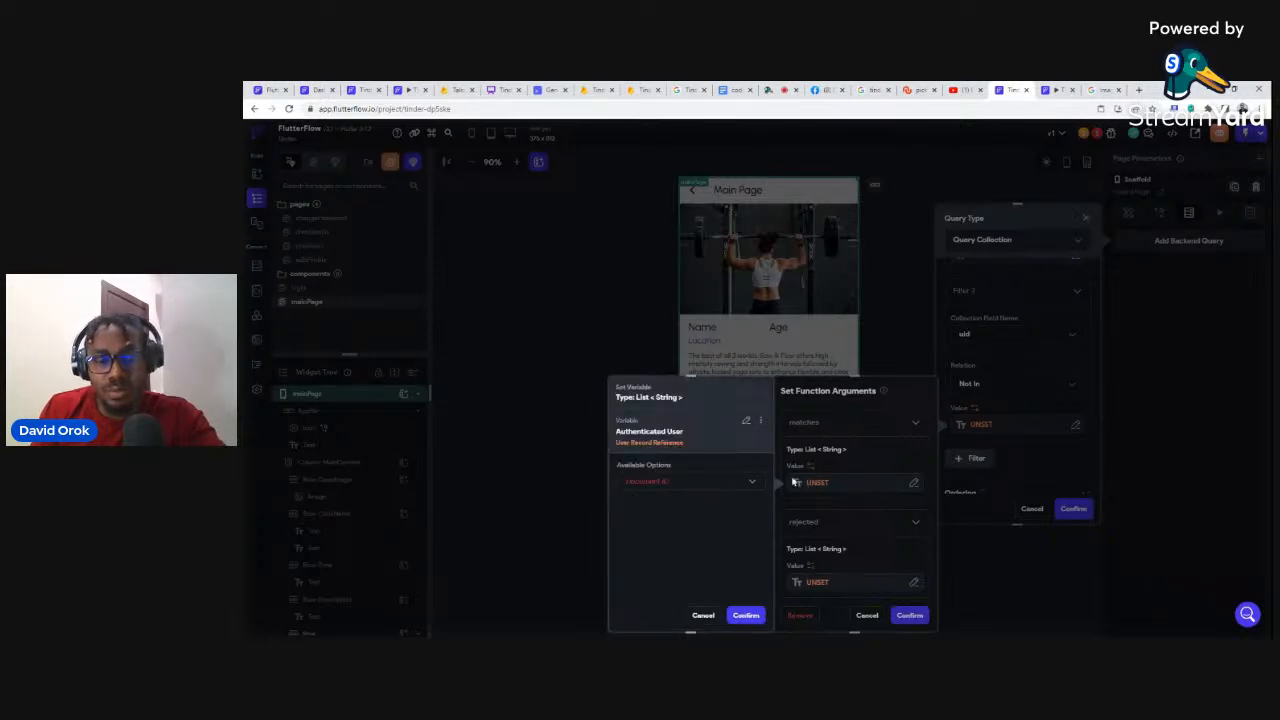
left_click(746, 421)
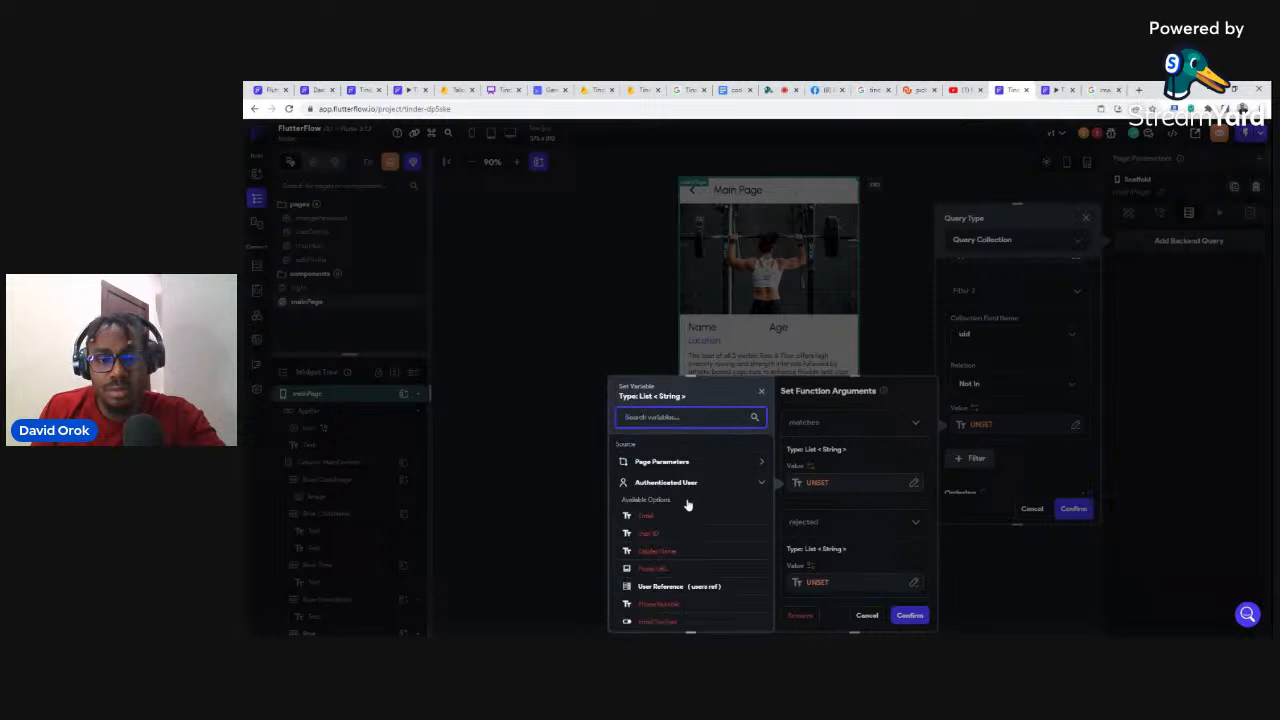
scroll(688, 503, "down", 3)
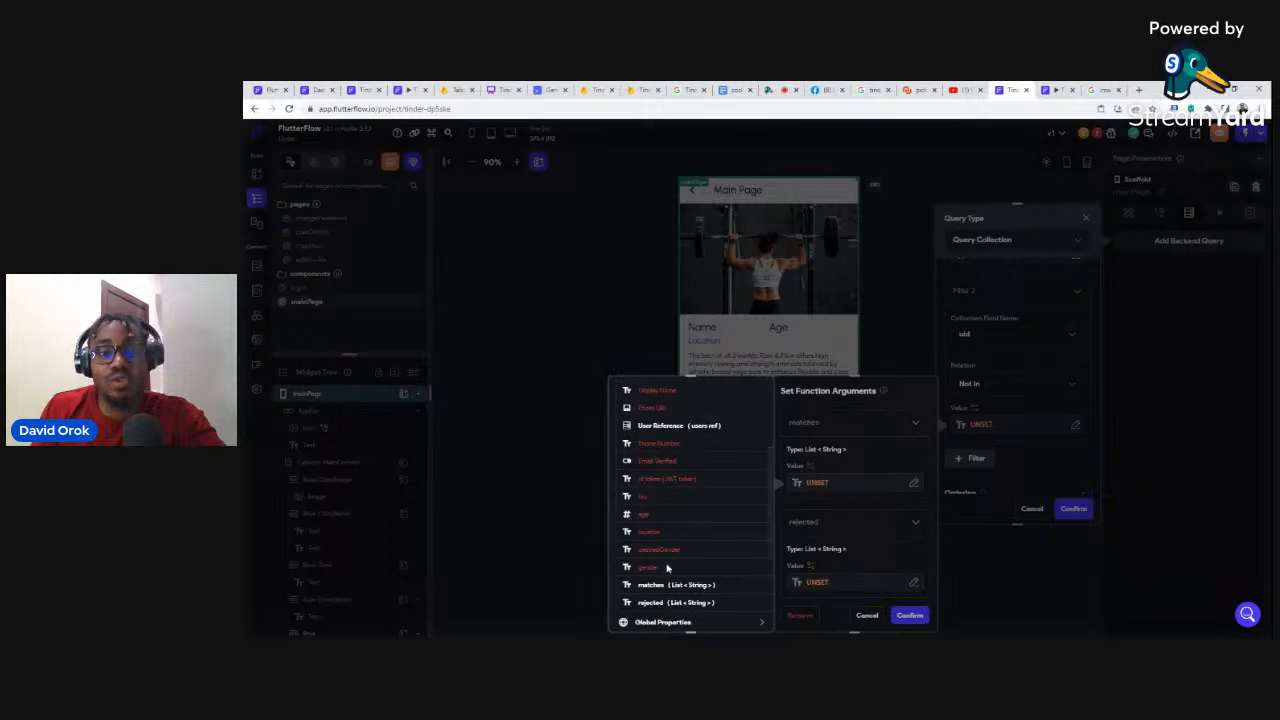
scroll(662, 555, "down", 2)
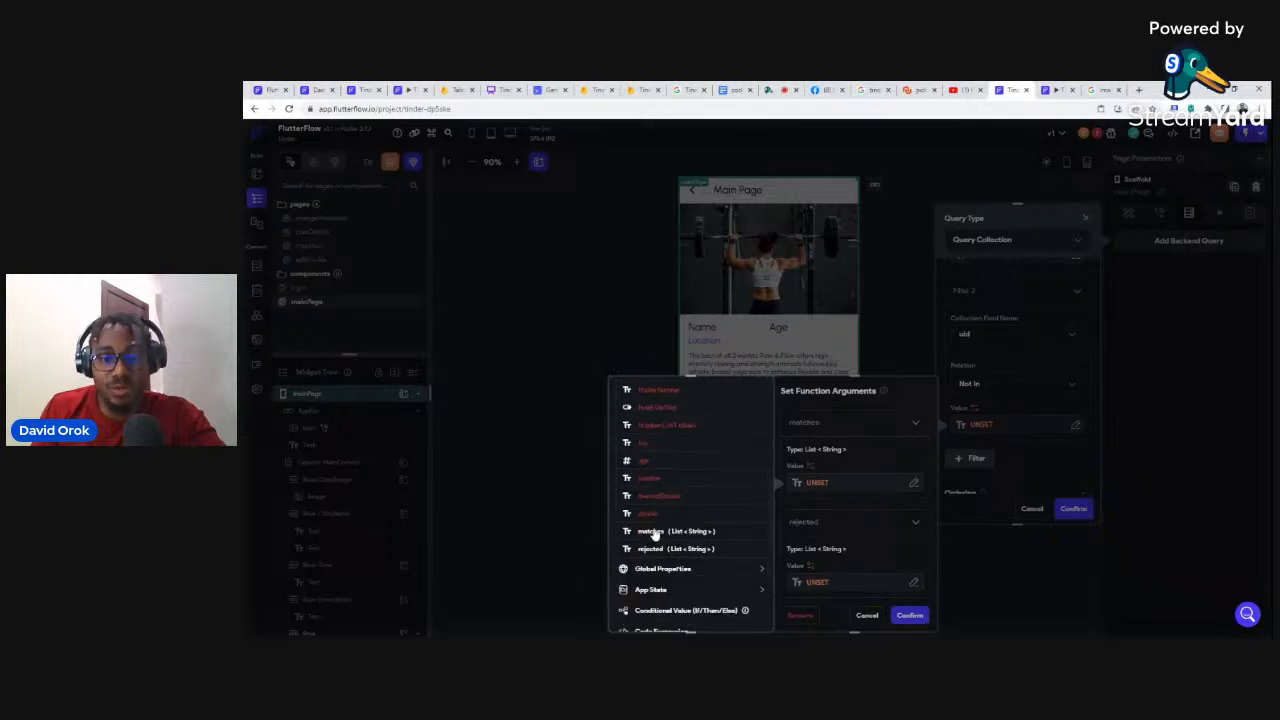
left_click(653, 532)
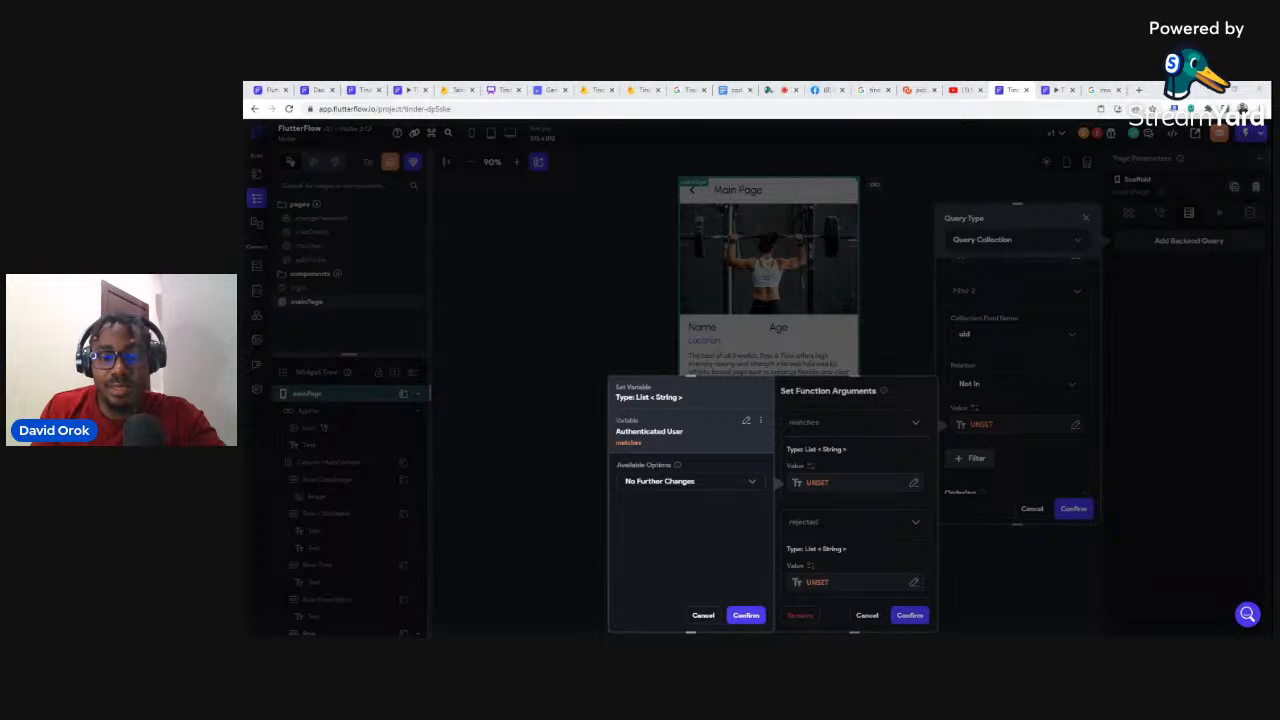
left_click(745, 615)
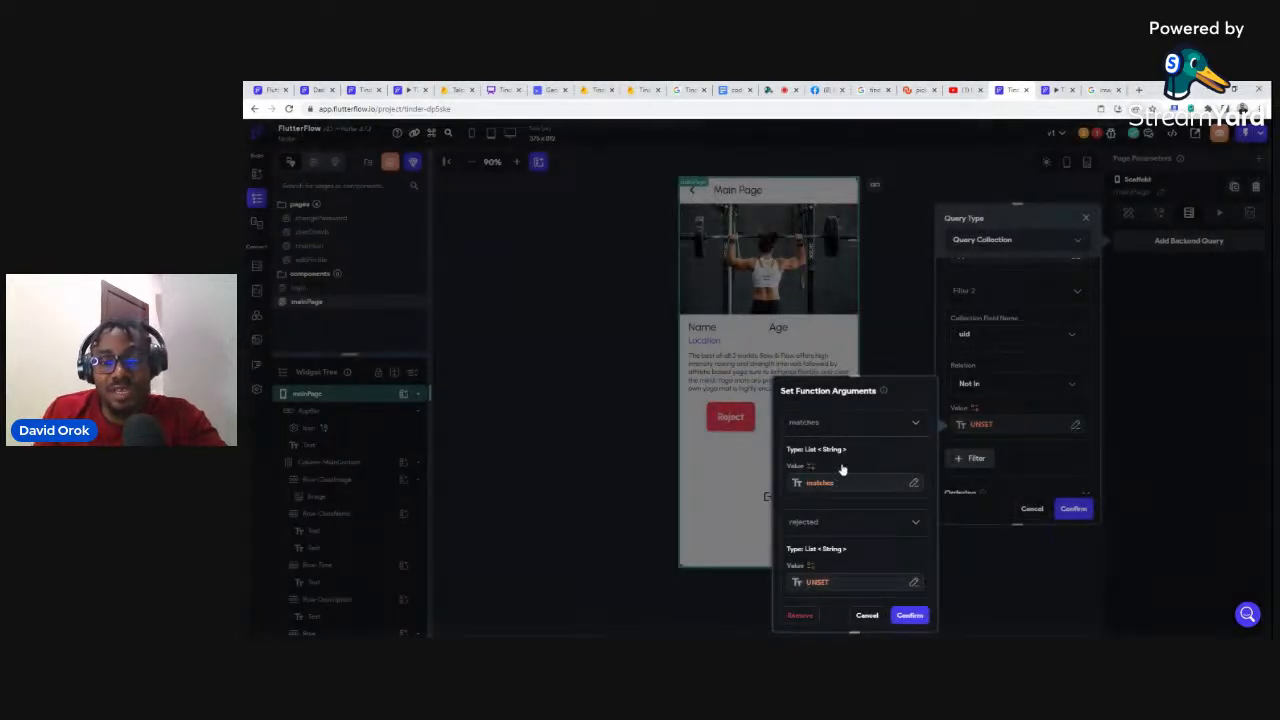
Step: Set the rejected argument to Authenticated User > rejected and confirm both argument dialogs
left_click(815, 585)
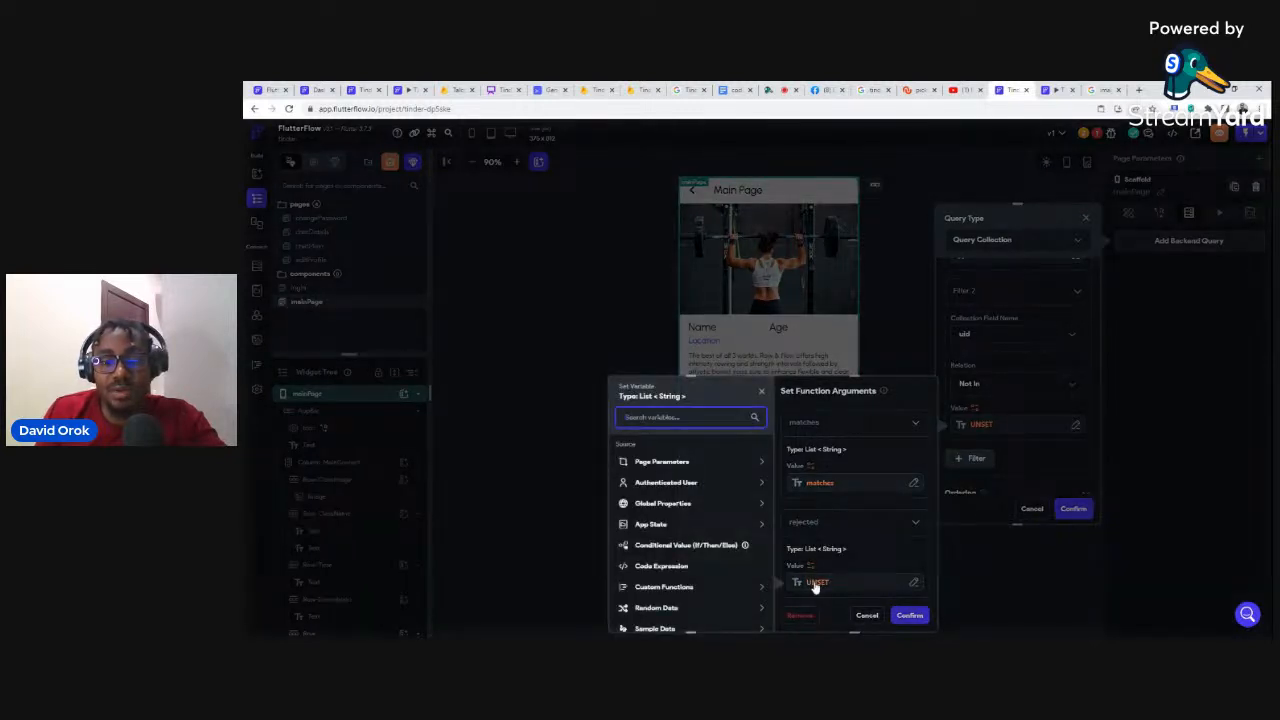
left_click(659, 484)
scroll(681, 572, "down", 1)
scroll(681, 572, "down", 3)
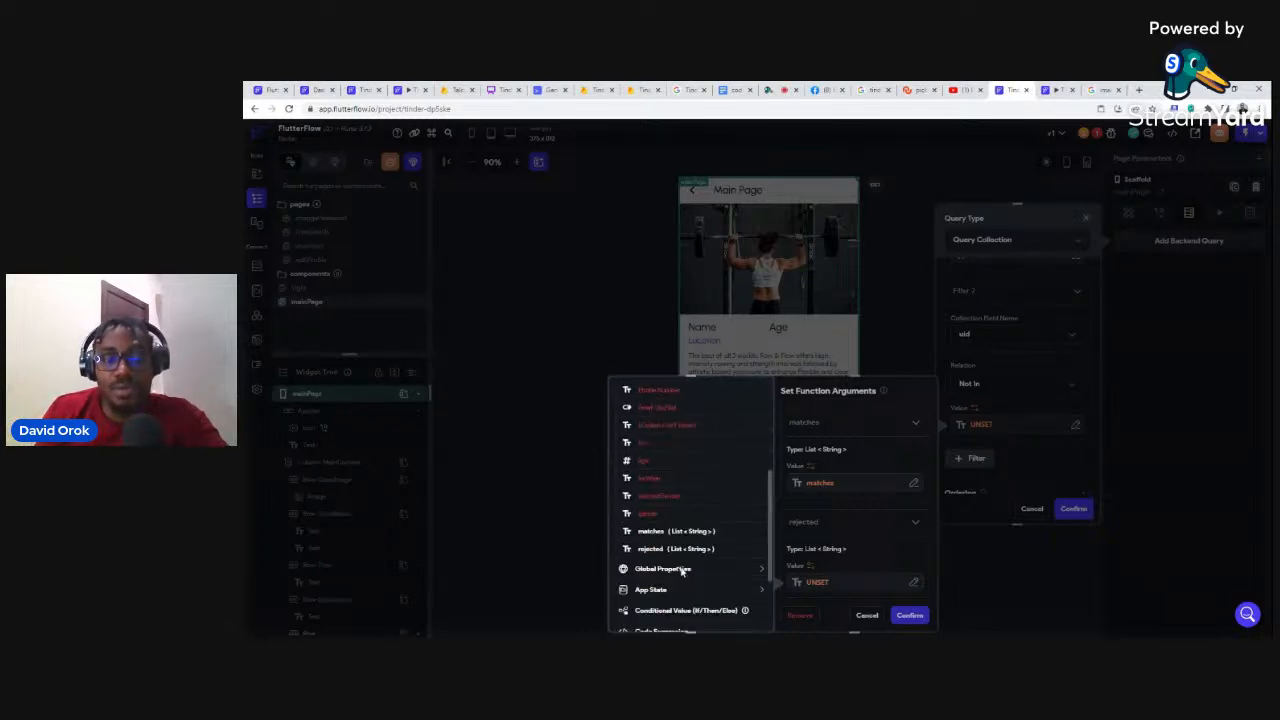
left_click(722, 549)
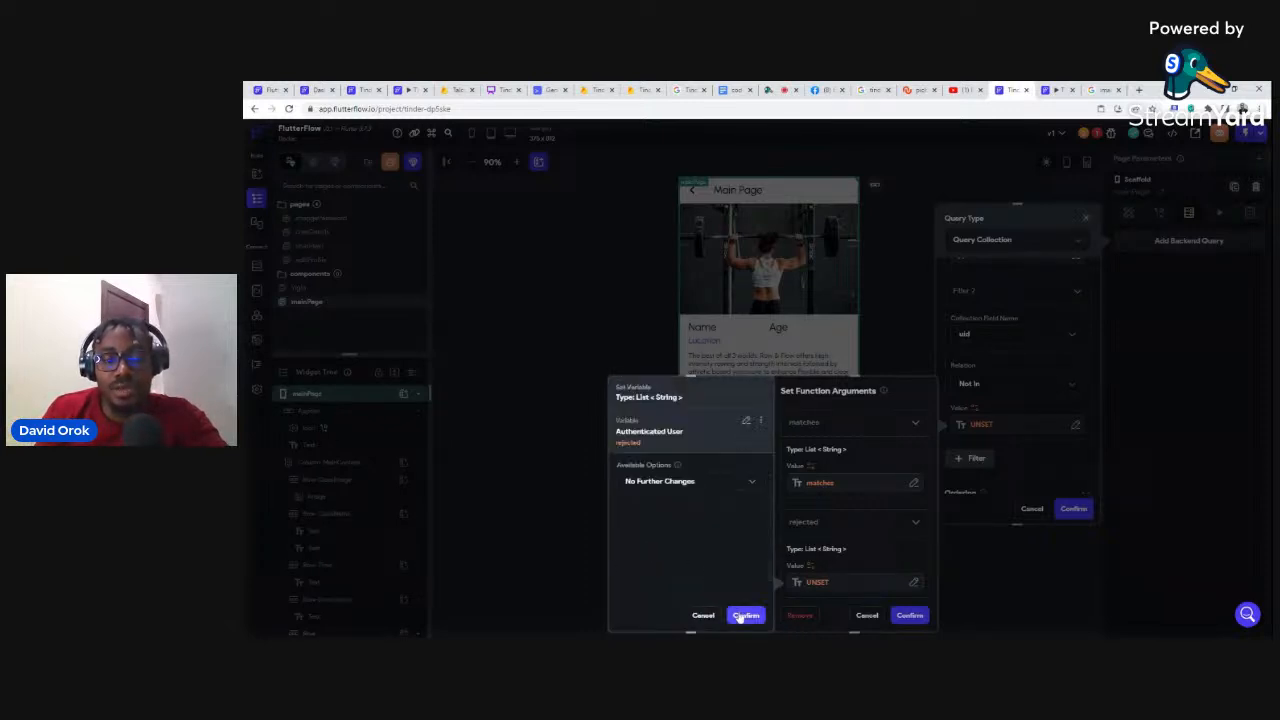
left_click(745, 615)
left_click(907, 615)
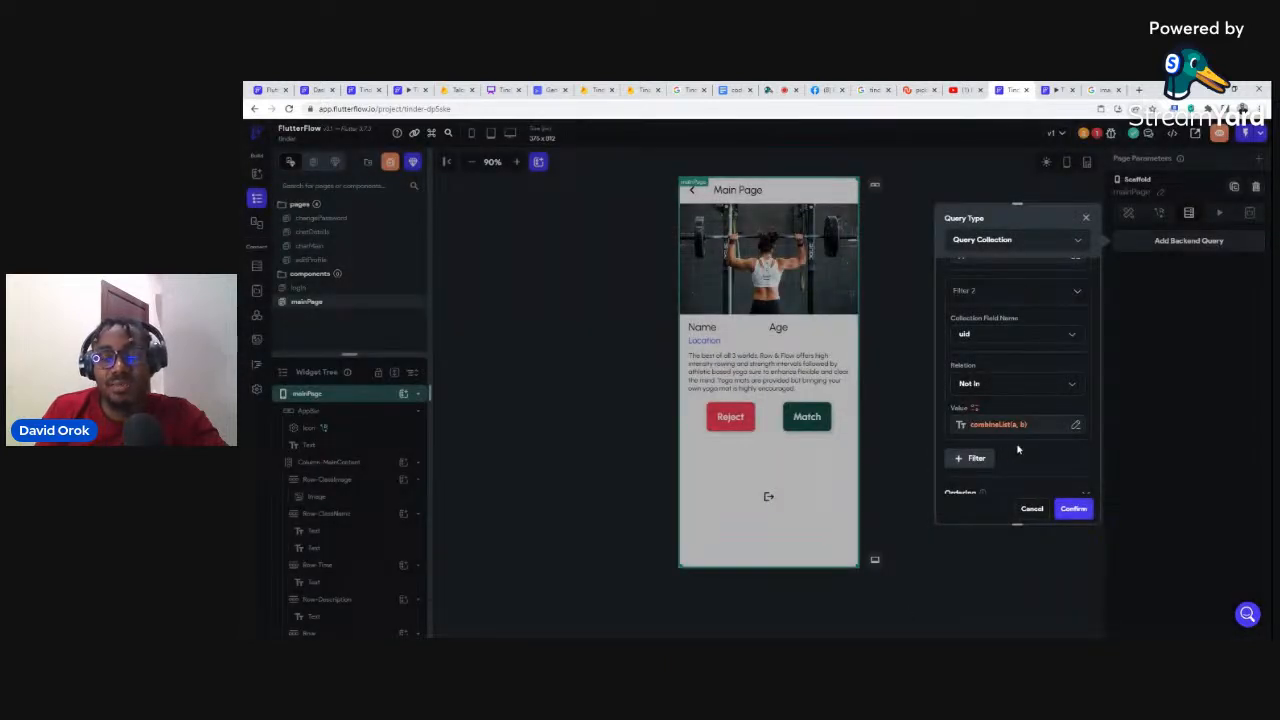
Step: Turn on Exclude Current User and confirm the users backend query
scroll(1037, 455, "down", 3)
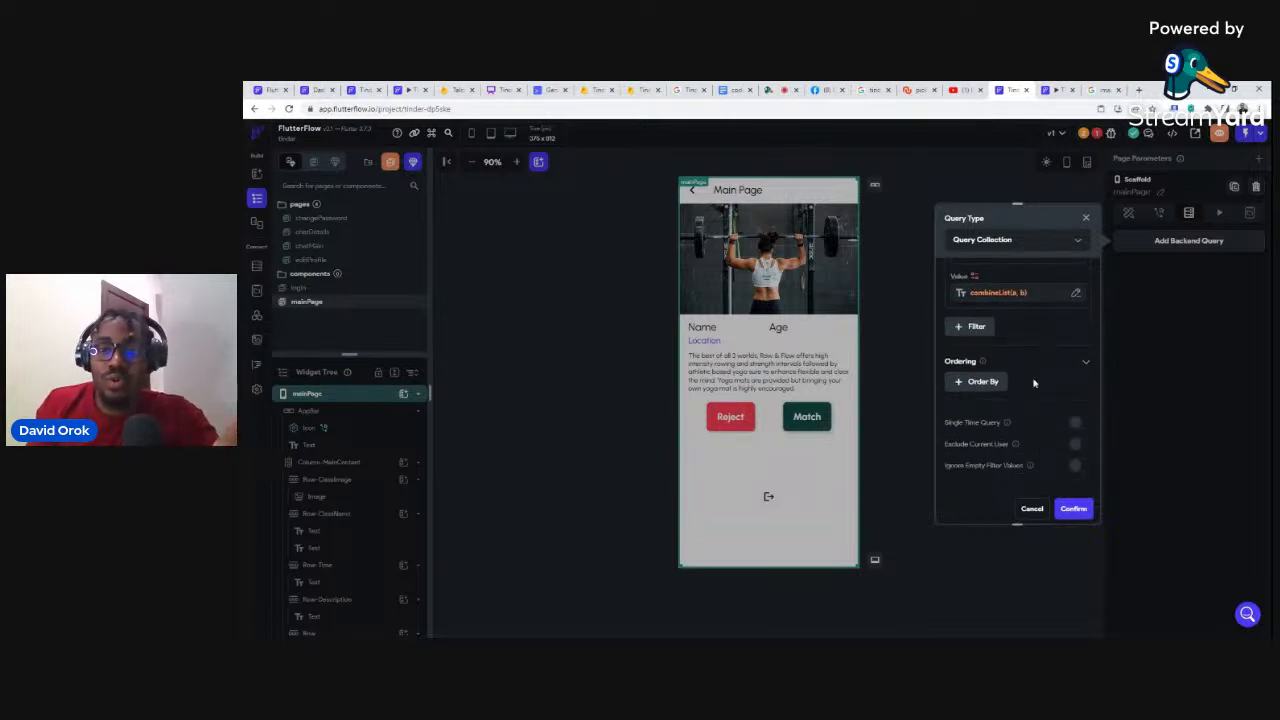
left_click(1079, 445)
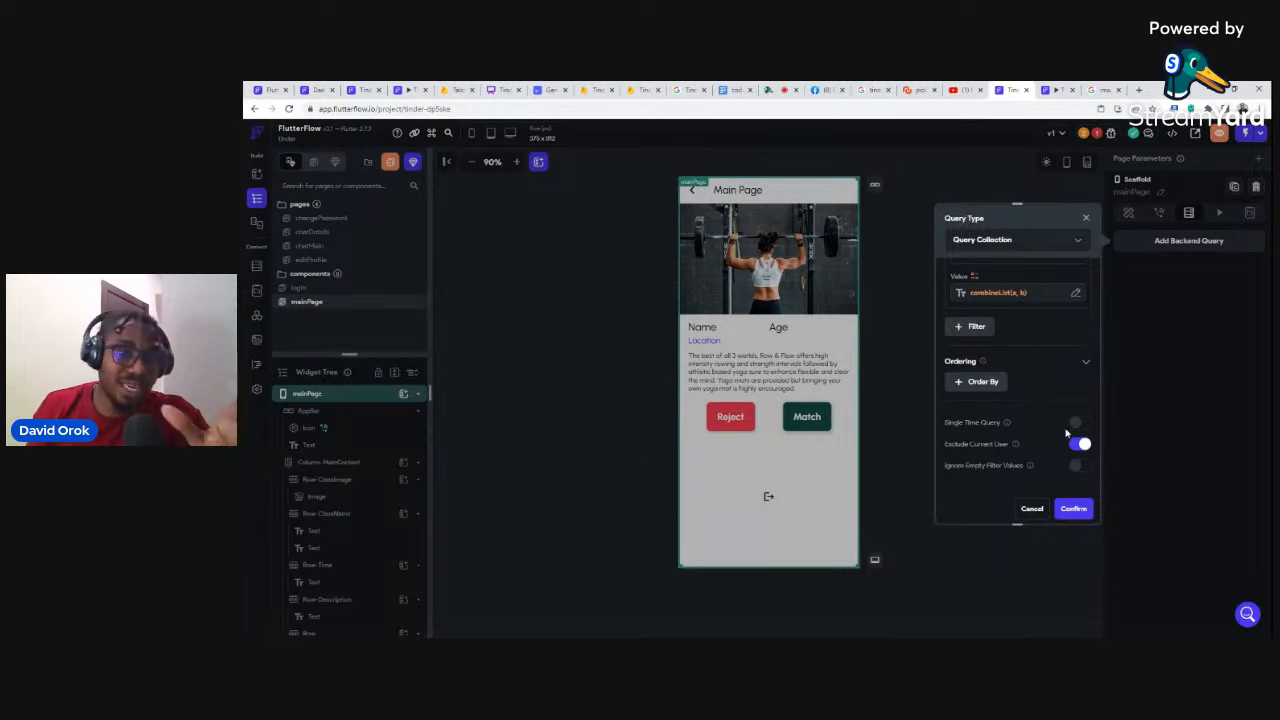
left_click(1071, 507)
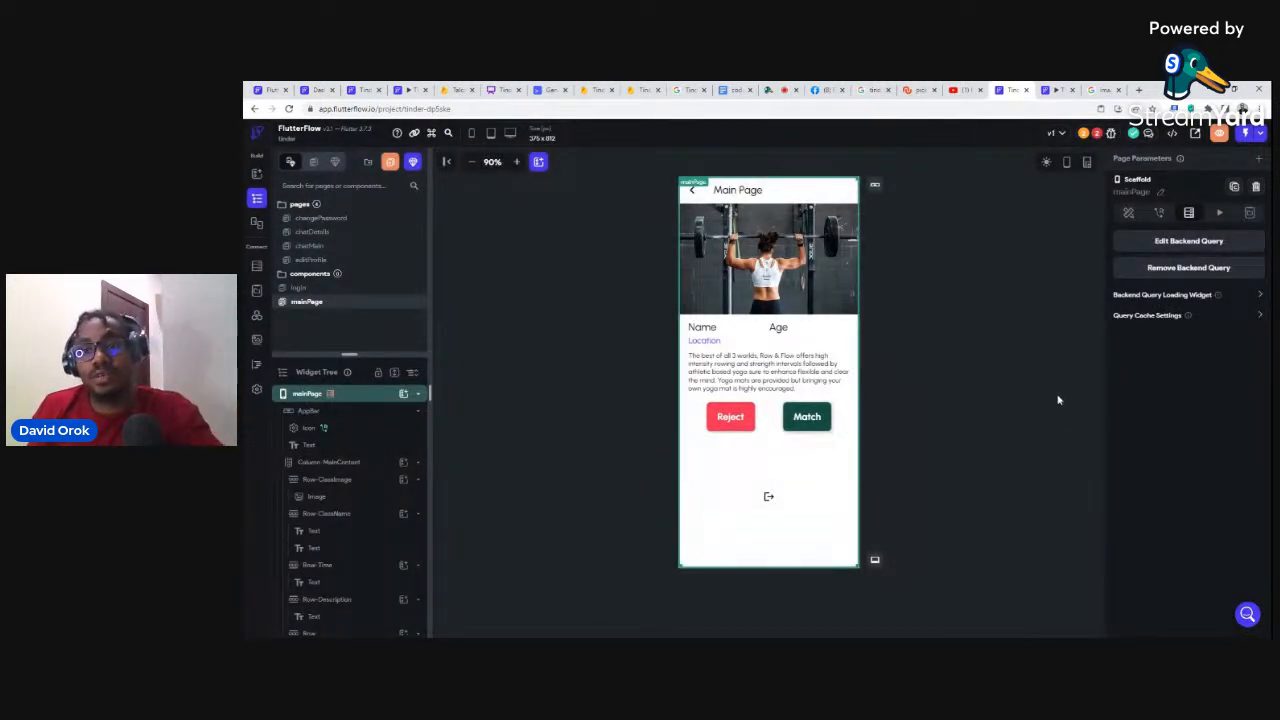
Step: Review the Custom Function issue flagged in the project's Issues list
left_click(1097, 136)
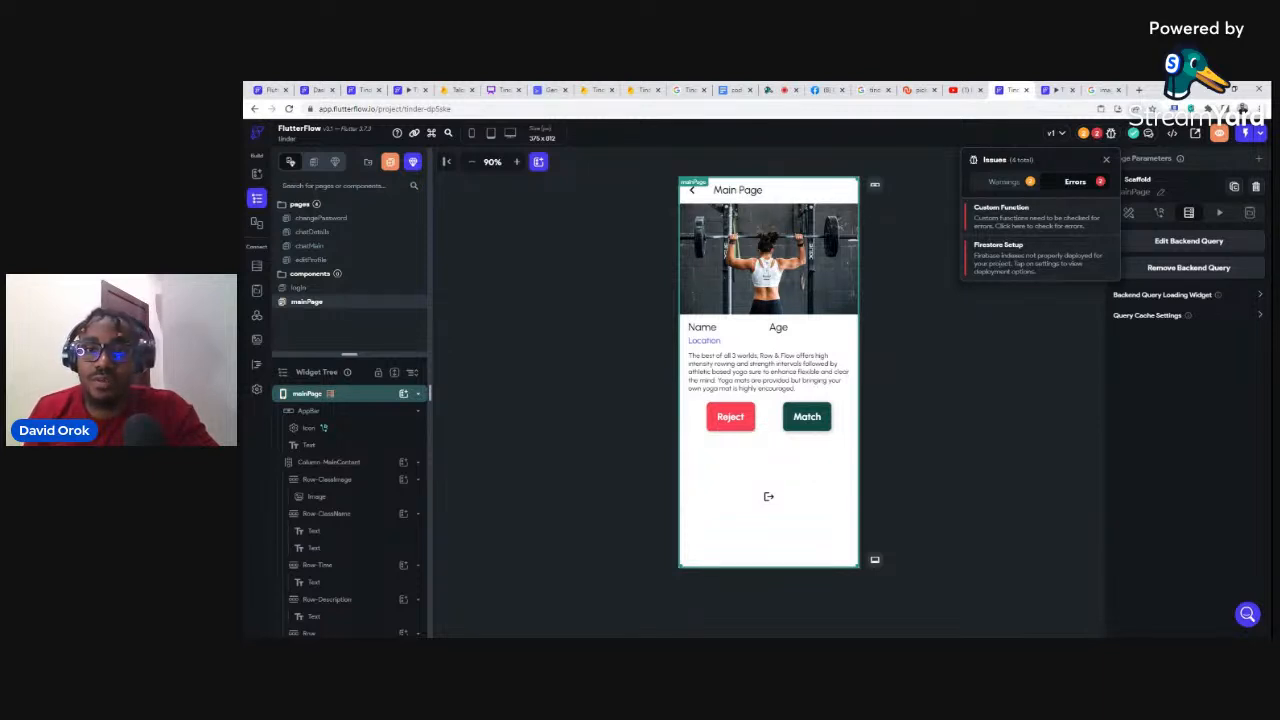
left_click(985, 213)
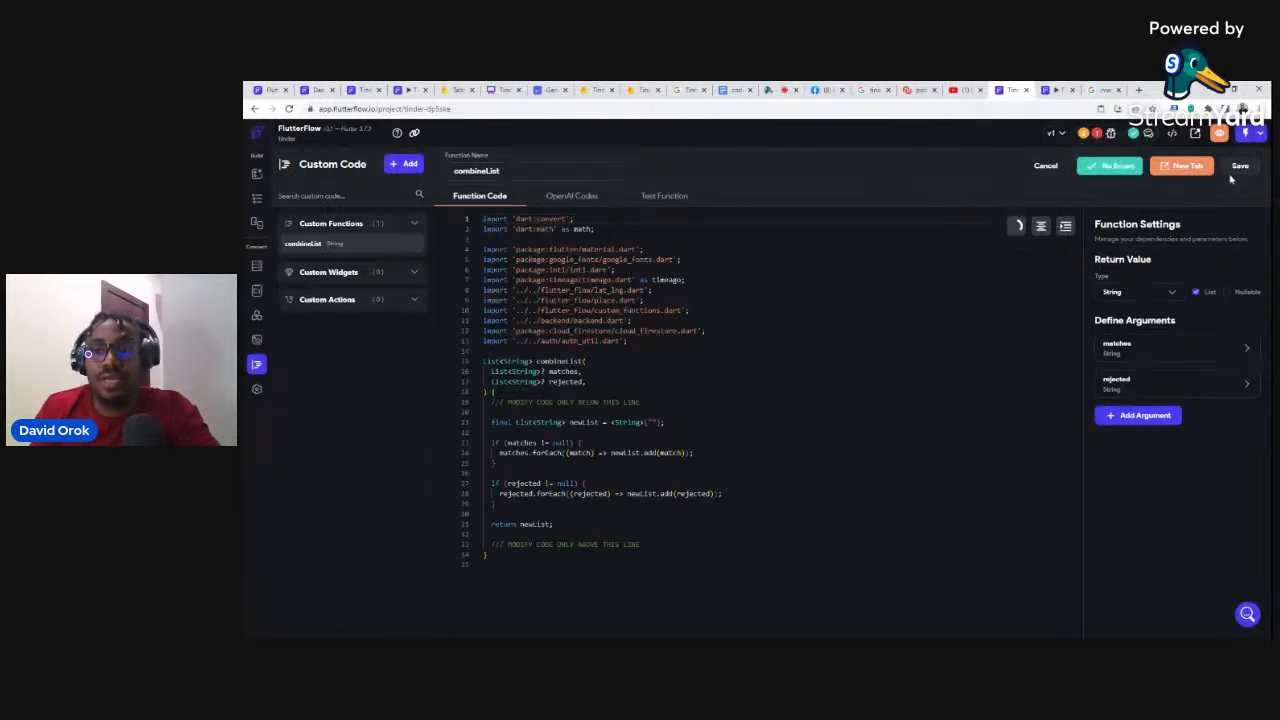
left_click(1097, 133)
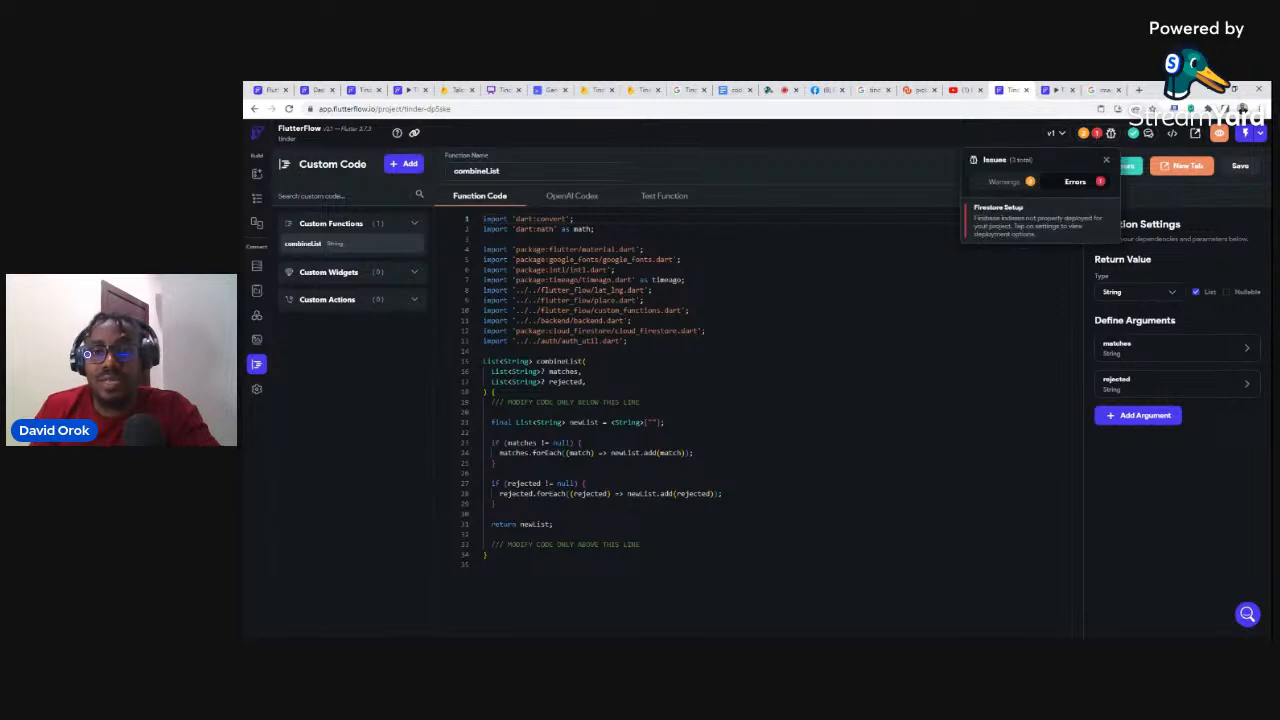
Step: Deploy the out-of-date Firestore indexes from Firestore Setup and return to the mainPage editor
left_click(983, 208)
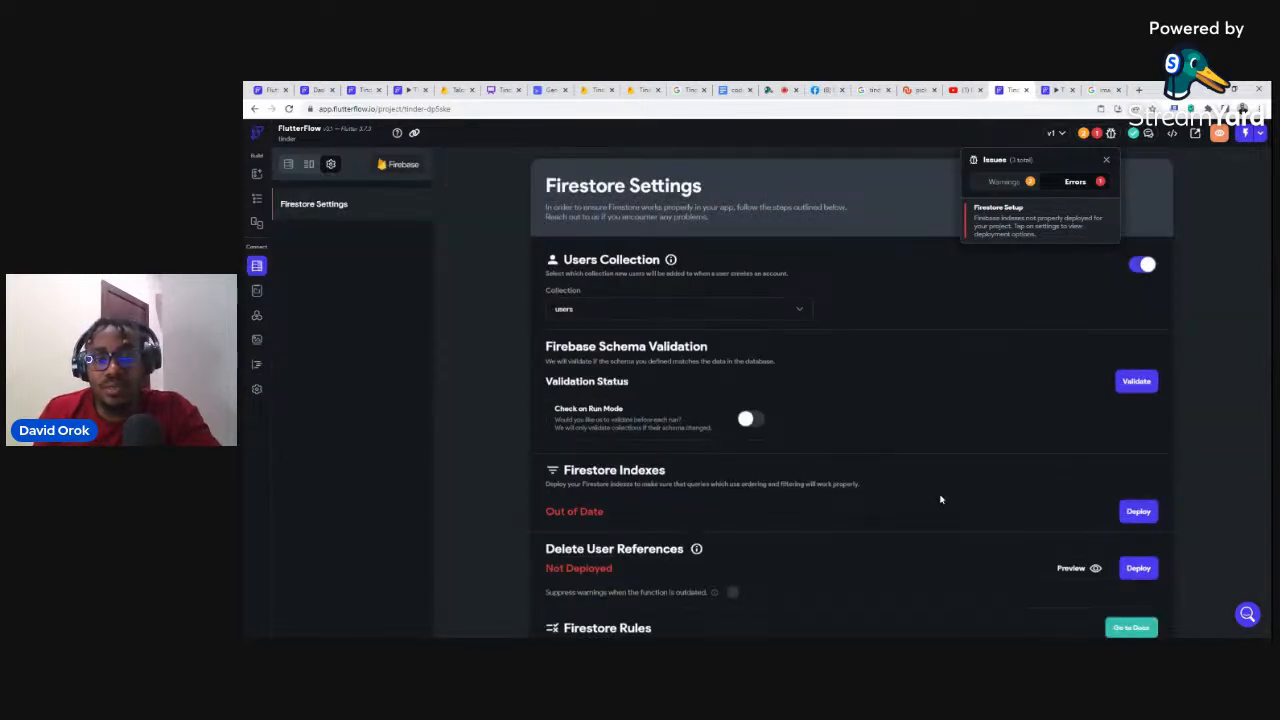
left_click(1138, 513)
left_click(1136, 512)
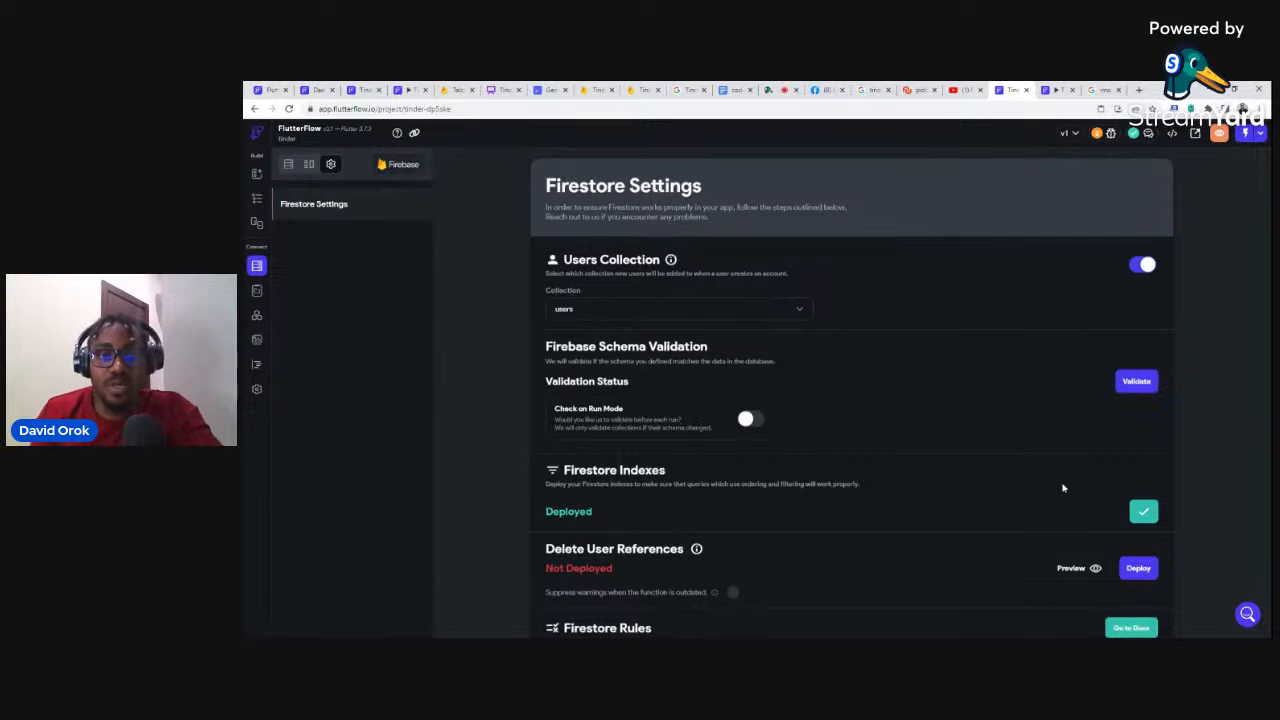
left_click(258, 199)
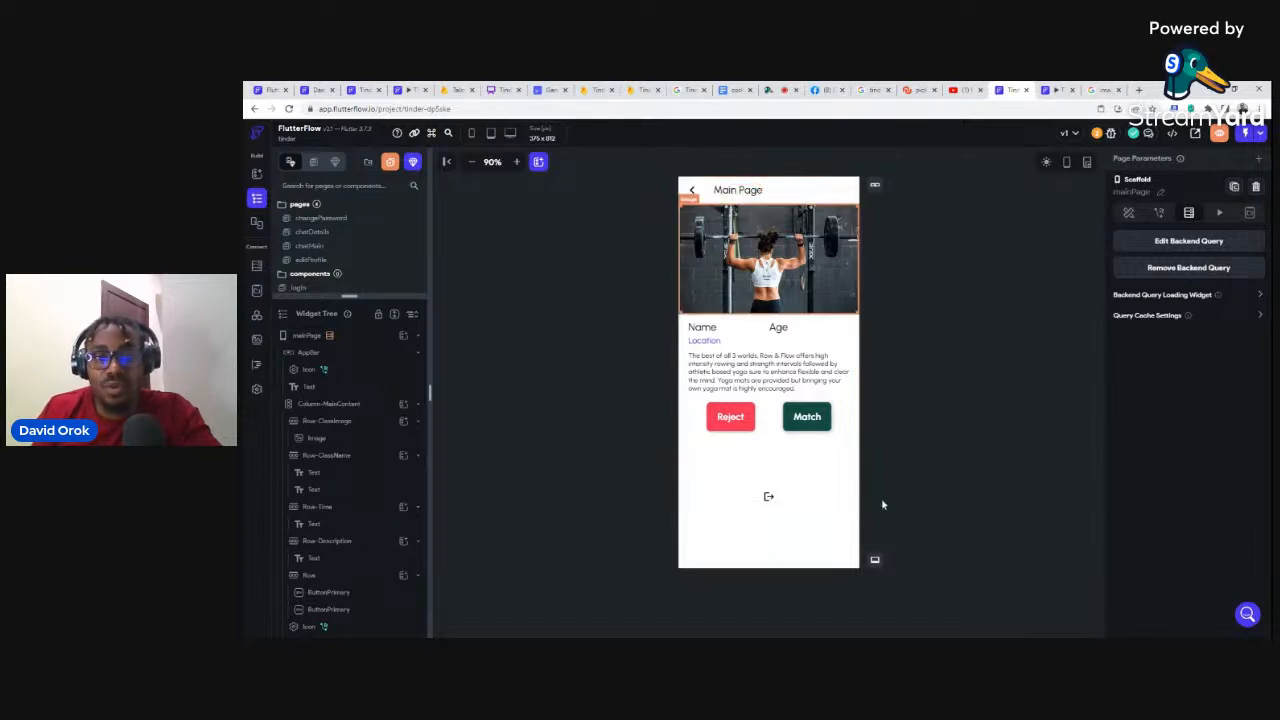
Step: Make the card image a network image whose path is users Document > photo_url
left_click(739, 239)
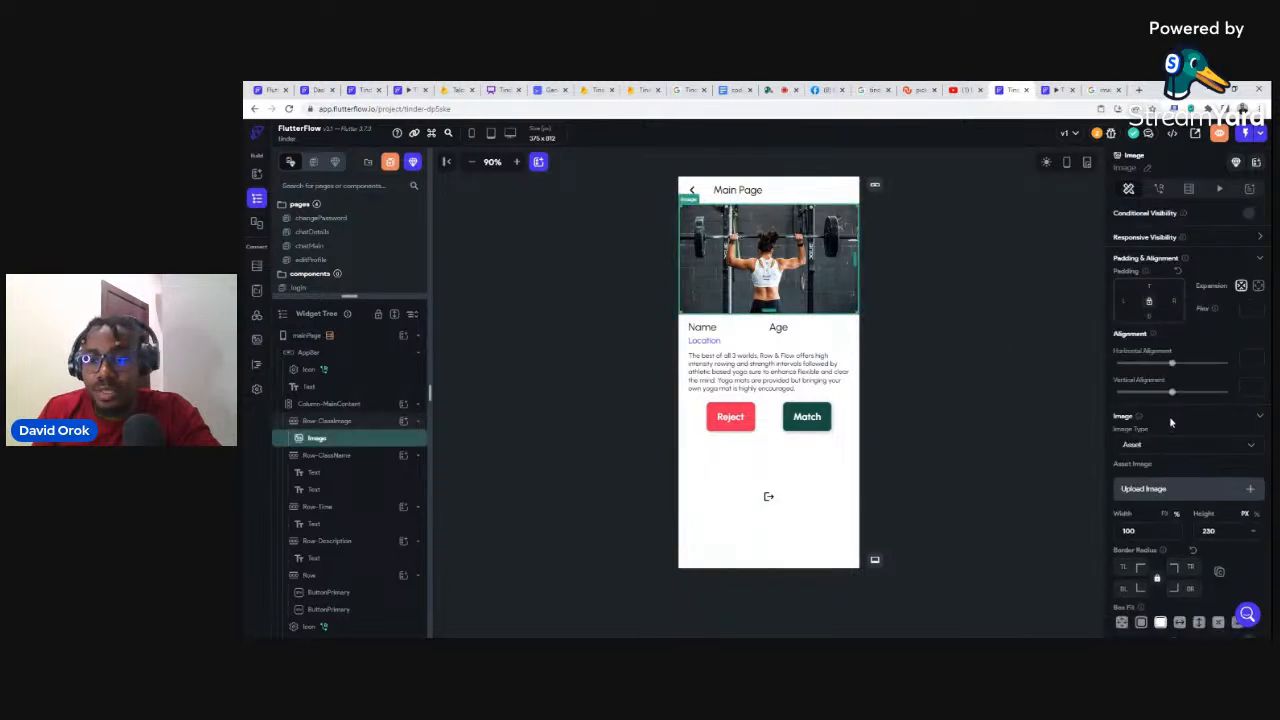
scroll(1170, 423, "down", 2)
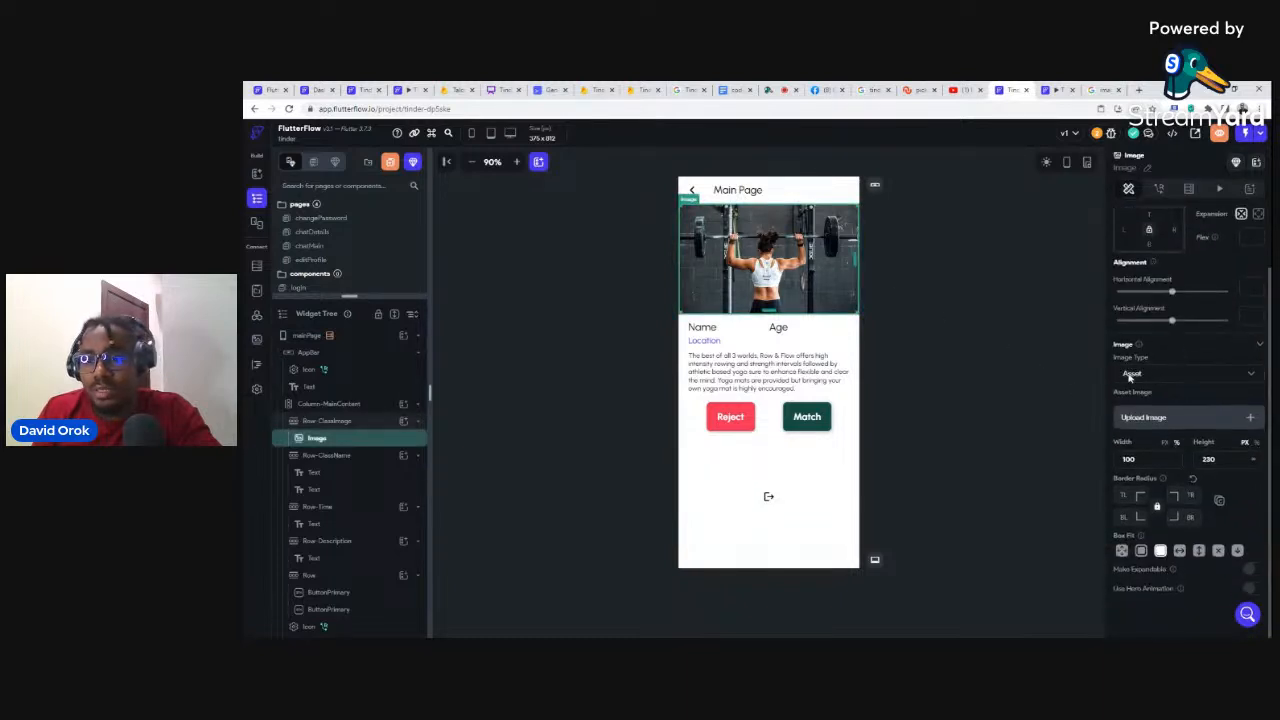
left_click(1131, 374)
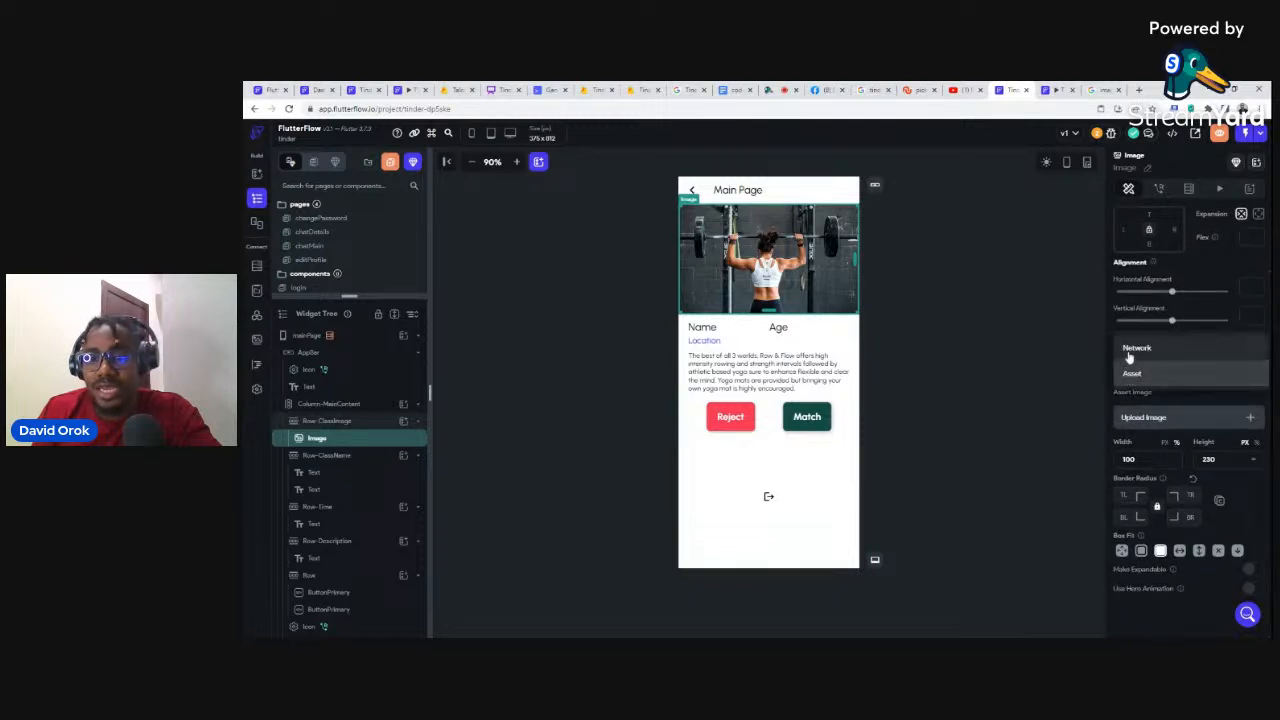
left_click(1131, 350)
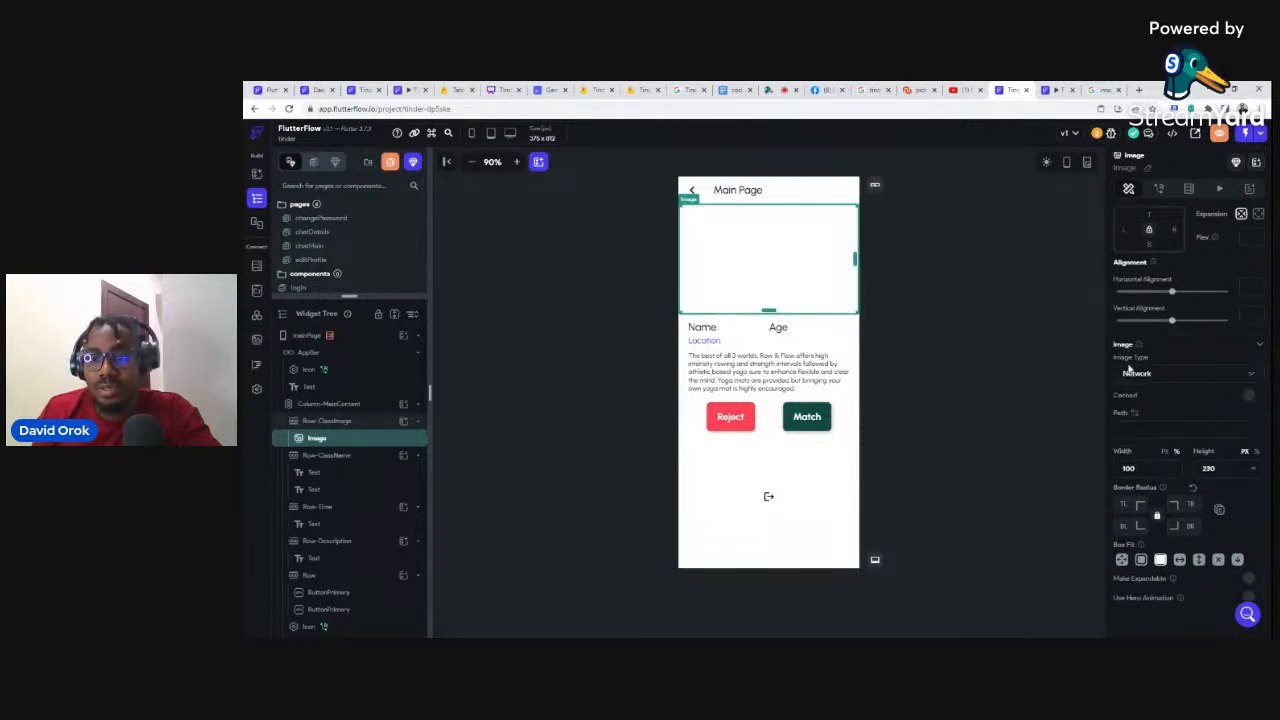
left_click(1135, 417)
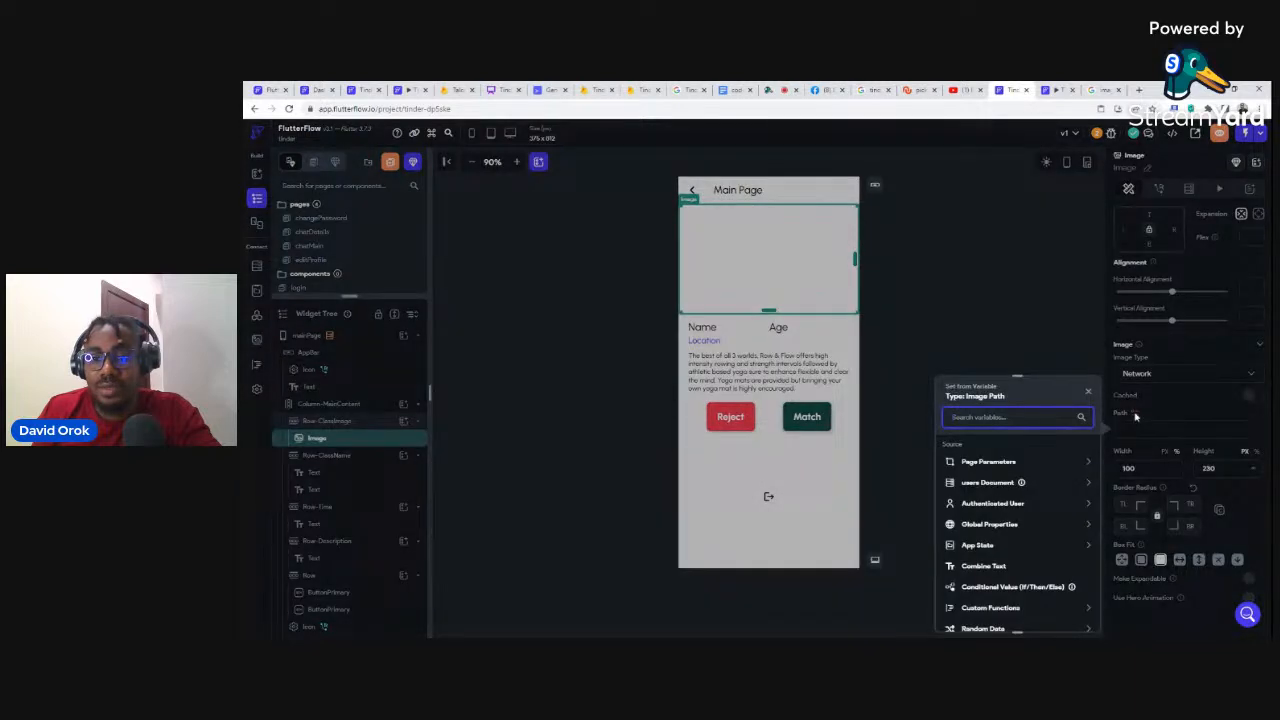
left_click(1002, 484)
scroll(1005, 482, "down", 1)
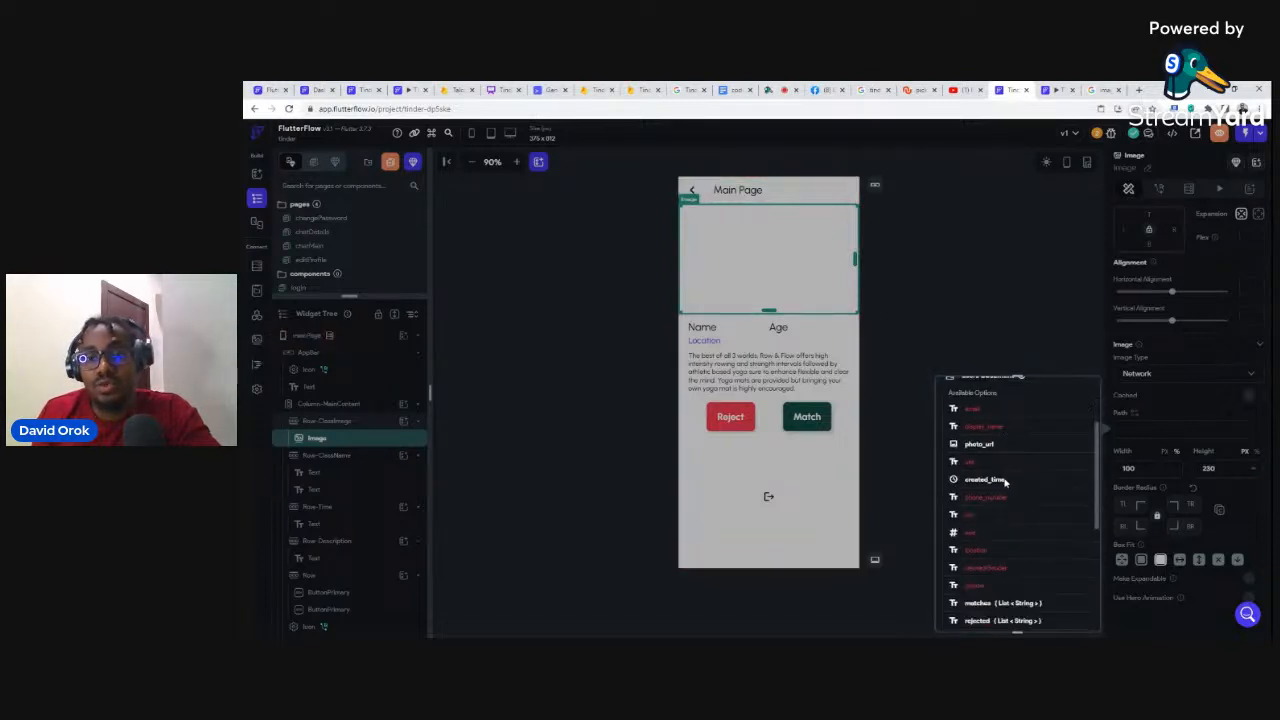
left_click(980, 444)
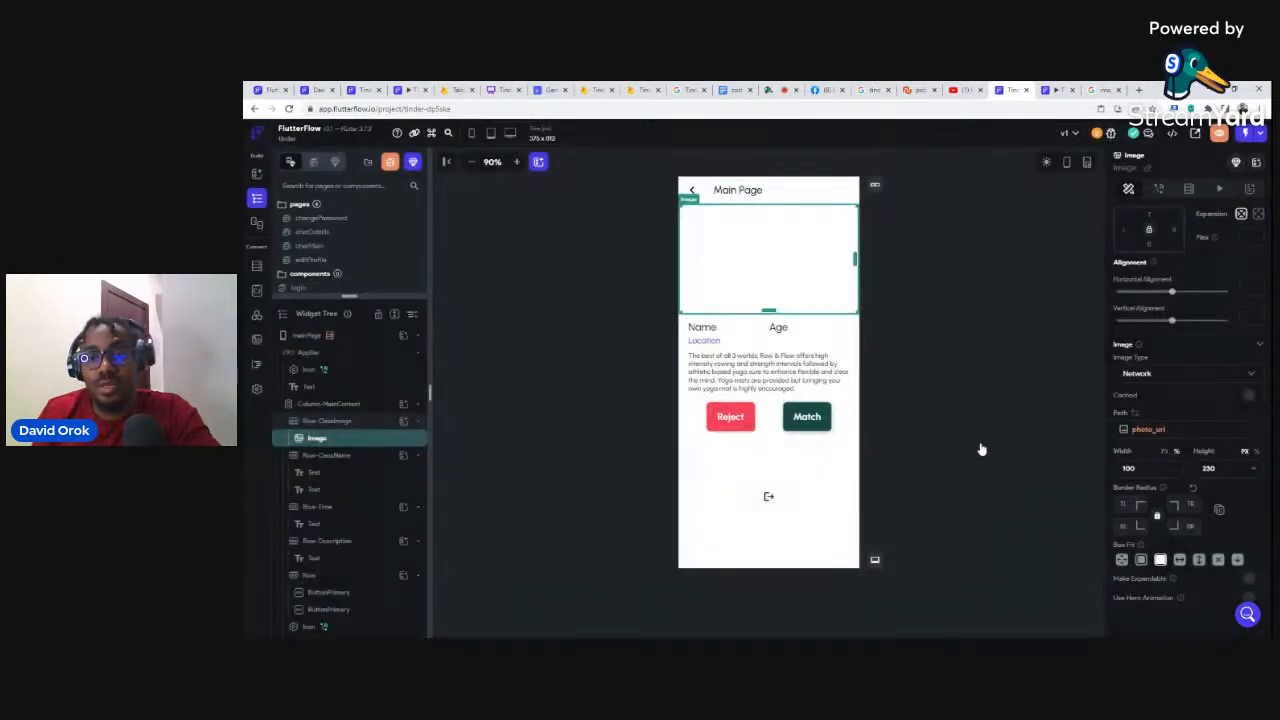
left_click(700, 328)
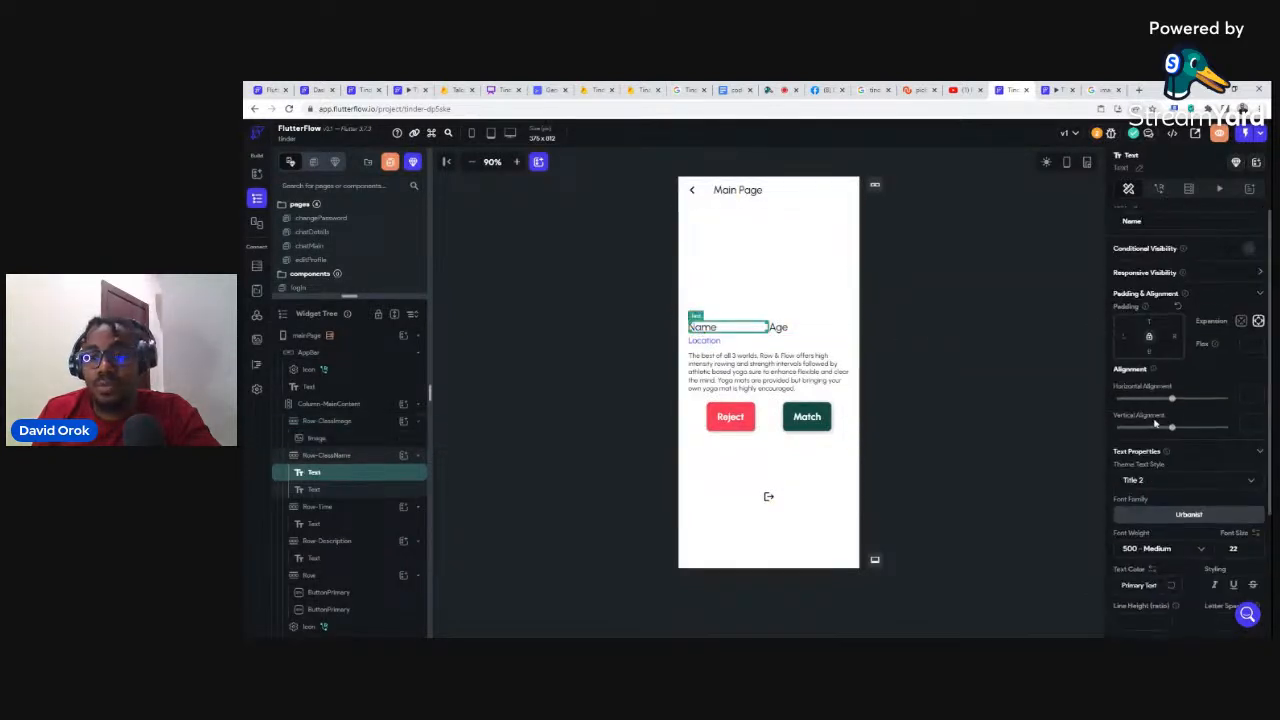
Step: Bind the Name text to the users document's display_name field
left_click(1133, 212)
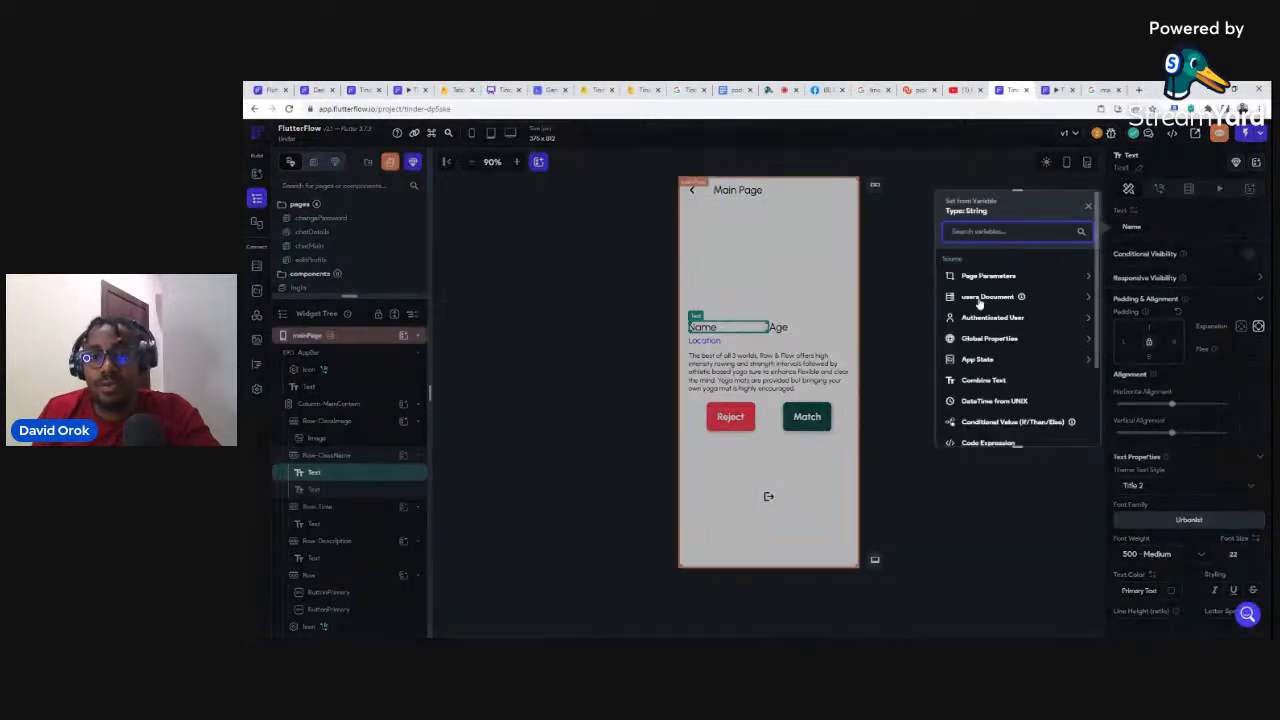
left_click(985, 296)
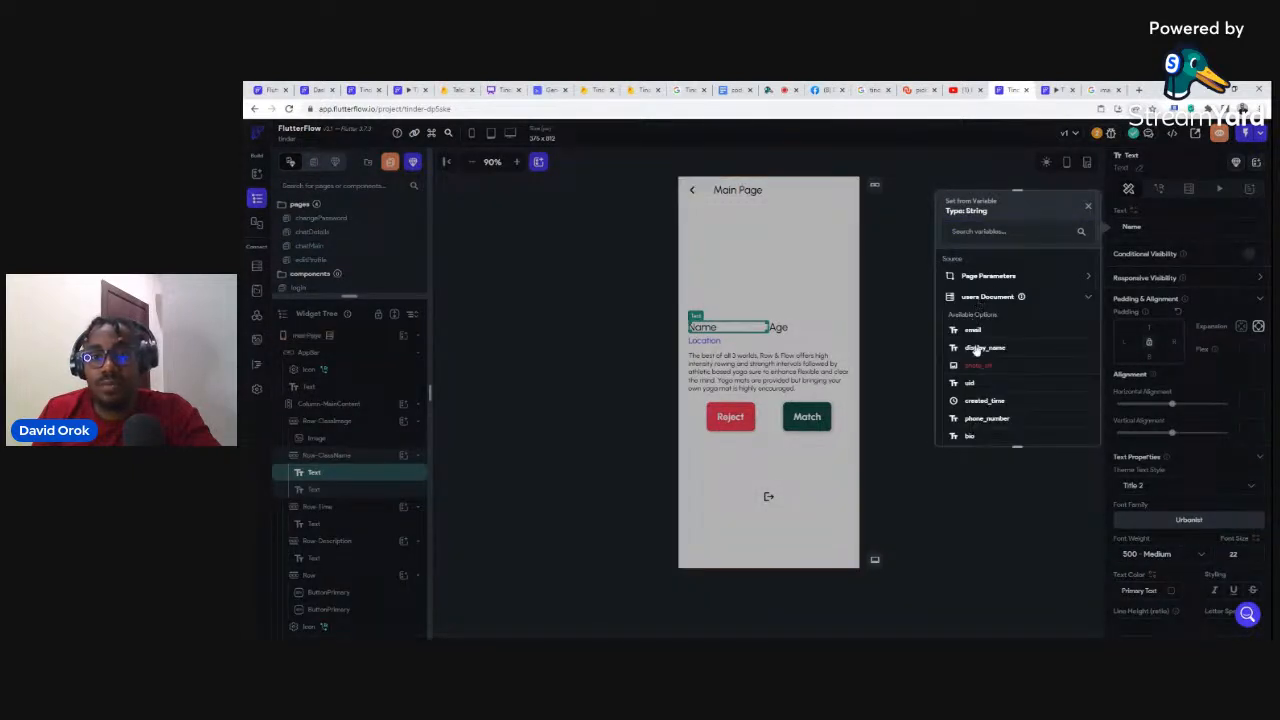
left_click(975, 349)
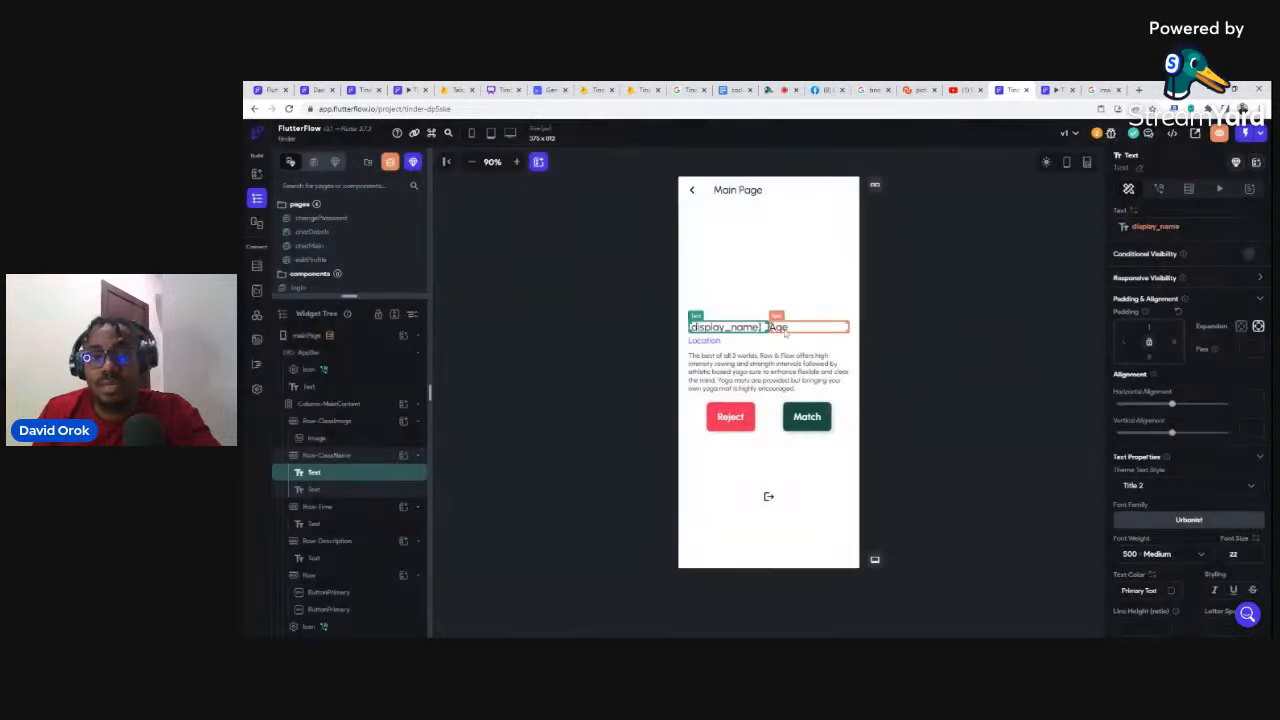
Step: Bind the Age text to the age field with a custom Number format
left_click(785, 333)
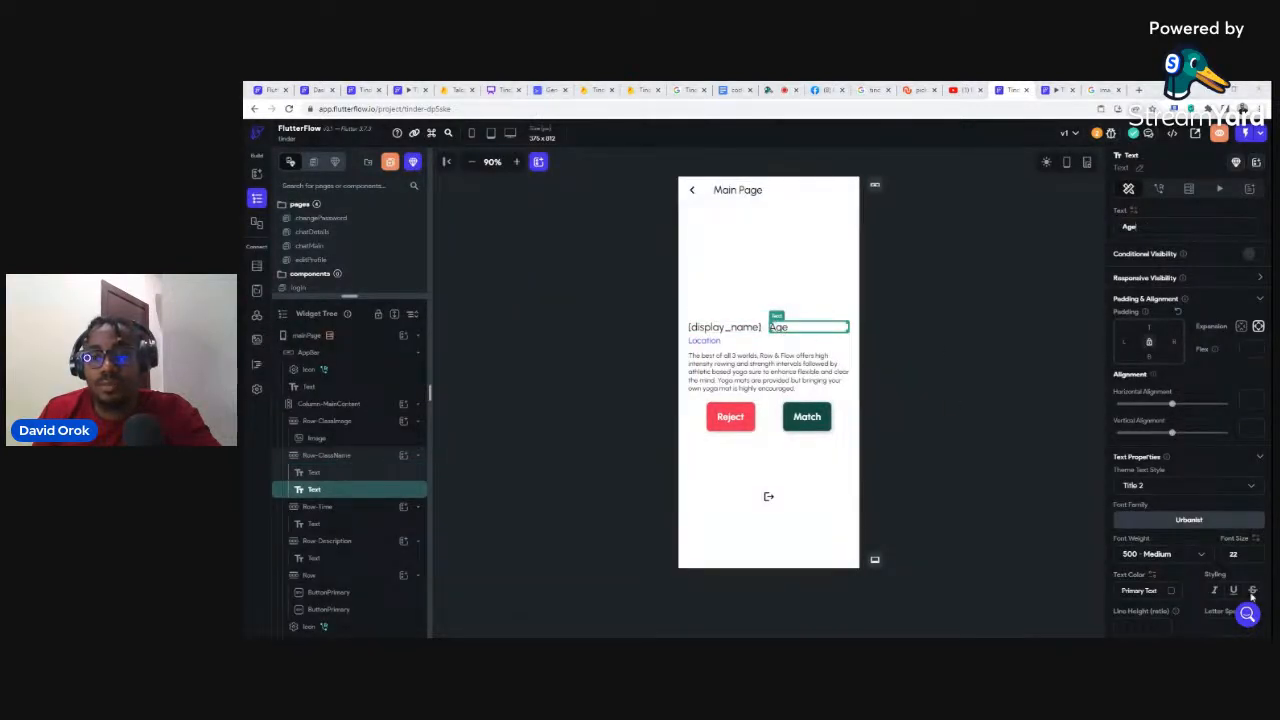
left_click(1133, 211)
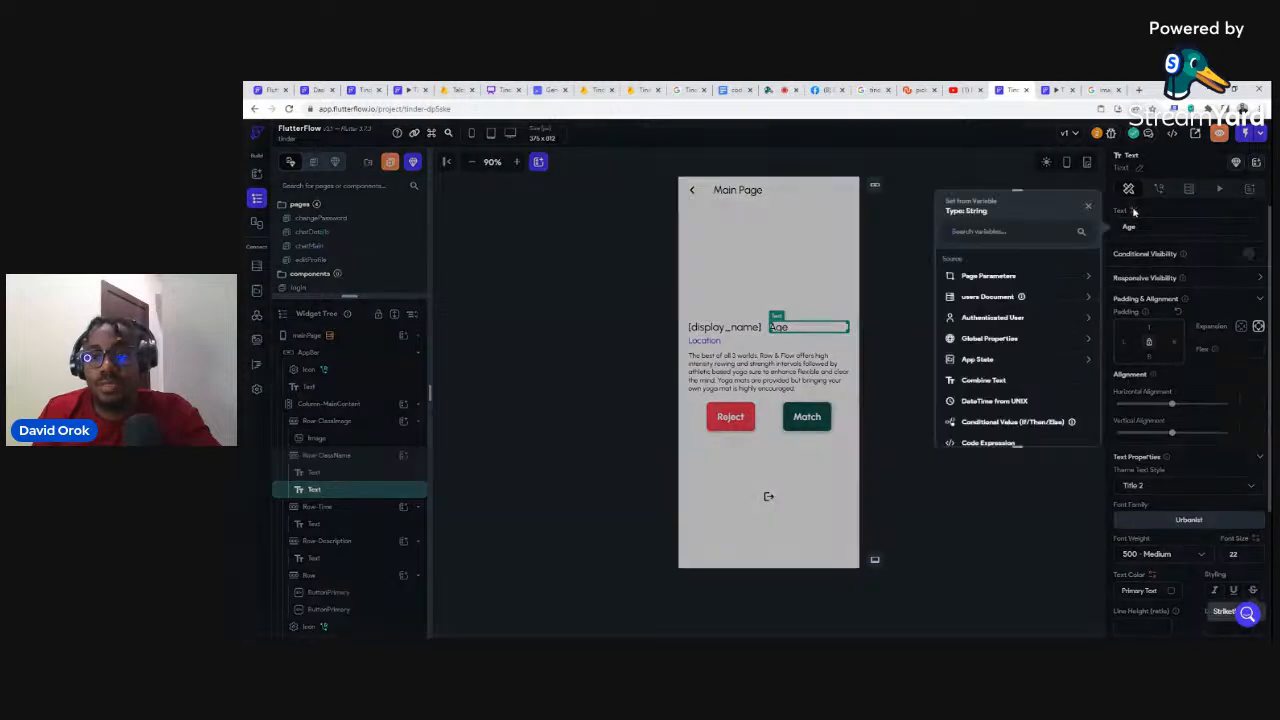
left_click(986, 296)
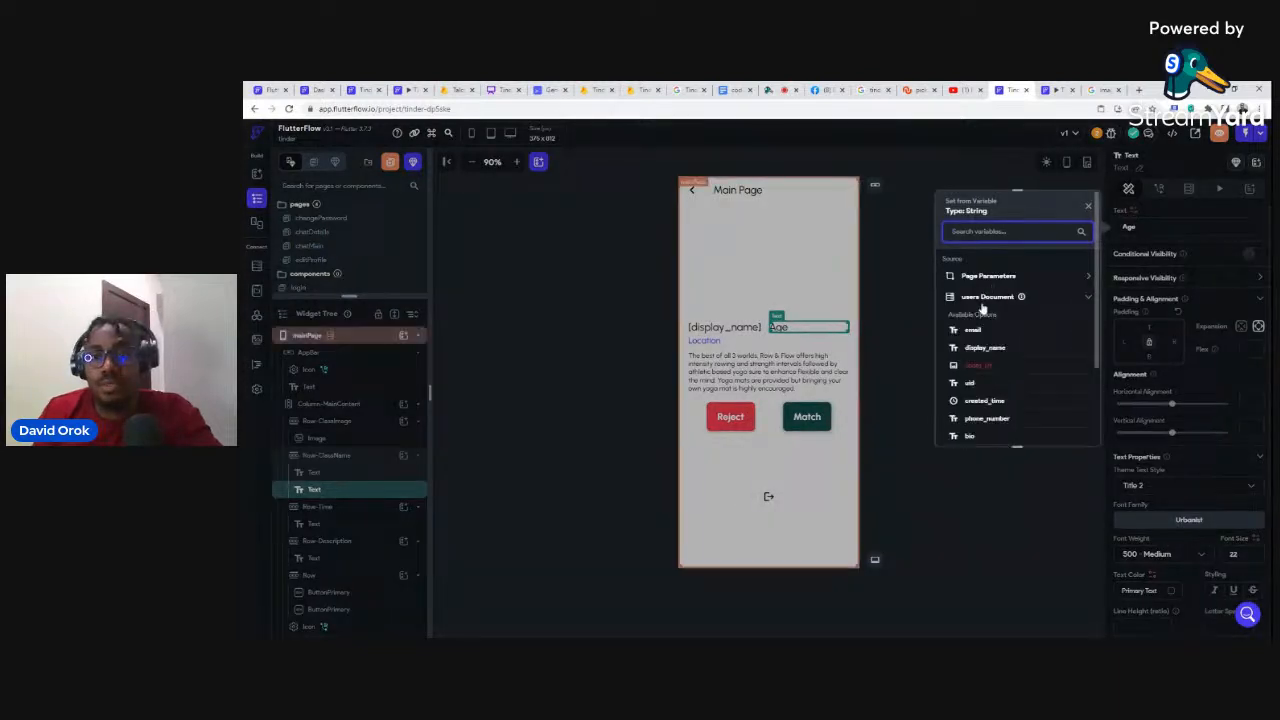
scroll(980, 437, "down", 1)
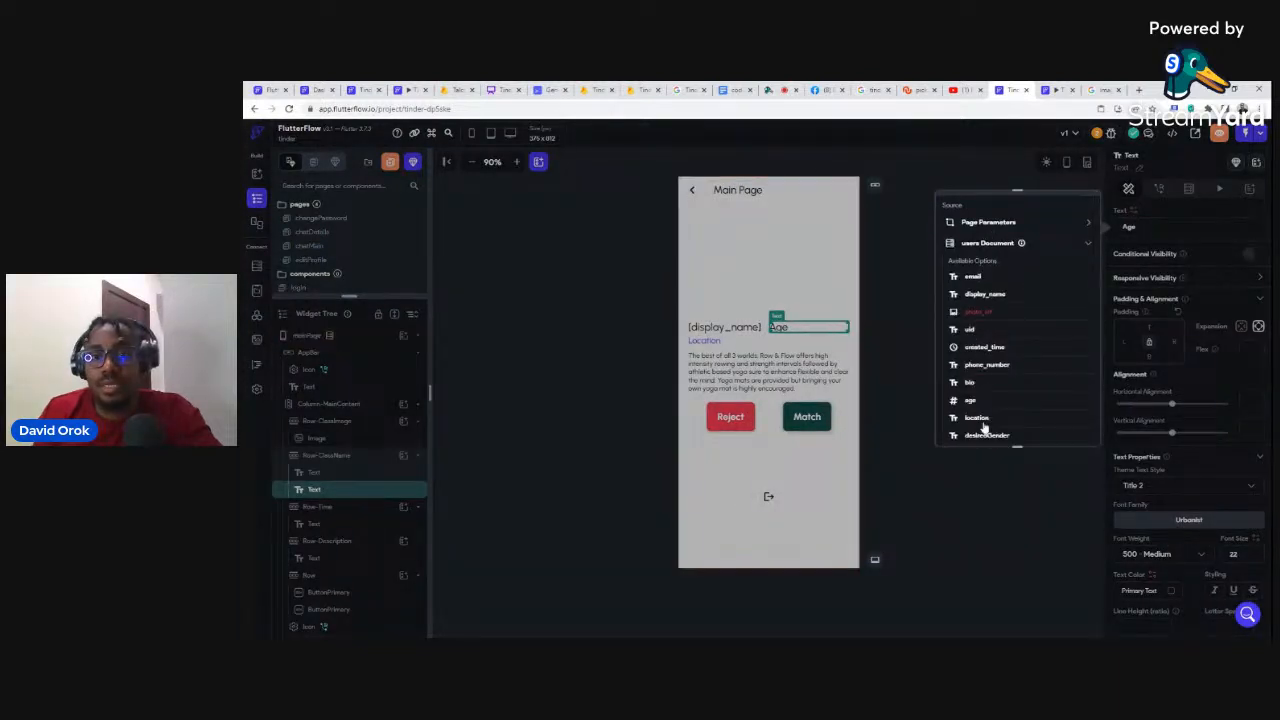
left_click(984, 420)
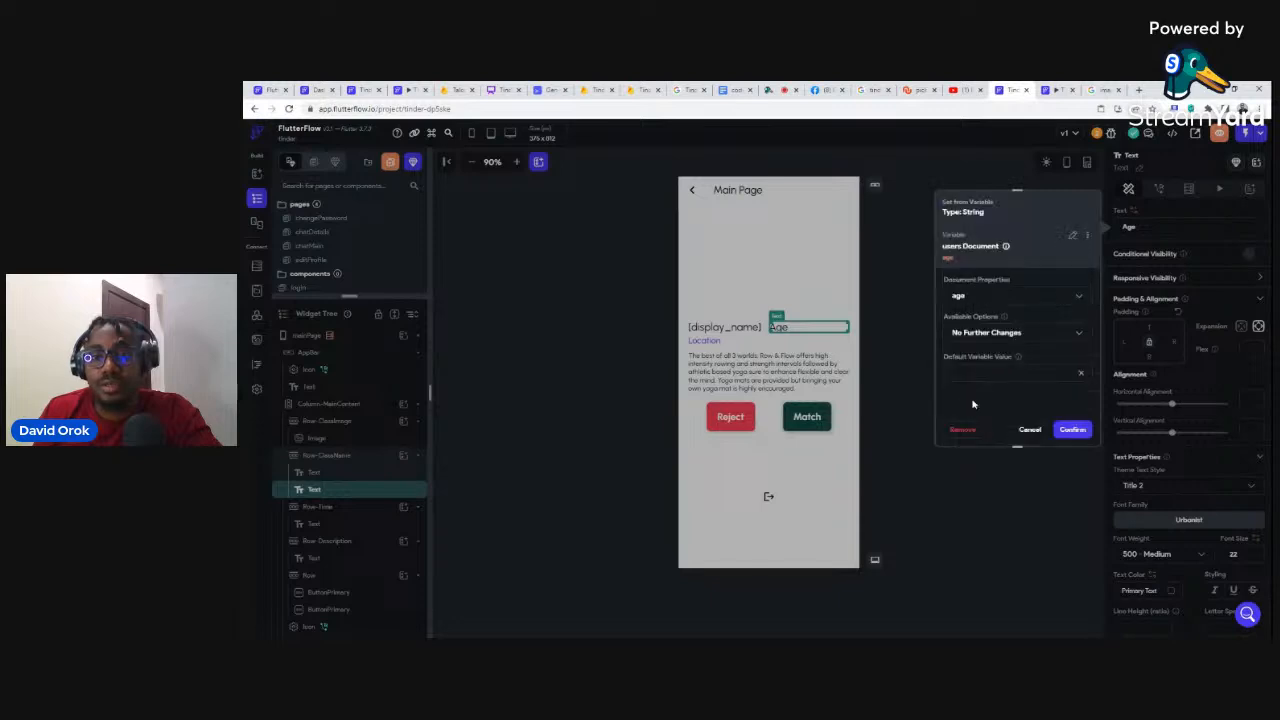
left_click(981, 332)
left_click(973, 310)
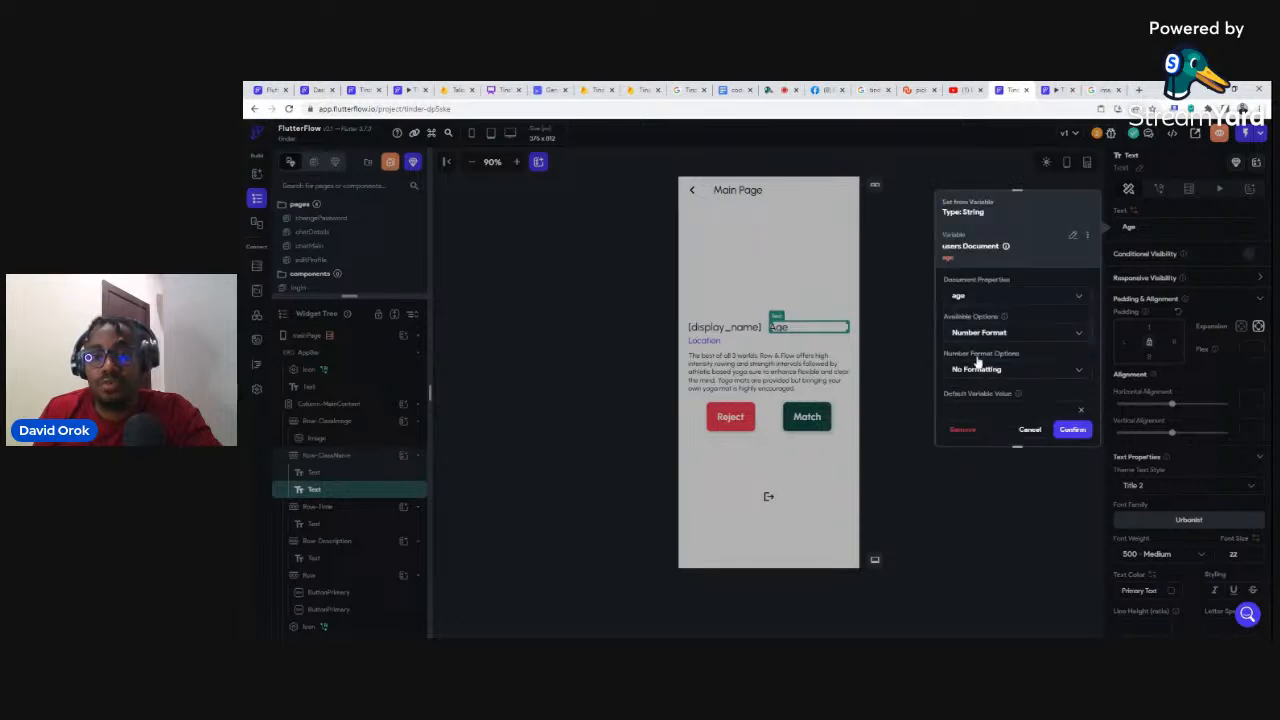
left_click(978, 368)
left_click(973, 525)
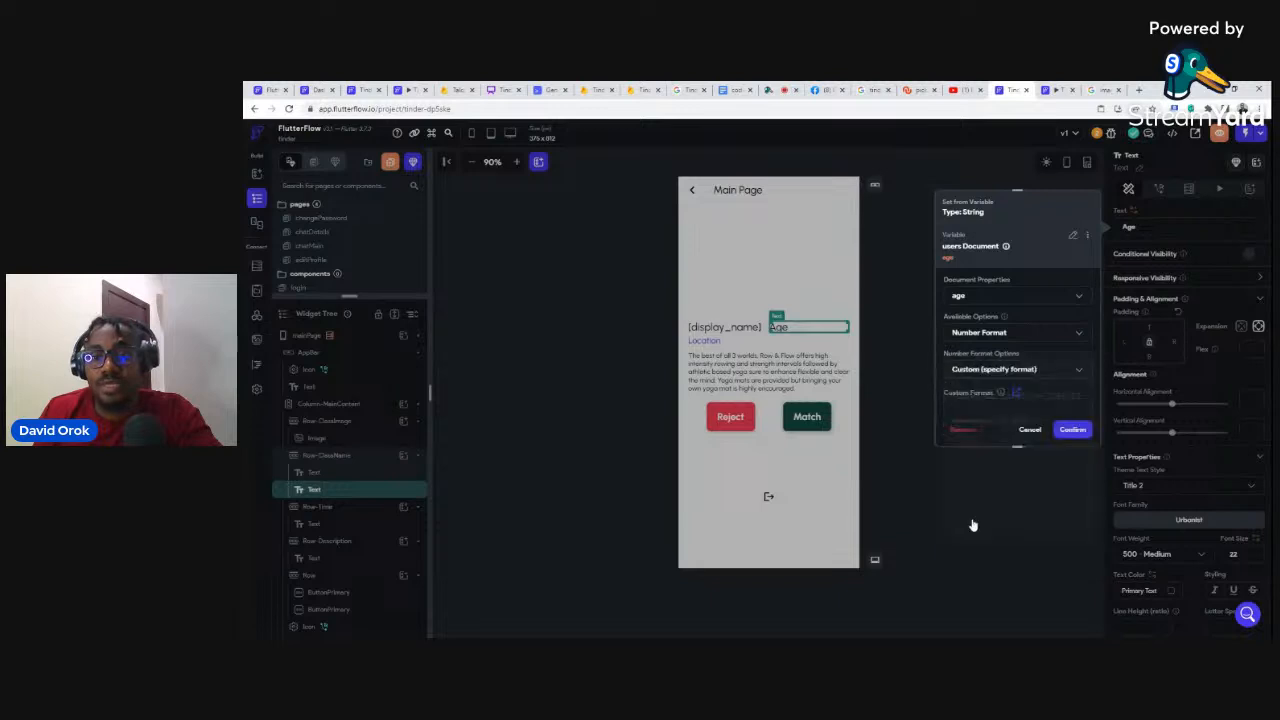
scroll(1045, 380, "down", 1)
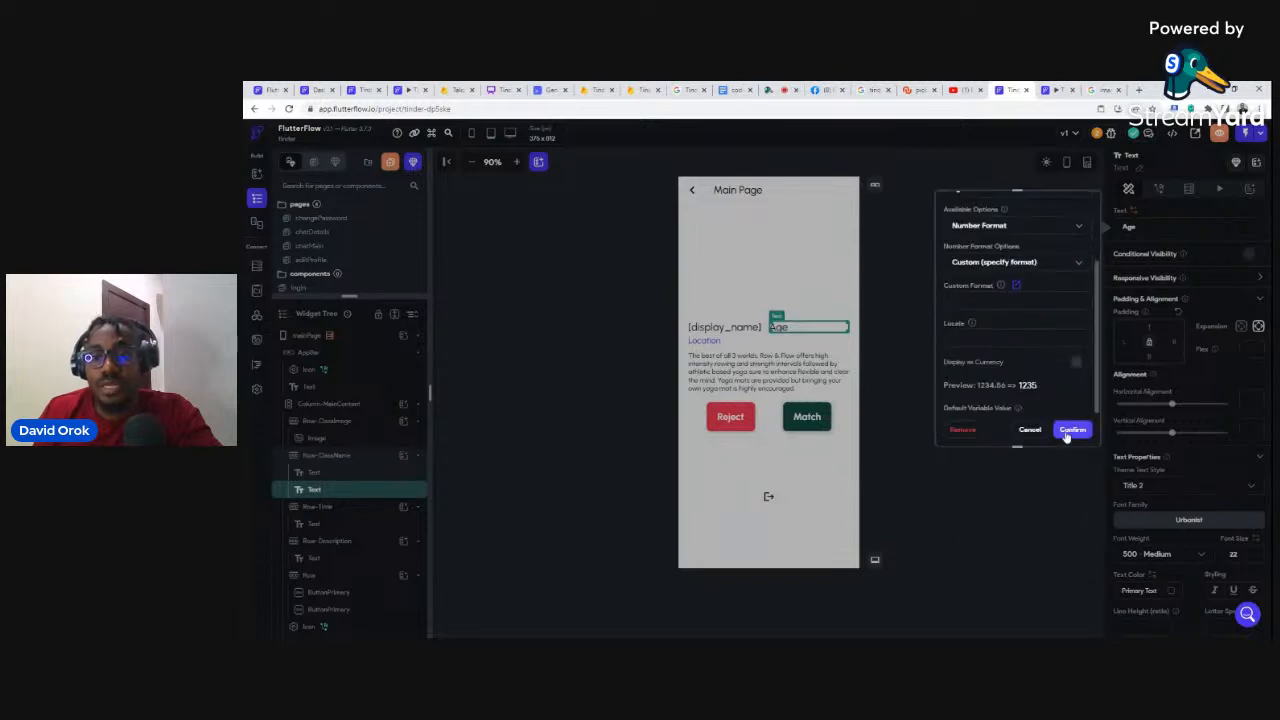
left_click(1070, 430)
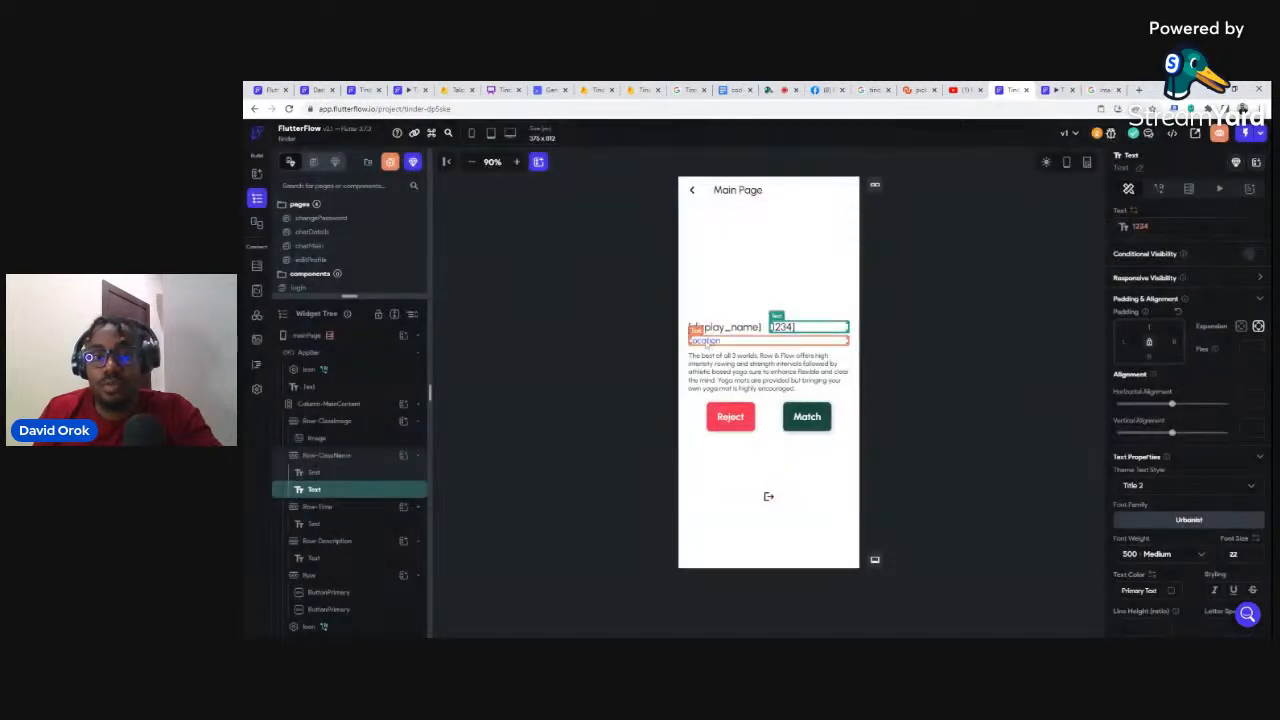
Step: Bind the Location text to the users document's location field
left_click(705, 341)
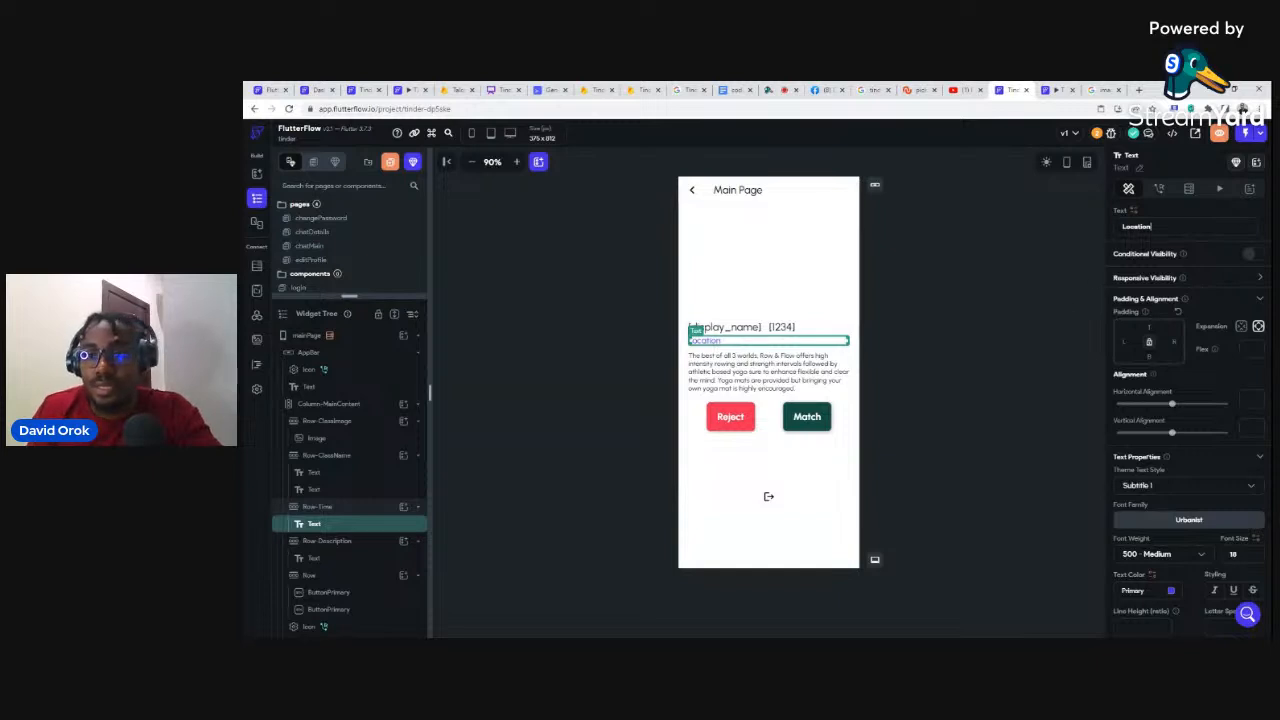
left_click(1134, 211)
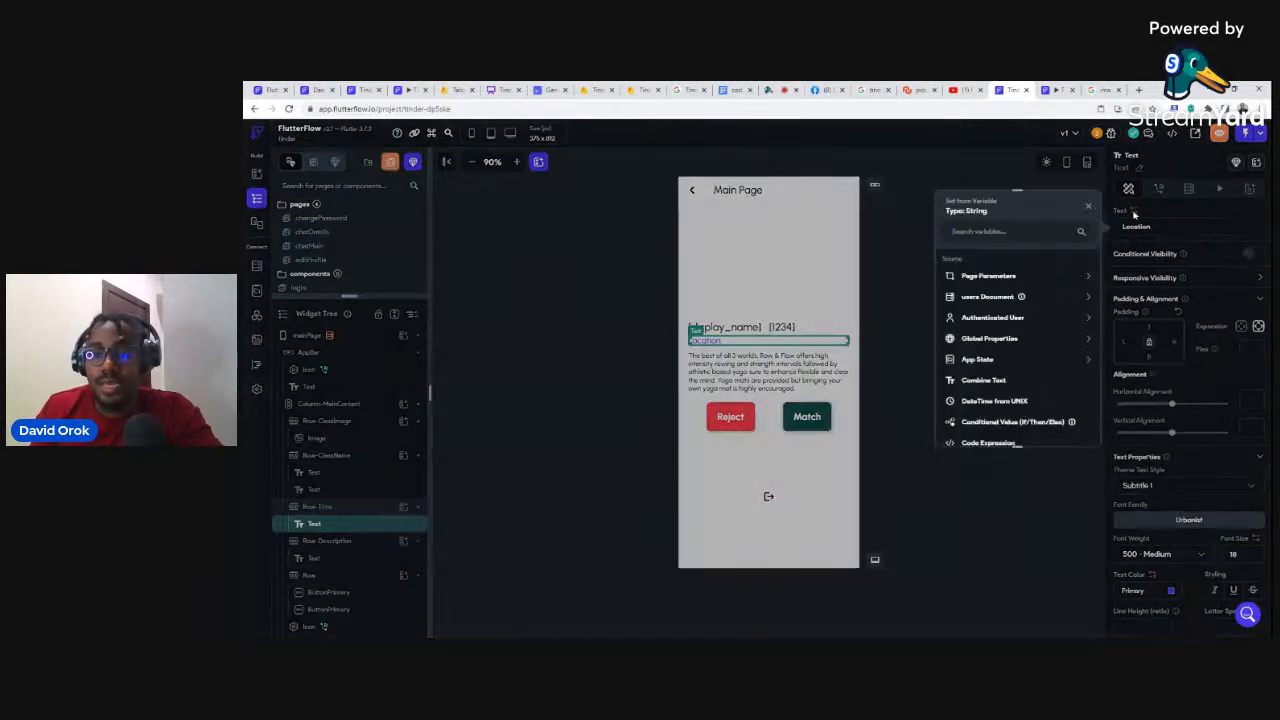
left_click(989, 297)
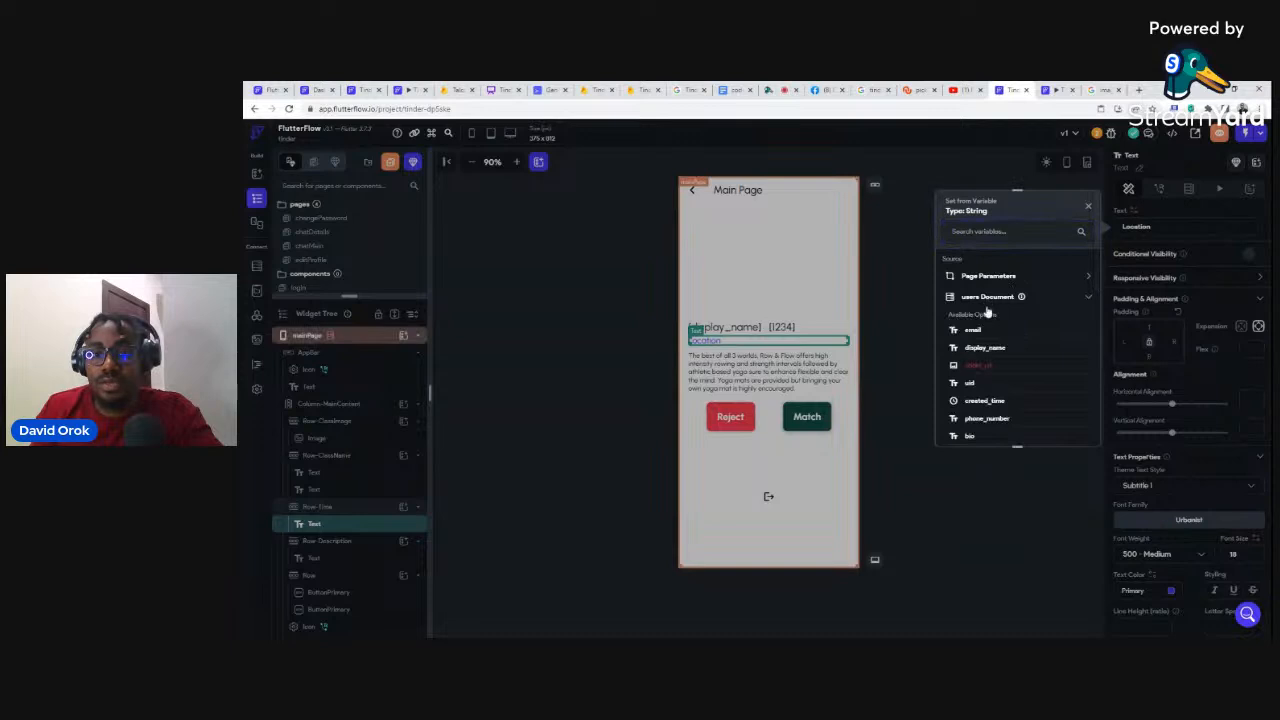
scroll(985, 385, "down", 1)
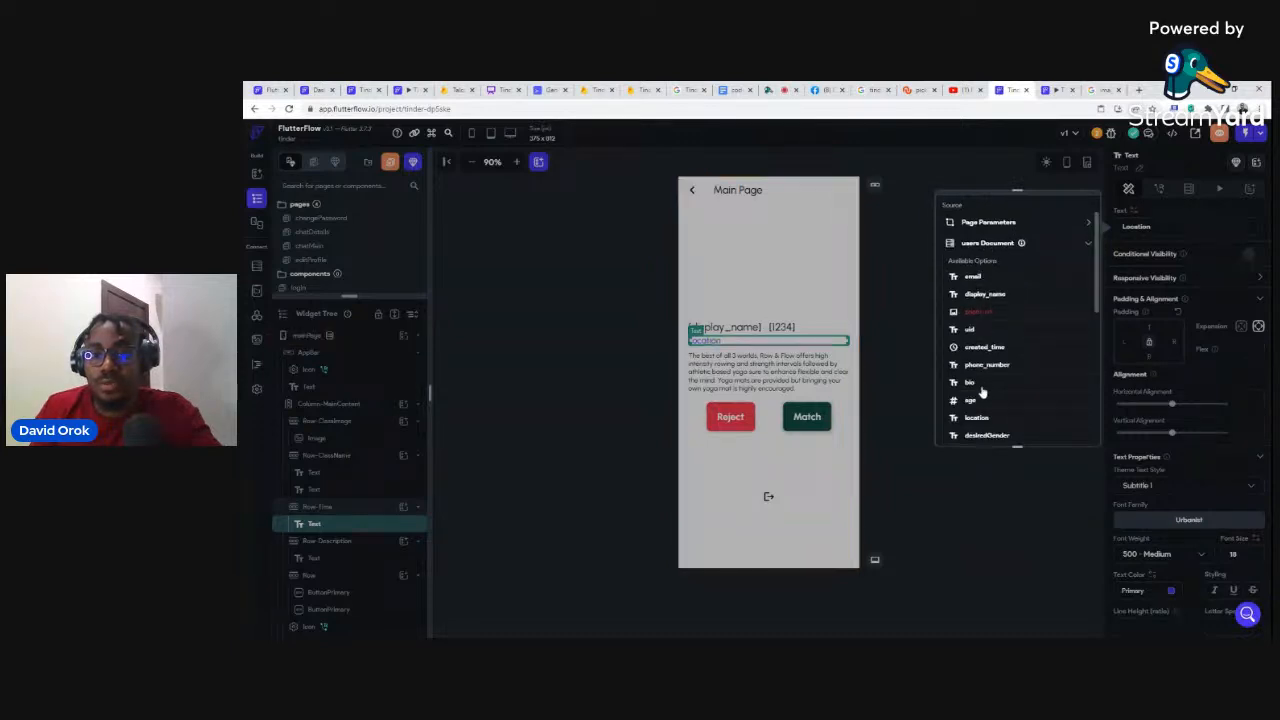
left_click(975, 418)
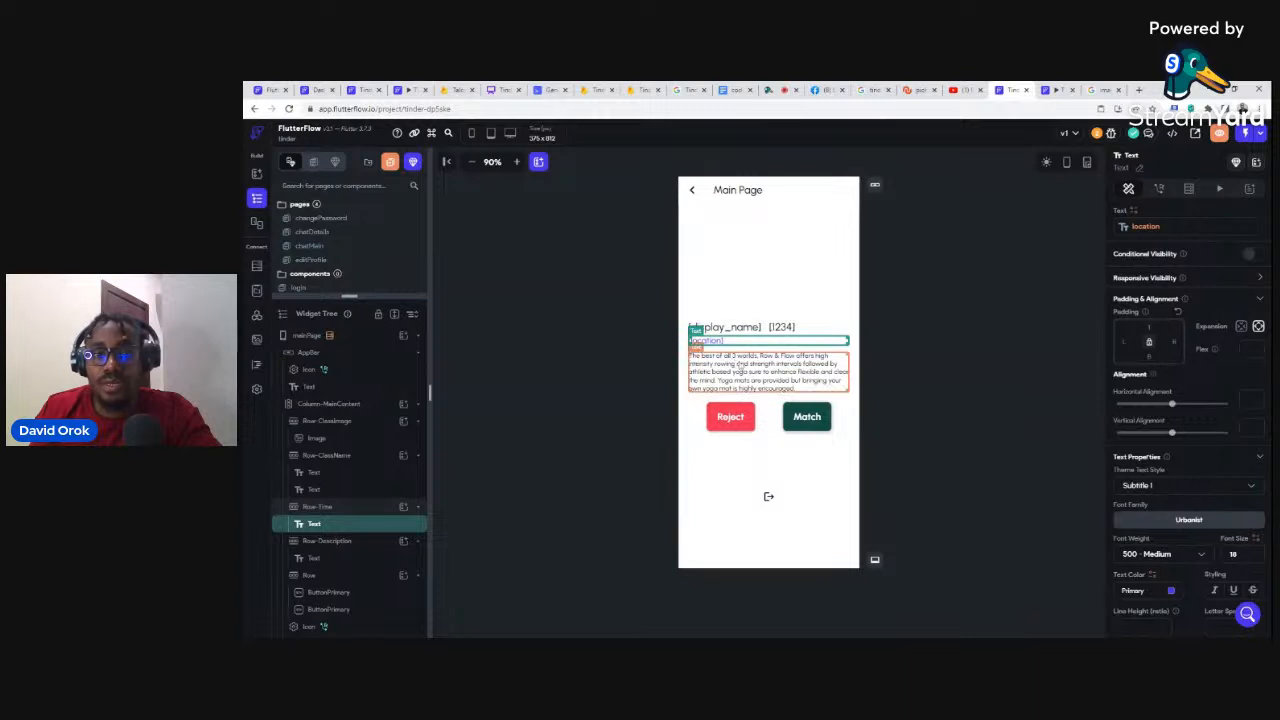
Step: Bind the description paragraph to the users document's bio field
left_click(741, 368)
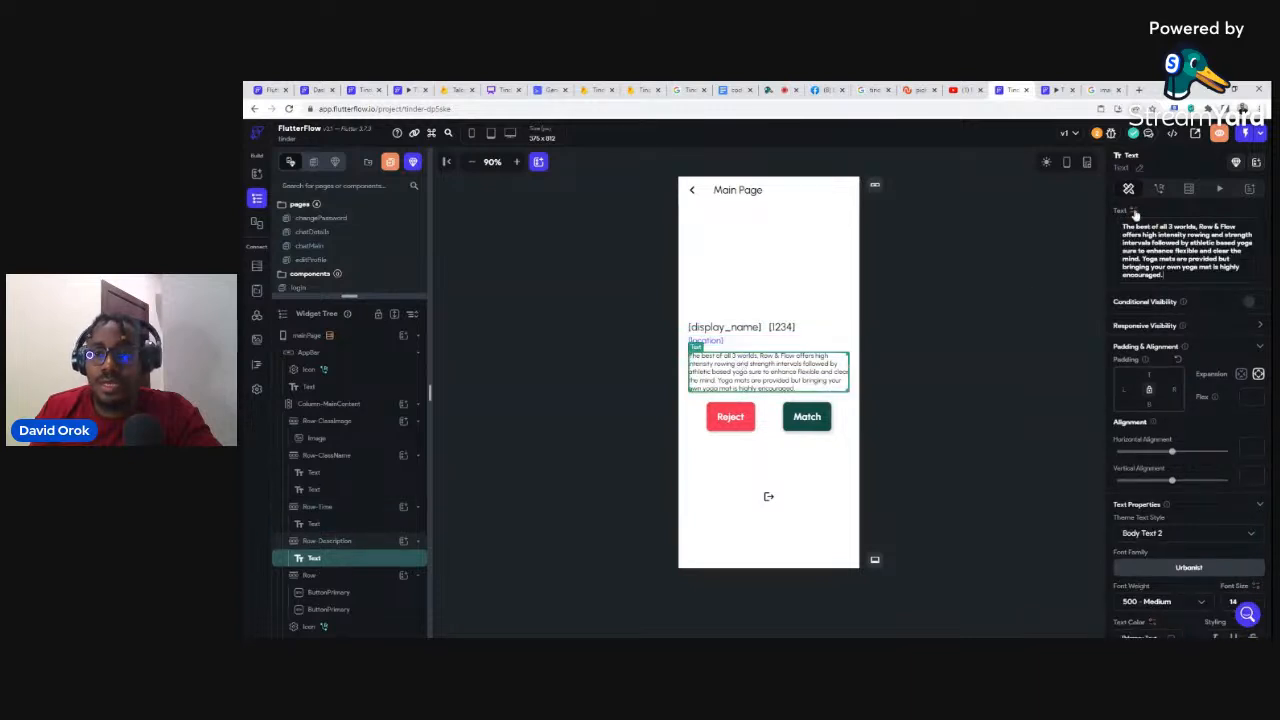
left_click(1134, 212)
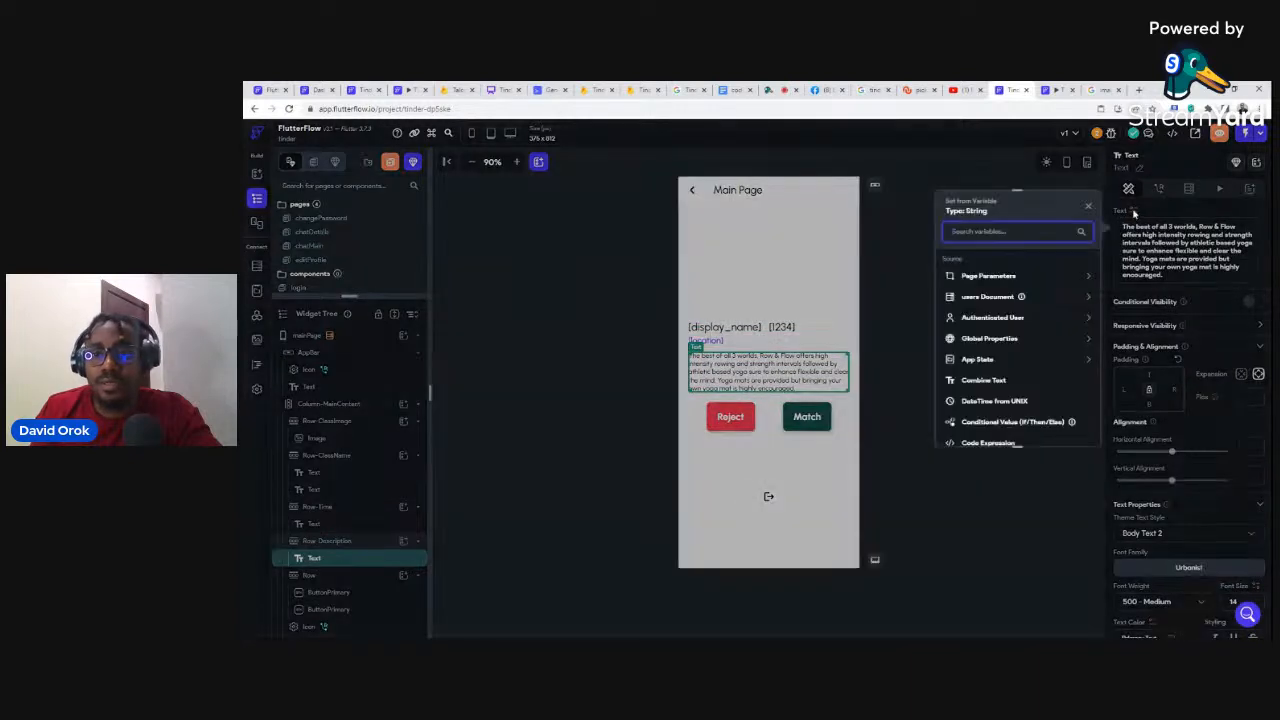
left_click(975, 297)
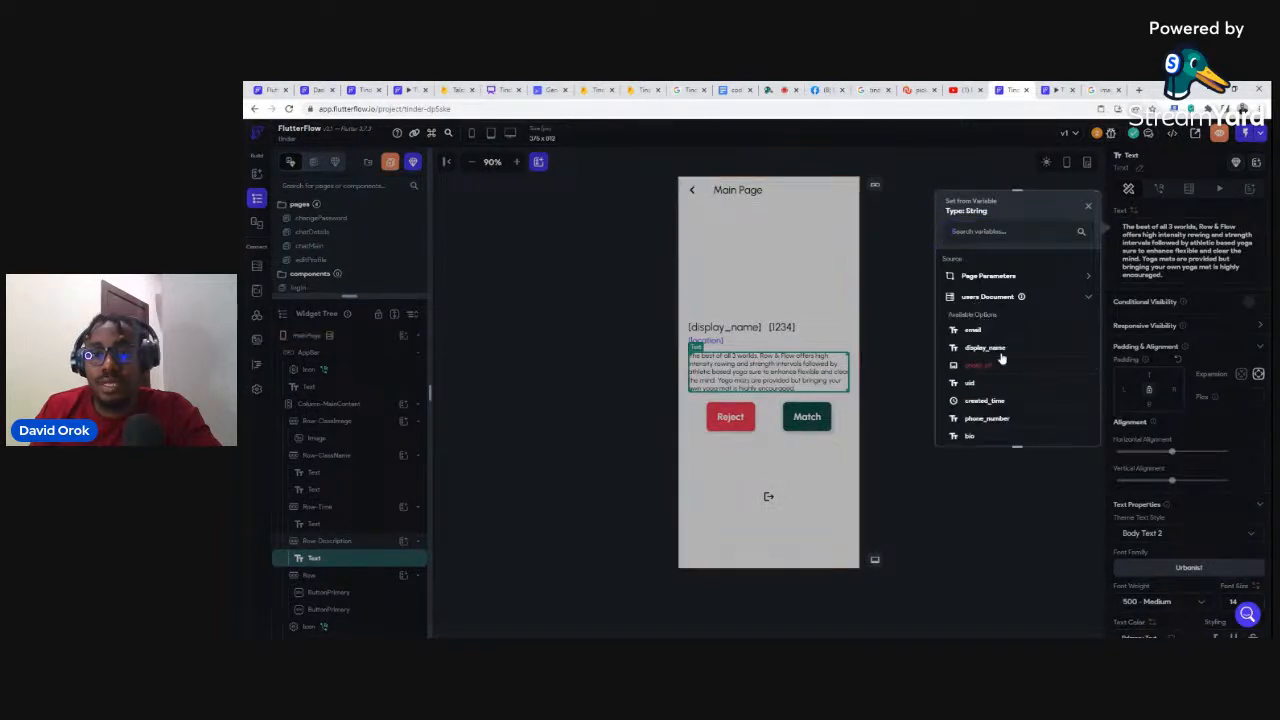
scroll(997, 360, "down", 1)
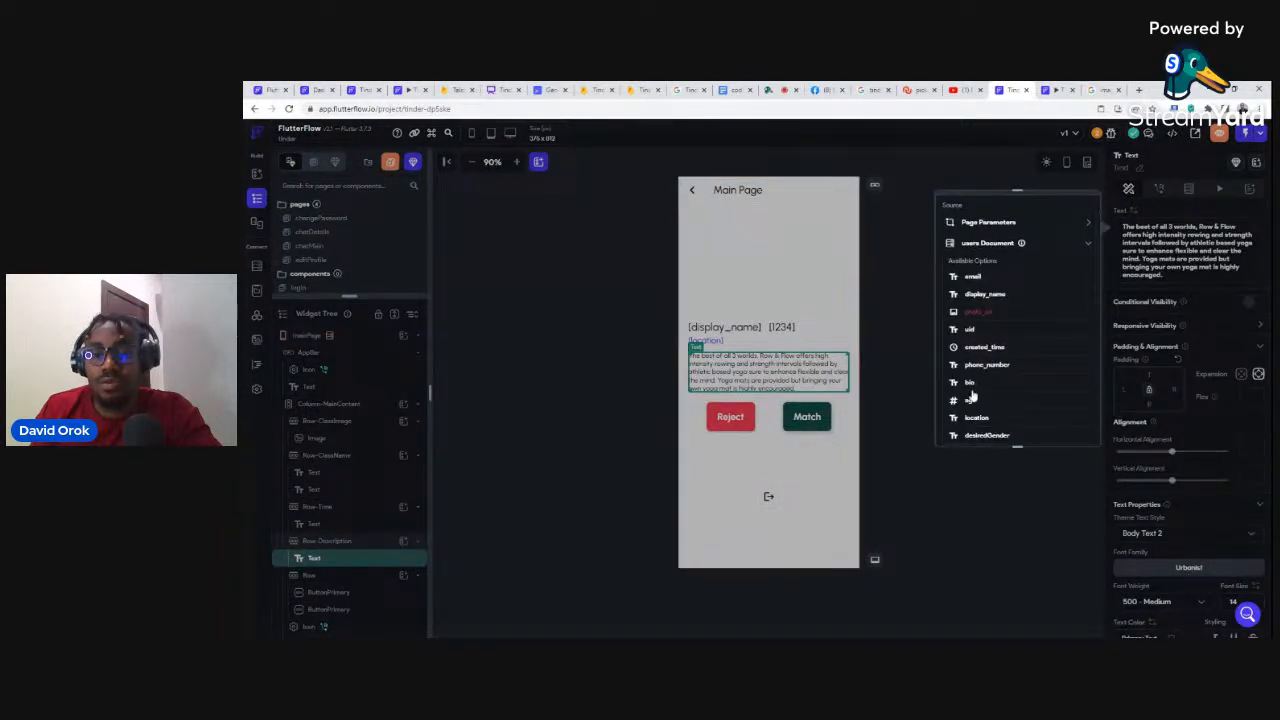
left_click(970, 384)
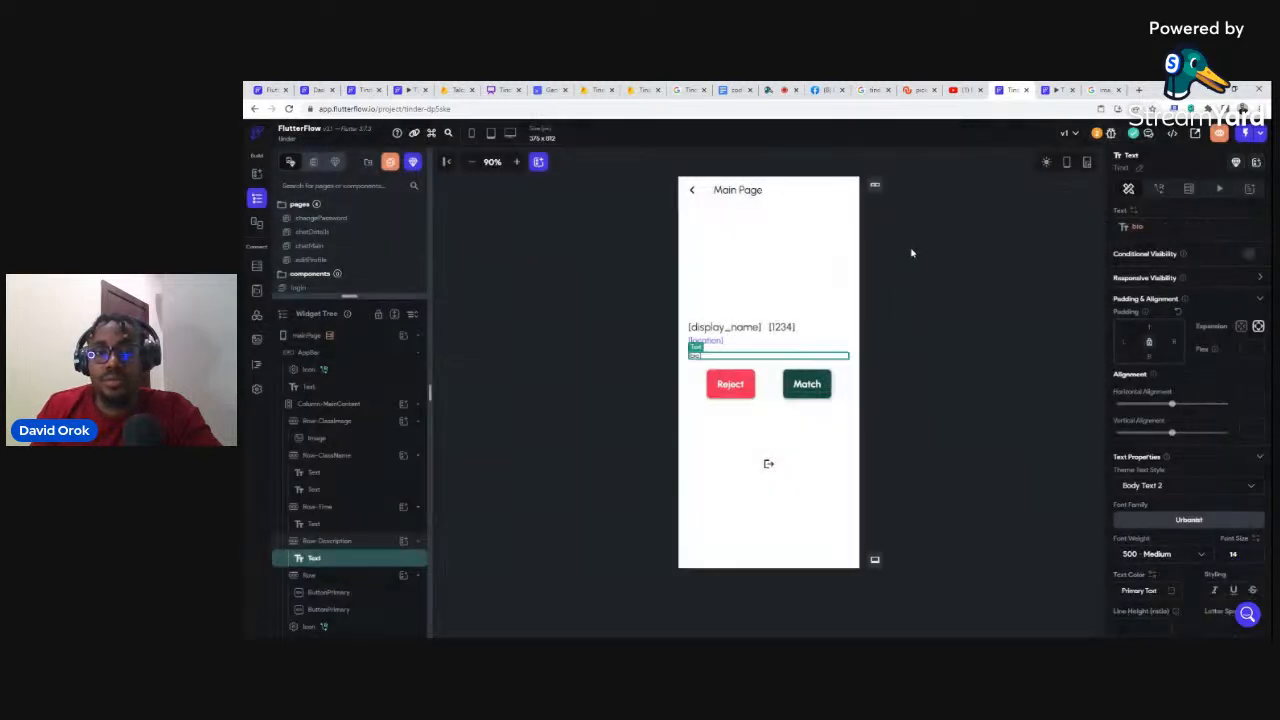
left_click(969, 285)
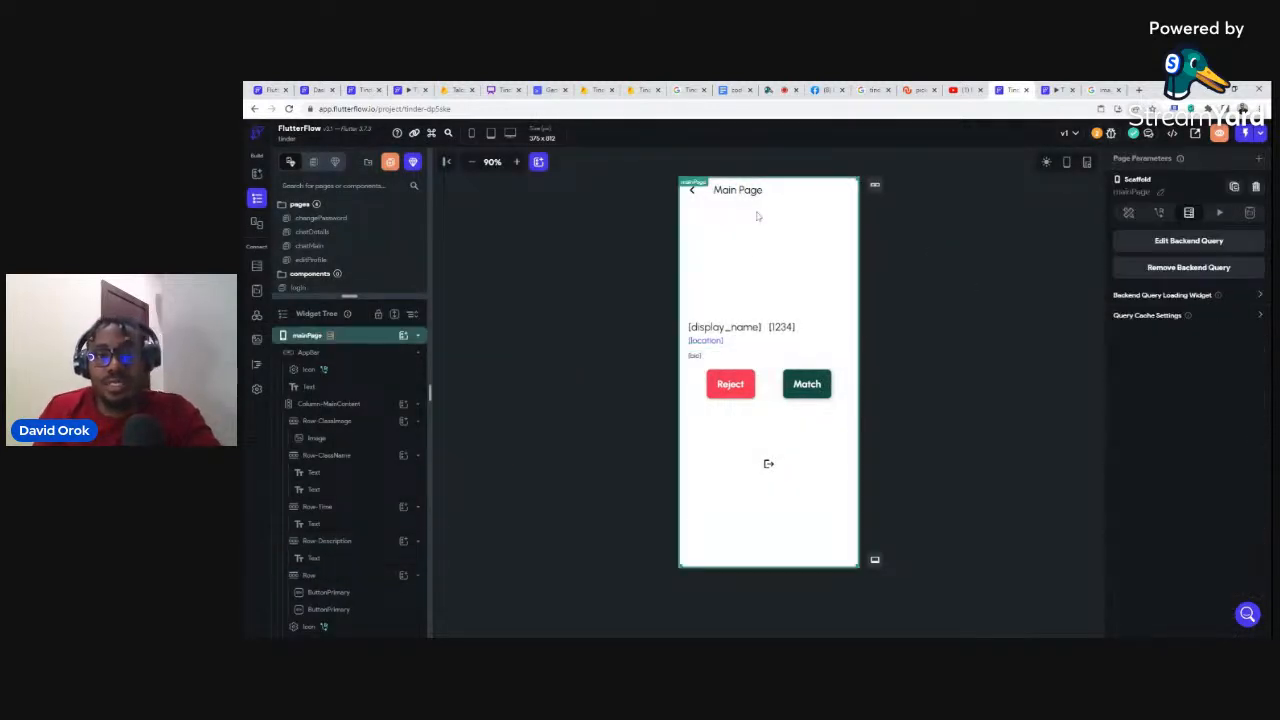
Step: Enlarge the pages list above the Widget Tree until mainPage is visible
left_click(767, 237)
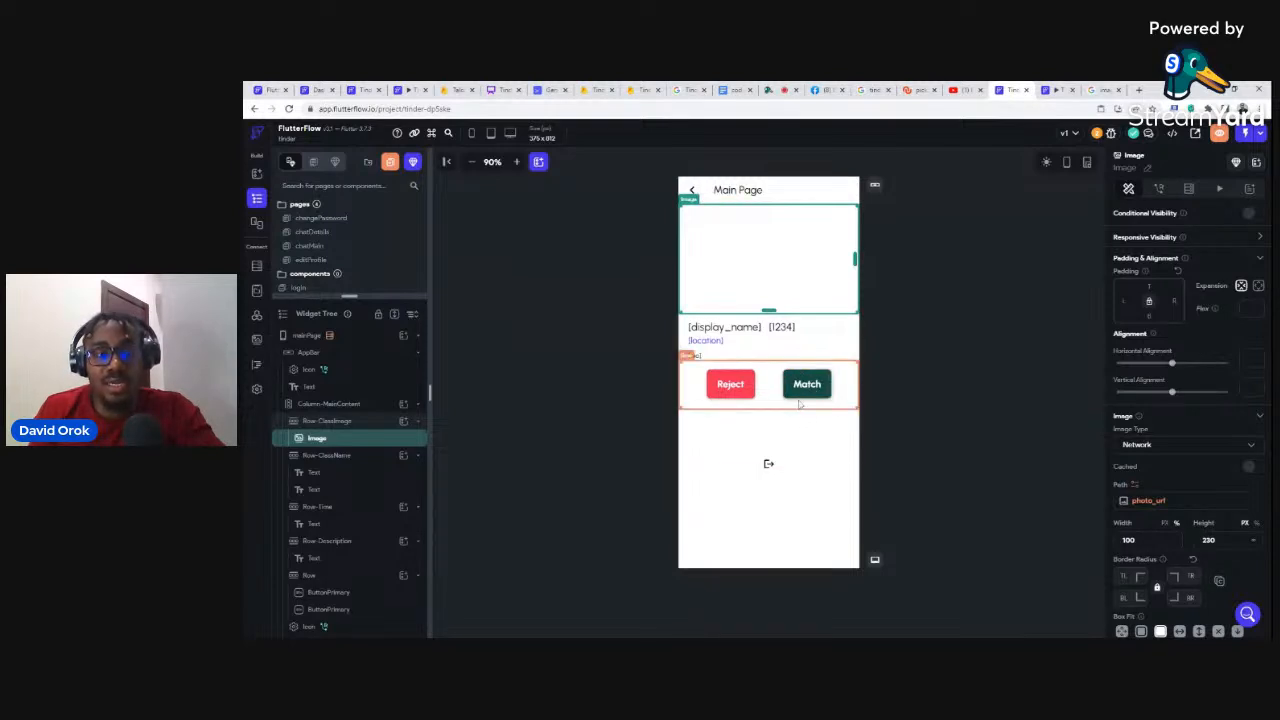
left_click_drag(349, 296, 349, 333)
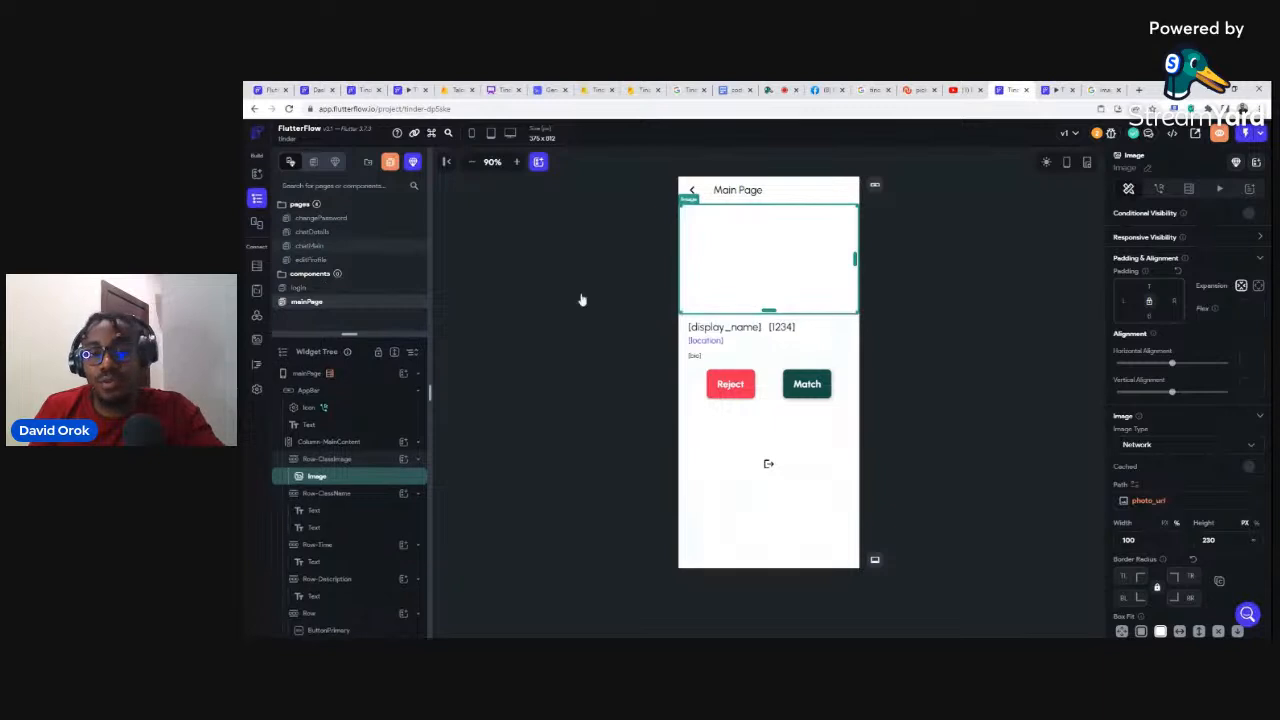